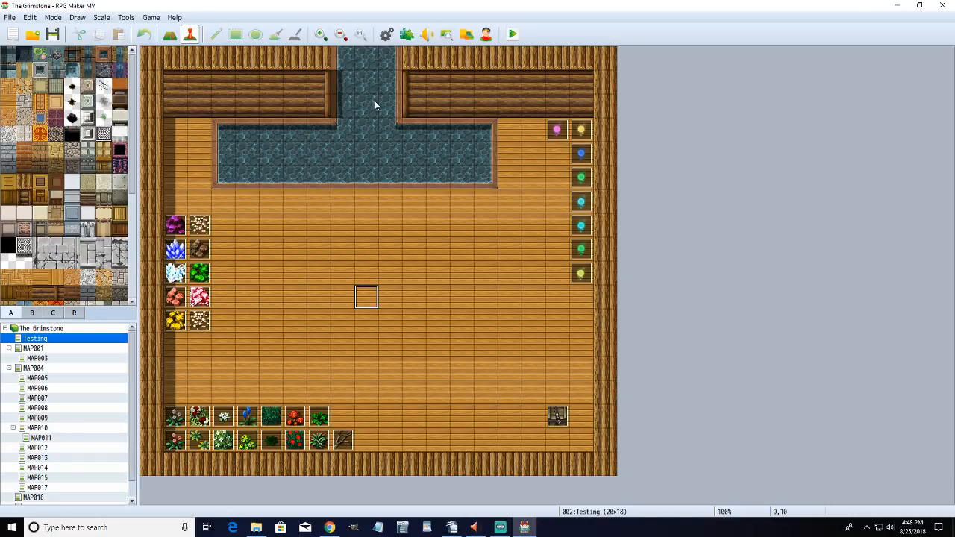
- Create an event in the middle of the water pool and give it the white boulder image from !Other12
double_click(366, 161)
drag(440, 88, 367, 78)
double_click(187, 303)
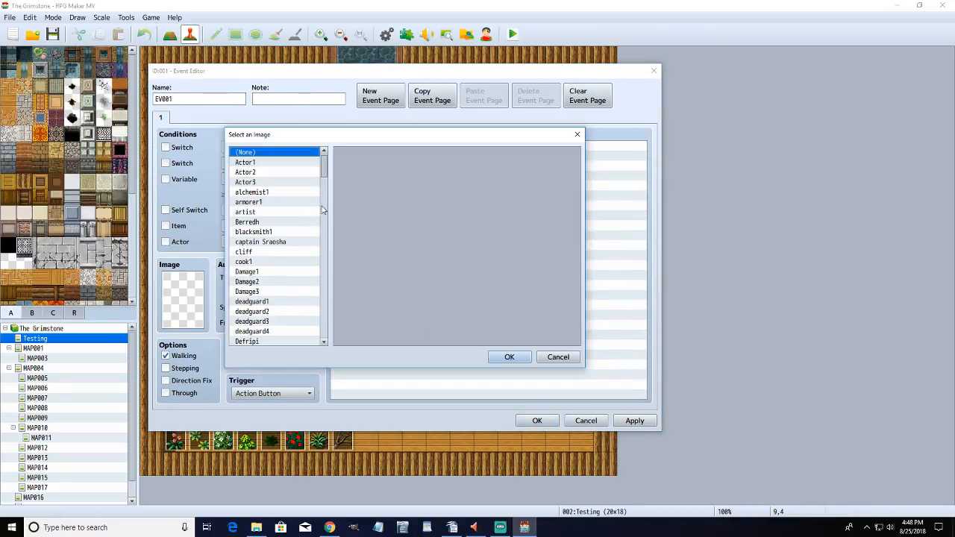
drag(325, 167, 324, 328)
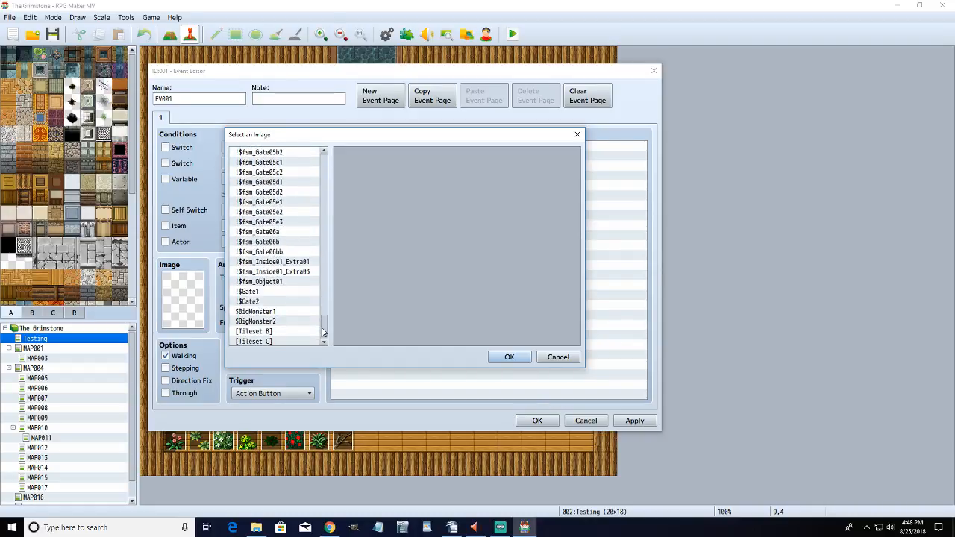
click(284, 283)
click(285, 300)
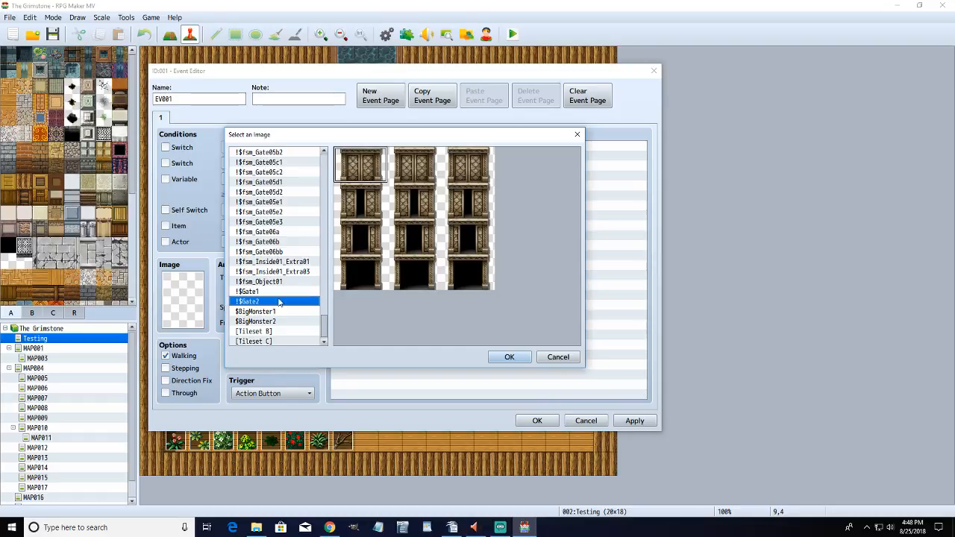
click(289, 262)
scroll(282, 216, up, 3)
scroll(280, 214, up, 5)
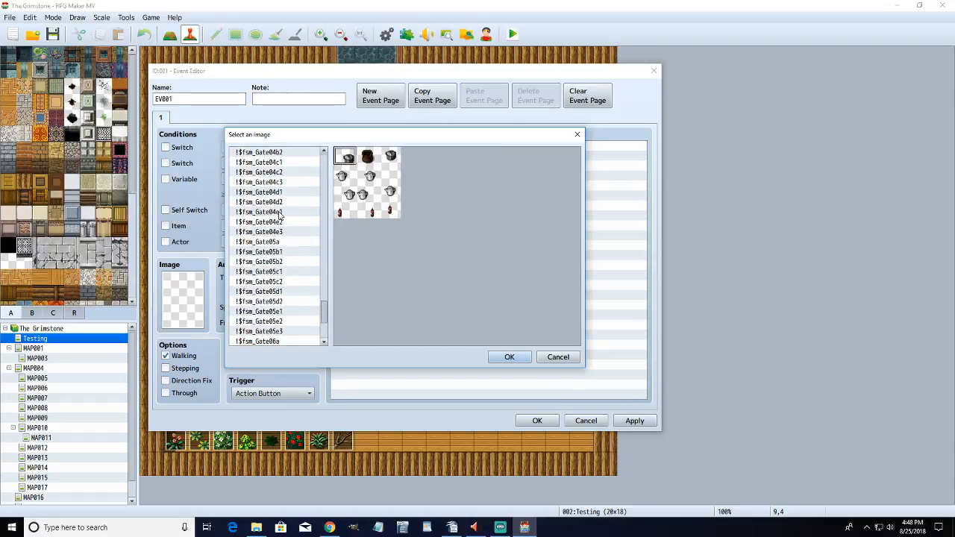
scroll(279, 215, up, 2)
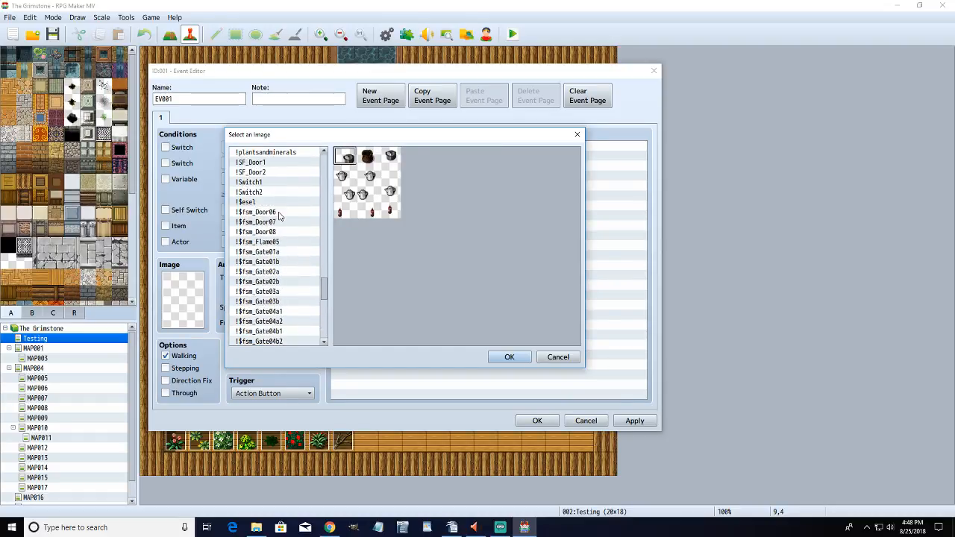
scroll(283, 235, up, 2)
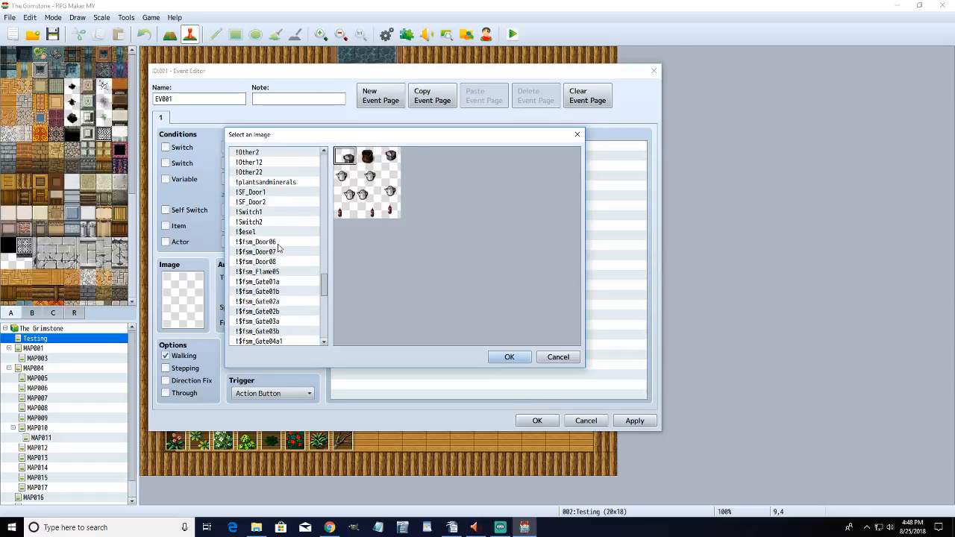
scroll(290, 279, up, 1)
click(269, 192)
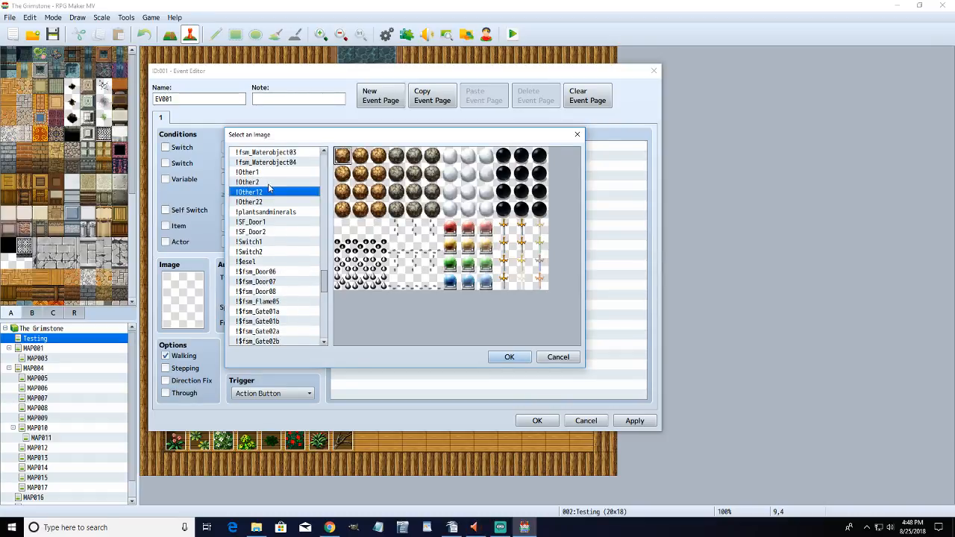
click(465, 157)
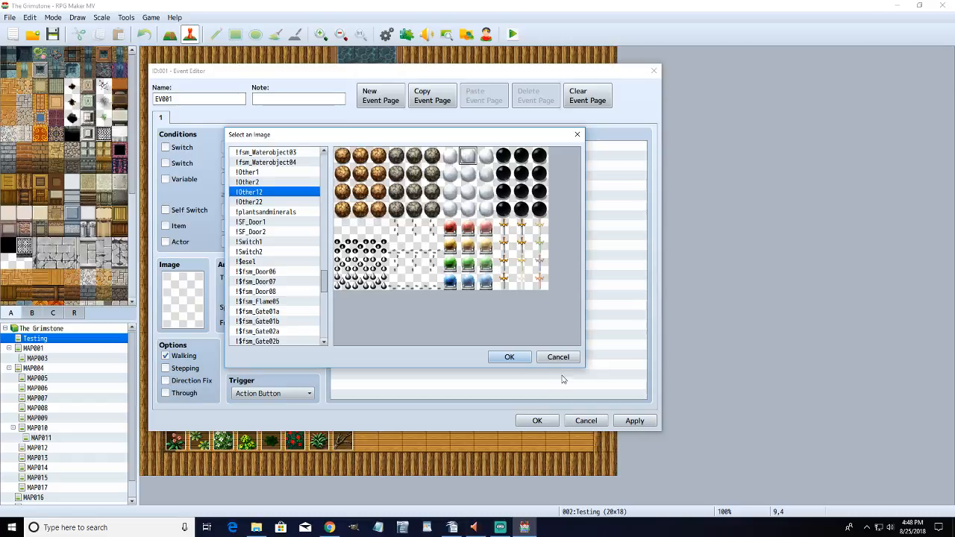
click(512, 357)
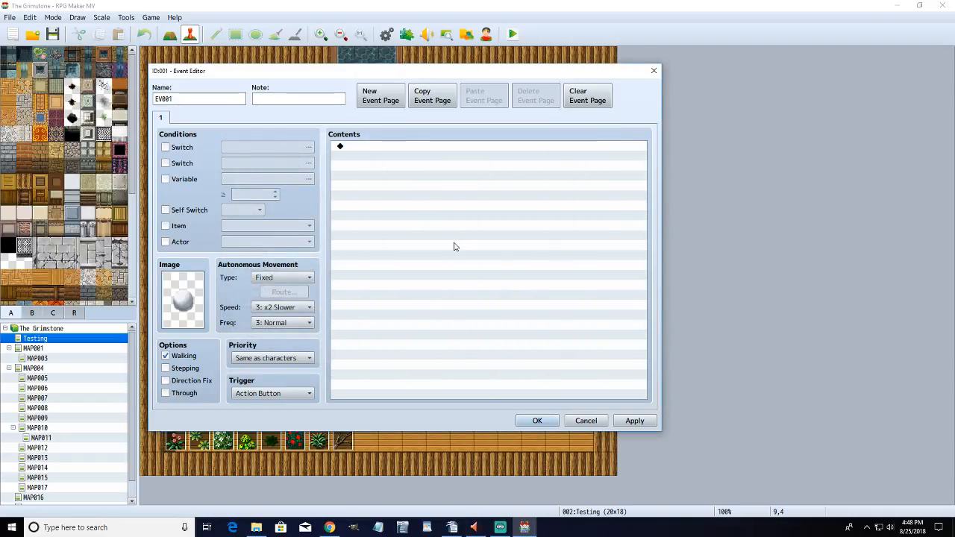
- Enable the event's first switch condition using switch 0011, named "freeze"
click(186, 150)
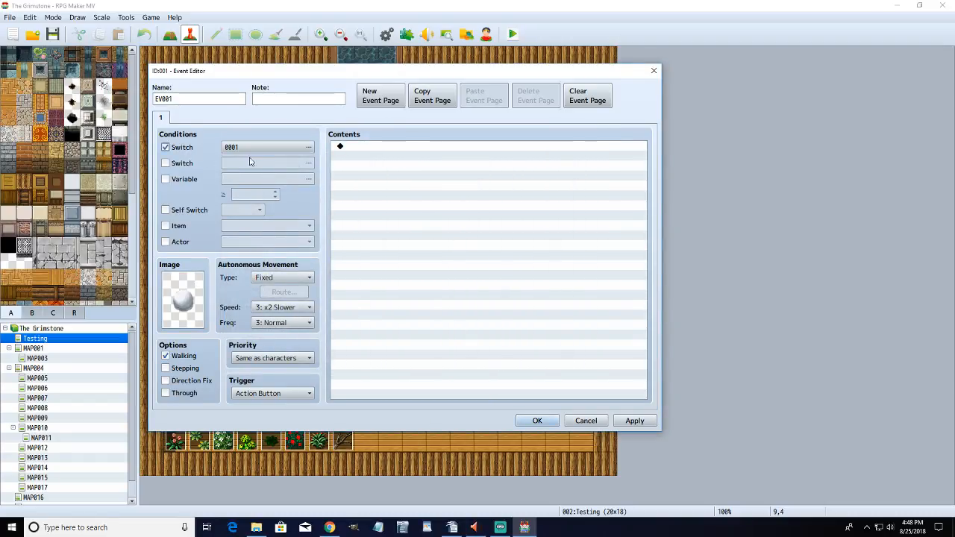
click(265, 152)
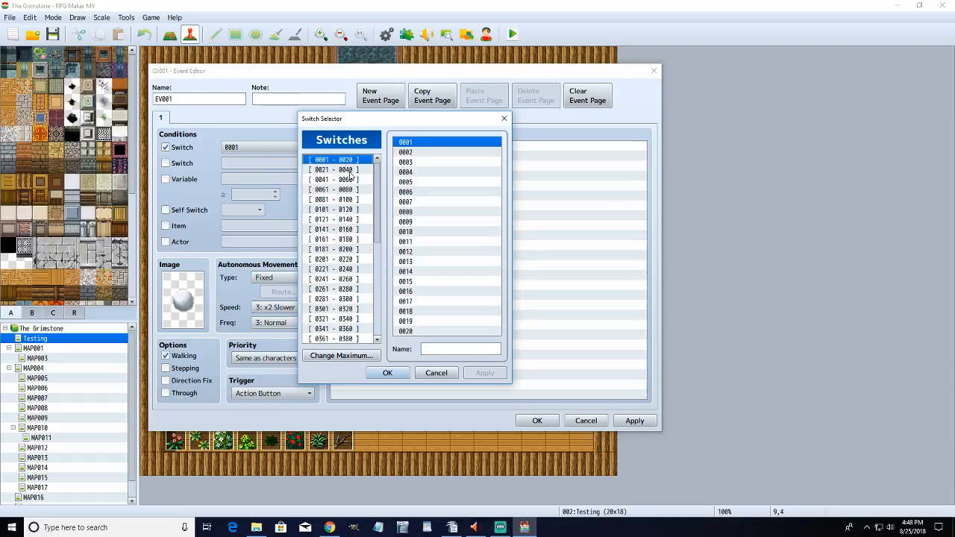
click(437, 242)
click(453, 349)
text(f)
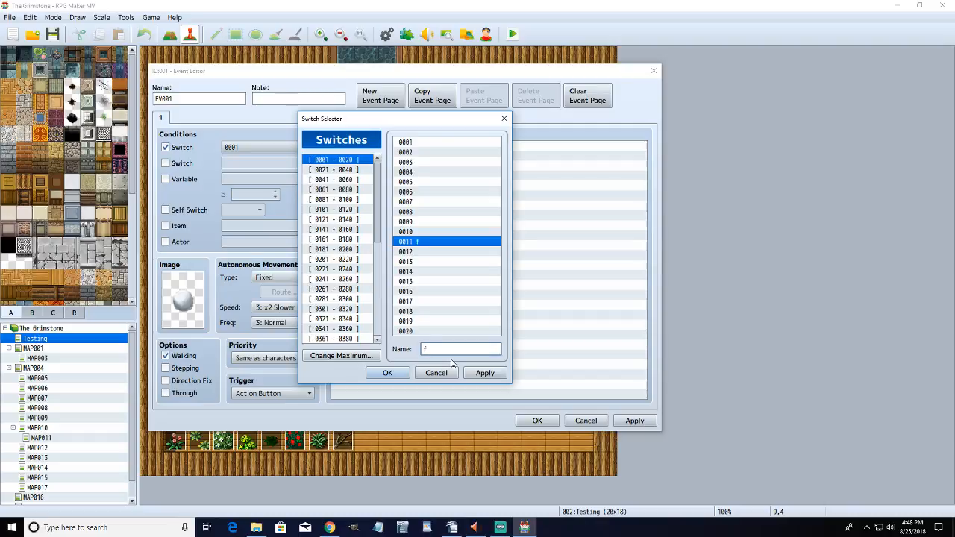
text(reeze)
click(387, 373)
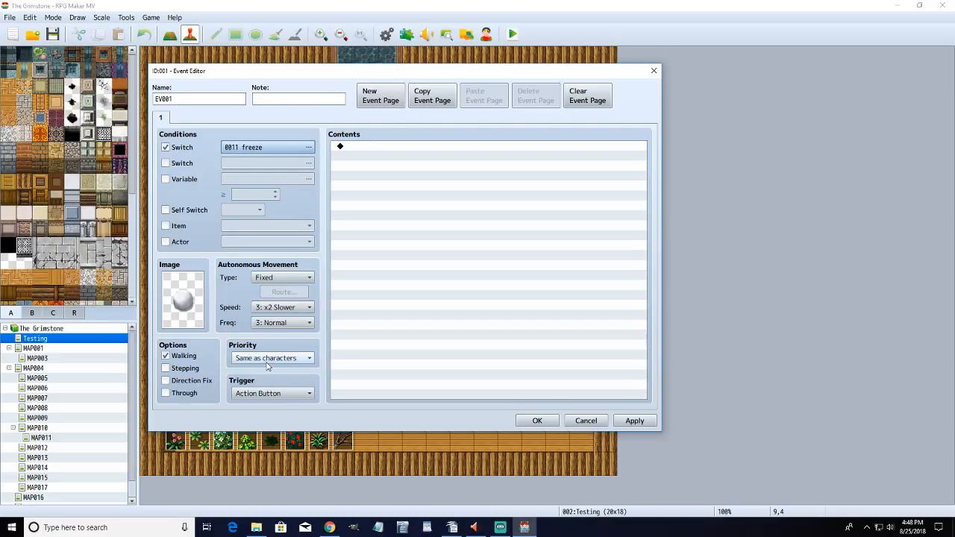
- Set the event's priority to Below characters, turn Walking off and Direction Fix on, and save the event
click(291, 358)
click(285, 370)
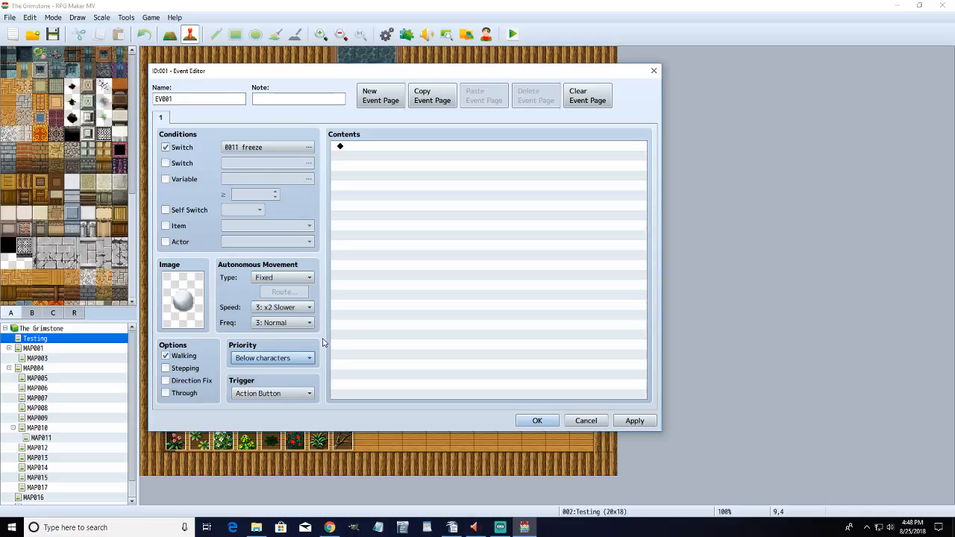
click(292, 396)
click(322, 382)
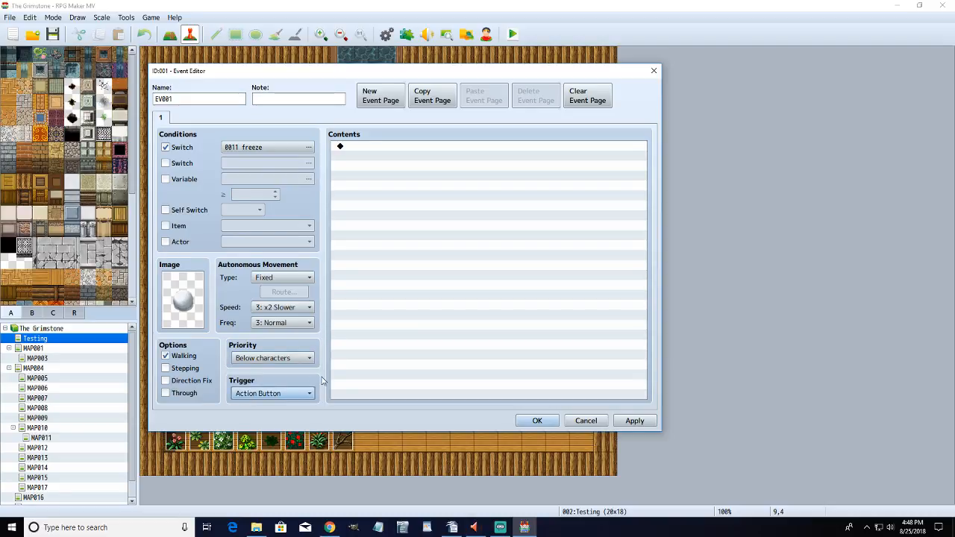
click(185, 356)
click(187, 382)
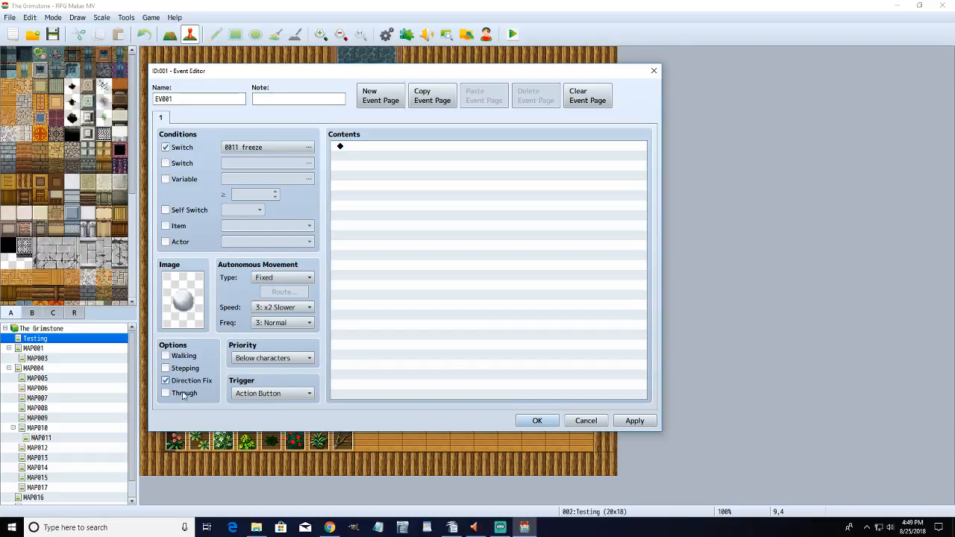
double_click(182, 299)
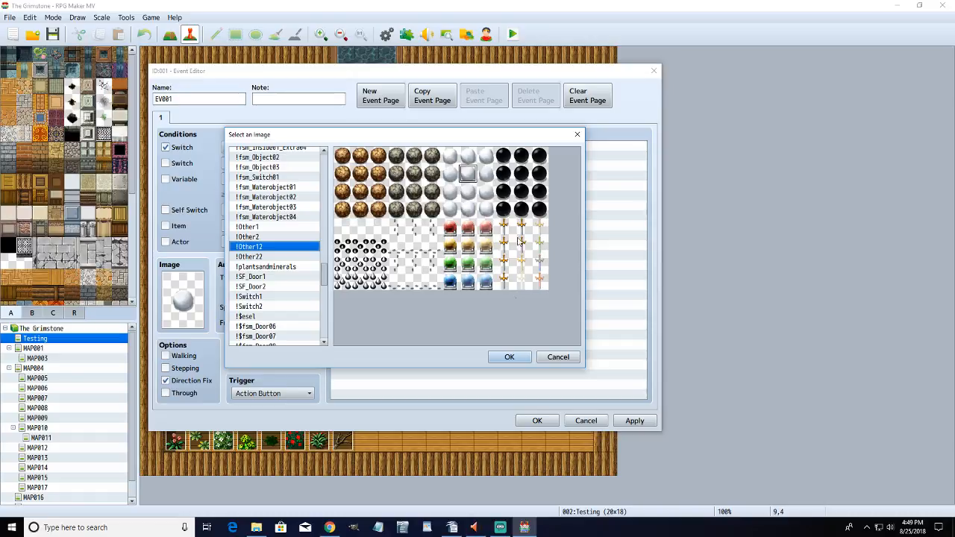
click(556, 357)
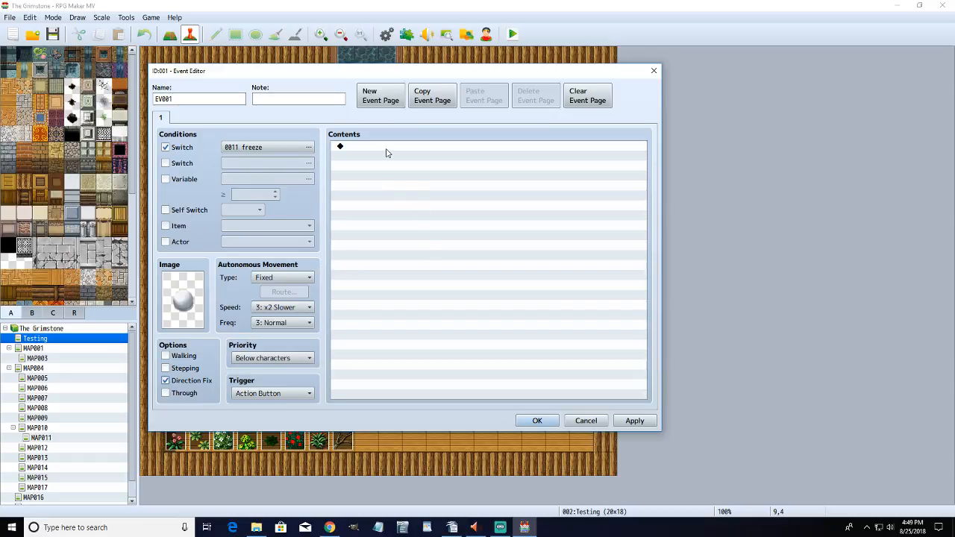
click(536, 421)
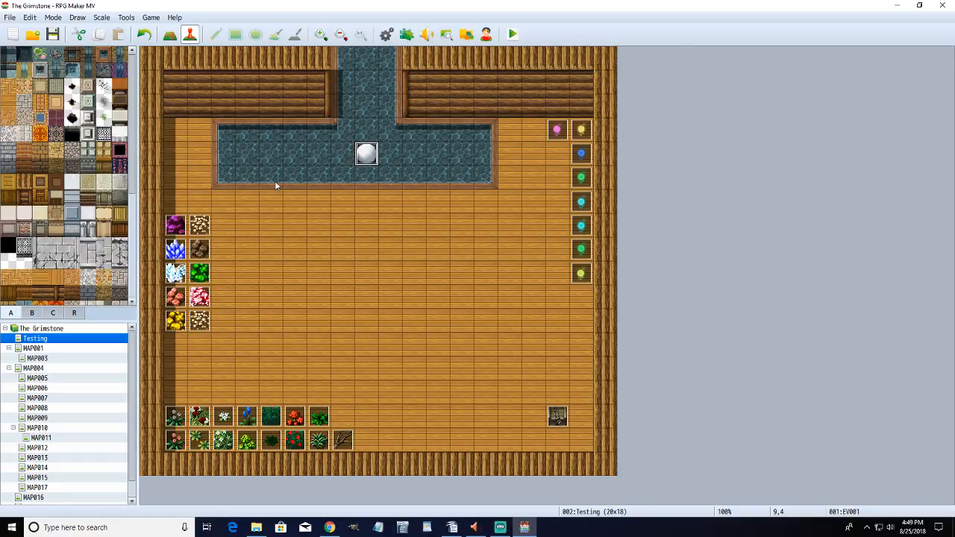
- Paste five copies of the white boulder event above and below it, filling the water column from the map's top edge to the pool's lower edge
click(365, 128)
key(ctrl+v)
click(368, 94)
key(ctrl+v)
click(365, 59)
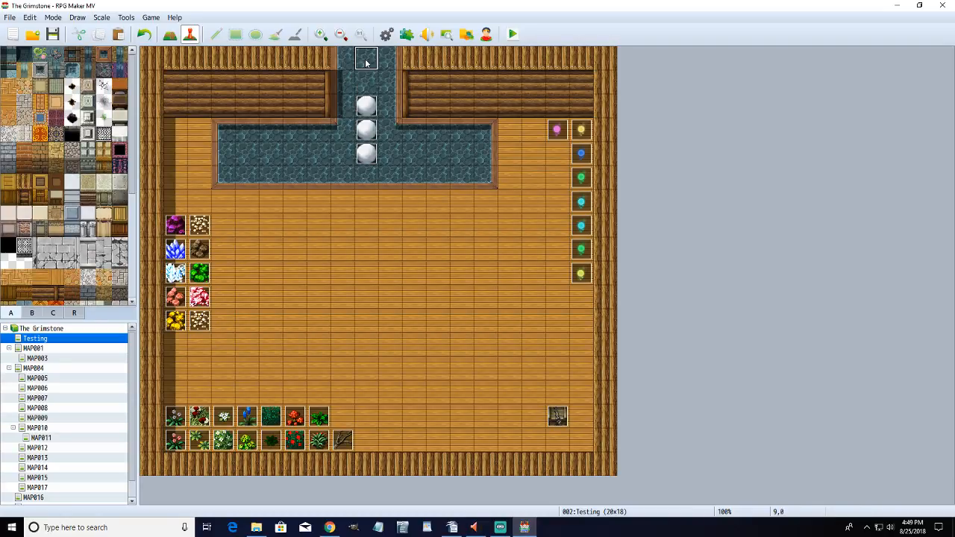
key(ctrl+v)
click(368, 179)
key(ctrl+v)
click(363, 84)
key(ctrl+v)
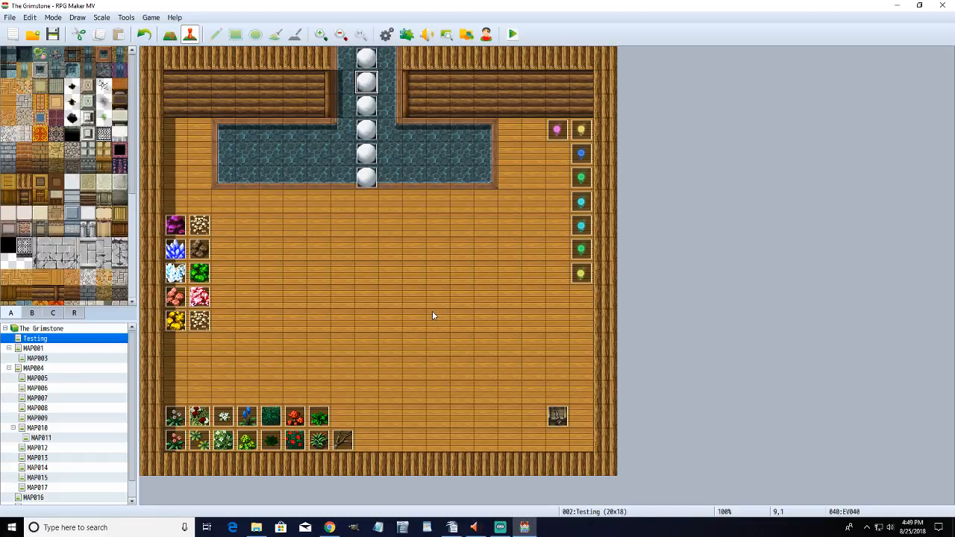
- In the database, add a Control Switches command to common event 0012 that turns switch 0011 freeze ON
click(386, 35)
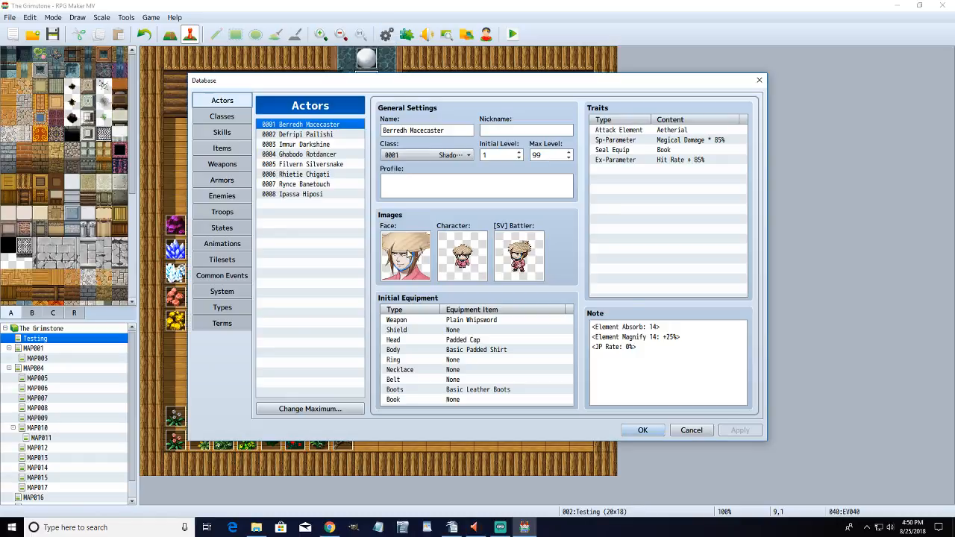
click(228, 276)
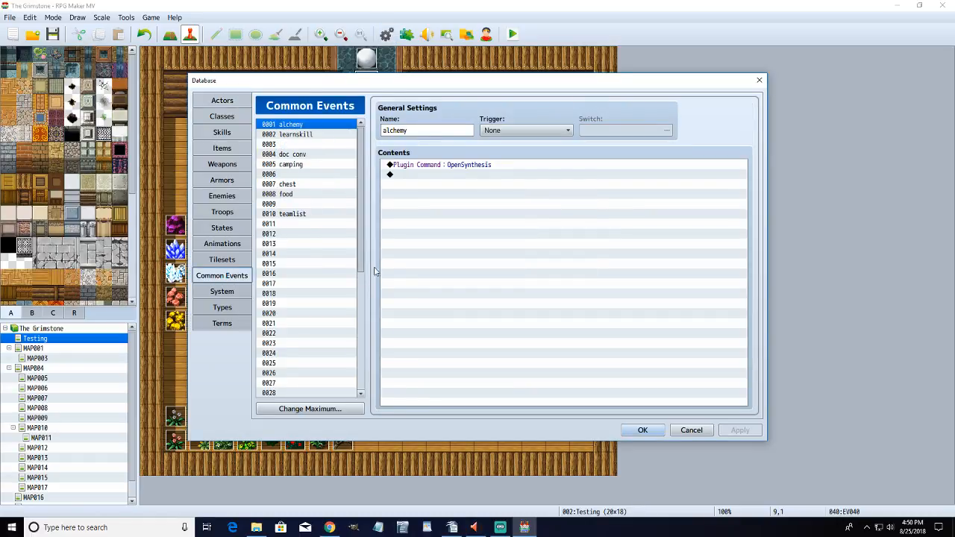
click(319, 234)
double_click(453, 165)
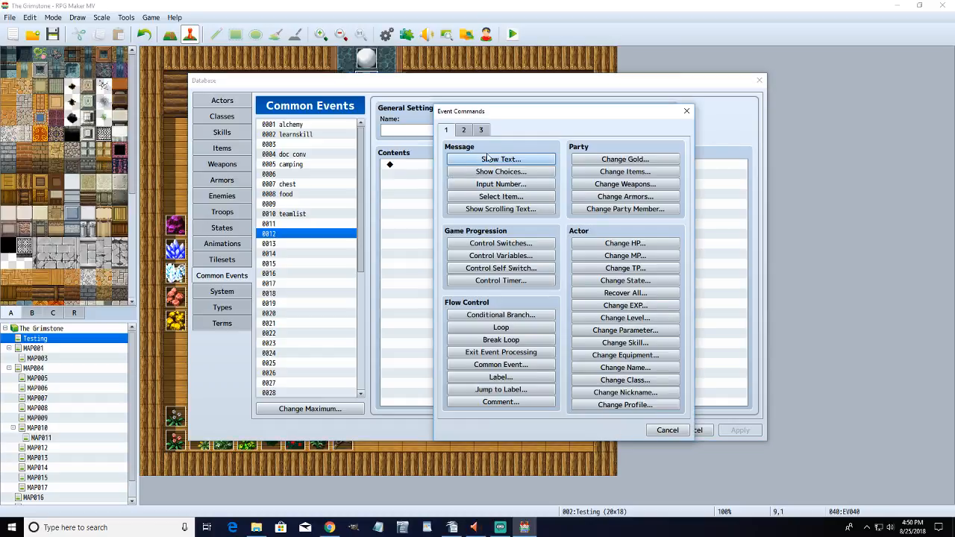
click(501, 243)
click(583, 255)
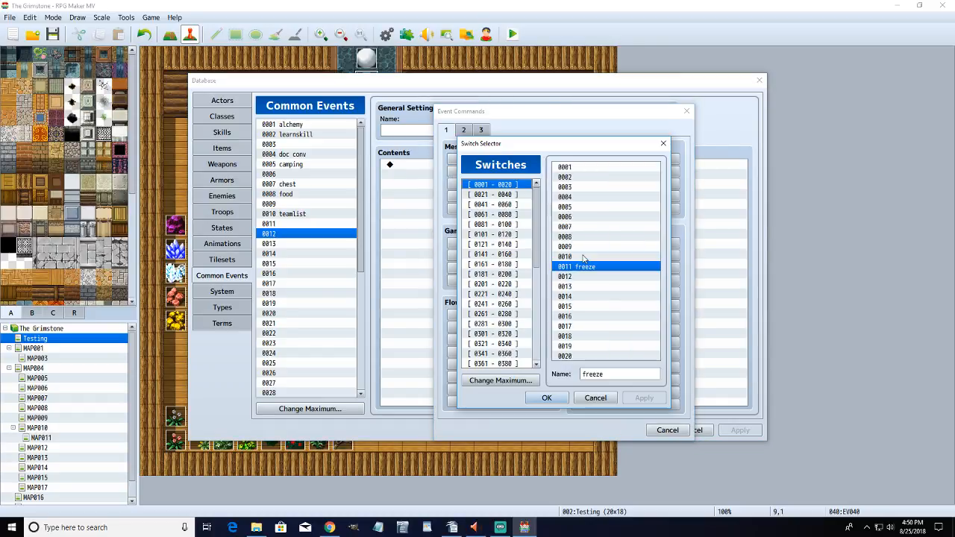
click(559, 394)
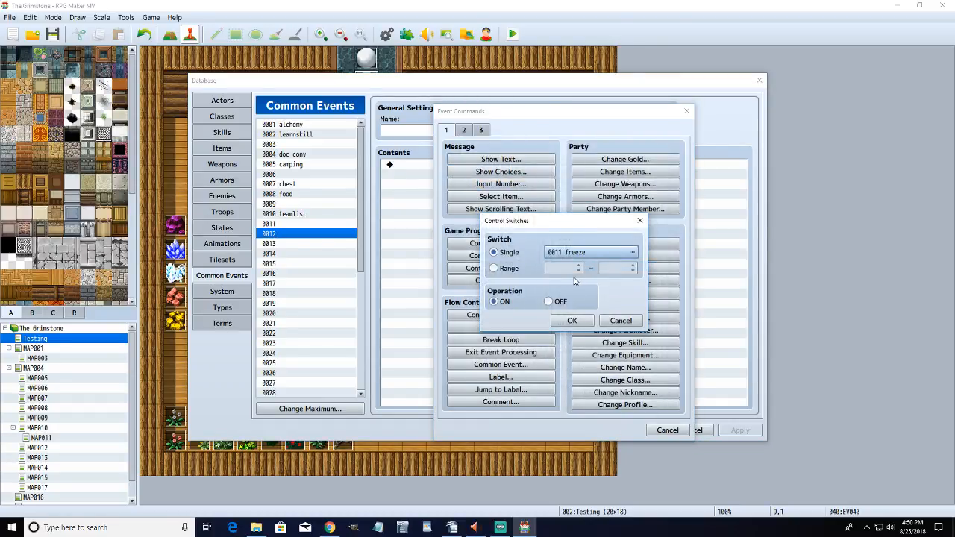
click(572, 321)
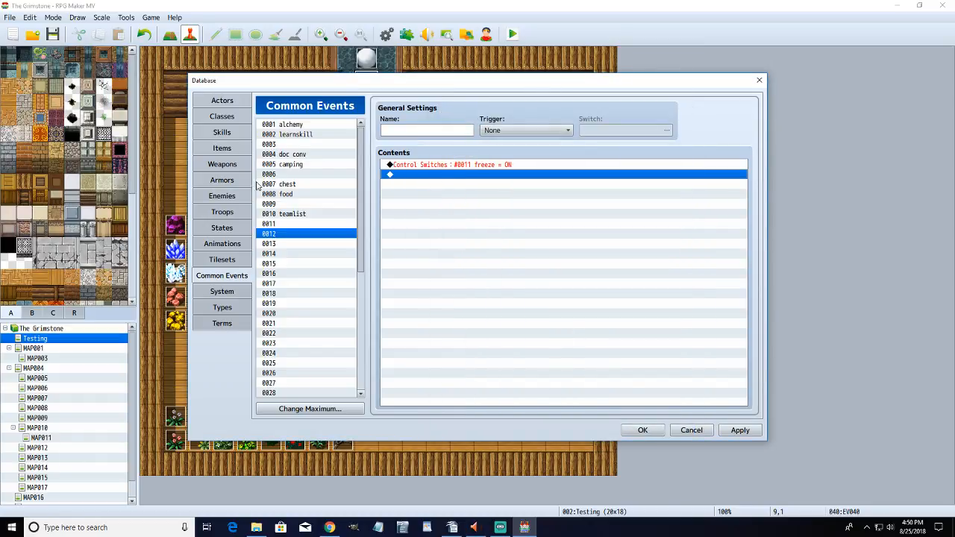
- Set the occasion of the empty skill 0021 to Menu Screen
click(221, 132)
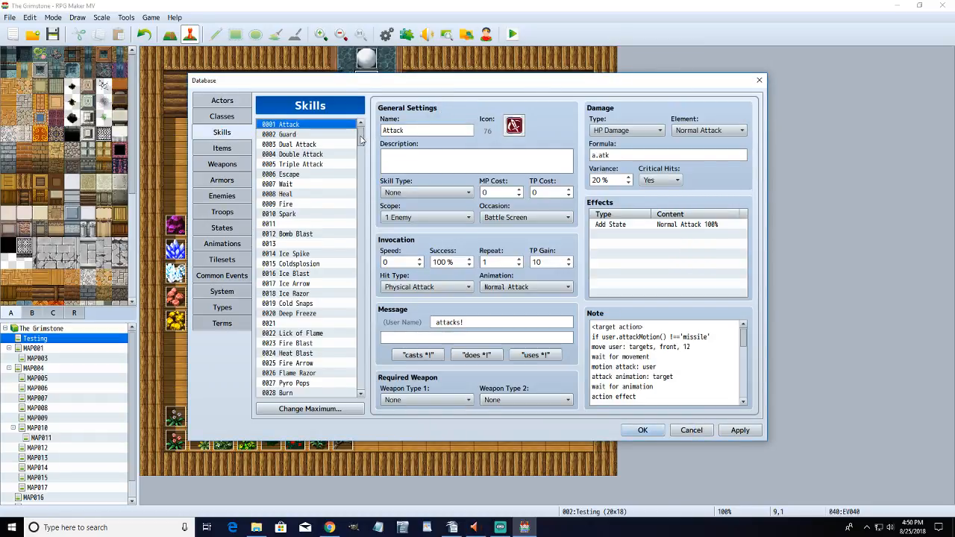
mouse_move(361, 138)
mouse_down()
mouse_move(361, 159)
mouse_move(361, 146)
mouse_up()
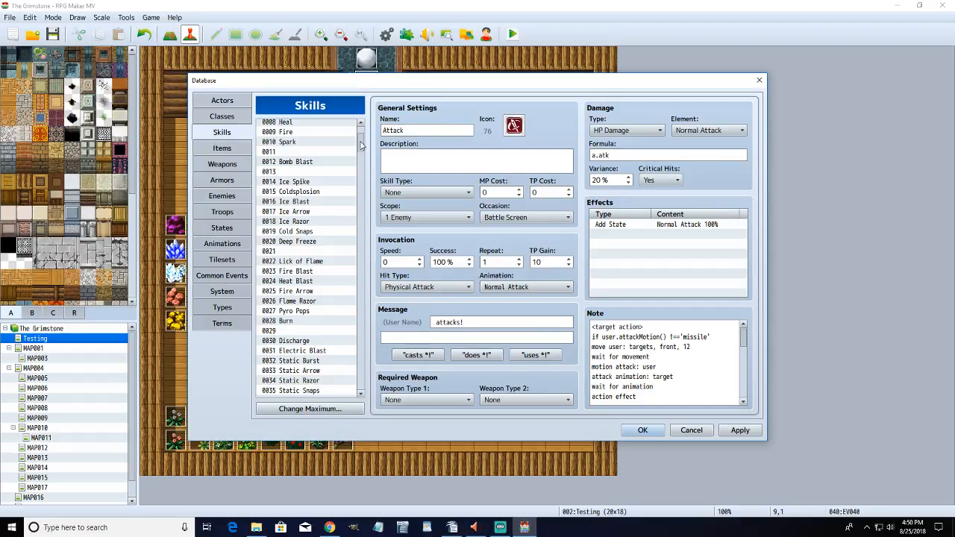
drag(361, 146, 361, 147)
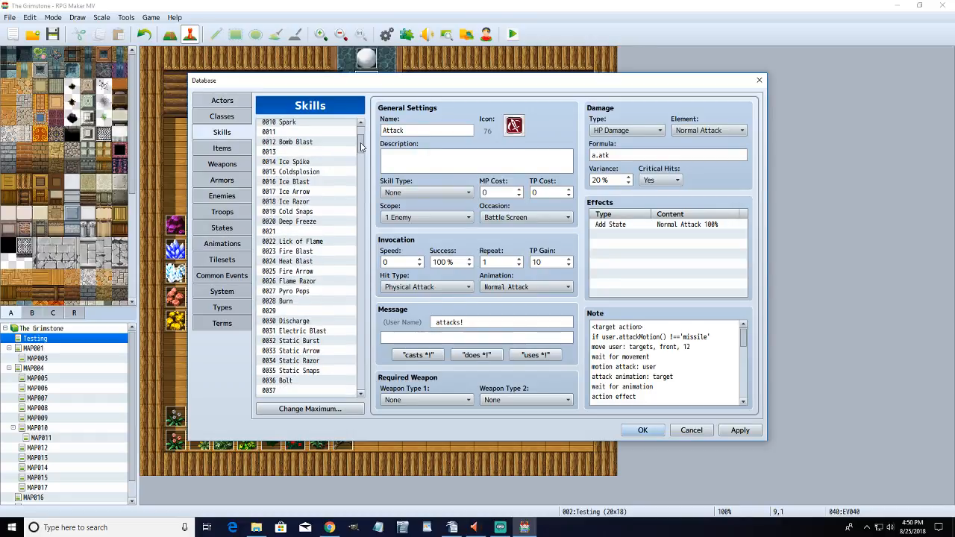
click(315, 233)
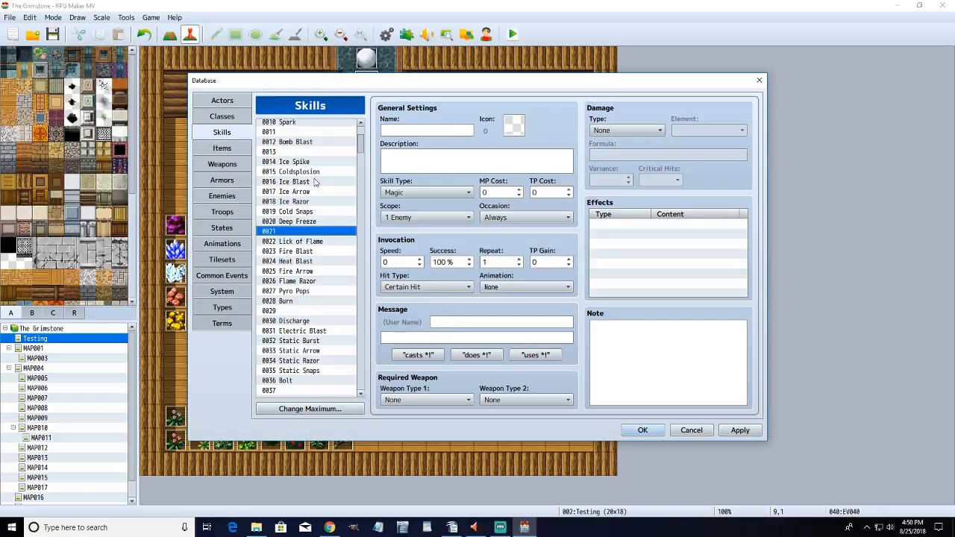
click(526, 217)
click(534, 245)
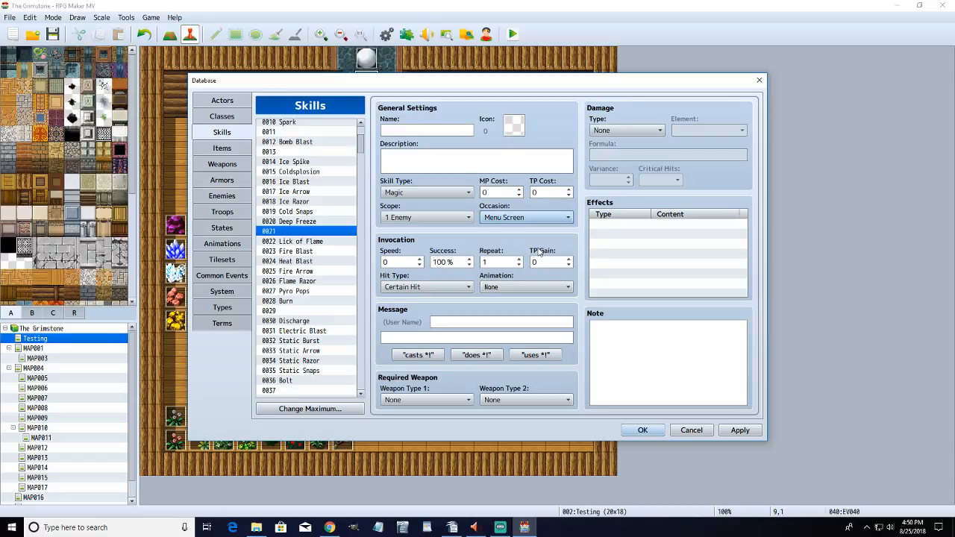
double_click(606, 228)
click(685, 188)
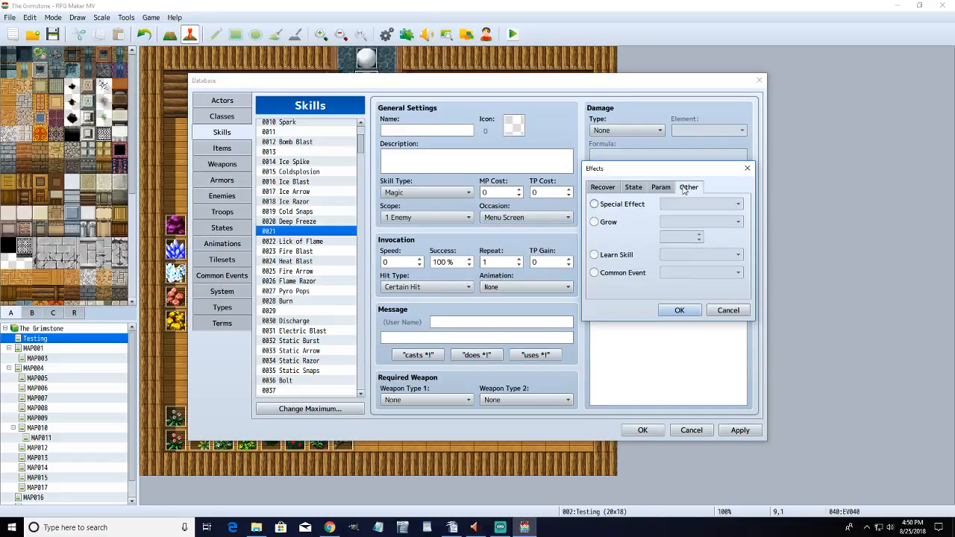
click(638, 272)
click(701, 272)
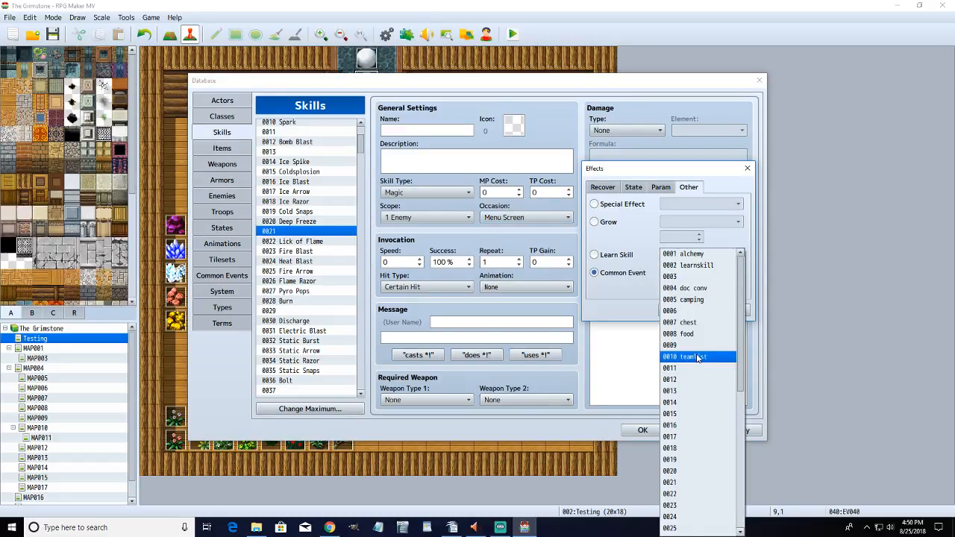
click(743, 243)
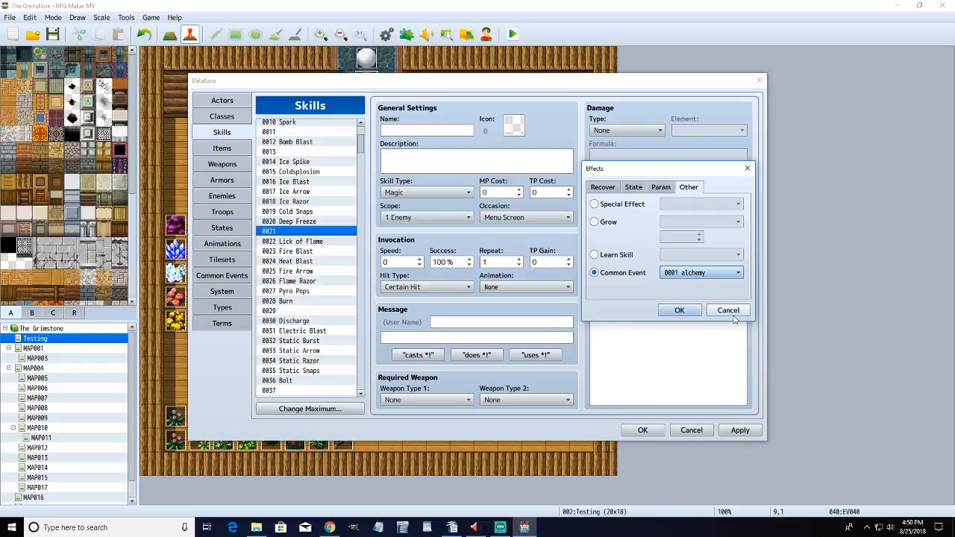
click(728, 311)
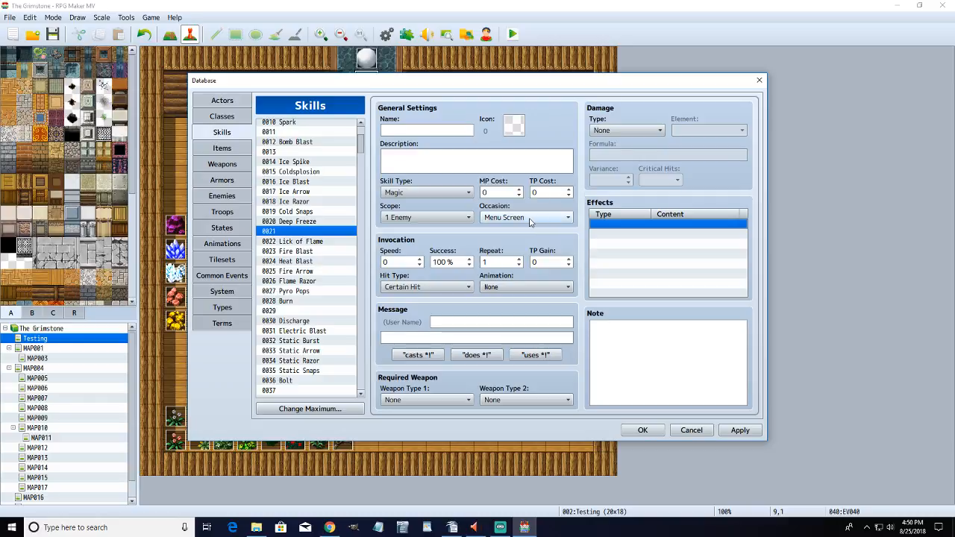
- Set skill 0021's scope to None and its MP cost to 10, and close the database discarding the changes
click(425, 217)
click(424, 228)
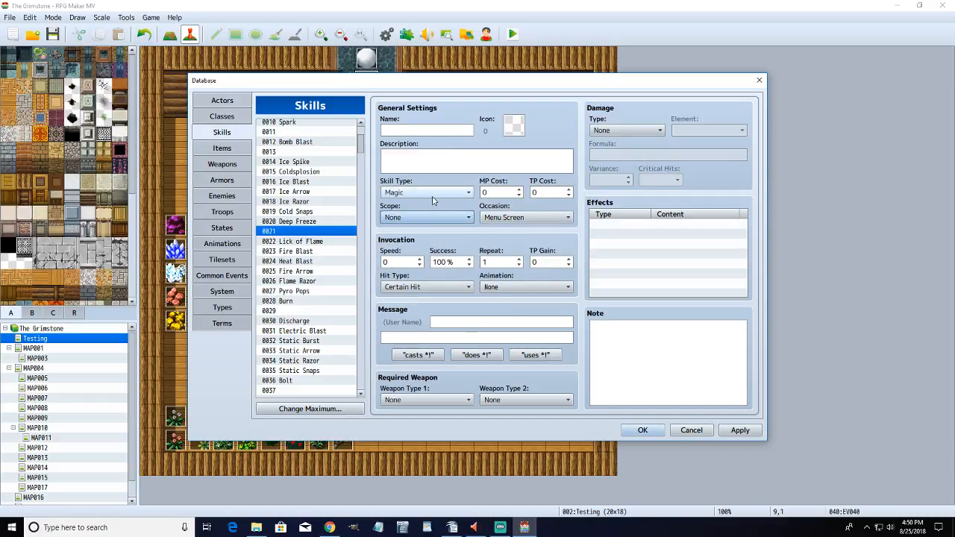
click(492, 192)
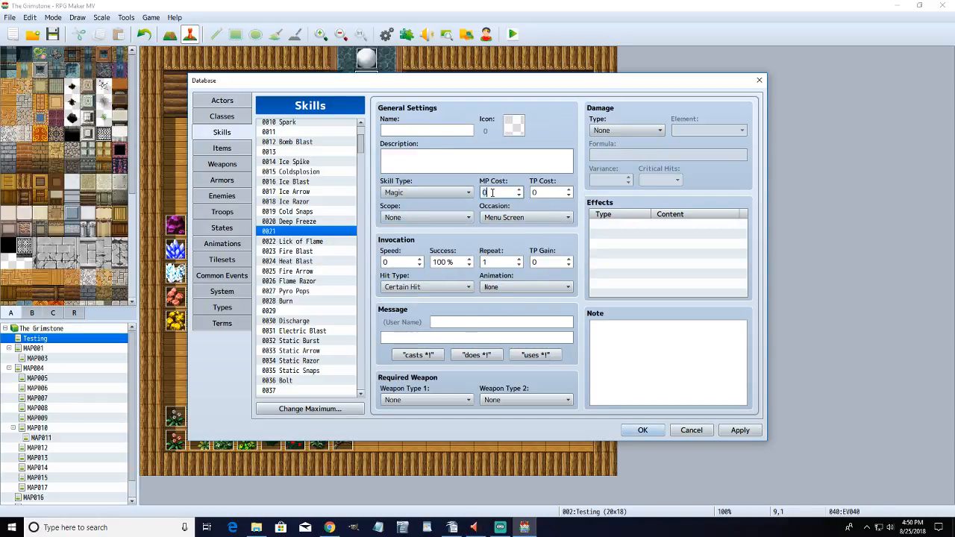
text(10)
click(695, 432)
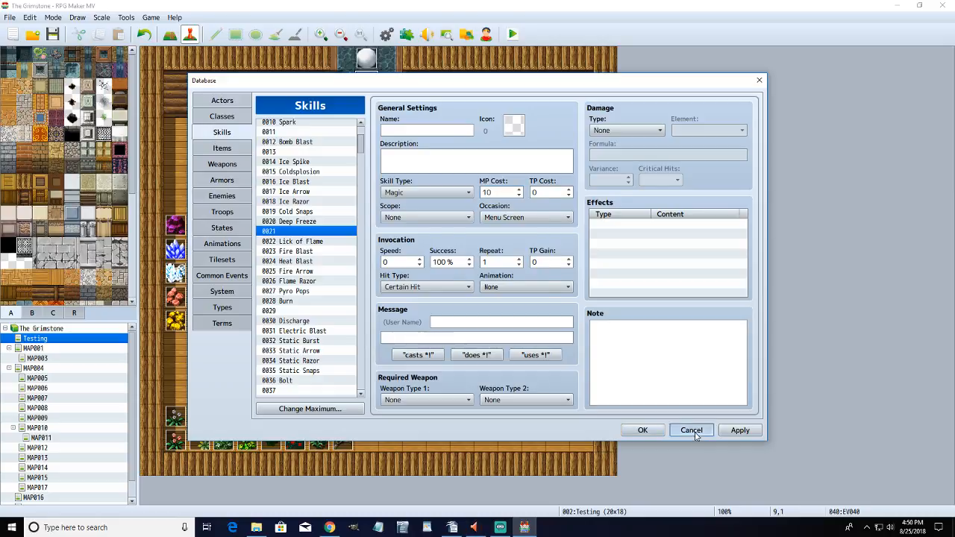
click(471, 278)
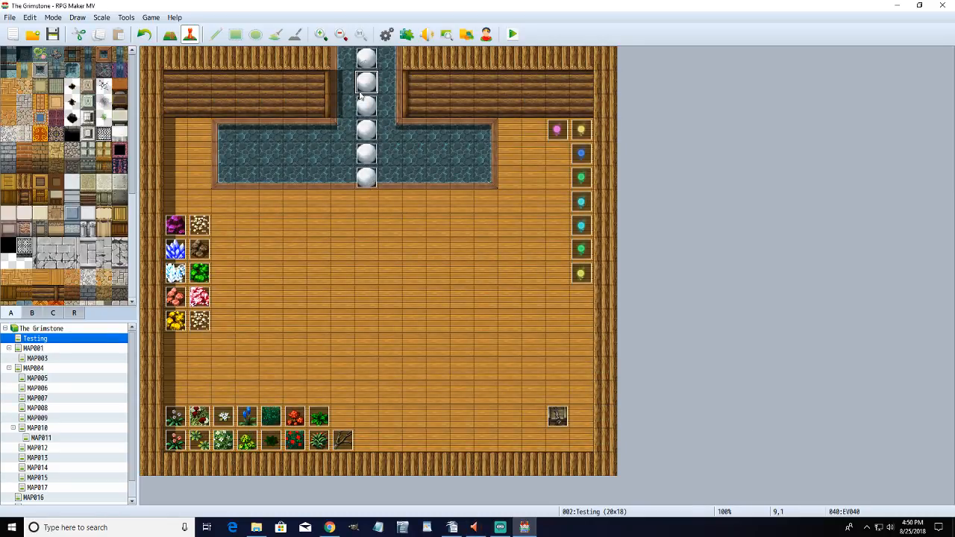
double_click(366, 203)
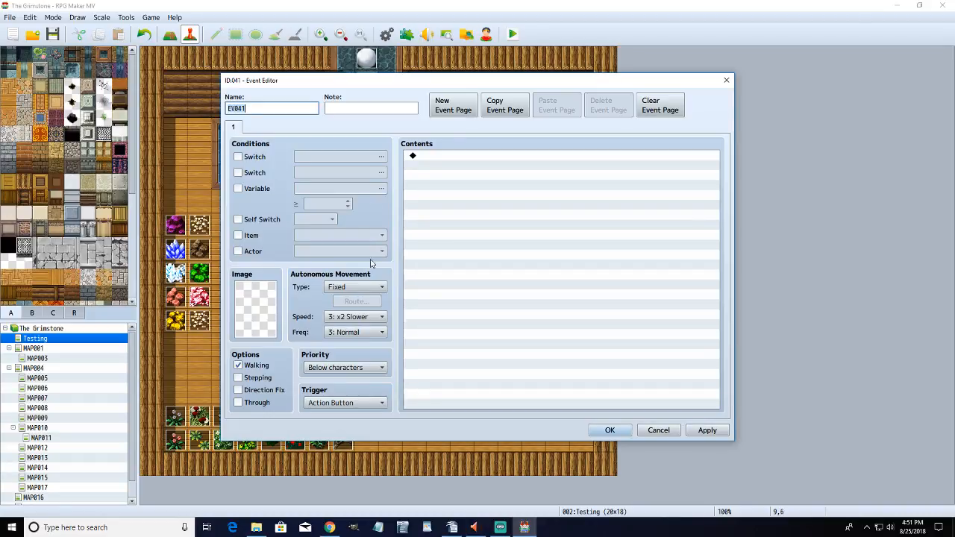
double_click(457, 156)
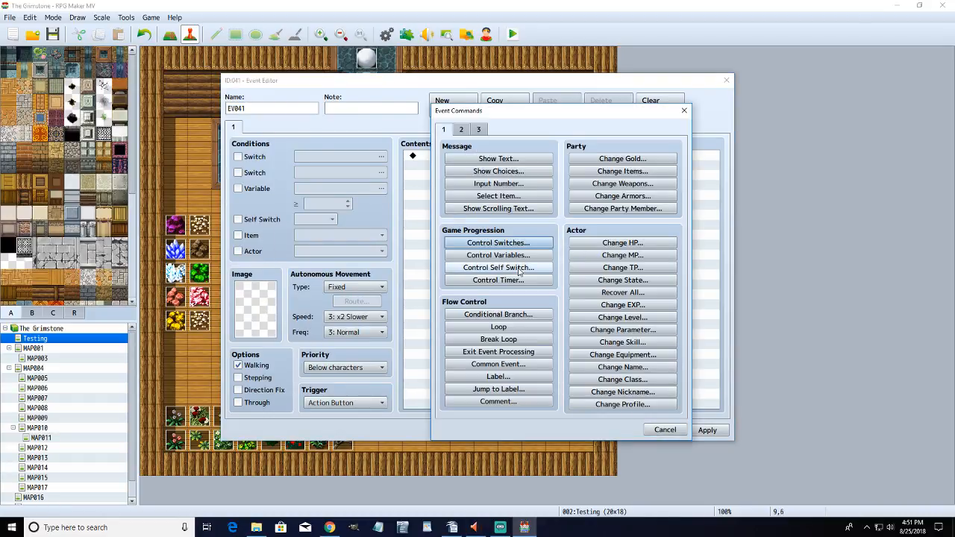
click(515, 244)
click(571, 254)
click(574, 265)
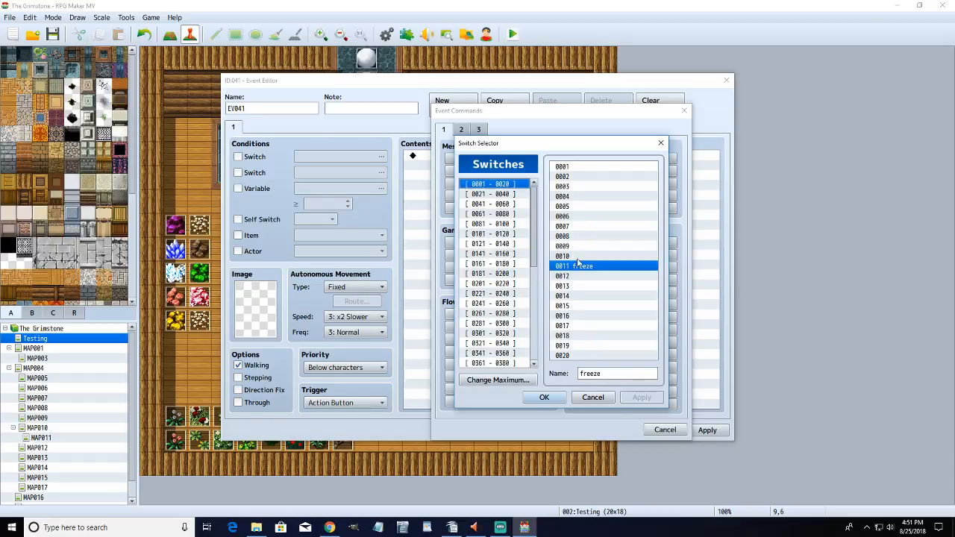
click(547, 397)
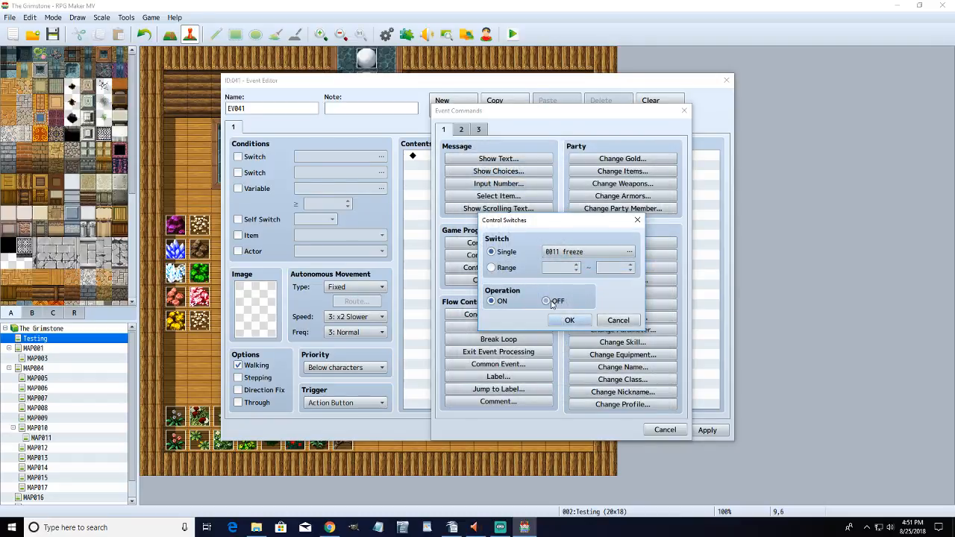
click(618, 321)
click(664, 430)
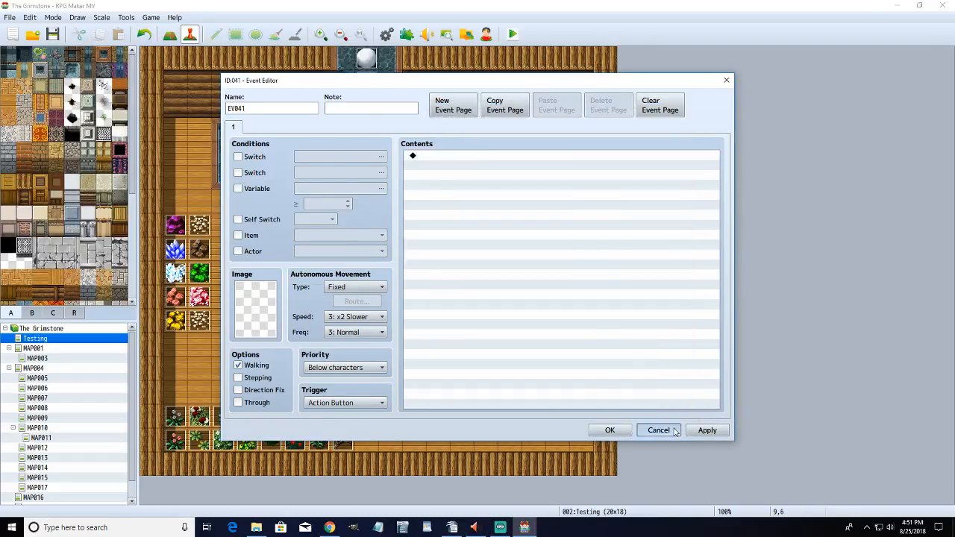
click(659, 429)
- Delete all six white boulder events from the water column, from the pool's lower edge up to the map's top edge
key(Delete)
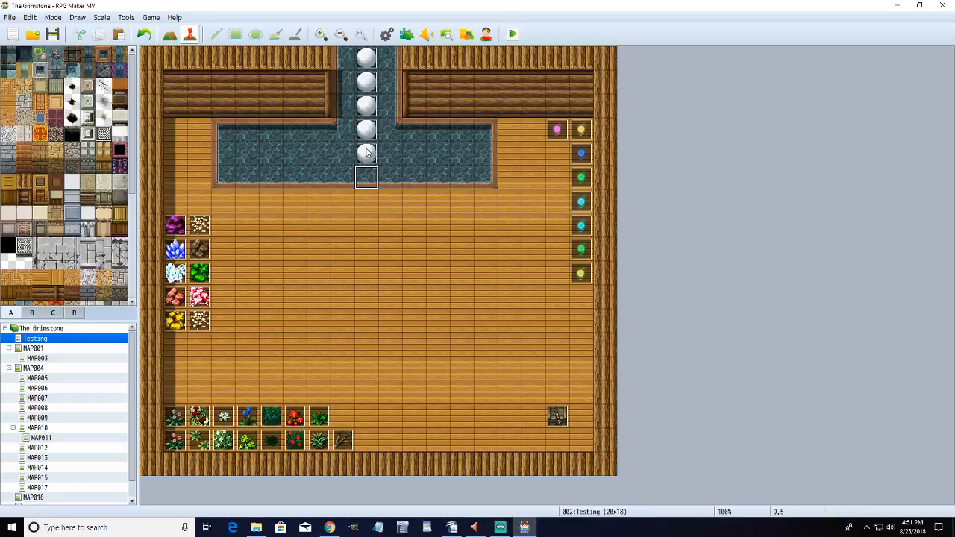
click(371, 157)
key(Delete)
click(369, 132)
key(Delete)
click(367, 110)
key(Delete)
click(366, 85)
click(366, 59)
key(Delete)
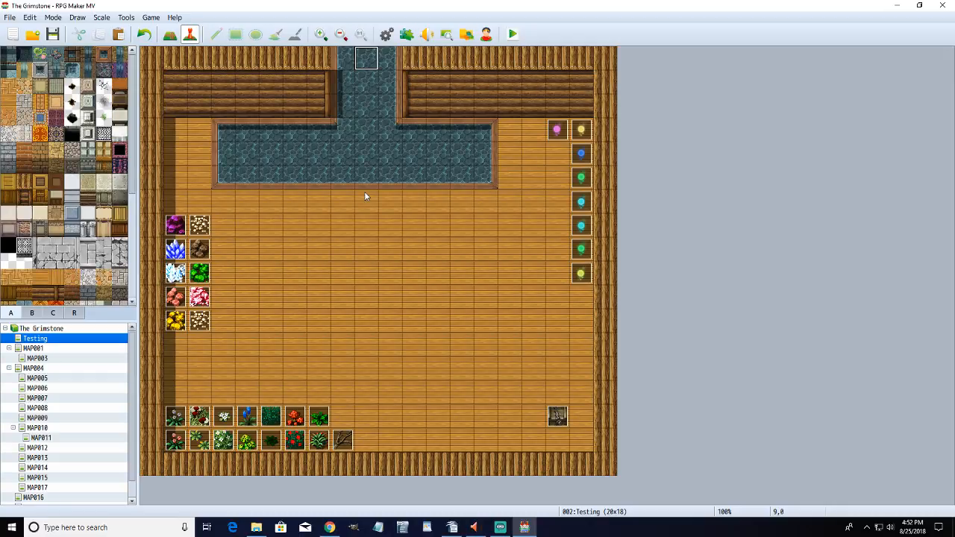
- Paint the three-tile-tall rope from tileset B onto the wooden wall just east of the water channel, hanging down to the floor
click(364, 202)
click(365, 224)
click(35, 312)
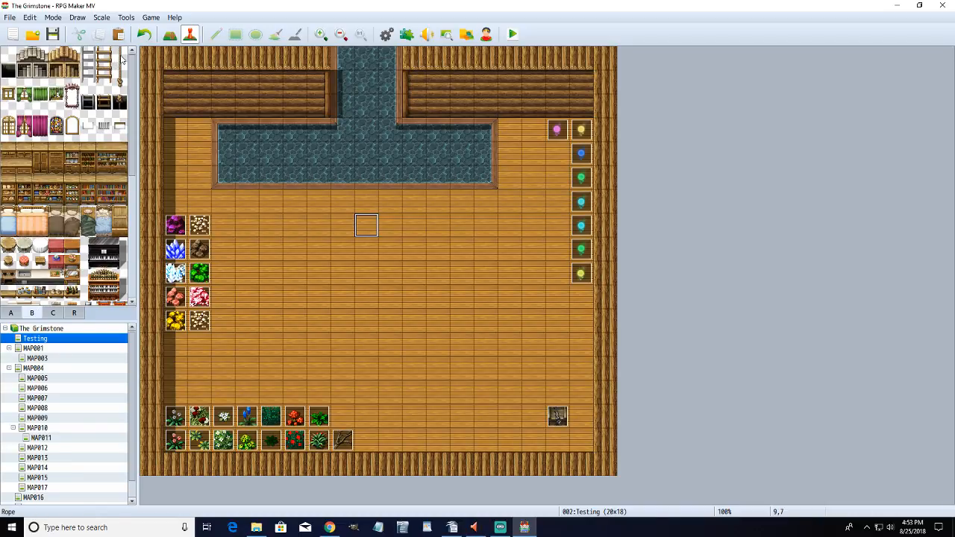
drag(122, 60, 120, 87)
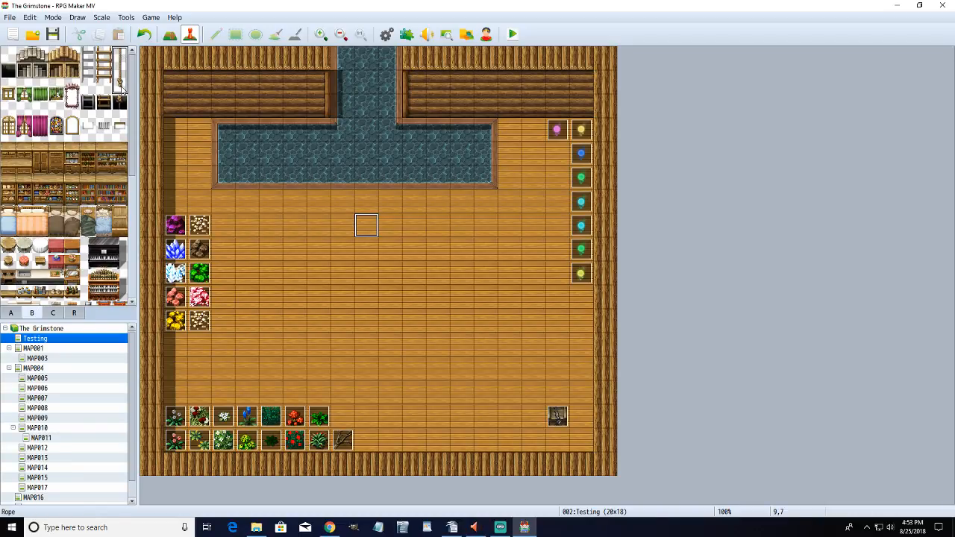
click(170, 34)
click(504, 93)
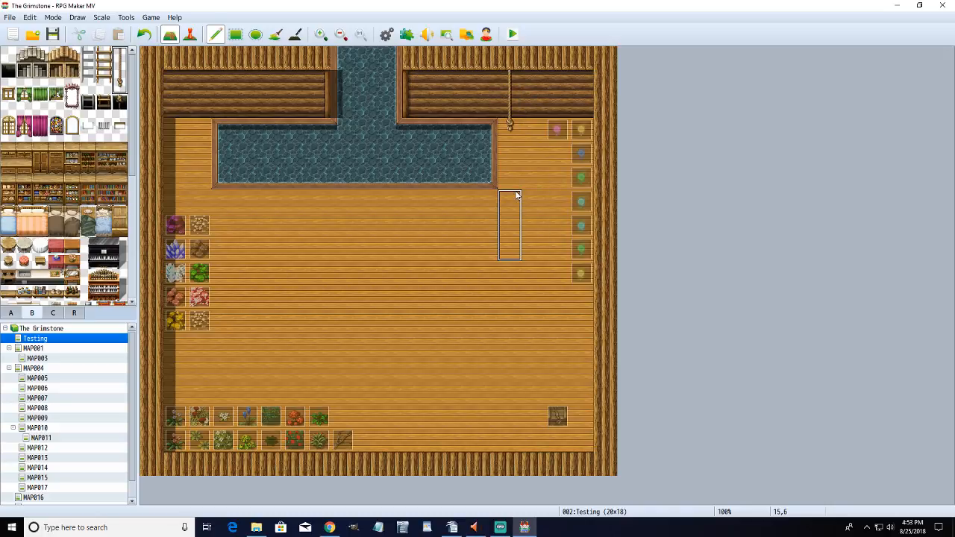
- Create an event on the rope's lowest tile and set its priority to Same as characters
click(190, 35)
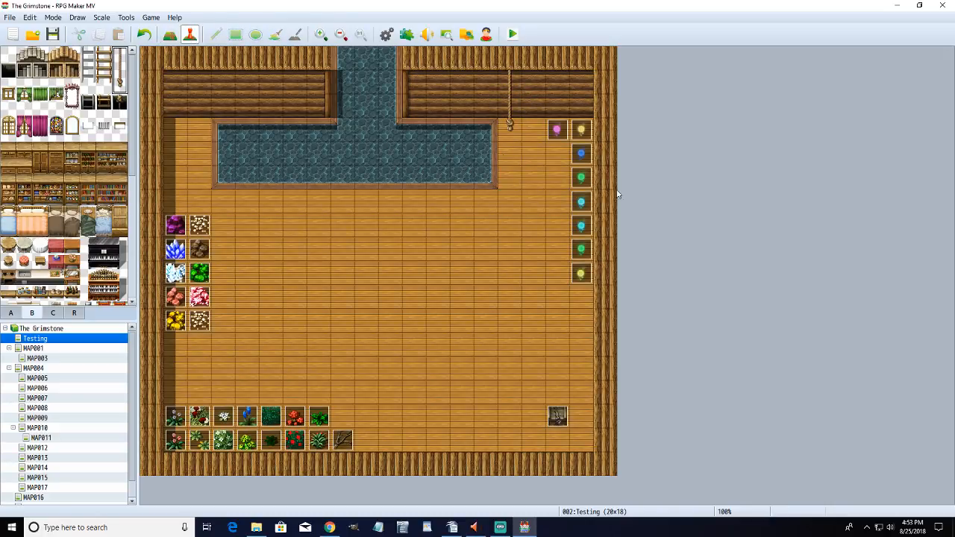
double_click(513, 125)
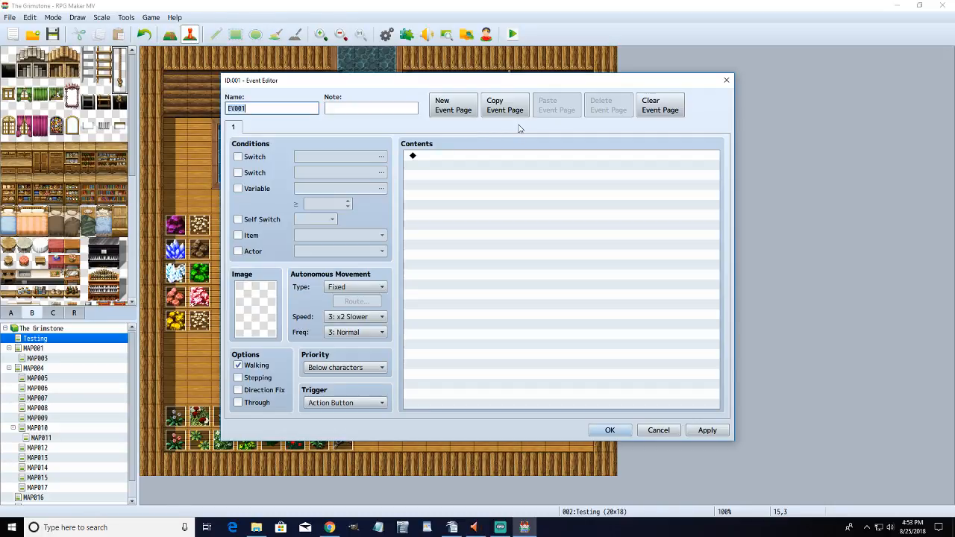
click(345, 368)
click(337, 391)
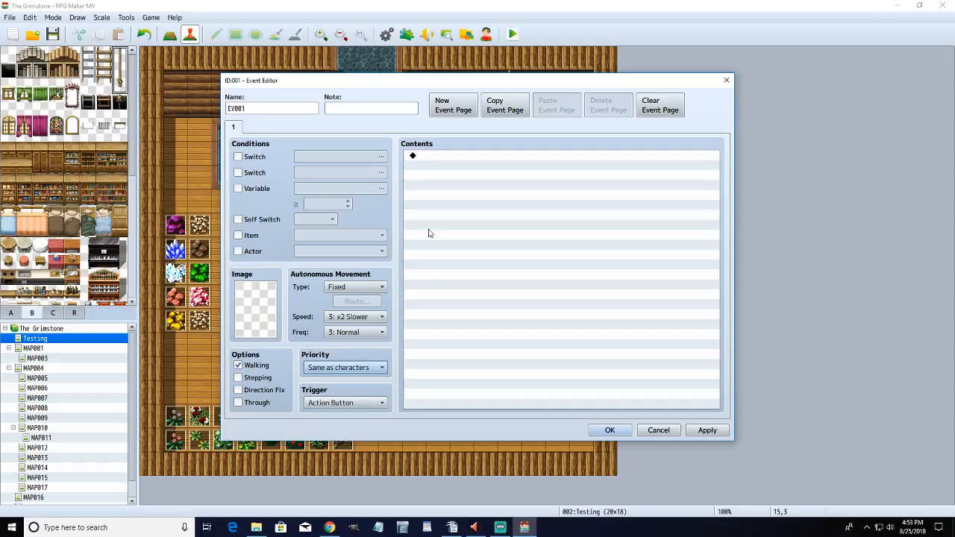
- Start a Conditional Branch in the rope event based on variable 0012, naming the variable "barredh climbing"
click(457, 156)
double_click(458, 161)
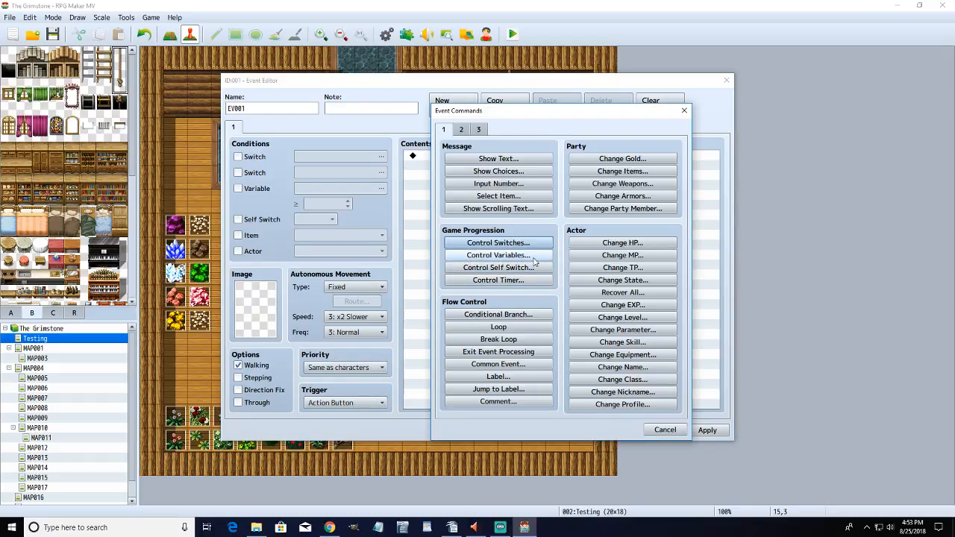
click(494, 314)
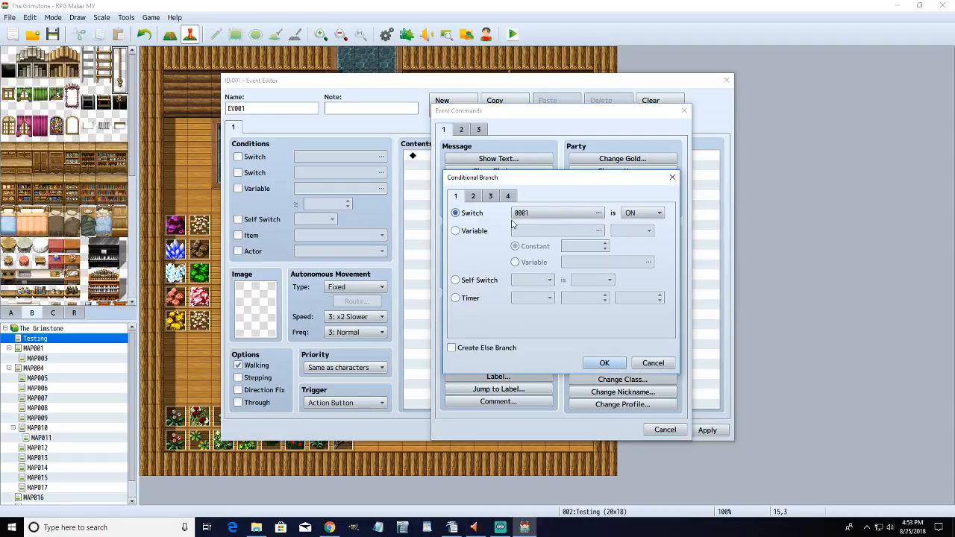
click(471, 231)
click(556, 231)
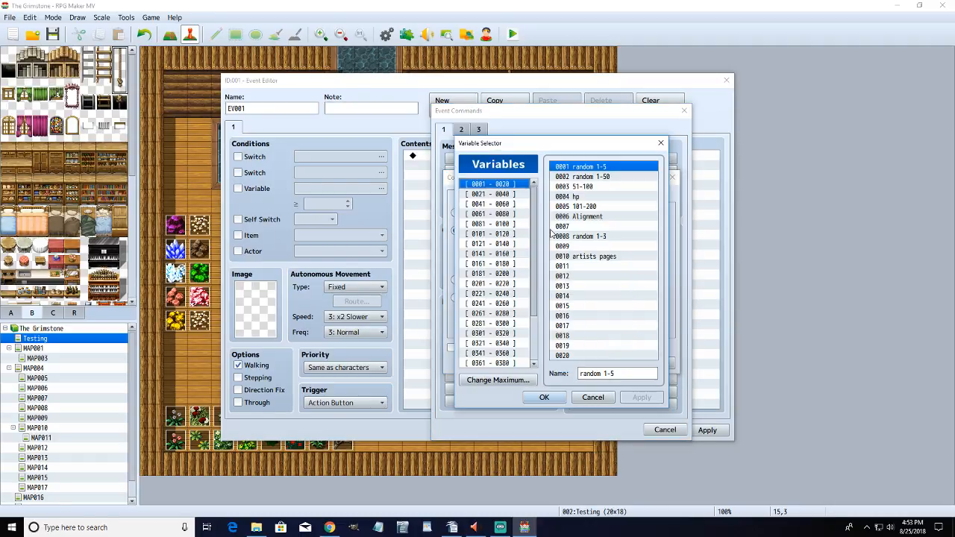
click(581, 276)
click(603, 373)
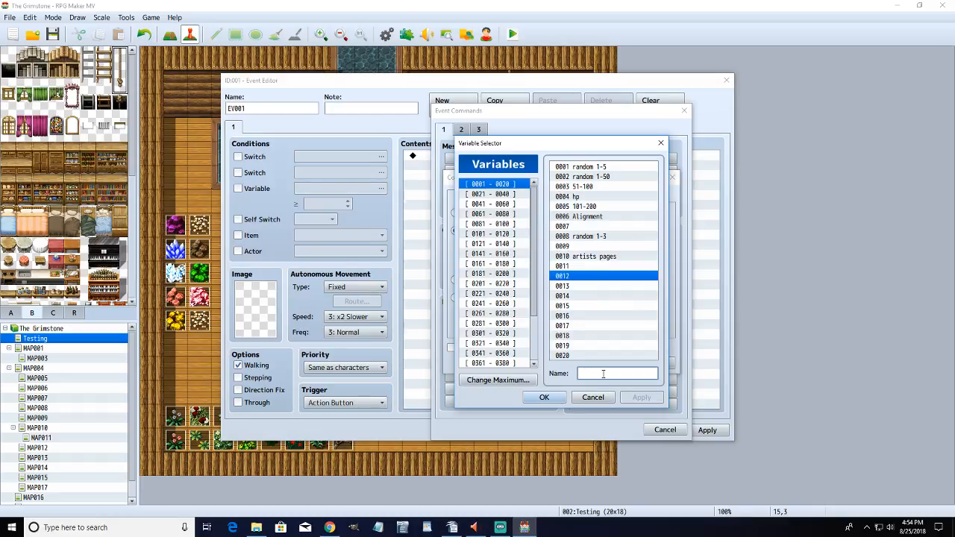
text(barredh)
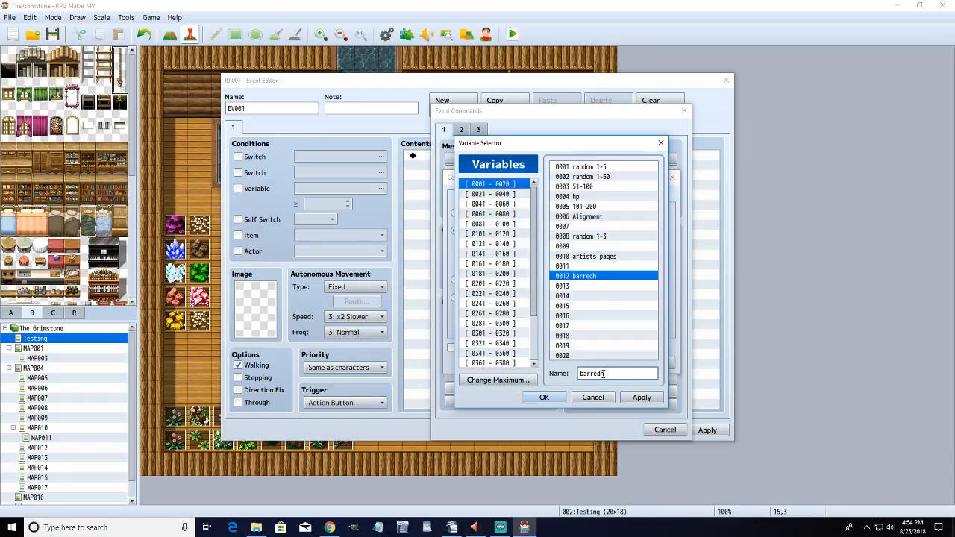
text( climbing)
click(642, 397)
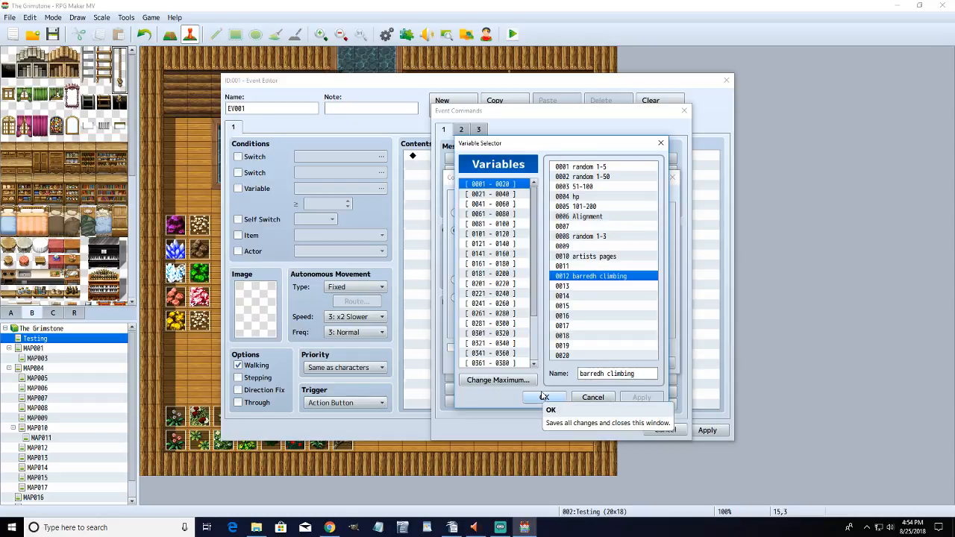
click(543, 397)
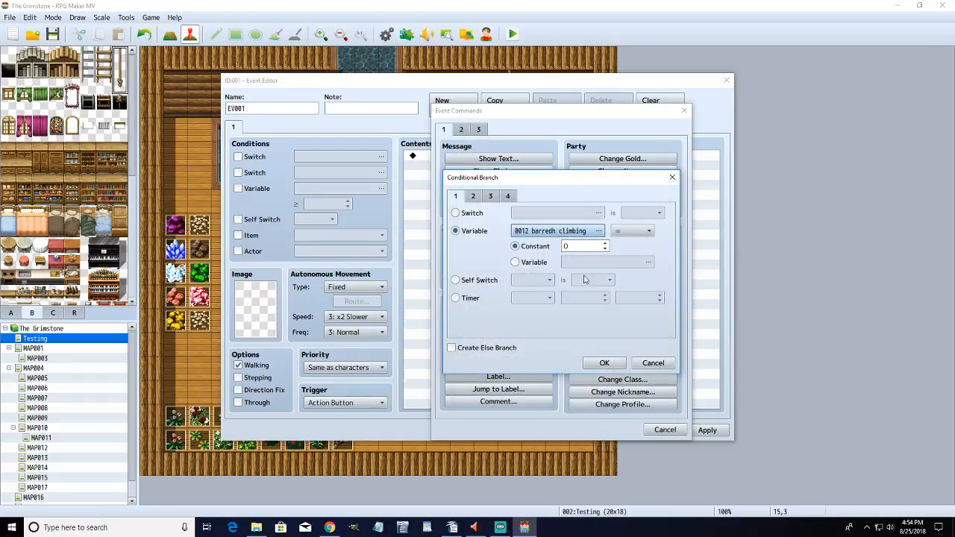
- Set the branch condition to ≥ constant 10 and add the branch to the rope event
click(649, 232)
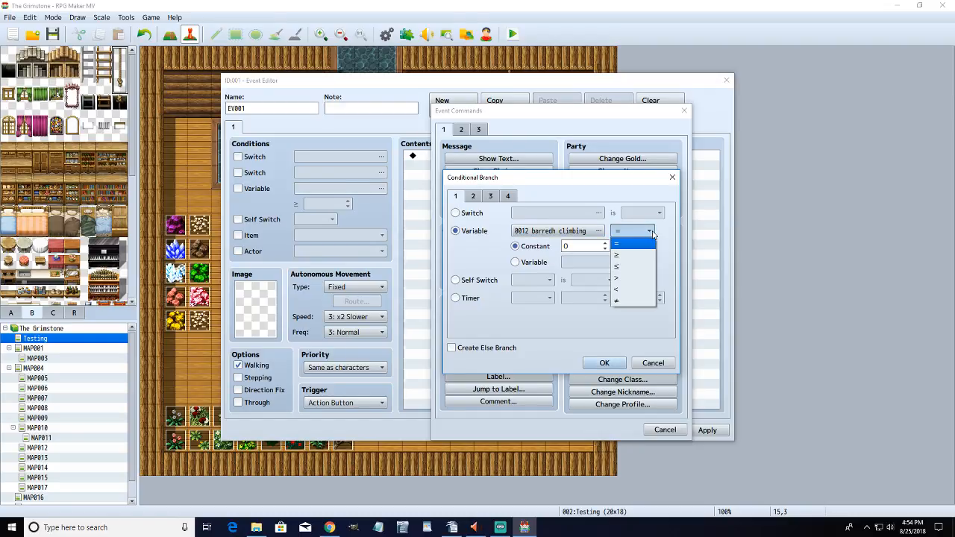
click(624, 268)
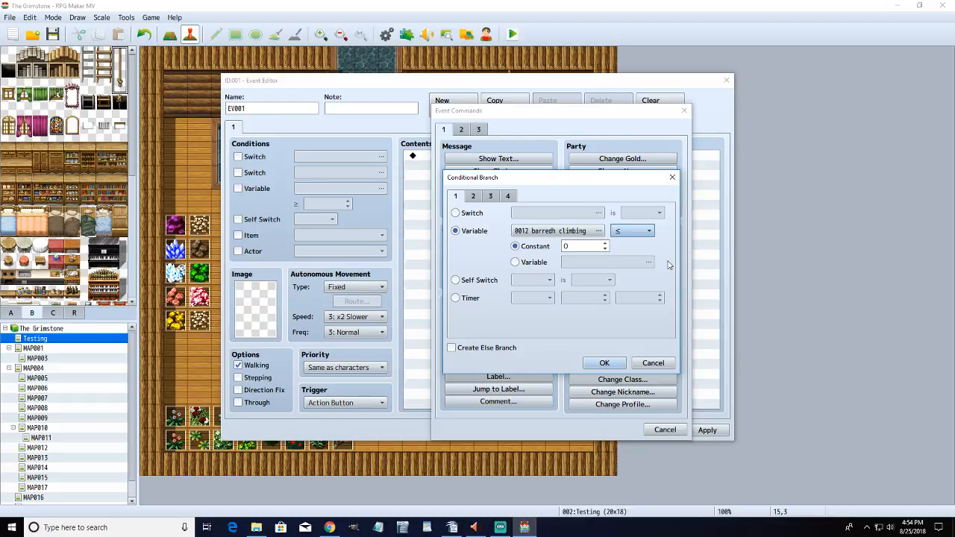
click(629, 236)
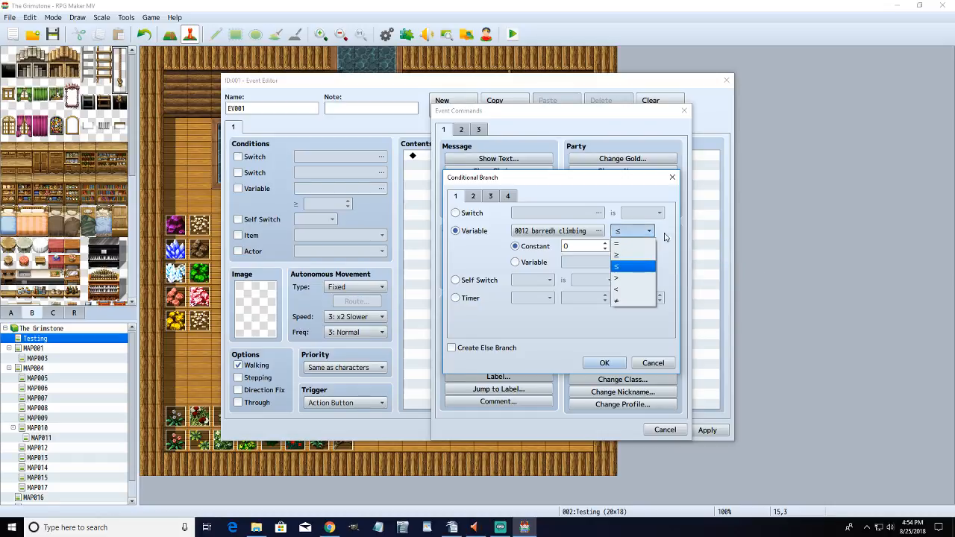
click(627, 256)
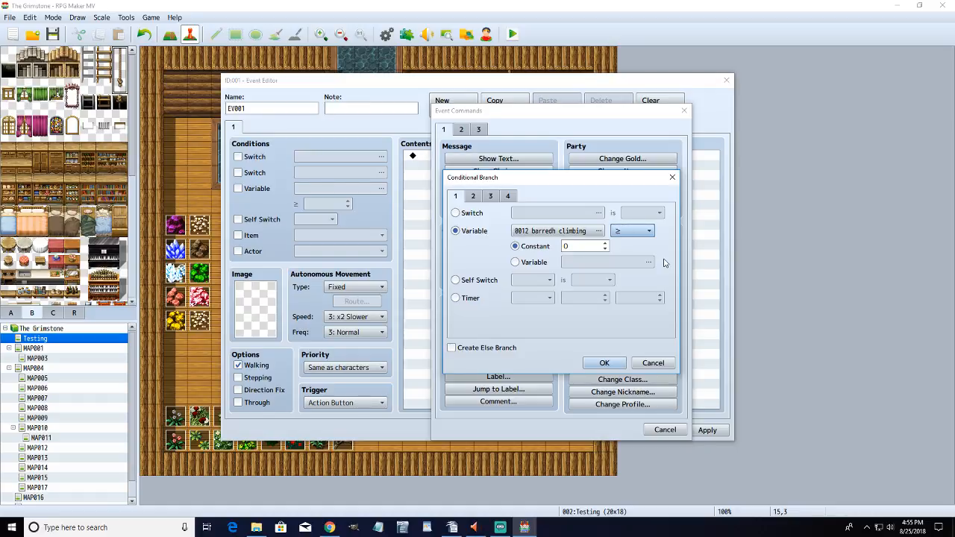
double_click(576, 246)
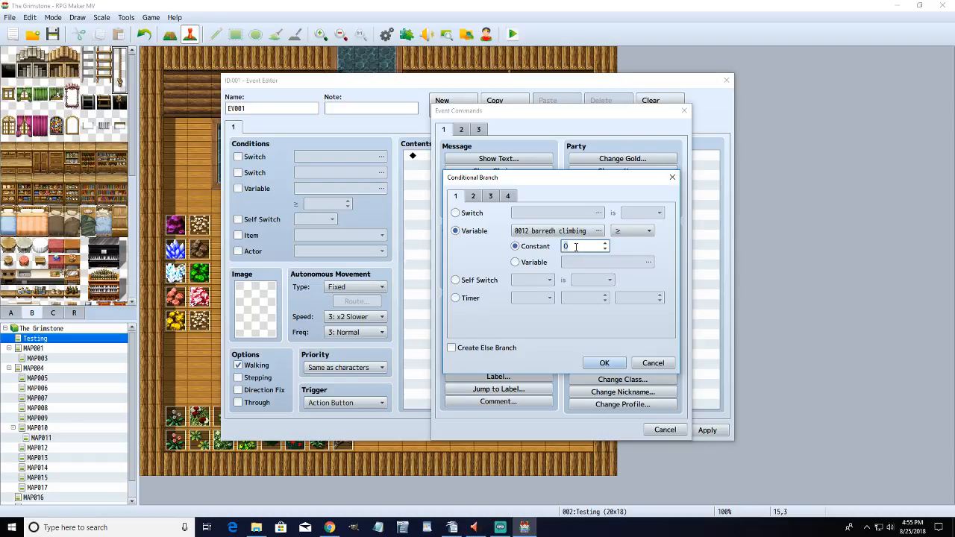
text(10)
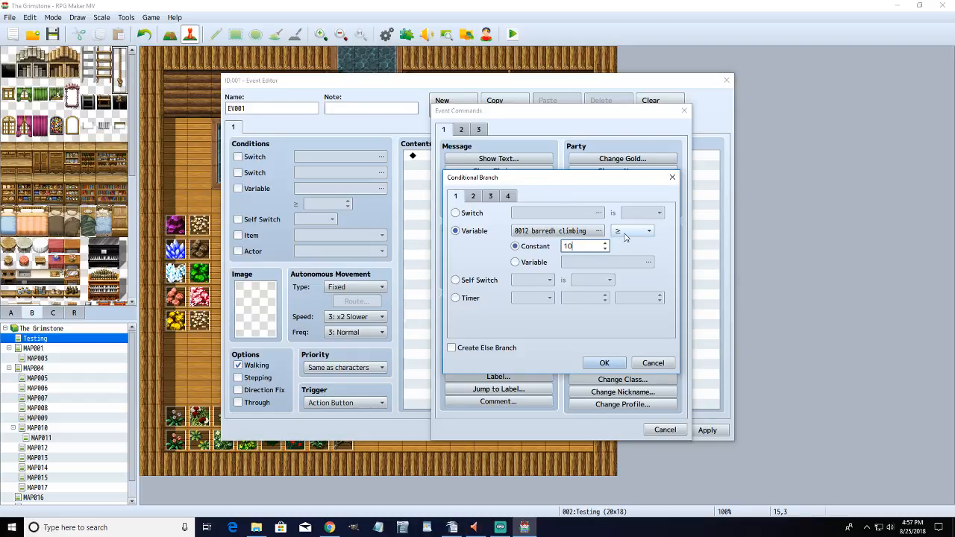
click(604, 363)
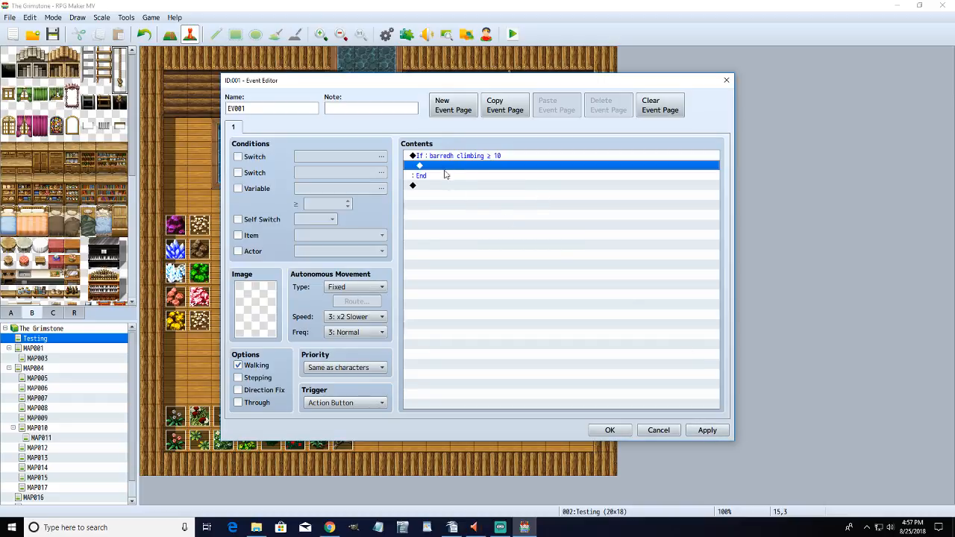
double_click(480, 166)
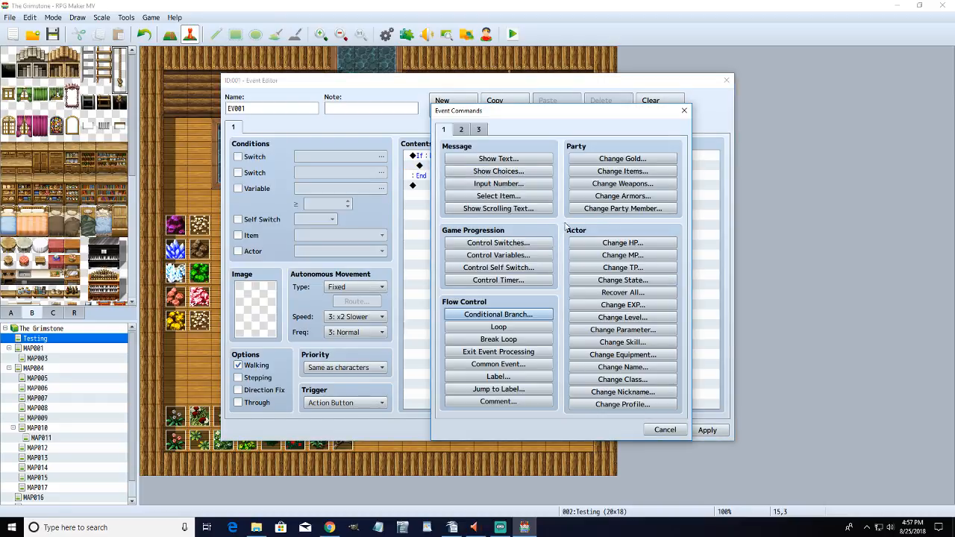
click(478, 131)
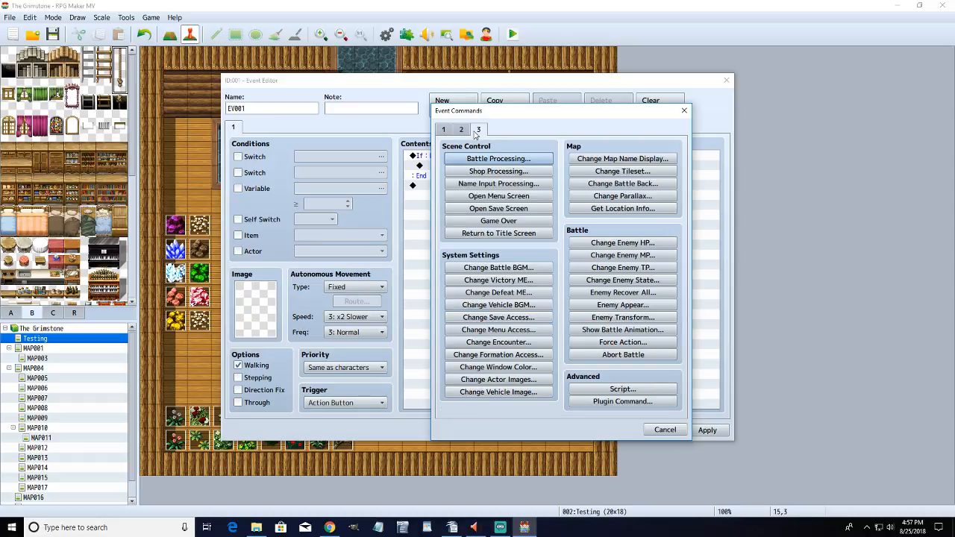
click(461, 130)
click(498, 158)
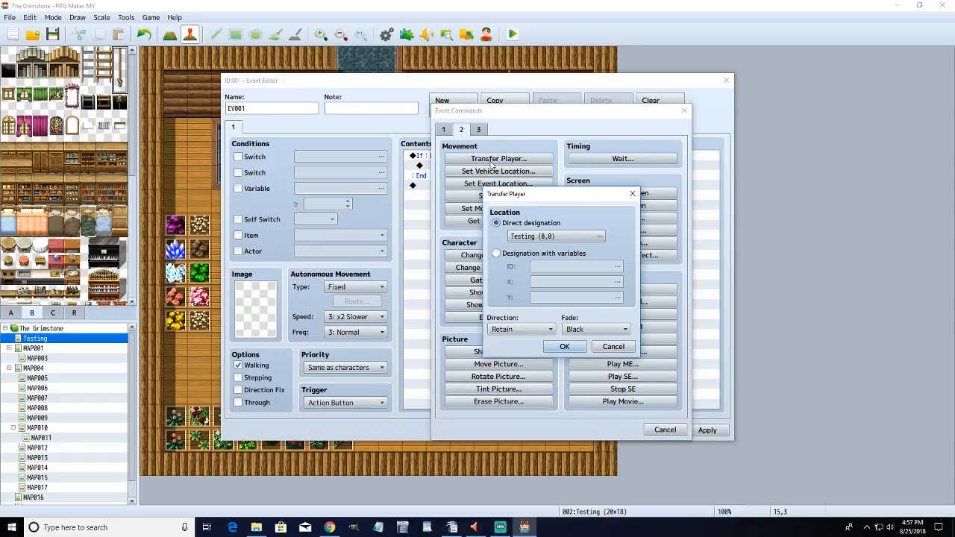
drag(561, 198, 516, 168)
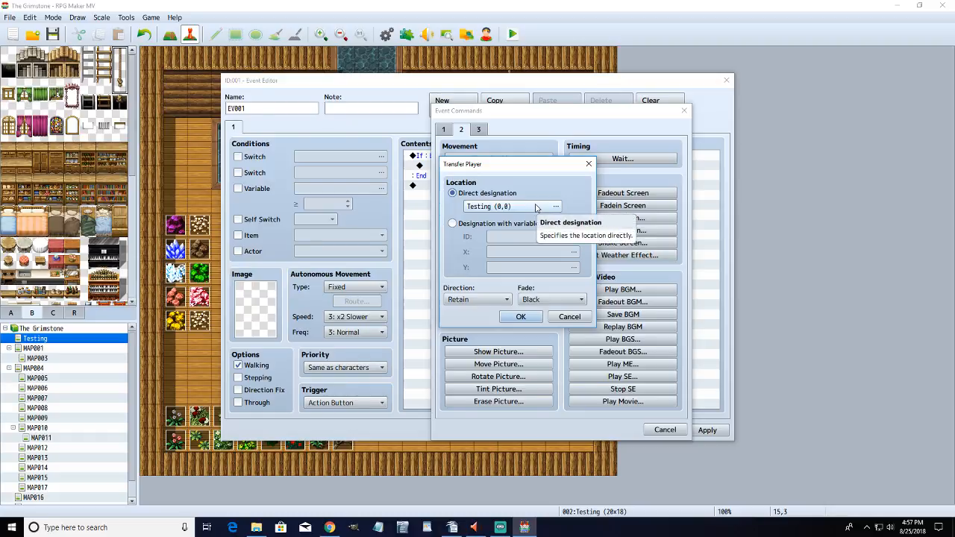
click(569, 317)
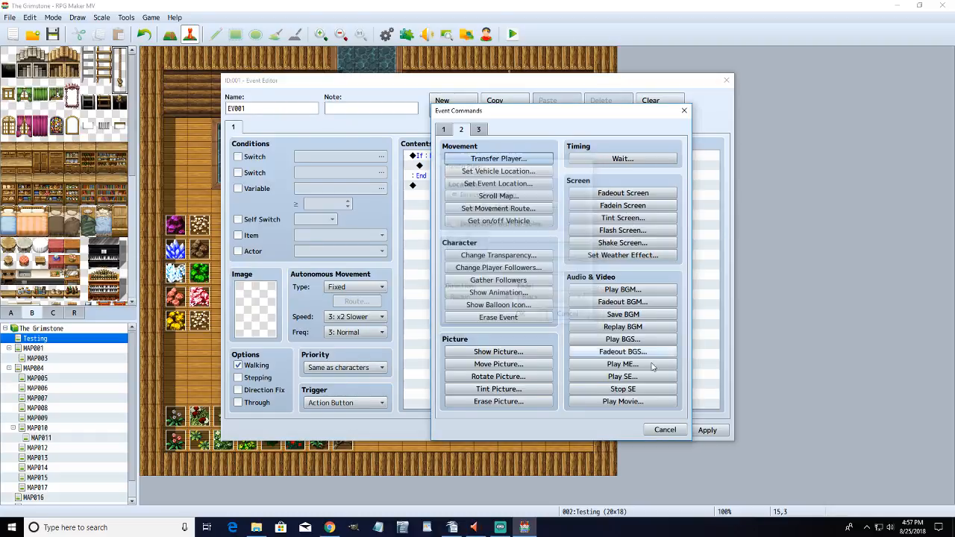
click(661, 431)
click(659, 430)
click(513, 278)
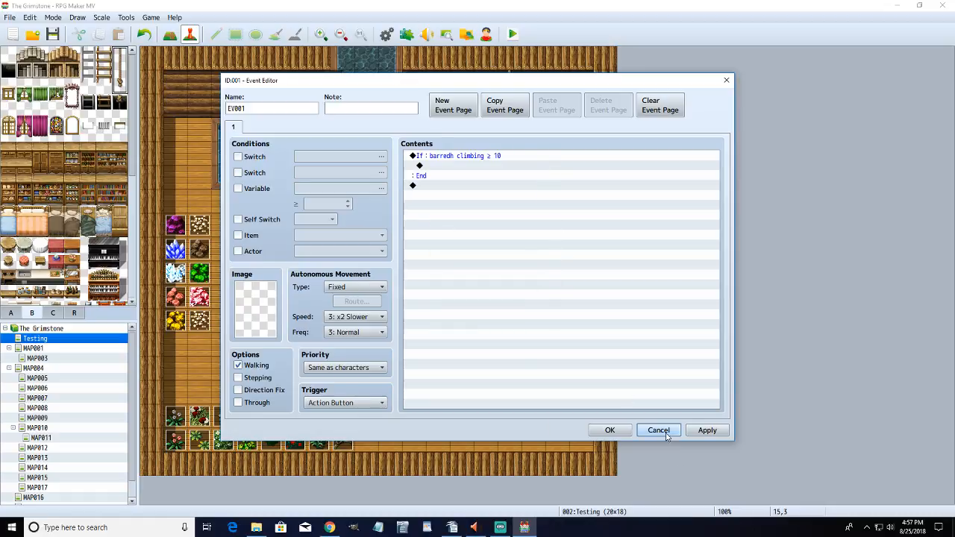
- Save the rope event and move it down onto the open floor at tile (15,8)
click(609, 430)
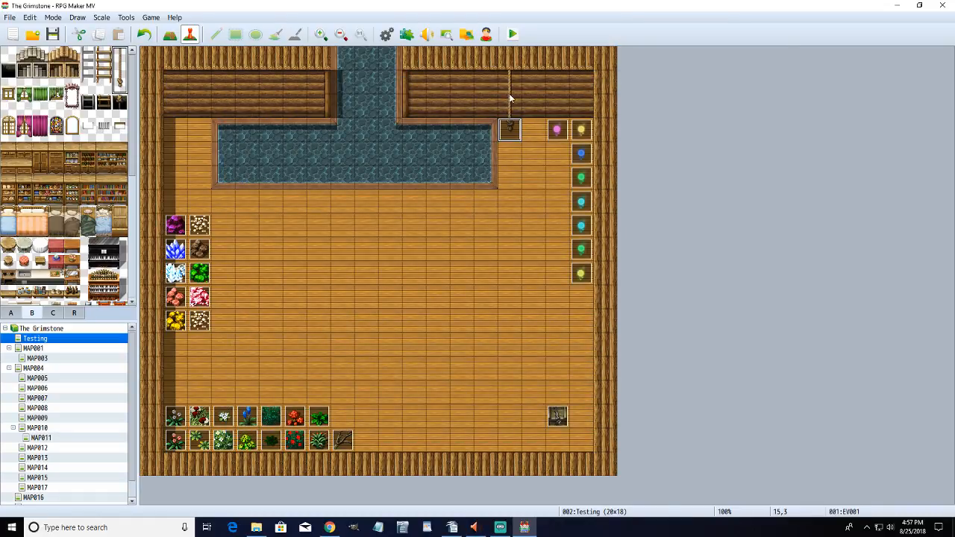
drag(511, 134, 507, 260)
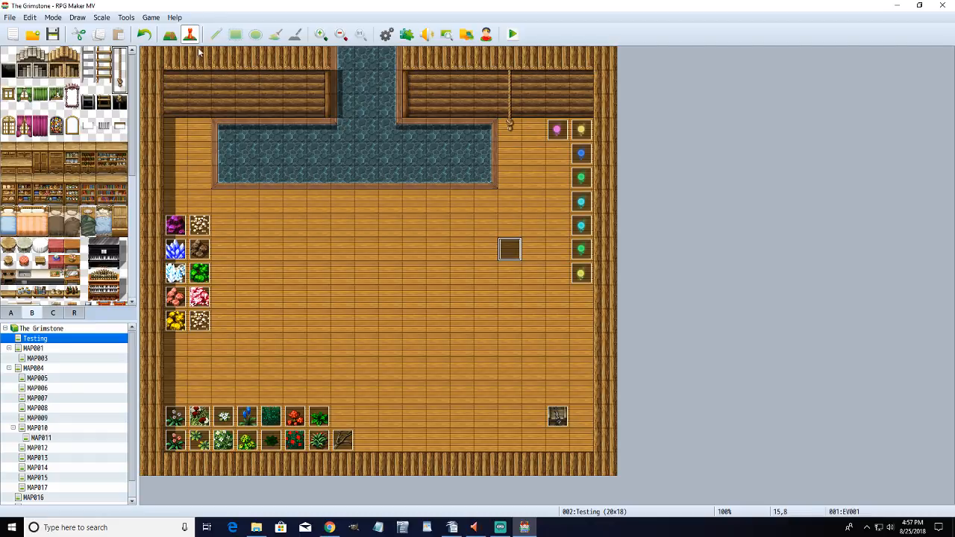
- Remove the rope from the map using log wall tiles and the plank floor tile from tileset A
click(170, 34)
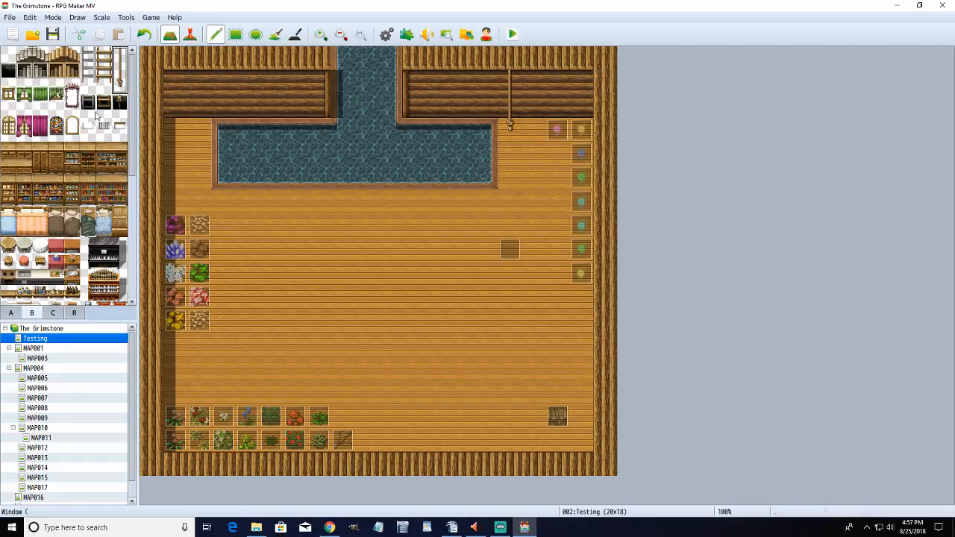
click(10, 313)
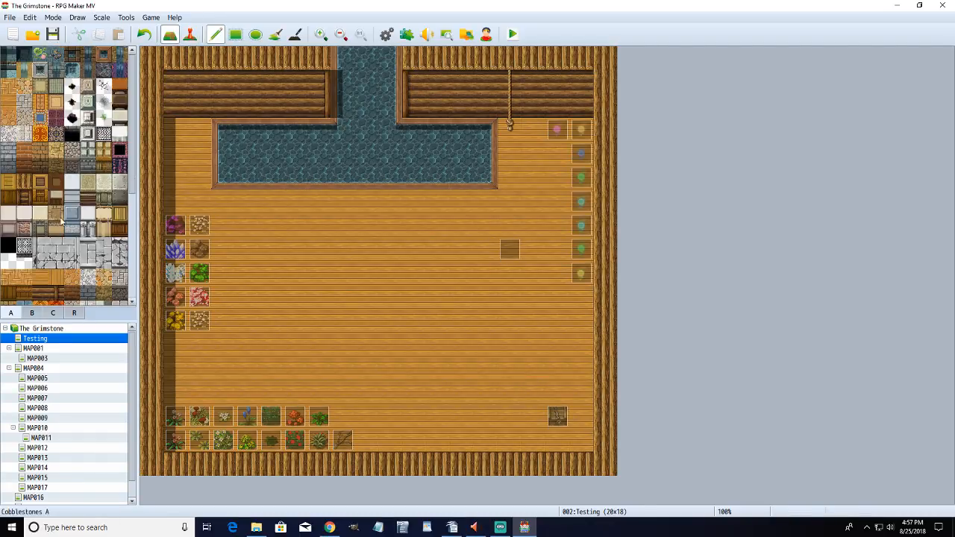
click(24, 198)
mouse_move(509, 82)
mouse_down()
mouse_move(509, 119)
mouse_move(509, 106)
mouse_up()
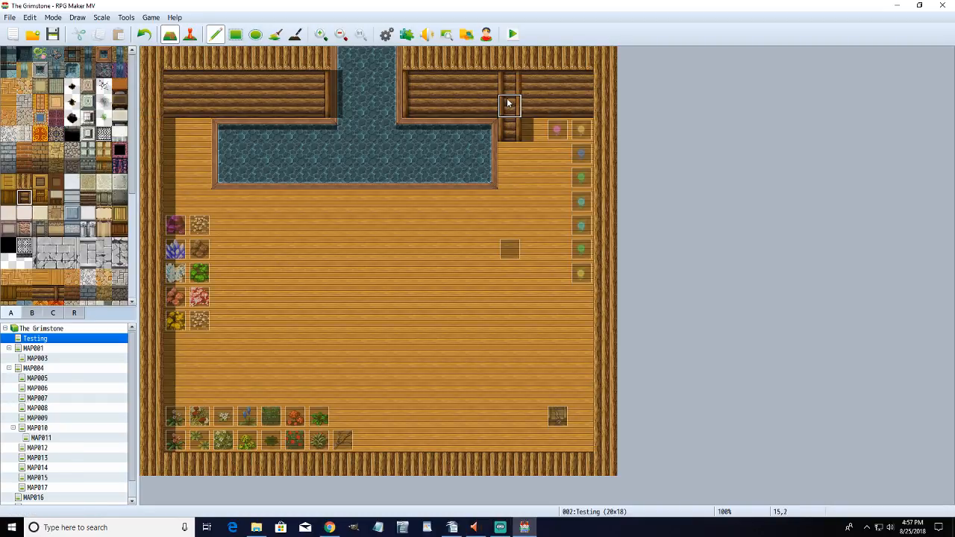
key(ctrl+z)
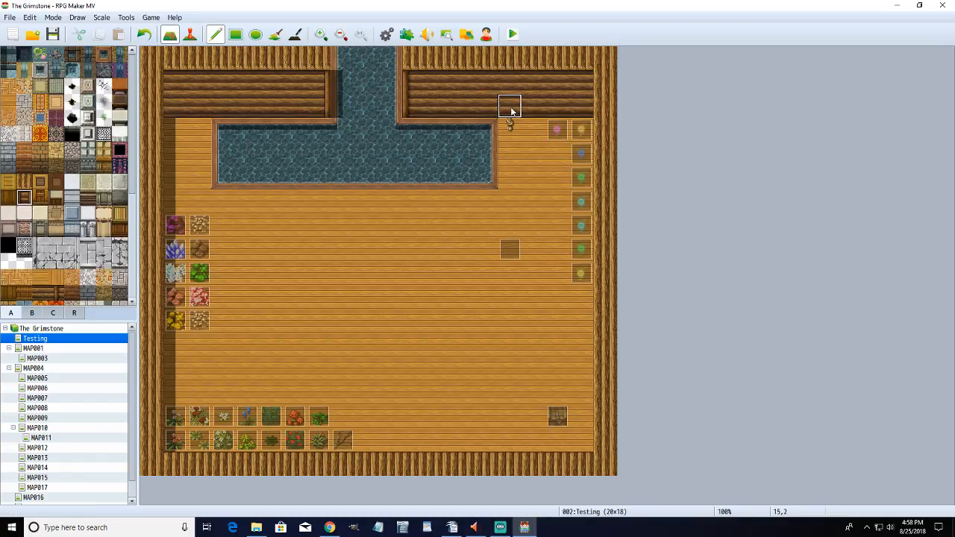
click(8, 102)
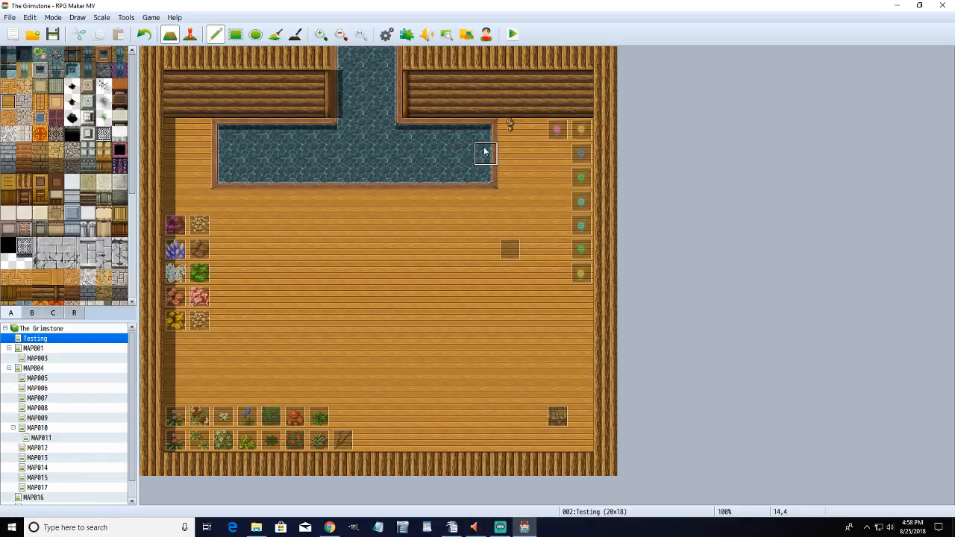
click(509, 130)
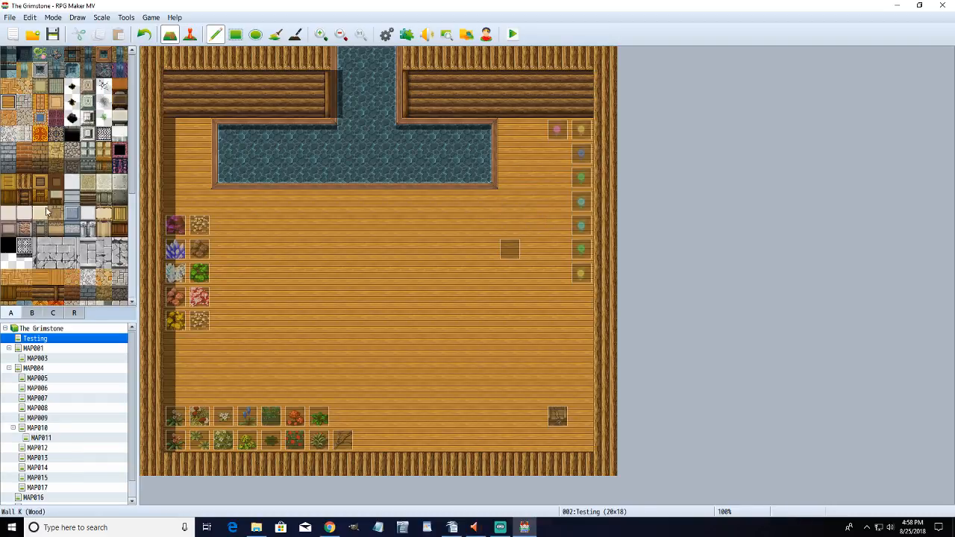
- Build a ledge east of the pool: a three-by-three block of vertical-log wall top with a two-tile-tall Wall J (Log) face beneath
click(23, 183)
mouse_move(509, 80)
mouse_down()
mouse_move(514, 127)
mouse_move(542, 78)
mouse_move(486, 100)
mouse_move(486, 134)
mouse_up()
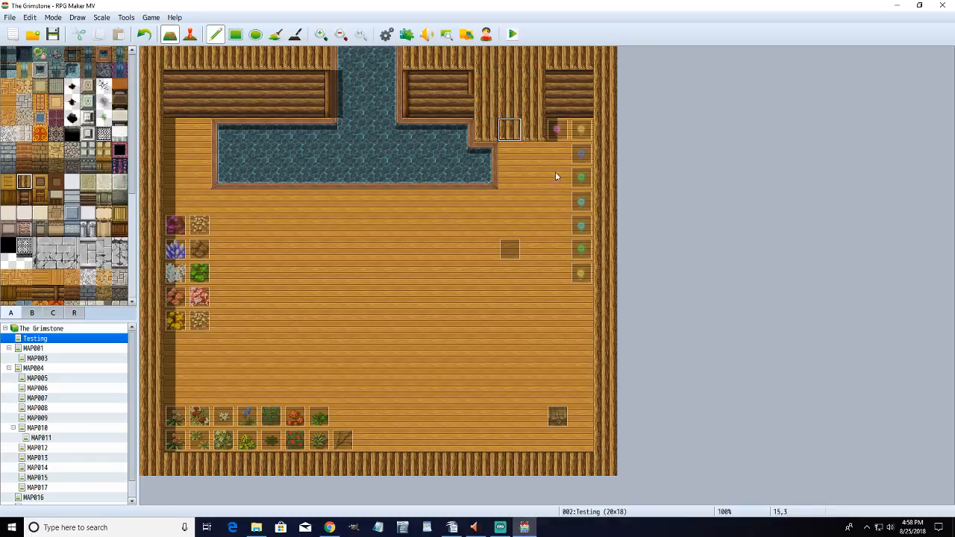
click(24, 197)
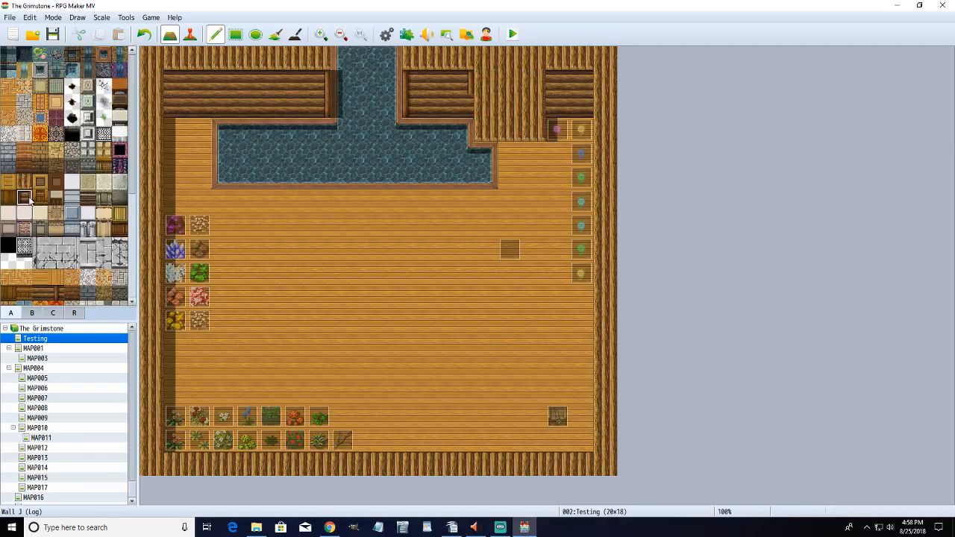
click(485, 149)
mouse_move(485, 149)
mouse_down()
mouse_move(533, 154)
mouse_move(494, 154)
mouse_up()
click(481, 89)
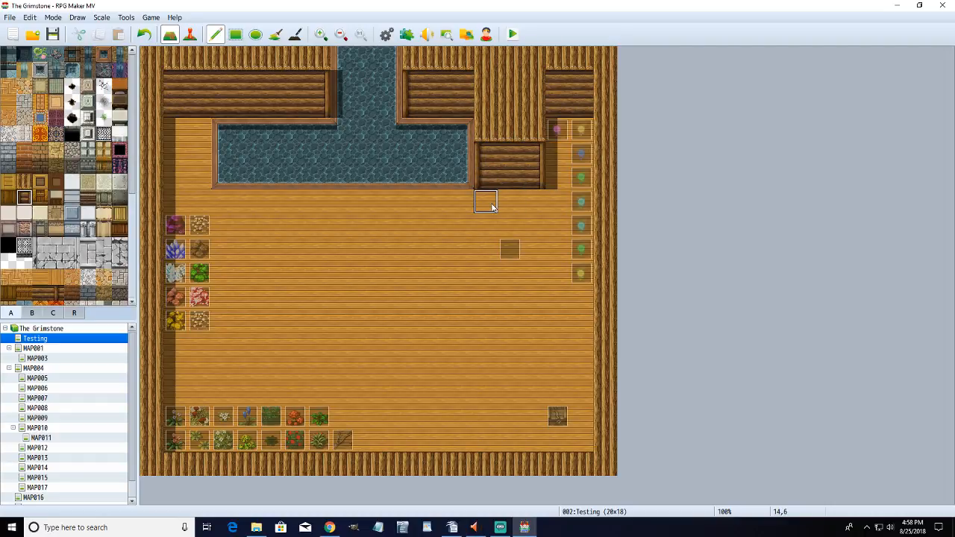
- Place the three-tile-tall Rope from tileset B on the middle of the new log wall face, hanging from tile (15,4)
click(33, 313)
drag(118, 56, 118, 88)
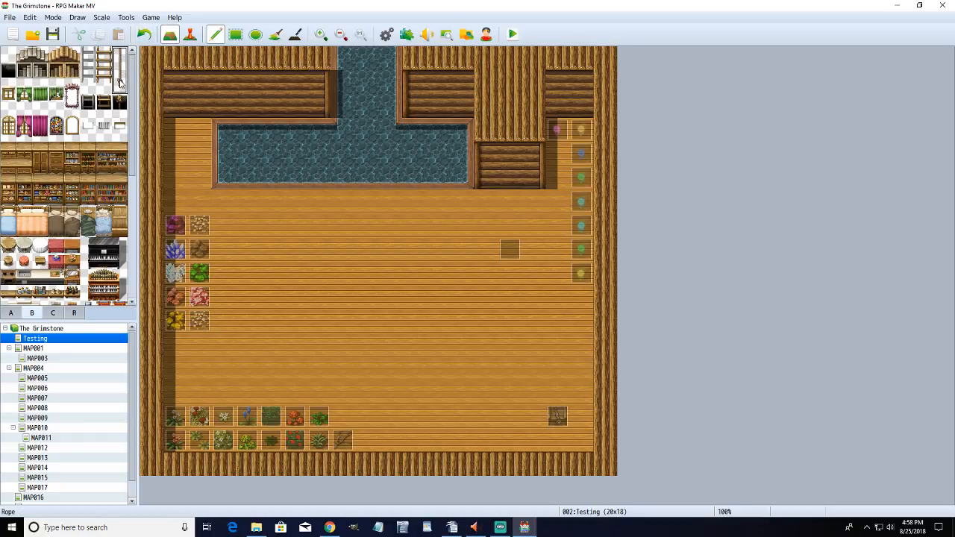
click(510, 153)
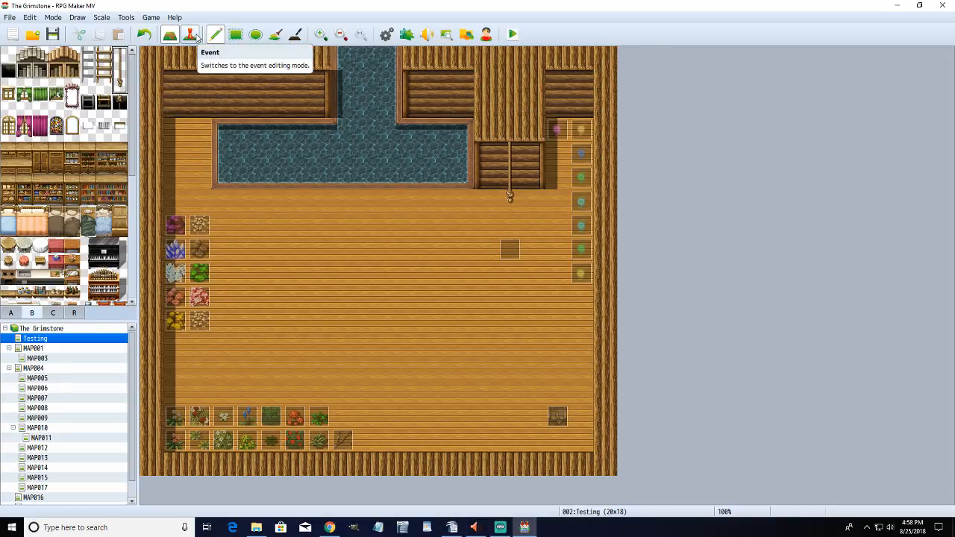
scroll(137, 130, down, 3)
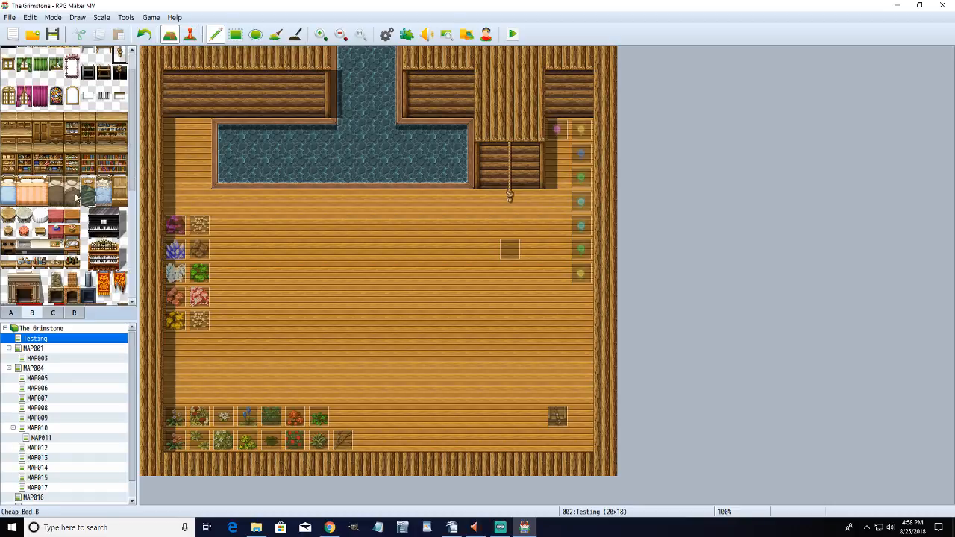
scroll(132, 179, down, 5)
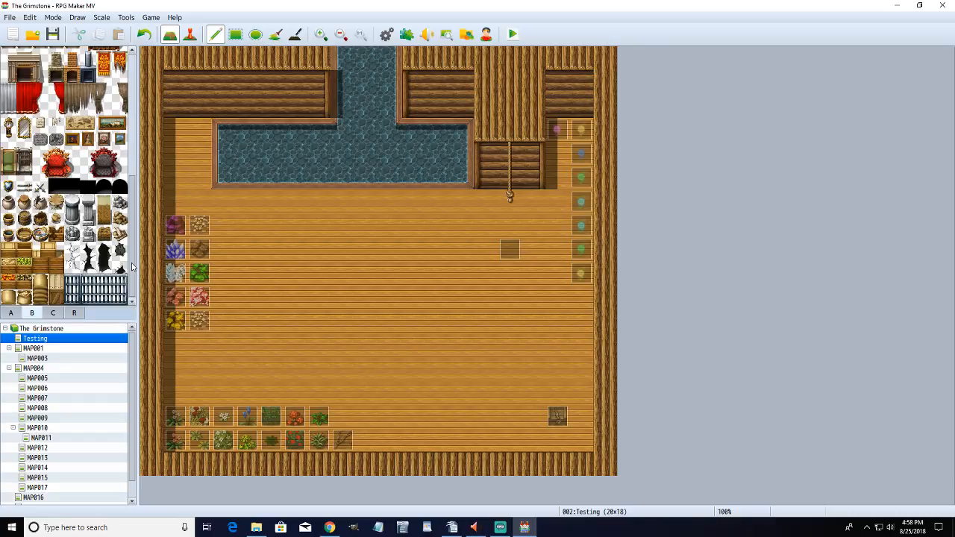
scroll(132, 247, down, 5)
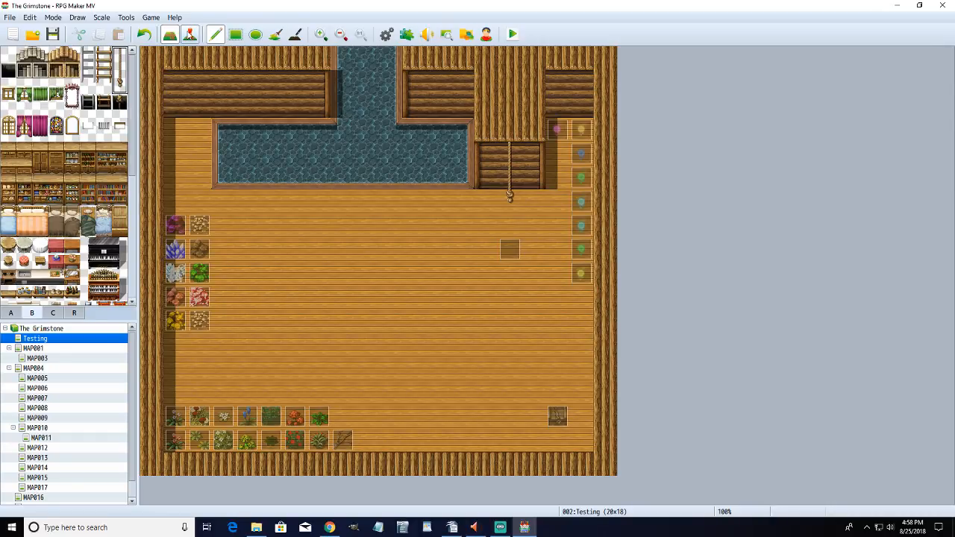
- Move the rope event from the open floor onto the rope's middle tile at (15,5)
click(189, 34)
click(512, 254)
drag(513, 192, 511, 190)
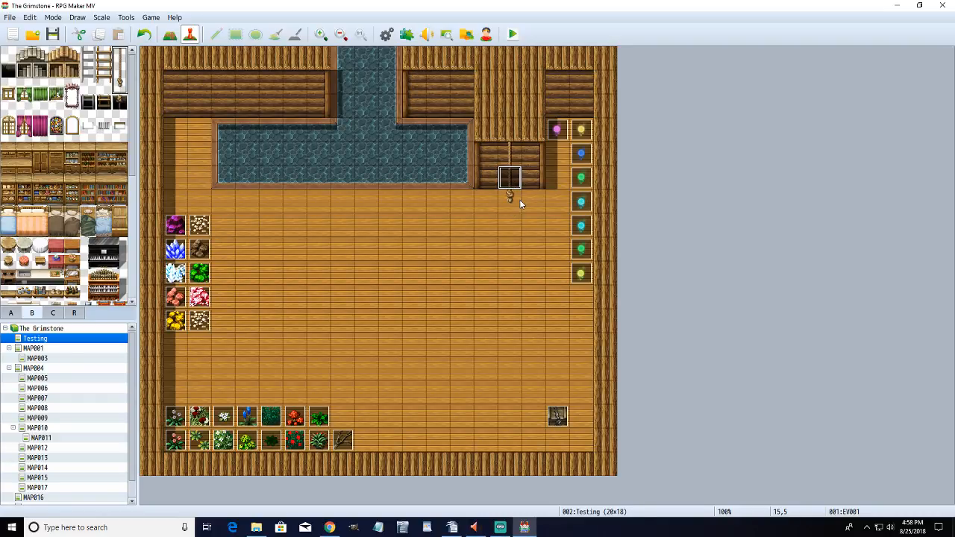
- Add a Transfer Player command to Testing (15,2), on top of the ledge, inside the rope event's climbing branch and save the event
double_click(511, 177)
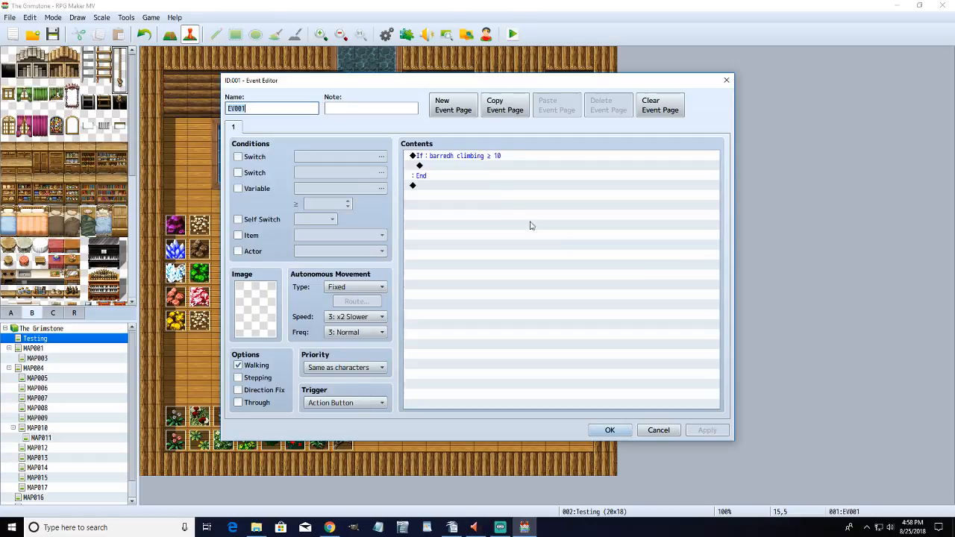
double_click(481, 167)
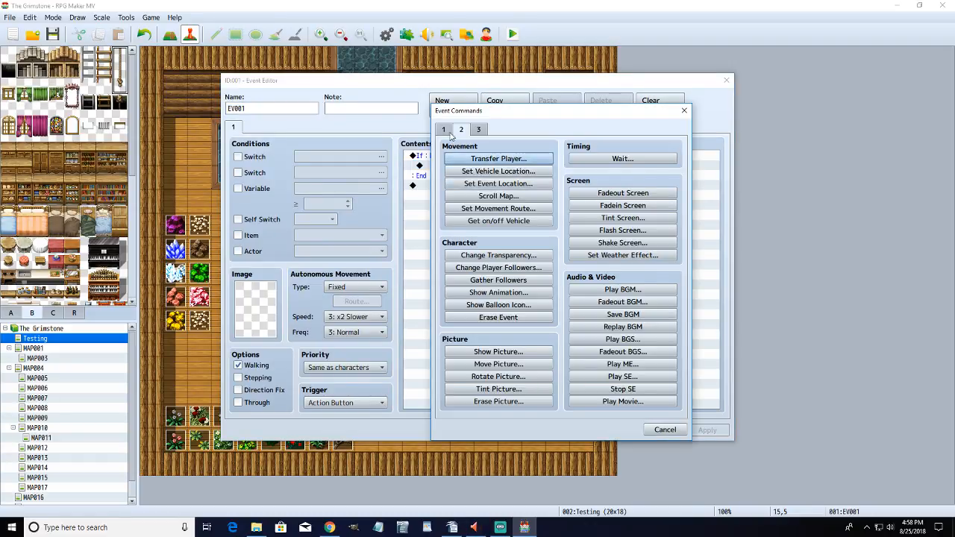
click(501, 158)
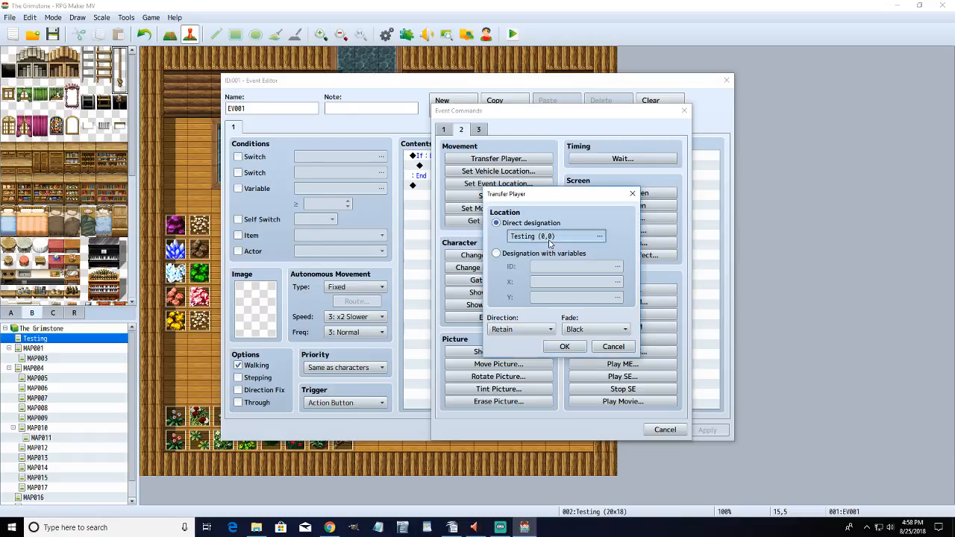
click(549, 235)
click(610, 141)
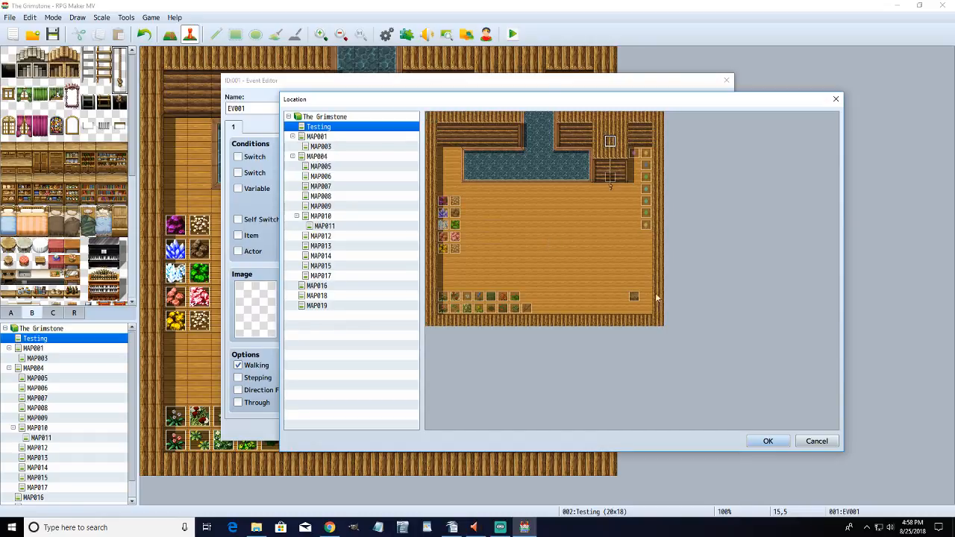
click(768, 442)
click(568, 352)
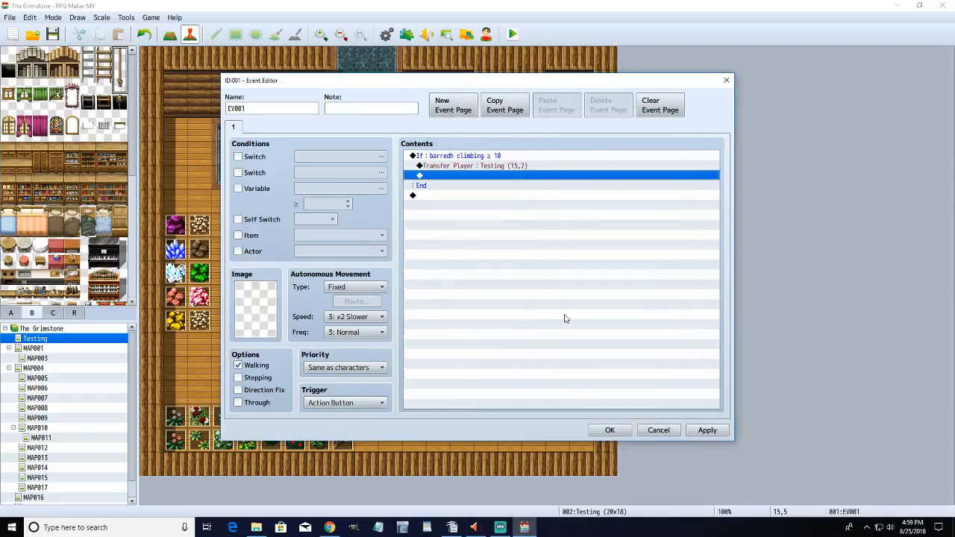
click(716, 430)
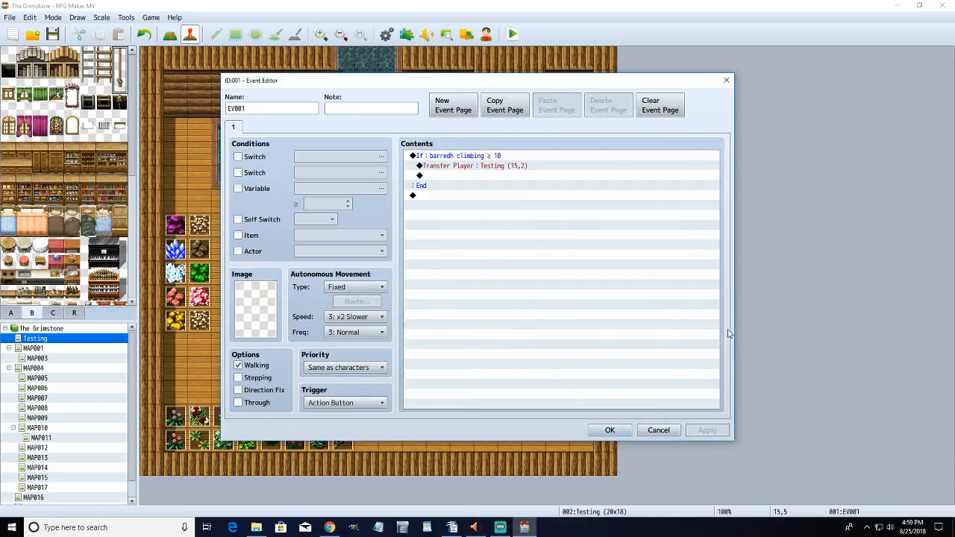
click(609, 429)
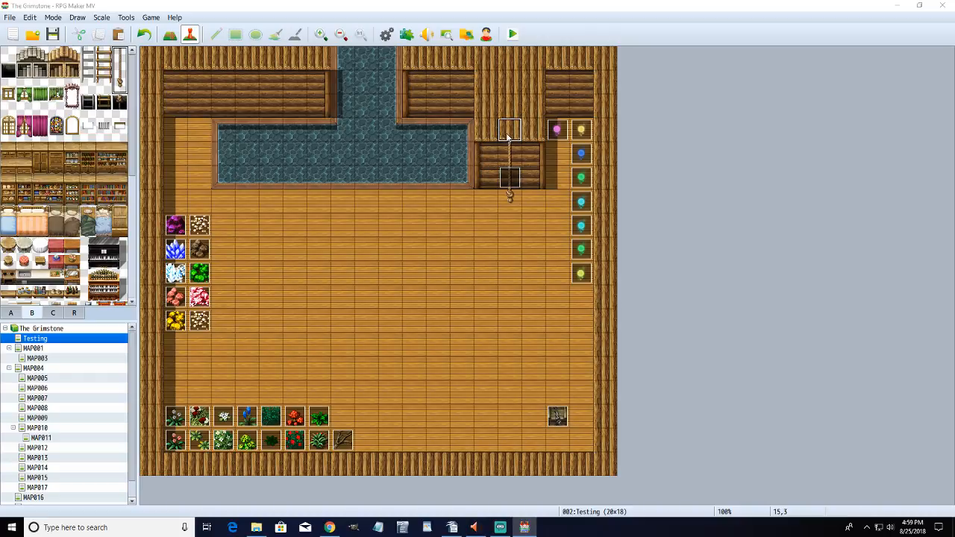
- Create an event at (15,3) above the rope that transfers the player to Testing (15,7), and set its trigger to Player Touch
double_click(507, 136)
click(470, 156)
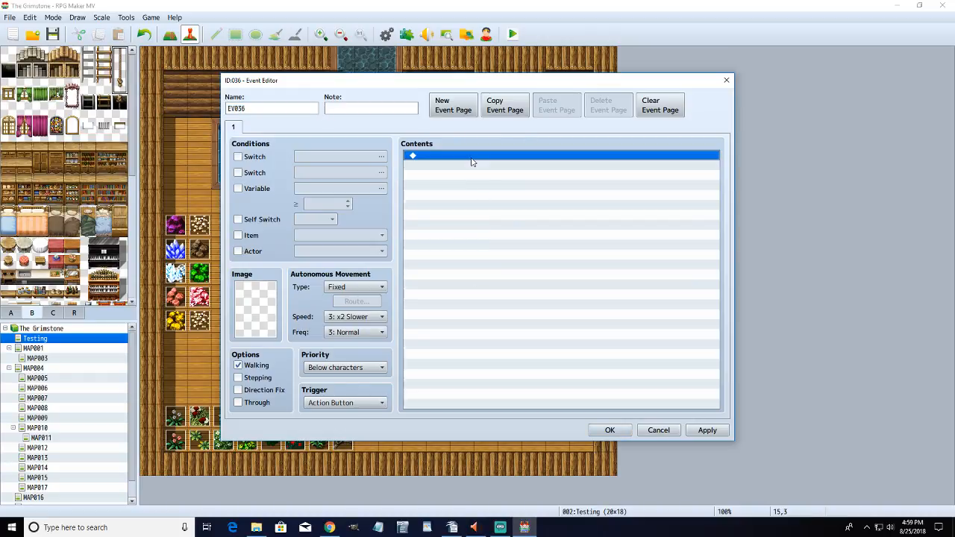
double_click(470, 161)
click(481, 160)
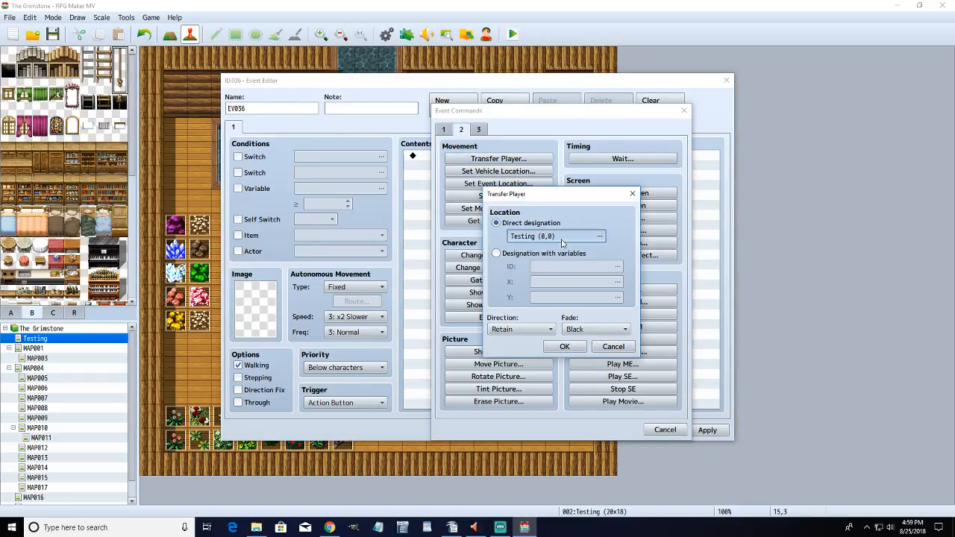
click(561, 241)
click(605, 200)
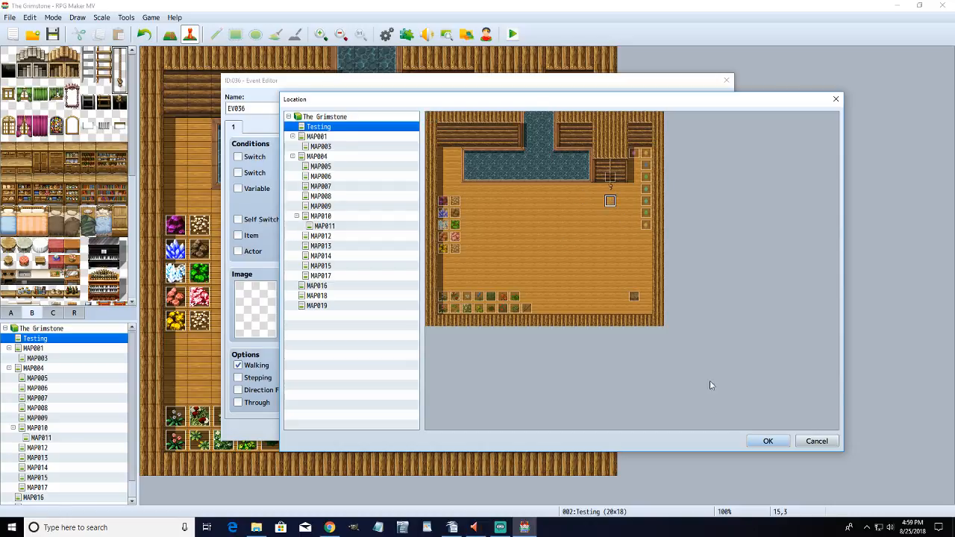
click(767, 441)
click(565, 346)
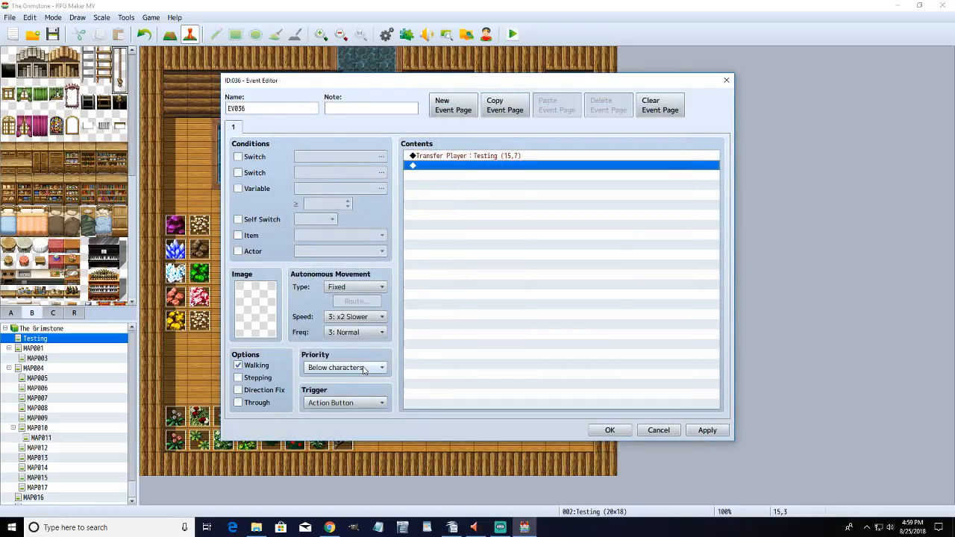
click(342, 403)
click(327, 427)
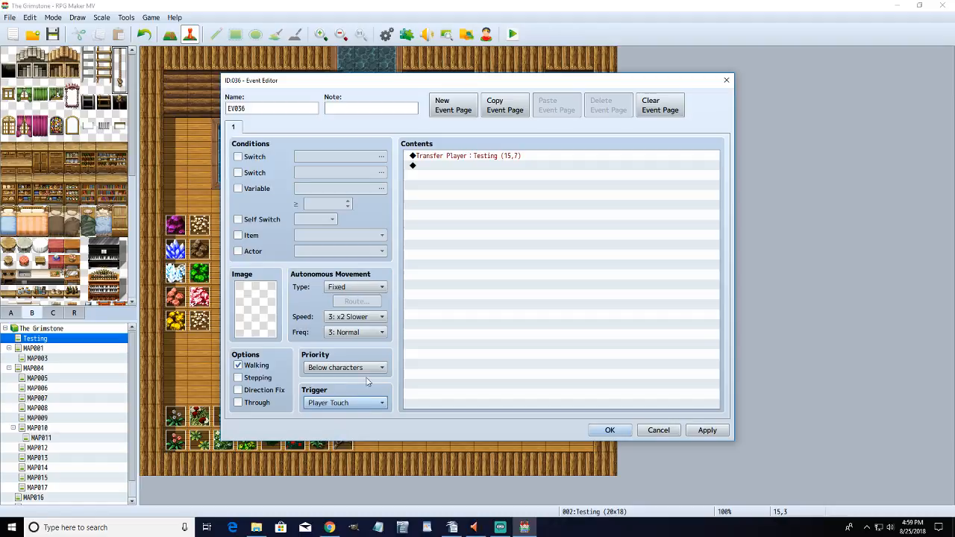
- Save the transfer event at (15,3) and review the commands of the rope event at (15,5)
click(707, 430)
click(610, 430)
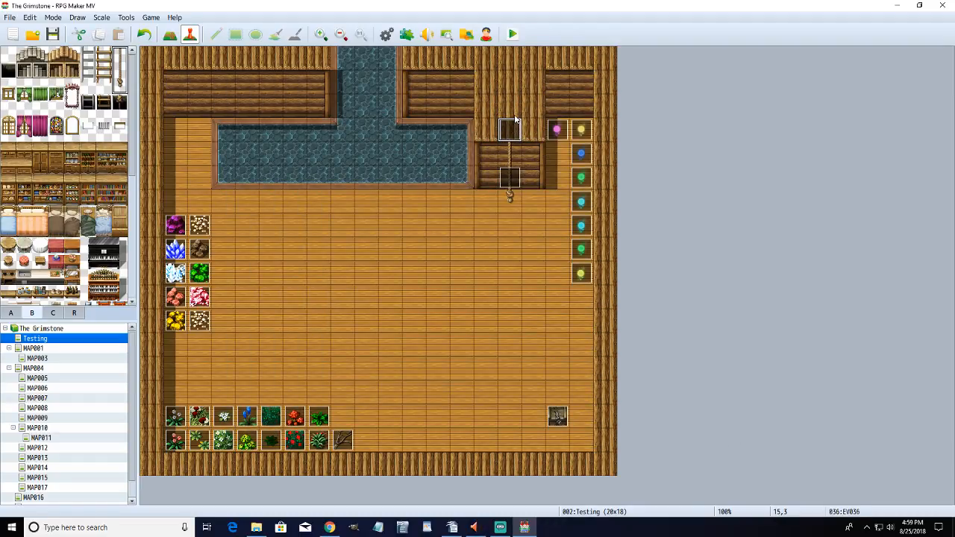
double_click(509, 178)
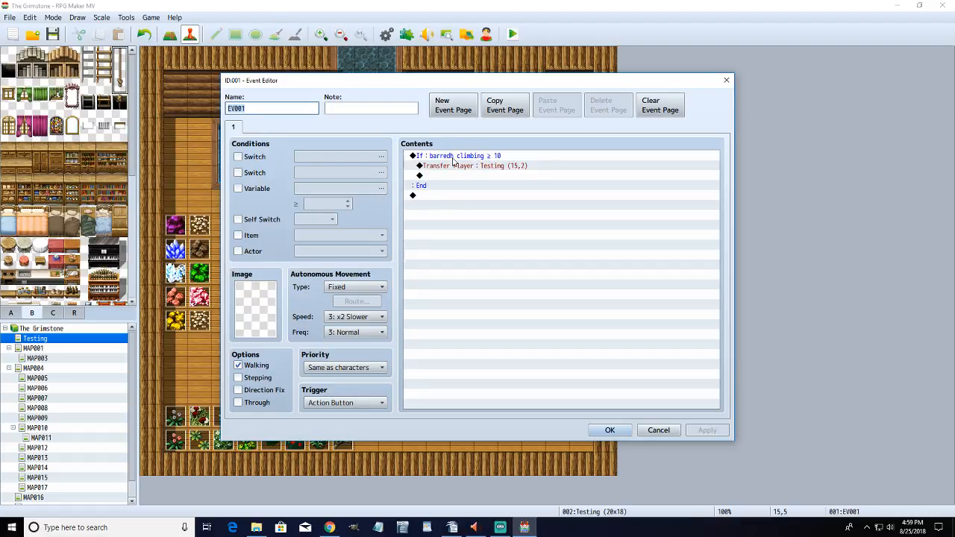
click(609, 429)
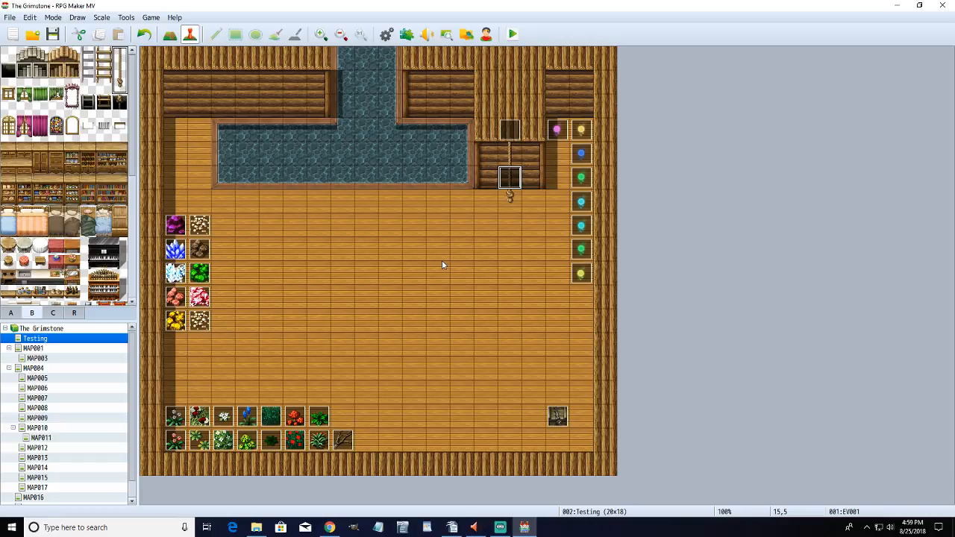
- Set the player's starting position to tile (14,14) on the Testing map
right_click(489, 390)
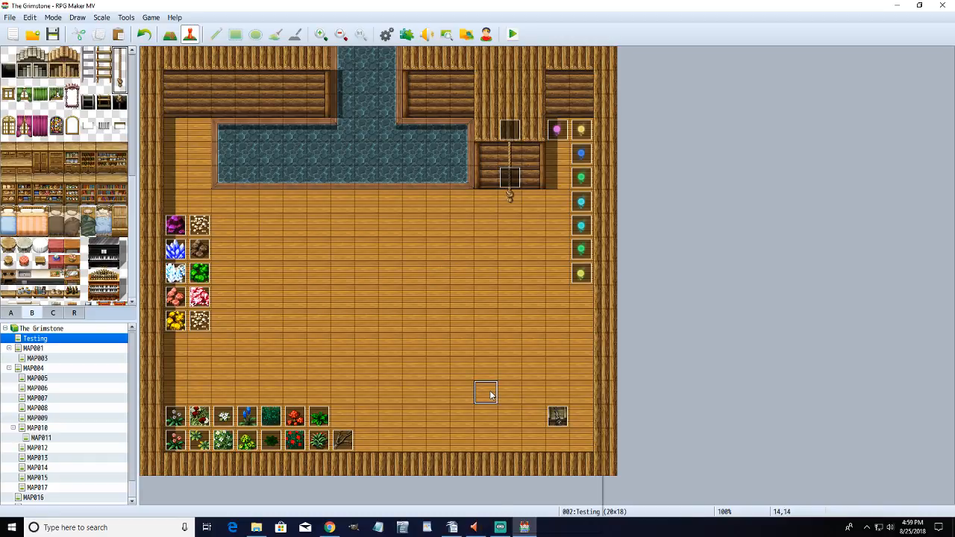
mouse_move(588, 527)
click(626, 494)
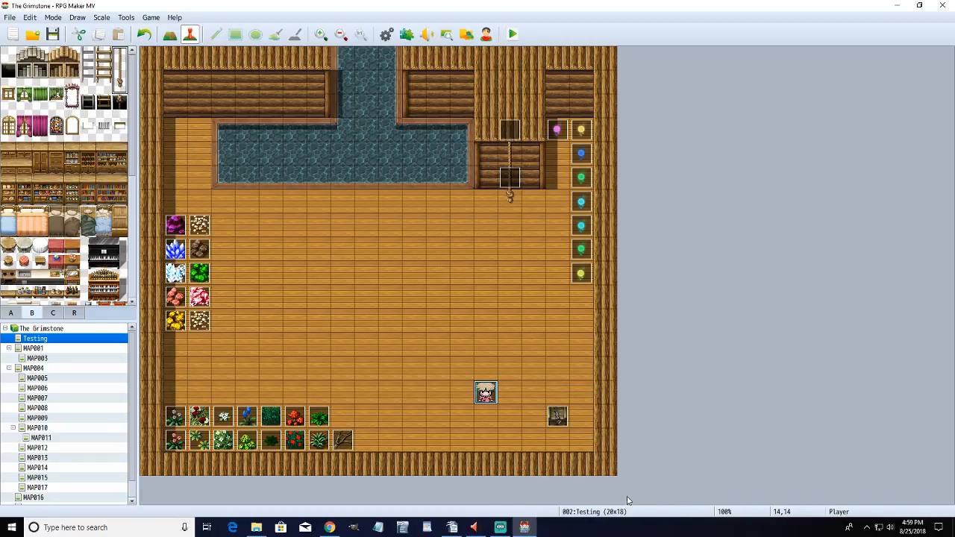
click(485, 253)
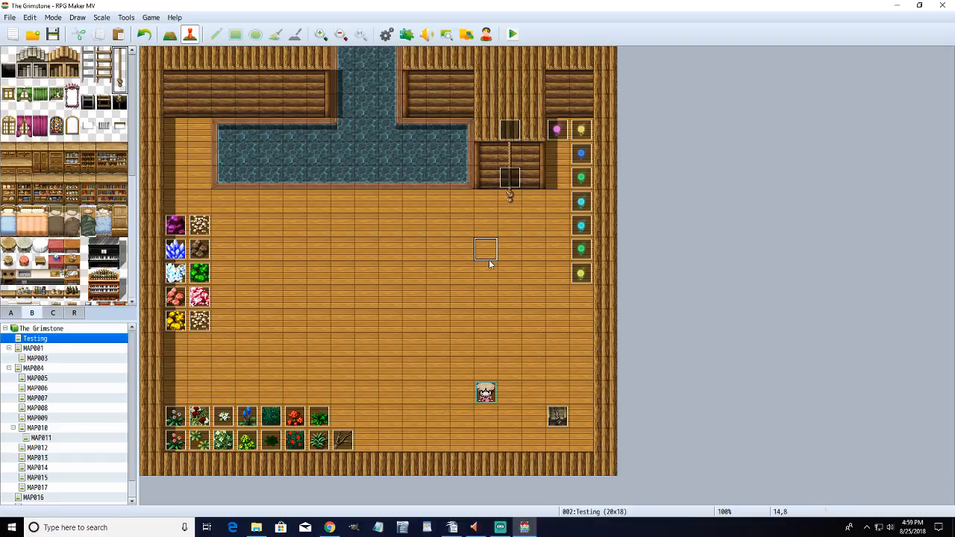
- Create an event at (12,6) below the pool, using the fourth character in the upper row of Actor1 as its image
double_click(437, 198)
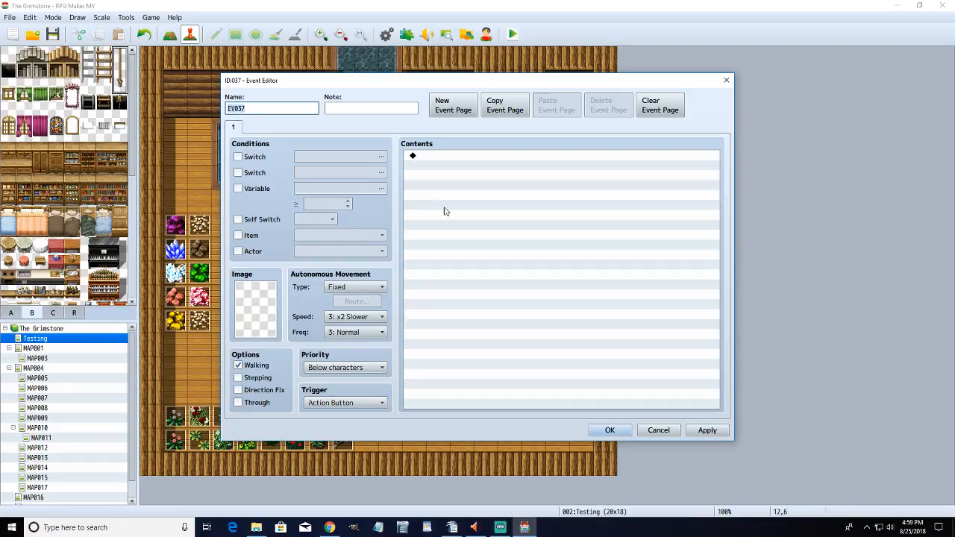
double_click(265, 324)
click(332, 173)
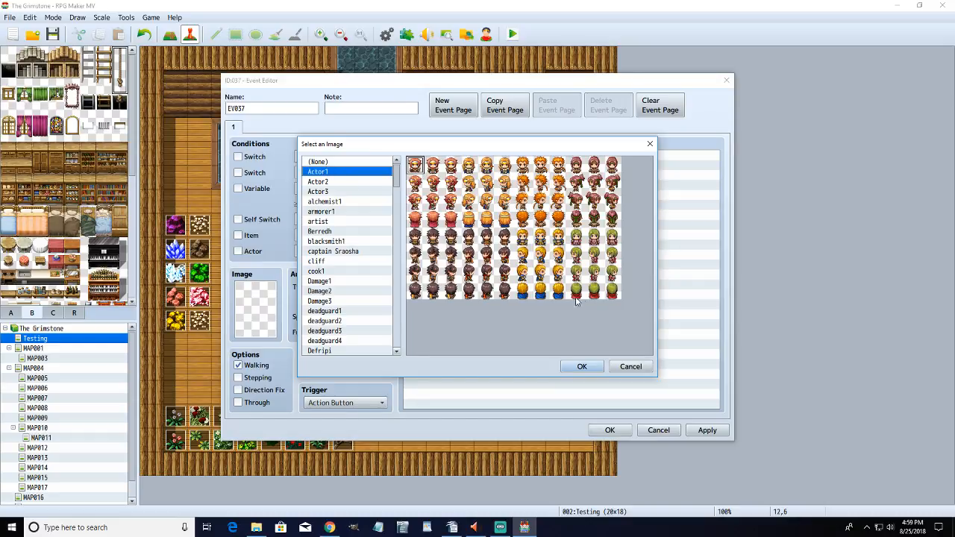
click(593, 165)
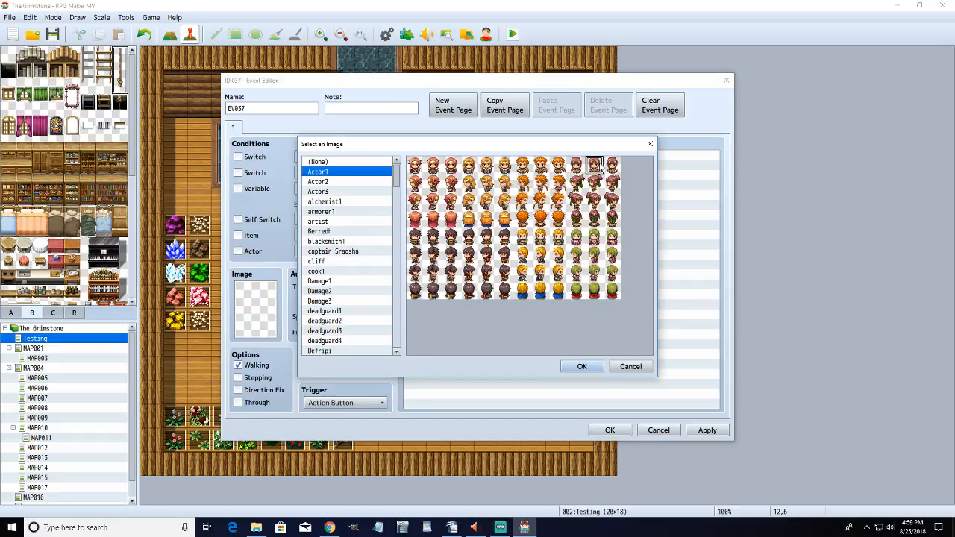
click(582, 366)
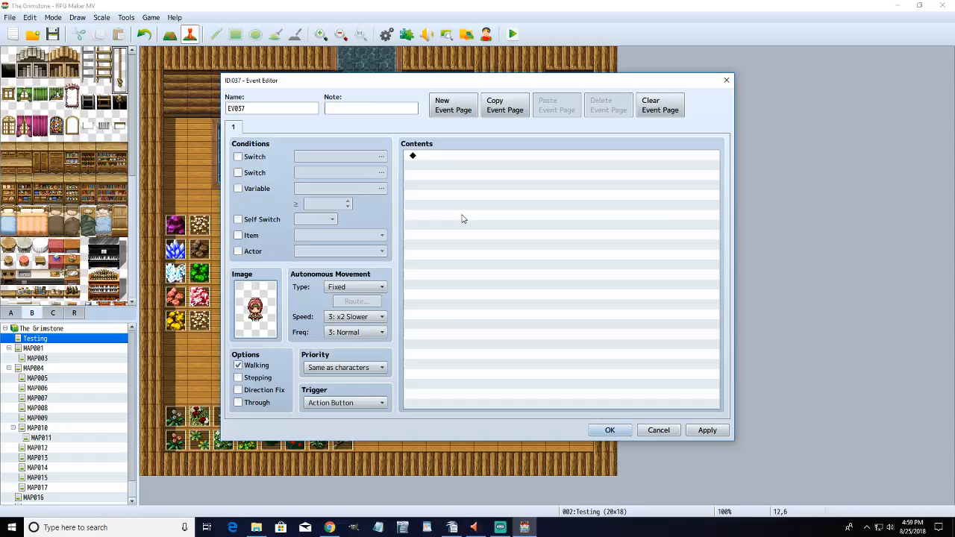
- Add a Show Text command with the matching Actor1 face asking "Would you like to learn to climb?"
double_click(483, 159)
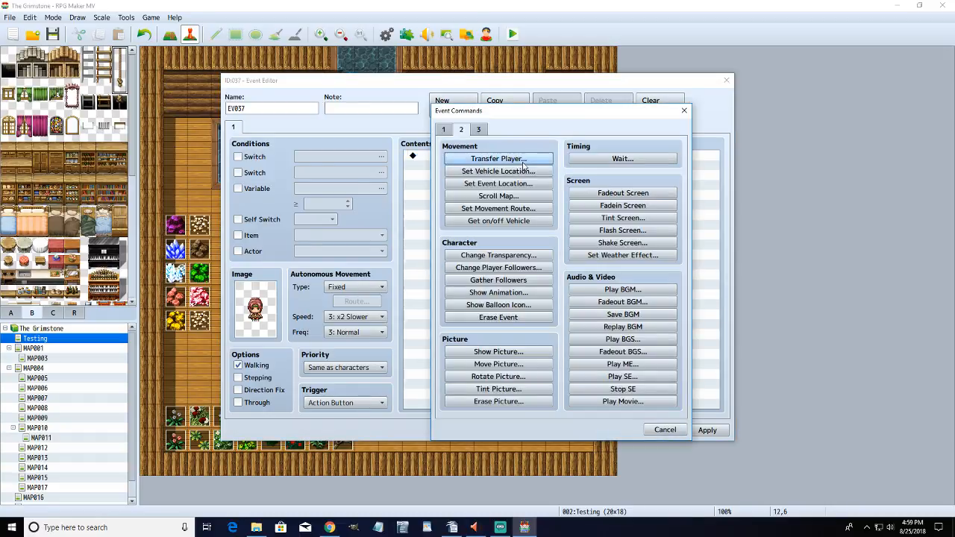
click(447, 130)
click(514, 158)
double_click(460, 261)
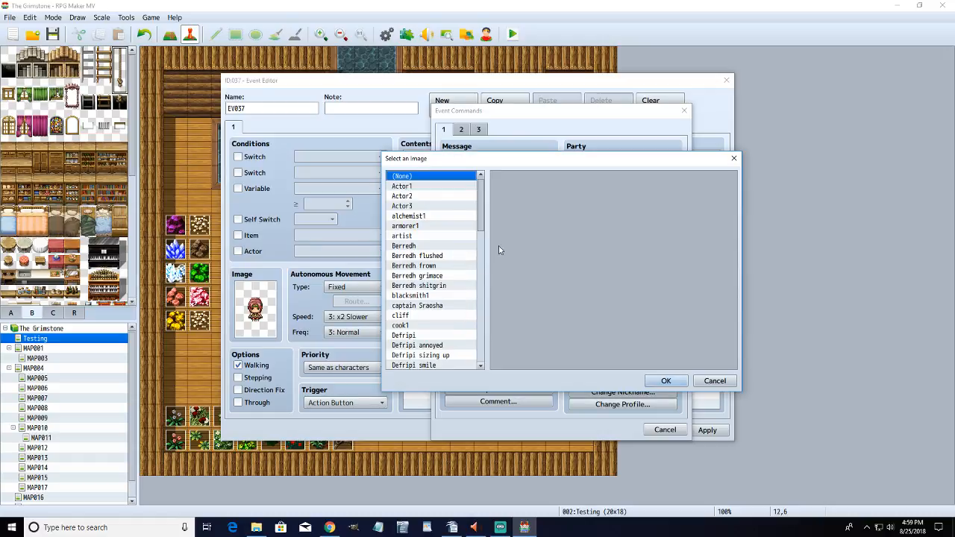
click(420, 187)
click(657, 195)
click(664, 380)
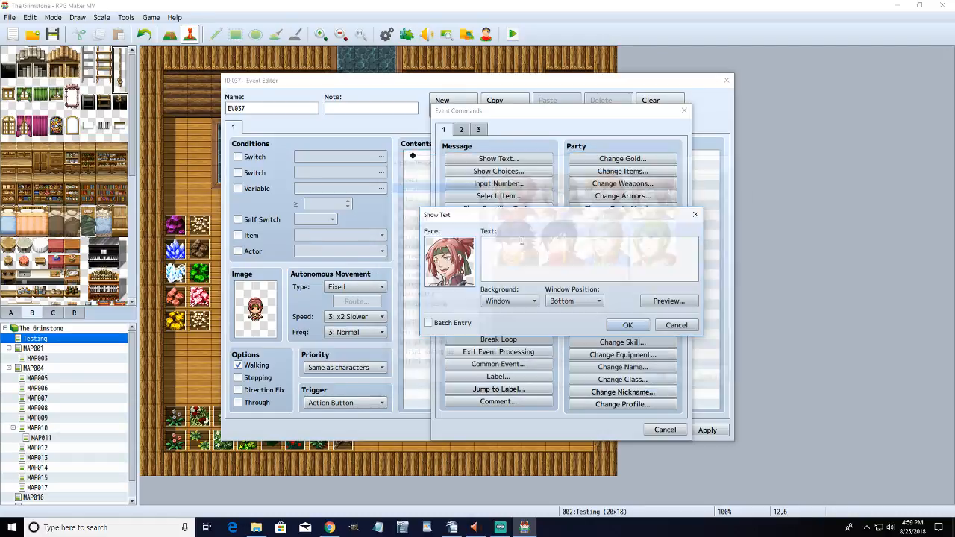
text(Would y)
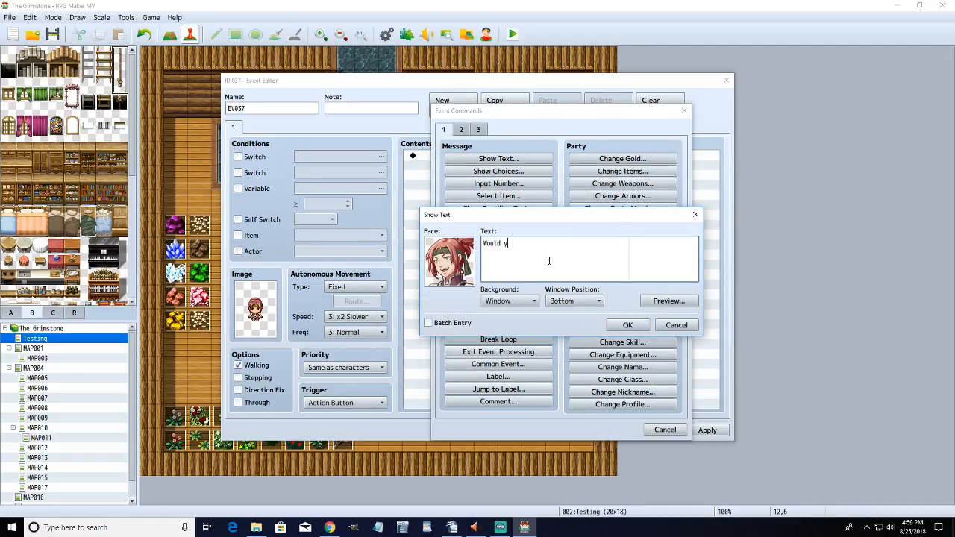
text(ou like to learn to climb?)
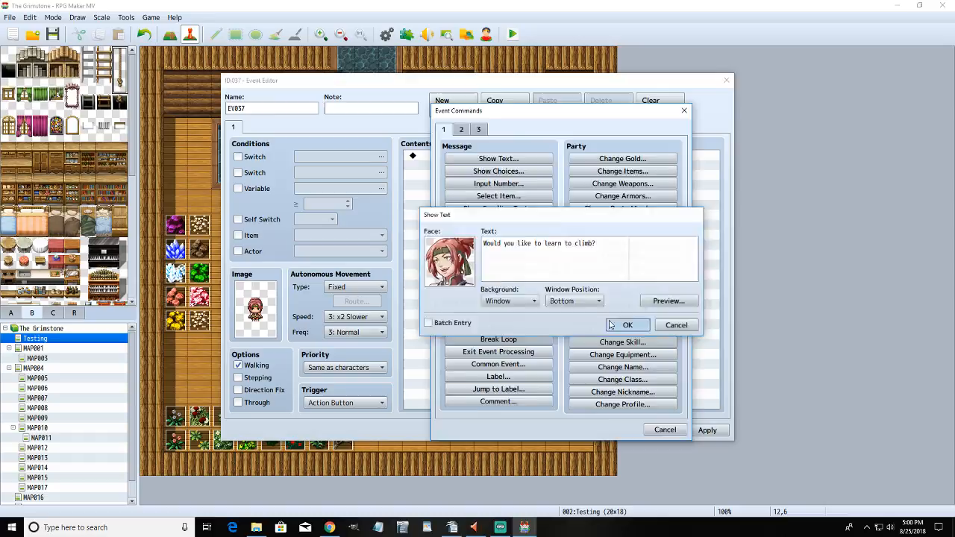
click(625, 325)
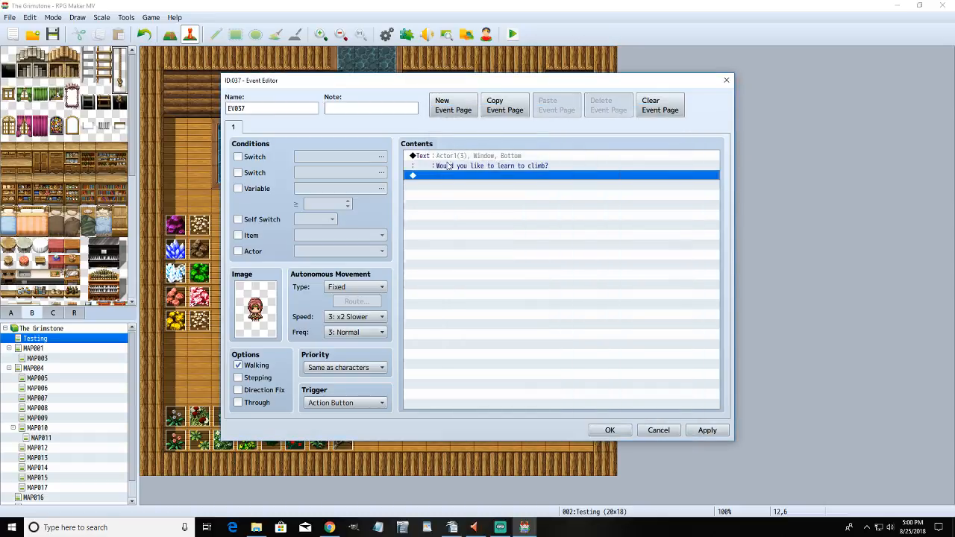
- Add a Show Choices command with Yes and No after the climbing question
double_click(451, 180)
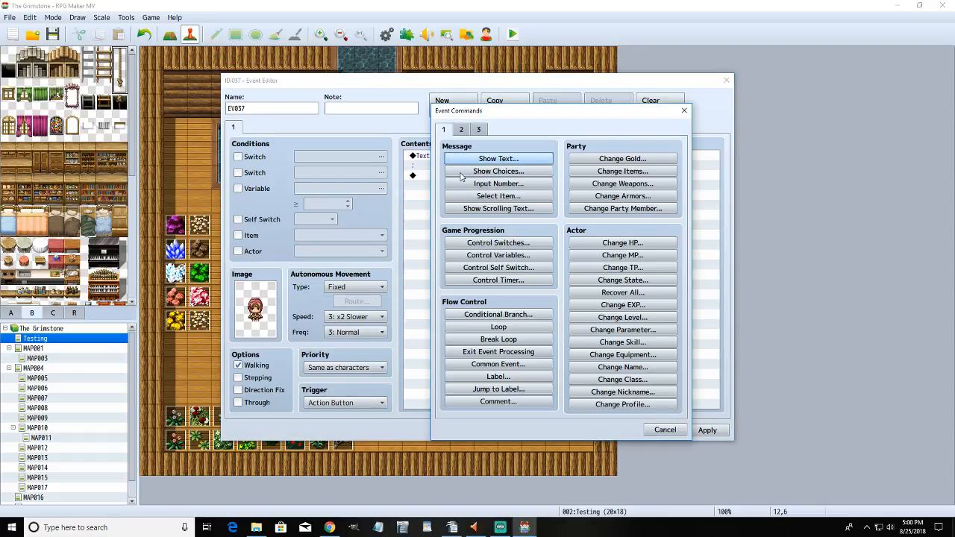
click(466, 171)
click(581, 335)
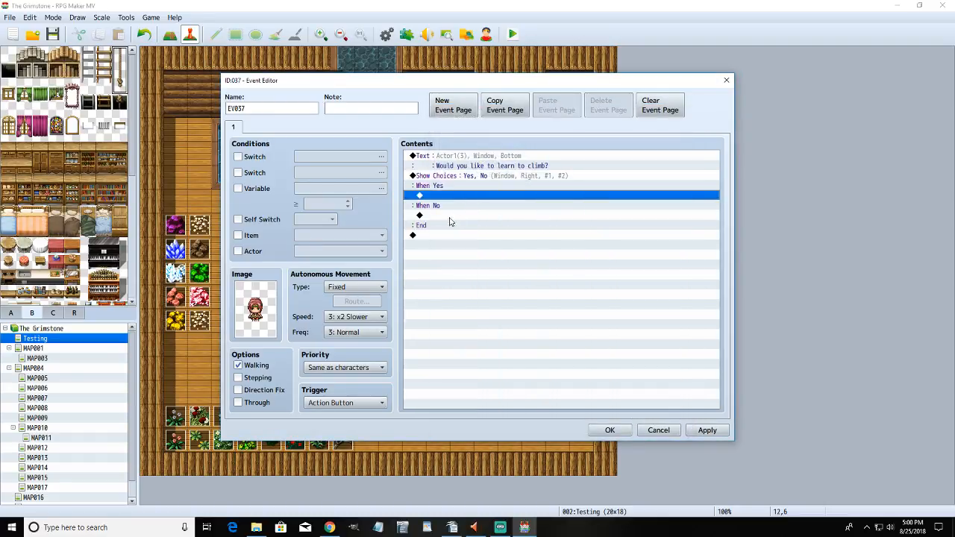
- In the Yes branch, add the constant 10 to variable 0012 barredh climbing and save the trainer event
double_click(456, 199)
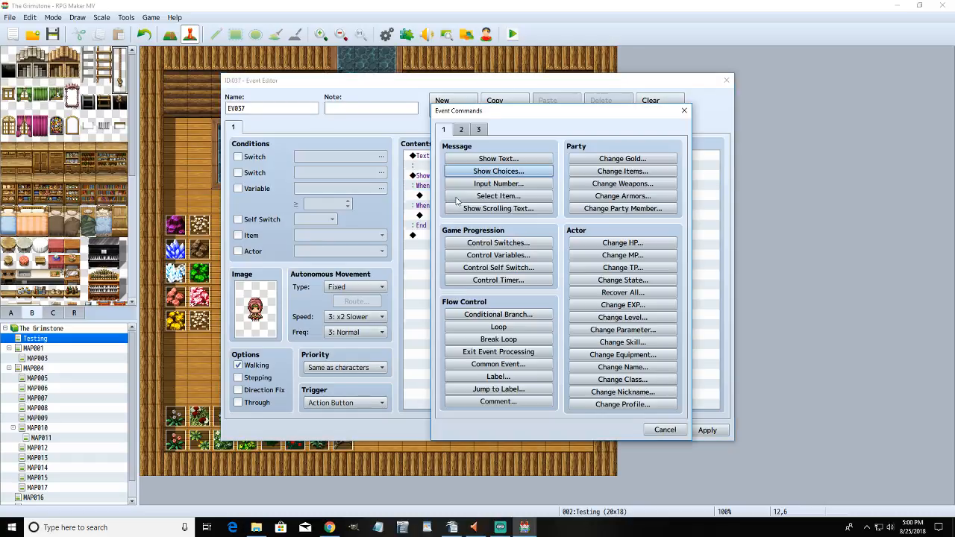
click(515, 258)
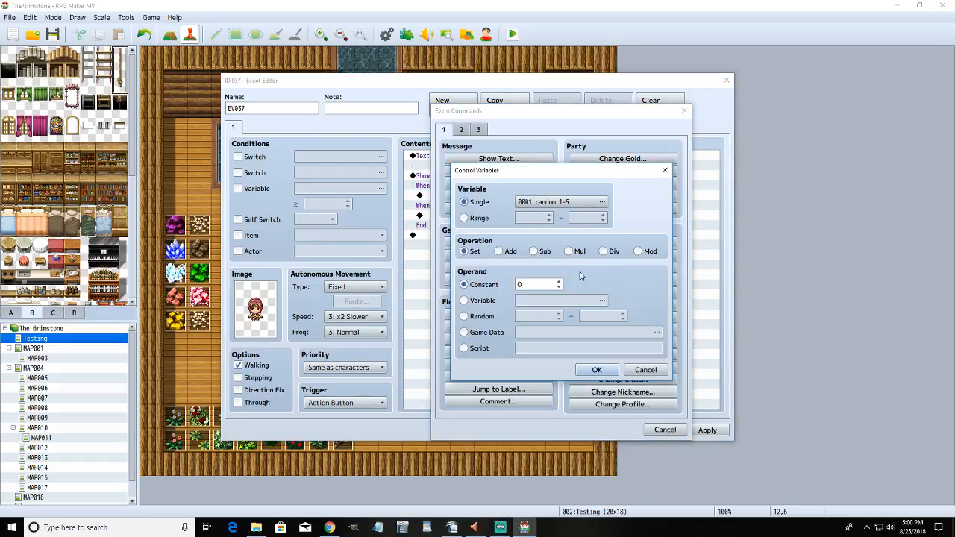
click(596, 209)
click(544, 396)
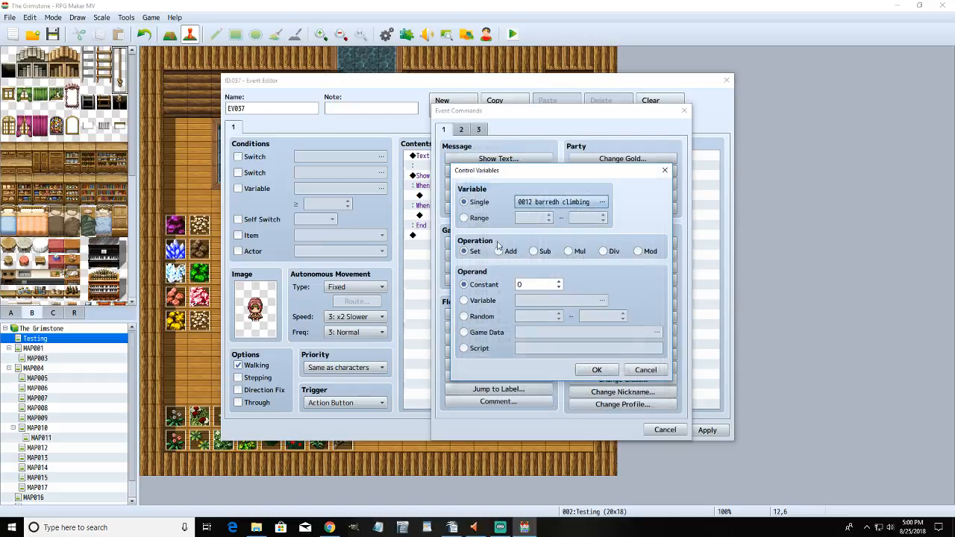
click(500, 251)
click(520, 286)
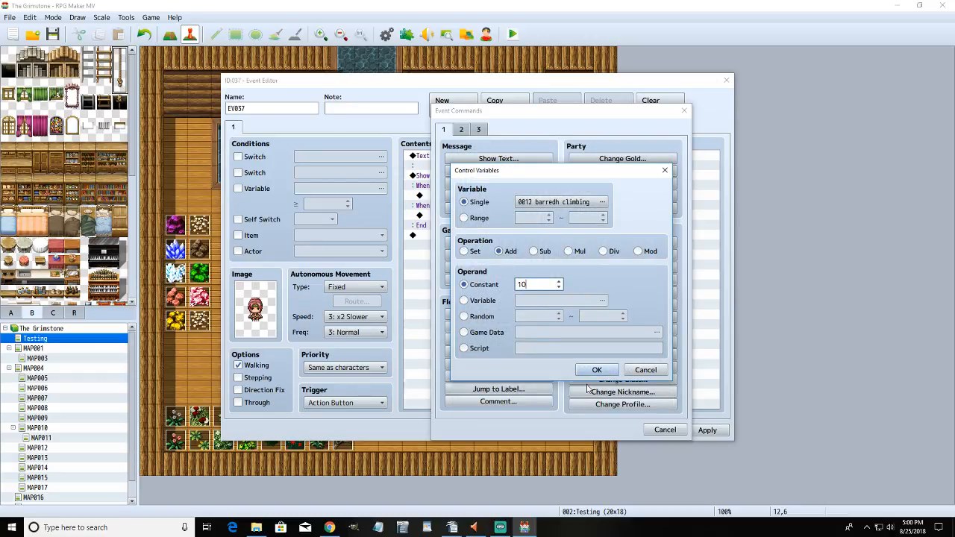
text(10)
click(608, 371)
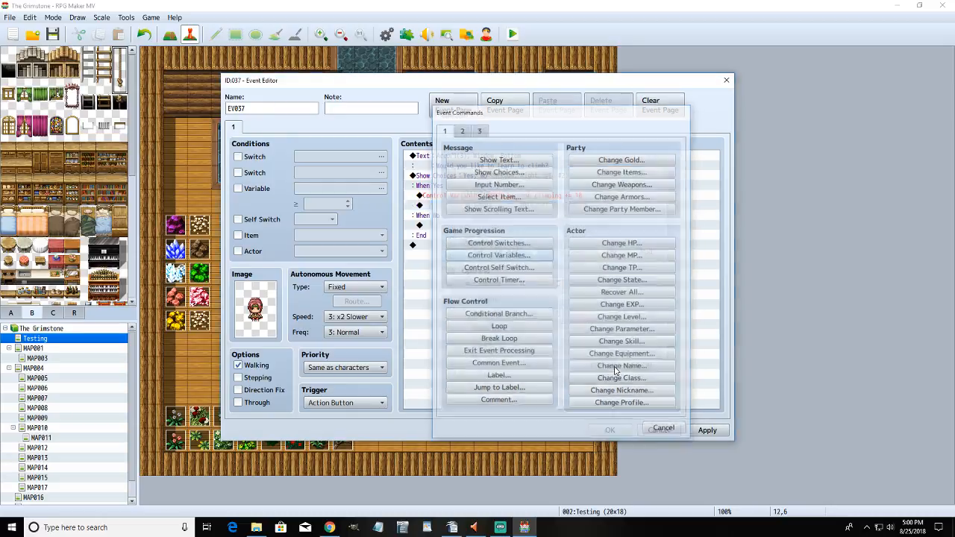
click(597, 429)
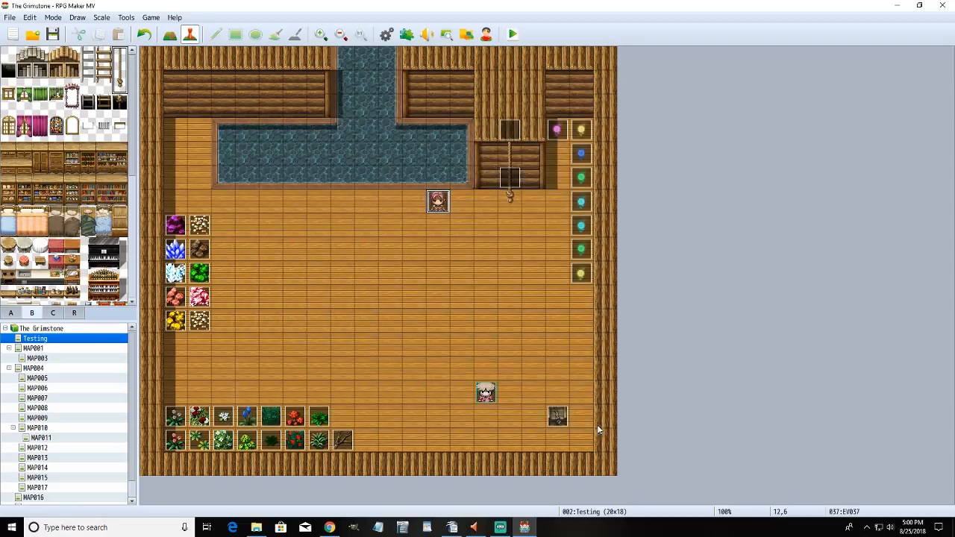
- Create a second character event at (10,6) with the same Actor1 image as the climbing trainer
double_click(392, 200)
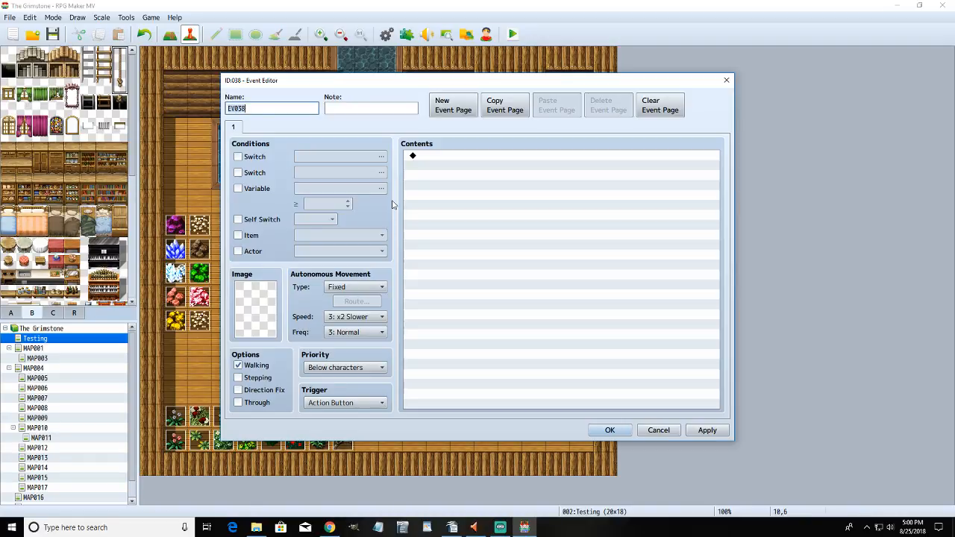
double_click(275, 301)
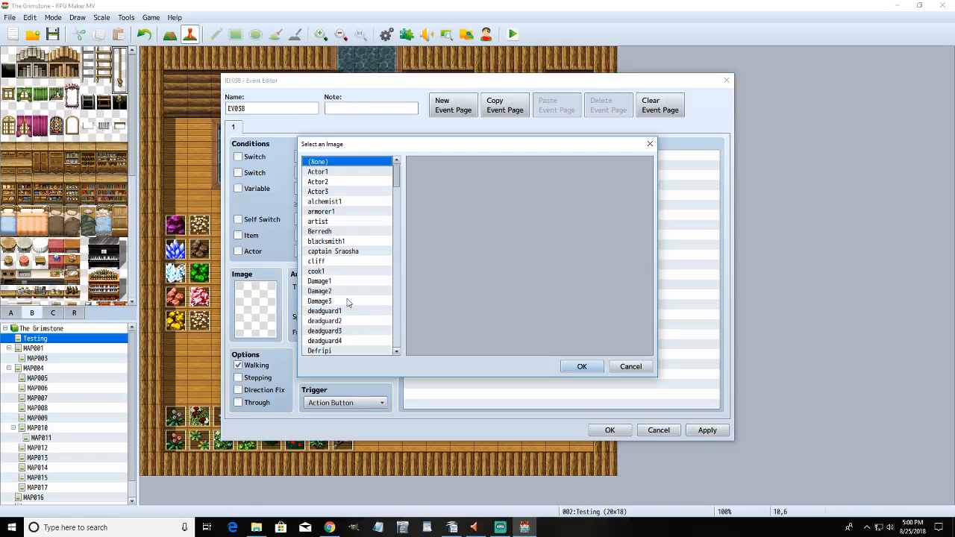
click(342, 172)
click(601, 168)
click(582, 366)
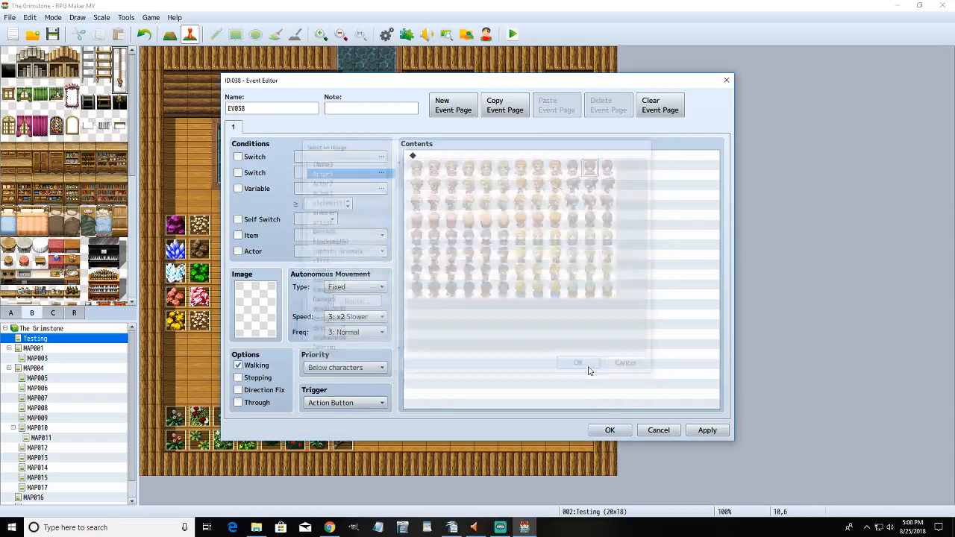
- Add a Show Text command with the matching Actor1 face asking "WOuld you like to see your climbing skill?"
double_click(453, 158)
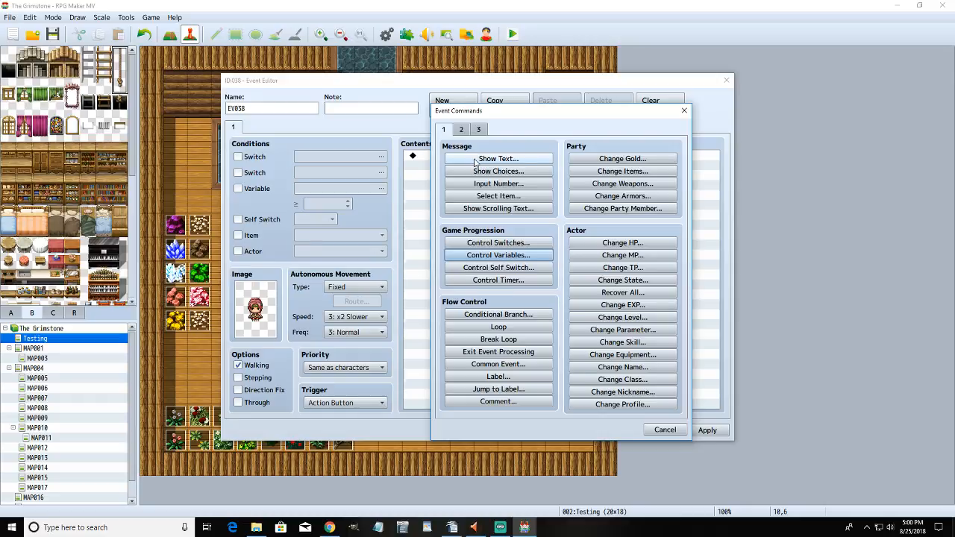
click(495, 159)
double_click(448, 262)
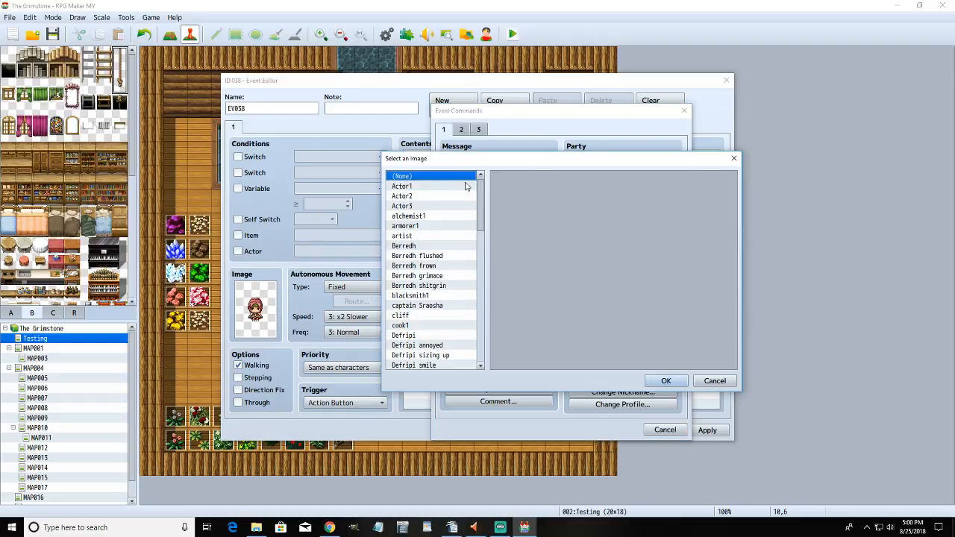
click(438, 187)
click(661, 205)
click(665, 380)
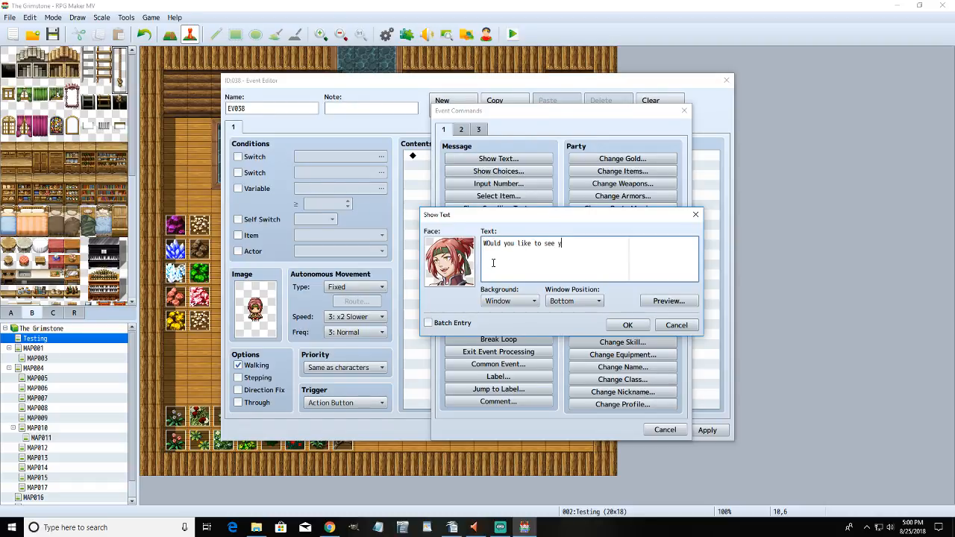
text(g skill?)
click(628, 325)
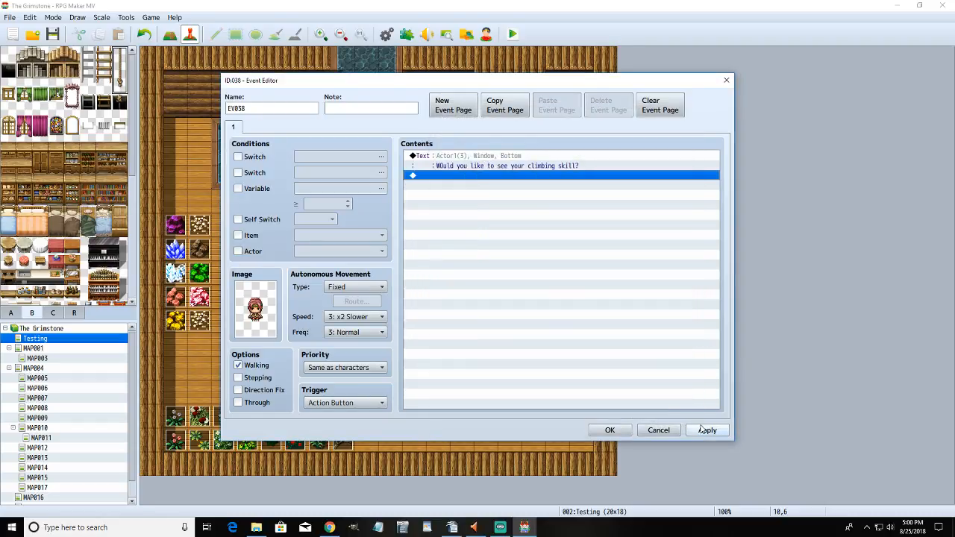
- Add a Show Choices command with Yes and No after the climbing skill question
double_click(491, 176)
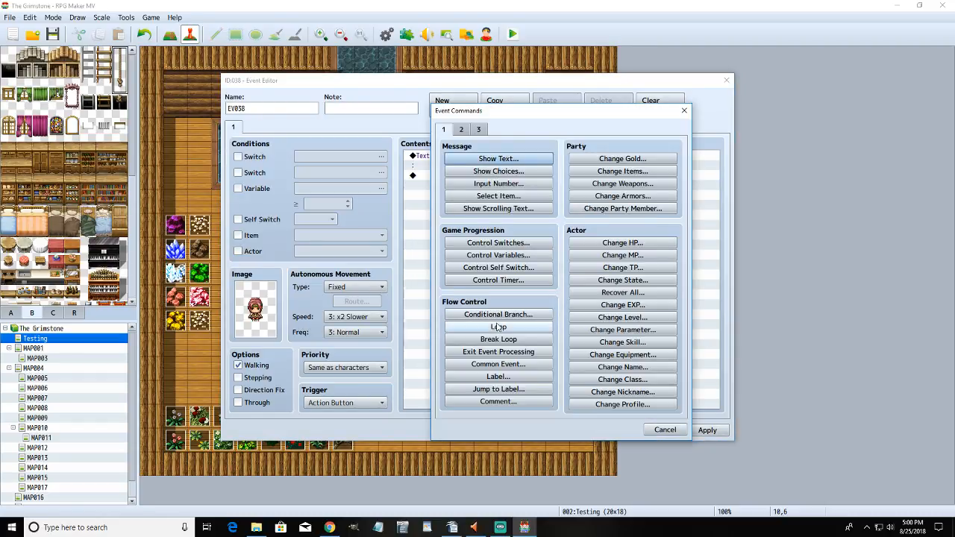
click(507, 171)
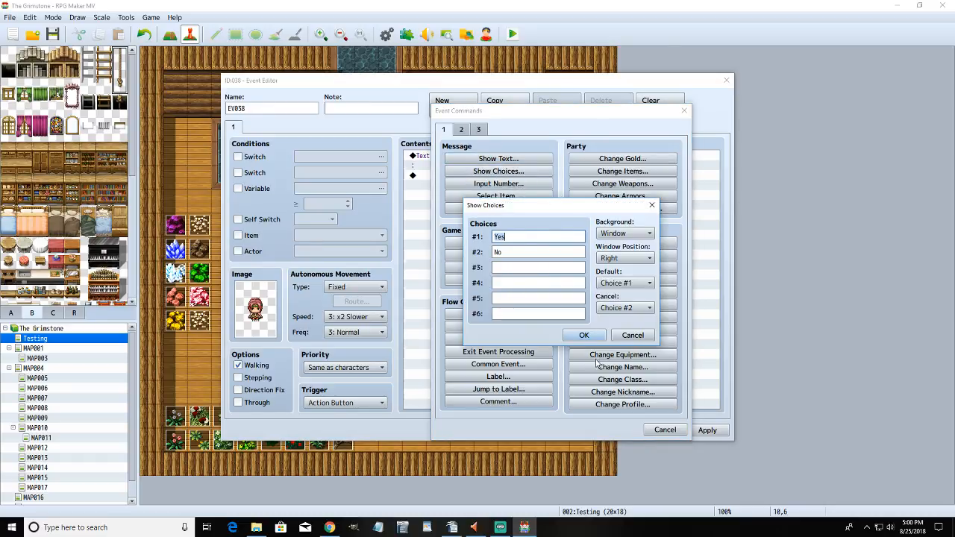
click(583, 340)
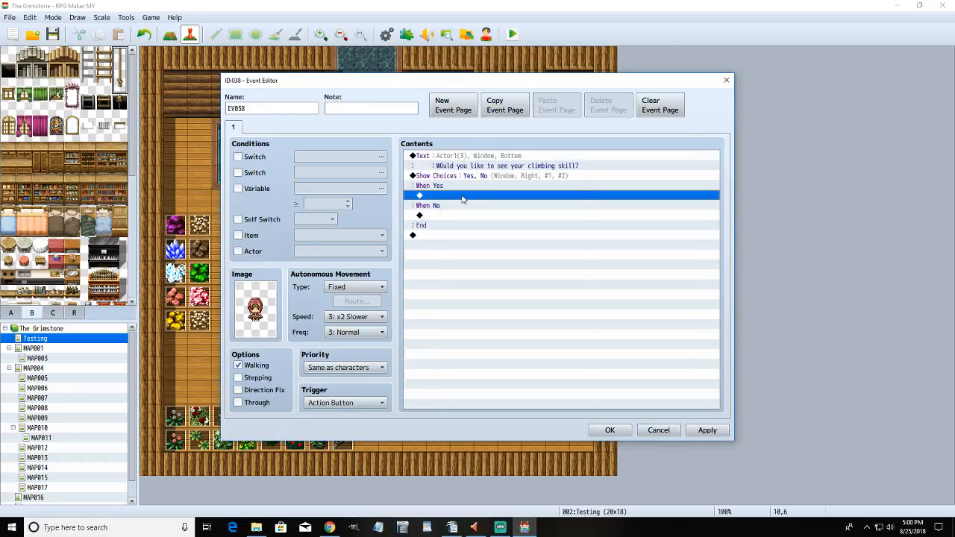
- Add a Show Text command containing \V[] to the Yes branch of the climbing skill question
double_click(462, 198)
click(502, 159)
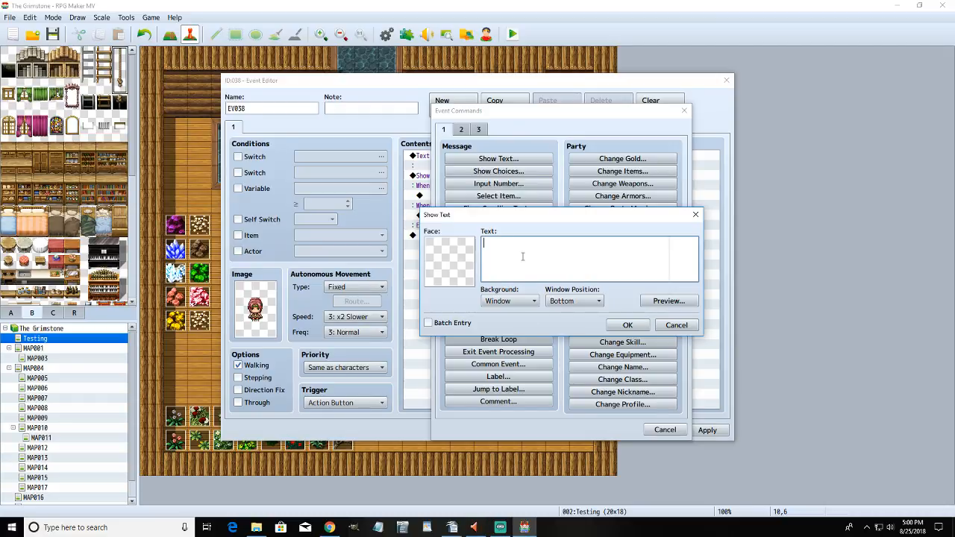
text(\V[])
mouse_move(581, 271)
click(627, 326)
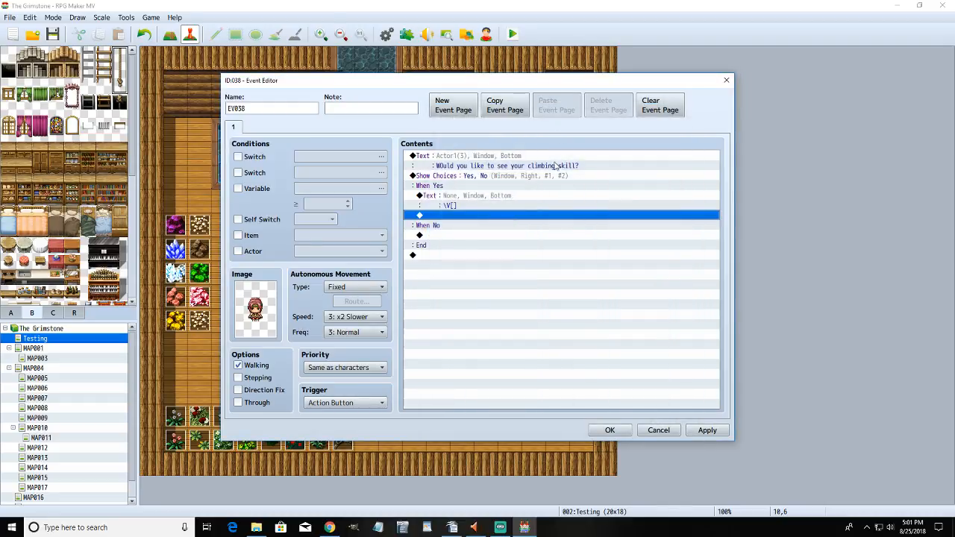
right_click(485, 204)
click(510, 216)
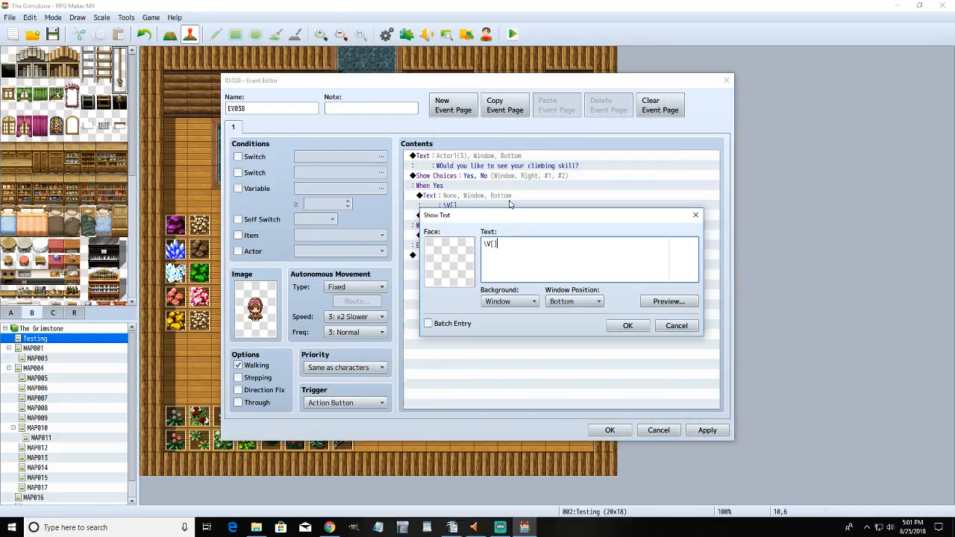
click(496, 244)
click(627, 325)
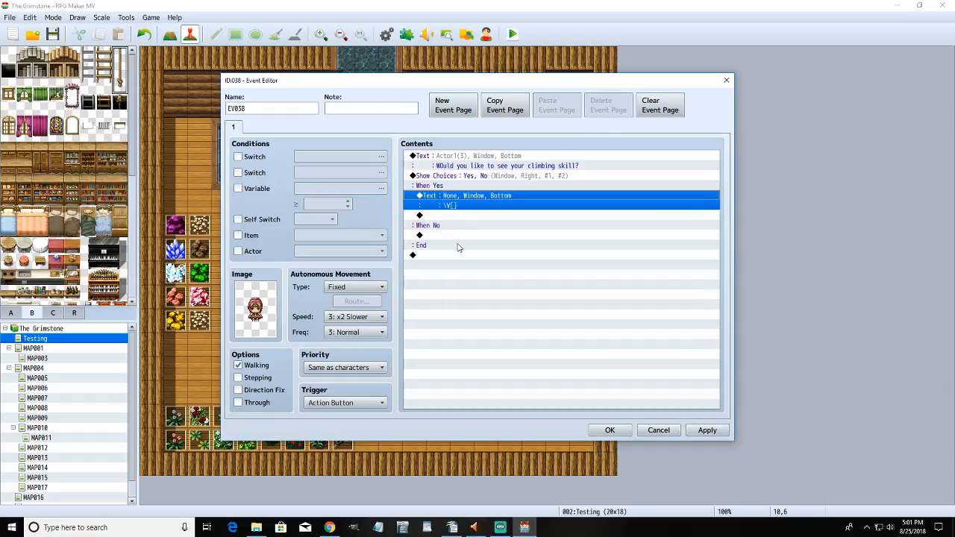
- Look up the number of the barredh climbing variable in the variable list without adding a command
double_click(448, 217)
click(496, 254)
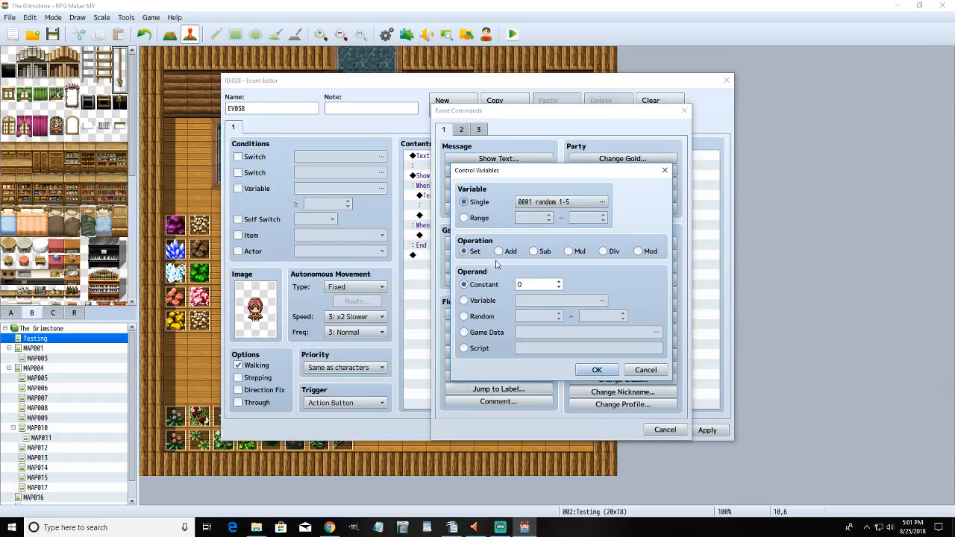
click(564, 209)
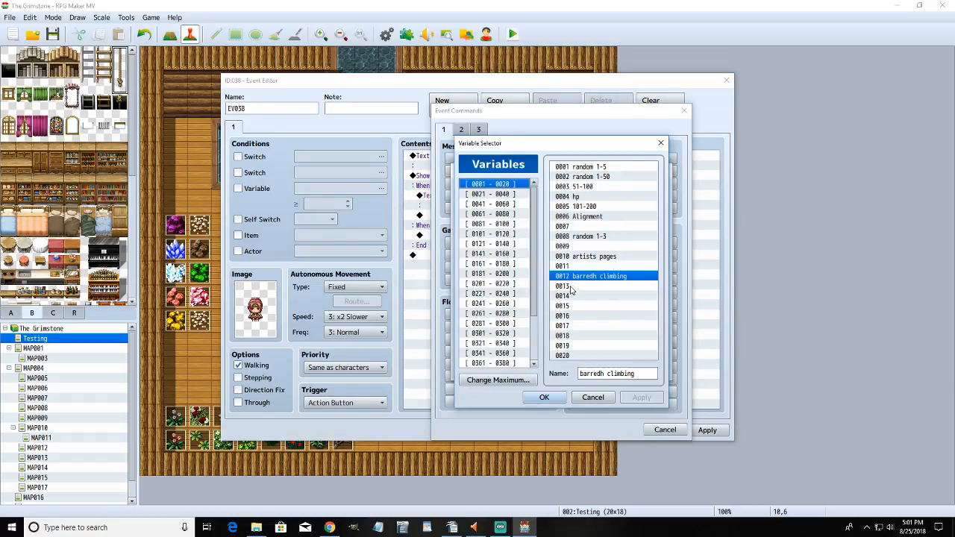
click(593, 396)
click(639, 371)
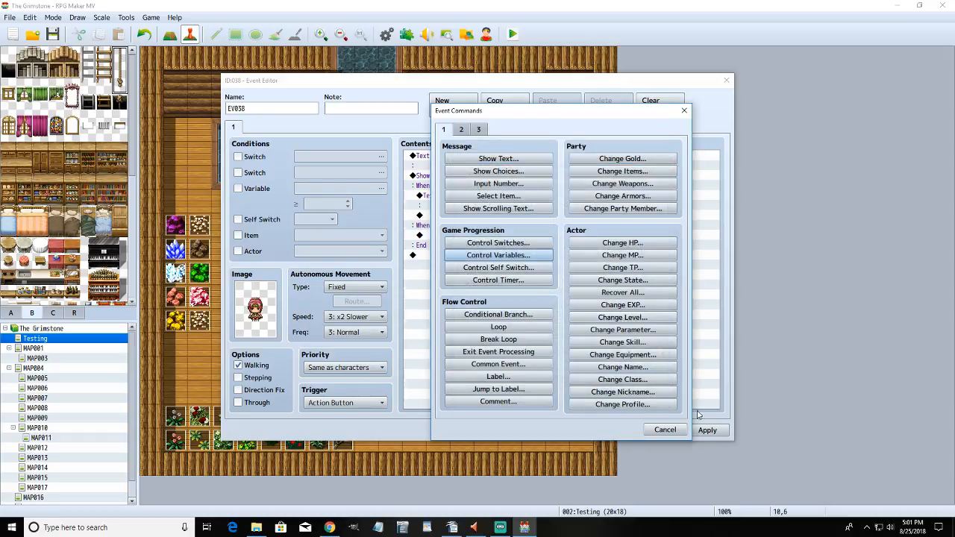
click(675, 429)
- Set the Yes branch text to \V[12] and save the skill display event
right_click(468, 206)
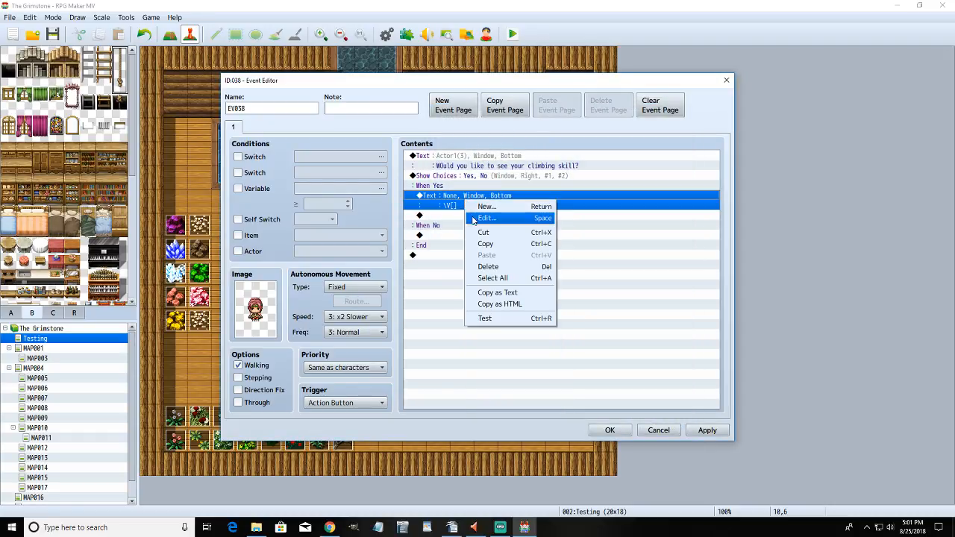
click(487, 218)
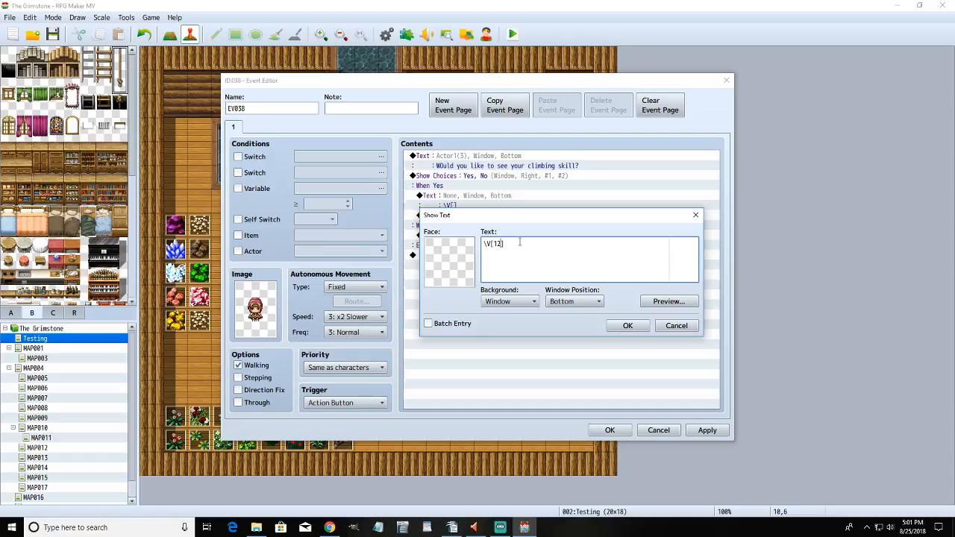
click(628, 325)
click(707, 429)
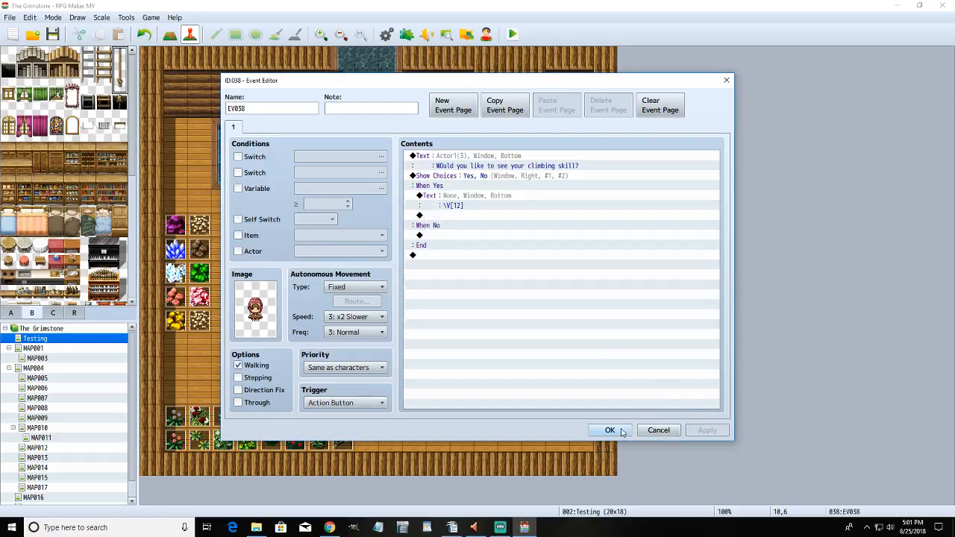
click(609, 430)
- Save the changes to the game, launch a playtest and start a new game
click(513, 34)
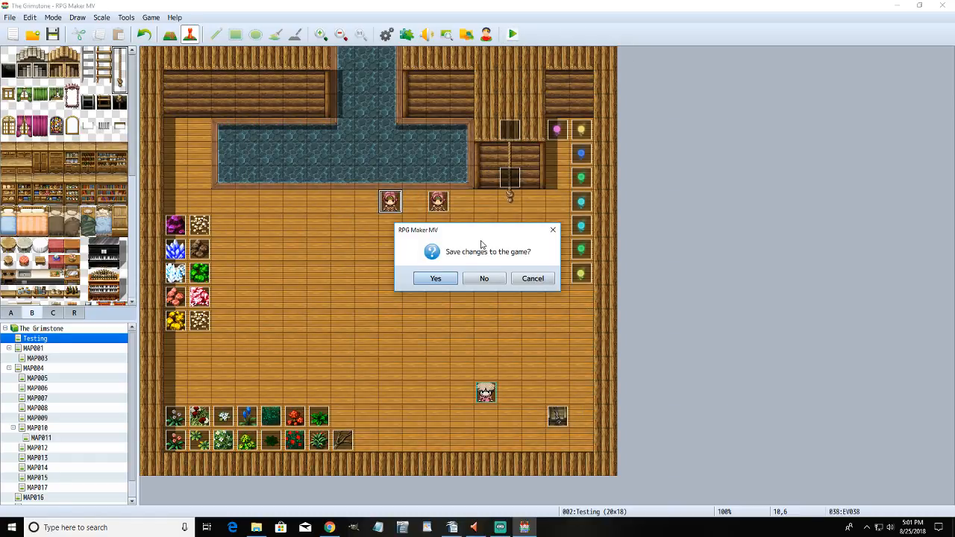
click(450, 277)
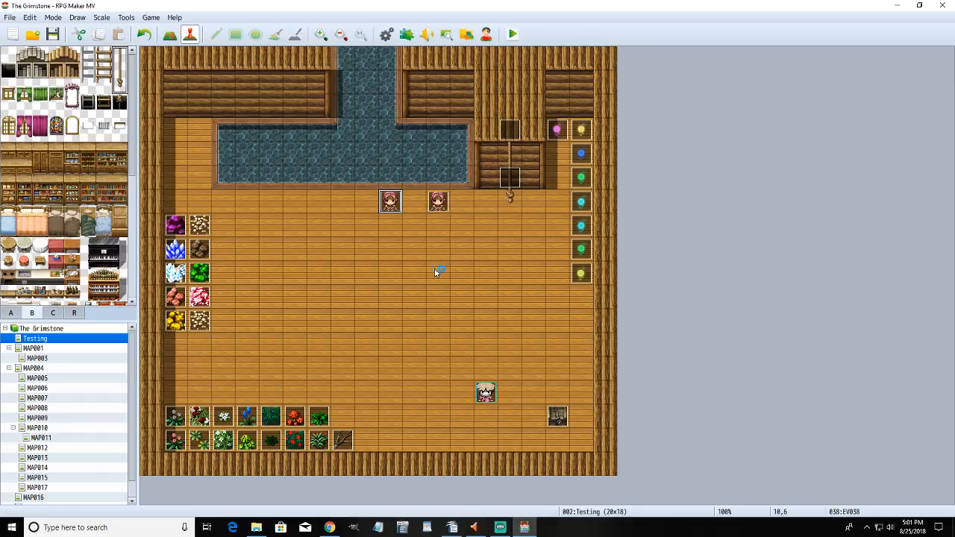
key(ctrl+r)
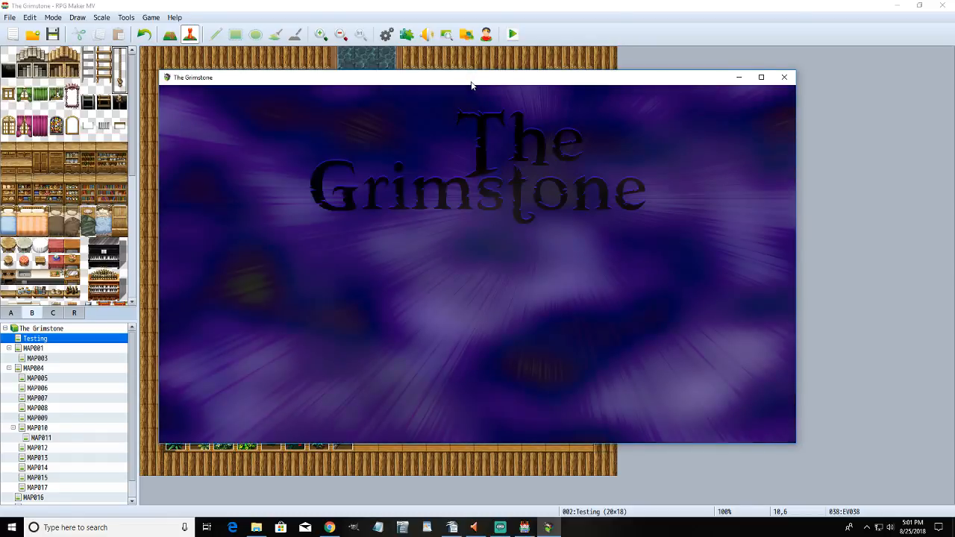
drag(471, 80, 420, 70)
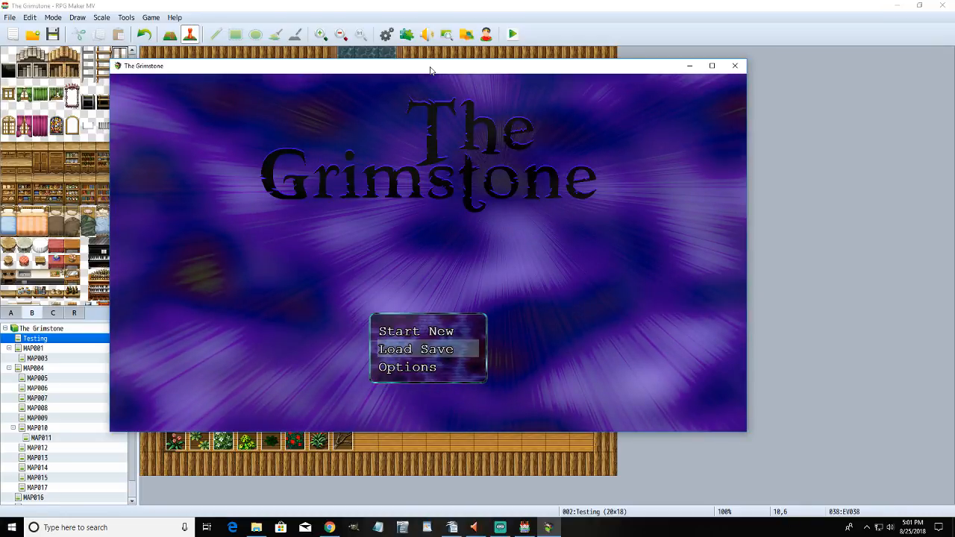
key(Return)
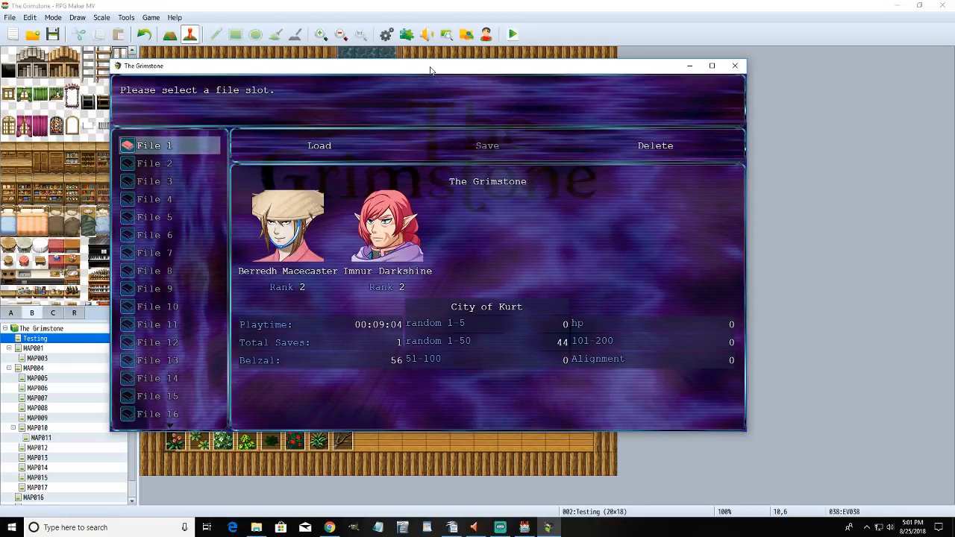
key(Escape)
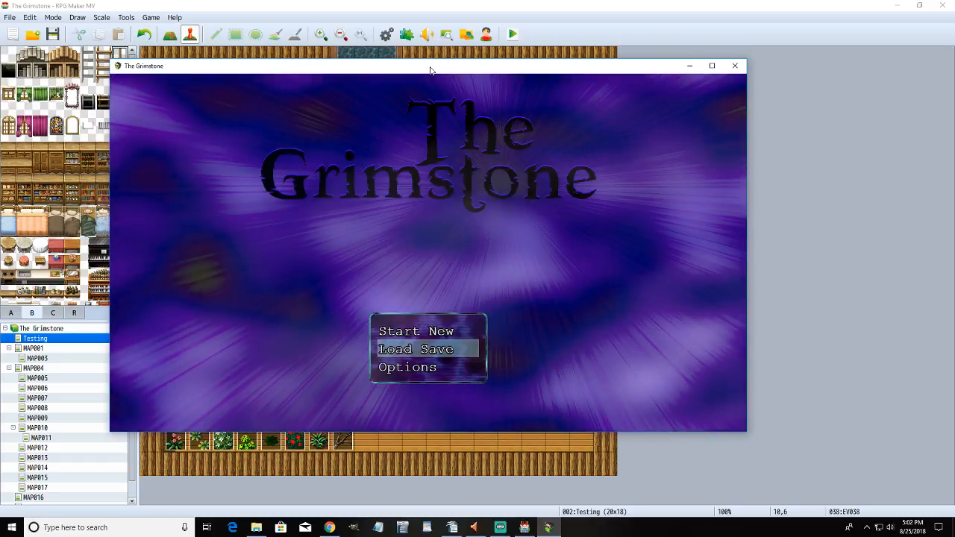
key(Return)
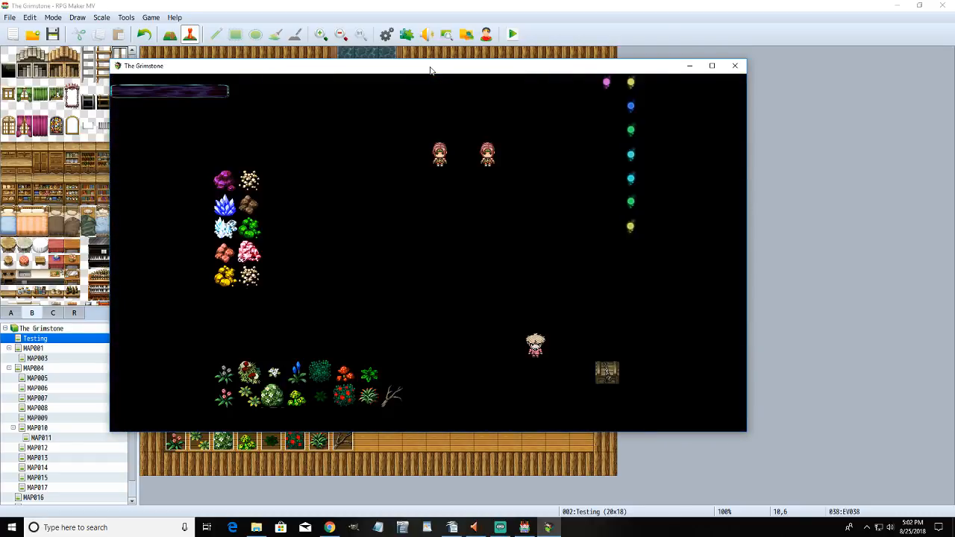
- Walk the character to the rope and try to climb it before any climbing lesson
key(Up)
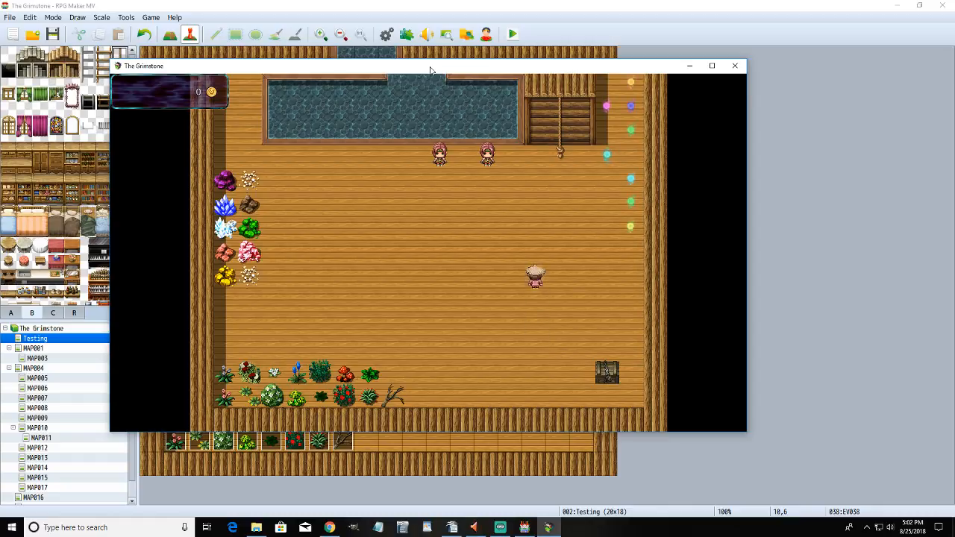
key(Right)
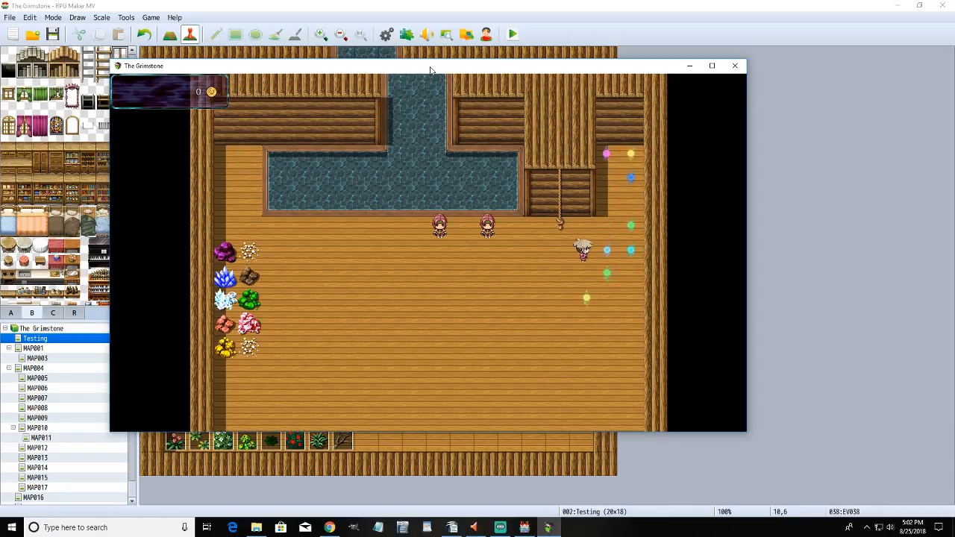
key(Left)
key(Up)
key(Up)
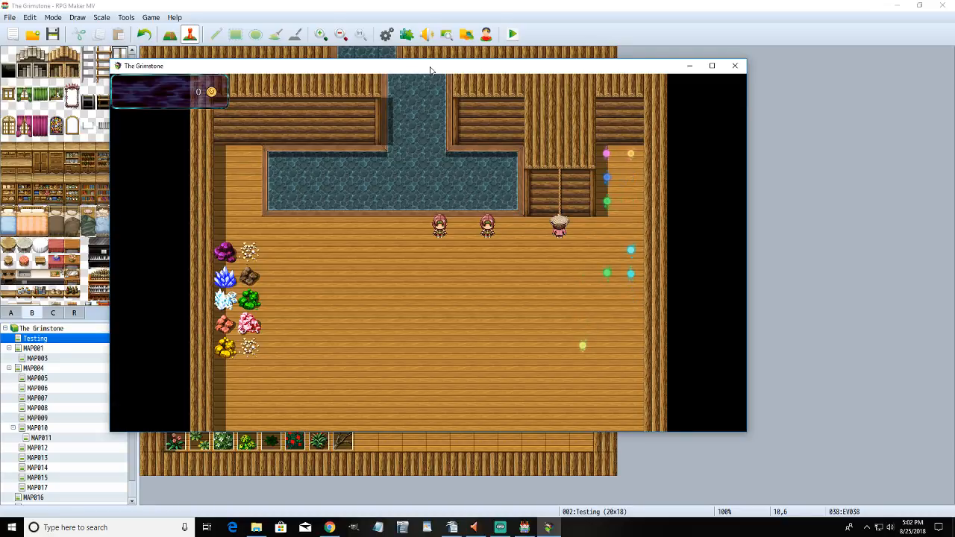
key(Down)
key(Left)
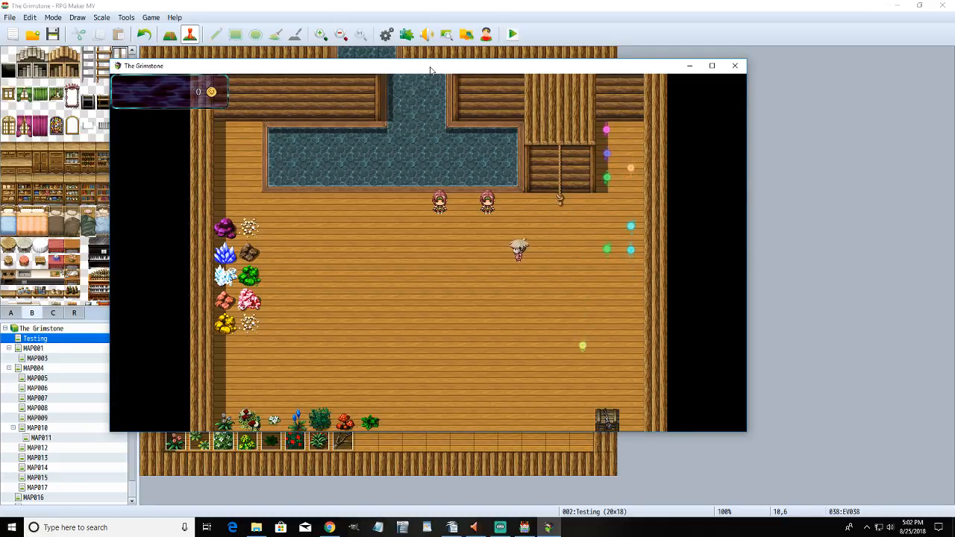
- Talk to the skill display character beside the pool and answer Yes to see the climbing skill
key(Up)
key(Left)
key(Up)
key(Return)
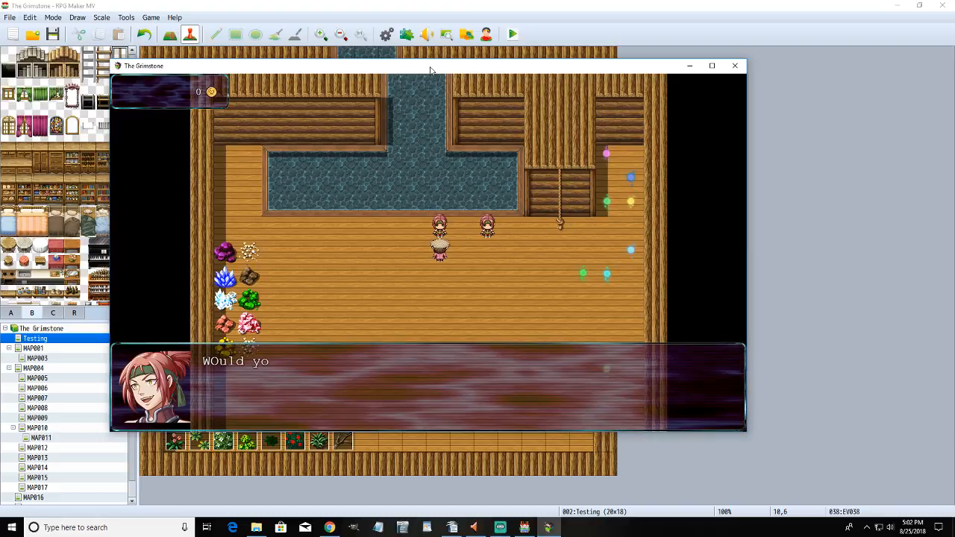
key(Return)
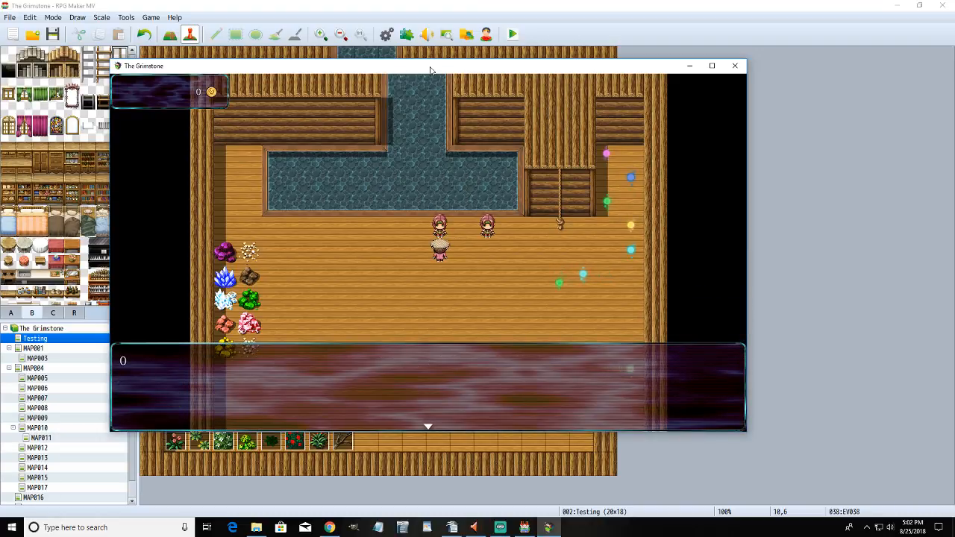
key(Return)
- Talk to the climbing trainer and answer Yes to learn to climb
key(Right)
key(Up)
key(Return)
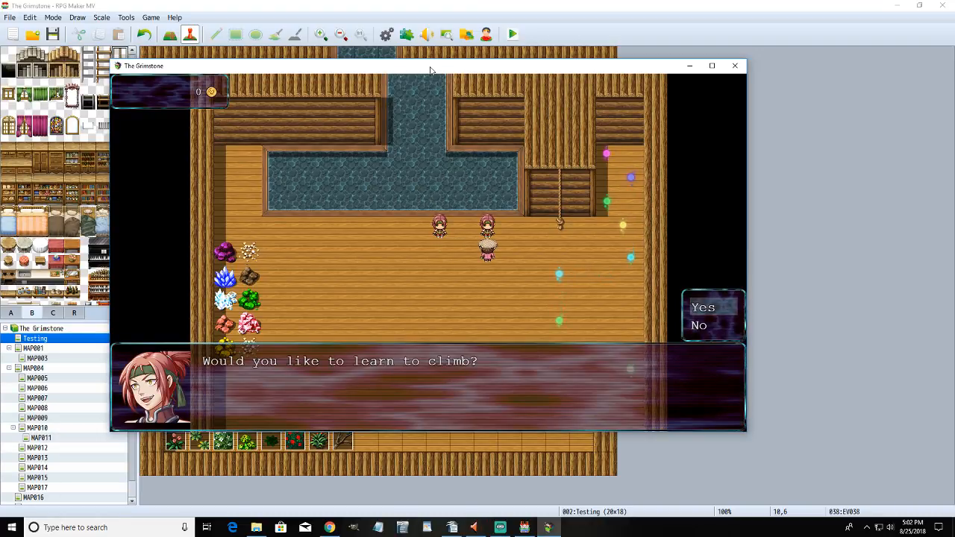
key(Return)
- Return to the skill display character and check the climbing skill again after the lesson
key(Left)
key(Up)
key(Return)
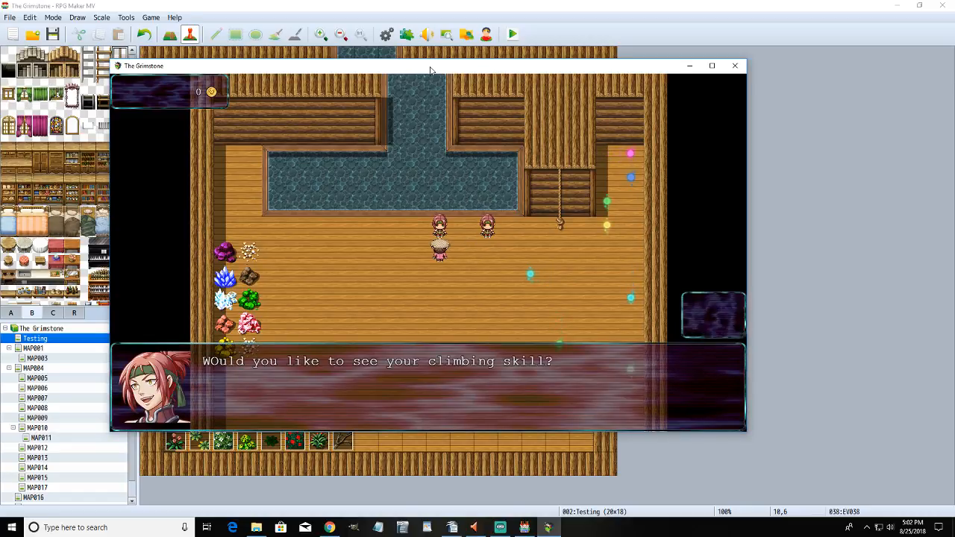
key(Return)
key(Return)
- Walk to the rope and climb it to the upper ledge
key(Right)
key(Right)
key(Right)
key(Right)
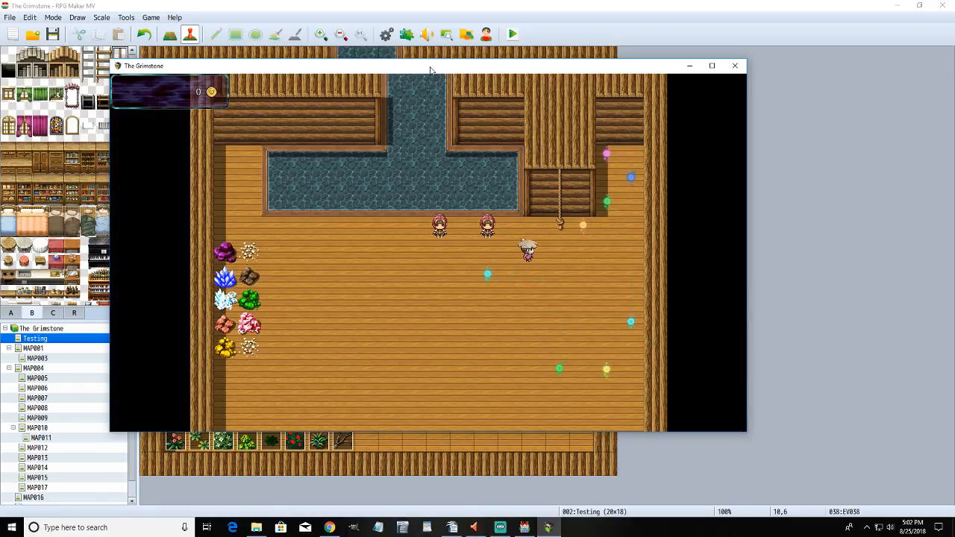
key(Up)
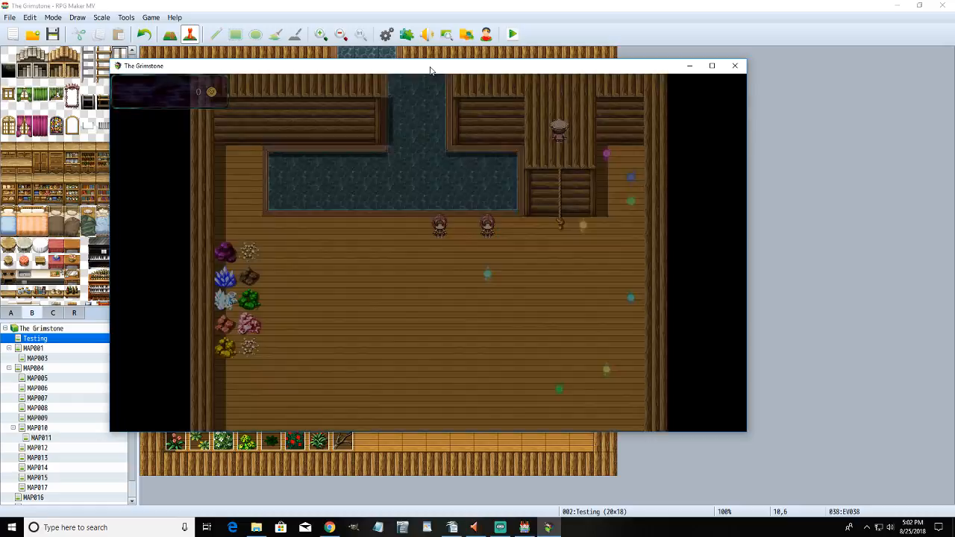
key(Up)
- Walk along the wall tops in both directions to test movement, and return to the ledge above the rope
key(Left)
key(Left)
key(Left)
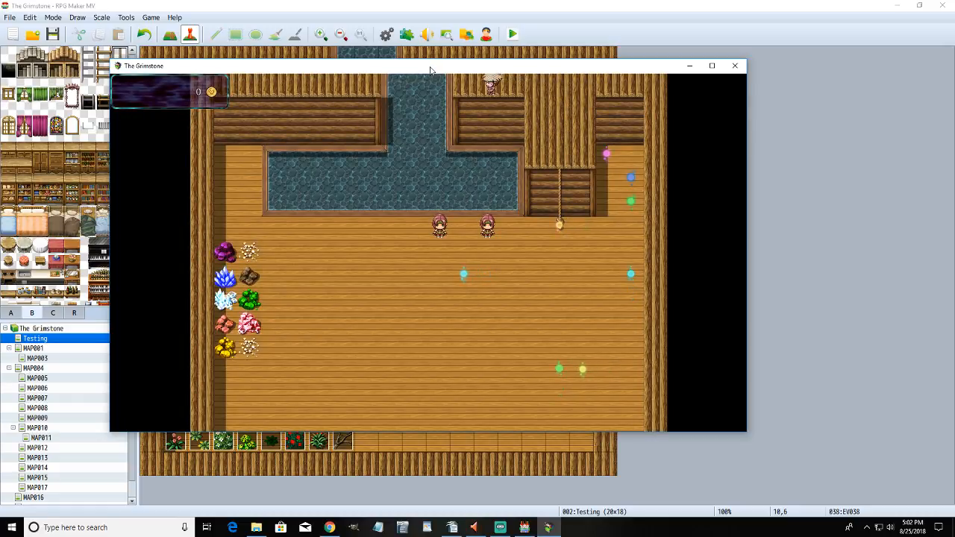
key(Right)
key(Right)
key(Right)
key(Right)
key(Right)
key(Right)
key(Right)
key(Down)
key(Down)
key(Down)
key(Down)
key(Down)
key(Down)
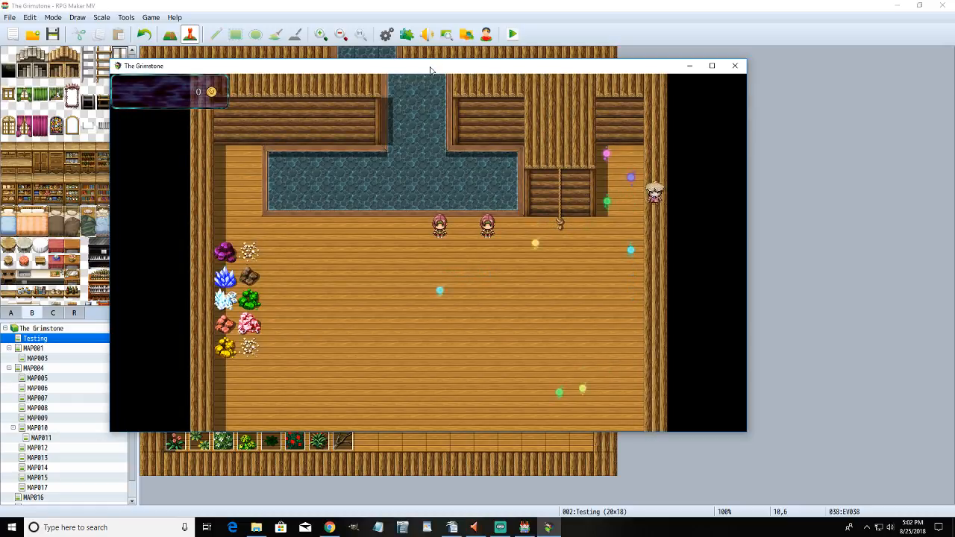
key(Up)
key(Up)
key(Up)
key(Up)
key(Up)
key(Up)
key(Left)
key(Left)
key(Left)
key(Left)
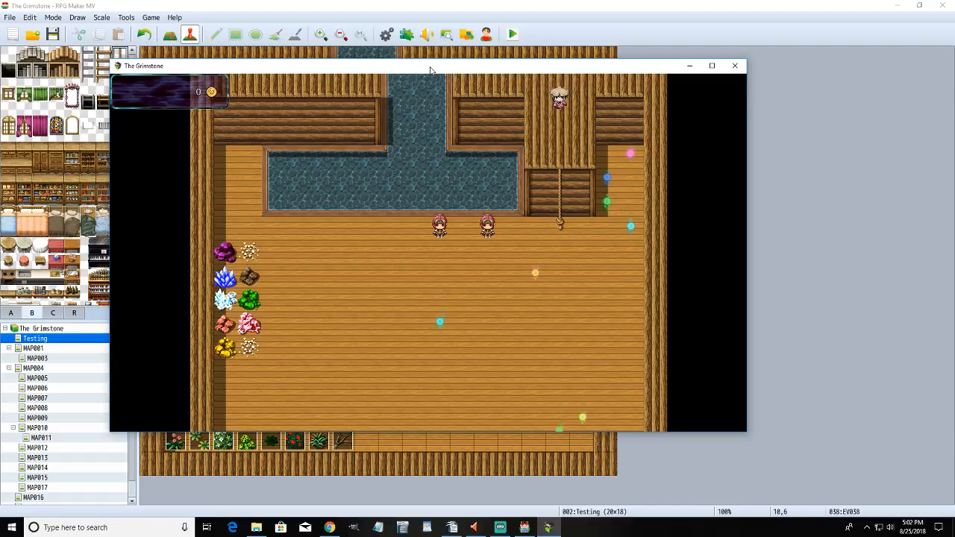
- Climb back down from the ledge to the floor and close the playtest
key(Down)
key(Down)
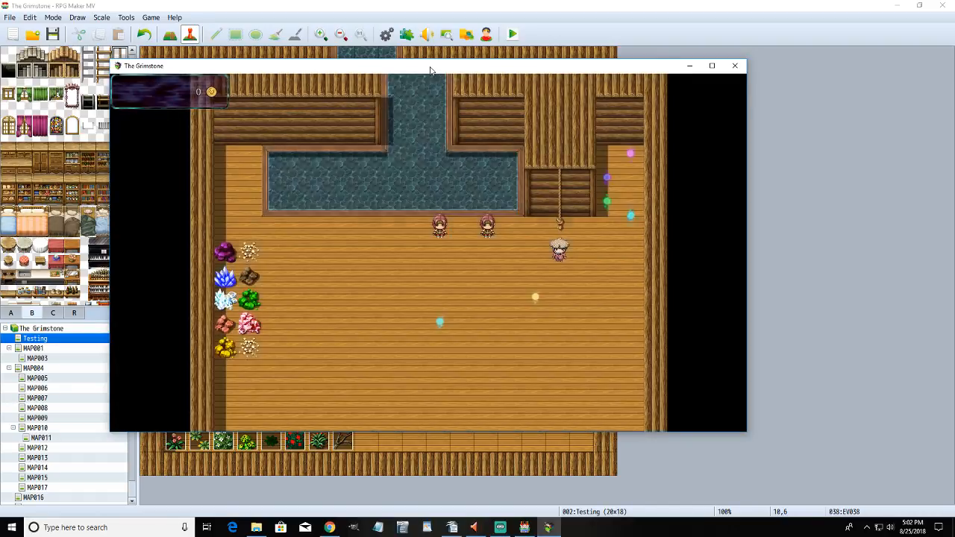
key(Left)
key(Down)
key(Down)
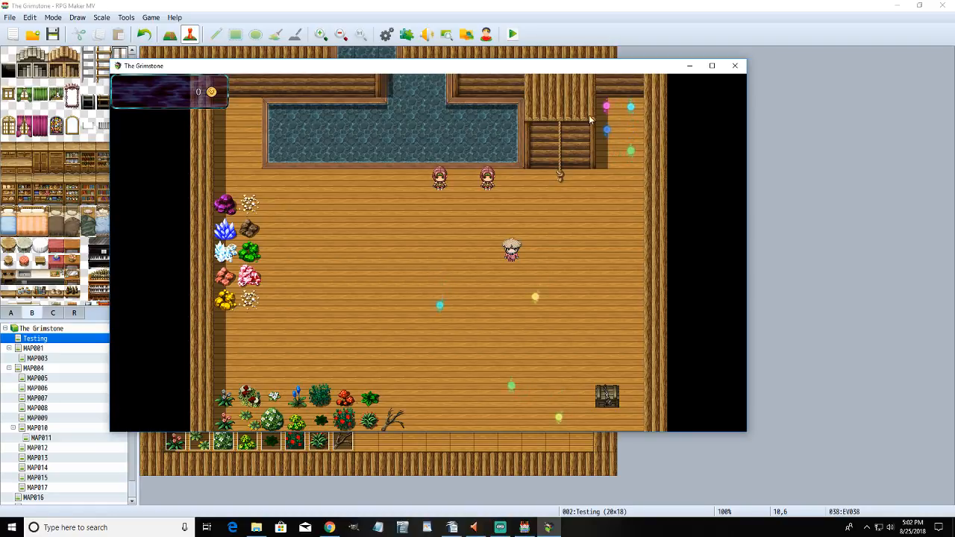
click(735, 66)
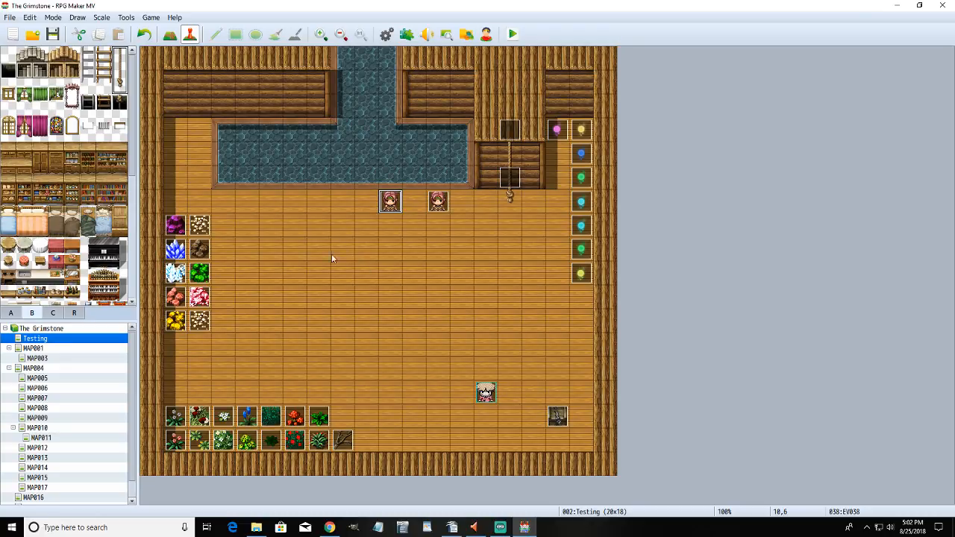
- Browse tileset B for an object tile to place on the open floor at 5,7
click(277, 226)
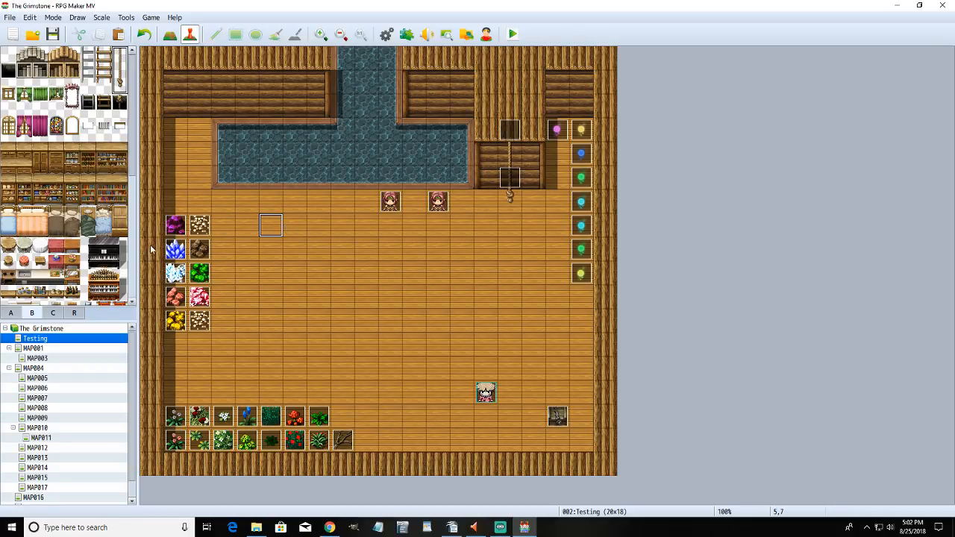
scroll(102, 243, down, 5)
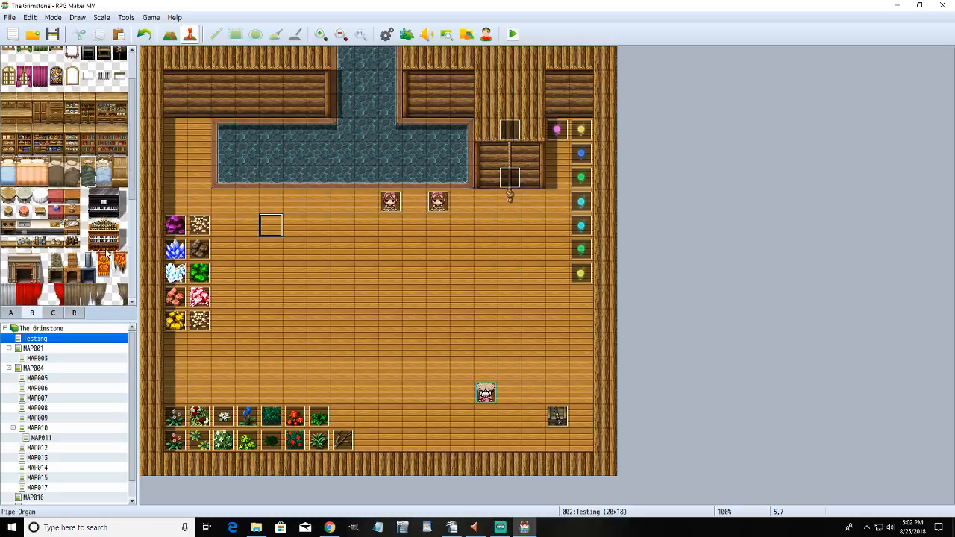
scroll(106, 256, down, 1)
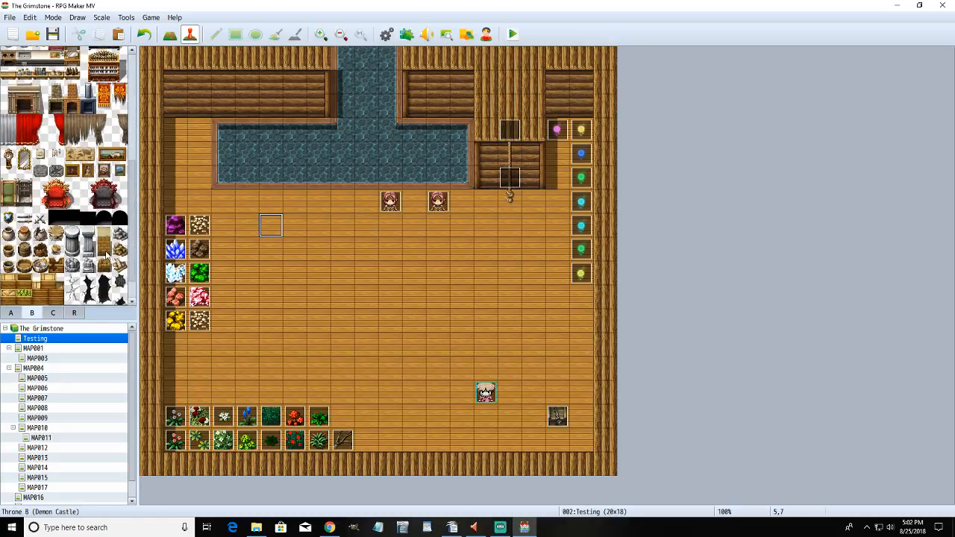
scroll(107, 256, down, 1)
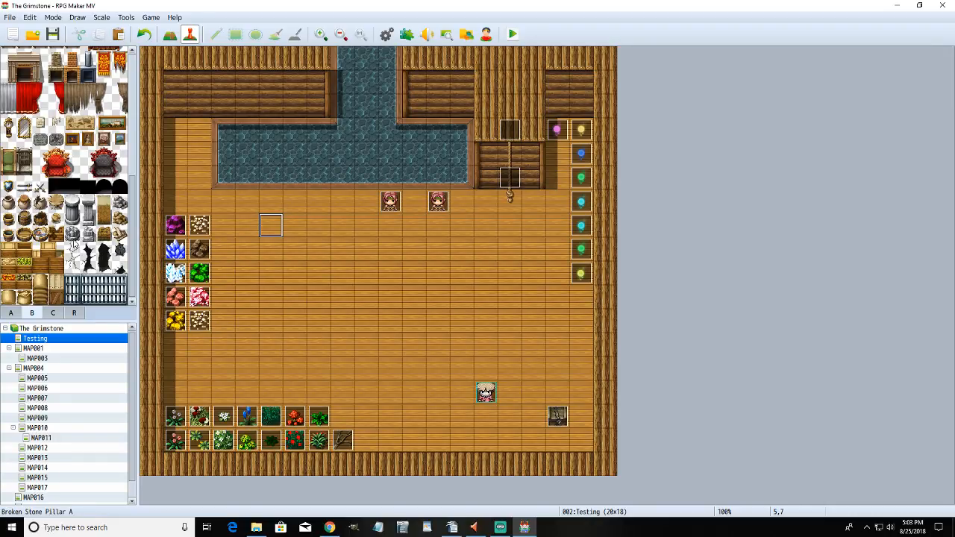
double_click(270, 222)
double_click(256, 310)
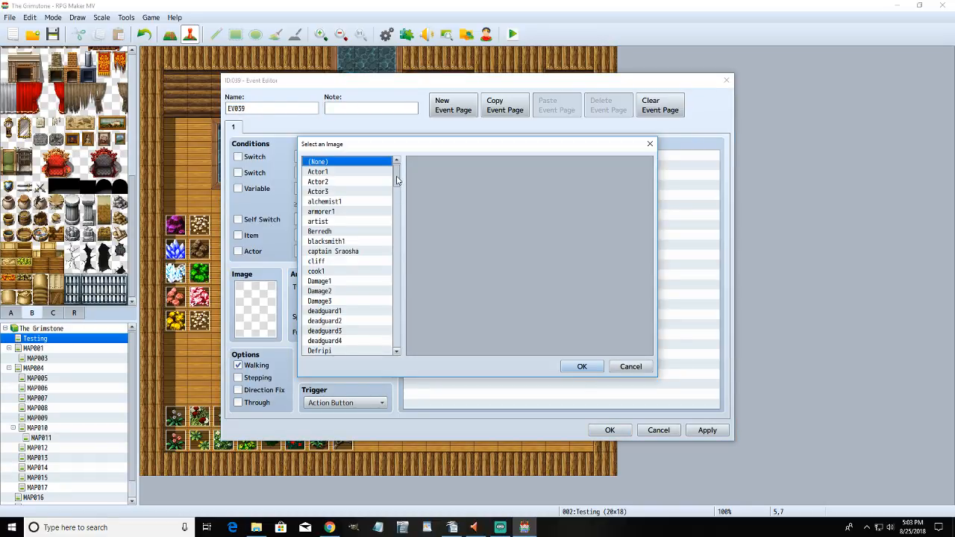
mouse_move(396, 179)
mouse_down()
mouse_move(399, 229)
mouse_move(396, 165)
mouse_up()
click(631, 366)
click(658, 430)
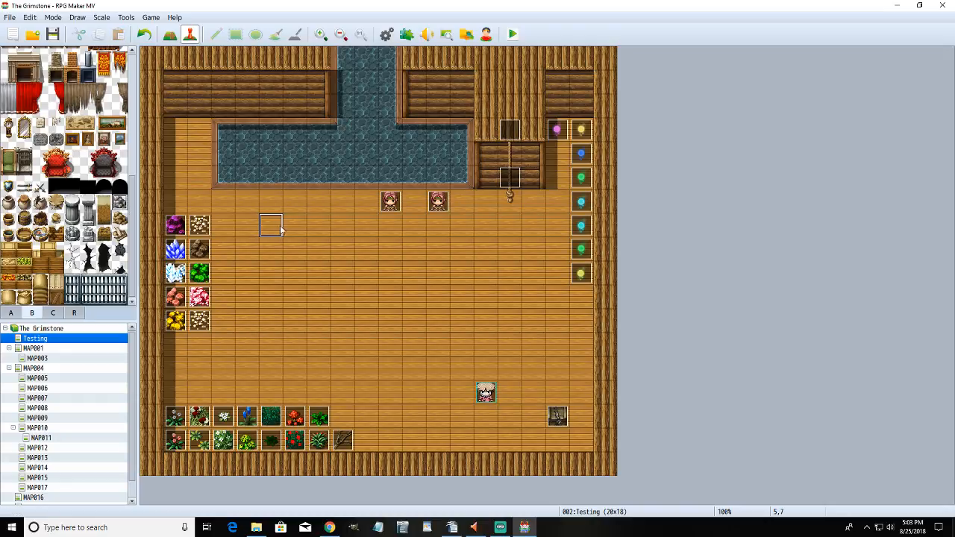
- Place a grey rock pile tile on the floor at 5,7 and create an event on it with the Autorun trigger
click(169, 34)
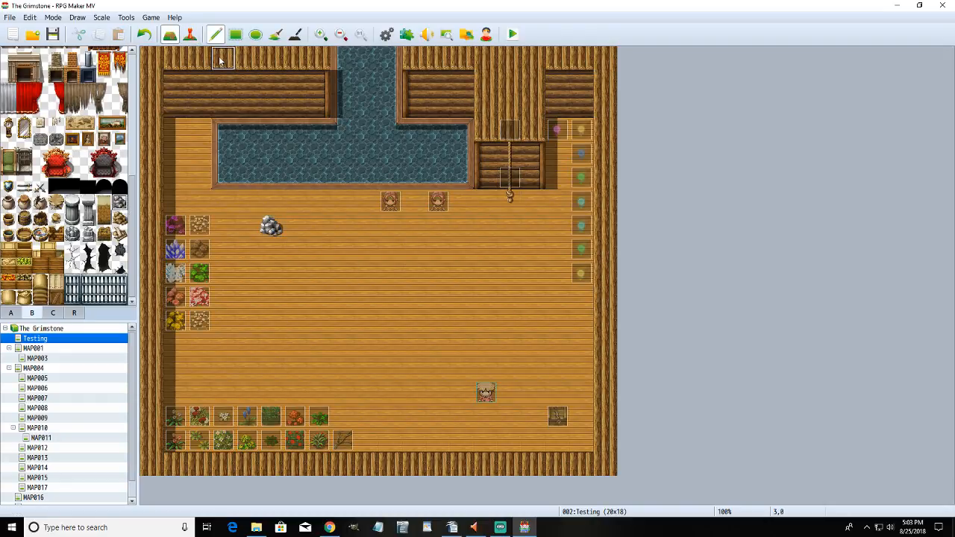
click(189, 34)
double_click(271, 226)
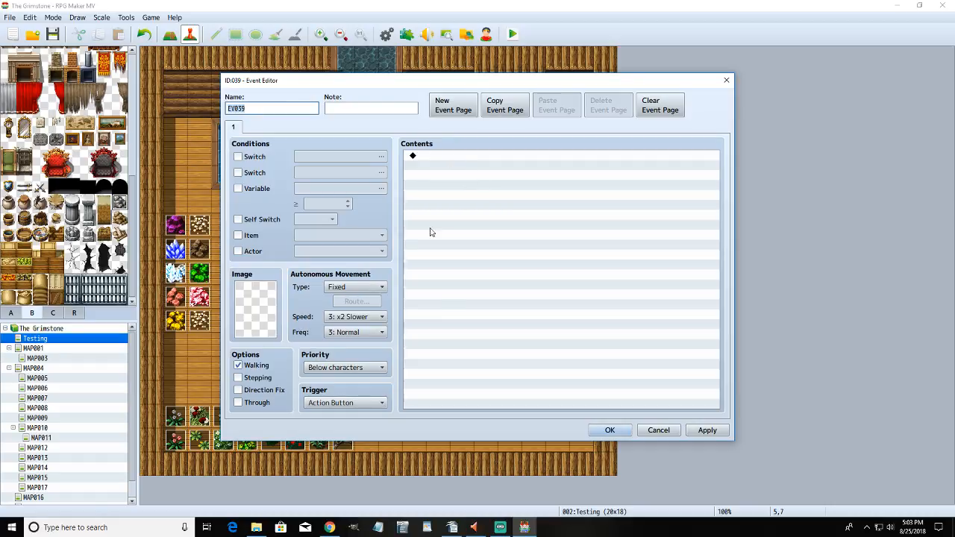
click(346, 403)
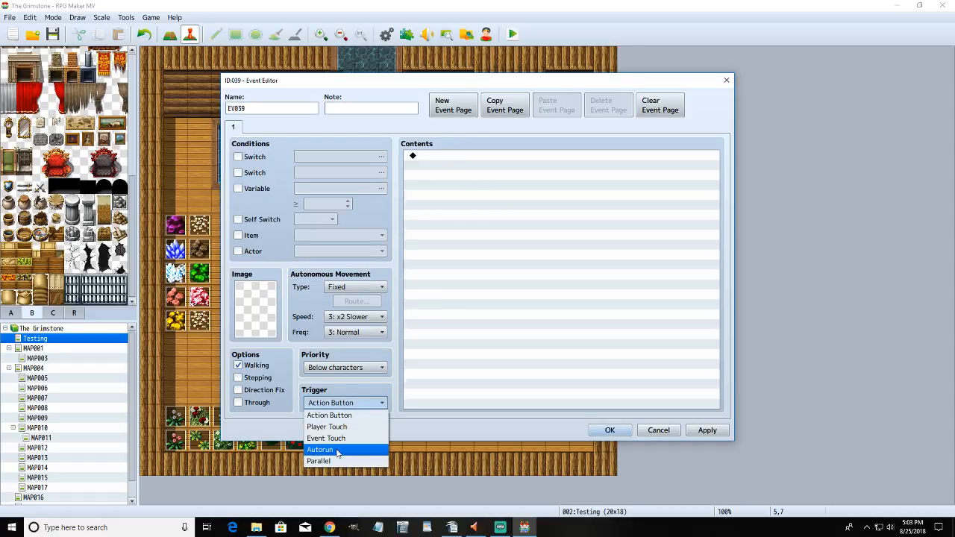
click(337, 450)
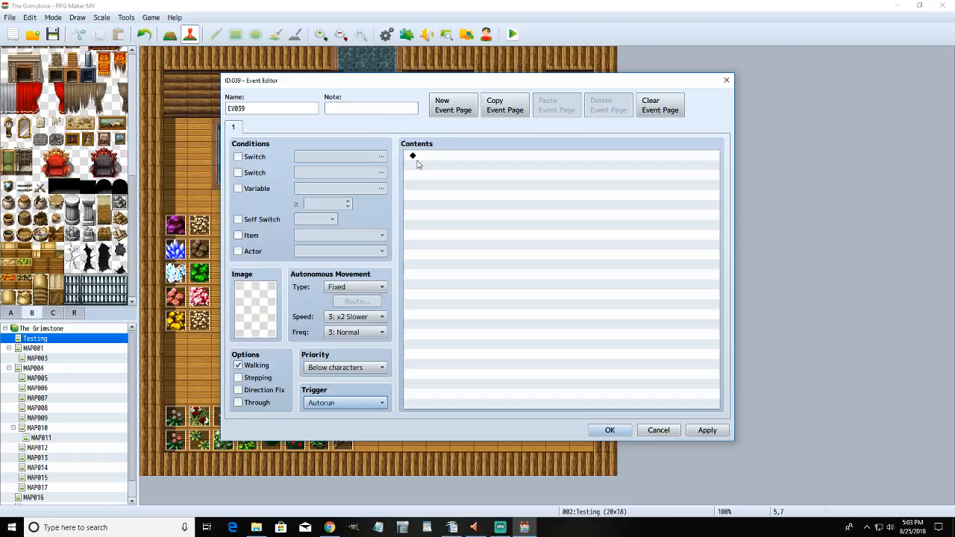
- Start a variable-based Conditional Branch in the event, naming variable 0013 "awareness" and selecting it for the condition
double_click(441, 157)
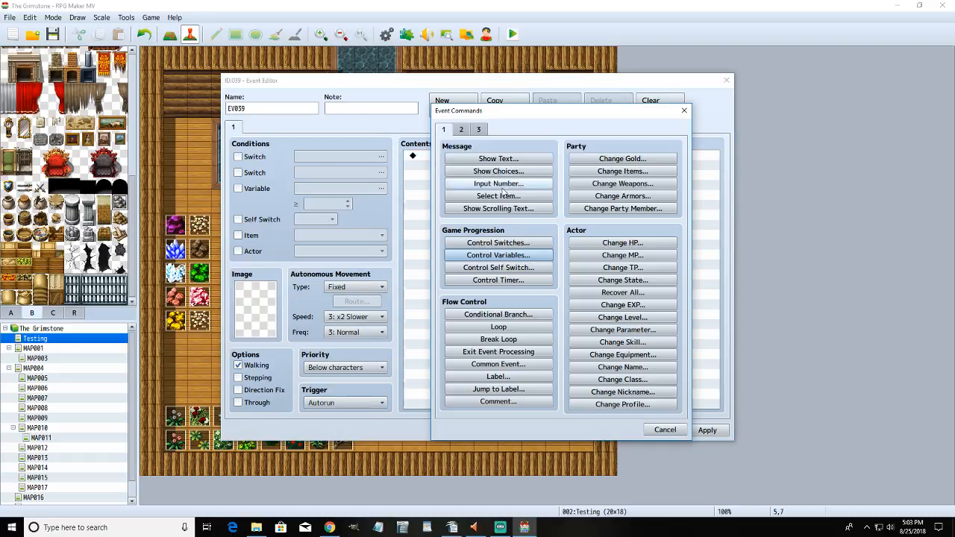
click(496, 314)
click(469, 232)
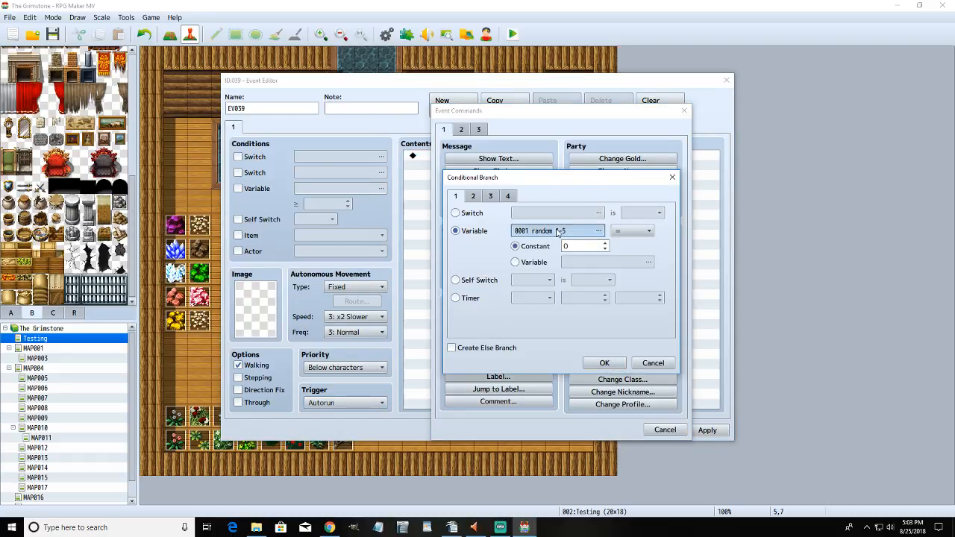
click(556, 232)
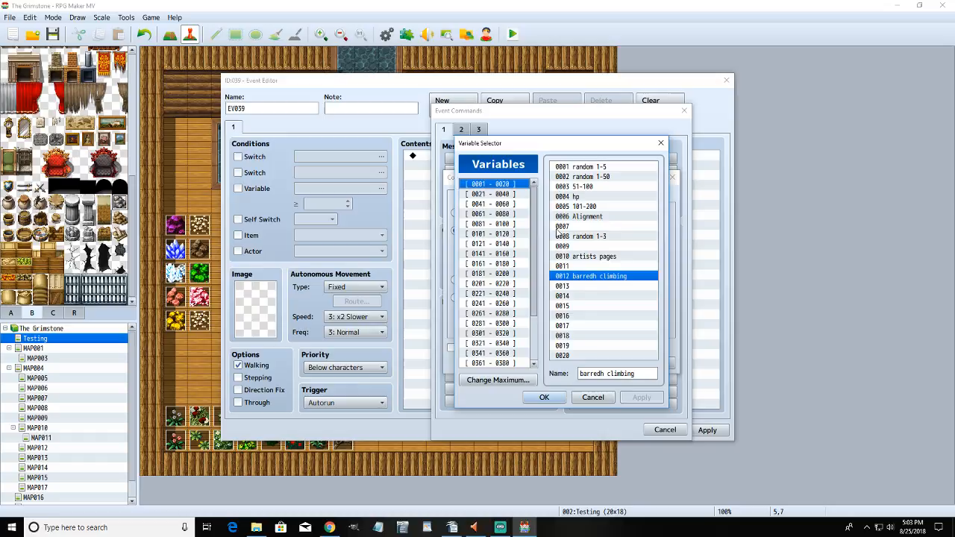
click(599, 286)
click(612, 373)
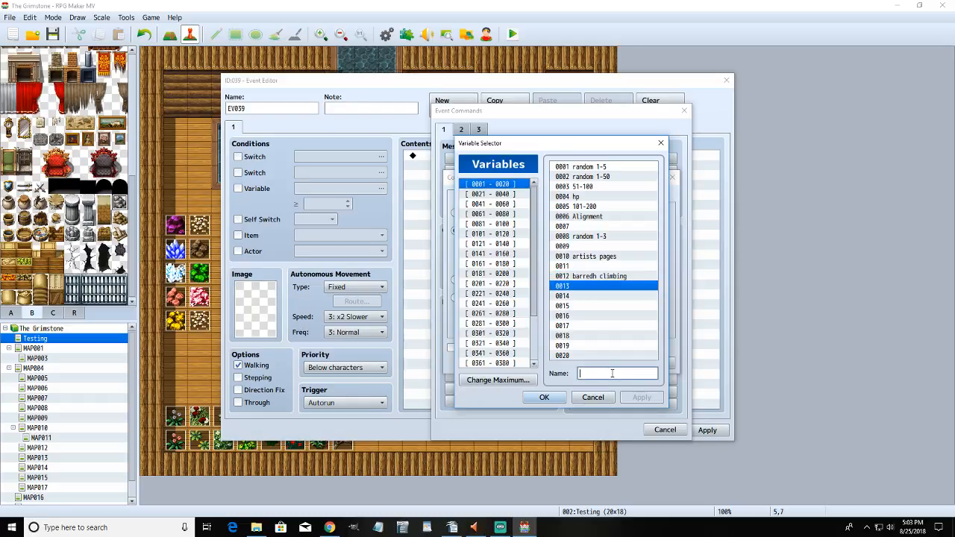
text(awareness)
click(641, 397)
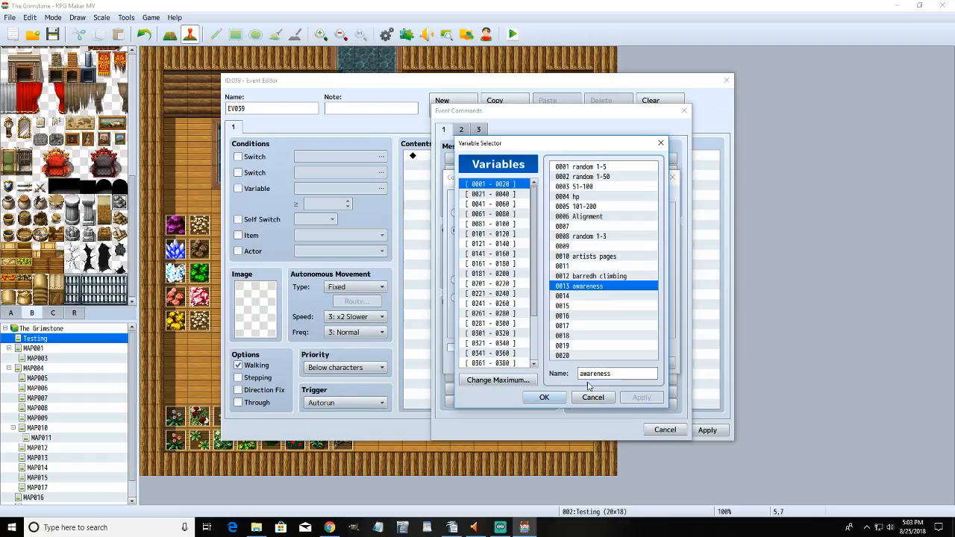
click(544, 396)
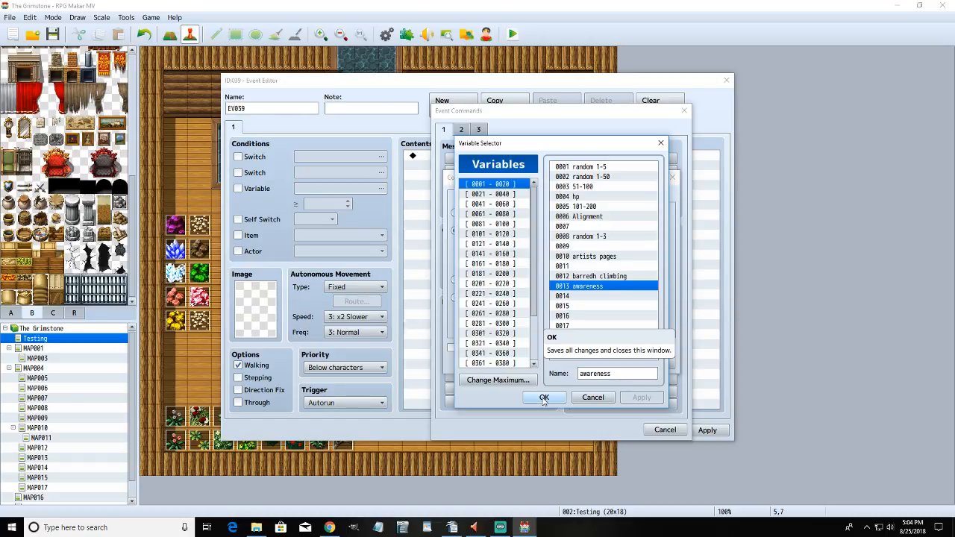
click(544, 397)
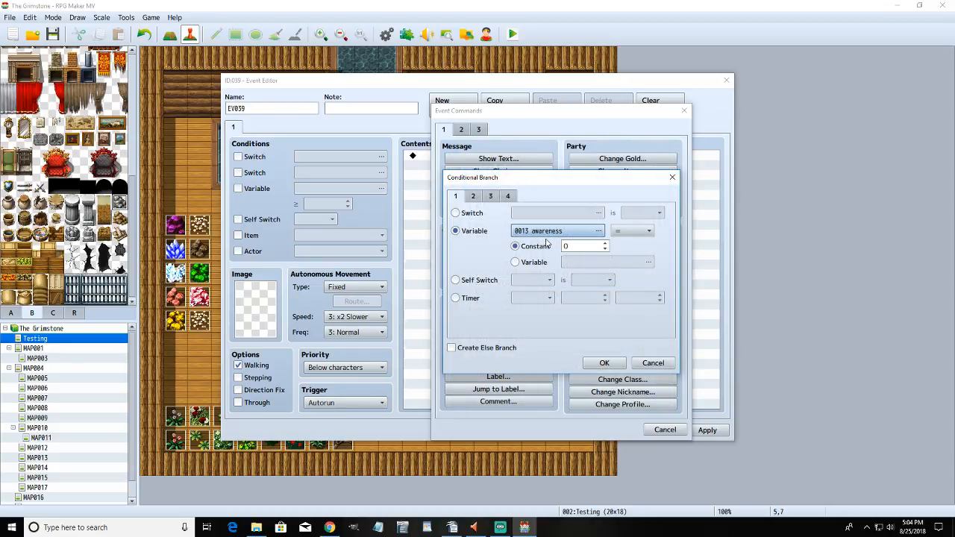
- Set the branch condition to awareness equal to the constant 10 and add the branch to the event
click(589, 247)
text(10)
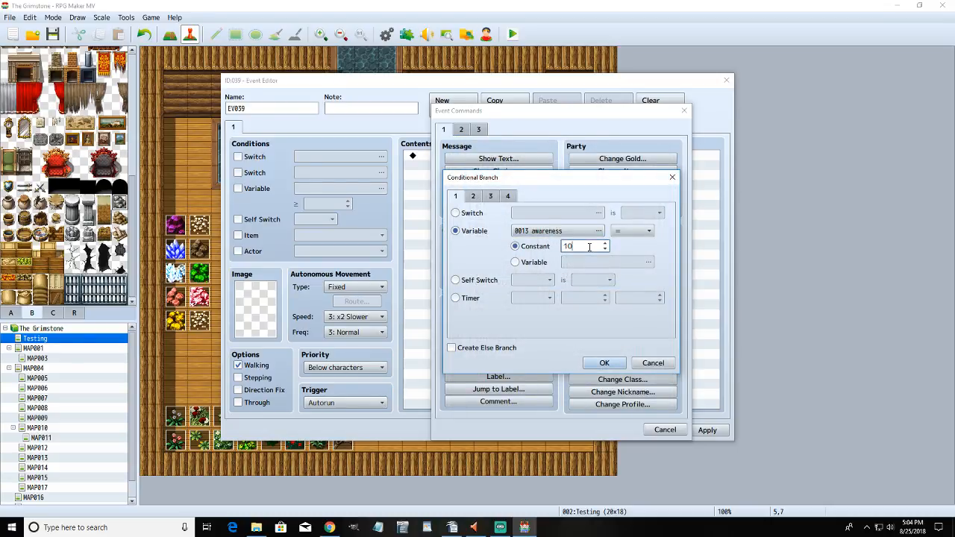
click(605, 362)
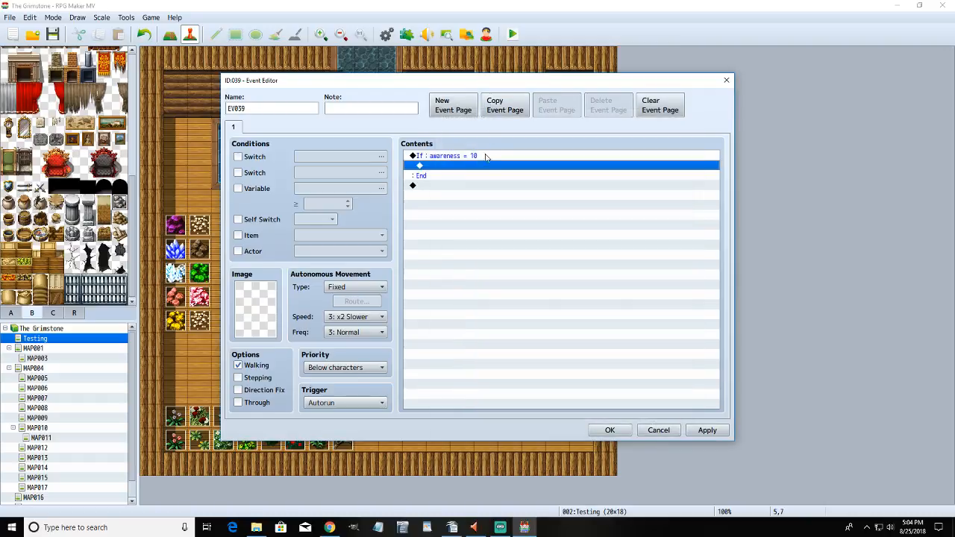
- Add a Show Balloon Icon command inside the awareness branch, showing Exclamation on This Event, and apply the changes
double_click(475, 166)
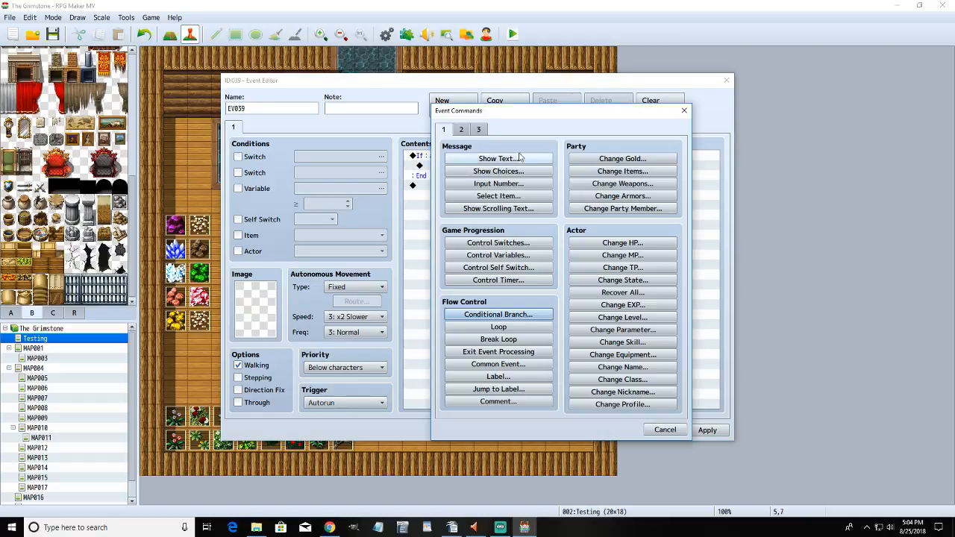
click(478, 131)
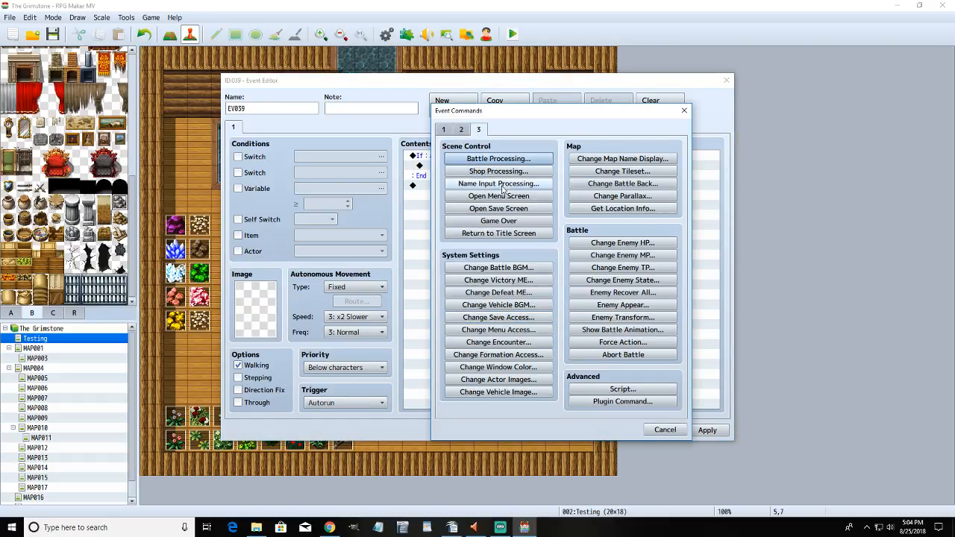
click(461, 130)
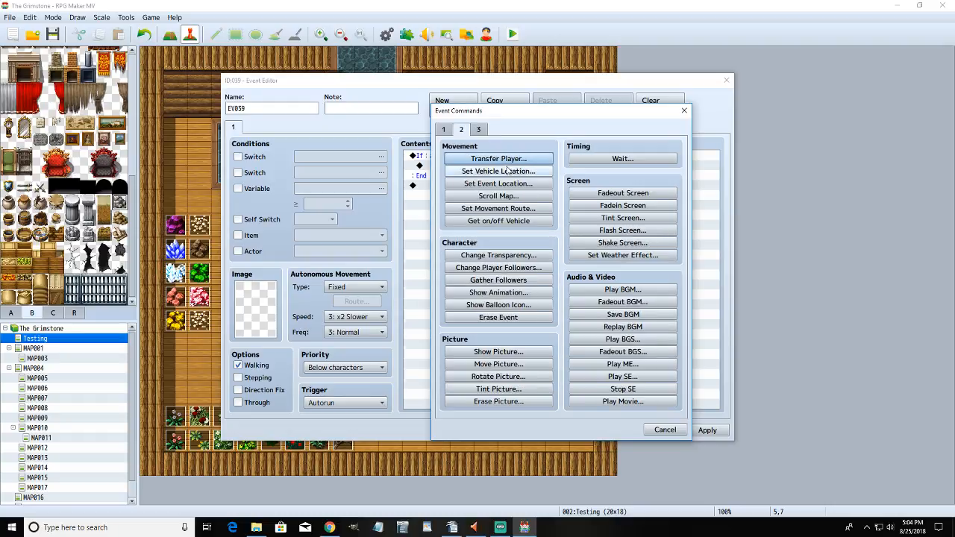
click(505, 306)
click(556, 255)
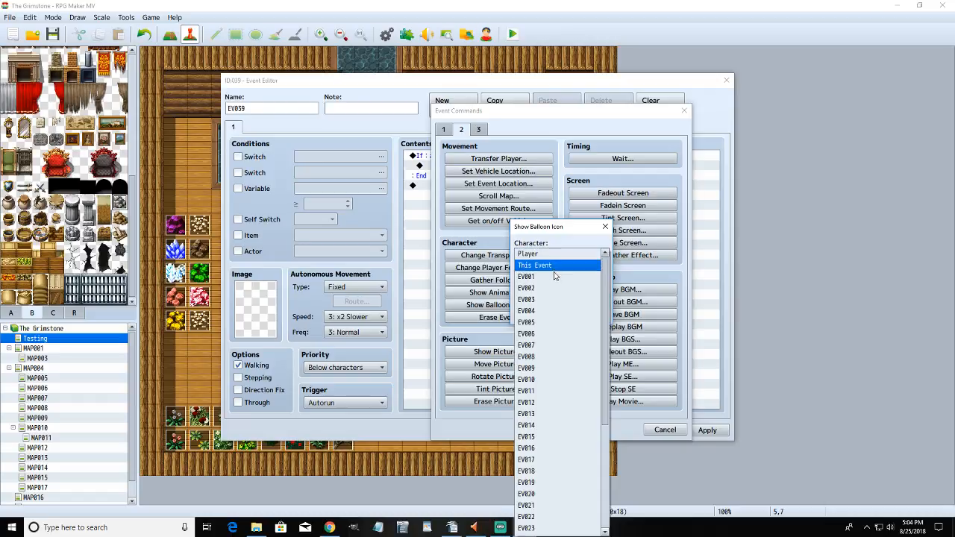
click(553, 278)
click(554, 283)
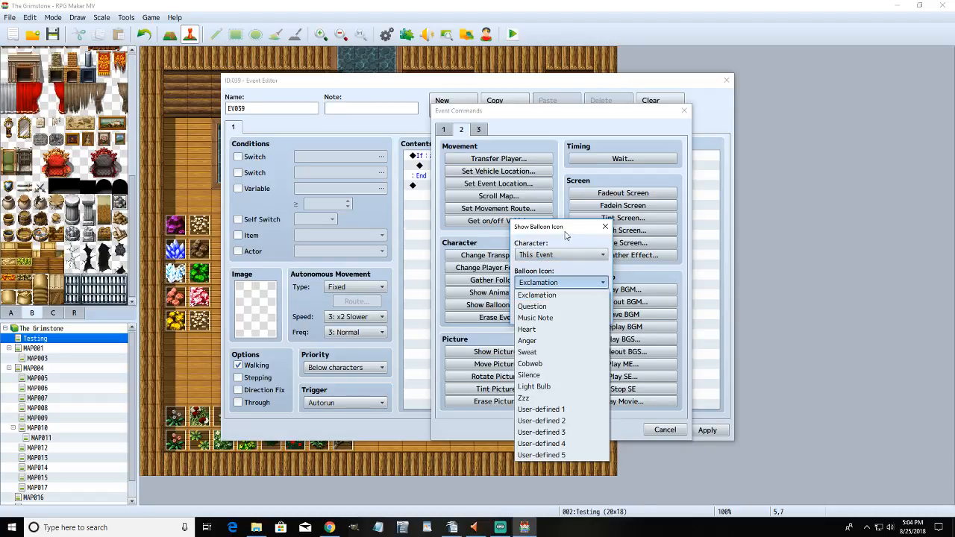
click(555, 297)
click(560, 317)
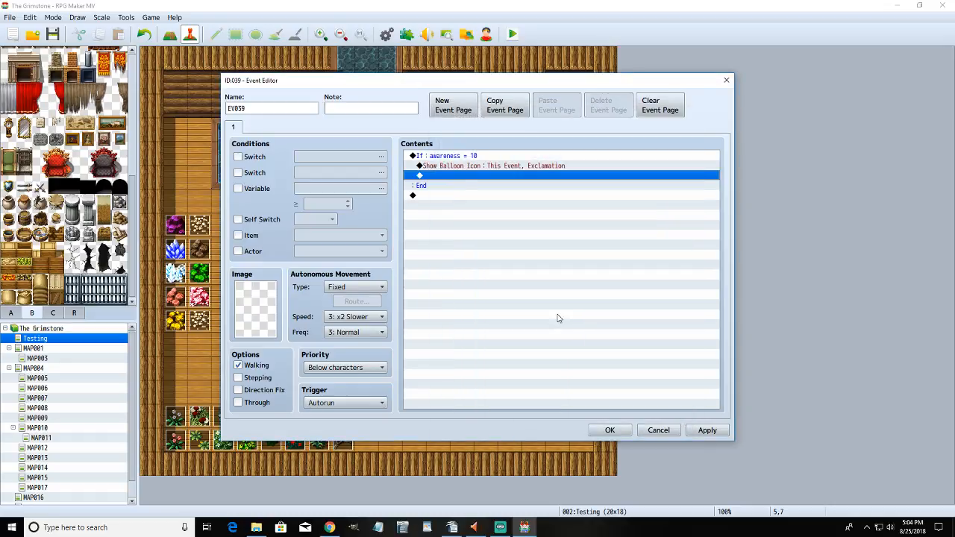
click(701, 430)
- Add a Control Self Switch command below the balloon icon that turns self switch A ON
double_click(474, 178)
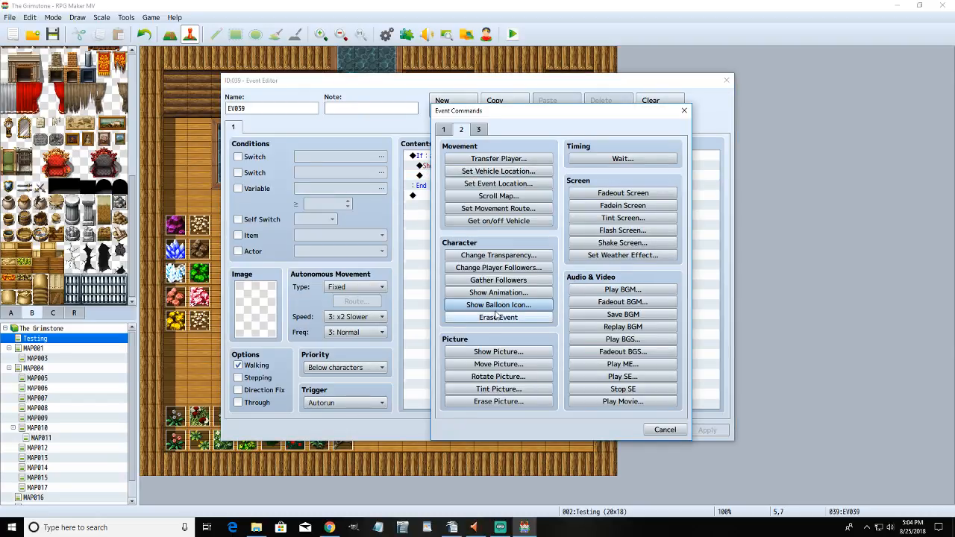
click(443, 129)
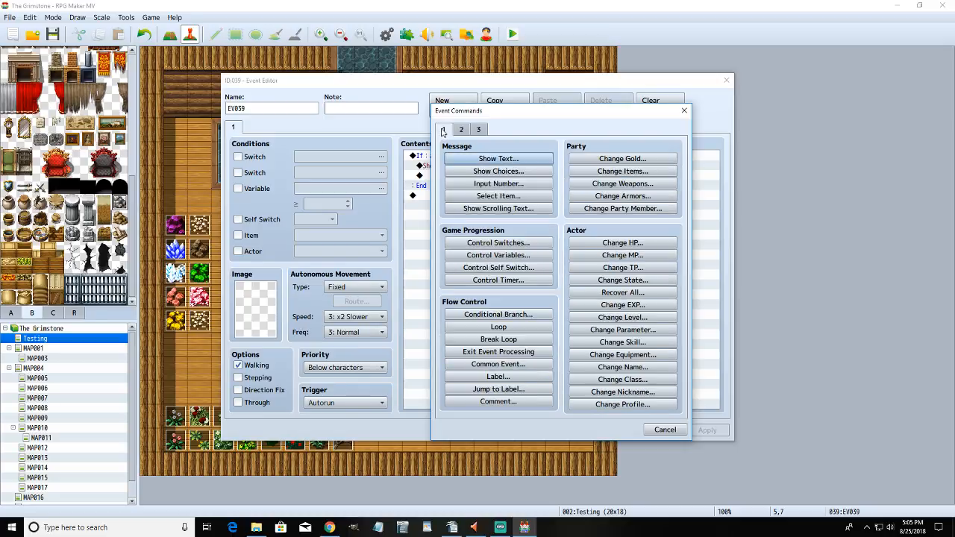
click(497, 268)
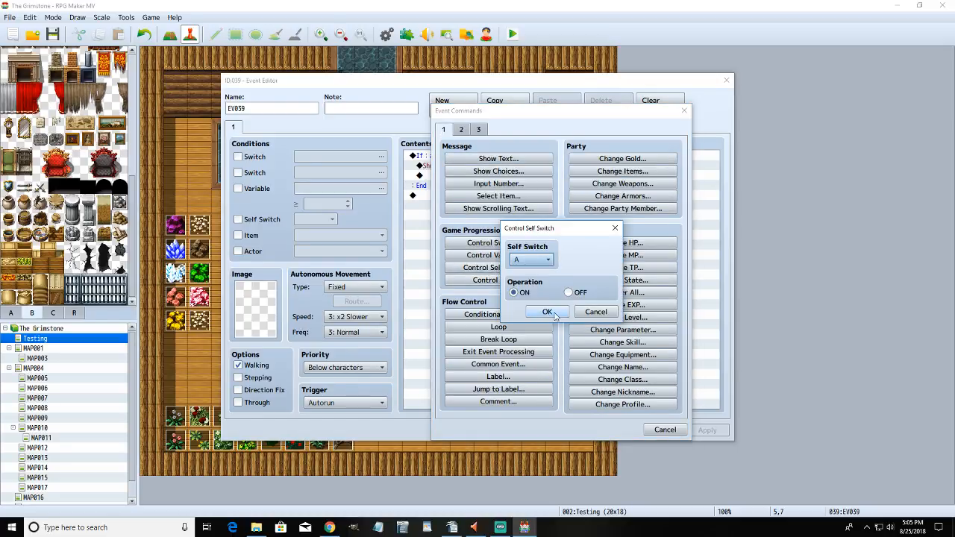
click(549, 312)
- Edit the awareness conditional branch to include an Else branch
right_click(476, 156)
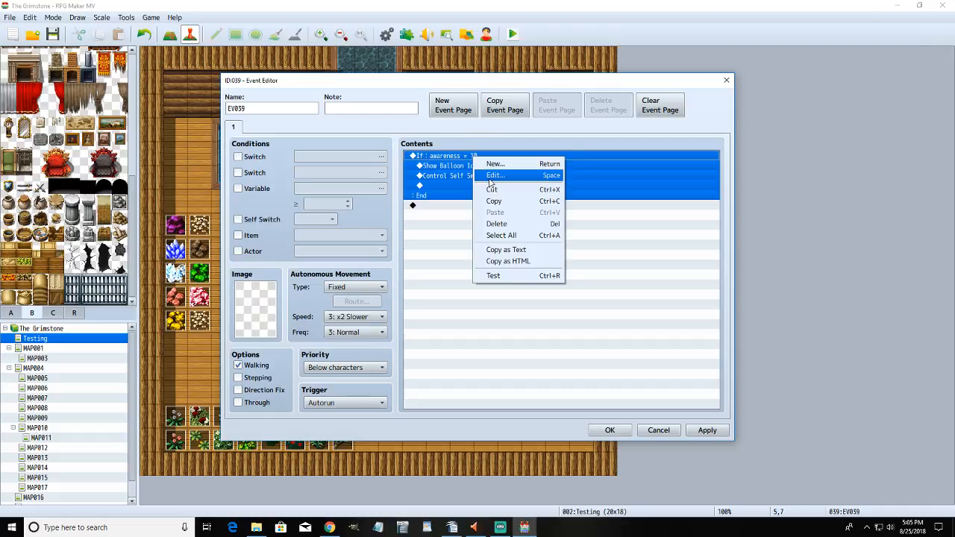
click(485, 172)
click(475, 347)
click(603, 362)
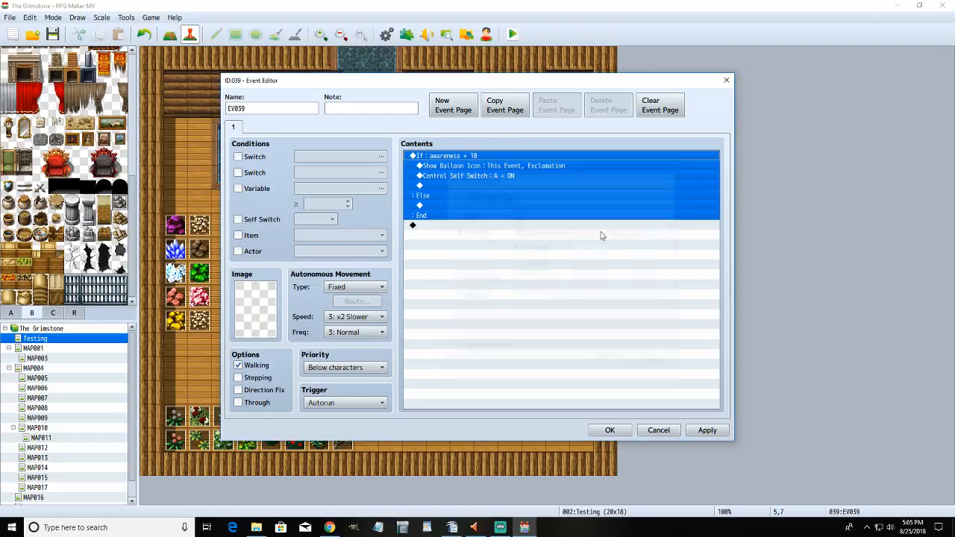
- Copy the command that turns self switch A ON into the Else branch
click(468, 177)
key(ctrl+c)
click(472, 205)
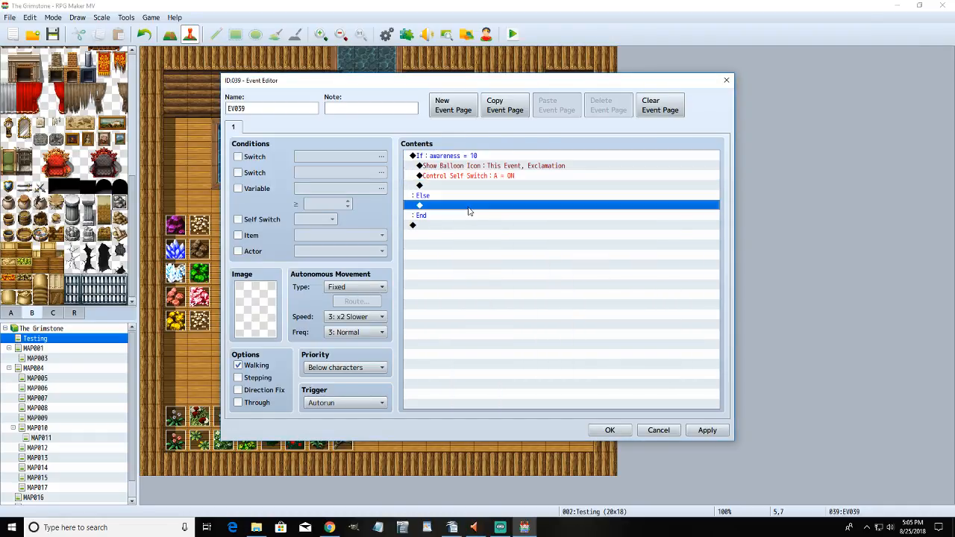
key(ctrl+v)
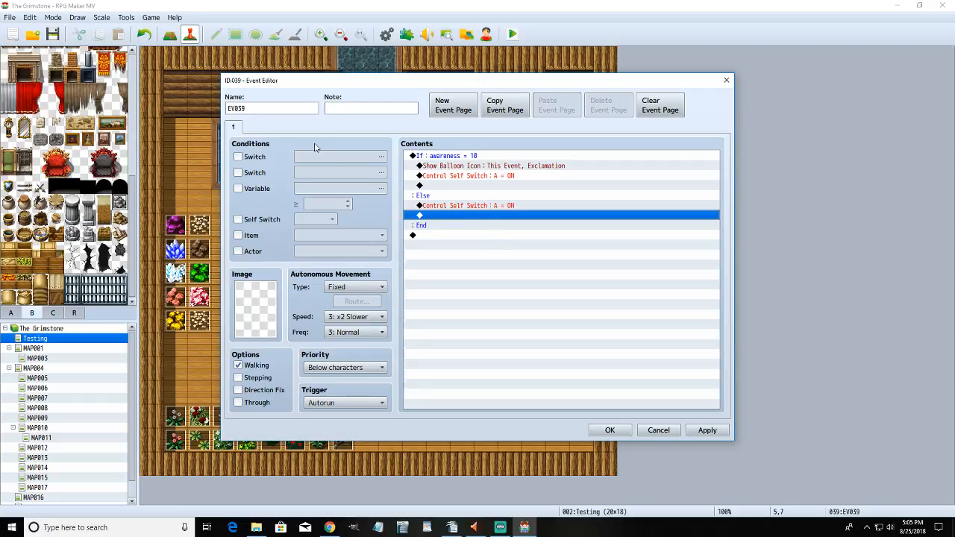
- Add a second page to the event, conditioned on self switch A
click(458, 110)
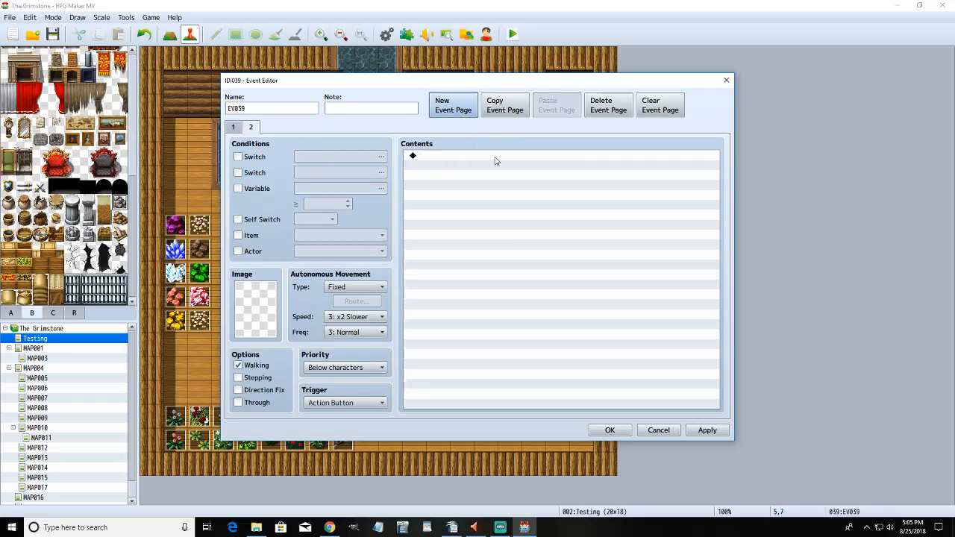
click(277, 220)
click(316, 219)
click(377, 222)
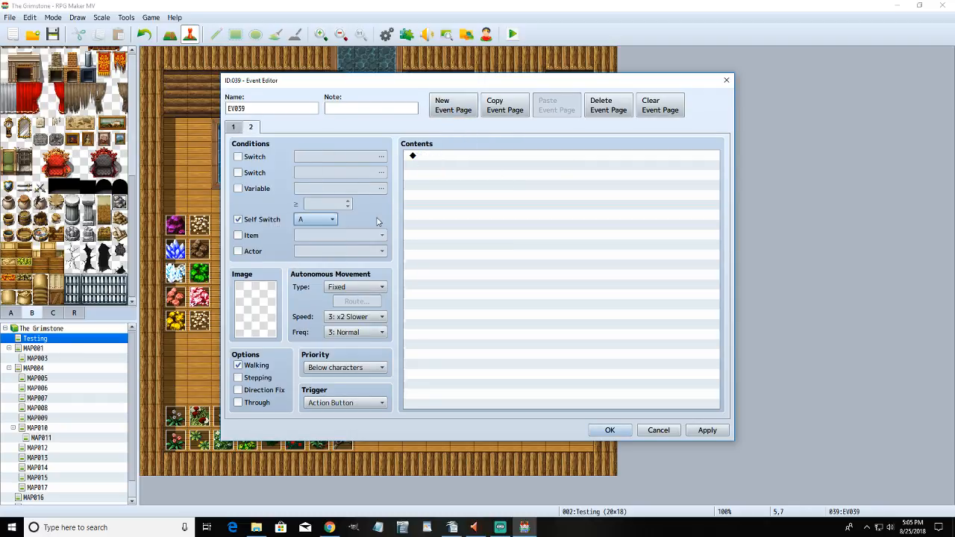
double_click(468, 160)
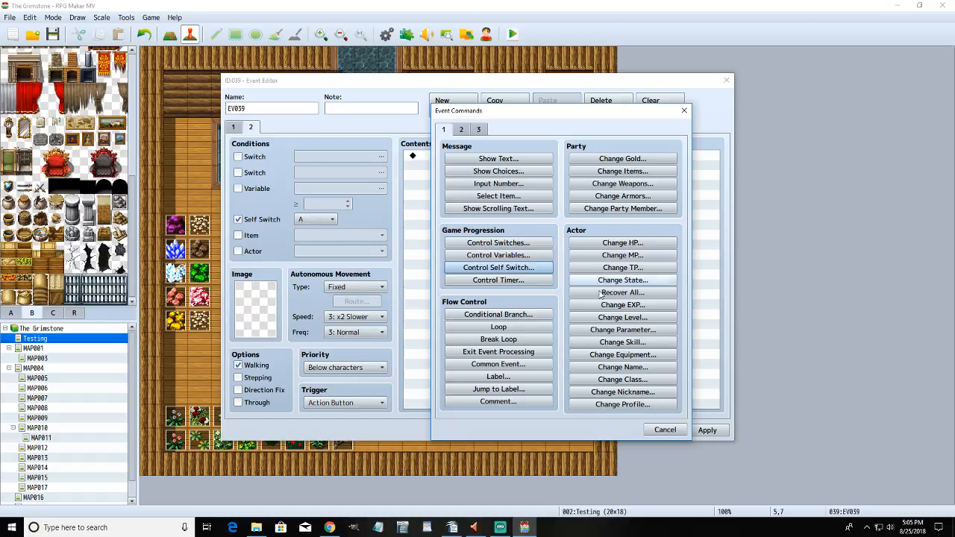
click(673, 429)
click(316, 218)
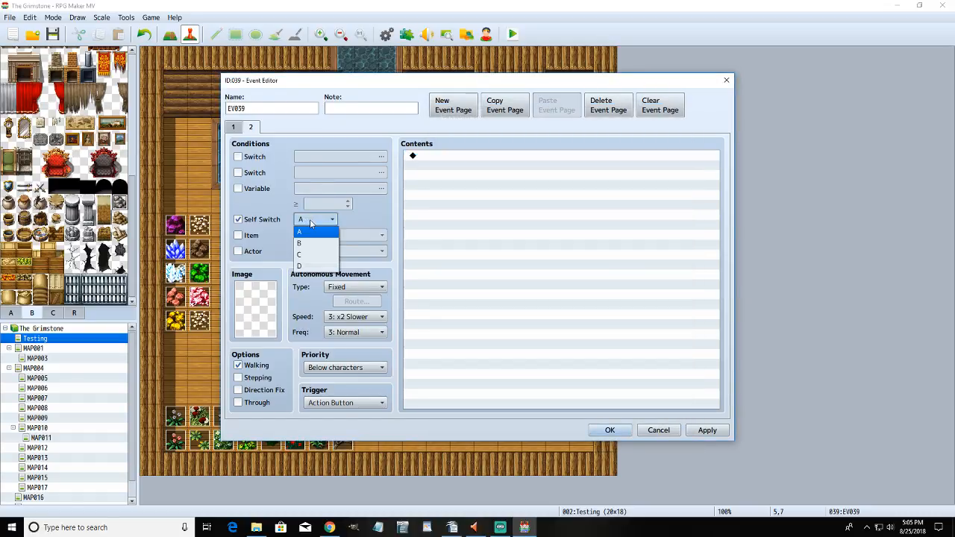
click(368, 223)
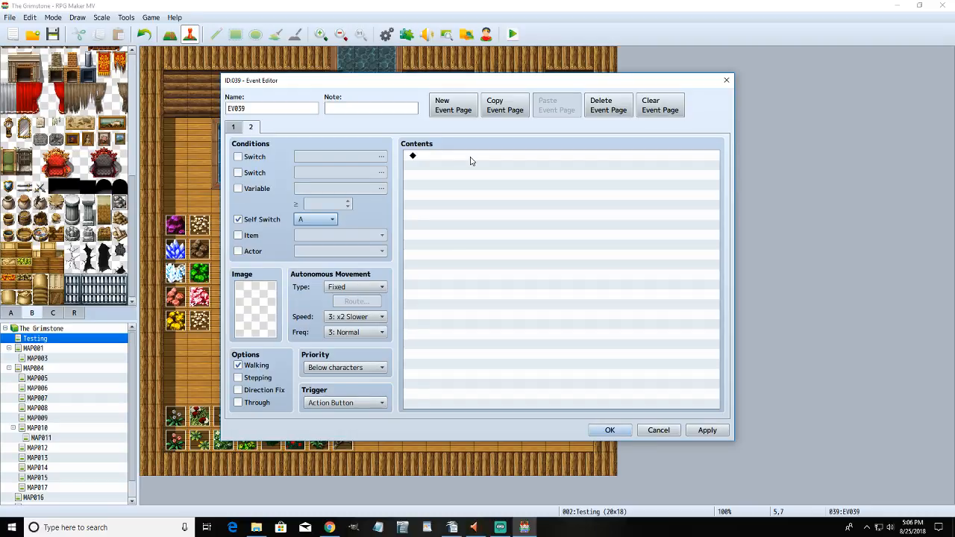
- Add a Change Gold command to the second page that increases gold by variable 0001 random 1-5
double_click(462, 158)
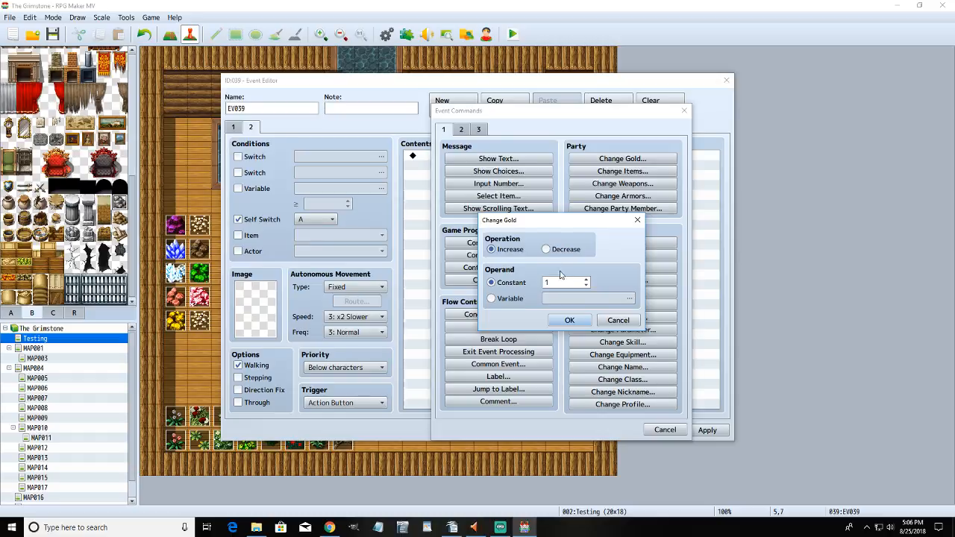
double_click(561, 283)
click(515, 299)
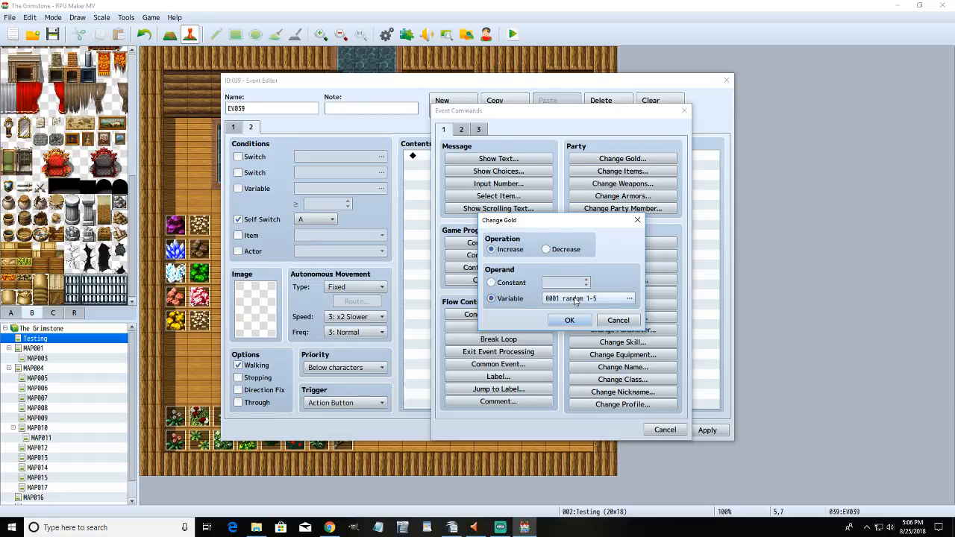
click(579, 300)
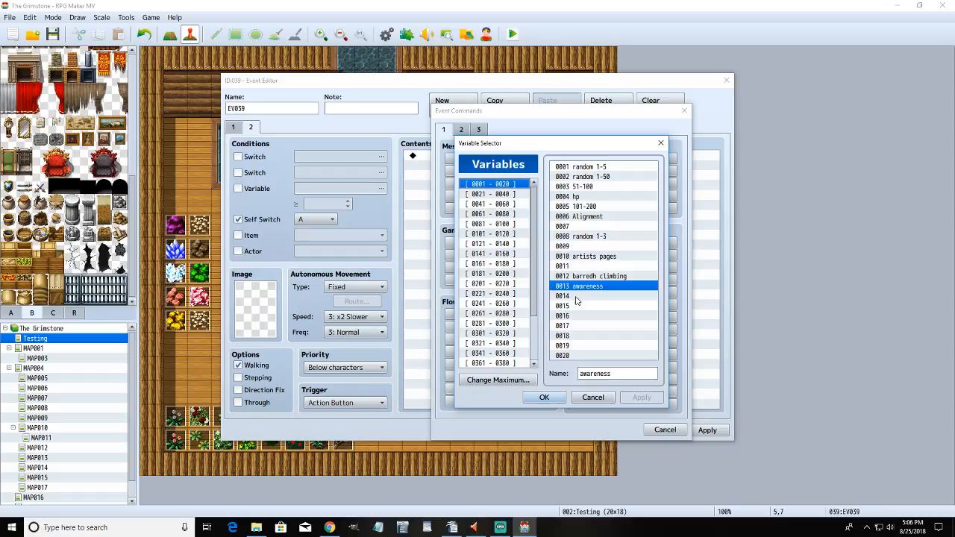
click(599, 167)
click(544, 397)
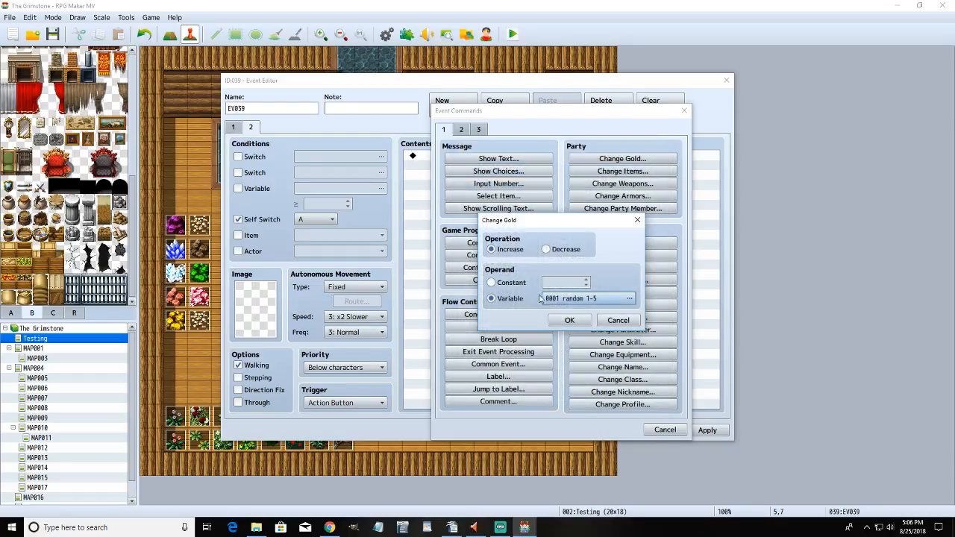
click(575, 321)
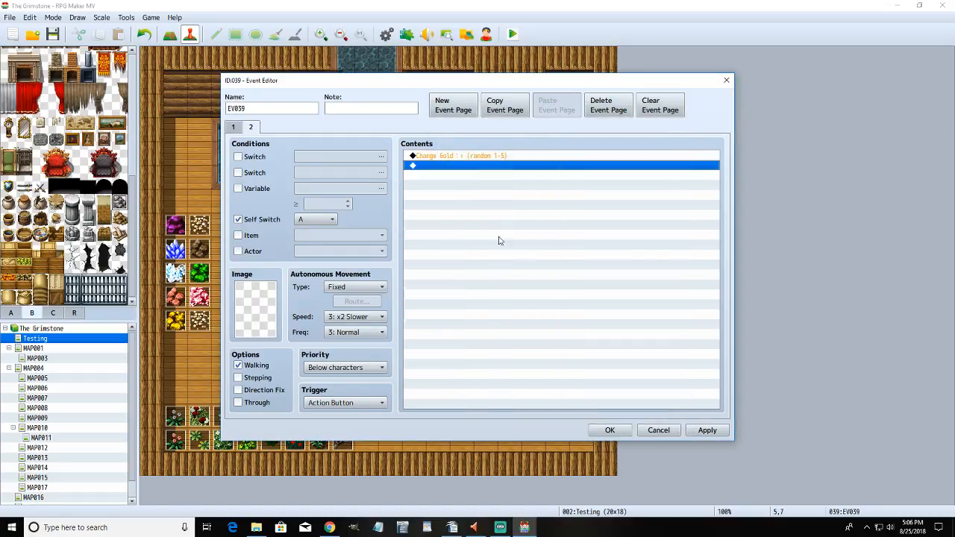
- Insert a Control Variables command above the gold change, setting 0001 random 1-5 to a random value from 1 to 5
double_click(453, 166)
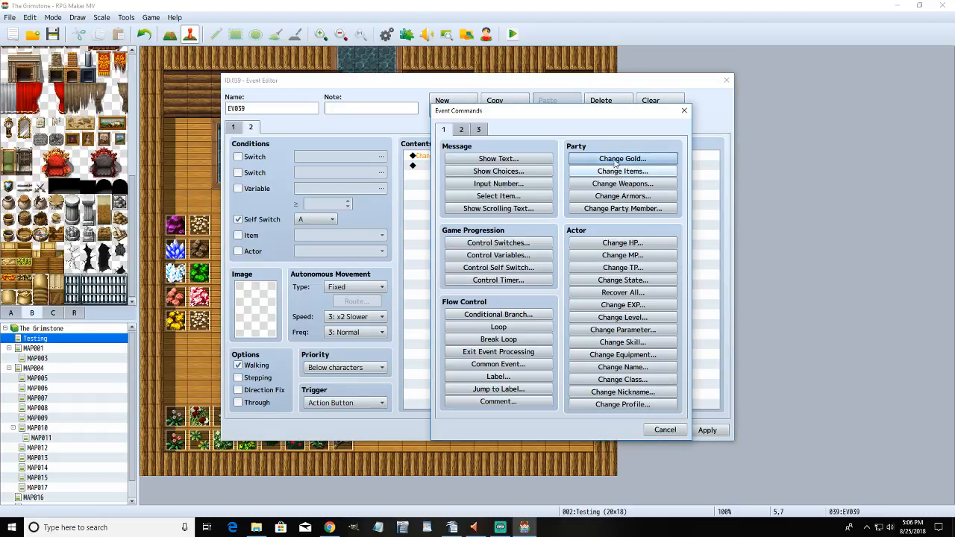
click(664, 430)
double_click(461, 165)
click(498, 256)
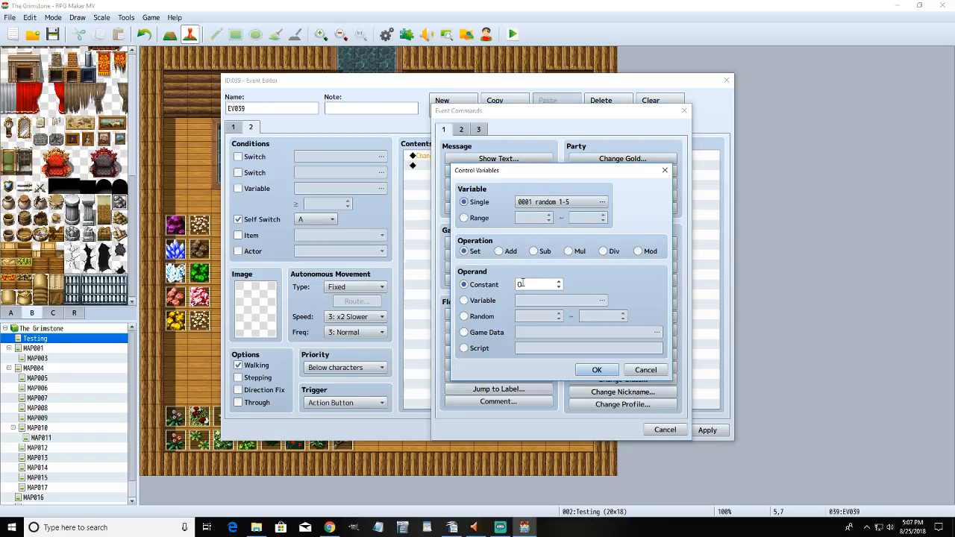
click(464, 317)
click(533, 317)
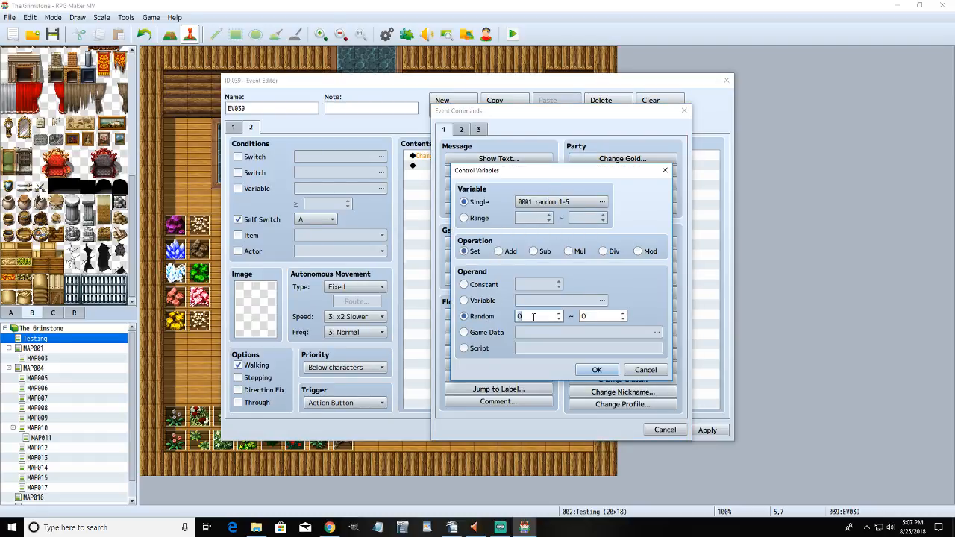
click(602, 316)
text(5)
click(596, 370)
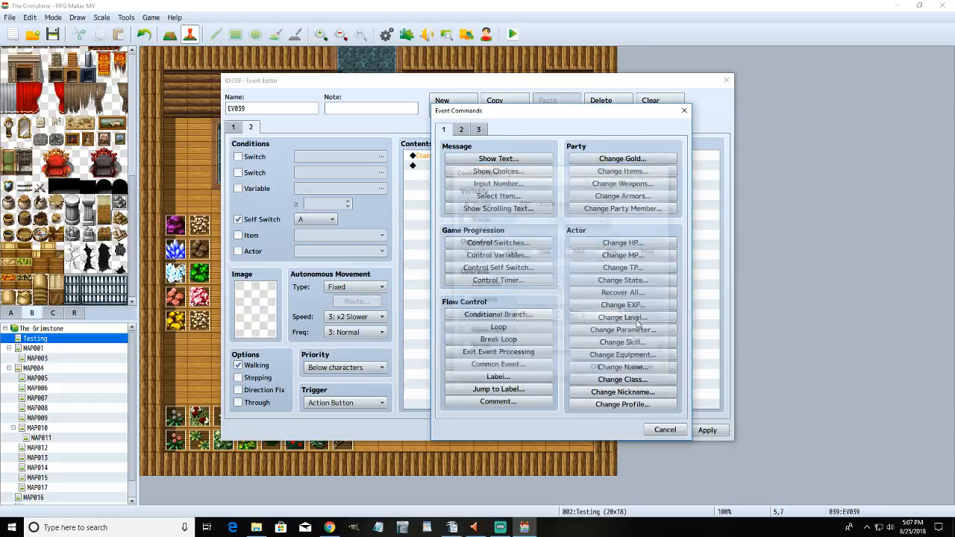
- Add a Show Text command below the gold change reading "You found \V[]"
double_click(450, 177)
click(498, 158)
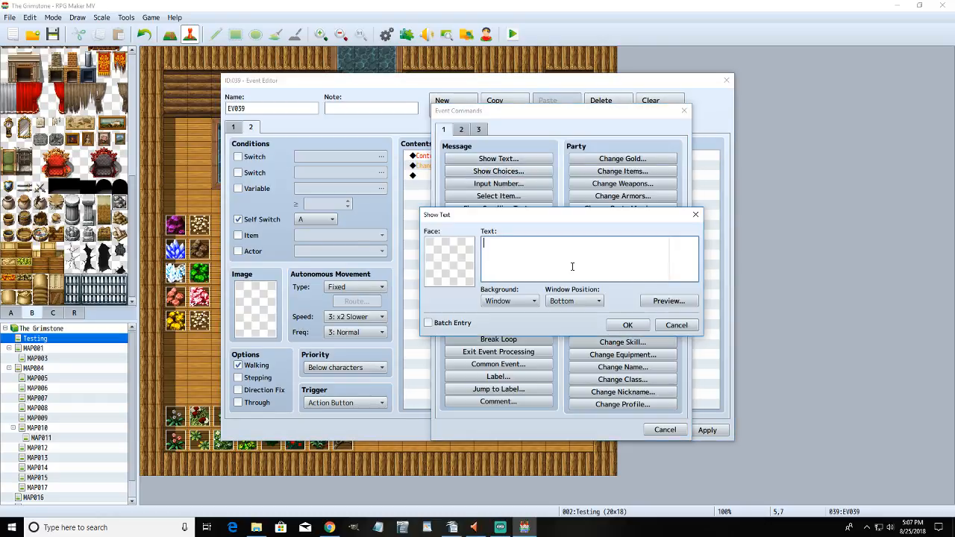
text(You found)
text(\v[)
text(V)
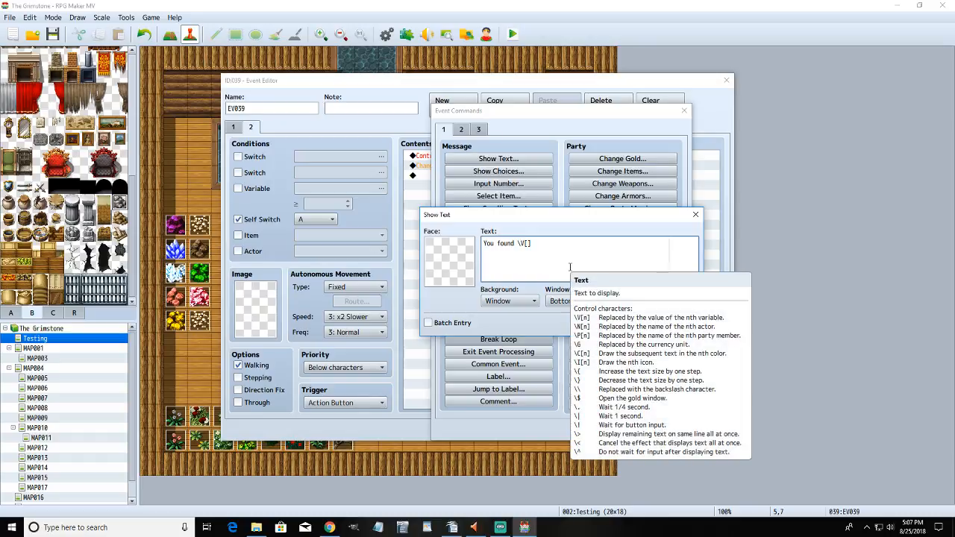
click(627, 326)
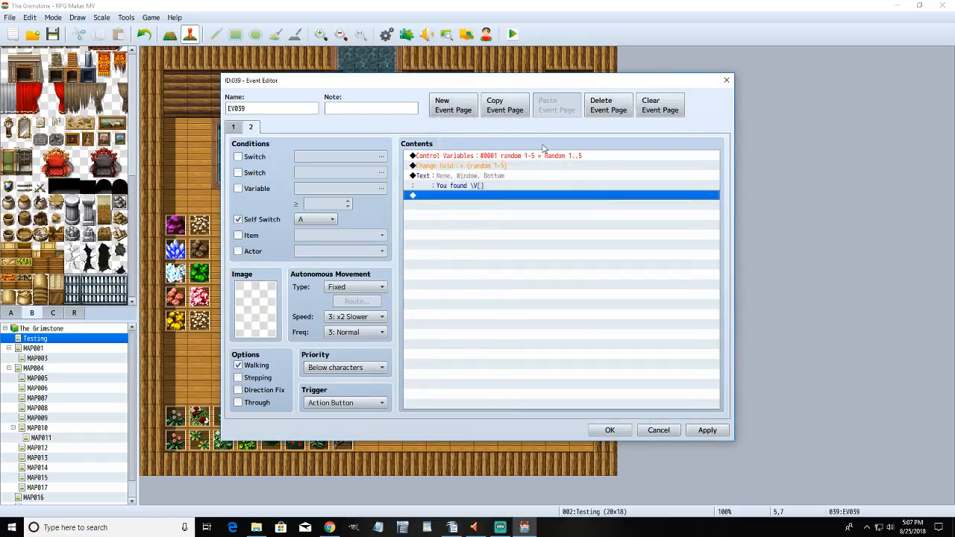
- Edit the message to read "You found \V[1] \G" and apply the changes
right_click(498, 177)
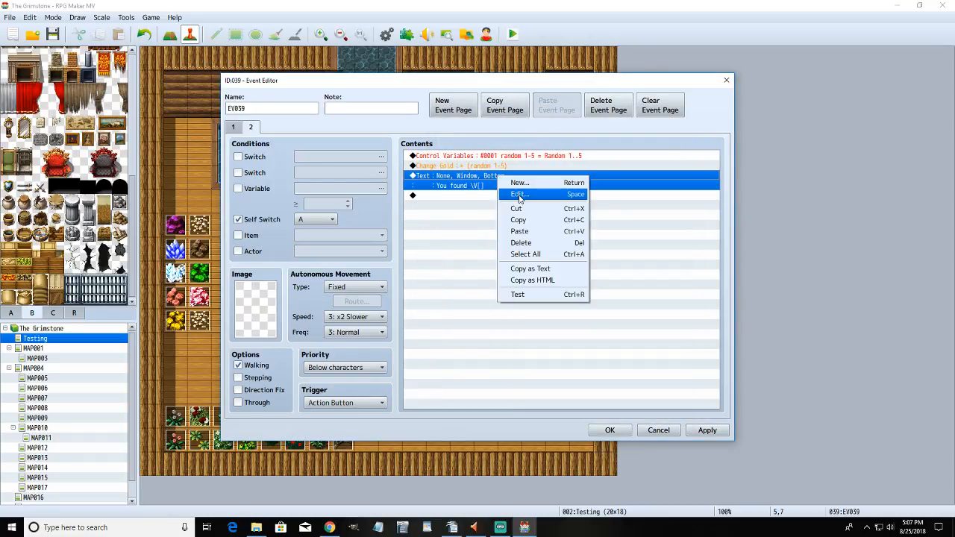
click(519, 195)
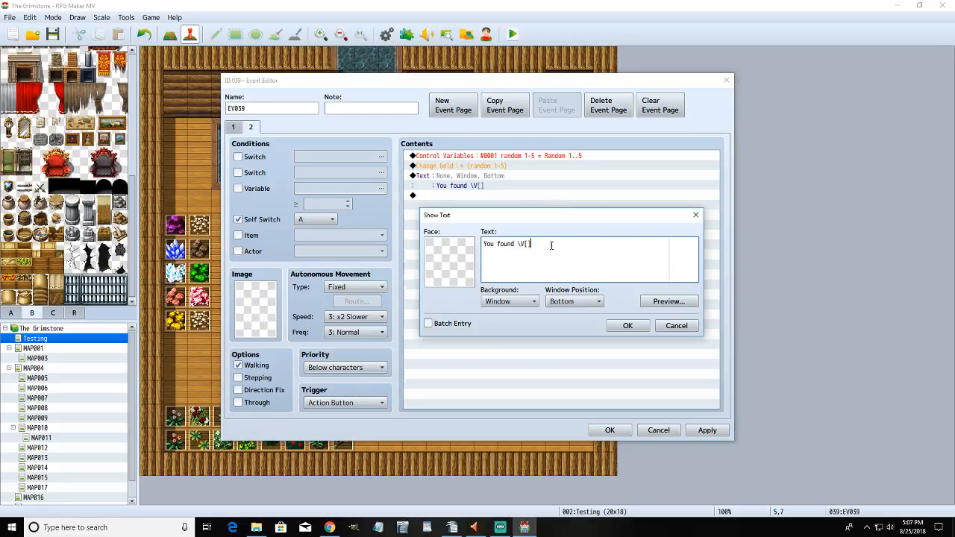
text(1] \G)
click(625, 326)
click(706, 430)
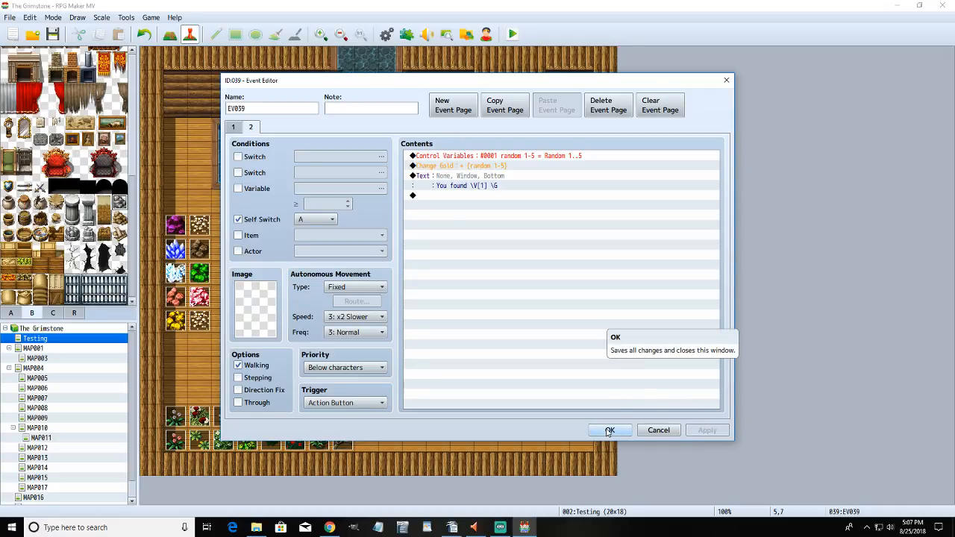
- Add a Control Self Switch command below the message that turns self switch D ON
double_click(465, 196)
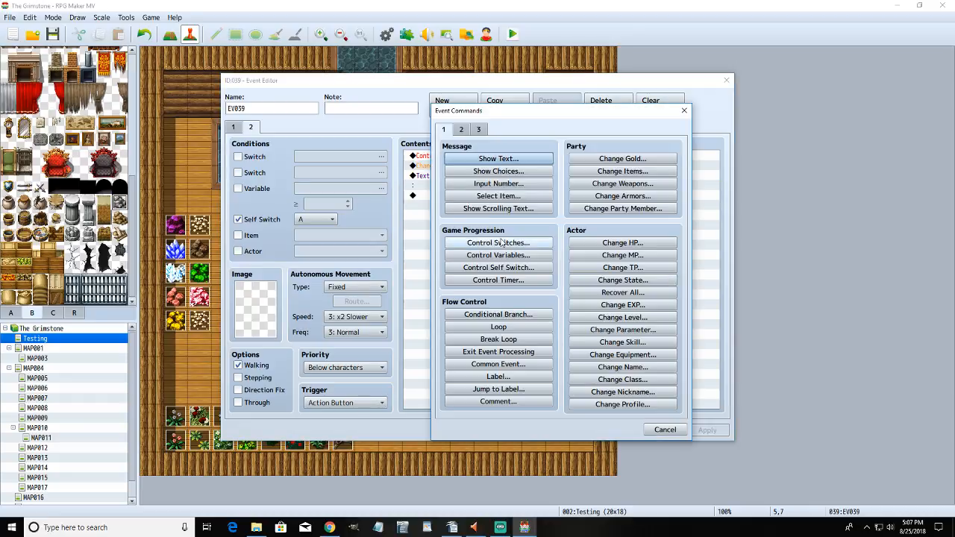
click(498, 267)
click(531, 259)
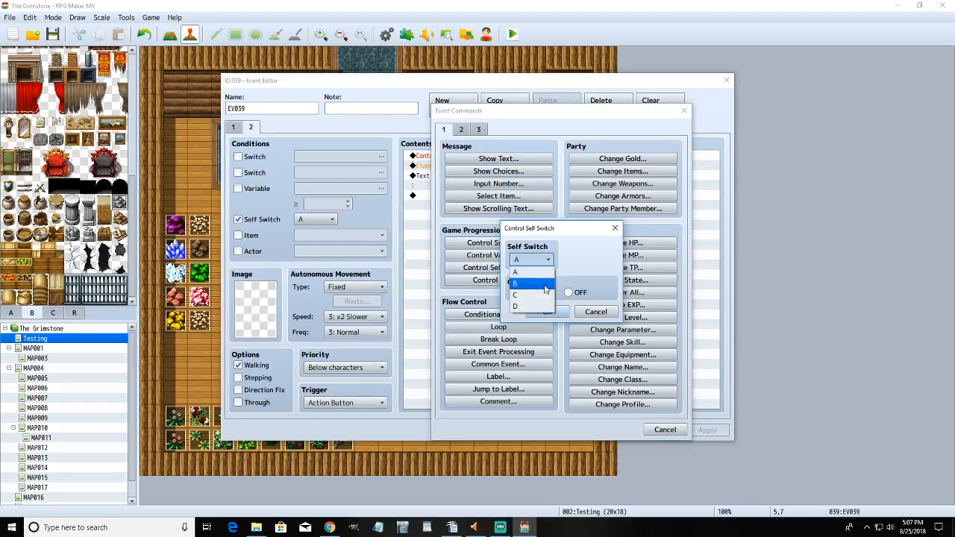
click(531, 284)
click(547, 312)
- Add a third event page conditioned on self switch D, with priority Same as characters, and apply the changes
click(451, 107)
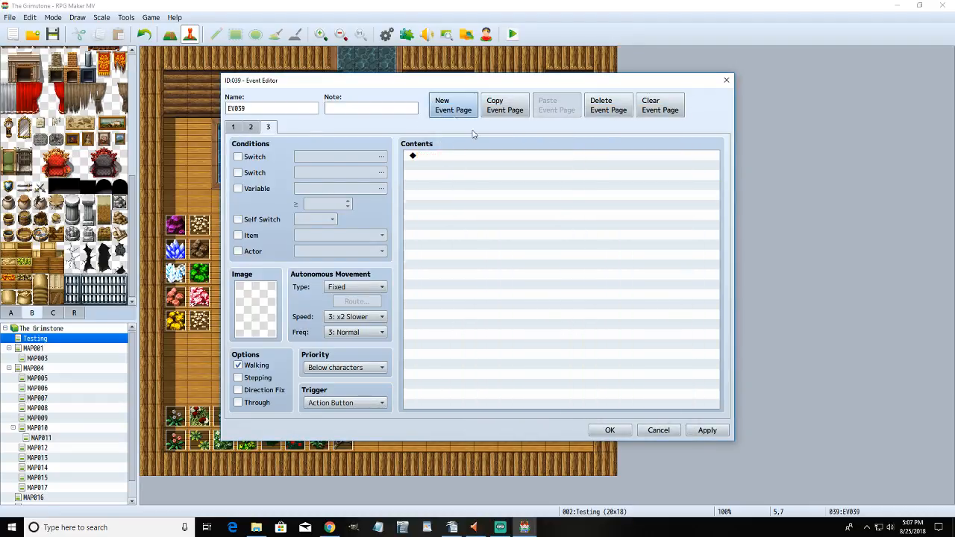
click(268, 219)
click(315, 220)
click(316, 272)
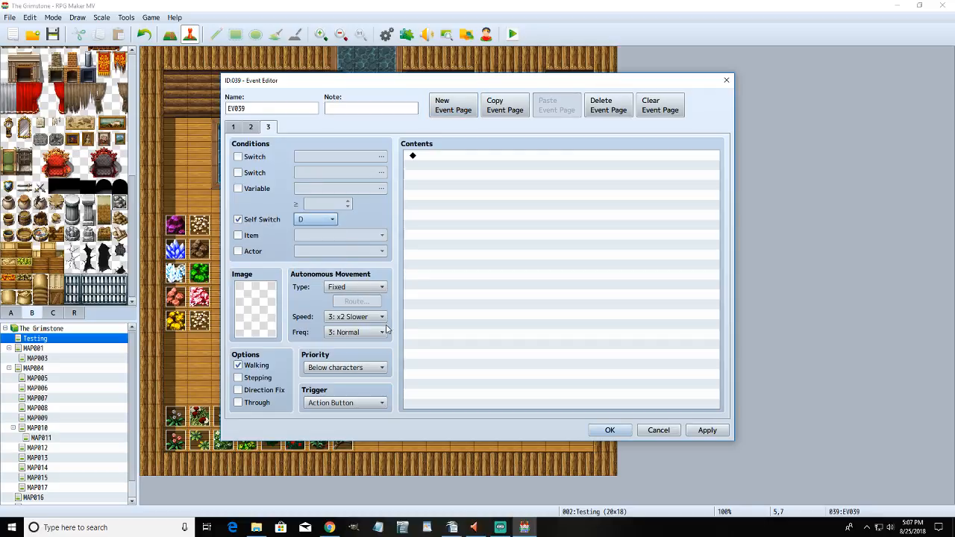
click(706, 430)
click(345, 367)
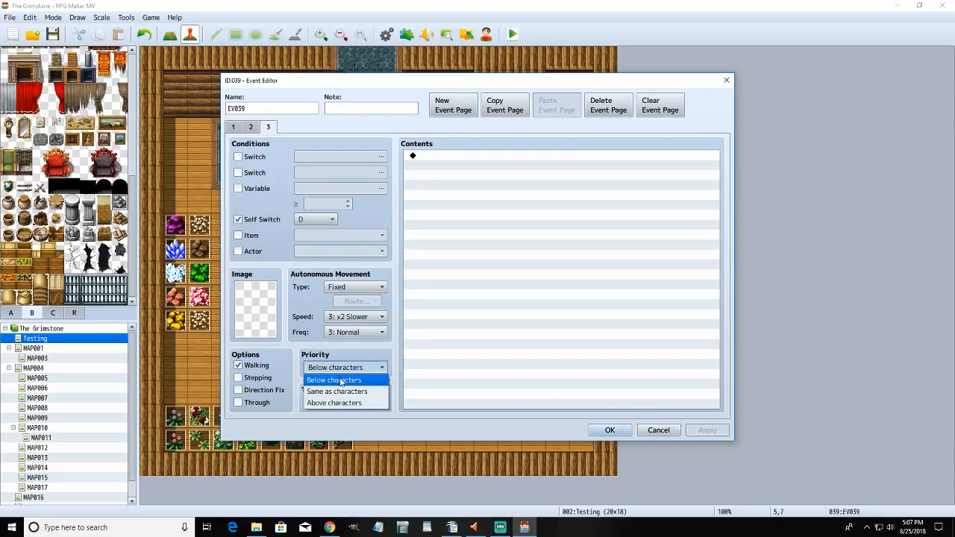
click(336, 391)
click(707, 429)
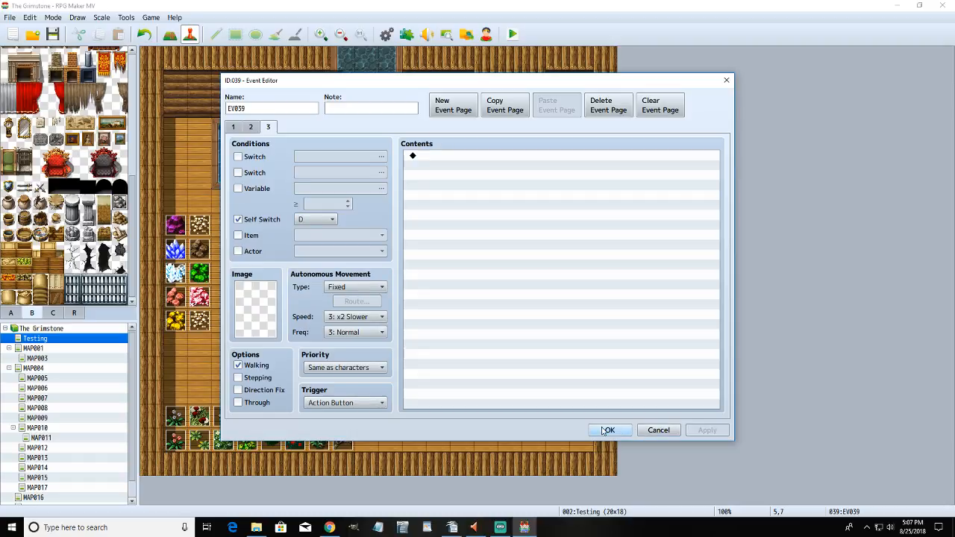
- Review the commands on the event's second and first pages, and save the event
click(251, 128)
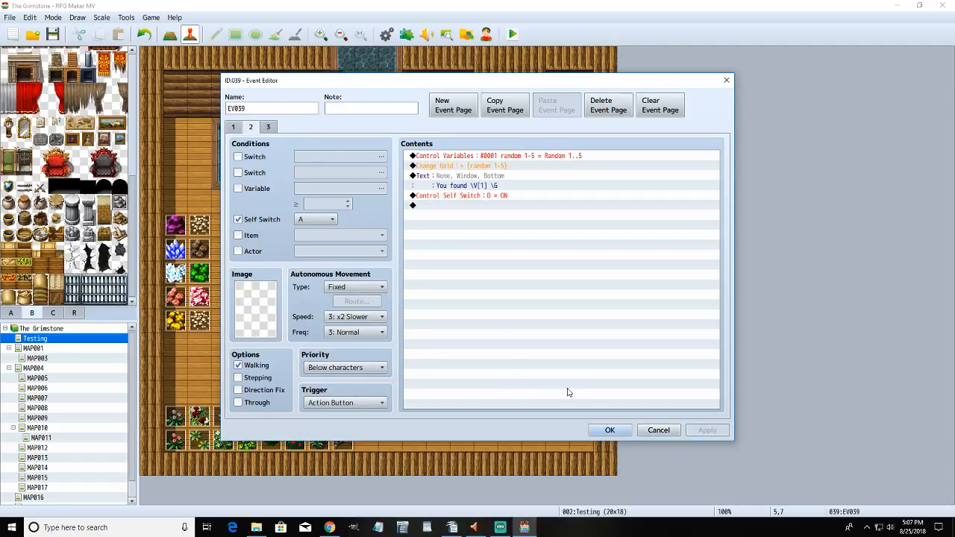
click(236, 129)
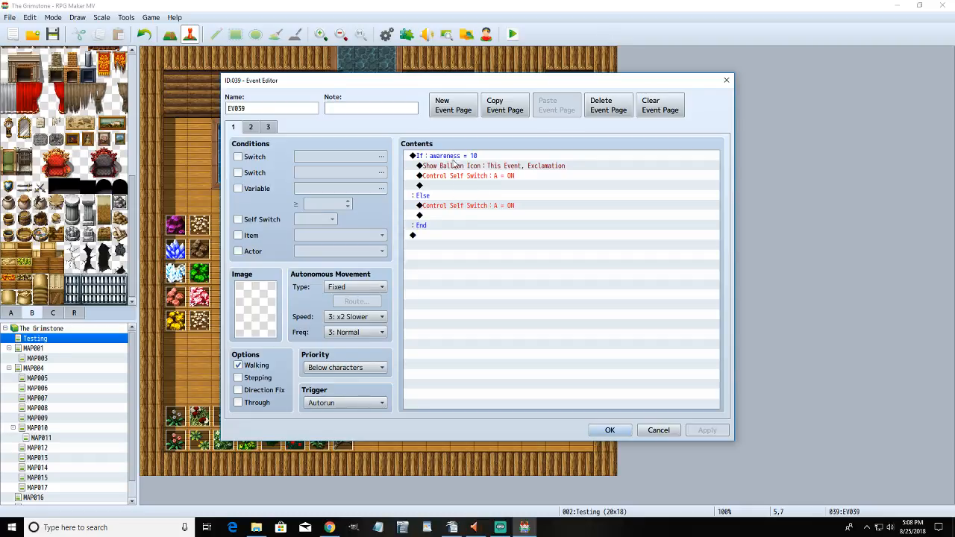
click(607, 429)
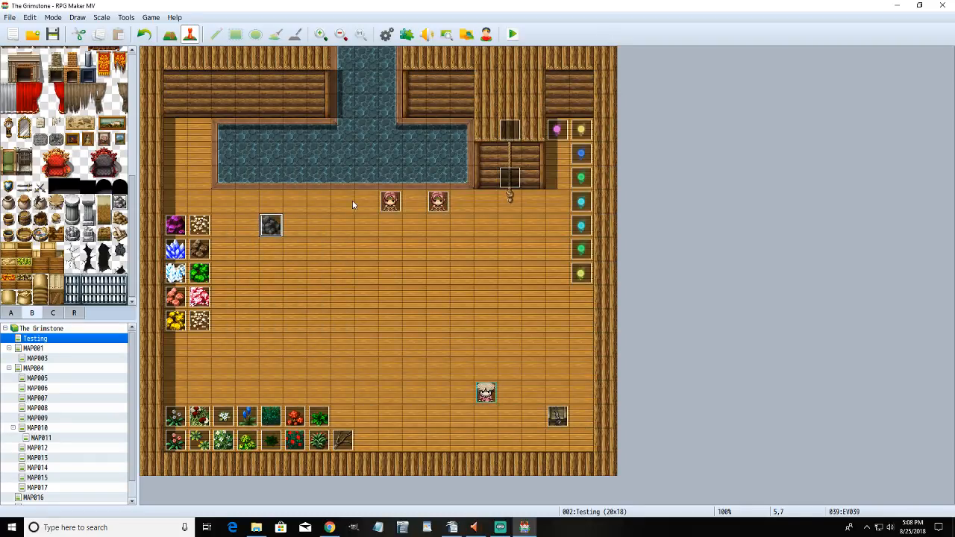
- Create a new event at map tile 8,6 using the fourth top-row character of Actor1 as its image
double_click(352, 202)
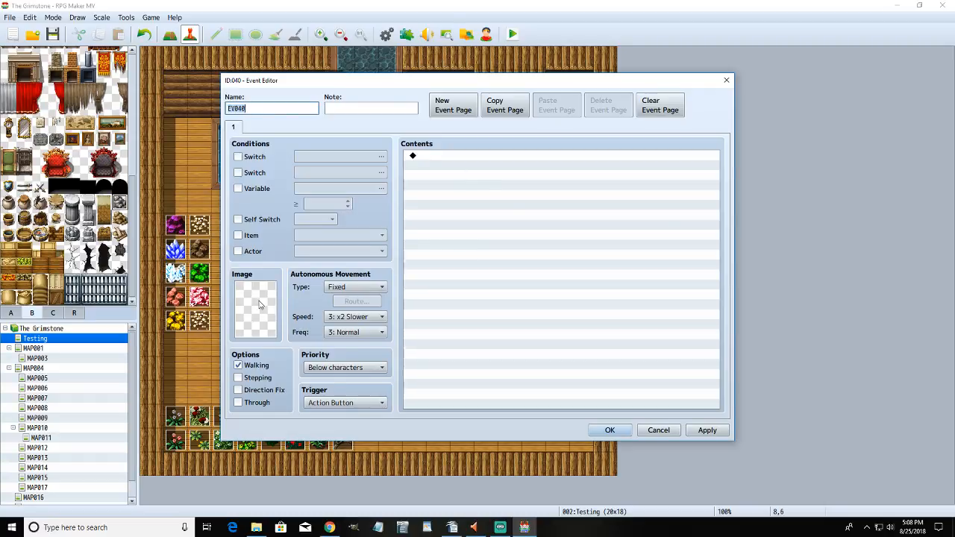
double_click(260, 304)
click(329, 172)
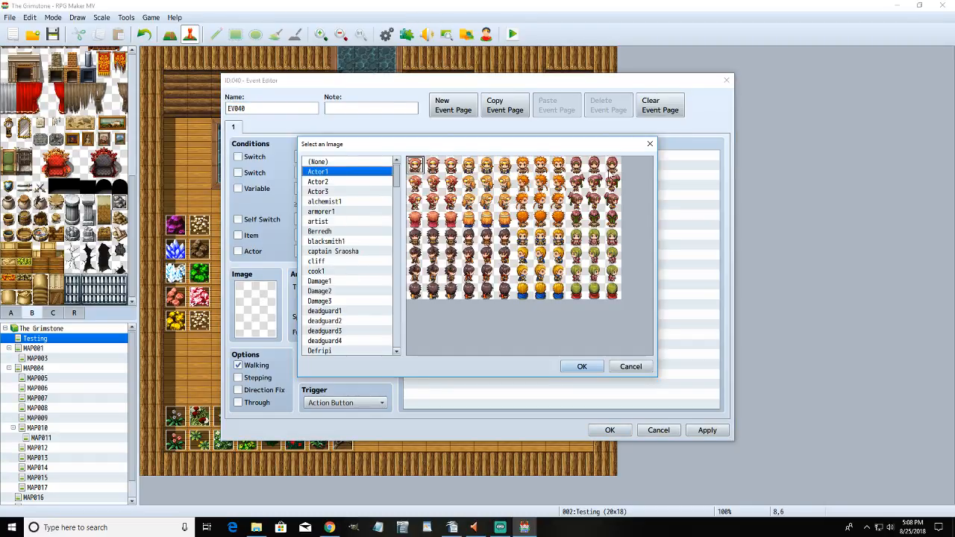
click(593, 165)
click(581, 367)
- Add a Control Variables command to the new event that adds a constant 10 to variable 0013 awareness
click(460, 156)
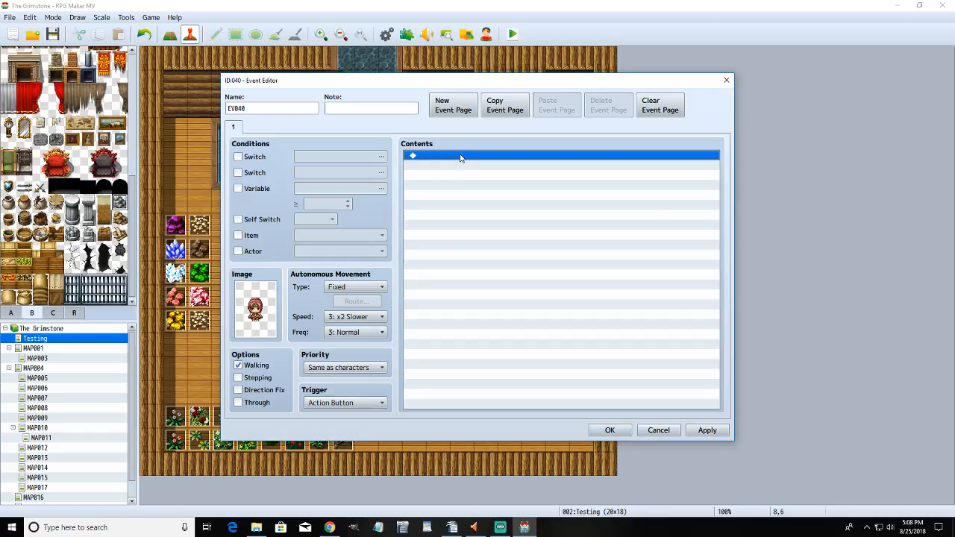
double_click(460, 157)
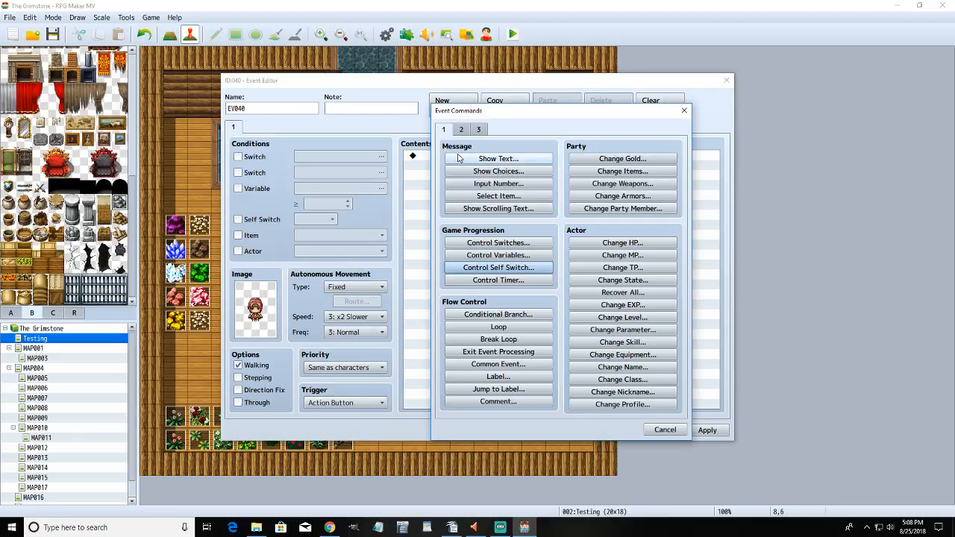
click(506, 255)
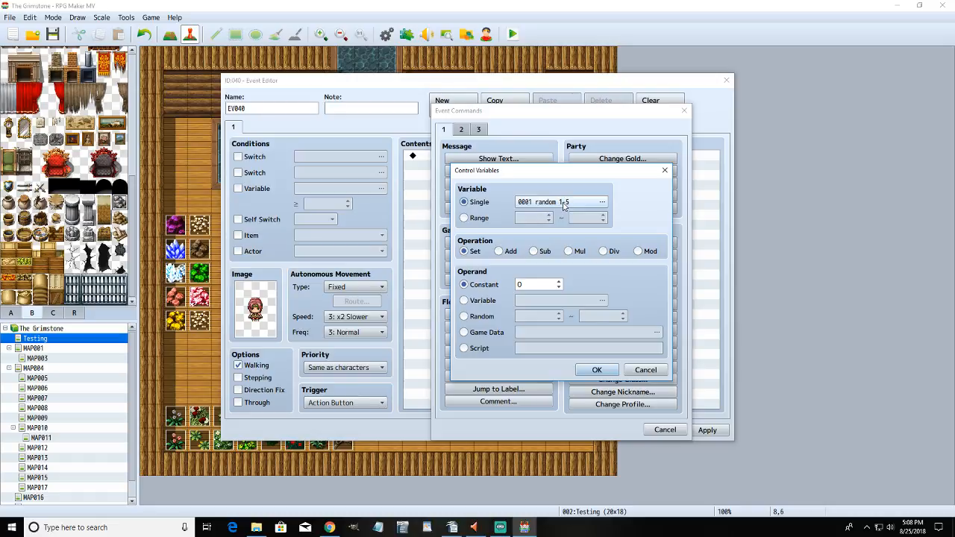
click(563, 203)
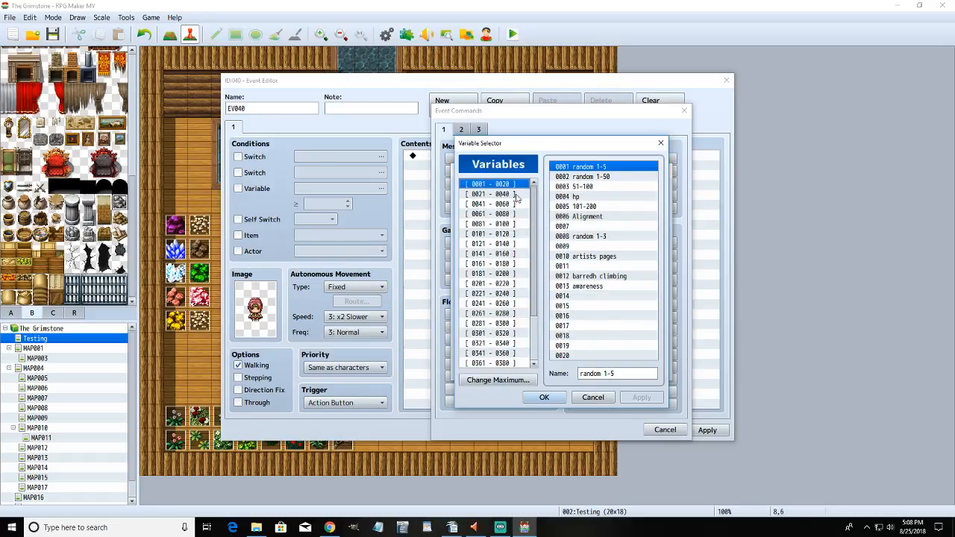
click(583, 286)
click(544, 397)
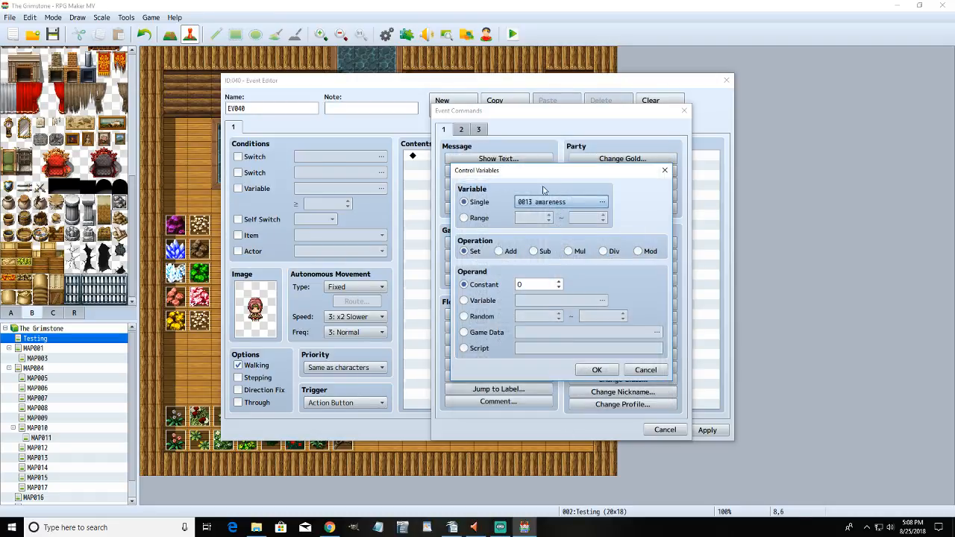
click(498, 250)
double_click(535, 283)
text(10)
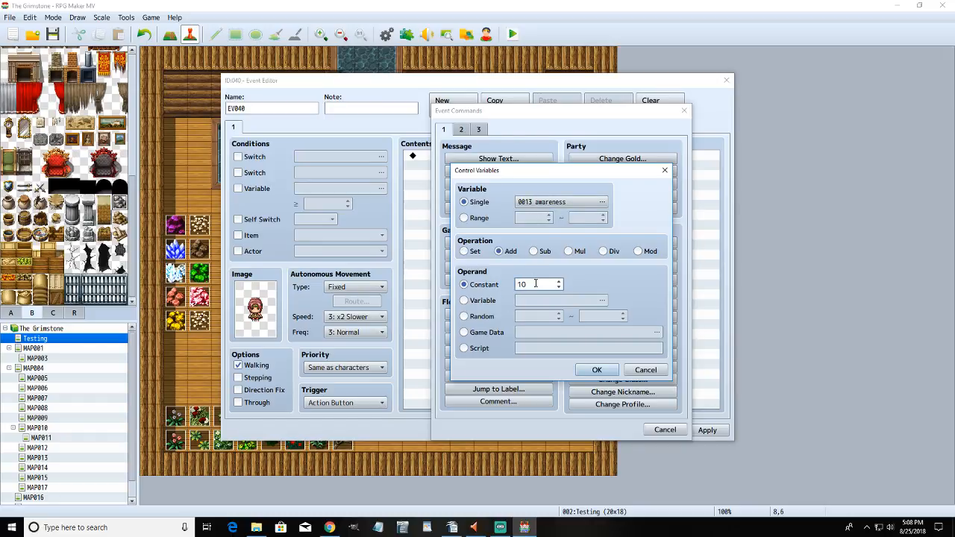
click(597, 370)
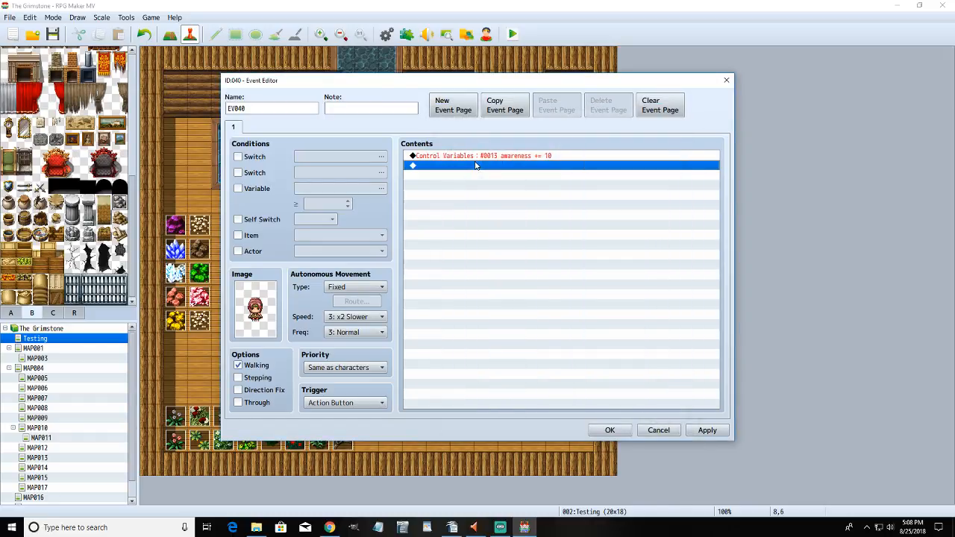
- Add a Show Text command with the red-haired Actor1 face reading "Would you like to learn awareness?" above the variable command
double_click(471, 165)
click(499, 160)
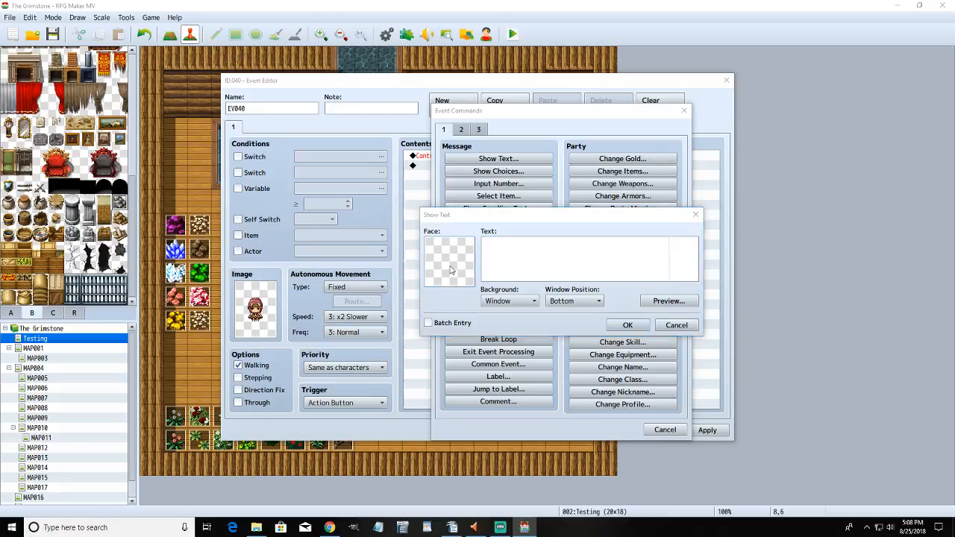
double_click(453, 257)
click(429, 187)
click(657, 195)
click(666, 380)
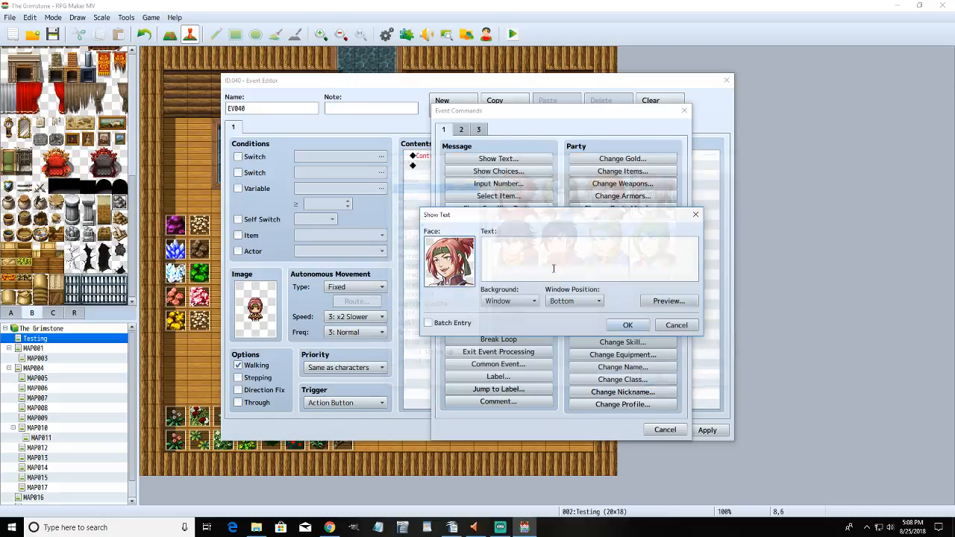
text(Would you l)
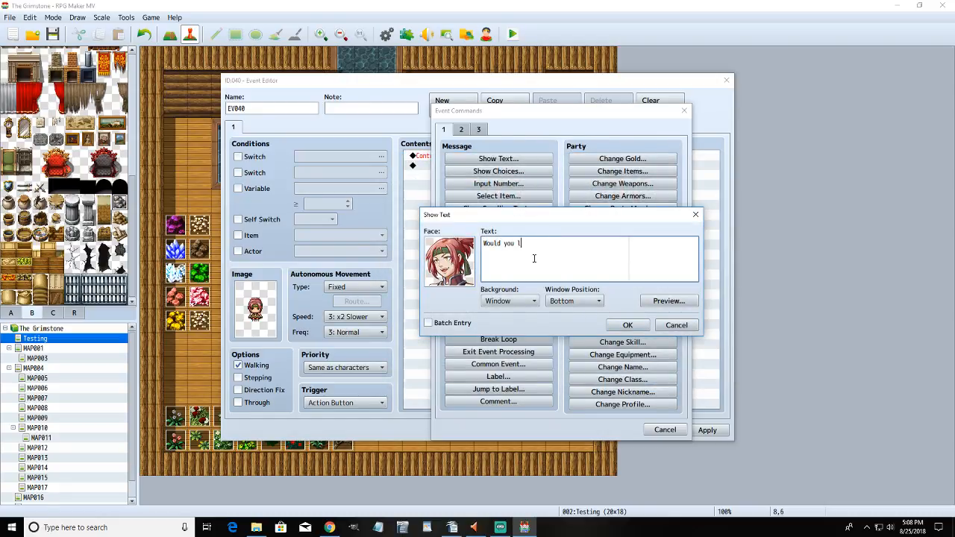
text(ike to learn awareness?)
click(627, 325)
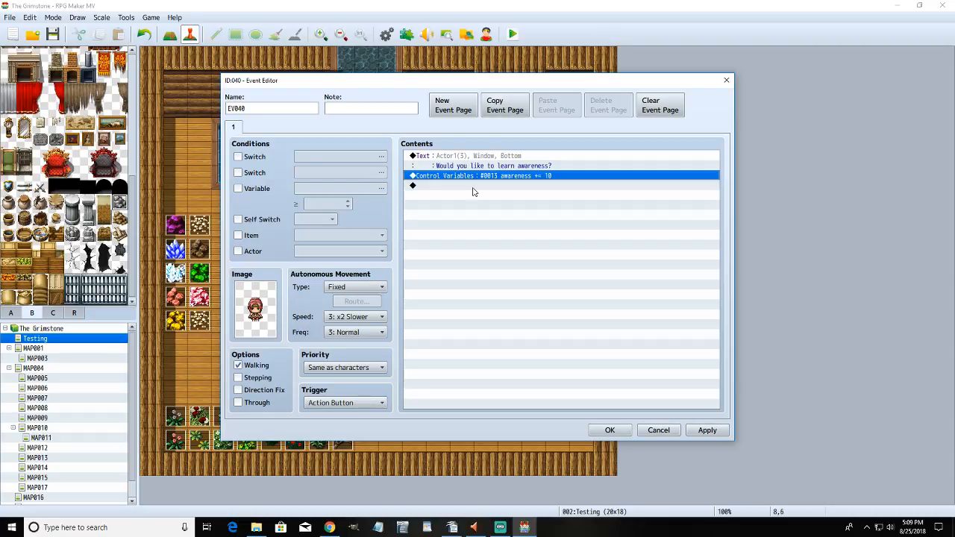
- Add Yes/No choices after the message, move the awareness variable command into the Yes branch, and save the event
click(473, 186)
double_click(473, 186)
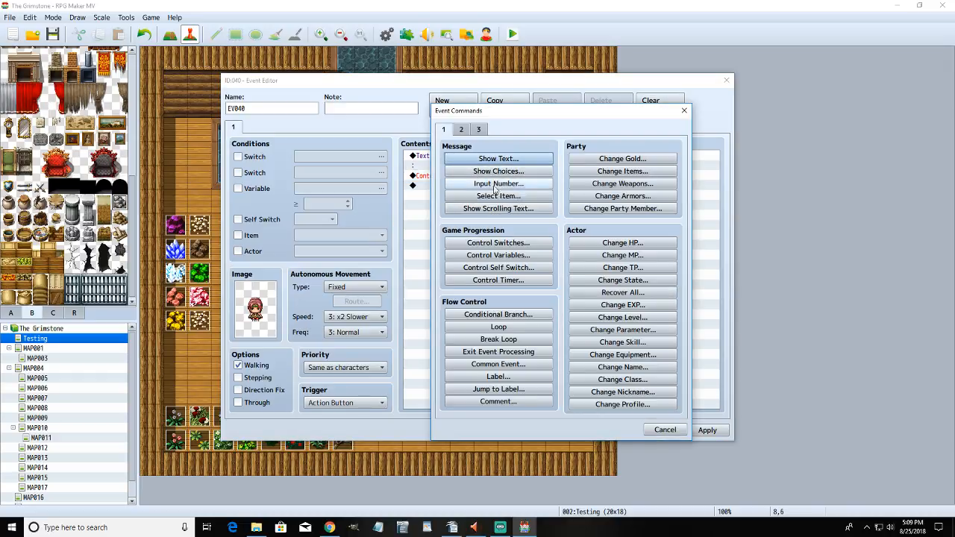
click(497, 172)
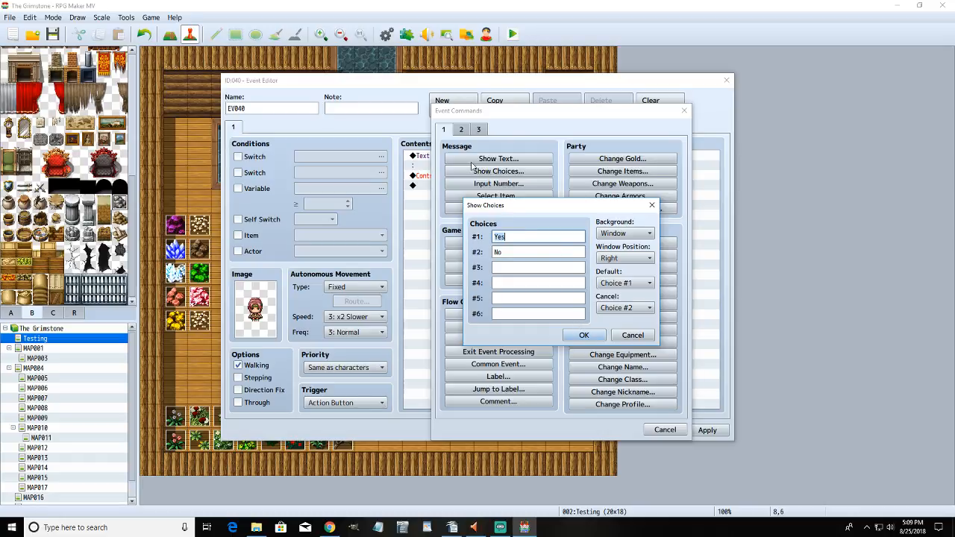
click(585, 335)
click(495, 235)
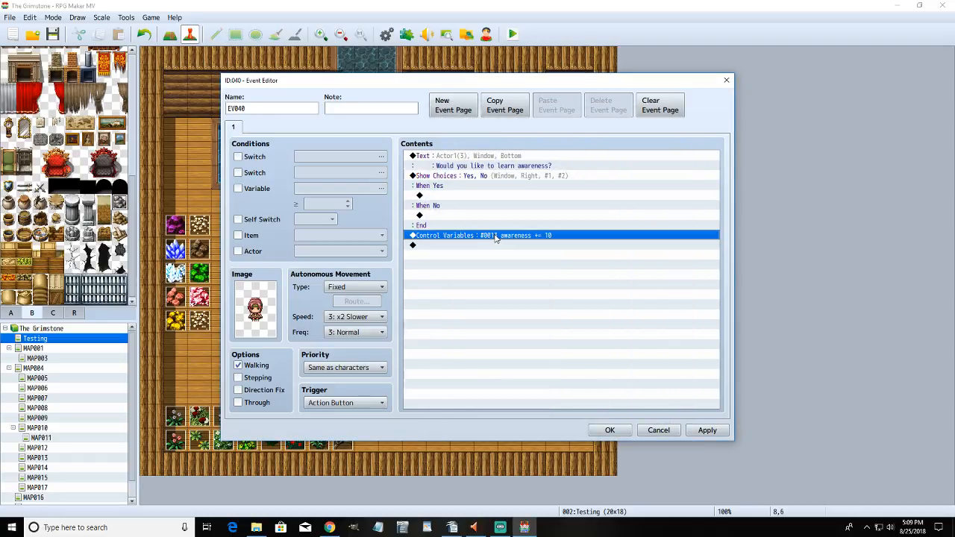
click(488, 197)
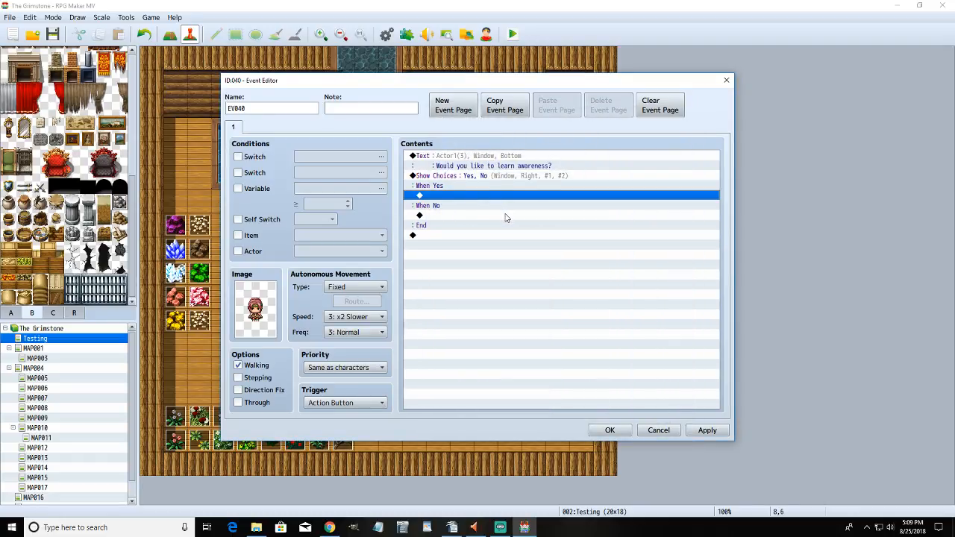
key(ctrl+v)
click(608, 429)
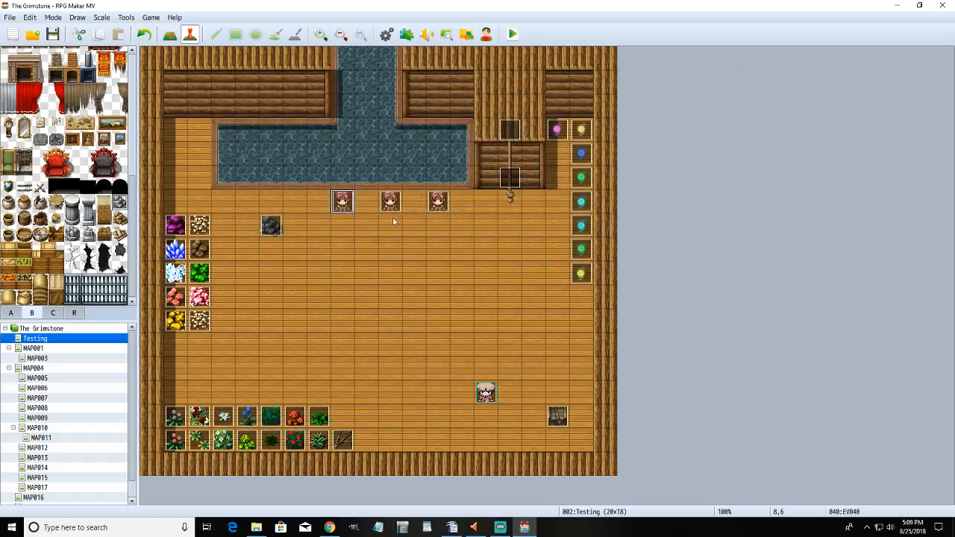
- In the event at map tile 10,6, duplicate the climbing-skill message and its choices block below the original
double_click(394, 211)
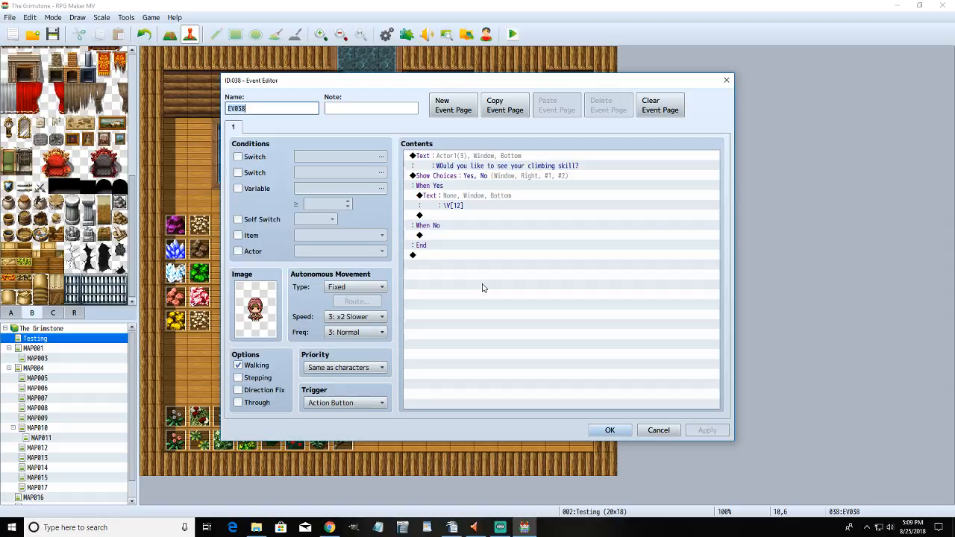
click(463, 157)
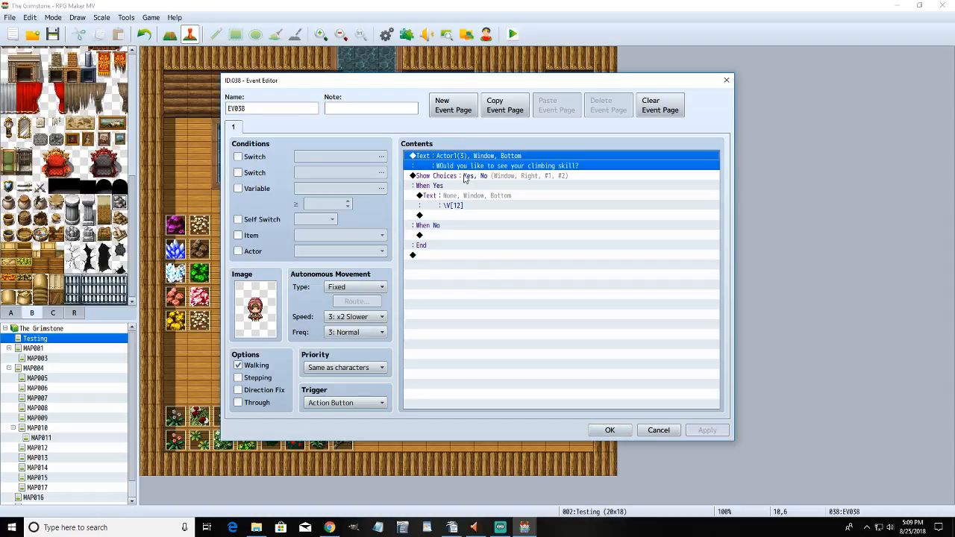
shift+click(465, 176)
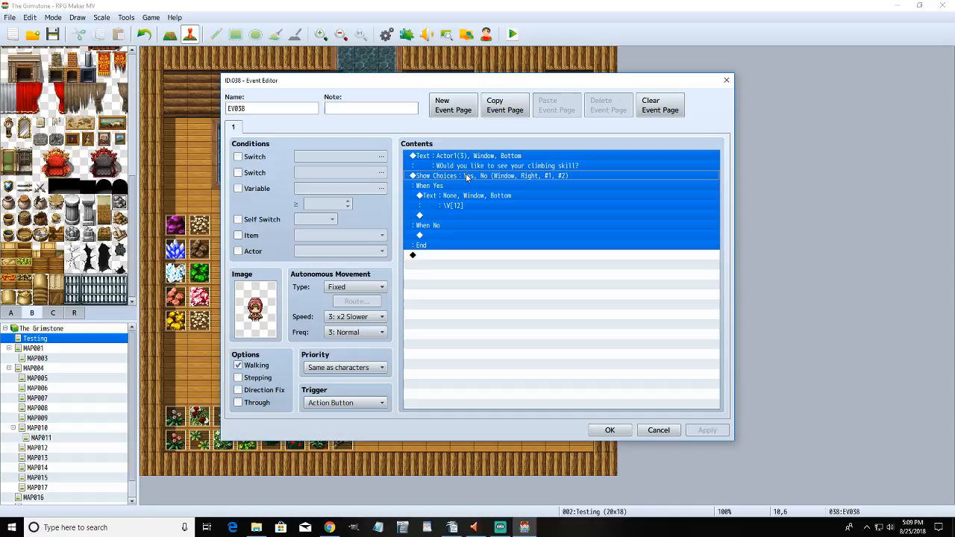
click(473, 257)
key(ctrl+v)
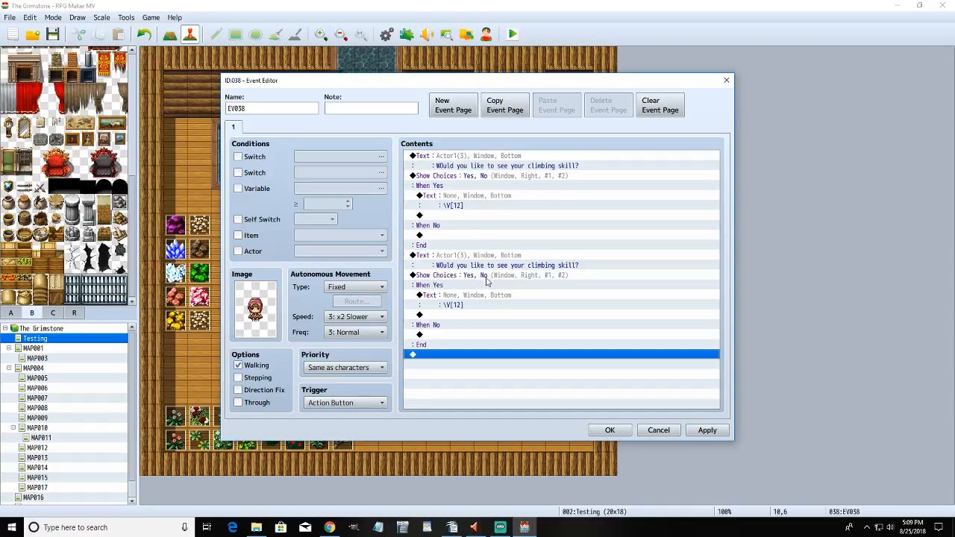
- Change "climbing" to "awareness" in the duplicated question and save the event
right_click(493, 257)
click(502, 277)
double_click(586, 245)
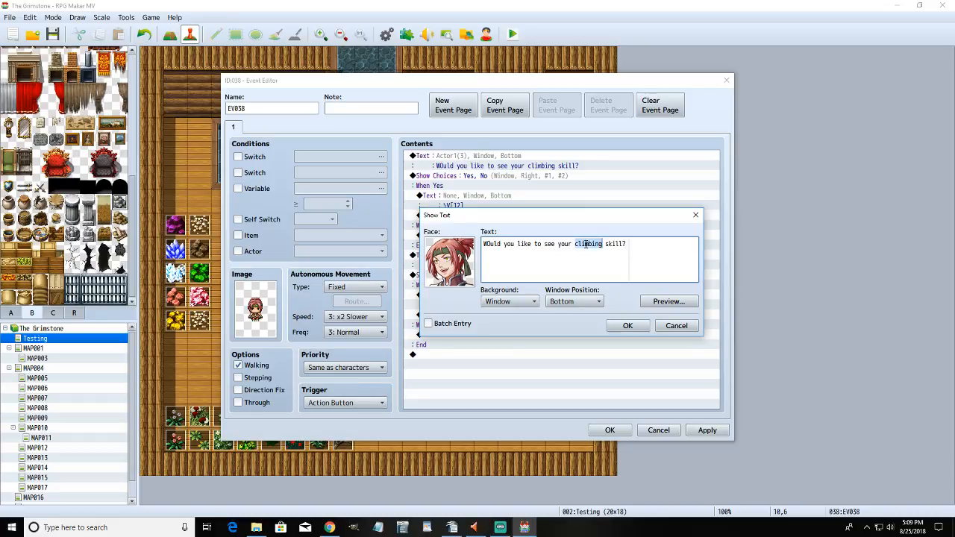
text(awareness)
click(627, 325)
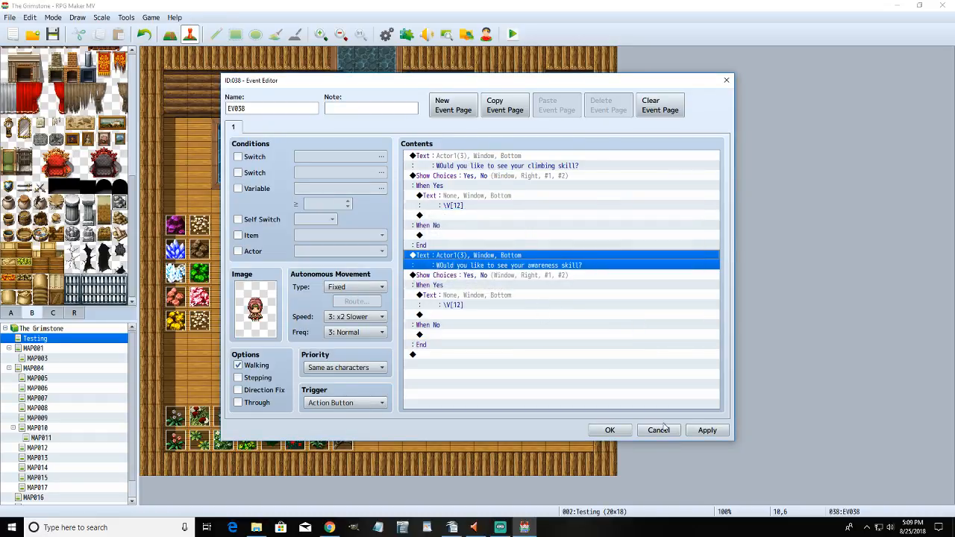
click(705, 431)
click(609, 430)
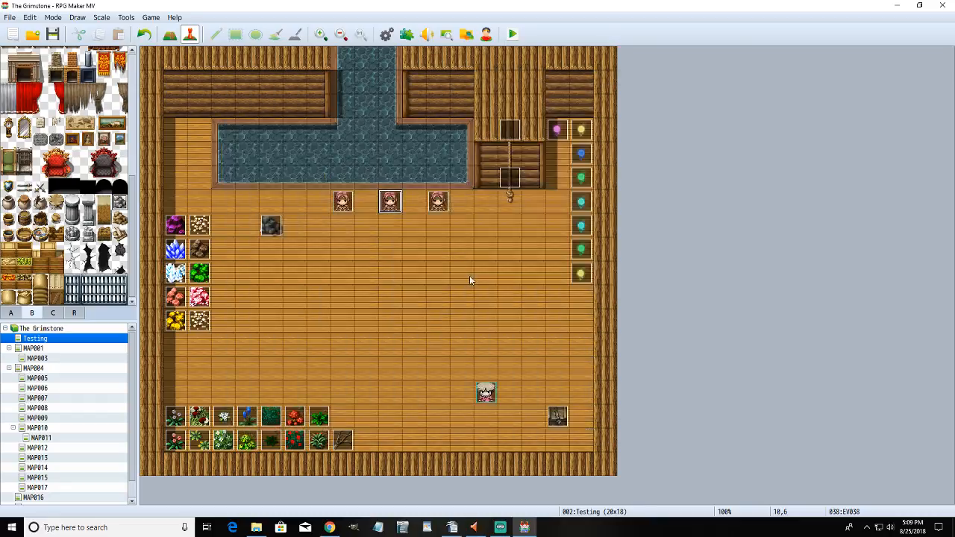
- Check the awareness-teaching event, then set the awareness question's Yes message to \V[13] in the event at 10,6 and save it
double_click(346, 208)
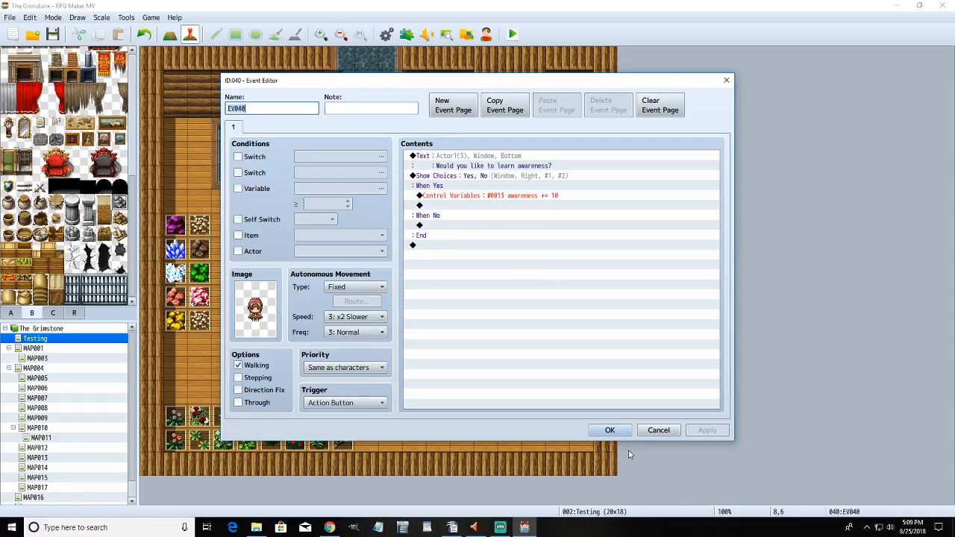
click(609, 430)
double_click(390, 201)
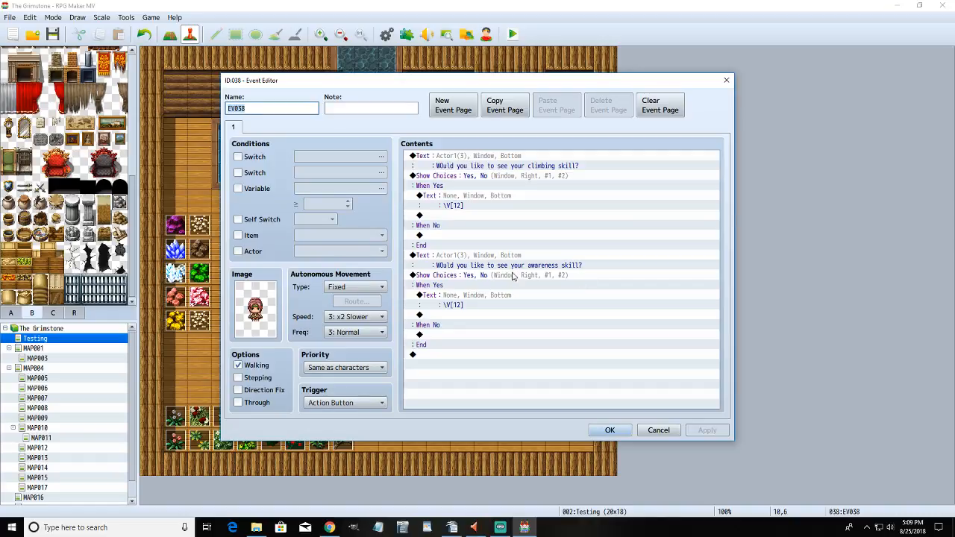
click(482, 305)
right_click(480, 299)
click(500, 313)
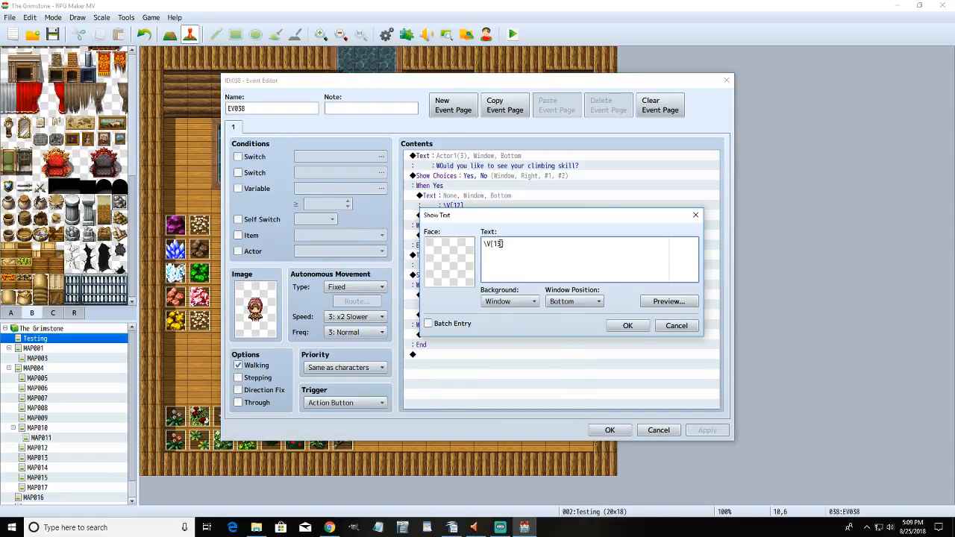
click(628, 325)
click(619, 431)
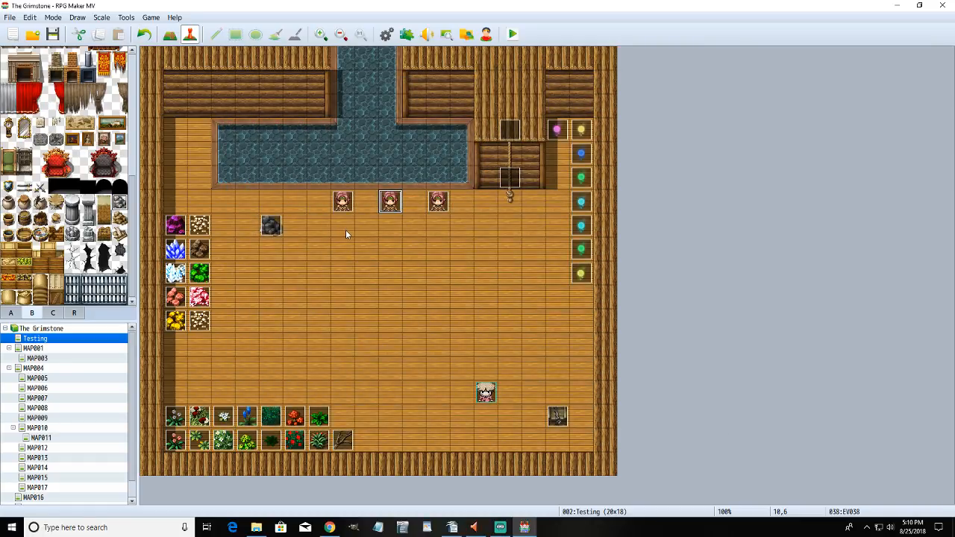
- Start a playtest and enter the game from its title screen, walking the player left on the Testing map
click(512, 32)
click(437, 277)
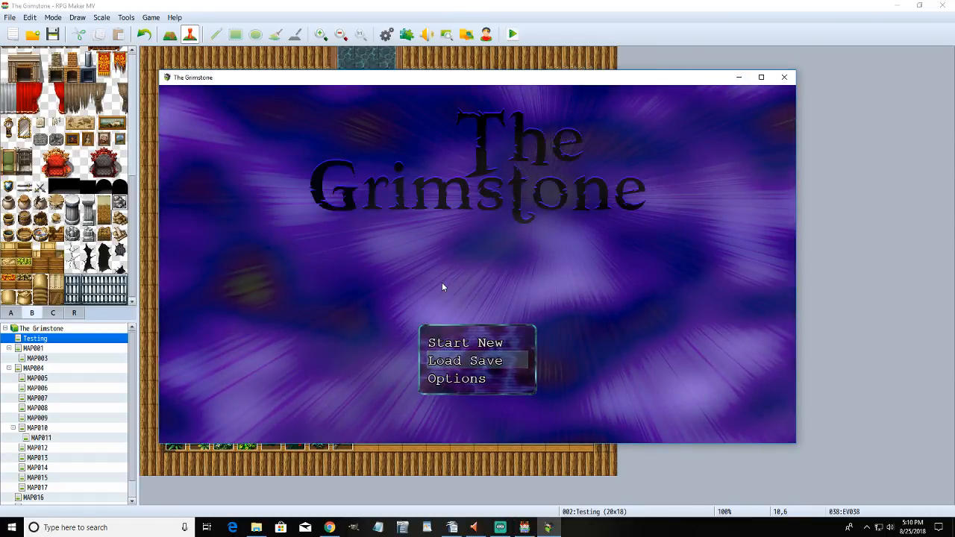
key(Return)
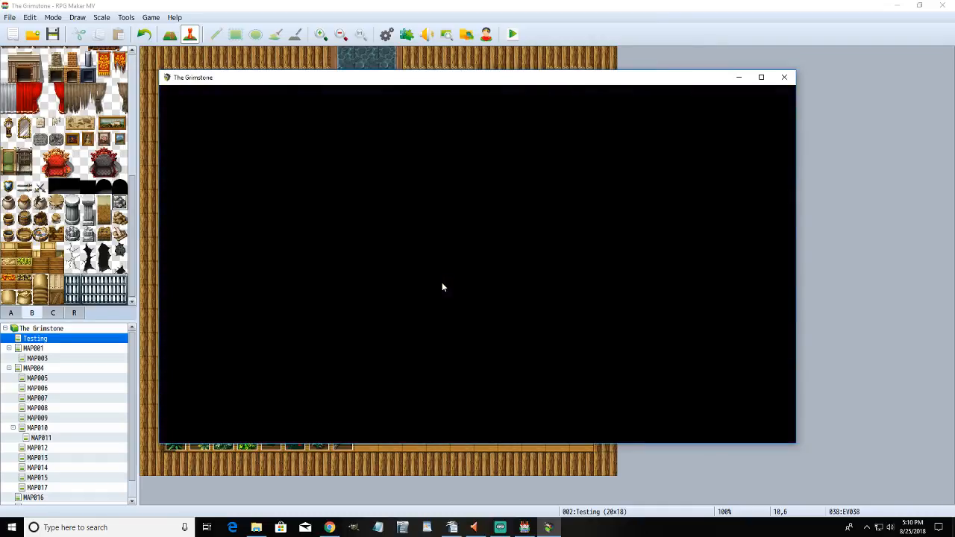
key(Left)
key(Left)
key(Left)
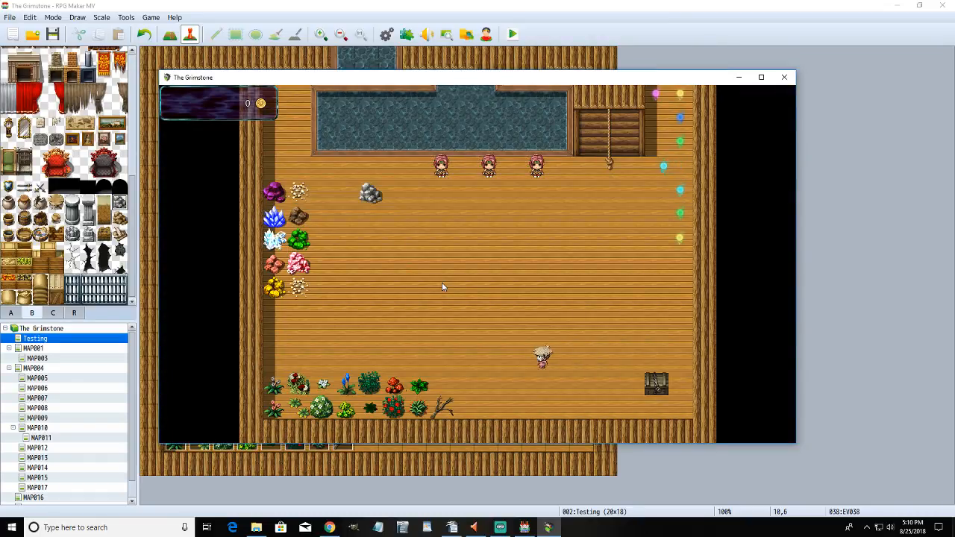
- Walk up to the middle red-haired character and view the player's climbing and awareness skills
key(Up)
key(Up)
key(Up)
key(Up)
key(Left)
key(Up)
key(Up)
key(Return)
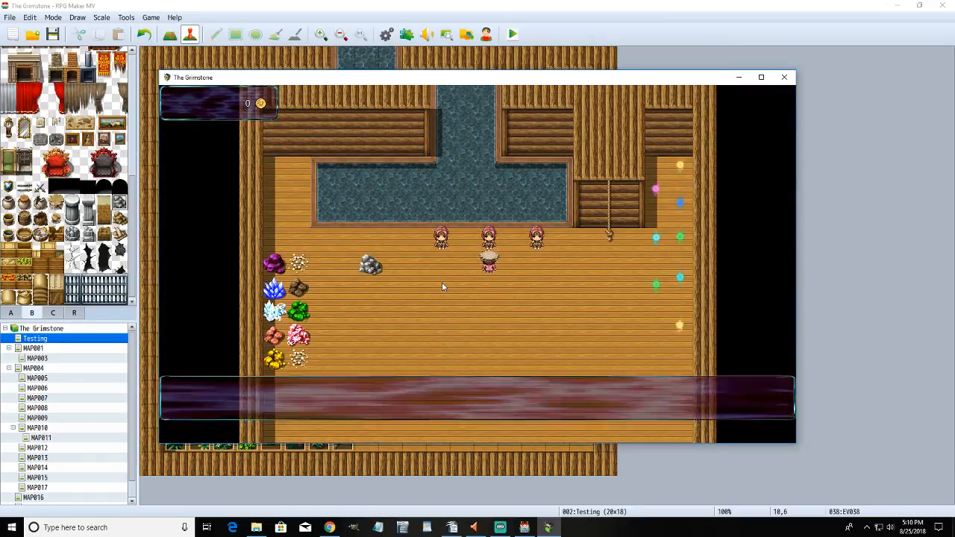
key(Return)
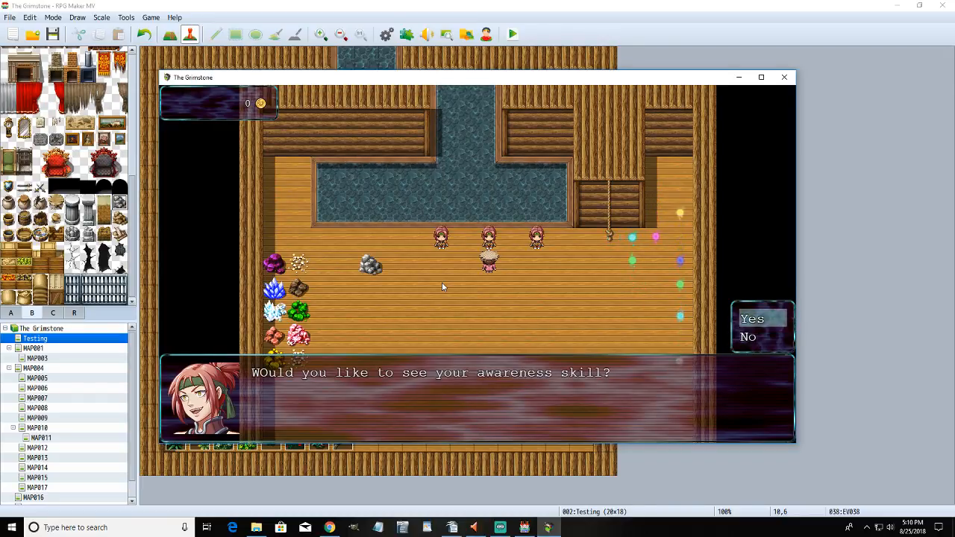
key(Return)
key(Return)
- Accept the offer of the red-haired character nearest the rope, then ask the middle character to show the climbing skill
key(Right)
key(Up)
key(Return)
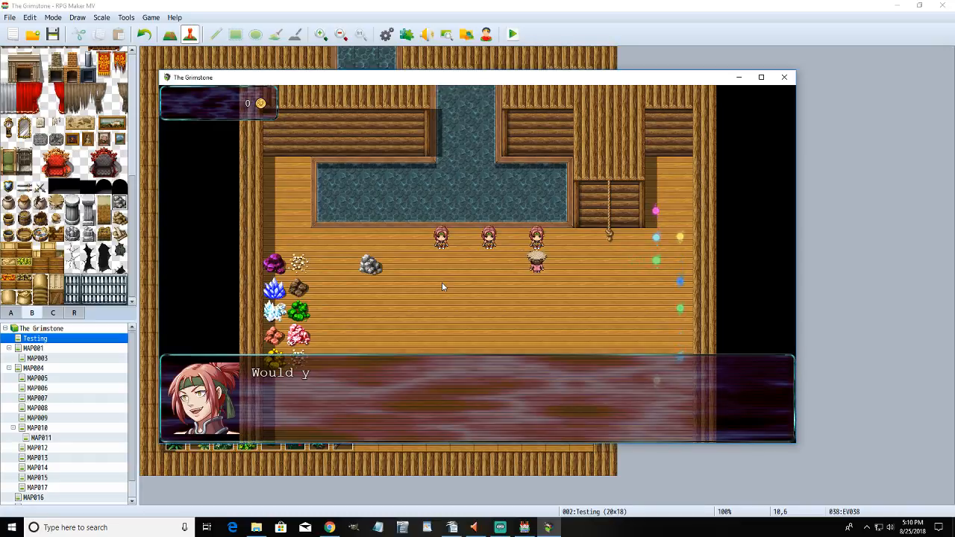
key(Return)
key(Left)
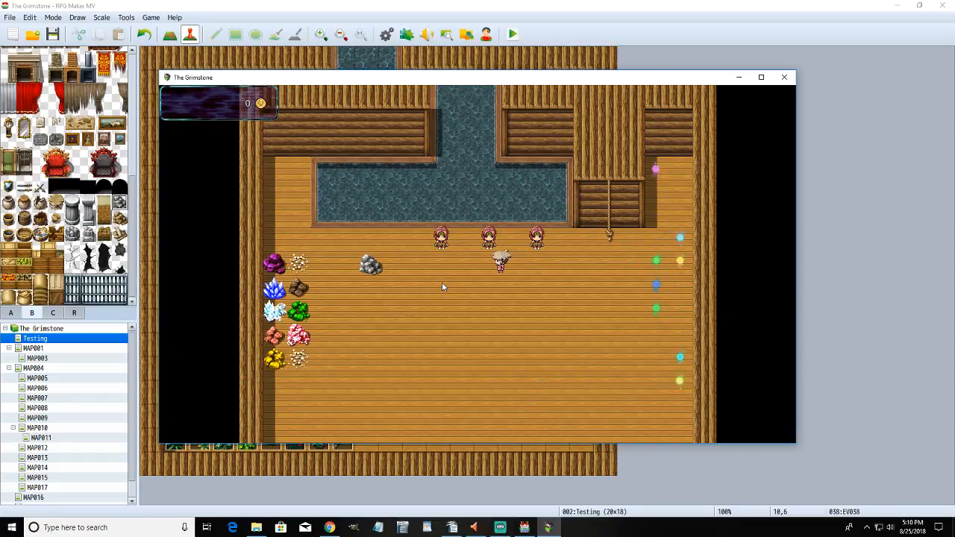
key(Up)
key(Return)
key(Return)
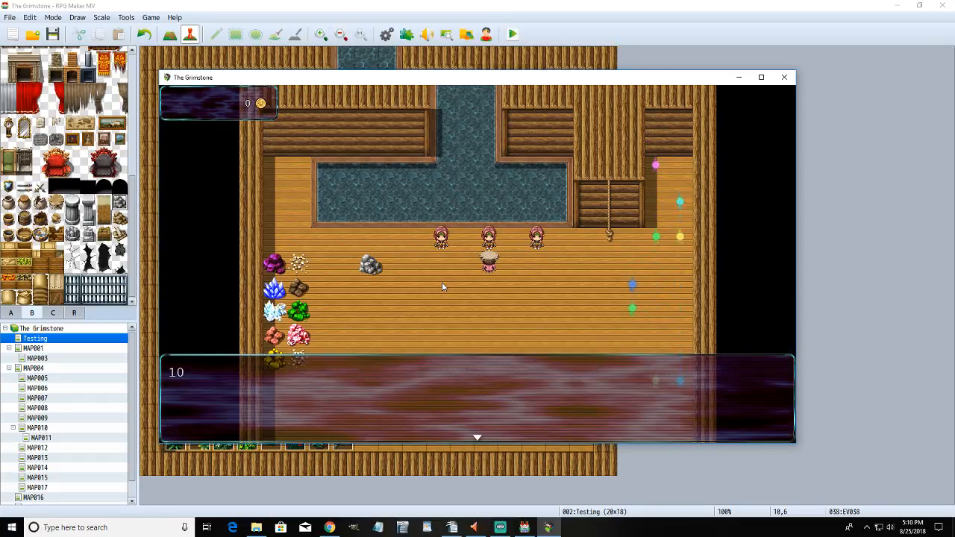
- Finish the skill message, climb the rope to the ledge, and come back down to the floor
key(Return)
key(Return)
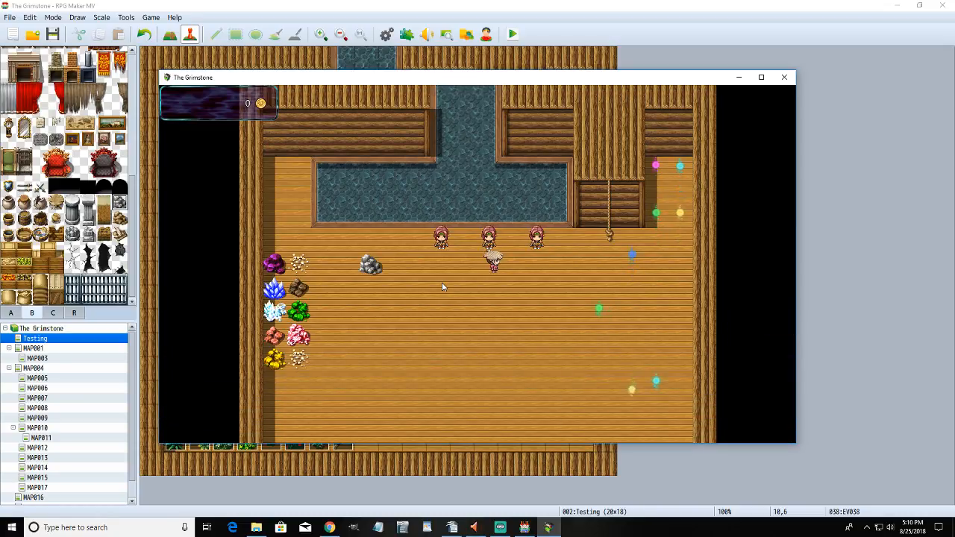
key(Right)
key(Up)
key(Return)
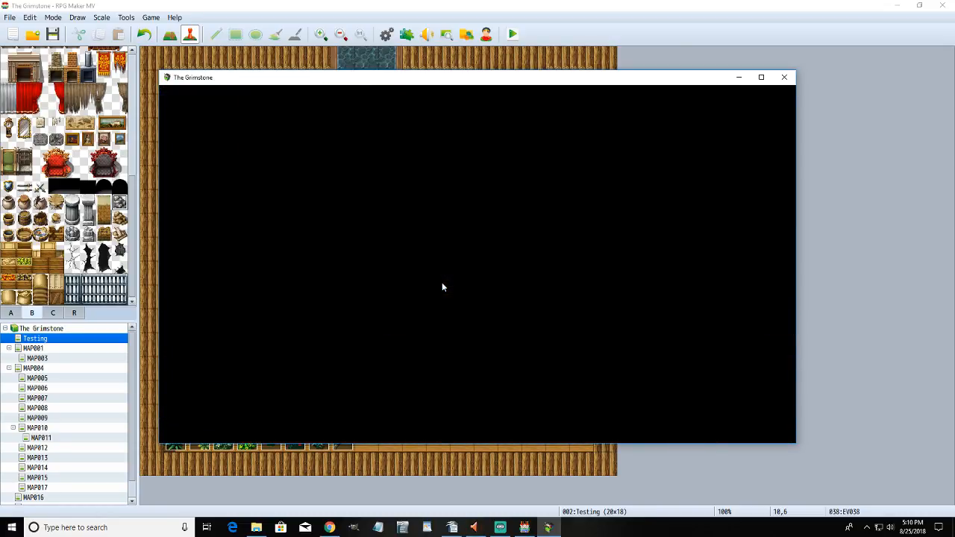
key(Up)
key(Down)
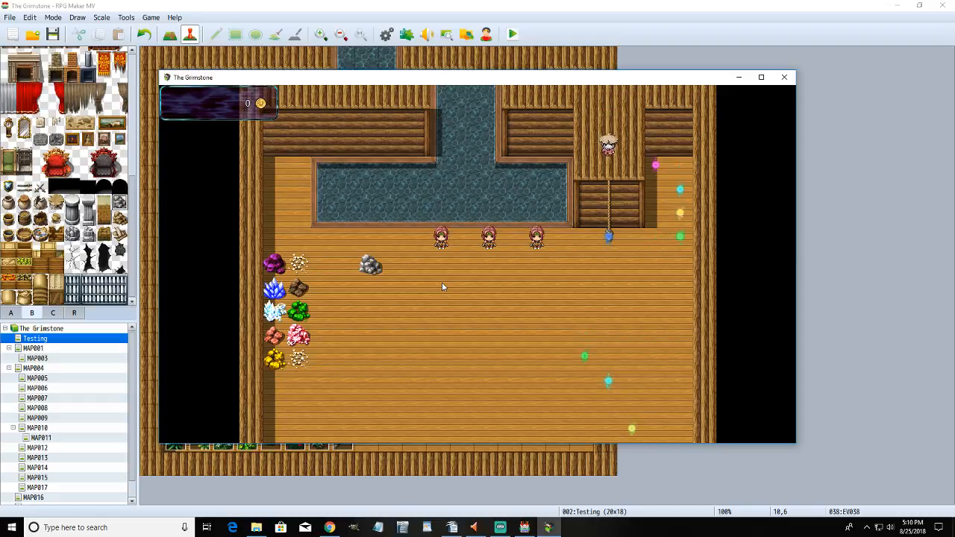
key(Down)
key(Left)
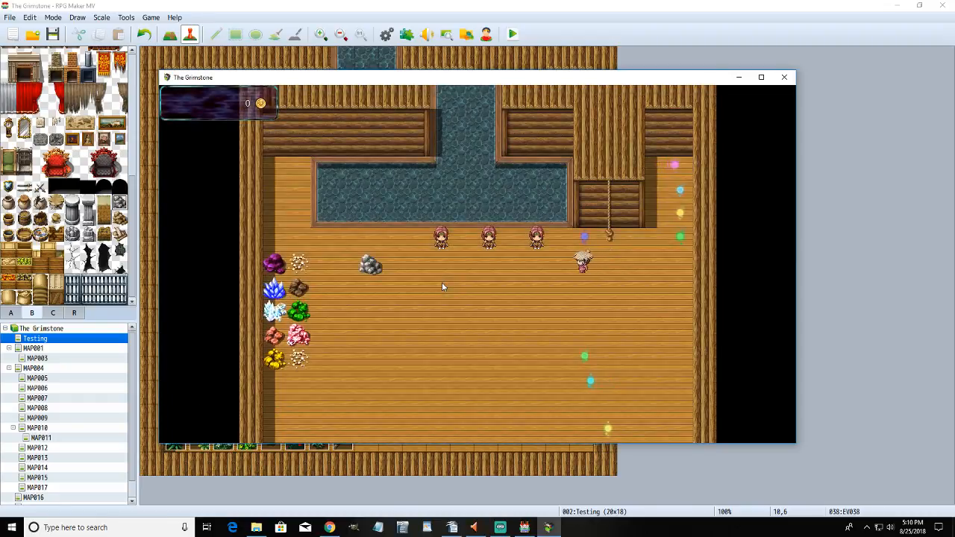
- Talk to the red-haired character farthest from the rope and answer the question
key(Left)
key(Up)
key(Return)
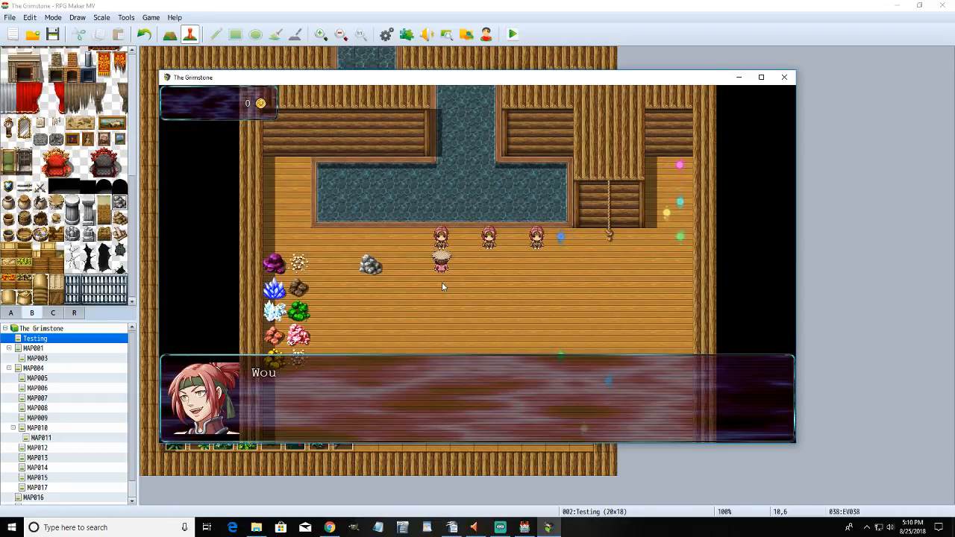
key(Return)
key(Right)
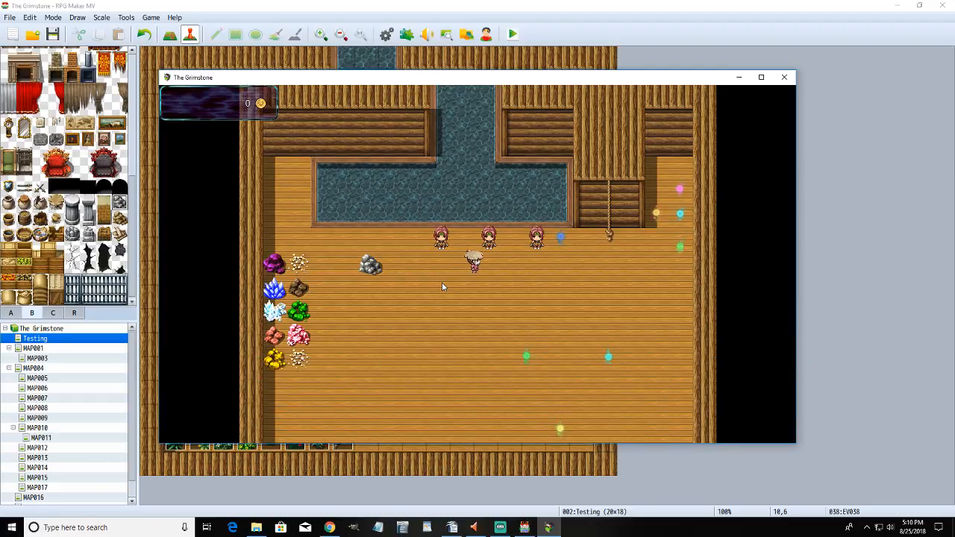
- Ask the middle red-haired character to show the climbing skill and answer Yes
key(Up)
key(Return)
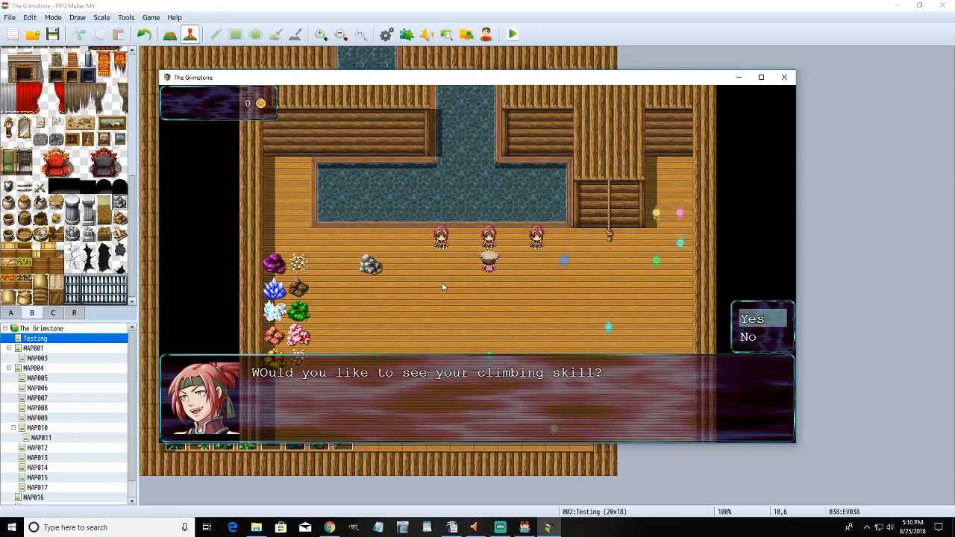
key(Return)
key(Return)
key(Return)
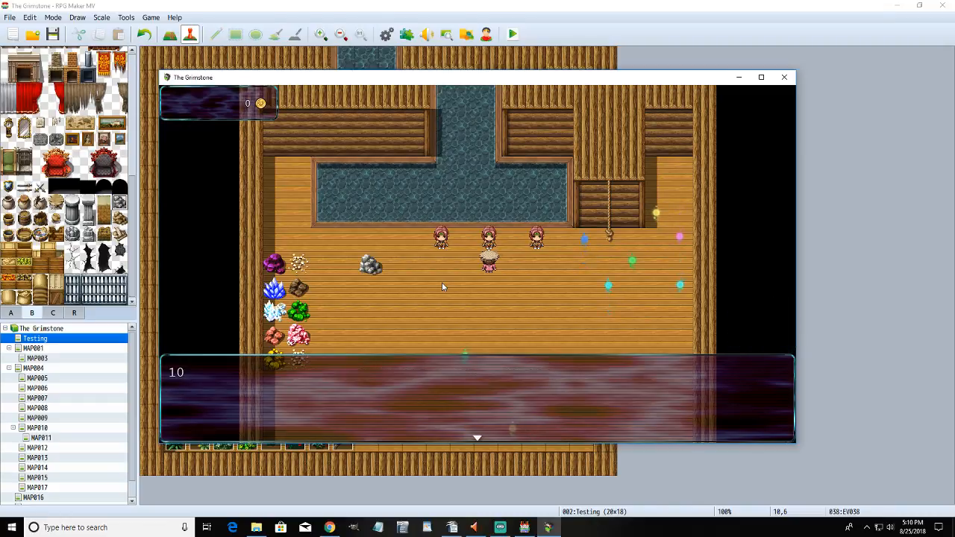
key(Return)
- Walk the player from the middle red-haired character to the floor on the far side of the rope
key(Right)
key(Right)
key(Right)
key(Right)
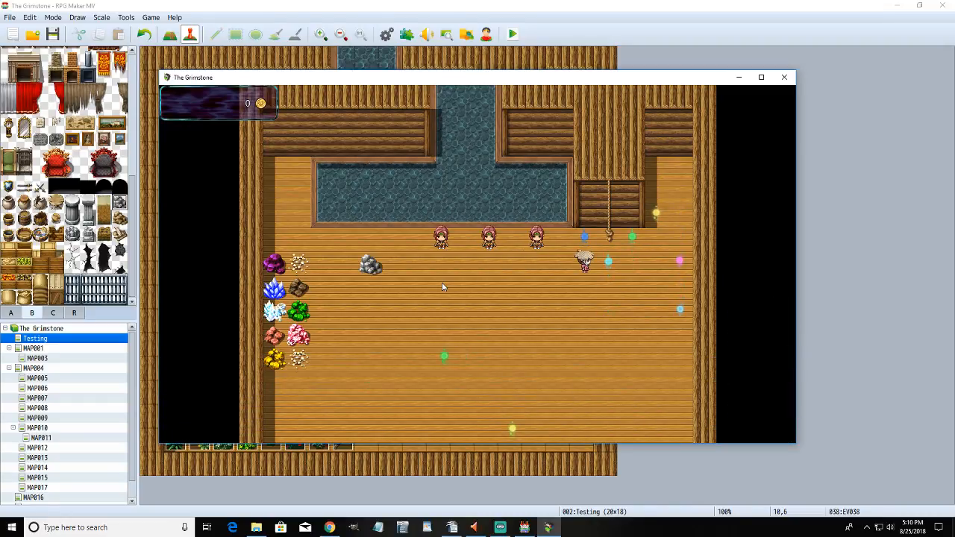
key(Right)
key(Right)
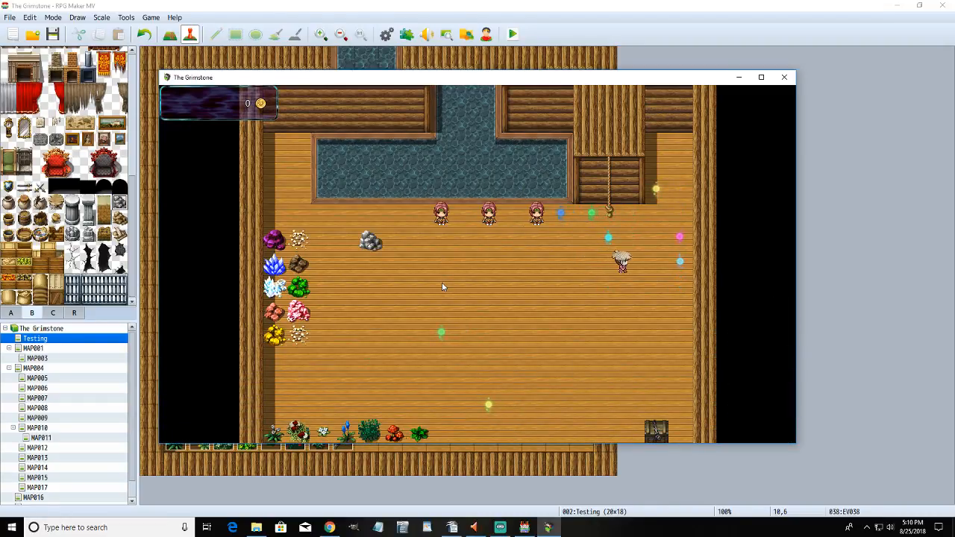
key(Up)
key(Down)
key(Down)
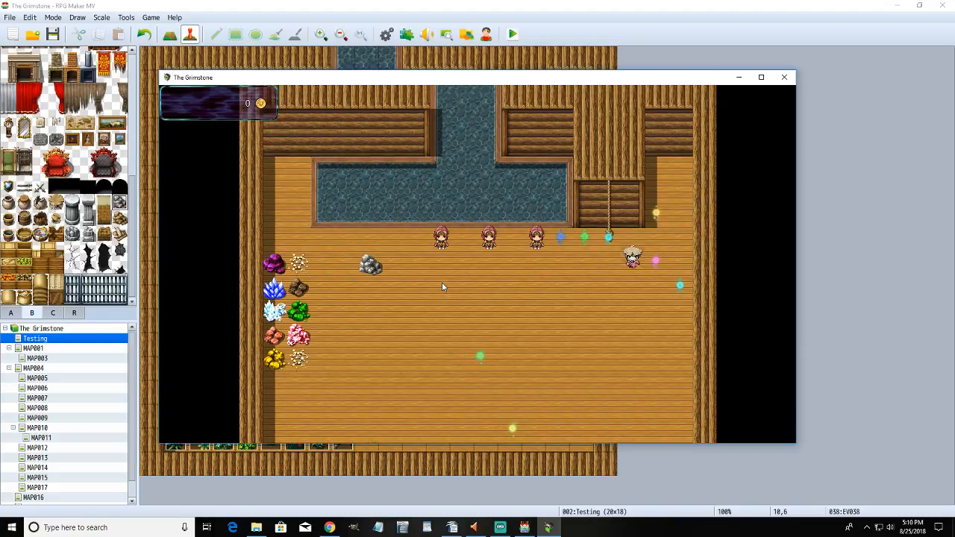
- Approach the rope from different sides, climb it from the side nearest the characters, and return to the floor
key(Left)
key(Right)
key(Up)
key(Up)
key(Down)
key(Down)
key(Left)
key(Left)
key(Up)
key(Up)
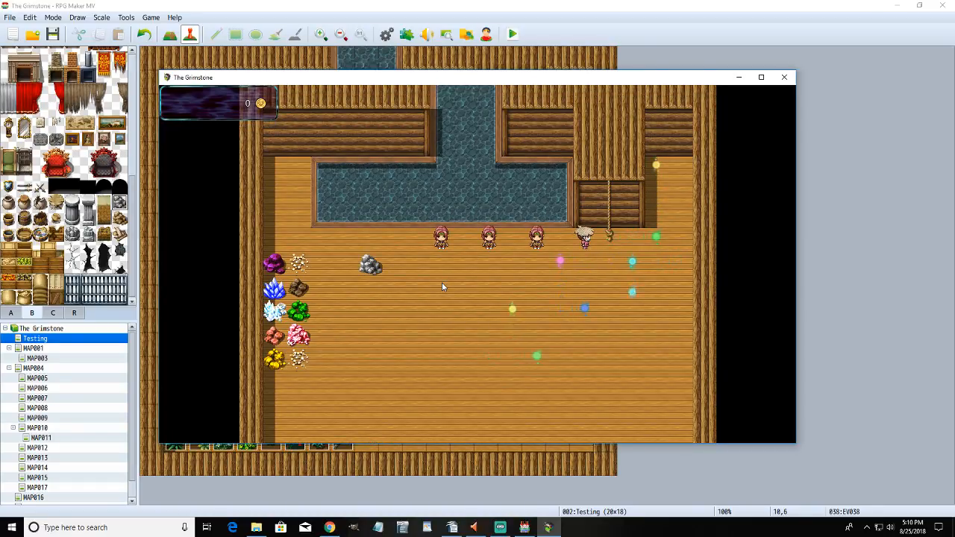
key(Right)
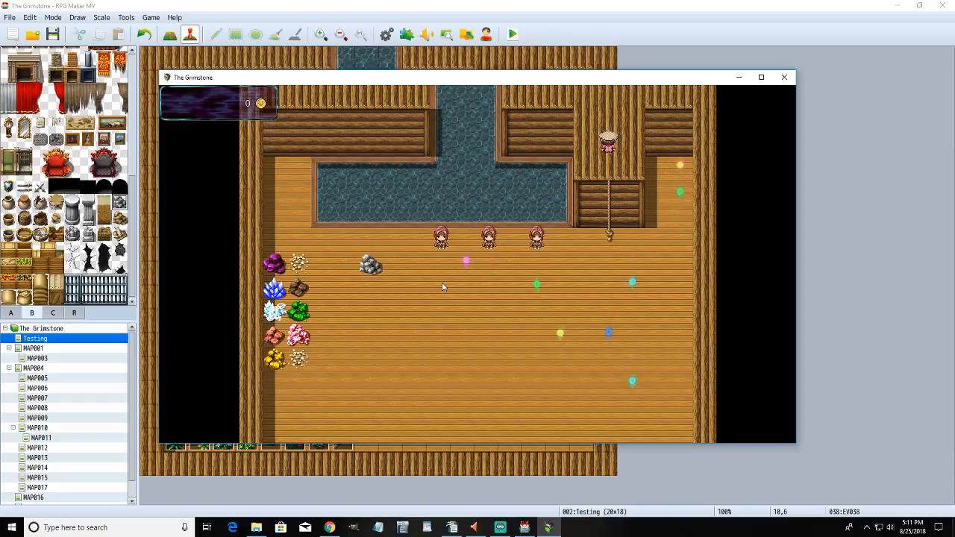
key(Down)
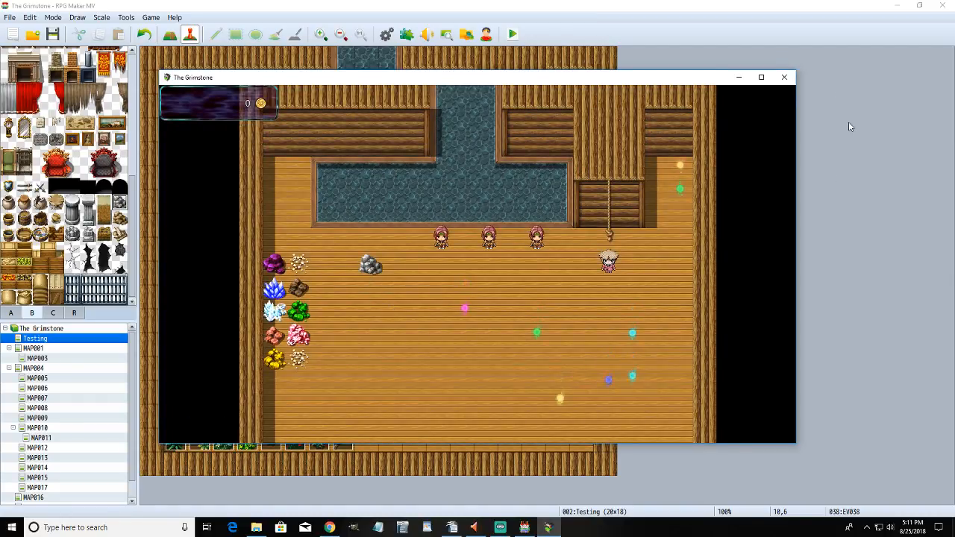
- End the playtest and change the conditional branch of the rock event at 5,7 to awareness ≥ 10
click(782, 78)
double_click(271, 226)
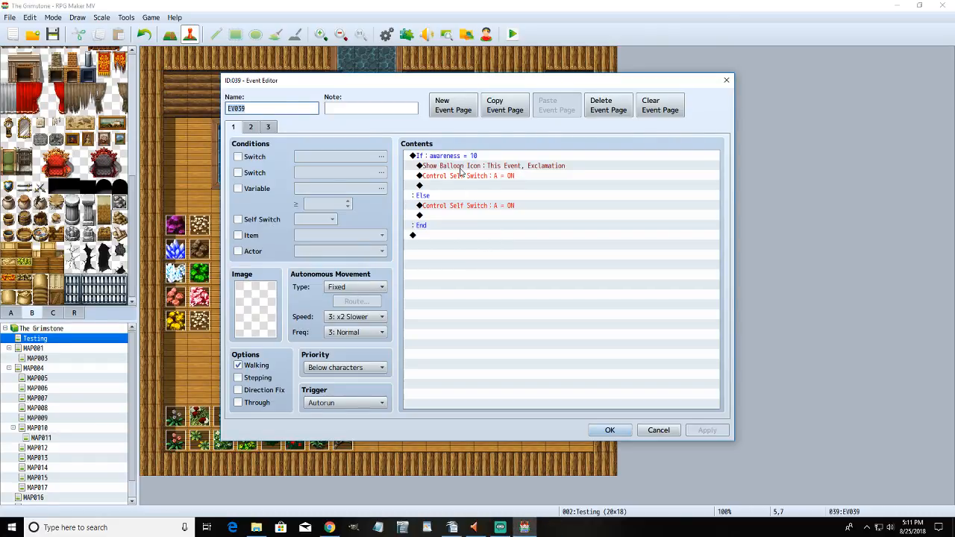
right_click(460, 155)
click(496, 170)
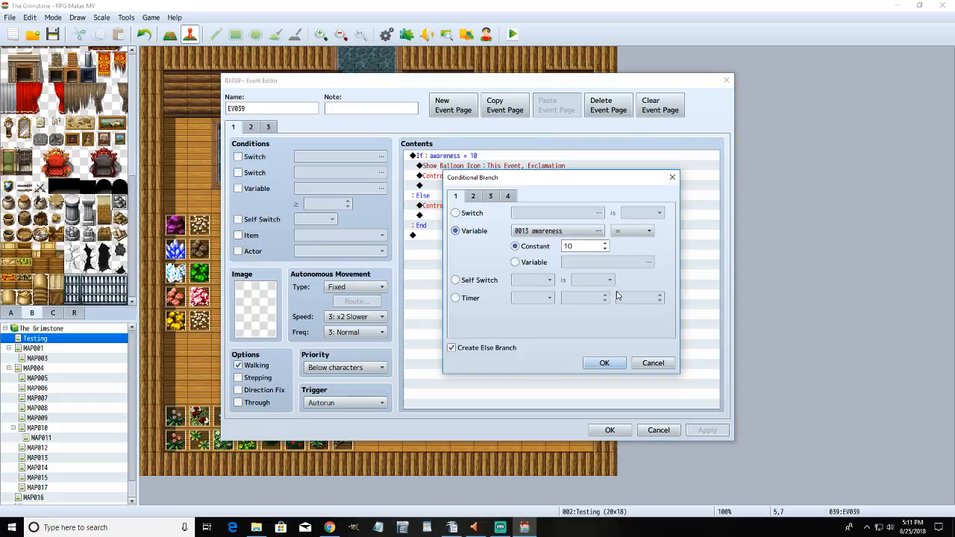
click(628, 231)
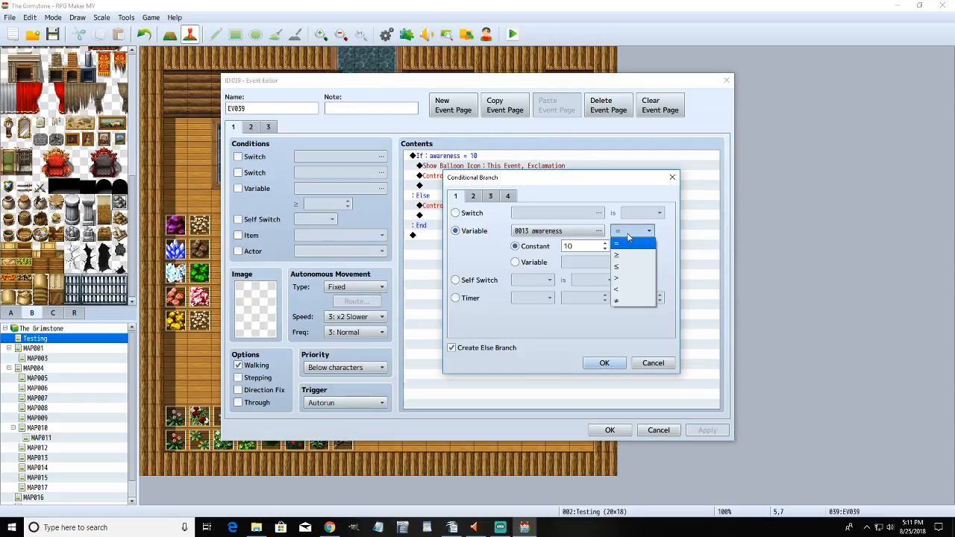
click(628, 256)
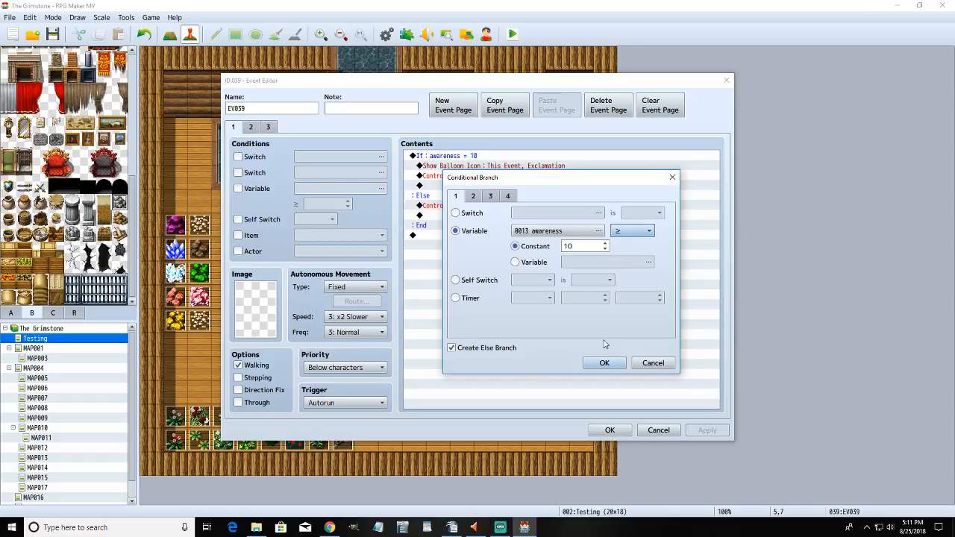
click(604, 363)
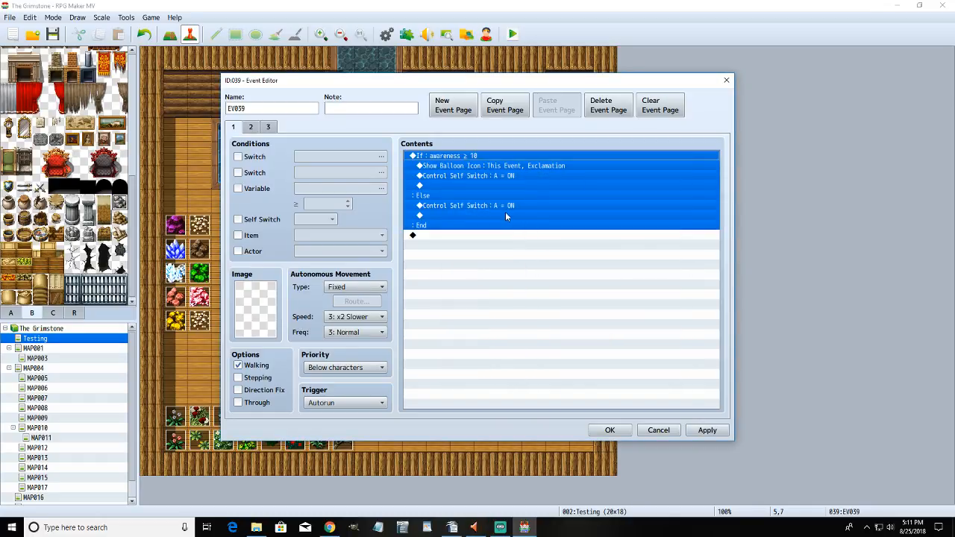
- Enable Wait for Completion on the event's Exclamation balloon command
click(505, 186)
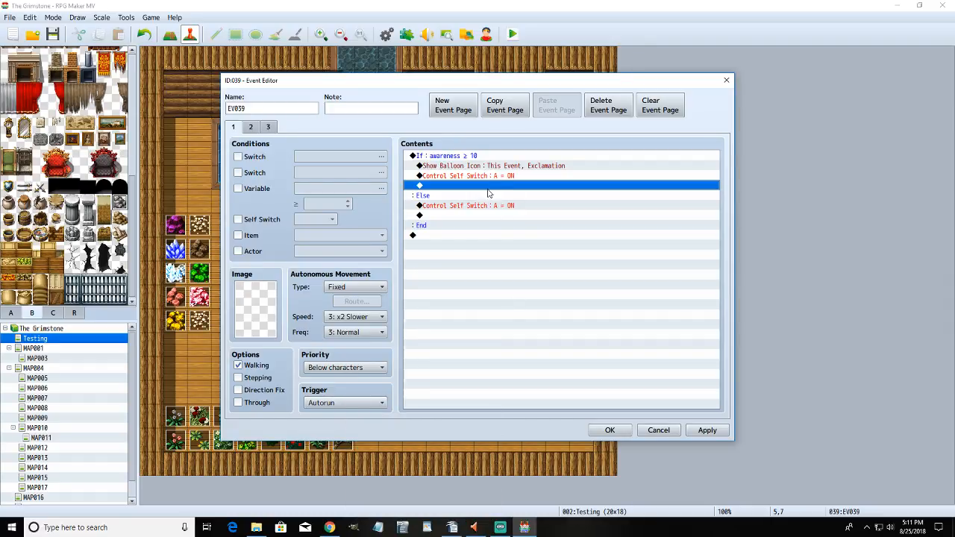
click(492, 165)
right_click(492, 167)
click(522, 183)
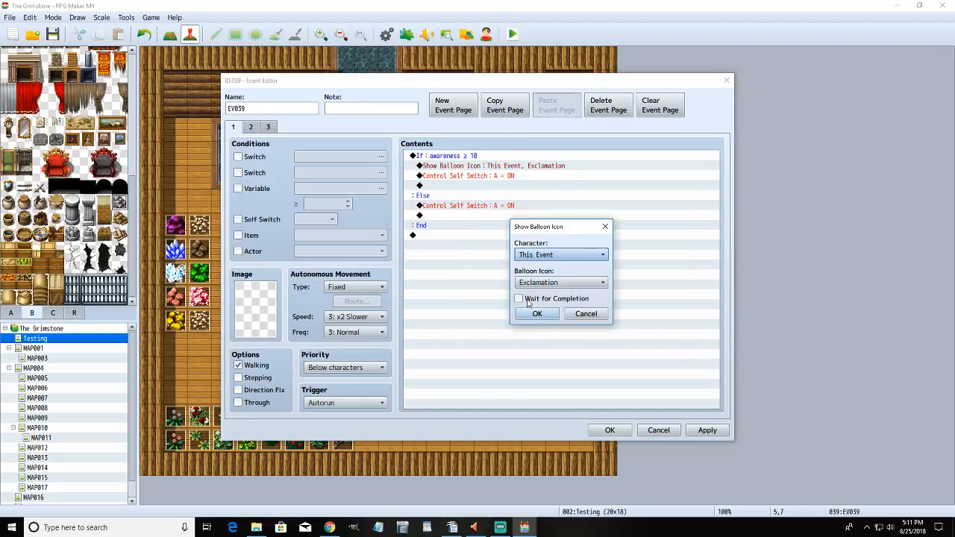
click(527, 300)
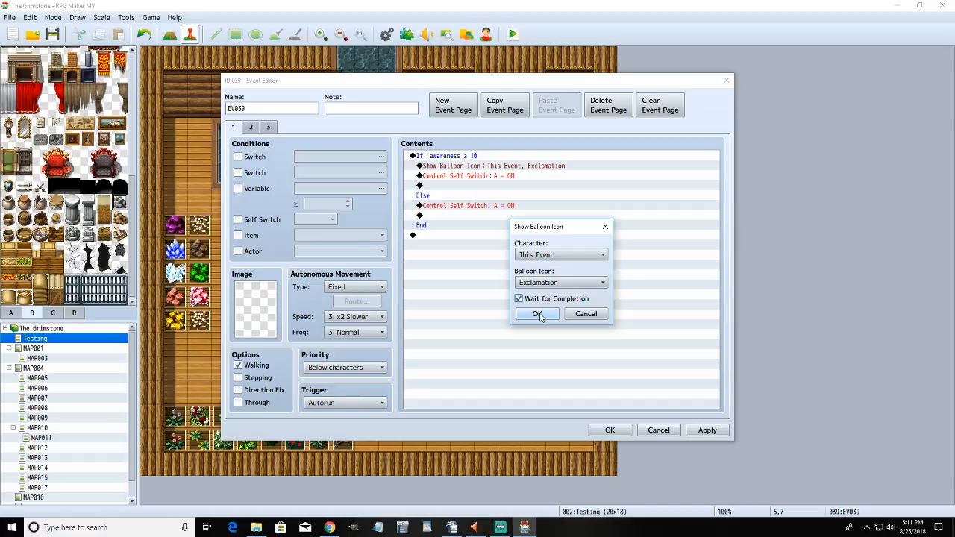
click(537, 313)
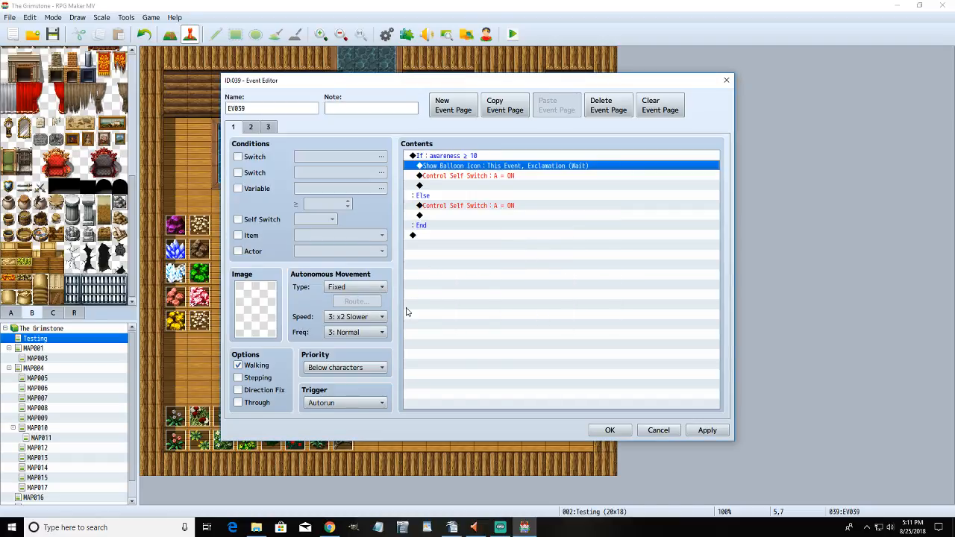
- Set the event page's priority to Same as characters and save the event
click(349, 368)
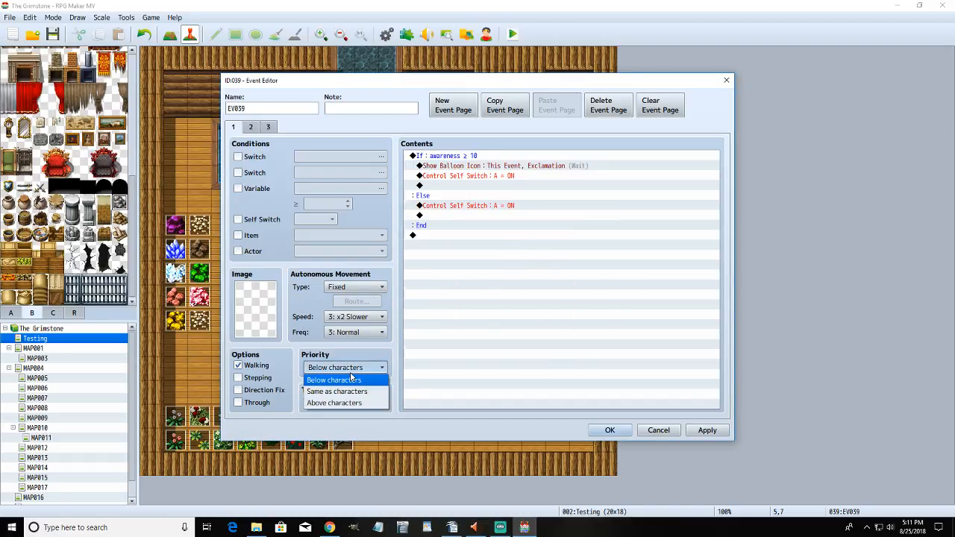
click(346, 391)
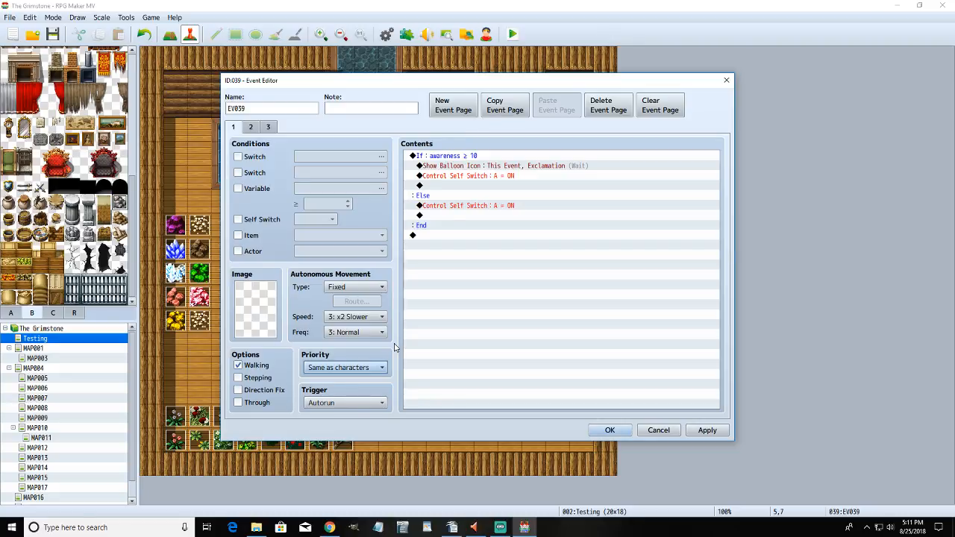
click(622, 433)
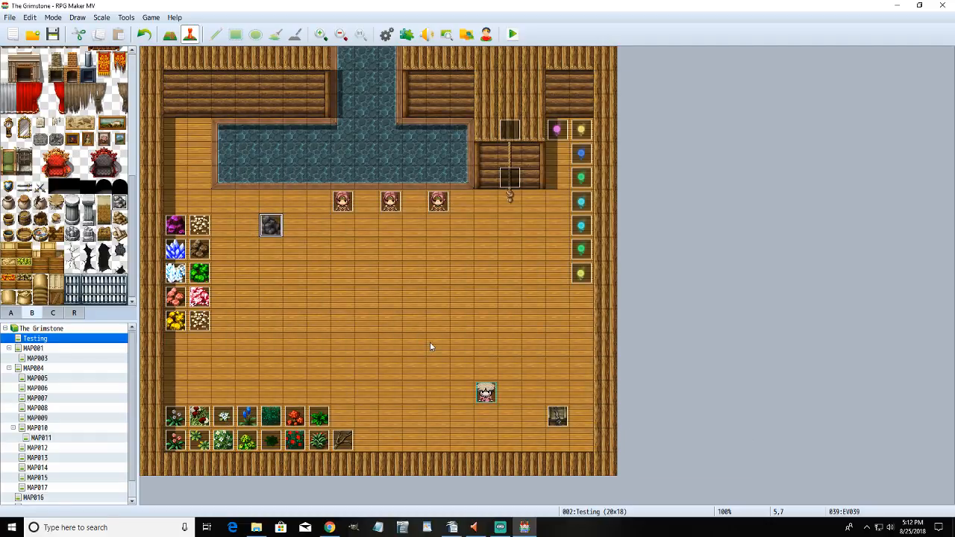
- Create a new map nested under the Testing map using the default properties
right_click(88, 345)
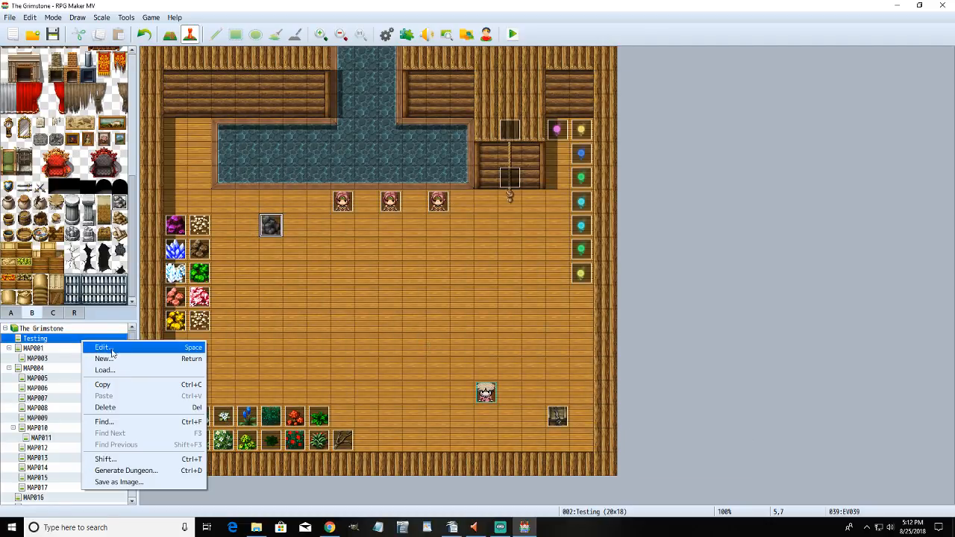
click(124, 358)
click(608, 404)
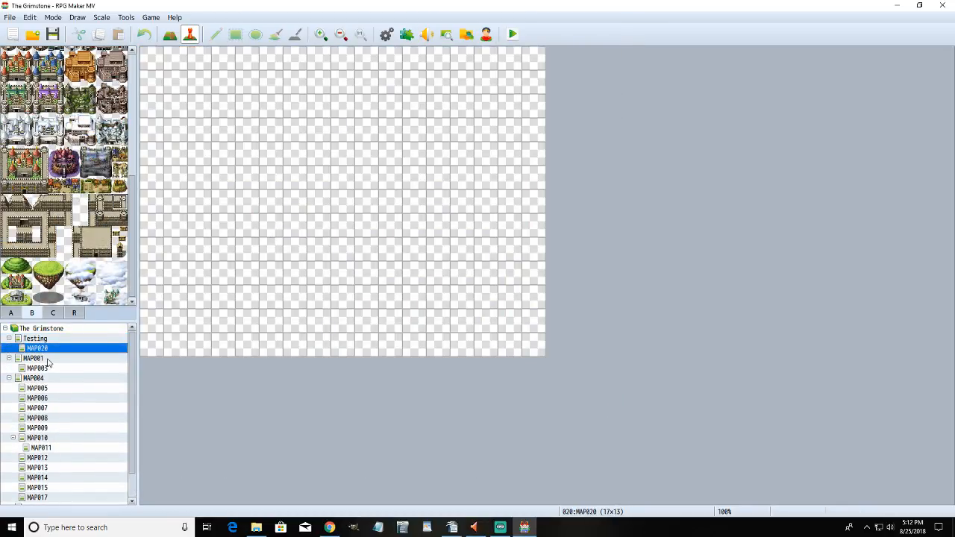
- Change the new map's tileset to 0003 Inside in its map properties
right_click(48, 349)
click(75, 358)
click(349, 197)
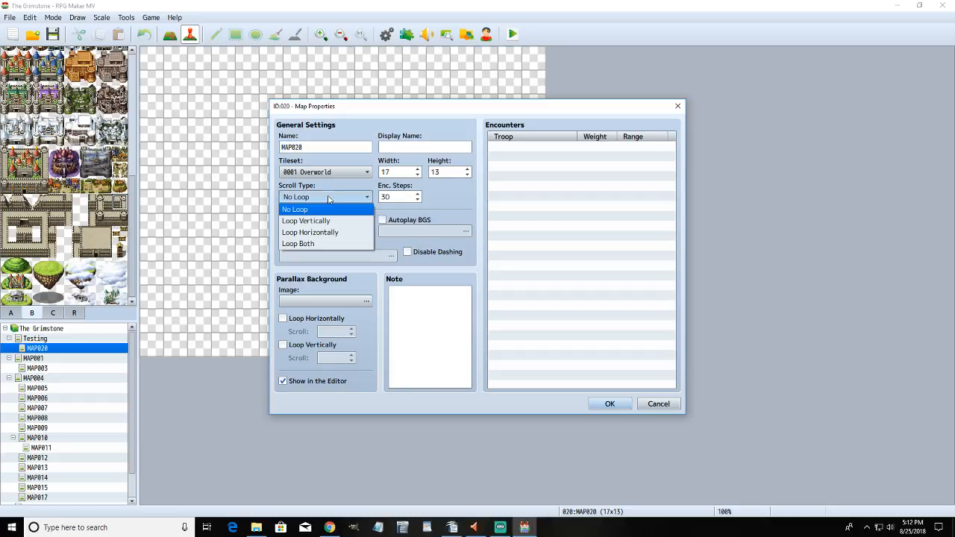
click(347, 173)
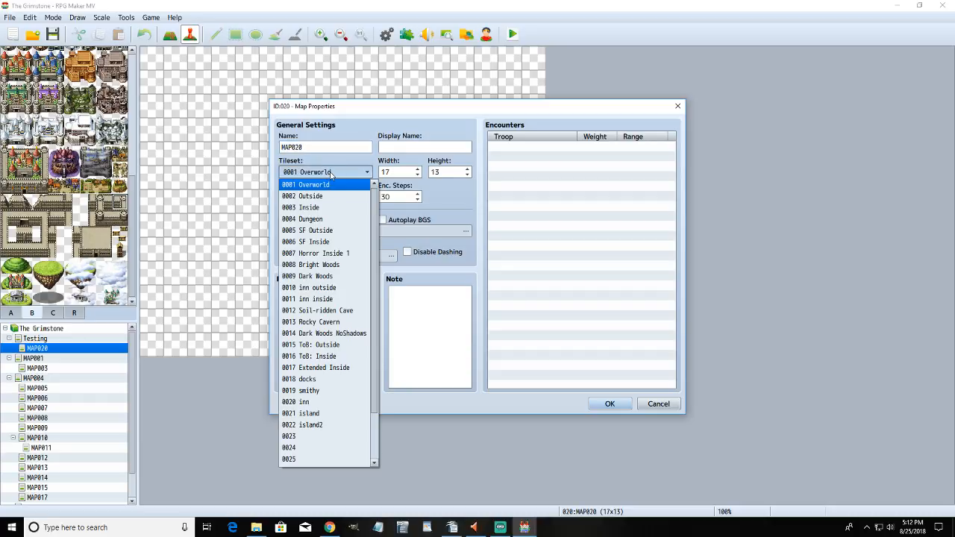
click(330, 208)
click(604, 403)
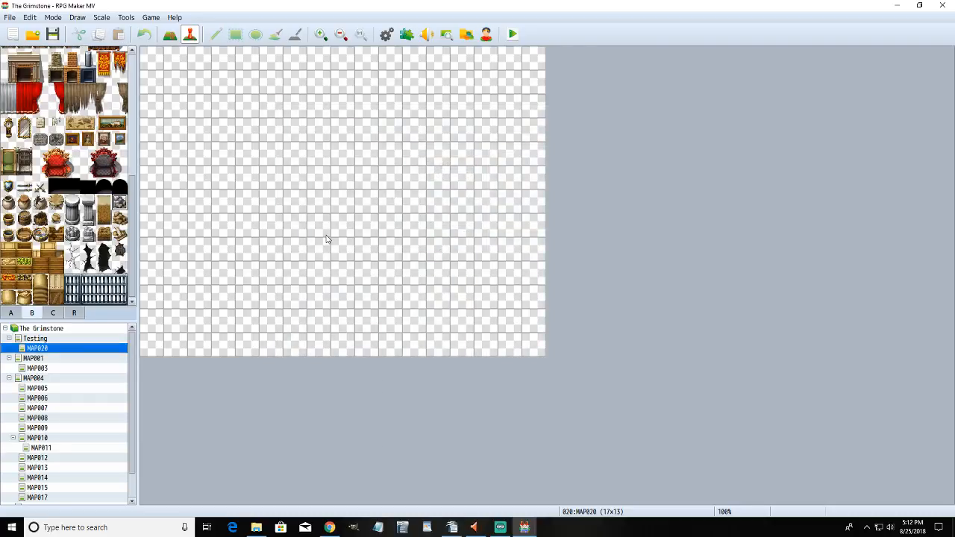
- Fill the whole new map with the herringbone wood floor tile
click(321, 34)
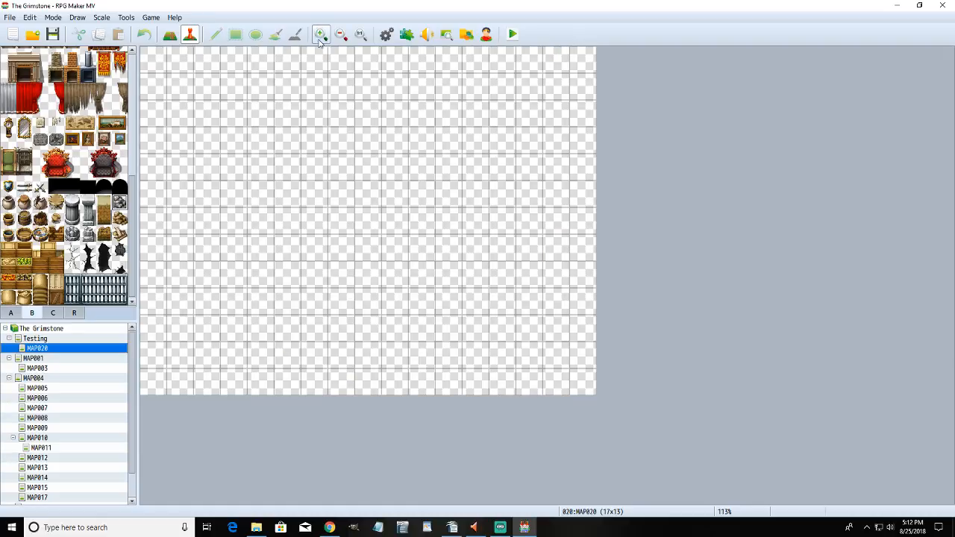
click(341, 35)
click(176, 34)
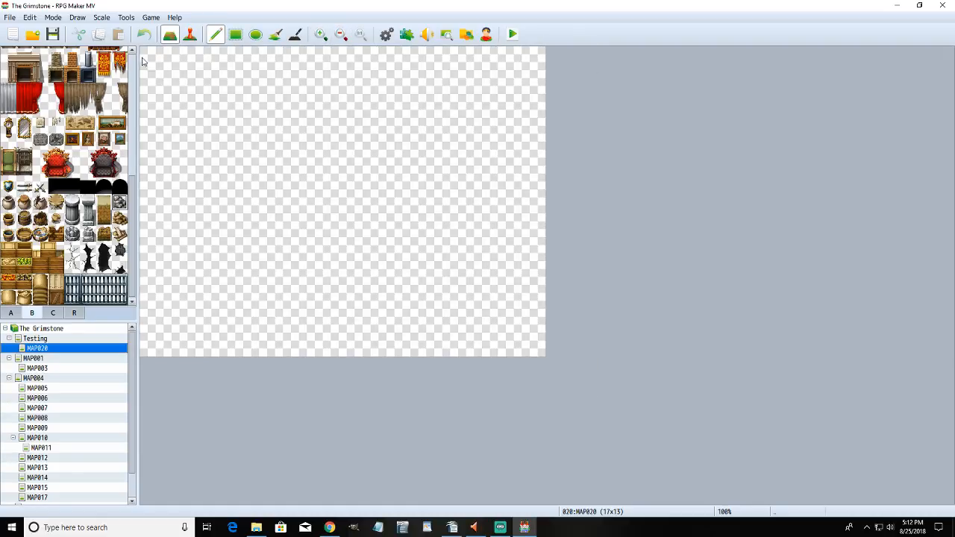
click(11, 313)
click(11, 86)
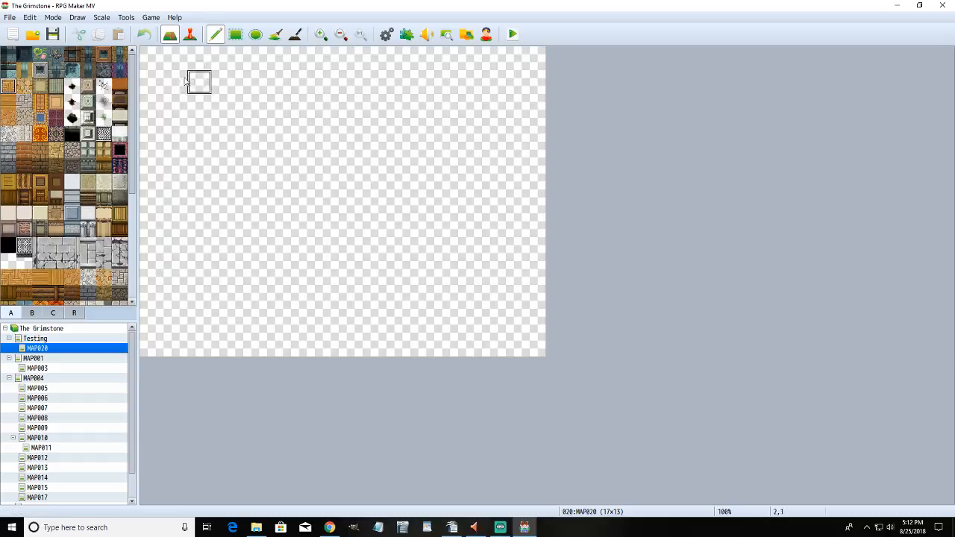
mouse_move(153, 58)
mouse_down()
mouse_move(426, 179)
mouse_move(357, 77)
mouse_move(153, 83)
mouse_up()
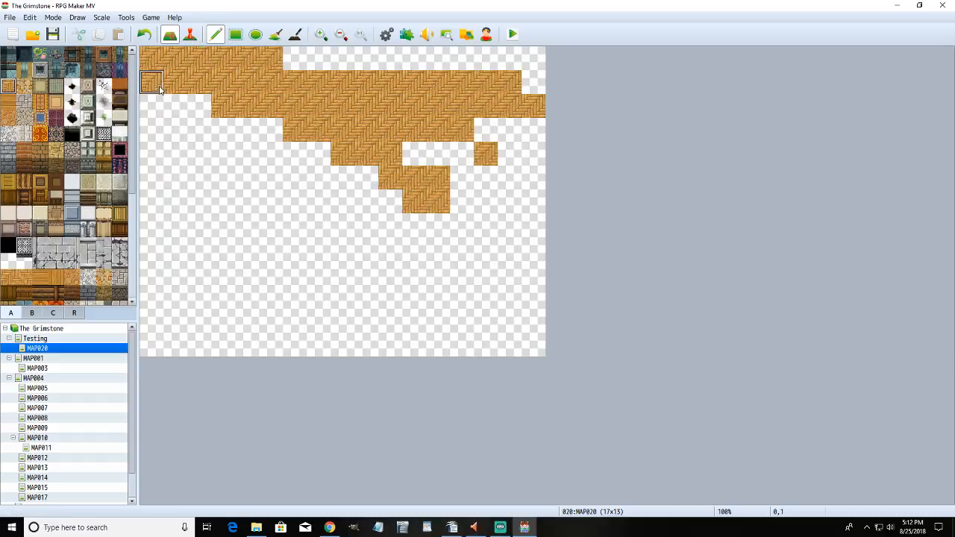
click(275, 34)
click(222, 249)
click(525, 77)
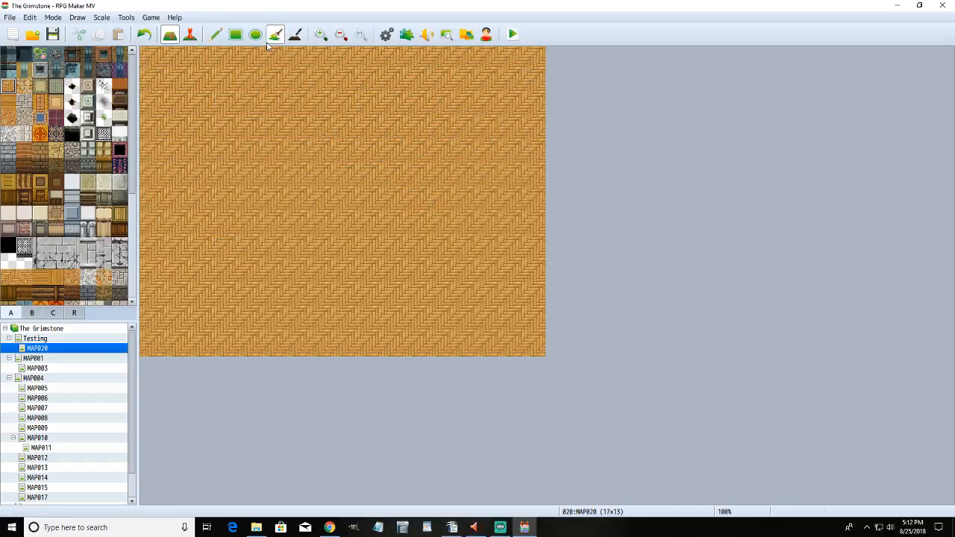
- Draw a three-row band of brown stone wall across the full width of the map's upper edge
click(215, 35)
click(236, 34)
click(40, 149)
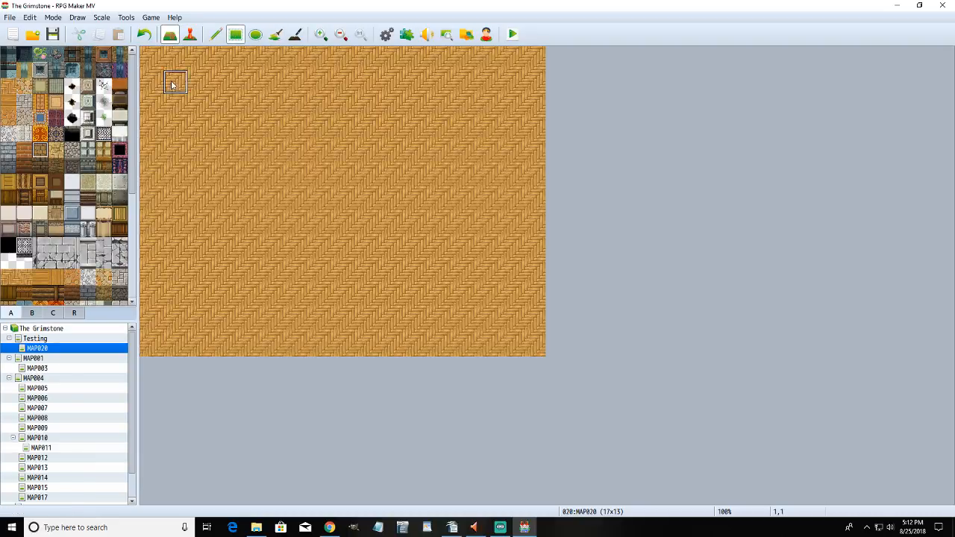
click(152, 59)
drag(255, 65, 526, 103)
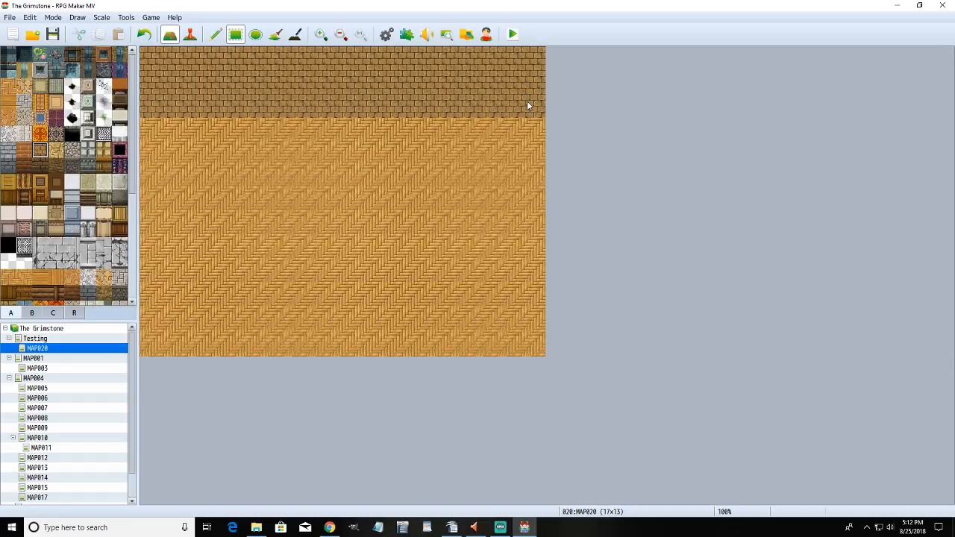
- Paint a one-tile red brick border around the entire perimeter of the map
click(30, 153)
mouse_move(151, 58)
mouse_down()
mouse_move(499, 66)
mouse_move(533, 105)
mouse_move(544, 363)
mouse_move(511, 347)
mouse_move(180, 343)
mouse_move(149, 127)
mouse_move(165, 75)
mouse_up()
click(216, 35)
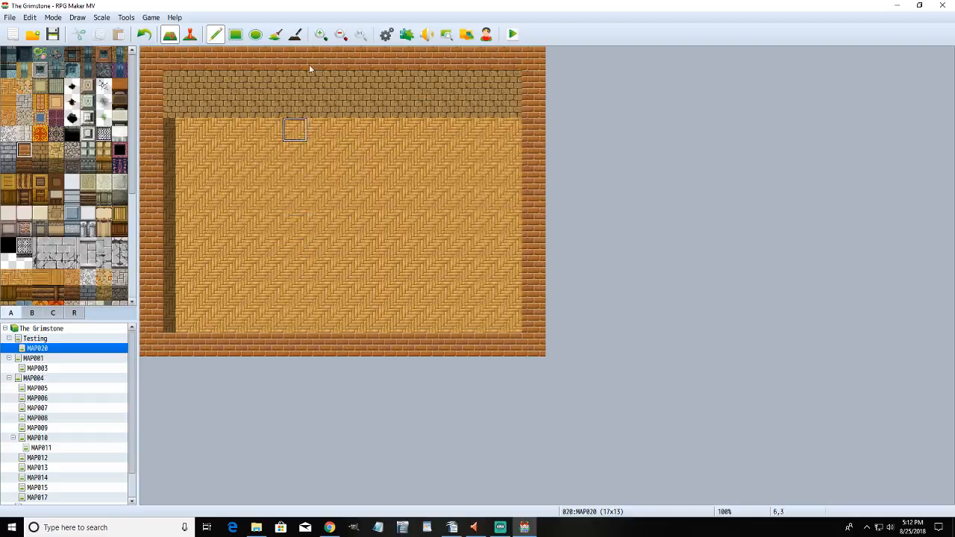
- Set the player's starting position at tile 11,11 near the room's lower wall
click(189, 34)
click(411, 253)
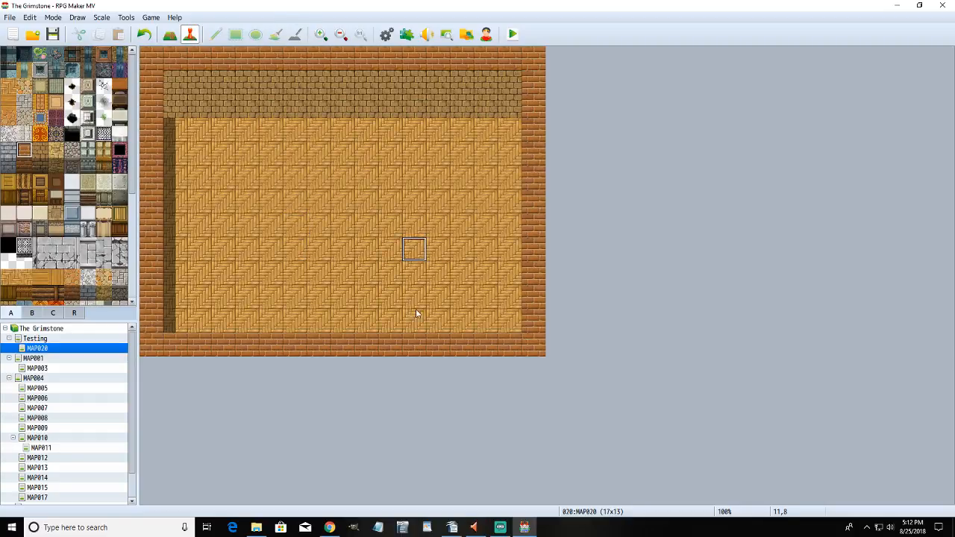
right_click(422, 317)
mouse_move(511, 446)
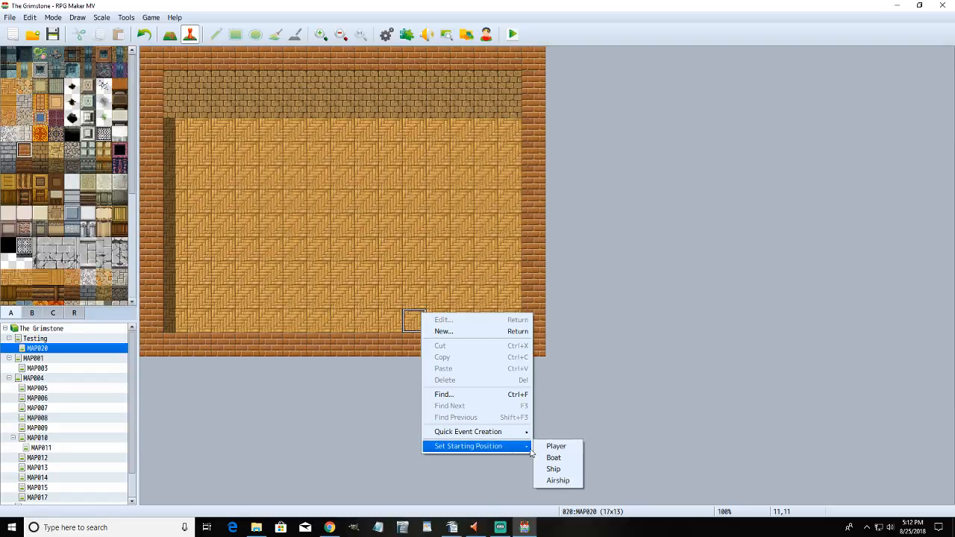
click(556, 444)
- Cut a two-tile-wide opening through the upper wall with the herringbone floor tile
click(169, 35)
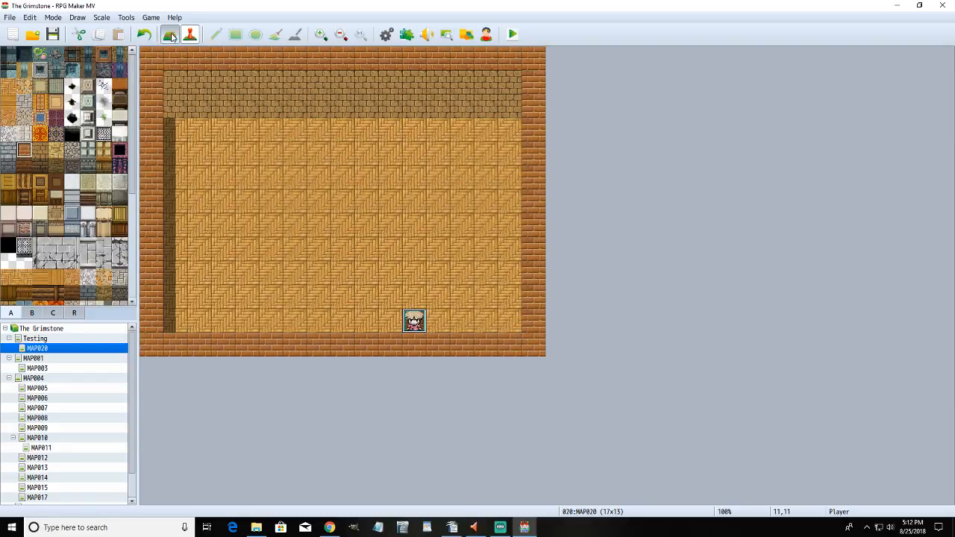
right_click(279, 109)
mouse_move(311, 62)
mouse_down()
mouse_move(324, 106)
mouse_move(345, 68)
mouse_move(362, 110)
mouse_up()
- Create a quick transfer event at tile 7,0 leading to Testing (11,15), and duplicate it on the adjacent opening tile
click(191, 34)
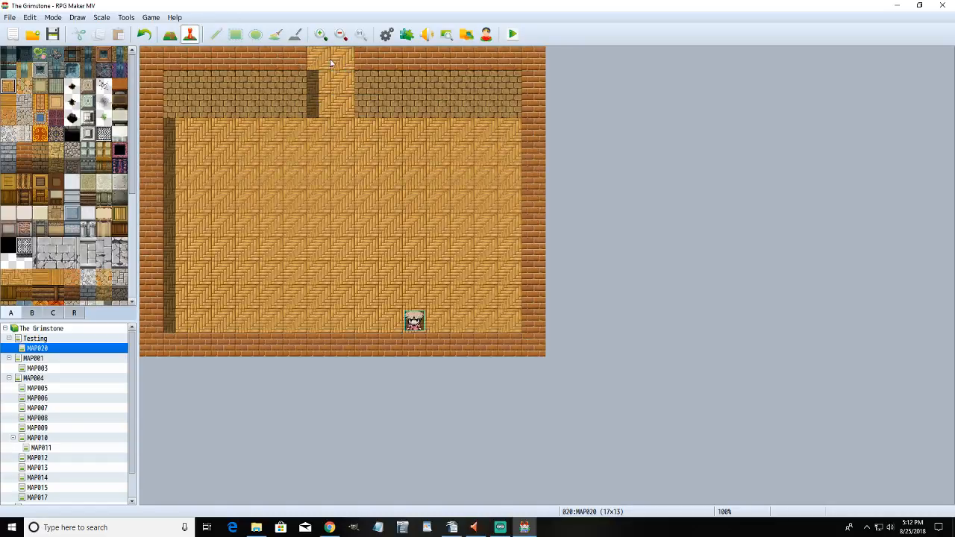
right_click(318, 61)
mouse_move(395, 177)
click(455, 177)
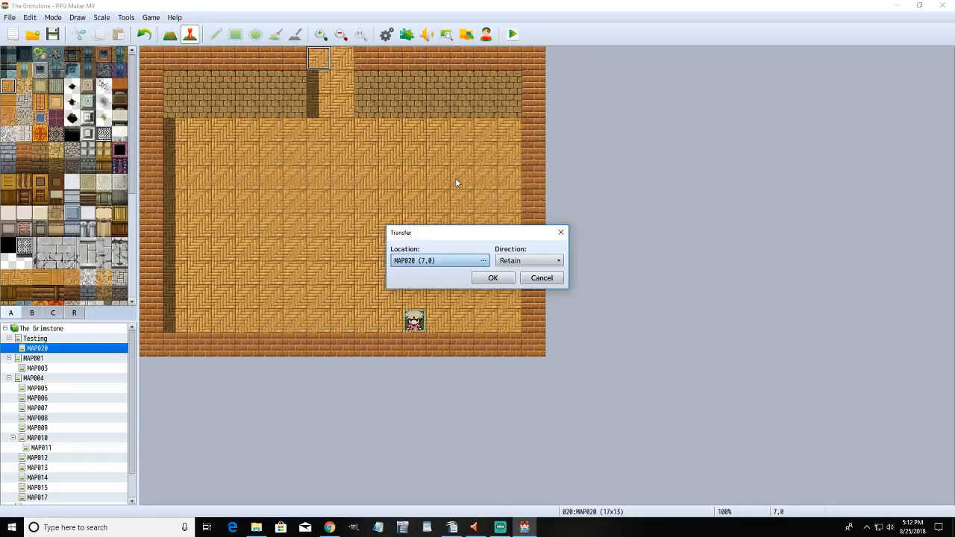
click(441, 261)
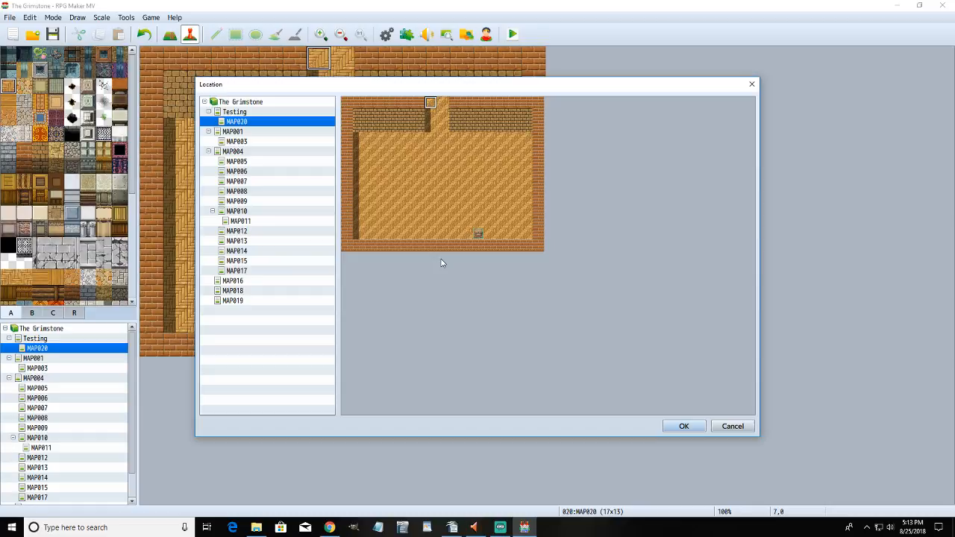
click(243, 113)
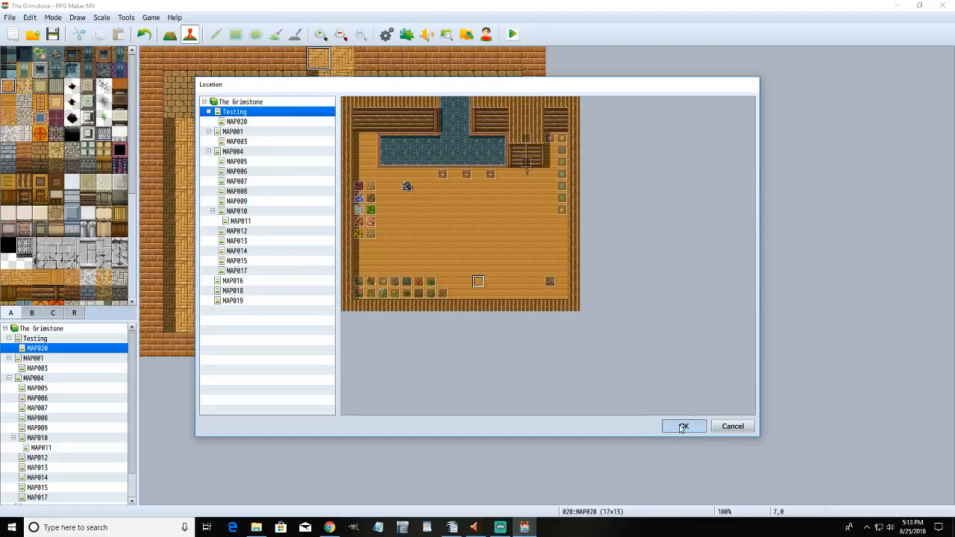
click(683, 426)
click(492, 277)
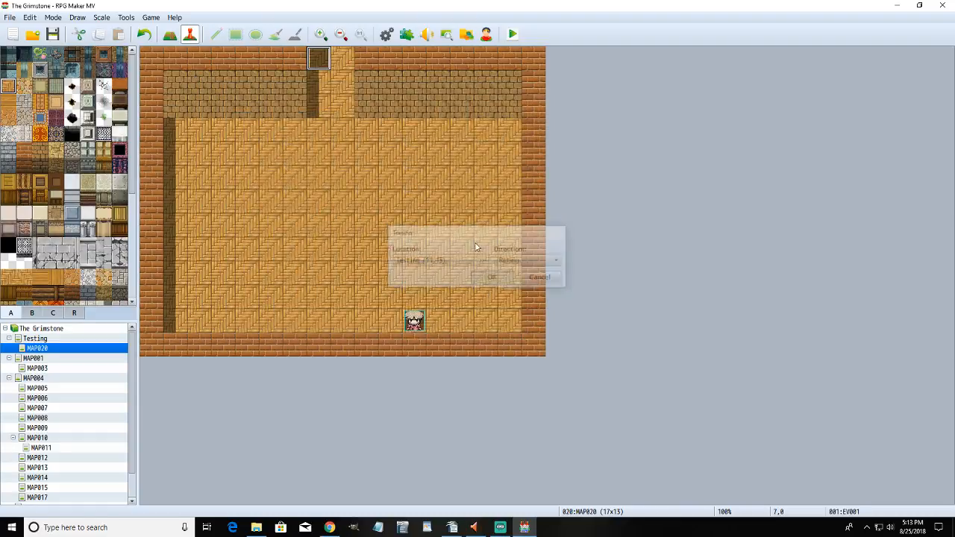
click(341, 63)
key(ctrl+v)
- Open a one-tile gap with wooden floor in the Testing map's lower wall at tile 12,17
click(55, 341)
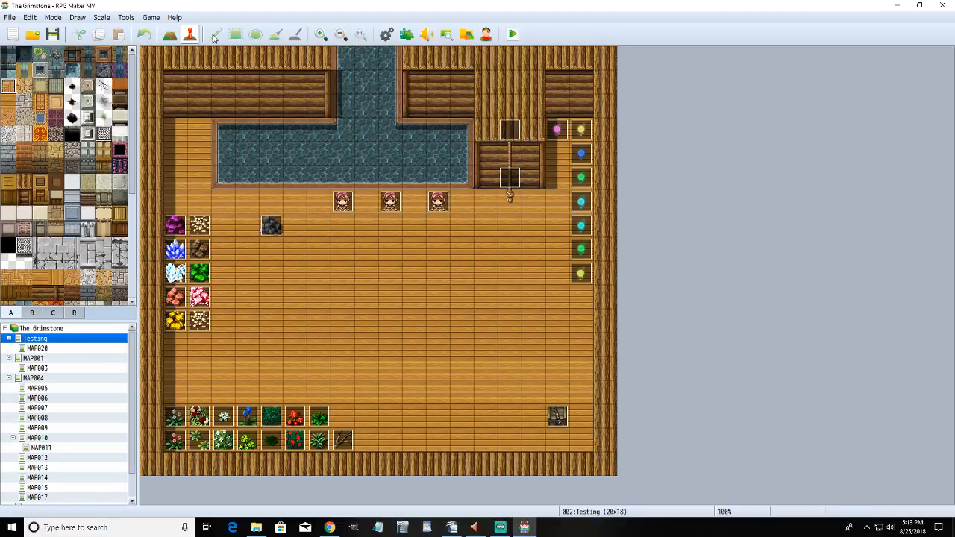
click(170, 35)
click(13, 104)
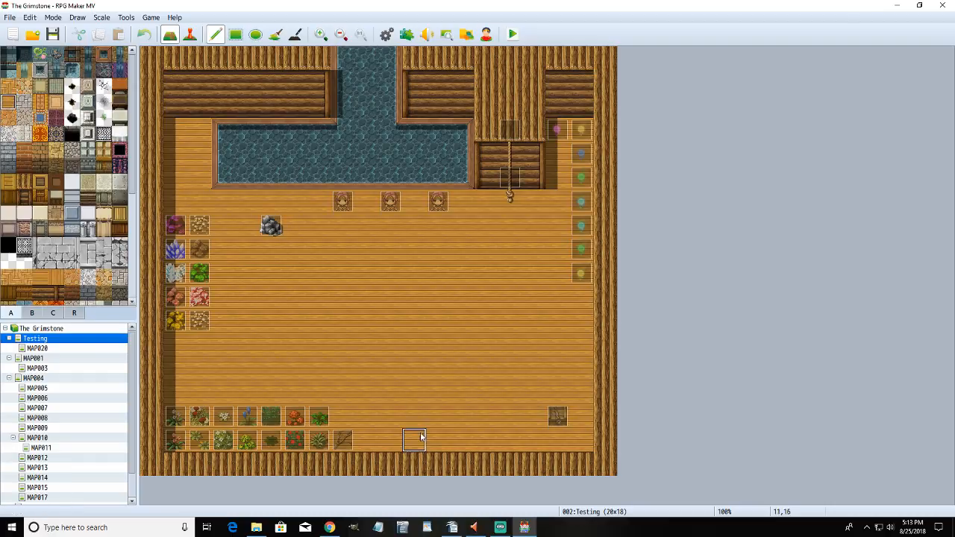
drag(447, 465, 451, 466)
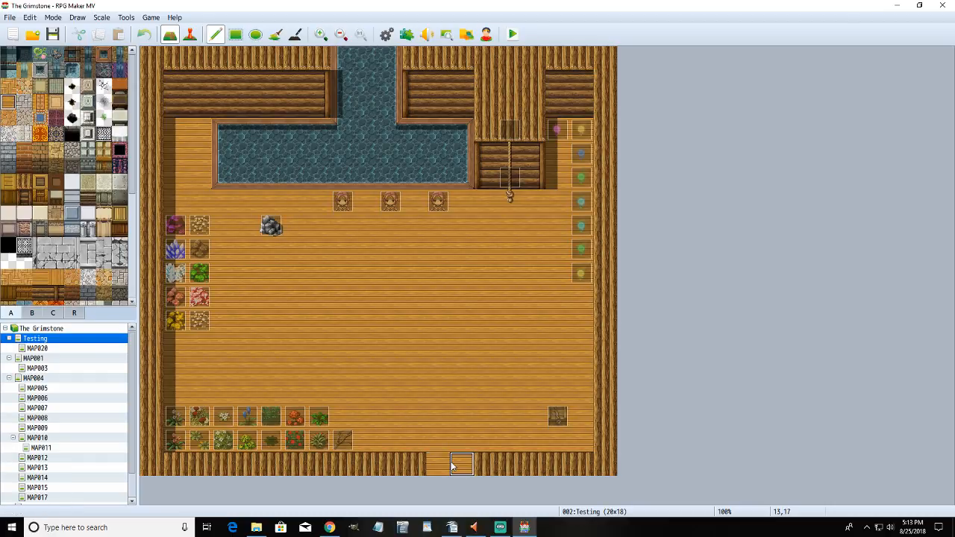
key(ctrl+z)
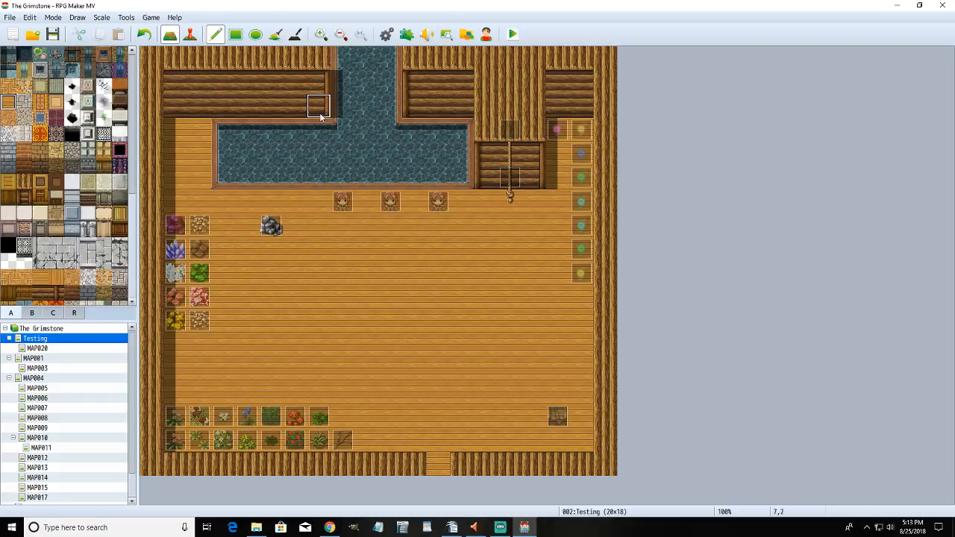
- Create a quick transfer event in the Testing map's lower wall gap leading to MAP020 (7,3)
click(190, 35)
right_click(445, 464)
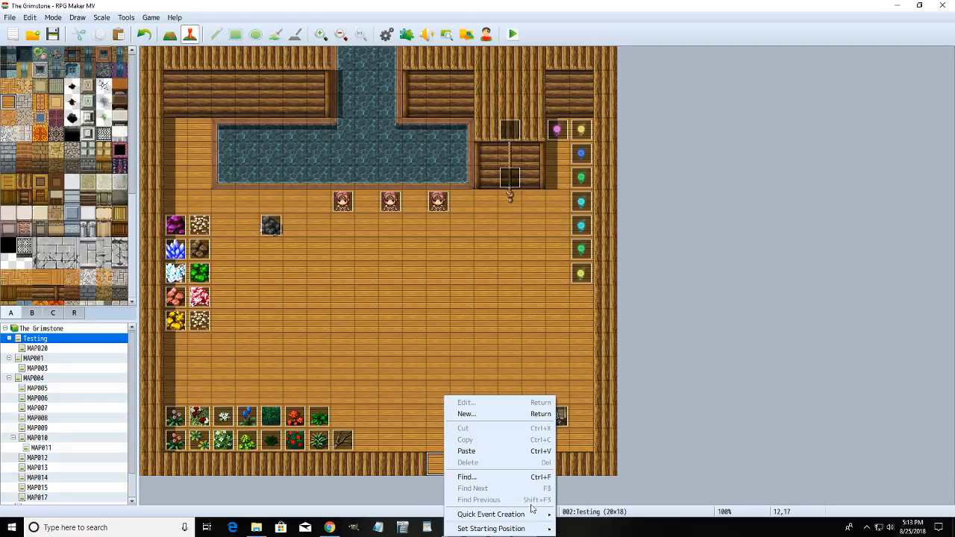
mouse_move(534, 513)
click(589, 497)
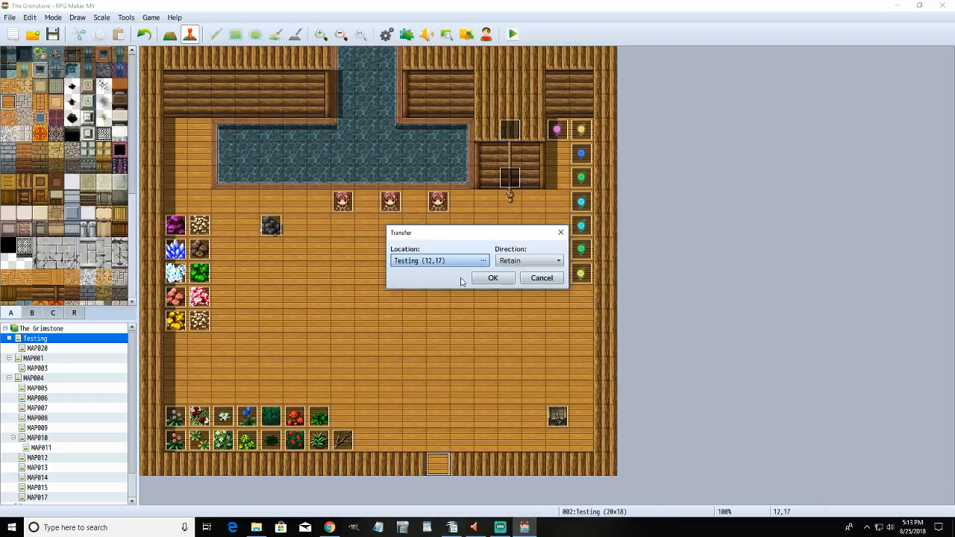
click(463, 263)
click(234, 124)
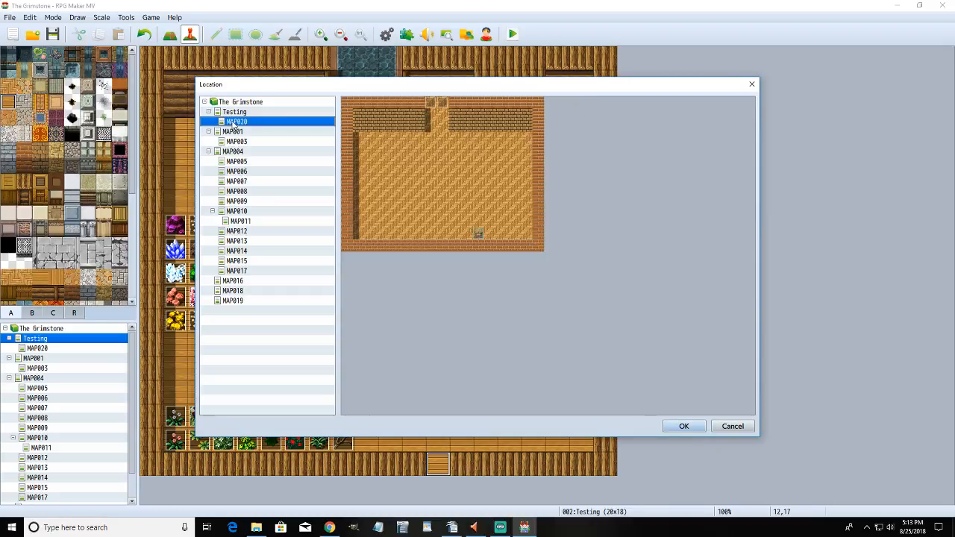
click(433, 138)
click(683, 426)
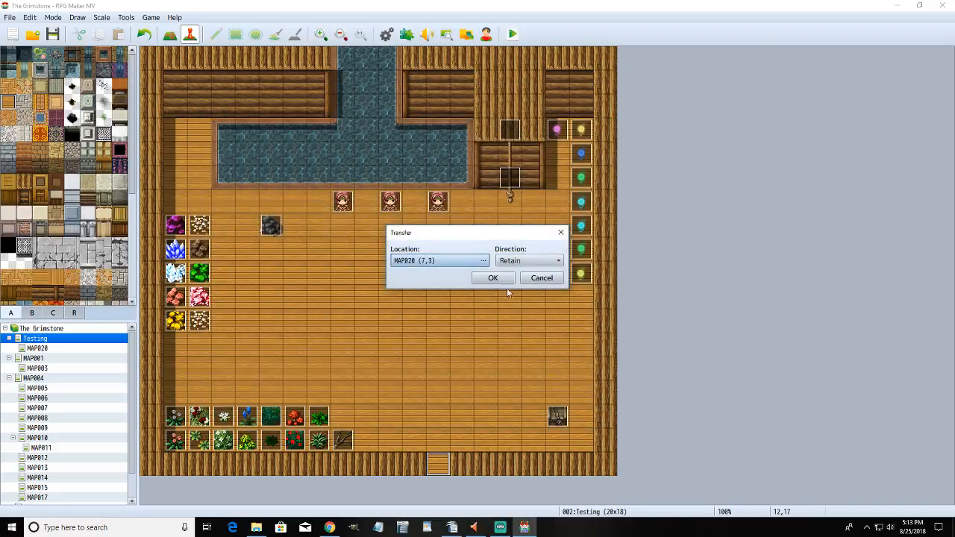
click(498, 280)
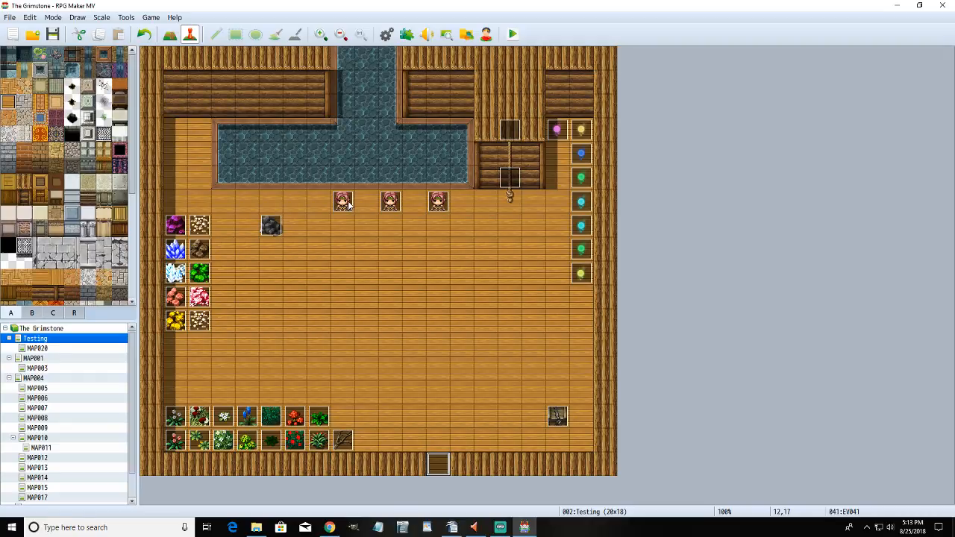
- Copy the middle character event from the Testing map to tile 10,3 of MAP020
click(393, 204)
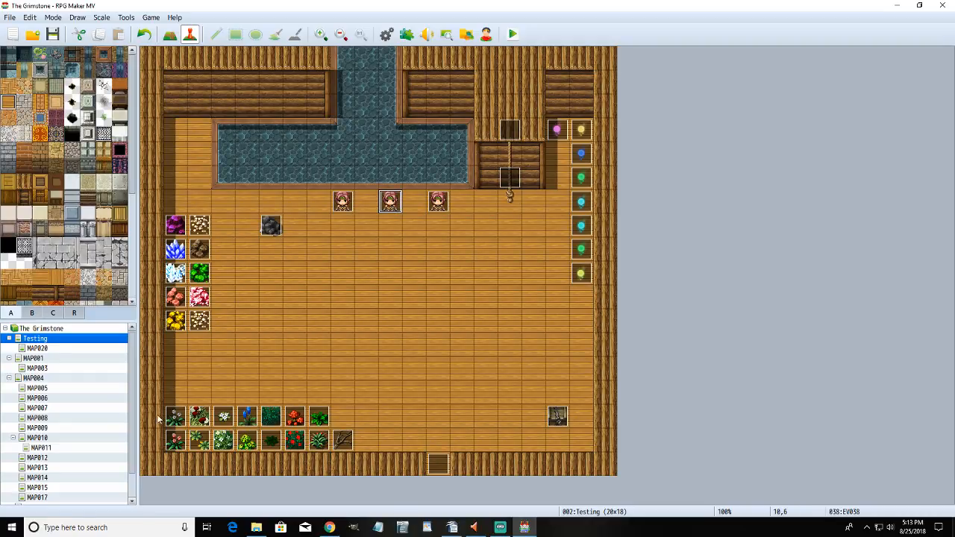
click(56, 350)
click(390, 131)
key(ctrl+v)
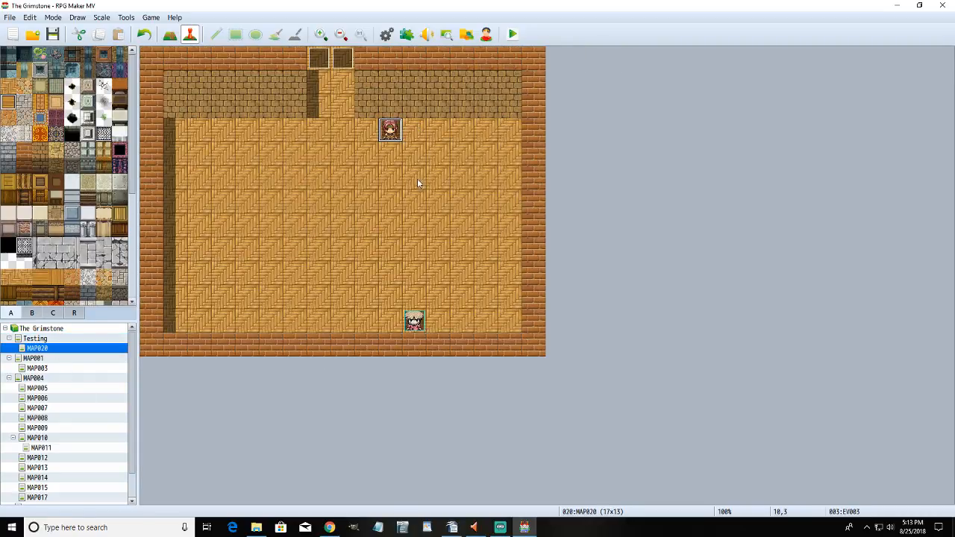
- Copy the Testing map's character event at tile 8,6 to tile 9,3 of MAP020
click(35, 339)
click(343, 203)
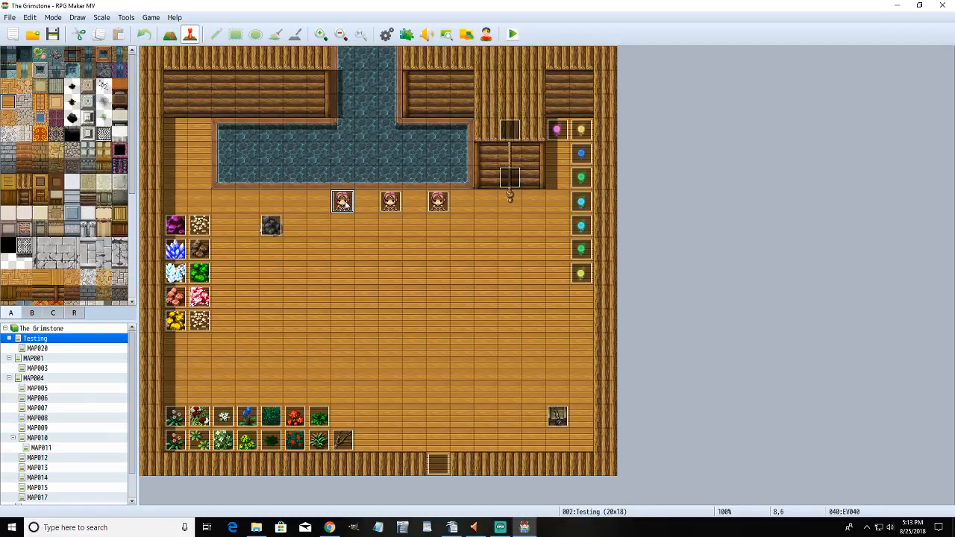
click(66, 348)
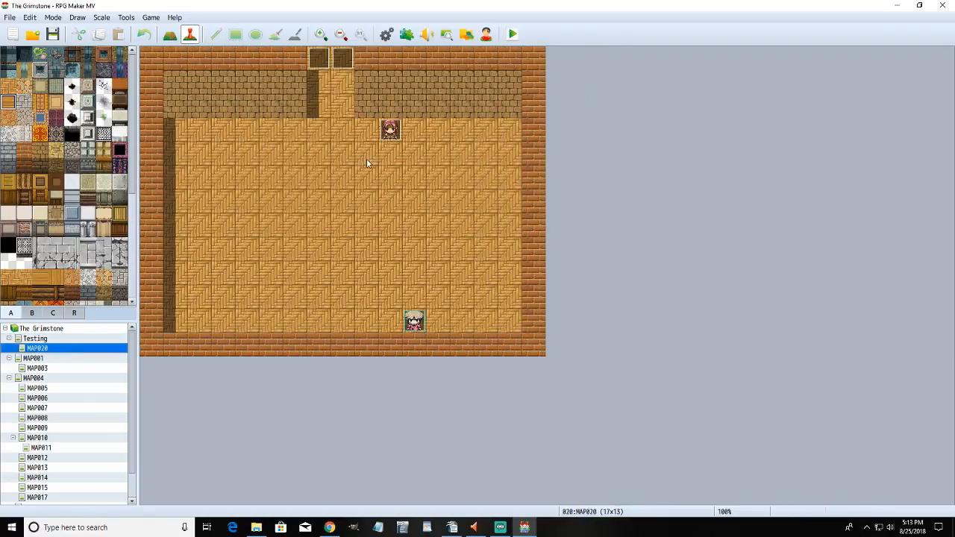
click(367, 129)
key(ctrl+v)
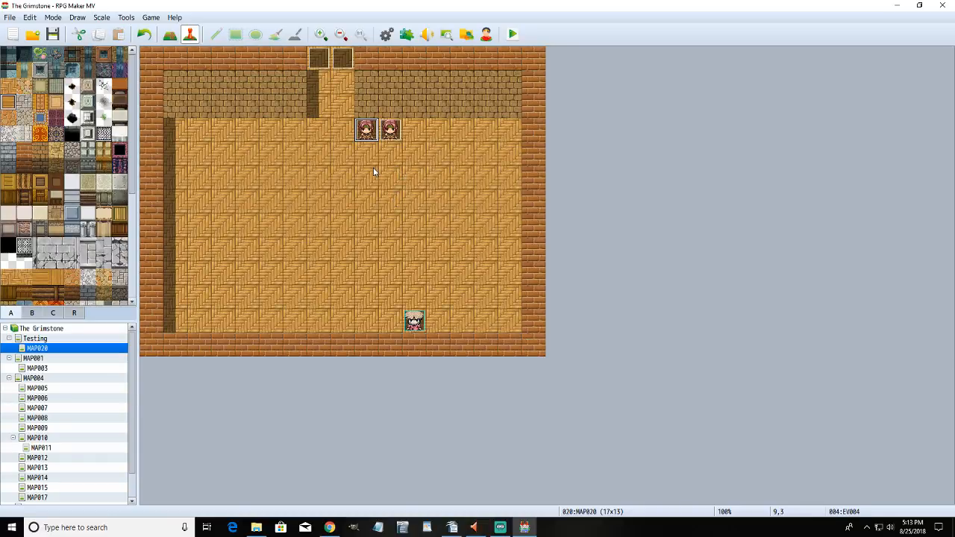
- Launch a playtest of the project and start a new game
click(511, 35)
click(435, 277)
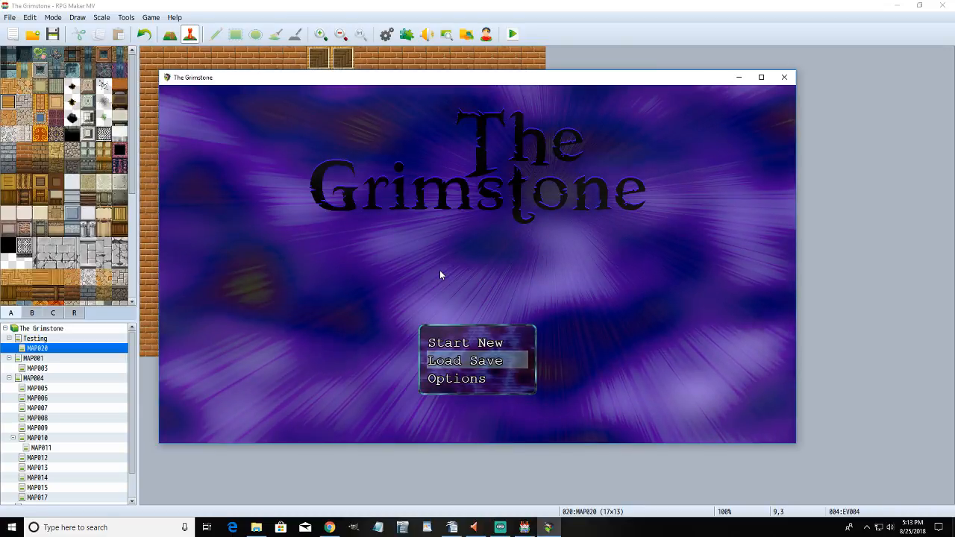
key(Return)
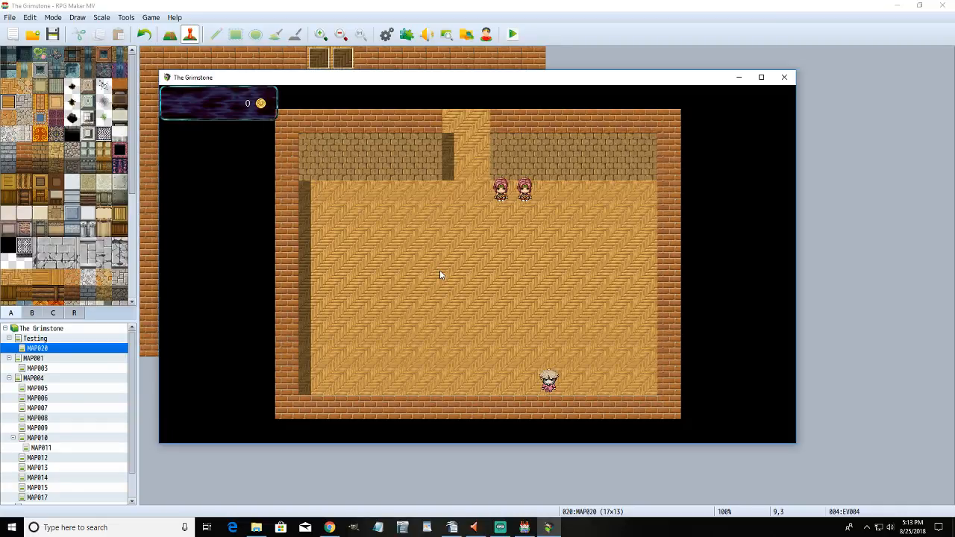
- Walk the player up to the character at tile 10,3 and talk to it to test its event
key(Left)
key(Up)
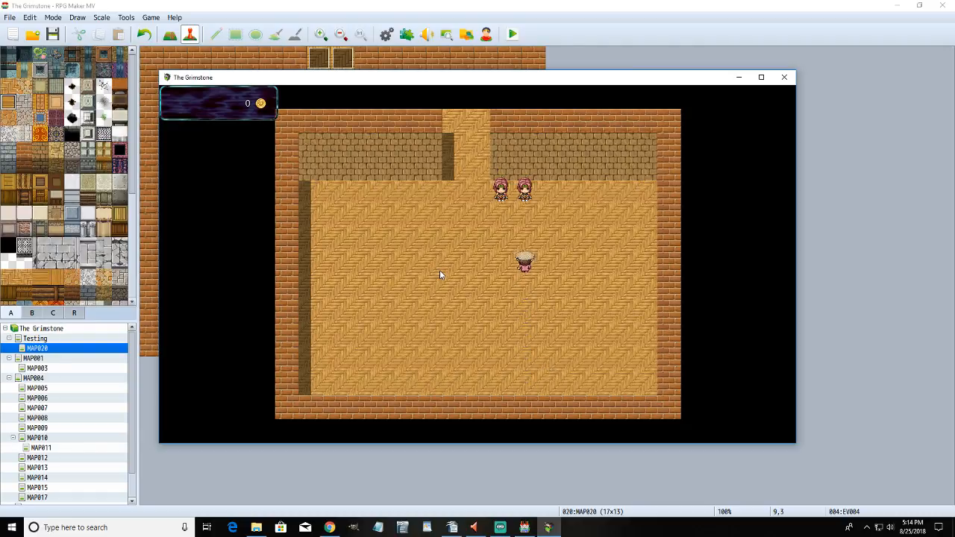
key(Up)
key(Left)
key(Right)
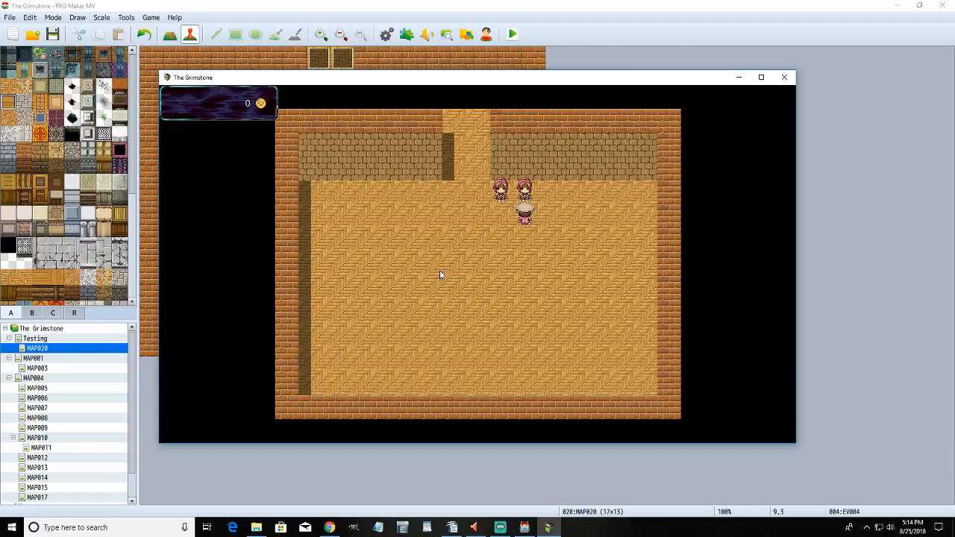
key(Return)
key(Return)
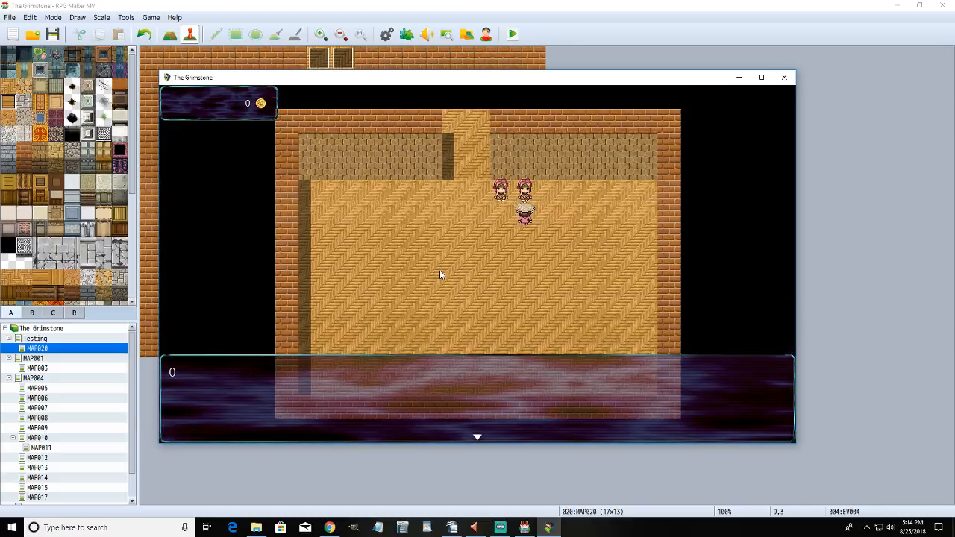
- Finish the skill check at tile 10,3, and accept learning awareness from the character at tile 9,3
key(Return)
key(Return)
key(Return)
key(Left)
key(Up)
key(Return)
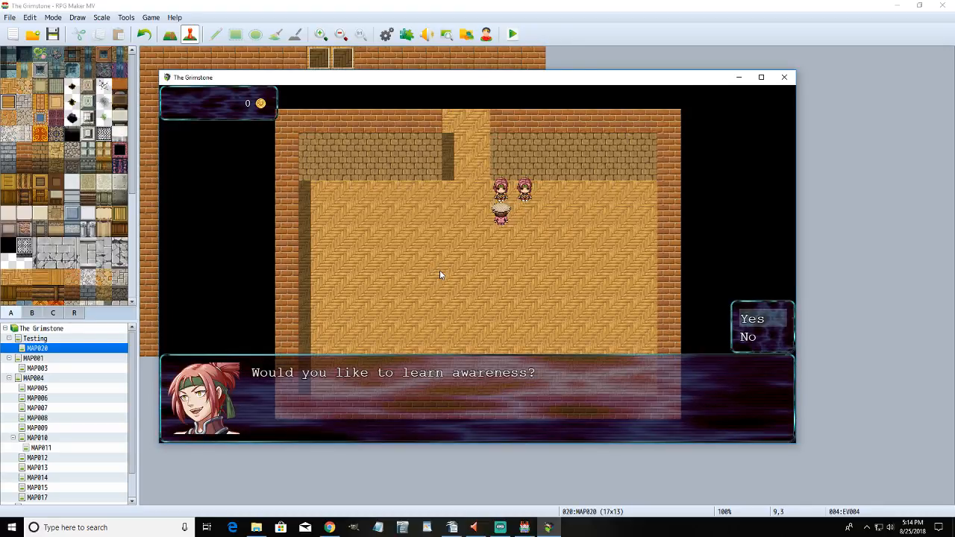
key(Return)
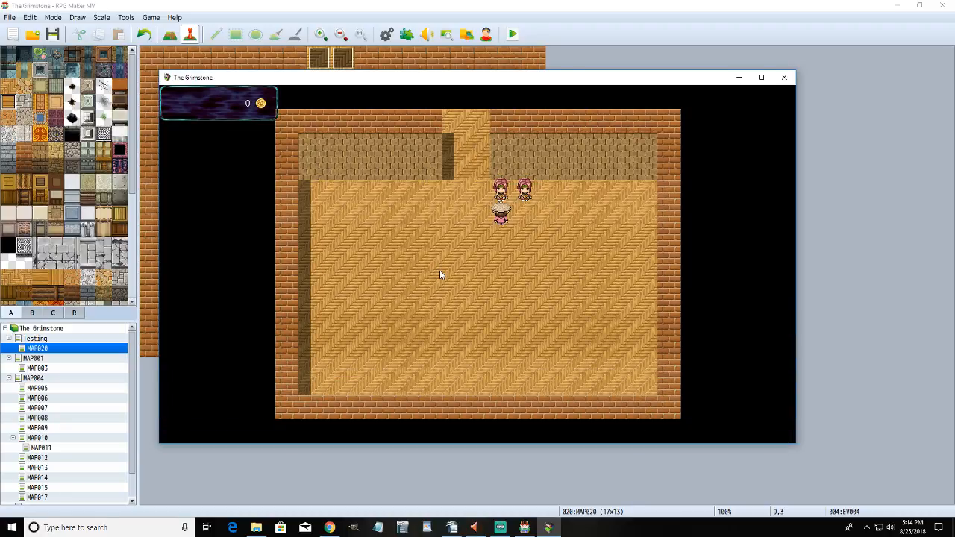
- Walk the player through MAP020's north passage to test the transfer to the Testing map, and end the playtest
key(Left)
key(Up)
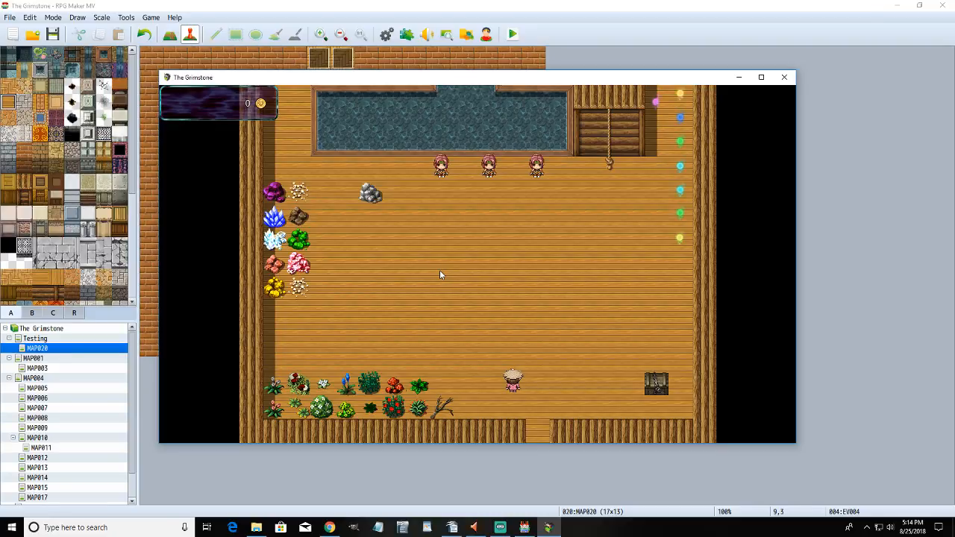
click(784, 77)
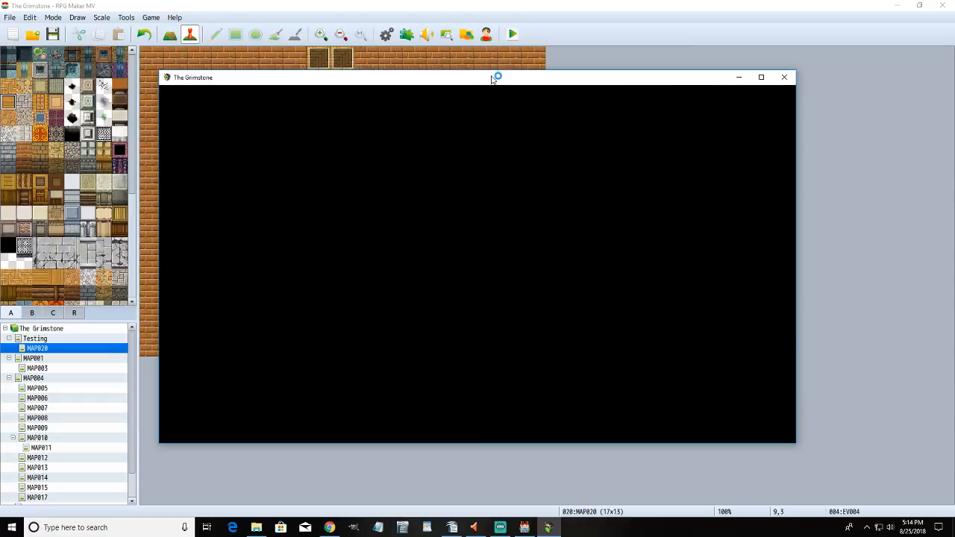
- Start a new game in a fresh playtest and accept learning awareness from the character at tile 9,3
key(Return)
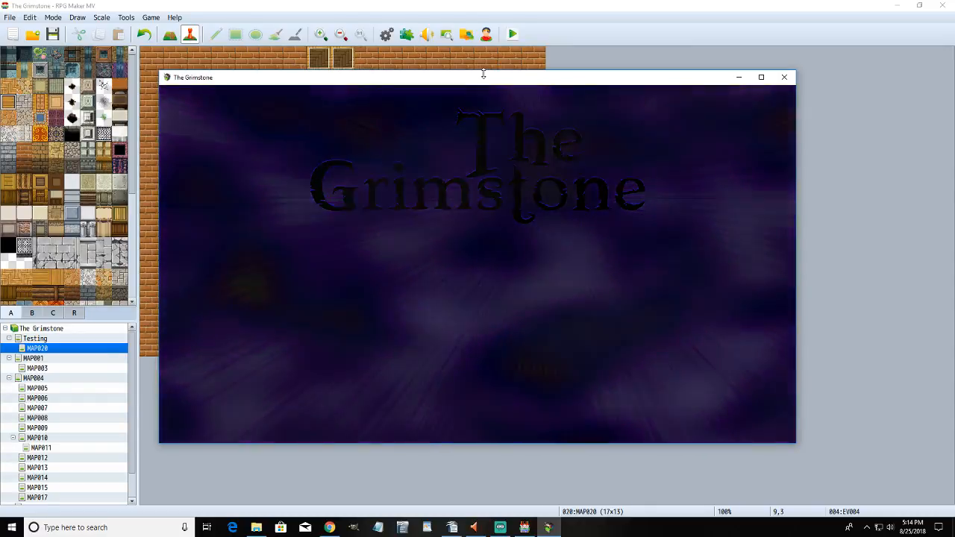
key(Up)
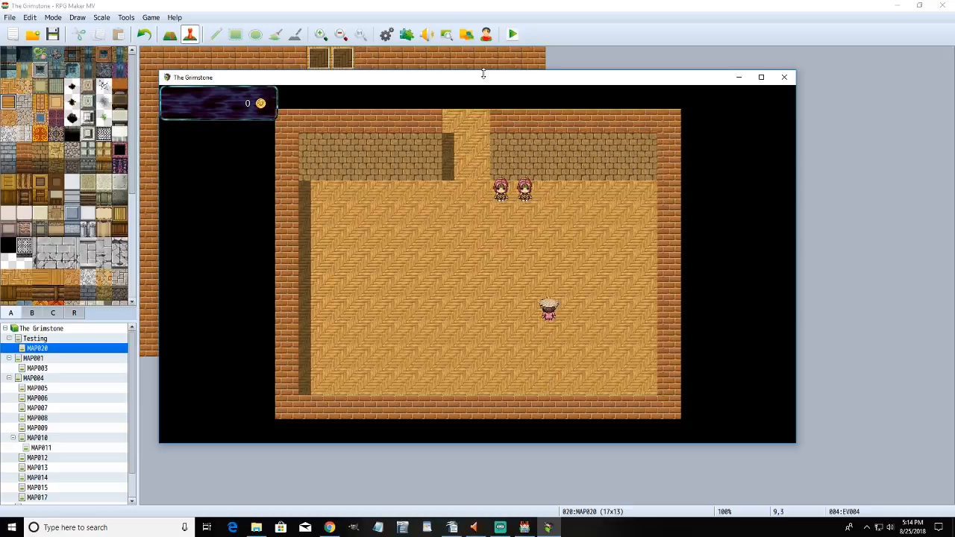
key(Left)
key(Up)
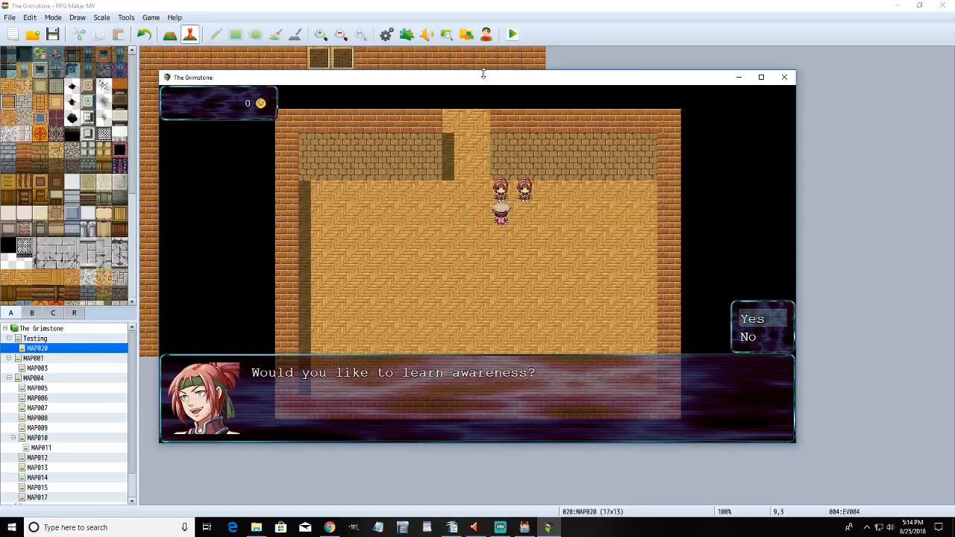
key(Return)
- Talk to the character at tile 10,3 and choose to see the climbing skill
key(Right)
key(Up)
key(Return)
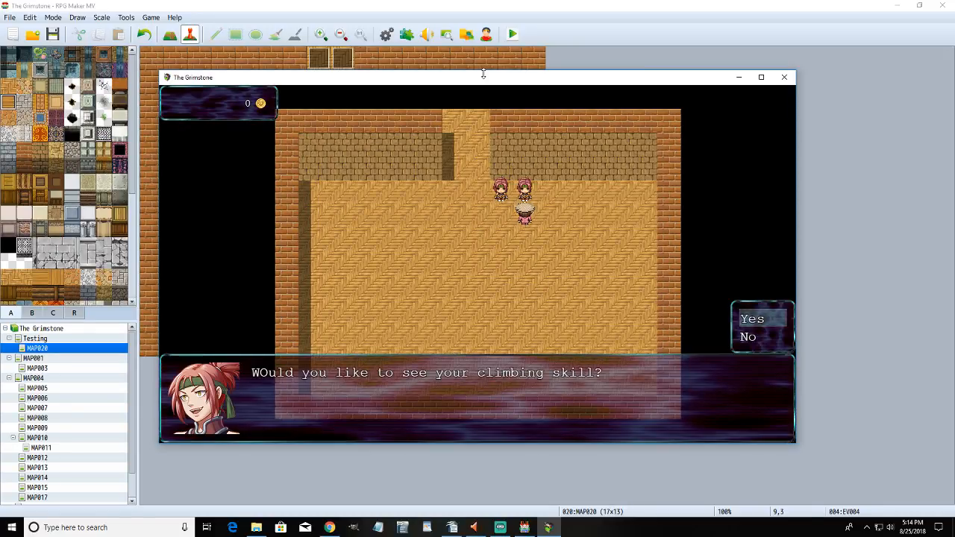
key(Return)
key(Return)
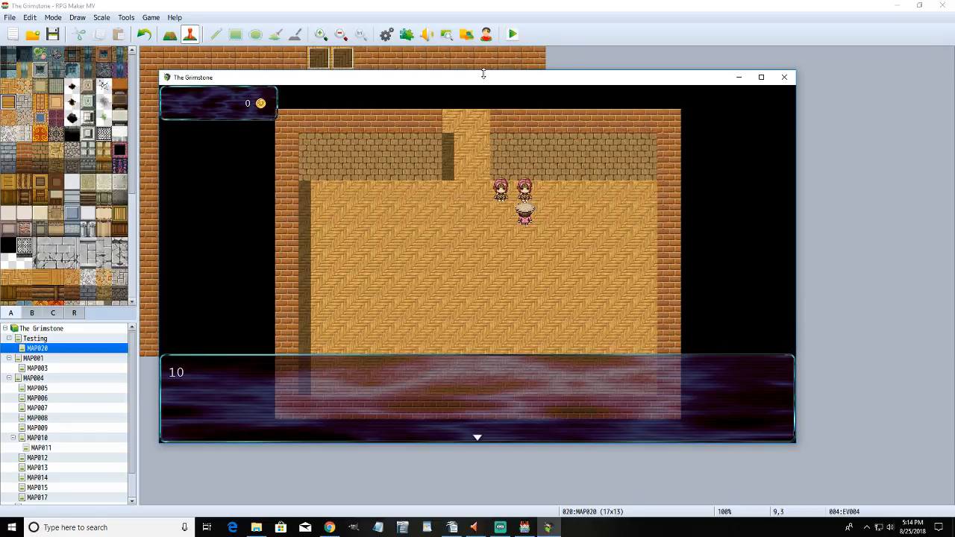
key(Return)
- Walk the player out through the north passage of MAP020 into the Testing map
key(Left)
key(Up)
key(Up)
key(Up)
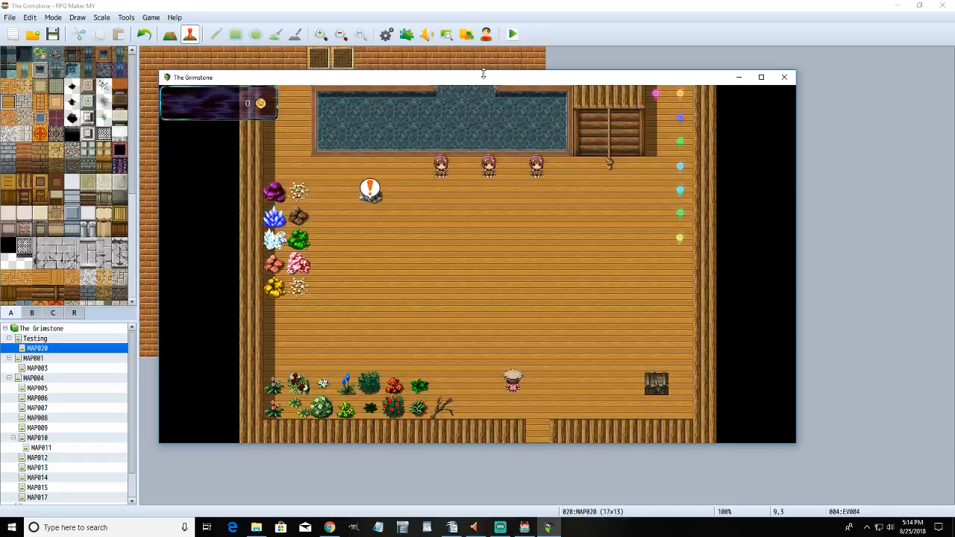
- Walk the player up to the lone grey rock below the pool to test its awareness reaction
key(Left)
key(Up)
key(Left)
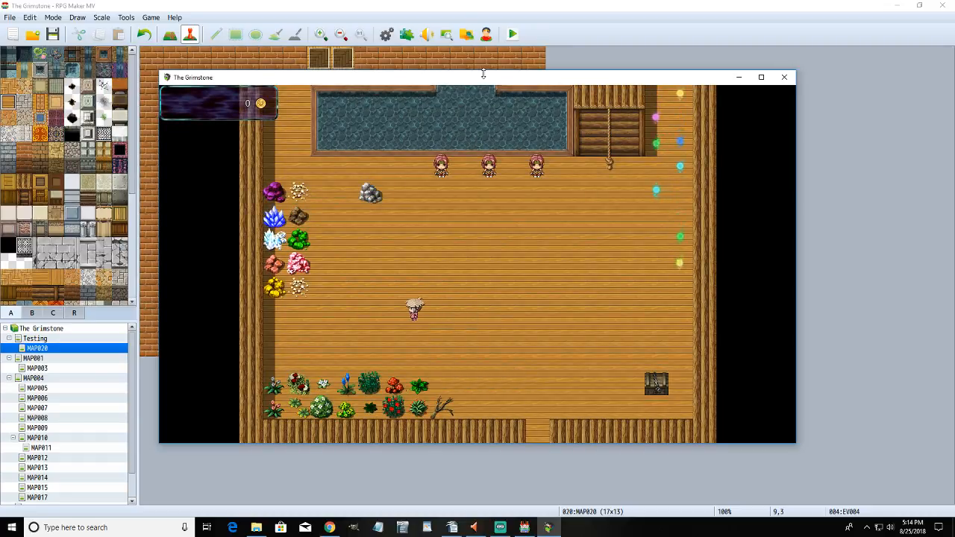
key(Up)
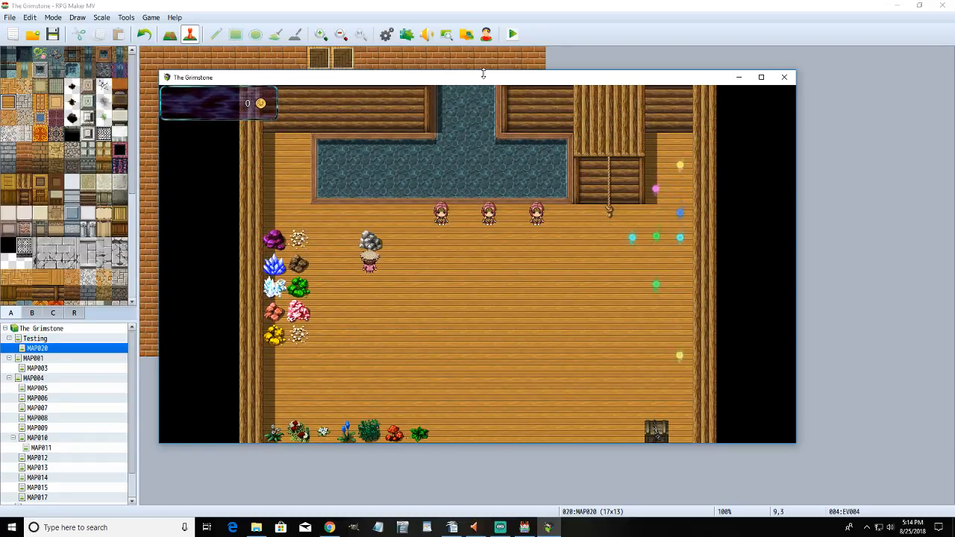
key(Down)
key(Up)
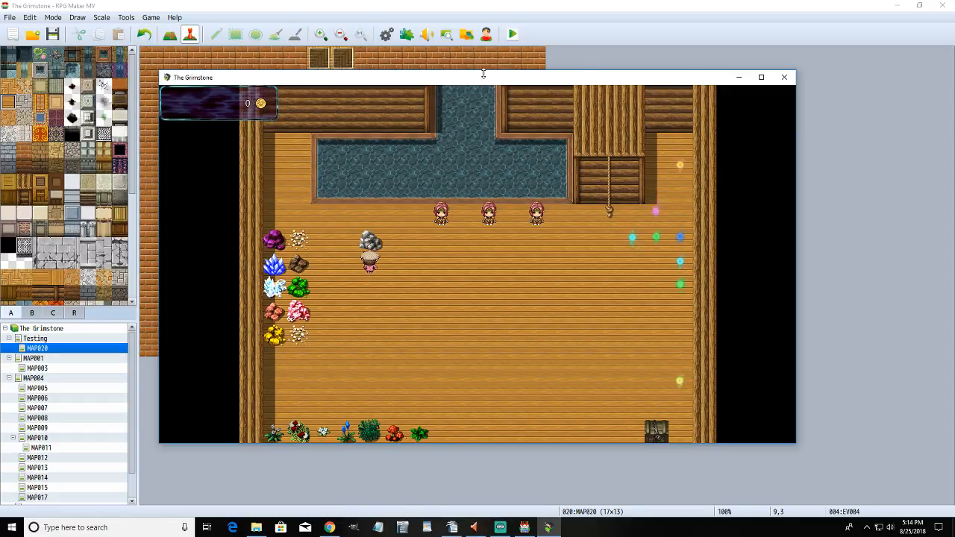
- End the playtest and set page 2 of the grey rock event on the Testing map to Same as characters priority
click(784, 77)
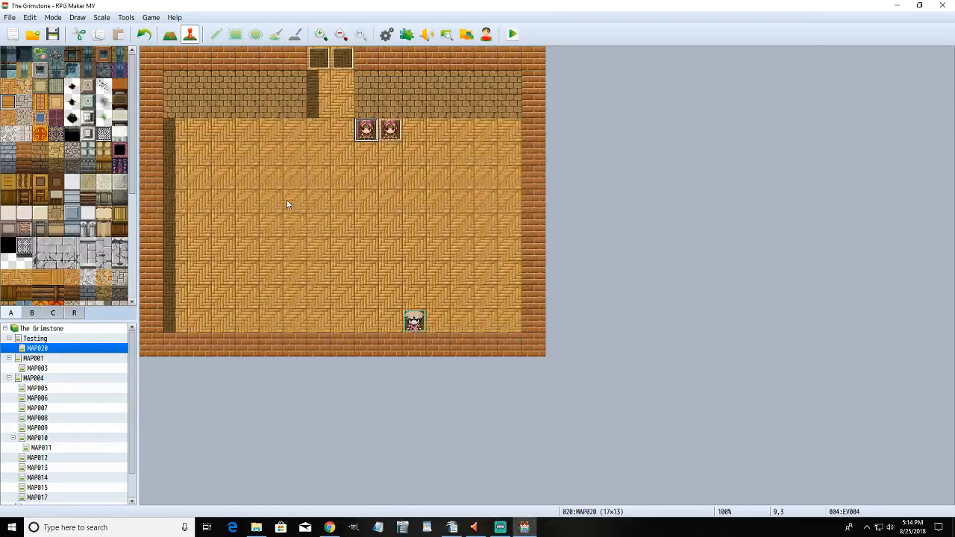
click(35, 339)
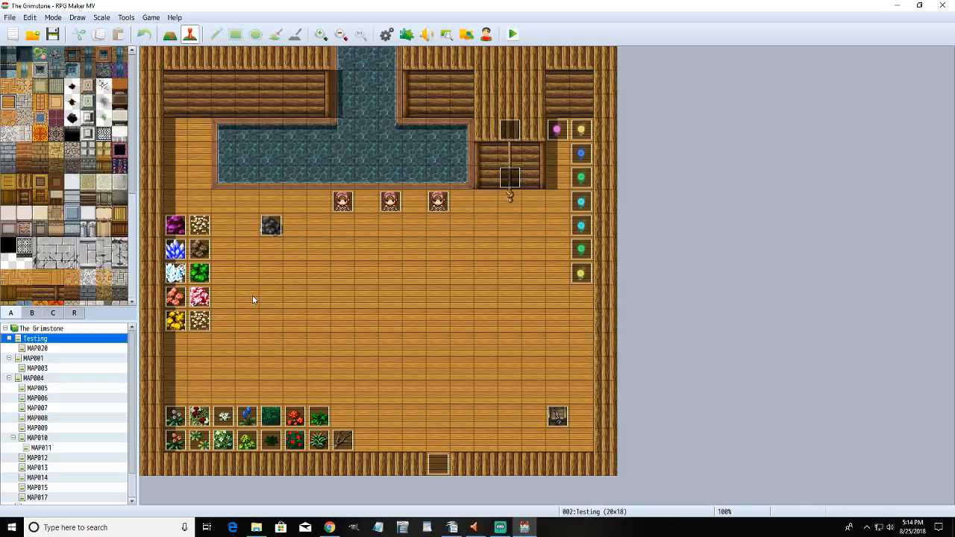
double_click(271, 223)
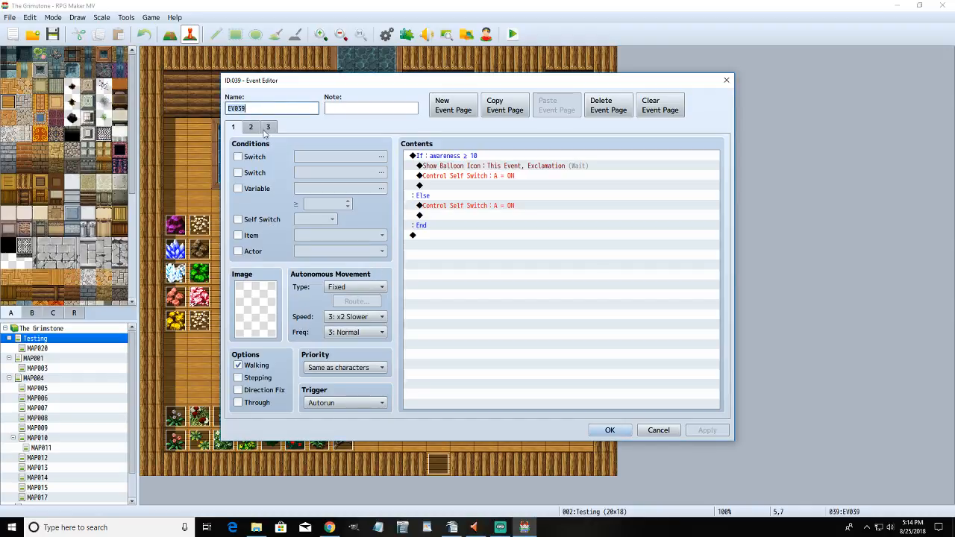
click(253, 127)
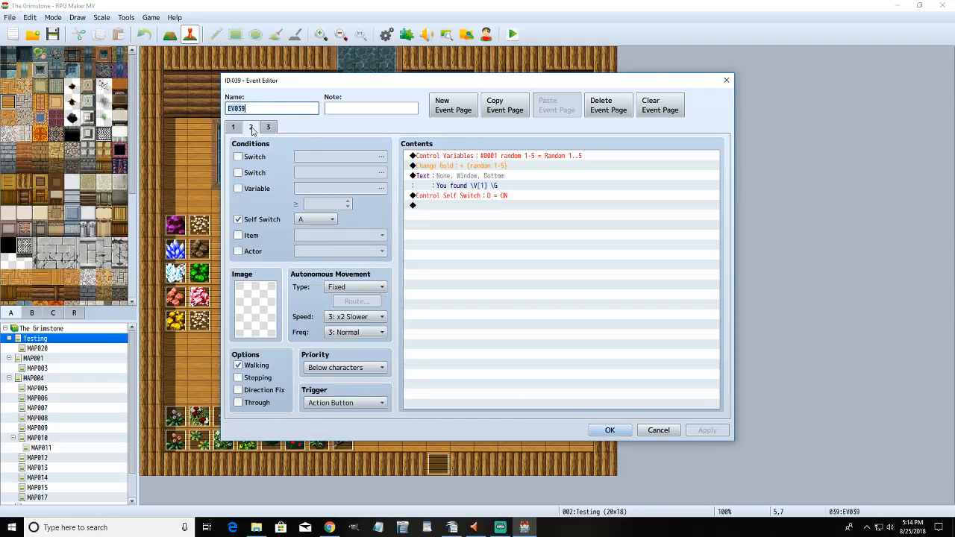
click(367, 368)
click(362, 392)
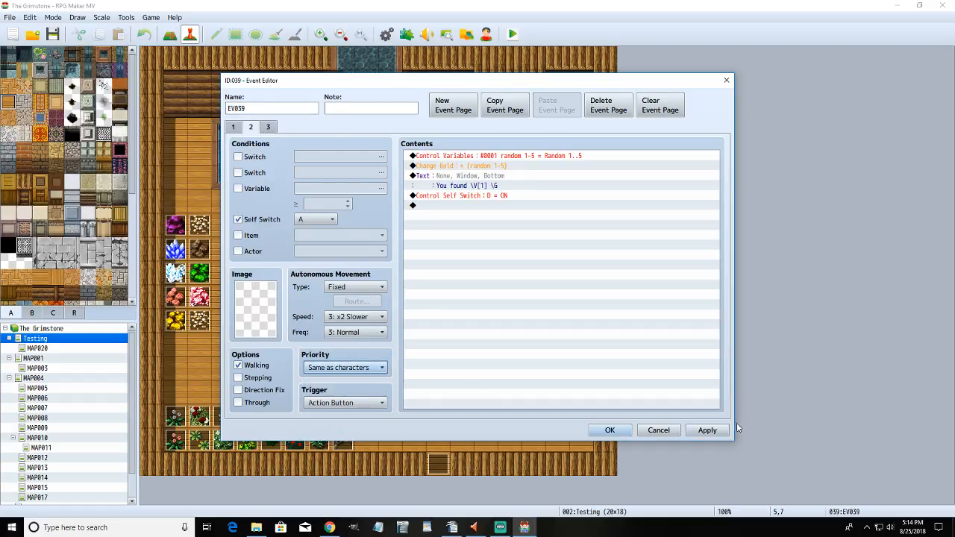
click(609, 430)
- Save the game changes, start a playtest and walk the character up to the left woman in the brick room
click(512, 33)
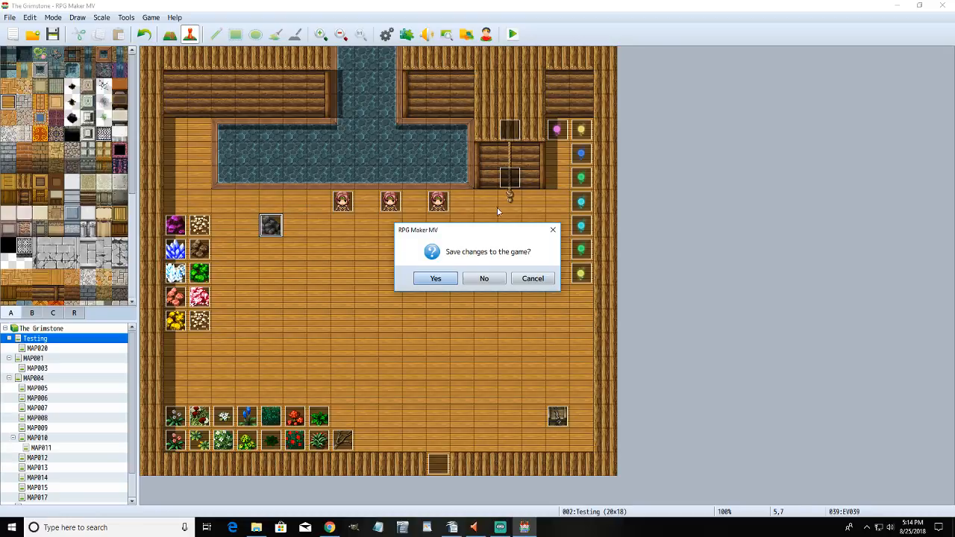
click(437, 278)
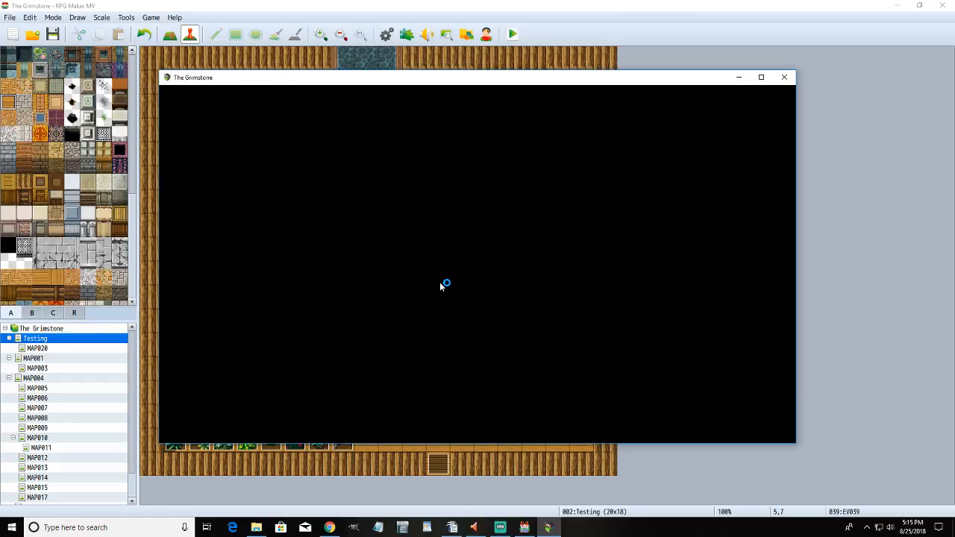
key(Return)
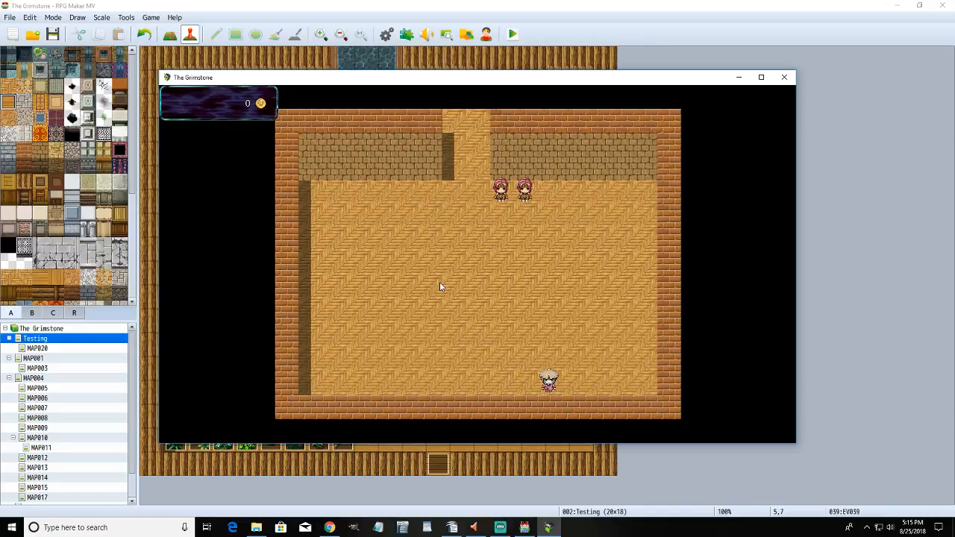
key(Left)
key(Up)
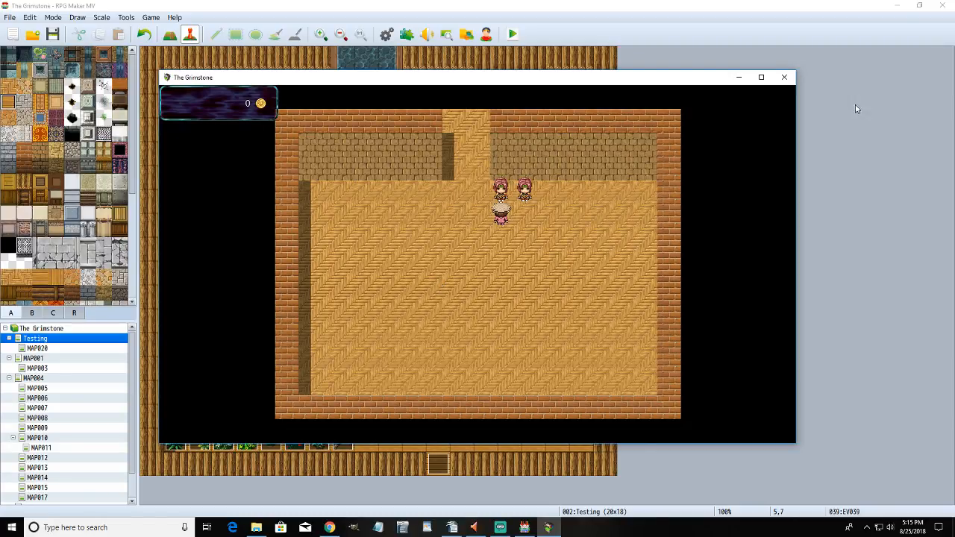
click(784, 77)
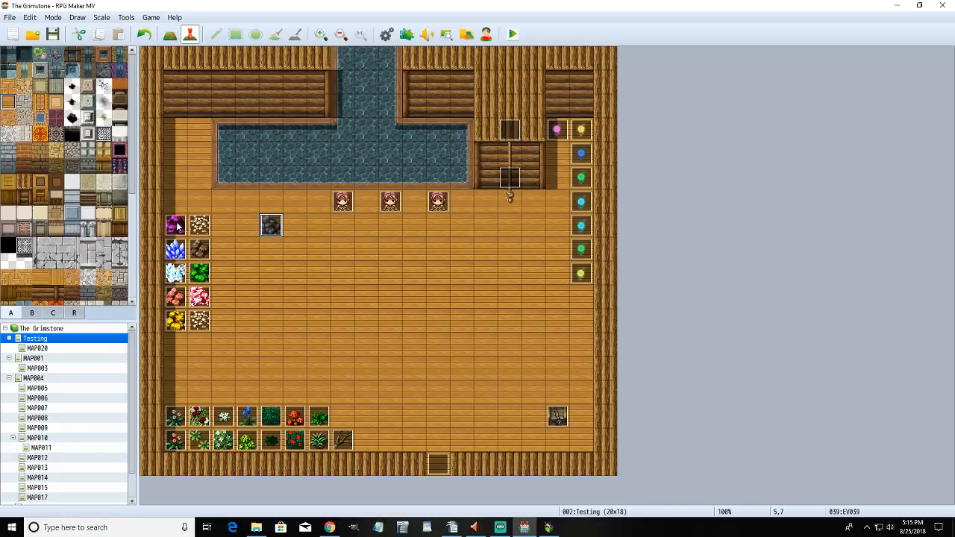
click(547, 527)
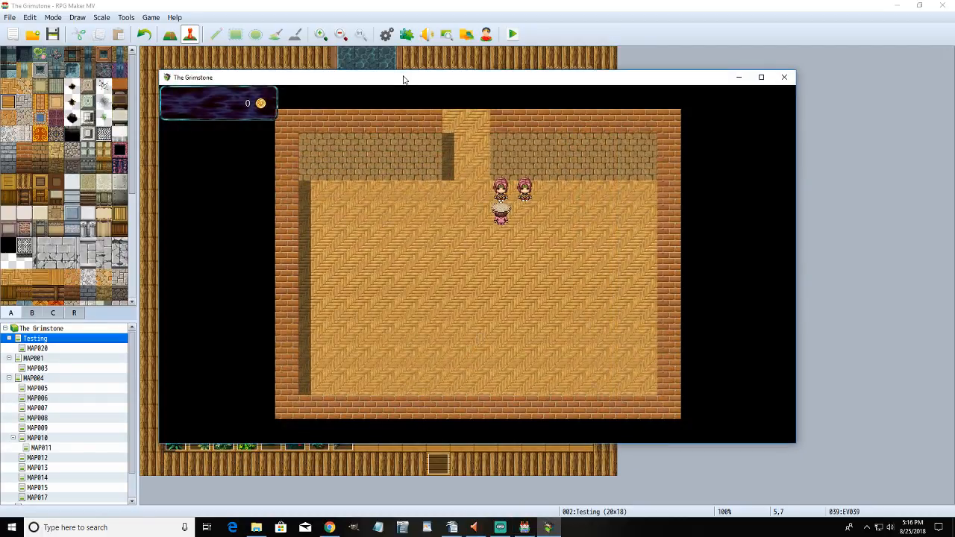
drag(405, 78, 396, 83)
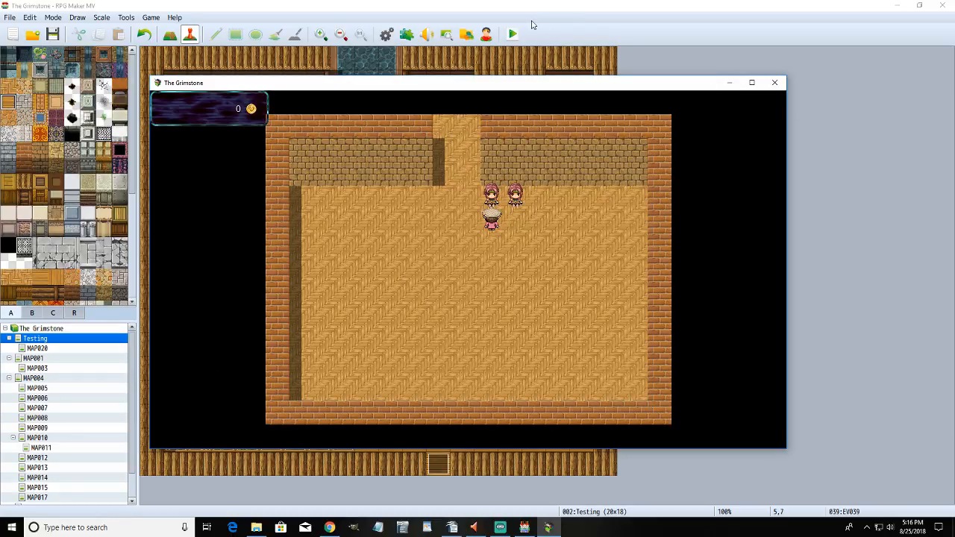
- Examine the awareness conditional branch on page 1 of the grey rock event, leaving it unedited
key(alt+F4)
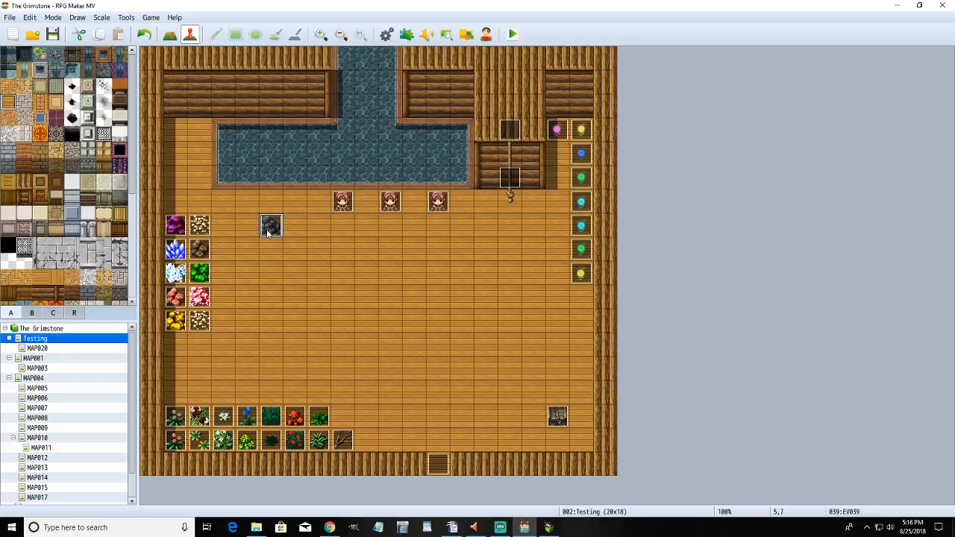
double_click(270, 227)
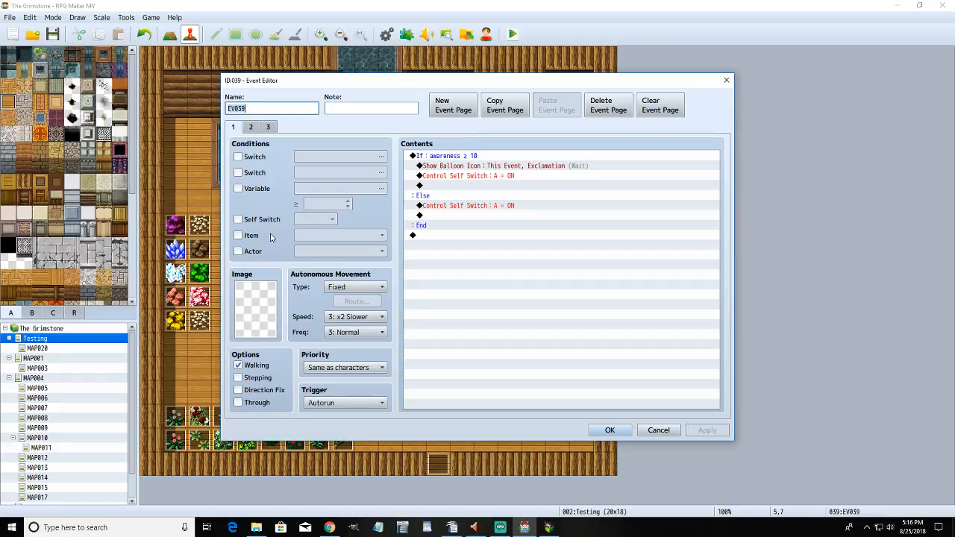
right_click(491, 159)
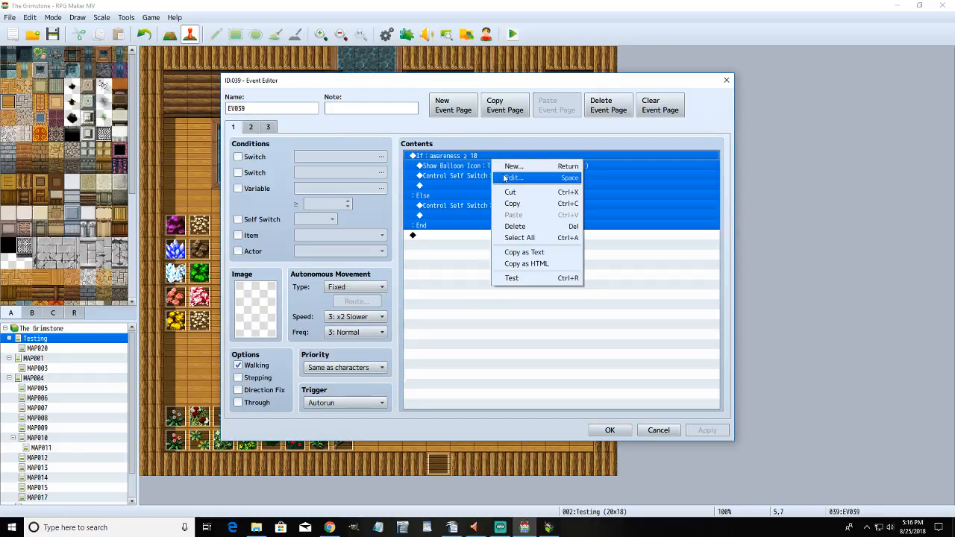
click(506, 177)
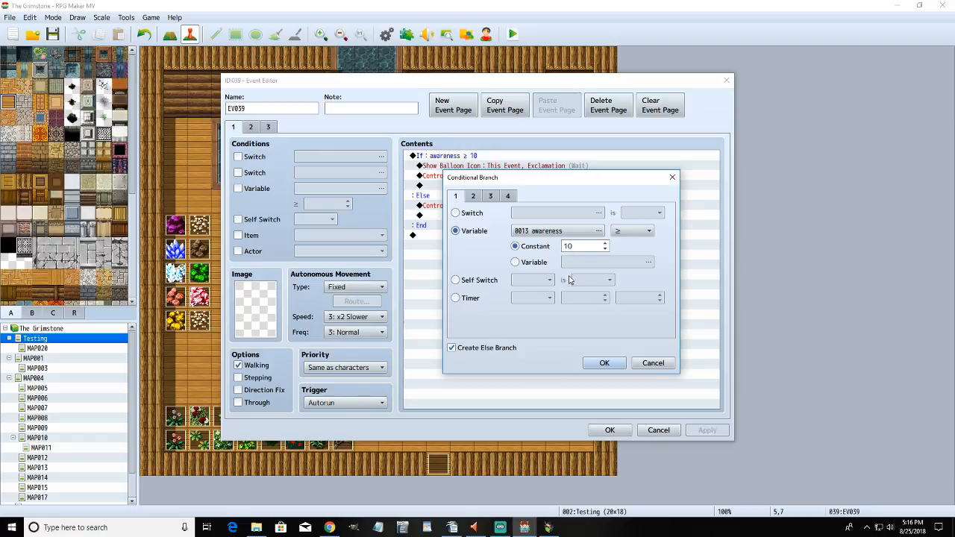
click(654, 363)
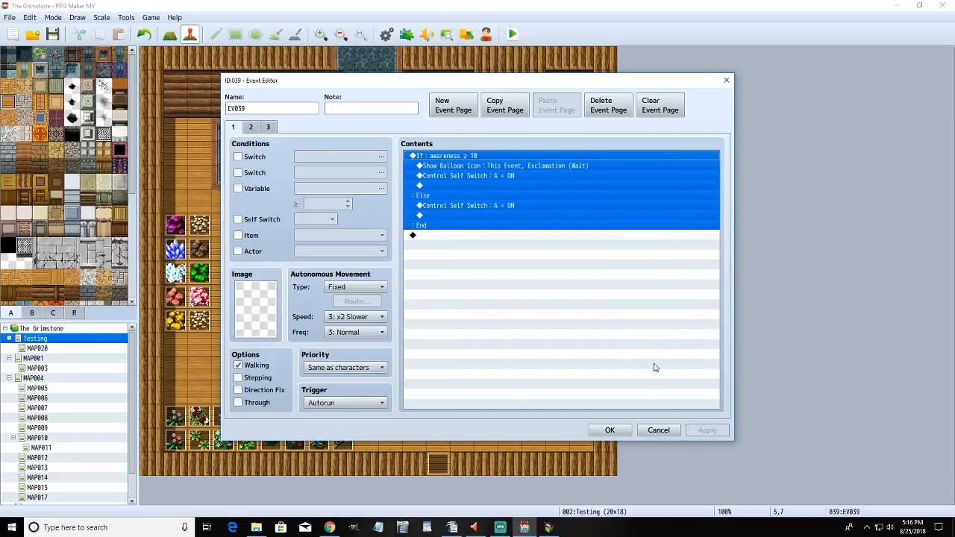
click(658, 430)
- Resume the playtest, interact with the left woman and walk through the upper doorway into the Testing room
key(ctrl+r)
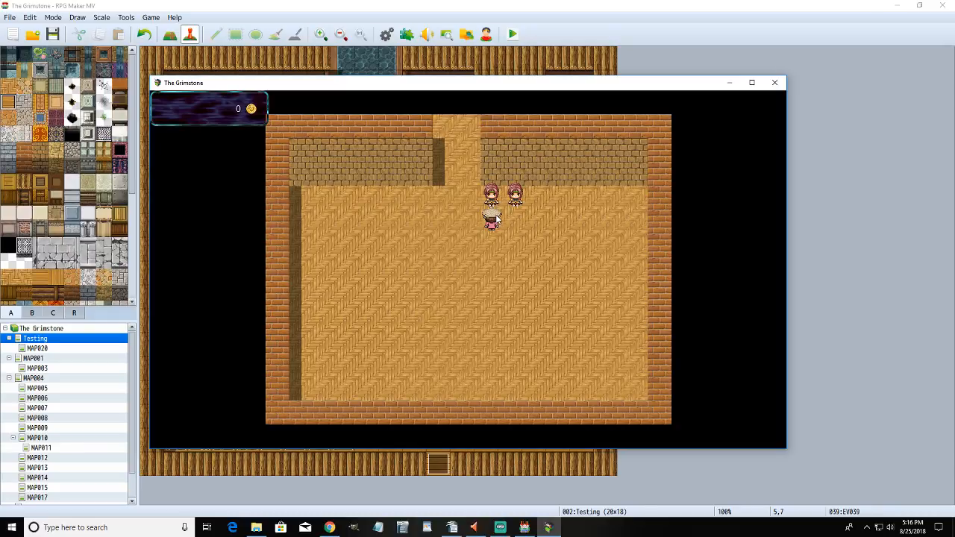
key(Right)
key(Left)
key(Return)
key(Return)
key(Left)
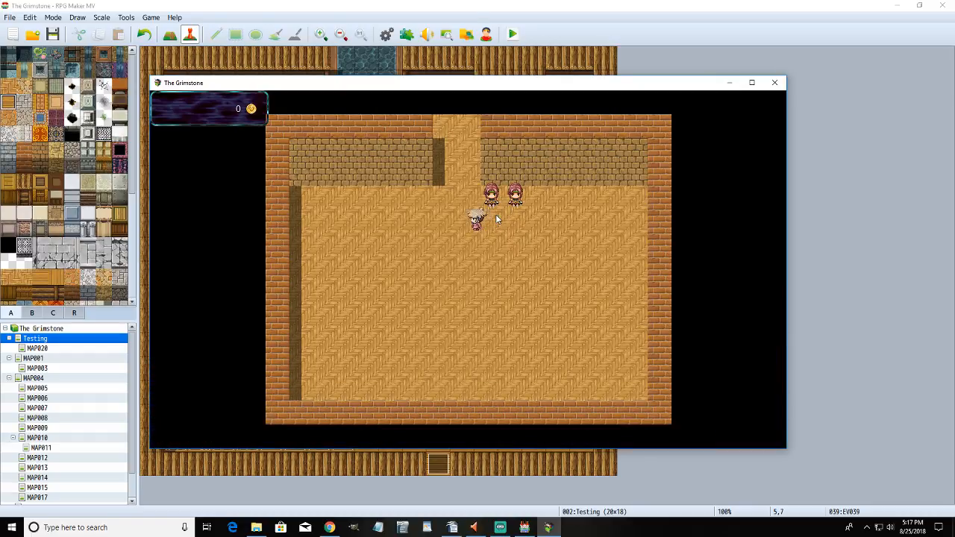
key(Up)
key(Up)
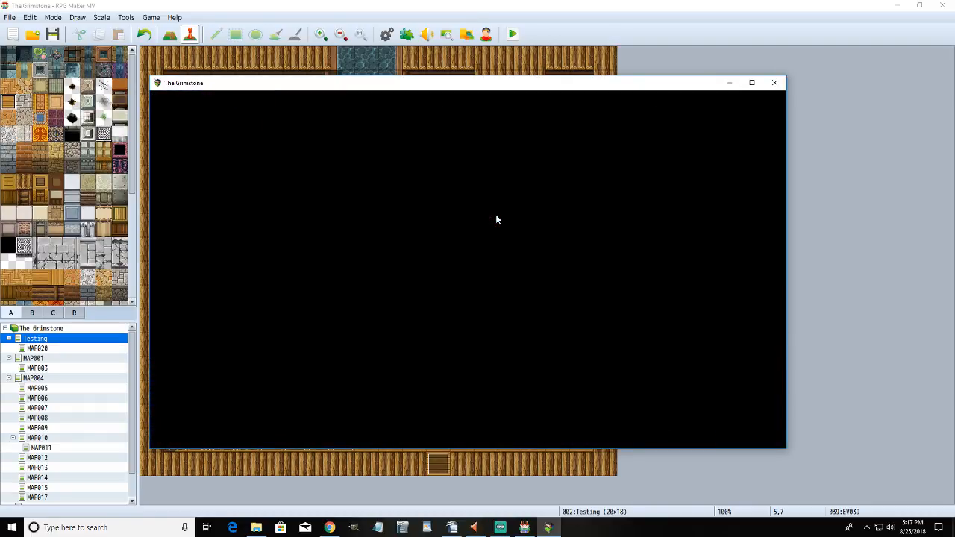
key(Up)
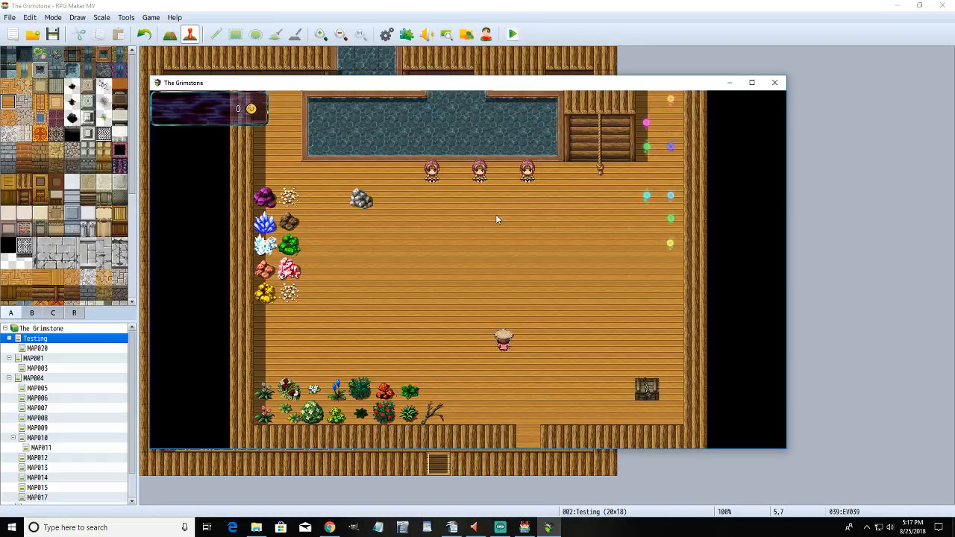
- Walk the character to just below the grey rock and interact with it to test its gold reward
key(Left)
key(Left)
key(Up)
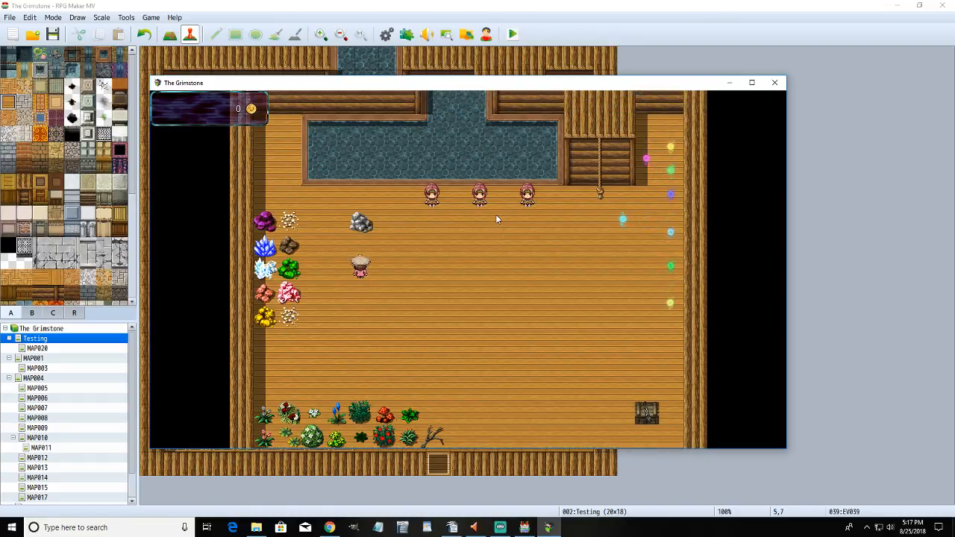
key(Up)
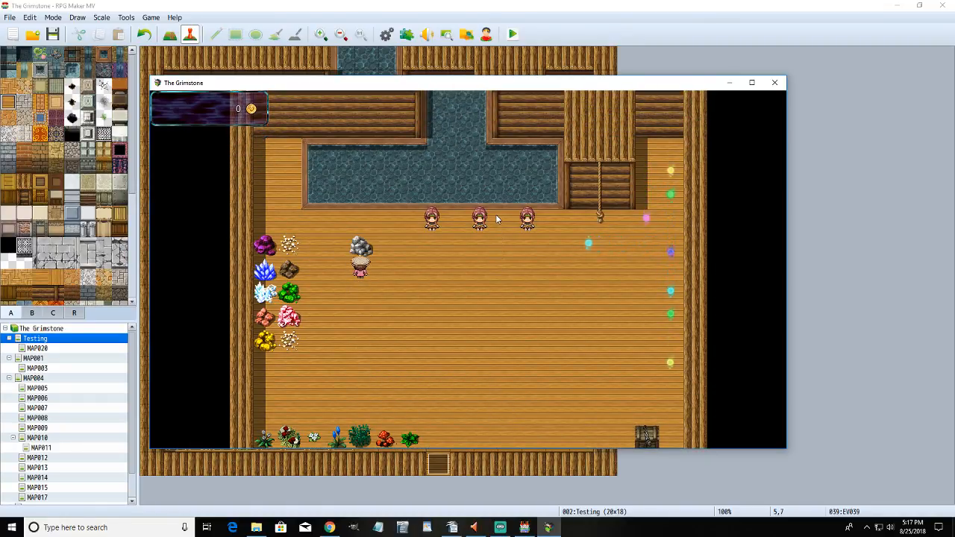
key(Return)
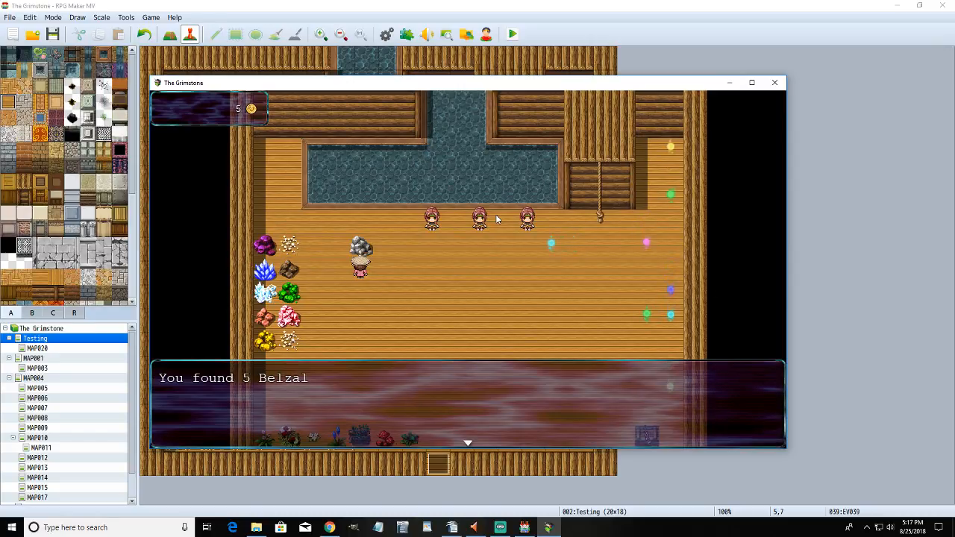
key(Return)
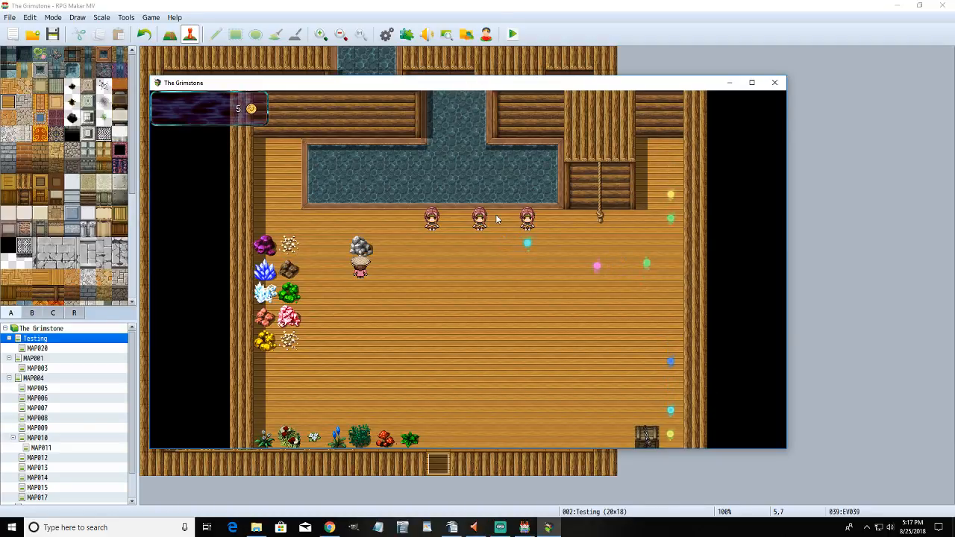
key(Right)
key(Right)
key(Down)
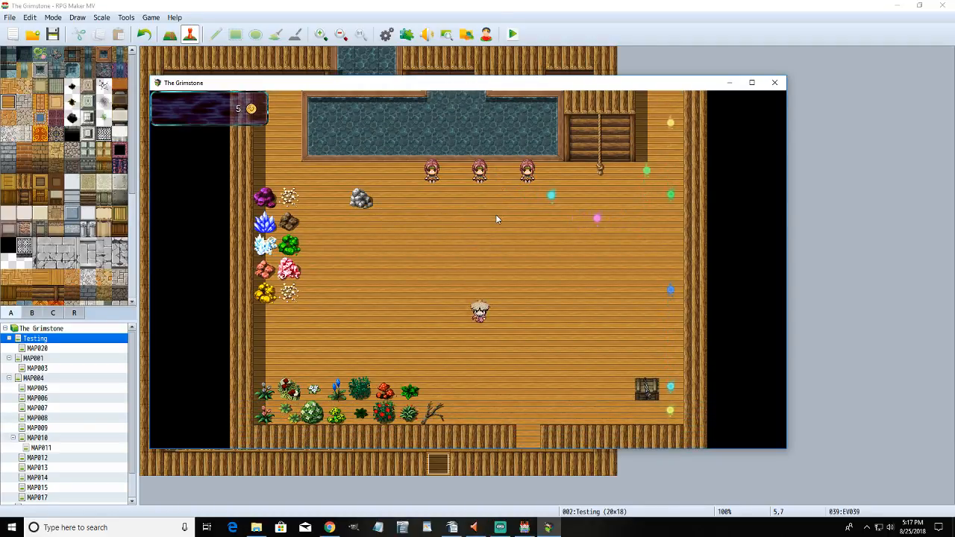
key(Up)
key(Left)
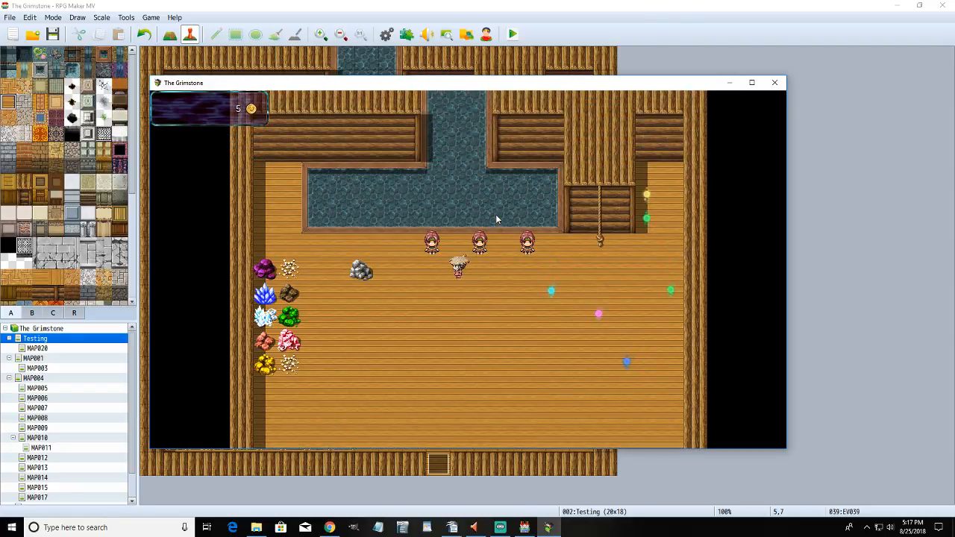
key(Right)
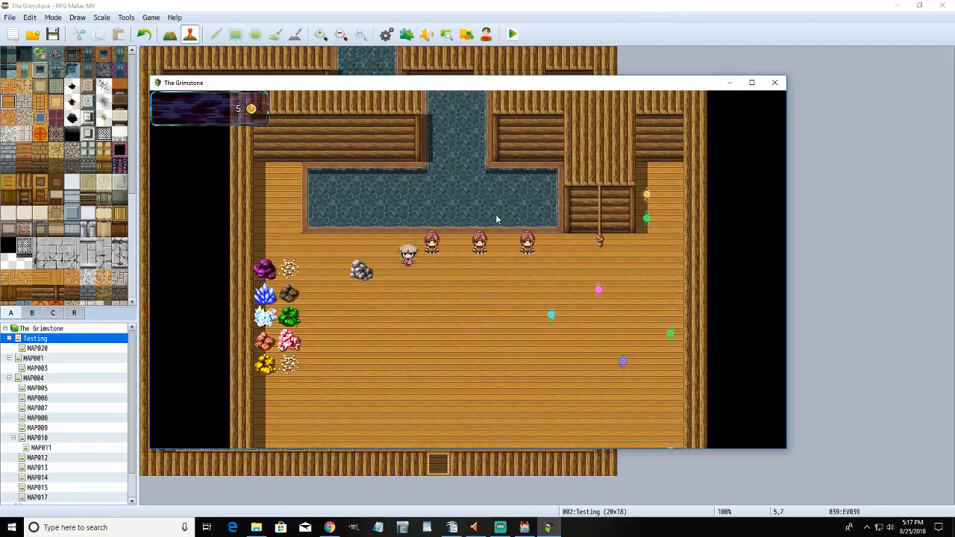
key(Down)
key(Right)
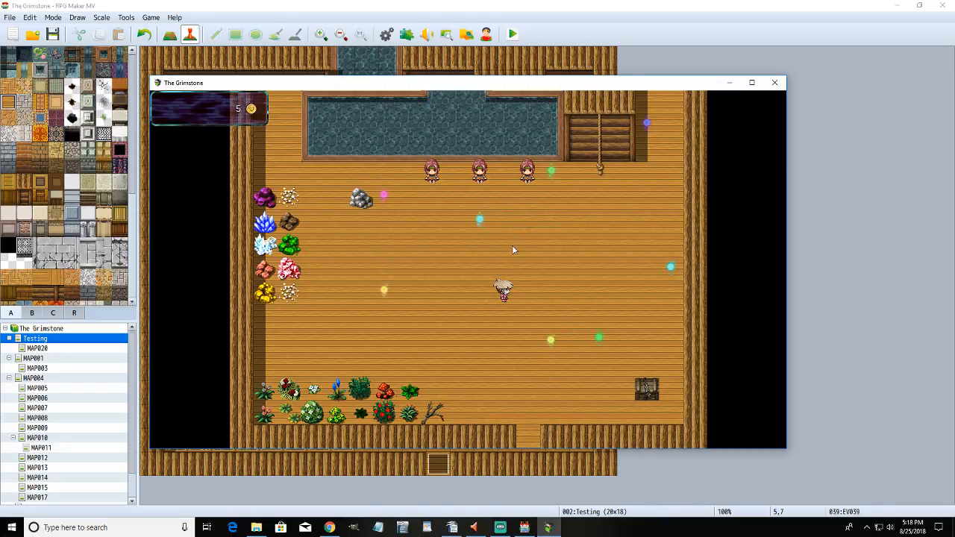
- End the playtest and switch the editor from the Testing room to MAP020
click(775, 82)
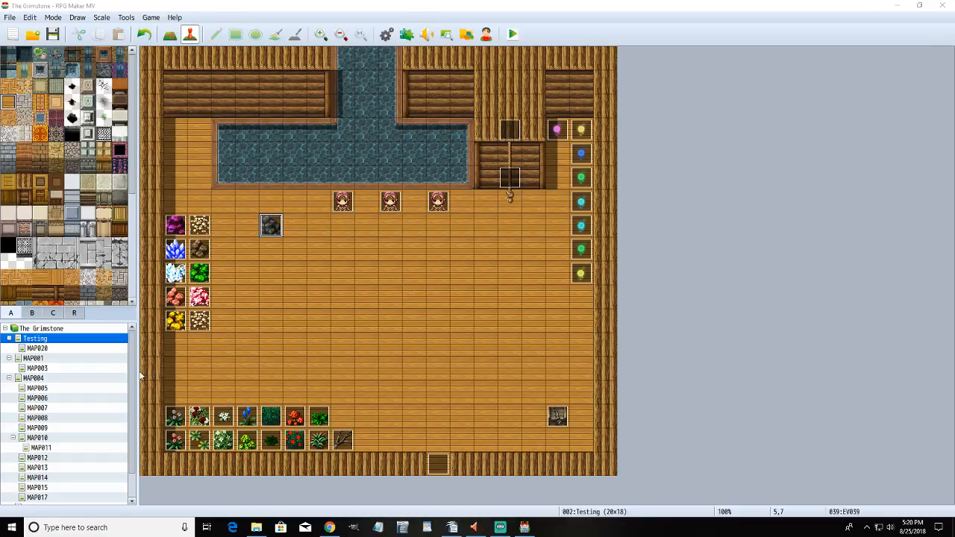
click(74, 349)
click(281, 251)
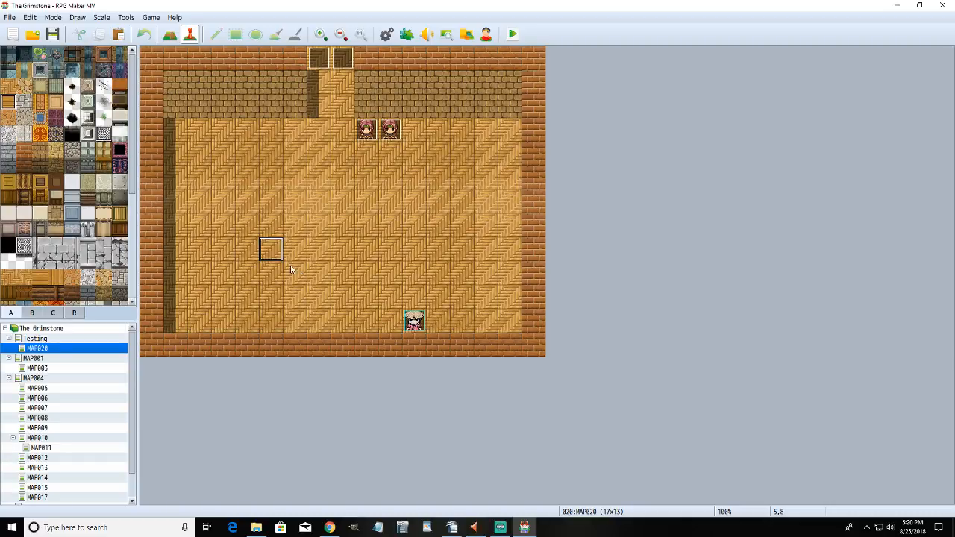
- Create a character event near the brick room's upper-left corner using the orange-haired winged sprite from Actor3
double_click(199, 131)
double_click(252, 308)
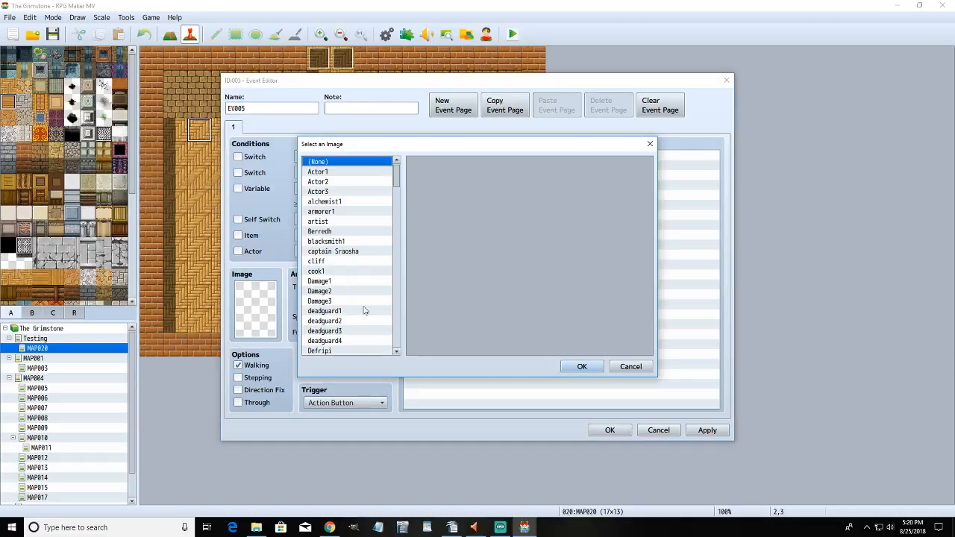
click(337, 173)
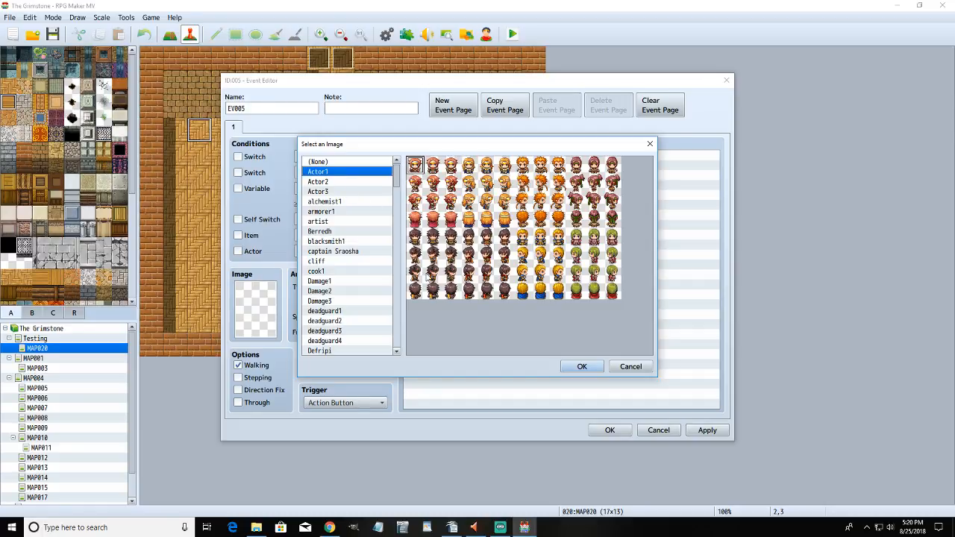
click(339, 183)
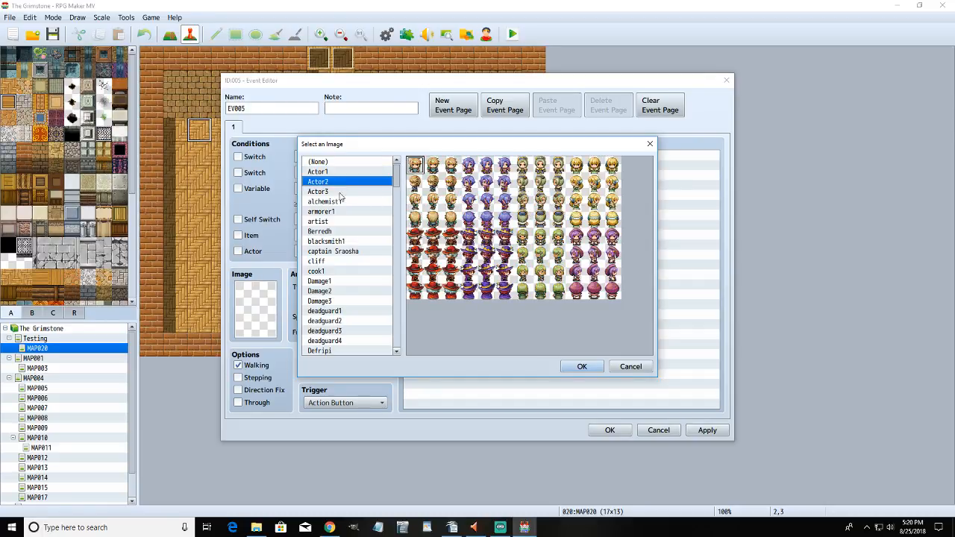
click(340, 194)
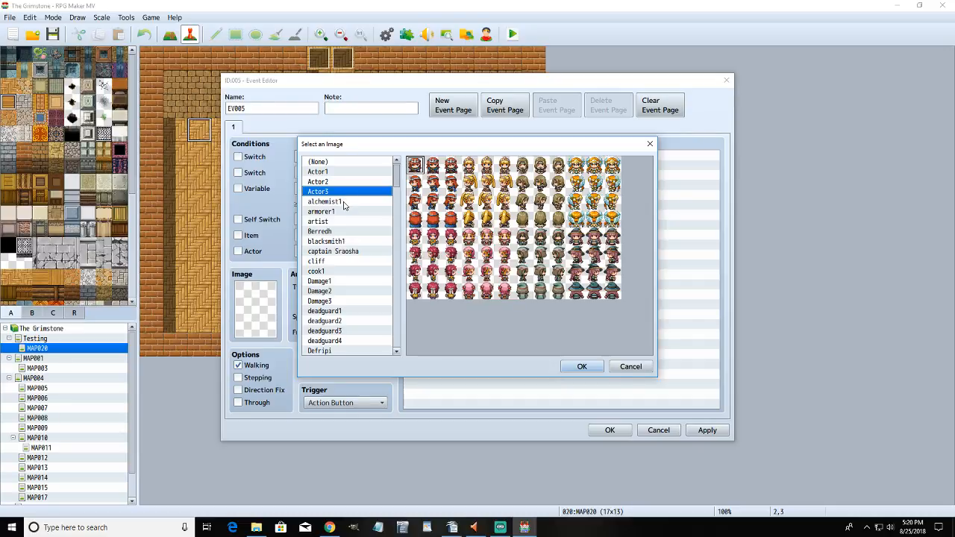
click(594, 165)
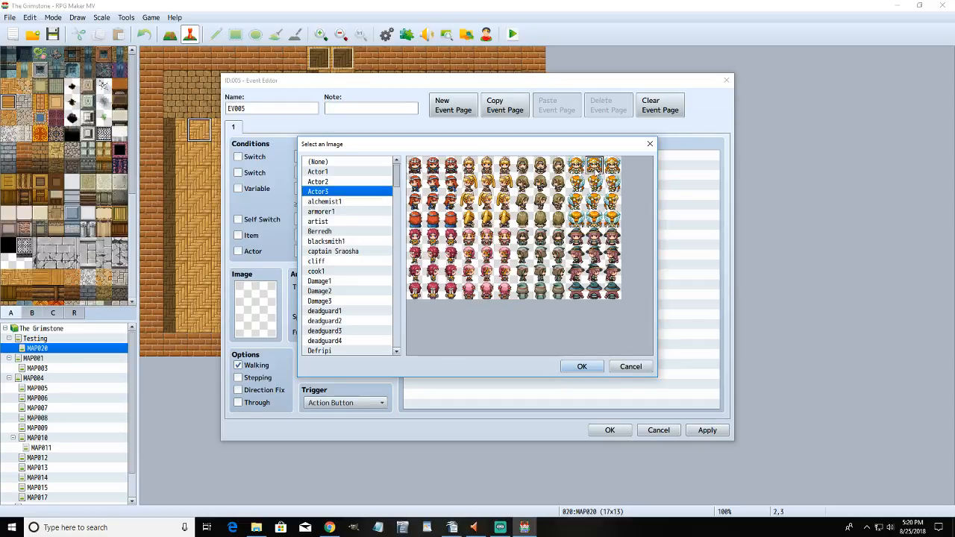
click(582, 367)
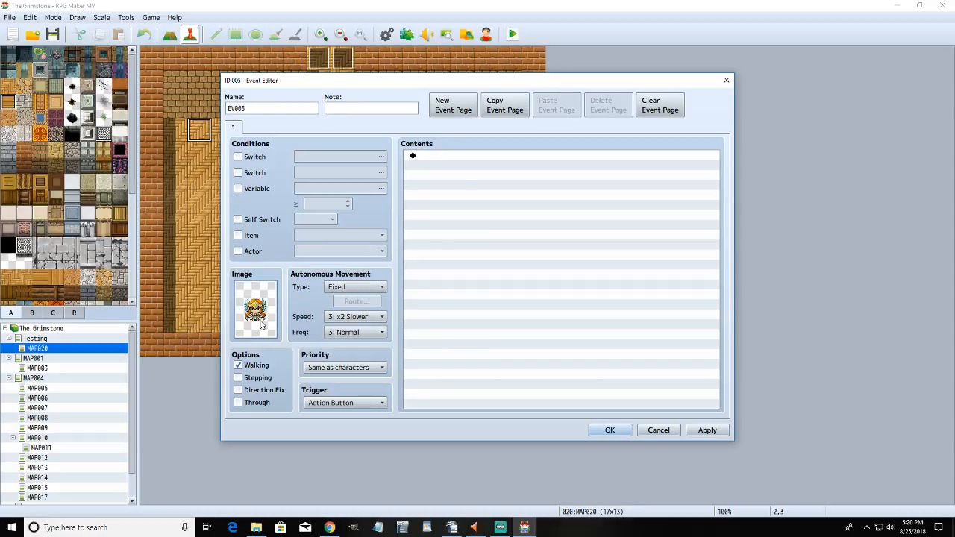
click(605, 431)
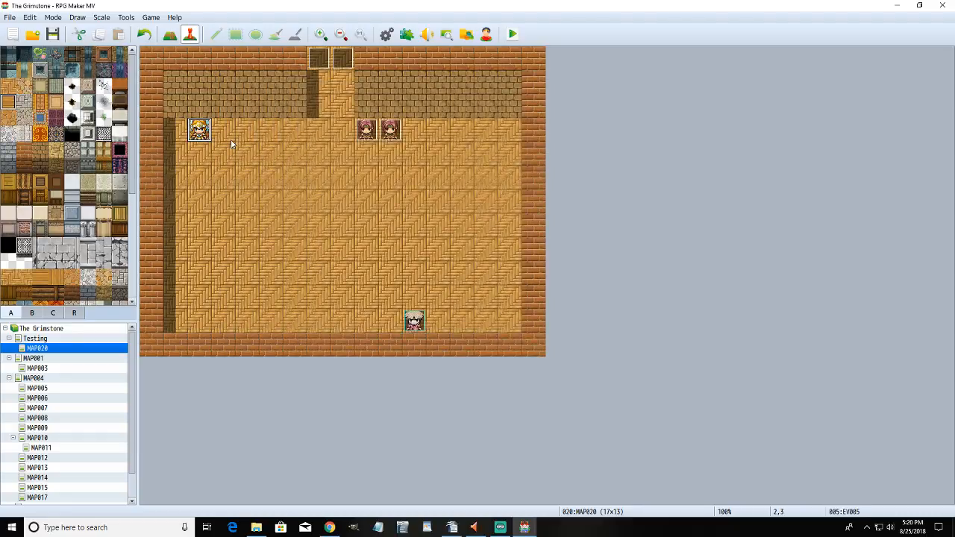
- Create another event immediately right of the winged character using the red horned sprite from the Evil sheet
double_click(231, 144)
double_click(261, 305)
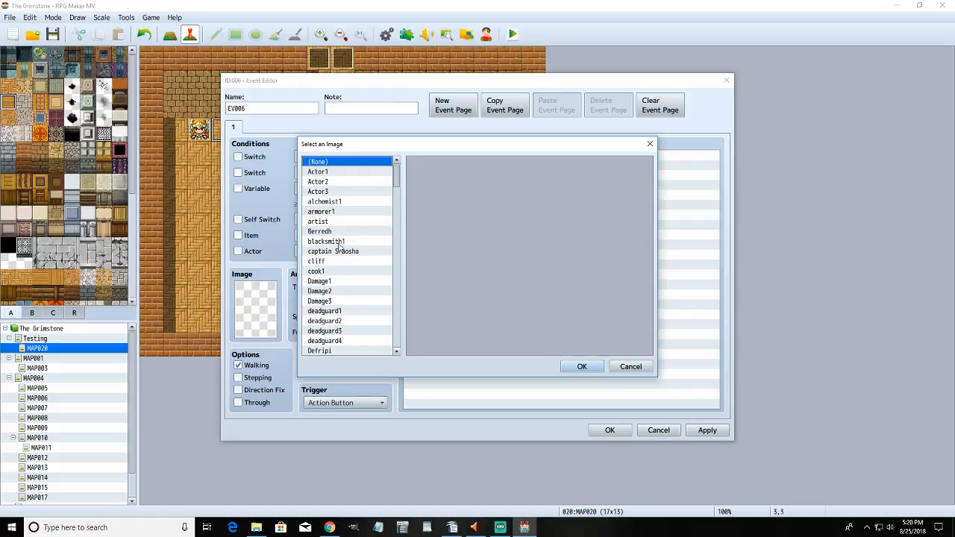
click(336, 193)
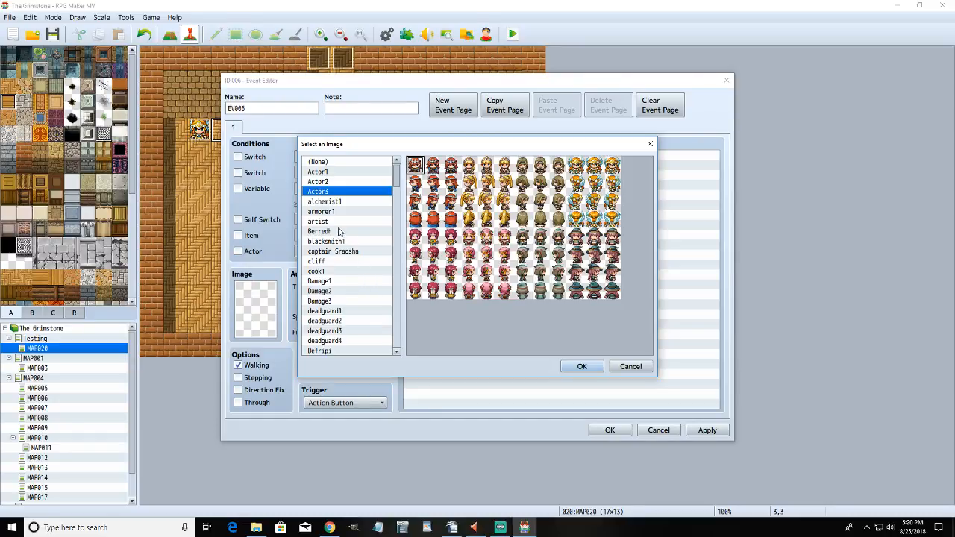
scroll(340, 223, down, 3)
click(323, 290)
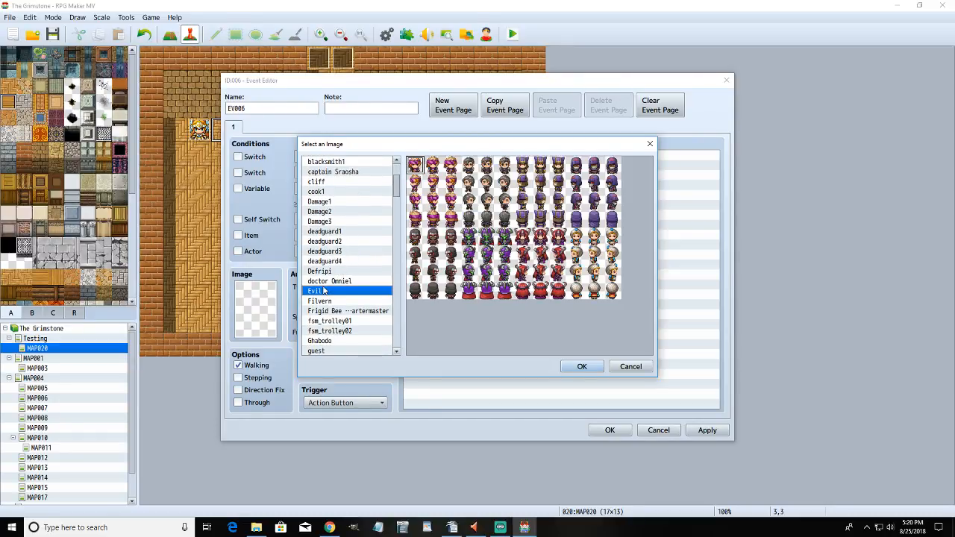
click(540, 243)
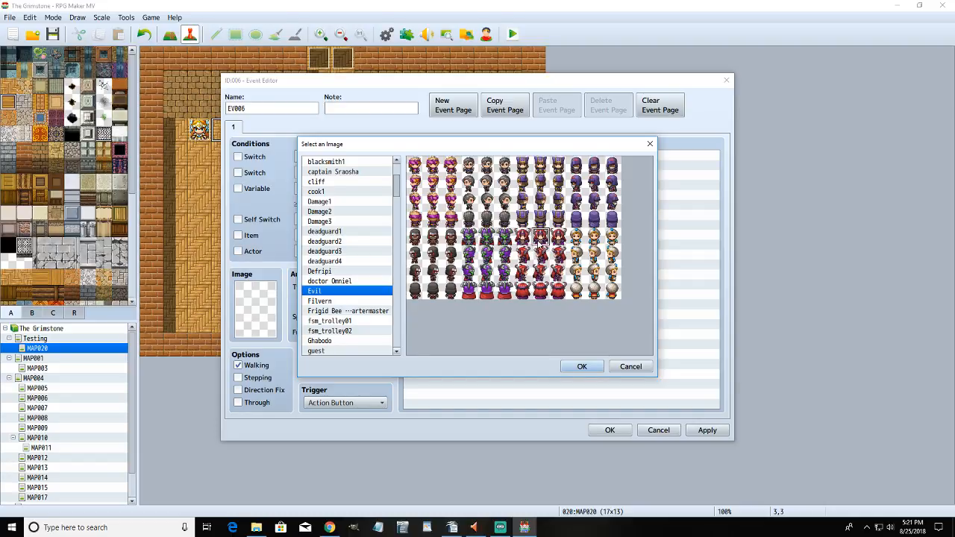
click(581, 367)
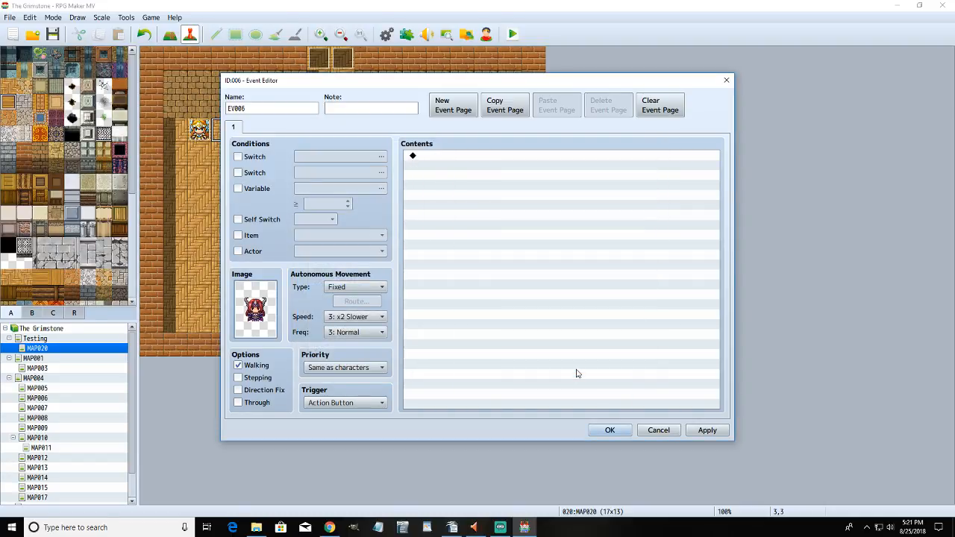
click(610, 431)
- Start a Show Text message in the winged character's event with the matching winged-helmet face from Actor3
double_click(201, 135)
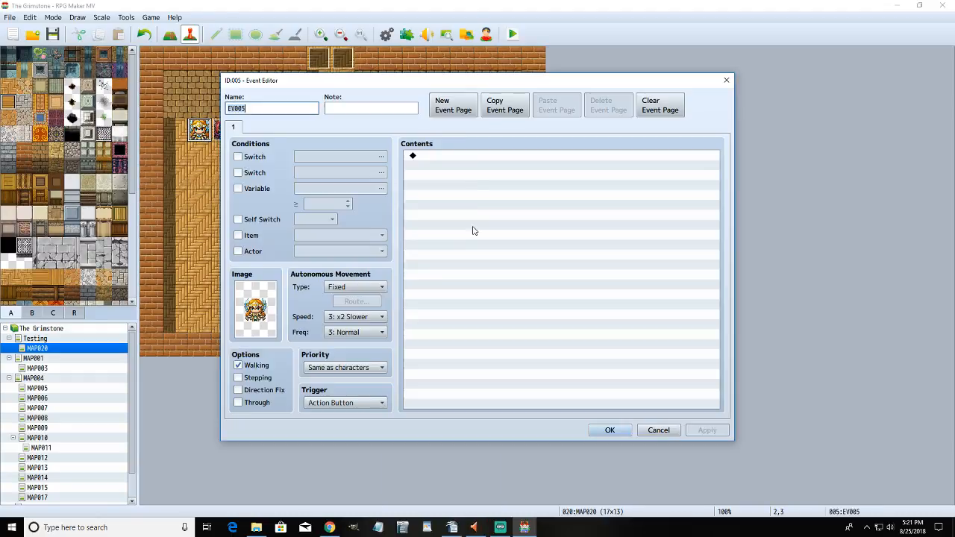
double_click(464, 159)
click(498, 158)
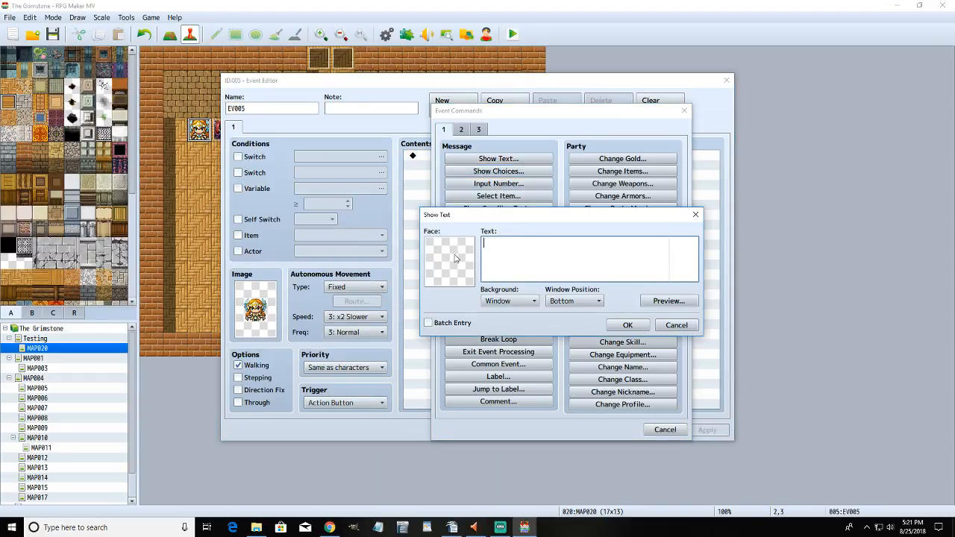
double_click(466, 250)
click(423, 197)
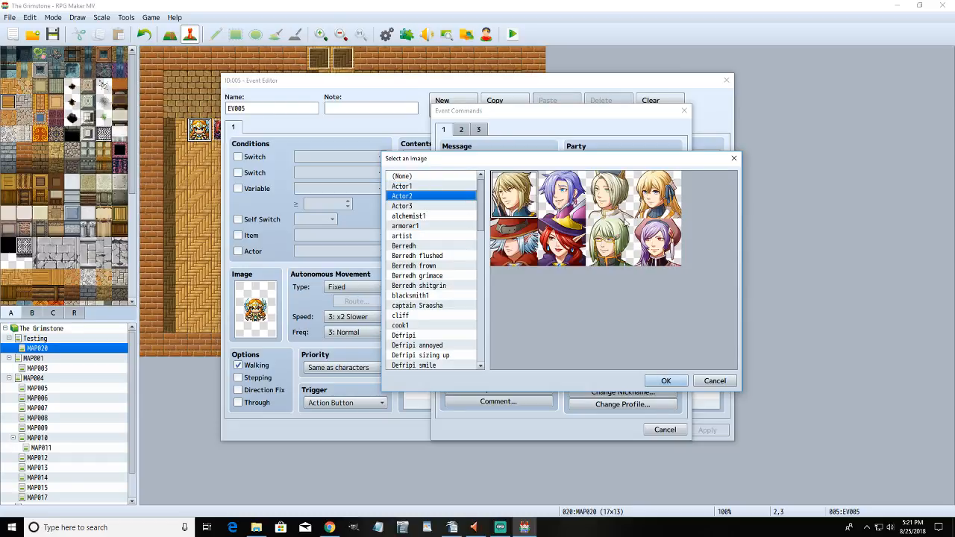
click(436, 207)
click(671, 200)
click(666, 381)
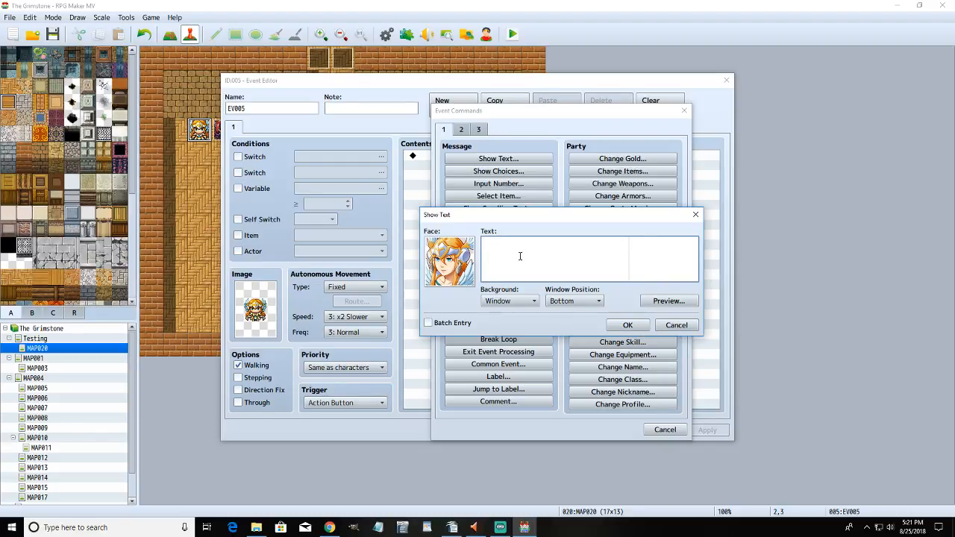
- Enter "Wouldyou liketa seeya alignment bub?" as the winged character's message and add it to the event
text(Wouldyo)
key(BackSpace)
key(BackSpace)
key(BackSpace)
text(yo)
key(BackSpace)
key(BackSpace)
key(BackSpace)
text(you liketa seeya alignment bub)
click(628, 326)
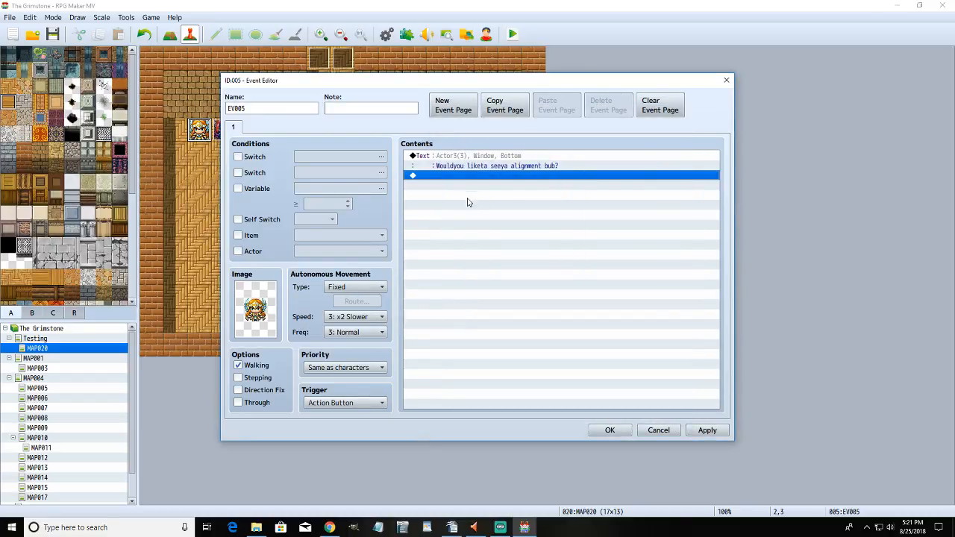
- Add a Show Choices command below the message with the options "SUre..." and "No"
double_click(464, 179)
click(469, 159)
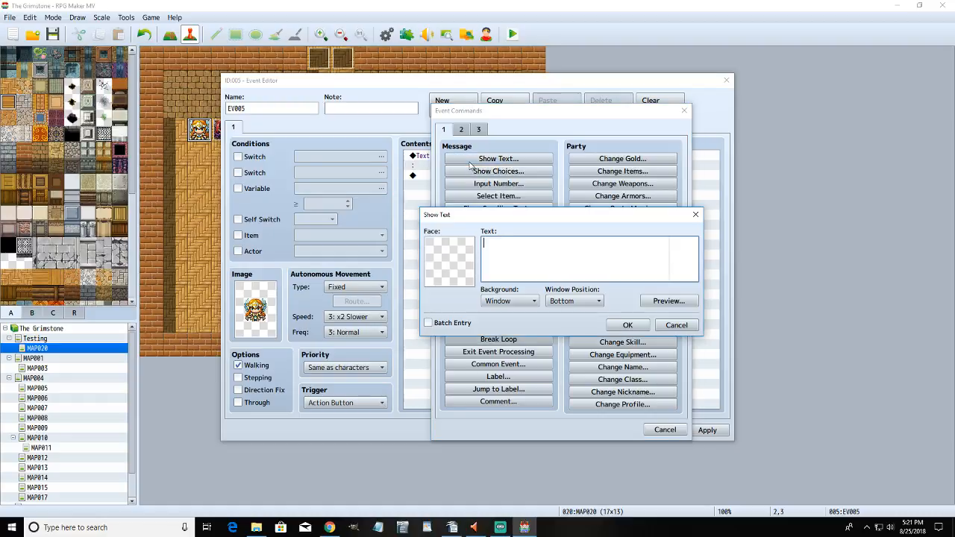
click(676, 325)
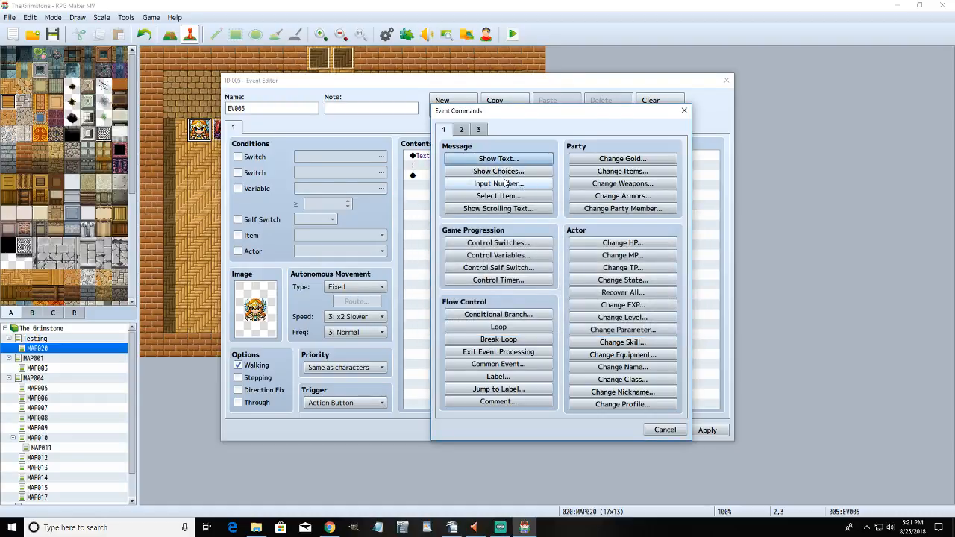
click(499, 170)
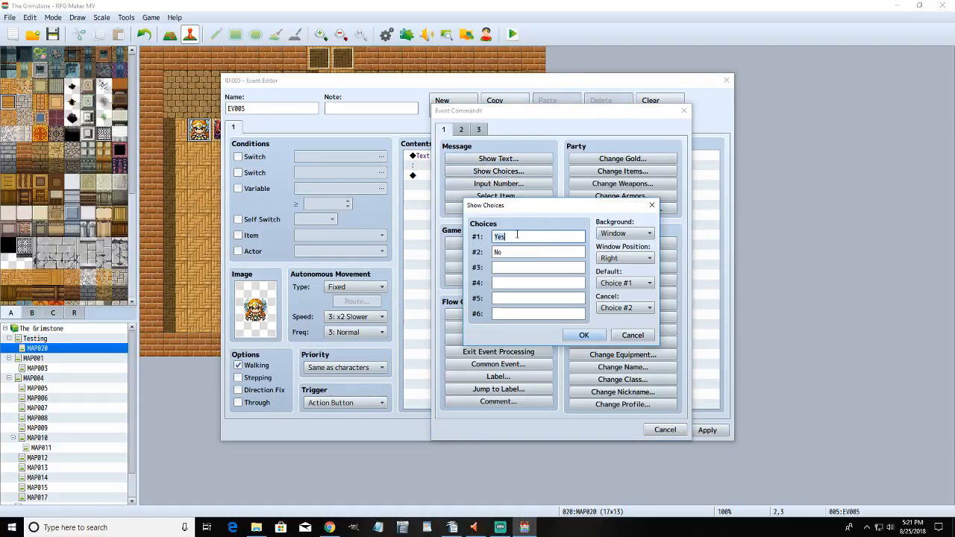
text(Sure...)
click(576, 335)
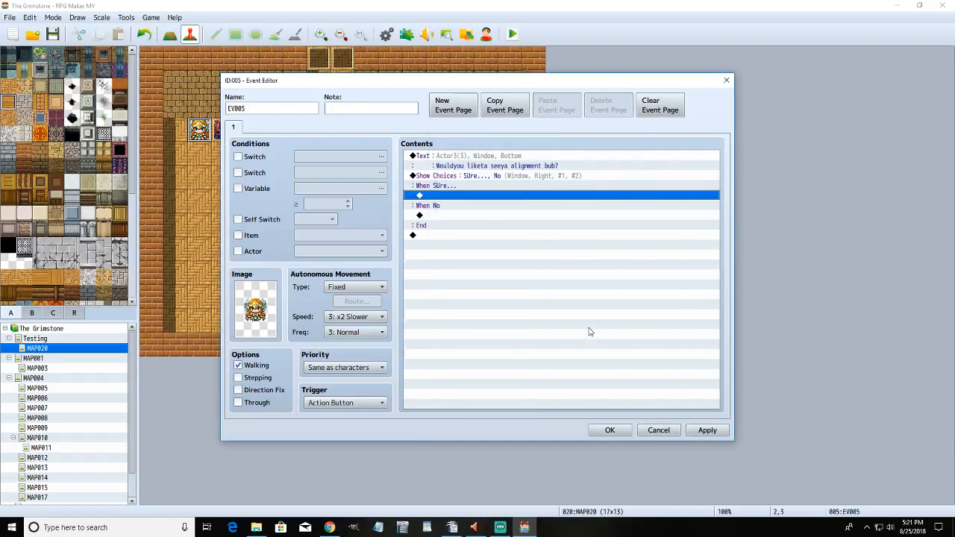
double_click(455, 197)
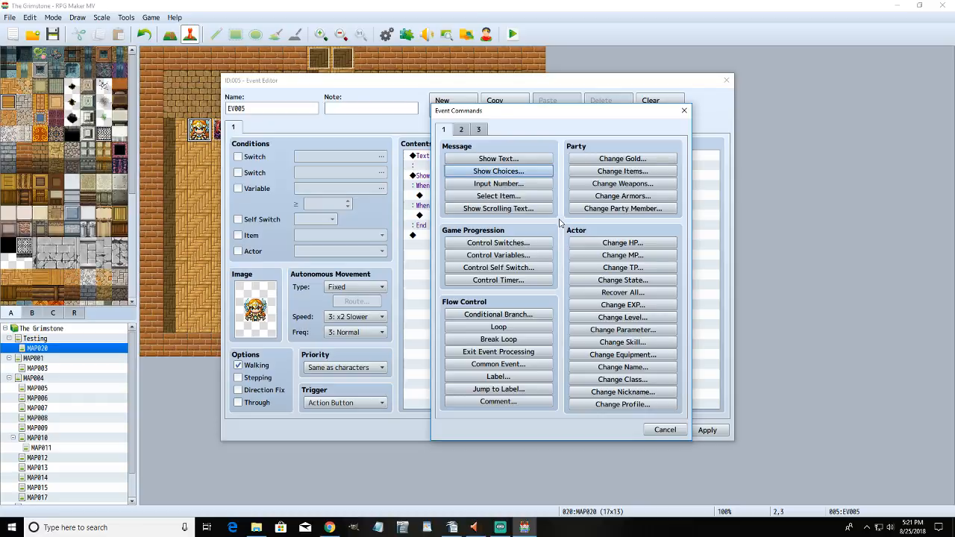
click(664, 430)
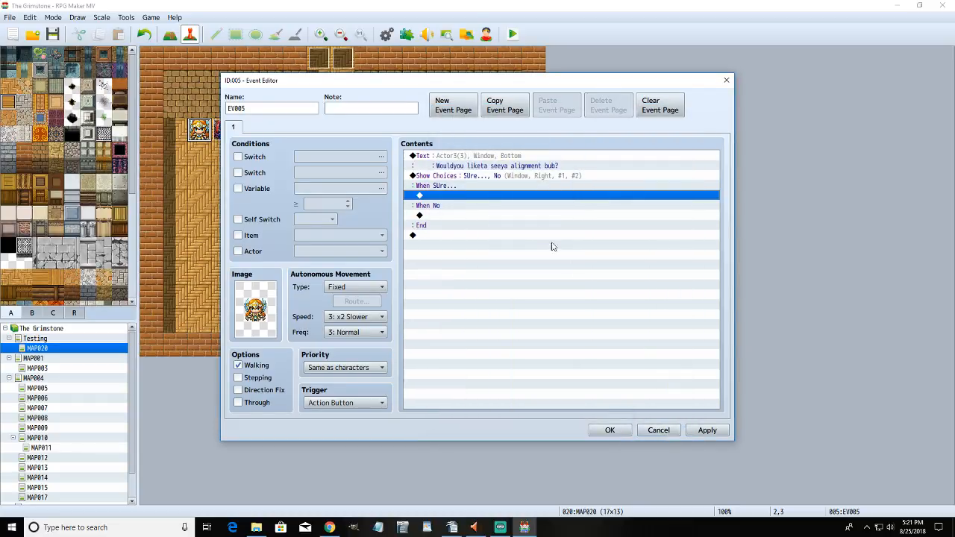
- Duplicate the alignment message and its choices block below the original in the event contents
click(463, 158)
shift+click(471, 185)
key(ctrl+c)
key(ctrl+v)
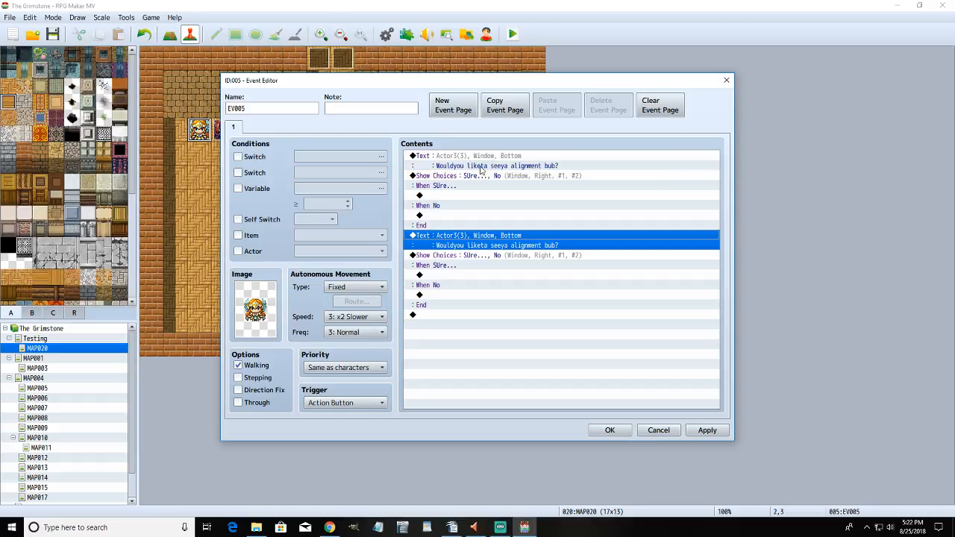
- Change the first message to "Wouldyou liketa increaseya alignment bub?"
right_click(489, 159)
click(496, 175)
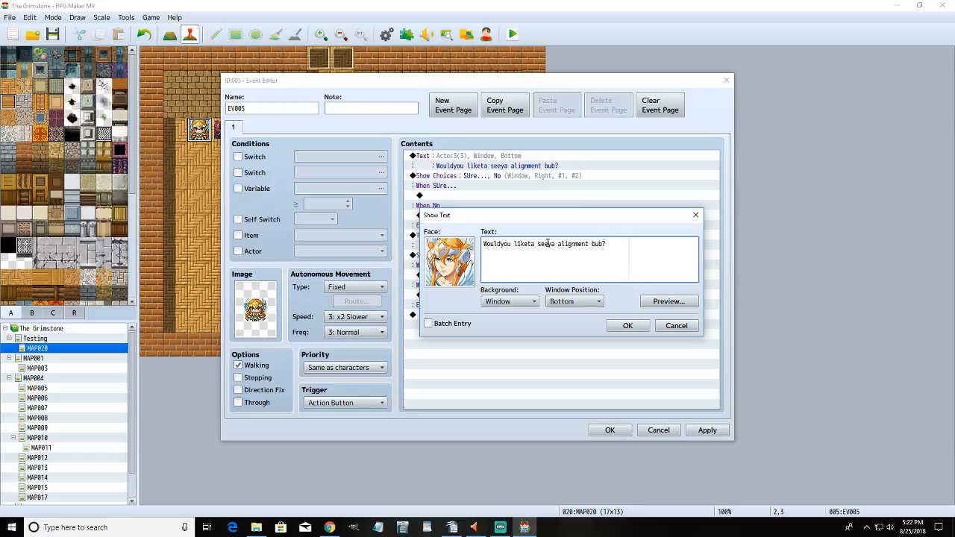
click(538, 244)
text(increase)
click(627, 325)
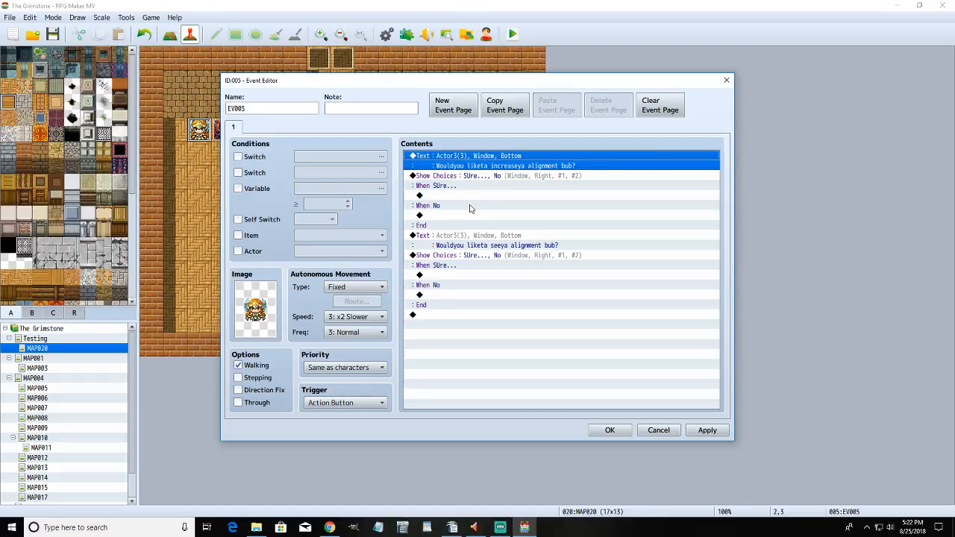
double_click(470, 196)
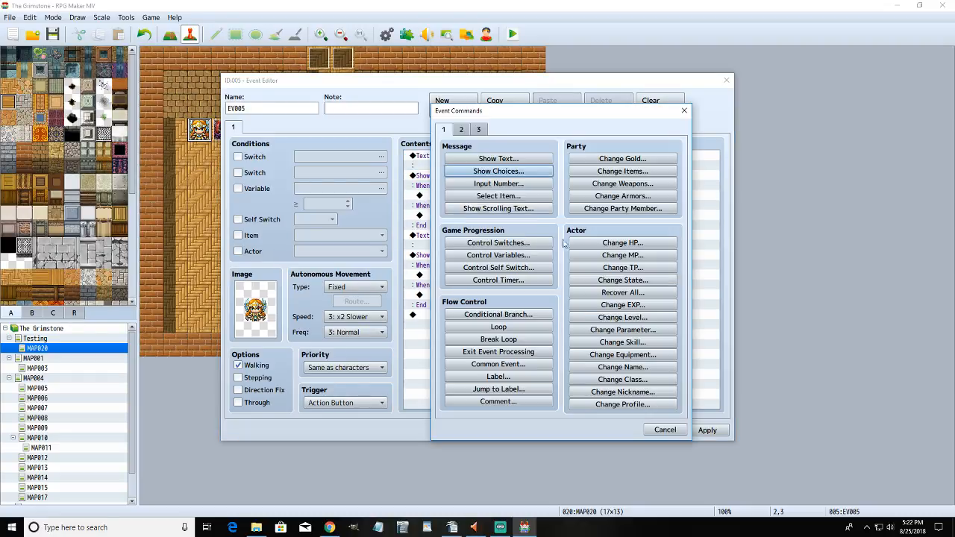
click(497, 256)
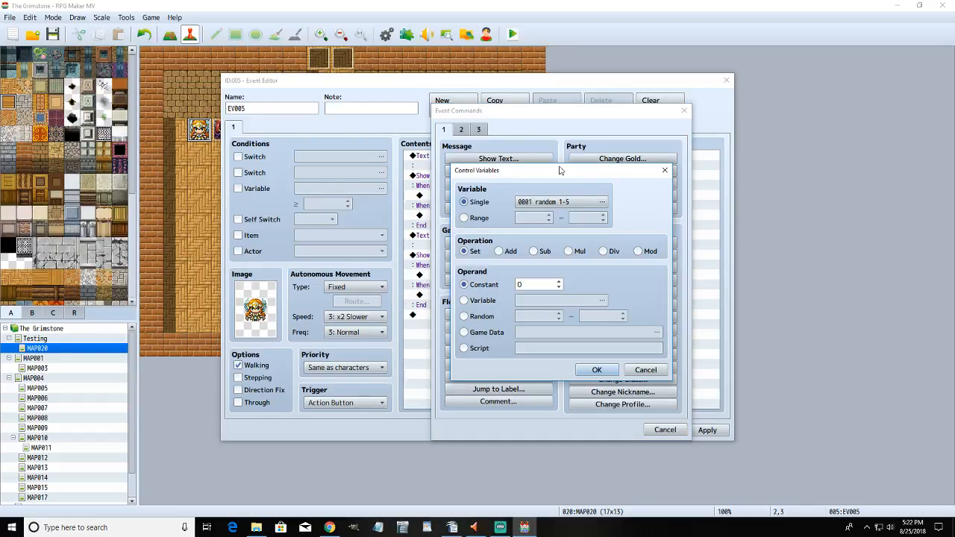
mouse_move(560, 171)
mouse_down()
mouse_move(553, 175)
mouse_move(554, 160)
mouse_up()
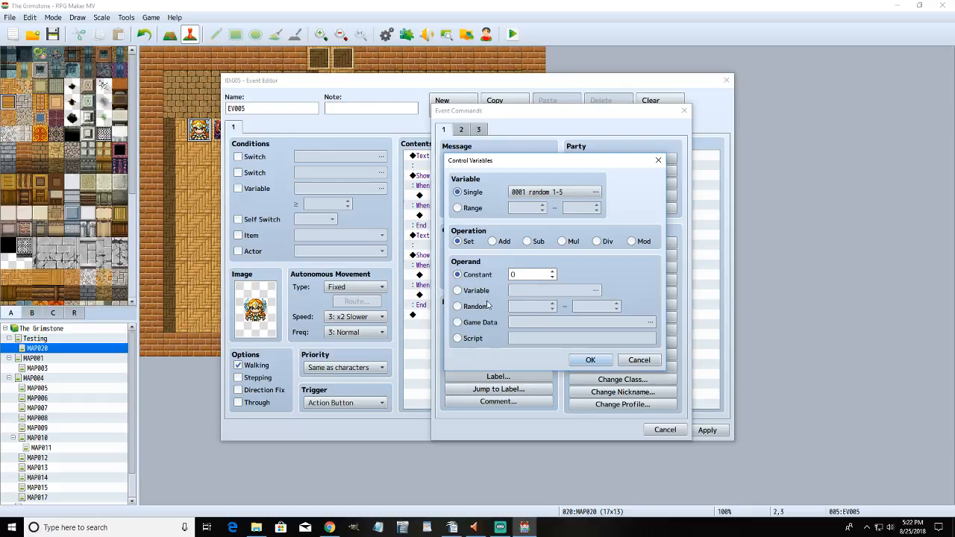
click(457, 322)
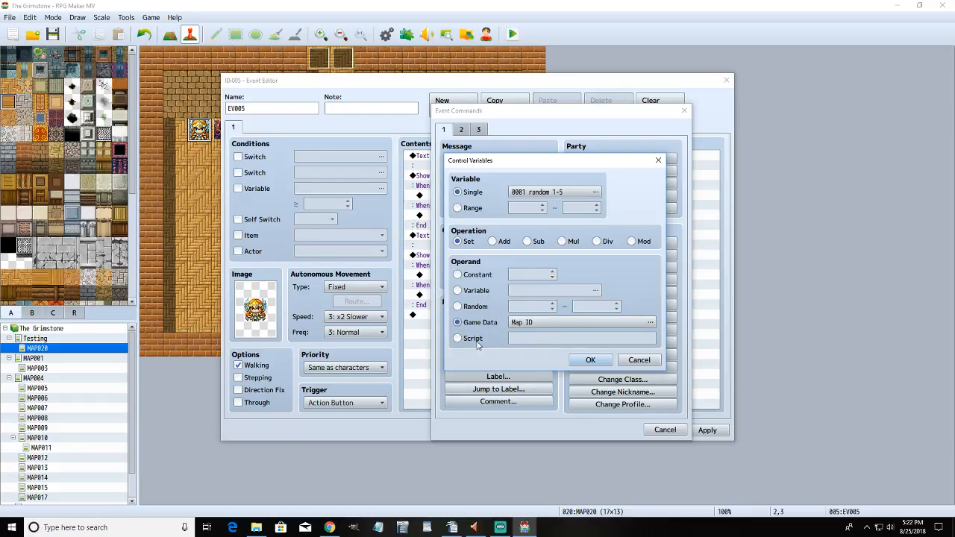
click(565, 322)
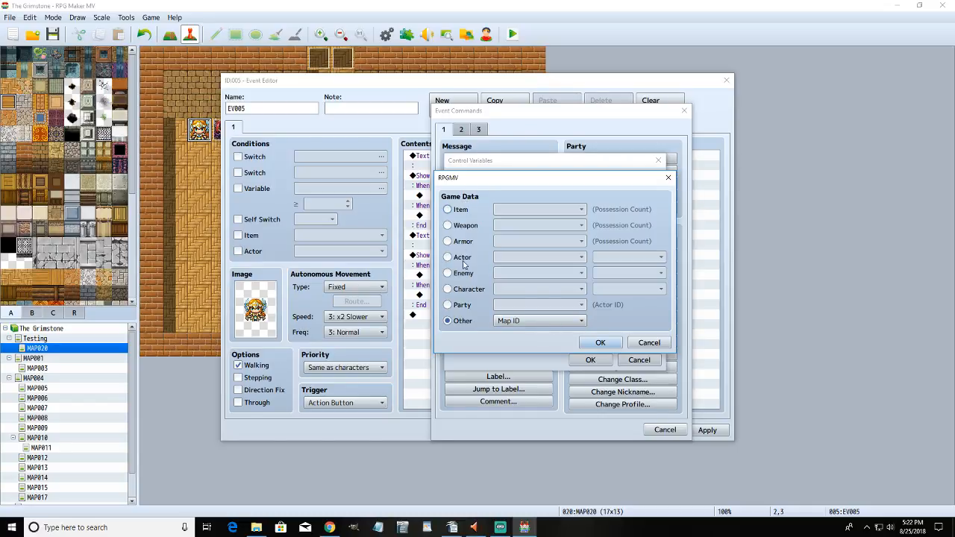
click(649, 342)
click(640, 359)
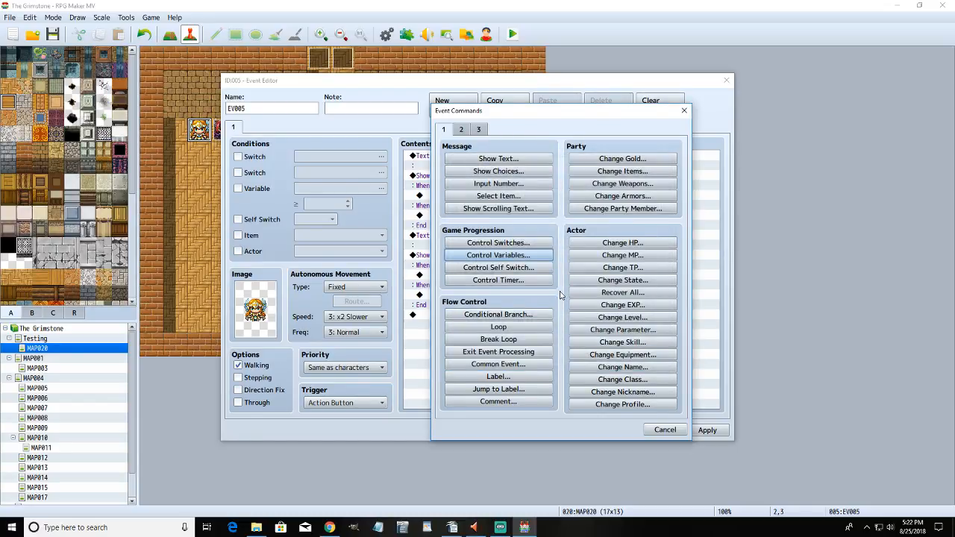
- Start a Control Variables command under the first "SUre..." choice, naming variable 0014 "alignment barredh" and selecting it as the target
click(507, 256)
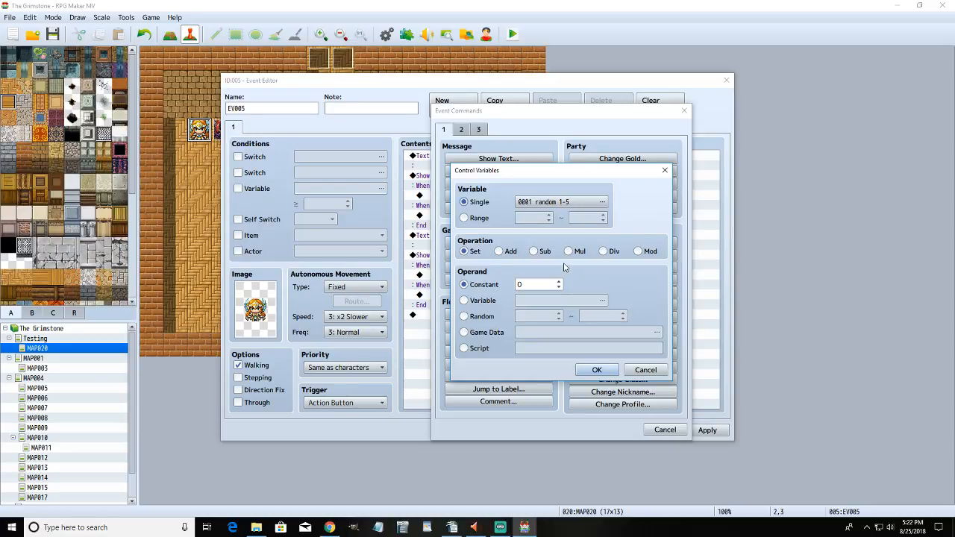
click(561, 202)
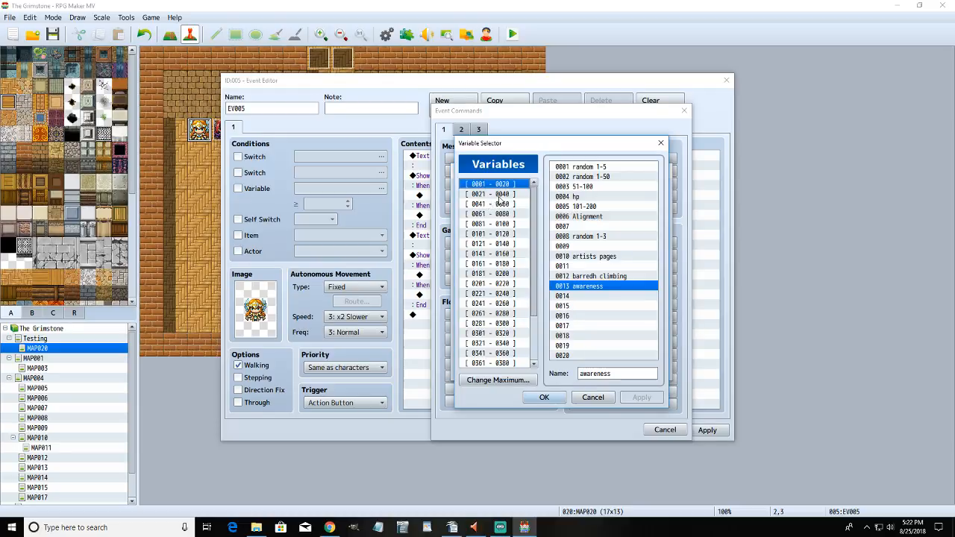
click(581, 296)
click(611, 373)
text(al)
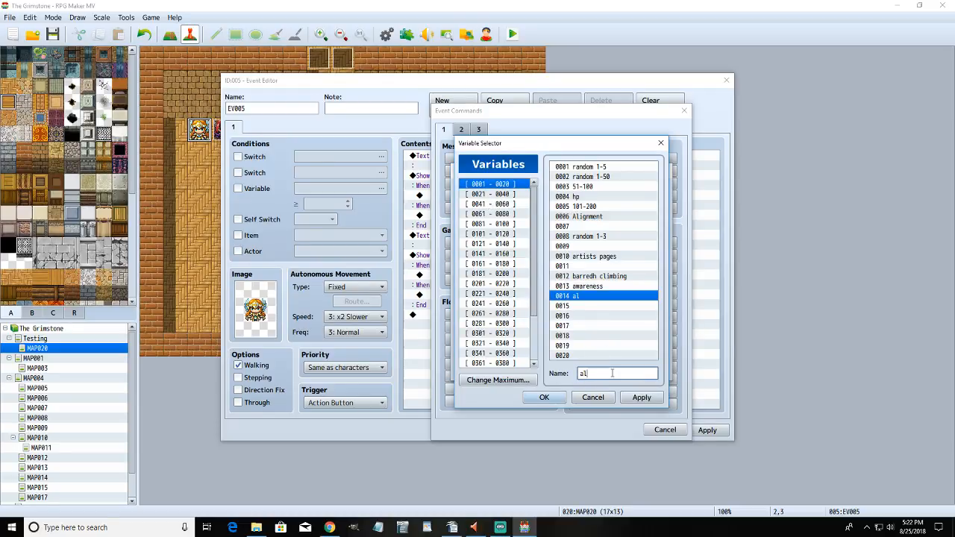
text(ignment)
text(barredh)
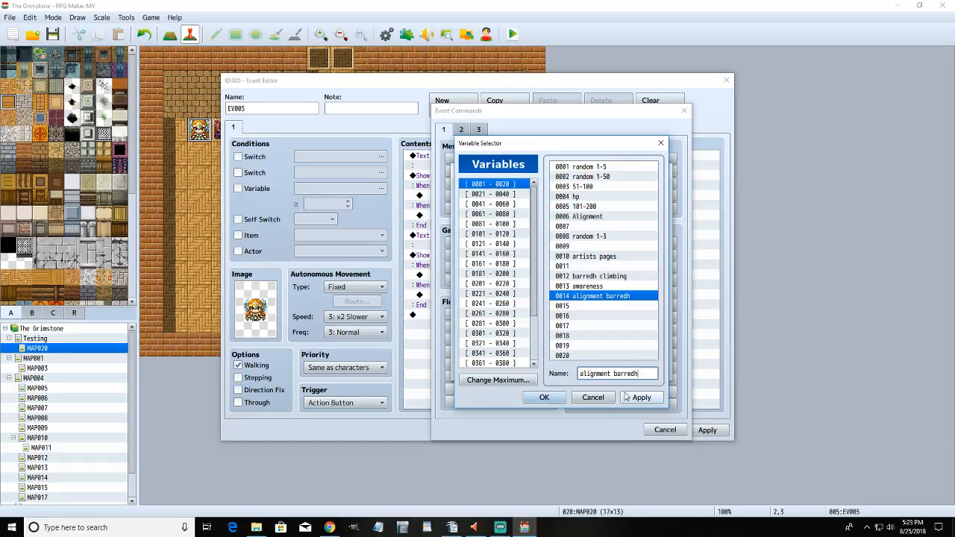
click(543, 396)
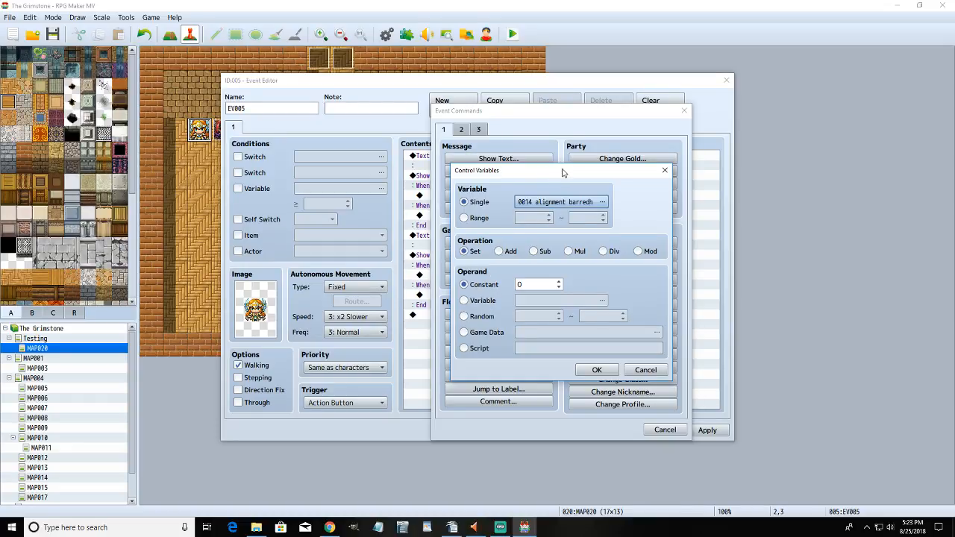
- Make the variable command add a constant of 10 and insert it into the event
click(498, 251)
click(526, 285)
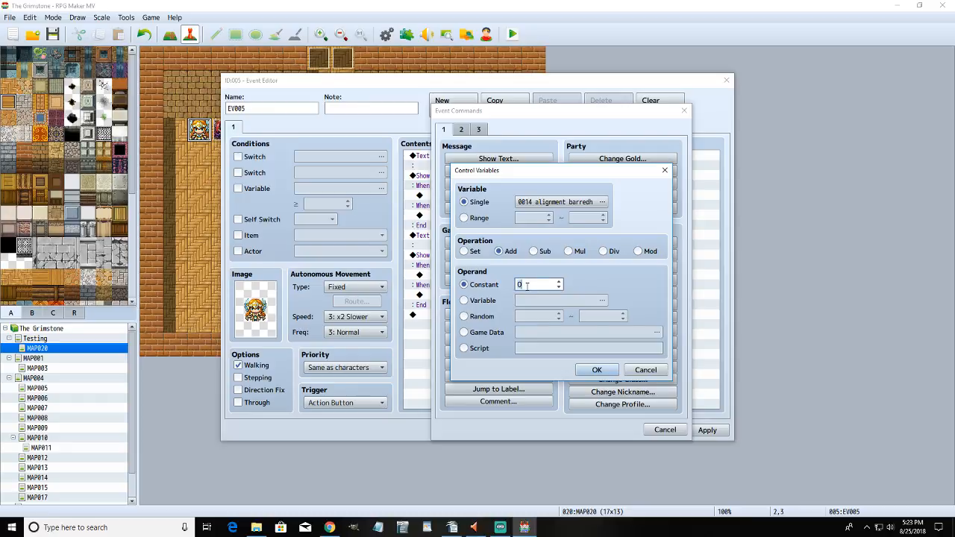
click(596, 370)
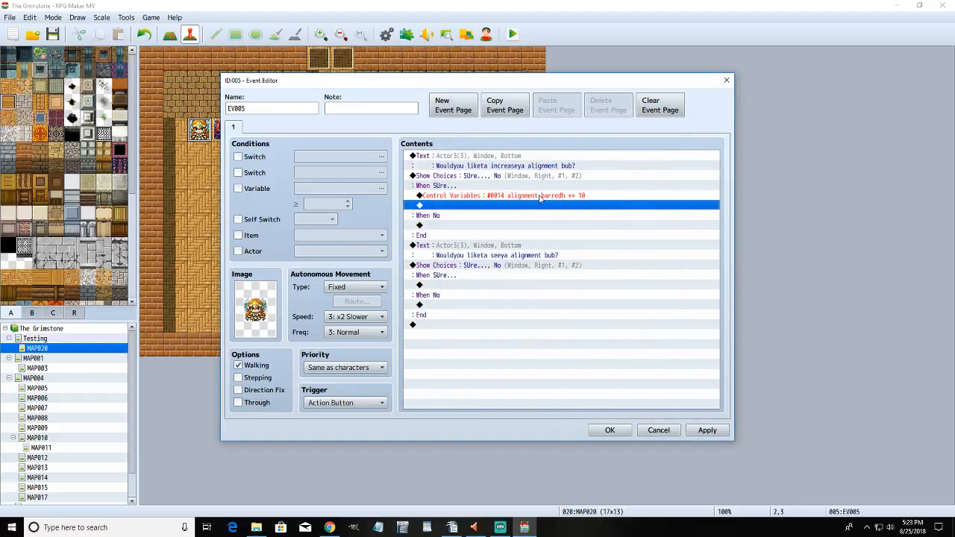
- Copy all of the winged character's event commands, save that event, and paste them into the horned character's event
click(513, 157)
shift+click(499, 255)
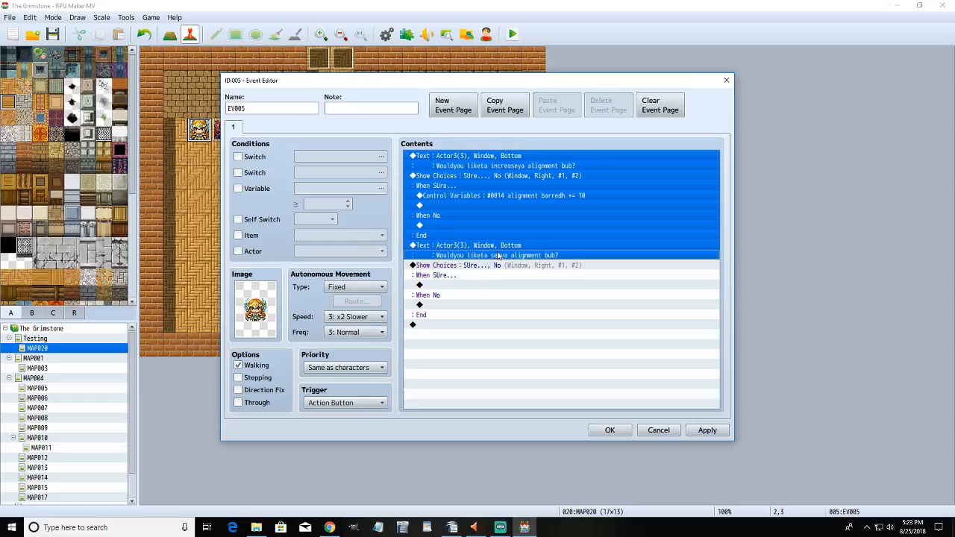
shift+click(500, 275)
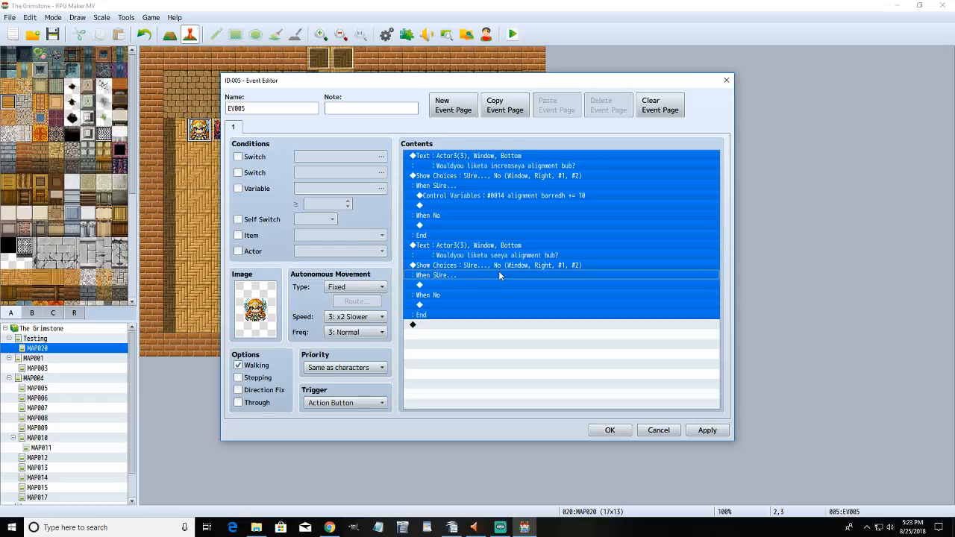
click(705, 431)
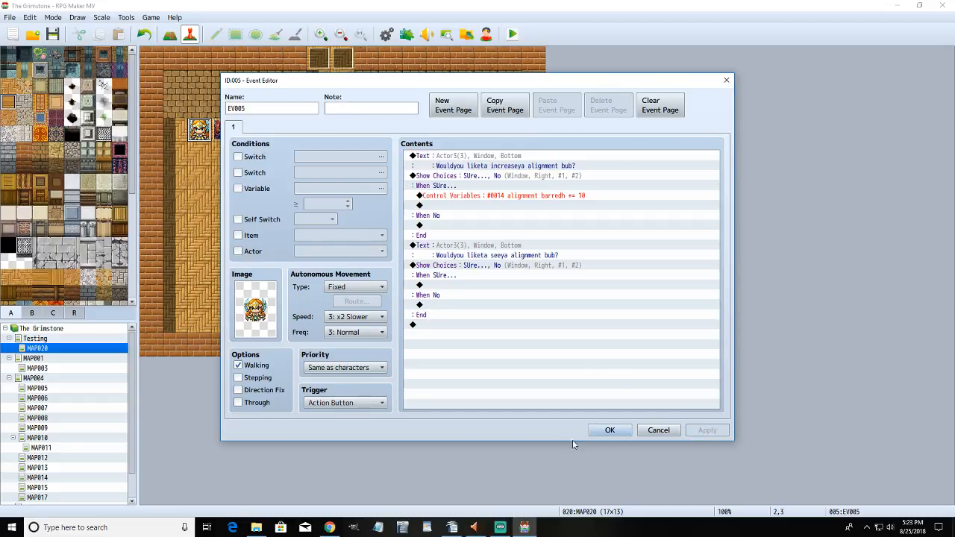
click(610, 430)
double_click(223, 130)
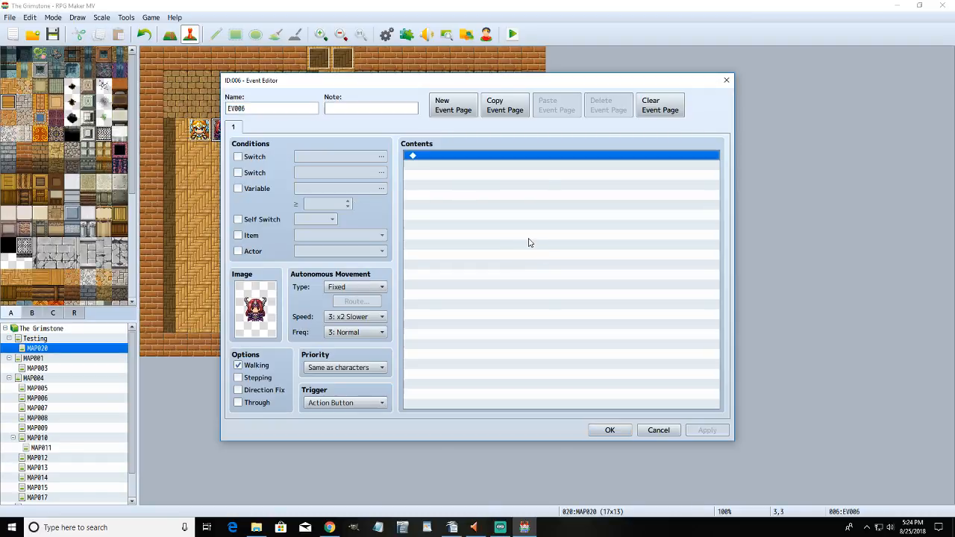
- Change the face of the horned character's first message to the horned red-haired woman from the Evil face set
right_click(498, 158)
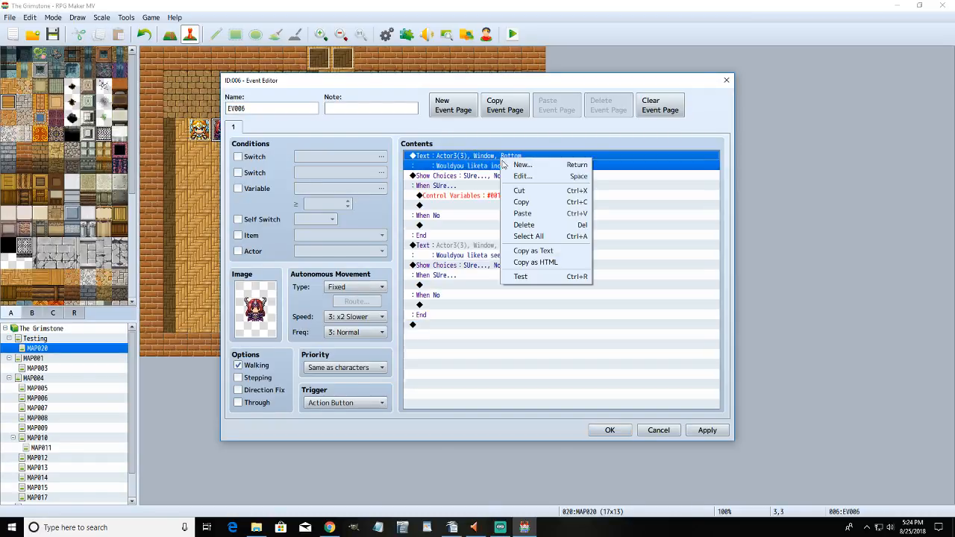
click(515, 165)
double_click(547, 247)
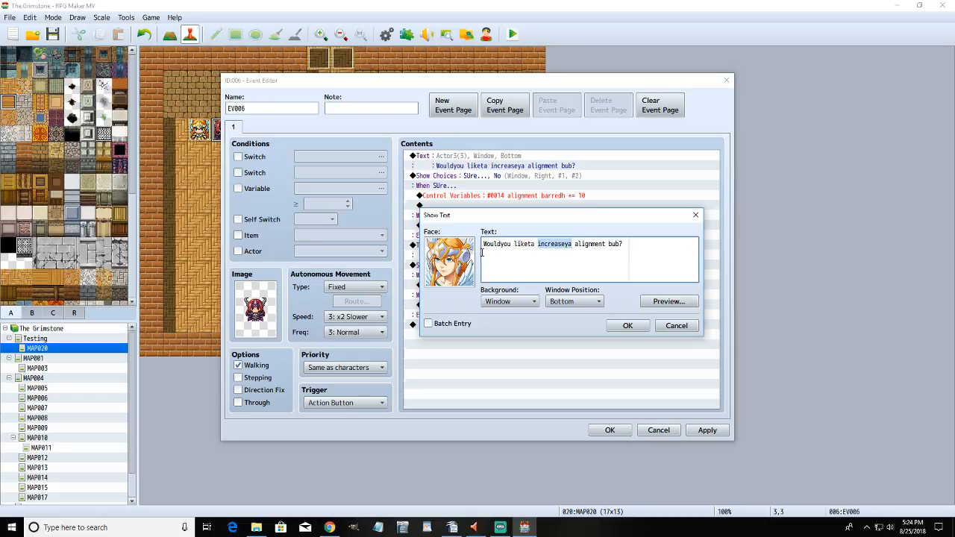
double_click(448, 262)
scroll(441, 340, down, 2)
scroll(442, 342, down, 2)
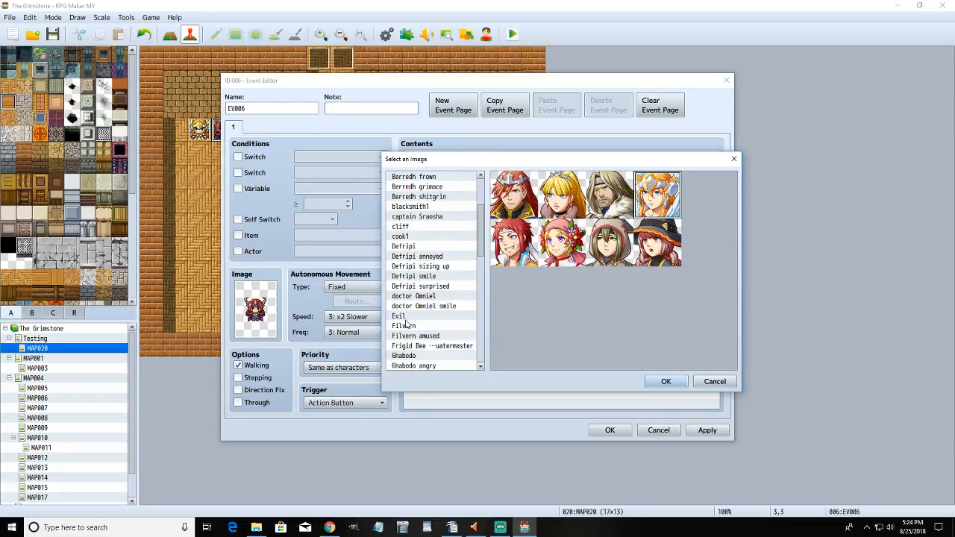
click(418, 316)
click(626, 252)
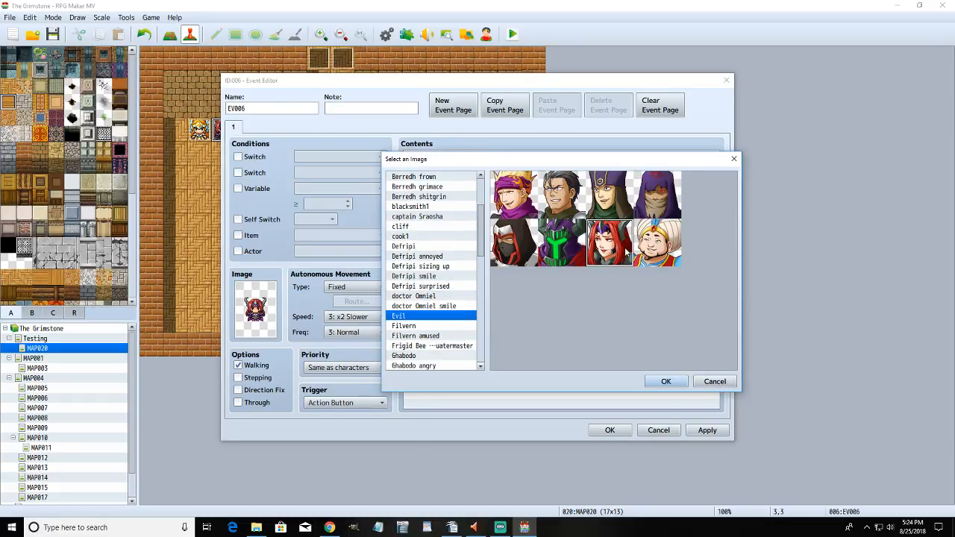
click(666, 382)
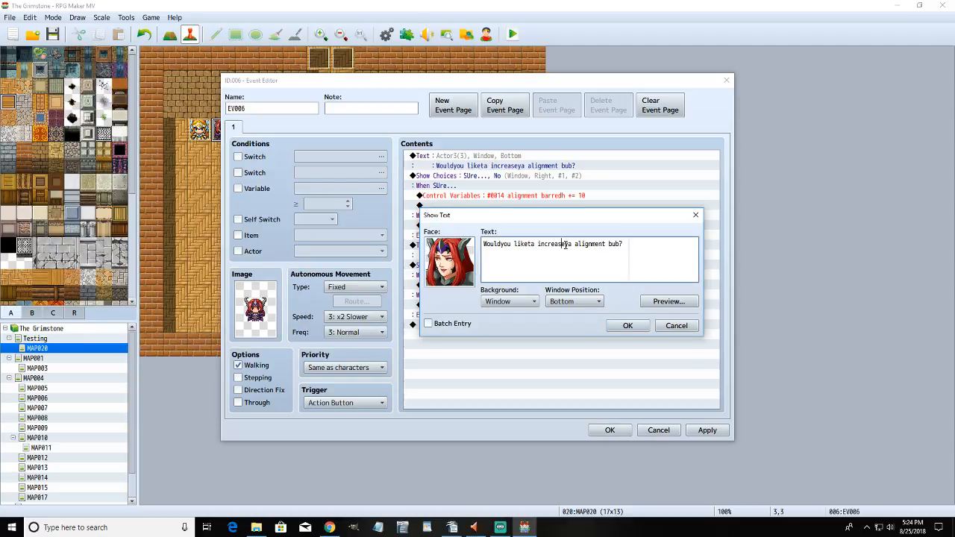
- Change the horned character's first message to "Wouldyou liketa decreaseya alignment bub?"
drag(565, 244, 540, 245)
text(decrease)
click(628, 326)
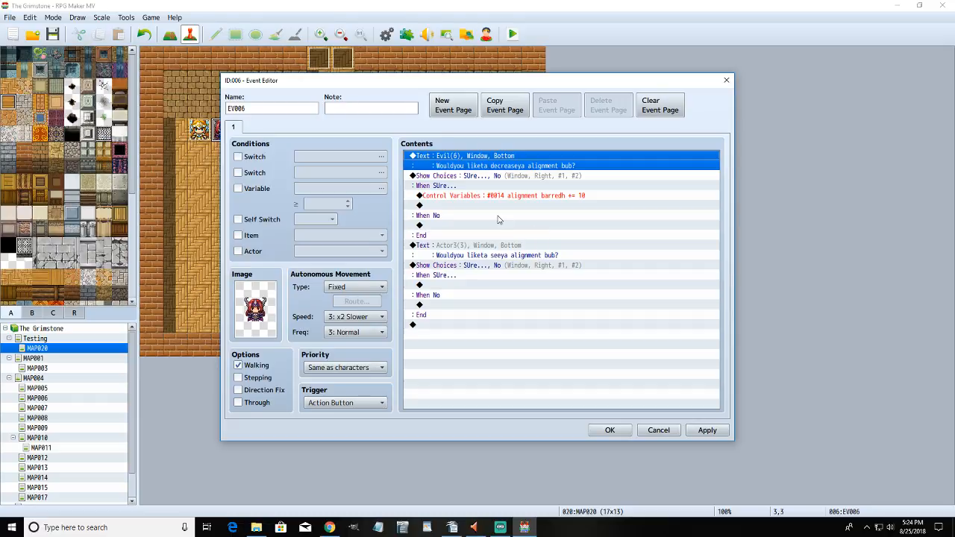
- Change the alignment variable command in the horned character's event from adding to subtracting
right_click(506, 197)
click(525, 218)
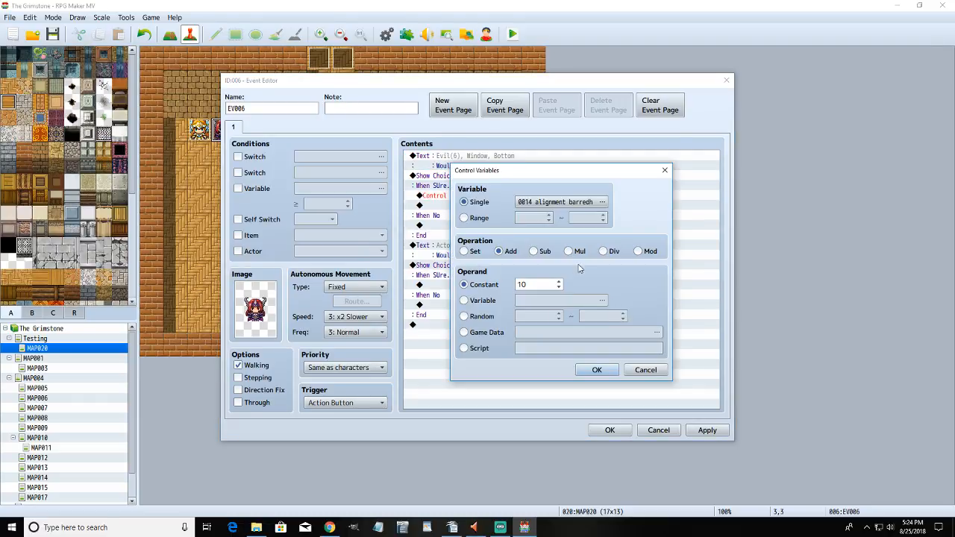
click(533, 252)
click(596, 370)
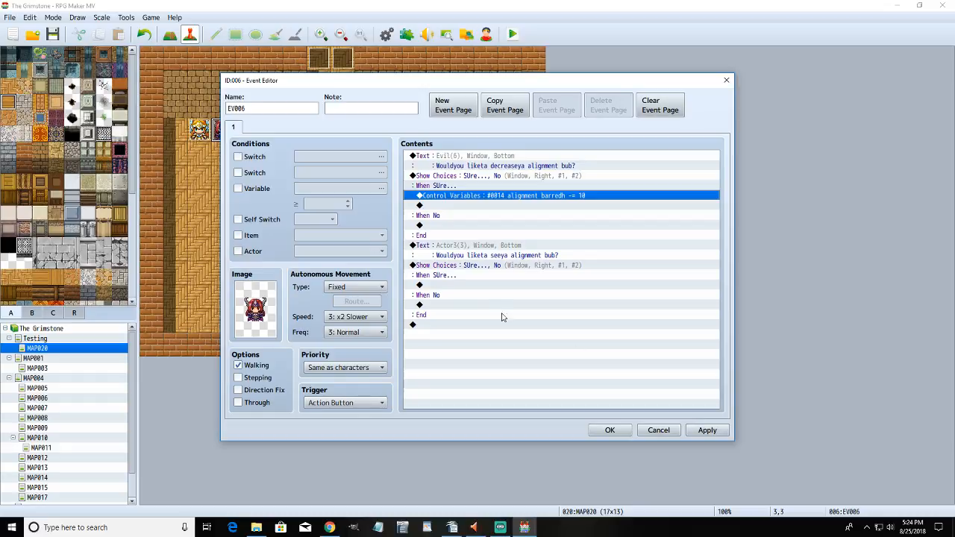
- Add a Show Text command with "\V[14]" under the second "SUre..." choice and save the horned character's event
double_click(465, 285)
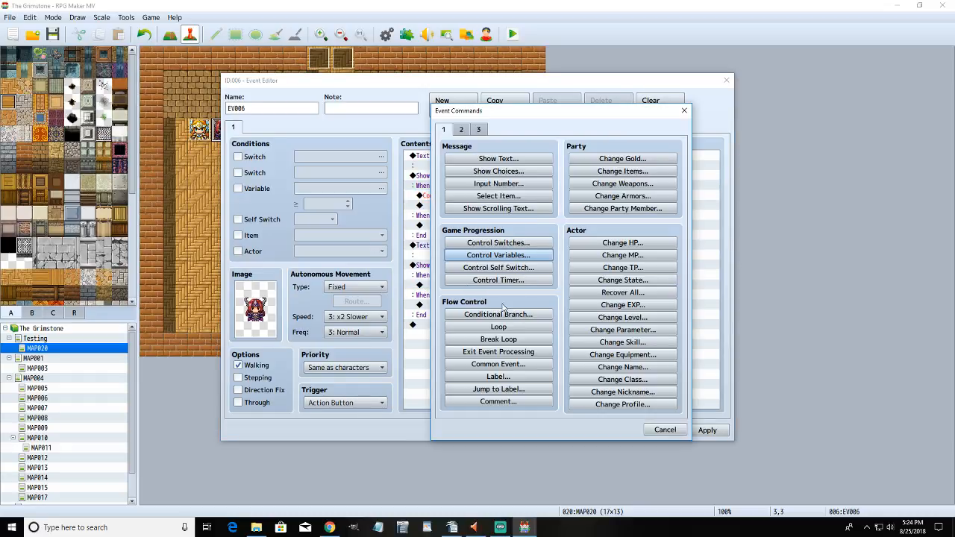
click(496, 159)
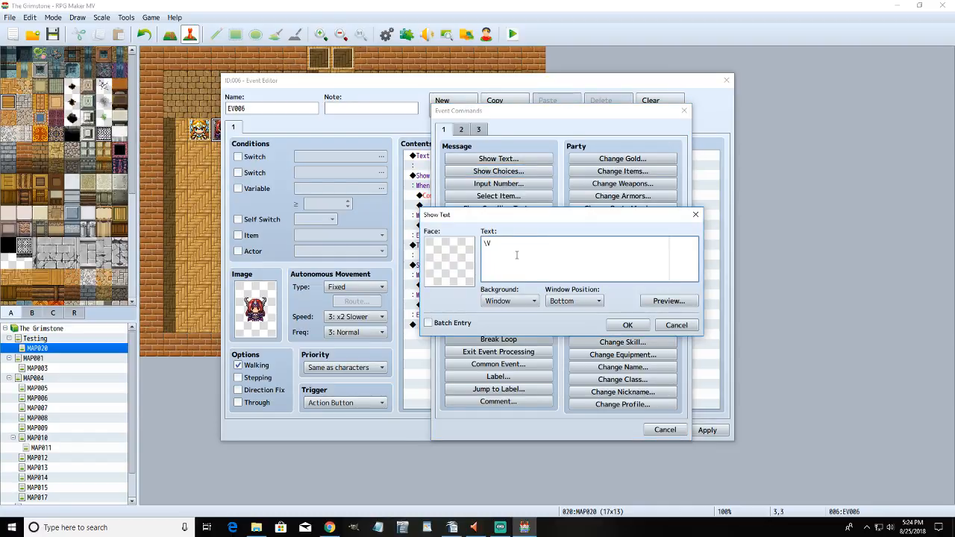
click(627, 326)
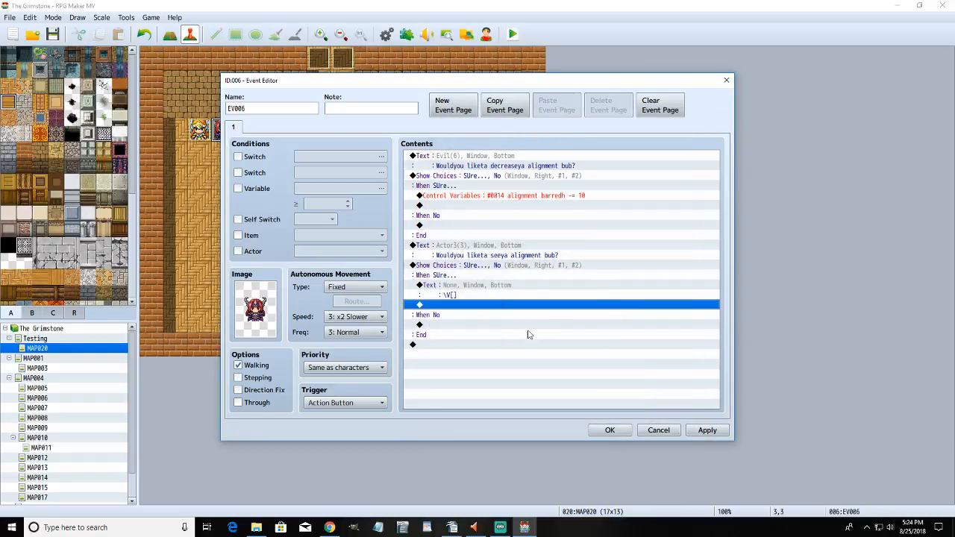
right_click(492, 291)
click(511, 301)
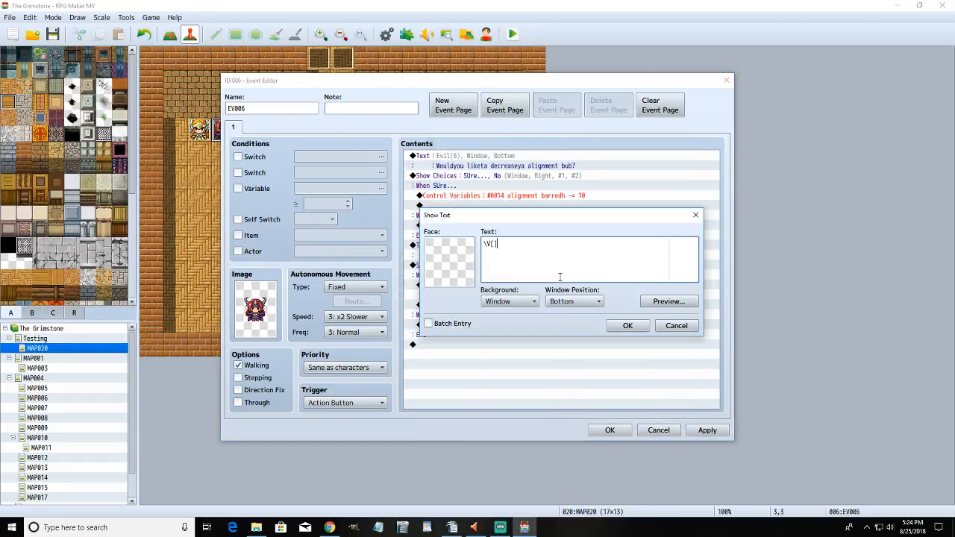
click(494, 245)
text(14)
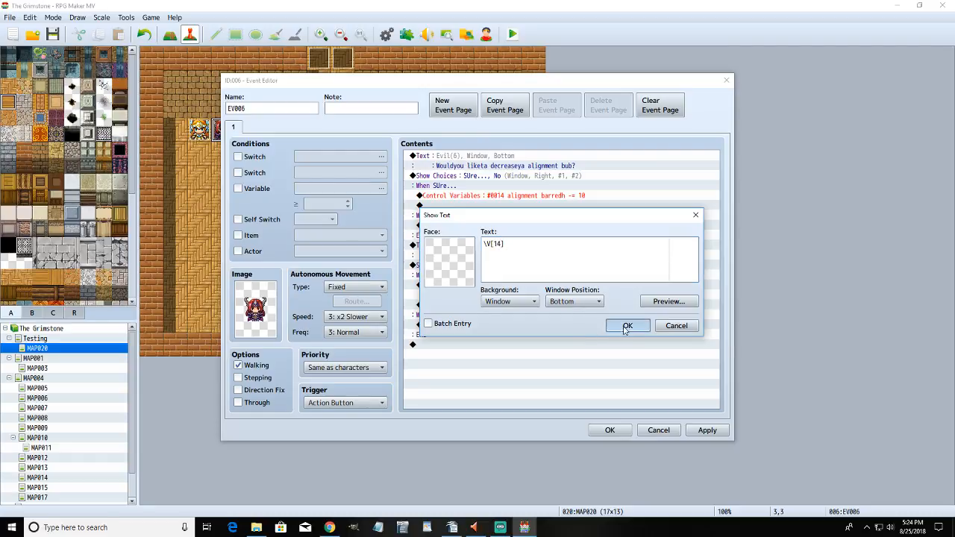
click(627, 325)
click(706, 430)
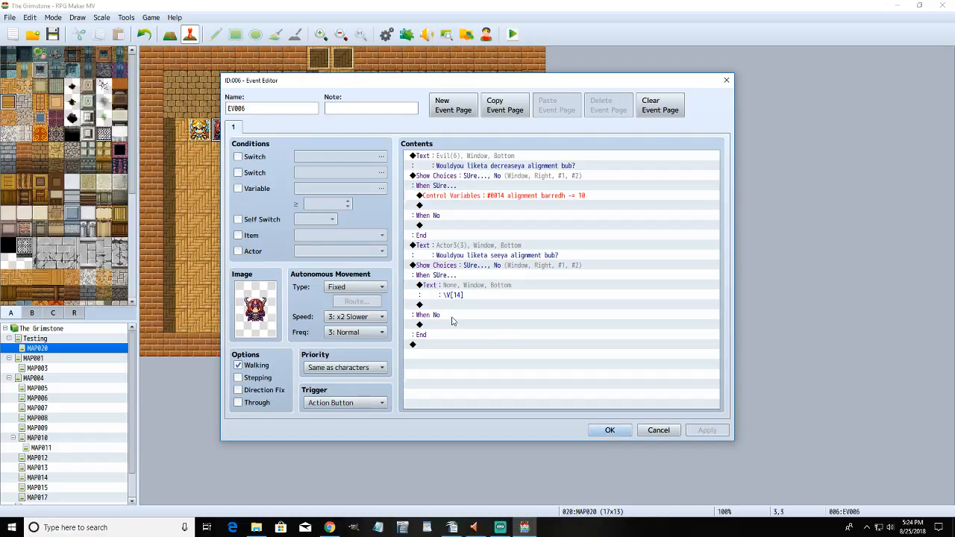
click(602, 435)
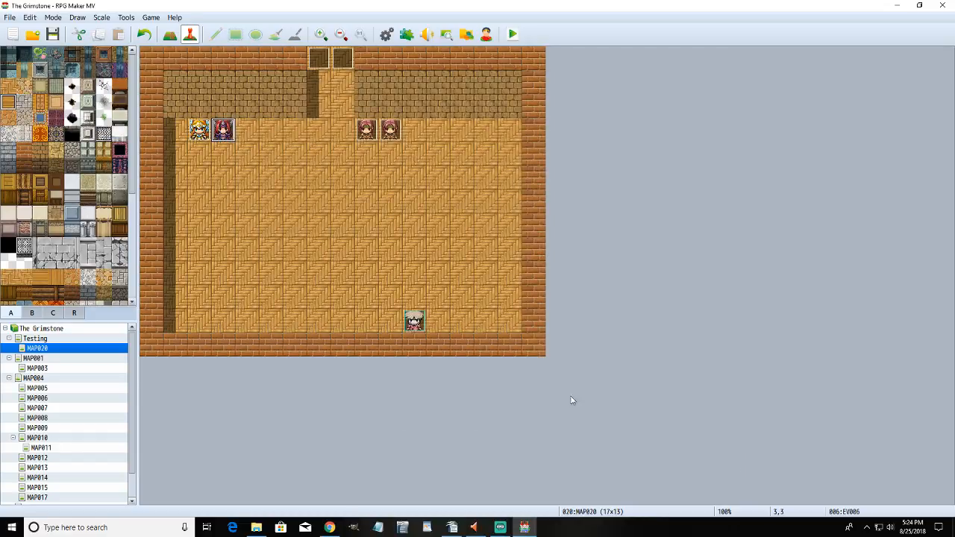
- Copy the "\V[14]" message from the horned character's event into the winged character's second "SUre..." branch and save that event
key(Return)
click(467, 290)
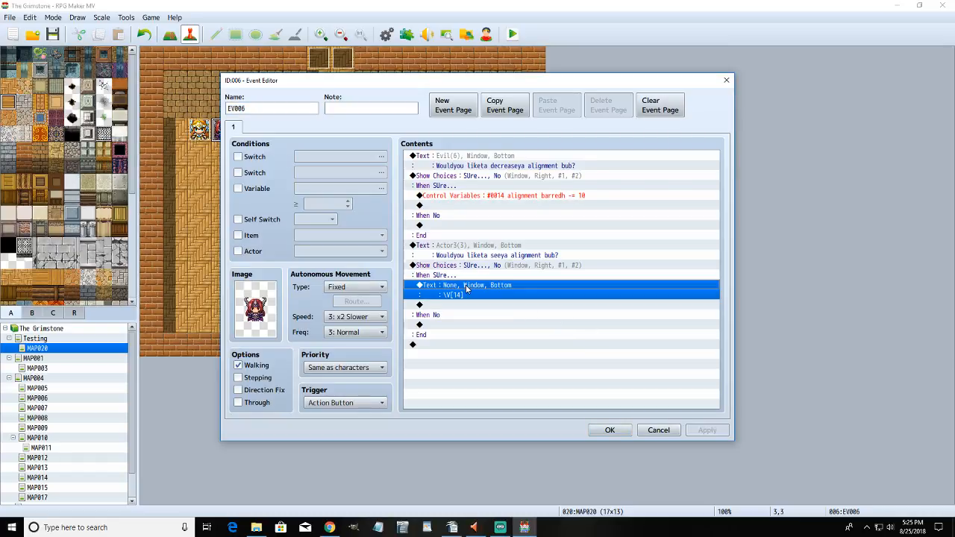
key(Delete)
click(609, 430)
double_click(201, 134)
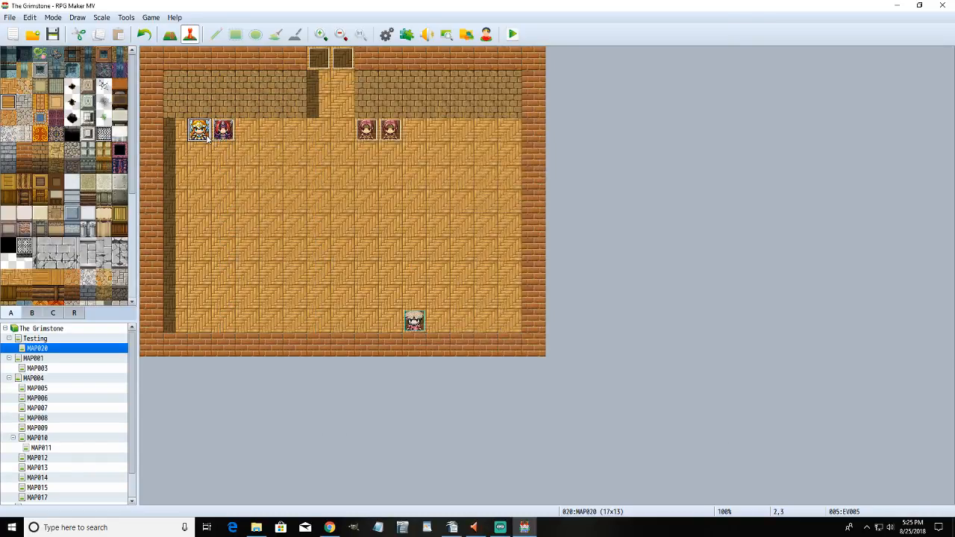
click(457, 287)
key(ctrl+v)
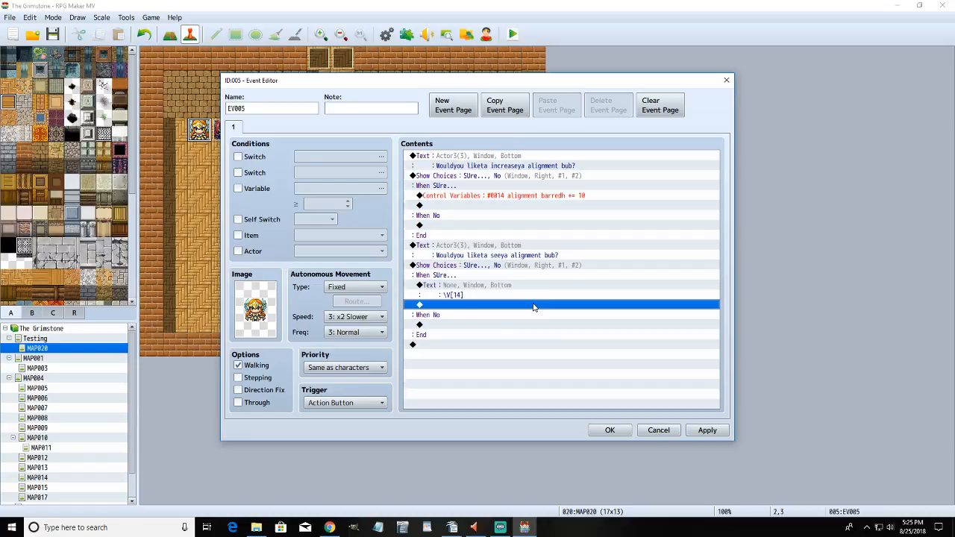
click(722, 434)
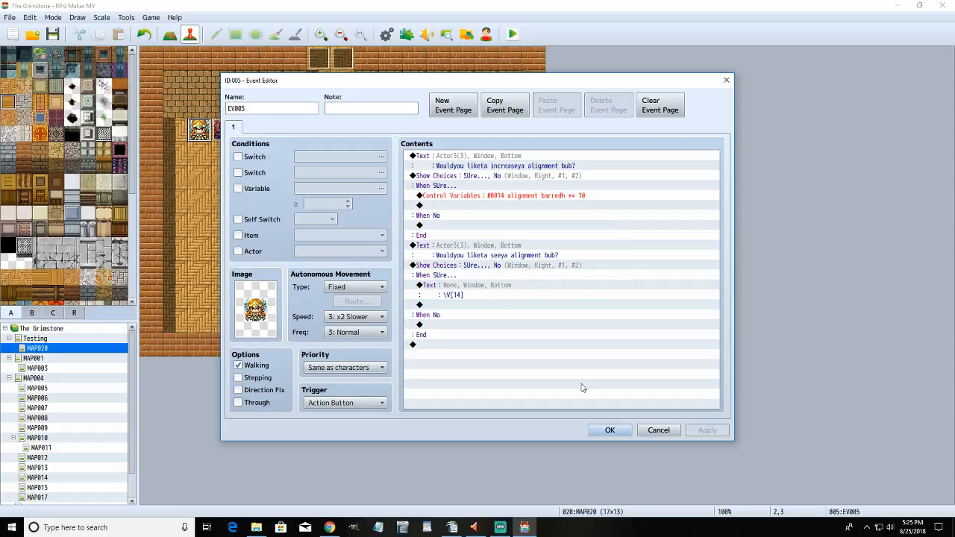
click(608, 431)
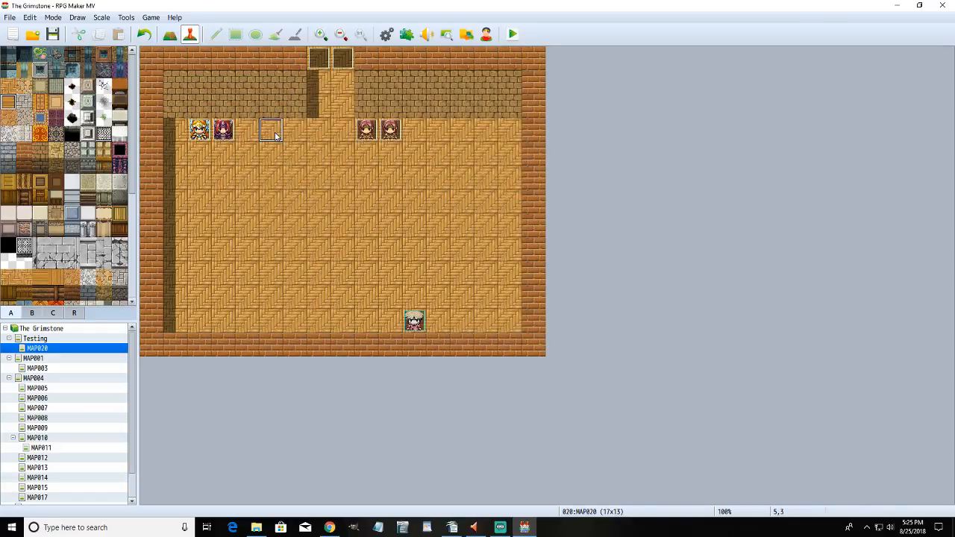
- Create a new event in the top floor row of MAP020, right of the horned character, using the dog image from the Nature sheet
double_click(273, 136)
double_click(261, 310)
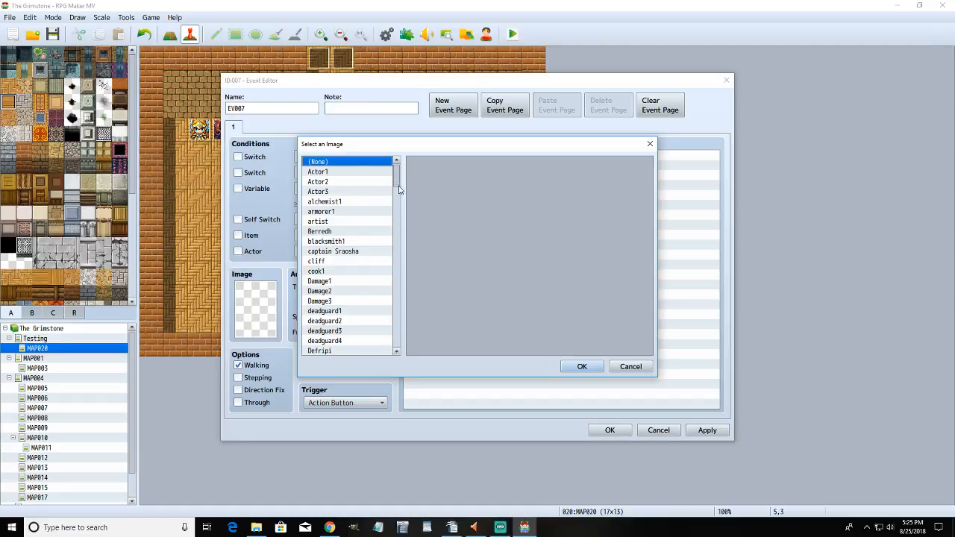
drag(397, 168, 397, 217)
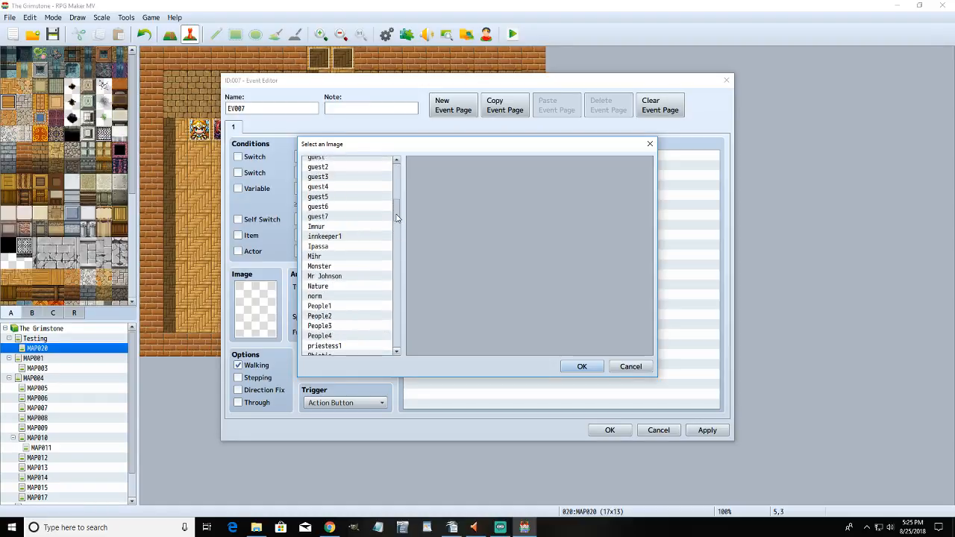
click(318, 288)
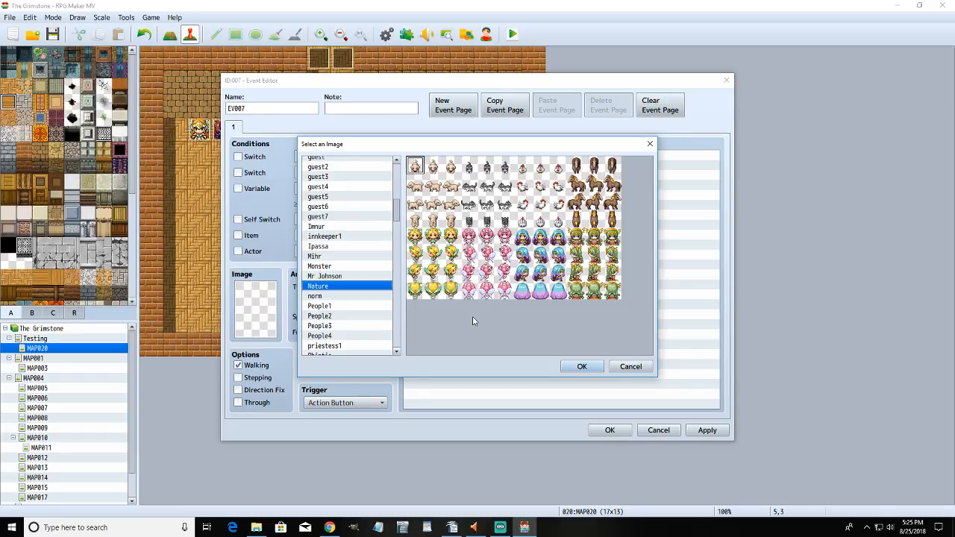
click(437, 175)
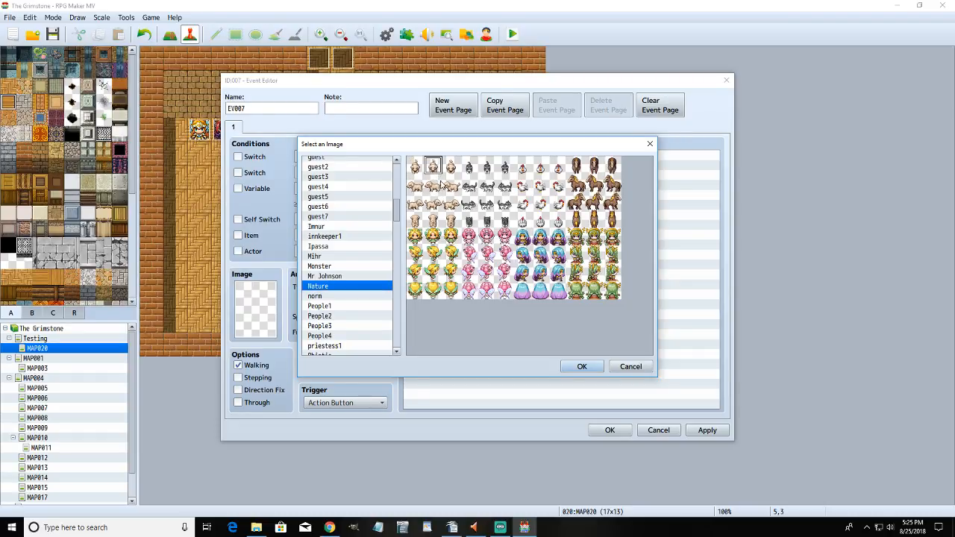
click(581, 366)
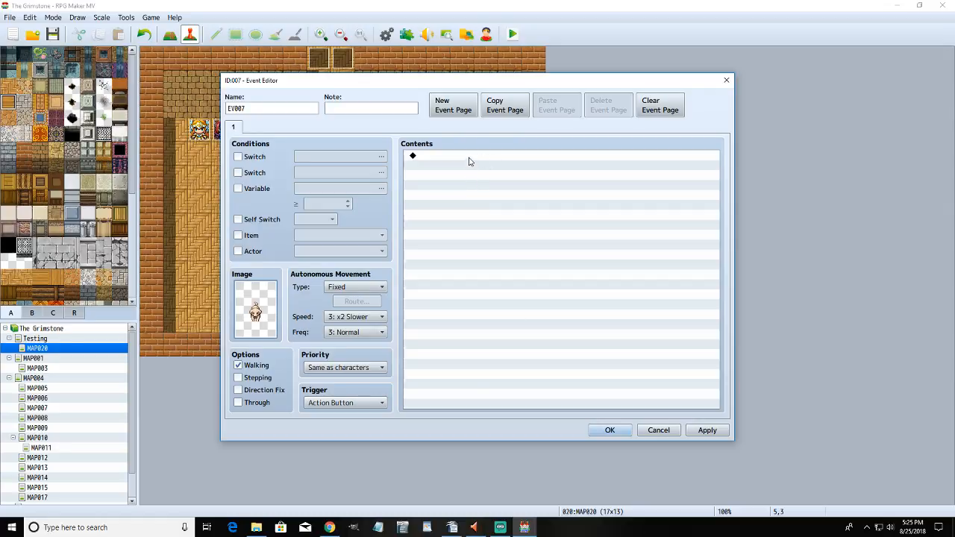
- Start a Conditional Branch command in the dog's event and include an else branch
double_click(469, 157)
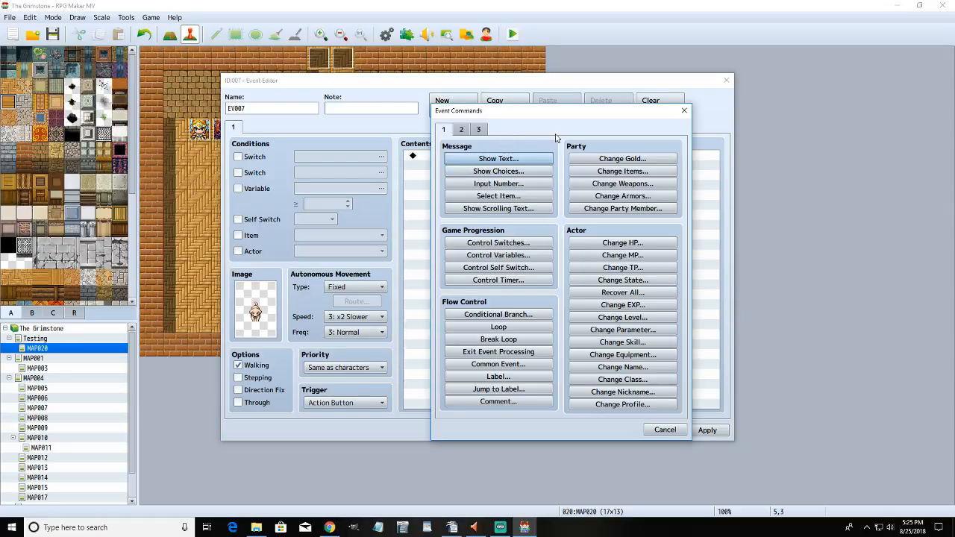
click(510, 314)
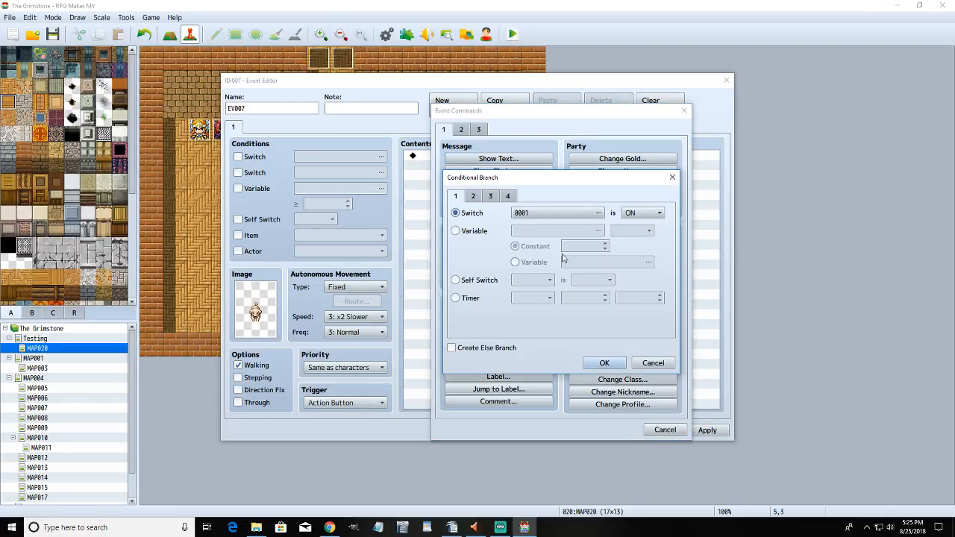
drag(562, 180, 519, 175)
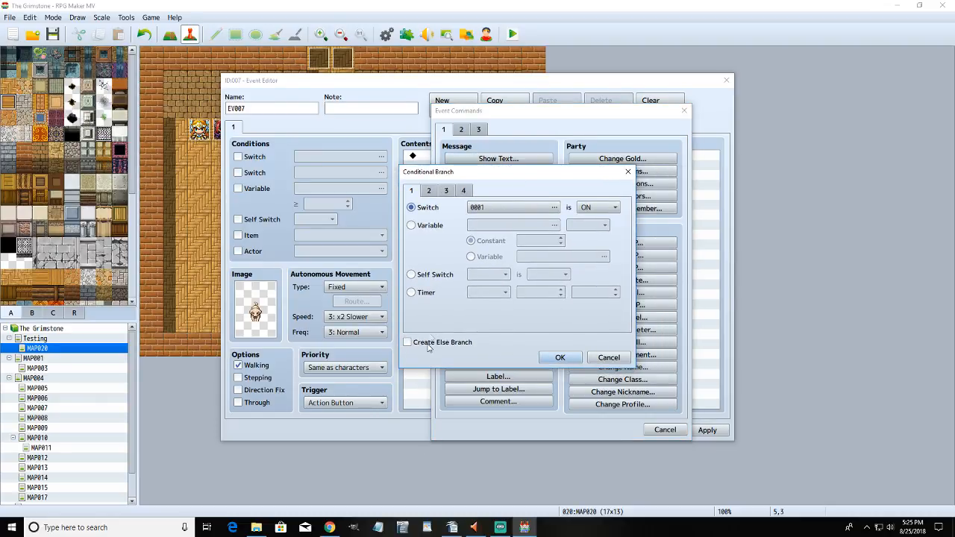
click(429, 344)
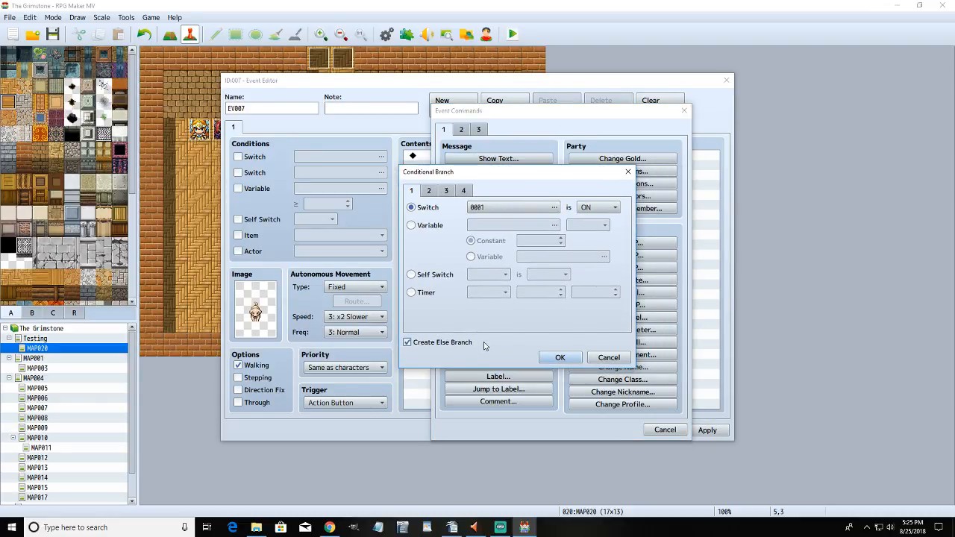
click(429, 191)
click(426, 208)
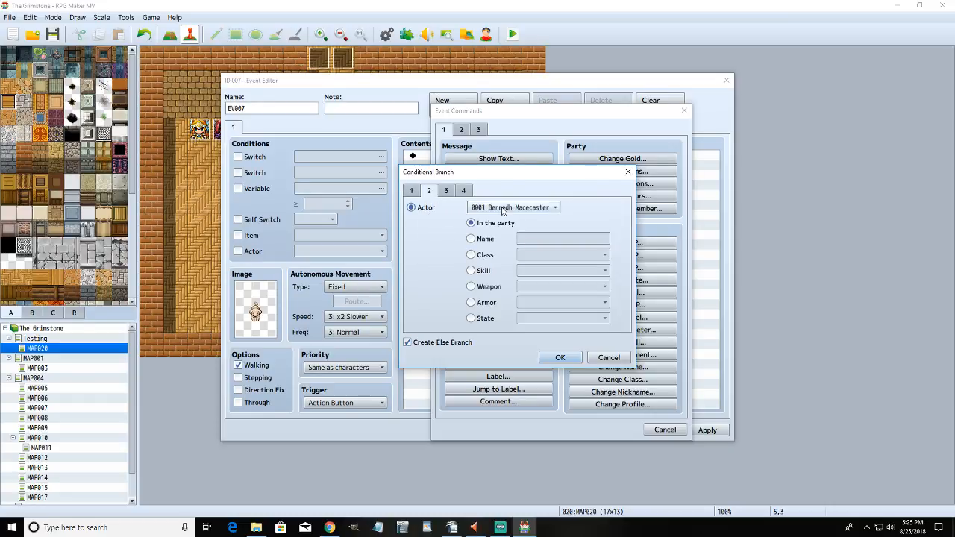
click(511, 207)
click(507, 185)
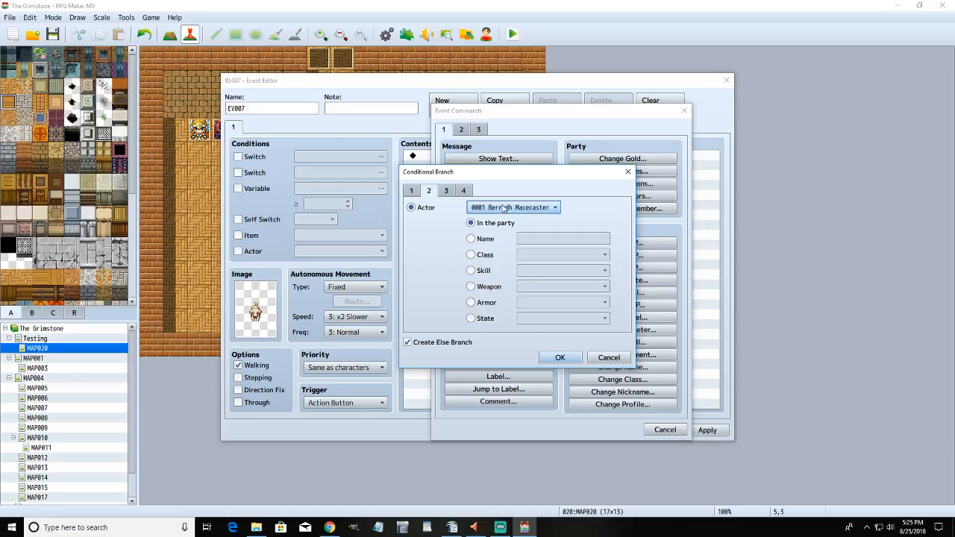
click(412, 191)
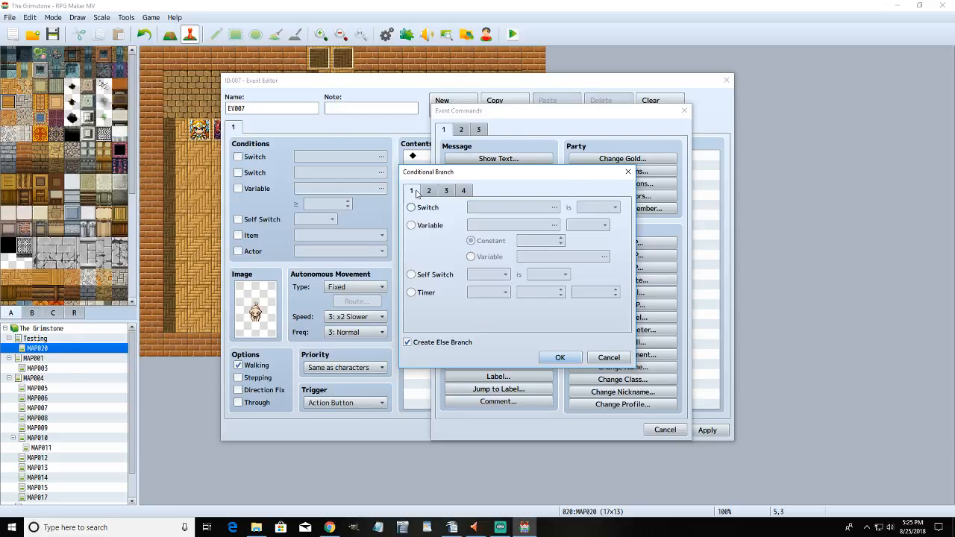
- Base the branch condition on variable 0014 alignment barredh being ≥ the constant 10 and add the command
click(430, 230)
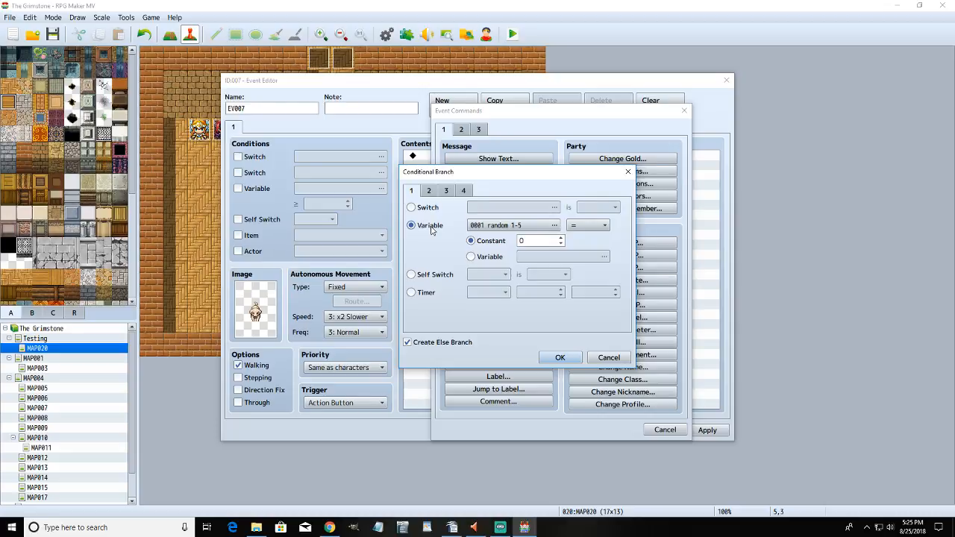
click(513, 226)
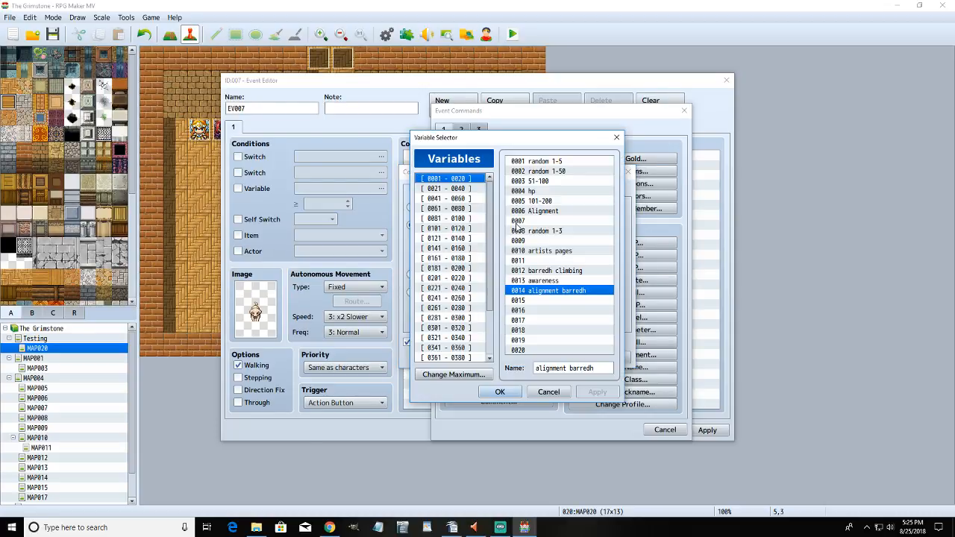
click(516, 390)
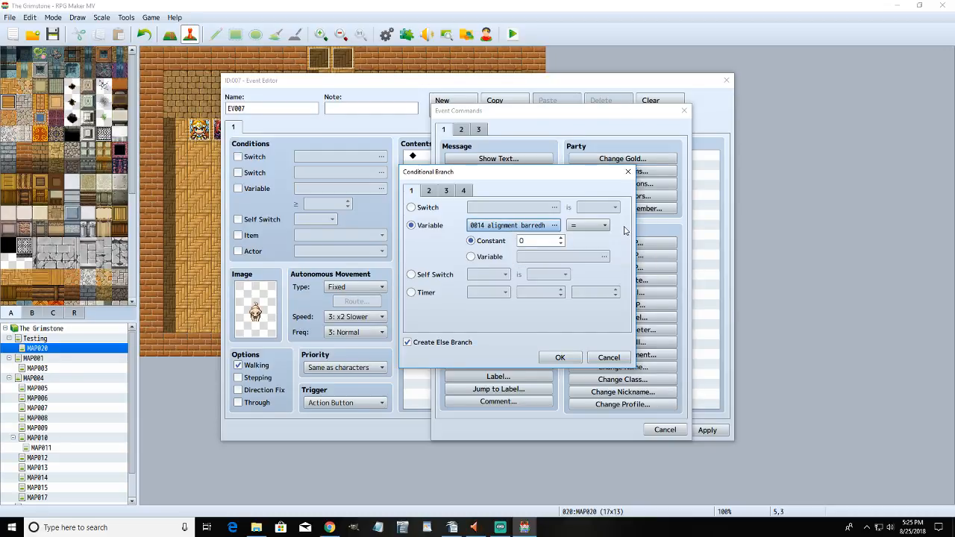
click(596, 225)
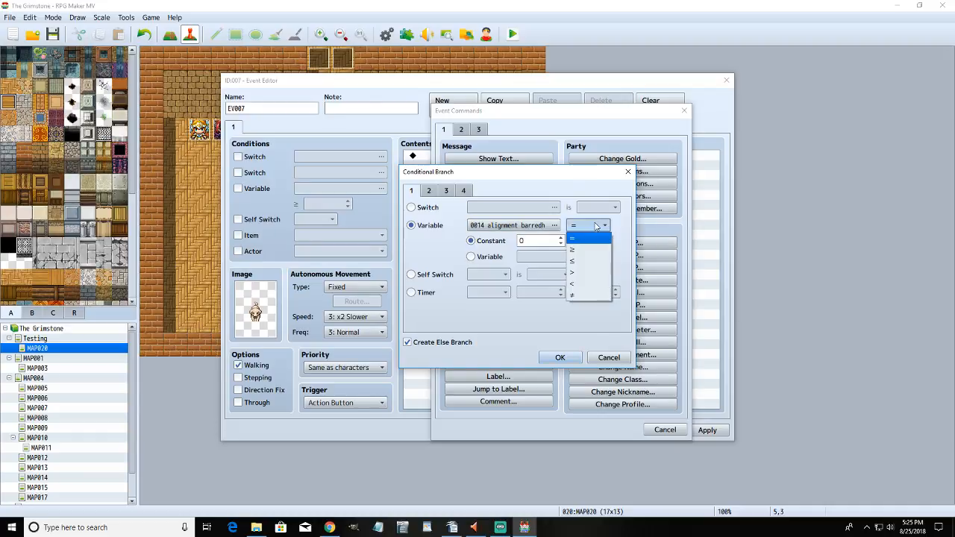
click(589, 251)
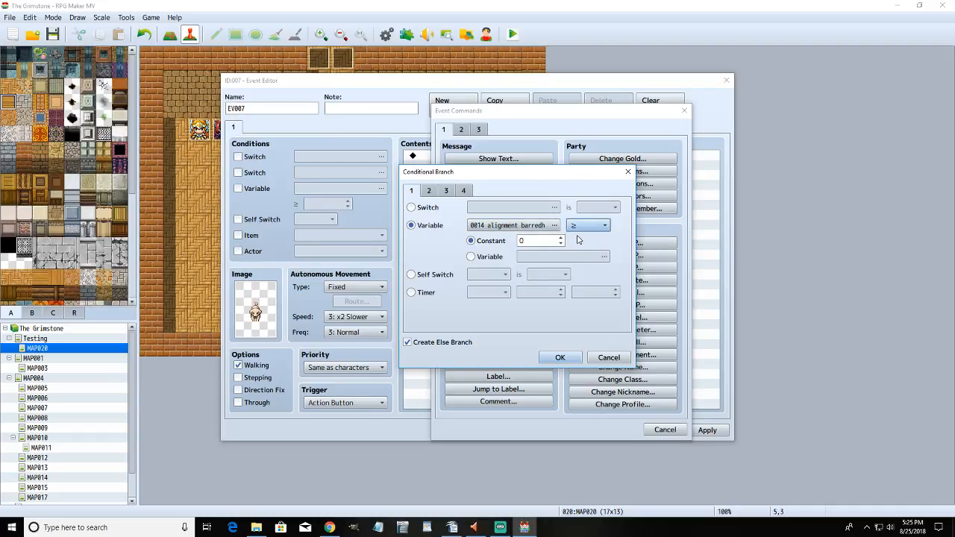
click(528, 239)
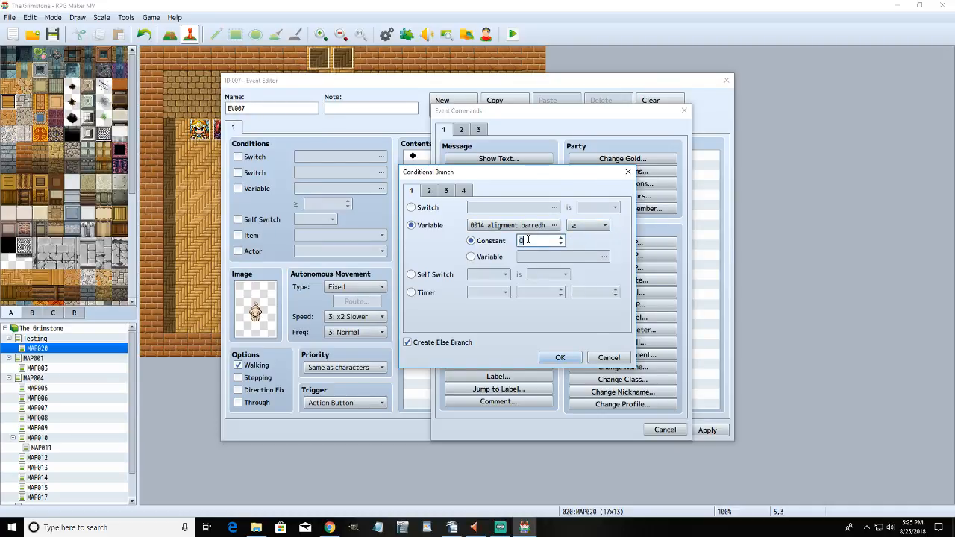
text(10)
click(561, 358)
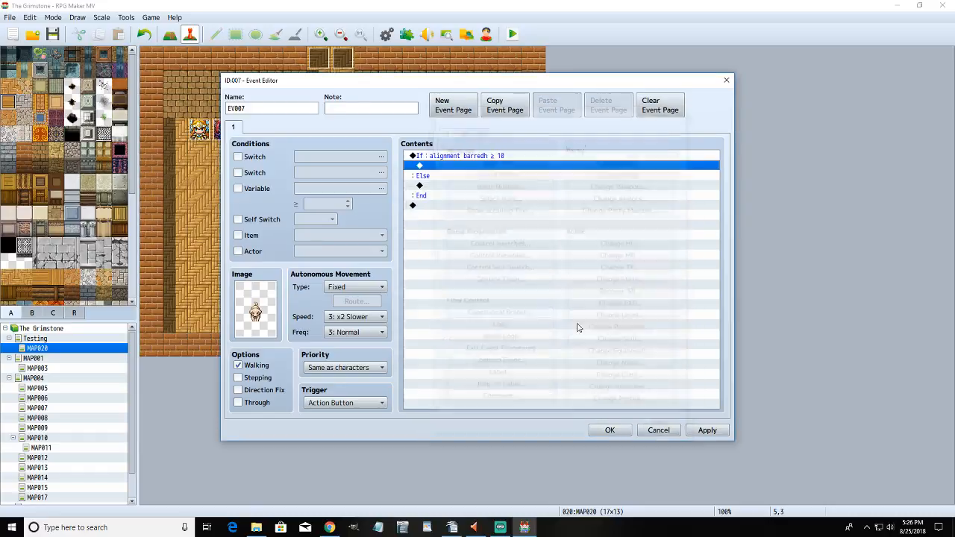
- Copy the alignment condition into its Else section, and paste another copy inside that copy's own Else section
key(ctrl+c)
click(470, 186)
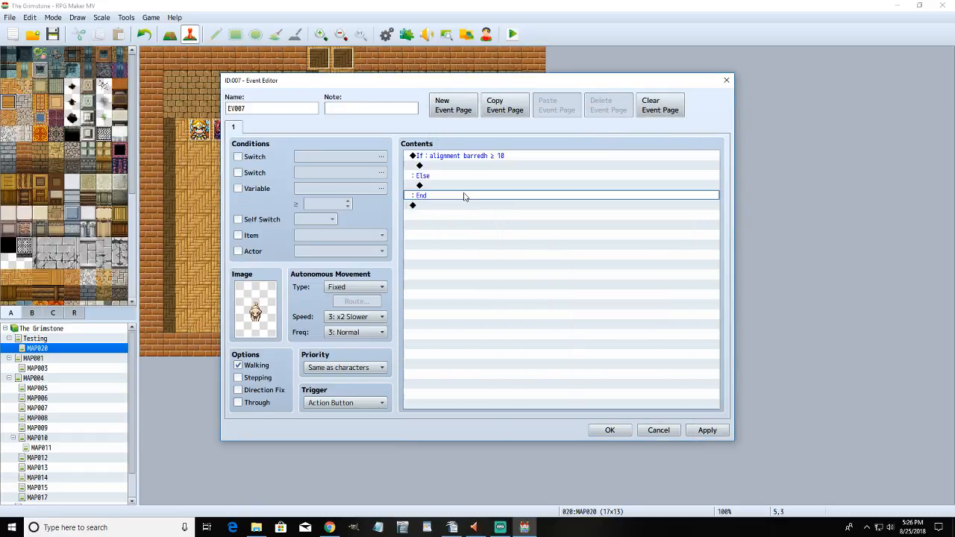
key(ctrl+v)
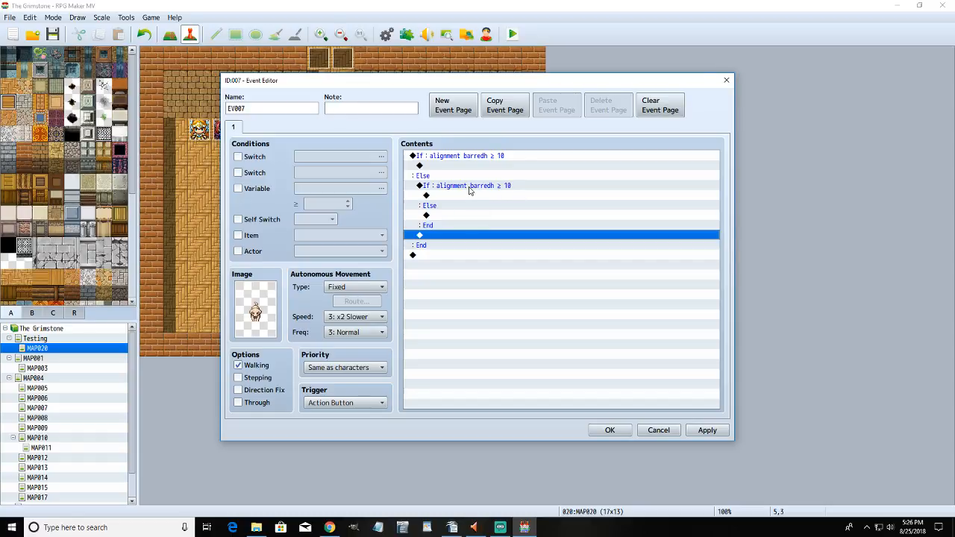
click(473, 216)
key(ctrl+v)
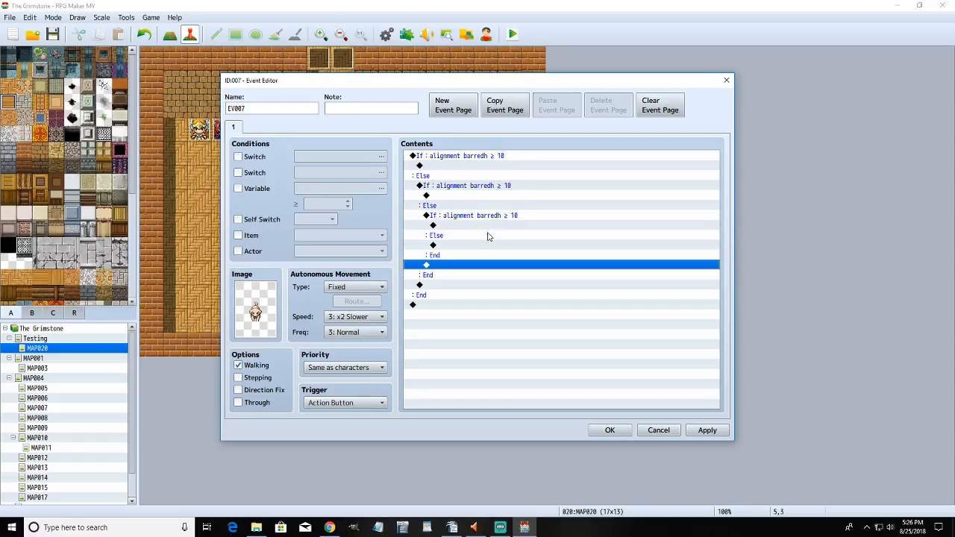
- Set the constant of the second, nested alignment condition to -10
click(474, 186)
right_click(476, 186)
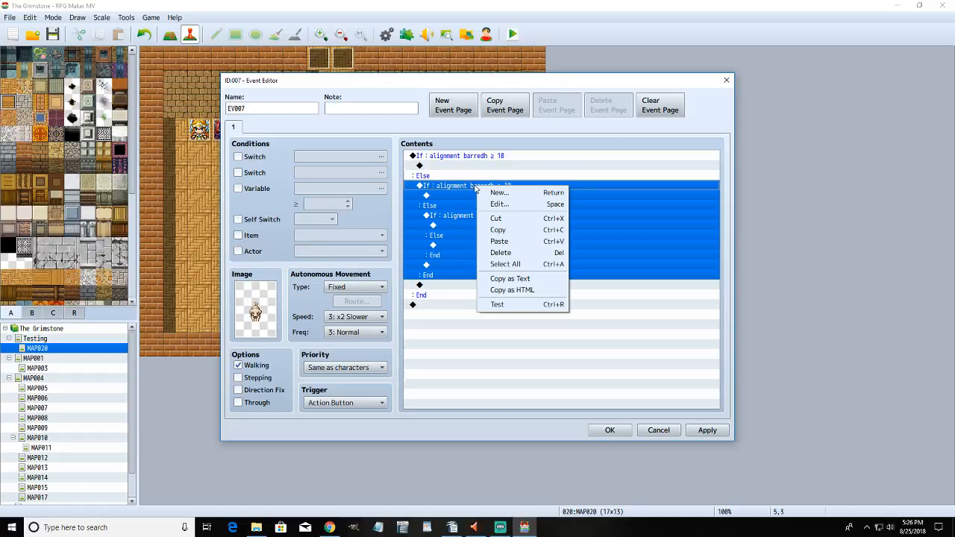
click(469, 197)
click(467, 185)
double_click(487, 201)
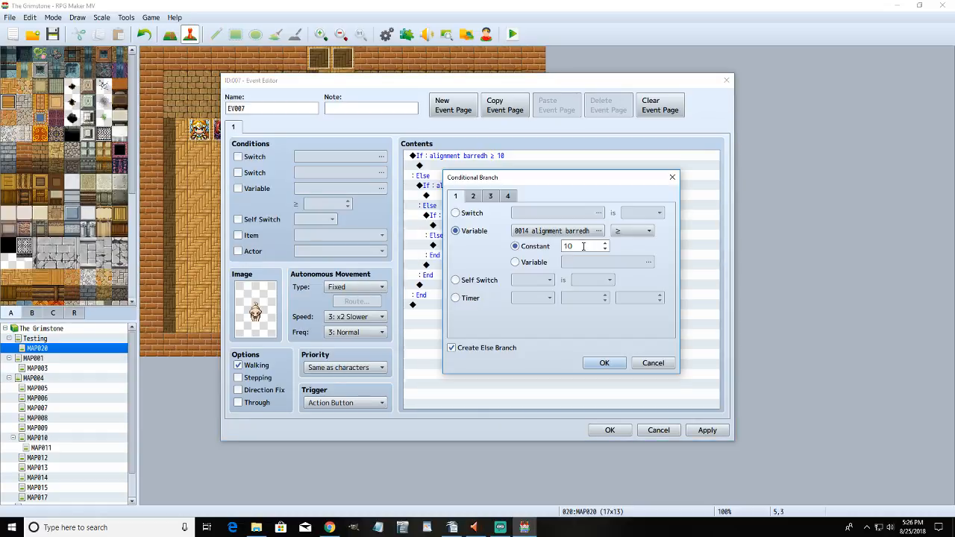
double_click(587, 245)
text(-10)
click(604, 362)
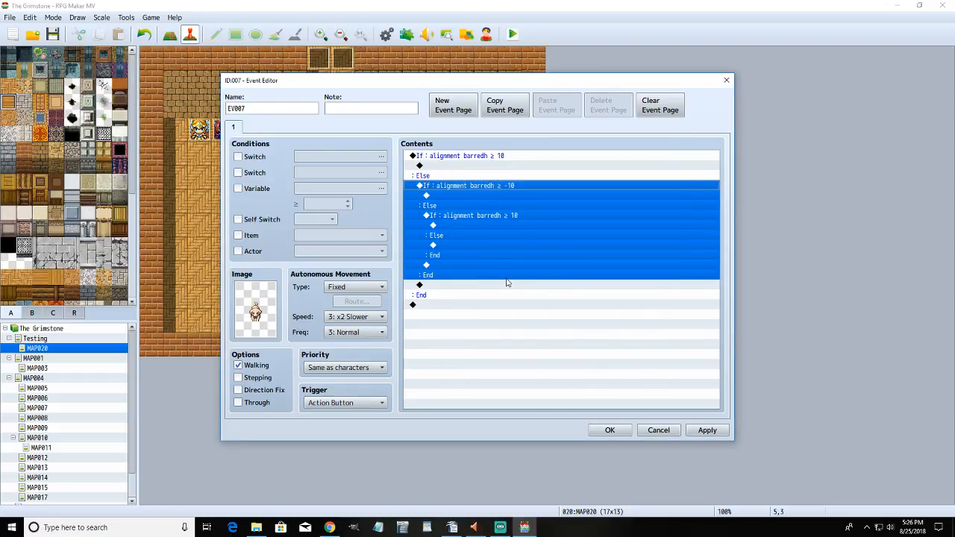
- Set the constant of the innermost alignment condition to 0
double_click(498, 215)
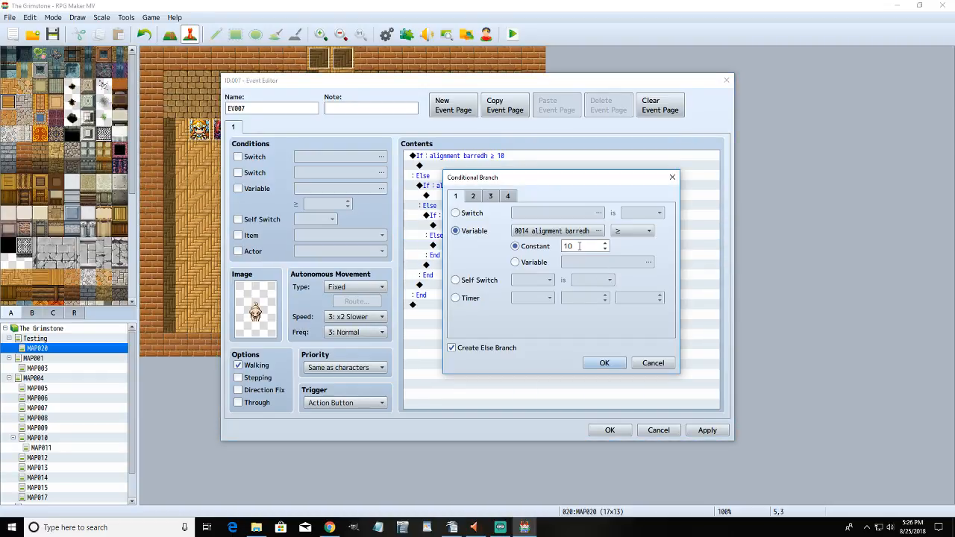
text(0)
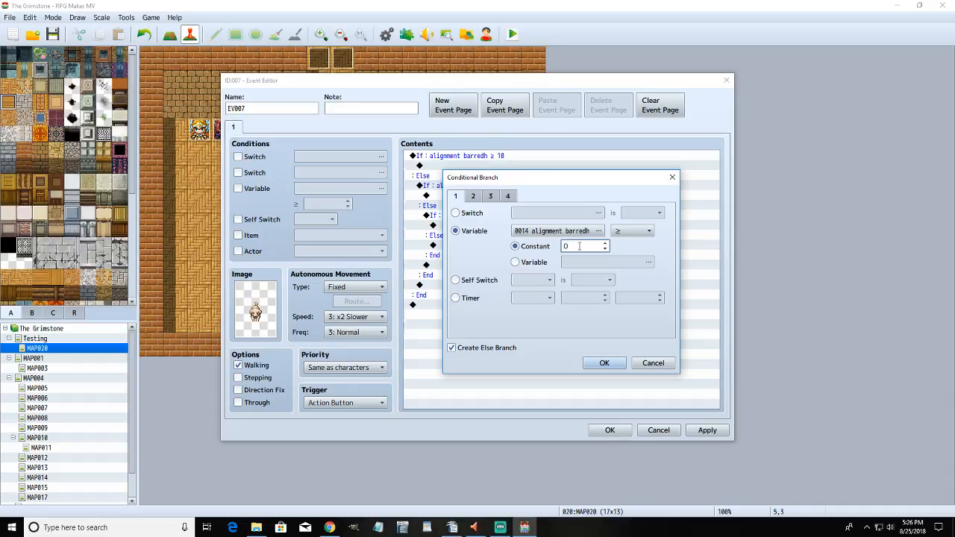
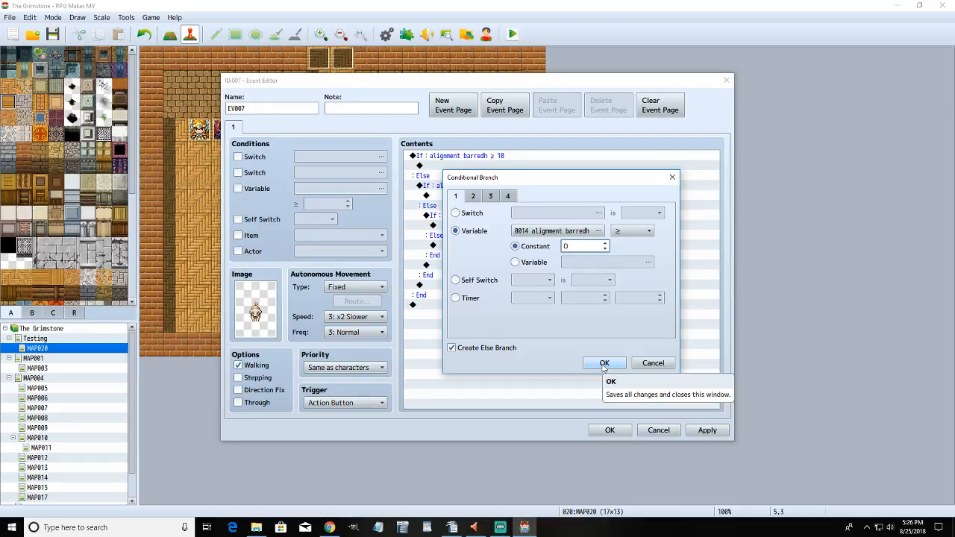
click(604, 364)
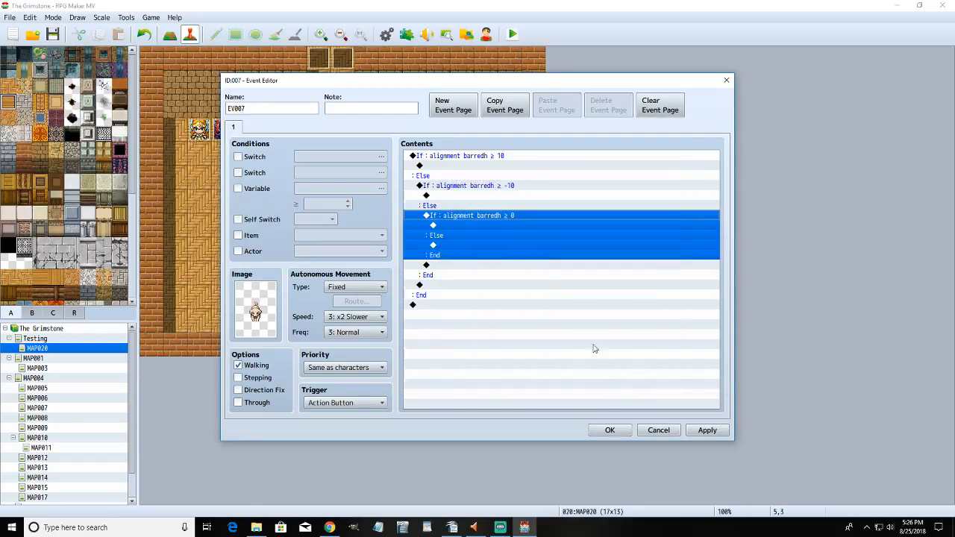
- Change the comparison of the -10 alignment condition to ≤
right_click(492, 191)
click(514, 206)
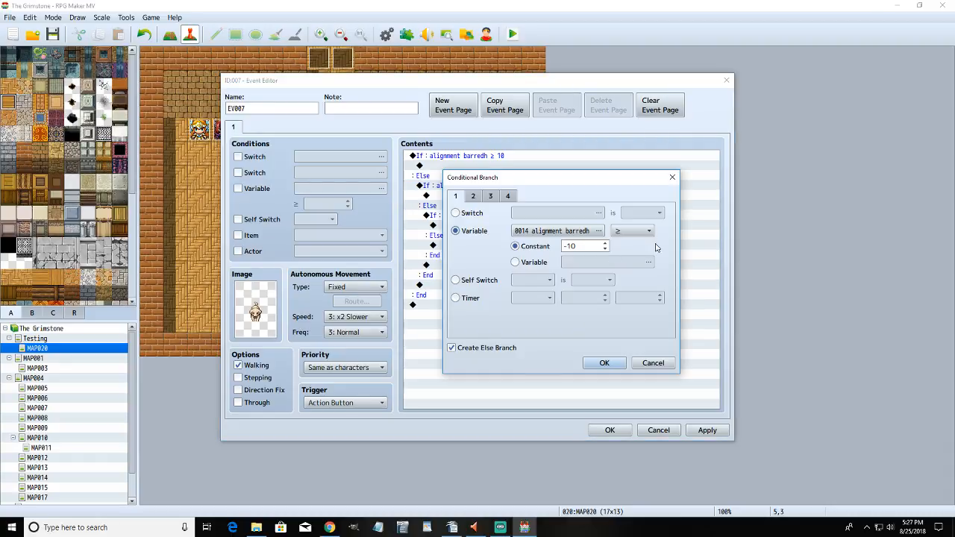
click(632, 231)
click(633, 267)
click(604, 364)
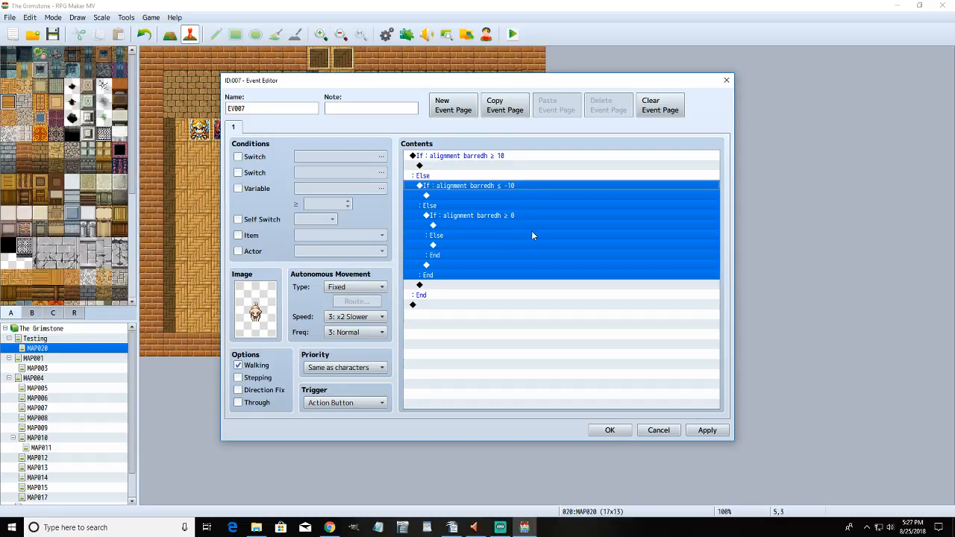
- Add a Show Text command to the alignment ≥ 10 branch, using the dog face from the Nature image set
click(496, 226)
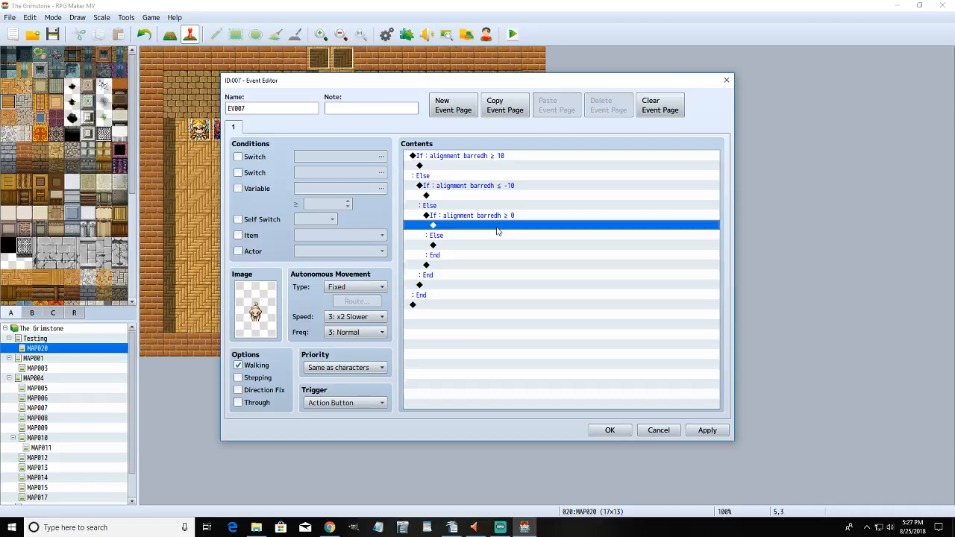
drag(488, 82, 490, 81)
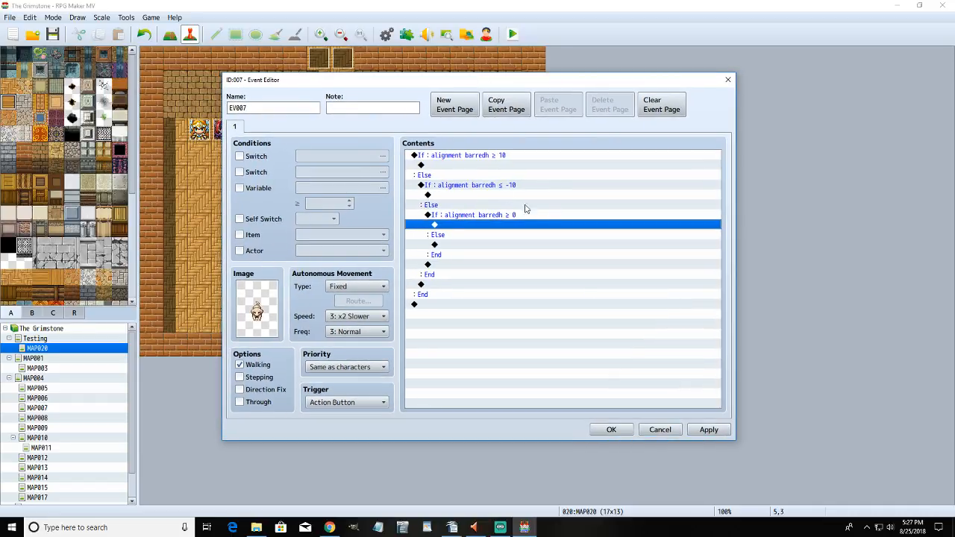
double_click(473, 171)
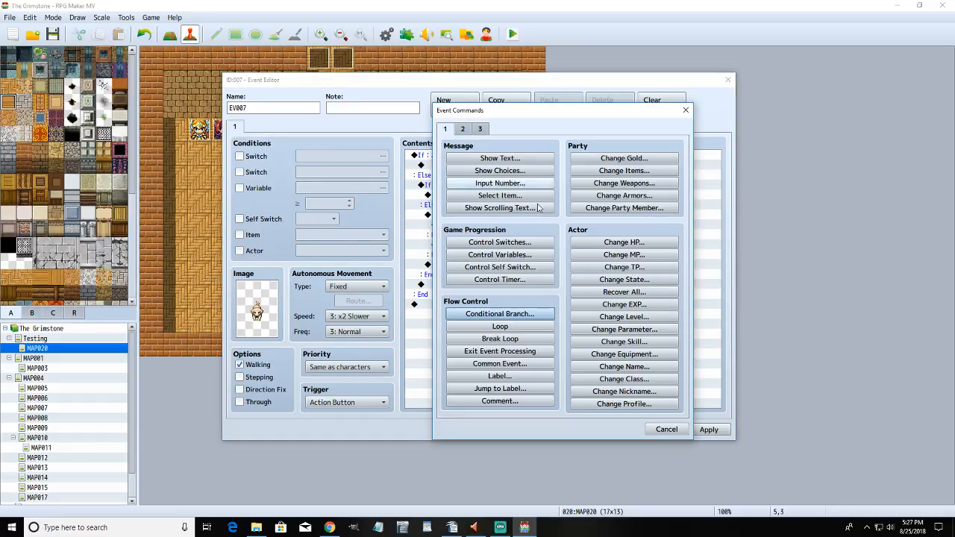
click(500, 162)
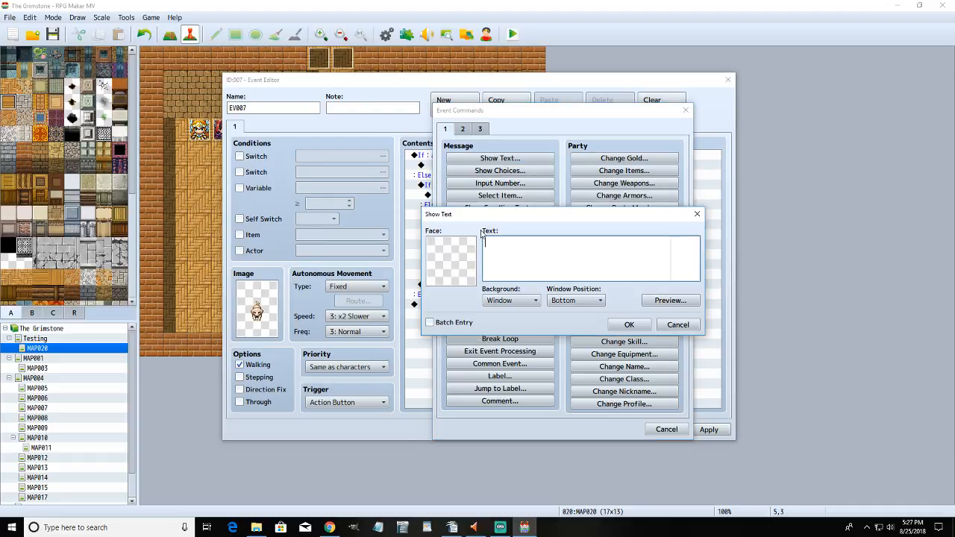
double_click(476, 239)
drag(479, 212, 481, 241)
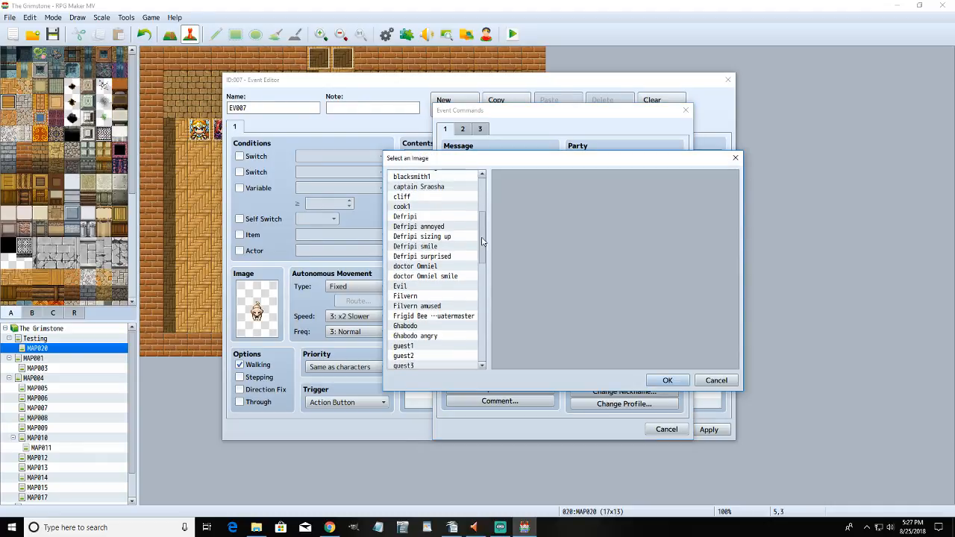
scroll(451, 276, down, 5)
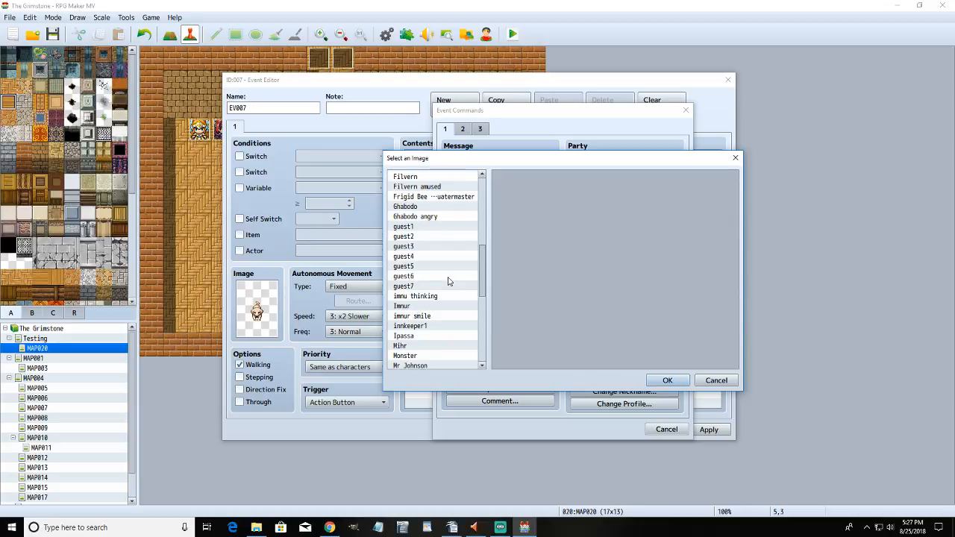
scroll(427, 343, down, 3)
click(418, 326)
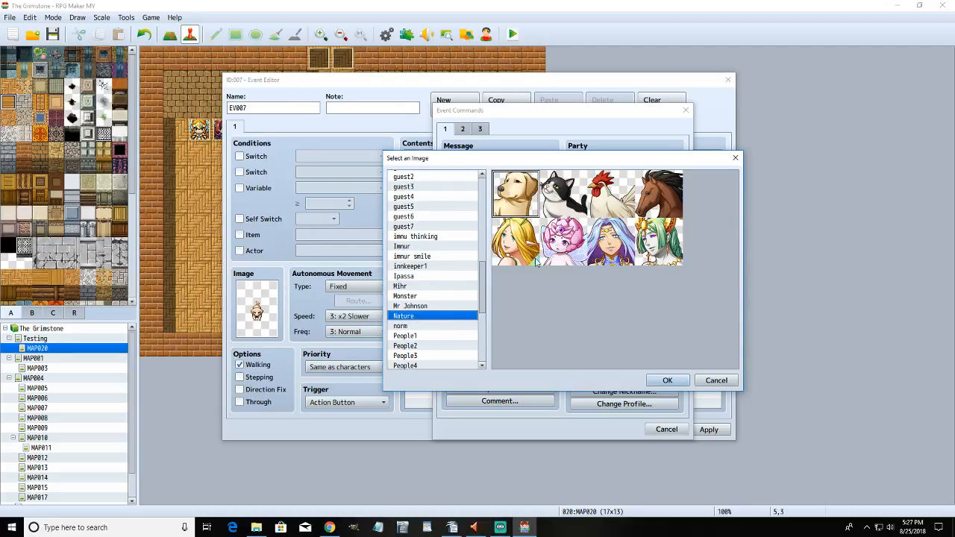
click(667, 380)
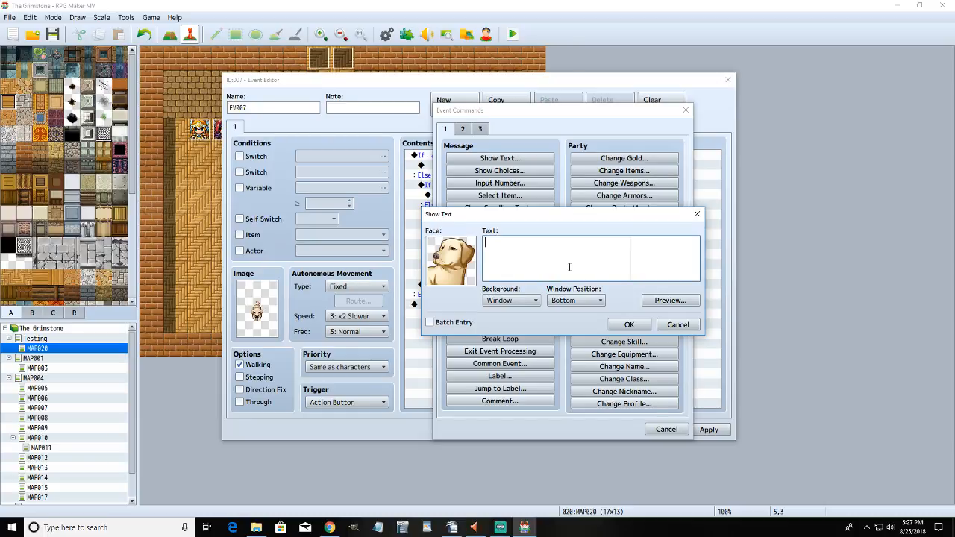
- Enter "Wags tail..." and "Licks you hand." on separate lines as the dog's message for alignment ≥ 10
text(Wo)
text(gs tail...)
key(Return)
text(woof)
key(BackSpace)
key(BackSpace)
key(BackSpace)
key(BackSpace)
text(Licks you hand.)
click(628, 325)
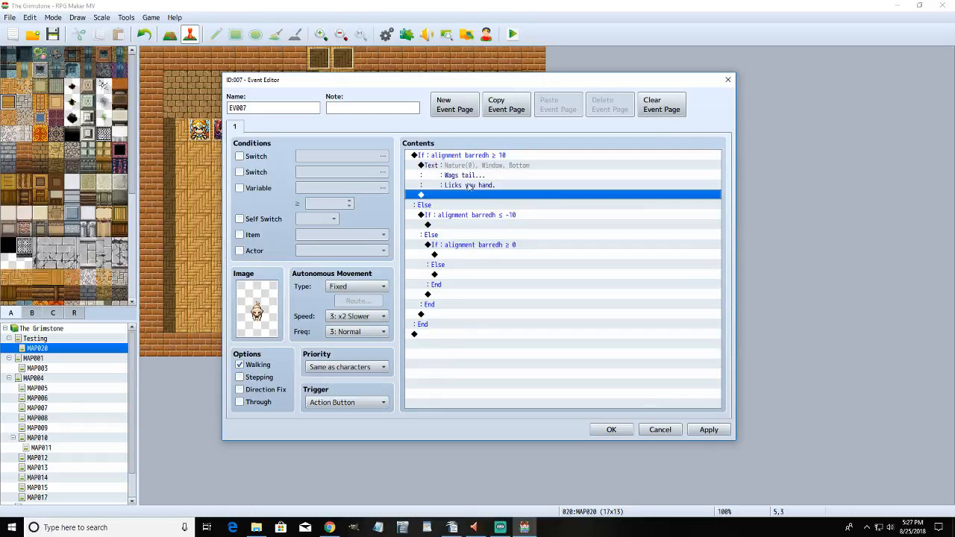
- Copy the tail-wagging message into the alignment ≤ -10 branch
key(Up)
click(494, 226)
key(ctrl+v)
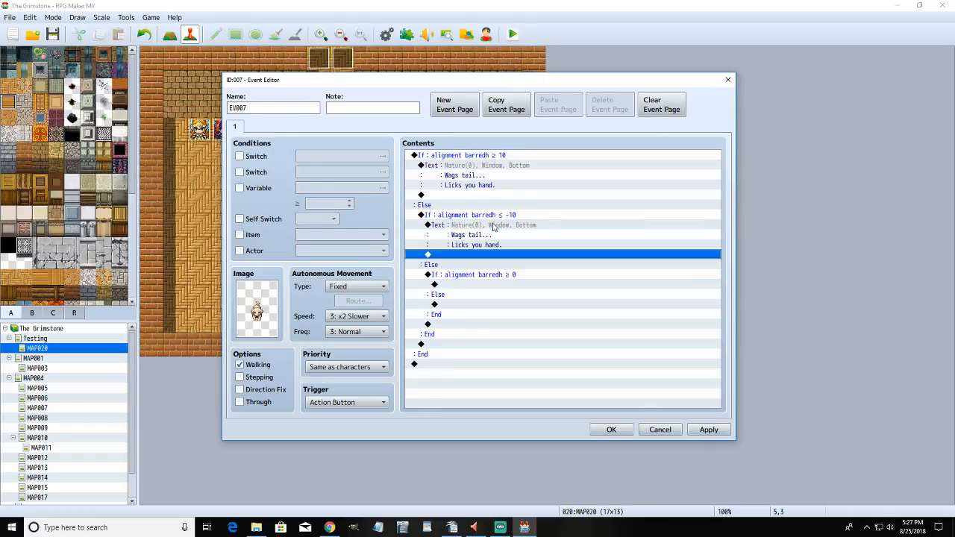
- Replace the text of the message in the ≤ -10 branch with "WOOF!!! WOOF!!! WOOF!!! WOOF!!!"
right_click(494, 223)
click(522, 246)
drag(545, 255, 464, 230)
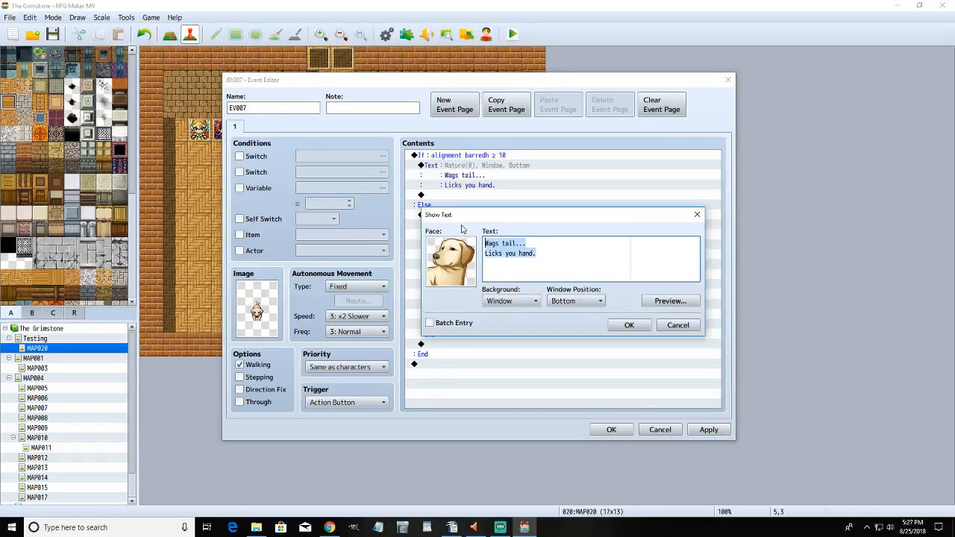
text(WOOF WOOF WOOF WOOF)
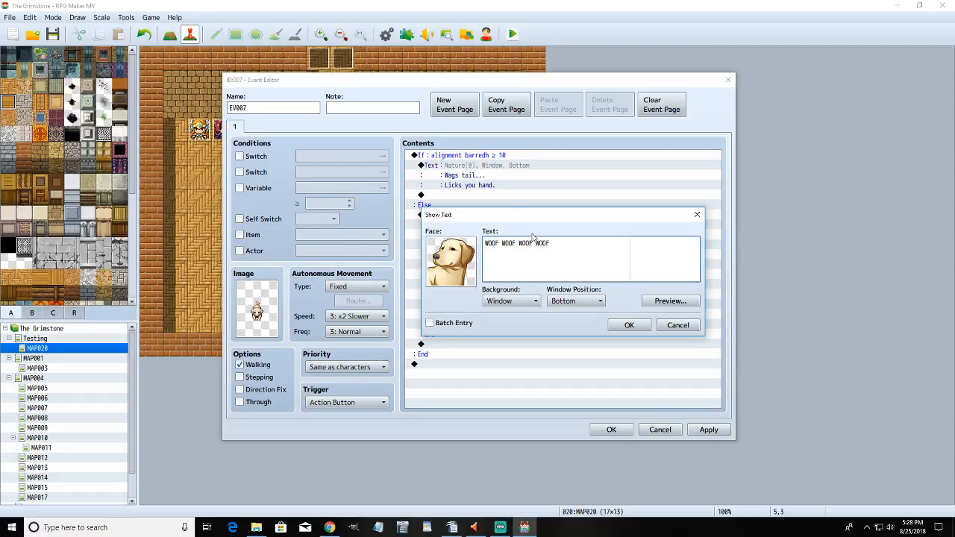
text(!!!)
click(533, 239)
text(!!! WOOF!!!)
key(Left)
key(Left)
key(Left)
key(Left)
key(Left)
key(Left)
key(Left)
key(Left)
text(!)
click(629, 325)
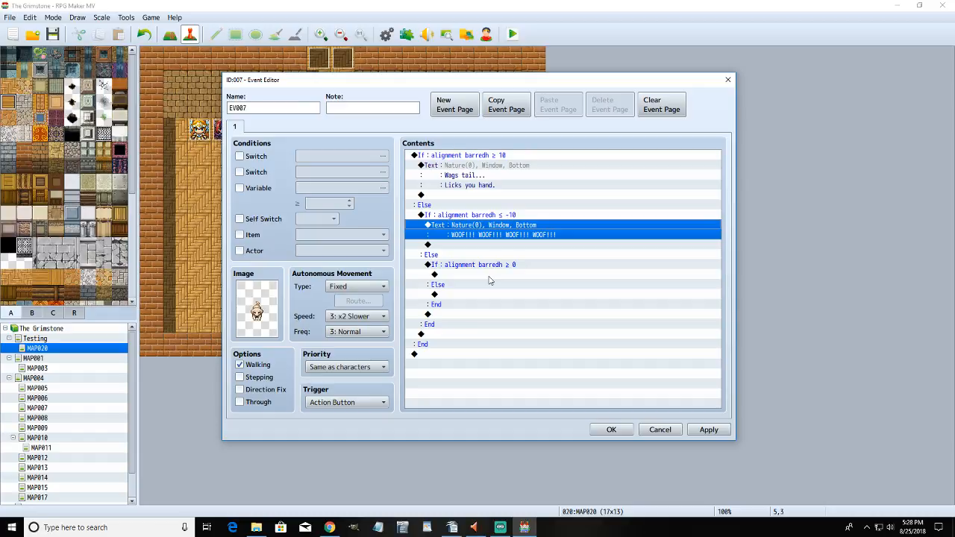
- Copy the barking message into the alignment ≥ 0 branch, change its text to "Grrrrrr....?", and apply the dog event
key(ctrl+c)
click(522, 274)
key(ctrl+v)
drag(601, 249, 480, 246)
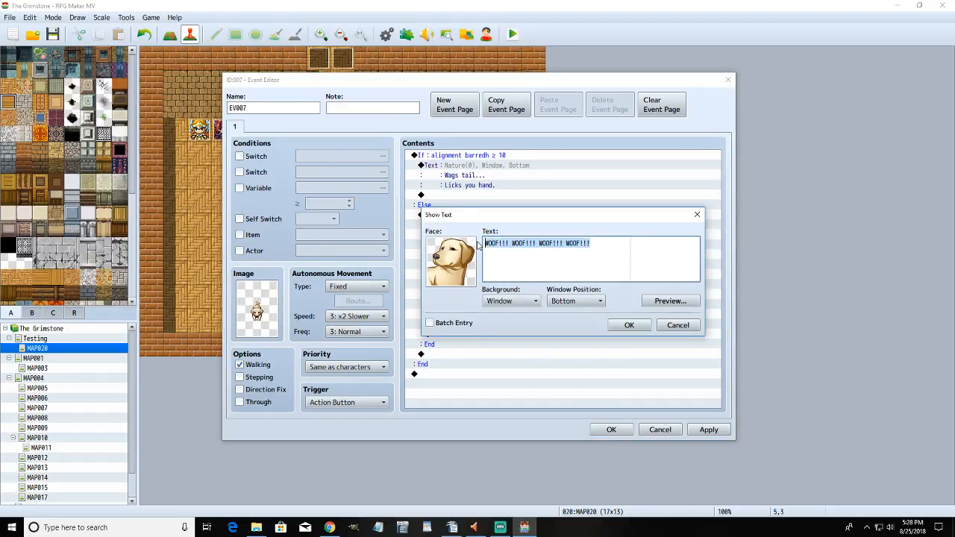
text(Gr)
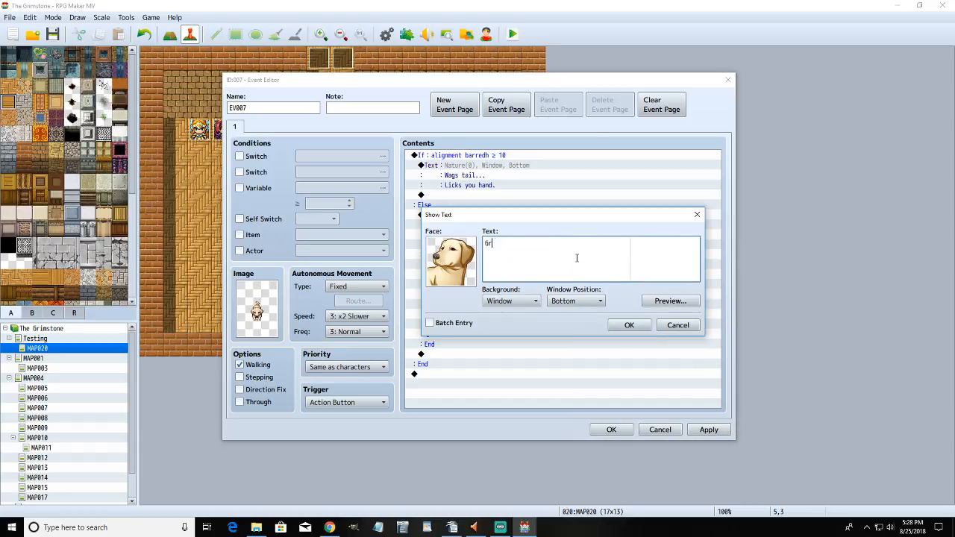
text(rrrrr....?)
click(629, 325)
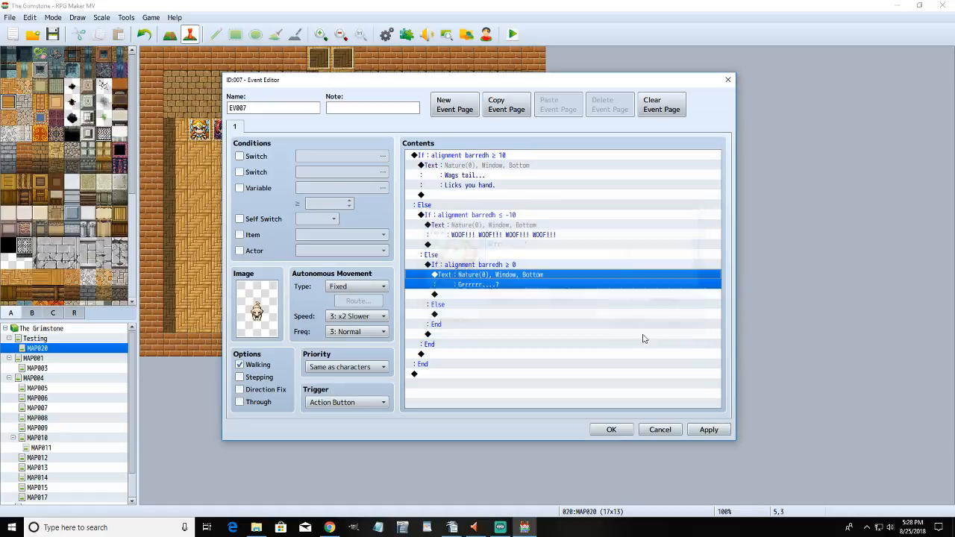
click(707, 430)
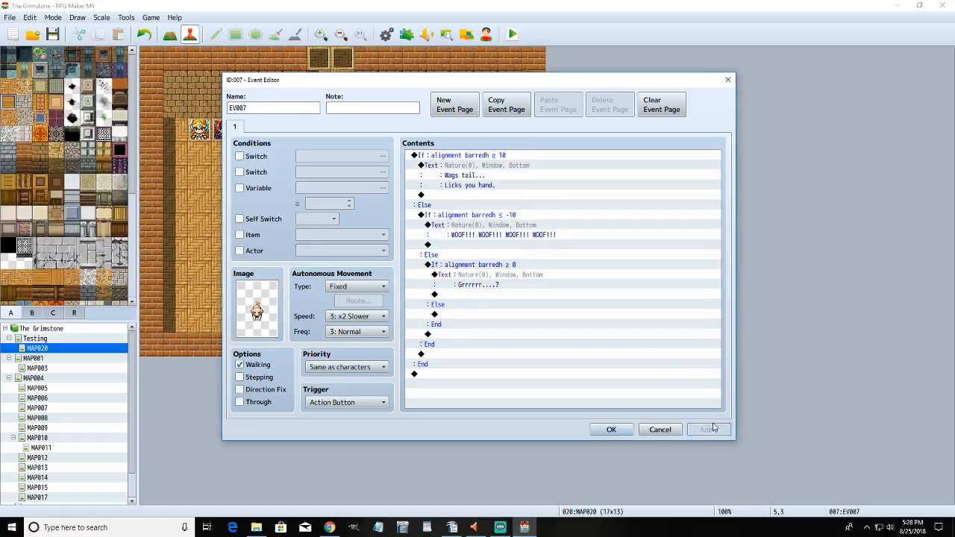
click(610, 430)
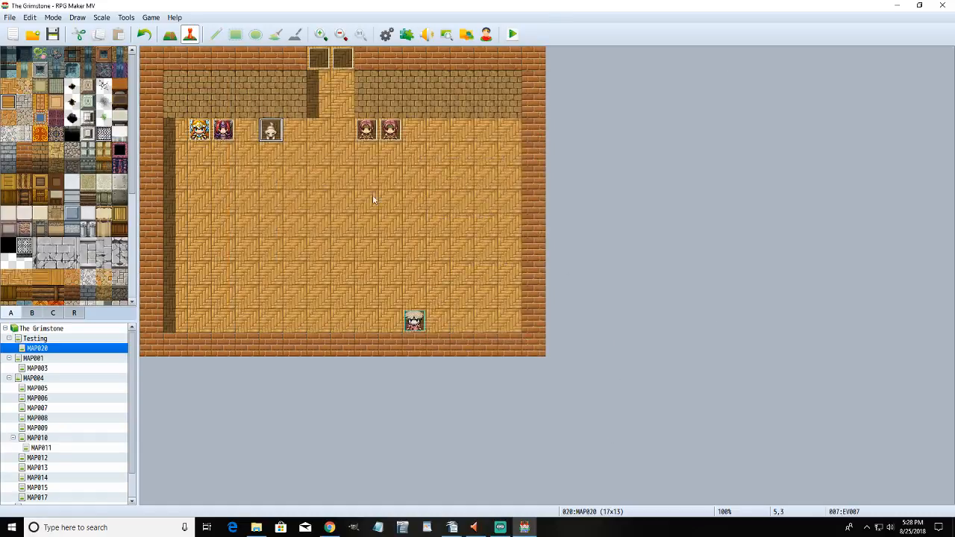
- Launch a playtest with the game changes saved, and start a new game
click(512, 35)
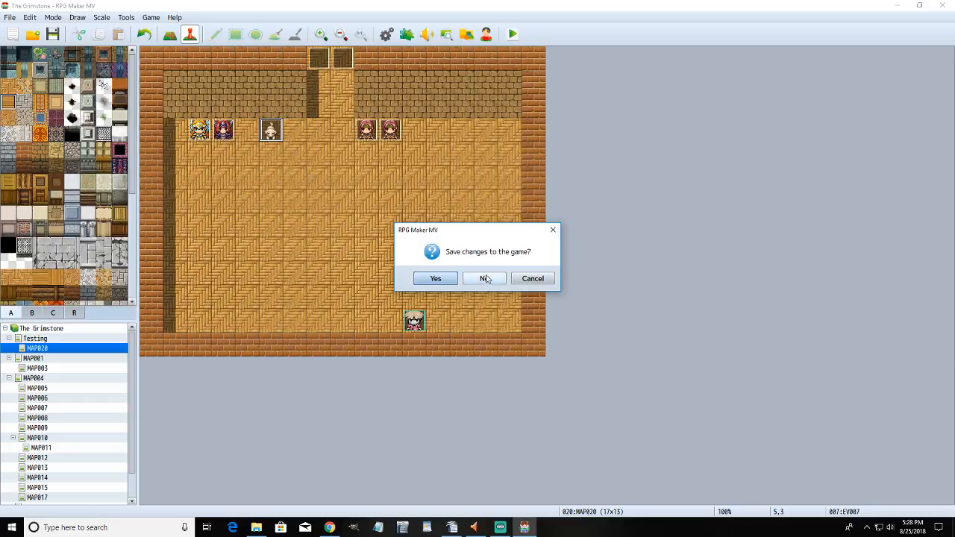
click(435, 278)
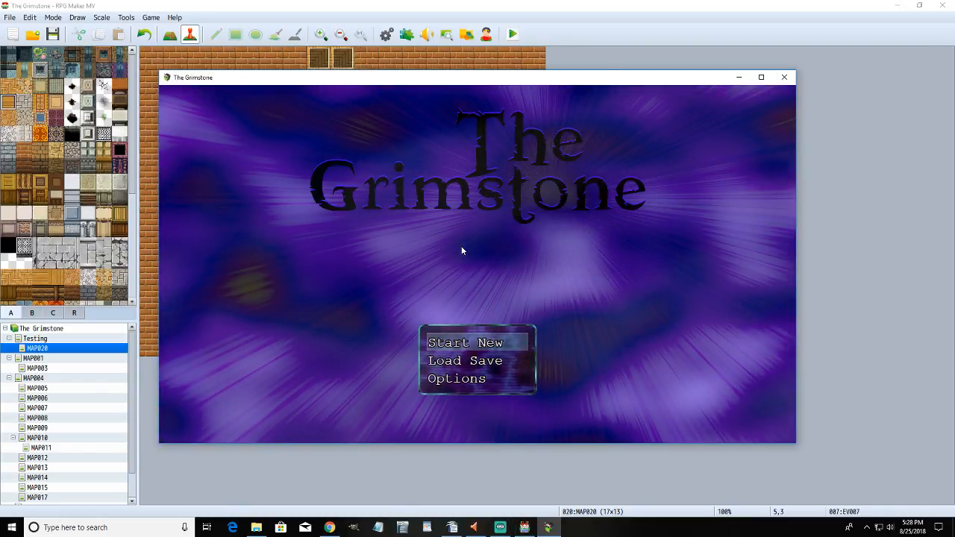
key(Return)
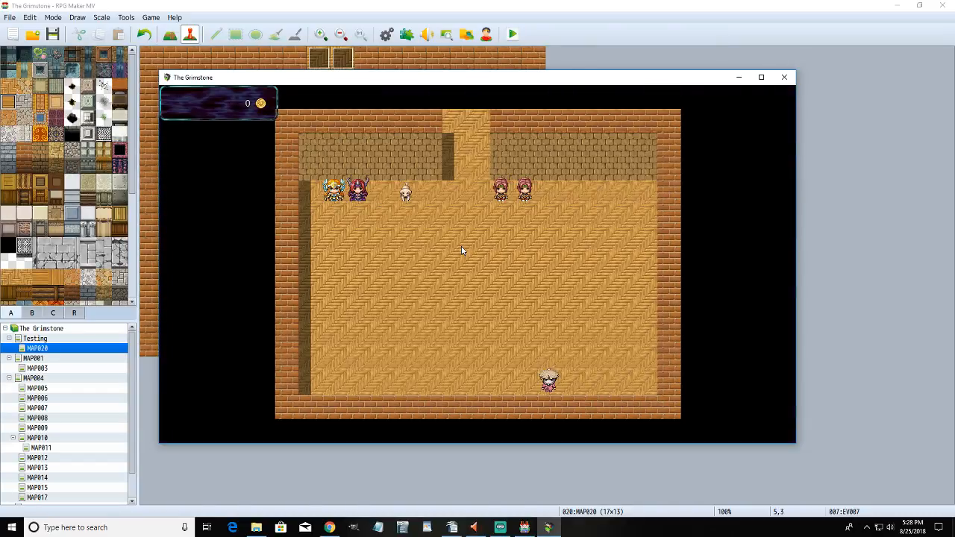
- Walk to the dog and talk to it to check its response at the starting alignment
key(Left)
key(Up)
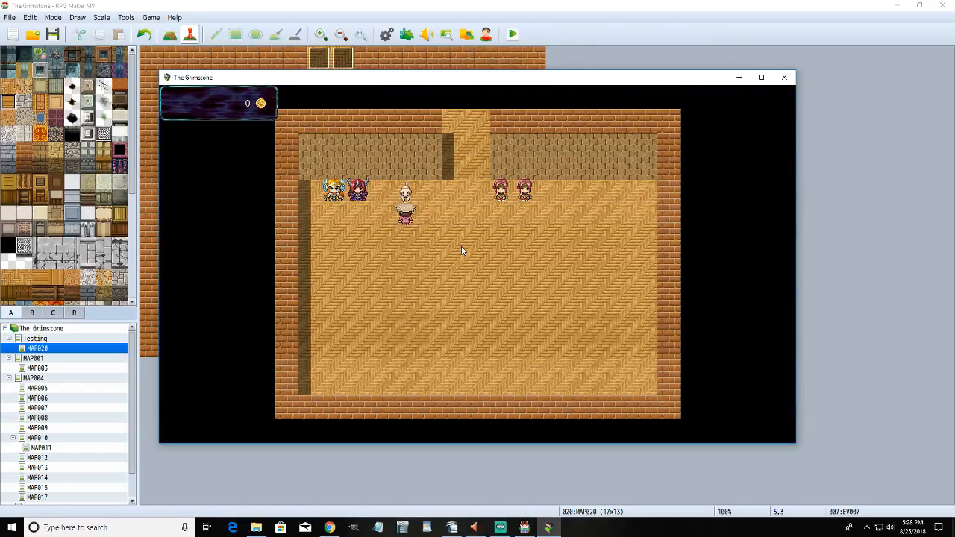
key(Return)
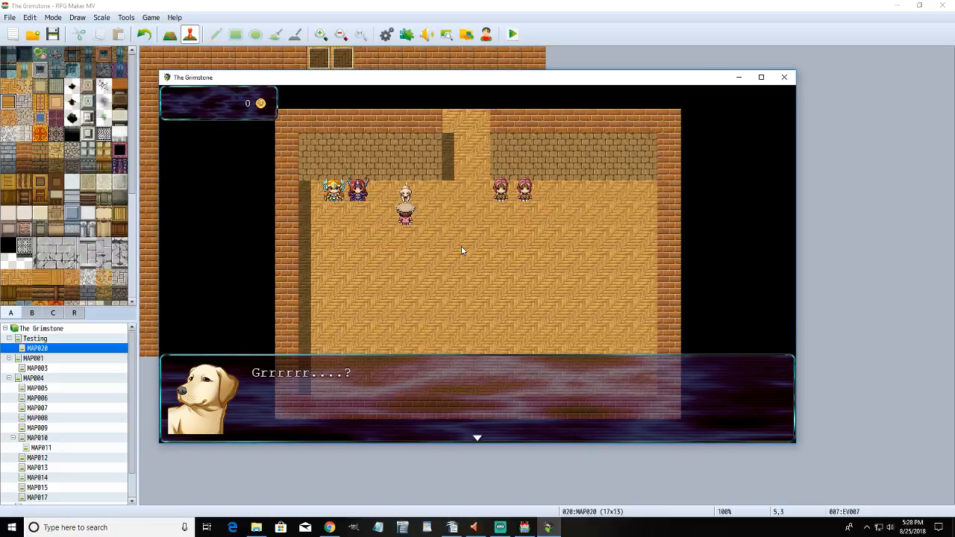
key(Return)
- Talk to the golden-haired winged character, accept the alignment increase, and view the alignment value
key(Left)
key(Up)
key(Return)
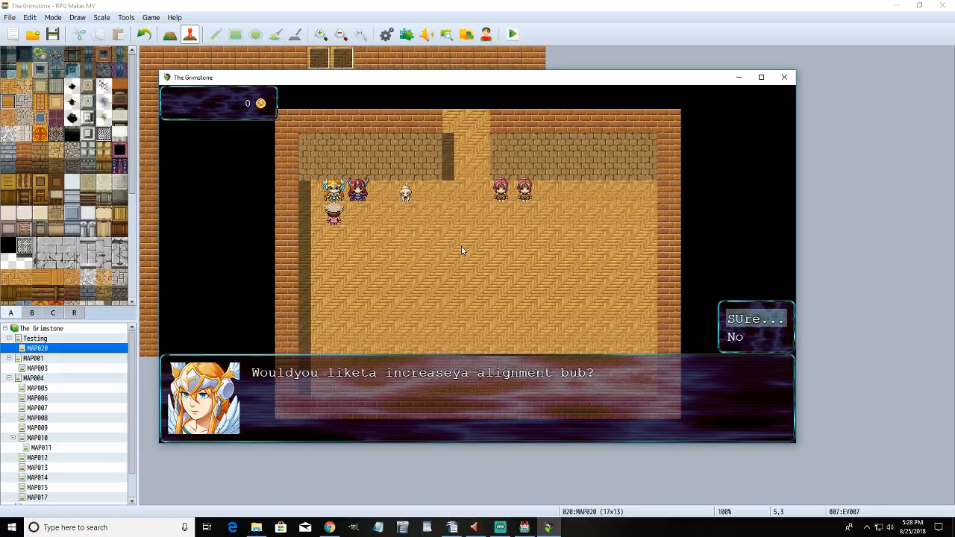
key(Return)
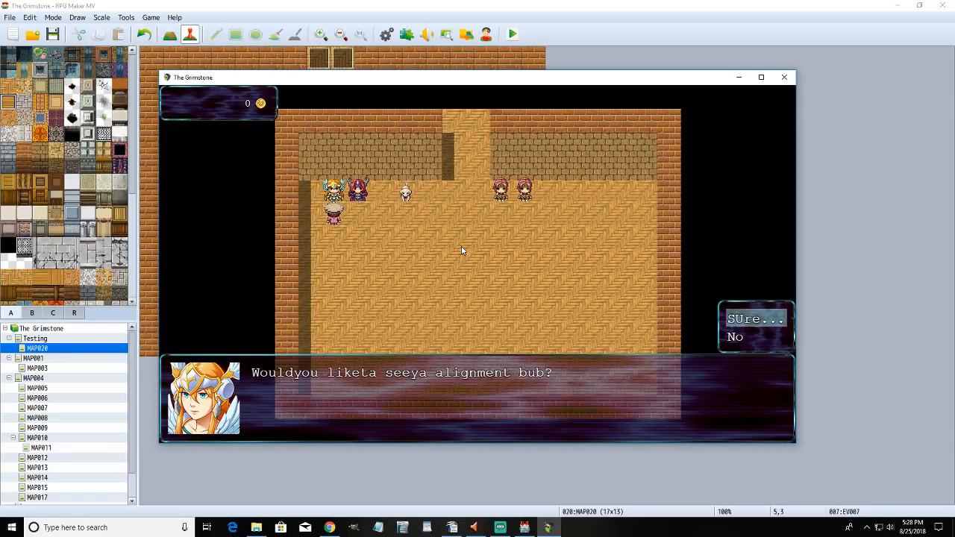
key(Return)
key(Return)
key(Escape)
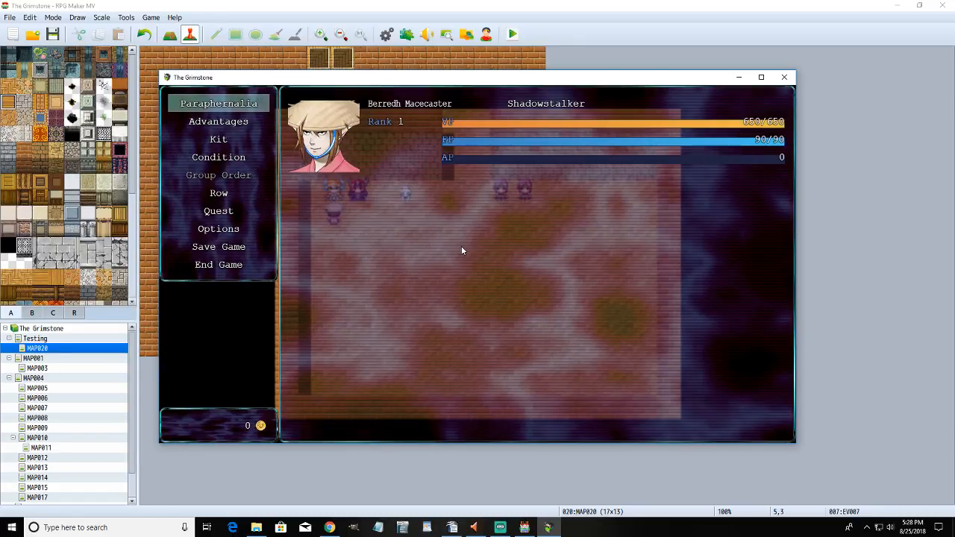
key(Escape)
- Return to the dog and check its response to the raised alignment
key(Right)
key(Right)
key(Right)
key(Return)
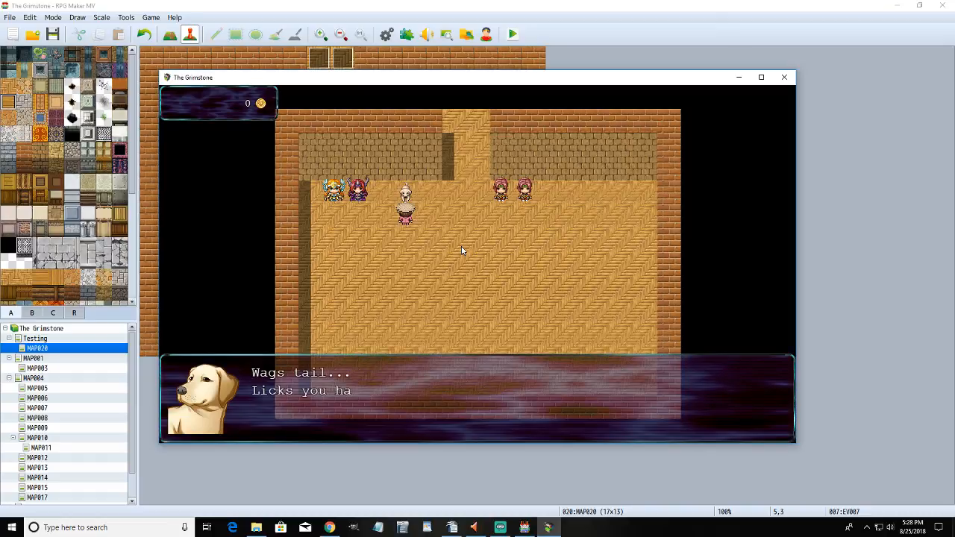
key(Return)
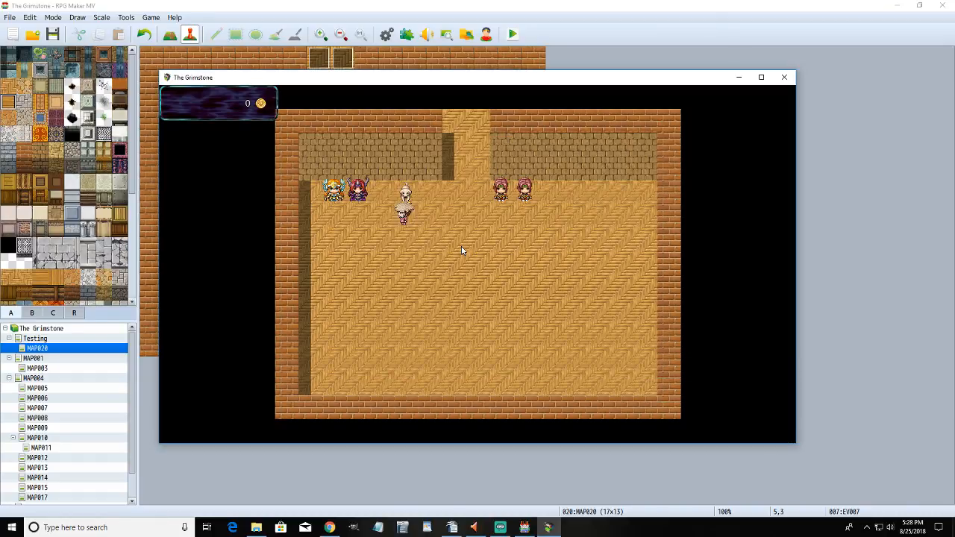
- Talk to the red-haired horned character, accept the alignment decrease, and view the alignment value
key(Left)
key(Left)
key(Left)
key(Right)
key(Up)
key(Return)
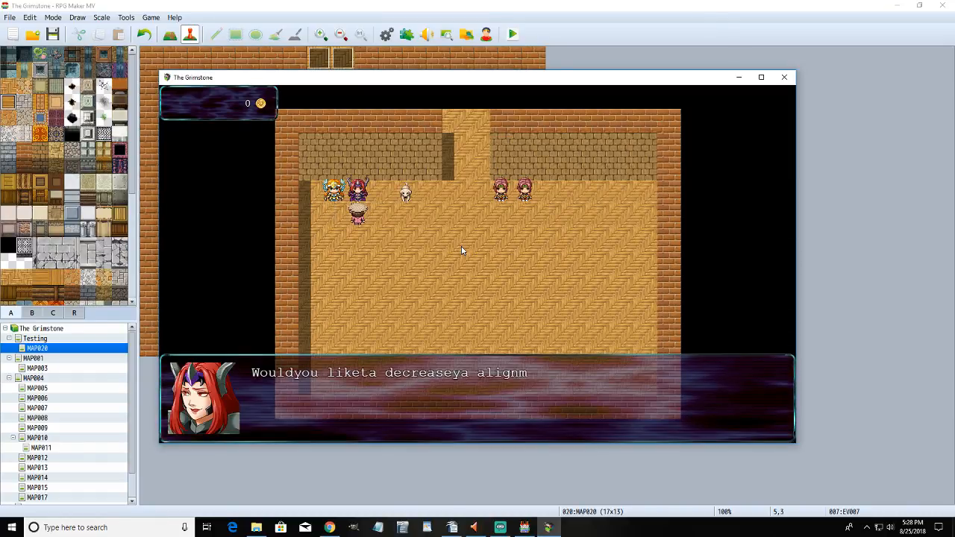
key(Return)
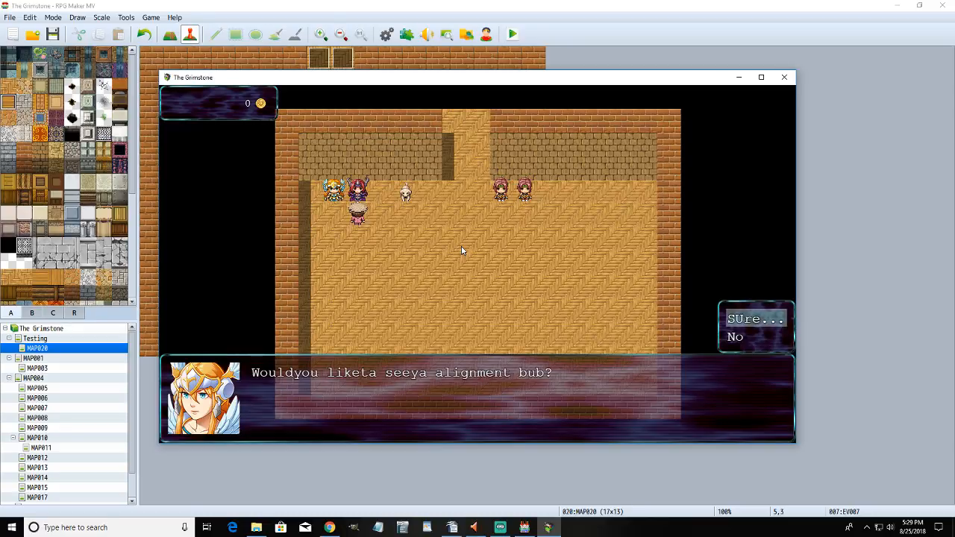
key(Return)
key(Return)
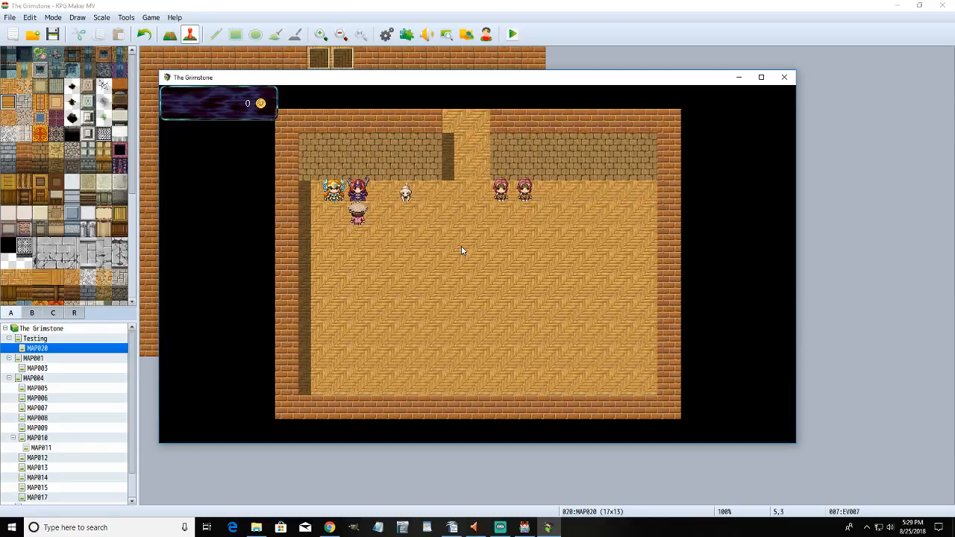
- Talk to the dog again to check its response after the first alignment decrease
key(Right)
key(Right)
key(Up)
key(Return)
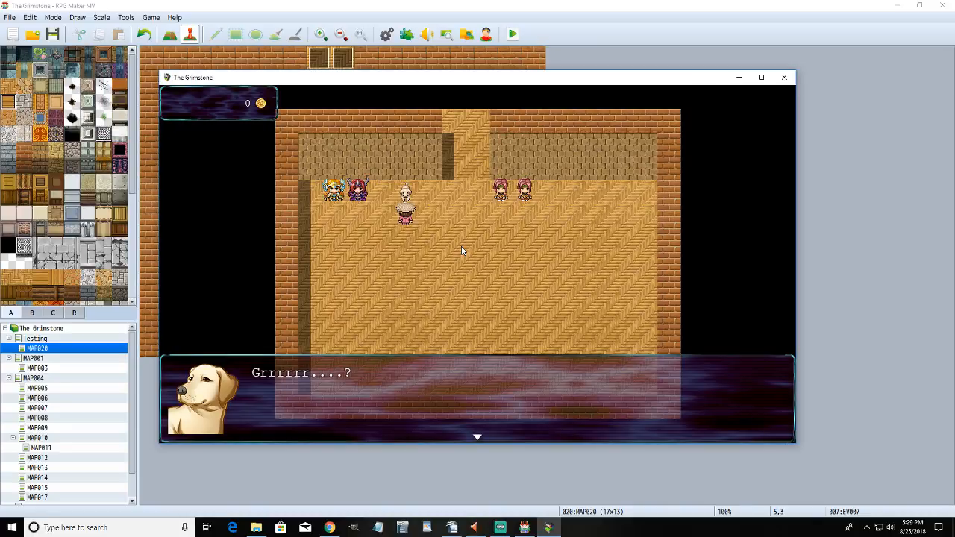
key(Return)
- Lower the alignment a second time through the red-haired character and view the new value
key(Left)
key(Left)
key(Up)
key(Return)
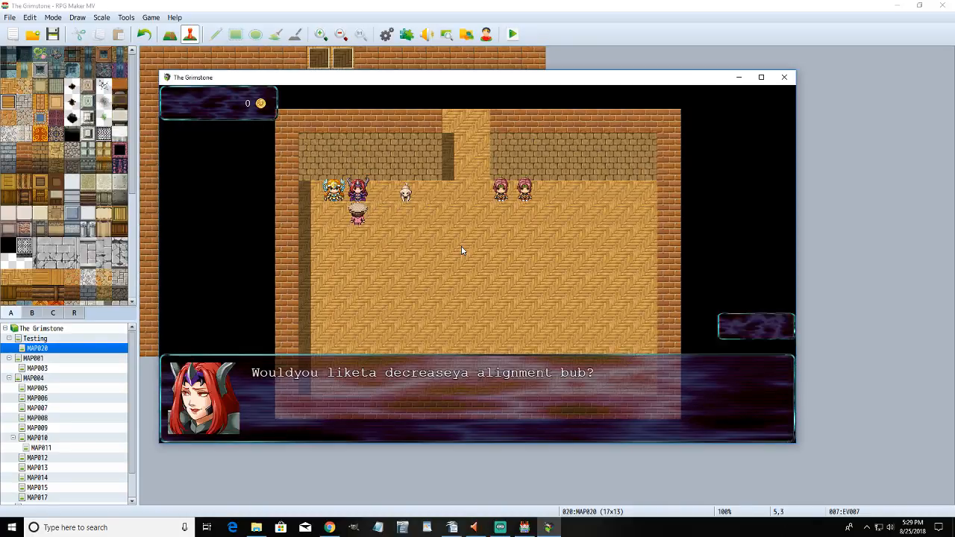
key(Return)
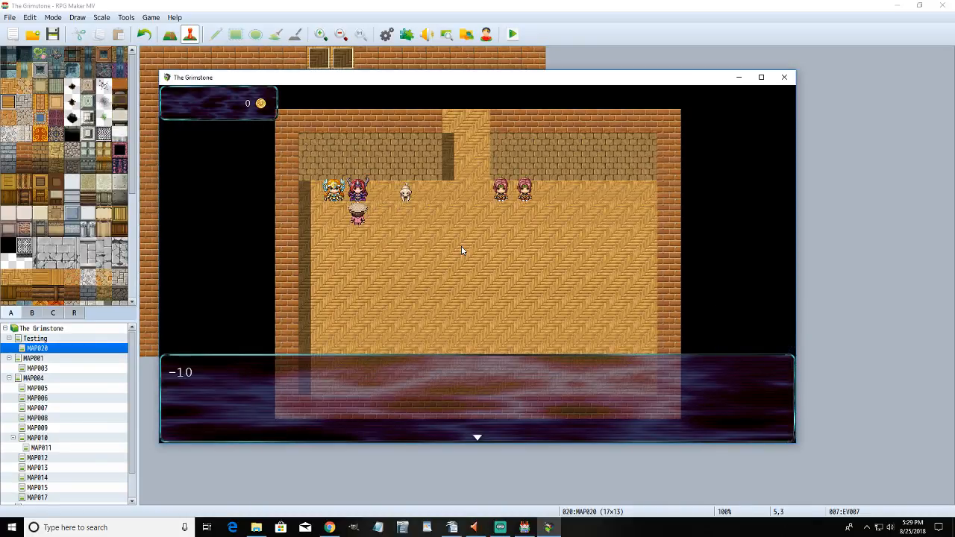
key(Return)
- Go back to the dog and check its response after the second alignment decrease
key(Right)
key(Right)
key(Up)
key(Return)
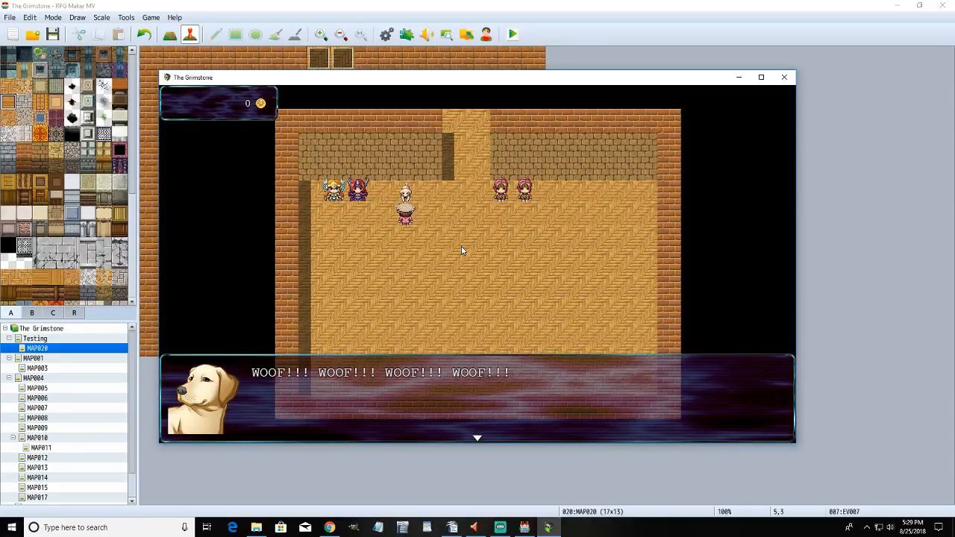
- Dismiss the dog's message, walk away from it, and end the playtest
click(461, 251)
click(461, 251)
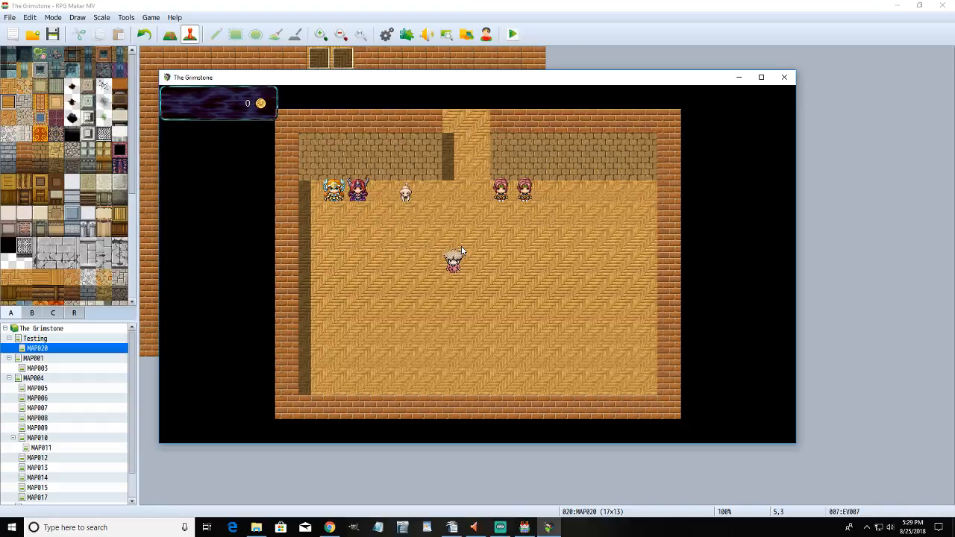
click(784, 77)
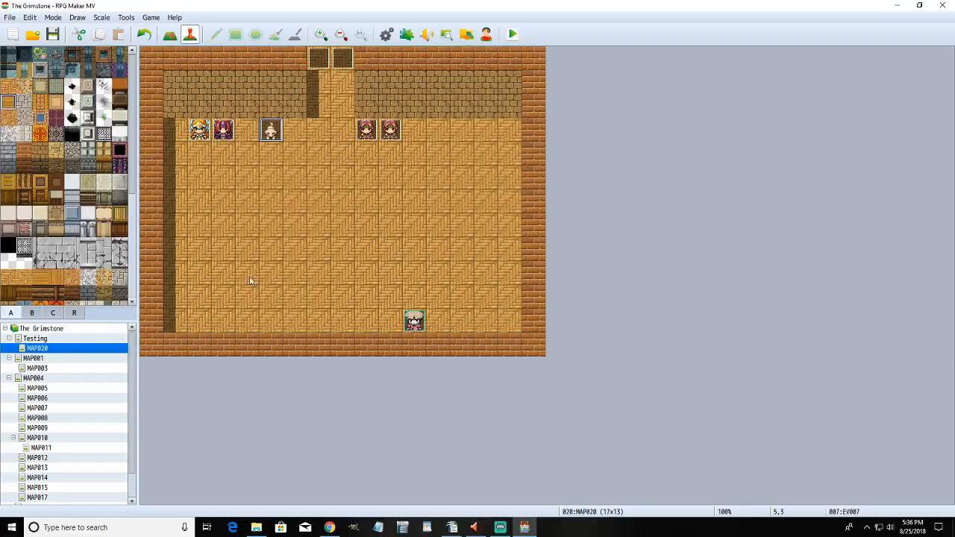
- Create an event on MAP020 with the Autorun trigger, move it to the map's upper-left corner tile, and reopen it for editing
double_click(223, 297)
click(346, 403)
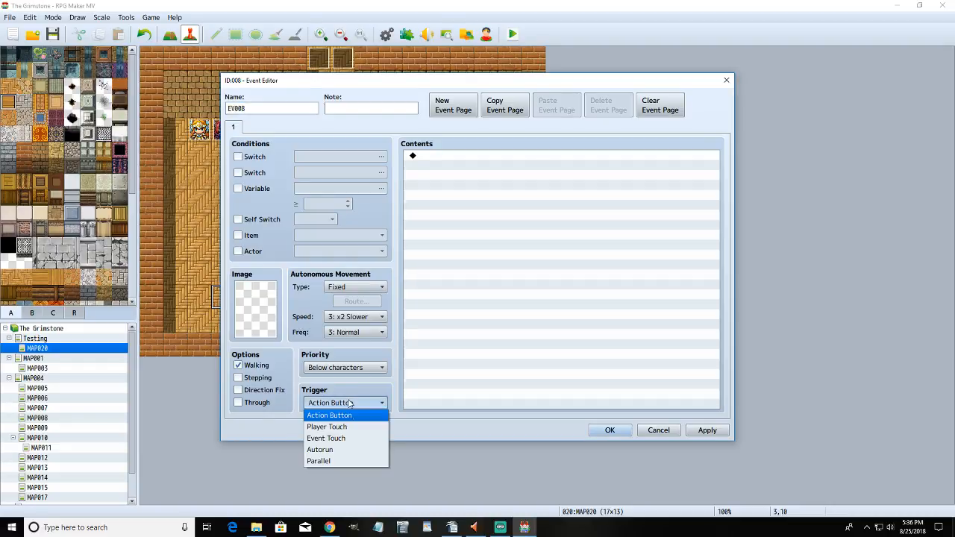
click(343, 450)
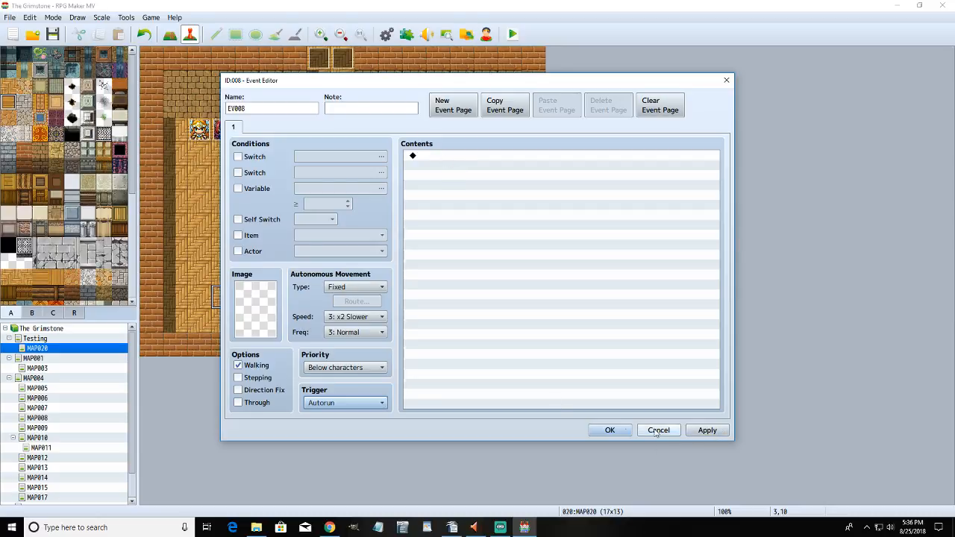
click(608, 430)
drag(226, 300, 153, 60)
double_click(153, 59)
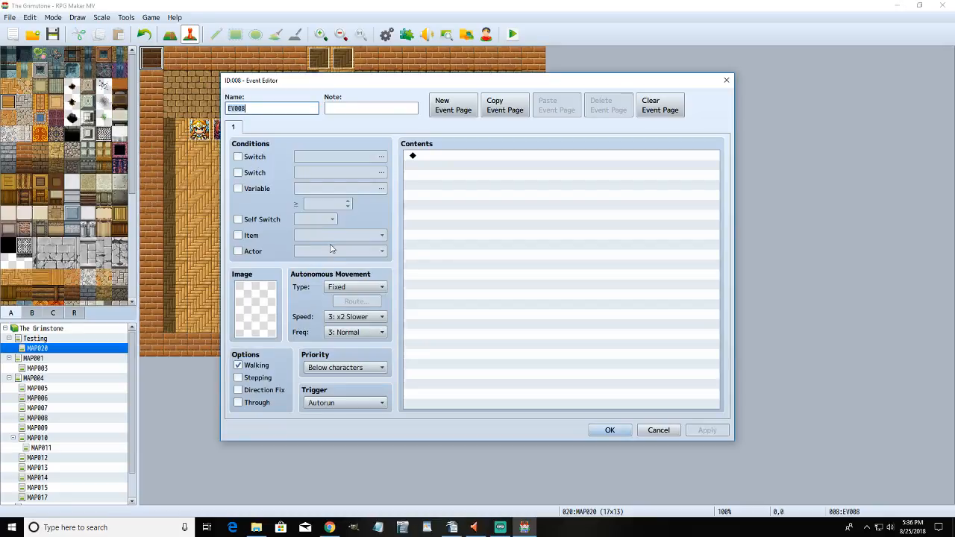
- Add a Control Variables command to the Autorun event that names variable 0015 "sanity" and adds a constant of 100 to it
double_click(445, 157)
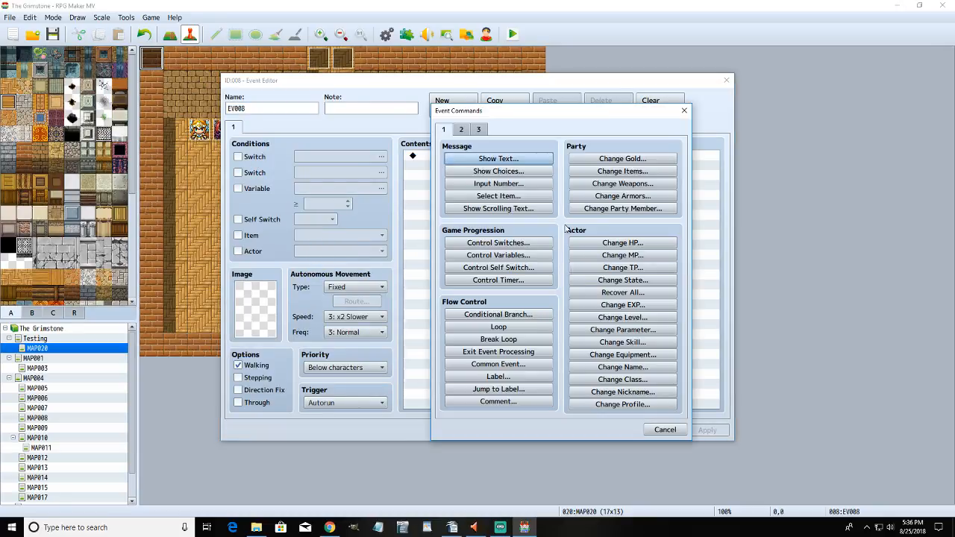
click(498, 255)
click(602, 202)
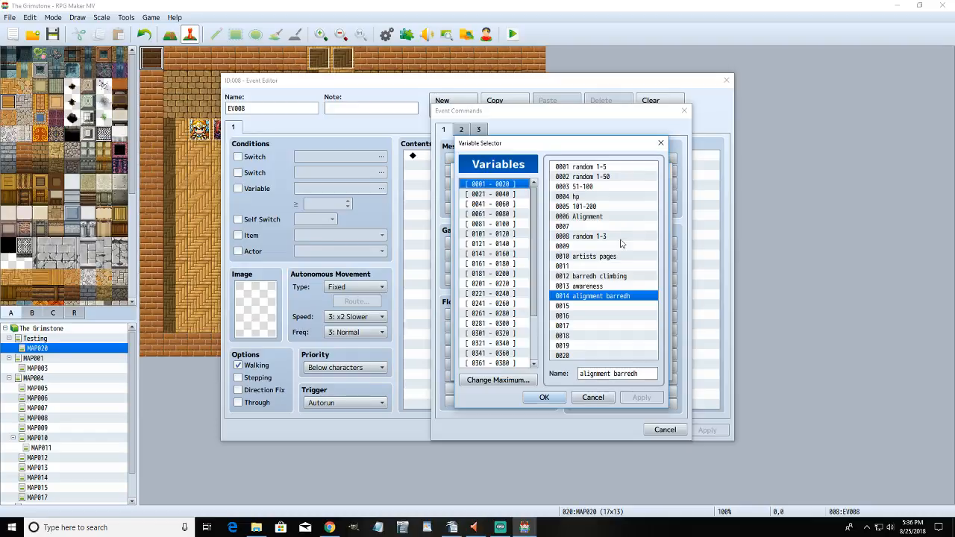
click(591, 306)
click(589, 373)
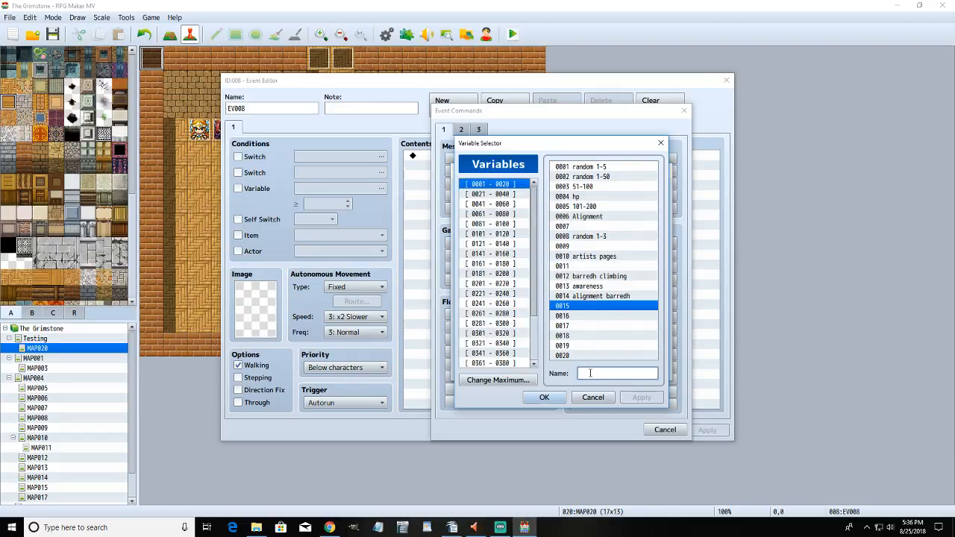
text(sanity)
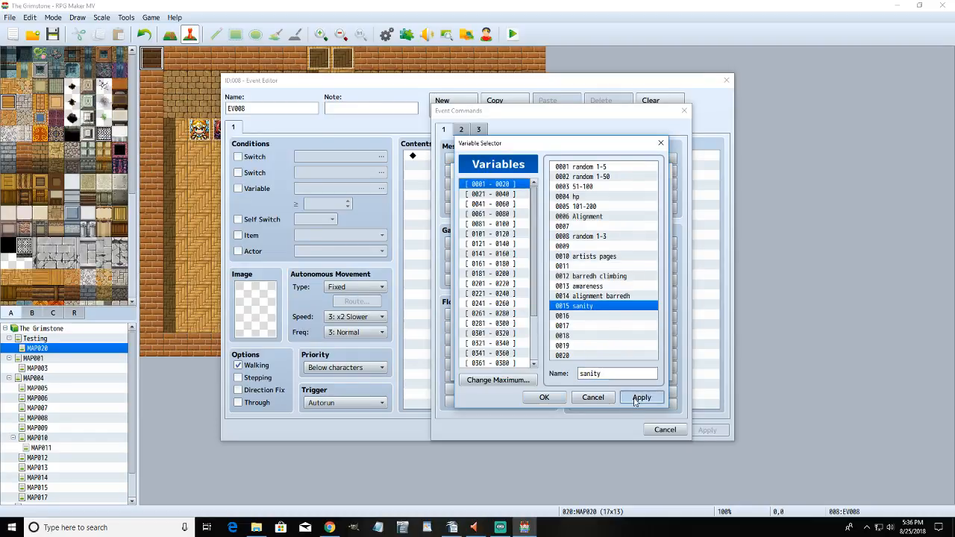
click(635, 397)
click(544, 397)
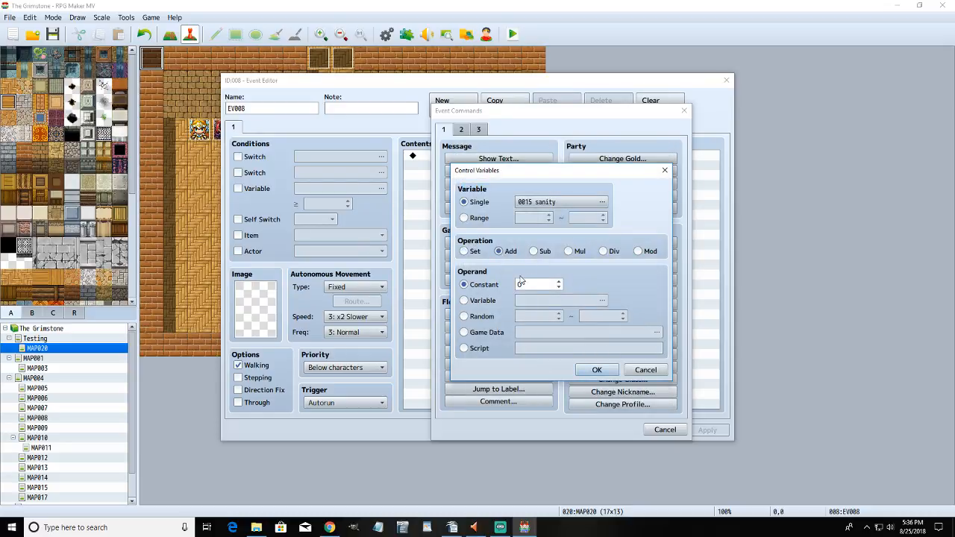
double_click(521, 282)
text(100)
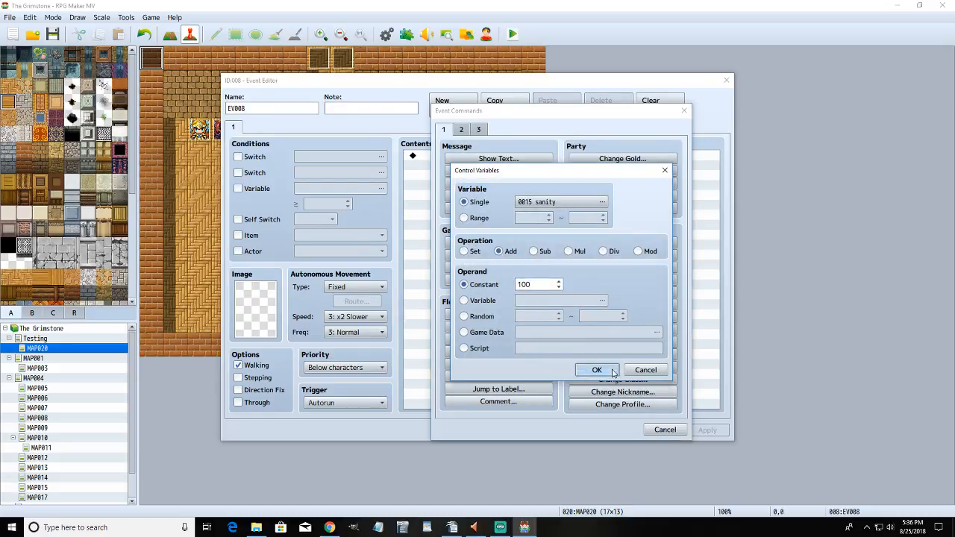
click(597, 370)
- Turn Self Switch A on after the sanity change, add a second event page conditioned on Self Switch A, and apply the changes
double_click(472, 169)
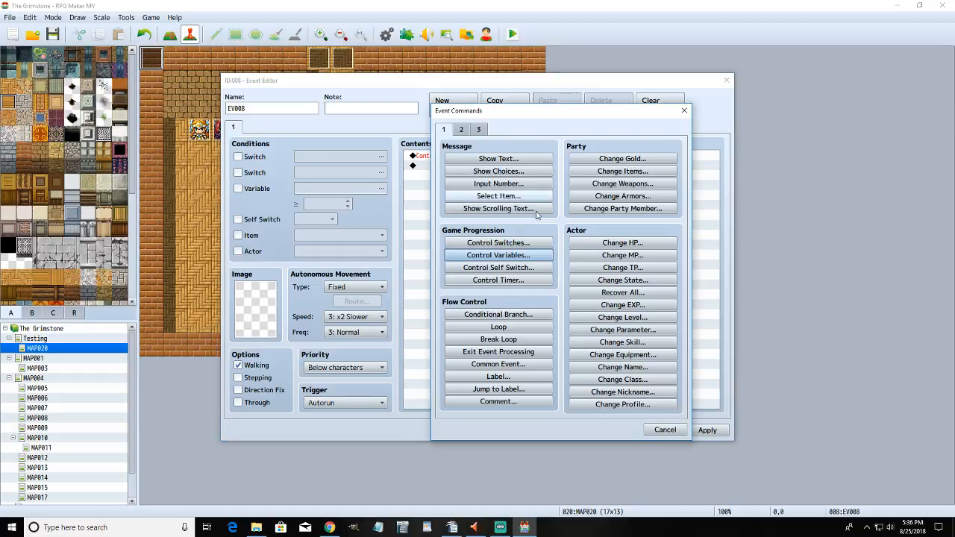
click(542, 270)
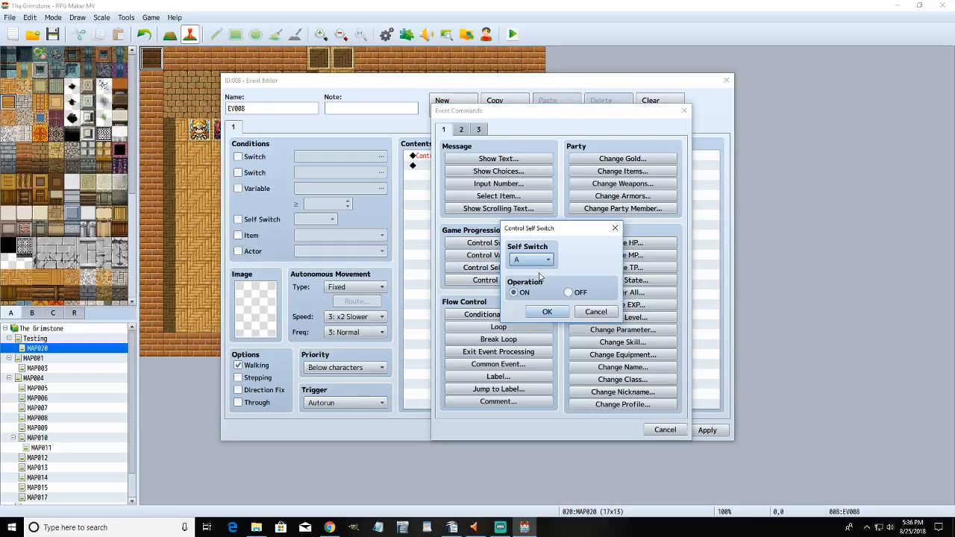
click(548, 312)
click(453, 105)
click(278, 220)
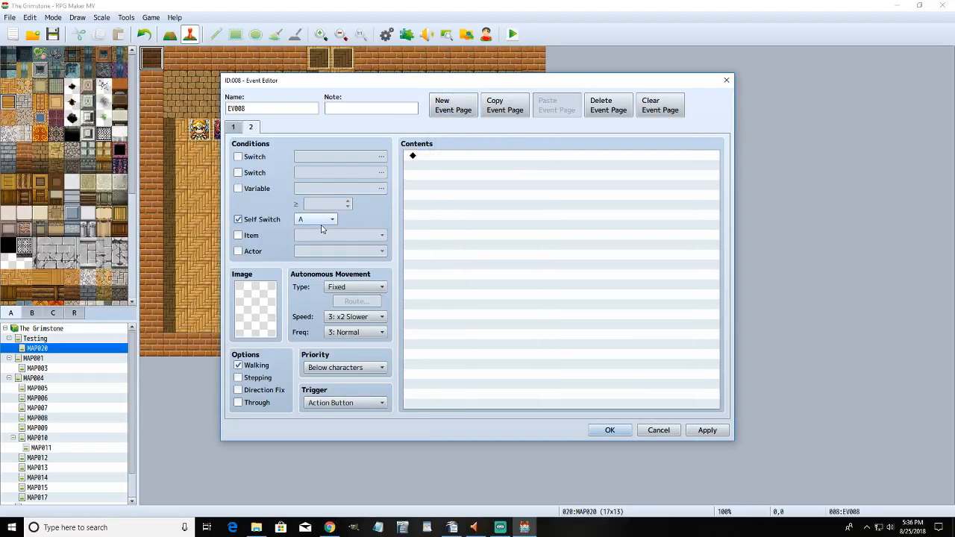
click(708, 429)
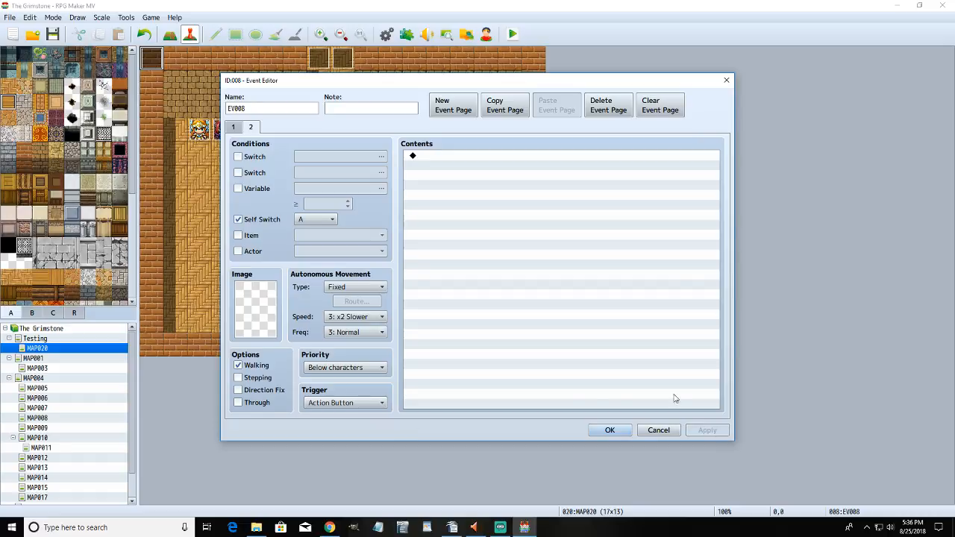
click(456, 112)
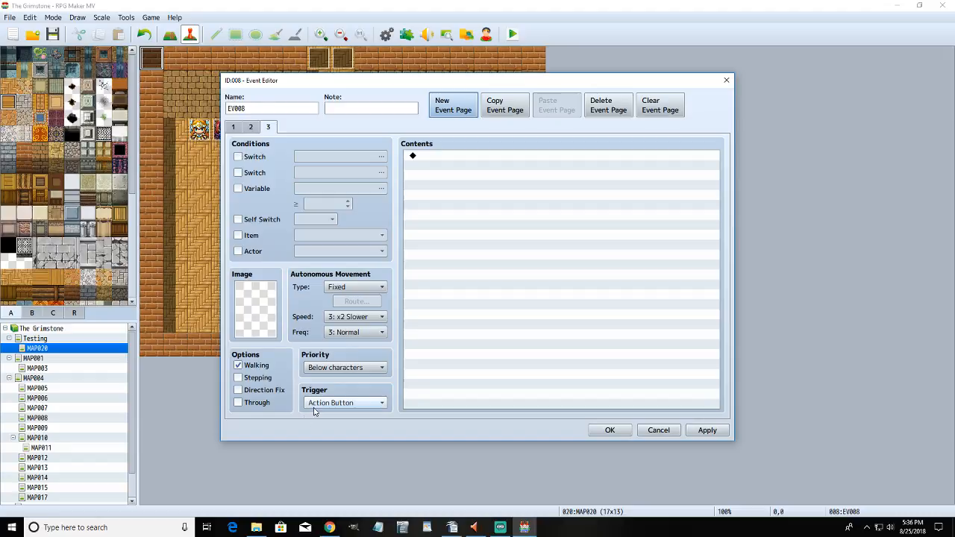
click(606, 110)
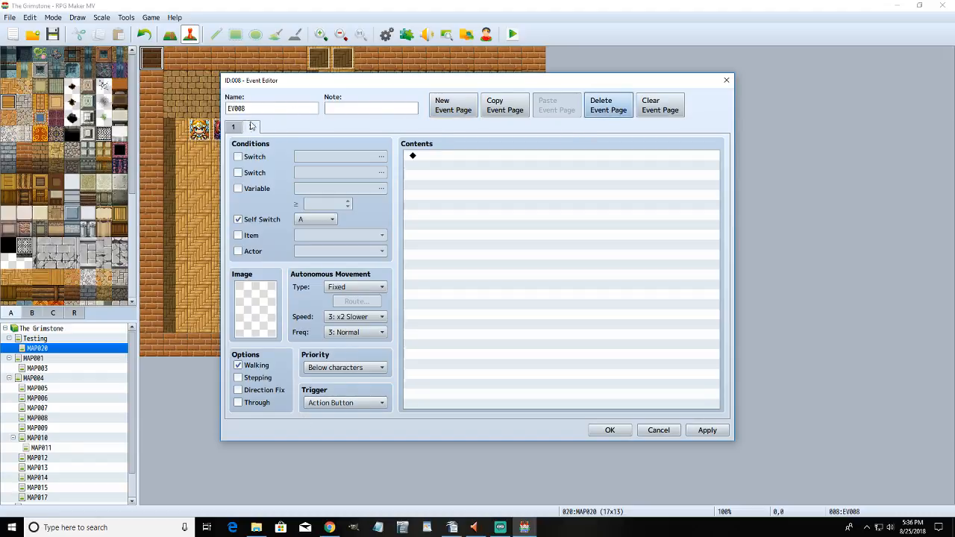
click(233, 127)
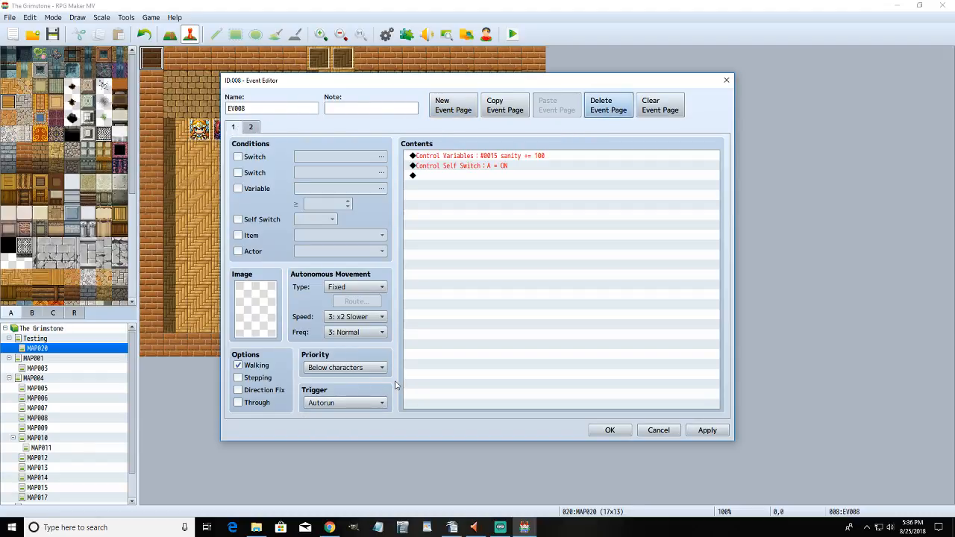
- Look through the three pages of available event commands without adding any
double_click(469, 179)
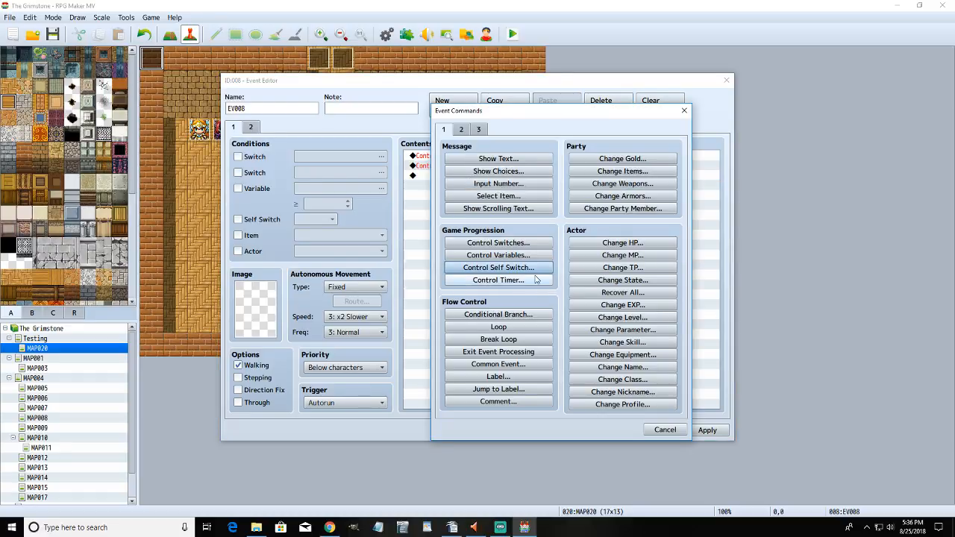
click(478, 130)
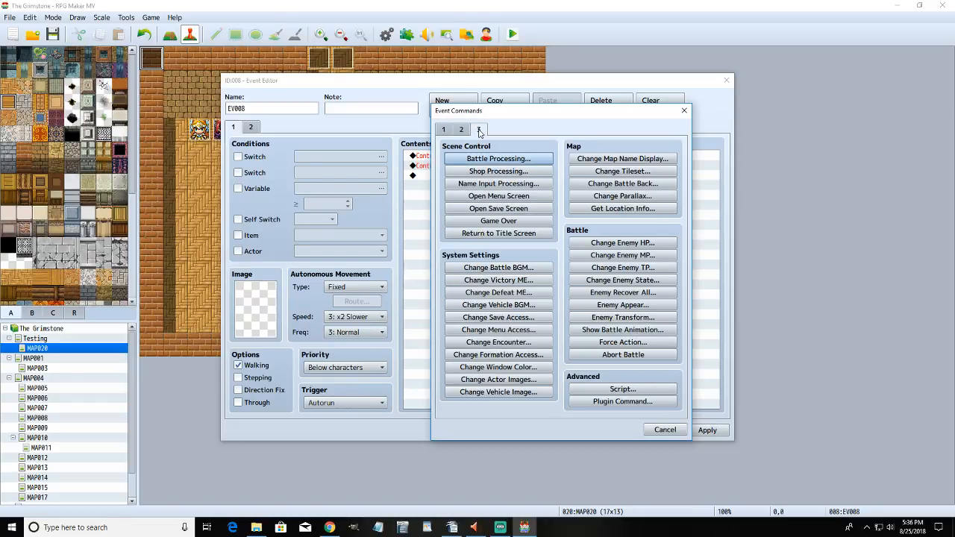
click(461, 130)
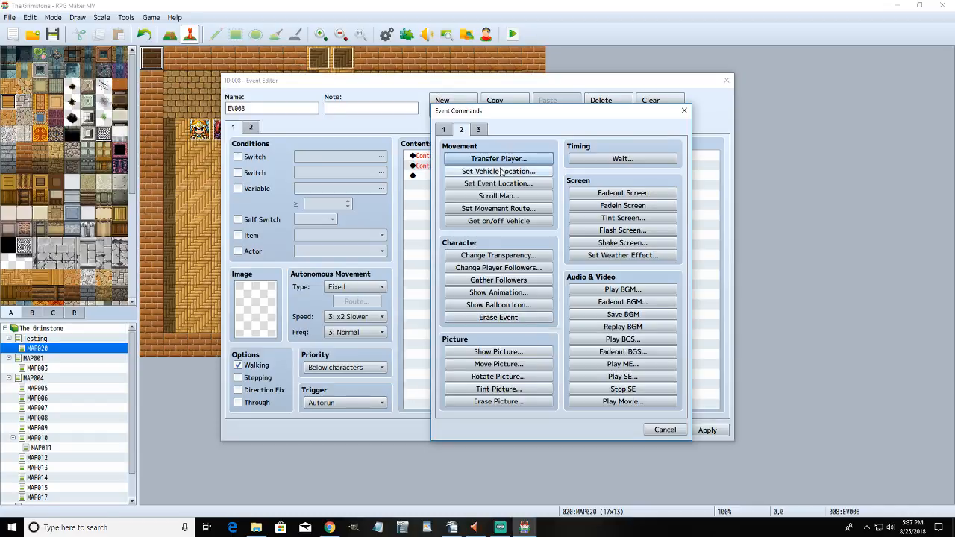
click(443, 130)
click(665, 430)
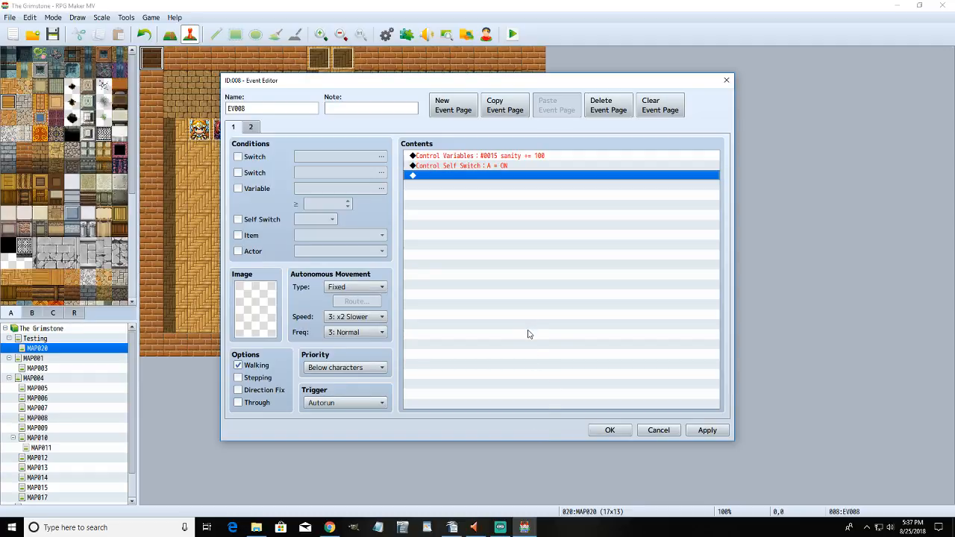
- Examine the switch ranges offered by the Control Switches command, including 0781-0800, and leave without adding a command
double_click(486, 179)
click(491, 243)
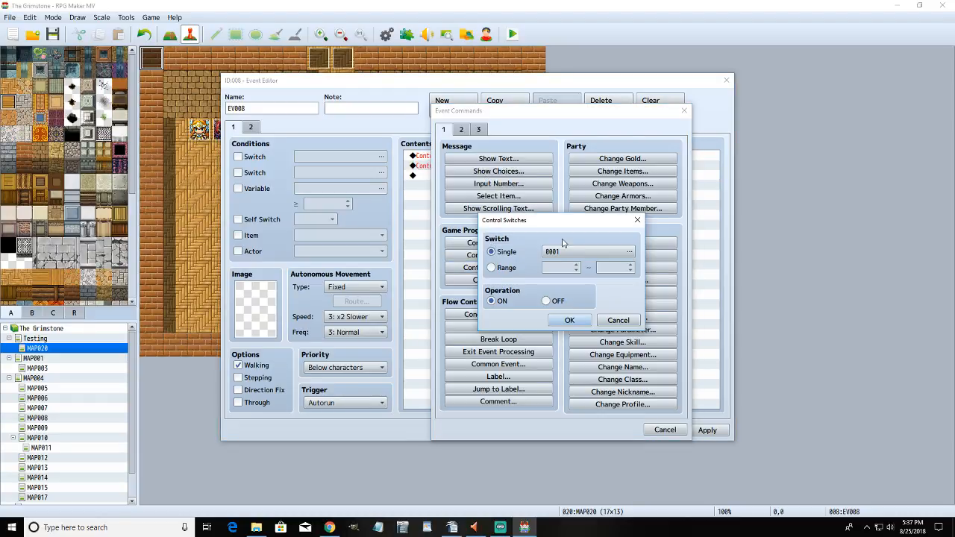
click(565, 245)
drag(538, 223, 538, 313)
click(518, 363)
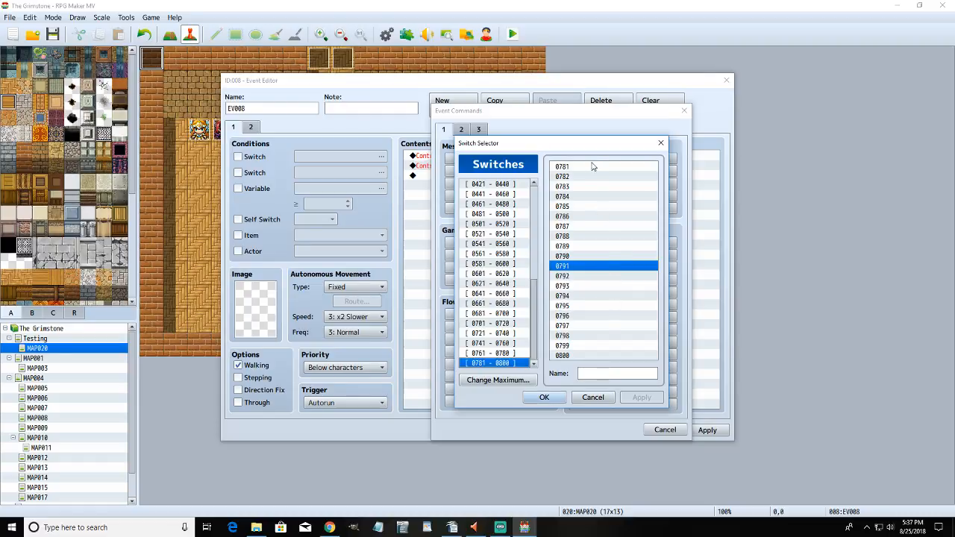
drag(539, 319, 531, 204)
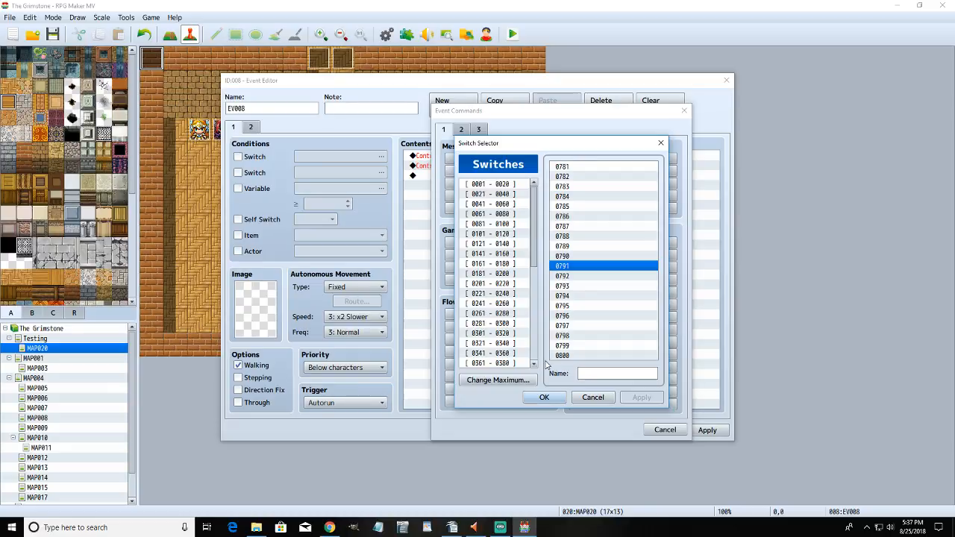
click(584, 398)
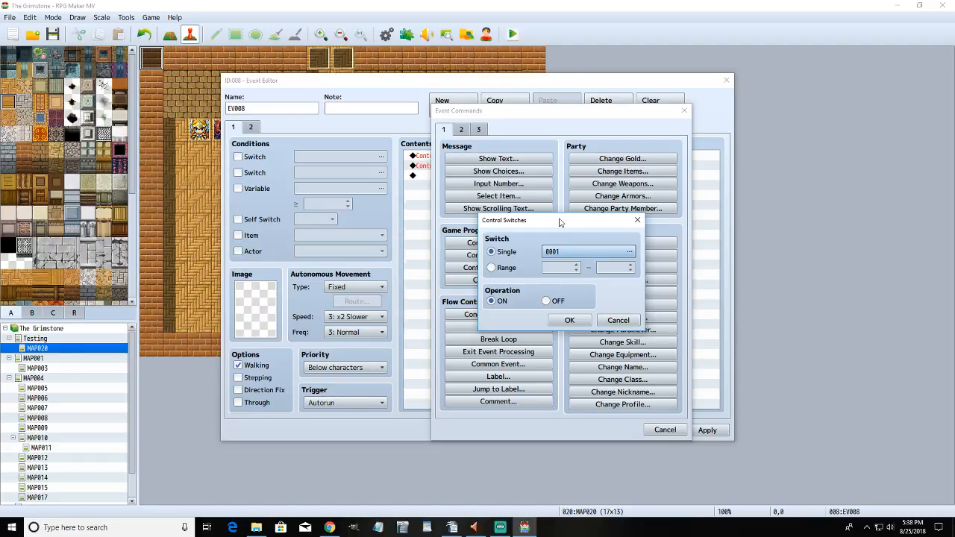
click(618, 320)
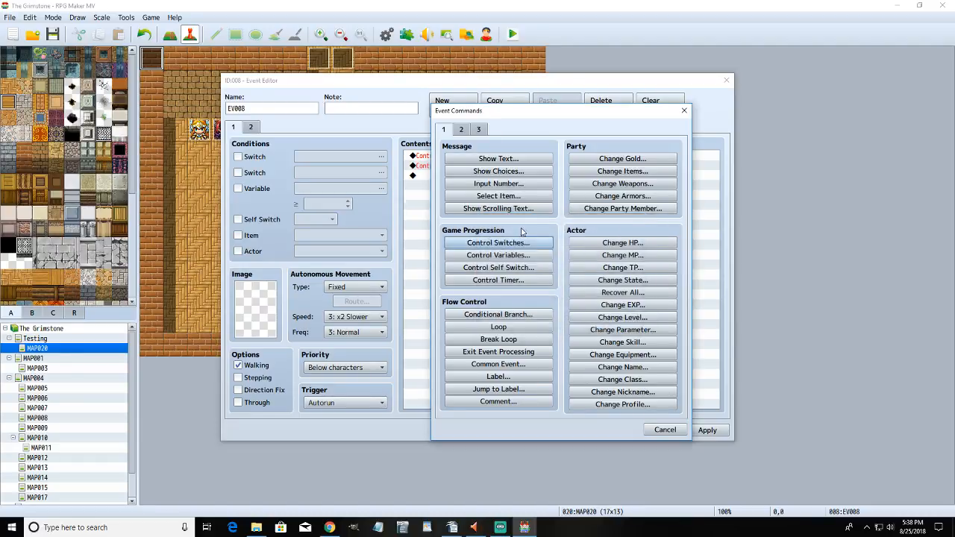
click(664, 431)
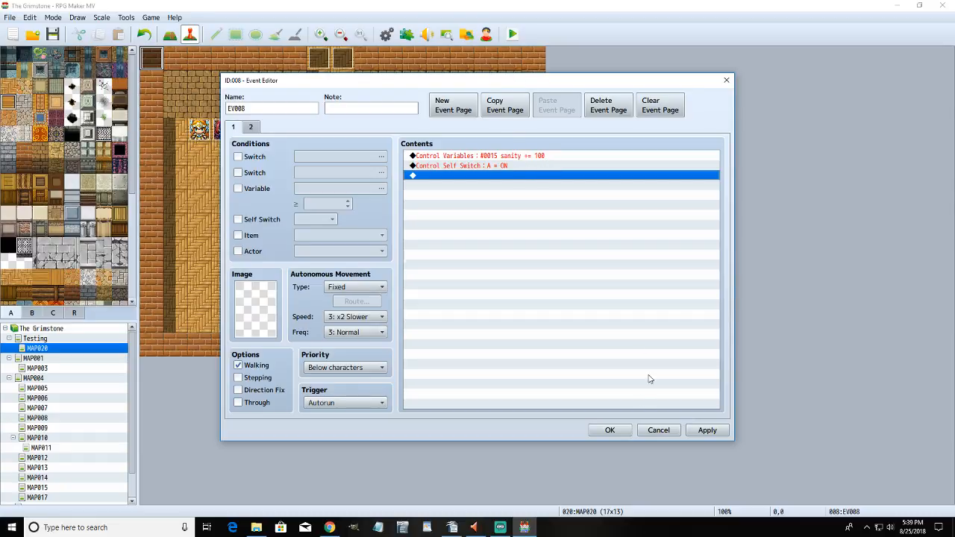
- Close the sanity event's editor, discarding any unapplied changes
click(658, 429)
click(516, 278)
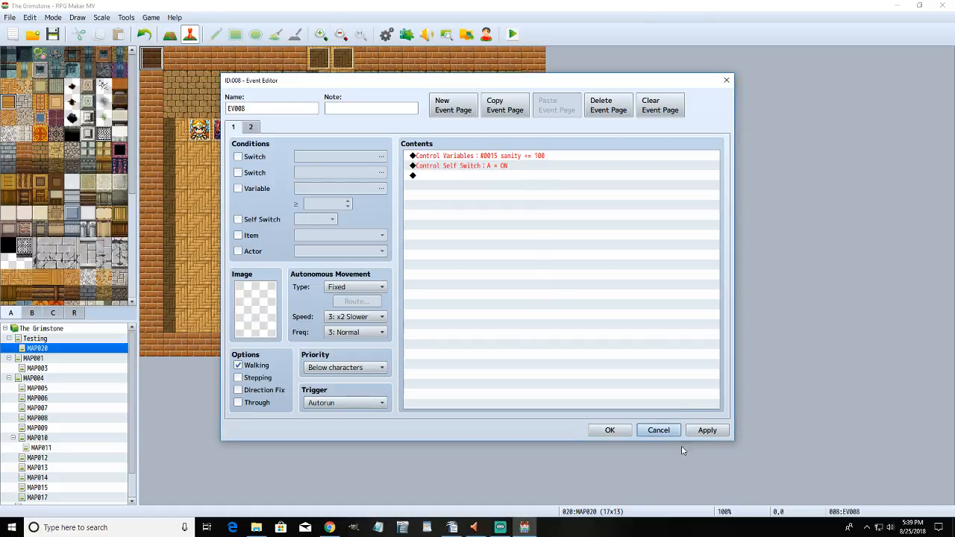
click(658, 430)
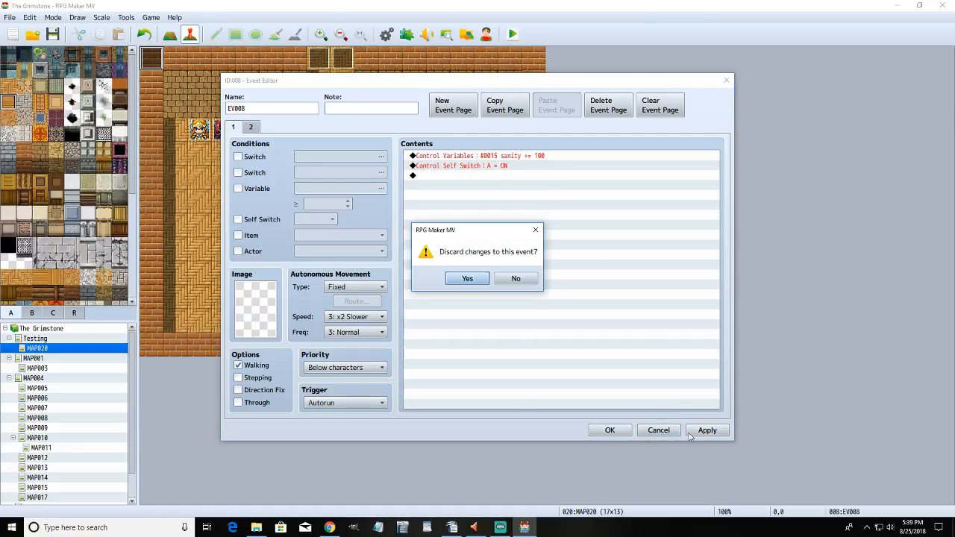
click(467, 278)
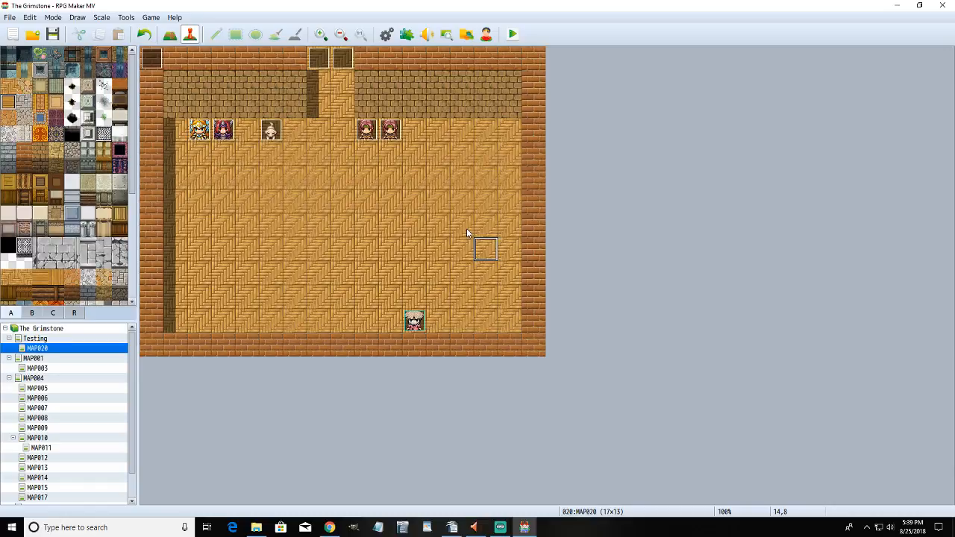
- Create a new event on the upper wall of MAP020 at tile 13,2 and give it the clay pot image from Tileset B
double_click(461, 103)
double_click(270, 307)
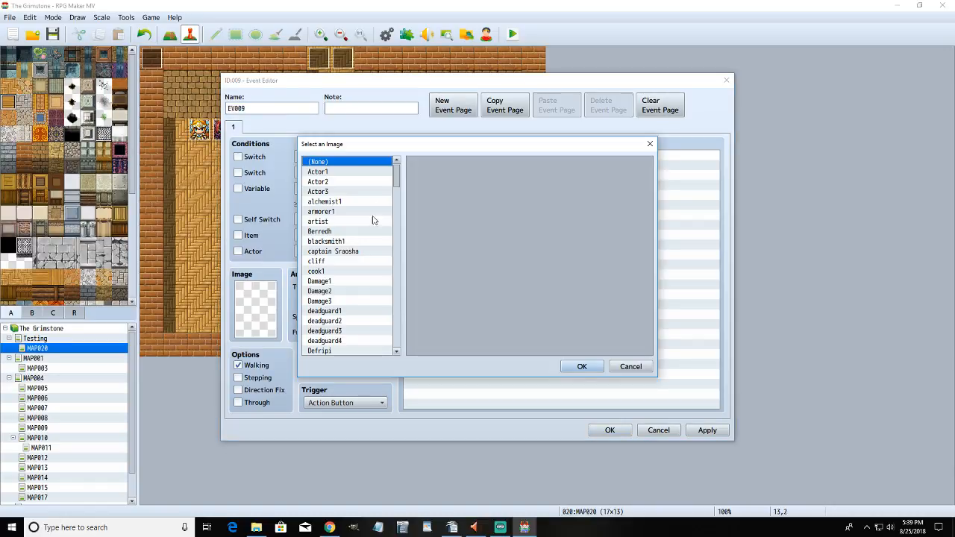
drag(397, 179, 397, 354)
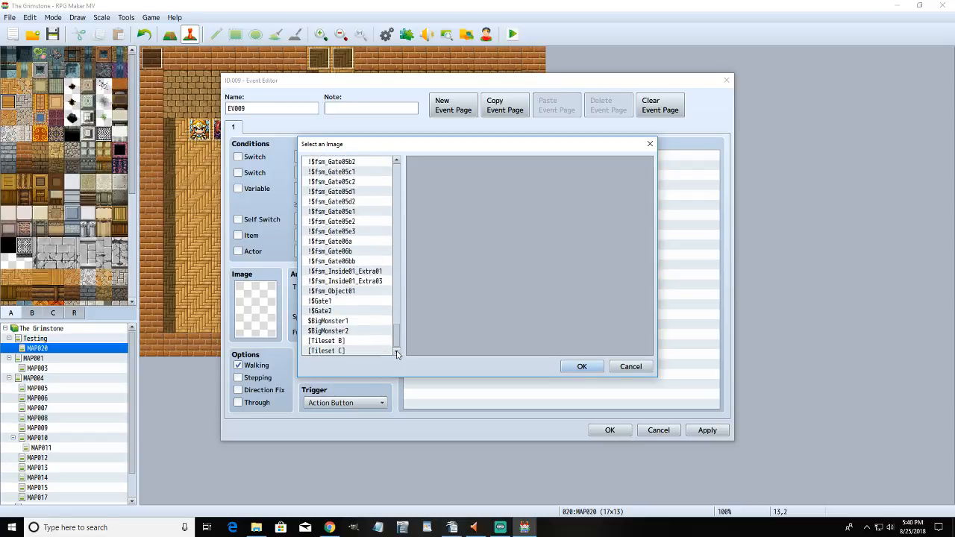
click(361, 343)
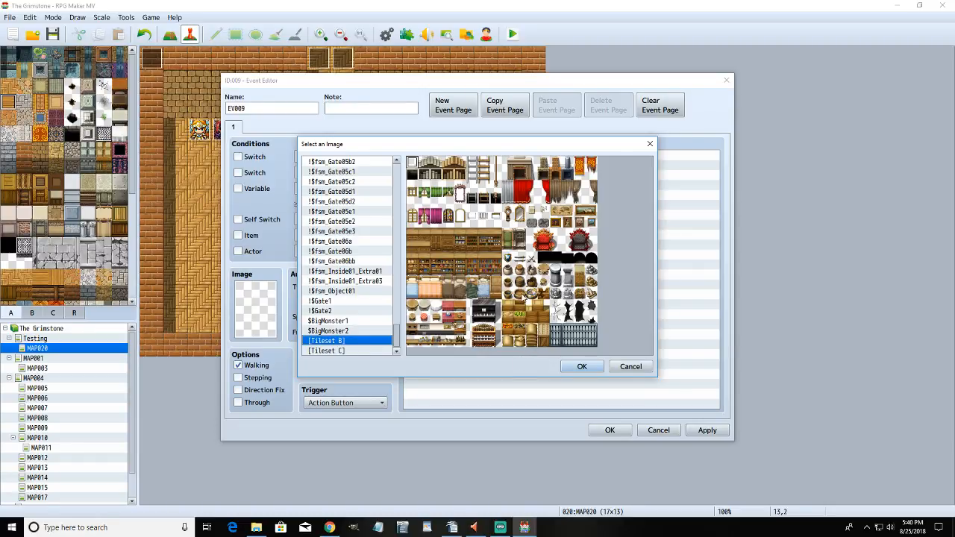
click(569, 366)
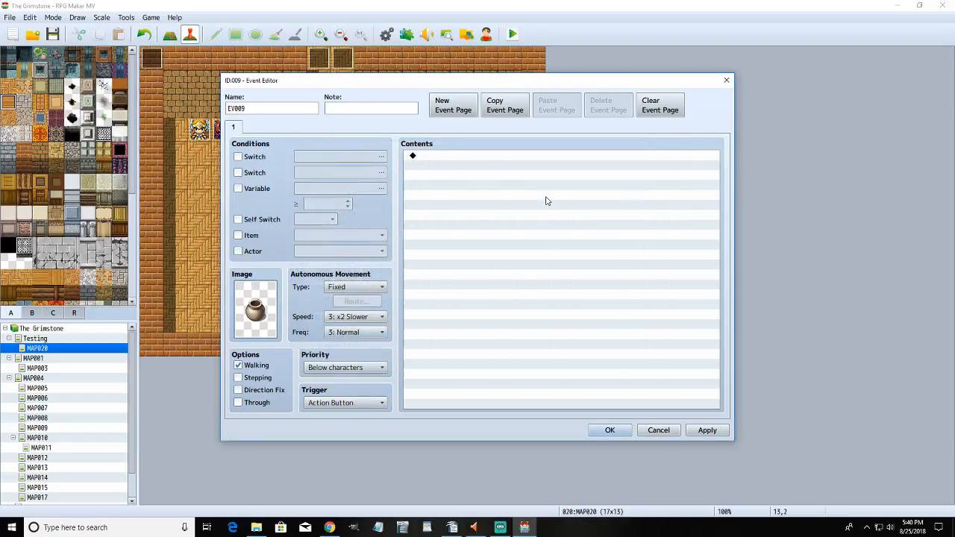
- Confirm the new clay pot event and move it onto the floor at tile 15,5 of MAP020
click(609, 429)
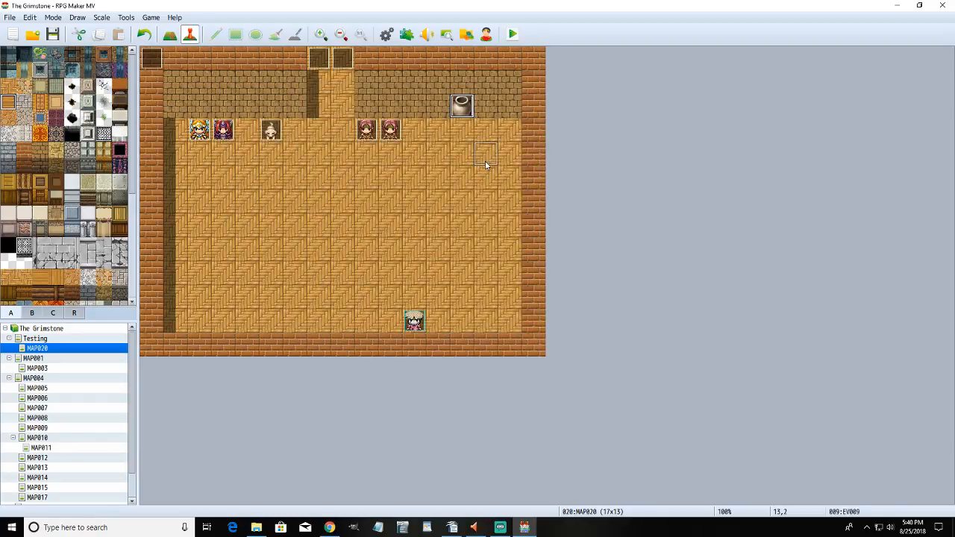
drag(461, 105, 505, 185)
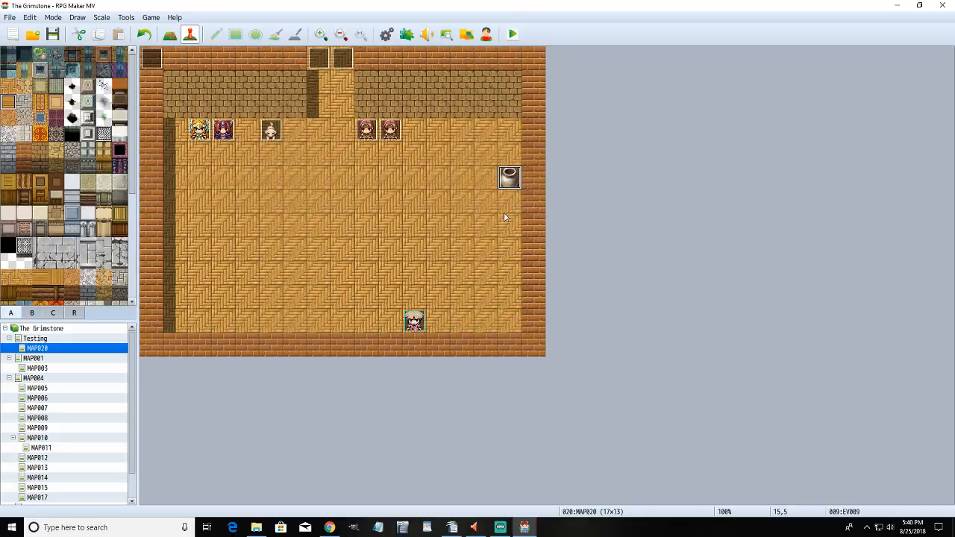
click(483, 186)
click(490, 207)
- Add a conditional branch to the clay pot event that checks whether variable 0015 sanity is ≤ 50
double_click(510, 174)
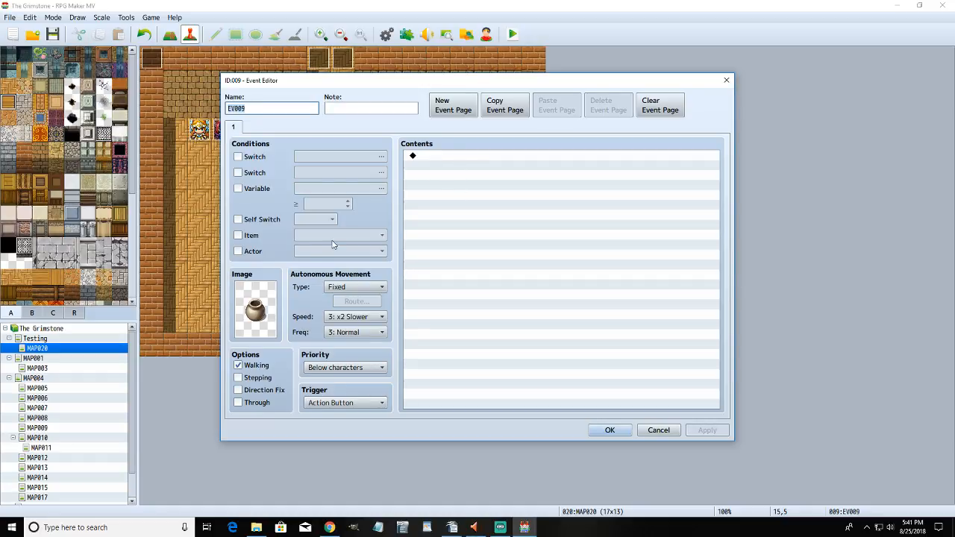
double_click(473, 155)
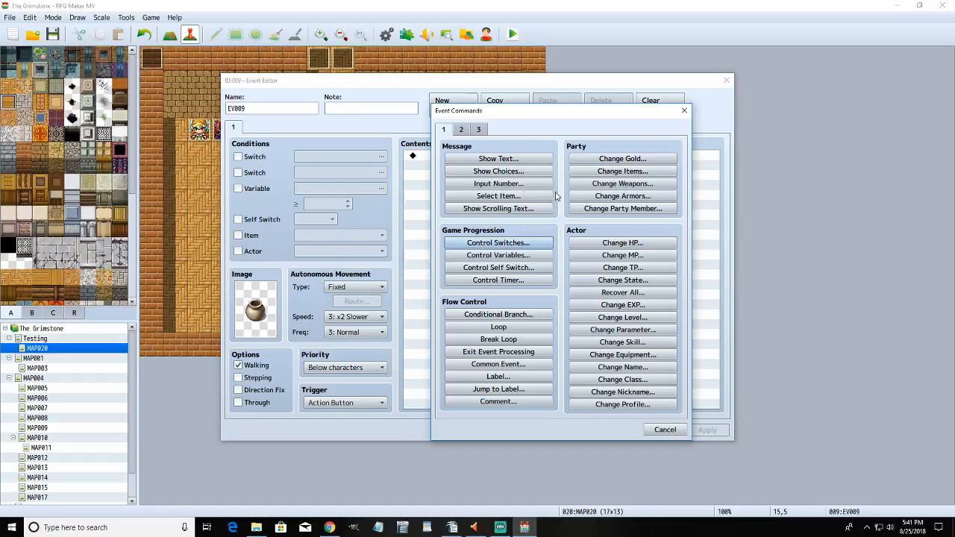
click(522, 314)
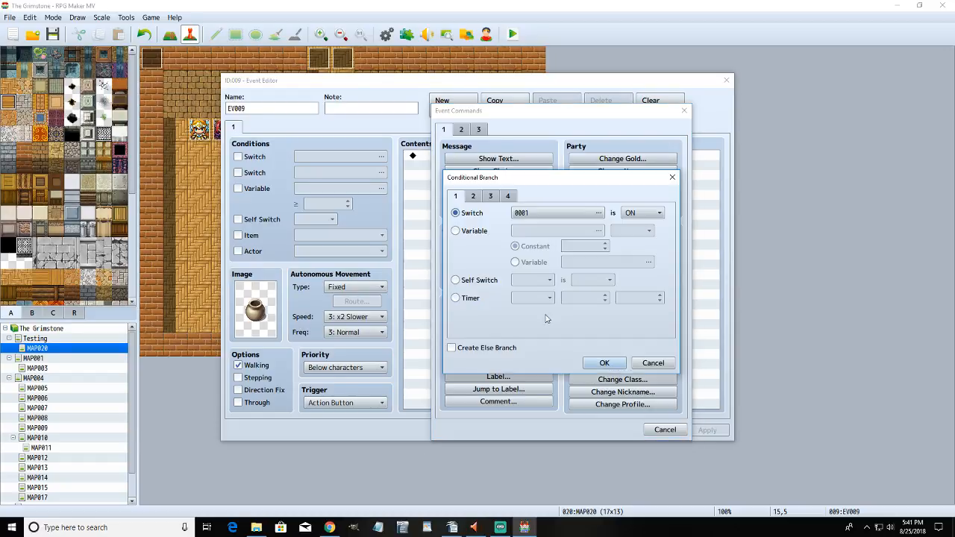
click(493, 232)
click(633, 232)
click(651, 234)
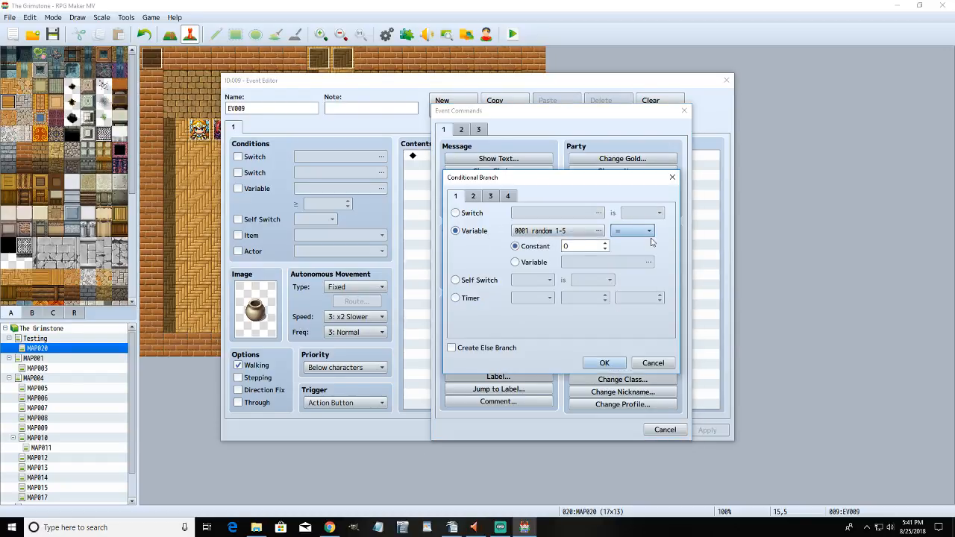
click(582, 232)
click(543, 397)
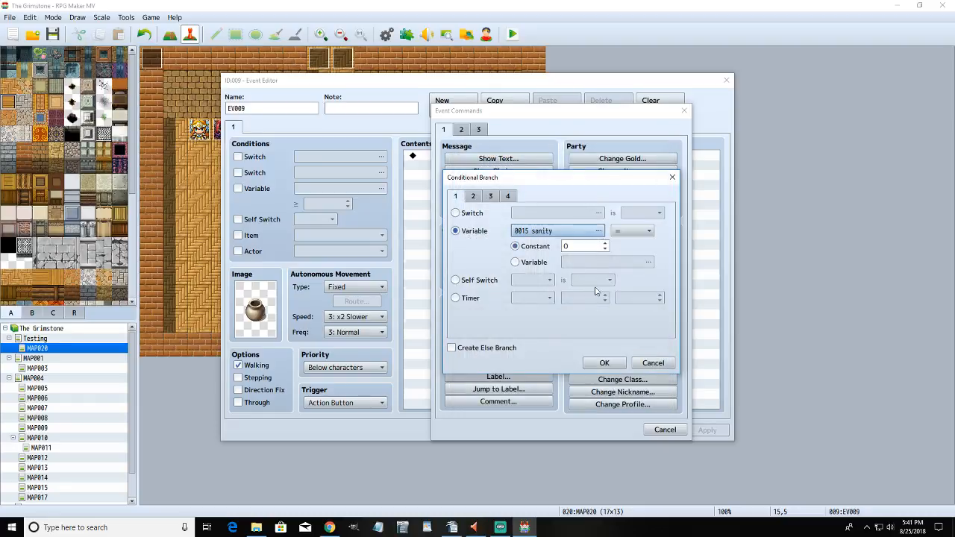
click(634, 232)
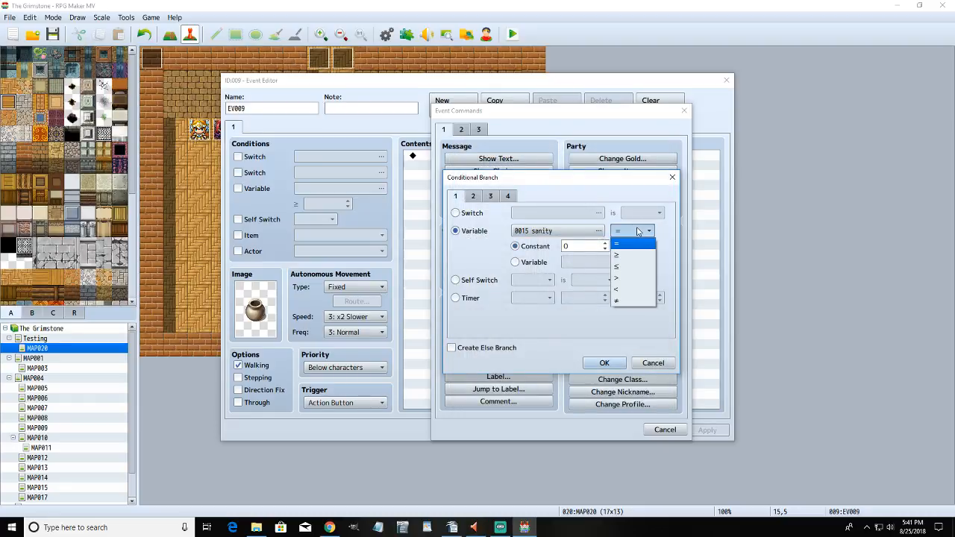
click(623, 268)
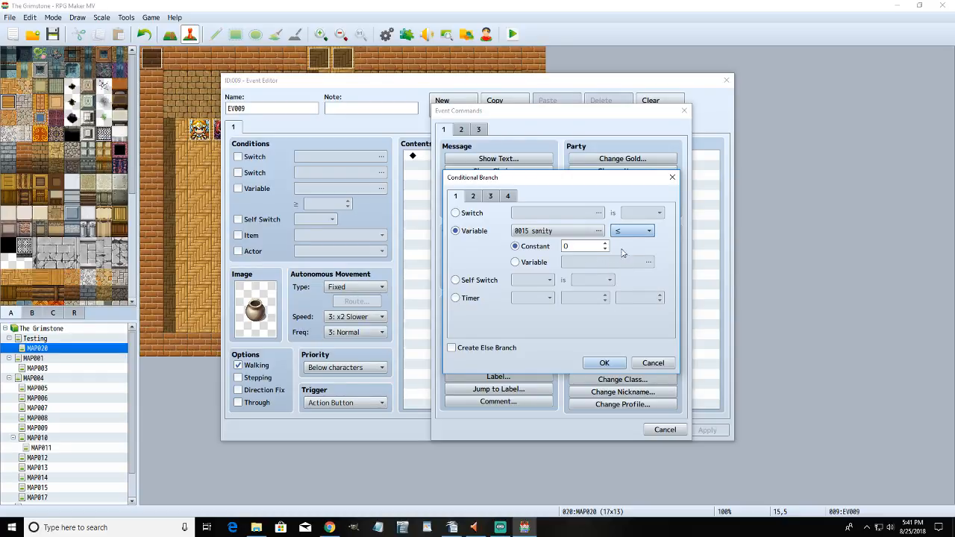
click(577, 246)
text(50)
click(604, 363)
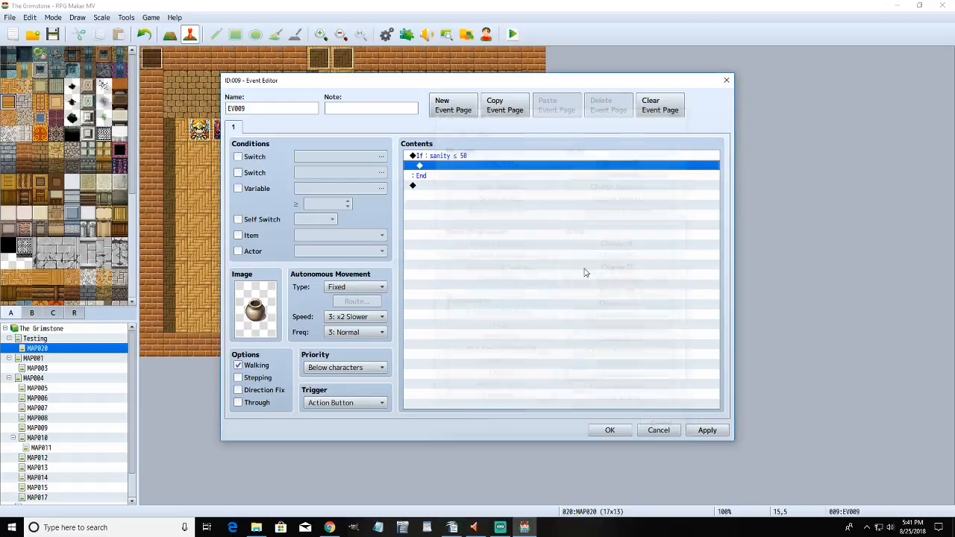
- Inside the sanity ≤ 50 branch, add a Control Self Switch command that turns A on
double_click(449, 166)
click(500, 272)
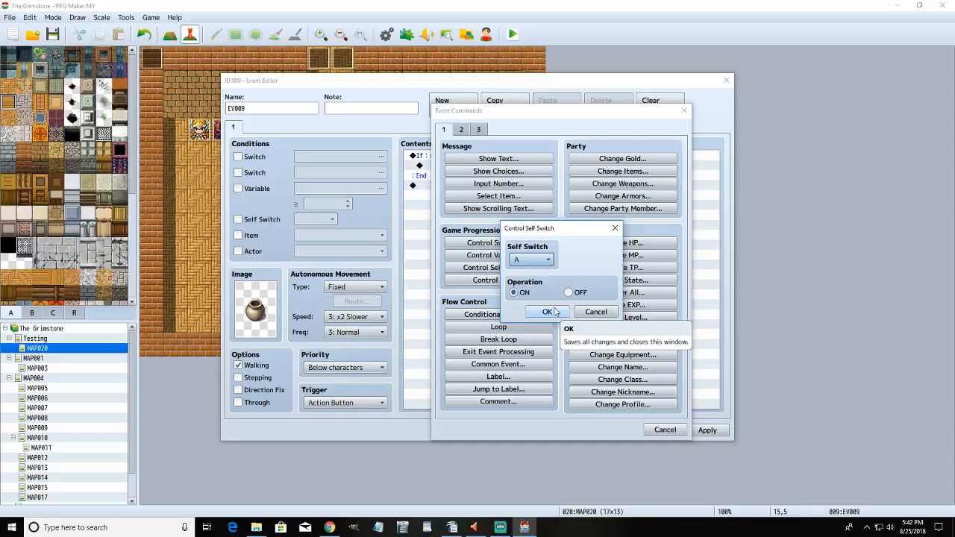
click(548, 312)
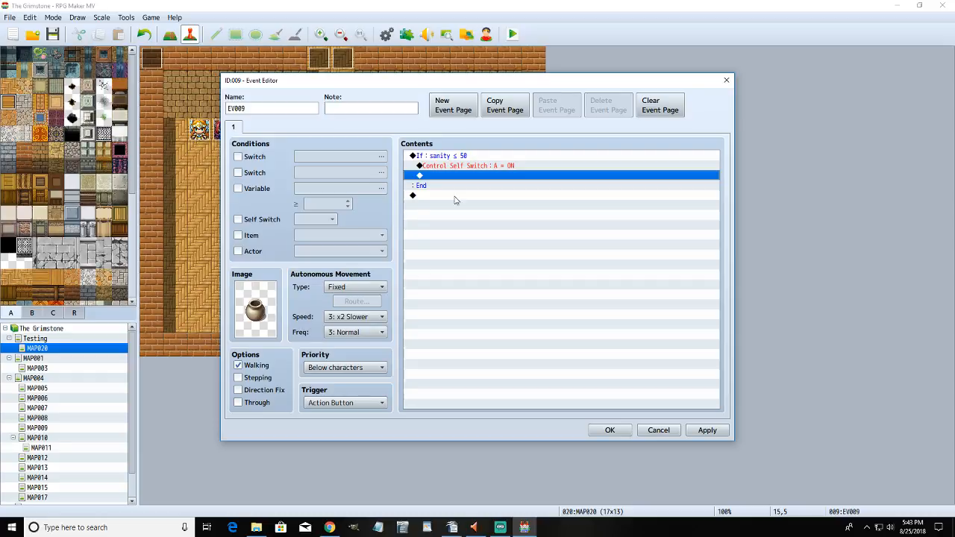
- Clear the image on the event's first page and add an Else branch to the sanity ≤ 50 condition
double_click(255, 309)
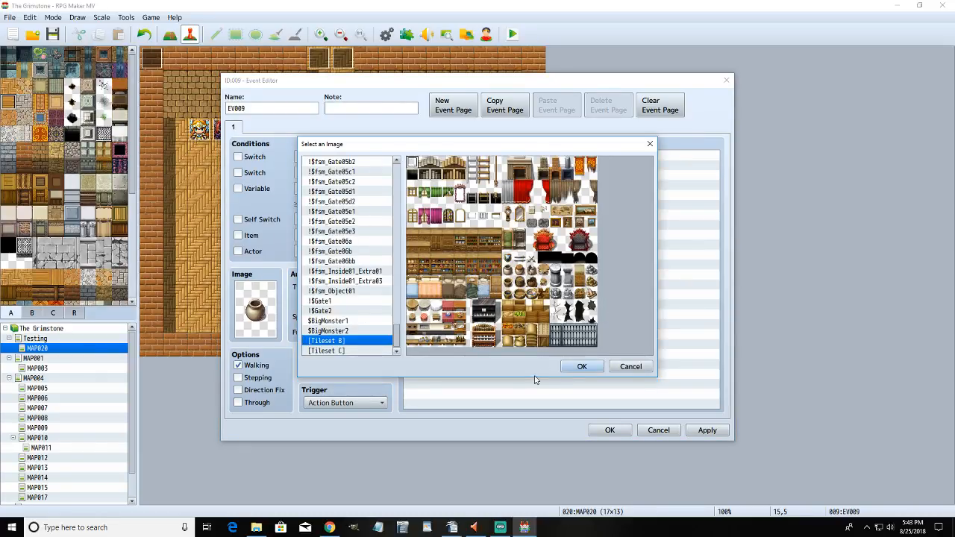
click(588, 366)
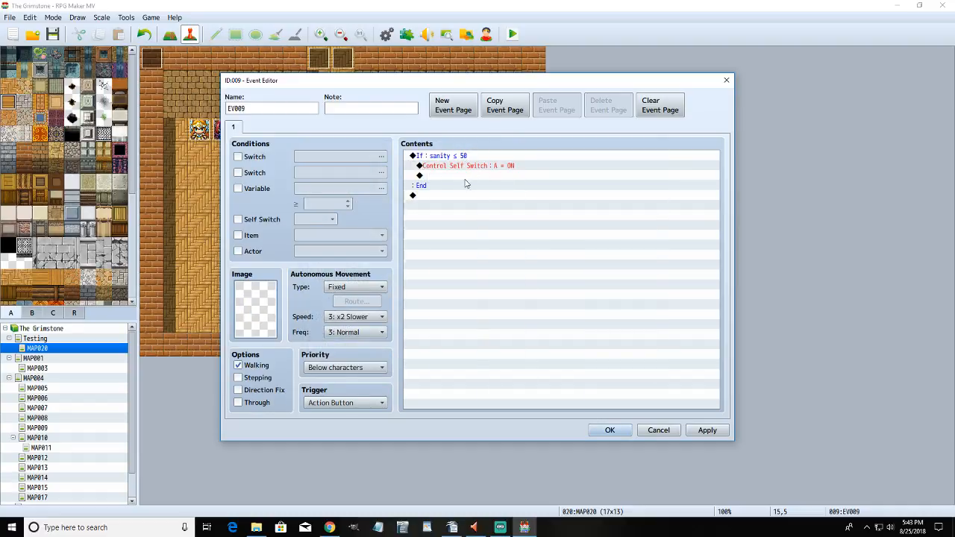
right_click(458, 155)
click(477, 172)
click(451, 348)
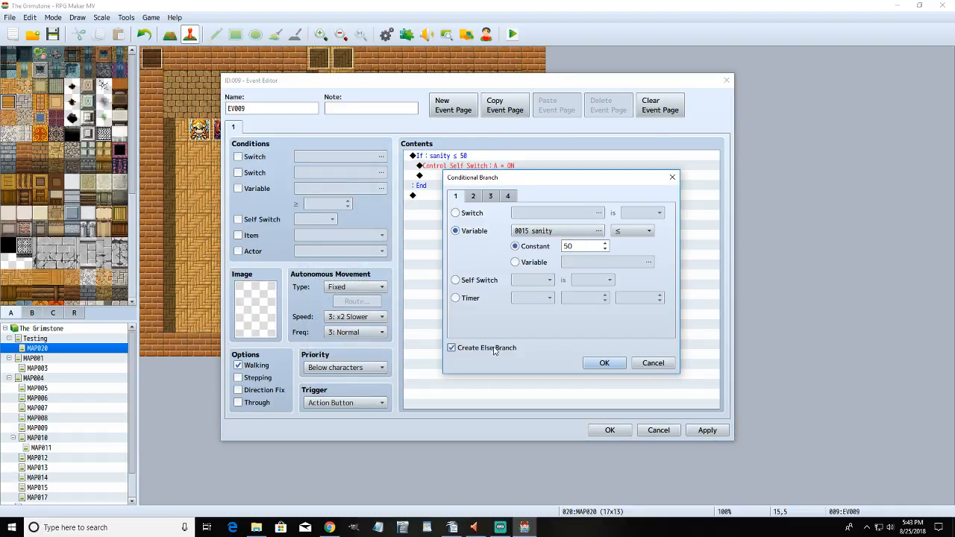
click(602, 362)
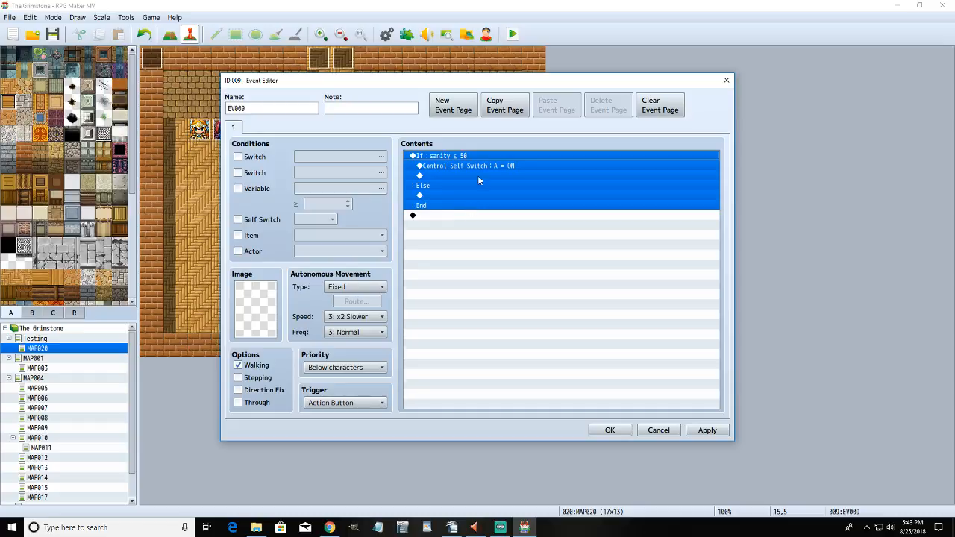
- Copy the whole sanity branch and paste it into its Else section, then paste another copy into the nested Else
key(ctrl+c)
click(489, 195)
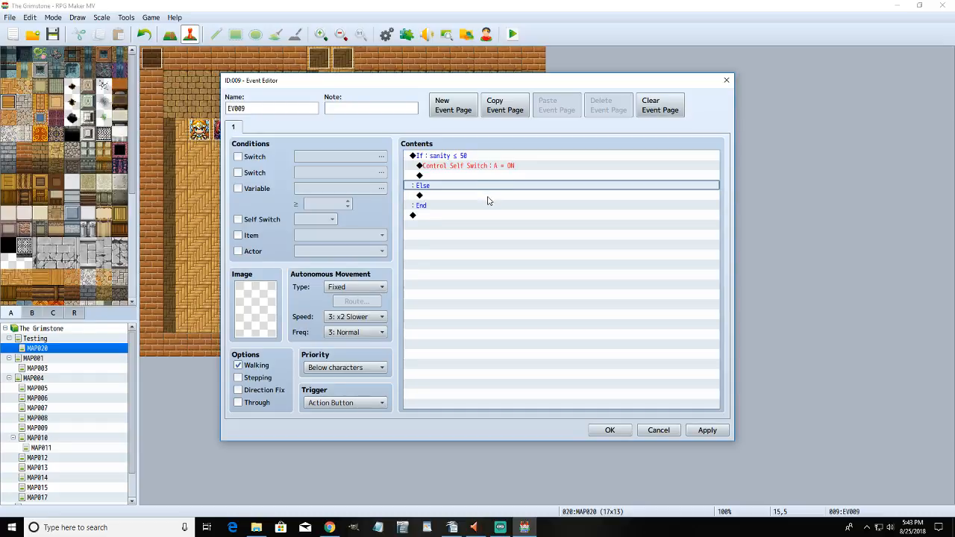
key(ctrl+v)
click(483, 235)
key(ctrl+v)
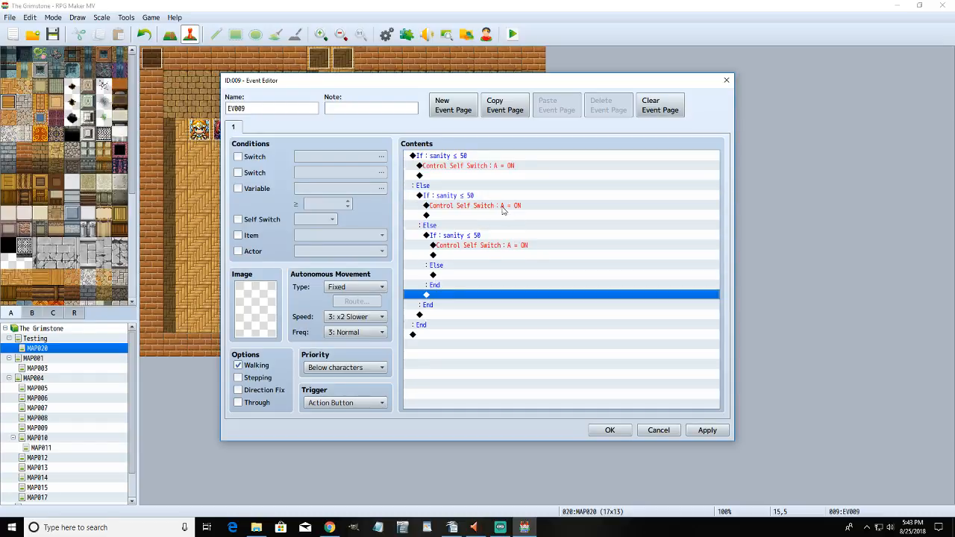
- Change the self switch command in the second, nested sanity branch to turn B on
click(471, 176)
right_click(497, 206)
click(517, 222)
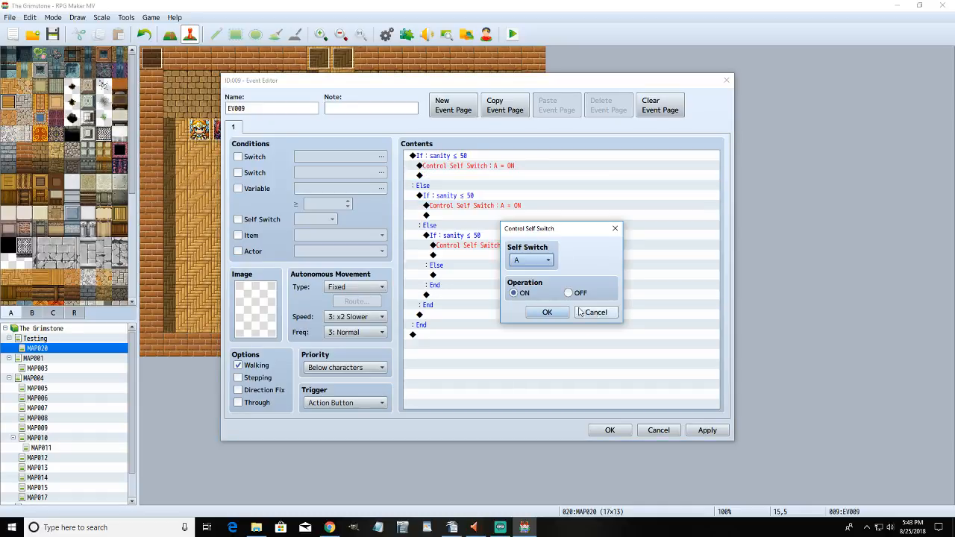
click(531, 260)
click(531, 293)
click(537, 254)
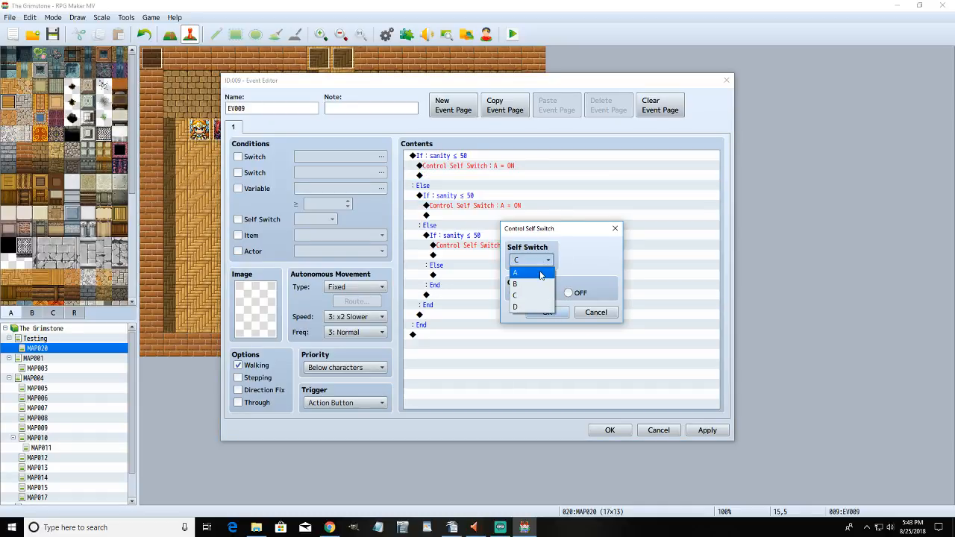
click(541, 284)
click(531, 259)
click(538, 284)
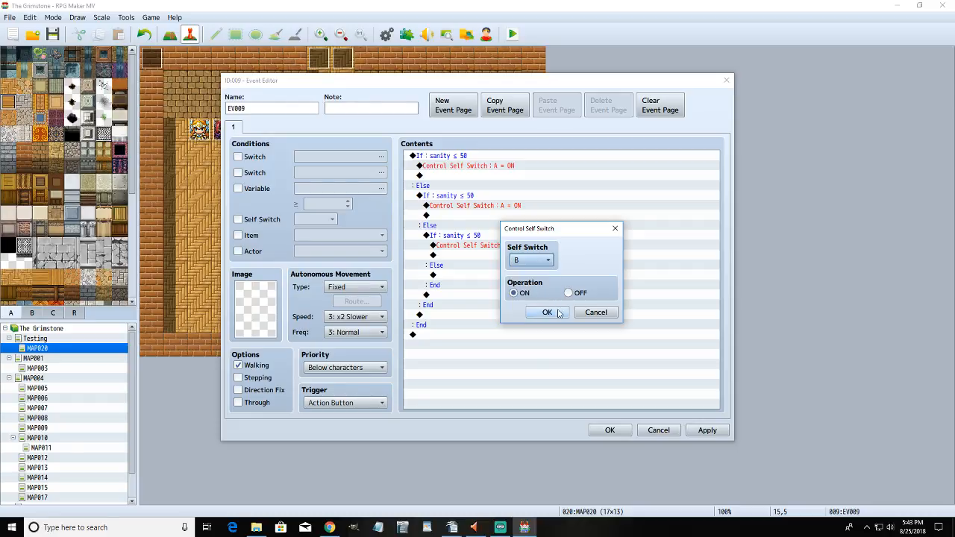
click(547, 312)
- Change the self switch command in the innermost sanity branch to turn C on
right_click(515, 249)
click(531, 256)
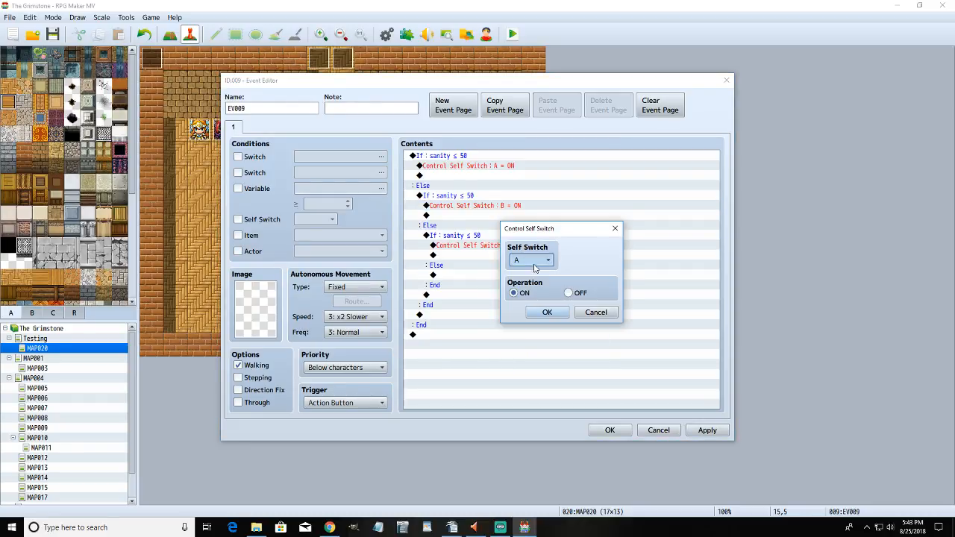
click(531, 260)
click(539, 297)
click(546, 312)
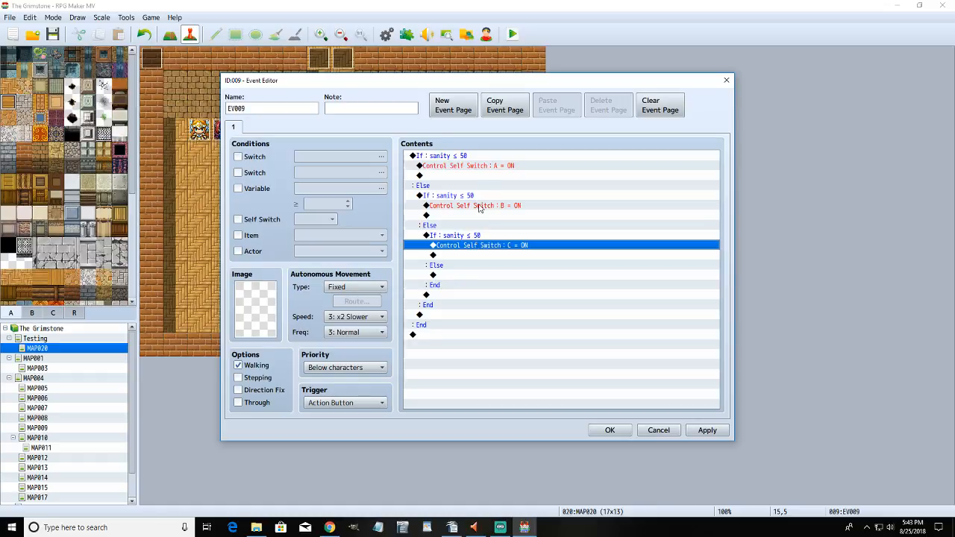
- Add three new pages to the event, giving it four pages in total
click(453, 106)
click(453, 106)
click(452, 105)
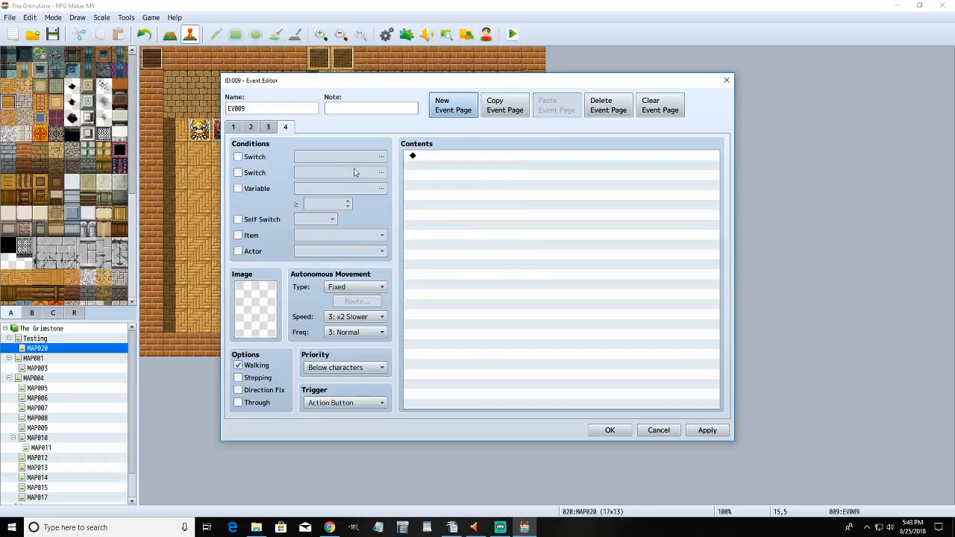
- Set self switch conditions on the new pages: A for page 2, B for page 3 and C for page 4
click(251, 127)
click(261, 220)
click(268, 127)
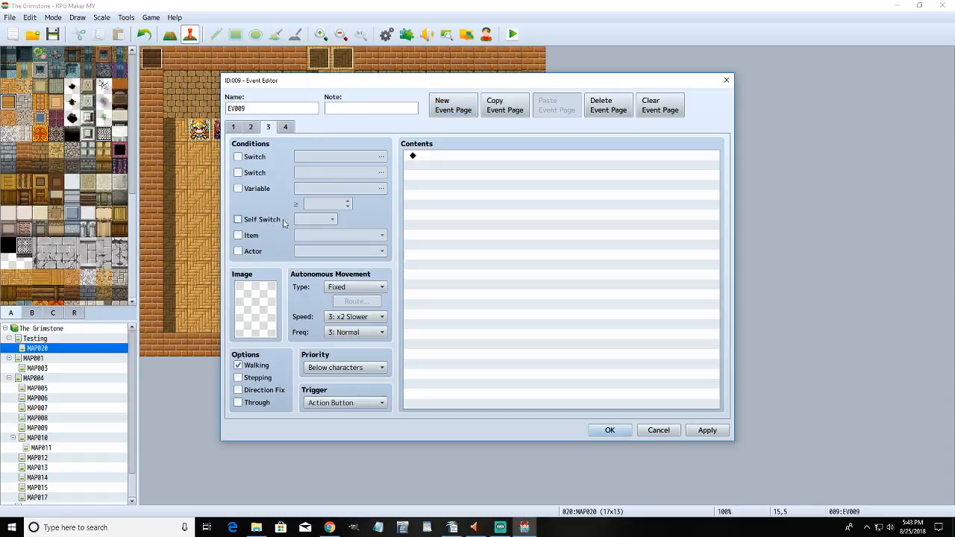
click(282, 219)
click(305, 223)
click(315, 244)
click(285, 126)
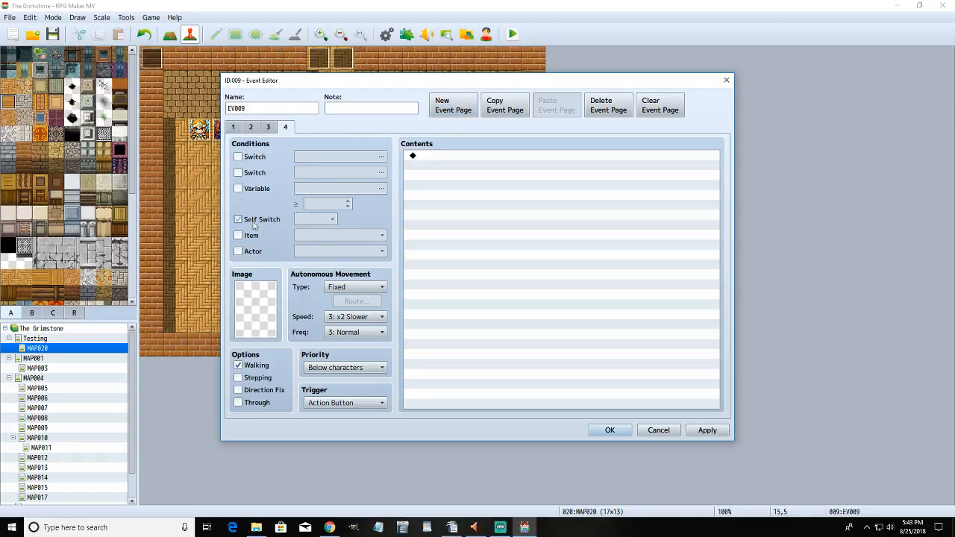
click(238, 219)
click(315, 219)
click(316, 255)
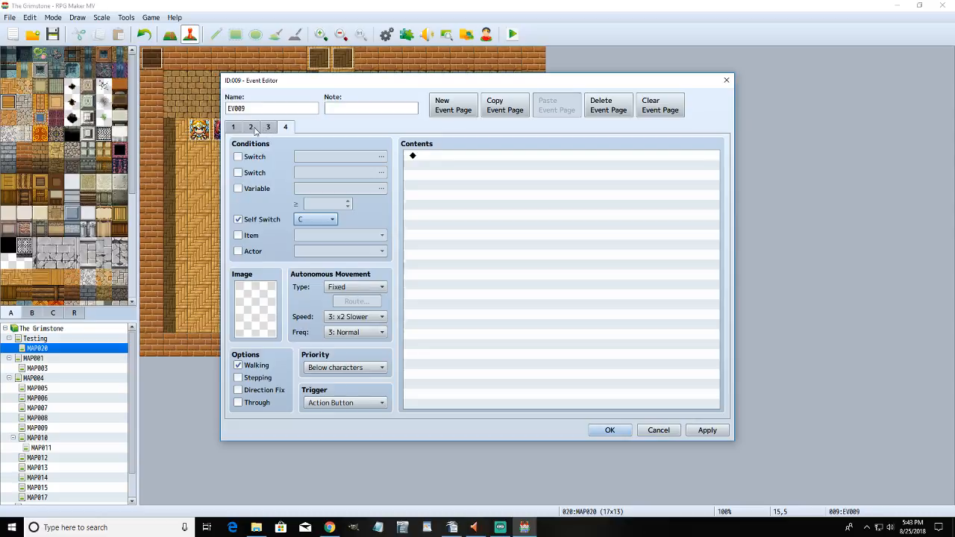
- On page 1, set the second, nested conditional branch to check for sanity ≤ 25
click(233, 126)
click(487, 205)
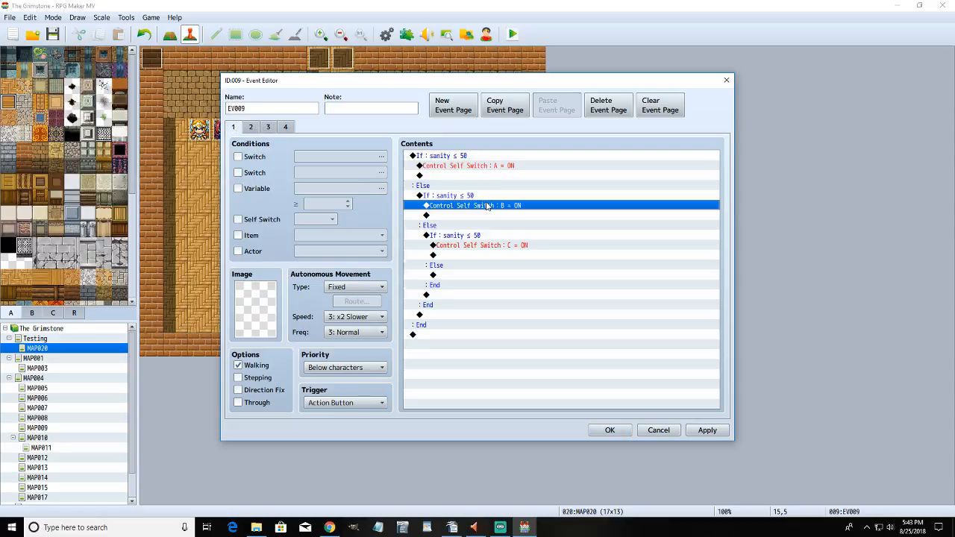
click(481, 196)
double_click(482, 196)
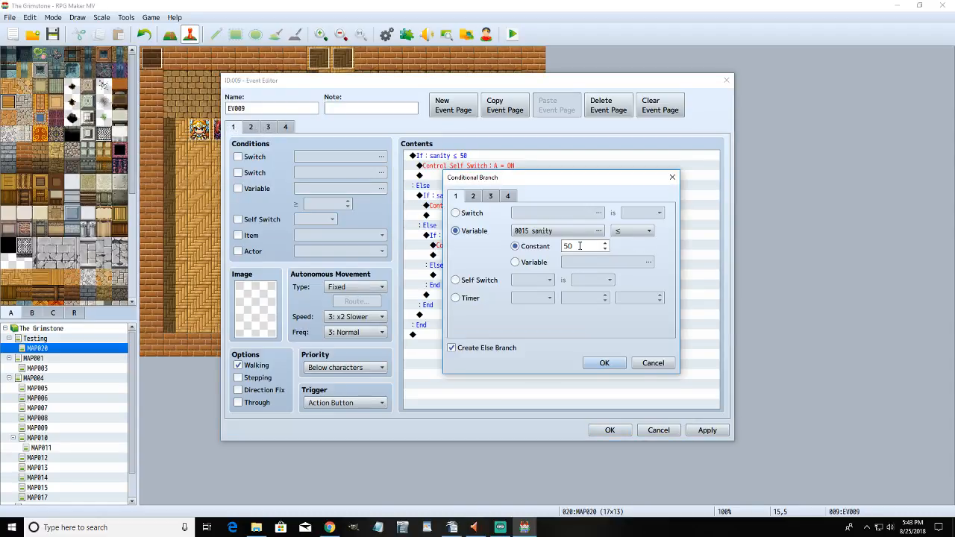
double_click(577, 244)
text(25)
click(604, 362)
- Set the innermost conditional branch on page 1 to check for sanity ≤ -10
click(504, 235)
right_click(505, 240)
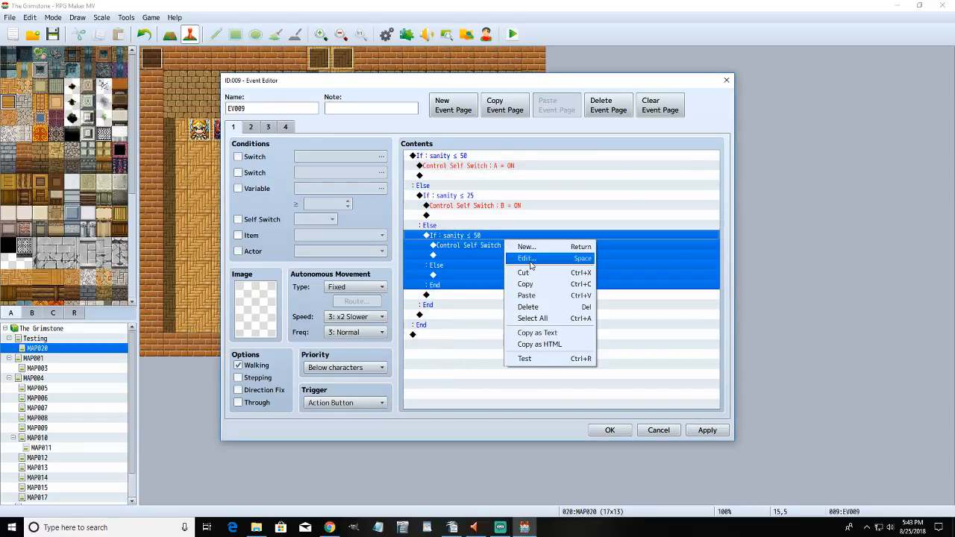
click(527, 258)
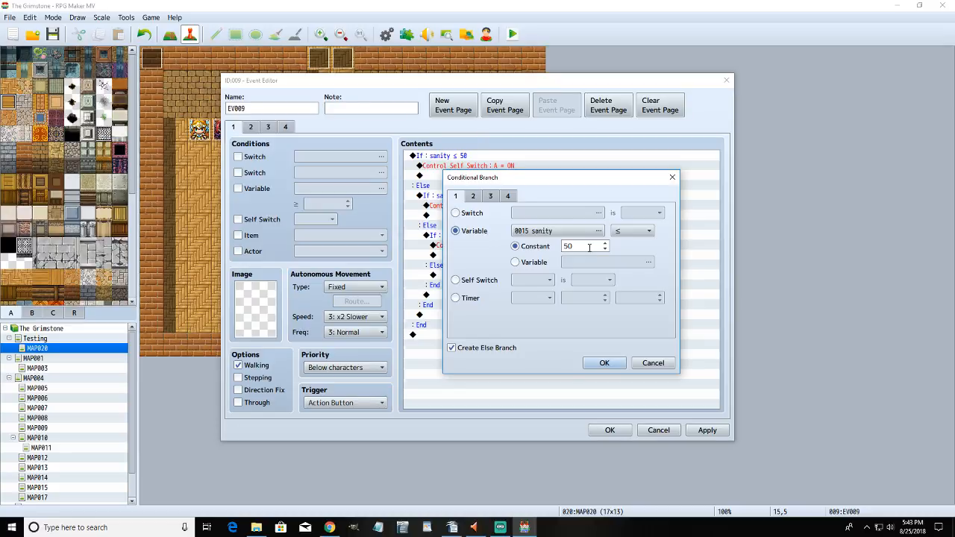
double_click(589, 247)
text(-1)
click(601, 364)
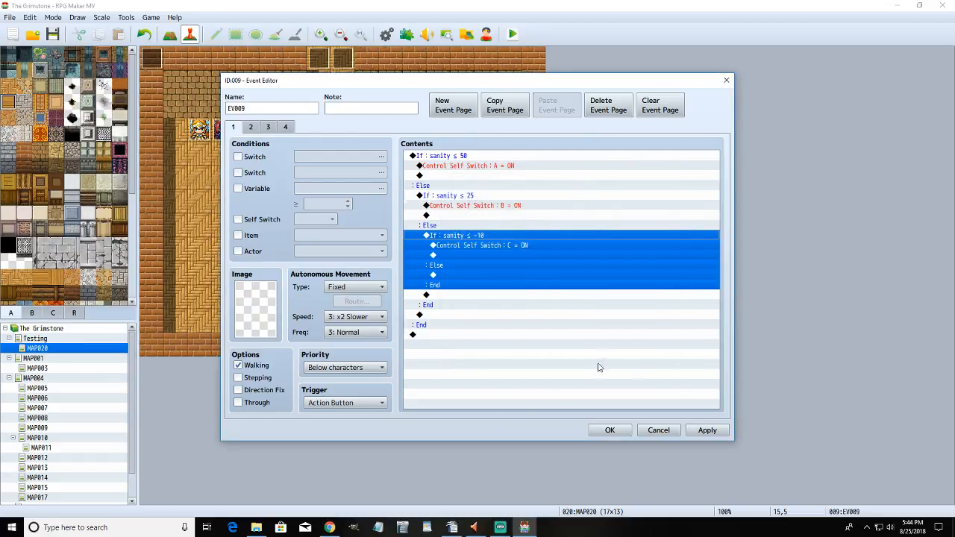
click(442, 254)
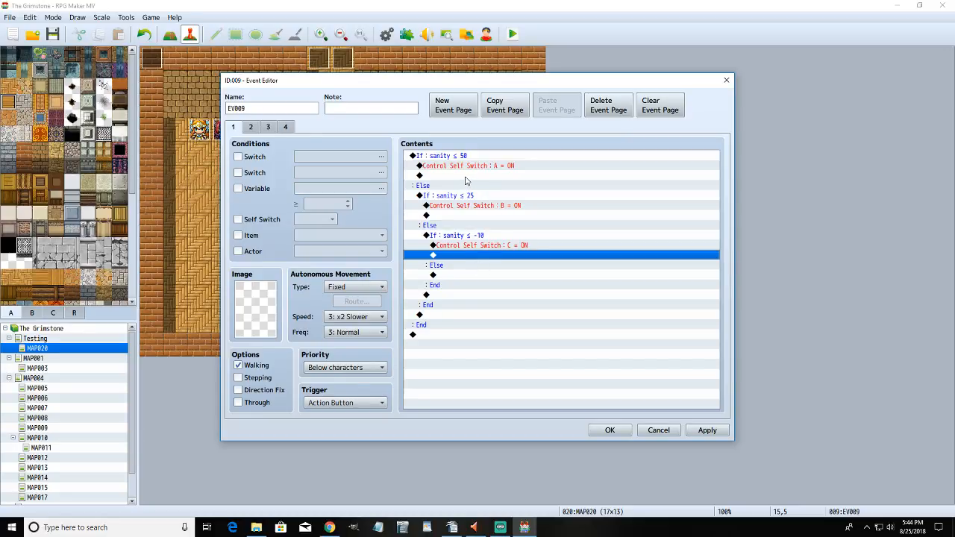
- On page 2 of the event, set the image to the intact pot from Tileset B
click(251, 129)
double_click(256, 302)
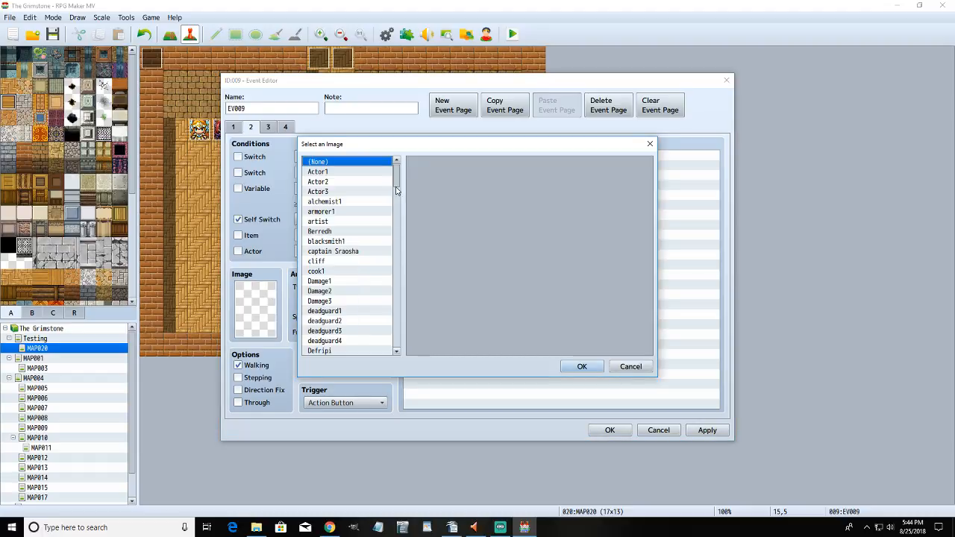
drag(399, 181, 393, 364)
click(349, 341)
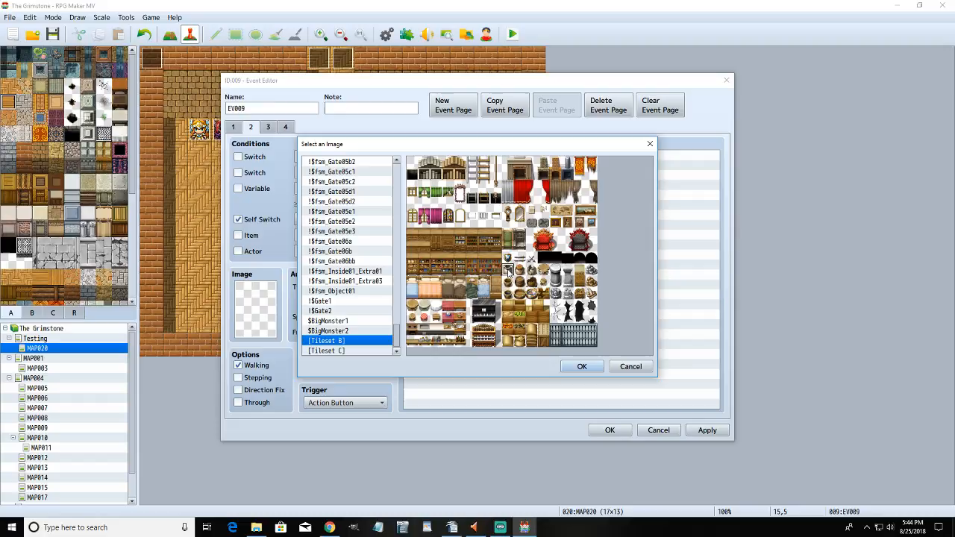
click(581, 366)
- On page 3 of the event, set the image to the broken pot from Tileset B
click(267, 127)
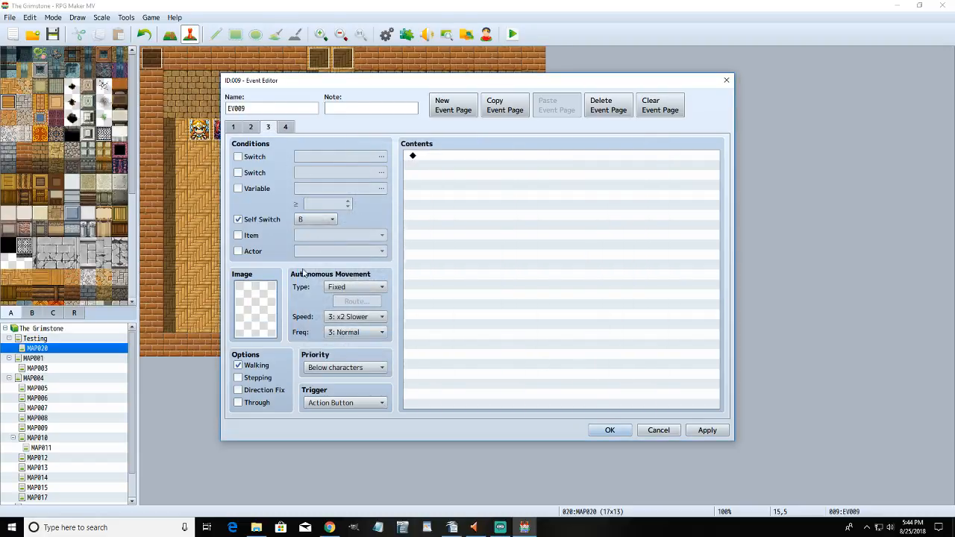
double_click(267, 315)
drag(397, 179, 397, 339)
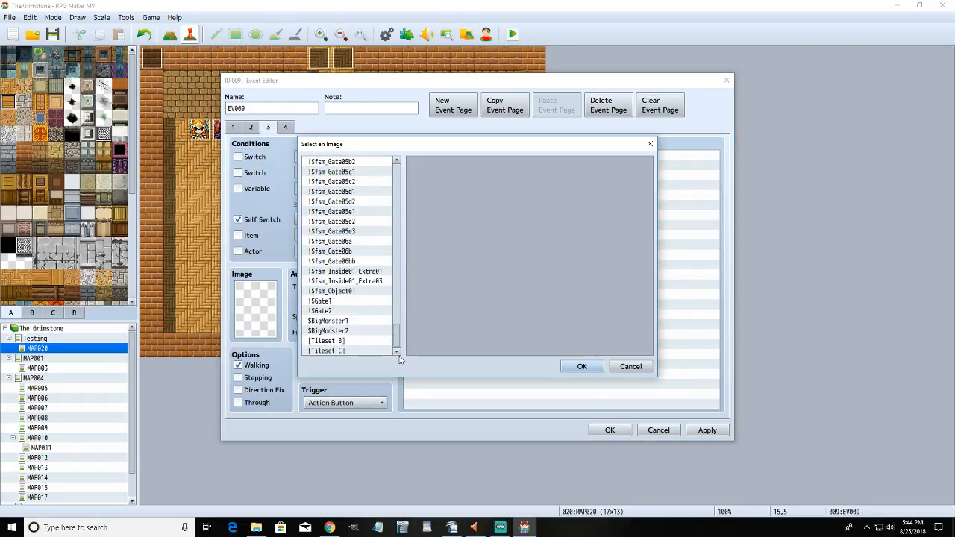
click(349, 341)
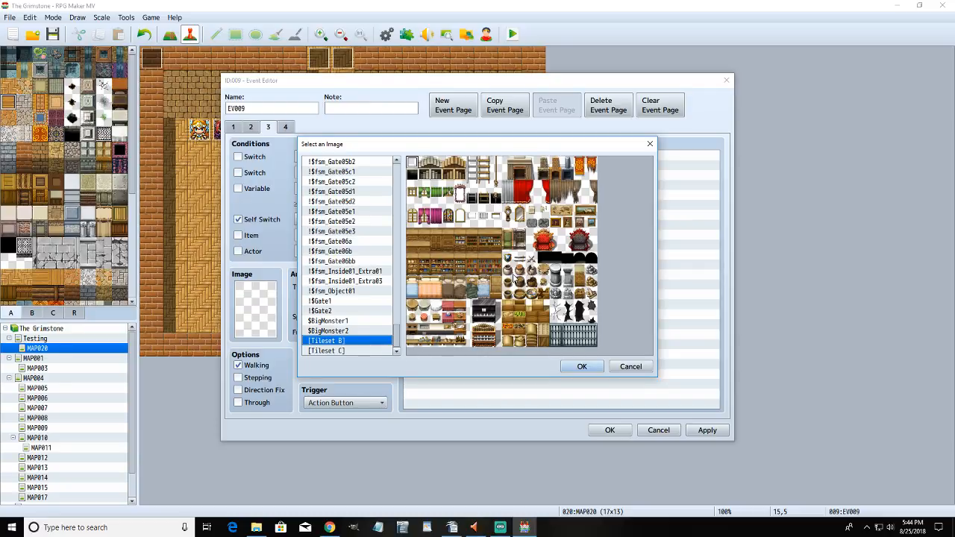
click(534, 271)
click(582, 367)
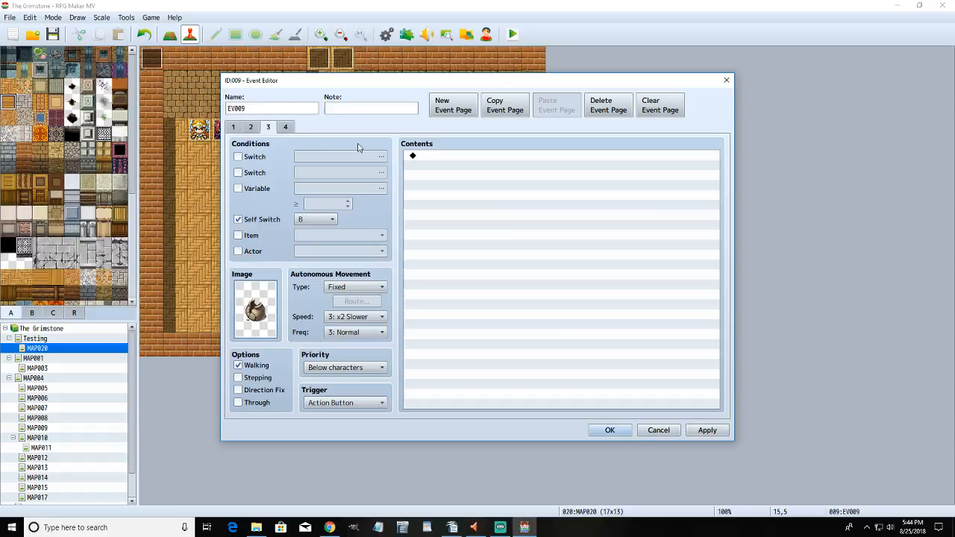
click(286, 128)
double_click(257, 306)
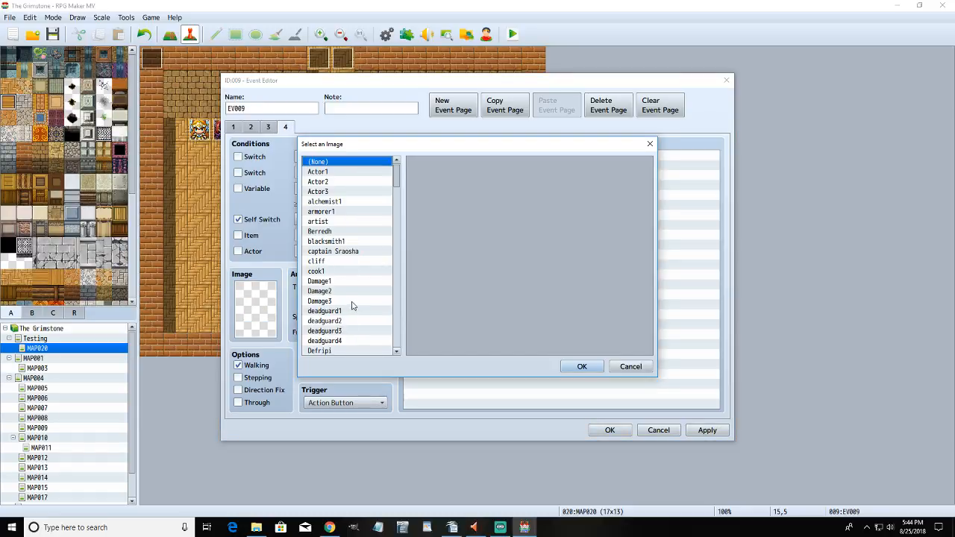
drag(397, 182, 401, 355)
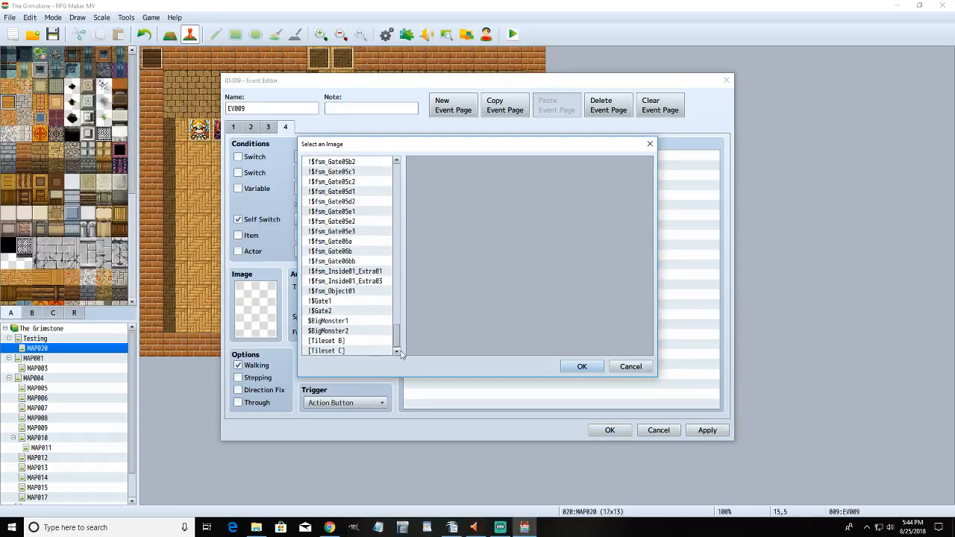
click(352, 341)
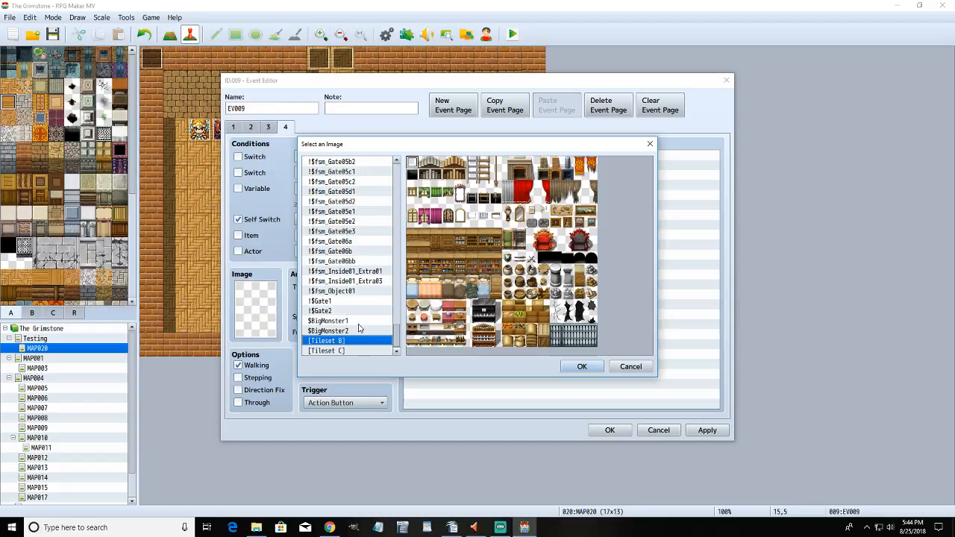
scroll(357, 328, up, 3)
scroll(357, 328, up, 10)
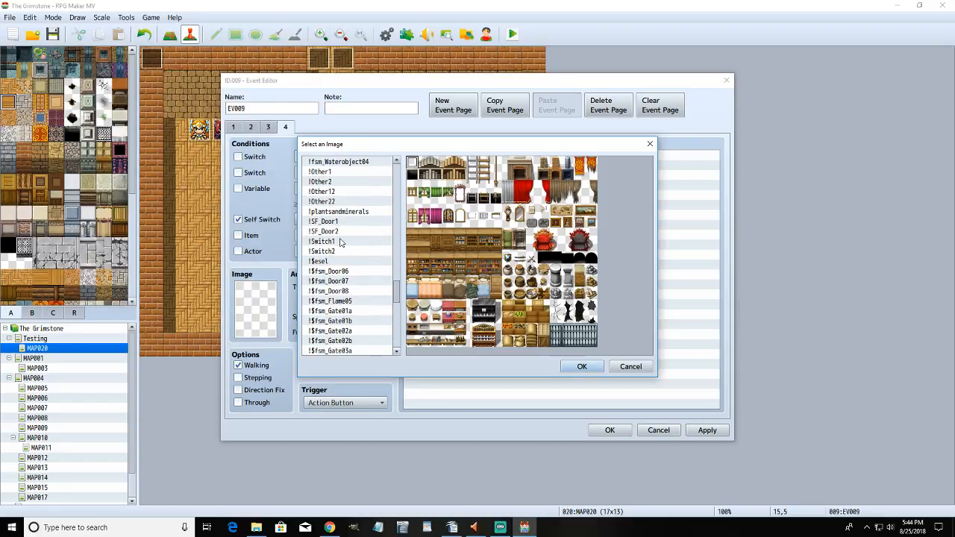
click(338, 173)
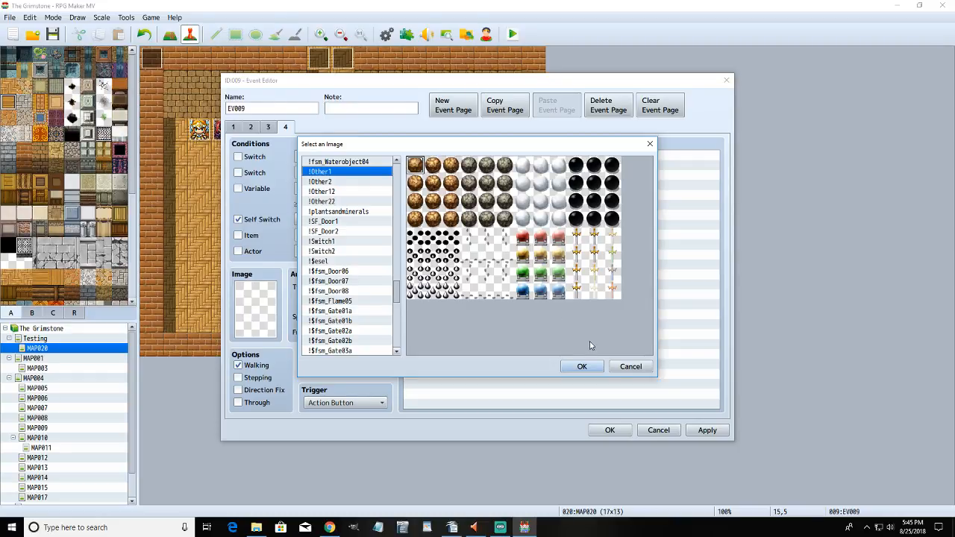
click(631, 367)
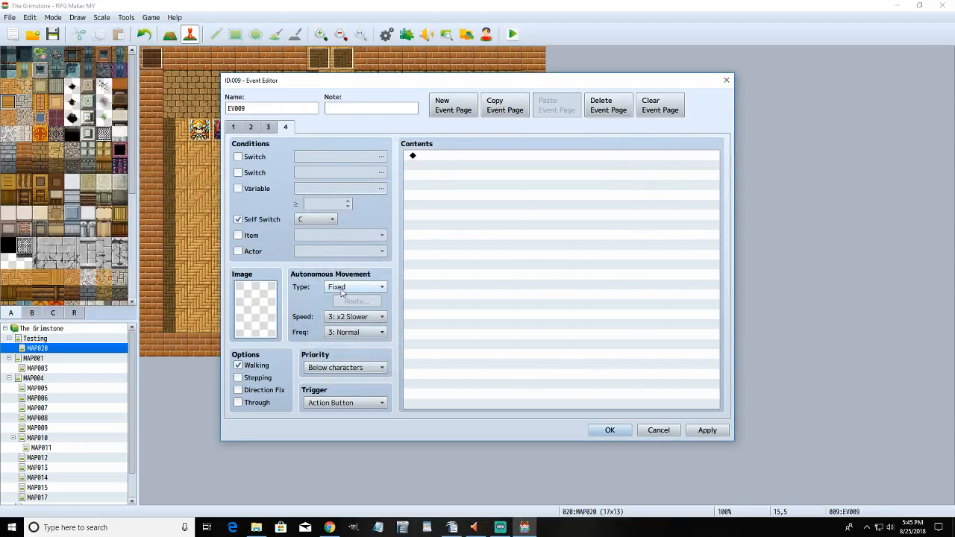
click(368, 288)
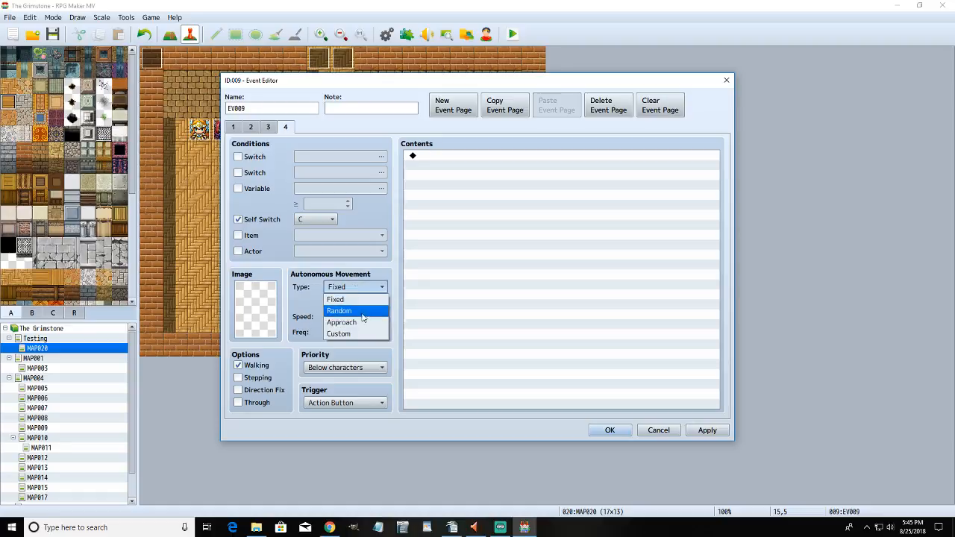
click(359, 334)
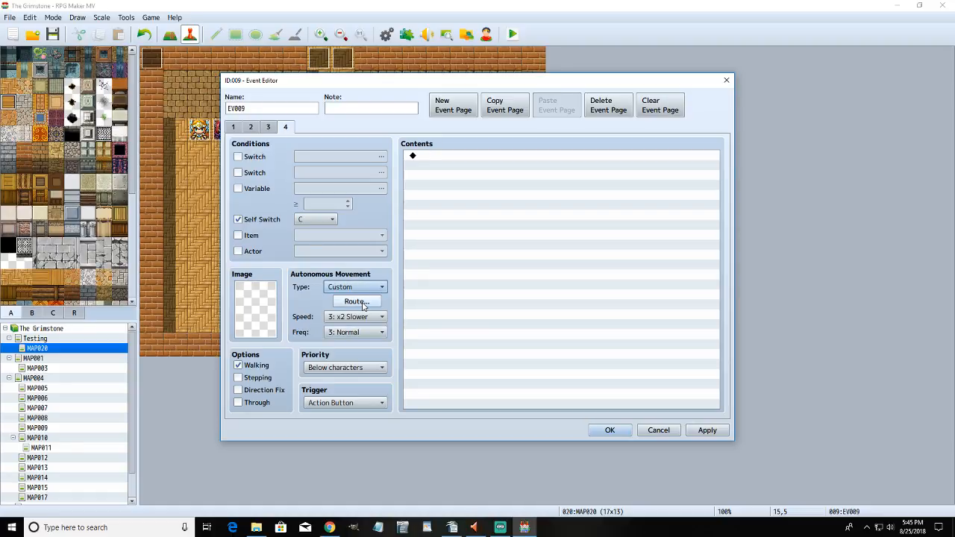
- On page 4 of the event, set the image to the first brown boulder from the !Other1 sheet
double_click(261, 305)
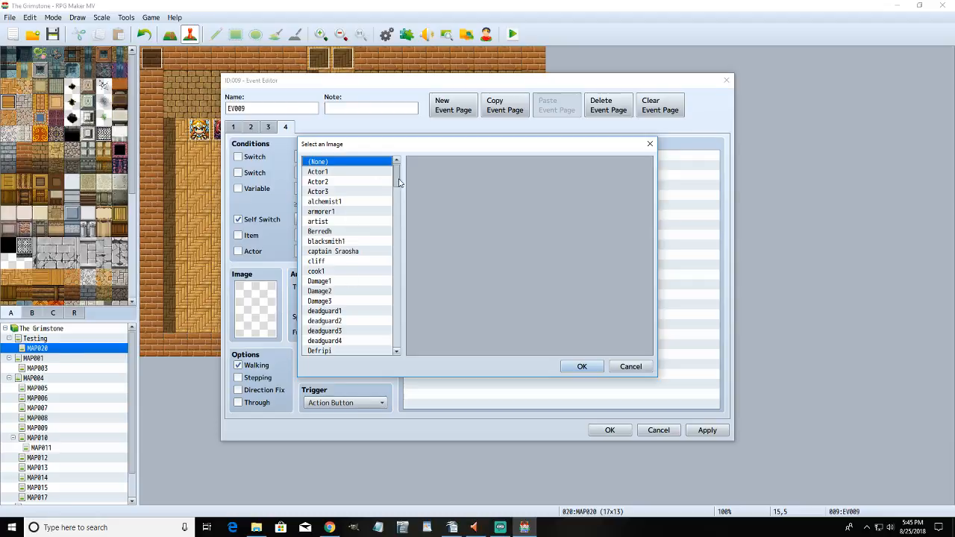
scroll(372, 302, down, 2)
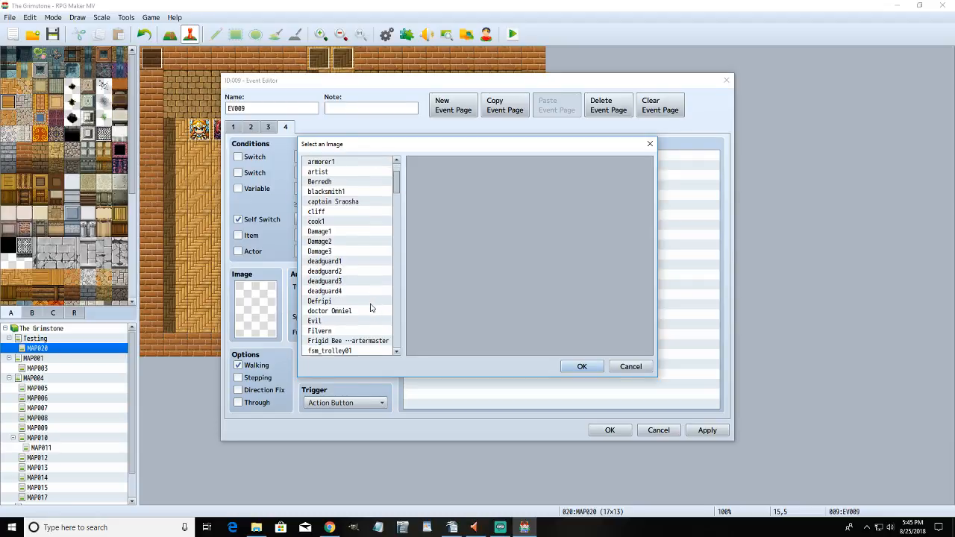
scroll(362, 306, down, 3)
drag(398, 194, 405, 286)
click(351, 249)
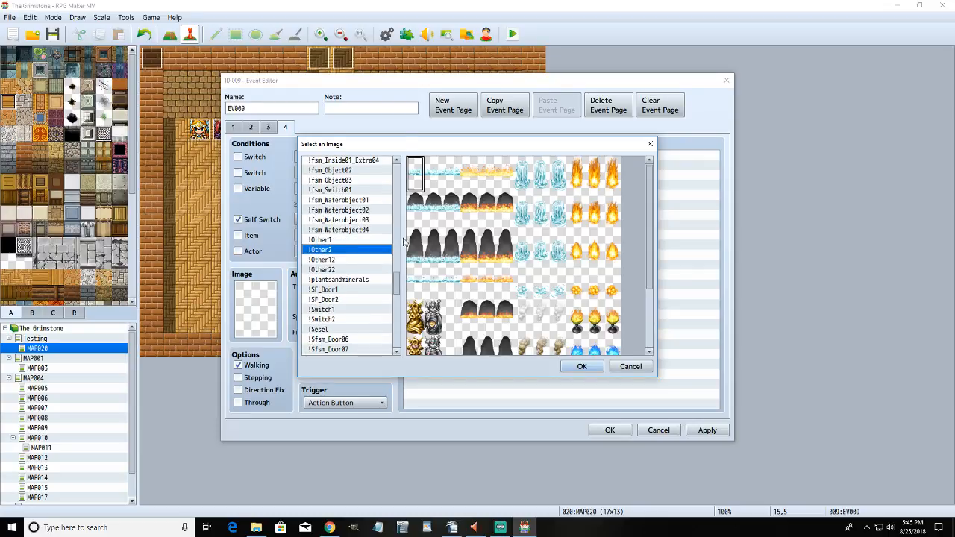
click(347, 239)
click(527, 167)
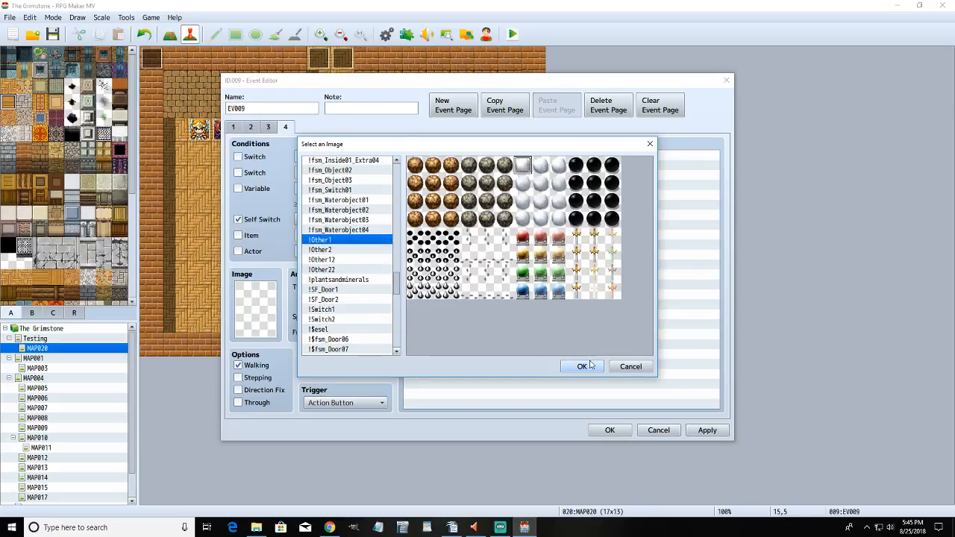
click(415, 165)
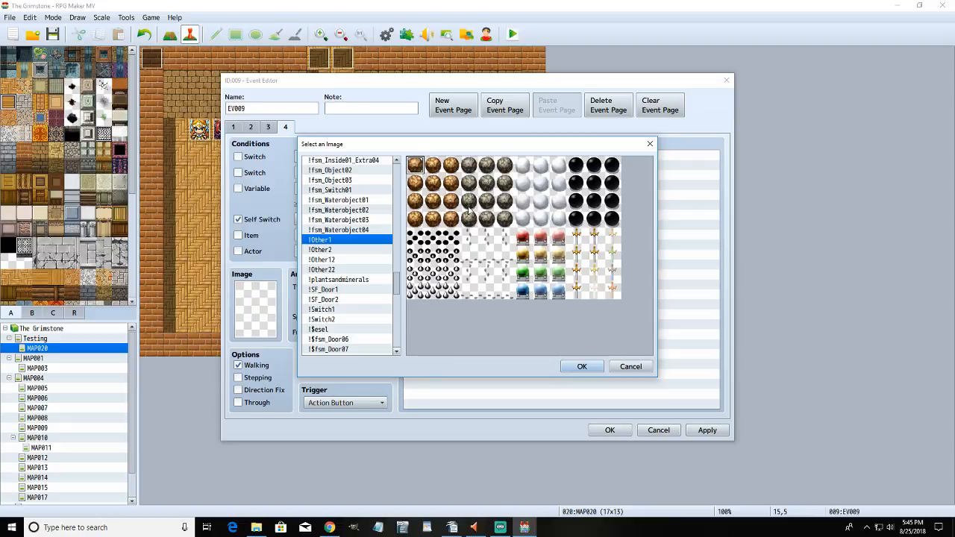
click(581, 367)
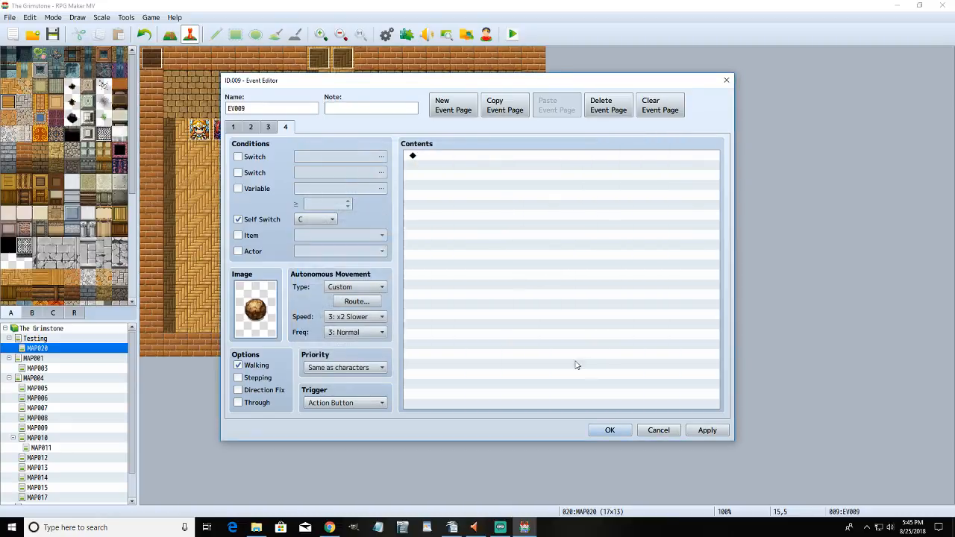
- On page 4, disable Walking, enable Stepping and Direction Fix, and set the autonomous movement type to Fixed
click(261, 366)
click(266, 378)
click(264, 396)
click(357, 287)
click(344, 301)
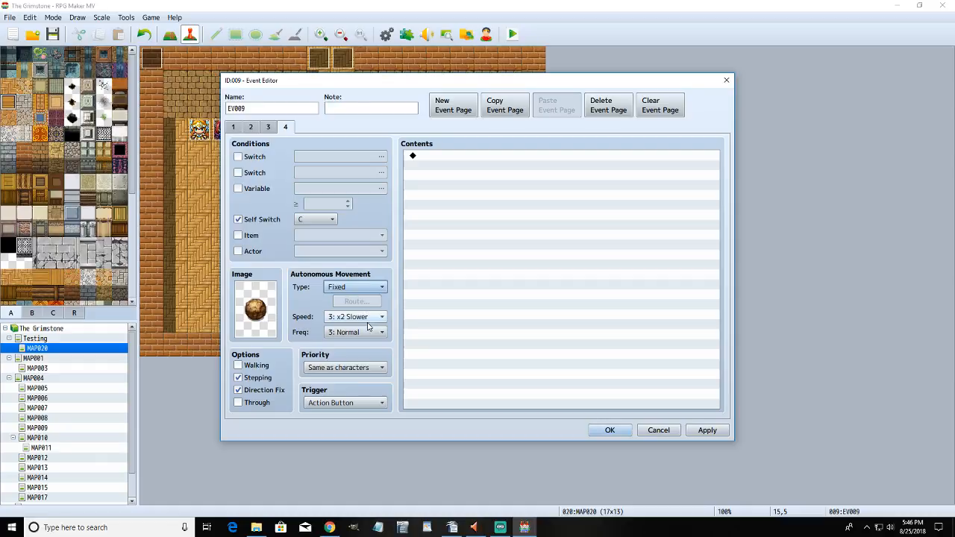
- Set page 4's movement speed to 1: x8 Slower and frequency to 1: Lowest, and apply the event changes
click(355, 317)
click(358, 328)
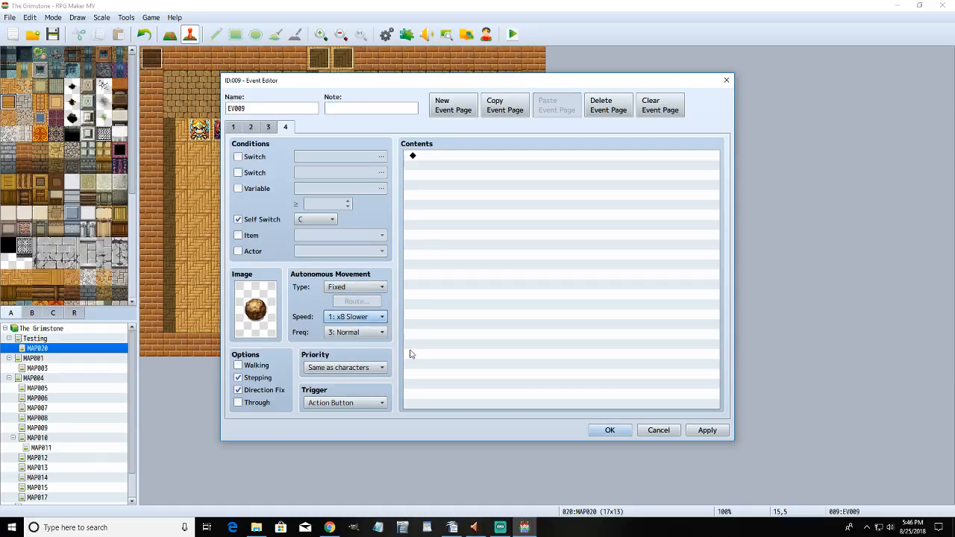
click(382, 337)
click(366, 344)
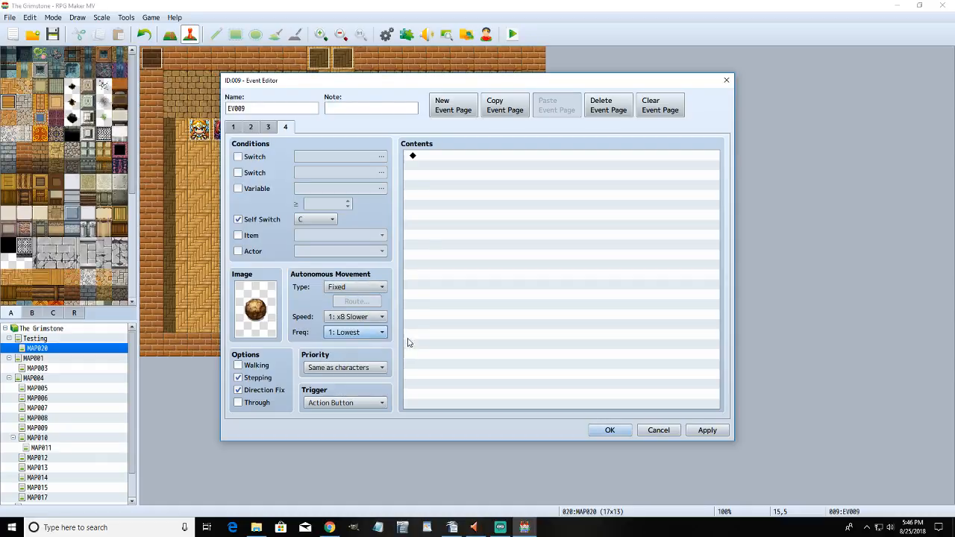
click(708, 429)
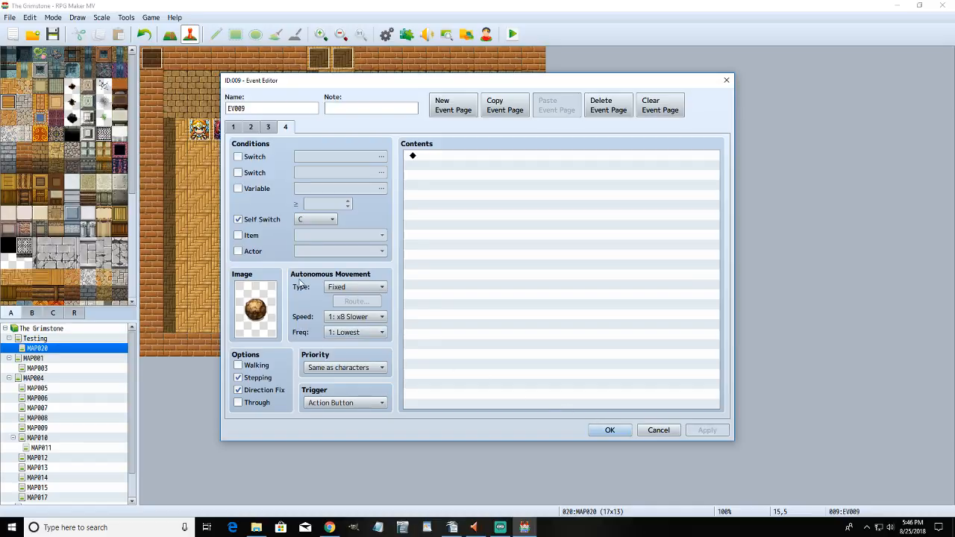
- Review the four event pages, checking their images, options, triggers and self switches against page 1's sanity branches, and close the event editor
double_click(255, 309)
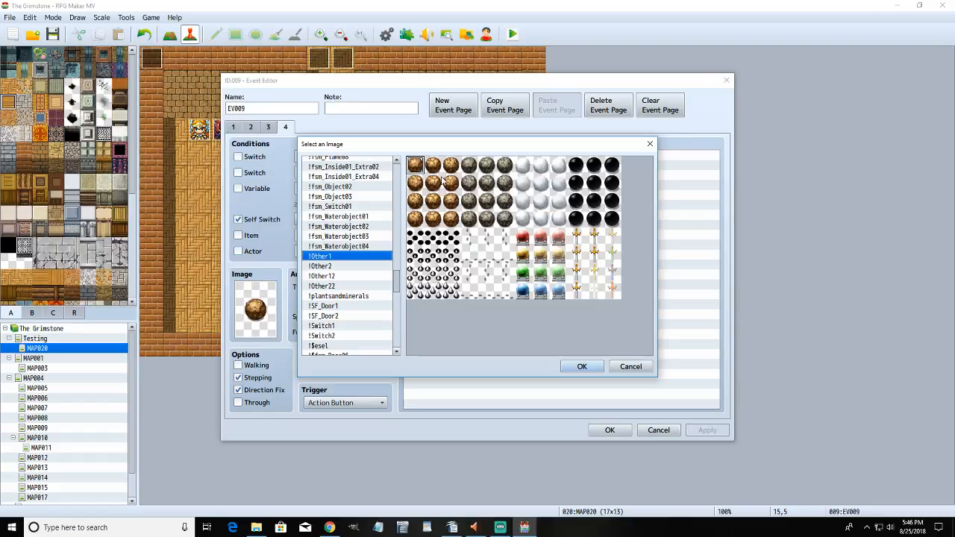
click(630, 367)
click(268, 129)
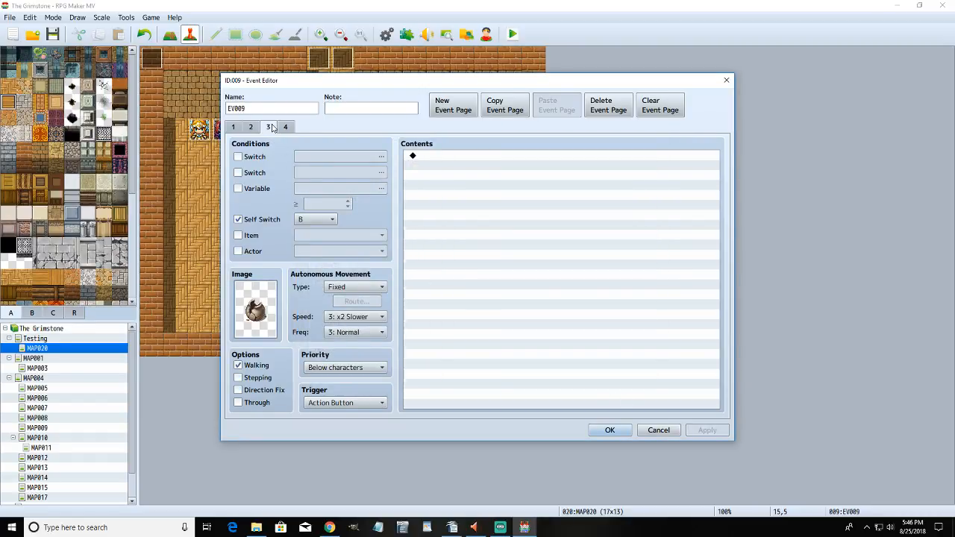
click(250, 126)
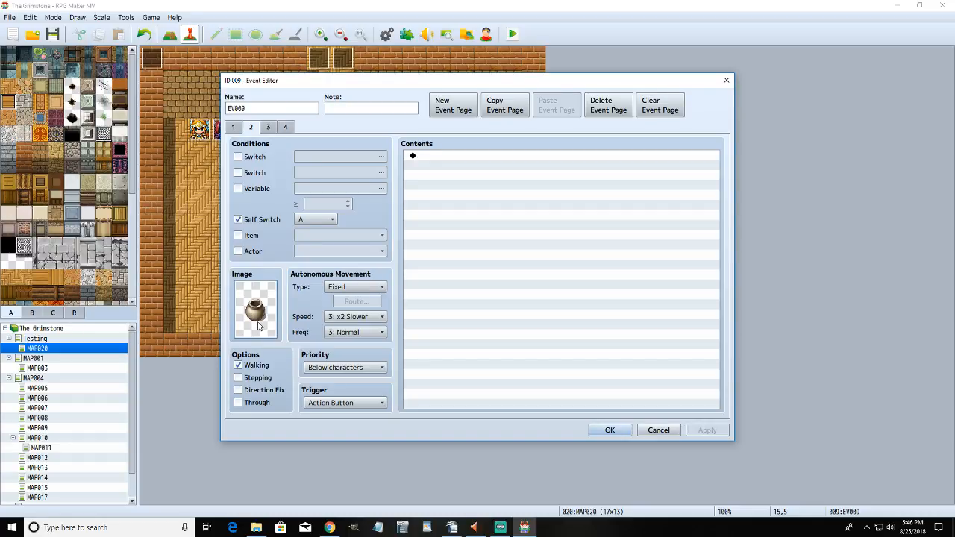
key(ctrl+Tab)
key(ctrl+Tab)
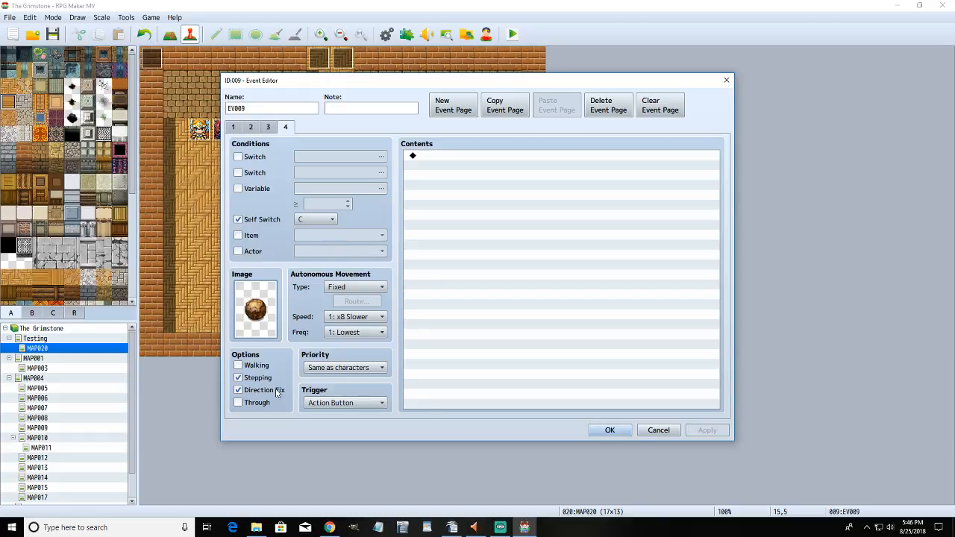
click(353, 403)
click(362, 387)
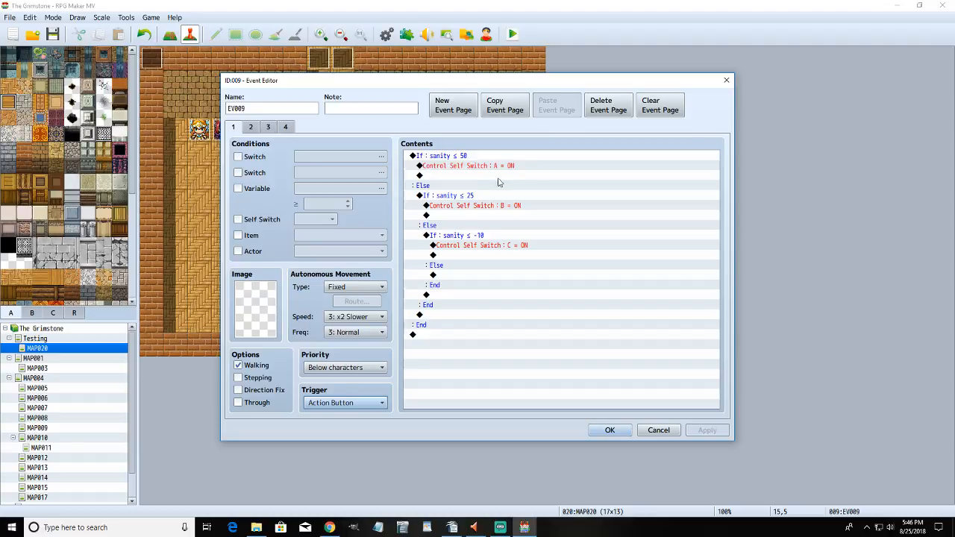
click(251, 128)
click(234, 128)
click(269, 127)
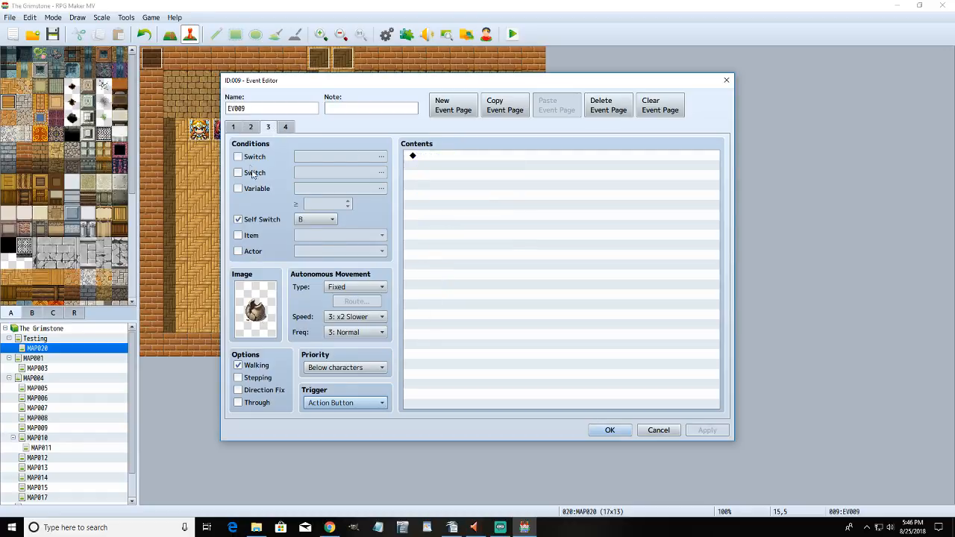
click(237, 129)
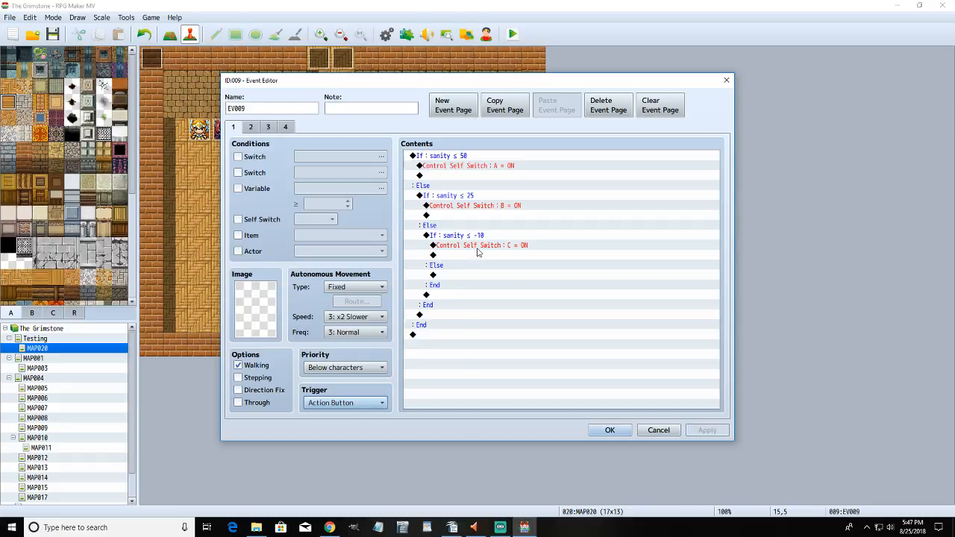
click(286, 127)
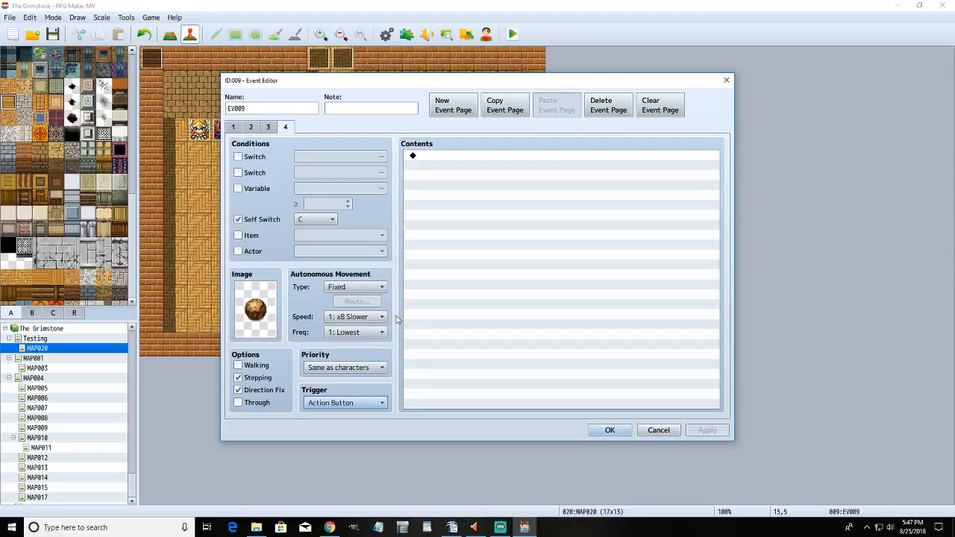
click(657, 431)
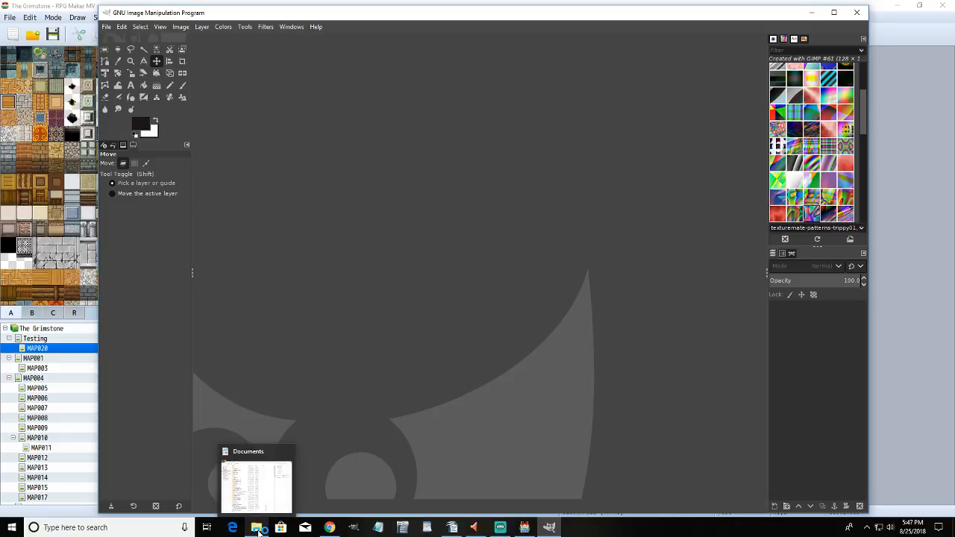
- Switch to File Explorer and open Documents > Games > The Grimstone > img > characters
click(258, 531)
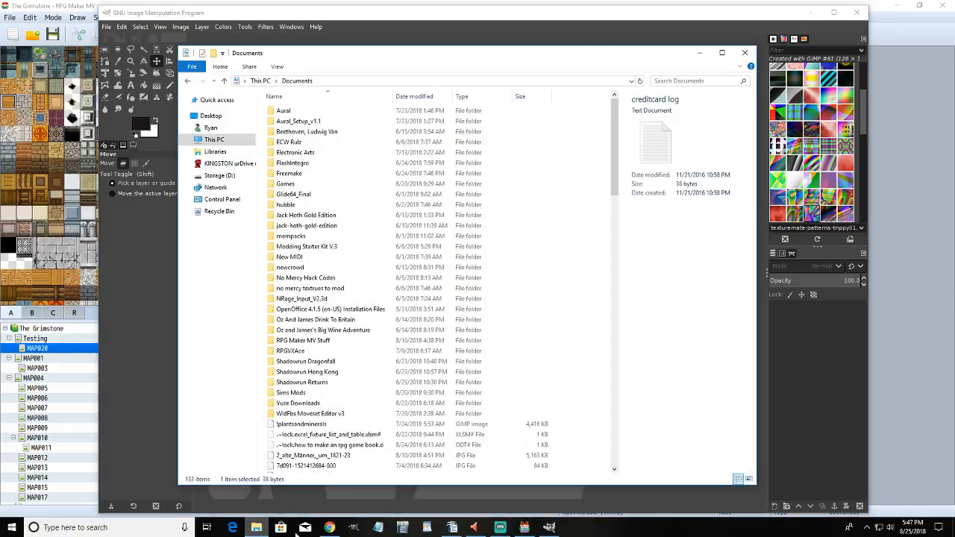
double_click(318, 191)
click(310, 79)
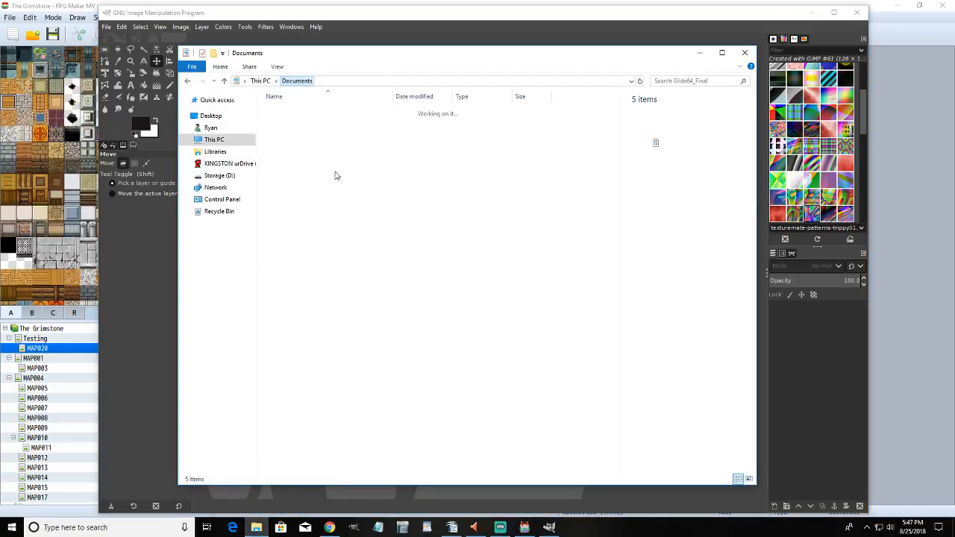
double_click(309, 189)
double_click(321, 141)
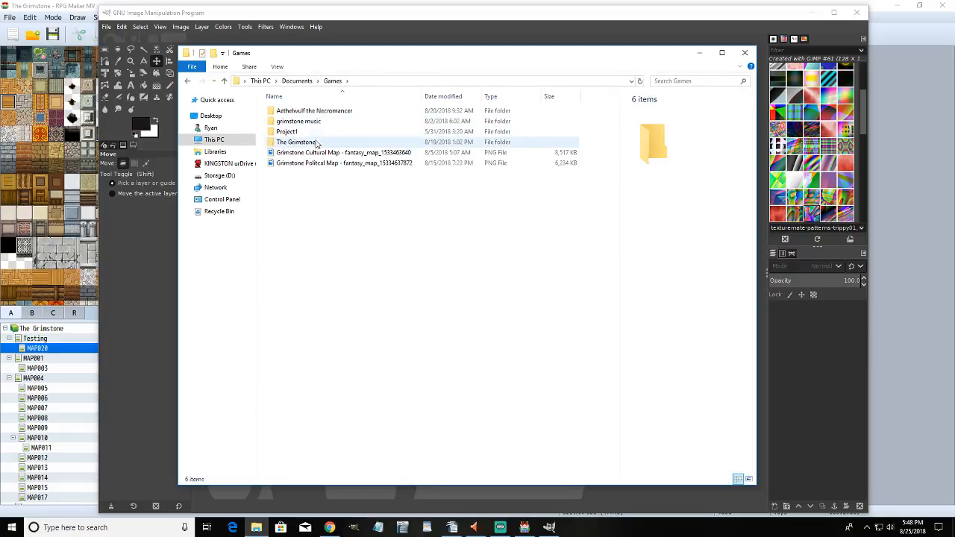
click(323, 155)
double_click(323, 155)
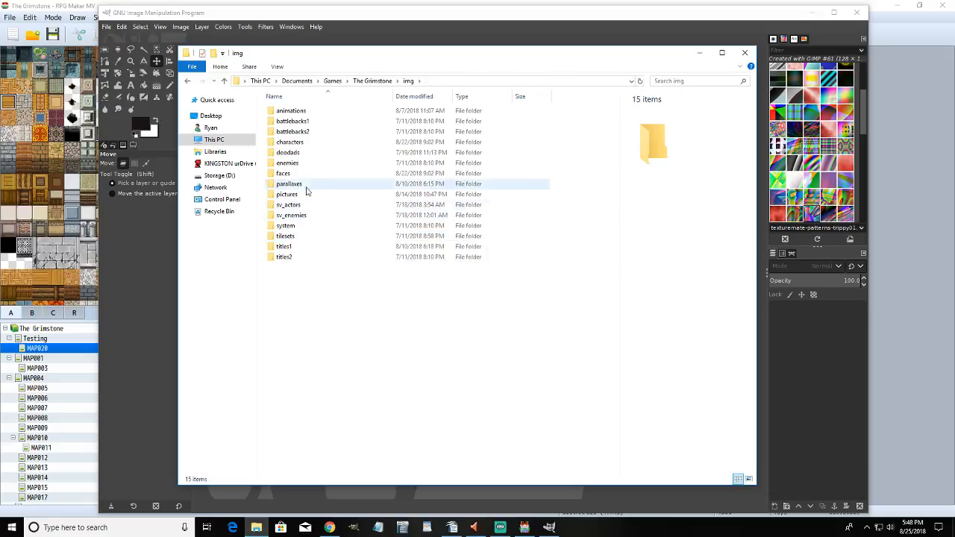
click(306, 143)
double_click(306, 144)
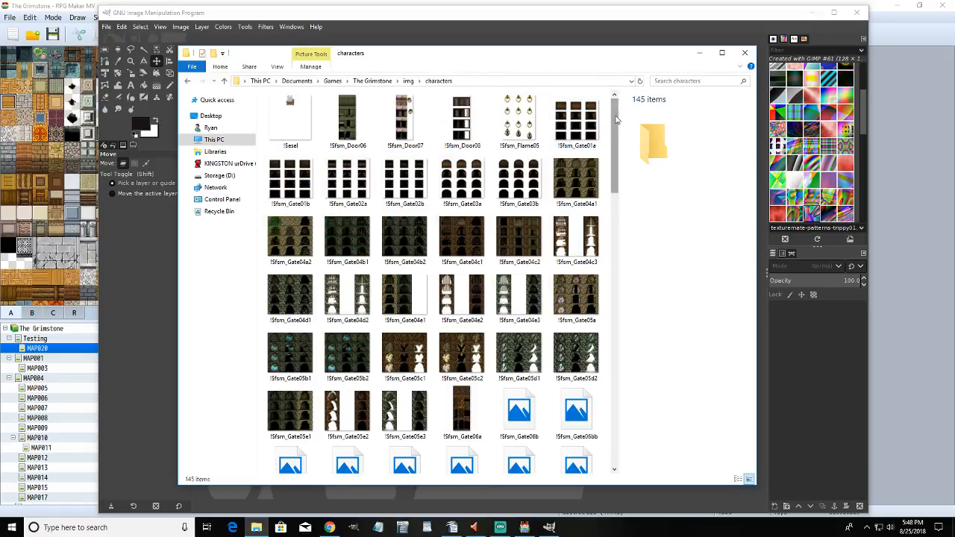
- Find the !Other1 sheet in the characters folder and open it in GIMP
drag(614, 126, 616, 458)
scroll(407, 420, up, 5)
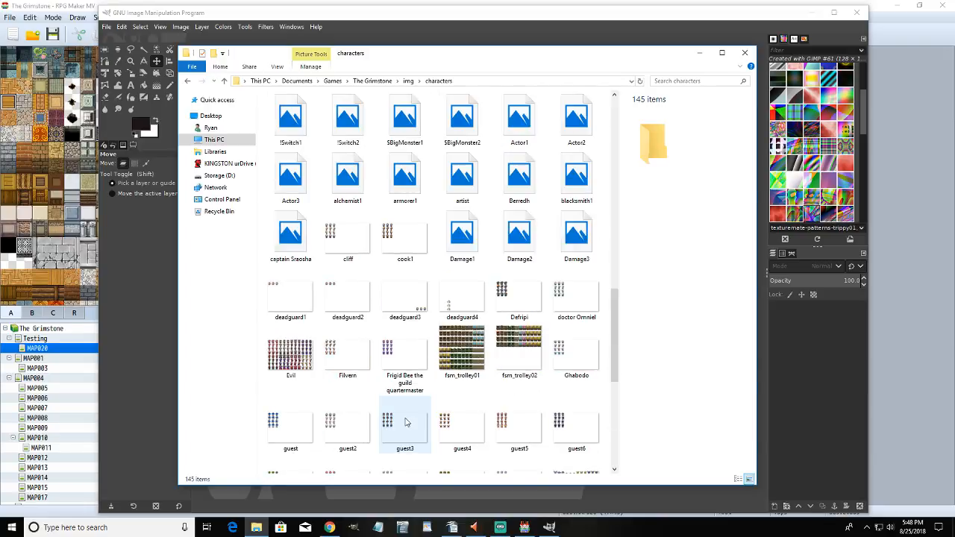
drag(396, 54, 558, 63)
scroll(582, 372, up, 3)
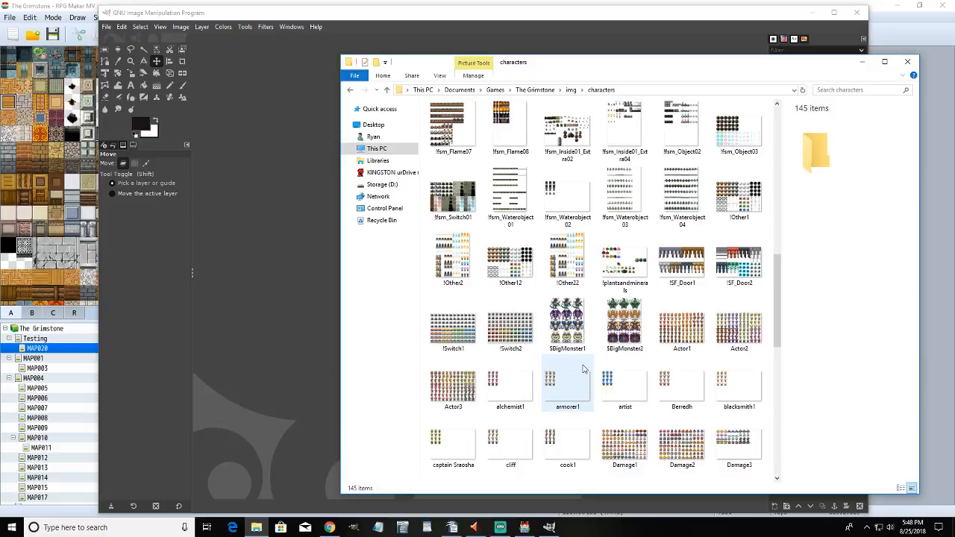
drag(722, 202, 267, 154)
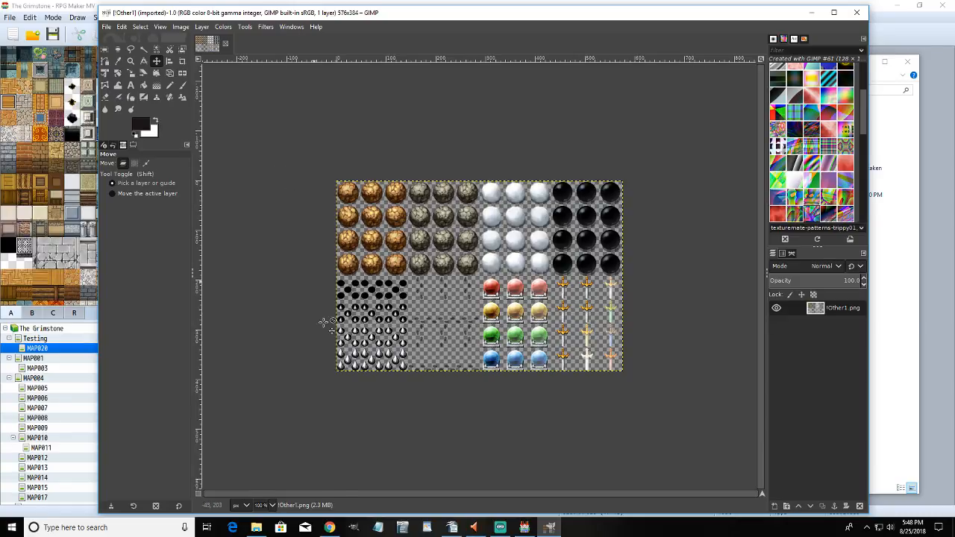
- From The Grimstone's img > tilesets folder in File Explorer, add Inside_B.png to the !Other1 image in GIMP as a new layer
mouse_move(256, 528)
click(257, 481)
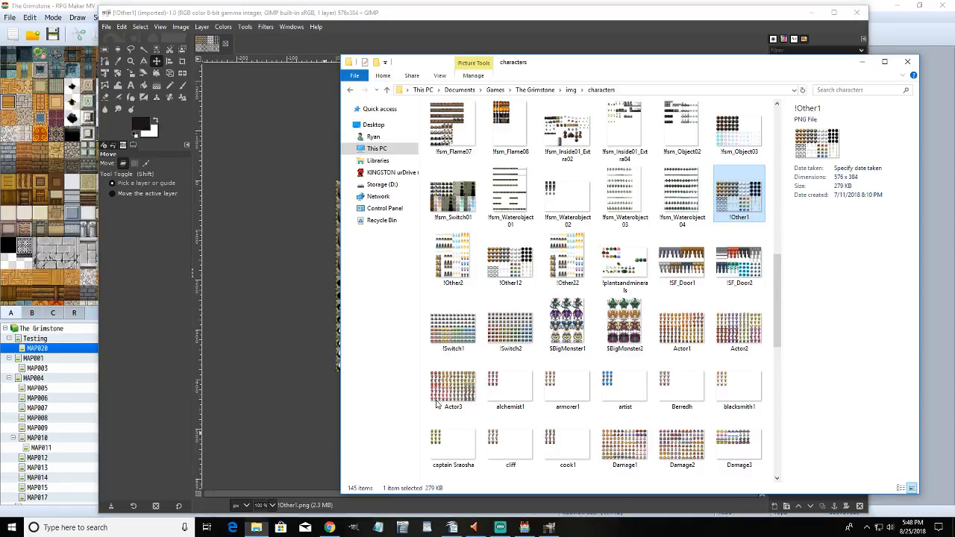
click(571, 89)
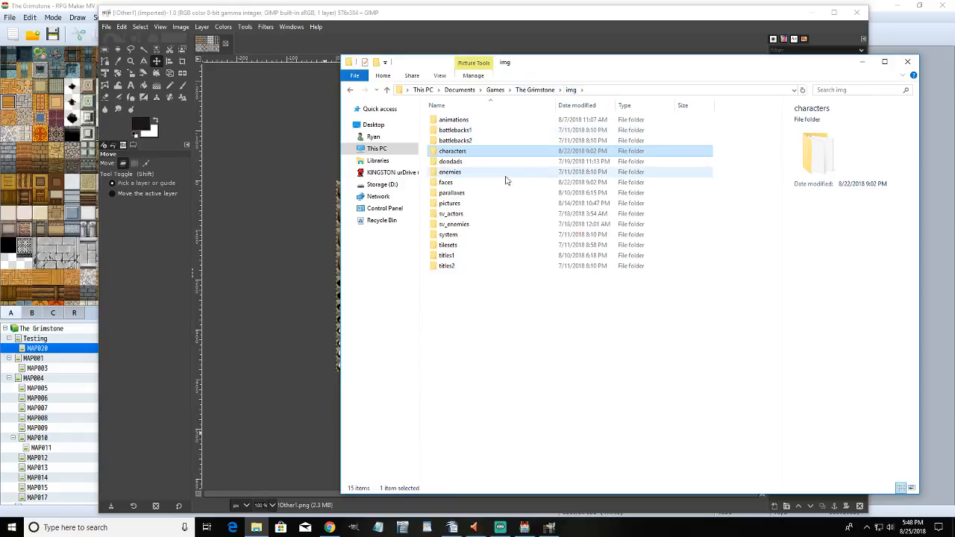
double_click(449, 245)
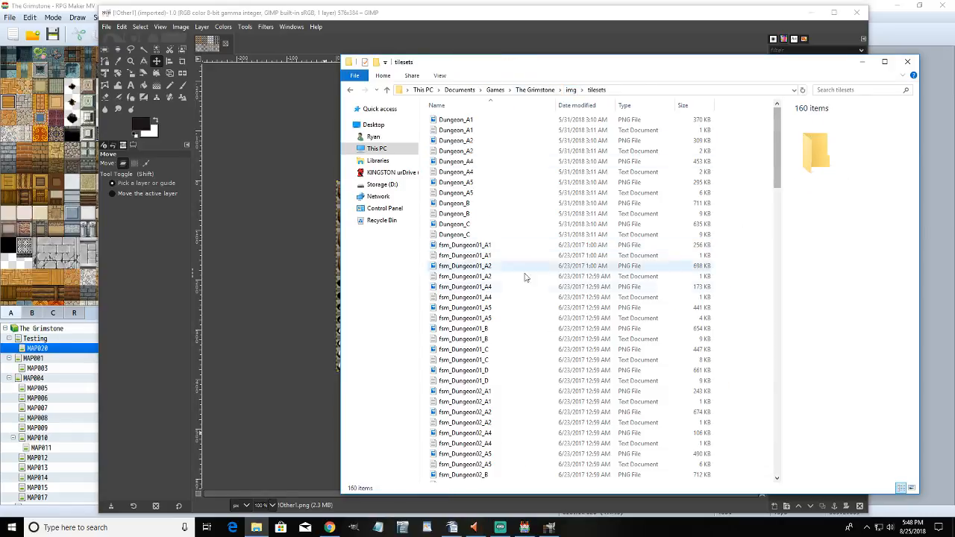
drag(776, 160, 773, 352)
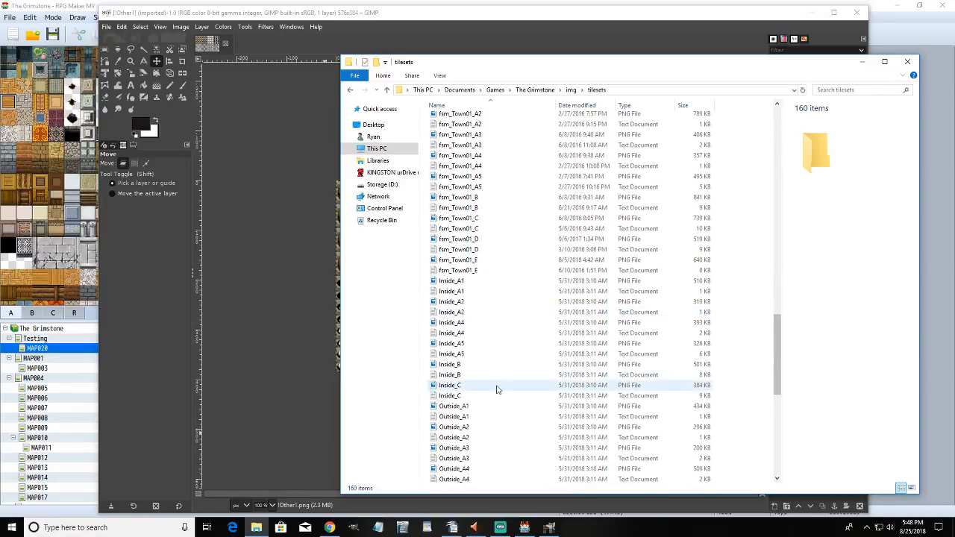
click(462, 365)
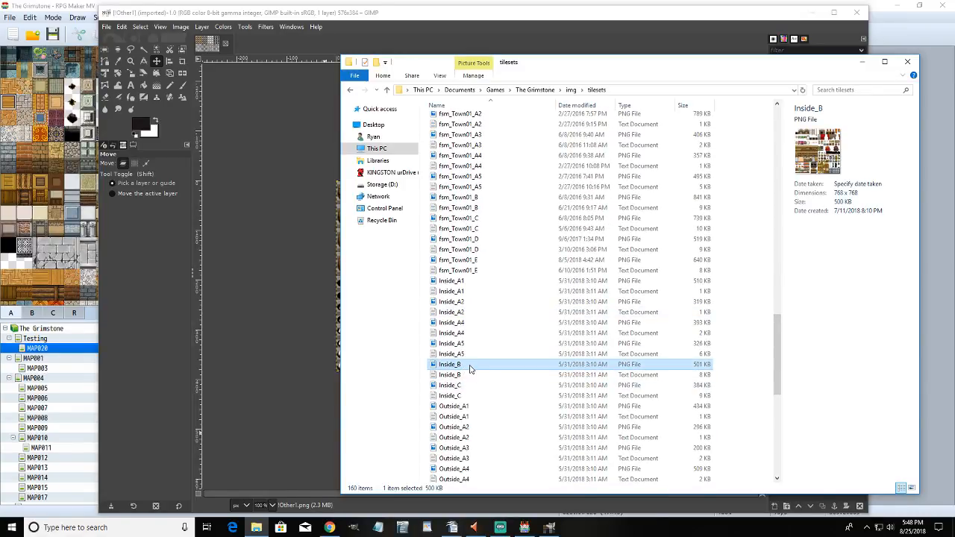
drag(470, 368, 292, 241)
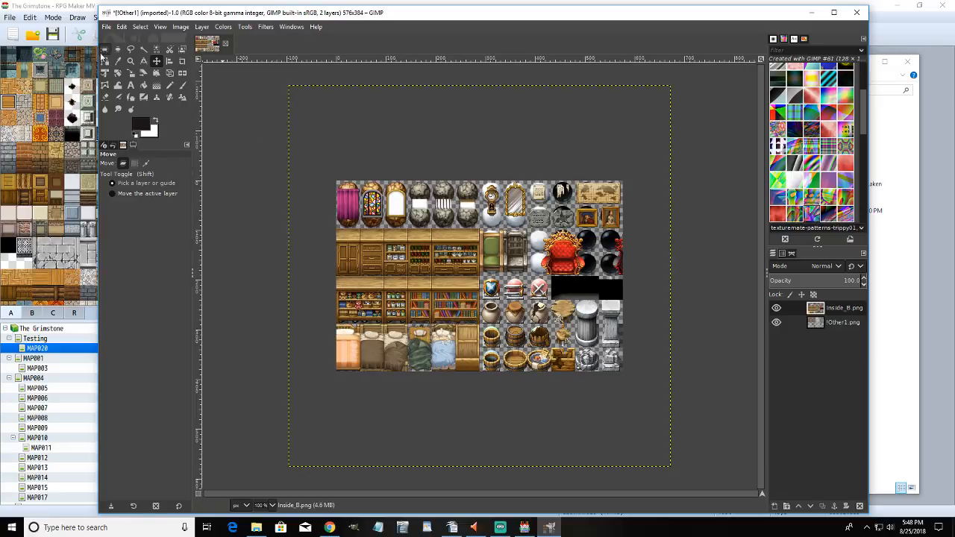
- Cut the open beige clay pot out of the Inside_B layer with a rectangular selection and paste it onto its own new layer
drag(531, 254, 429, 190)
click(273, 505)
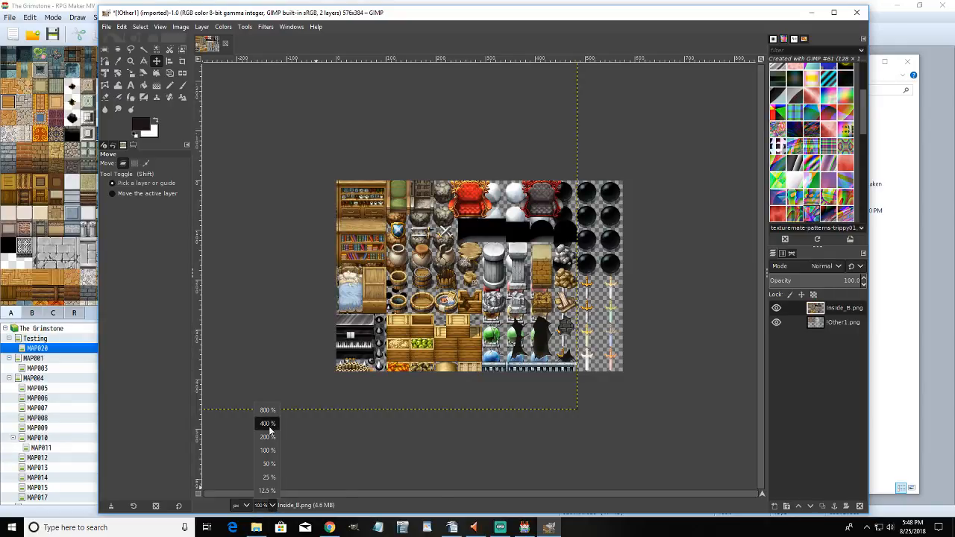
click(268, 424)
drag(428, 493, 326, 486)
click(105, 48)
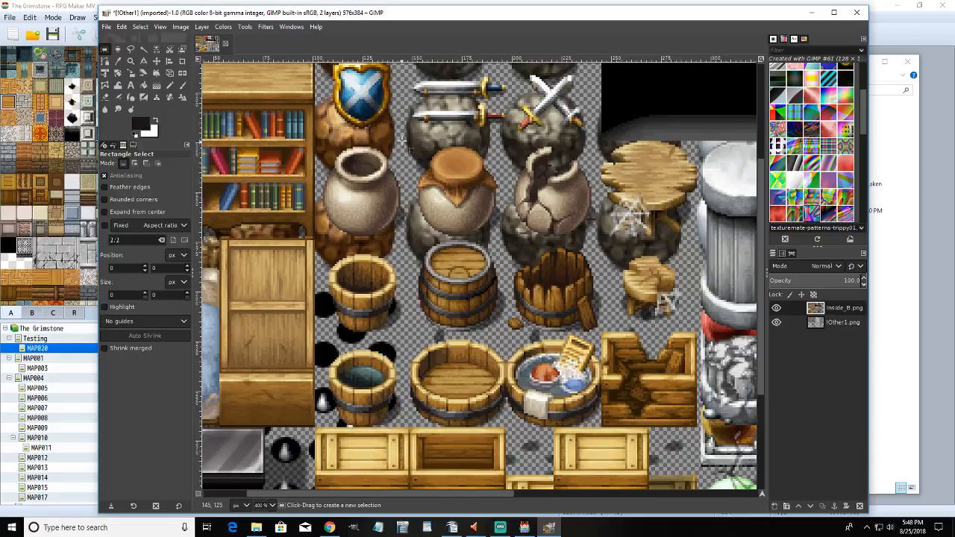
drag(408, 138, 319, 242)
key(ctrl+x)
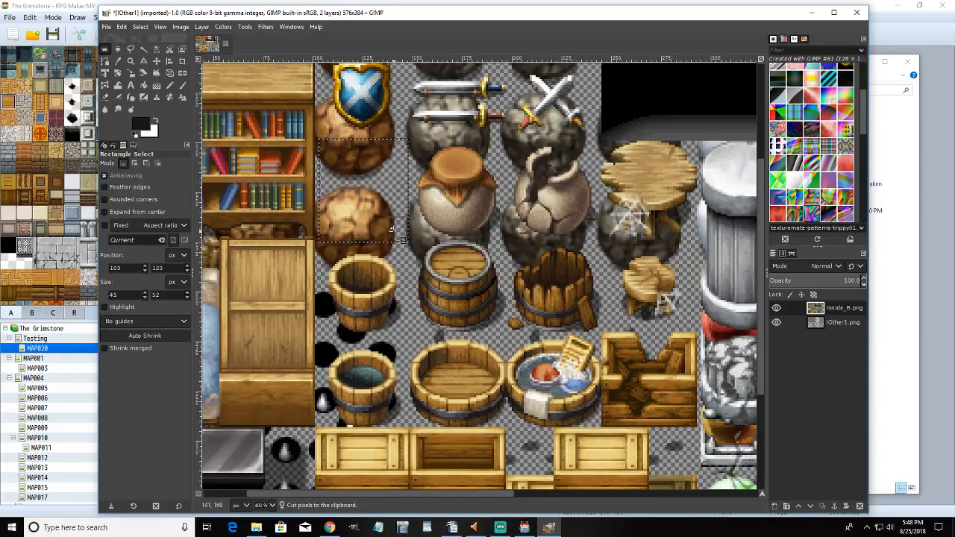
key(ctrl+v)
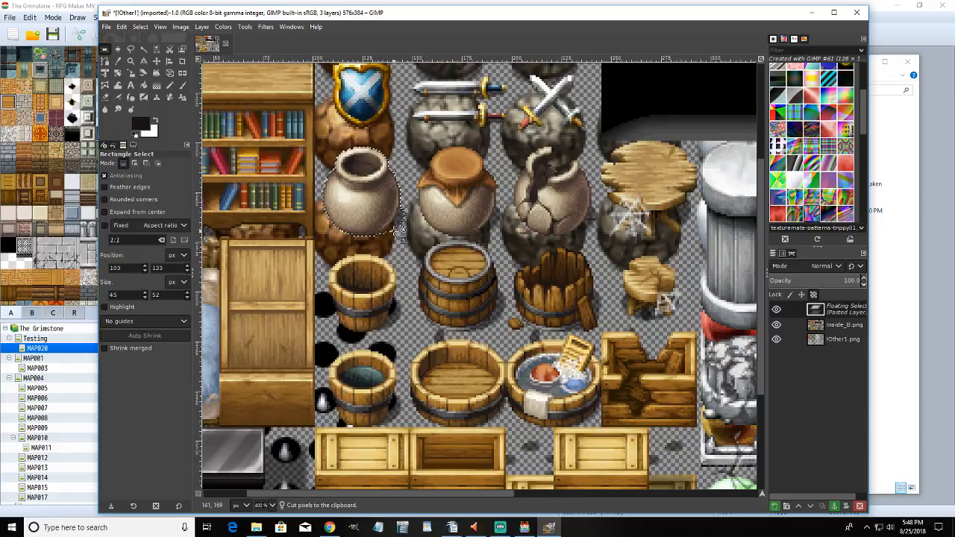
click(775, 506)
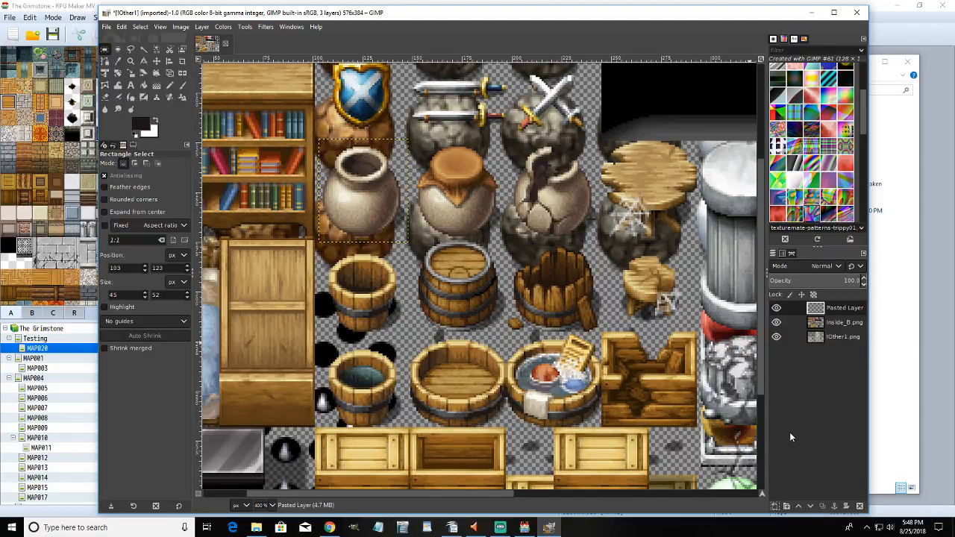
- Delete the Inside_B layer and move the pot over the first brown boulder in the top row of the sheet
click(818, 322)
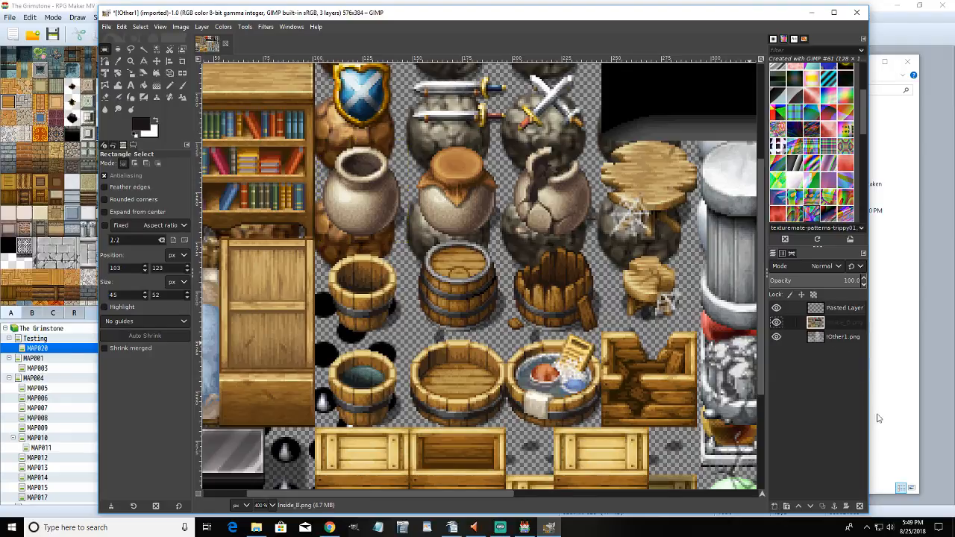
click(860, 506)
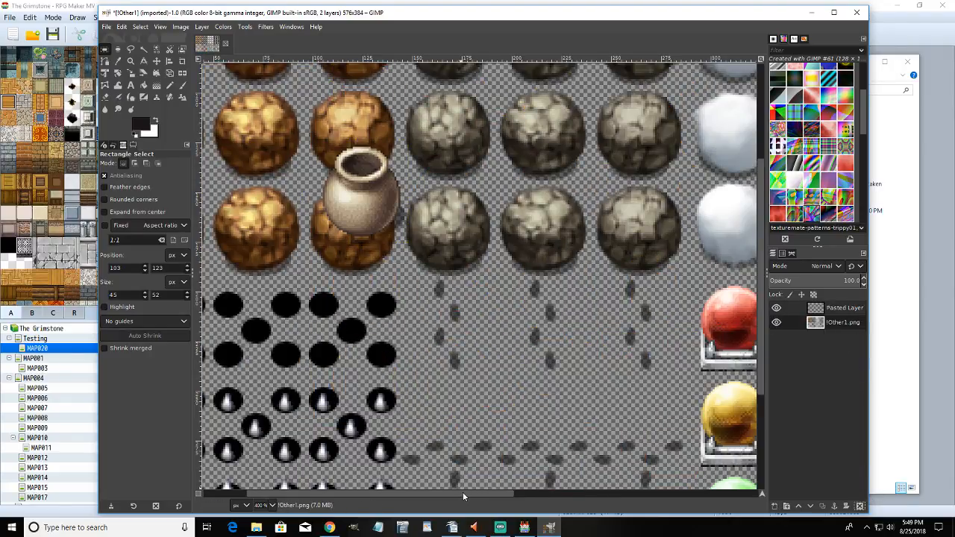
drag(462, 494, 418, 495)
drag(760, 240, 760, 138)
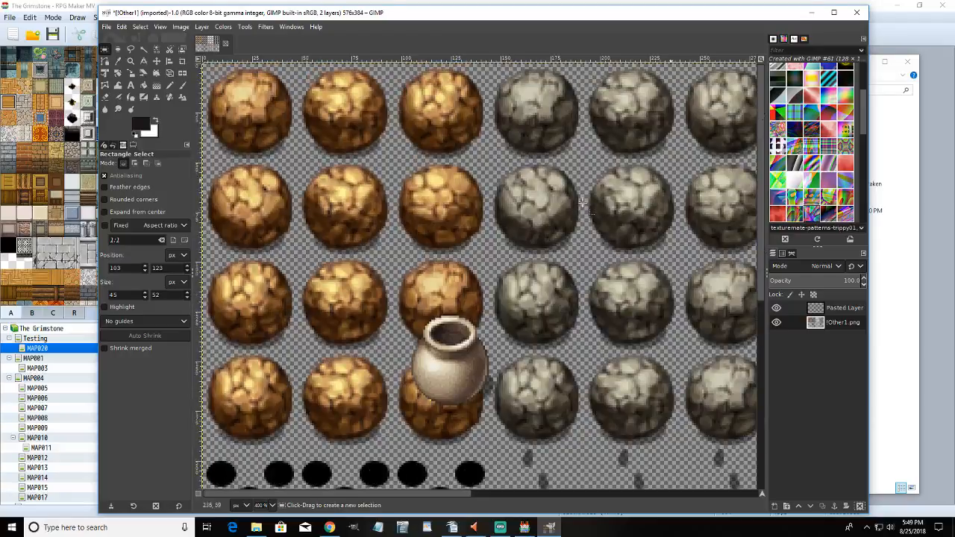
click(157, 61)
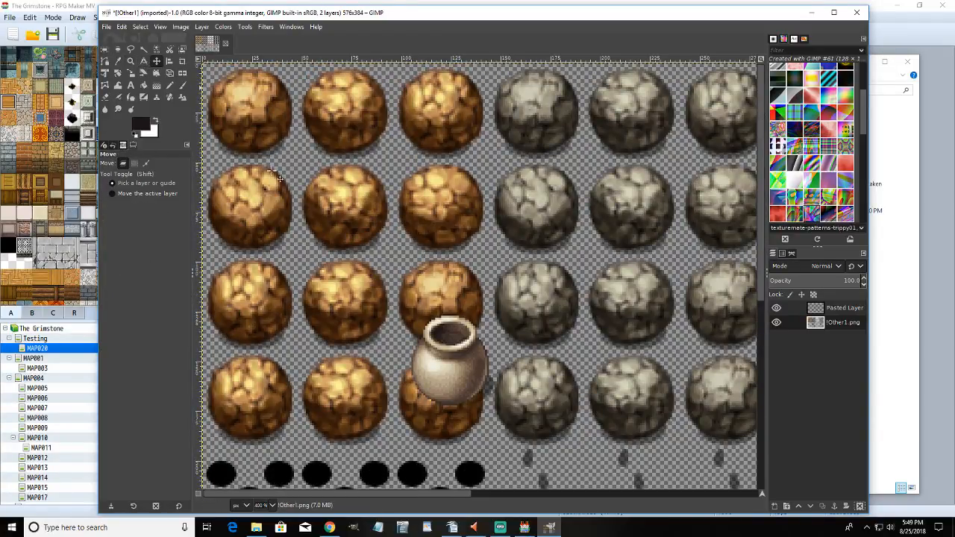
drag(449, 356, 251, 114)
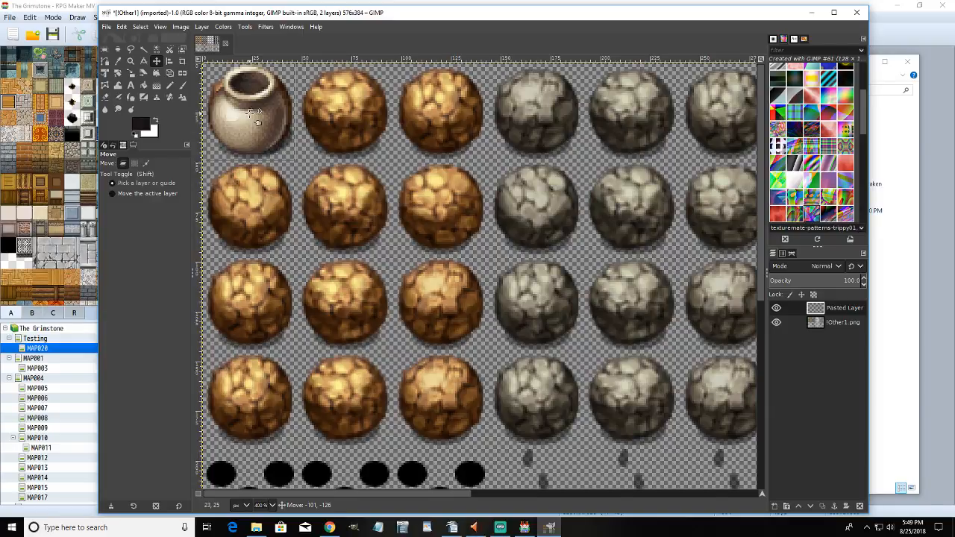
drag(251, 114, 251, 114)
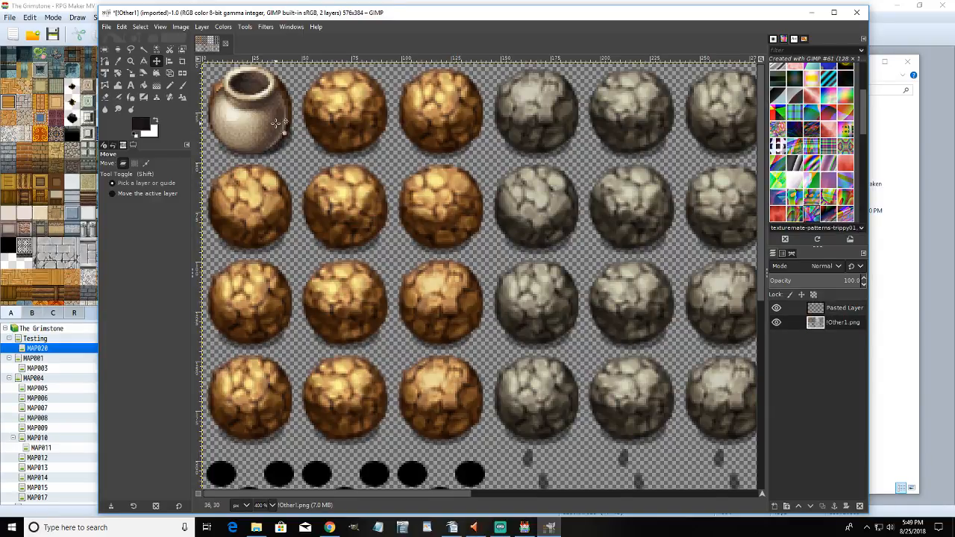
click(822, 507)
click(822, 507)
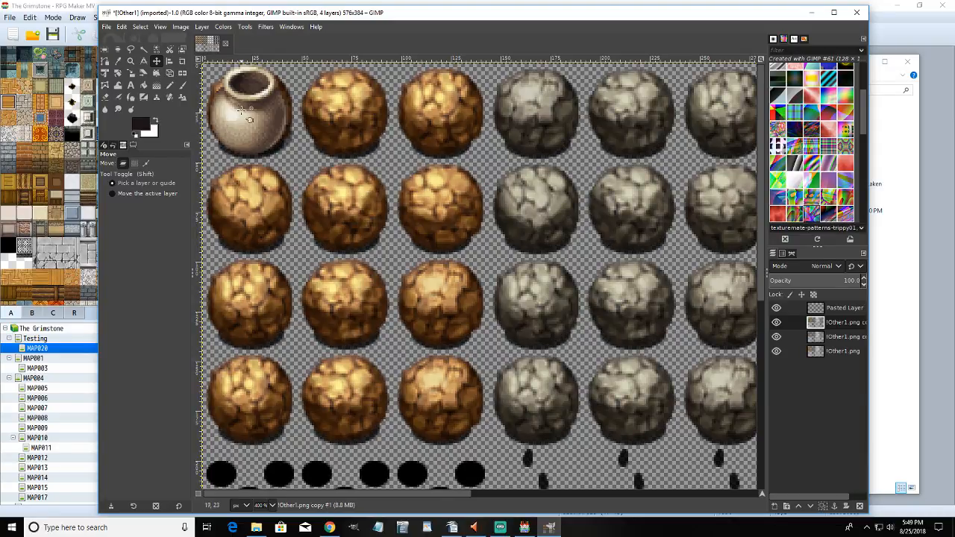
mouse_move(249, 114)
mouse_down()
mouse_move(344, 113)
mouse_move(251, 114)
mouse_up()
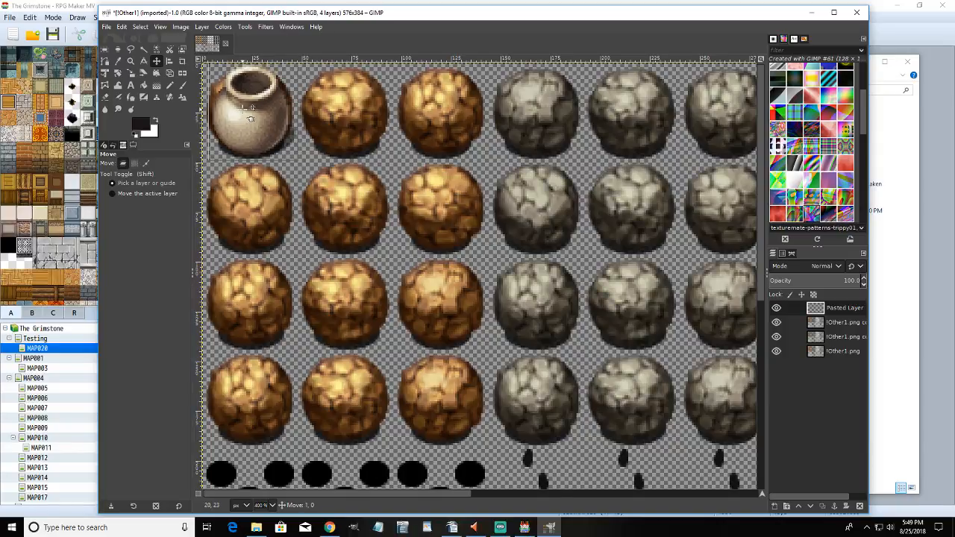
click(822, 325)
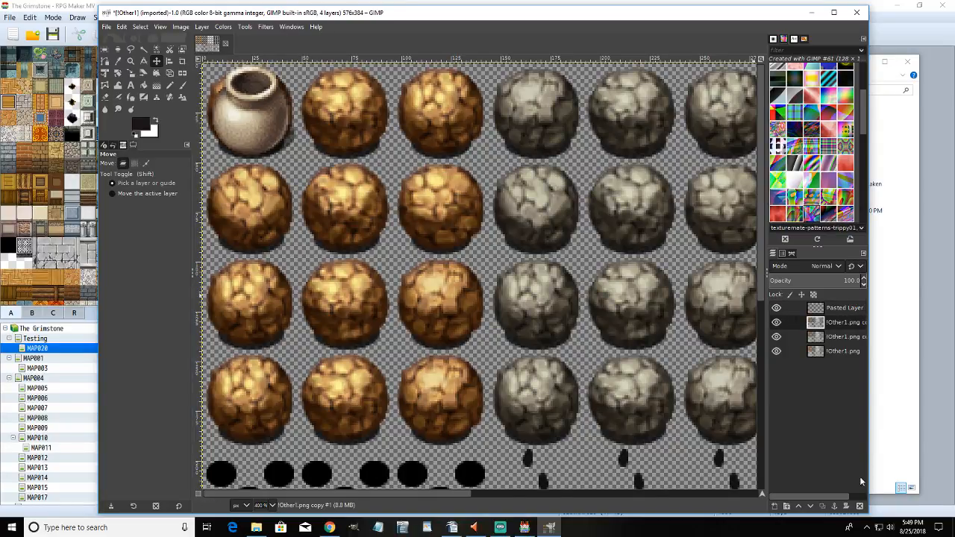
click(859, 506)
click(859, 505)
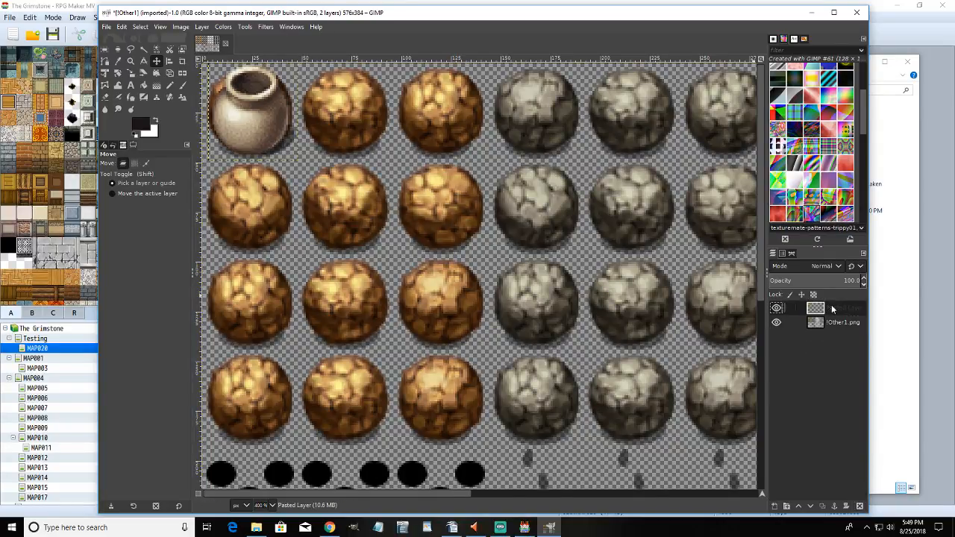
- Duplicate the pot layer twice and place the copies over the second and third brown boulders in the top row
click(823, 507)
click(823, 507)
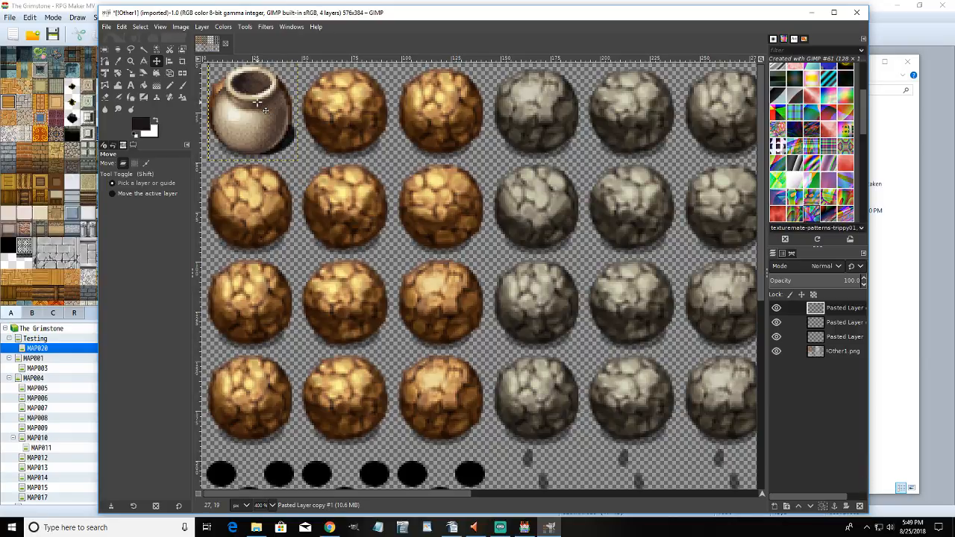
drag(256, 105, 351, 105)
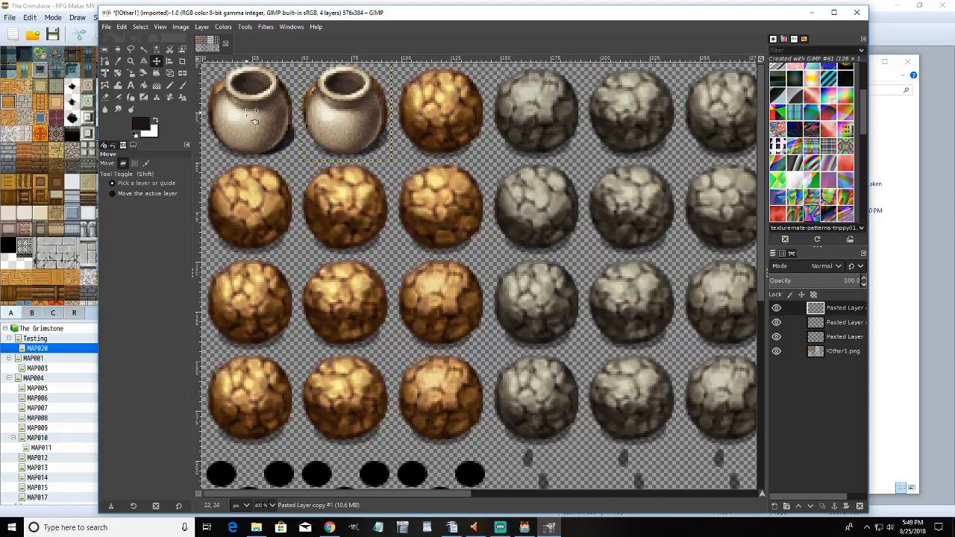
drag(246, 112, 437, 111)
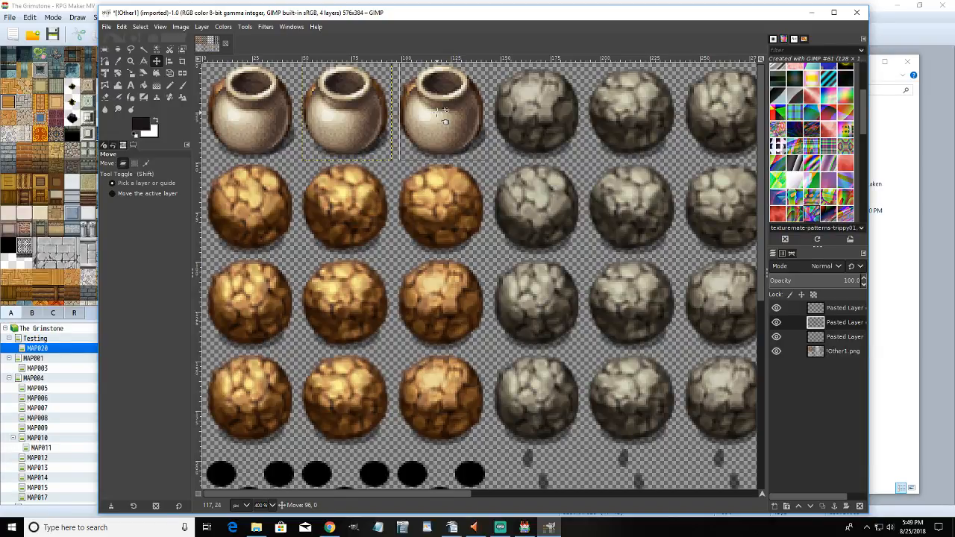
drag(438, 112, 437, 112)
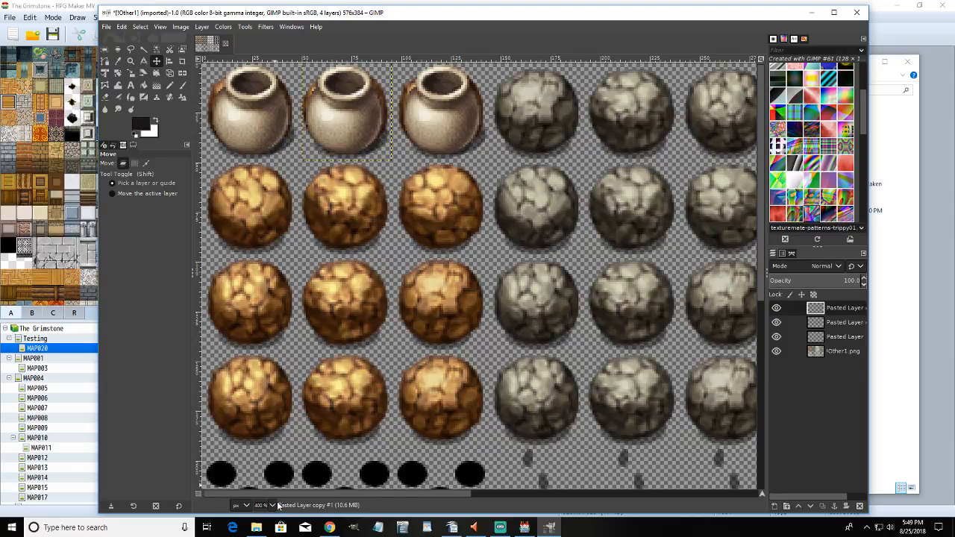
- Add a new empty layer above the pot layers of the sheet
click(273, 505)
click(267, 423)
click(273, 505)
click(267, 411)
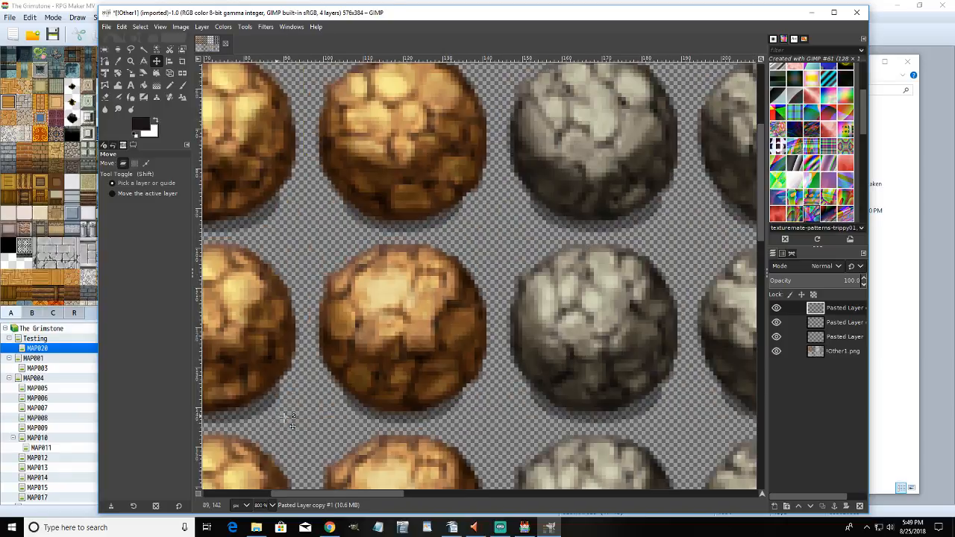
drag(399, 494, 292, 495)
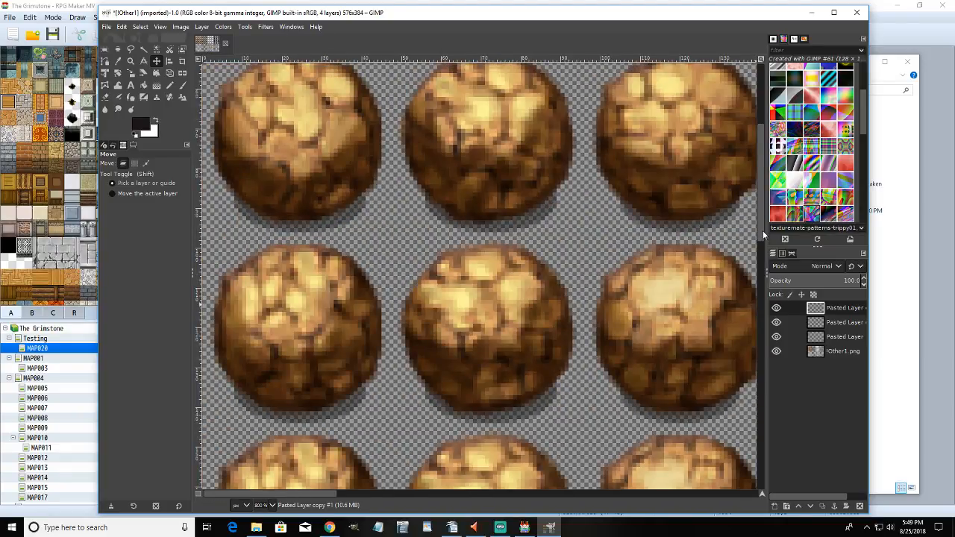
drag(764, 239, 768, 153)
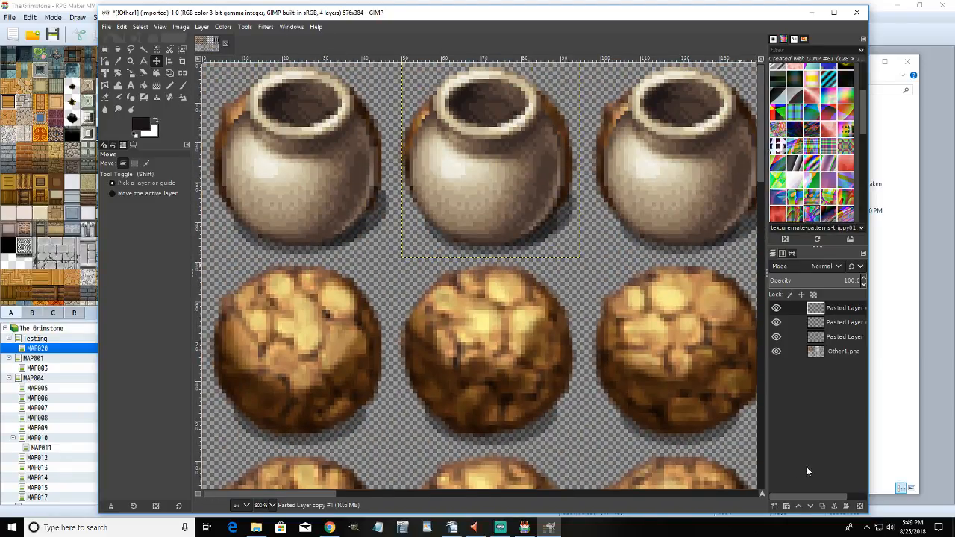
click(774, 507)
click(854, 501)
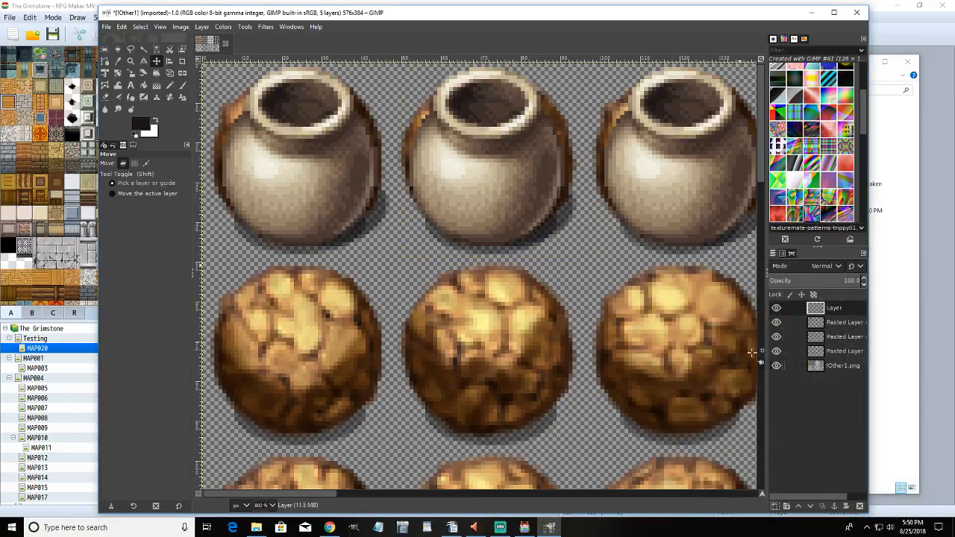
- Paint a red evil face with slanted eyes and a jagged grin on the middle pot using the Paintbrush at size 3.91
click(180, 87)
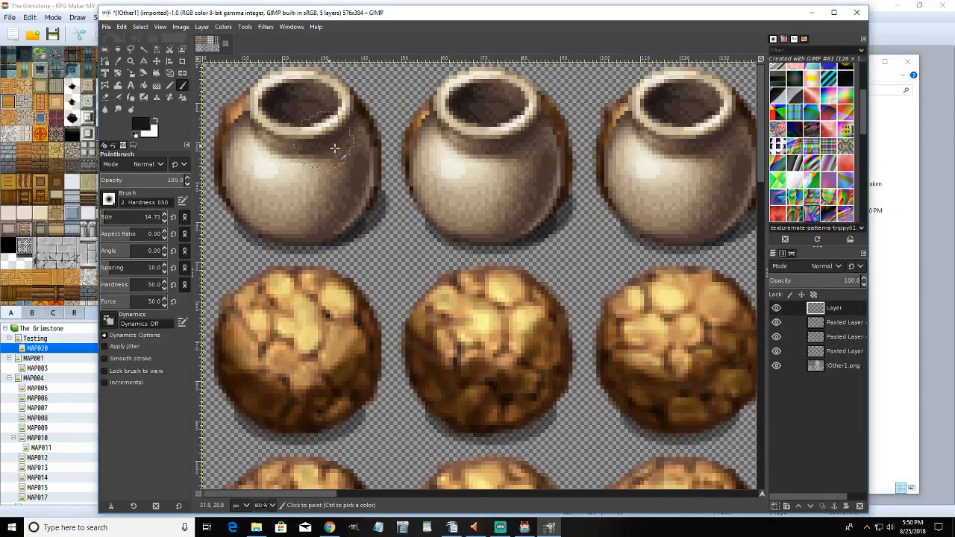
drag(107, 217, 101, 217)
click(142, 125)
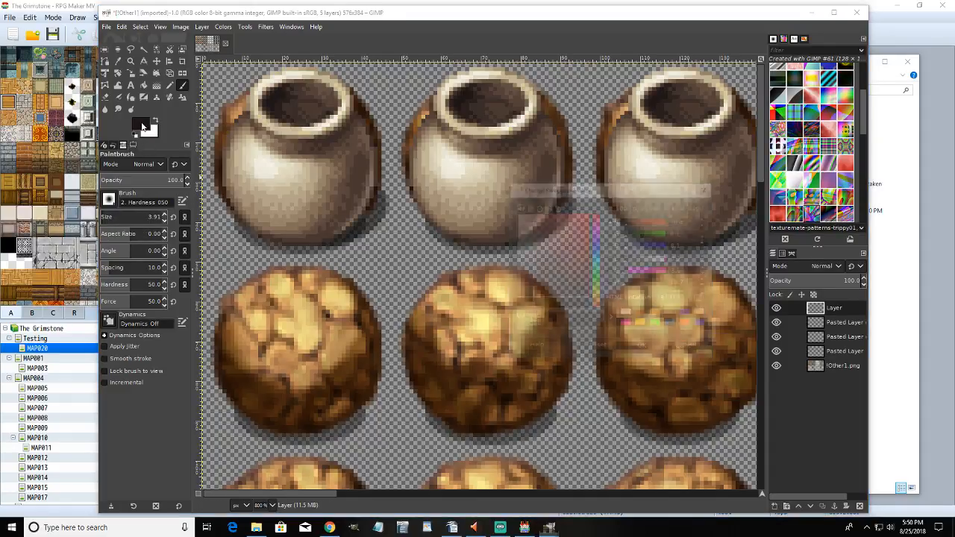
mouse_move(582, 242)
mouse_down()
mouse_move(606, 275)
mouse_move(590, 235)
mouse_up()
click(642, 348)
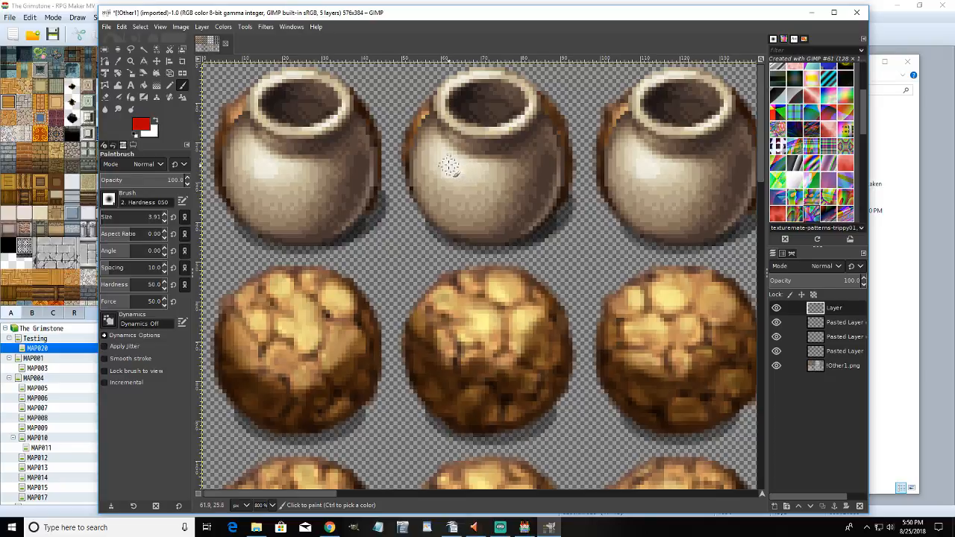
mouse_move(445, 161)
mouse_down()
mouse_move(444, 176)
mouse_move(448, 161)
mouse_move(448, 176)
mouse_move(456, 165)
mouse_up()
mouse_move(524, 162)
mouse_down()
mouse_move(494, 175)
mouse_move(528, 170)
mouse_move(500, 180)
mouse_up()
drag(442, 179, 431, 151)
mouse_move(462, 224)
mouse_down()
mouse_move(442, 202)
mouse_move(458, 233)
mouse_move(444, 217)
mouse_move(457, 211)
mouse_move(454, 221)
mouse_move(496, 230)
mouse_move(531, 203)
mouse_move(437, 216)
mouse_move(412, 188)
mouse_up()
drag(524, 223, 550, 199)
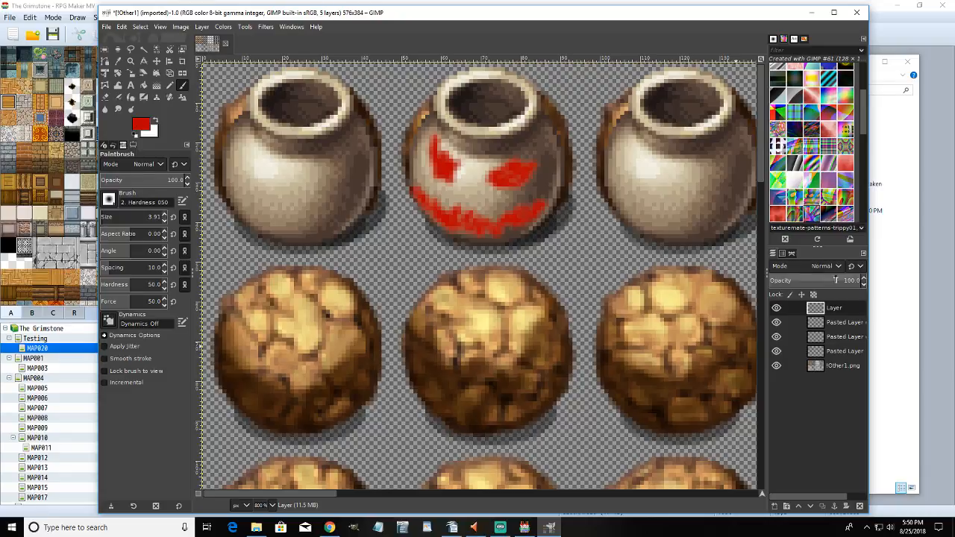
- Try the Darken only, Multiply, Burn and Linear burn blend modes on the painted face layer
click(828, 266)
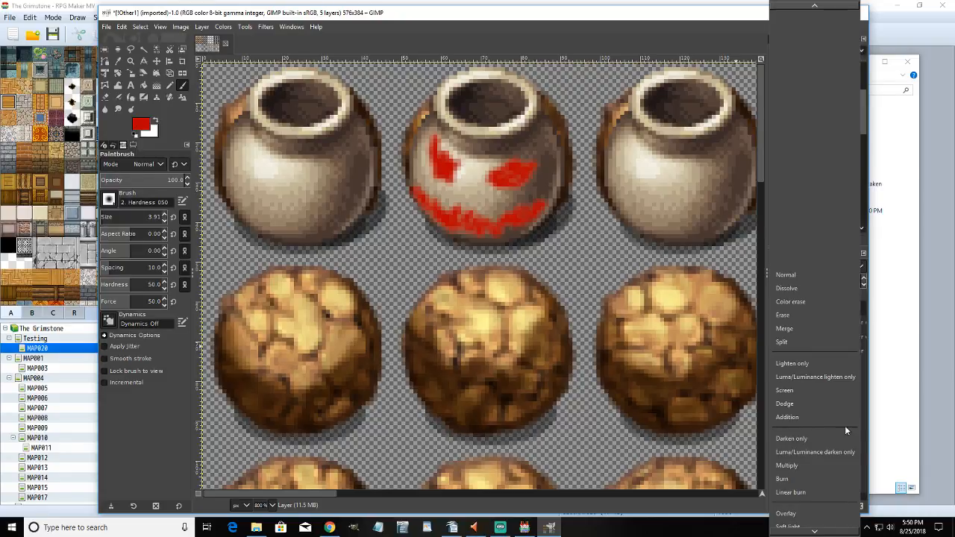
click(835, 438)
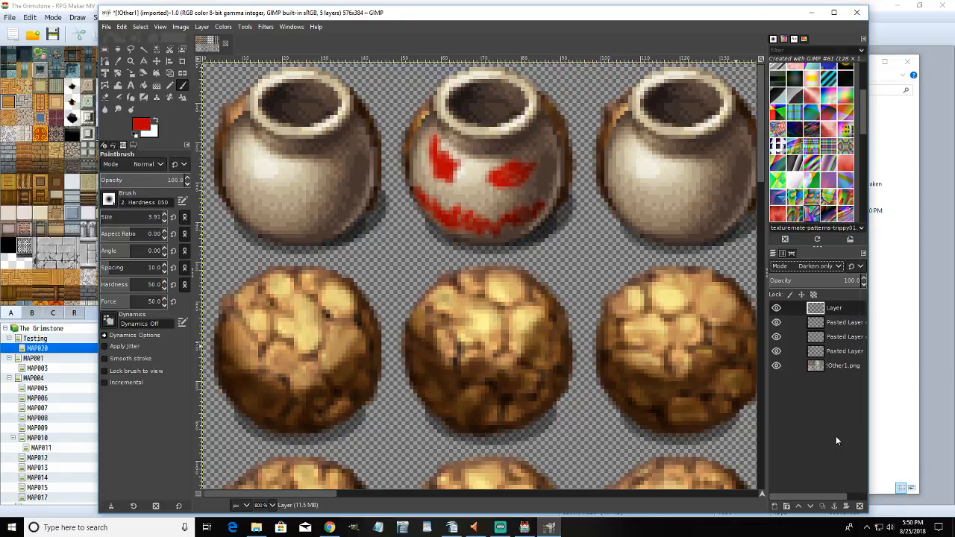
click(831, 269)
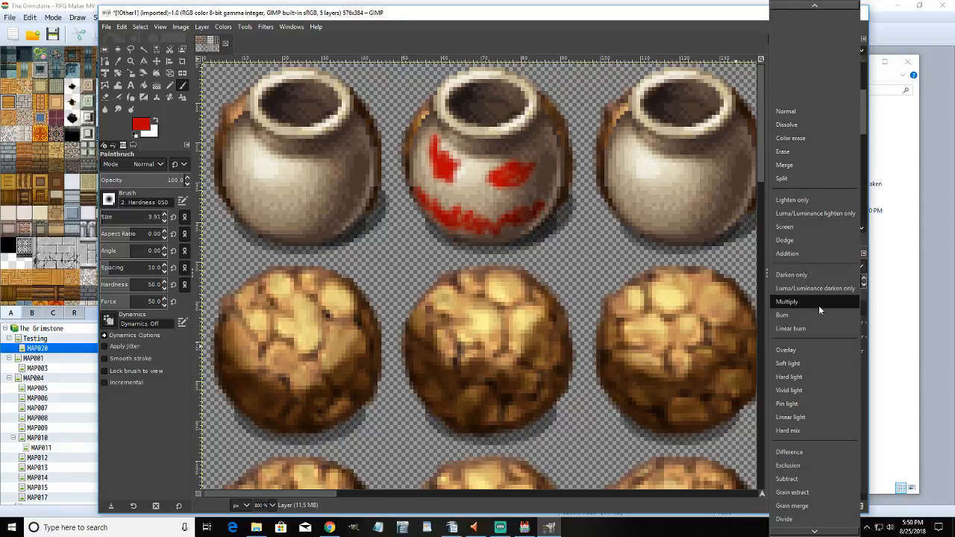
click(821, 301)
click(831, 265)
click(828, 279)
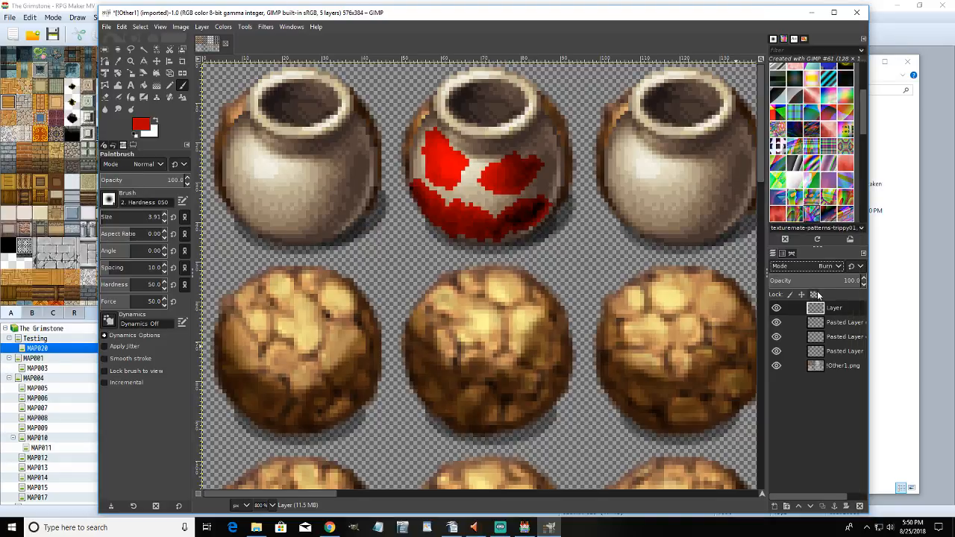
click(817, 265)
click(812, 284)
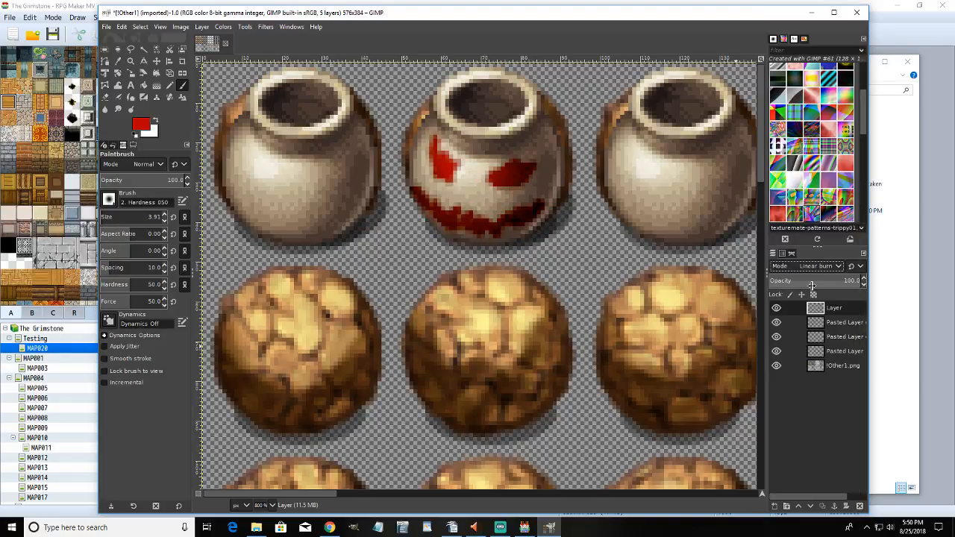
- Try the Overlay, Soft light, Hard light, Vivid light, Pin light, Linear light and Hard mix blend modes on the face layer
click(819, 267)
click(813, 299)
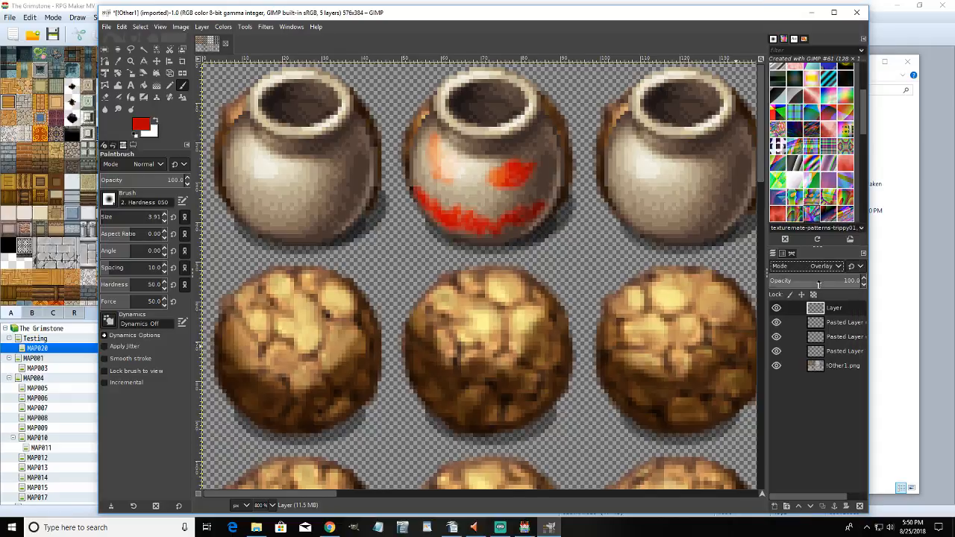
click(821, 267)
click(817, 290)
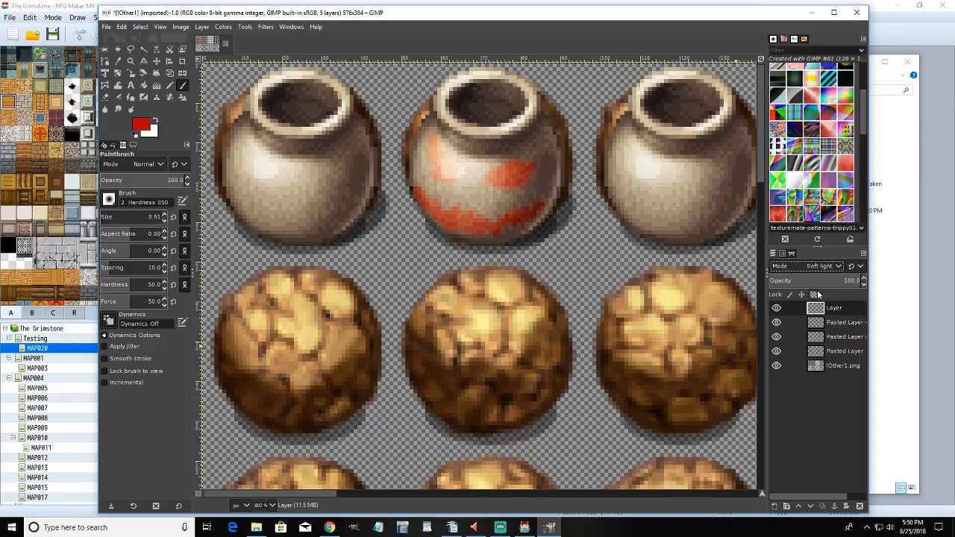
click(824, 266)
click(819, 288)
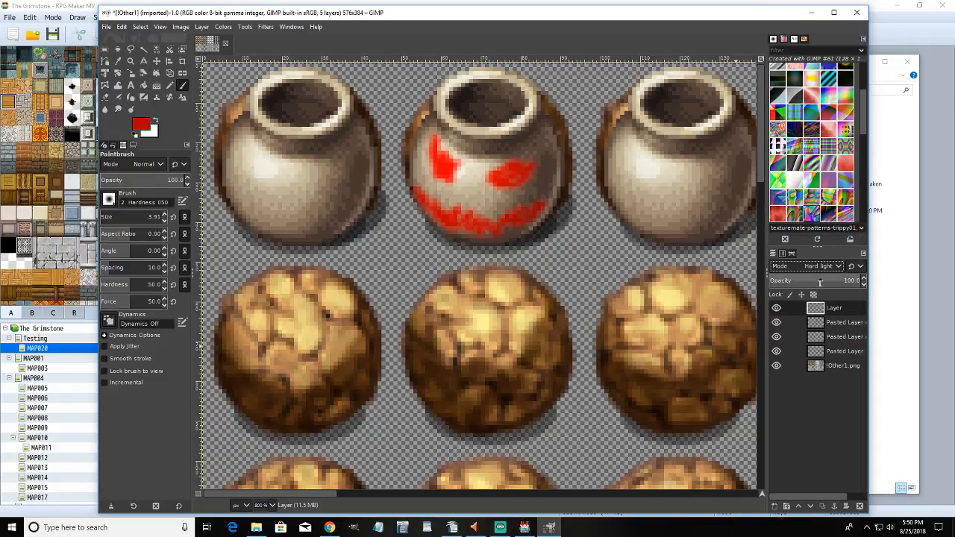
click(820, 267)
click(819, 281)
click(821, 268)
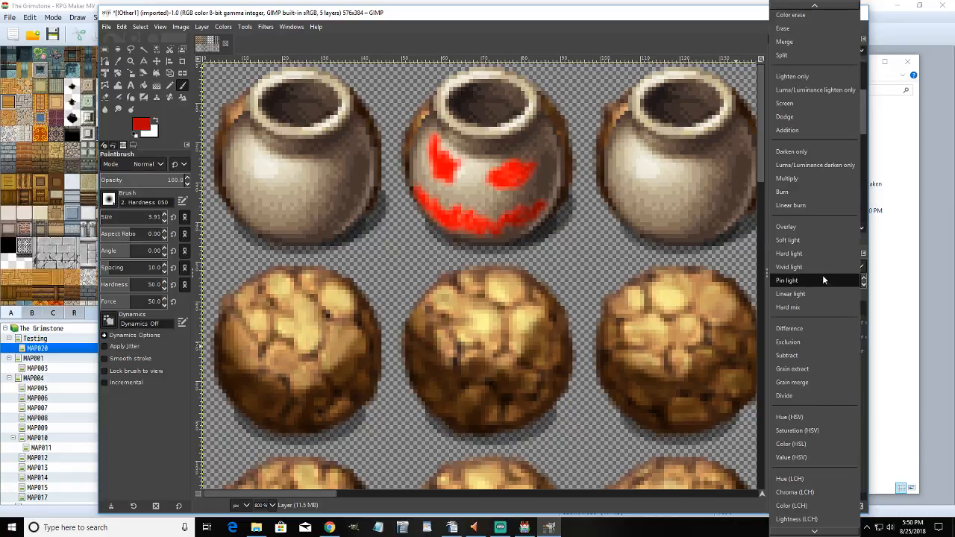
click(822, 280)
click(826, 265)
click(824, 280)
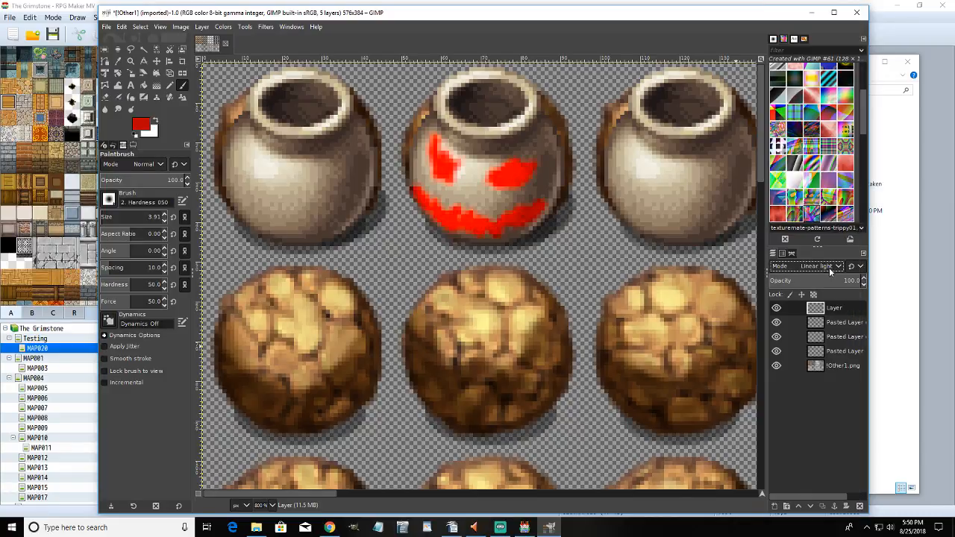
click(829, 267)
click(822, 279)
- Try the Difference, Exclusion, Subtract, Grain extract, Pin light and Burn blend modes on the face layer, comparing the later ones at 100% zoom
click(822, 269)
click(819, 288)
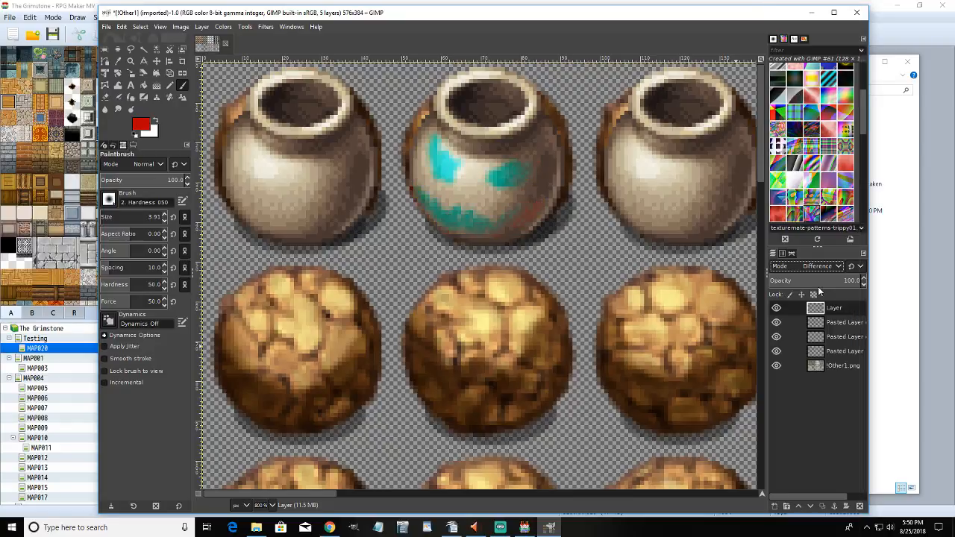
click(823, 267)
click(818, 280)
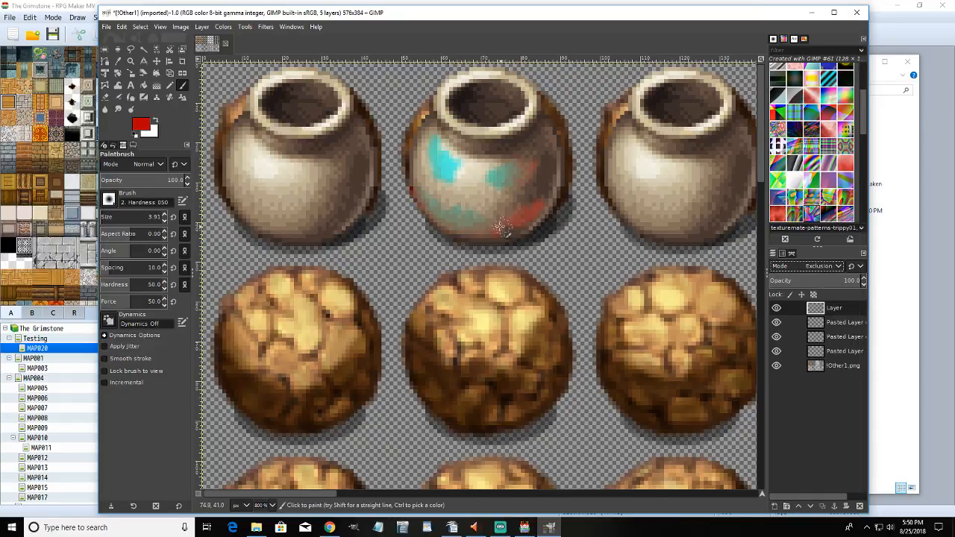
click(271, 505)
click(266, 463)
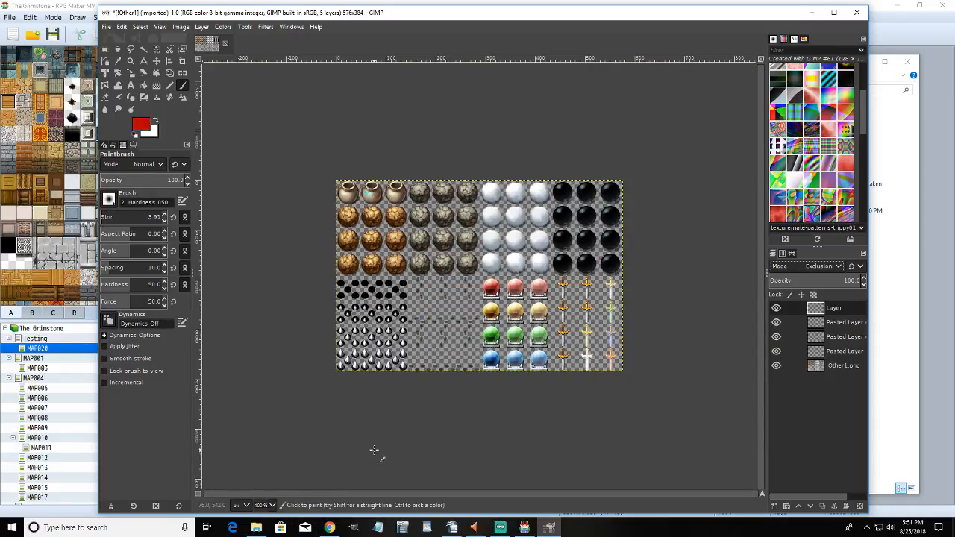
click(828, 266)
click(826, 277)
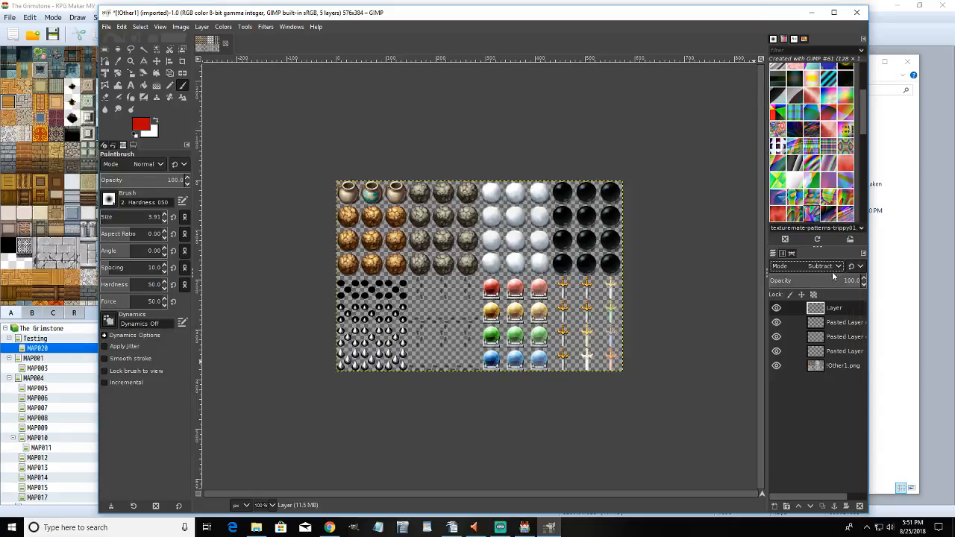
click(827, 267)
click(822, 271)
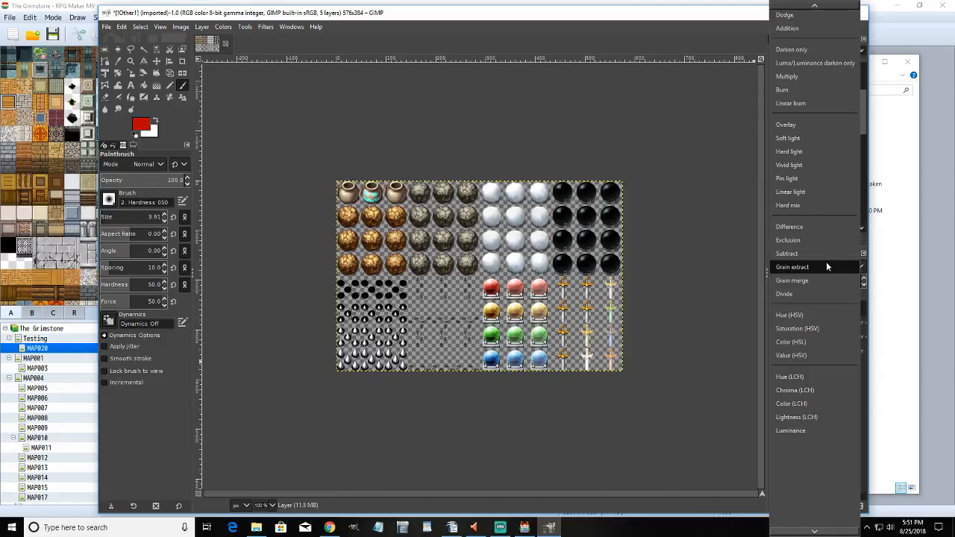
click(827, 266)
click(801, 182)
click(830, 263)
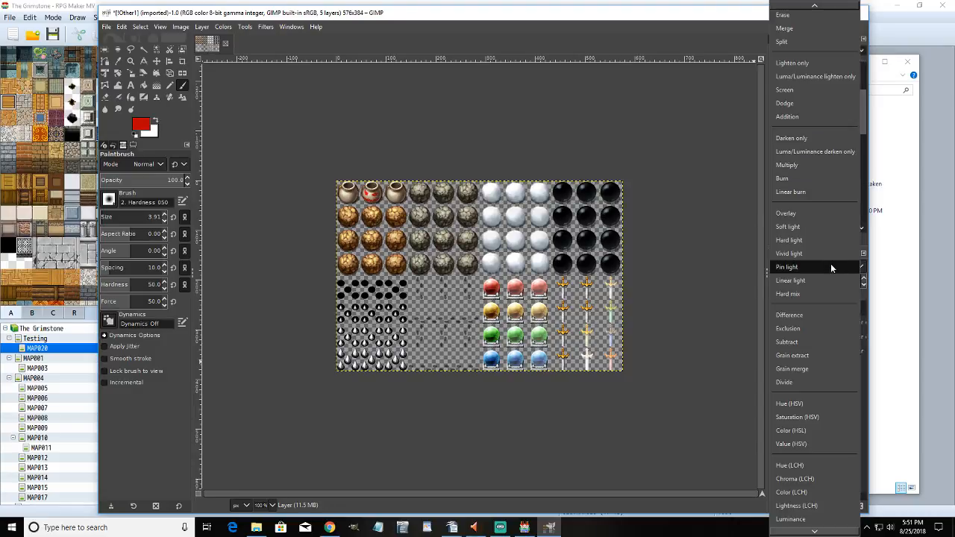
click(806, 179)
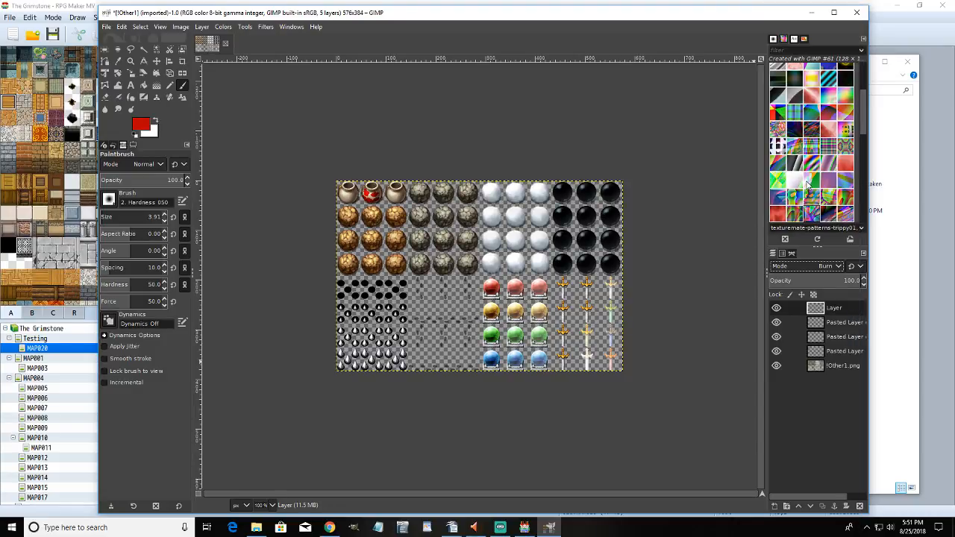
- Set the face layer's blend mode to Multiply and hide the original !Other1.png layer
click(826, 266)
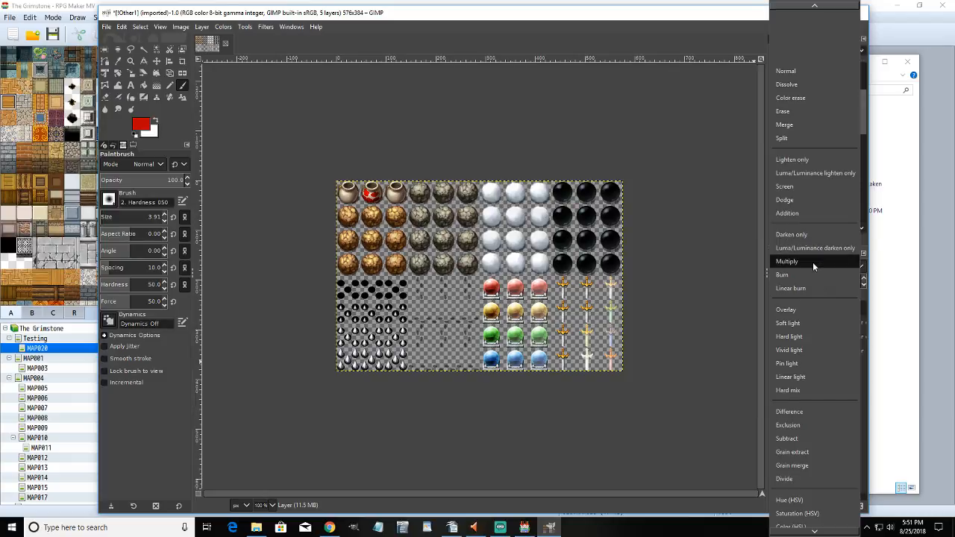
click(812, 262)
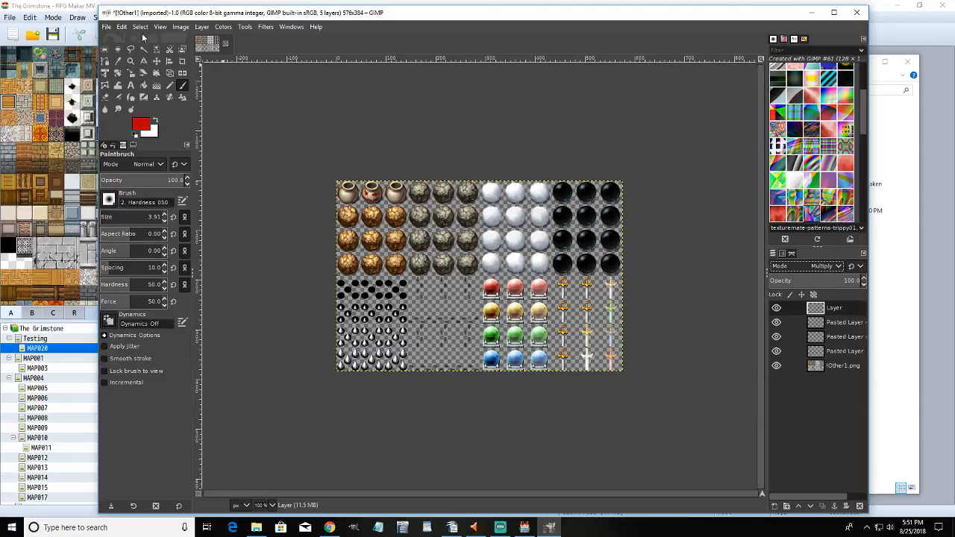
click(776, 366)
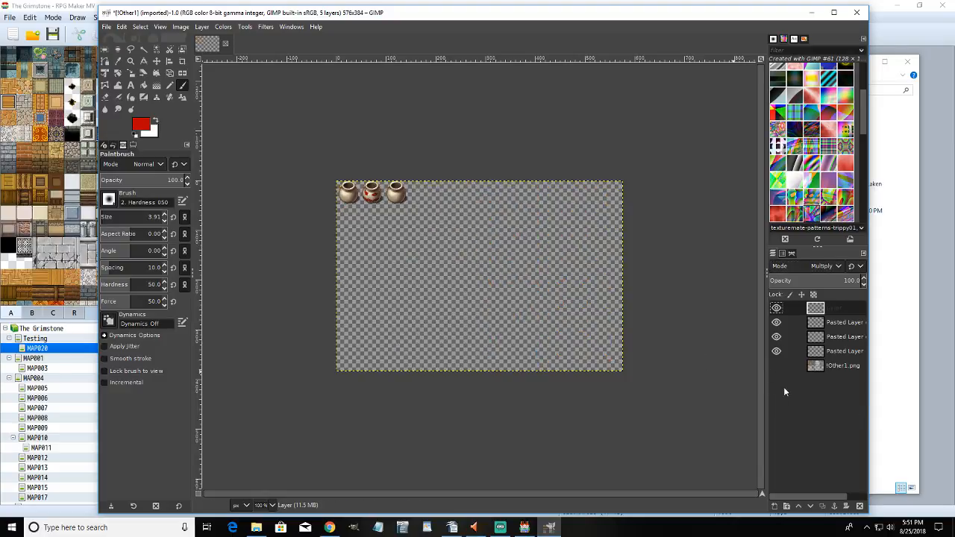
- Export the pot sheet as !potwithface1.png to The Grimstone's img > characters folder with the default PNG options
click(106, 27)
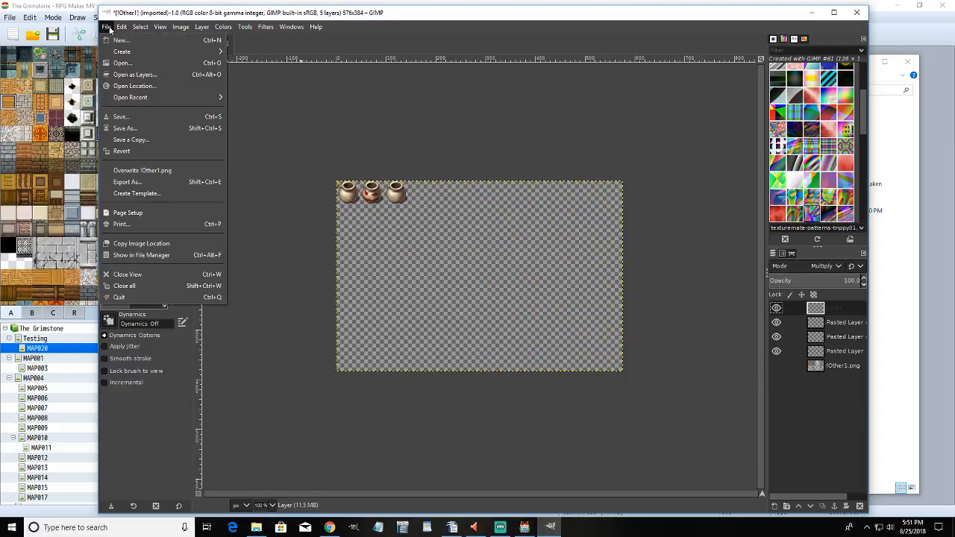
click(147, 182)
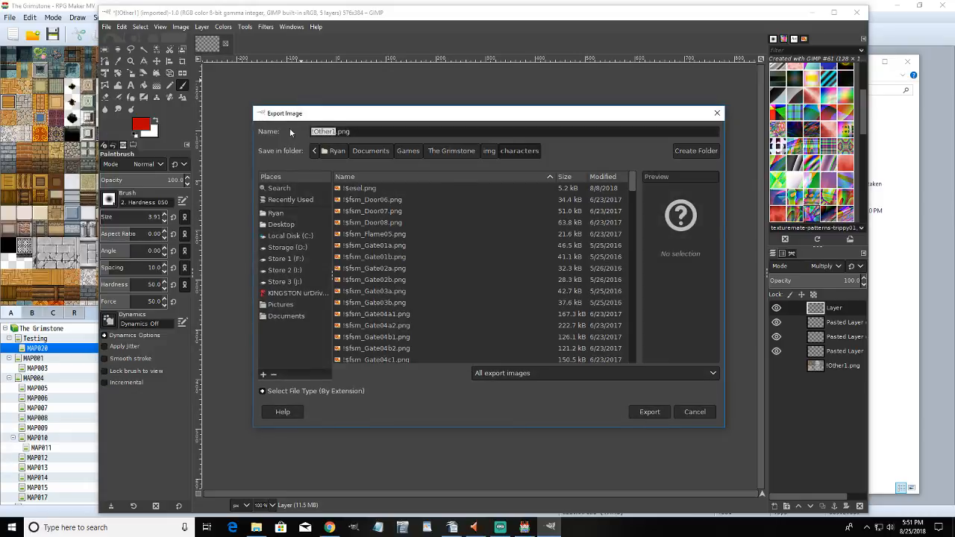
click(314, 131)
drag(316, 132, 334, 131)
text(potwithface)
key(Return)
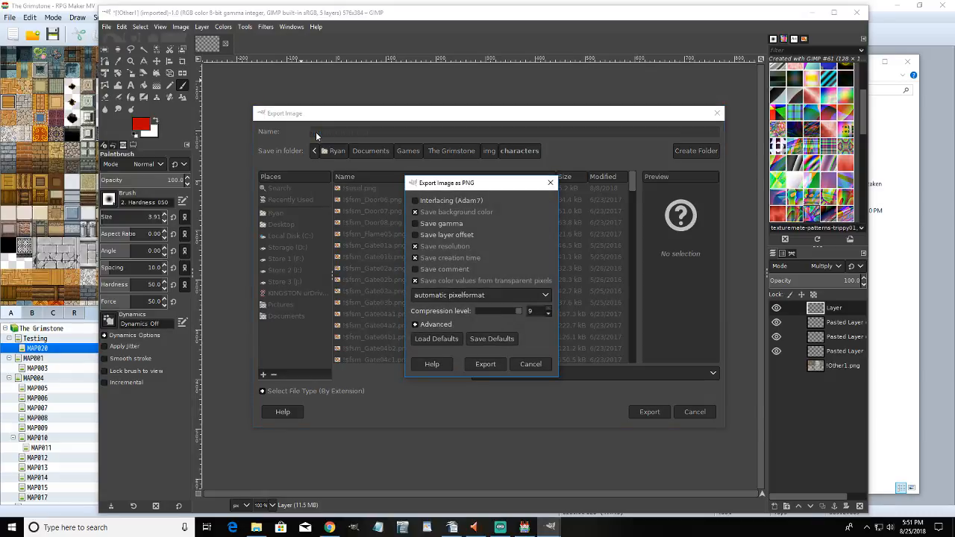
key(Return)
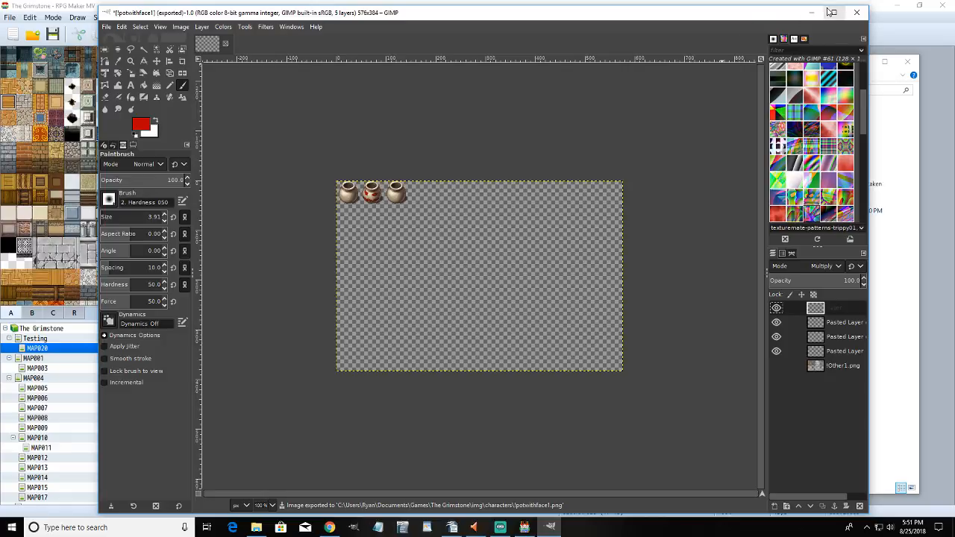
- Switch back to RPG Maker MV and open event EV009 on the east side of MAP020 for editing
click(813, 12)
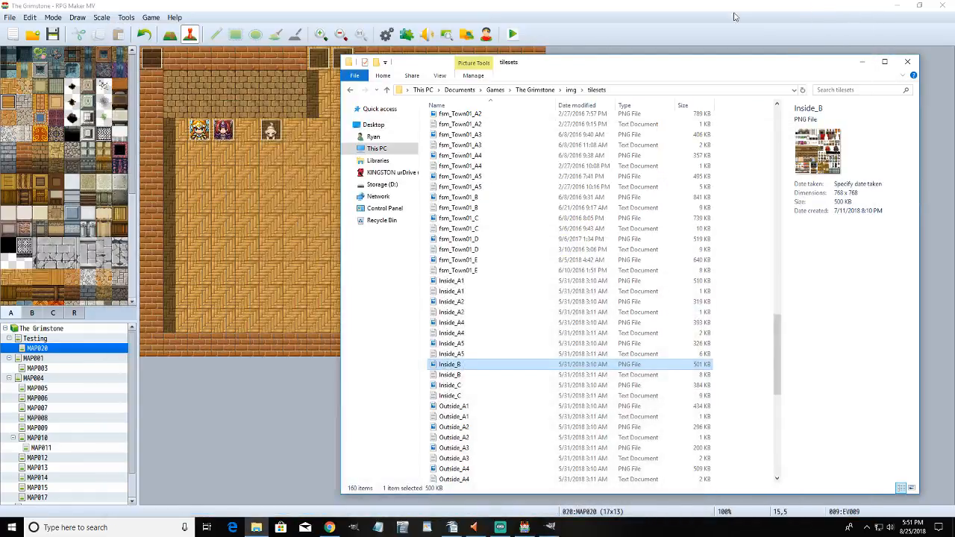
click(861, 61)
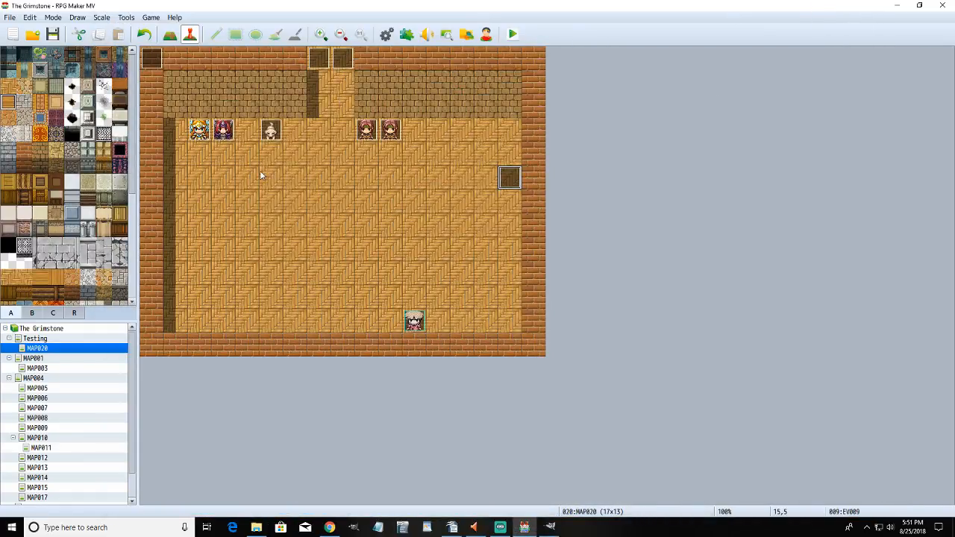
double_click(511, 177)
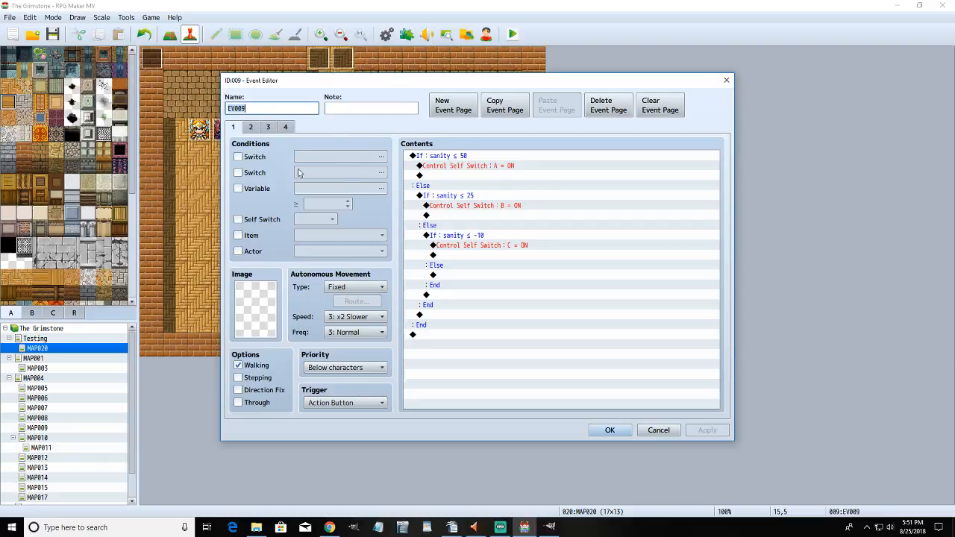
- Set the image of event page 4 to the first pot in !potwithface1 and save the event
click(287, 128)
double_click(255, 308)
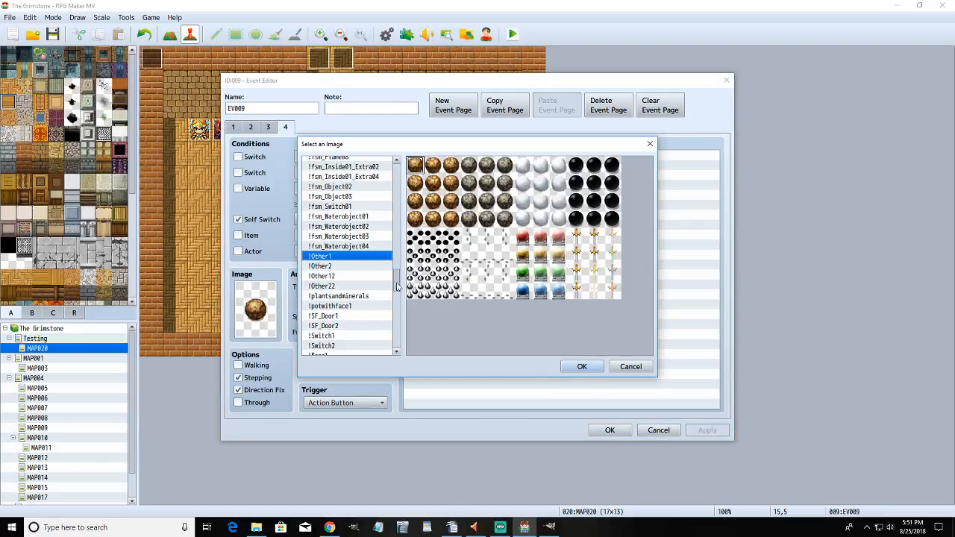
mouse_move(397, 282)
mouse_down()
mouse_move(399, 346)
mouse_move(398, 283)
mouse_up()
click(366, 276)
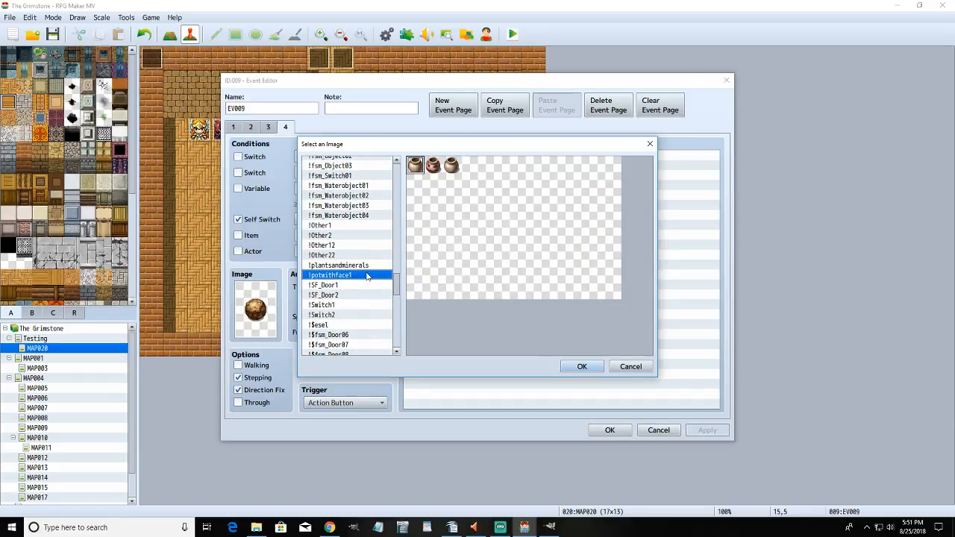
click(581, 366)
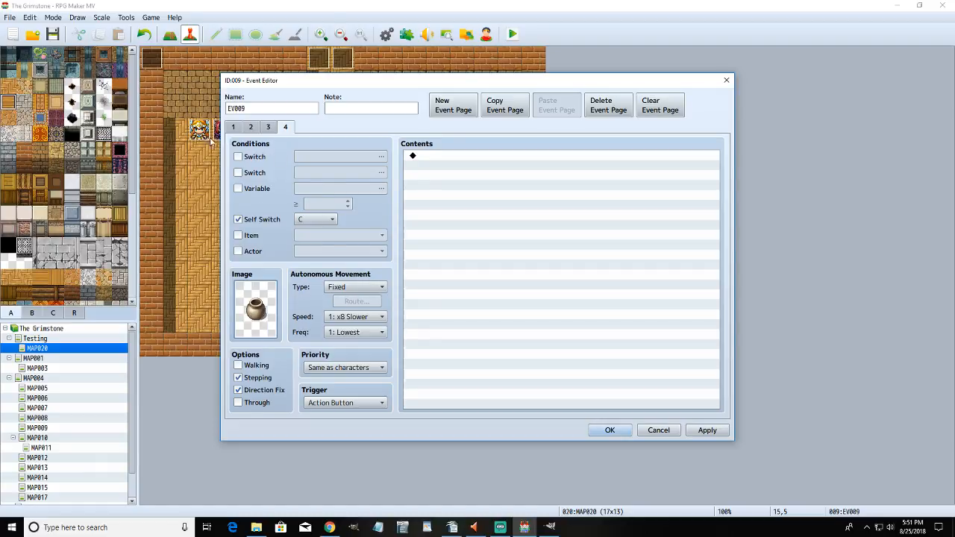
click(607, 430)
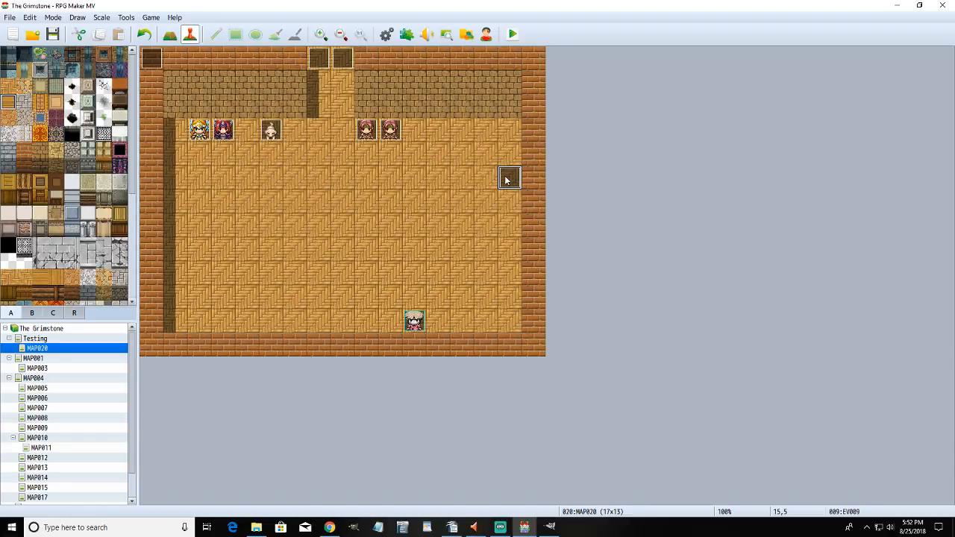
- Reopen EV009 and delete the three Control Self Switch commands from the sanity branches on page 1
double_click(505, 180)
click(468, 167)
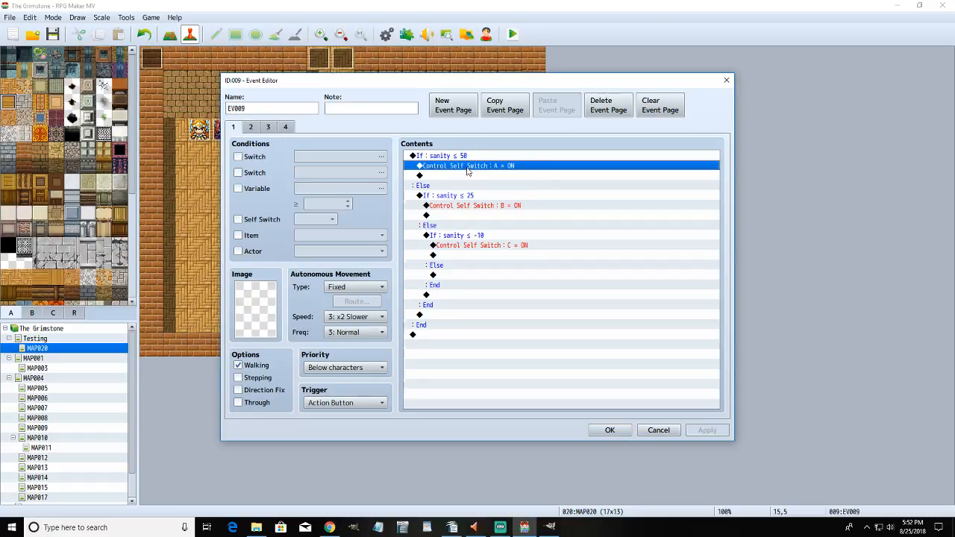
key(Delete)
click(485, 196)
key(Delete)
click(500, 225)
key(Delete)
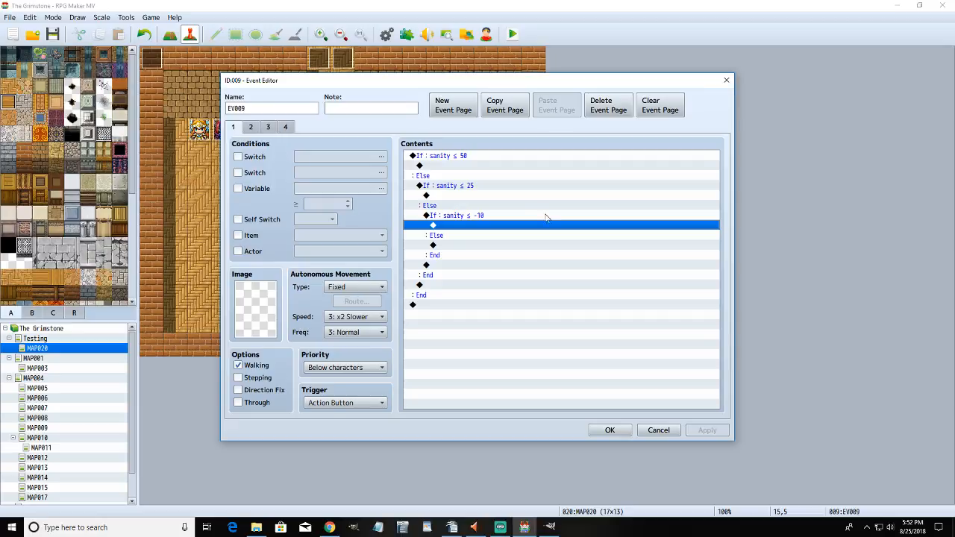
- Start a Control Switches command in the sanity ≤ 50 branch and name switch 0791 hauntedpot1
double_click(440, 165)
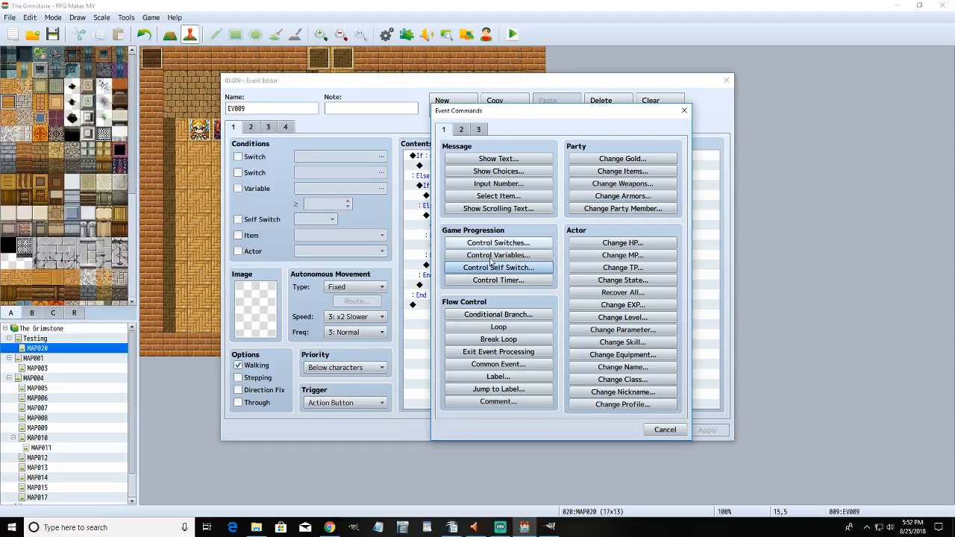
click(531, 244)
click(588, 254)
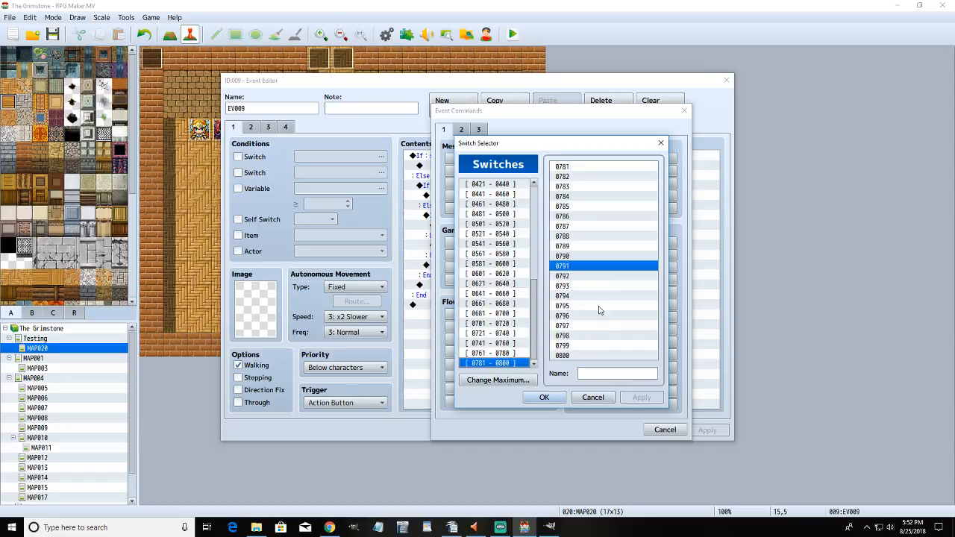
click(599, 374)
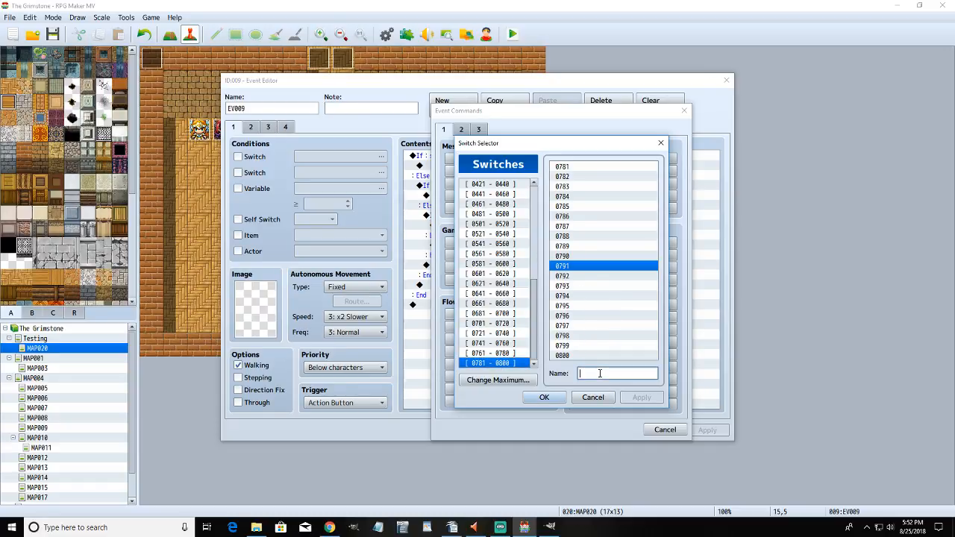
text(hauntedpot1)
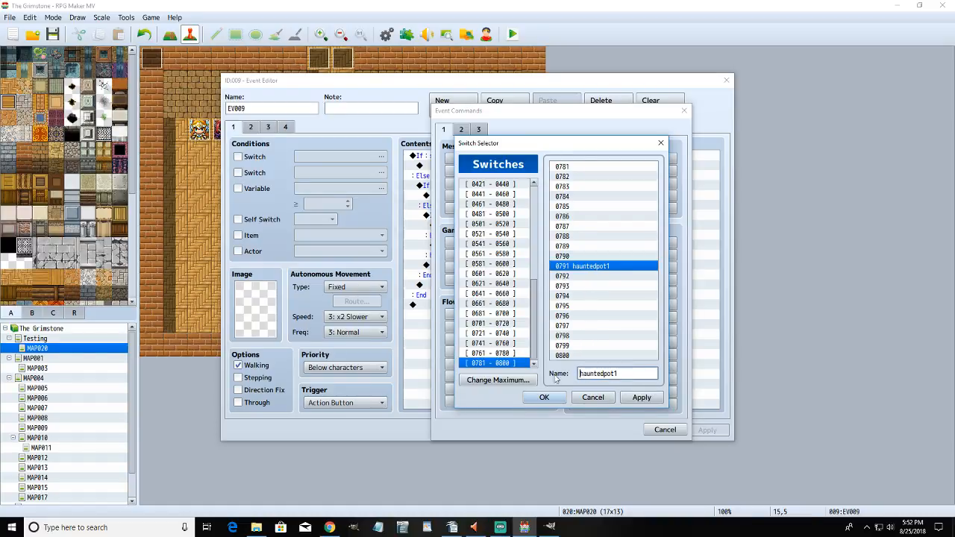
- Copy the name hauntedpot1 to switches 0792 and 0793
double_click(626, 375)
key(ctrl+c)
click(612, 277)
click(619, 371)
key(ctrl+v)
click(606, 286)
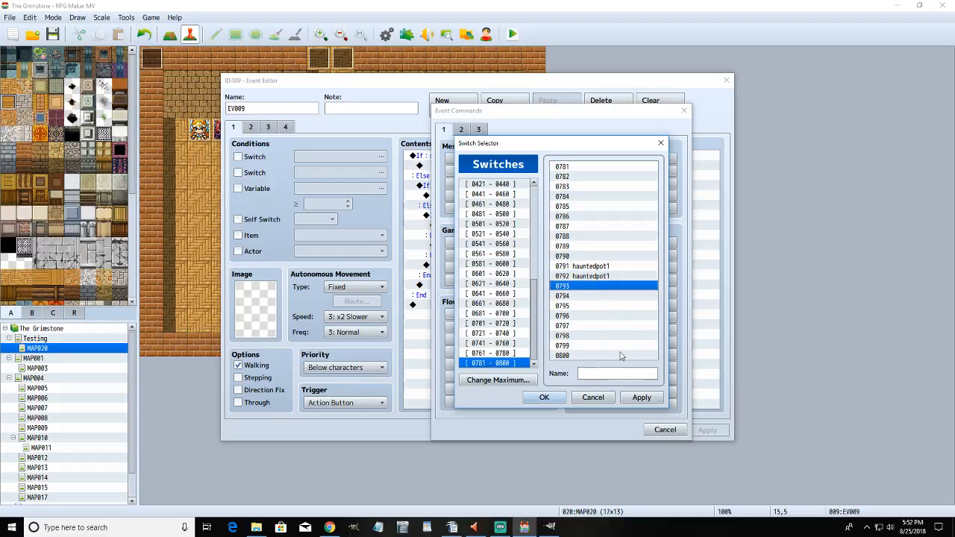
click(621, 370)
key(ctrl+v)
- Rename switch 0792 as hauntedpot2 and switch 0793 as hauntedpot3, and accept the switch list
click(616, 276)
double_click(623, 375)
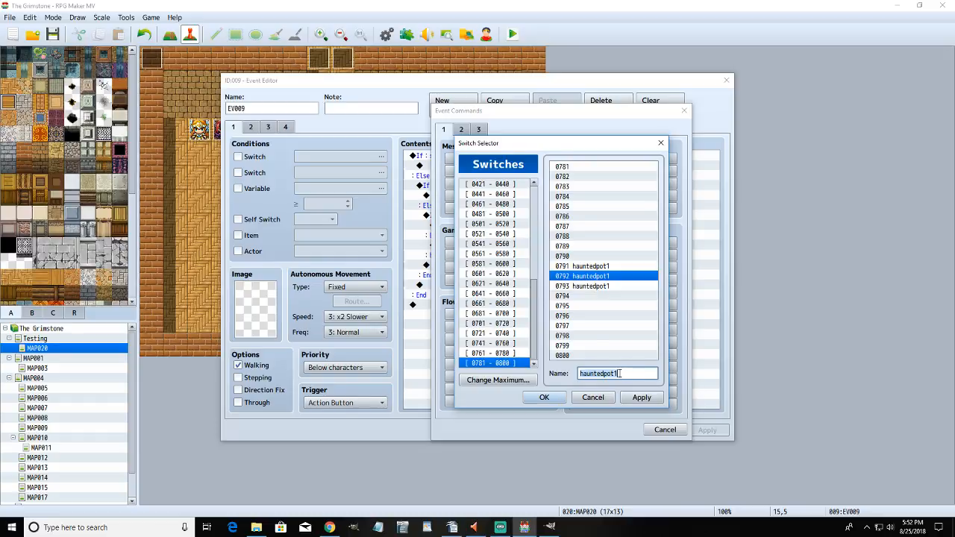
click(619, 373)
click(608, 286)
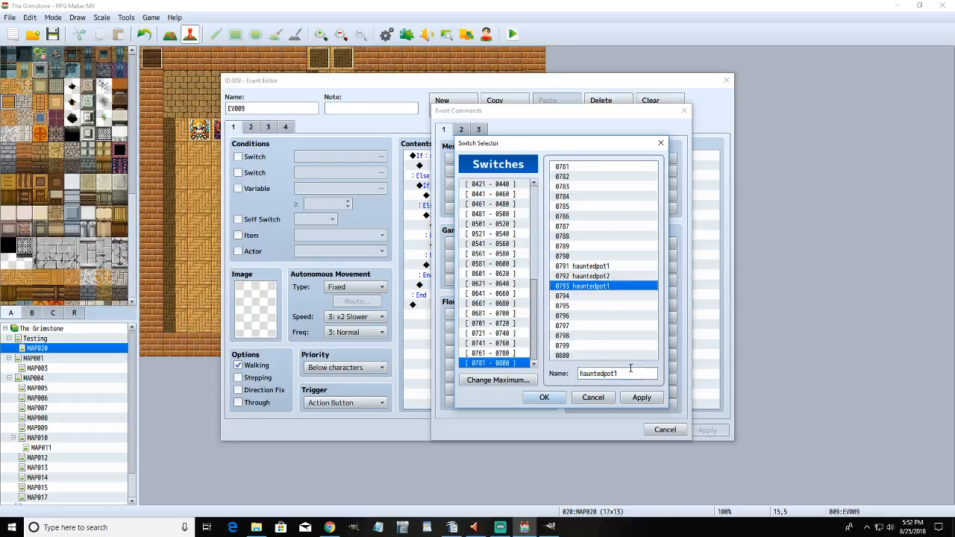
double_click(621, 374)
click(621, 373)
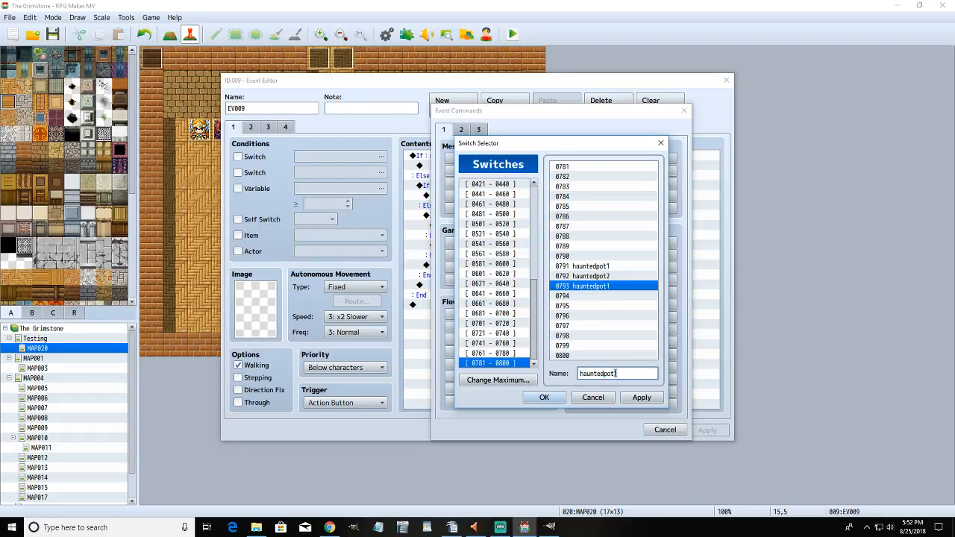
key(BackSpace)
text(3)
click(544, 397)
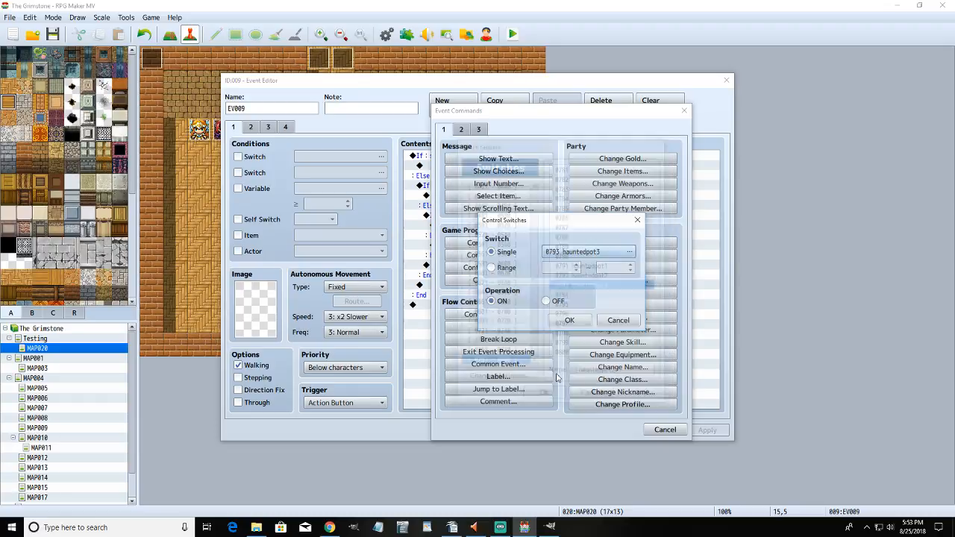
- Choose switch 0791 hauntedpot1 for the sanity ≤ 50 branch and add the command with operation ON
click(593, 251)
click(599, 266)
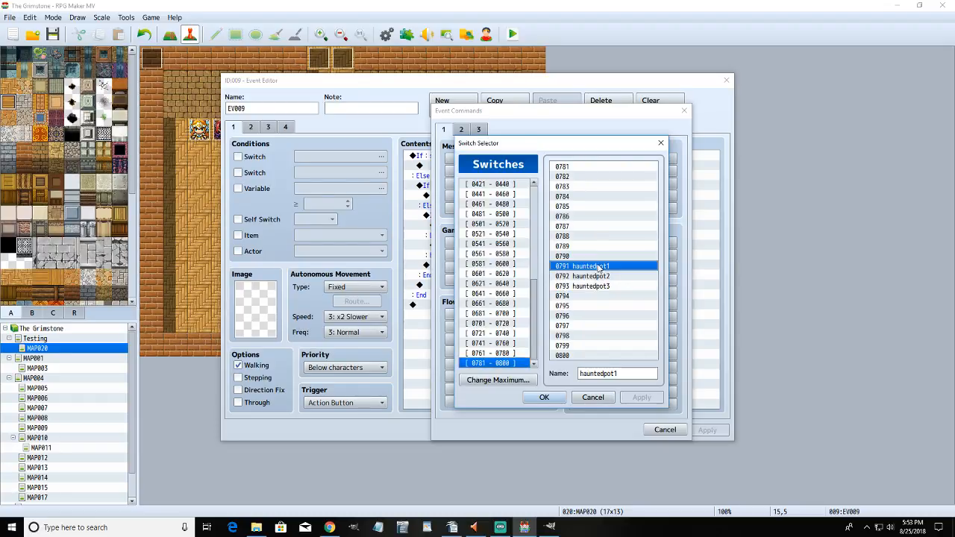
click(544, 397)
click(574, 322)
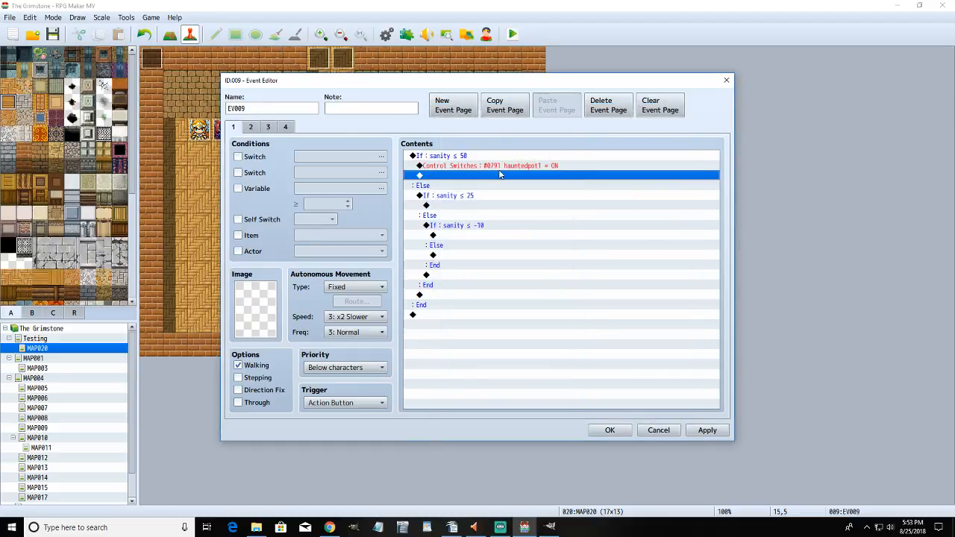
- Copy the hauntedpot1 = ON switch command into the sanity ≤ 25 and sanity ≤ -10 branches
click(500, 165)
click(481, 206)
key(ctrl+v)
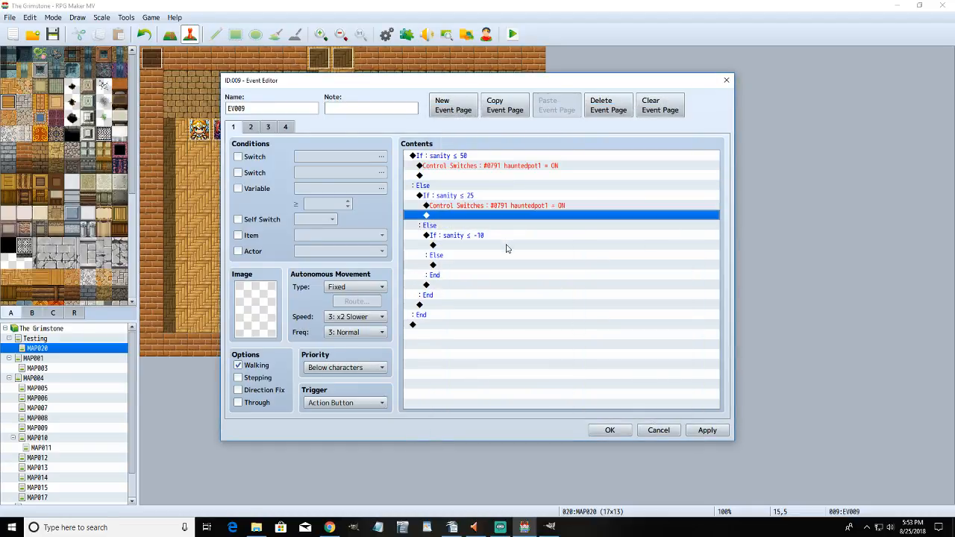
click(502, 244)
key(ctrl+v)
- Change the switch controlled in the sanity ≤ 25 branch to 0792 hauntedpot2
right_click(519, 208)
click(538, 226)
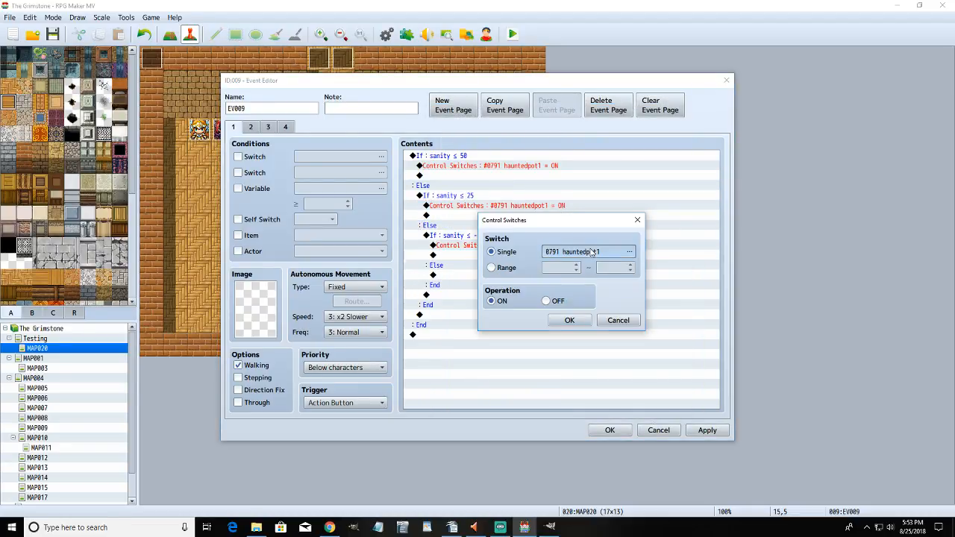
click(597, 251)
click(589, 276)
click(544, 397)
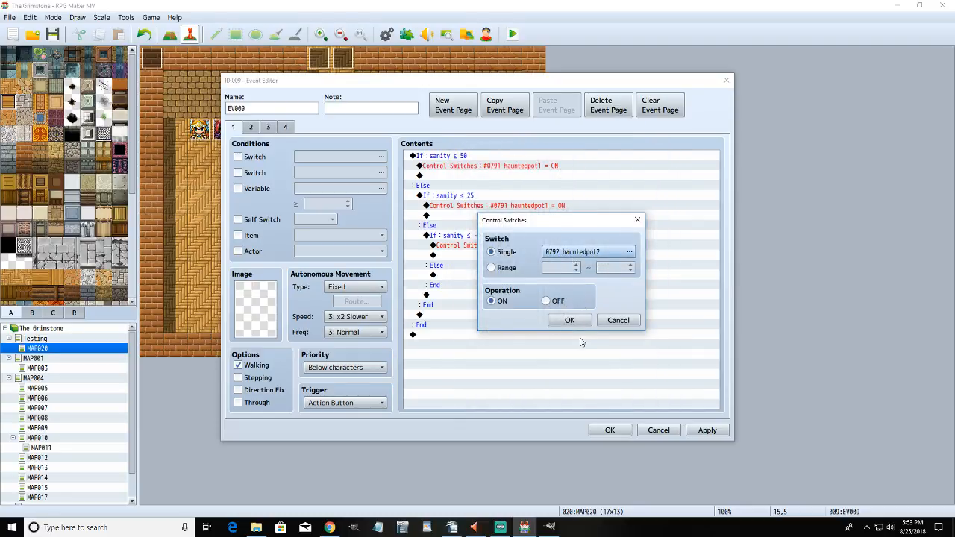
click(569, 321)
- Change the switch controlled in the sanity ≤ -10 branch to 0793 hauntedpot3 and save the event
click(557, 241)
right_click(554, 244)
click(540, 247)
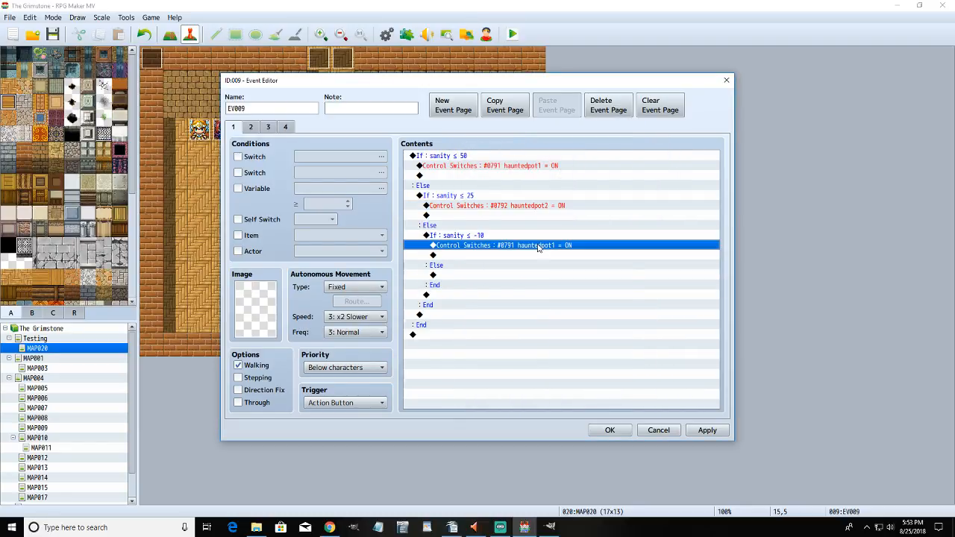
right_click(540, 246)
click(571, 264)
click(629, 251)
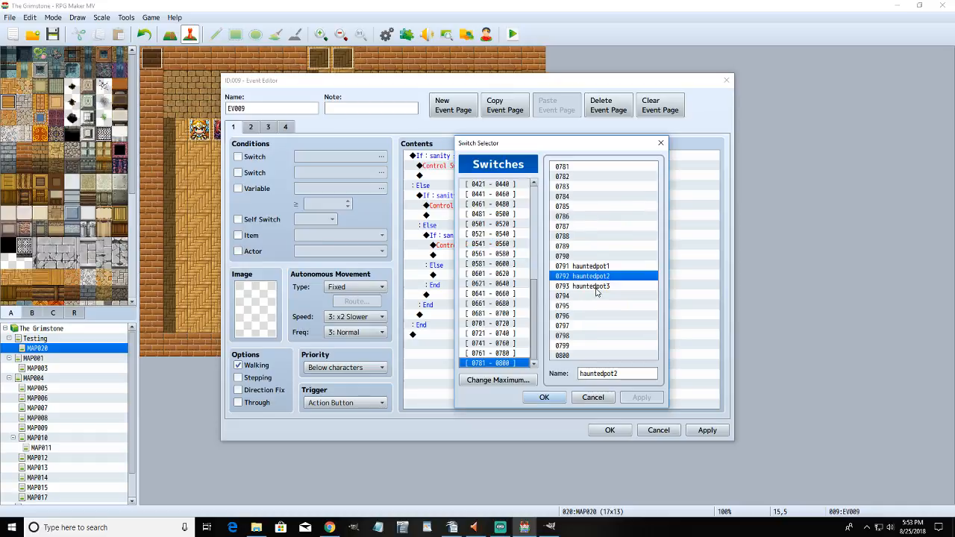
click(596, 285)
click(544, 397)
click(563, 319)
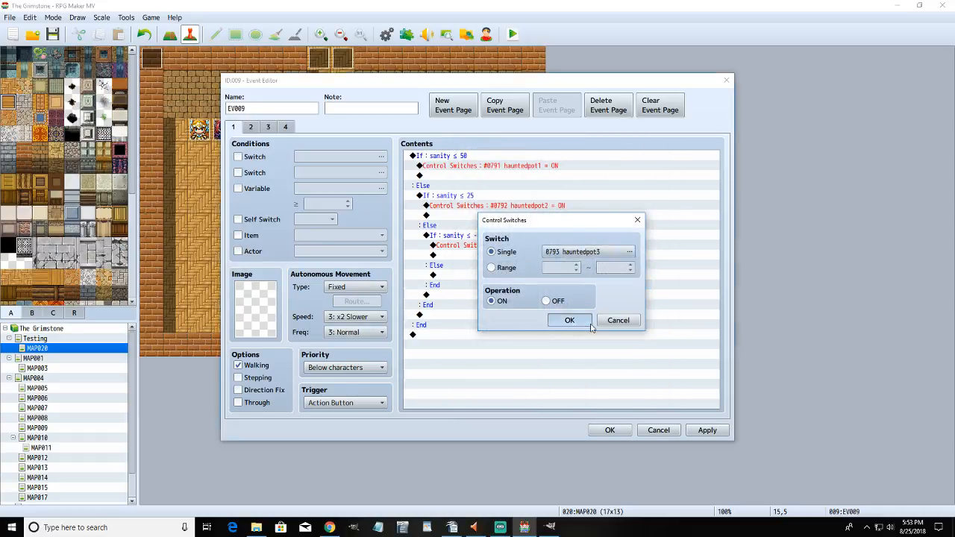
click(707, 431)
click(609, 429)
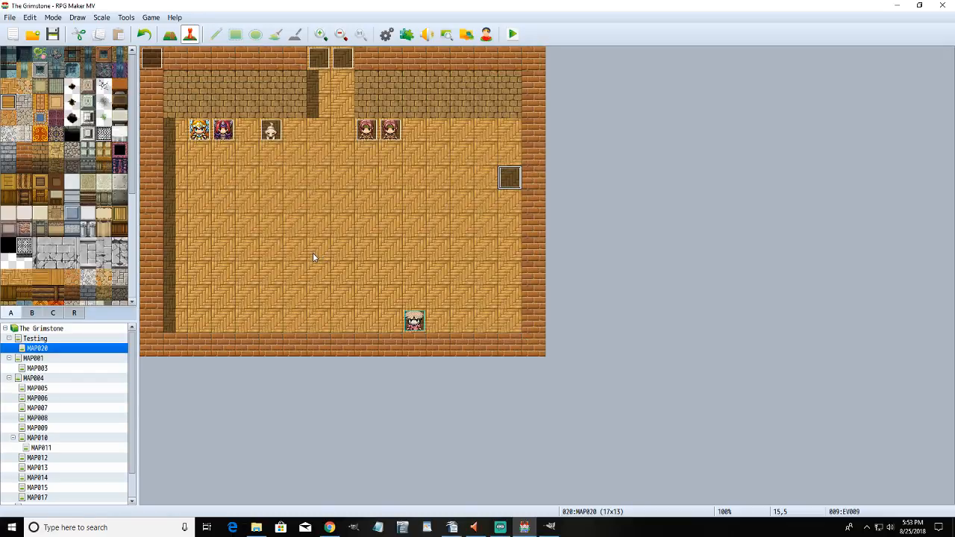
- Create an event on the Testing map at tile 18,12 using the pale-haired third character in Actor2's upper row as its image
click(47, 339)
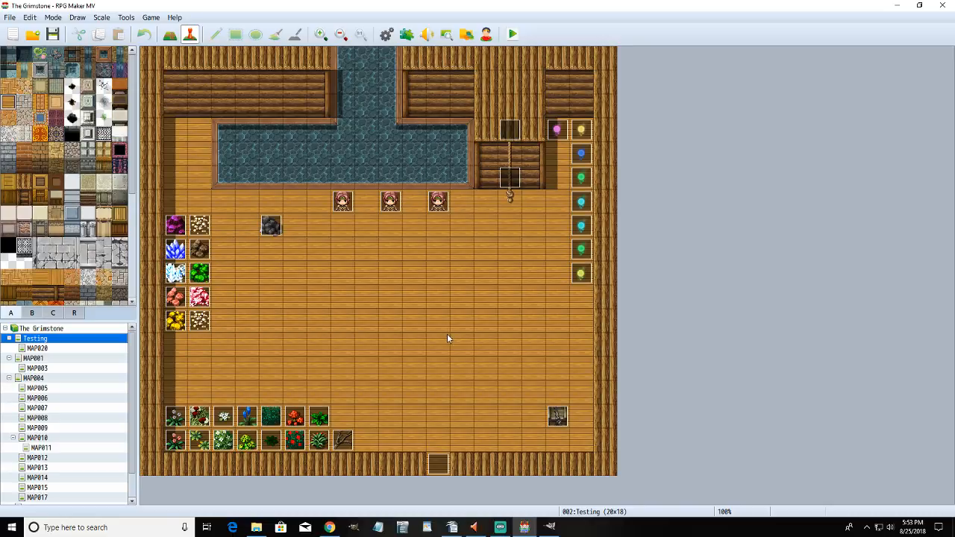
double_click(577, 340)
double_click(262, 304)
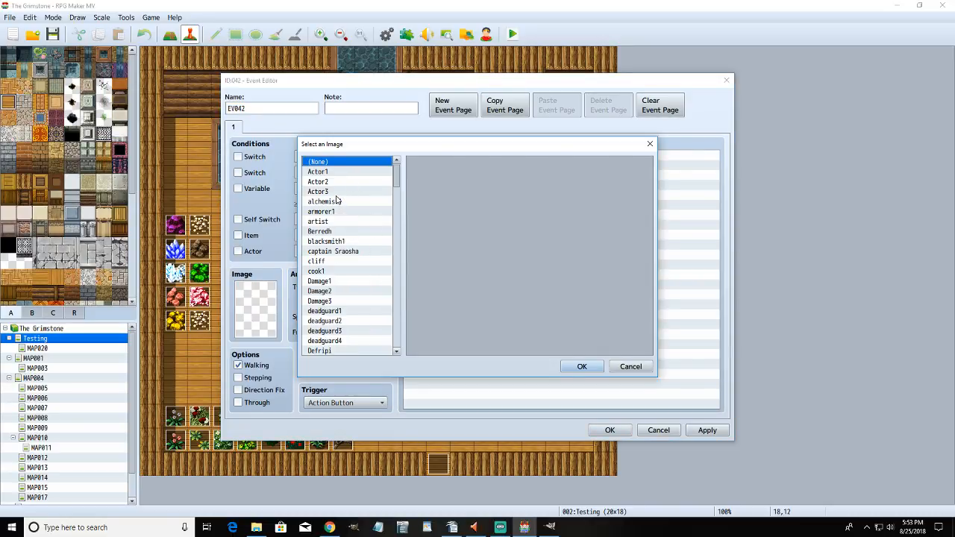
click(335, 191)
click(334, 181)
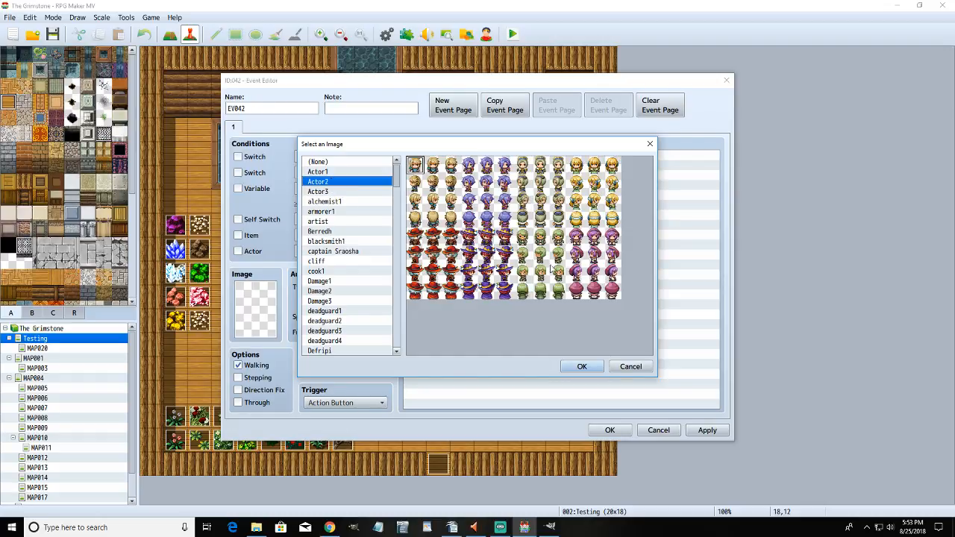
click(544, 190)
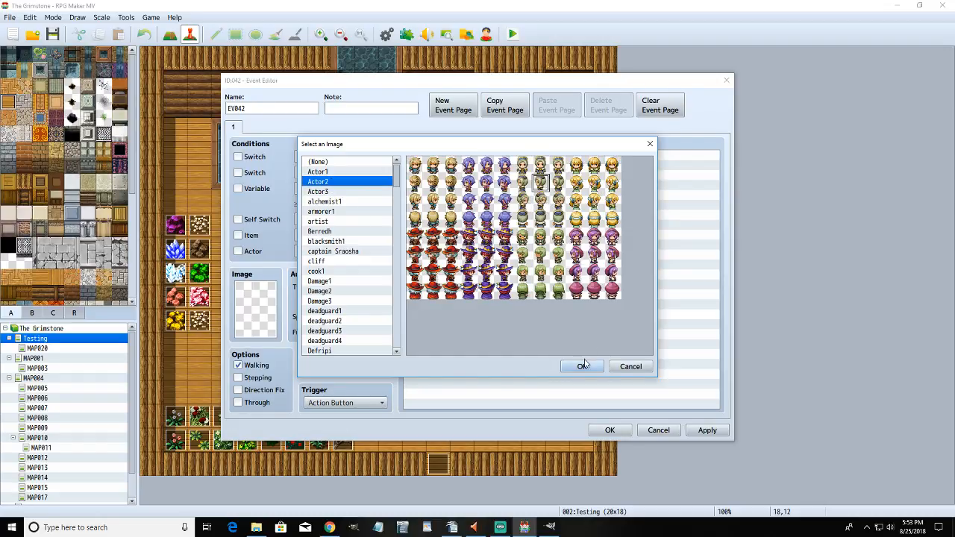
click(582, 366)
- Add a Show Text message with the matching Actor2 face reading "Would you like to alter your sanity?"
double_click(482, 162)
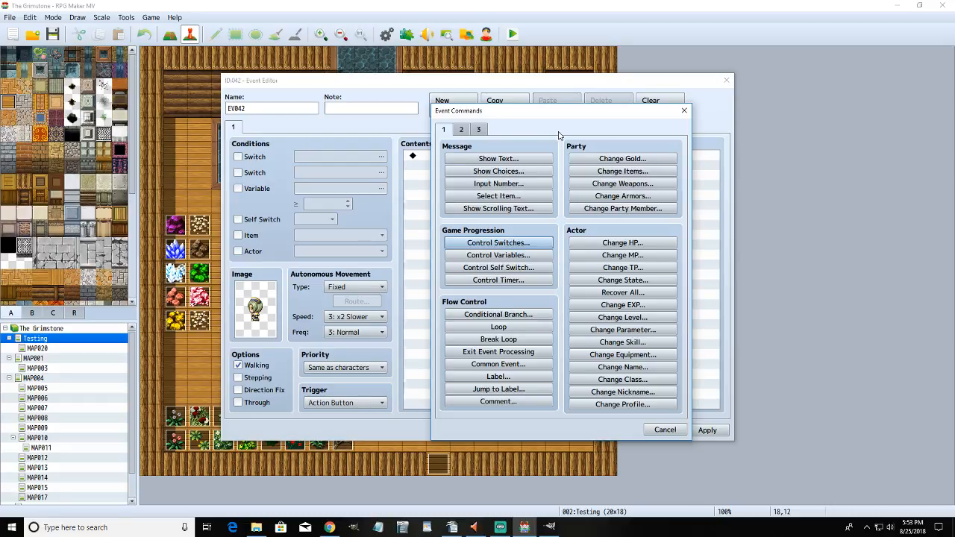
click(498, 159)
double_click(469, 262)
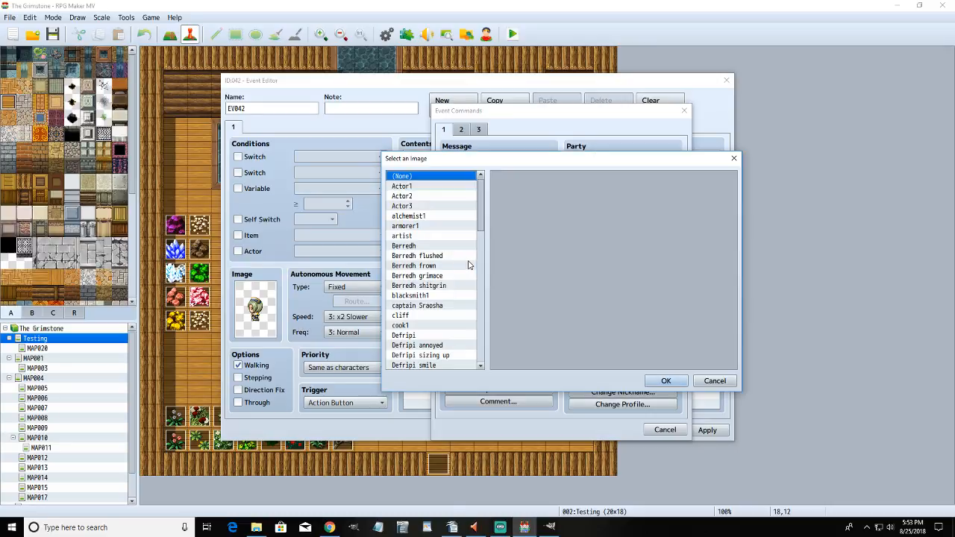
click(415, 196)
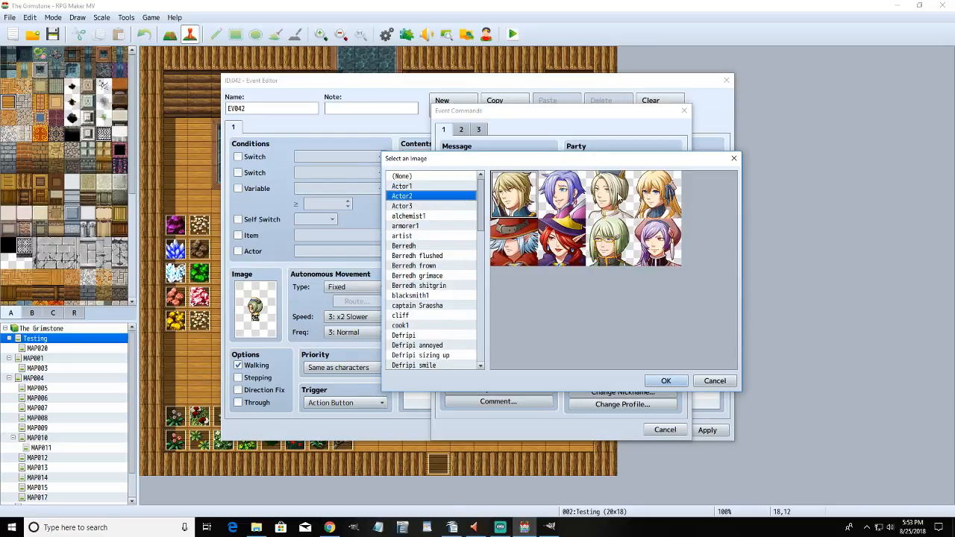
click(622, 201)
click(665, 381)
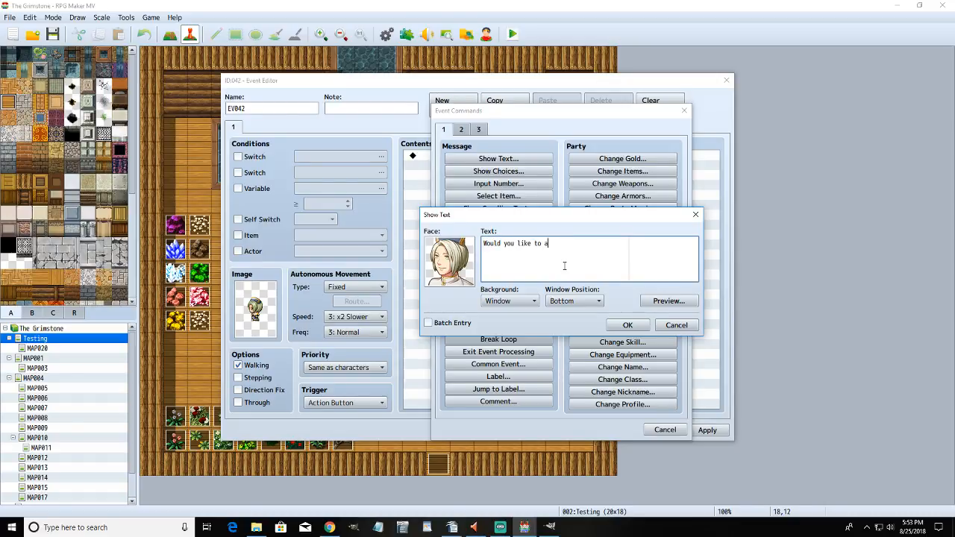
text(lter your sanity?)
click(625, 327)
- Add a Show Choices command below the message with the options Increase, Decrease and No
double_click(468, 179)
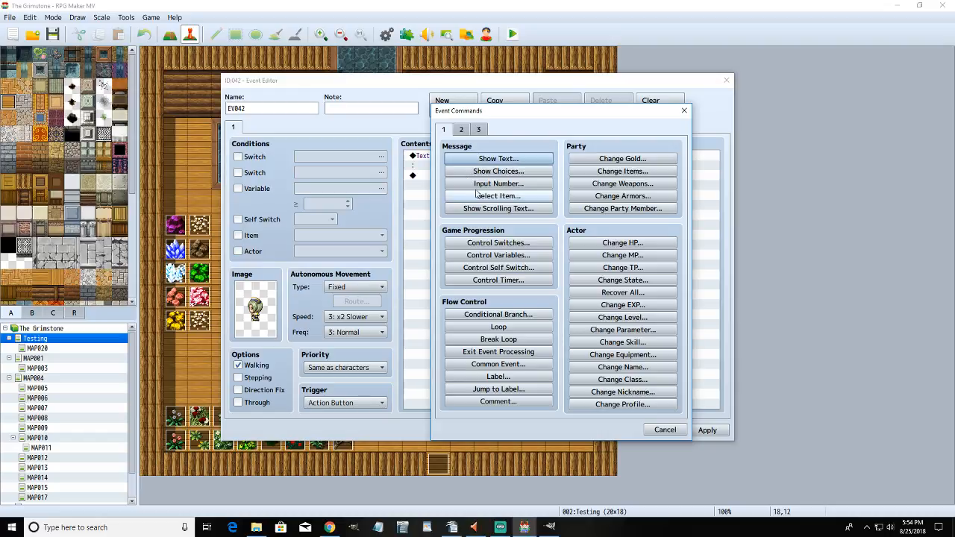
click(482, 171)
double_click(509, 237)
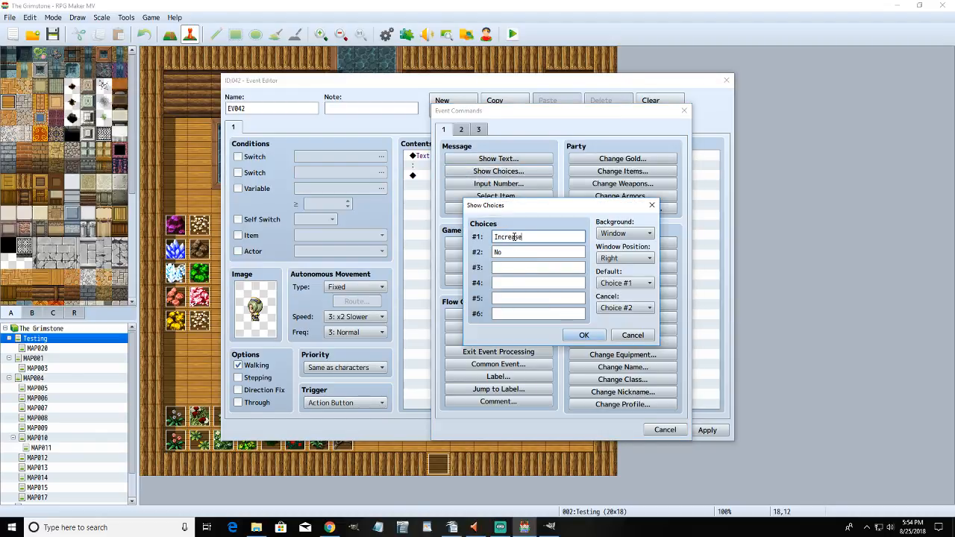
double_click(506, 253)
text(Decrease)
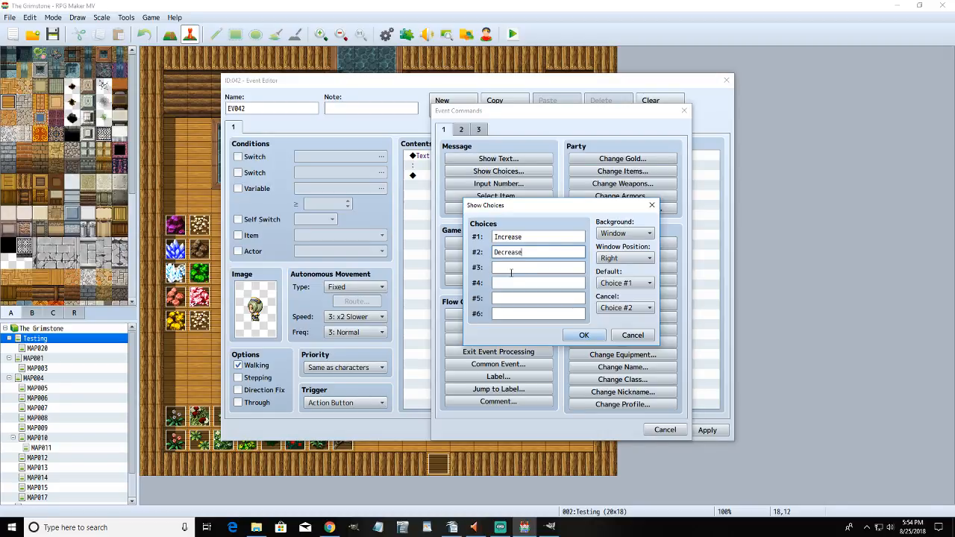
click(511, 268)
text(Np)
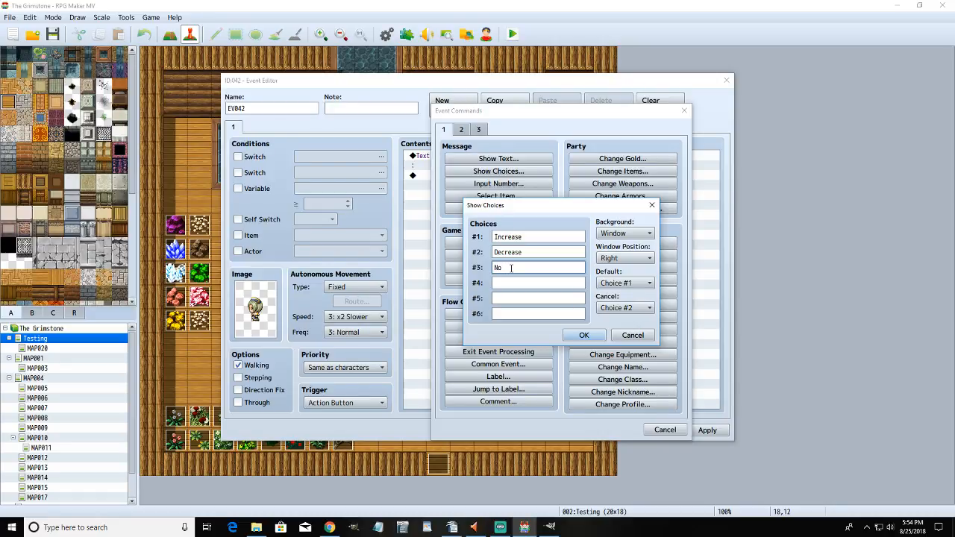
click(582, 336)
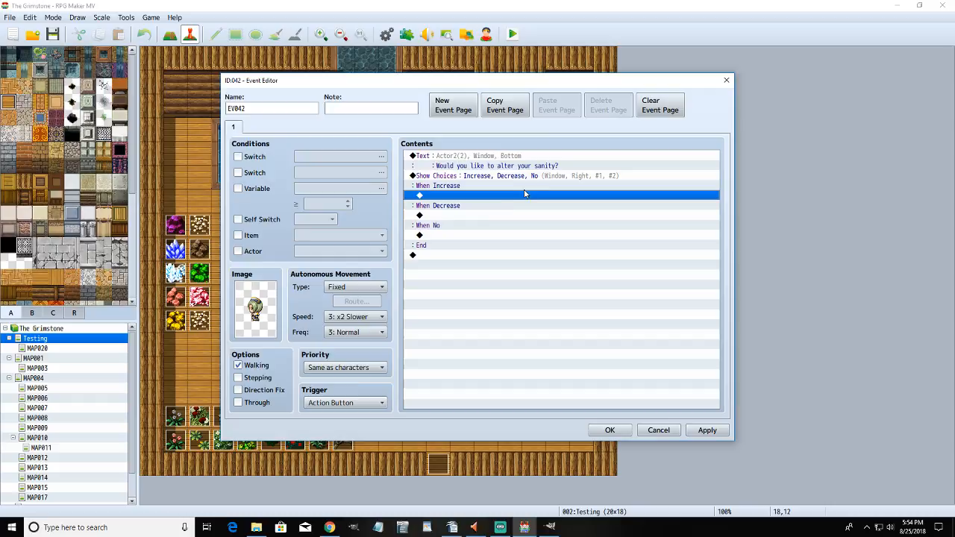
- Add a Control Variables command under the Increase choice that sets 0015 sanity to the constant 10
double_click(479, 195)
click(499, 256)
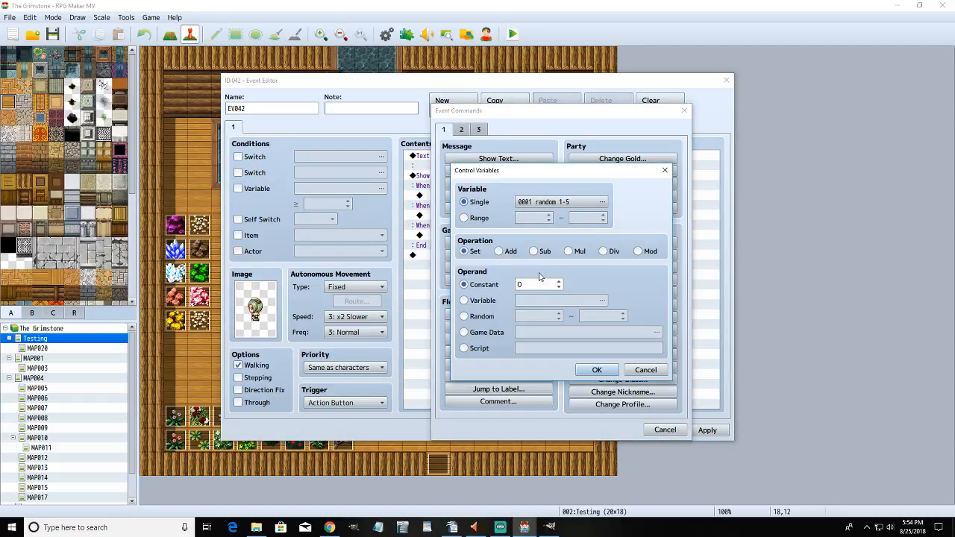
click(567, 201)
click(608, 305)
click(543, 399)
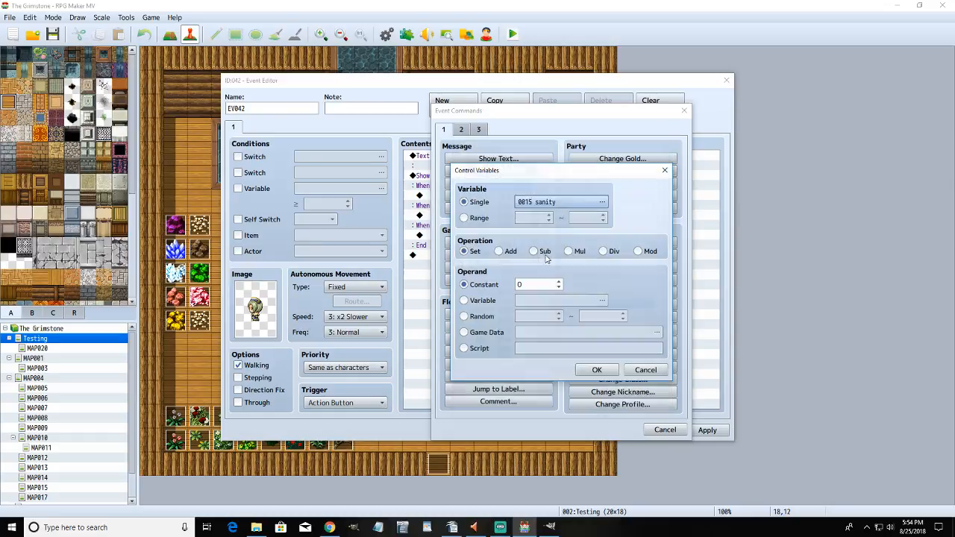
double_click(538, 284)
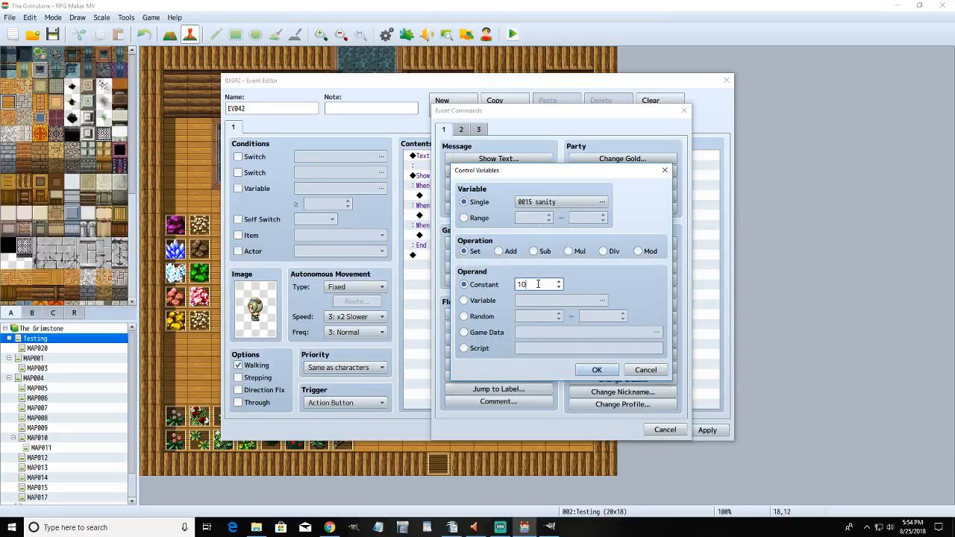
click(596, 370)
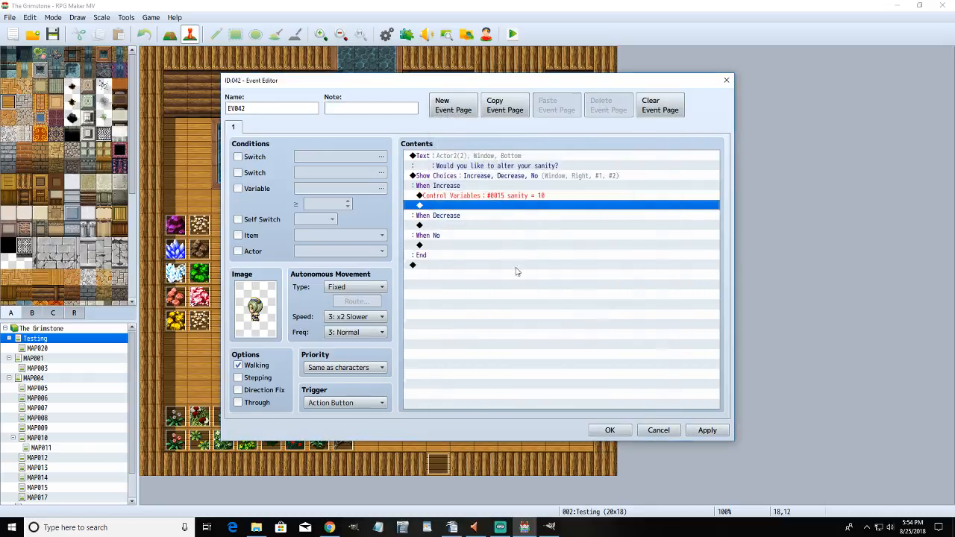
- Copy the sanity variable command into the Decrease choice and change its operation to Sub
click(479, 198)
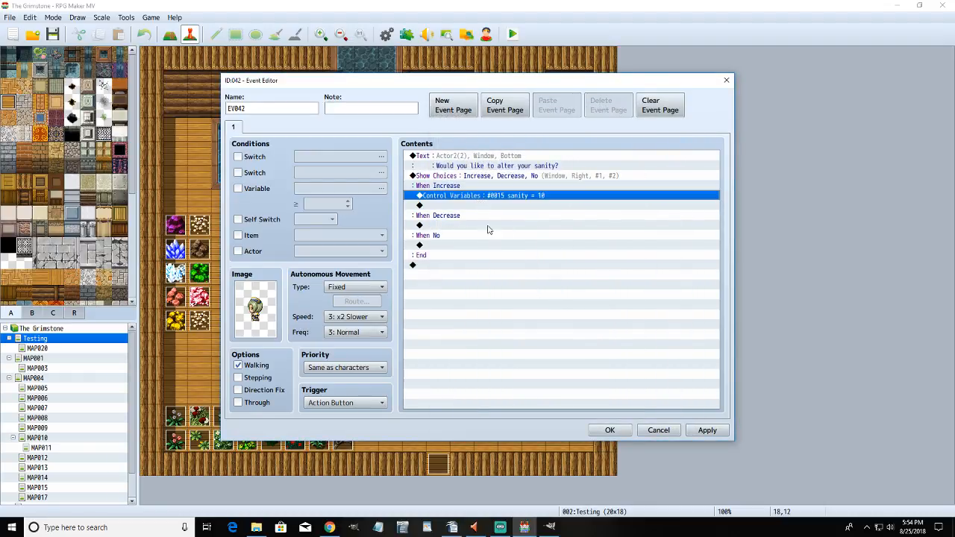
key(ctrl+c)
click(489, 225)
key(ctrl+v)
right_click(487, 225)
click(499, 232)
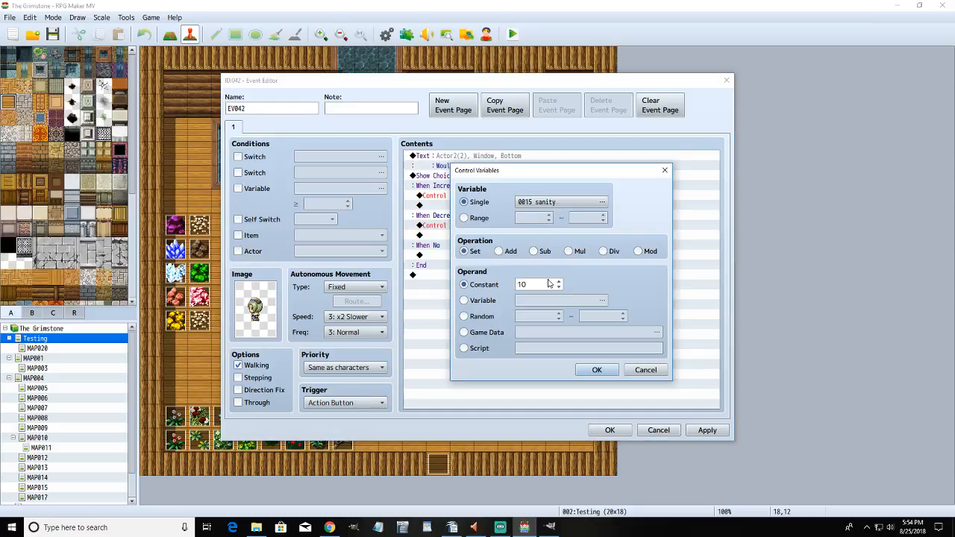
click(533, 251)
click(596, 370)
- Change the operation of the sanity command under the Increase choice to Add and apply the event changes
right_click(503, 196)
click(515, 213)
click(498, 250)
click(597, 370)
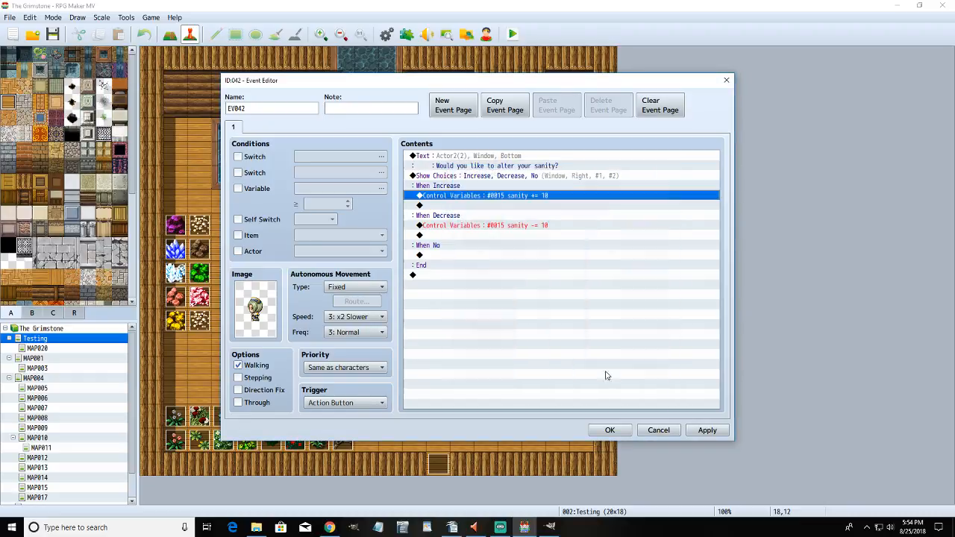
click(723, 430)
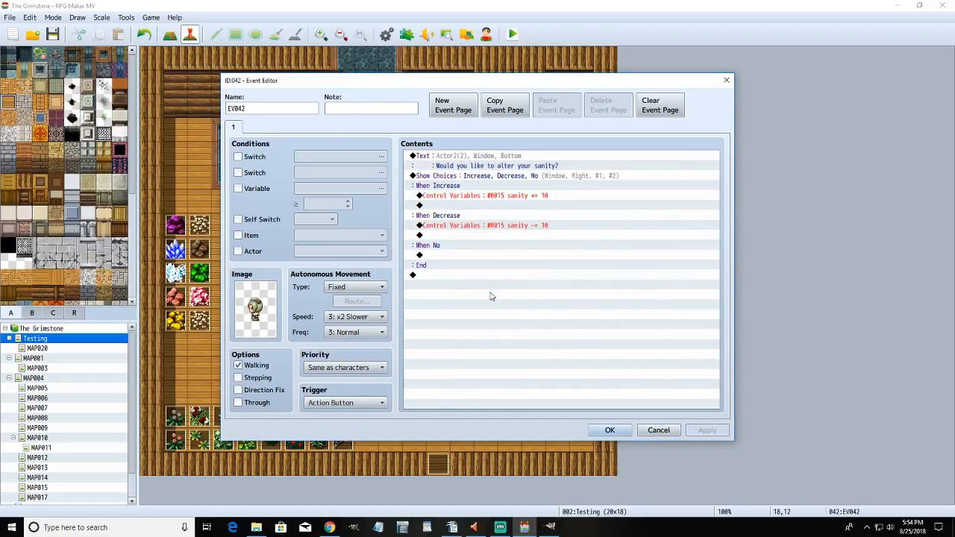
- Copy the opening message to the end of the event and reword it as "Would you like to check your sanity?"
click(520, 159)
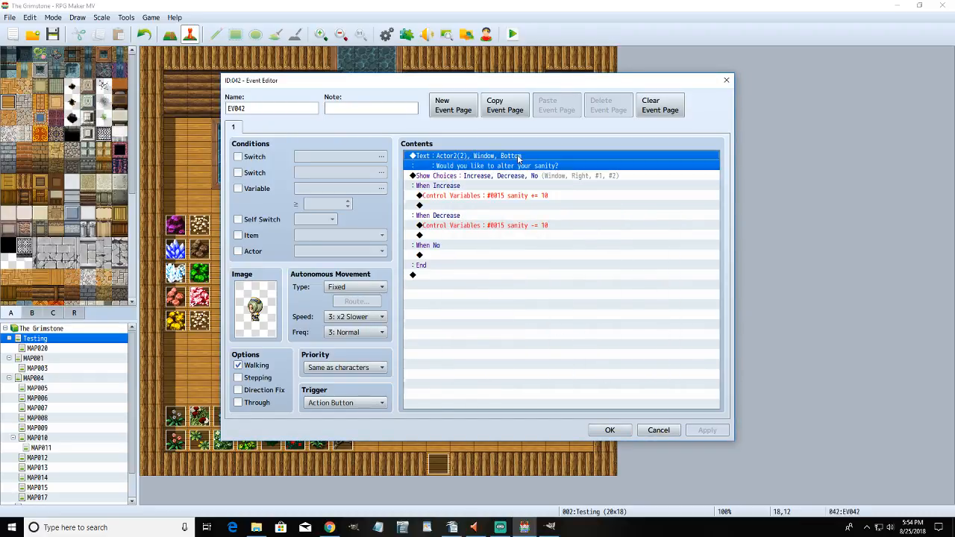
click(474, 274)
key(ctrl+v)
right_click(472, 276)
click(499, 292)
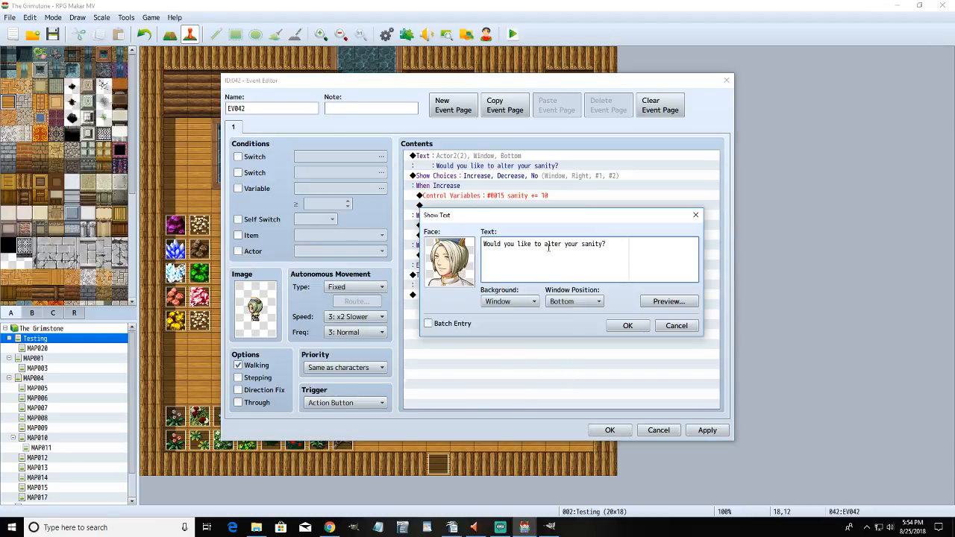
double_click(553, 244)
text(check)
click(627, 325)
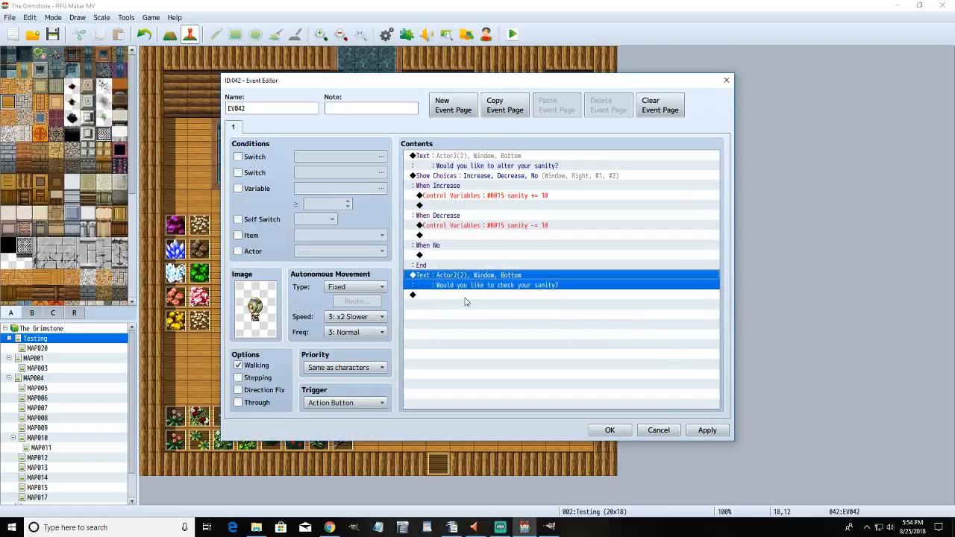
- Add a Show Choices command with Yes and No after the message about checking sanity
click(478, 183)
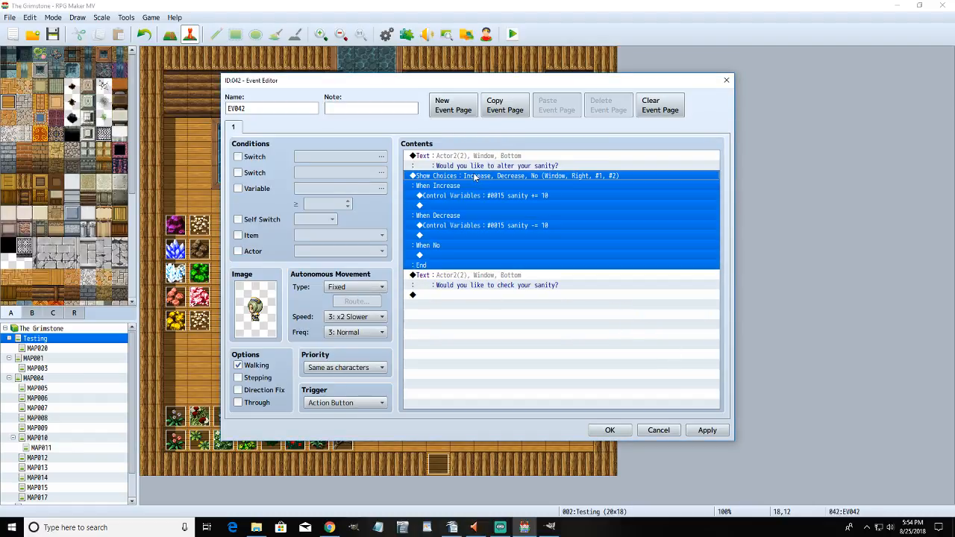
double_click(487, 296)
click(499, 171)
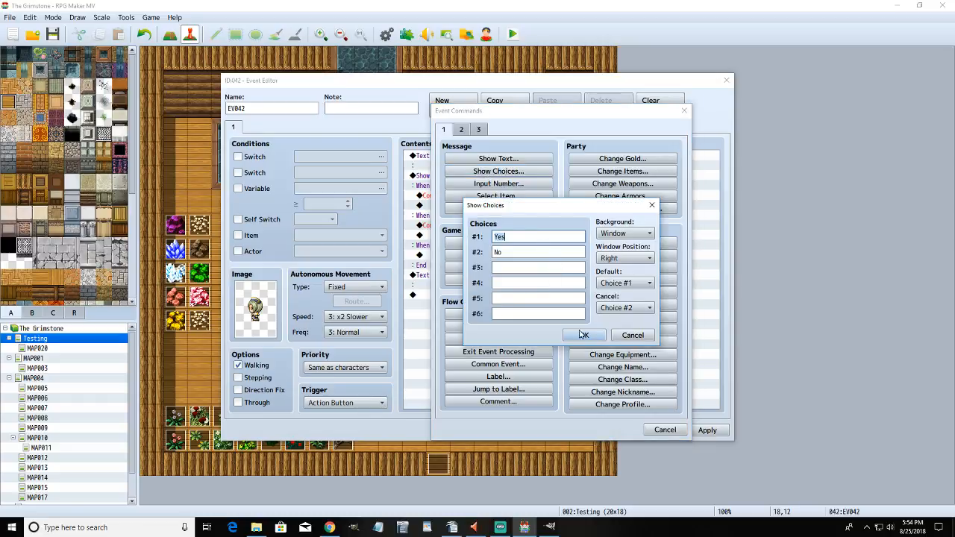
click(586, 336)
- Add a Show Text command containing \V[] under the Yes choice of the sanity check
double_click(467, 315)
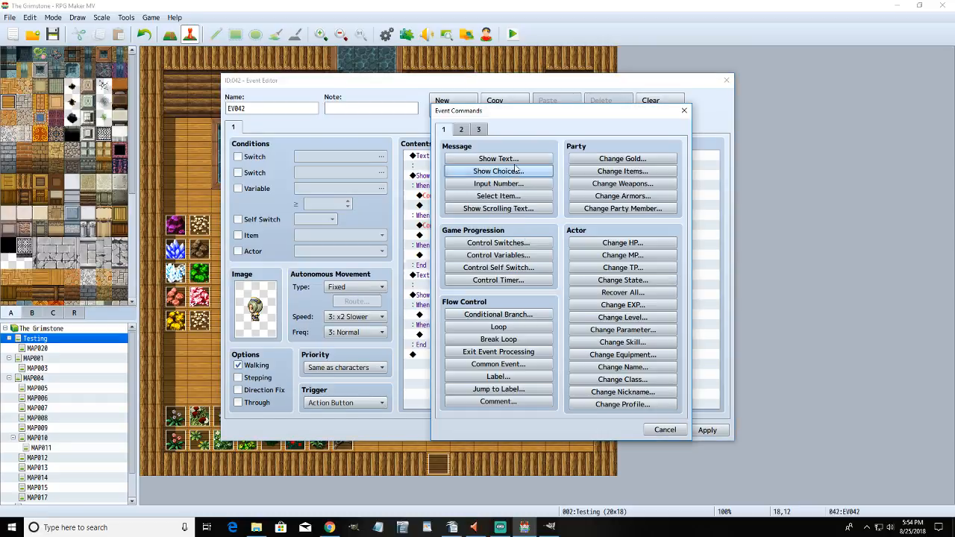
click(498, 159)
double_click(450, 269)
click(716, 380)
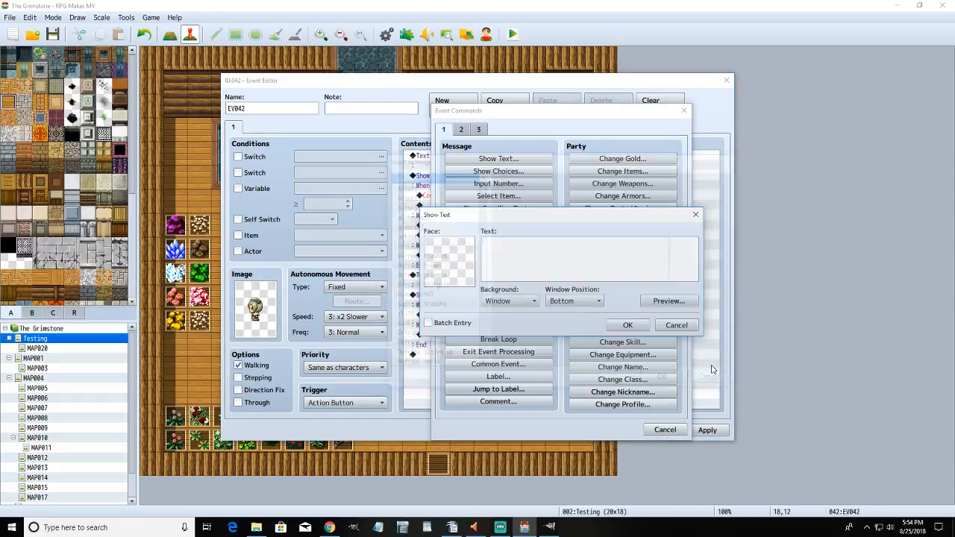
click(542, 259)
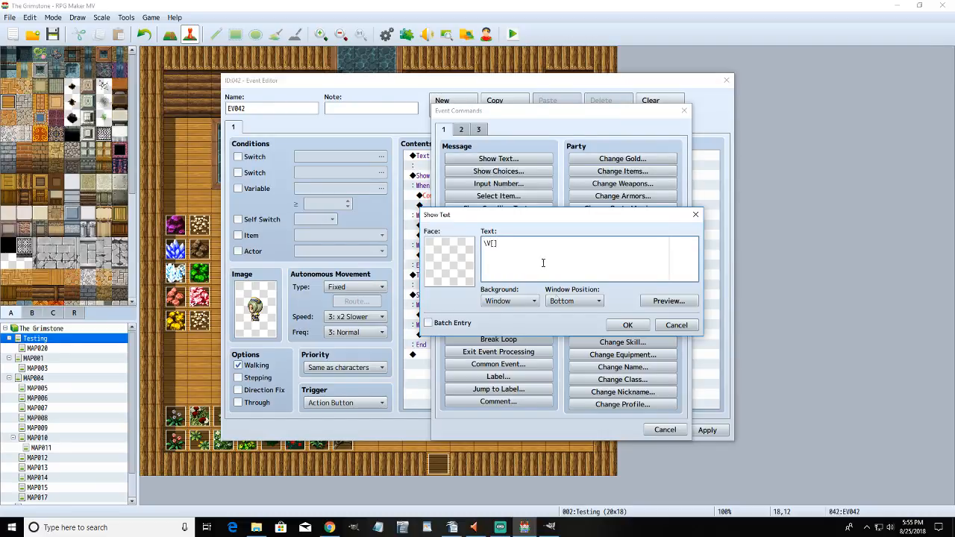
text(\V[])
click(627, 325)
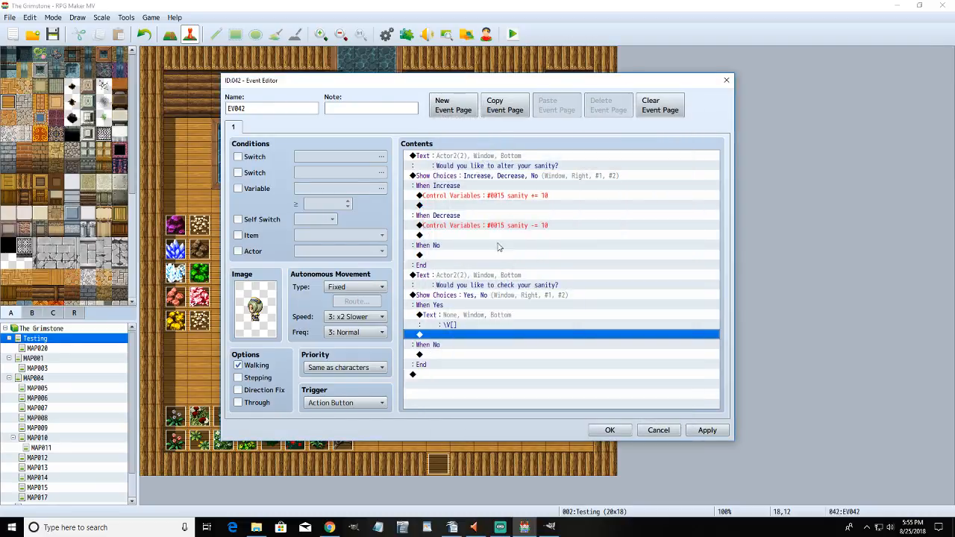
- Change the message under the Yes choice to \V[15] and save the event
right_click(446, 319)
click(466, 335)
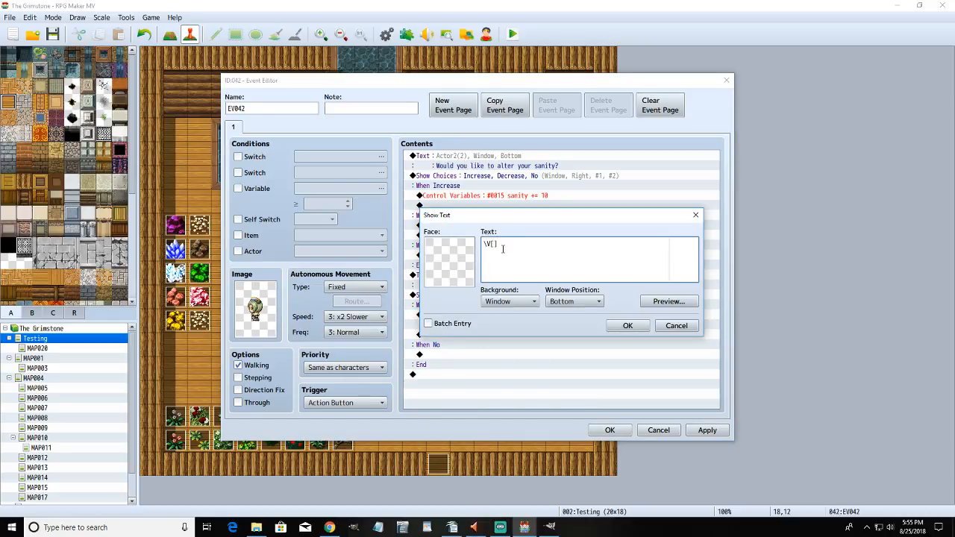
text(15)
click(628, 325)
click(716, 431)
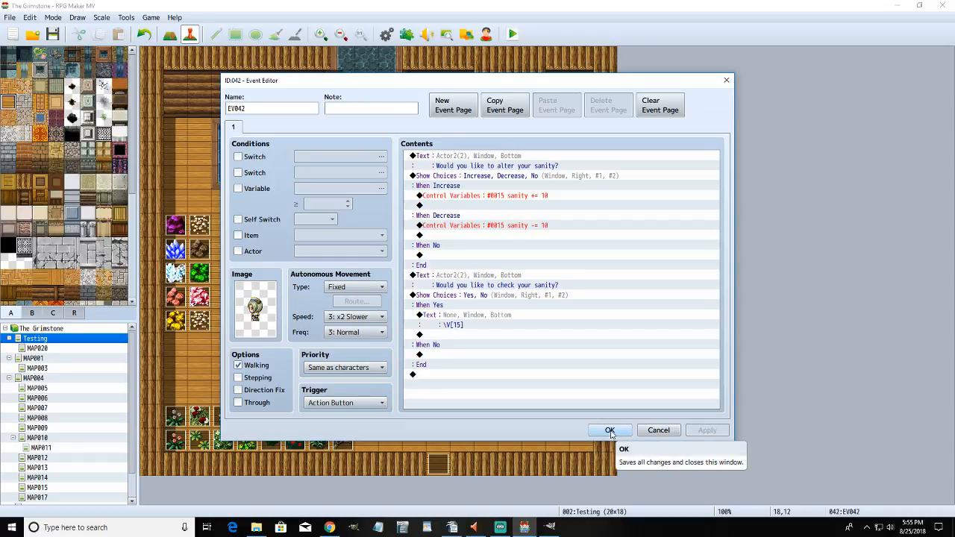
click(610, 430)
- Examine MAP020's corner event that initialises sanity and the sanity thresholds in its pot event, and return to the Testing map
click(44, 348)
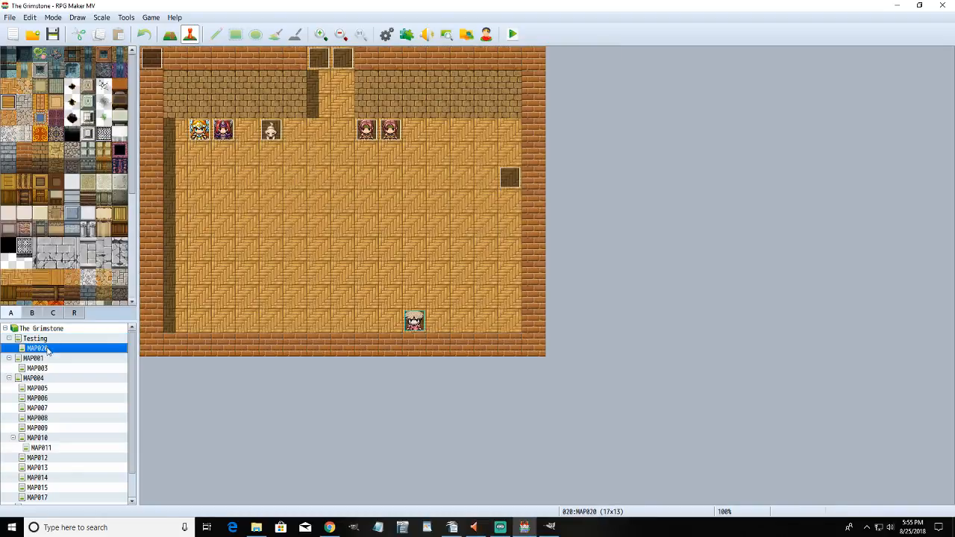
double_click(161, 62)
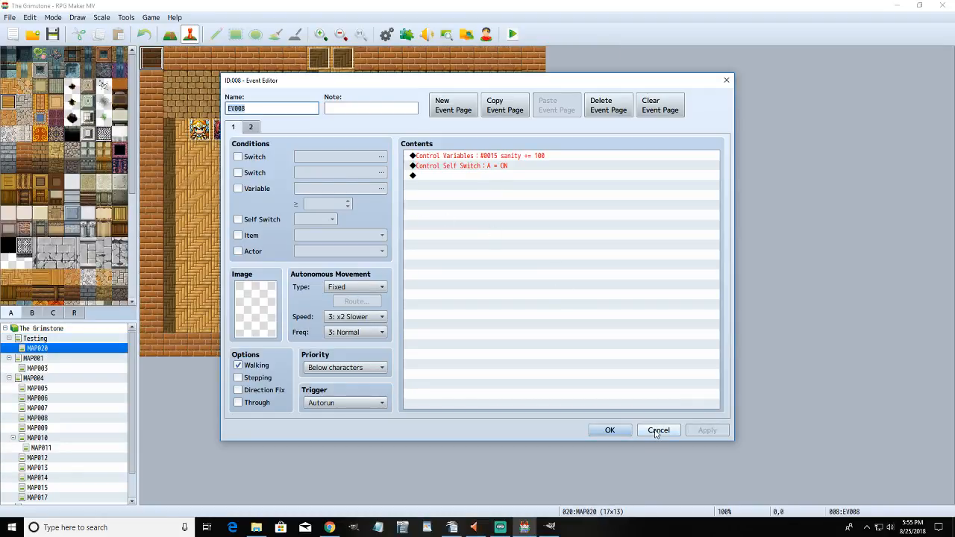
click(609, 430)
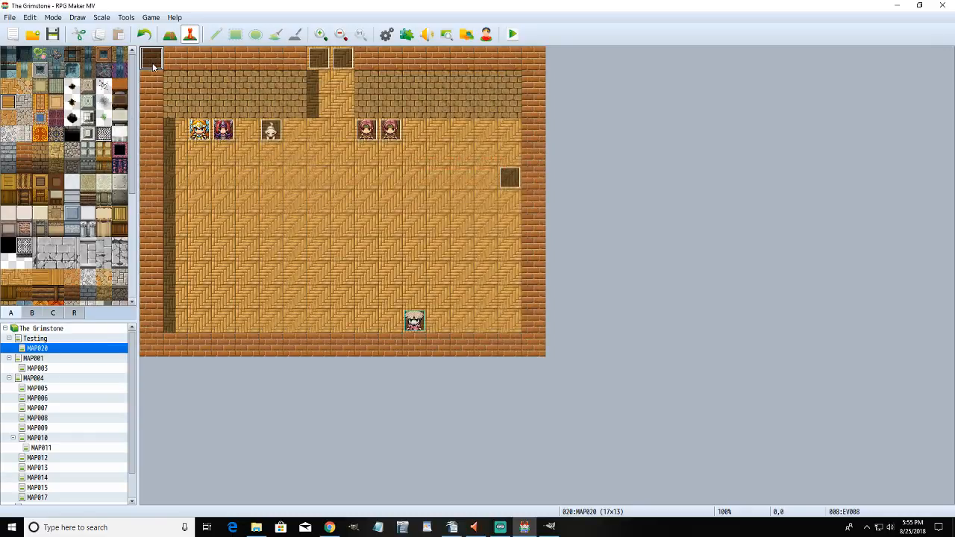
click(48, 341)
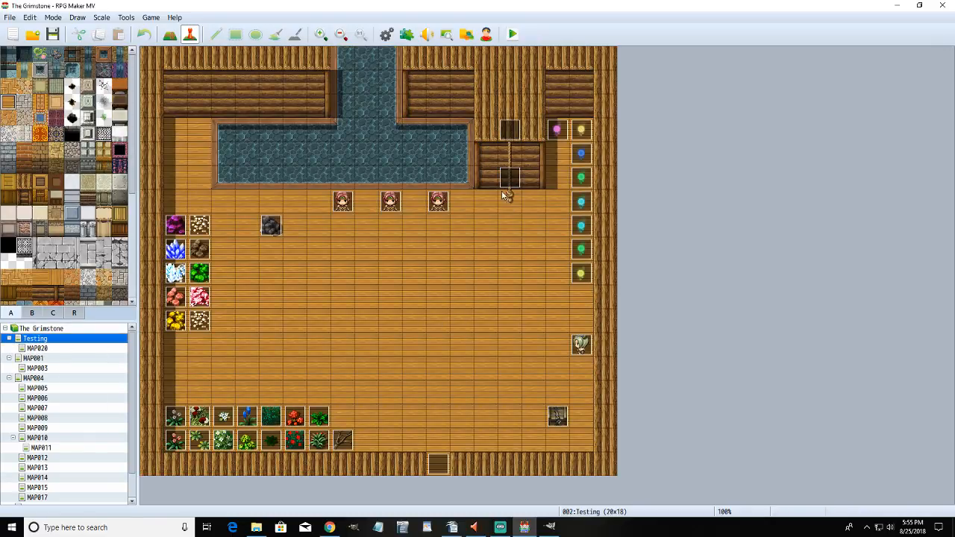
click(53, 348)
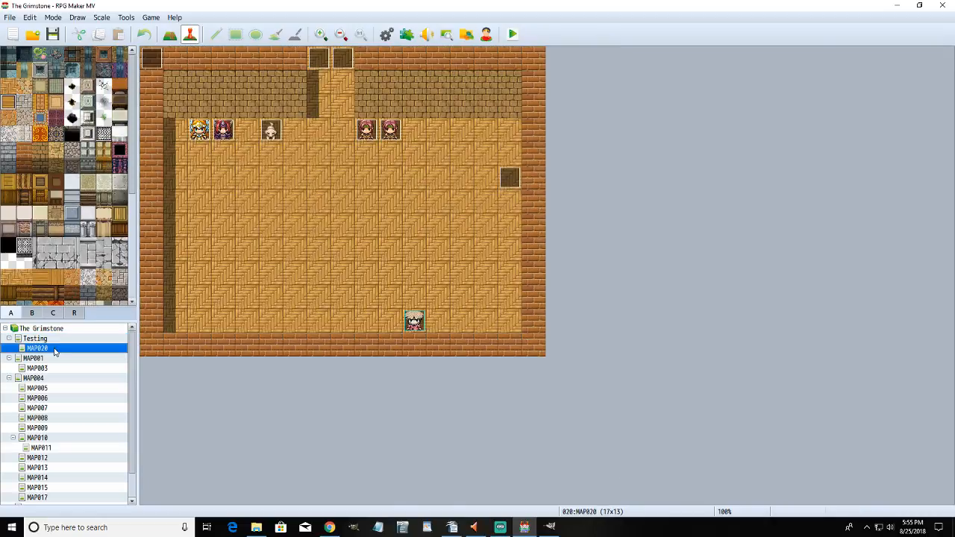
double_click(506, 178)
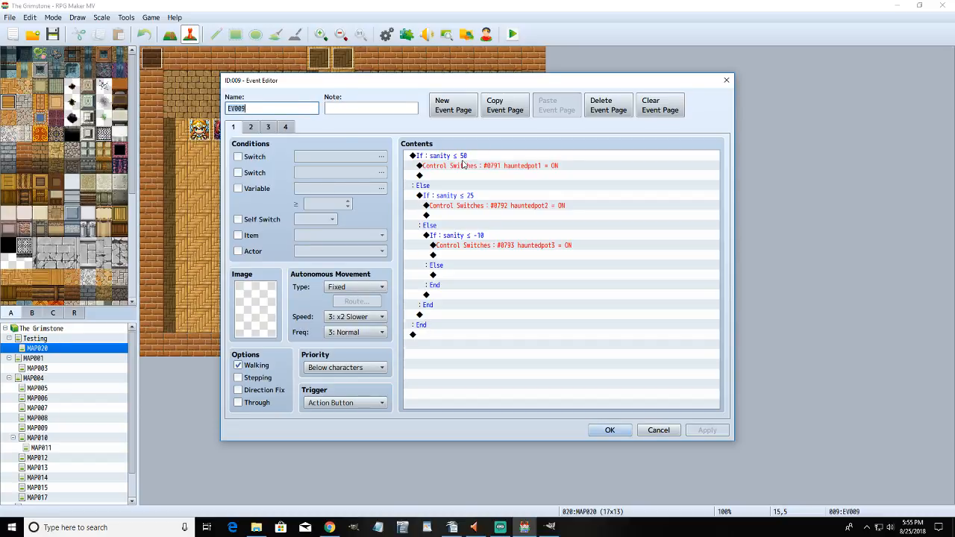
click(649, 431)
click(35, 329)
click(35, 338)
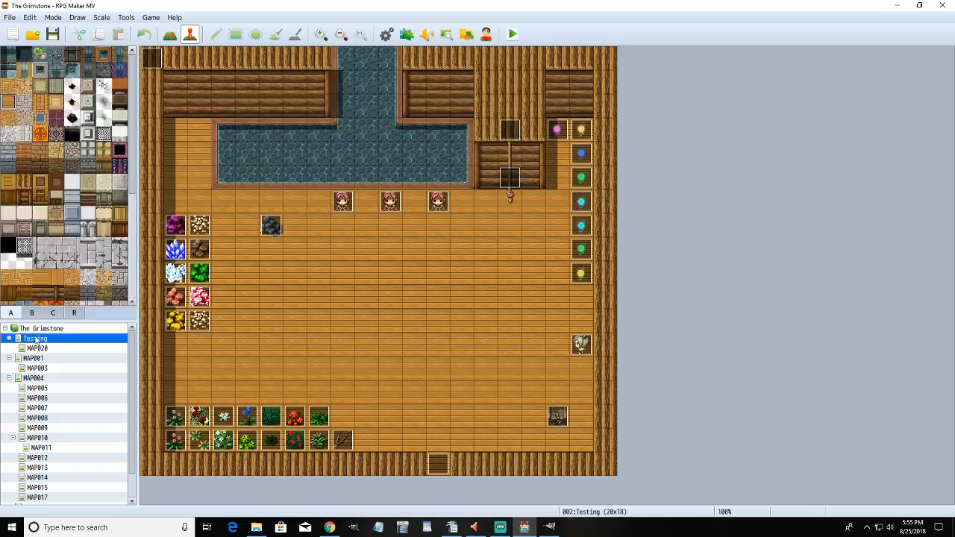
- Set the amount subtracted from sanity under the Decrease choice of the test NPC to 25
double_click(581, 343)
click(514, 226)
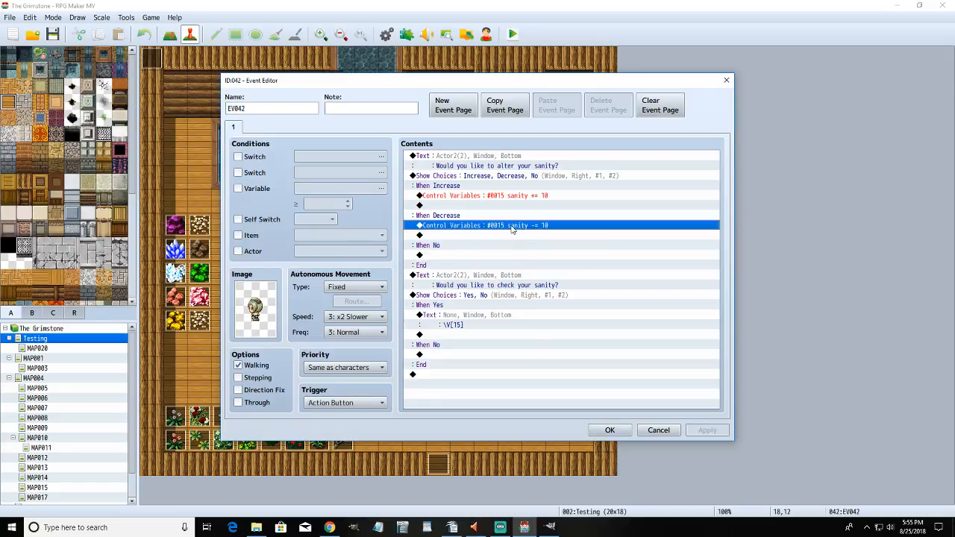
right_click(513, 226)
click(538, 250)
double_click(543, 283)
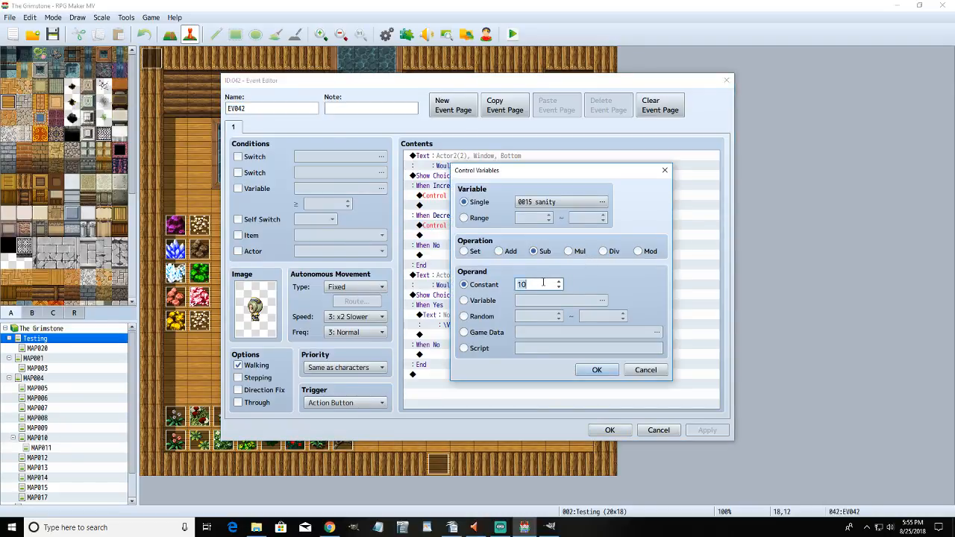
text(25)
key(Return)
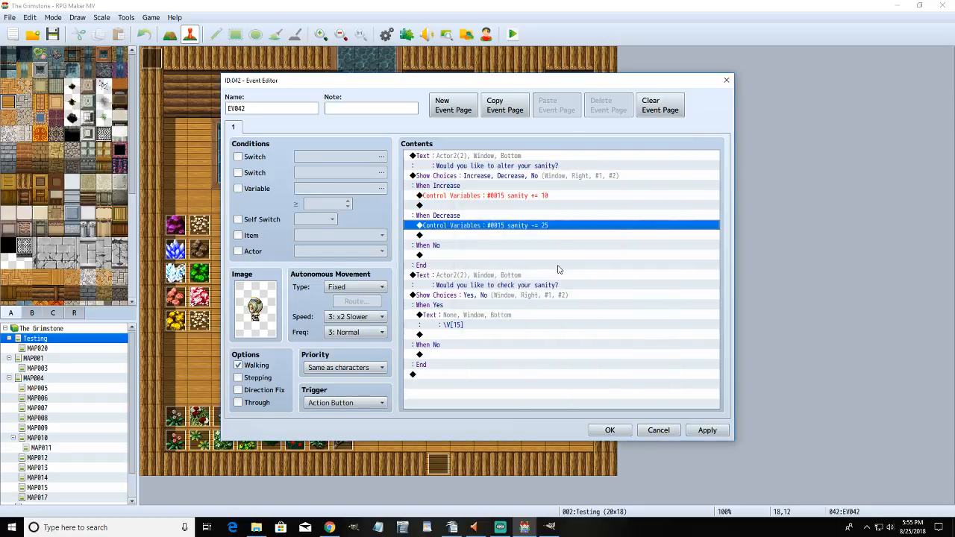
- Set the amount added to sanity under the Increase choice to 25 and save the test NPC event
click(544, 197)
right_click(544, 197)
click(569, 222)
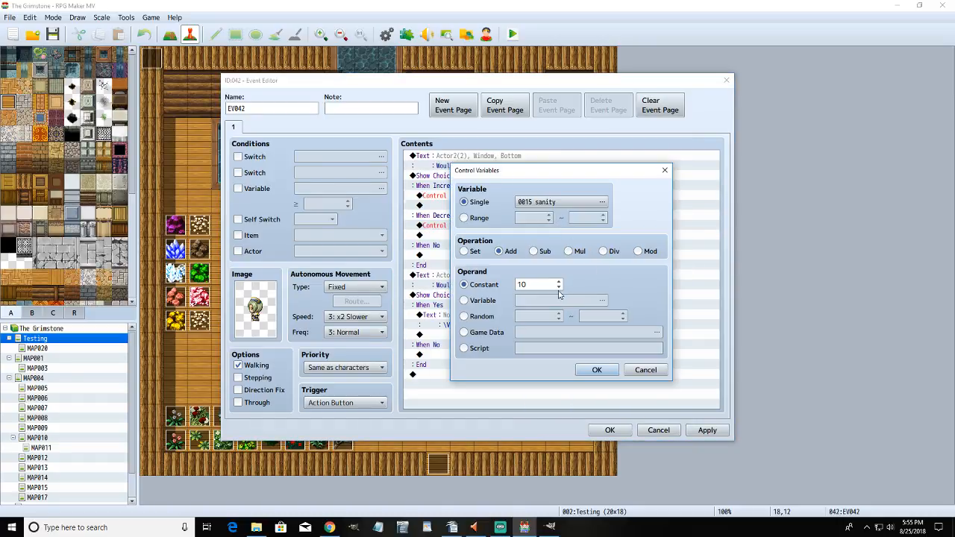
double_click(535, 285)
text(25)
click(597, 370)
click(610, 430)
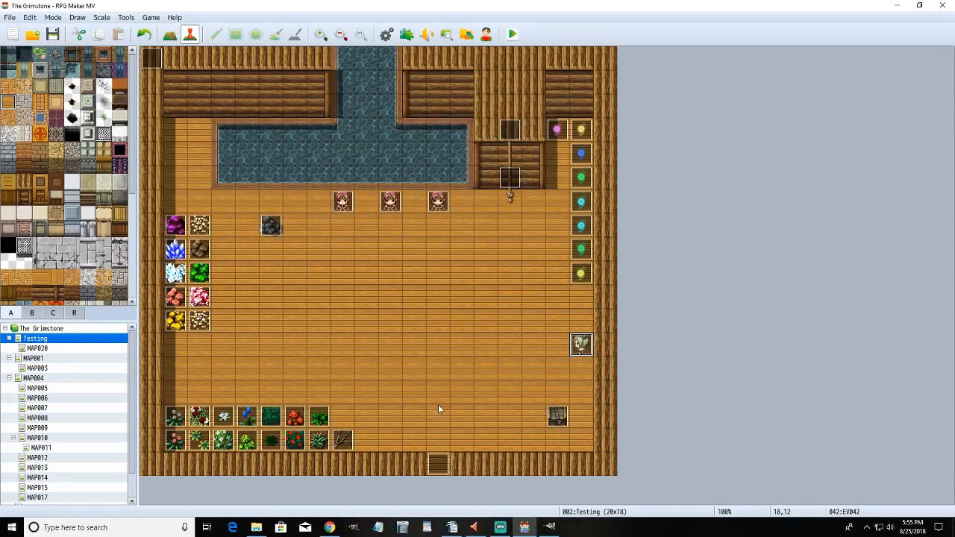
- Delete the event on the right-hand tile of MAP020's upper doorway
click(49, 349)
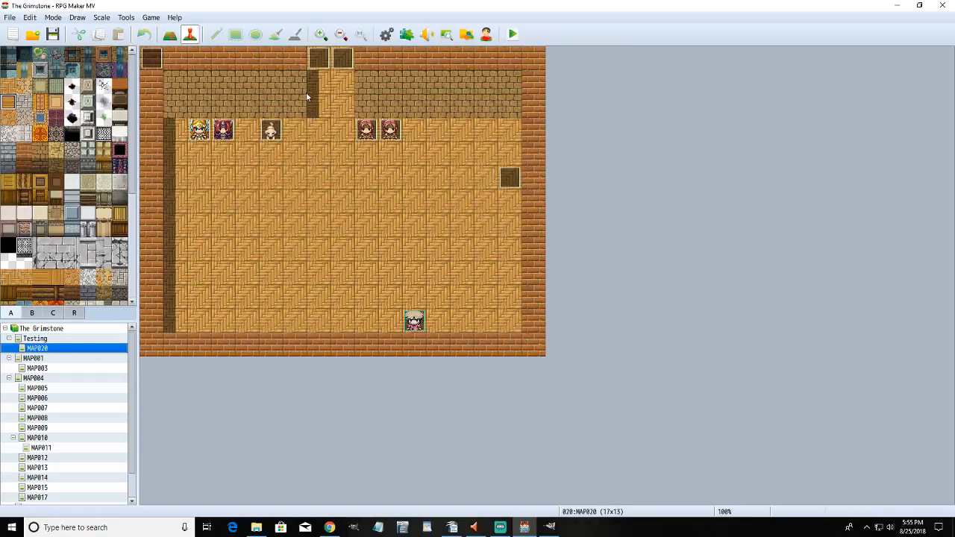
click(344, 60)
key(Delete)
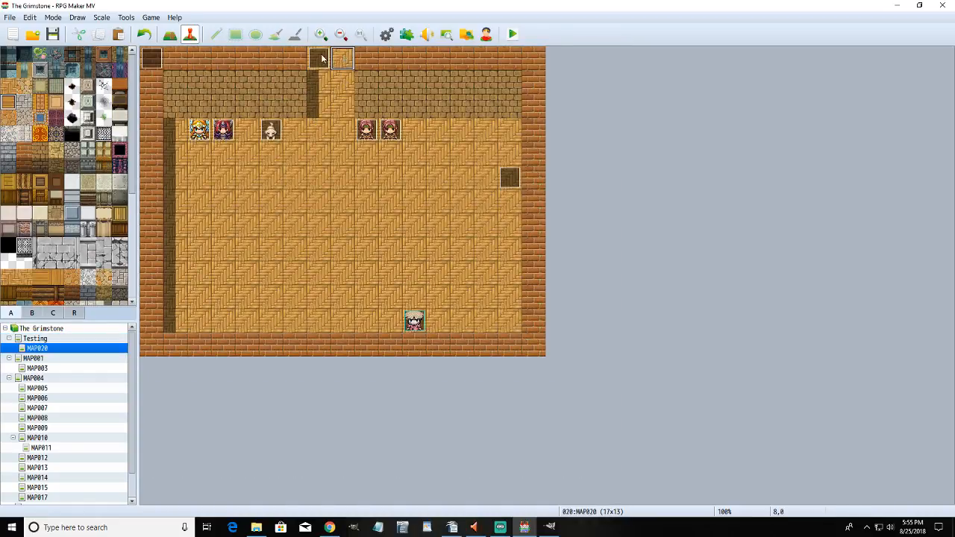
- Insert a Control Switches command turning 0791 hauntedpot1 OFF before the sound effect in MAP020's remaining doorway transfer event
double_click(321, 57)
click(458, 157)
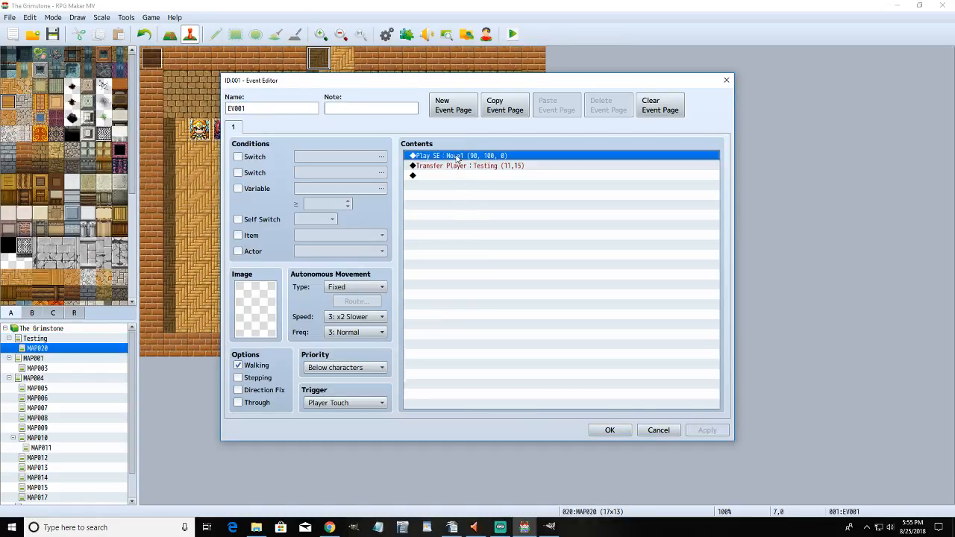
key(Insert)
click(509, 244)
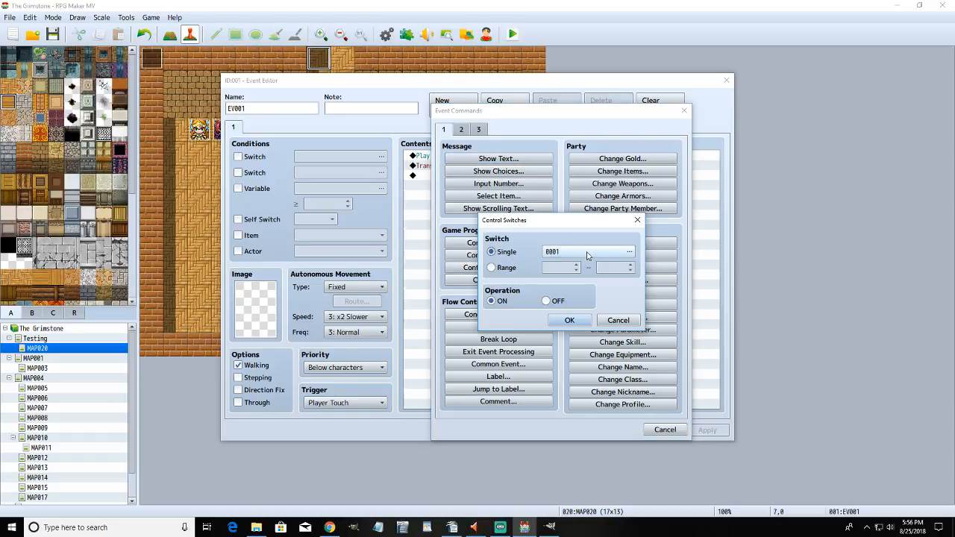
click(590, 255)
click(589, 266)
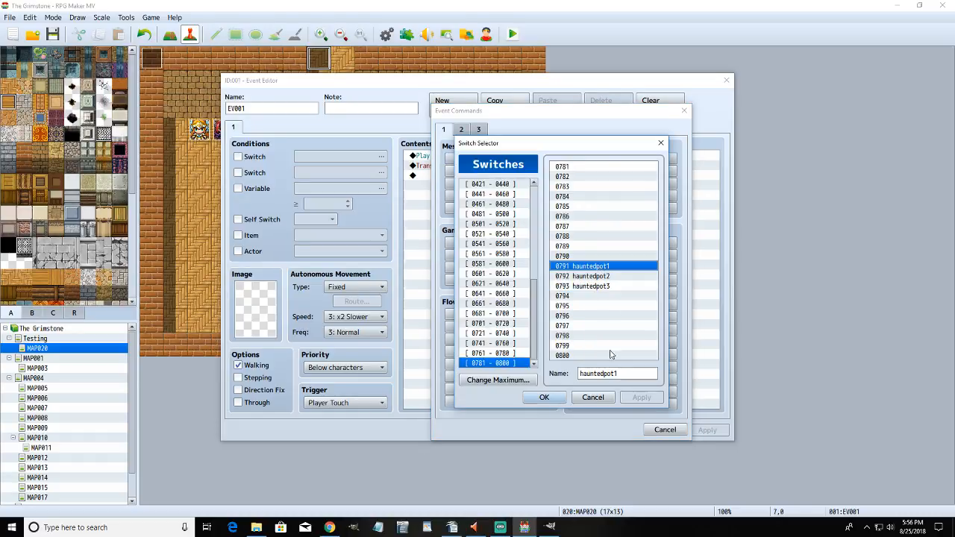
click(544, 397)
click(547, 300)
click(569, 320)
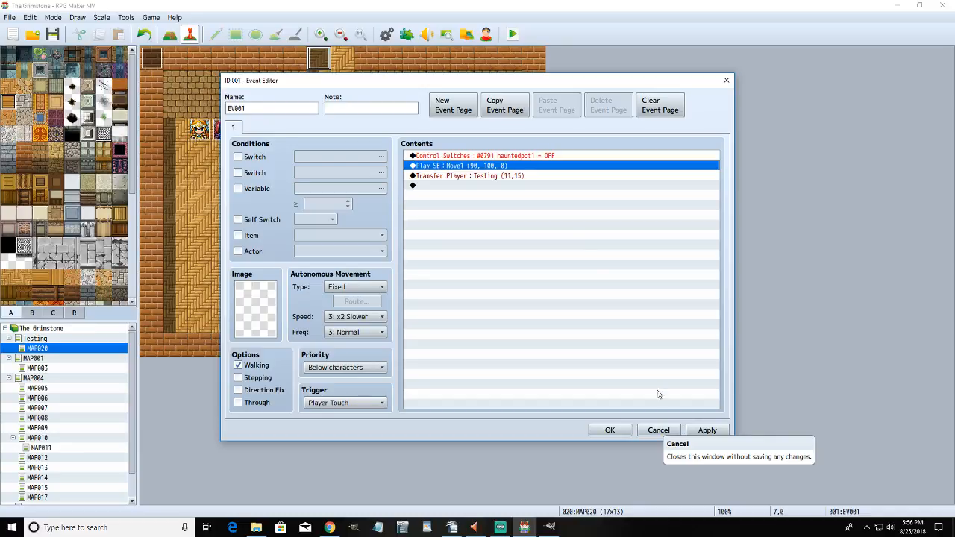
- Copy the hauntedpot1 OFF command and paste it twice at the start of the transfer event
click(473, 180)
click(491, 157)
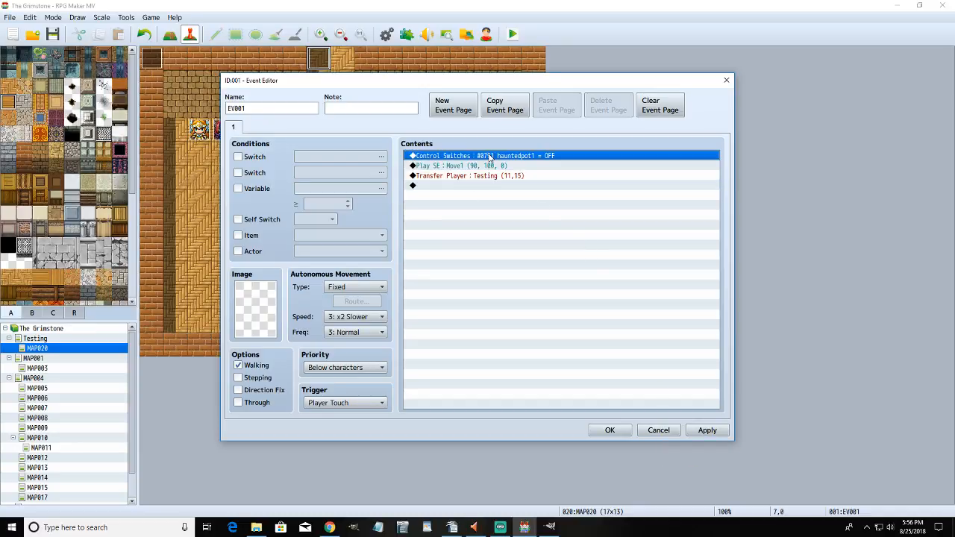
key(ctrl+c)
key(ctrl+v)
key(ctrl+v)
- Change the switch in the second Control Switches command to 0792 hauntedpot2
right_click(493, 168)
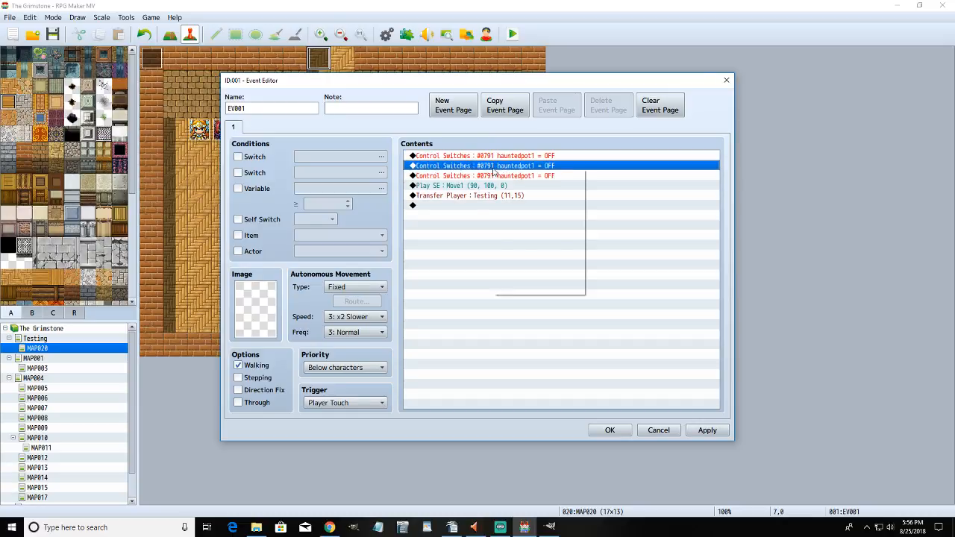
click(522, 186)
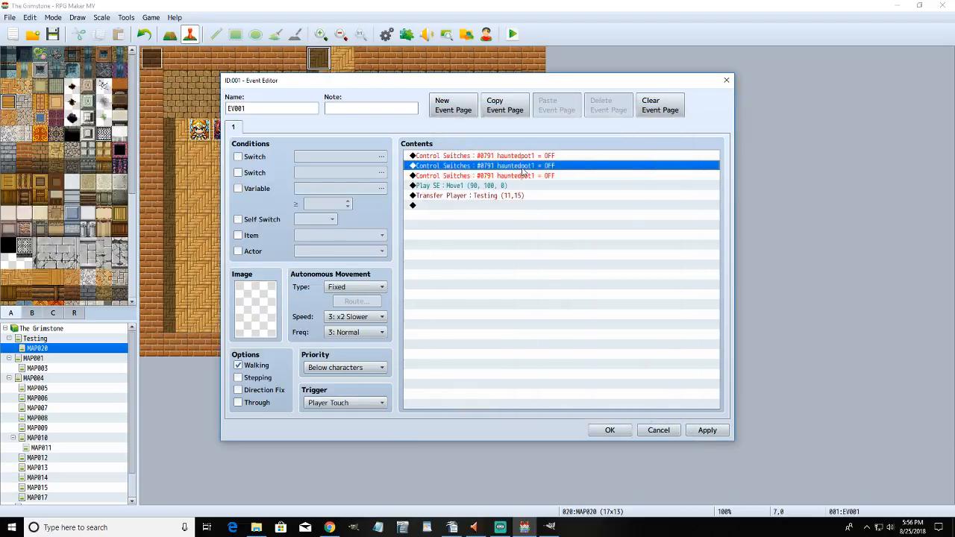
right_click(520, 167)
click(542, 187)
click(589, 252)
click(595, 276)
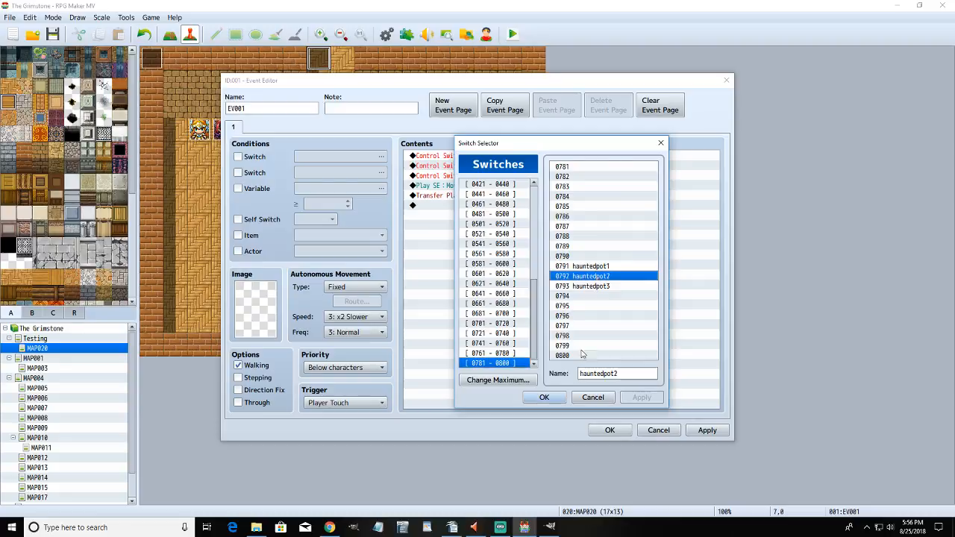
click(544, 396)
click(569, 320)
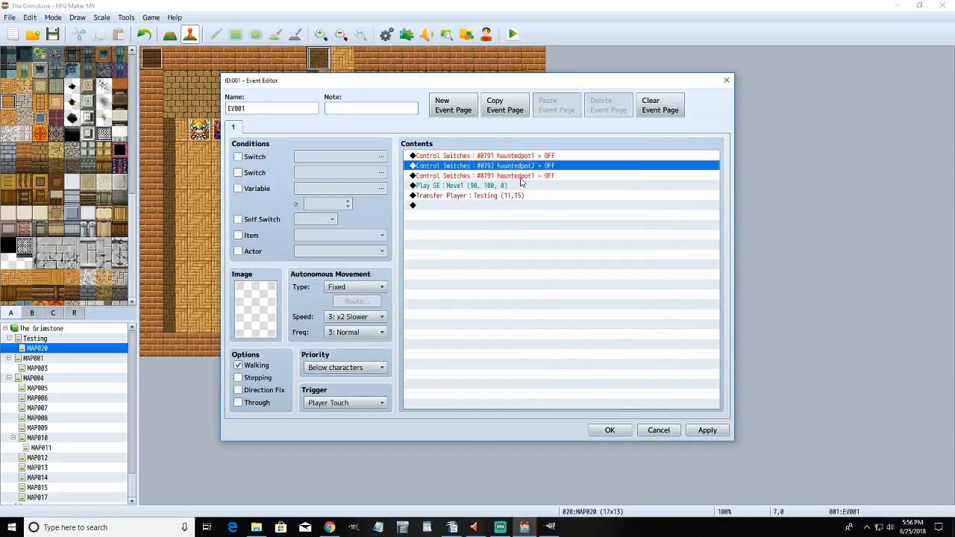
- Change the switch in the third Control Switches command to 0793 hauntedpot3 and save the transfer event
right_click(522, 178)
click(542, 197)
click(596, 252)
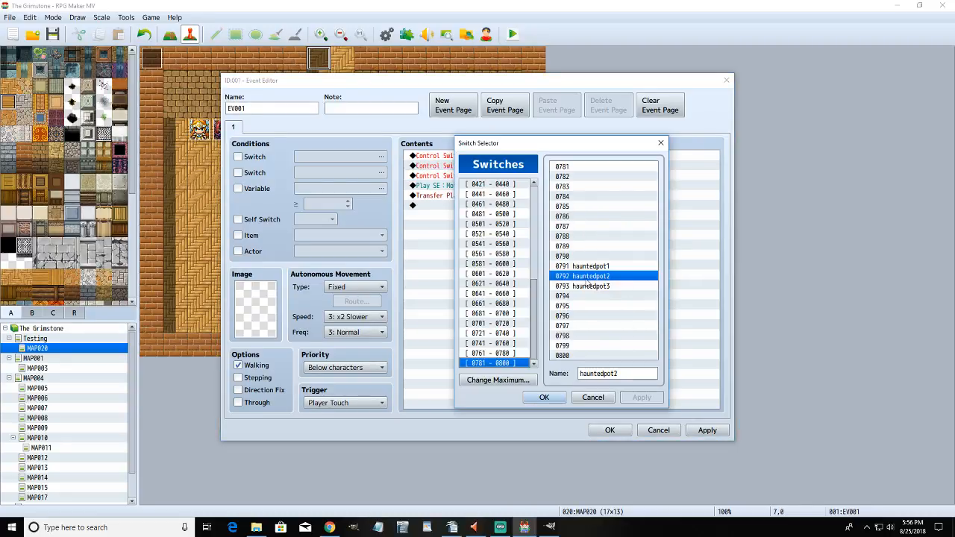
click(588, 284)
click(544, 397)
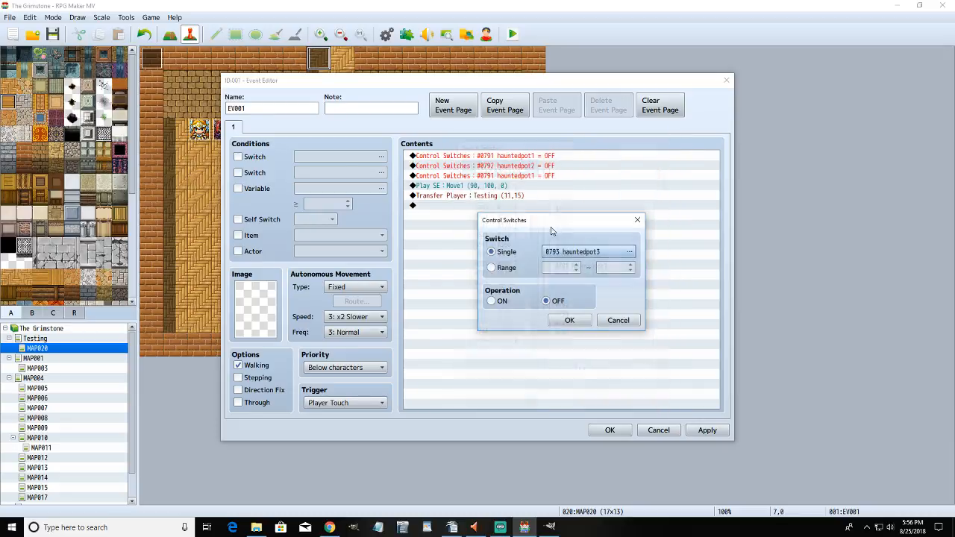
click(569, 320)
click(706, 430)
click(609, 430)
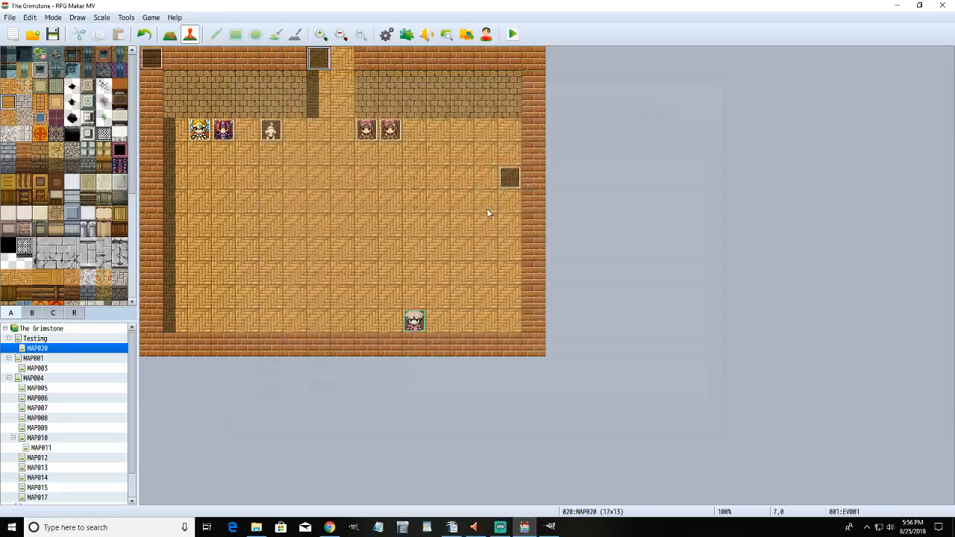
- Replace the Self Switch A condition on page 2 of MAP020's pot event with switch 0791 hauntedpot1
double_click(509, 177)
click(251, 128)
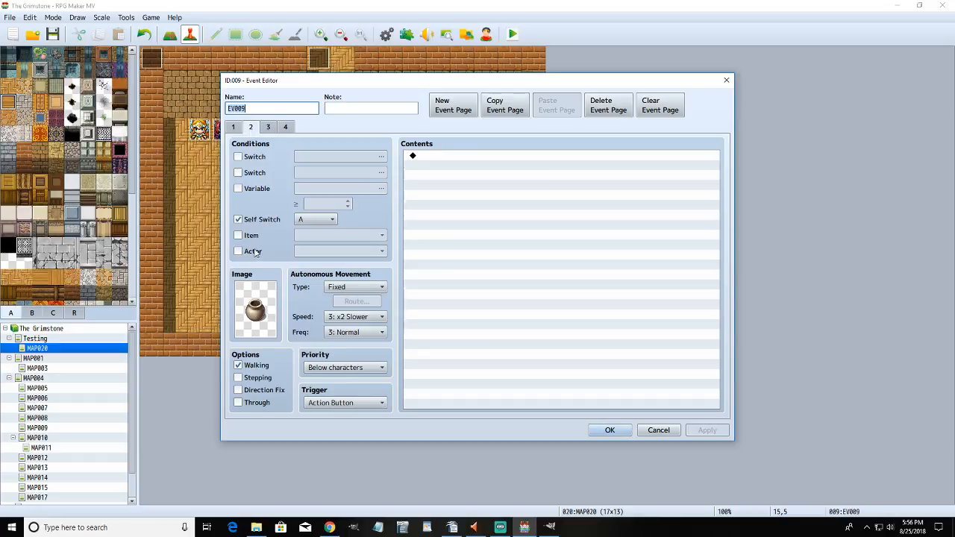
click(263, 220)
click(255, 157)
click(333, 157)
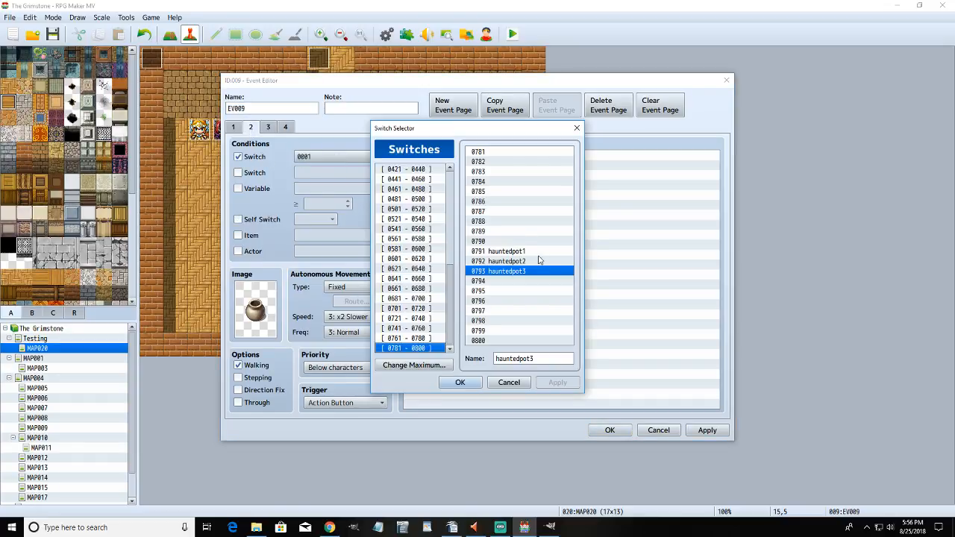
click(495, 249)
click(458, 323)
- Replace the Self Switch B condition on page 3 of the pot event with switch 0792 hauntedpot2
click(268, 127)
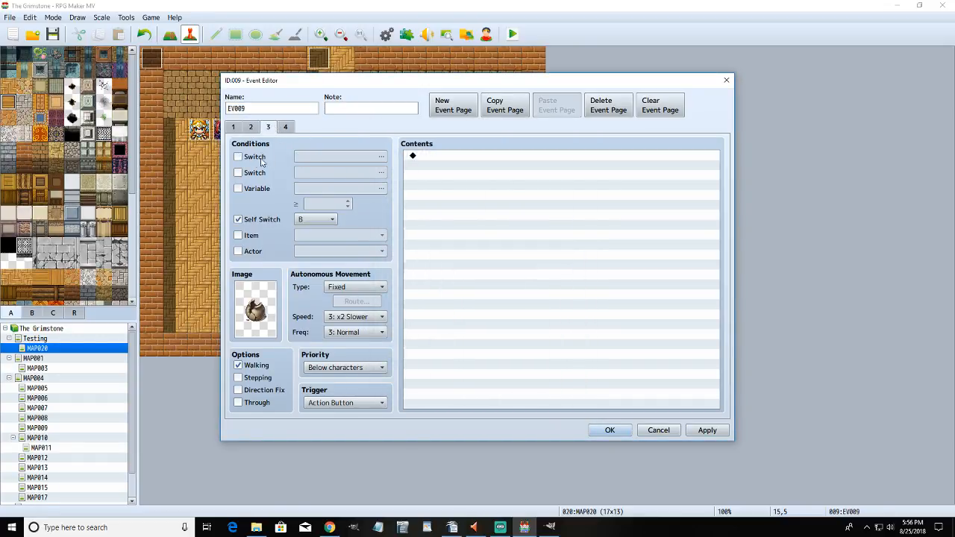
click(238, 157)
click(314, 158)
click(498, 262)
click(460, 382)
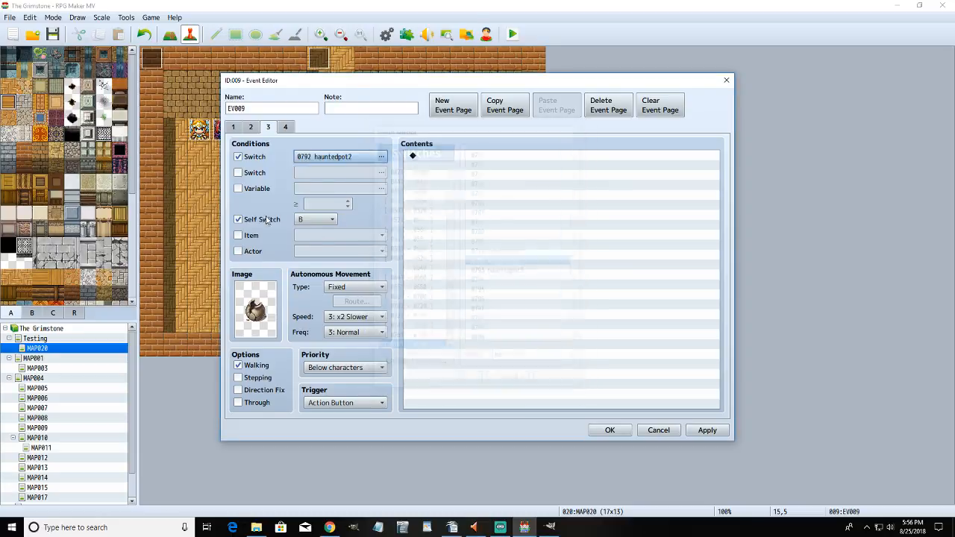
click(238, 219)
- Replace the self switch condition on page 4 with switch 0793 hauntedpot3 and apply the event changes
click(285, 126)
click(238, 156)
click(238, 220)
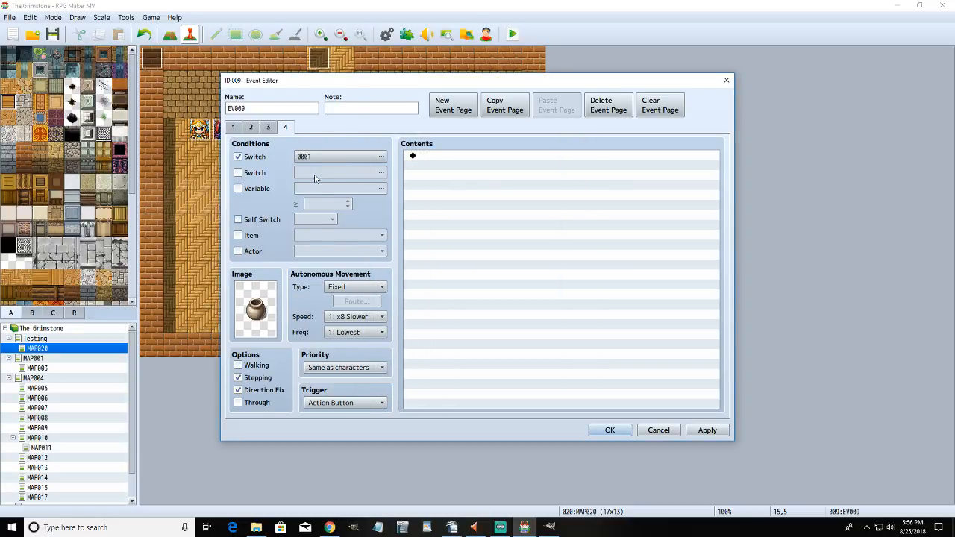
click(315, 158)
click(460, 381)
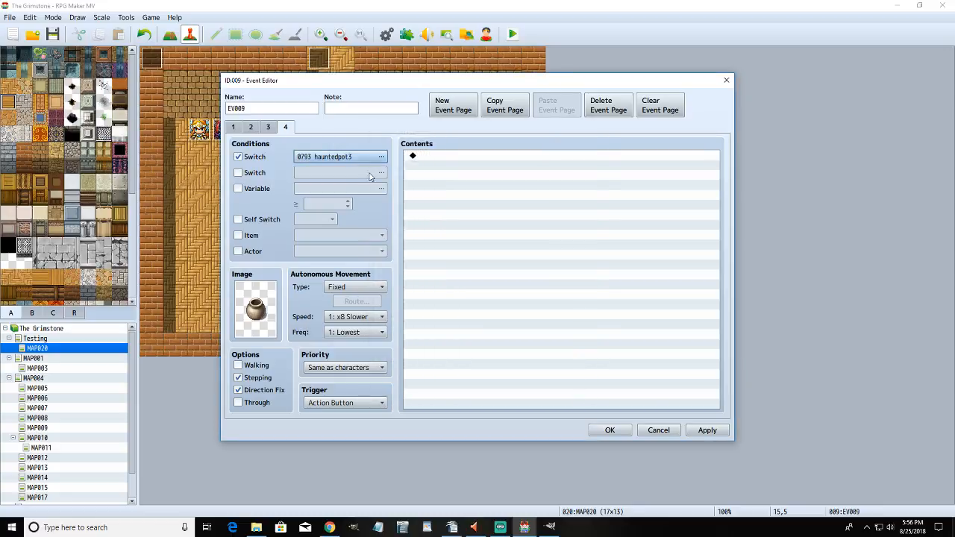
click(705, 431)
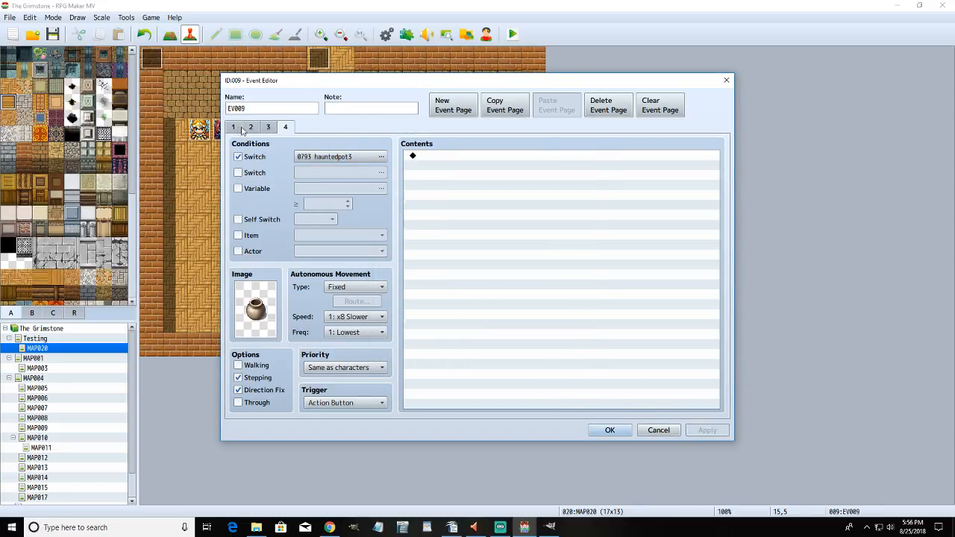
- Review the sanity branches on page 1 against page 2's switch condition, and close the pot event
click(235, 129)
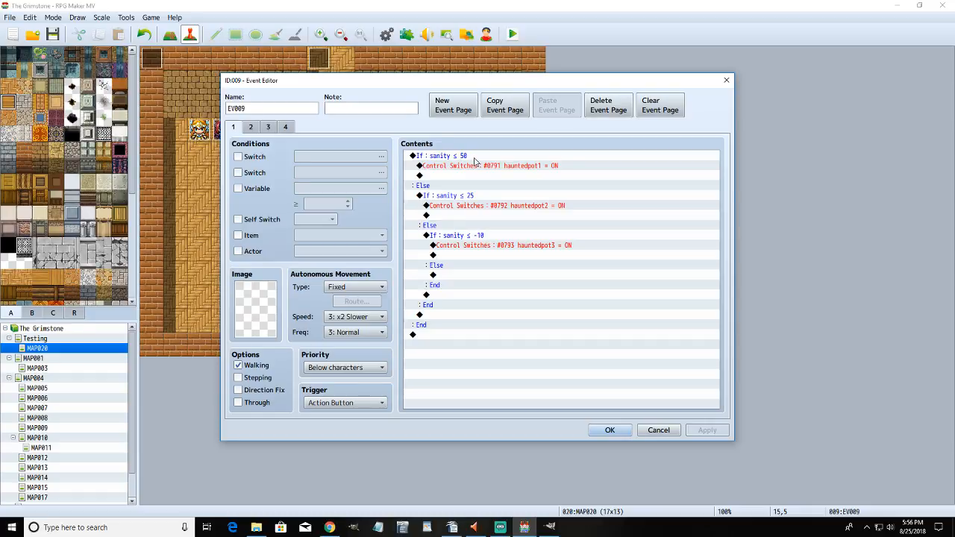
click(252, 129)
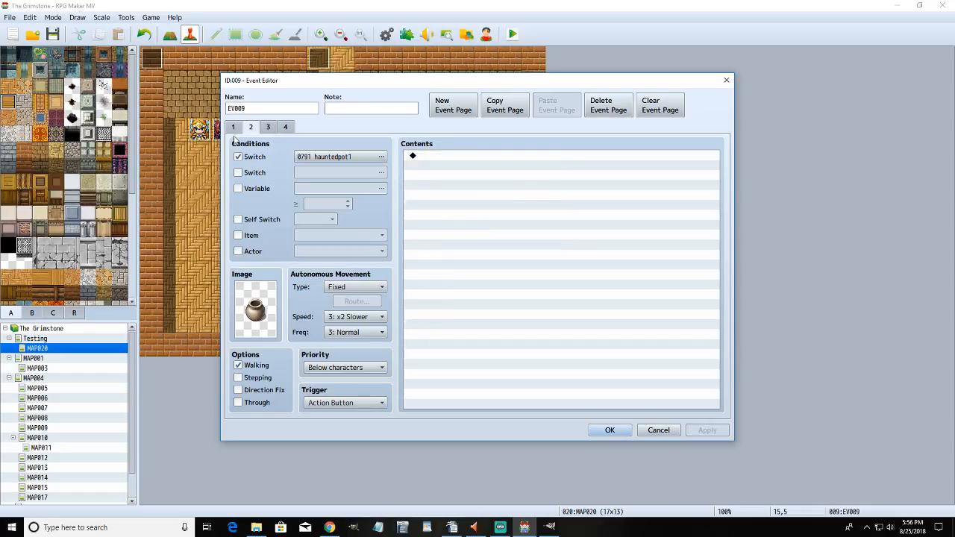
click(234, 129)
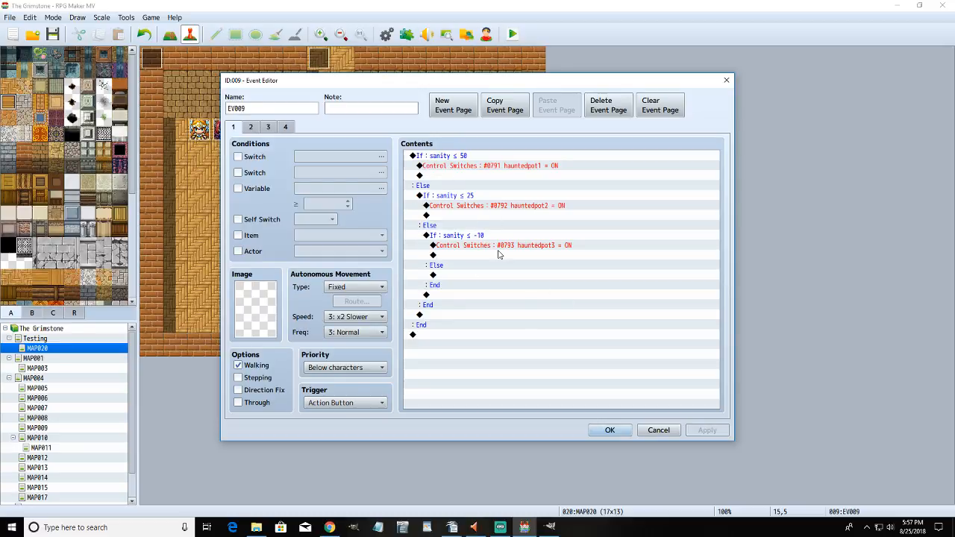
click(609, 430)
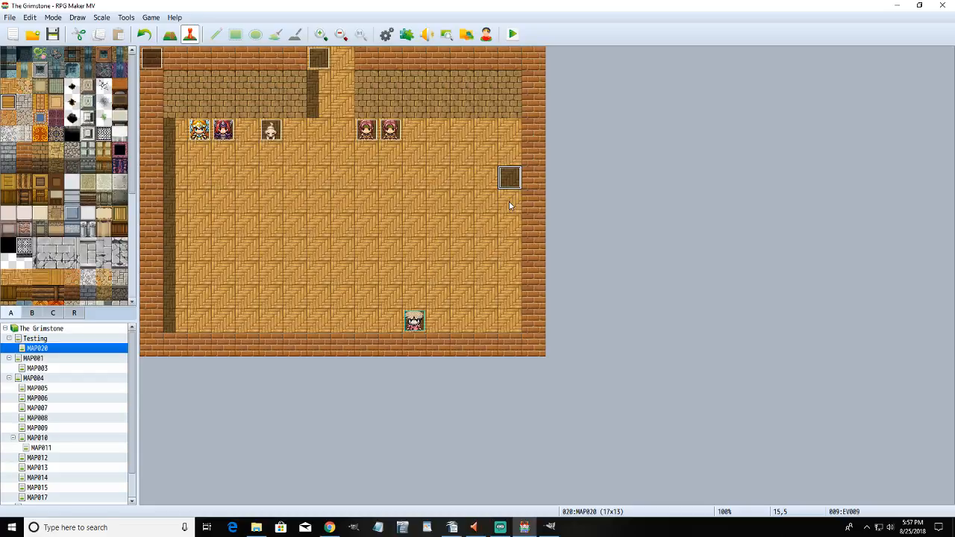
- Copy the transfer event at MAP020's north doorway and paste it onto the adjacent doorway tile at 8,0
click(325, 68)
key(ctrl+c)
click(344, 68)
key(ctrl+v)
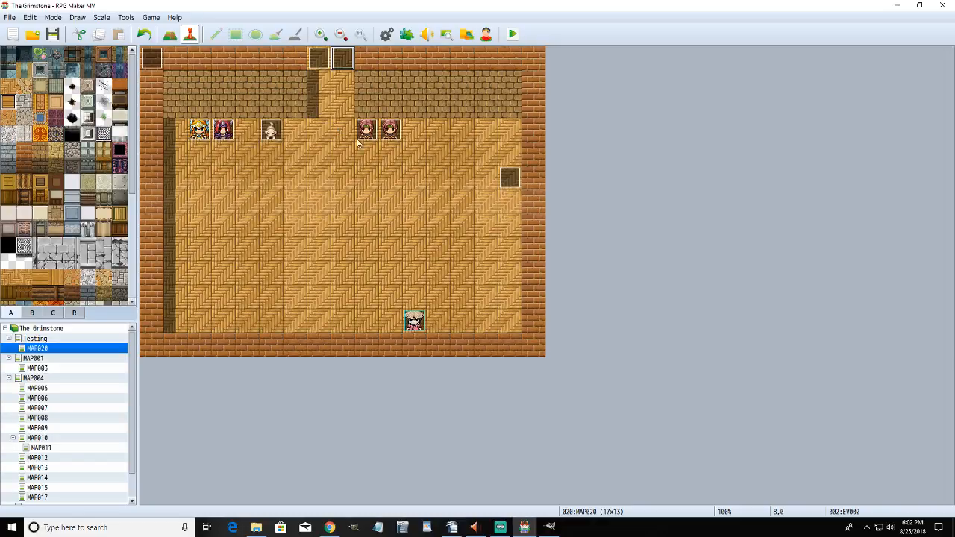
- Examine the switch resets and transfer command in the pasted doorway event
click(339, 177)
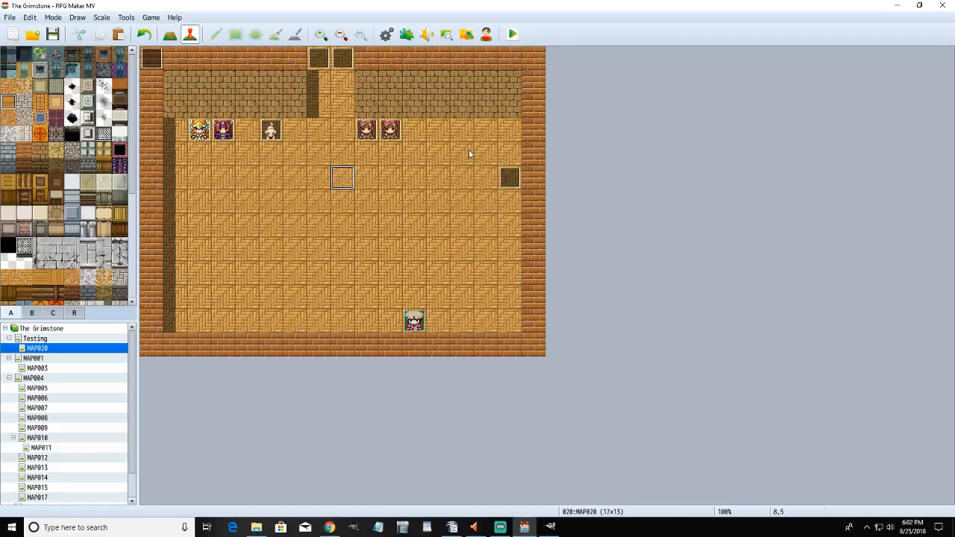
double_click(340, 64)
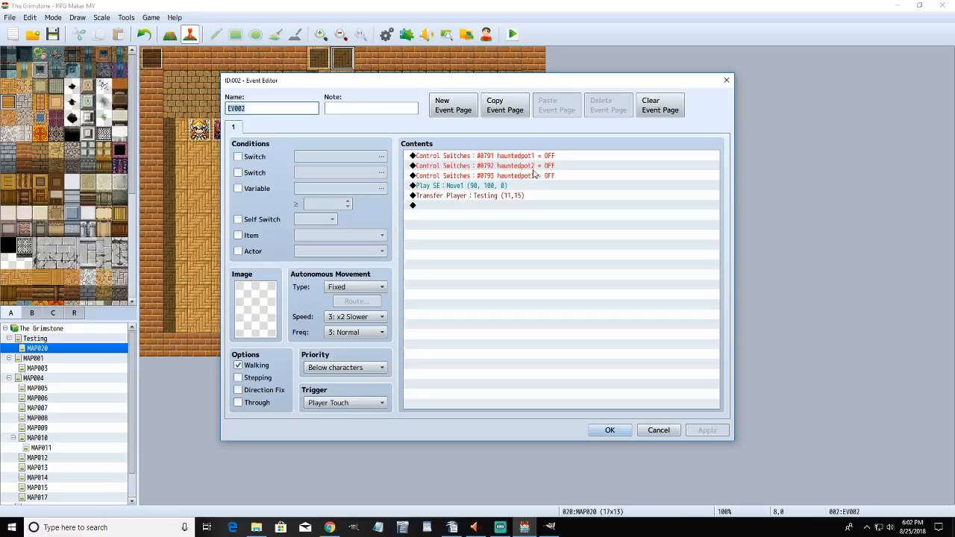
click(609, 430)
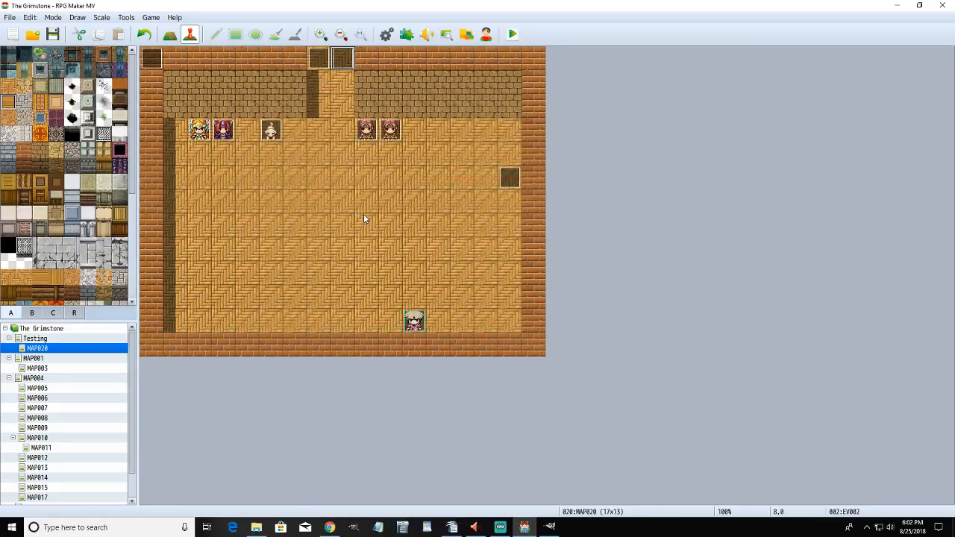
double_click(341, 60)
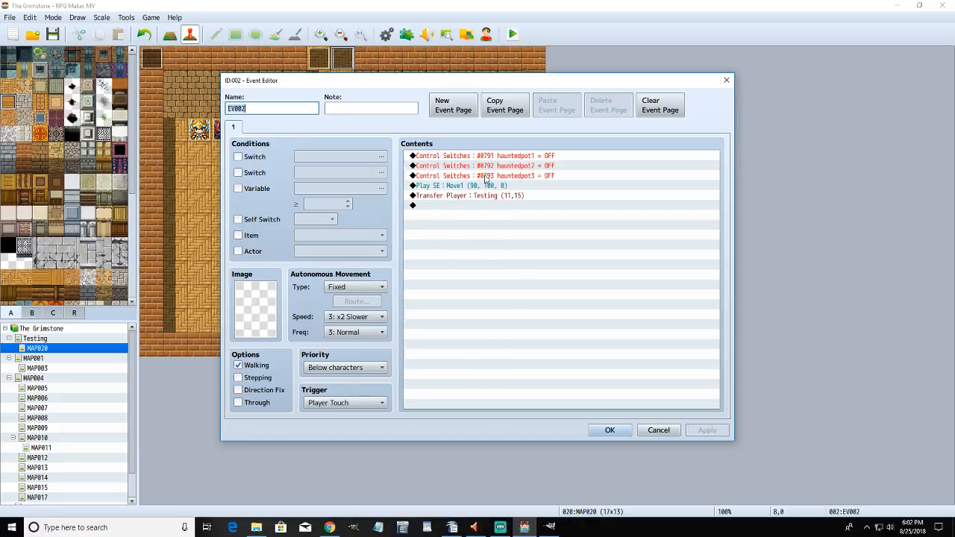
click(610, 429)
- View the Common Events list in the database and close it without changes
click(385, 34)
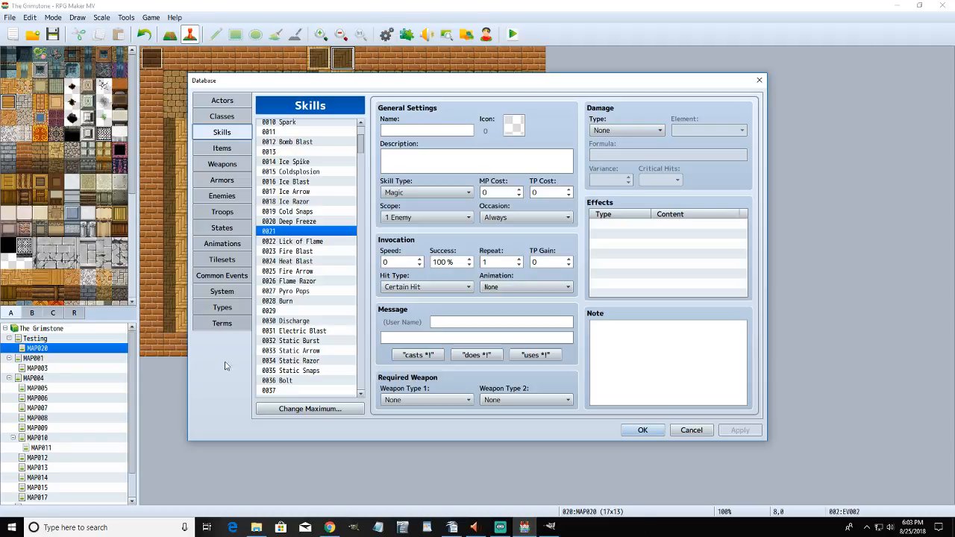
click(224, 276)
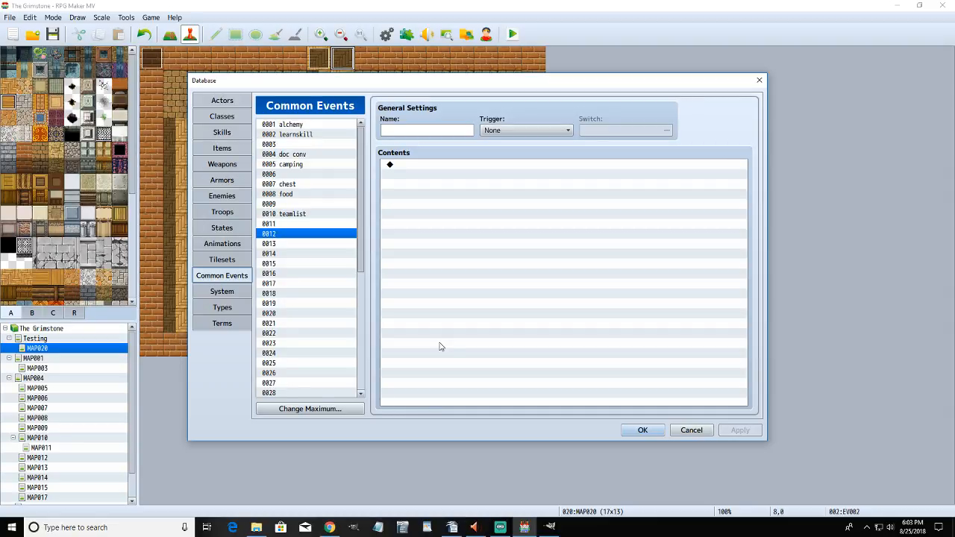
click(701, 432)
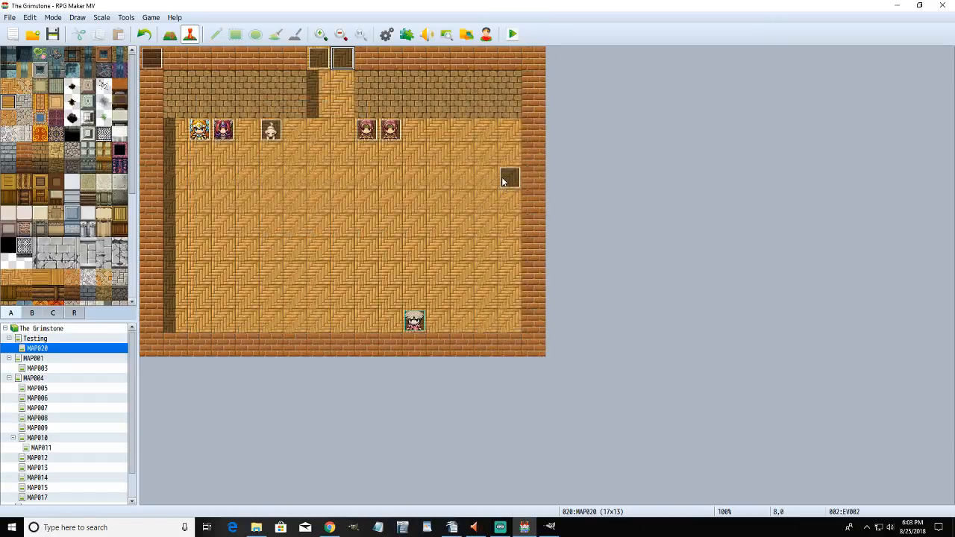
- Examine the commands of the original transfer event at 7,0 and close it without changes
click(317, 59)
double_click(320, 59)
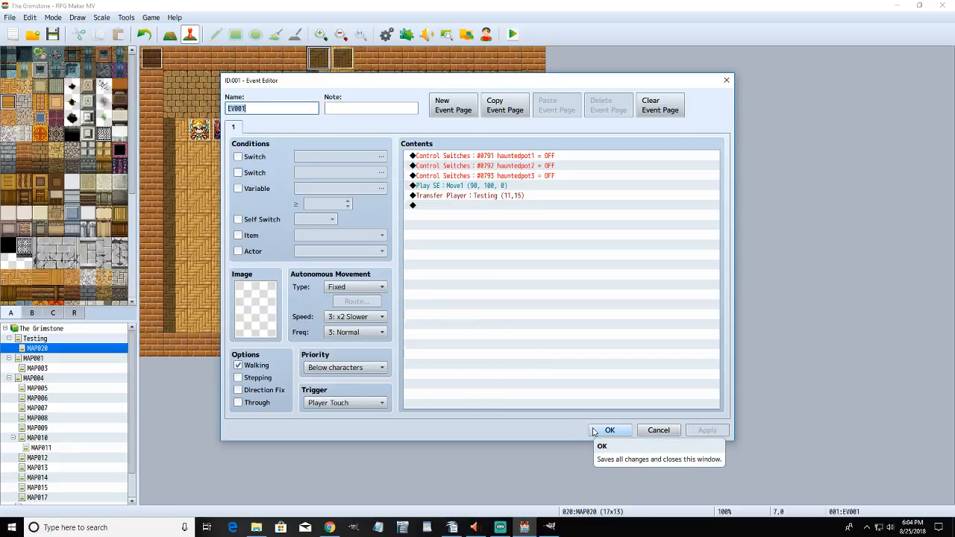
click(649, 430)
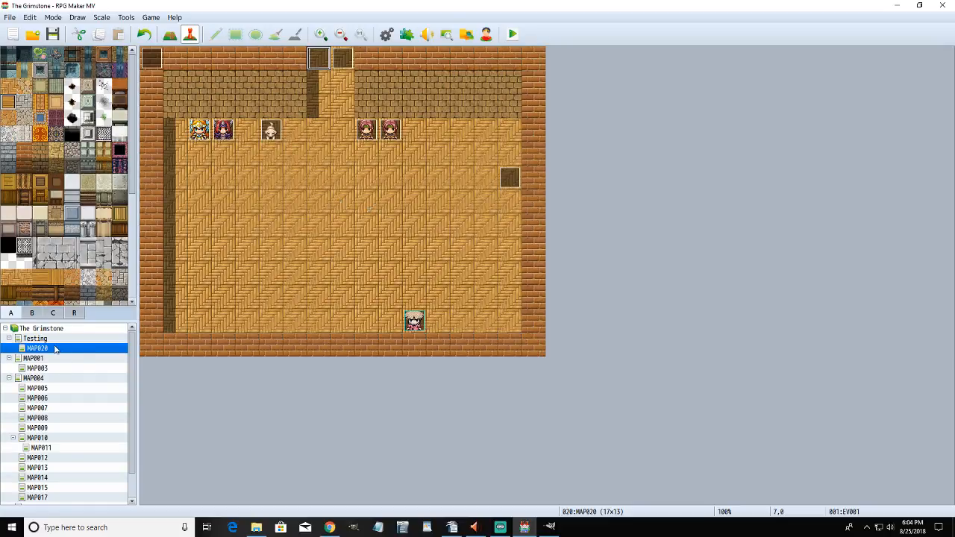
- Set the player's starting position on the Testing map at tile 14,12
click(78, 339)
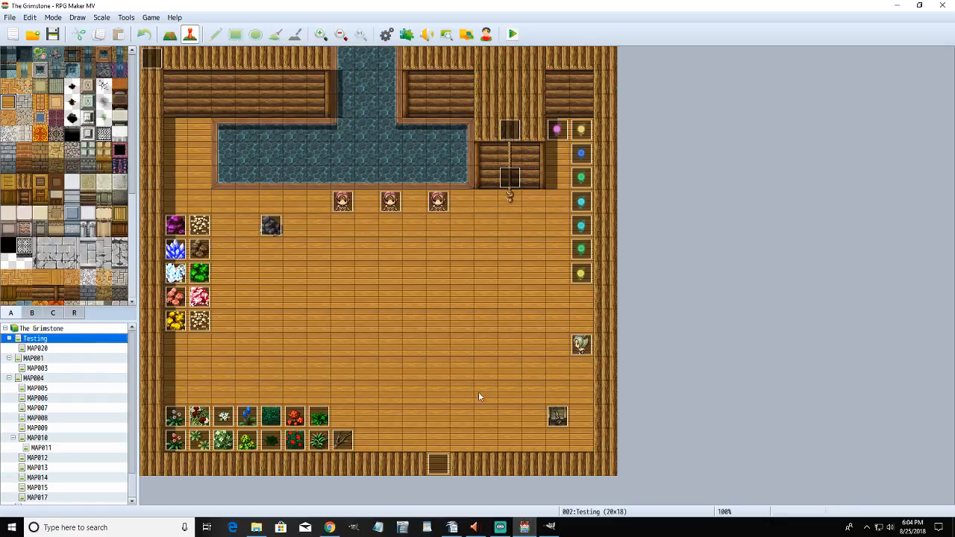
right_click(485, 345)
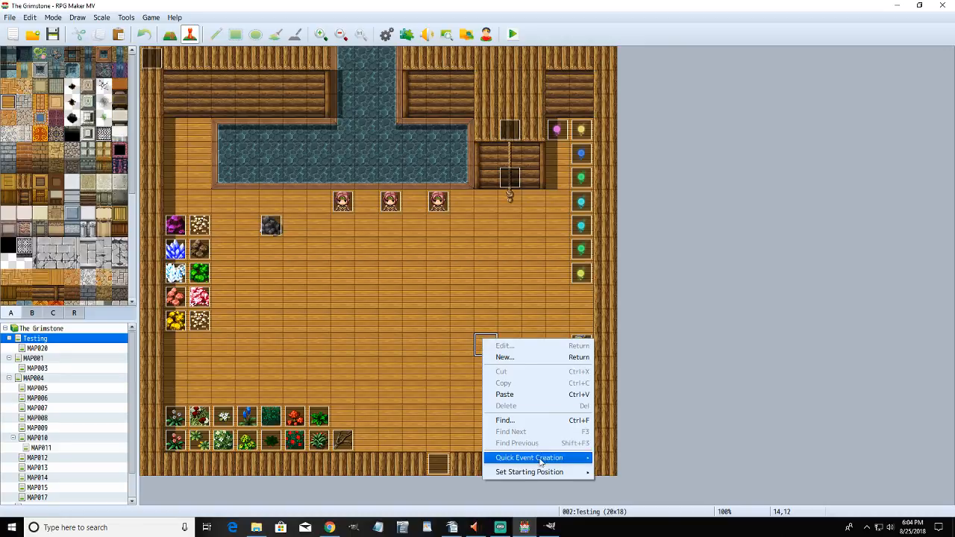
mouse_move(540, 477)
click(617, 472)
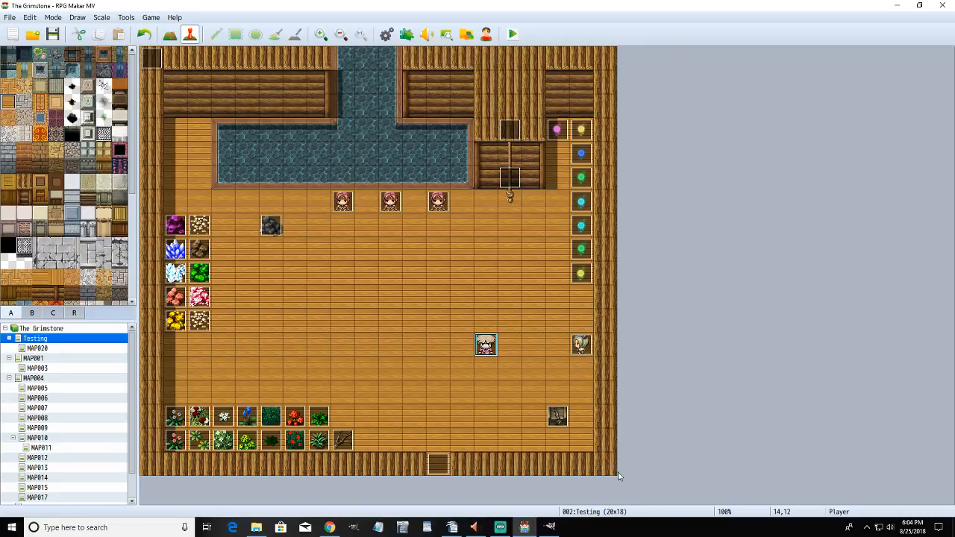
- Save the project, launch a playtest and start a new game
click(513, 34)
click(435, 277)
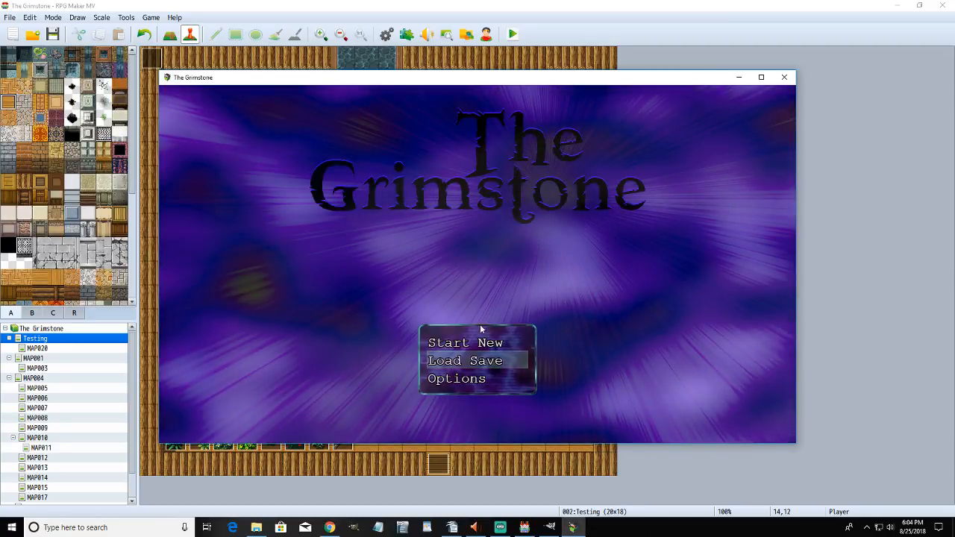
click(475, 339)
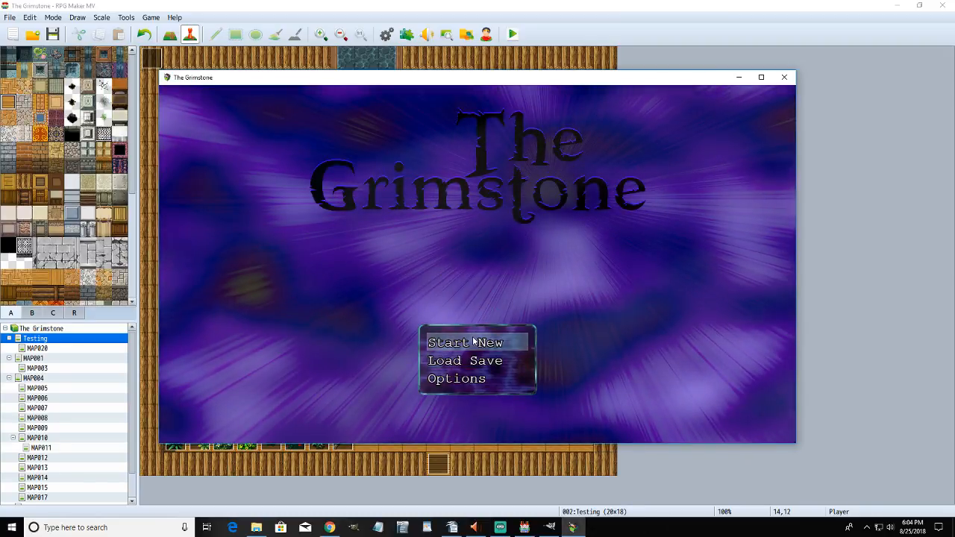
click(472, 337)
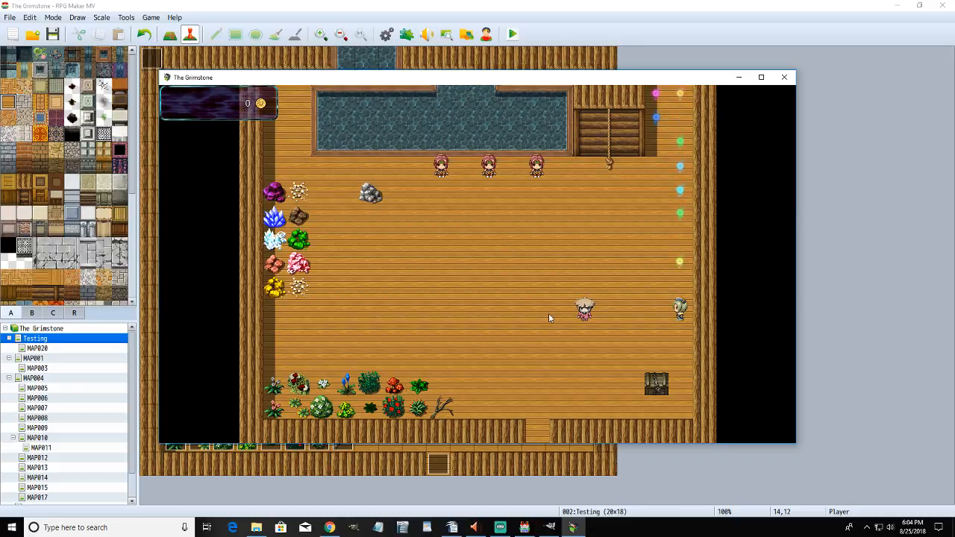
- Walk the player through the Testing map's south exit into the brick room, and end the playtest
key(Left)
key(Down)
key(Left)
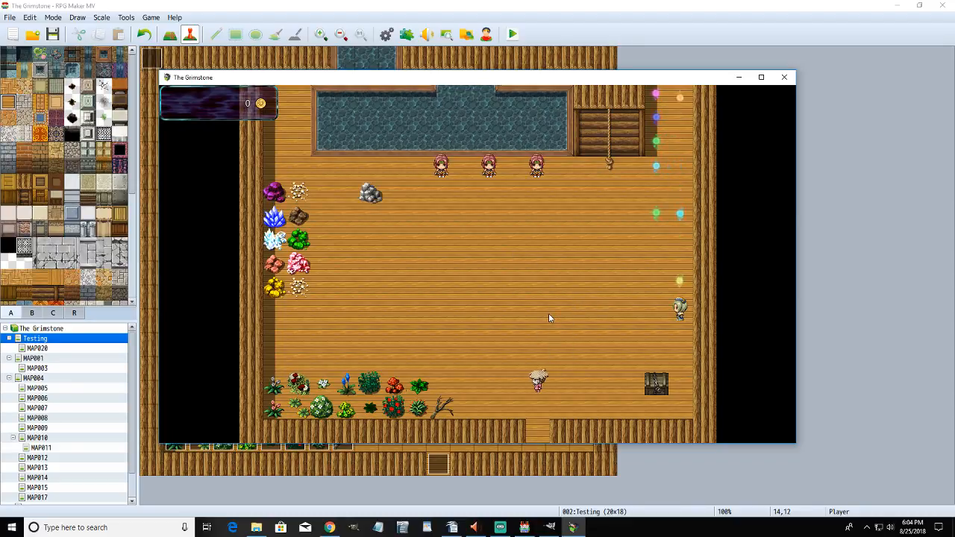
key(Down)
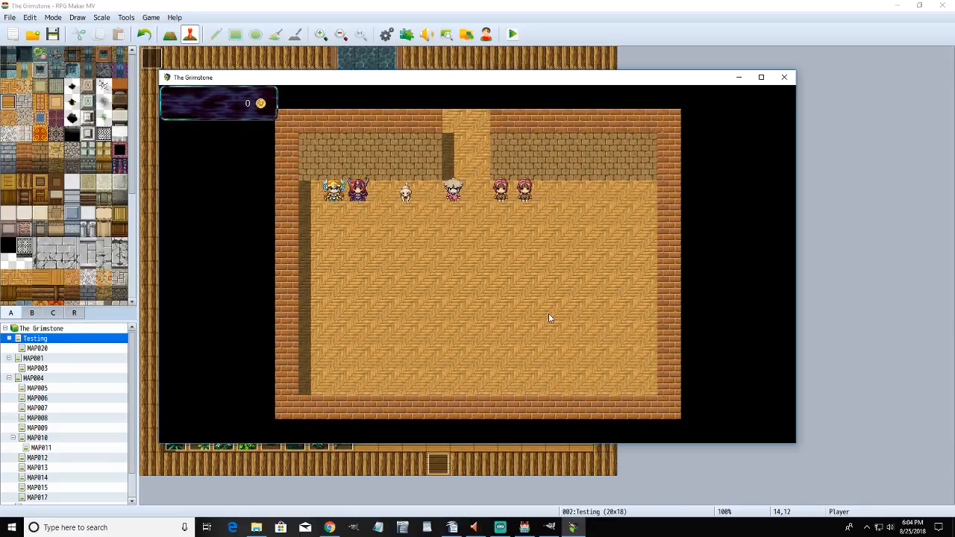
click(784, 77)
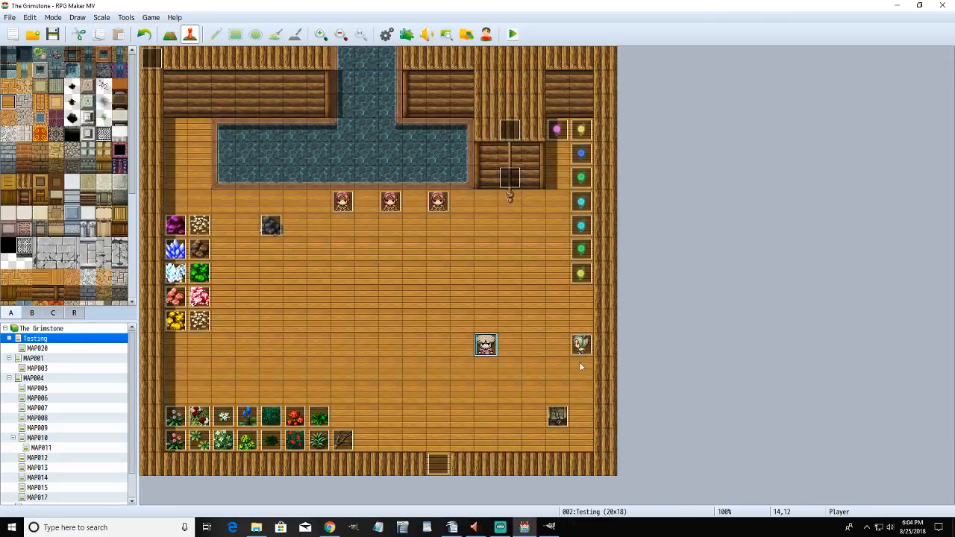
- Set the trigger of page 1 in MAP020's pot event to Autorun and save the event
click(58, 347)
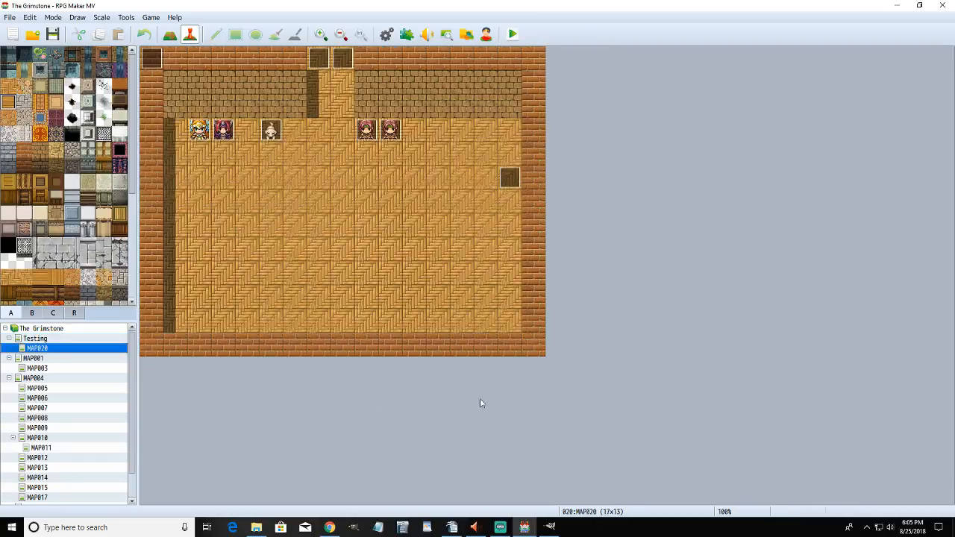
double_click(510, 175)
click(355, 404)
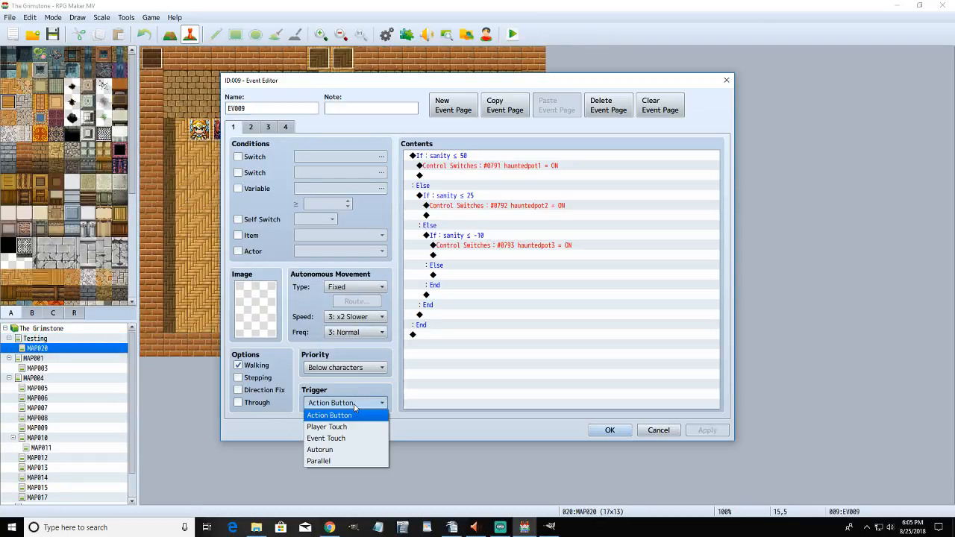
click(335, 449)
click(252, 127)
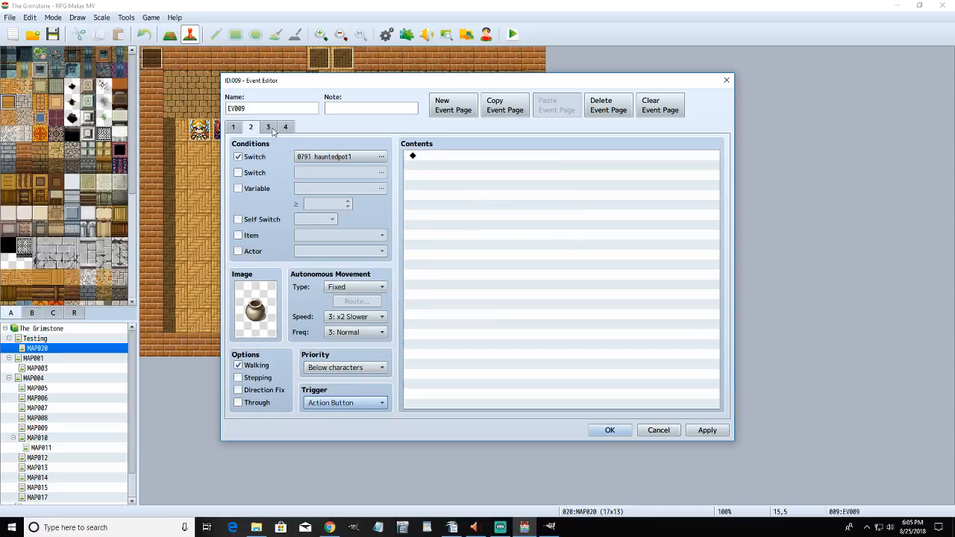
click(268, 127)
click(609, 431)
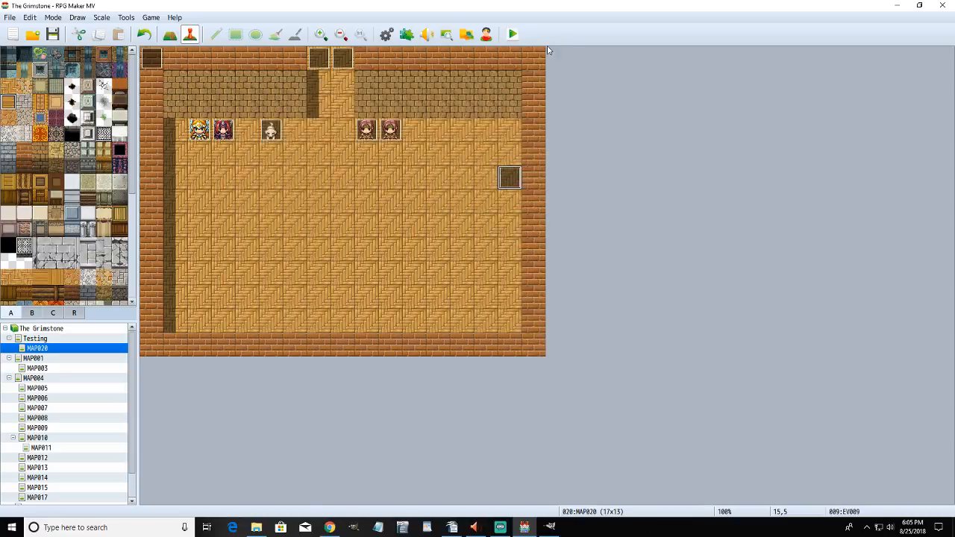
- Save the changes, launch another playtest and move its game window aside
click(512, 35)
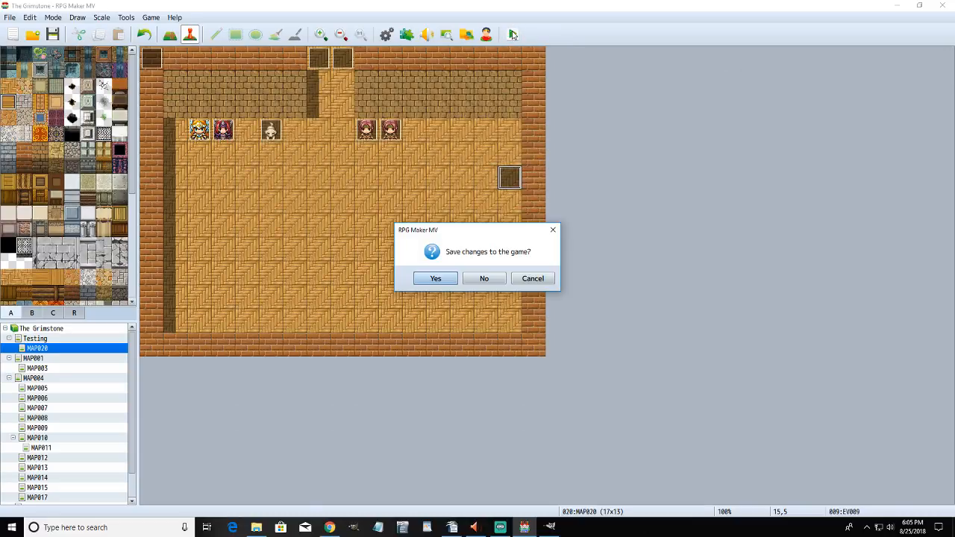
click(440, 278)
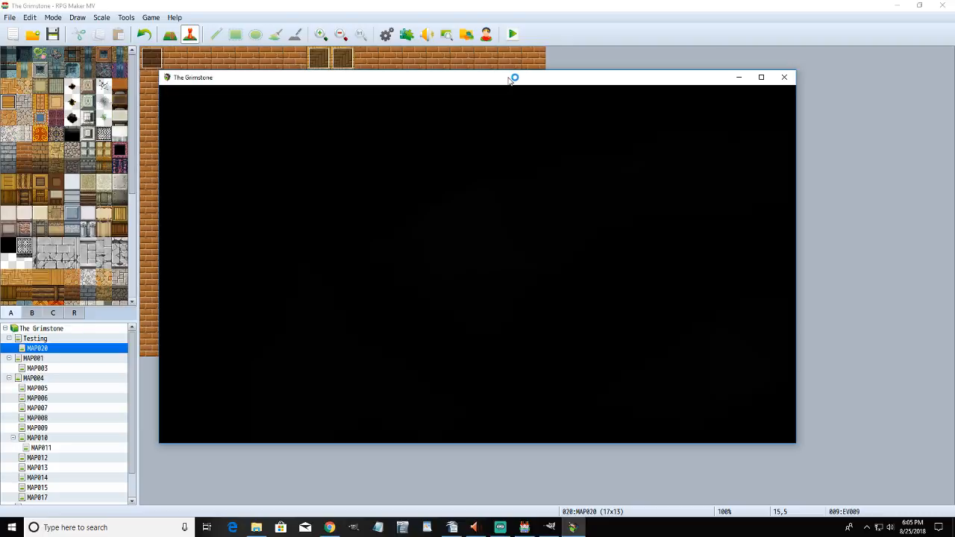
drag(509, 80, 434, 89)
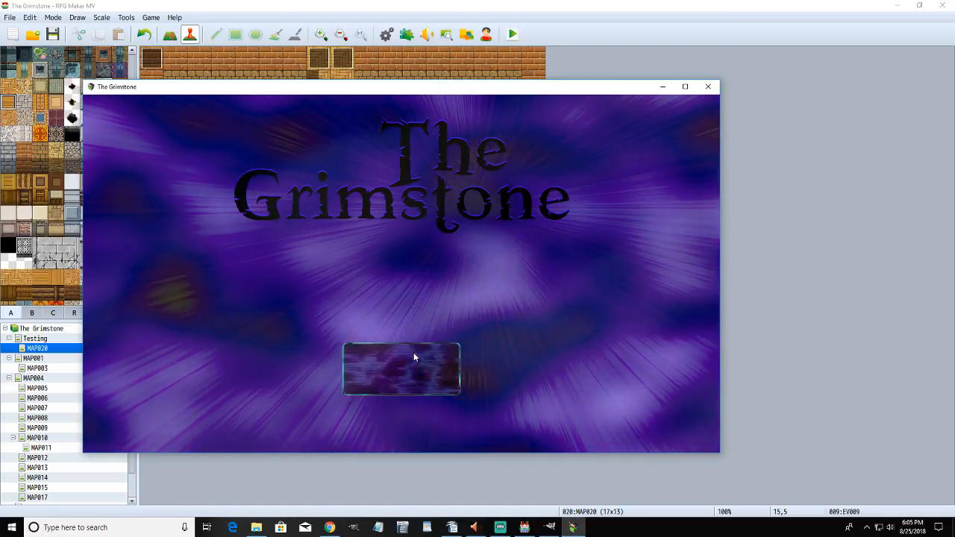
- Start a new game, walk the player through the Testing map's south exit into the brick room, and end the playtest
click(414, 358)
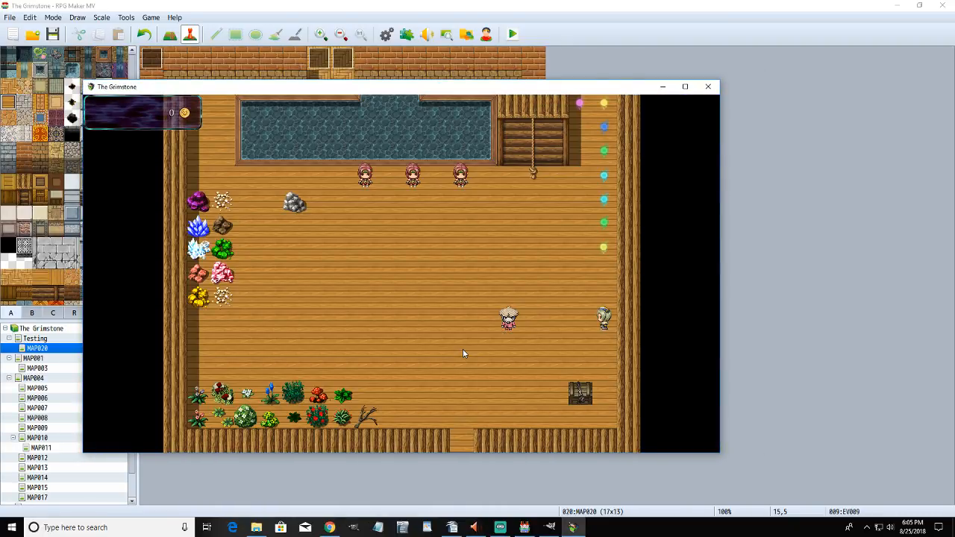
key(Left)
key(Down)
key(Left)
key(Down)
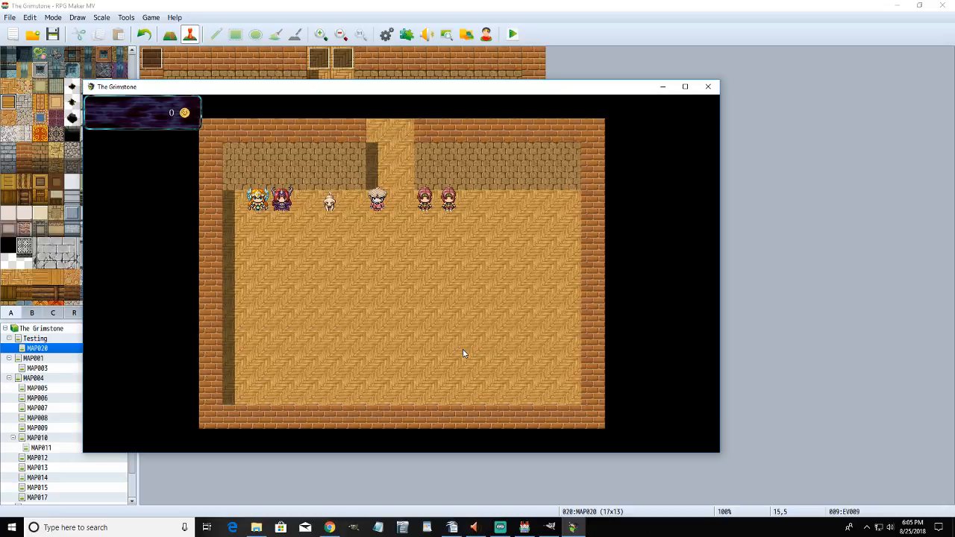
click(707, 87)
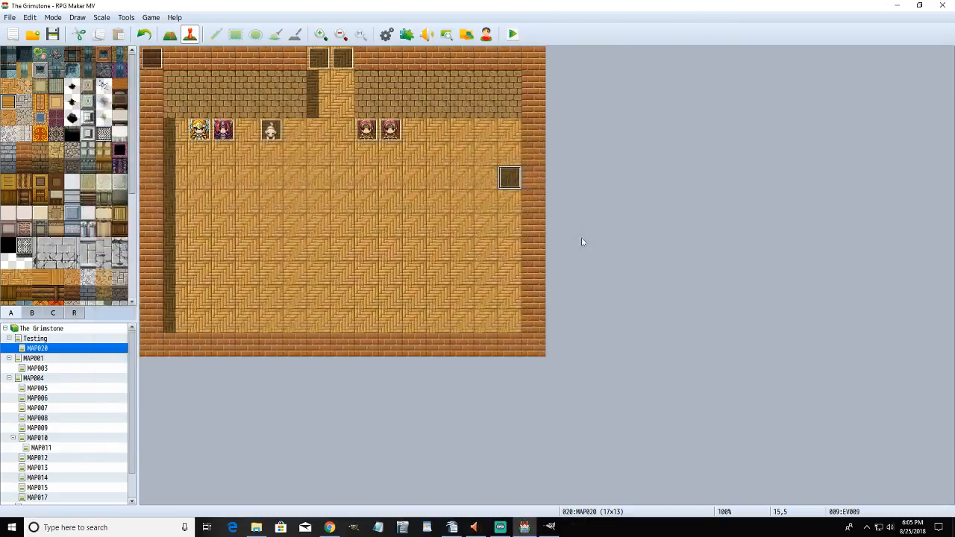
- Set the priority of pages 1, 2 and 3 in MAP020's pot event to Same as characters
double_click(513, 186)
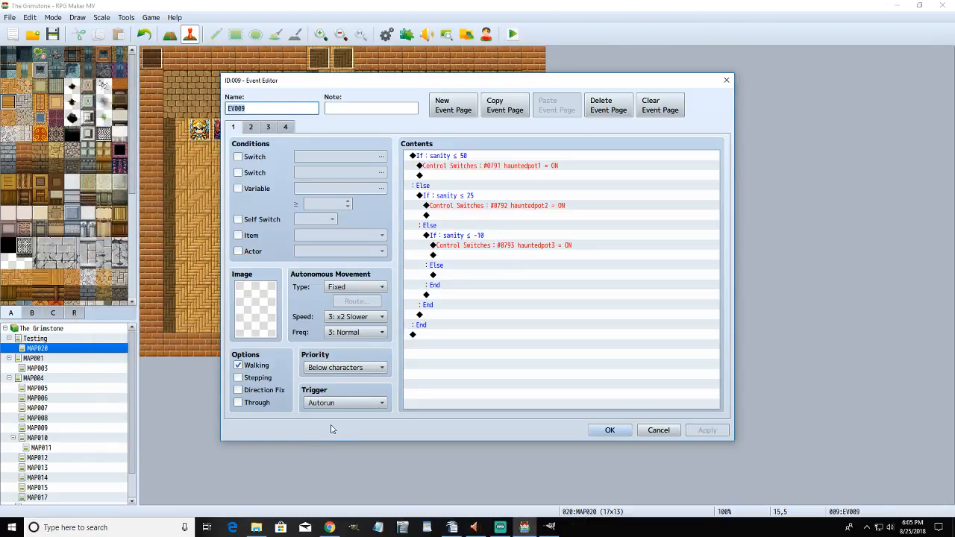
click(363, 367)
click(351, 388)
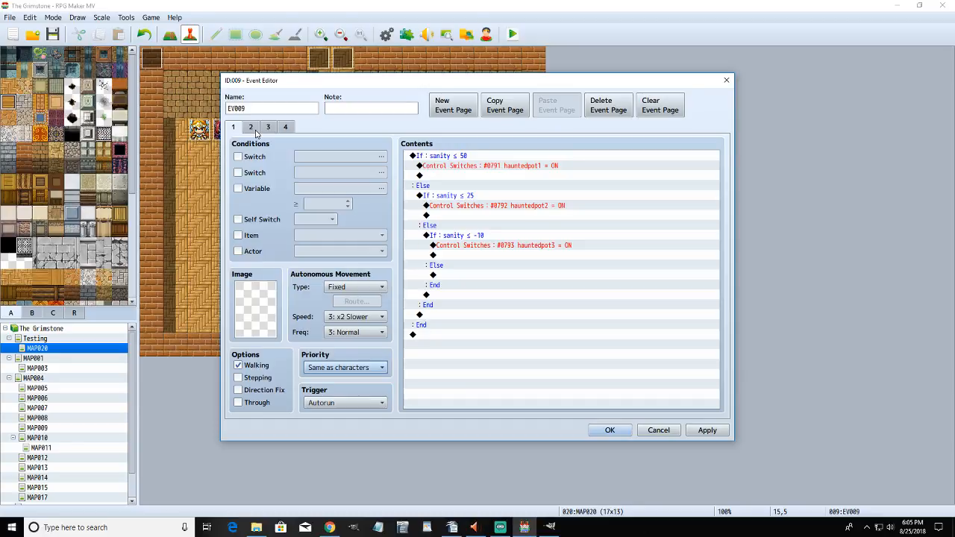
click(252, 128)
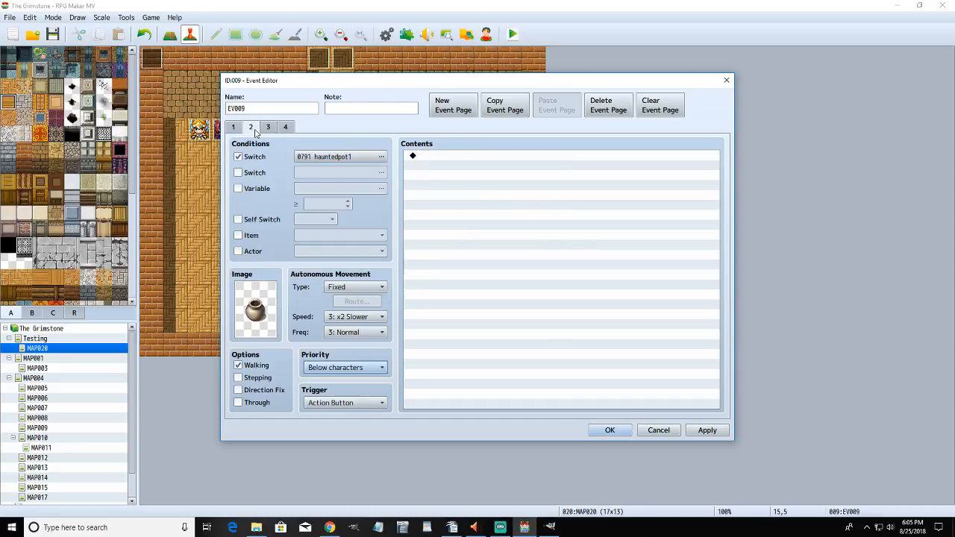
click(357, 367)
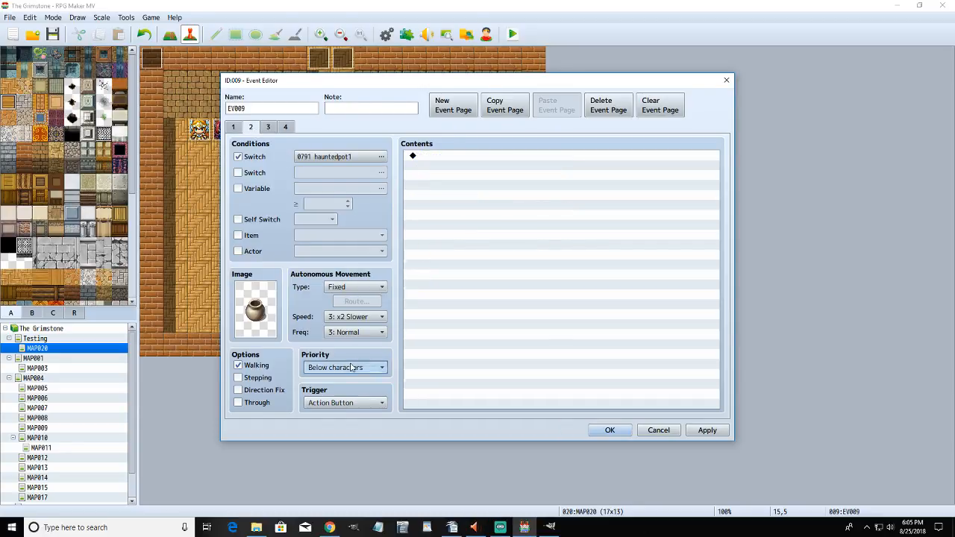
click(346, 391)
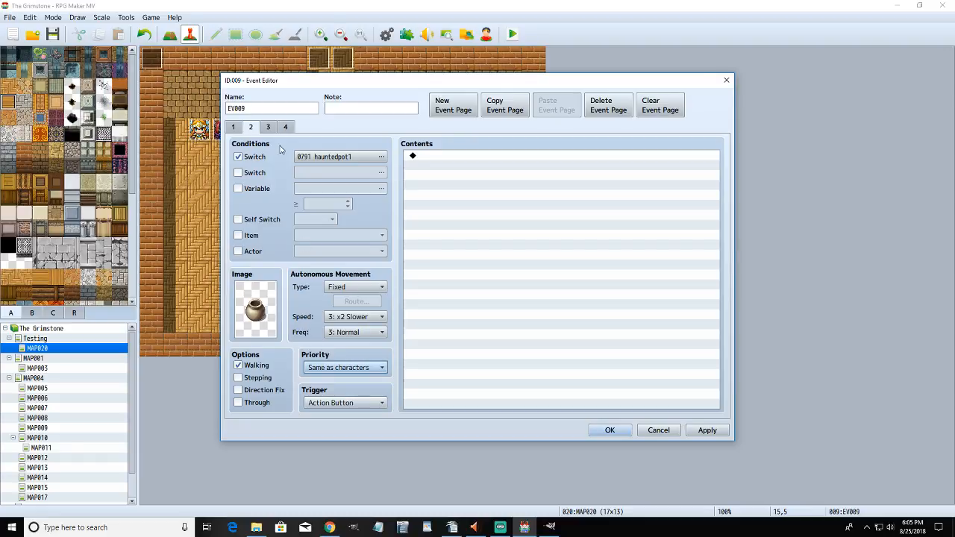
click(272, 126)
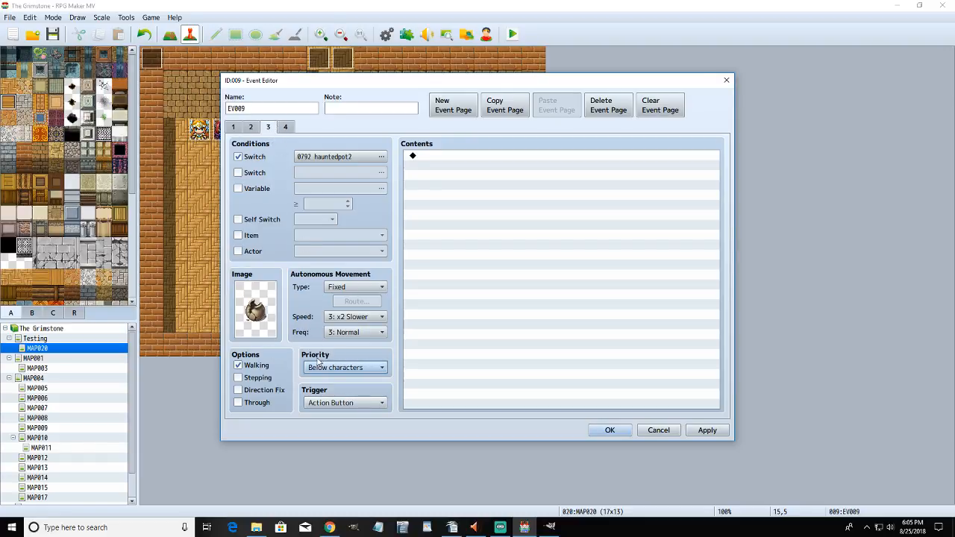
click(334, 403)
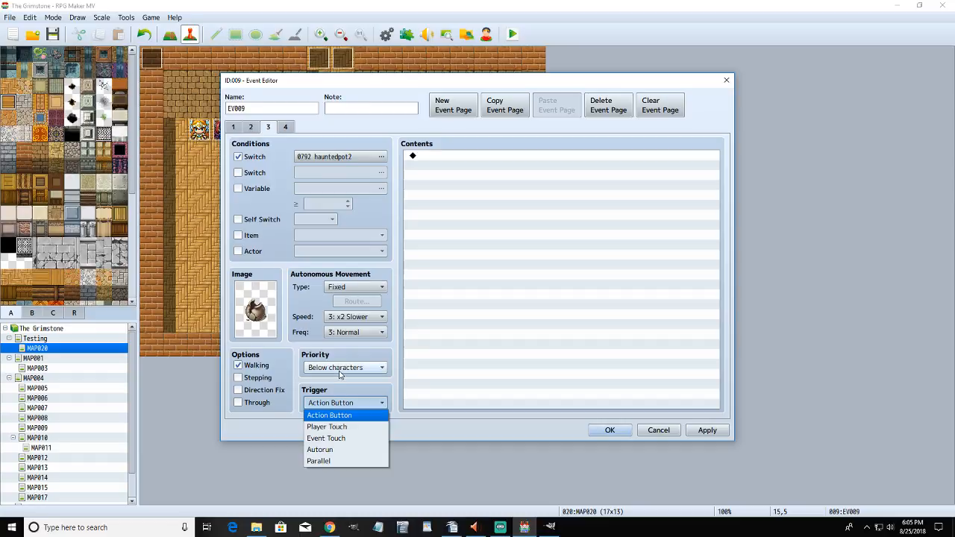
click(345, 368)
click(338, 390)
- Enable Direction Fix and disable Walking on pages 3 and 2 of the pot event
click(261, 389)
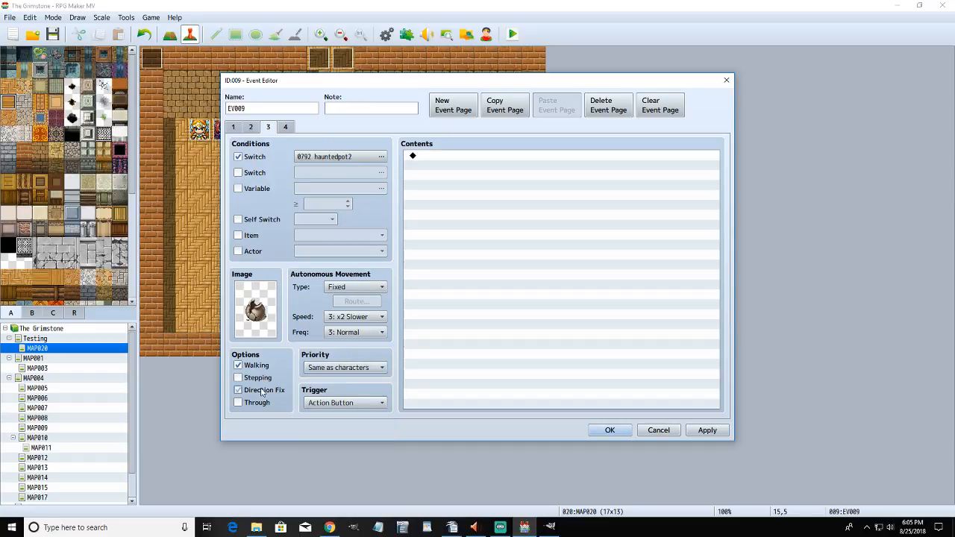
click(262, 366)
click(252, 128)
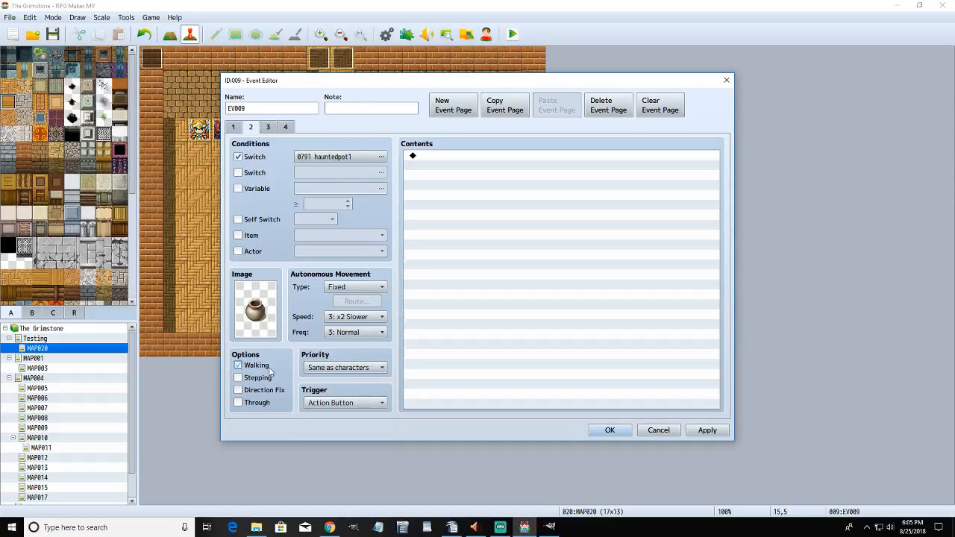
click(264, 389)
click(258, 366)
- Check the settings on all four pages of the pot event and save the event
click(287, 128)
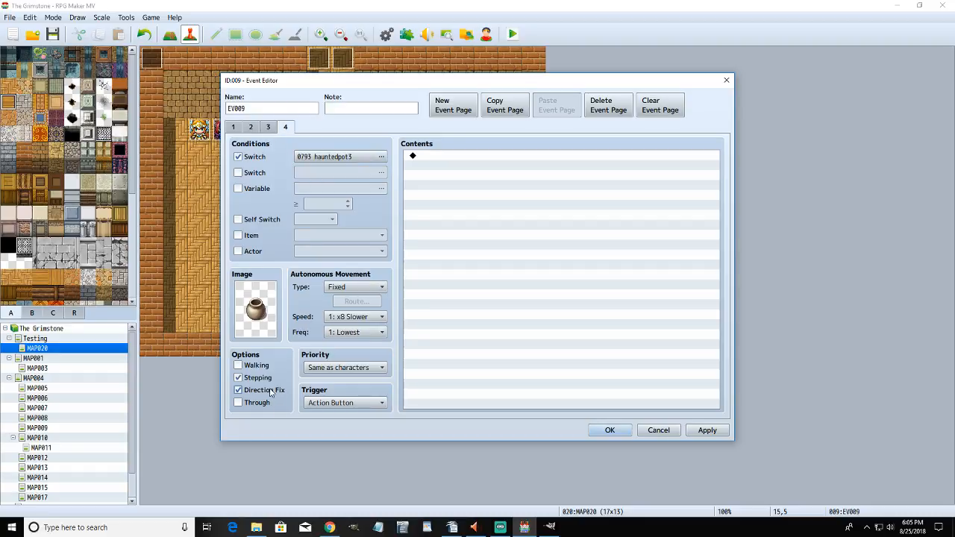
click(268, 128)
click(252, 128)
click(235, 128)
click(234, 128)
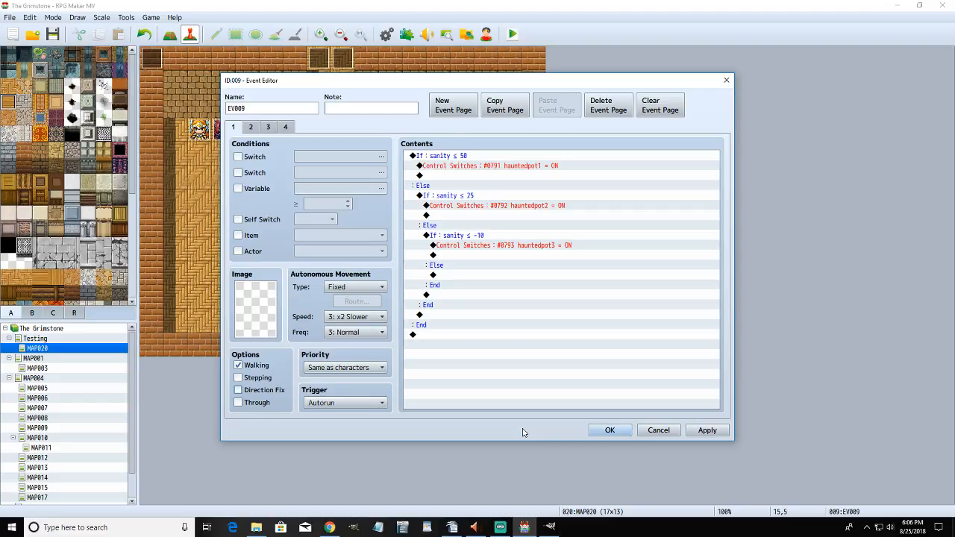
click(609, 430)
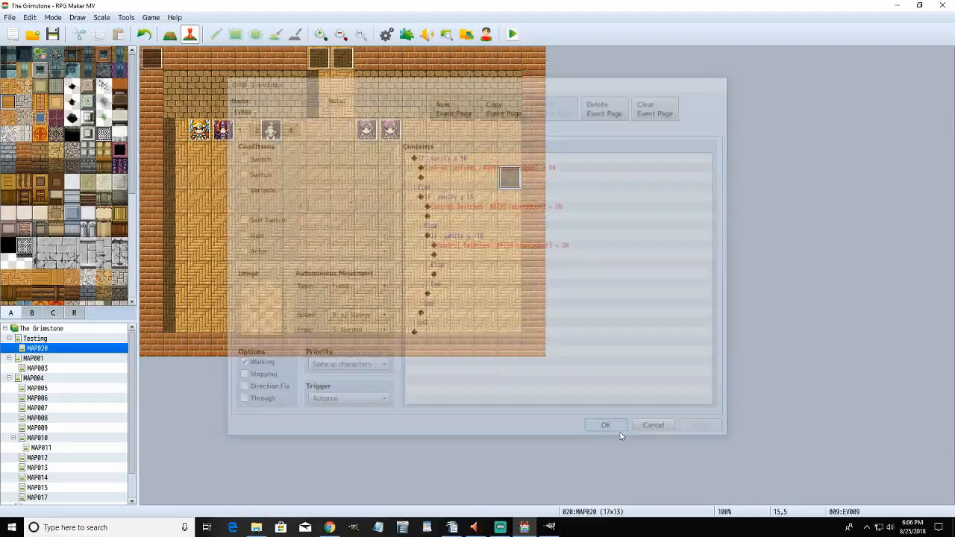
- Check both pages of the sanity autorun event in MAP020's upper-left corner and delete that event from the map
double_click(160, 62)
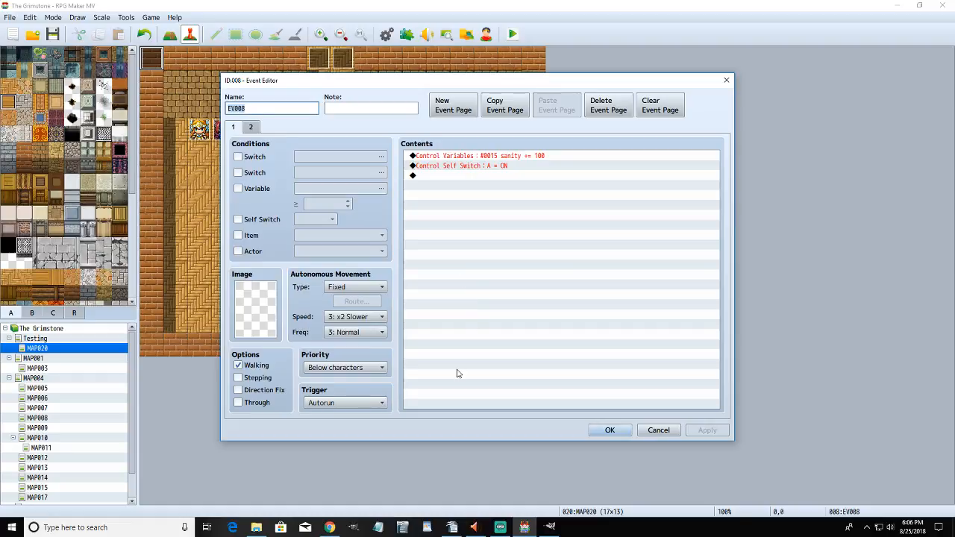
click(249, 128)
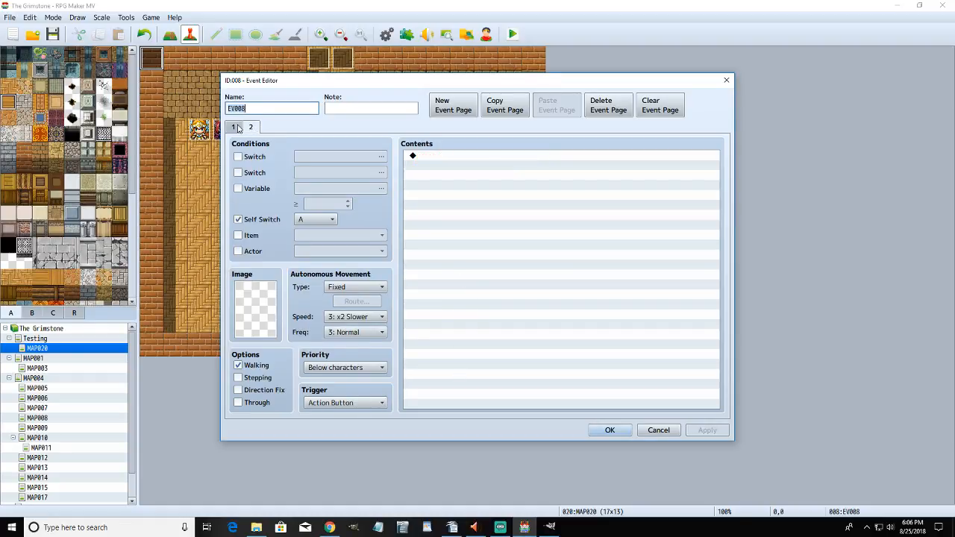
click(237, 128)
click(609, 429)
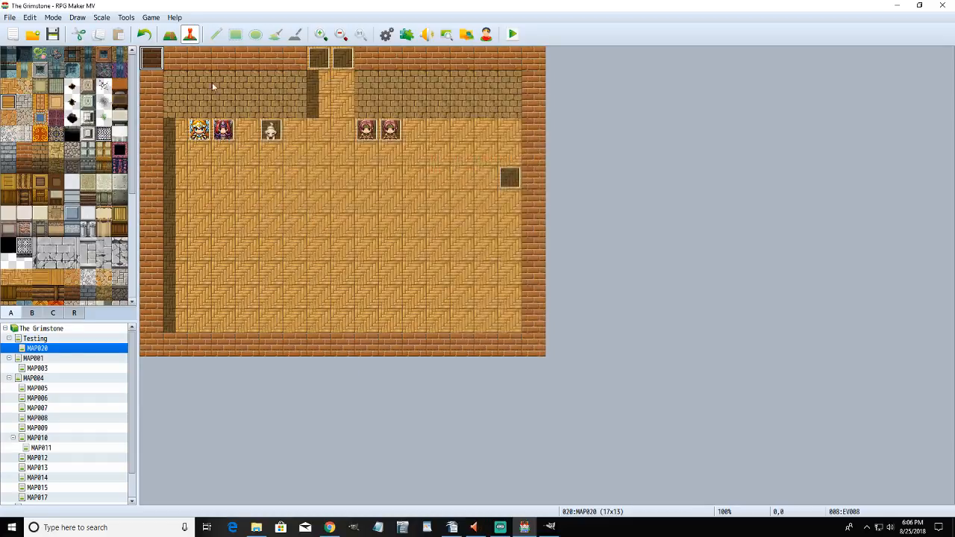
click(159, 65)
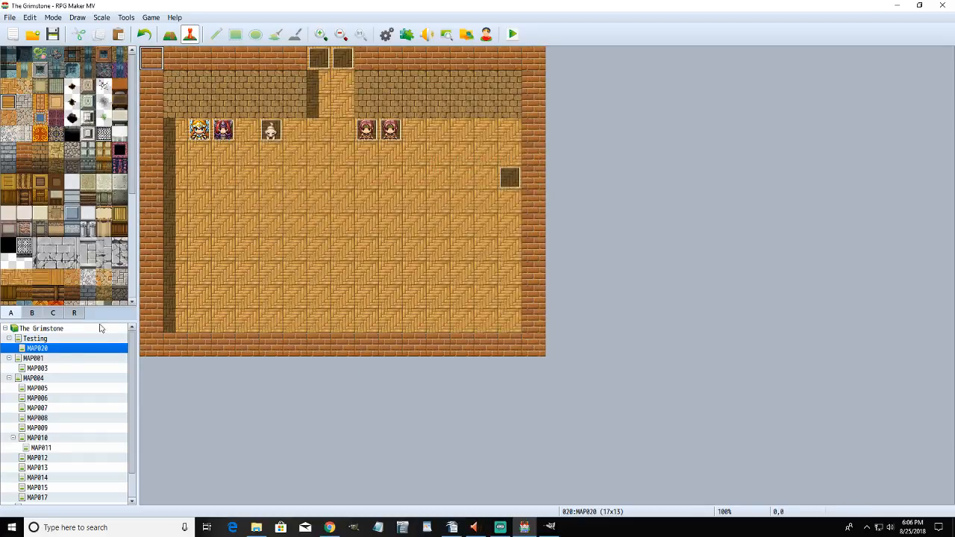
- Examine the sanity event in the Testing map's upper-left corner and page 1 of MAP020's pot event
click(74, 341)
double_click(152, 62)
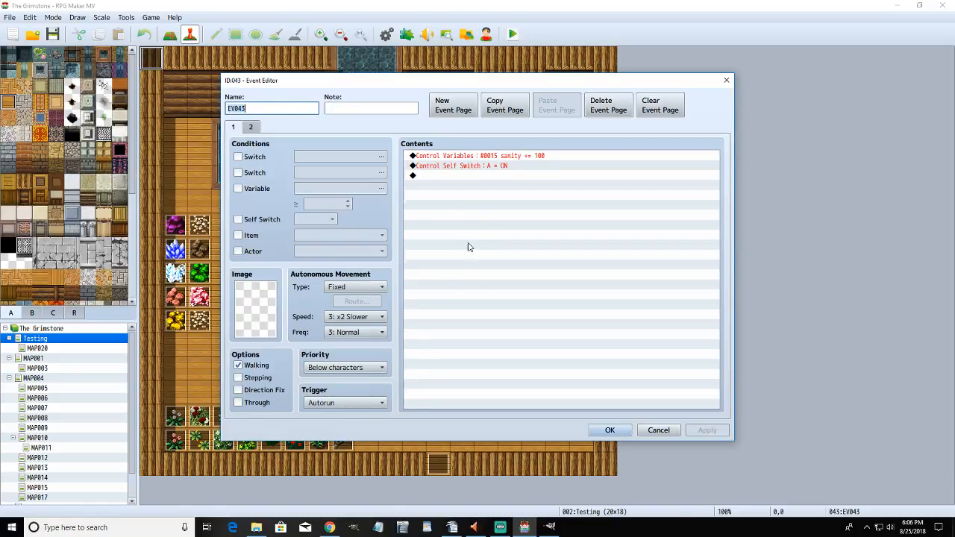
click(609, 430)
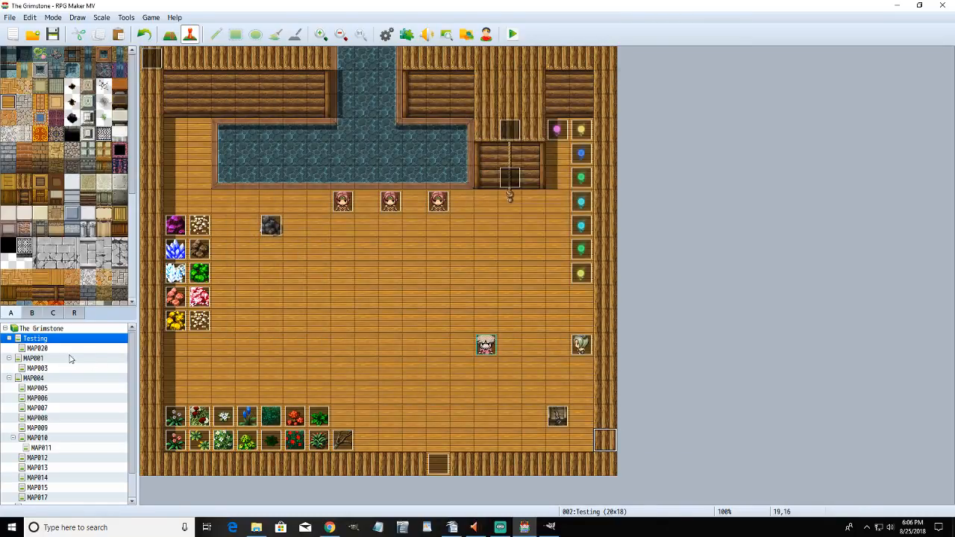
click(38, 348)
double_click(509, 177)
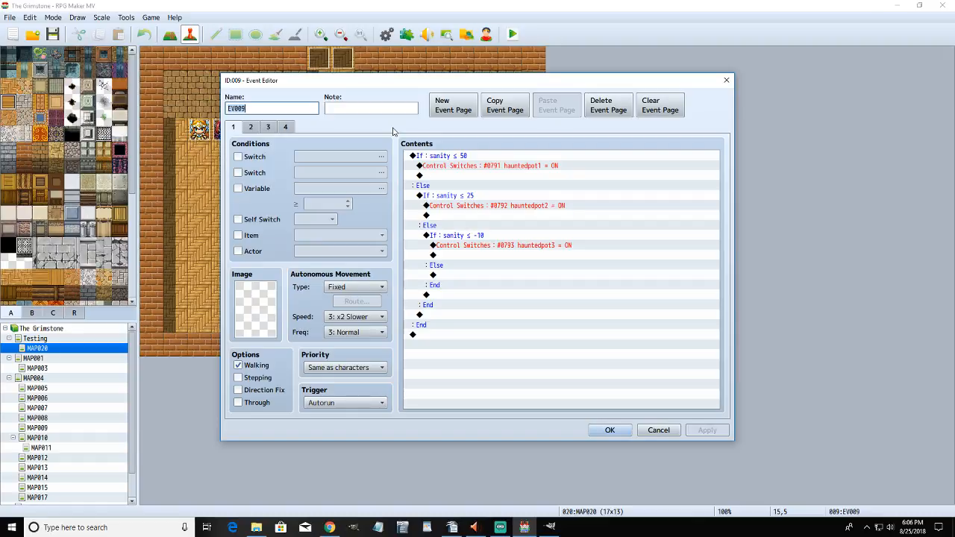
click(609, 430)
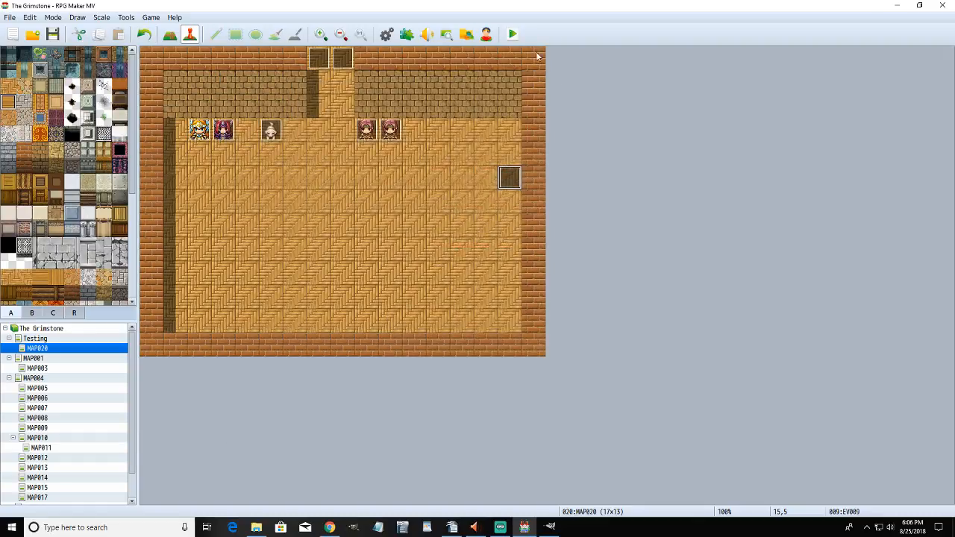
- Save the changes, launch a playtest and start a new game
click(513, 33)
click(435, 279)
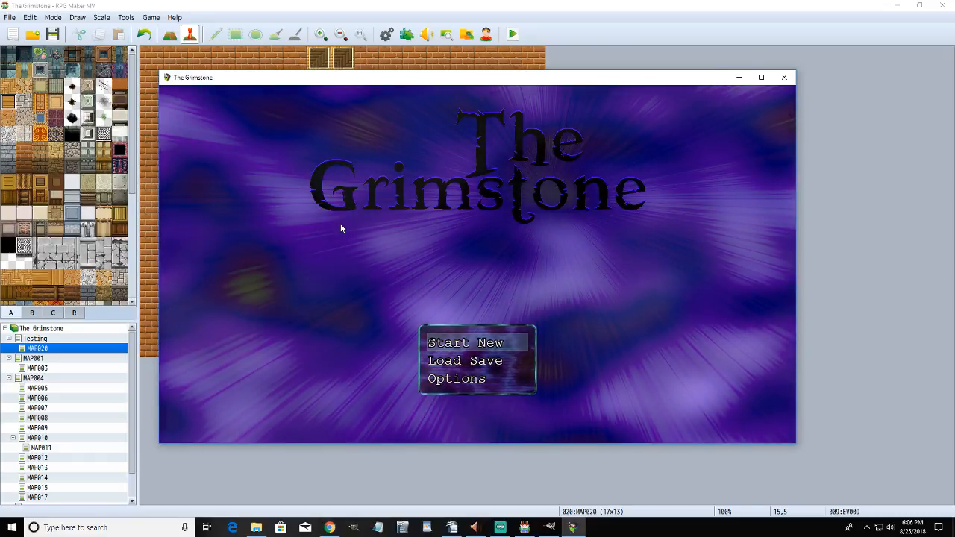
click(498, 343)
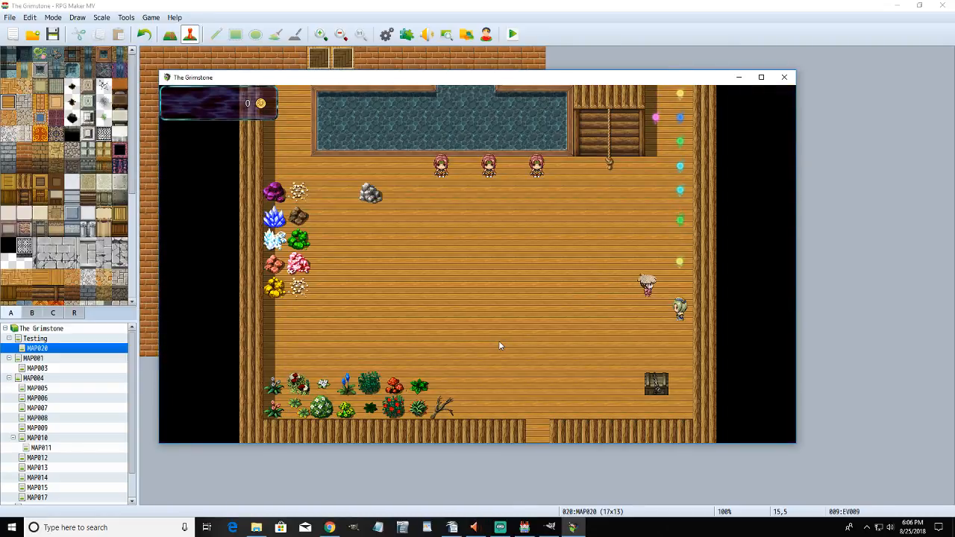
- Talk to the sanity-altering character near the Testing map's east wall and choose to decrease sanity
key(Down)
key(Down)
key(Down)
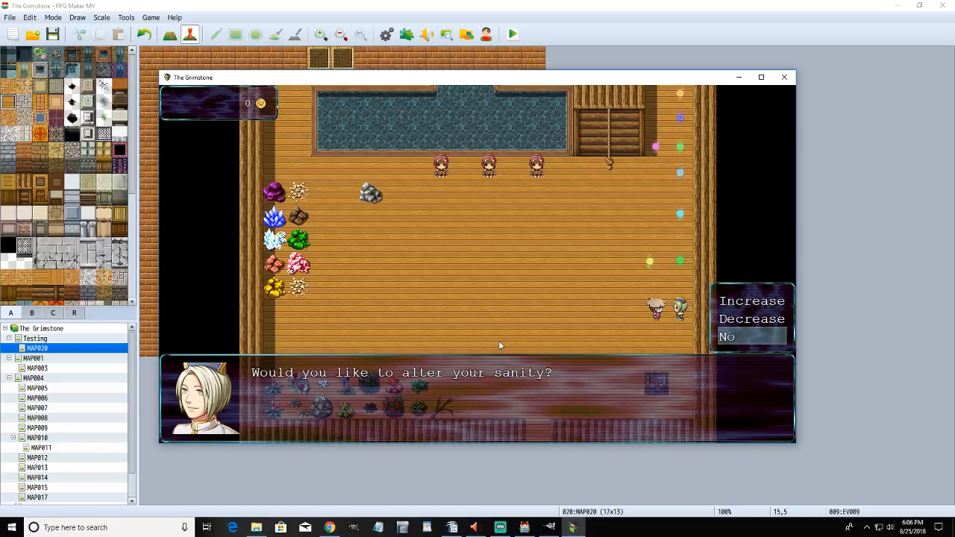
key(Up)
key(Return)
key(Return)
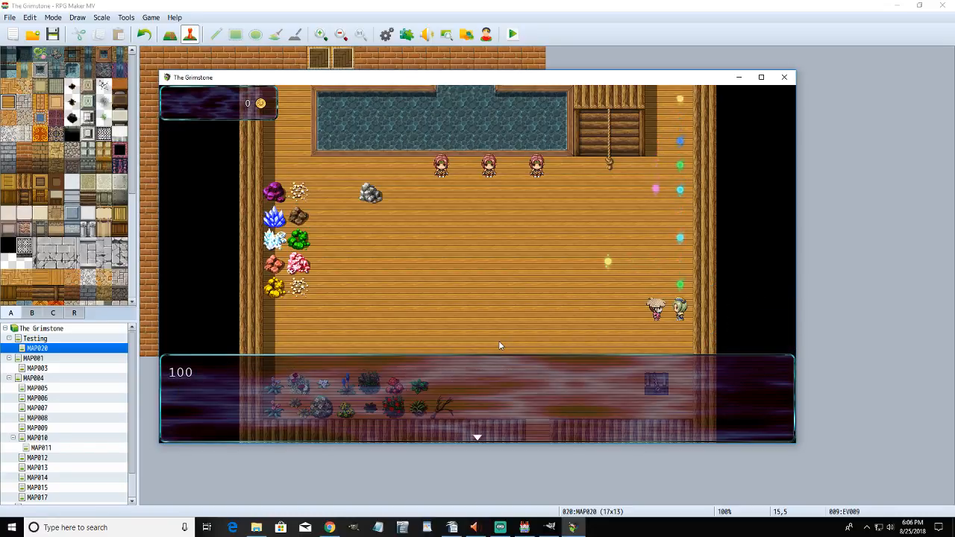
key(Return)
- Walk the player through the south exit into the brick room to check for the pot, and close the game
key(Left)
key(Left)
key(Left)
key(Down)
key(Down)
key(Down)
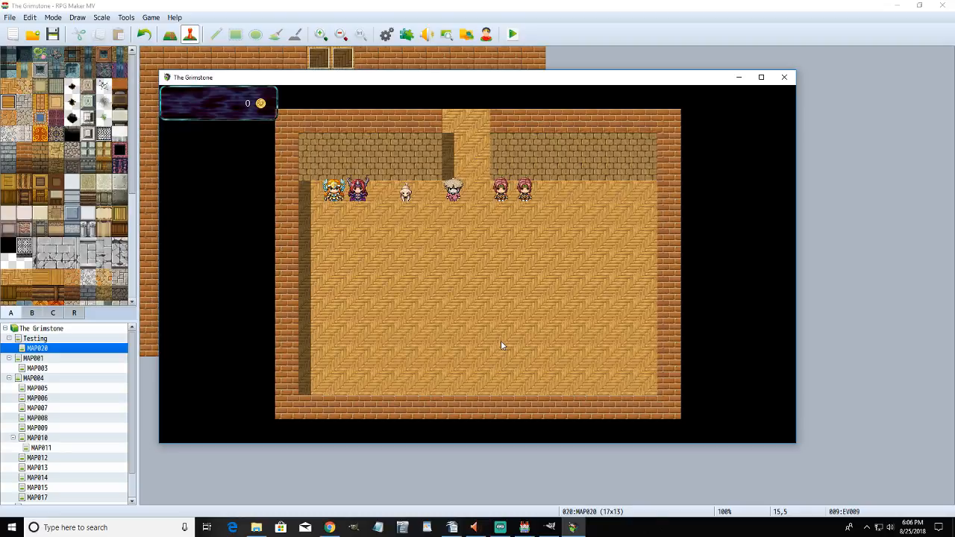
click(784, 77)
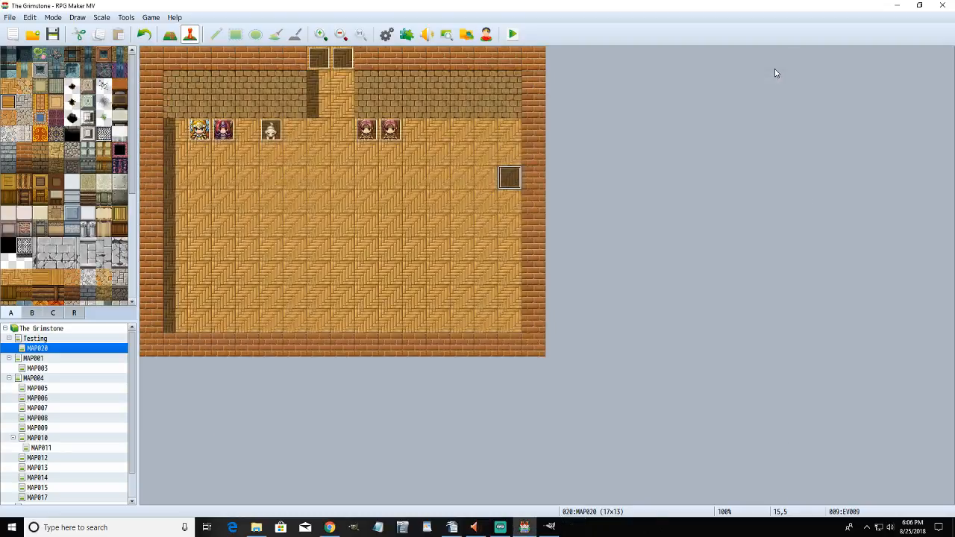
- Open MAP020's pot event and clear the Self Switch conditions from its pages
double_click(511, 177)
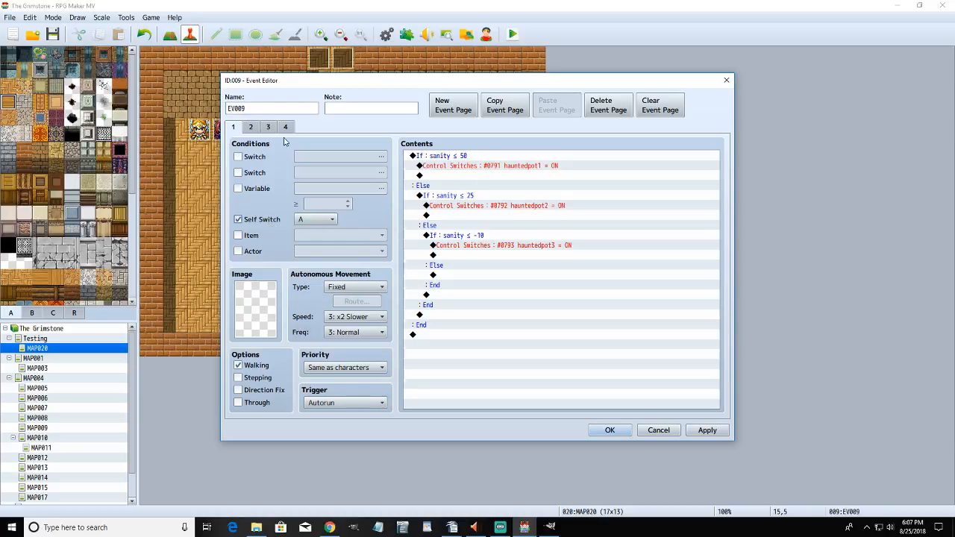
click(251, 128)
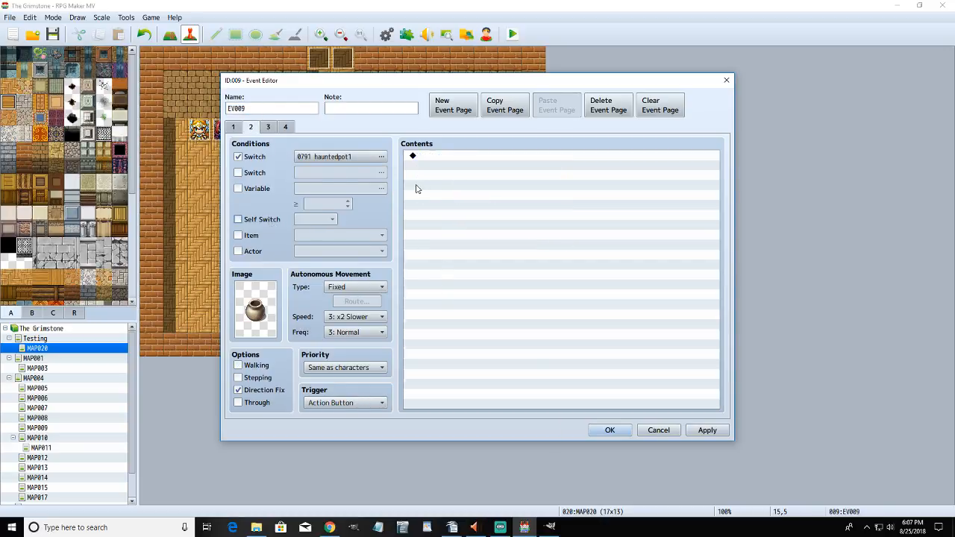
click(269, 127)
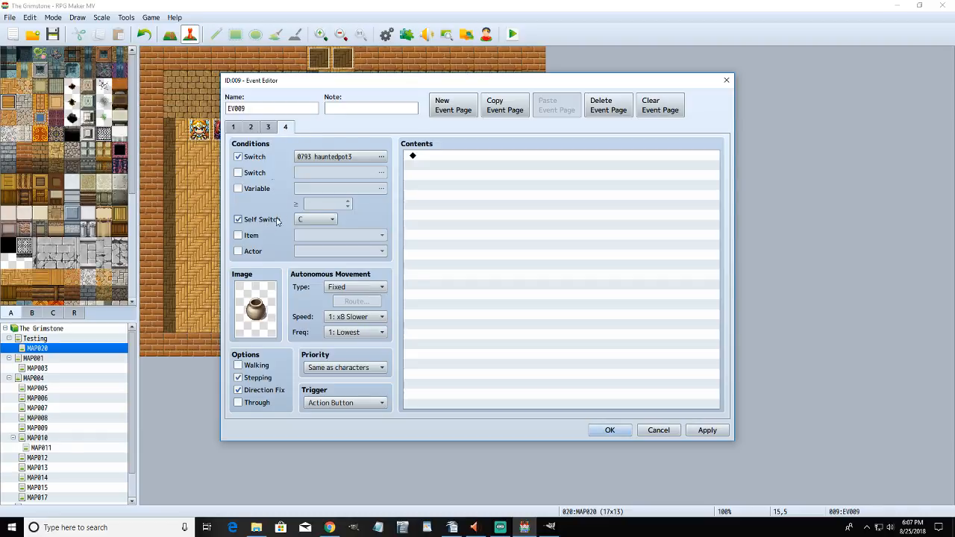
click(236, 128)
click(260, 229)
- Add Control Self Switch A = ON after the hauntedpot1 switch command in page 1's sanity ≤ 50 branch
double_click(474, 175)
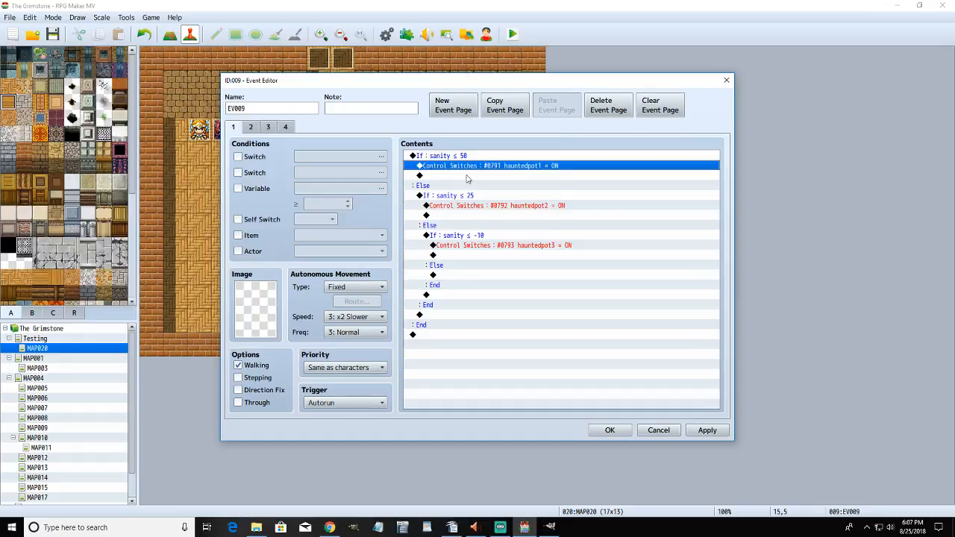
double_click(466, 176)
click(498, 268)
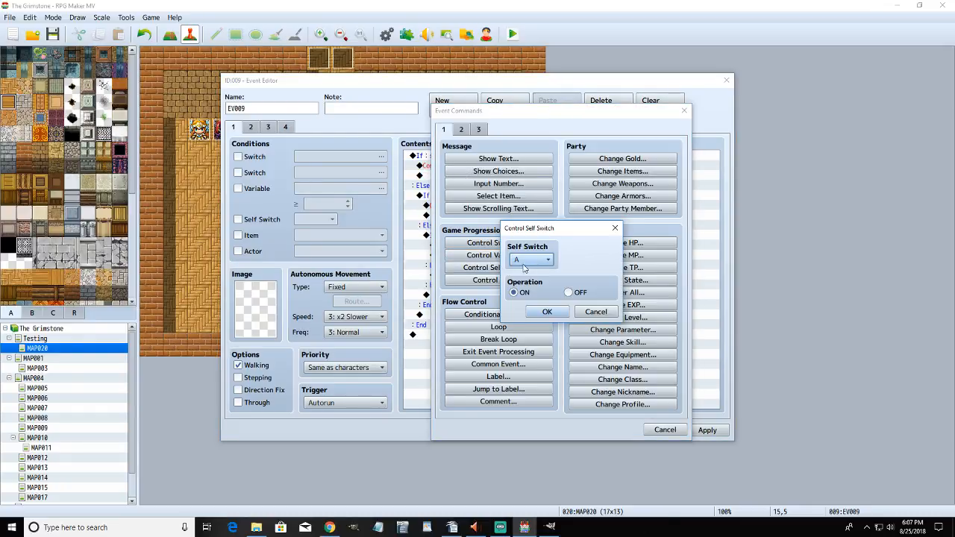
click(548, 319)
- Add Control Self Switch A = ON after the switch commands in page 1's sanity ≤ 25 and sanity ≤ -10 branches, and save the event
double_click(482, 225)
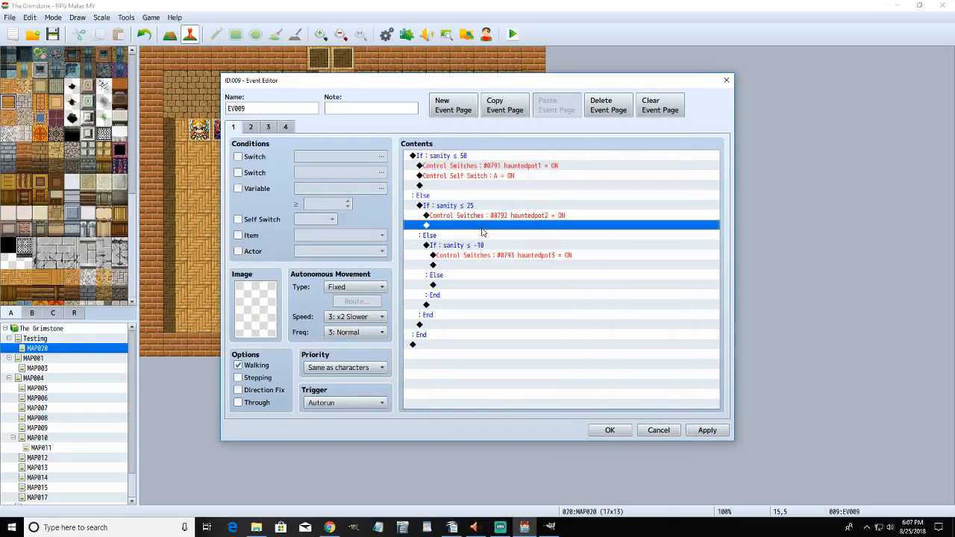
click(509, 270)
click(547, 311)
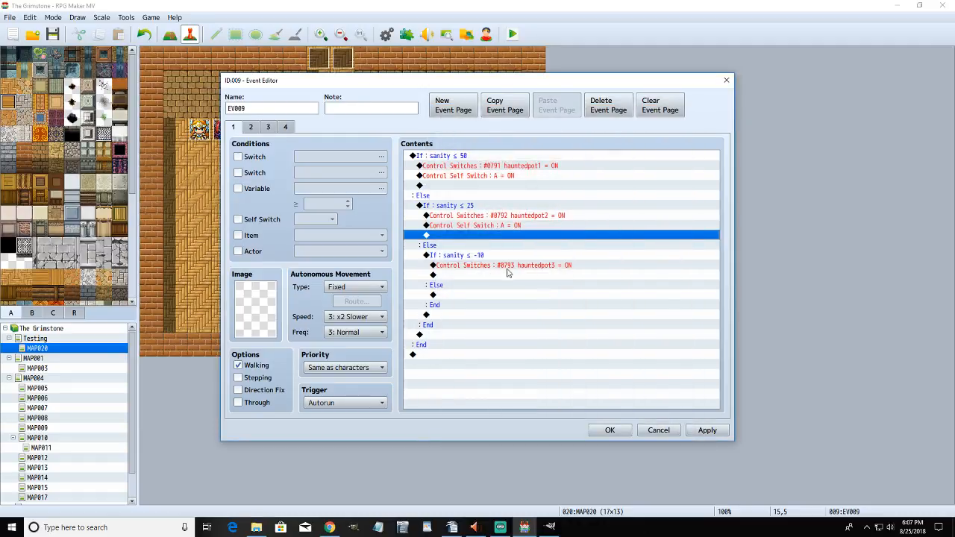
double_click(495, 276)
click(499, 267)
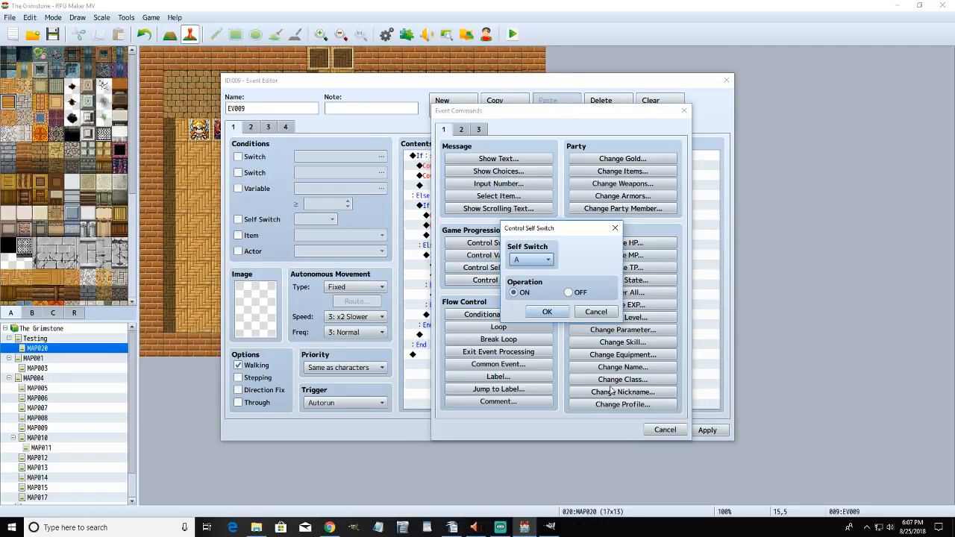
click(546, 313)
click(706, 431)
click(610, 430)
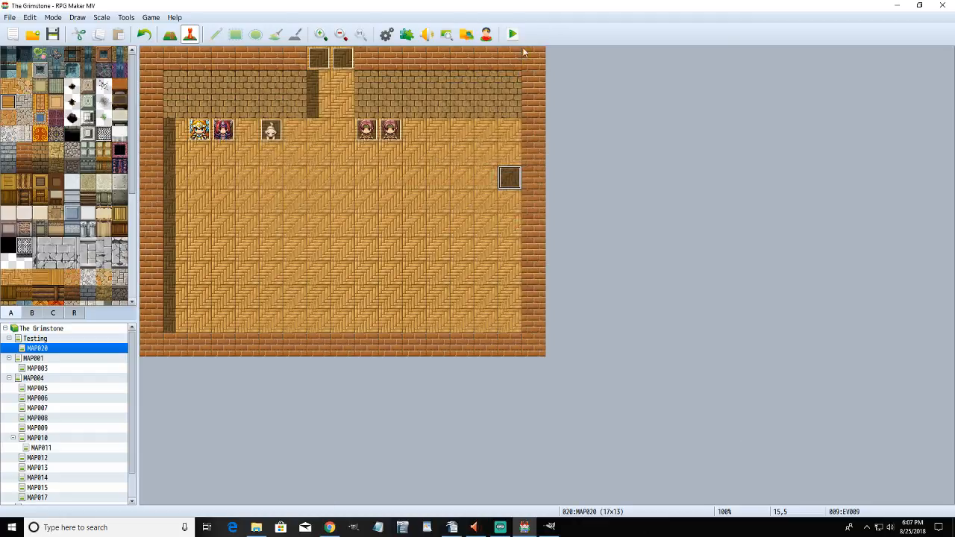
- Playtest the game, walk the player through the Testing map's south exit into the brick room to check for the pot, and close the game
click(512, 34)
click(436, 278)
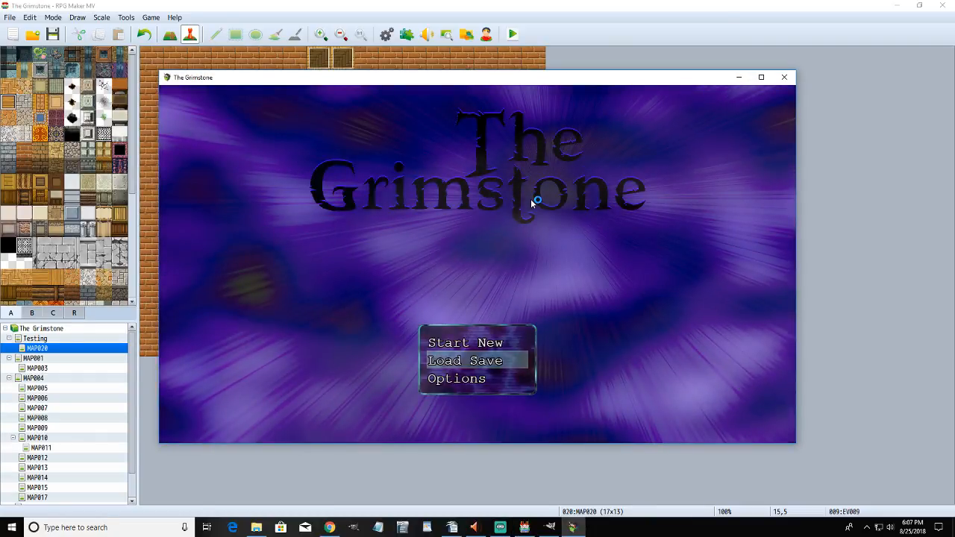
key(Return)
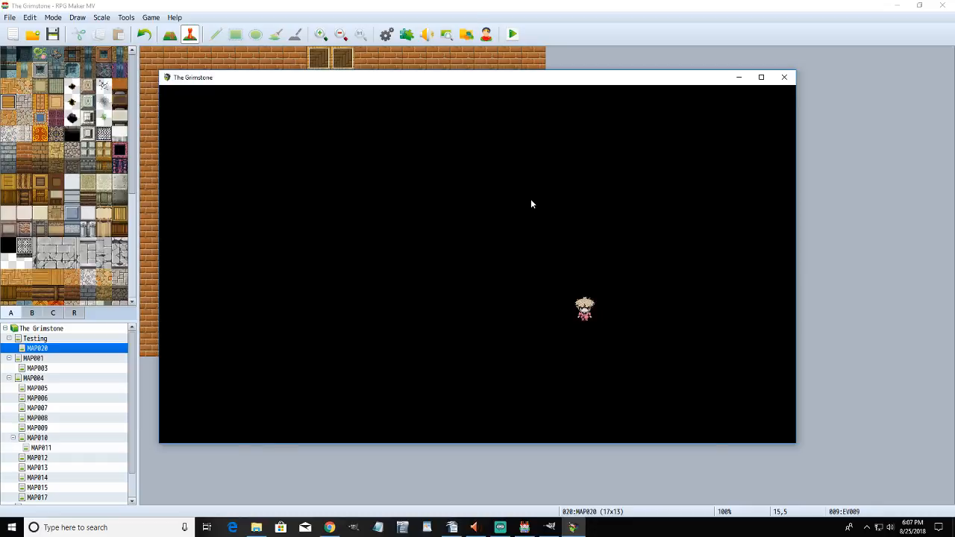
key(Left)
key(Left)
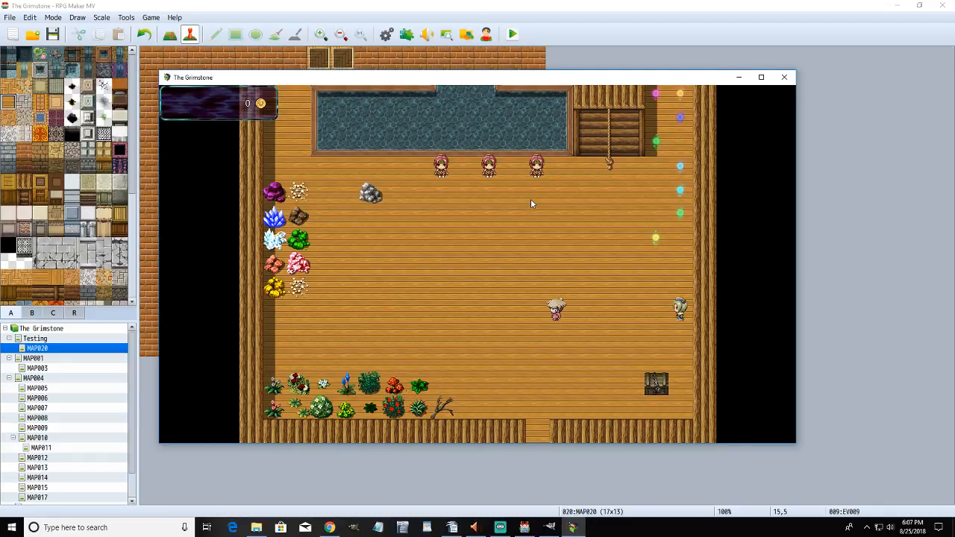
key(Down)
key(Down)
key(Down)
key(Down)
key(Down)
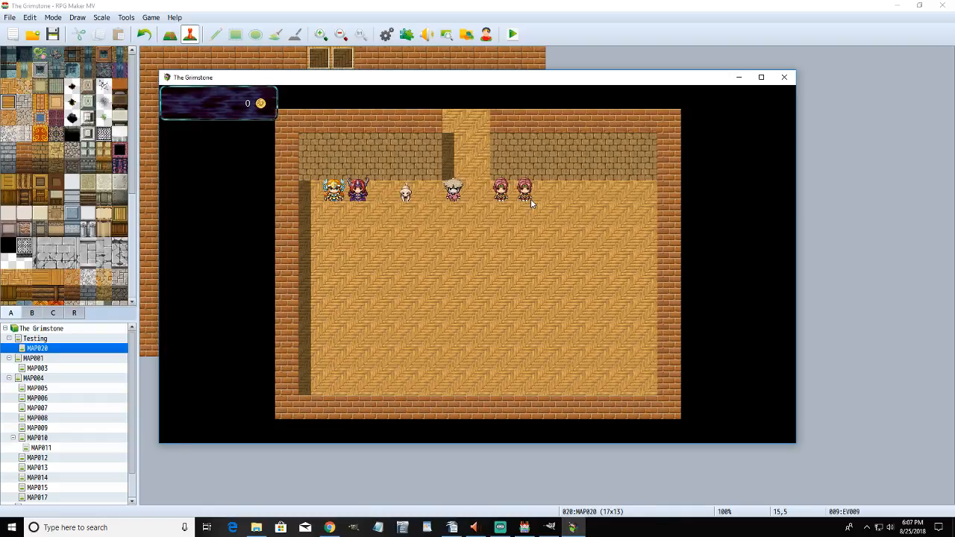
click(784, 77)
- Reopen the pot event and compare page 1's commands and trigger with the conditions of pages 2 to 4
double_click(512, 183)
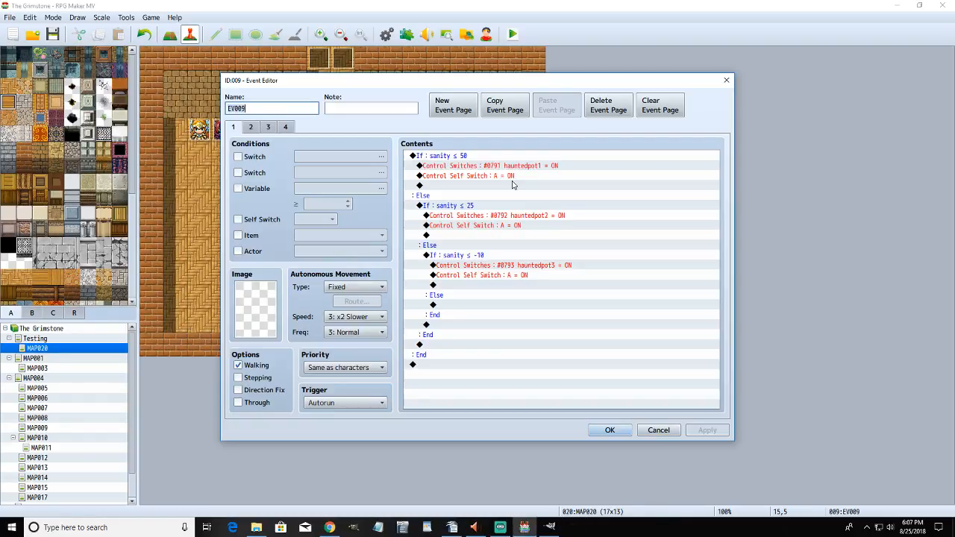
click(253, 129)
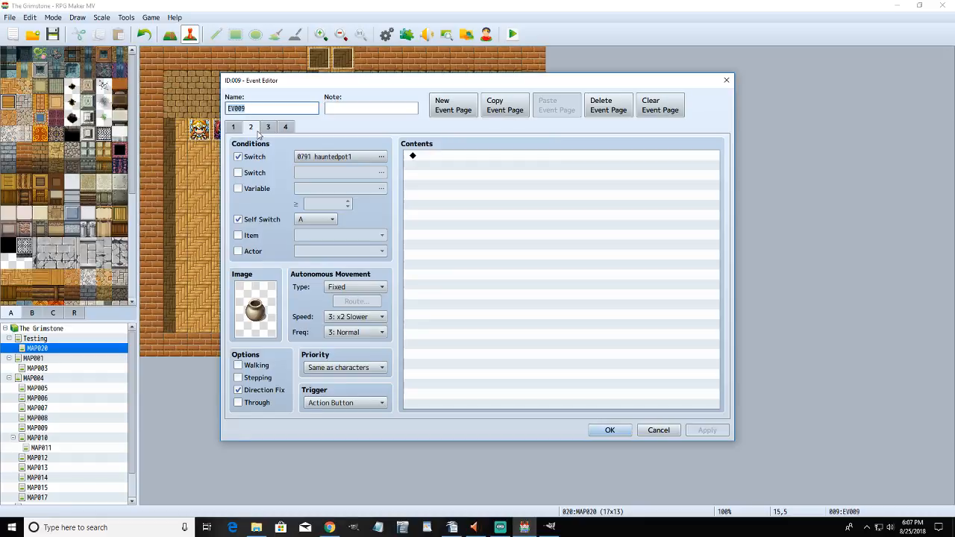
click(233, 128)
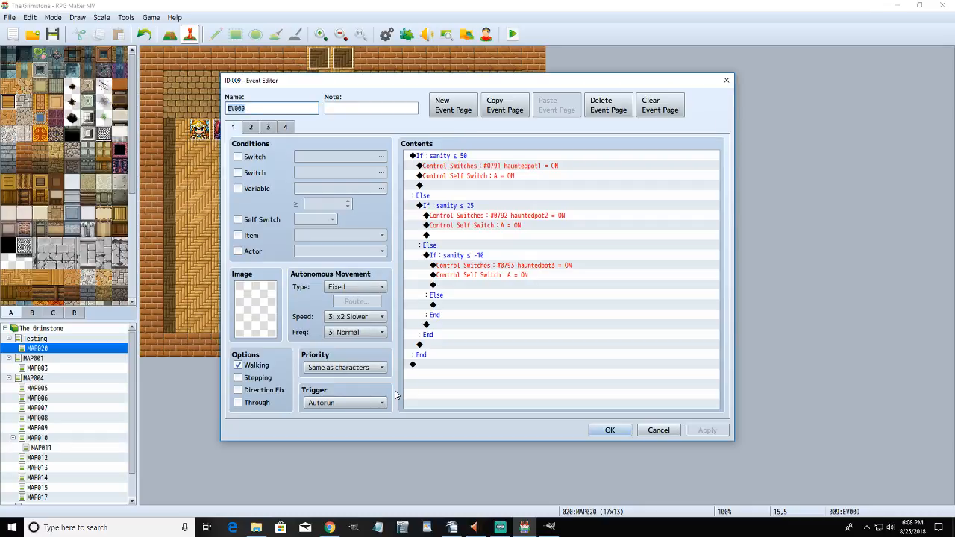
click(338, 402)
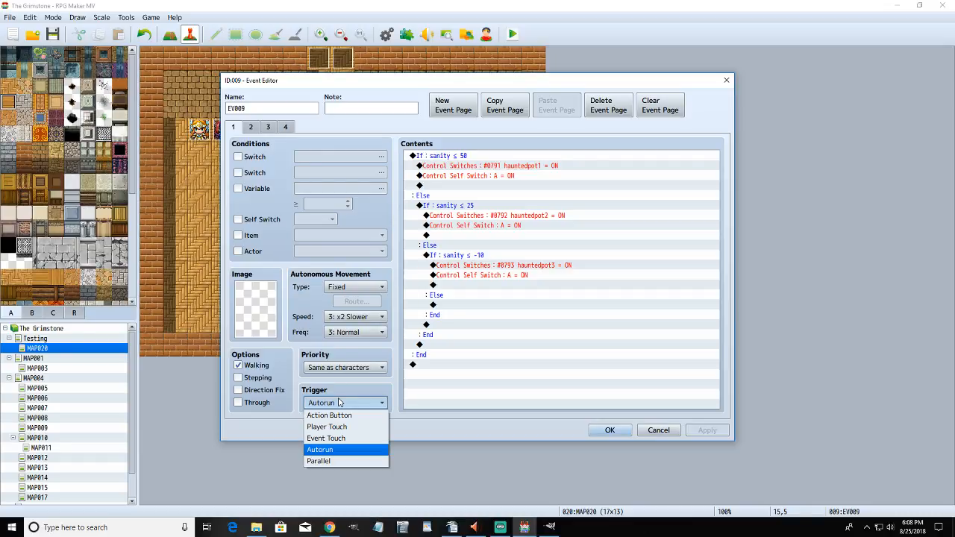
click(396, 384)
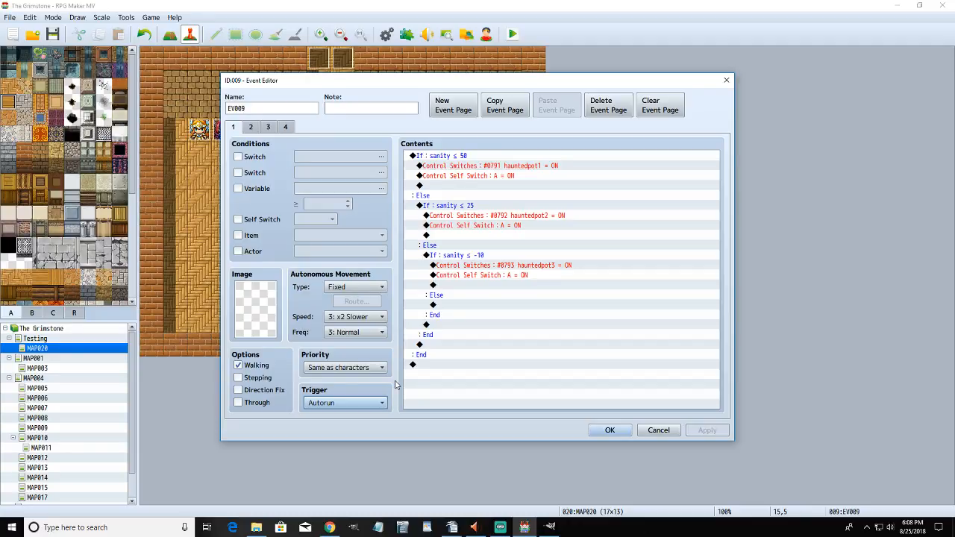
click(251, 126)
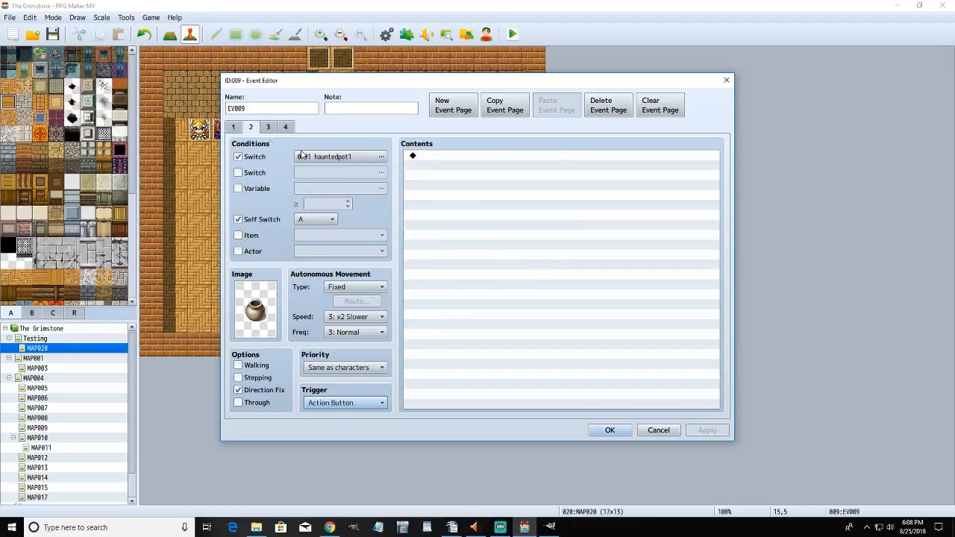
click(233, 127)
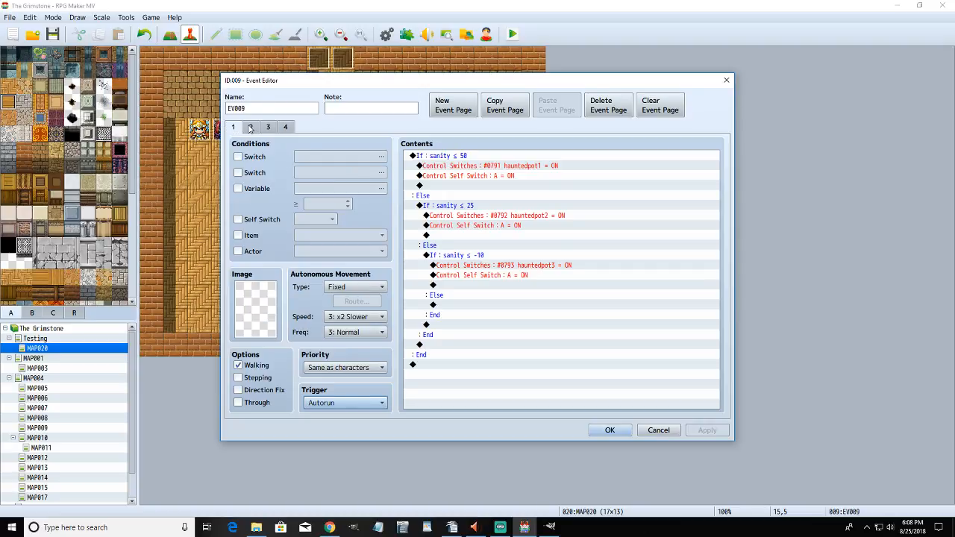
click(250, 127)
click(267, 127)
click(284, 128)
click(233, 127)
- Check the variable and constant of page 1's sanity ≤ 50 conditional branch against the switch condition of page 2
right_click(452, 157)
click(466, 175)
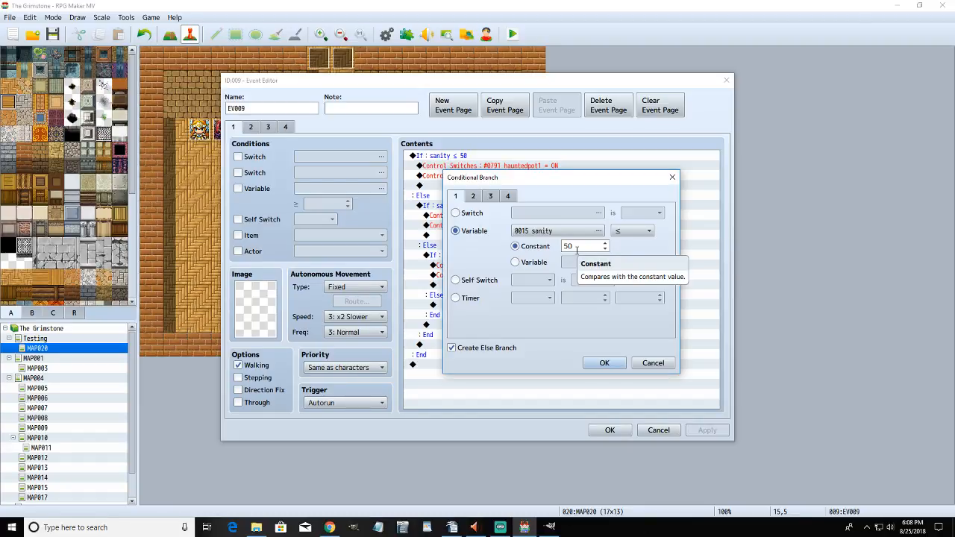
click(604, 363)
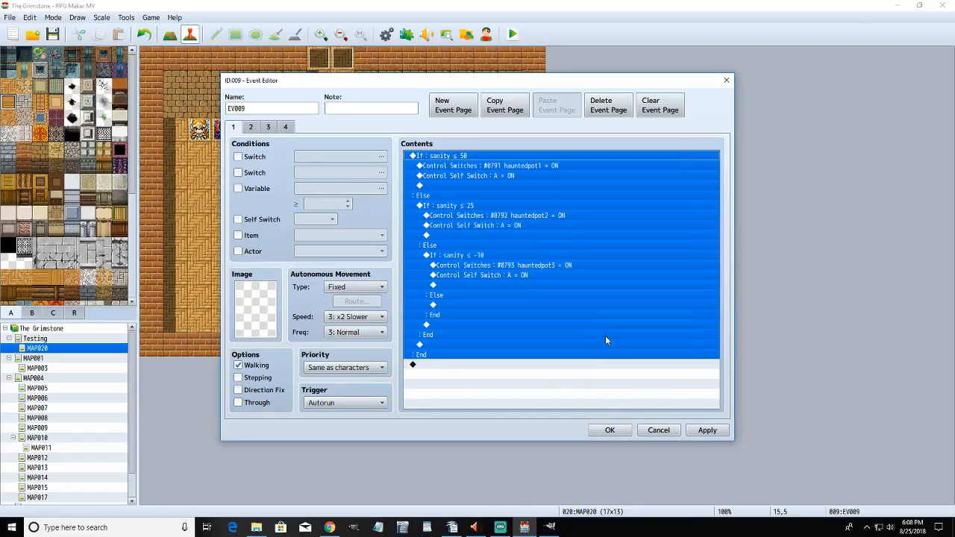
click(482, 166)
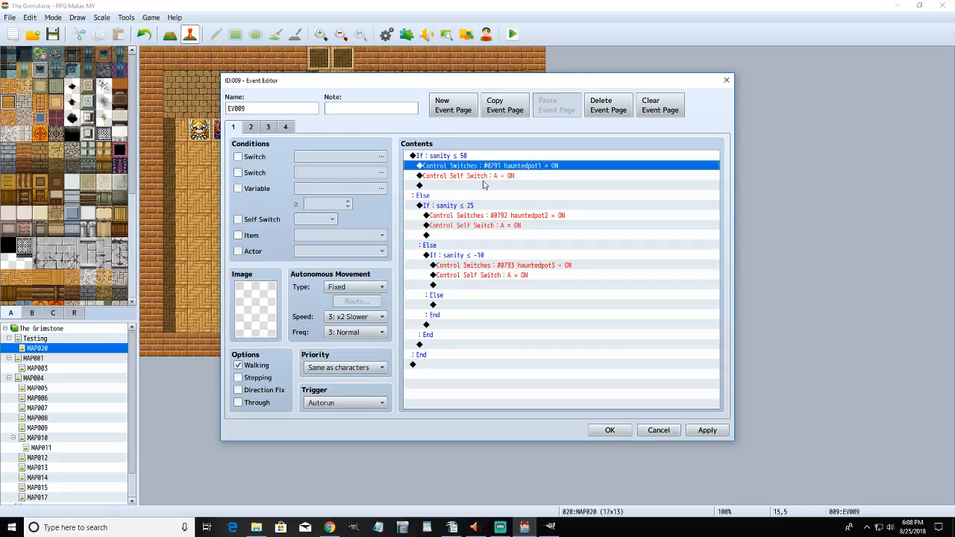
click(252, 129)
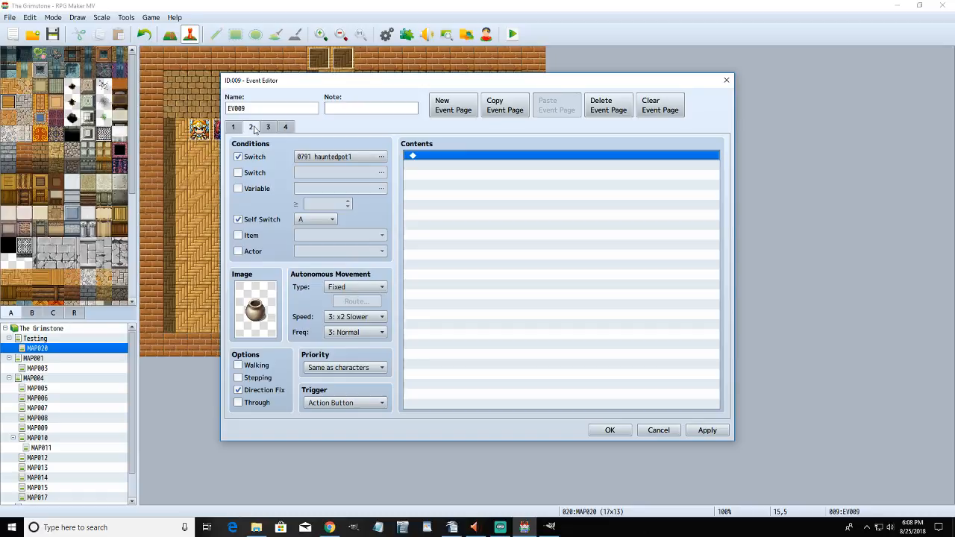
- Set the trigger of the pot event's page 1 to Parallel and save the event
click(233, 127)
click(347, 403)
click(346, 462)
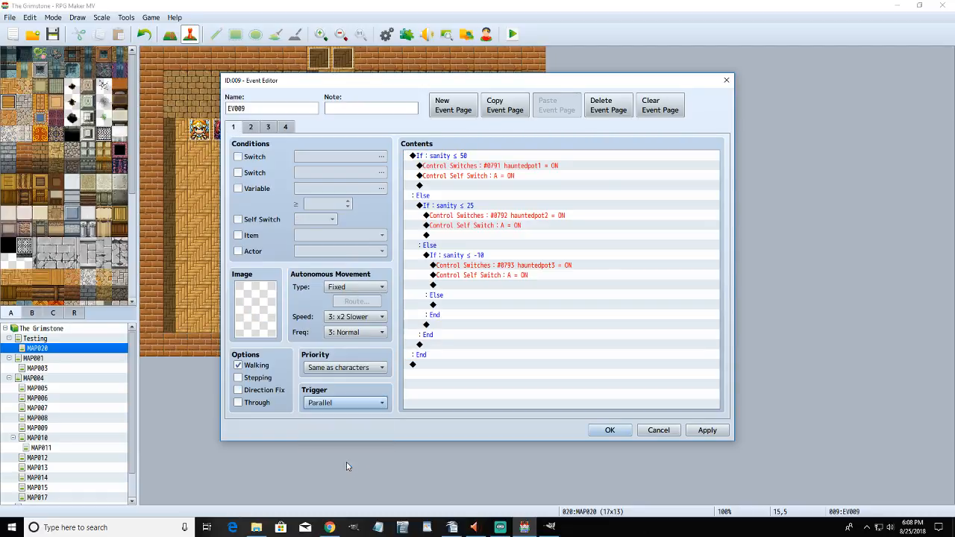
click(608, 430)
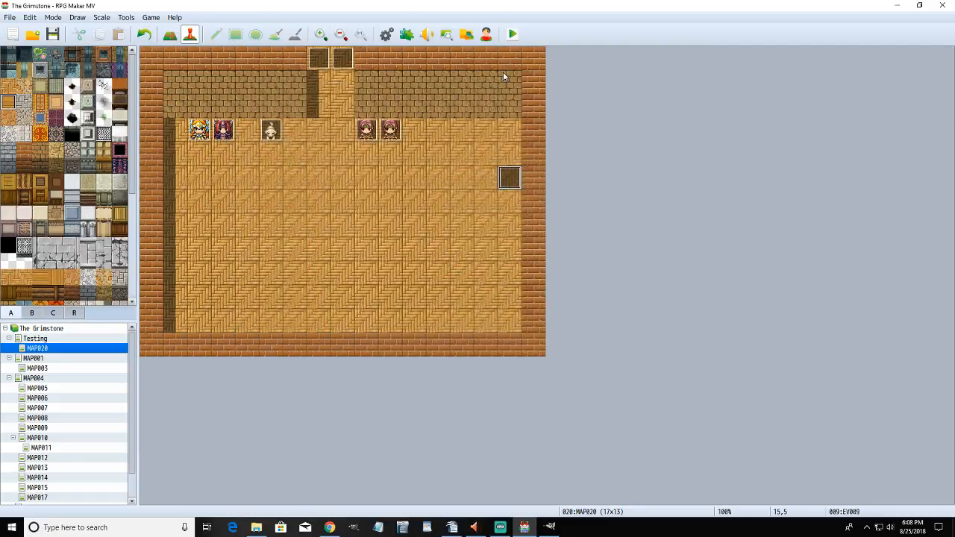
- Start a playtest with a new game and walk the player through the south exit into the brick room
click(512, 35)
click(424, 281)
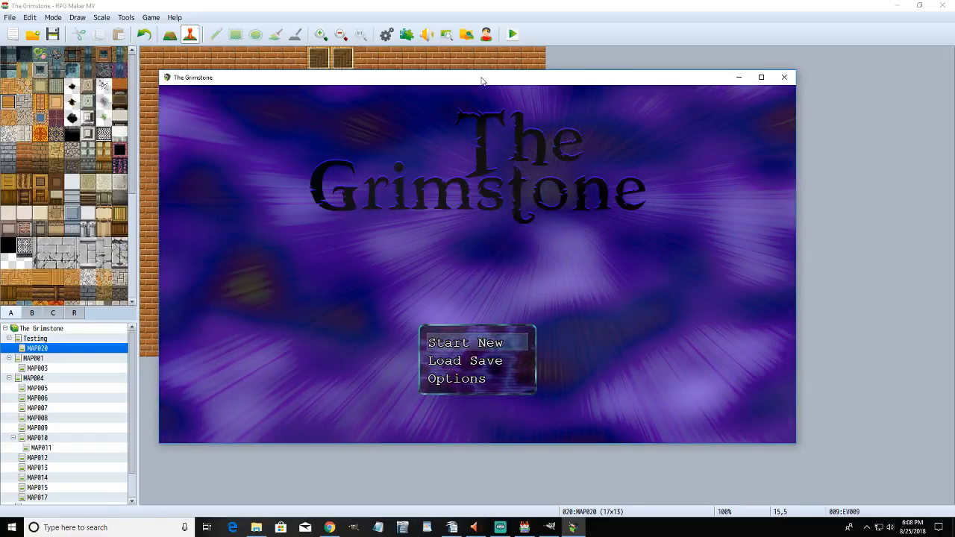
key(Return)
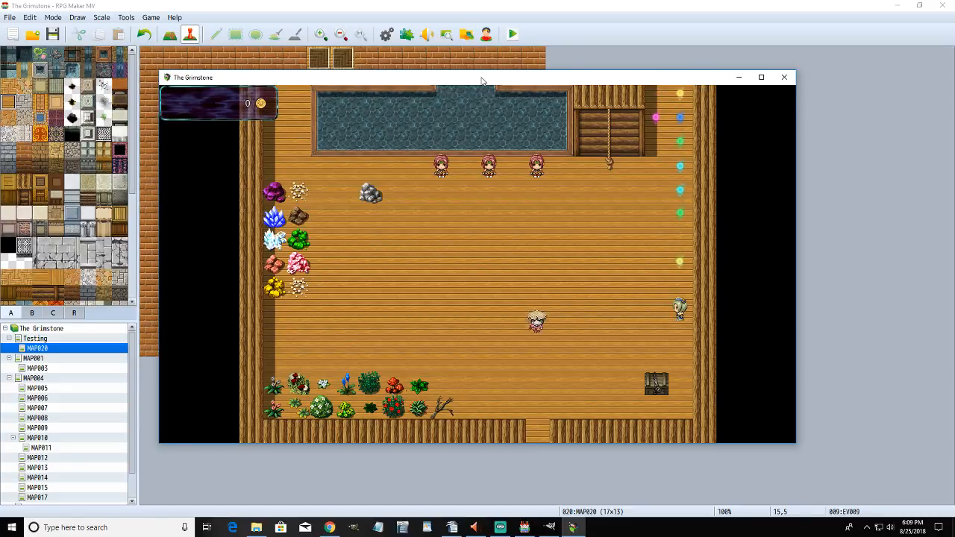
key(Down)
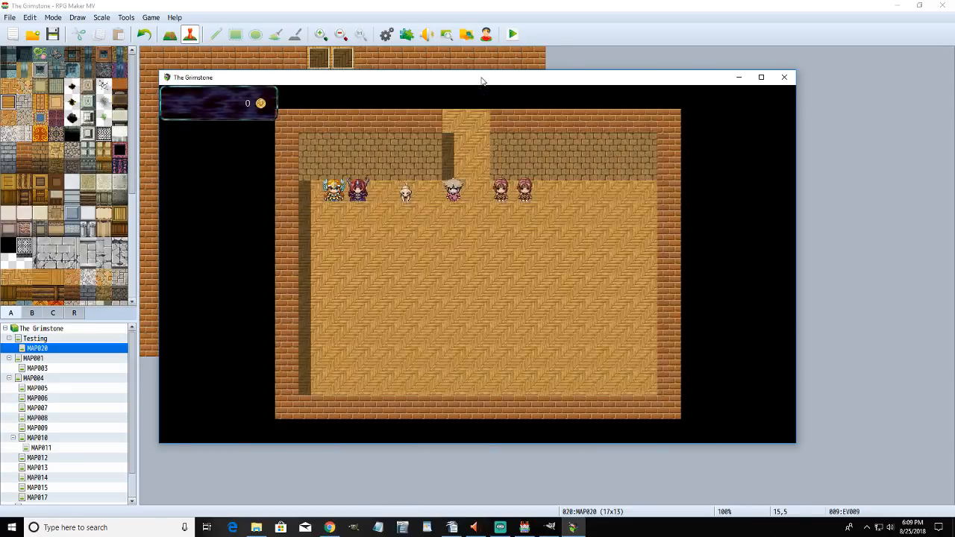
- Walk the player around the eastern part of the brick room to look for the pot, and close the game
key(Down)
key(Right)
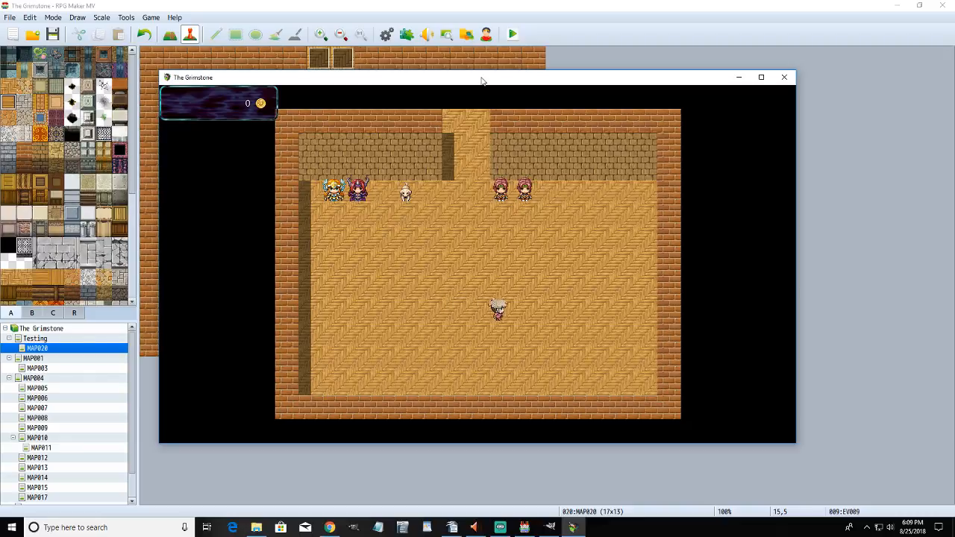
key(Up)
key(Down)
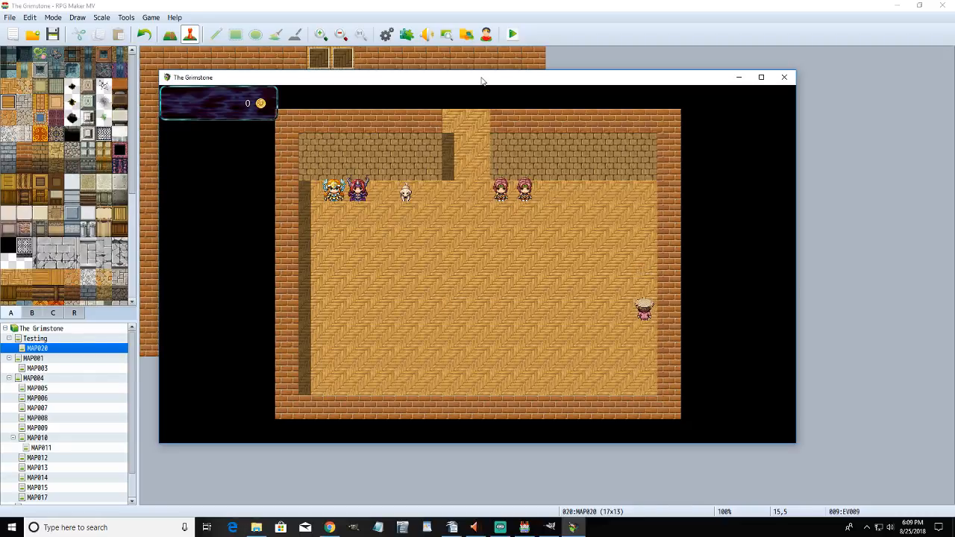
key(Up)
key(Left)
key(Up)
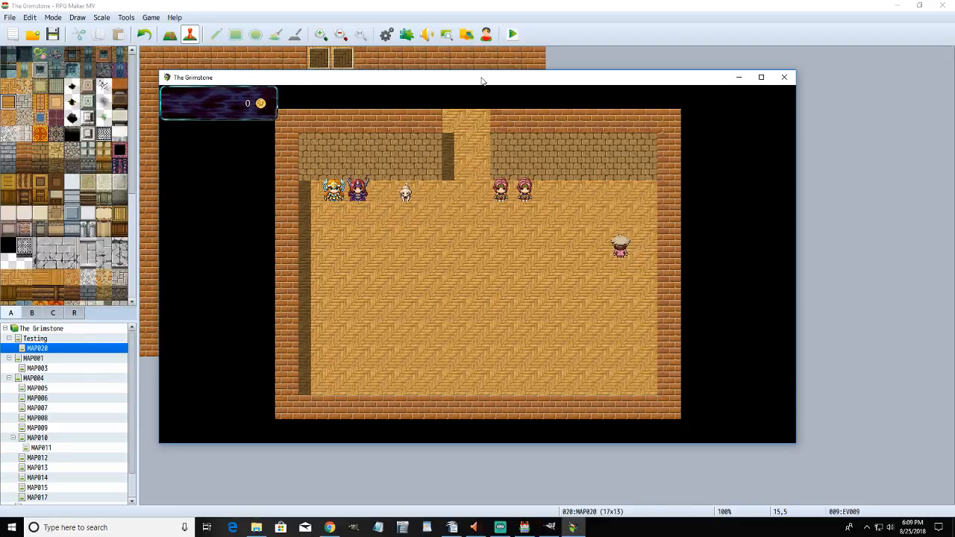
key(Right)
key(Left)
key(Down)
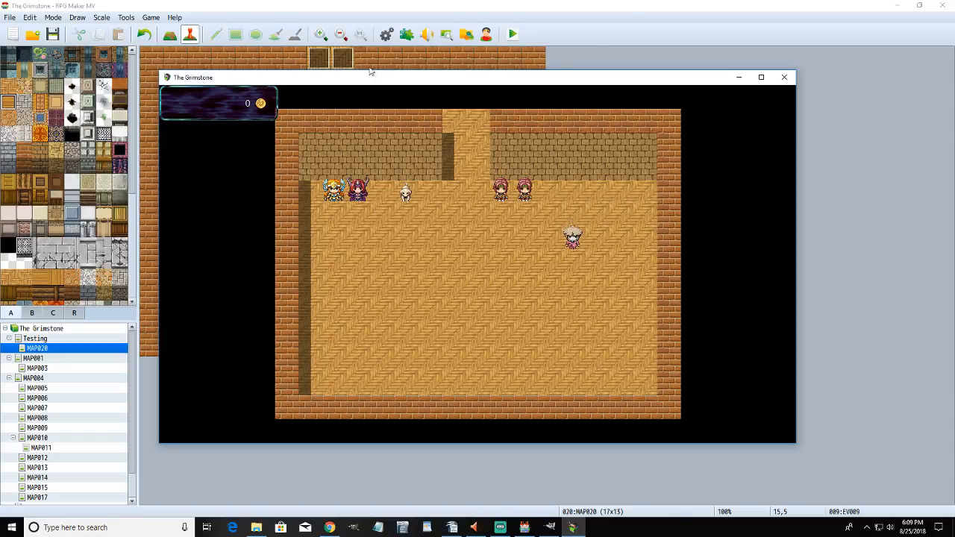
click(784, 77)
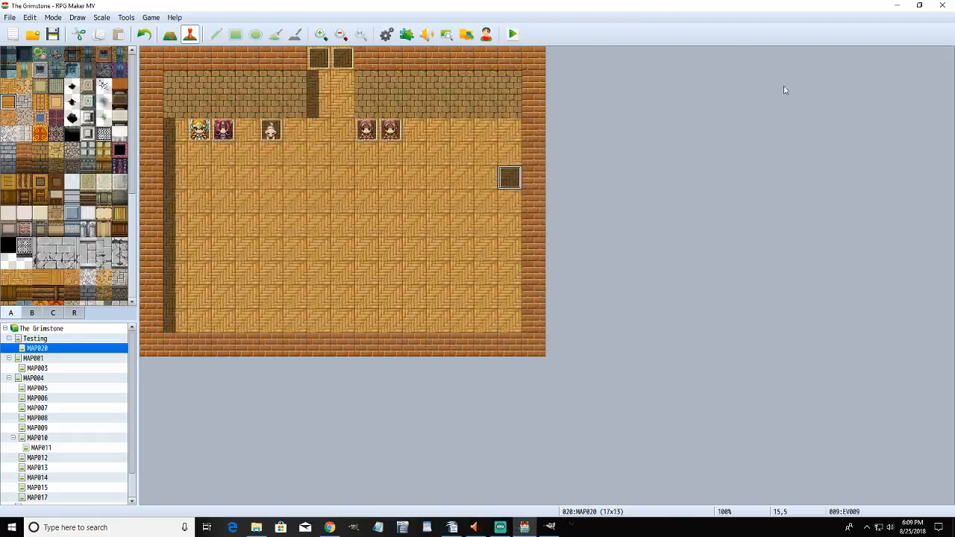
- Reopen the pot event and review the switch and self switch conditions of pages 2 to 4 against page 1's commands
double_click(509, 179)
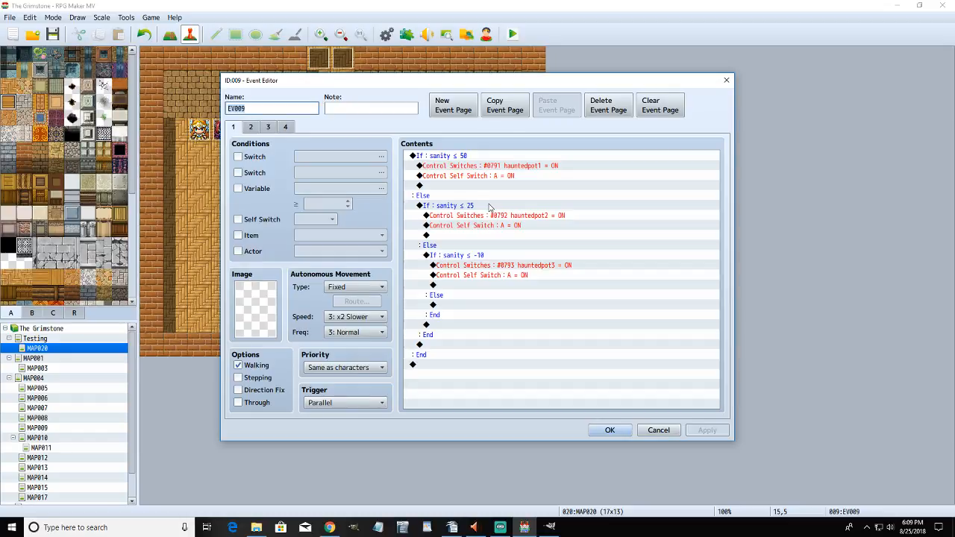
click(252, 127)
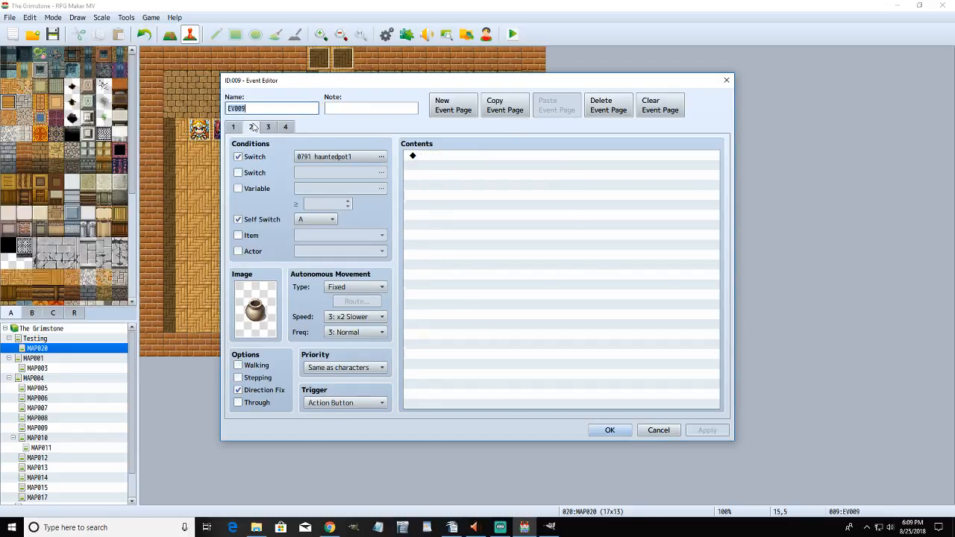
click(232, 127)
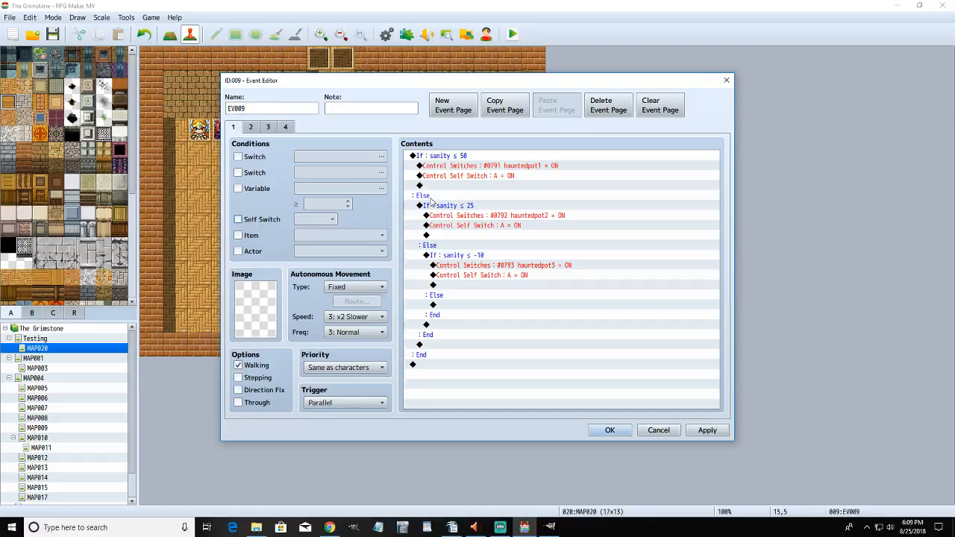
click(273, 127)
click(286, 129)
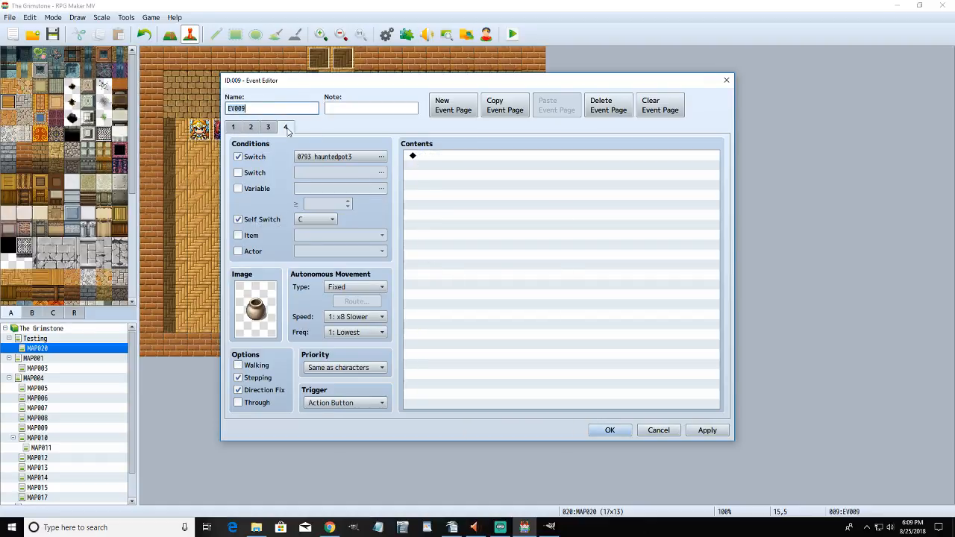
click(268, 127)
click(251, 127)
click(233, 126)
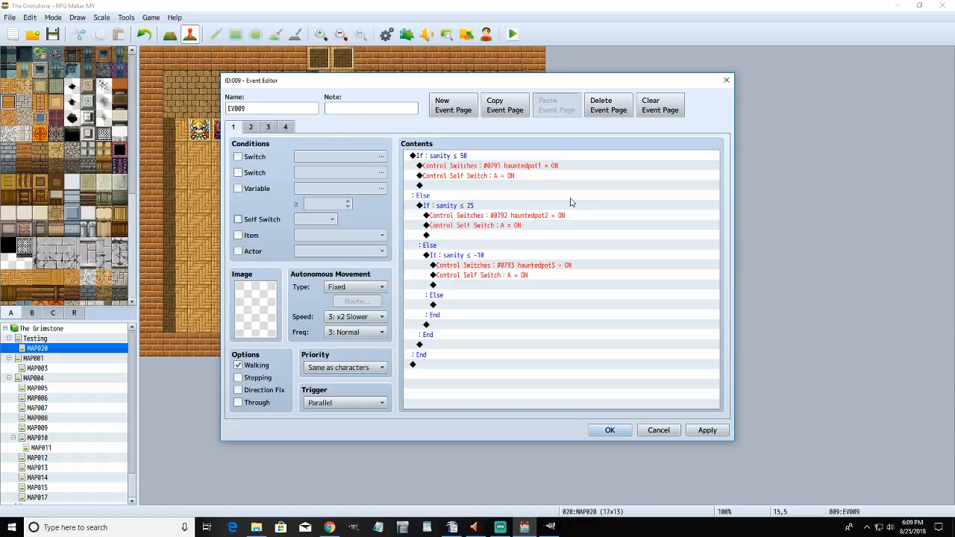
- Delete the three Control Self Switch A = ON commands from page 1 of the pot event and apply the change
click(505, 176)
key(Delete)
click(517, 215)
key(Delete)
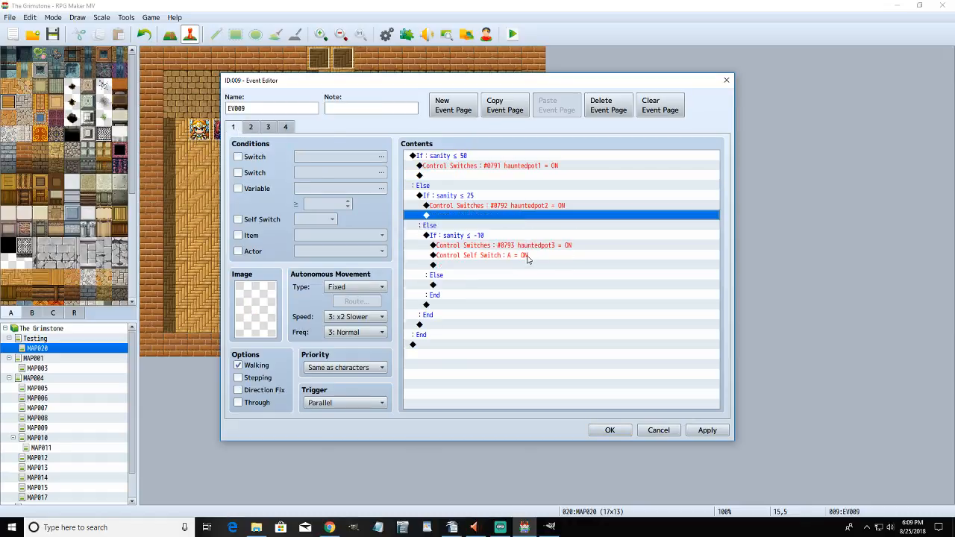
click(527, 255)
key(Delete)
click(718, 431)
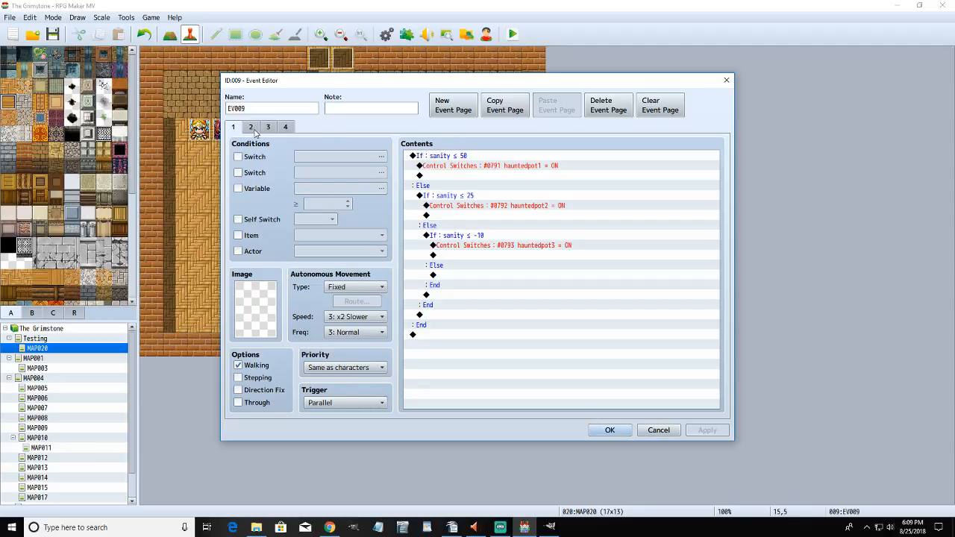
- Set page 1's trigger to Autorun and review the switch conditions of pages 2 to 4
click(377, 409)
click(372, 452)
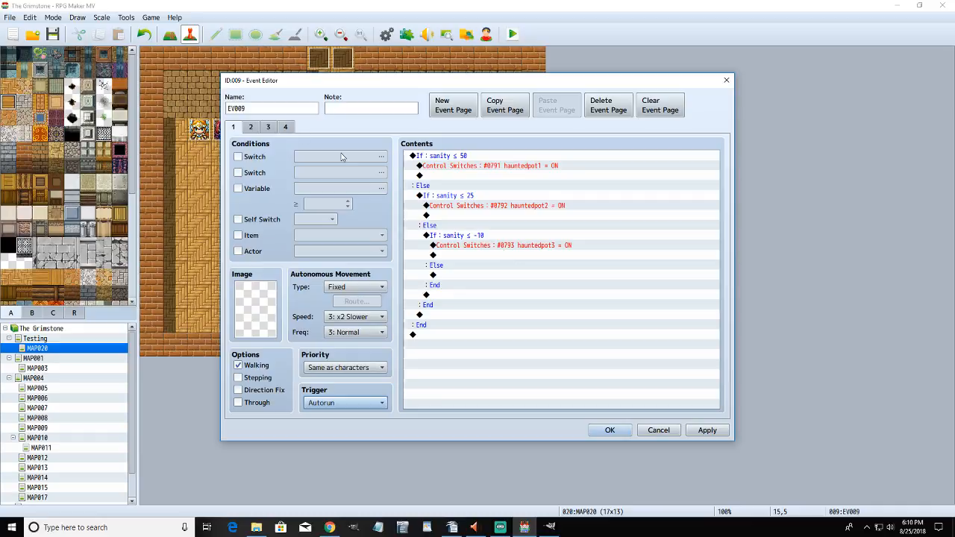
click(251, 128)
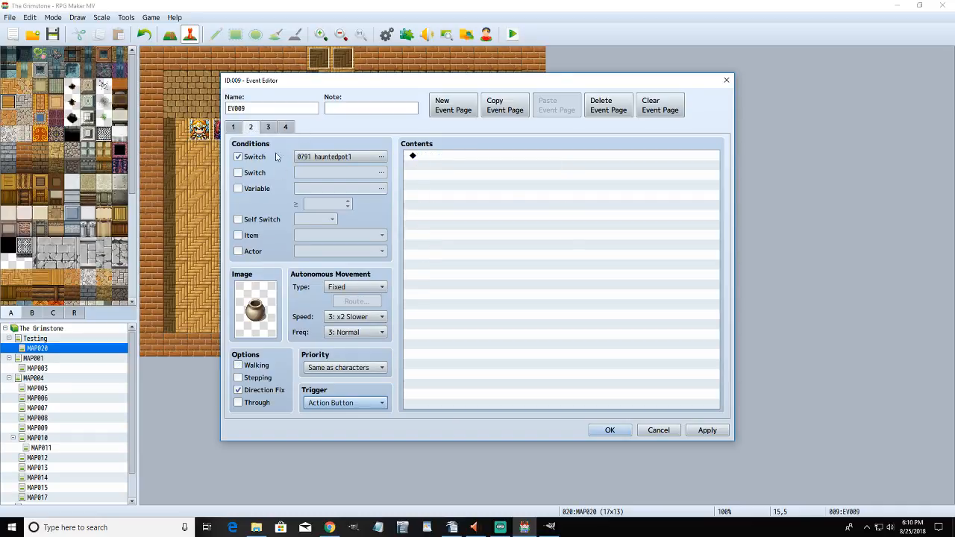
click(269, 128)
click(284, 128)
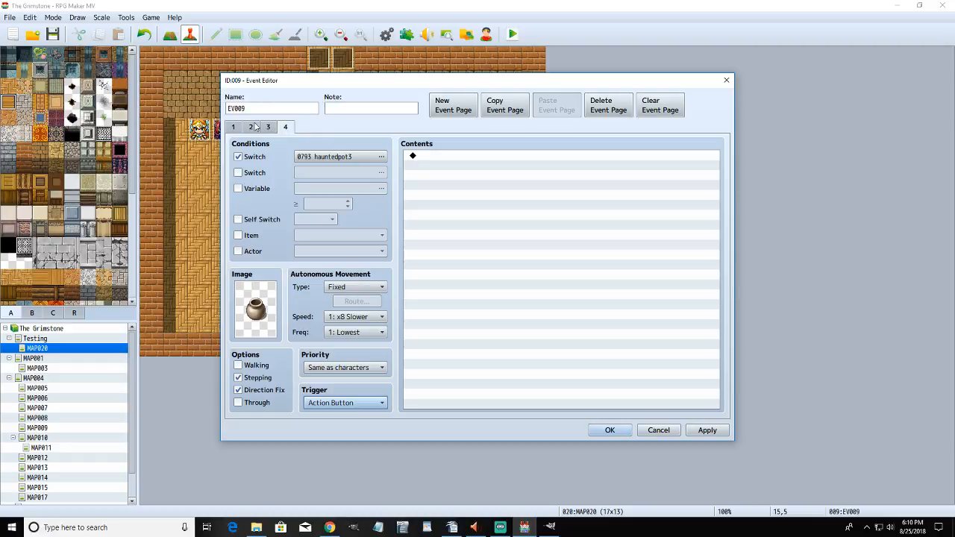
click(252, 127)
click(236, 127)
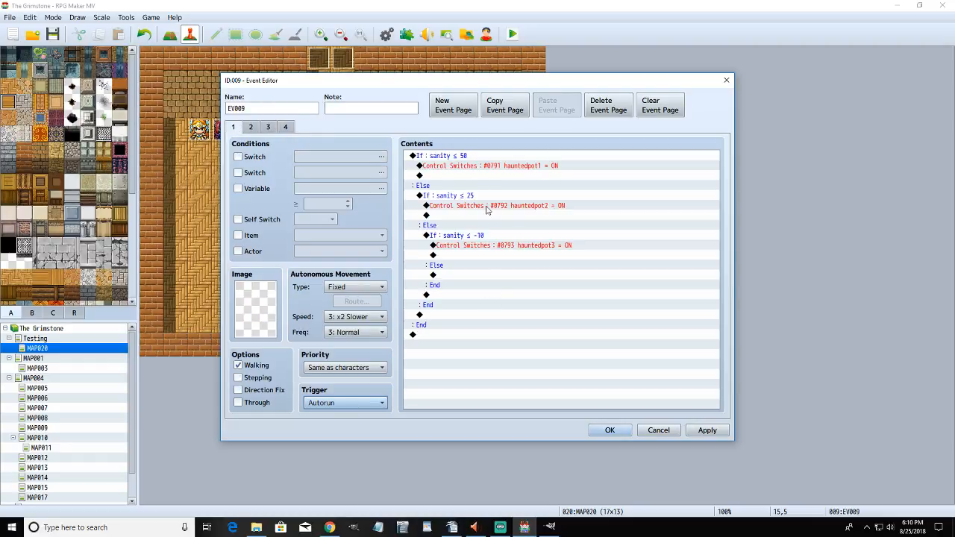
- Remove the Else branch from the innermost sanity ≤ -10 conditional on page 1 and save the event
click(478, 236)
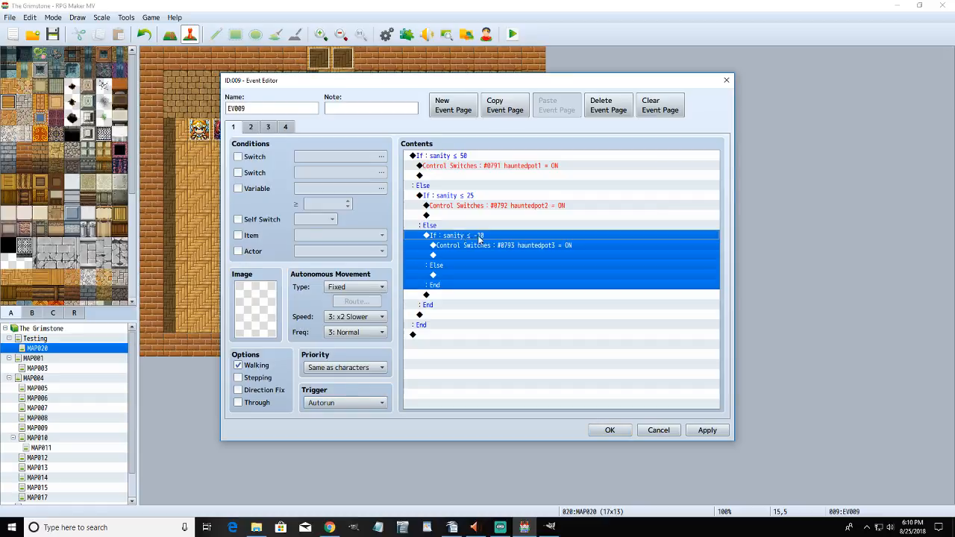
right_click(480, 237)
click(497, 255)
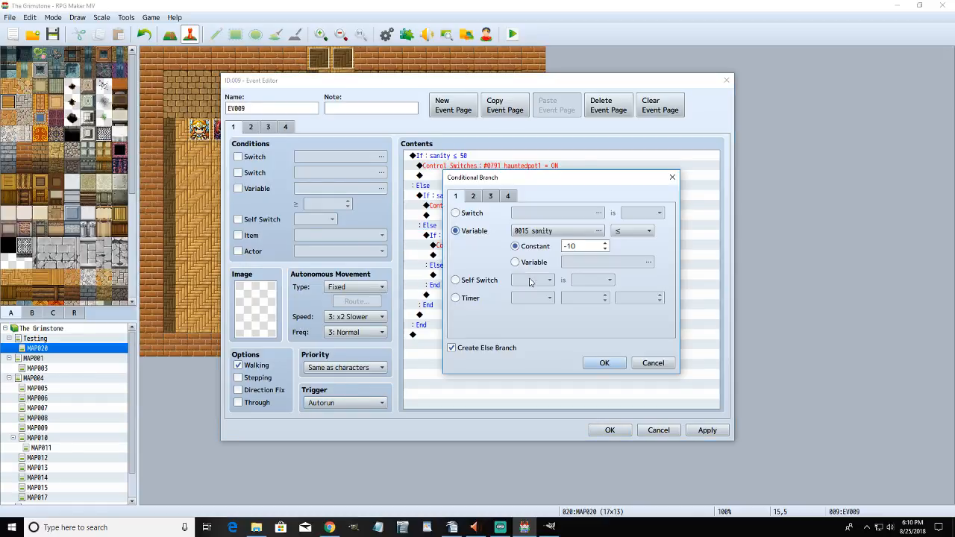
click(482, 348)
click(603, 362)
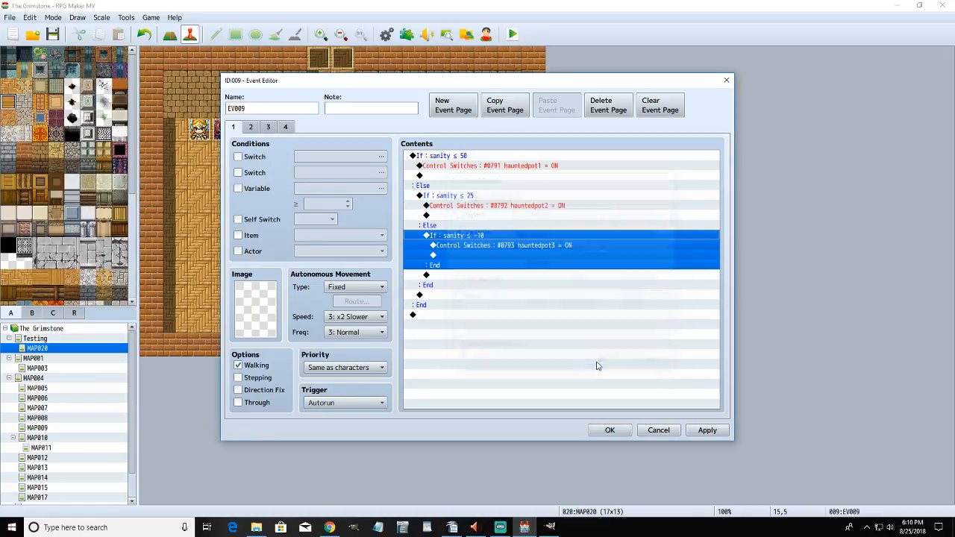
click(605, 430)
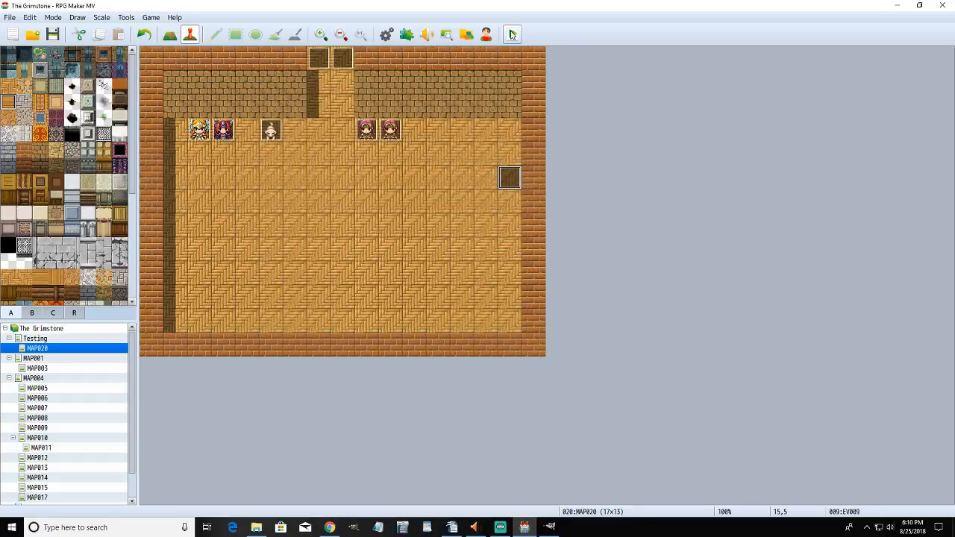
- Reopen the pot event and change the outermost conditional branch to sanity ≥ 50
double_click(511, 179)
right_click(484, 159)
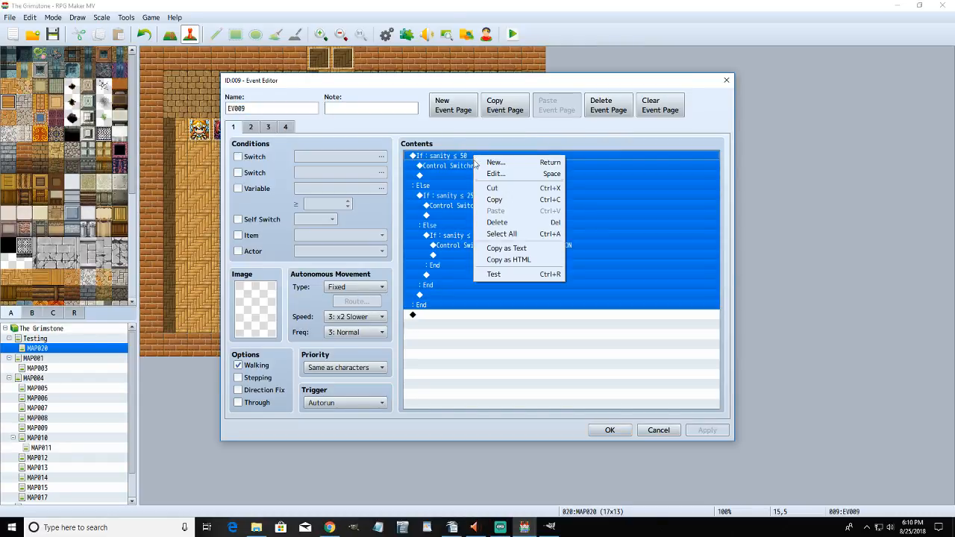
click(495, 171)
click(639, 230)
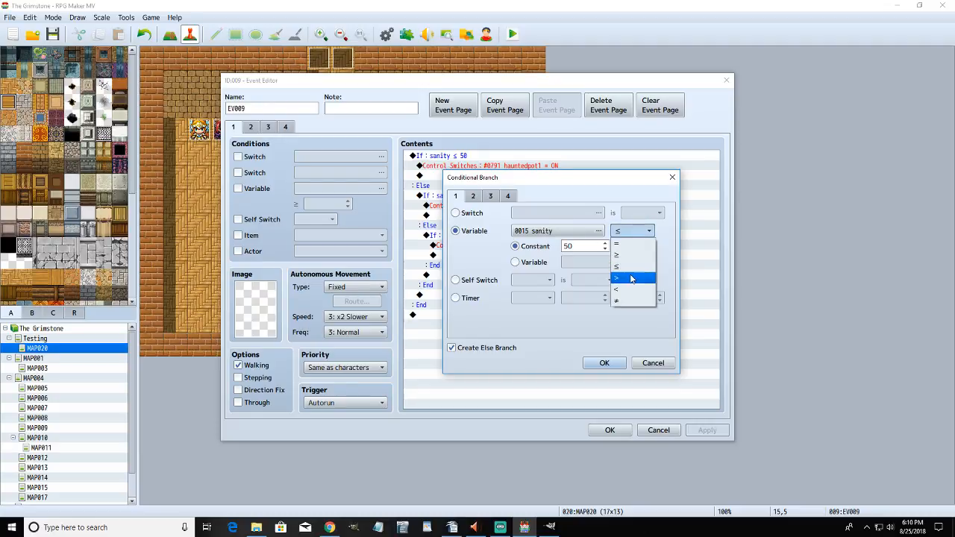
click(627, 254)
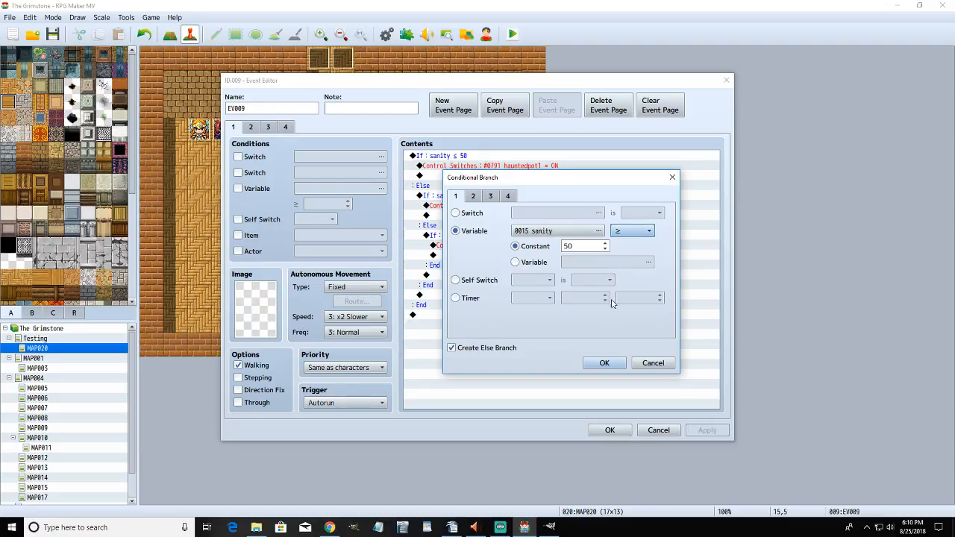
click(604, 364)
- Change the second conditional branch to sanity ≥ 25 and save the pot event
click(478, 195)
right_click(479, 195)
click(524, 218)
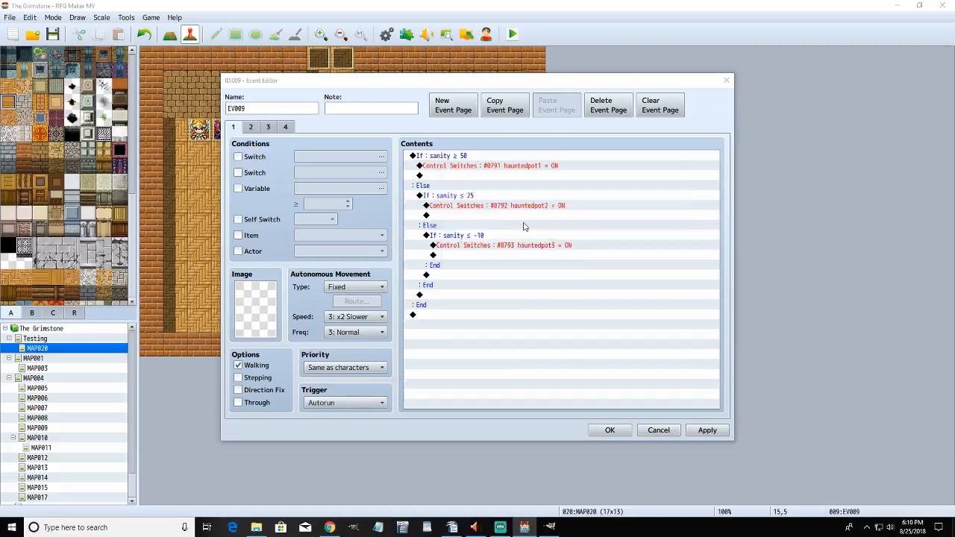
click(640, 230)
click(627, 255)
click(605, 364)
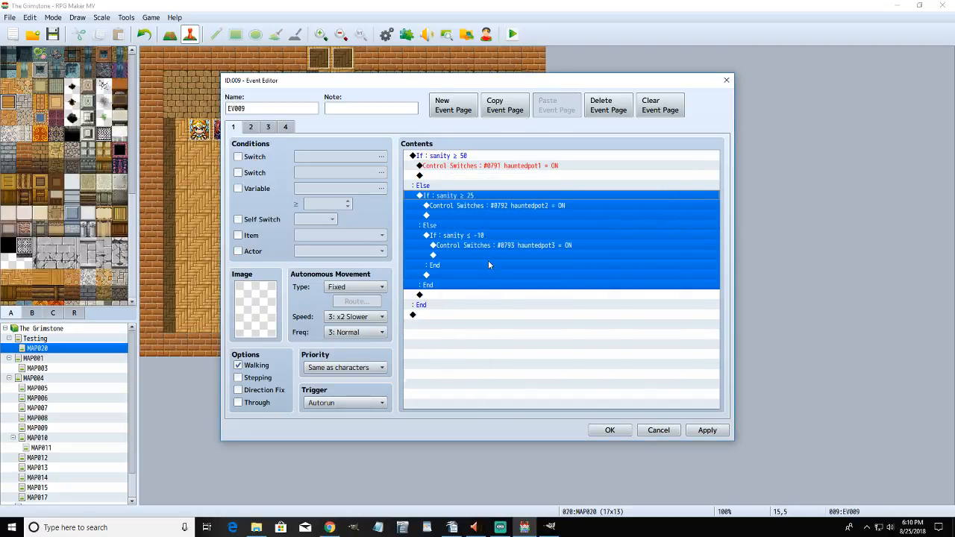
right_click(483, 237)
click(505, 257)
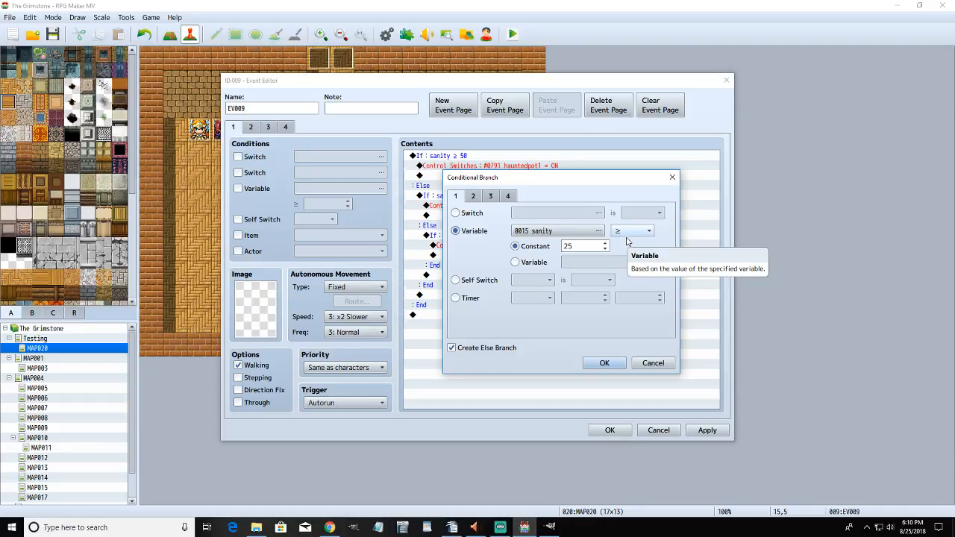
click(613, 362)
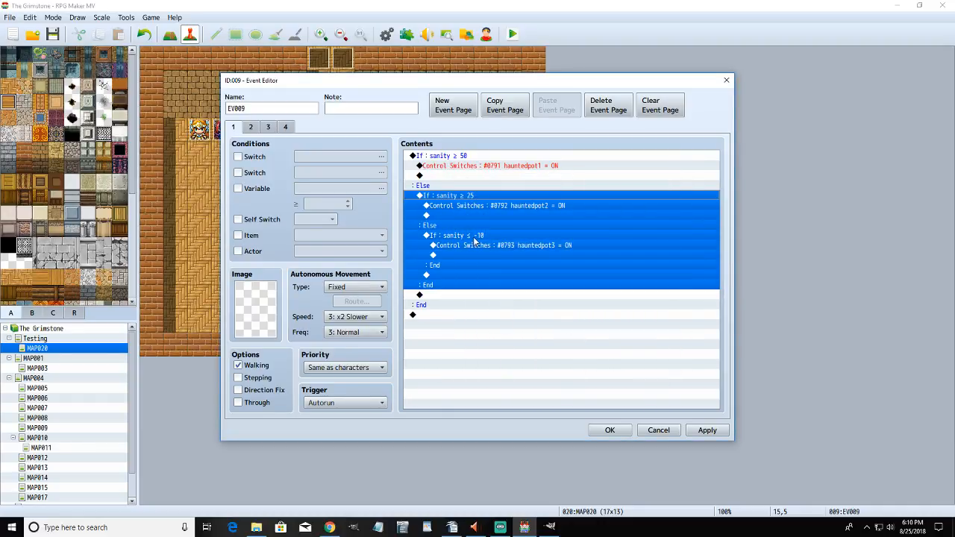
click(705, 431)
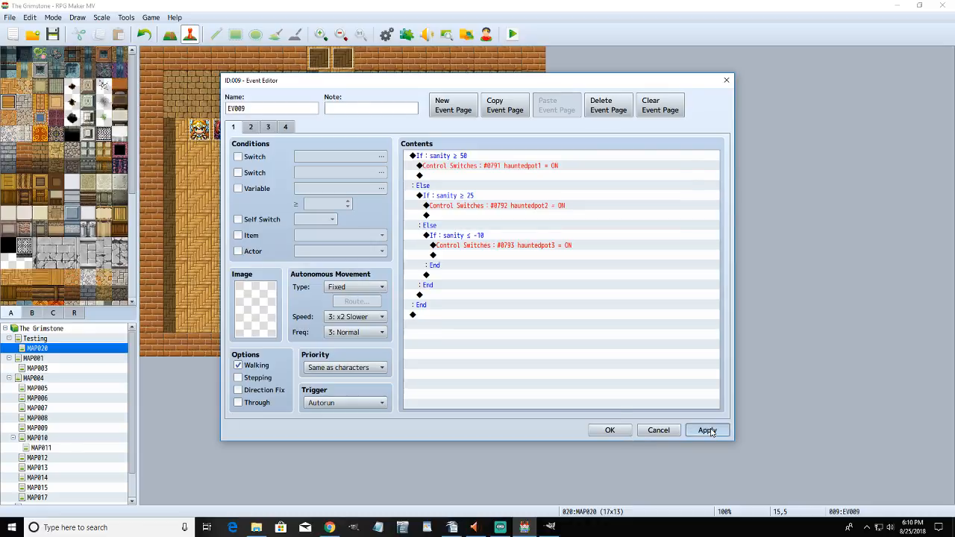
click(609, 430)
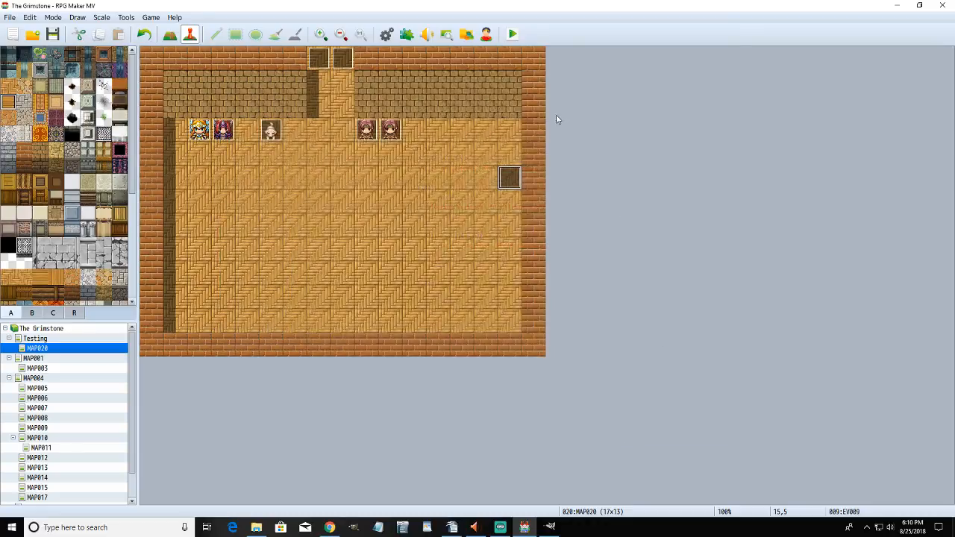
- Start a playtest with a new game and walk the player through the south exit into the brick room
click(512, 36)
click(436, 278)
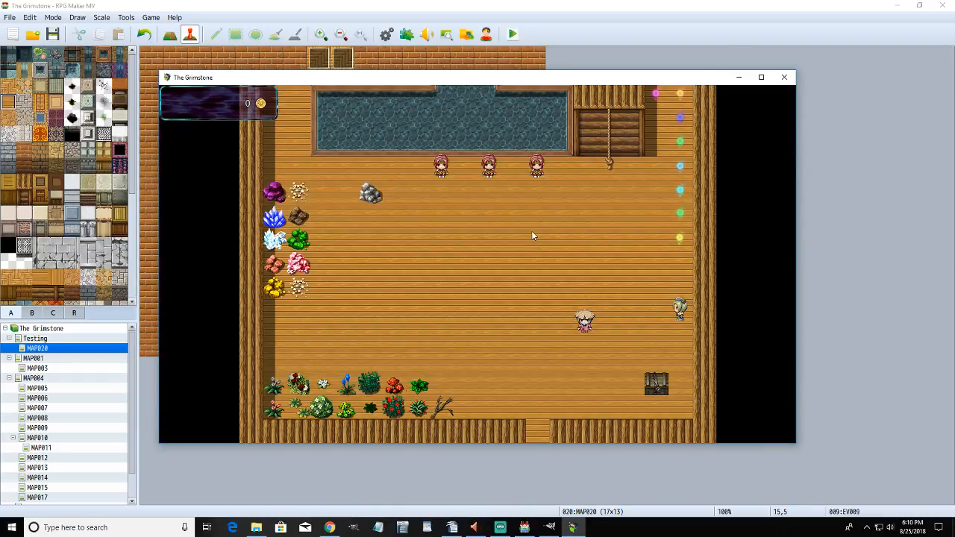
key(Down)
key(Left)
key(Down)
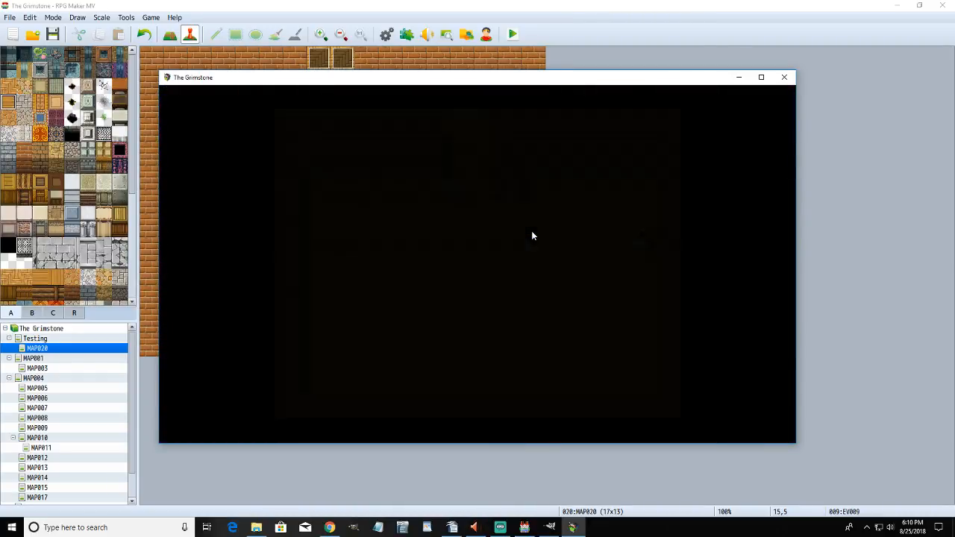
key(Down)
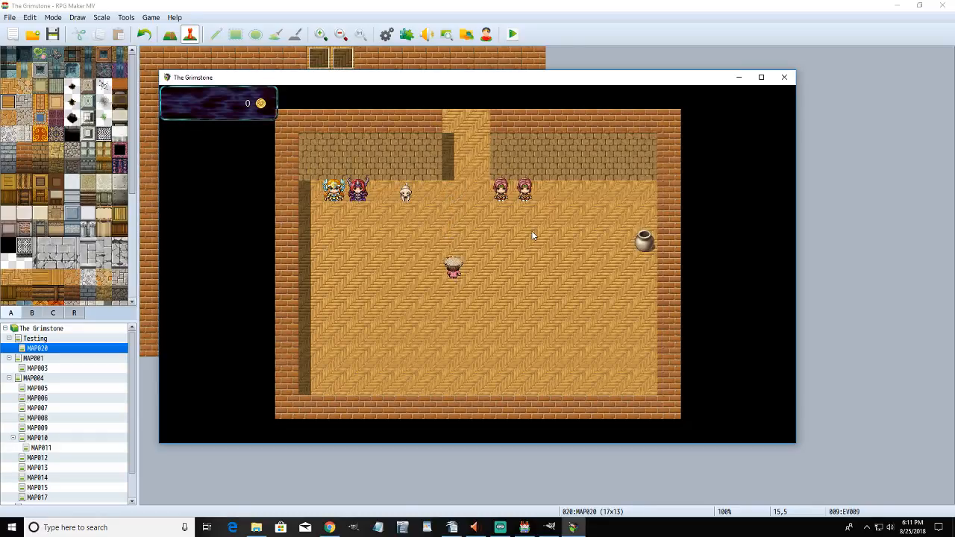
- Walk the player over to the pot by the east wall to inspect it, and return through the north exit
key(Up)
key(Right)
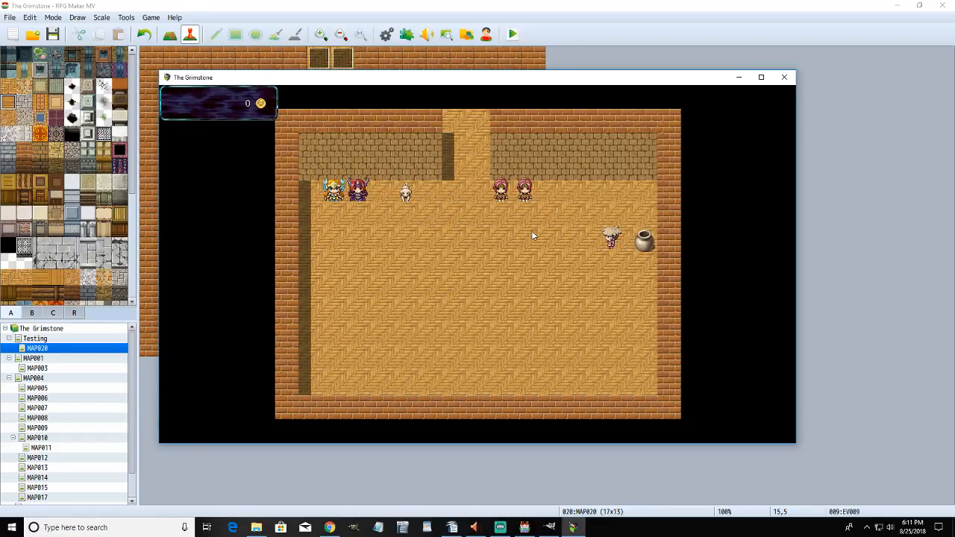
key(Left)
key(Up)
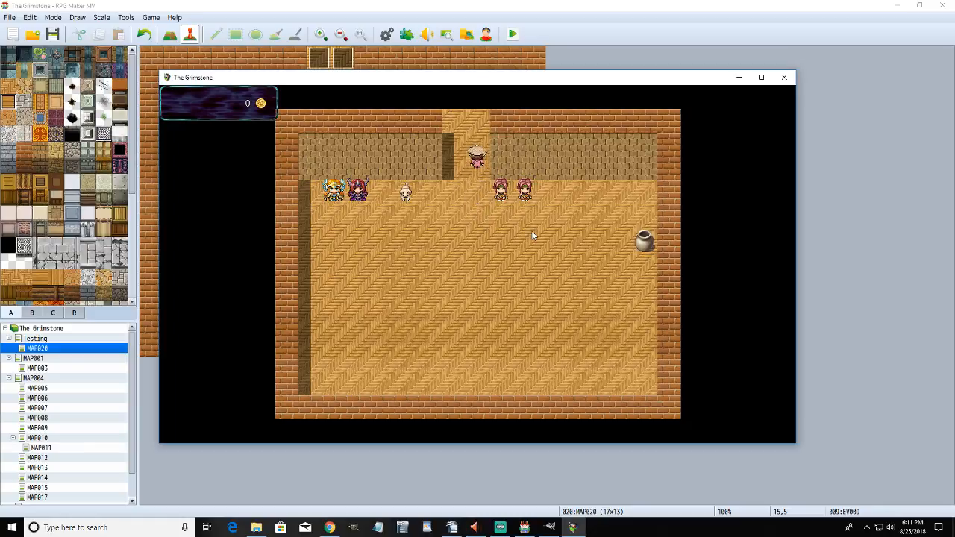
key(Up)
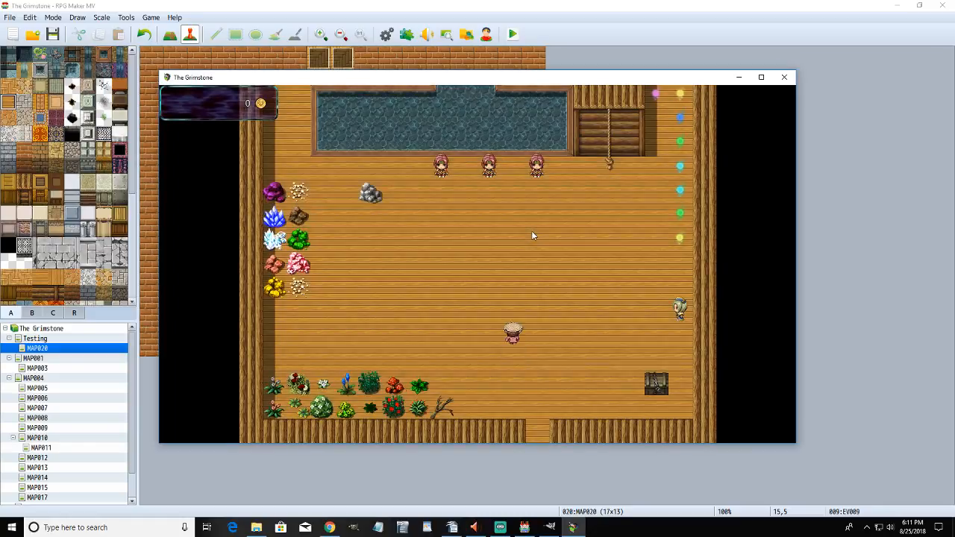
- Talk to the sanity character by the east wall, choose Decrease, and check the player's sanity
key(Right)
key(Up)
key(Right)
key(Return)
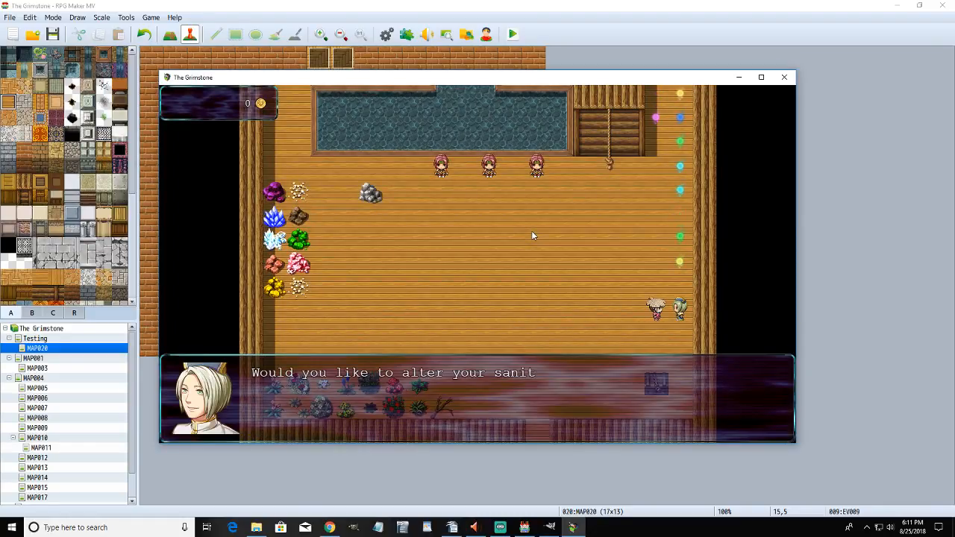
key(Down)
key(Return)
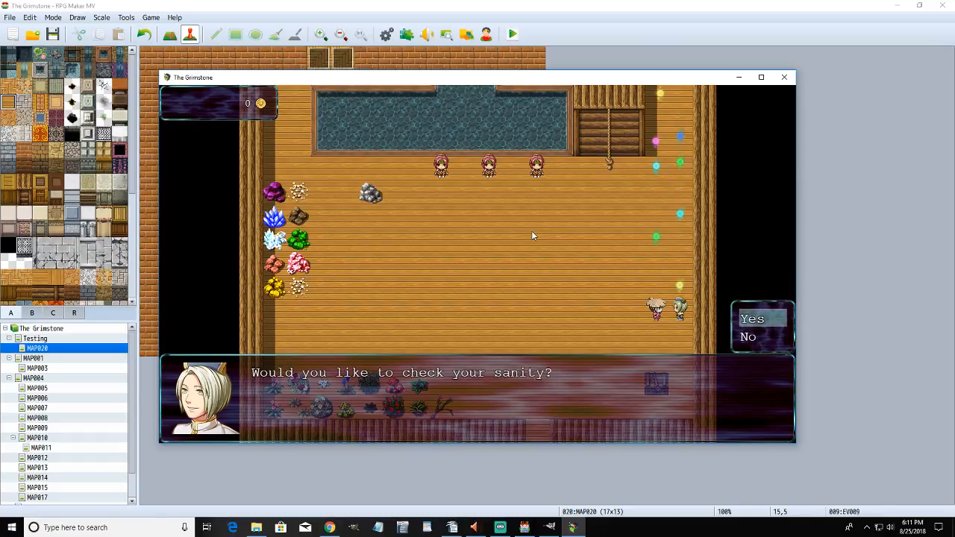
key(Return)
key(Return)
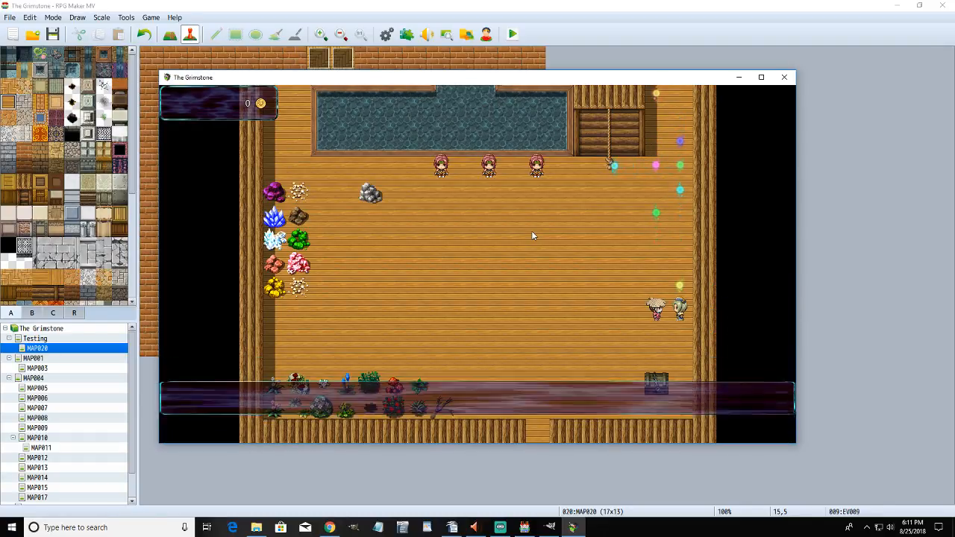
- Talk to the sanity character again to alter the player's sanity further and check its value
key(Return)
key(Return)
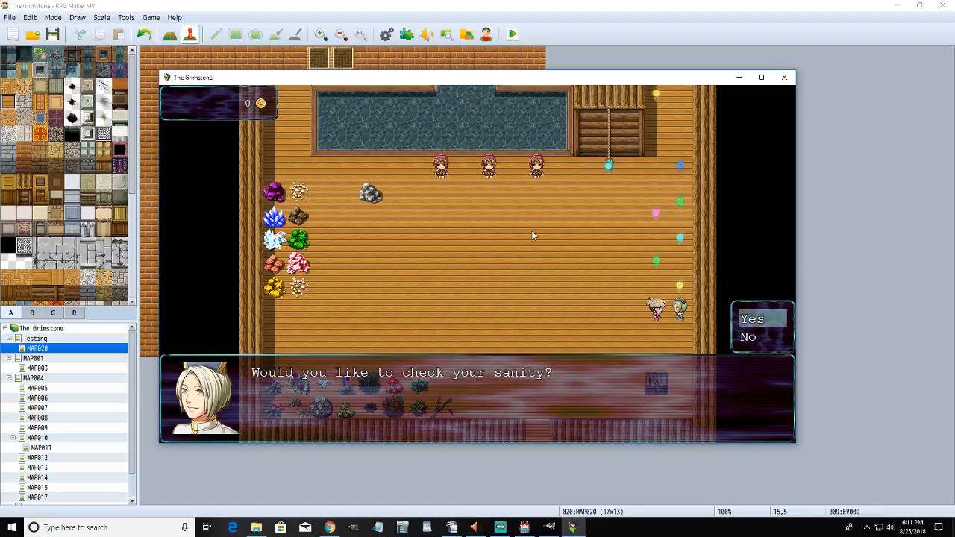
key(Return)
key(Return)
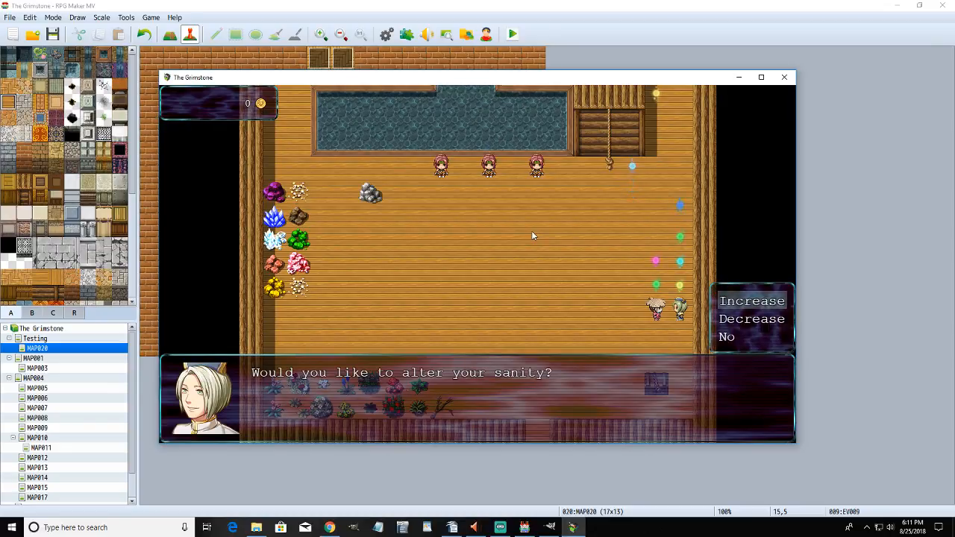
key(Return)
key(Return)
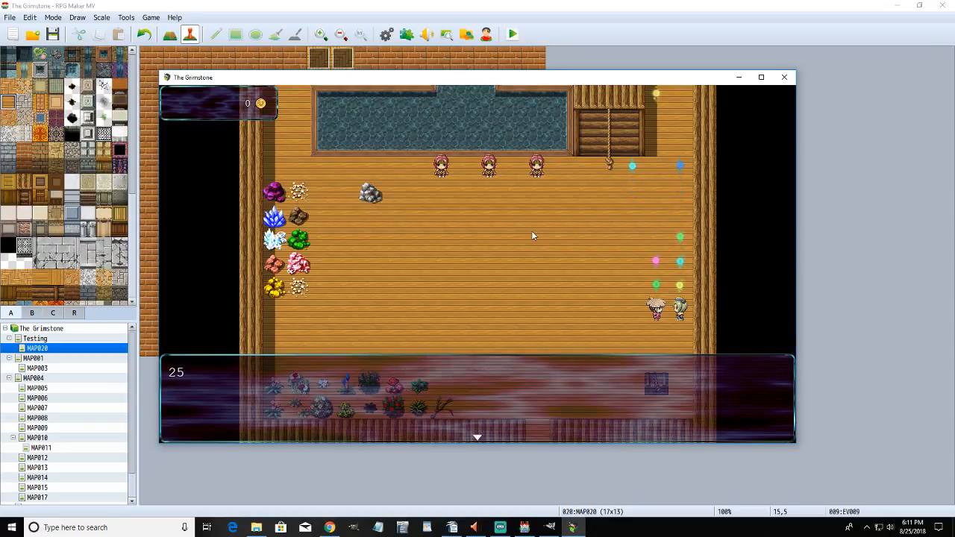
key(Return)
- Walk the player from the sanity character back through the south exit into the brick room
key(Left)
key(Left)
key(Left)
key(Down)
key(Down)
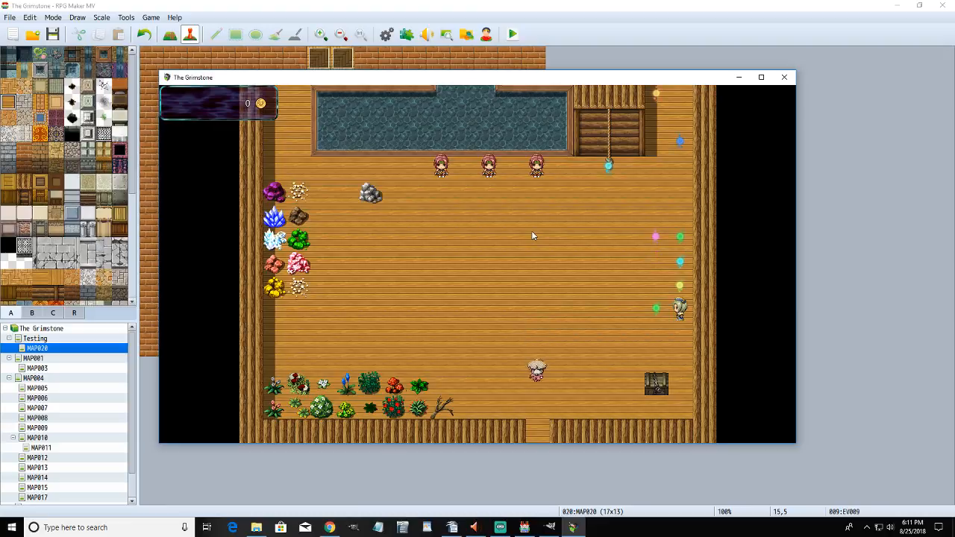
key(Down)
key(Down)
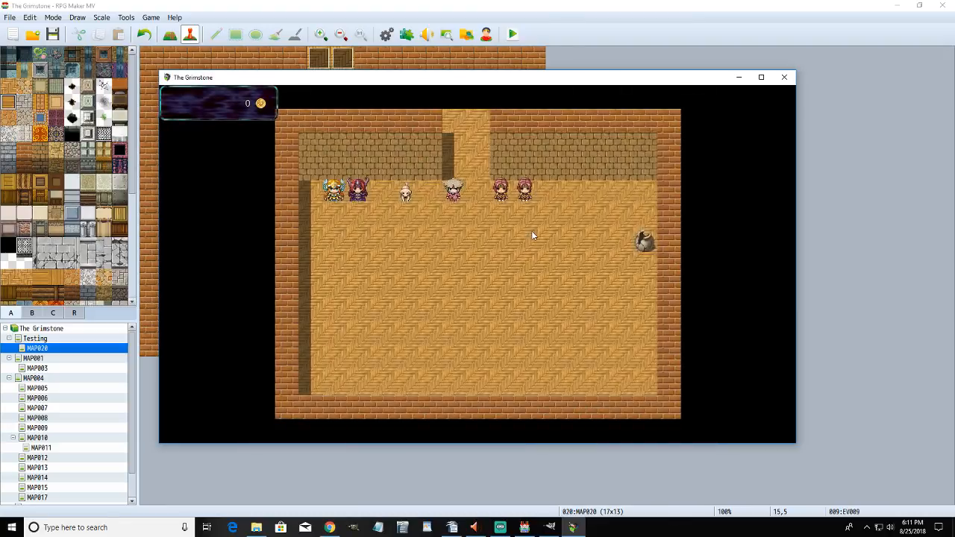
- Walk the player up to the pot by the east wall to inspect its appearance at the altered sanity
key(Down)
key(Down)
key(Right)
key(Right)
key(Right)
key(Right)
key(Right)
key(Right)
key(Right)
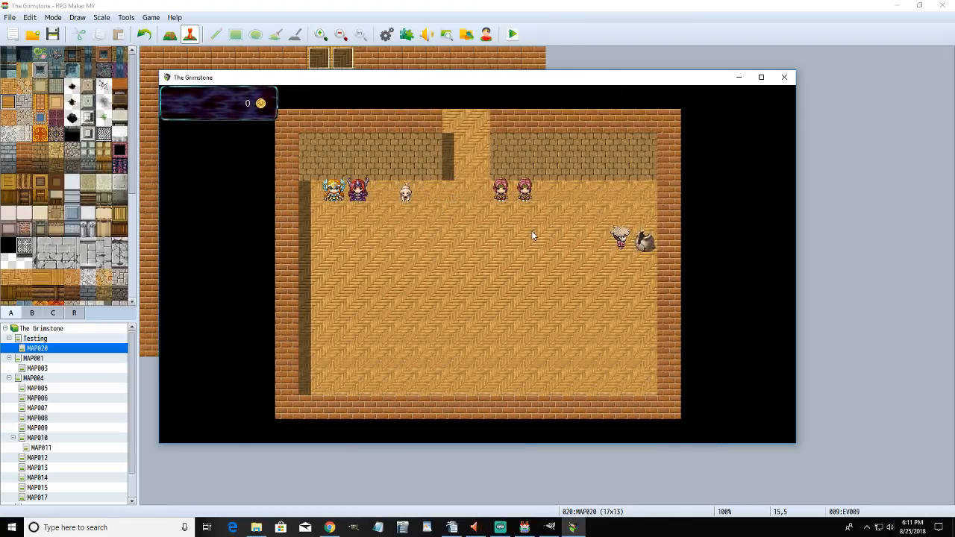
- Walk the player away from the pot and leave the brick room through the north exit
key(Left)
key(Left)
key(Left)
key(Left)
key(Left)
key(Left)
key(Up)
key(Up)
key(Up)
key(Up)
key(Up)
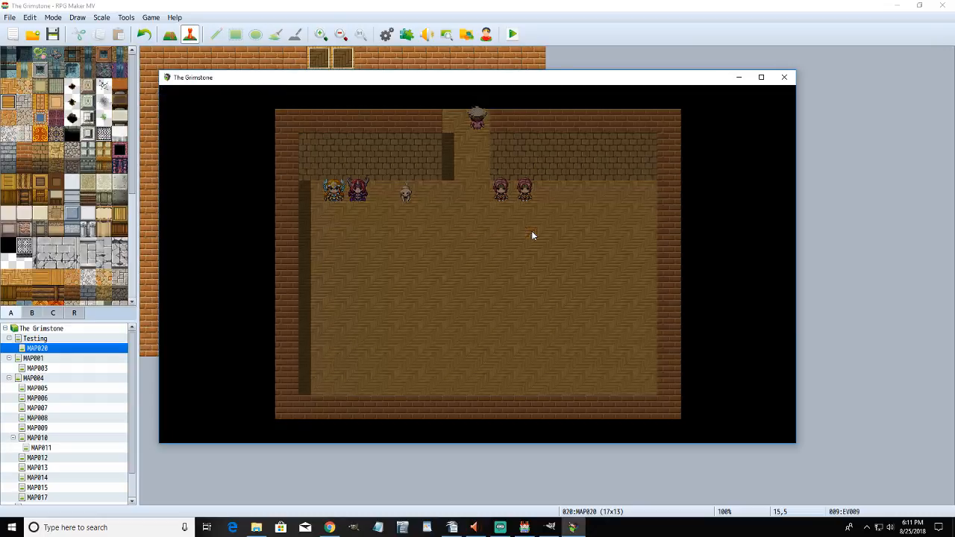
- Walk the player to the sanity character by the east wall, alter the player's sanity and decline the sanity check
key(Right)
key(Right)
key(Right)
key(Right)
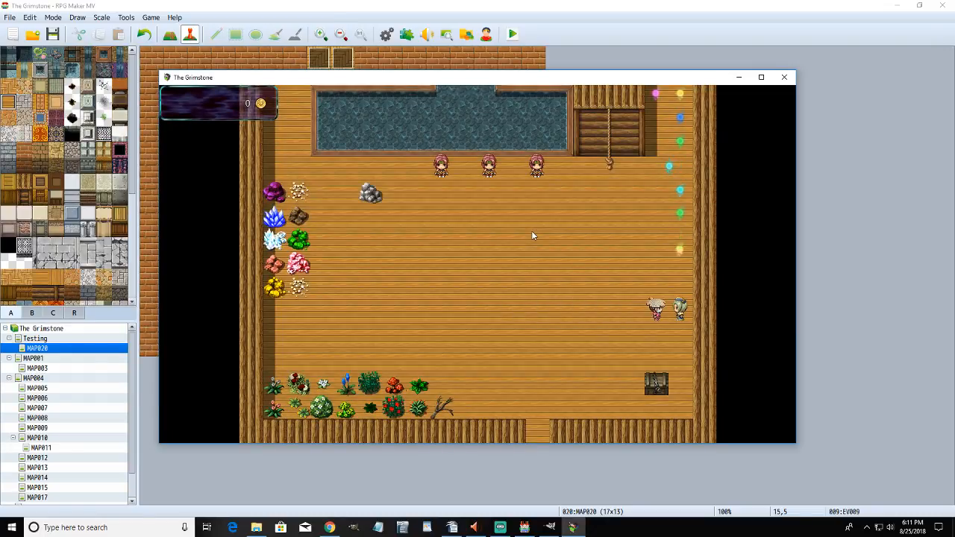
key(Return)
key(Return)
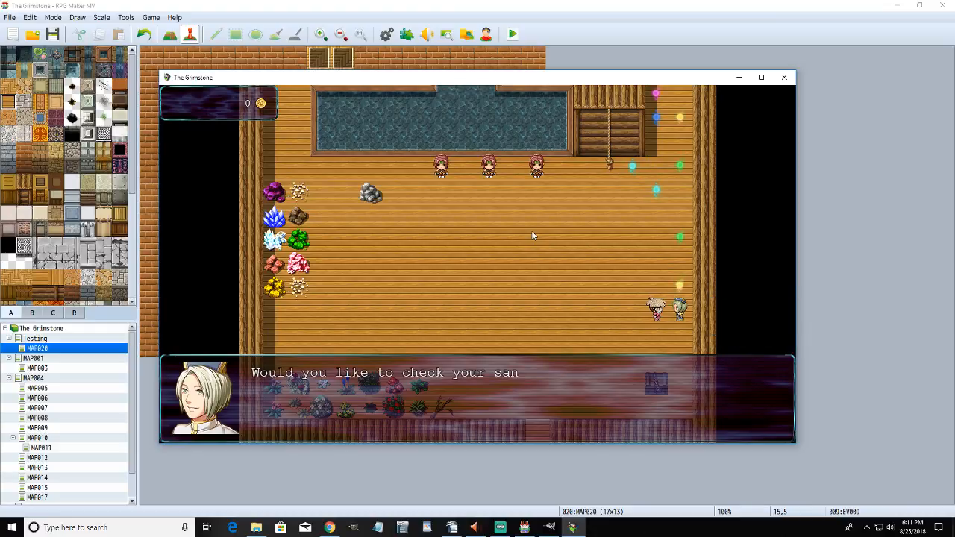
key(Return)
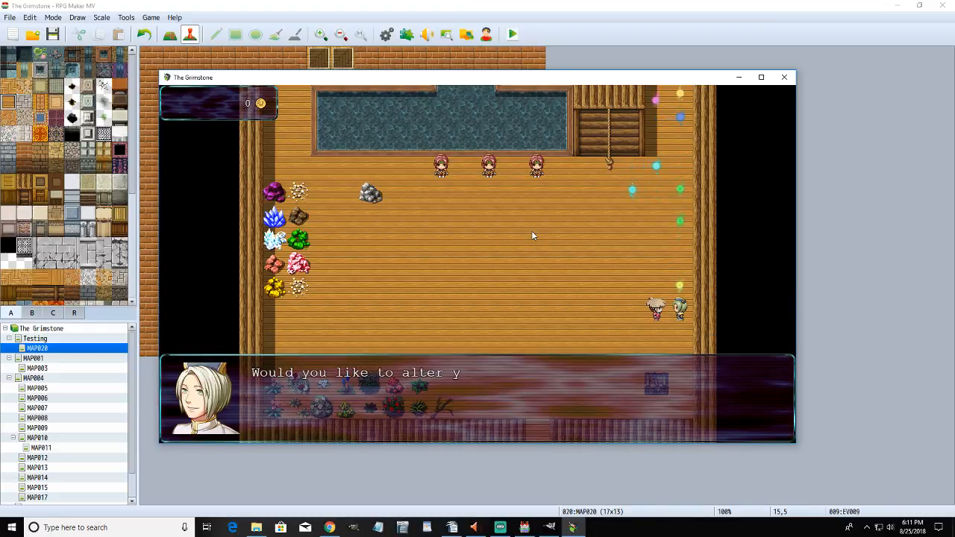
key(Return)
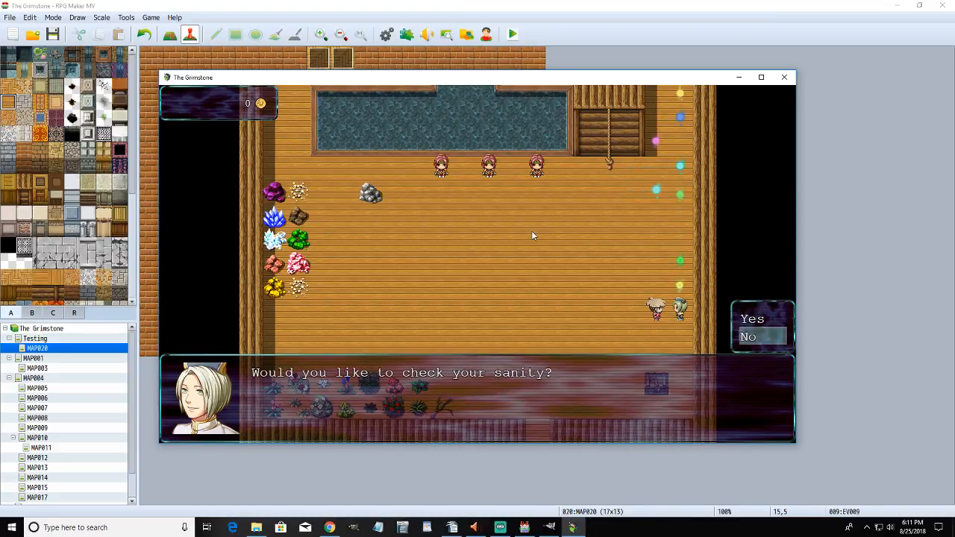
key(Return)
- Walk the player out through the south exit to view the brick room and return to the sanity character
key(Left)
key(Down)
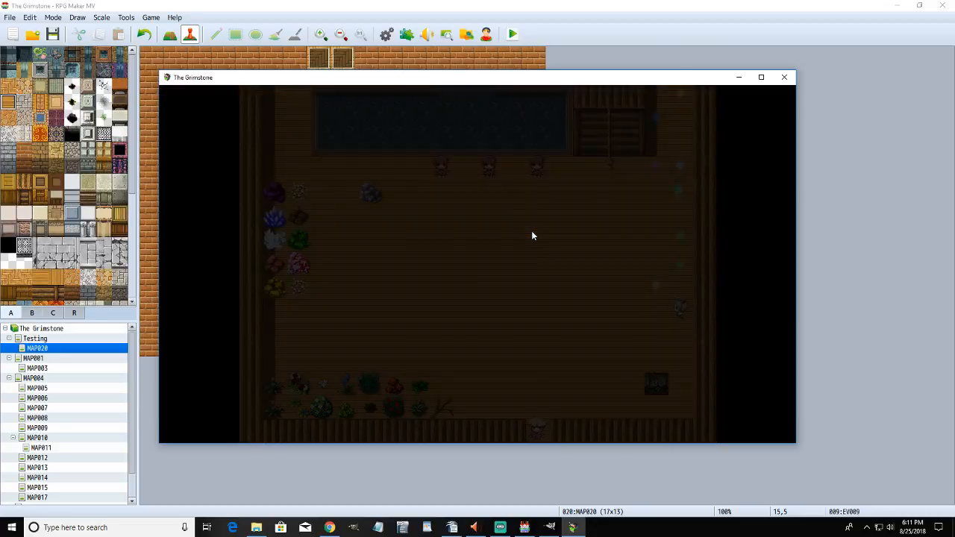
key(Up)
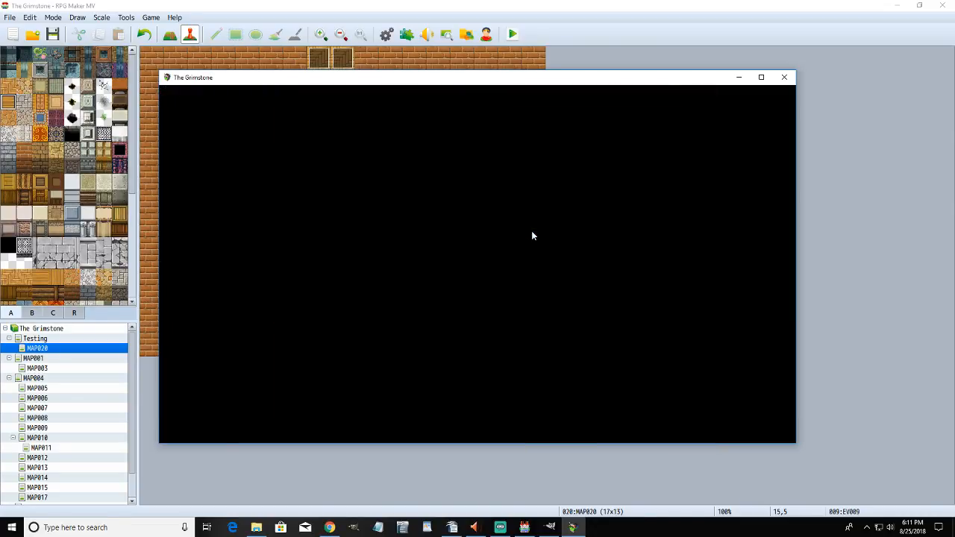
key(Right)
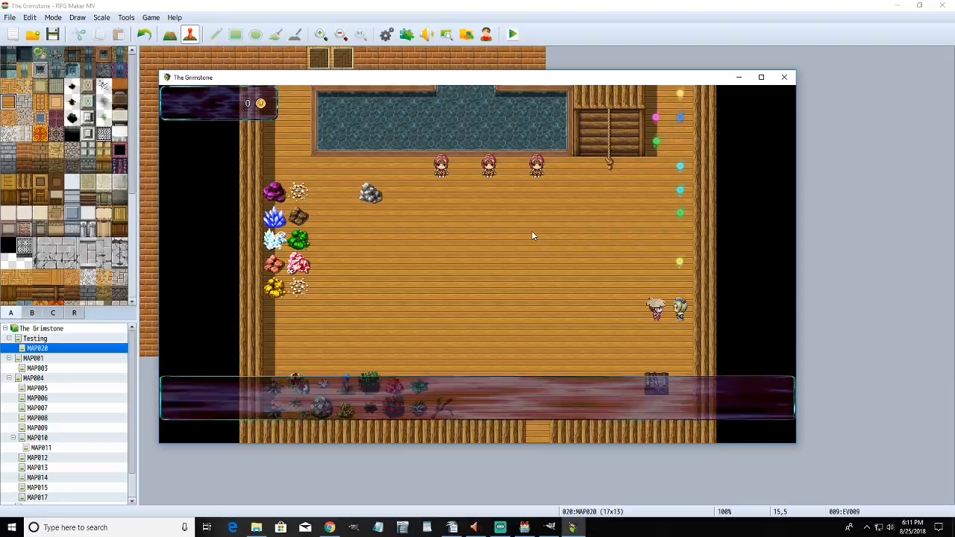
- Talk to the sanity character repeatedly to decrease the player's sanity
key(Return)
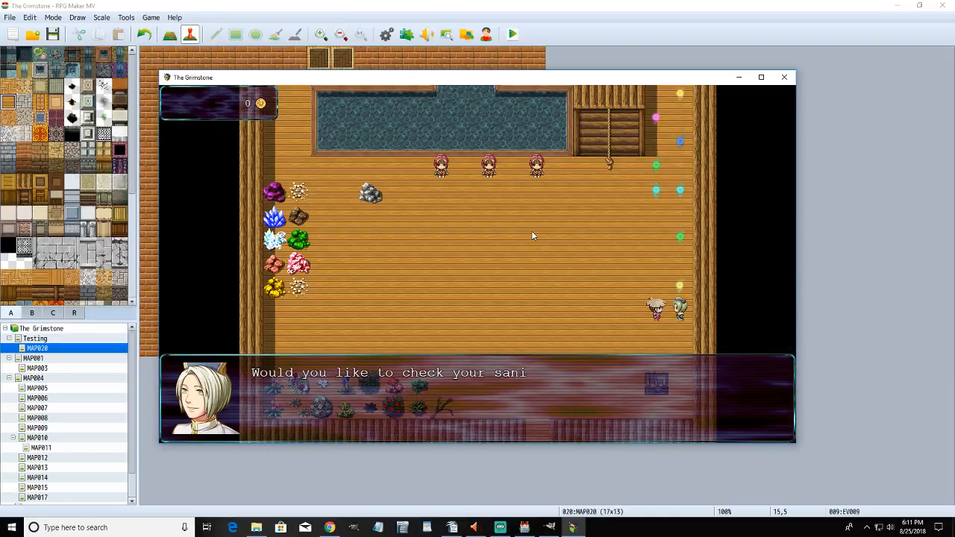
key(Return)
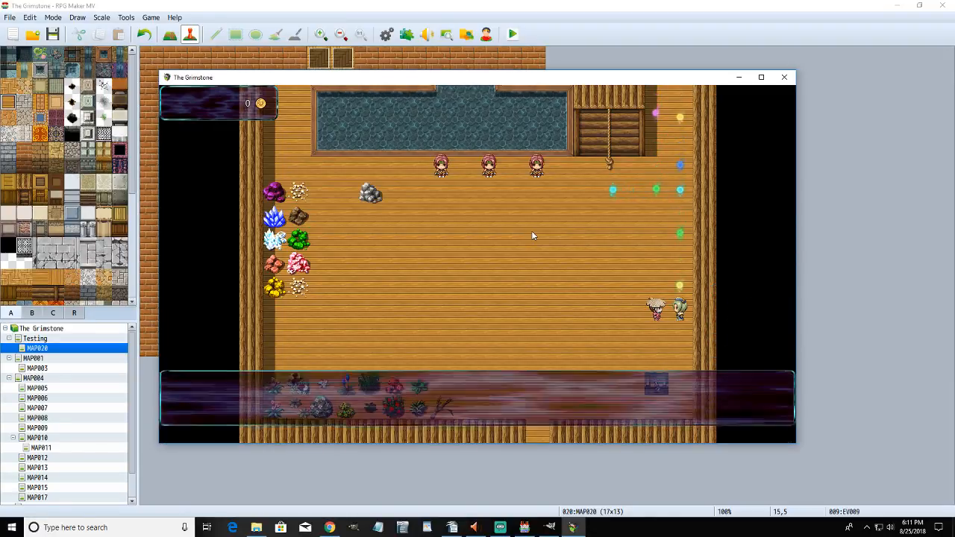
key(Return)
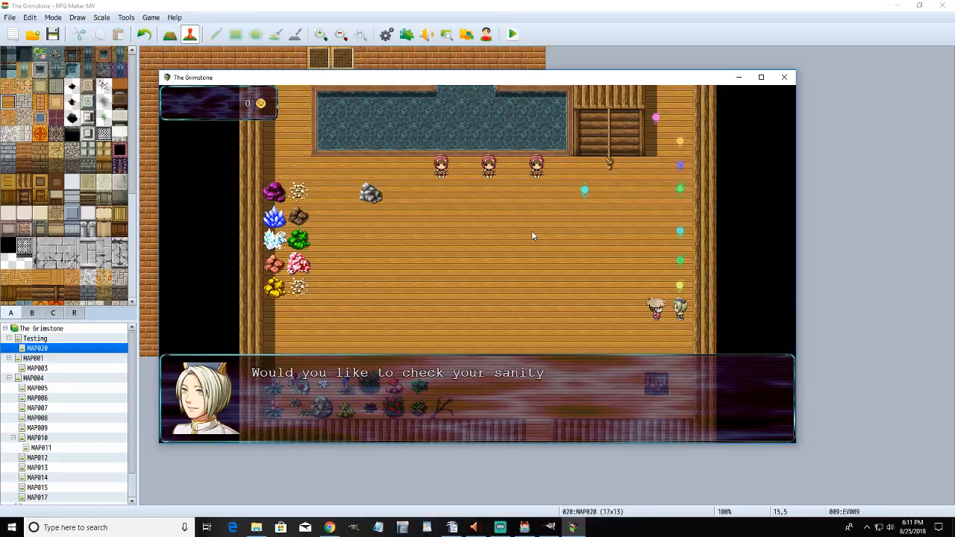
key(Return)
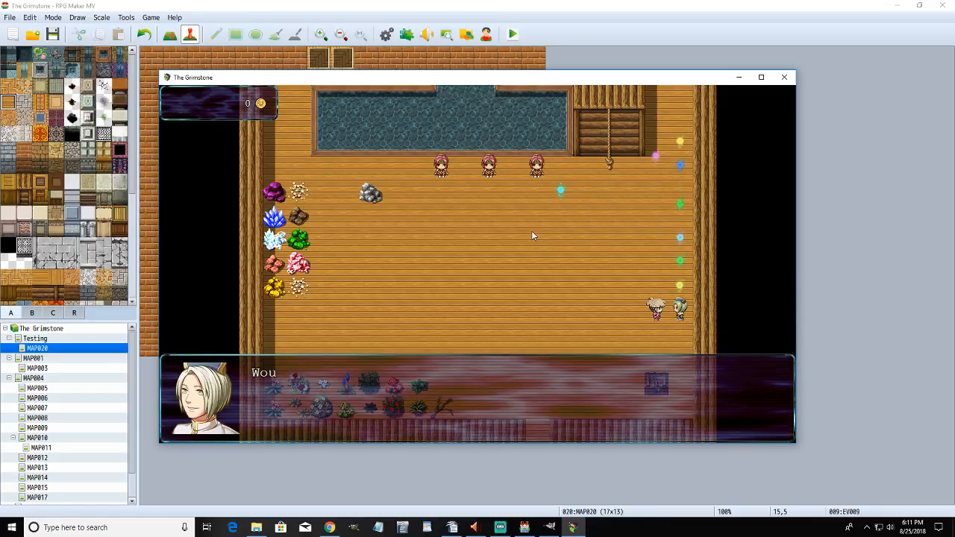
key(Up)
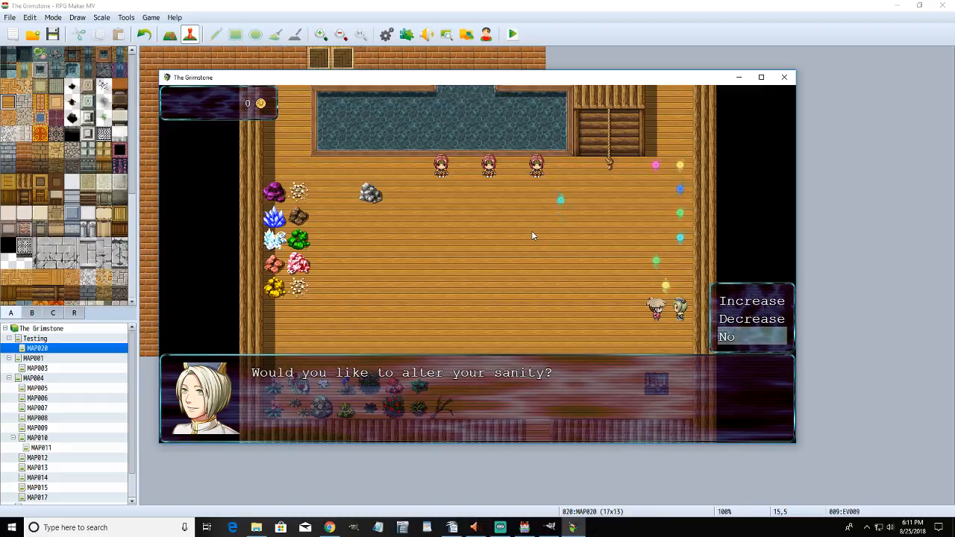
key(Return)
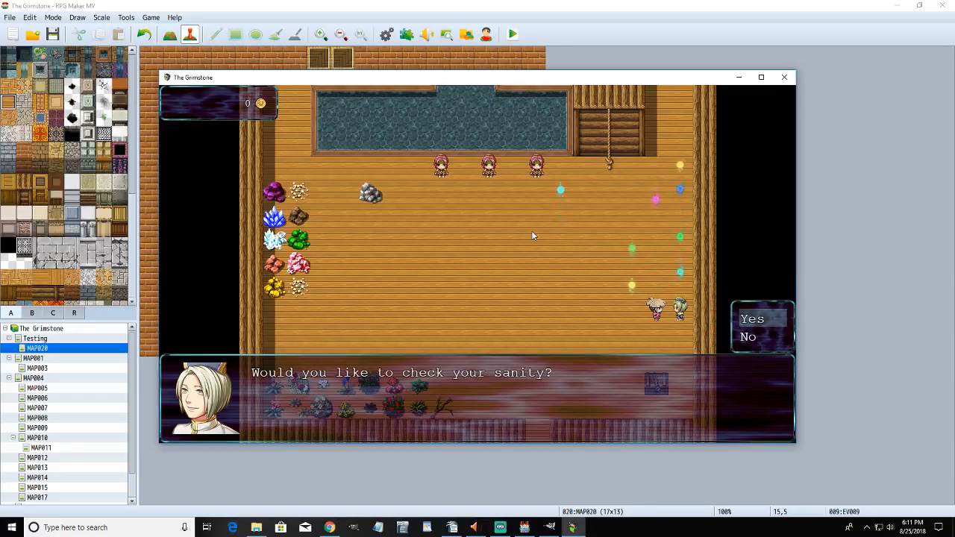
key(Return)
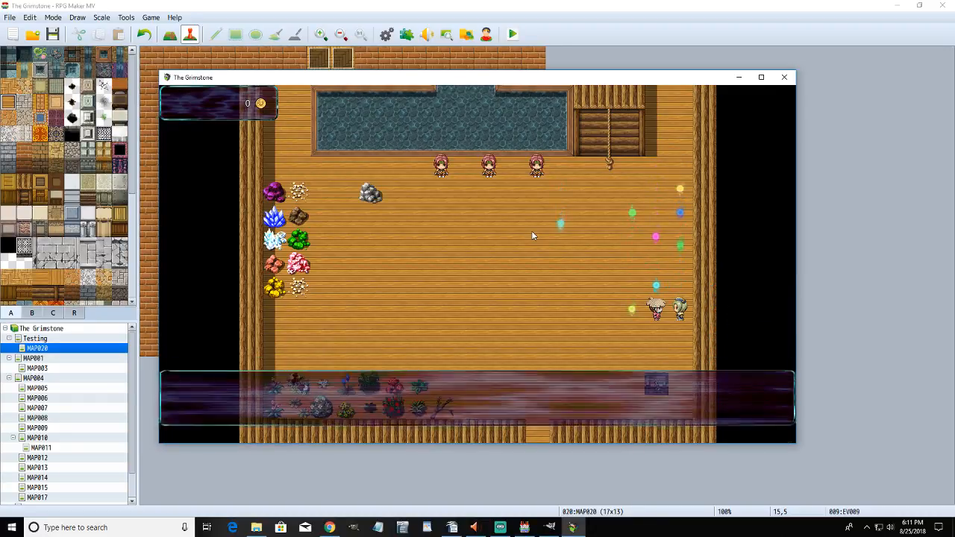
key(Down)
key(Return)
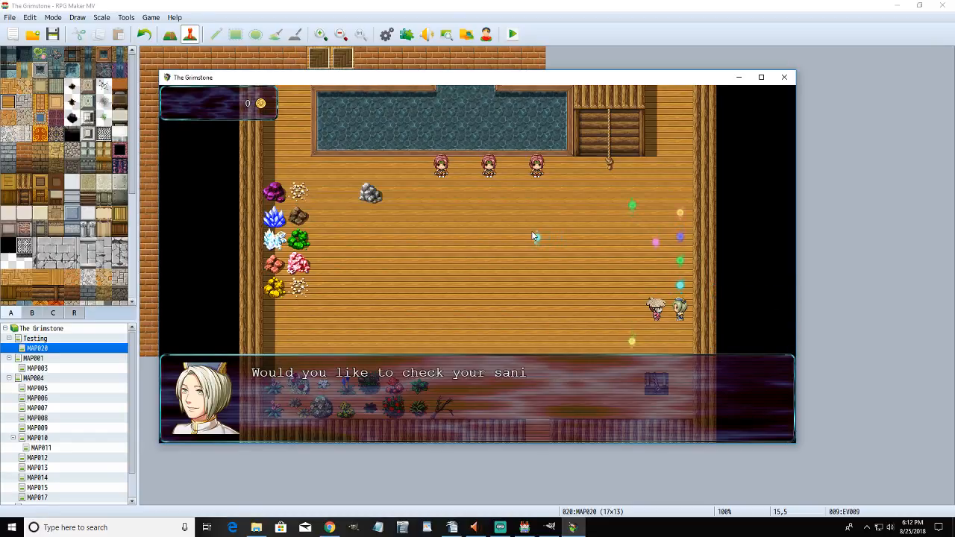
key(Return)
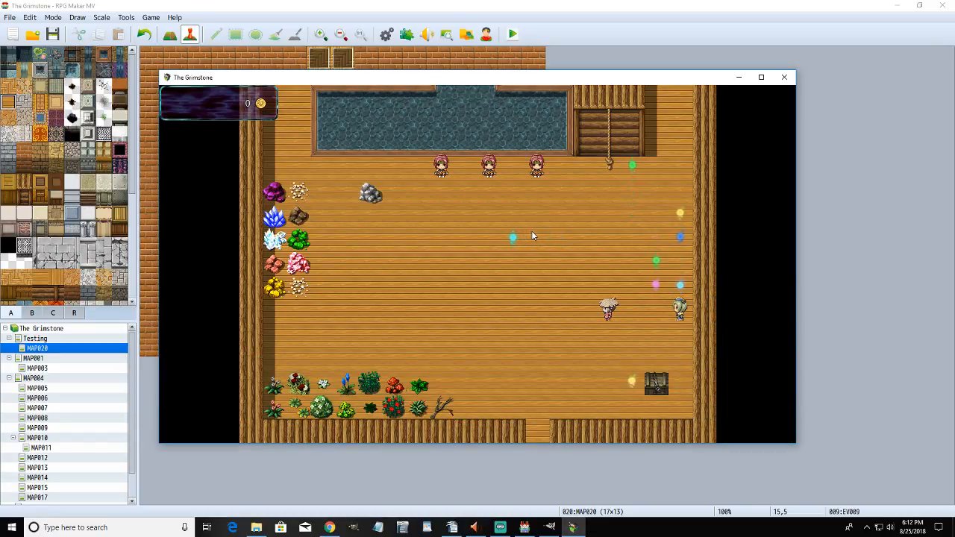
- Walk back to the sanity character, choose Decrease once more and check the player's sanity value
key(Right)
key(Right)
key(Return)
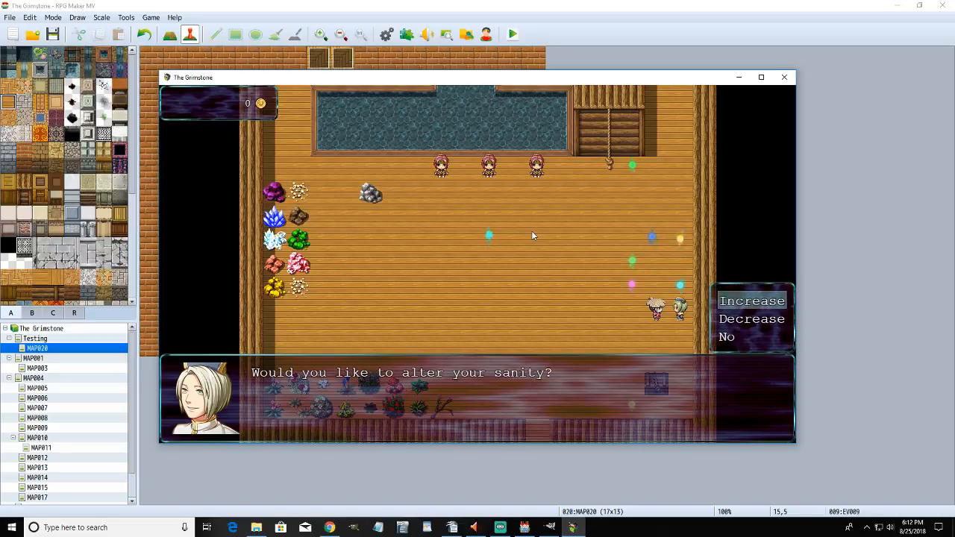
key(Down)
key(Return)
key(Return)
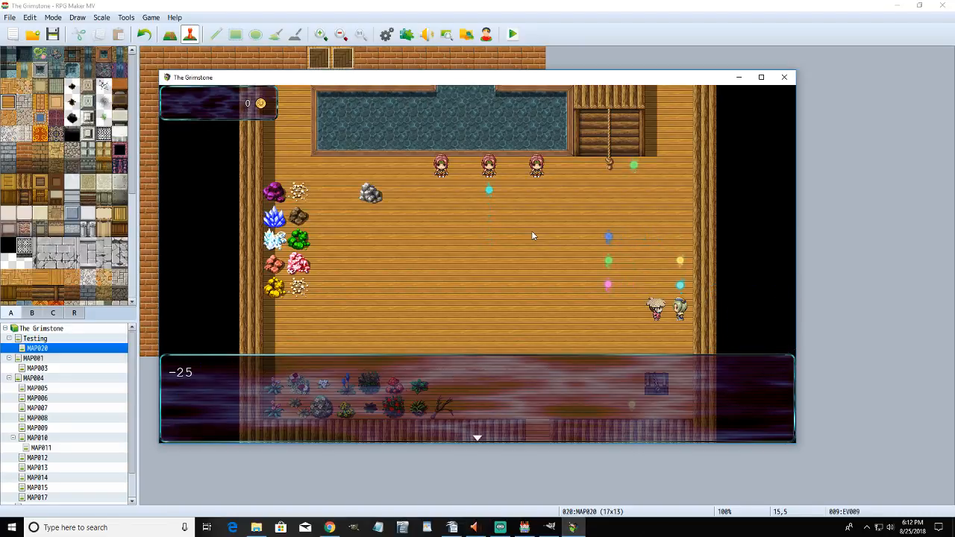
key(Return)
- Walk the player from the sanity character through the south exit into the brick room
key(Left)
key(Left)
key(Left)
key(Left)
key(Left)
key(Down)
key(Down)
key(Down)
key(Down)
key(Down)
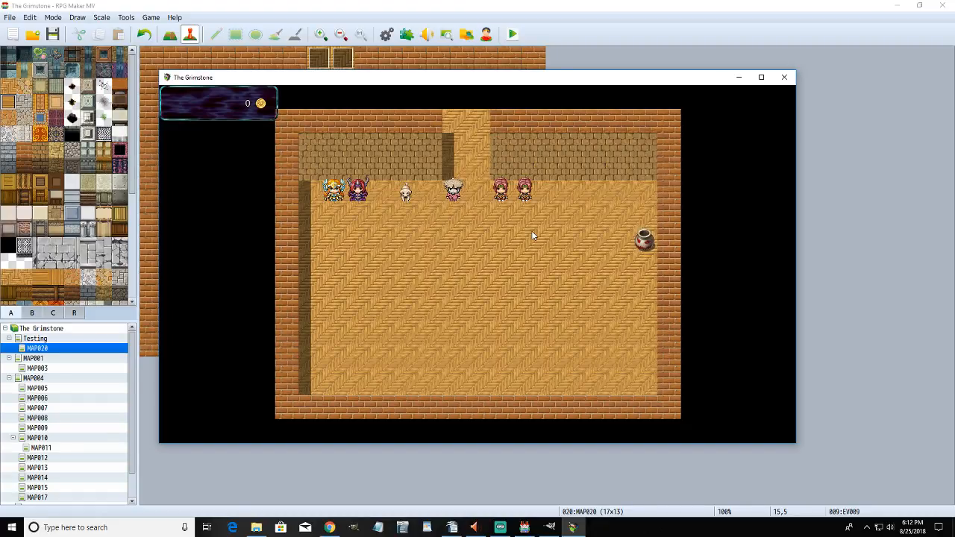
- Walk the player toward the pot by the east wall to observe its animation, and close the playtest
key(Down)
key(Right)
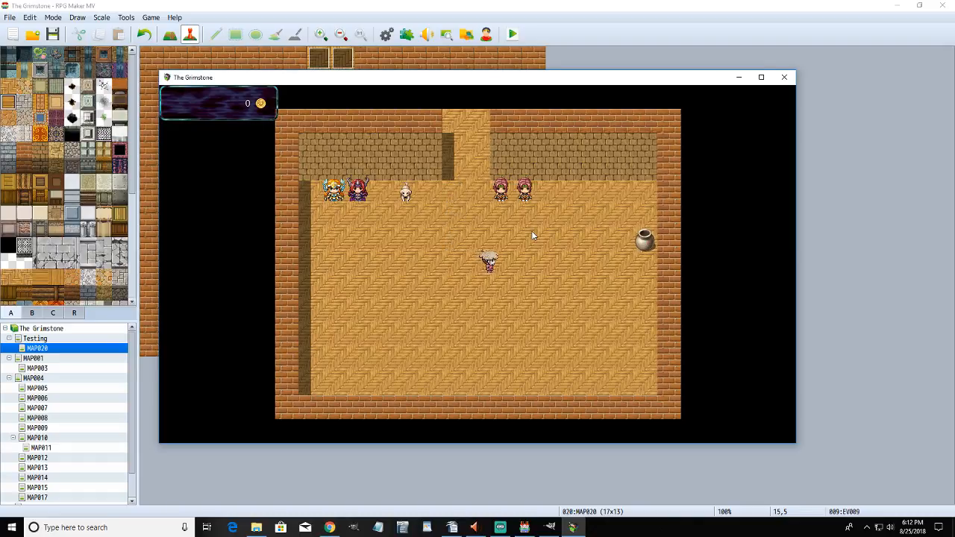
key(Right)
click(785, 78)
- Open page 4 of the haunted pot event EV009 and review its movement speed and frequency options
double_click(511, 183)
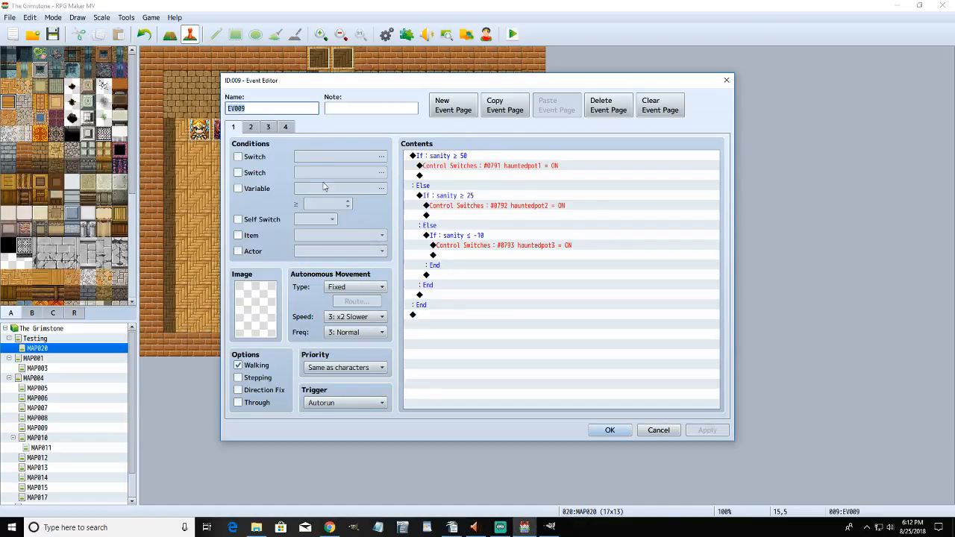
click(290, 129)
click(362, 320)
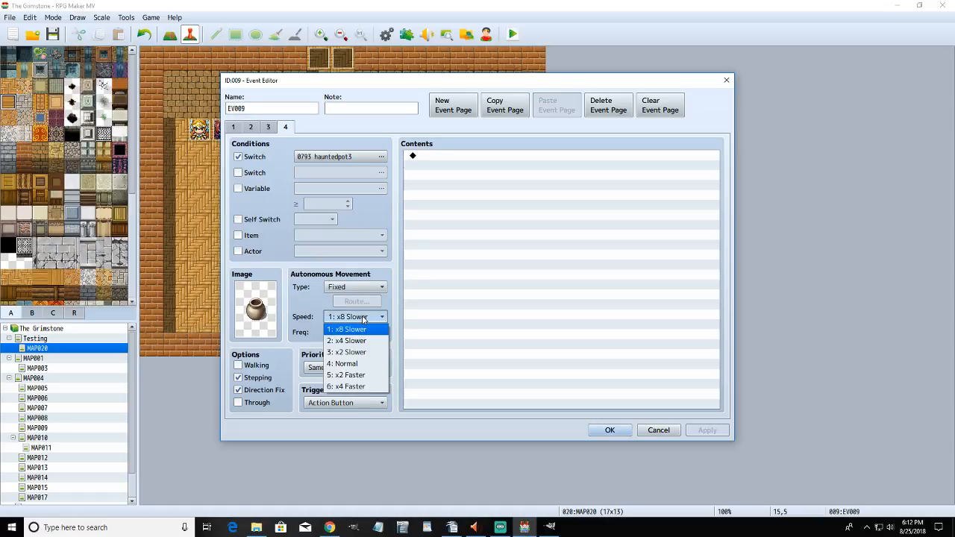
click(395, 306)
click(376, 333)
click(395, 311)
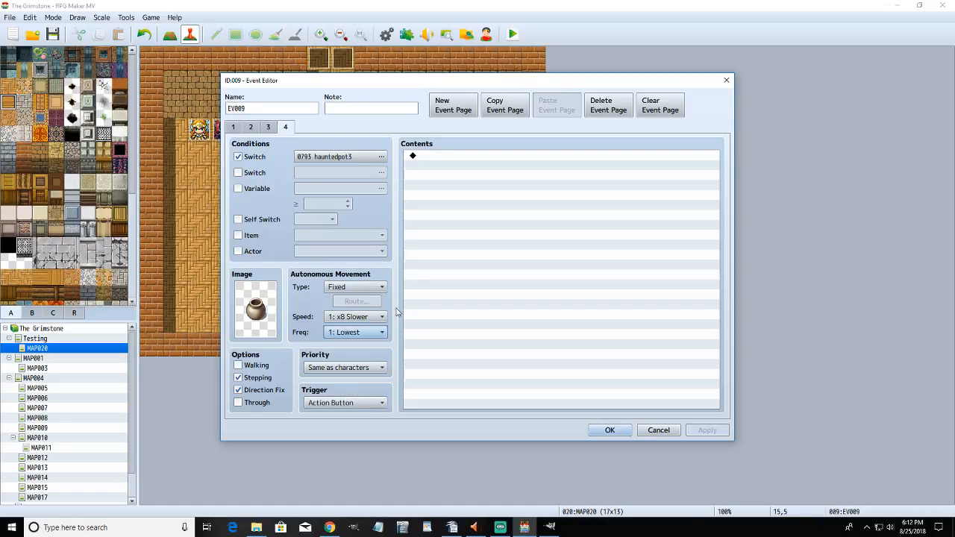
- Set page 4's autonomous movement type to Custom and review the available movement route commands
click(380, 317)
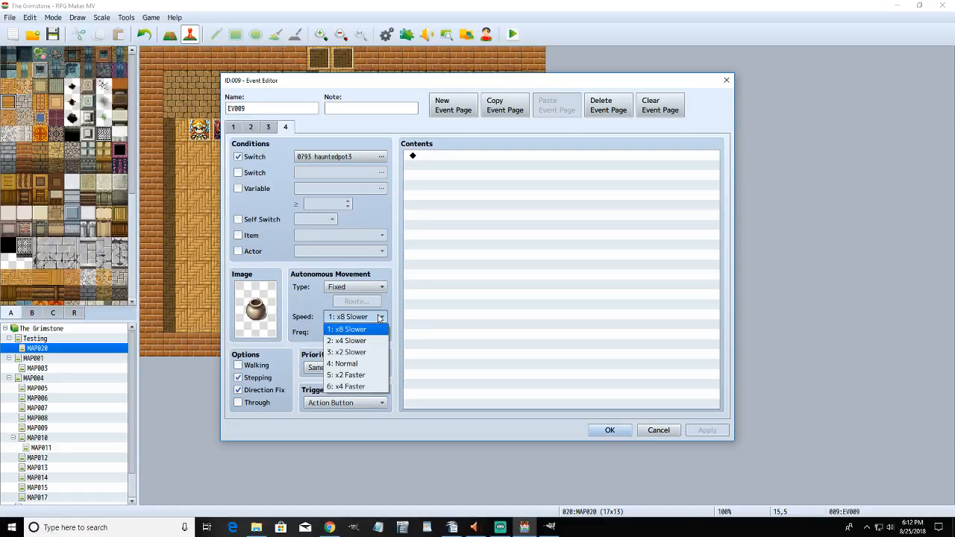
click(373, 287)
click(373, 287)
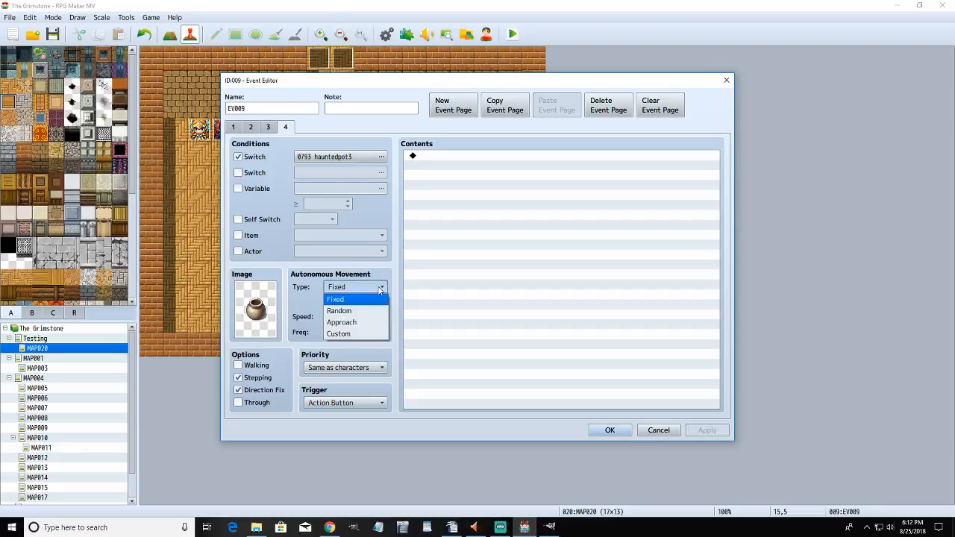
click(357, 335)
click(362, 302)
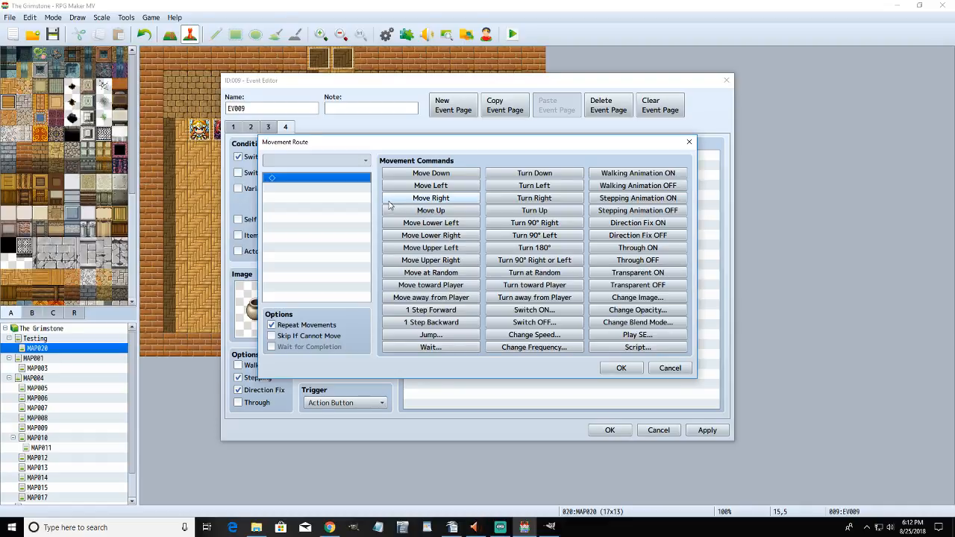
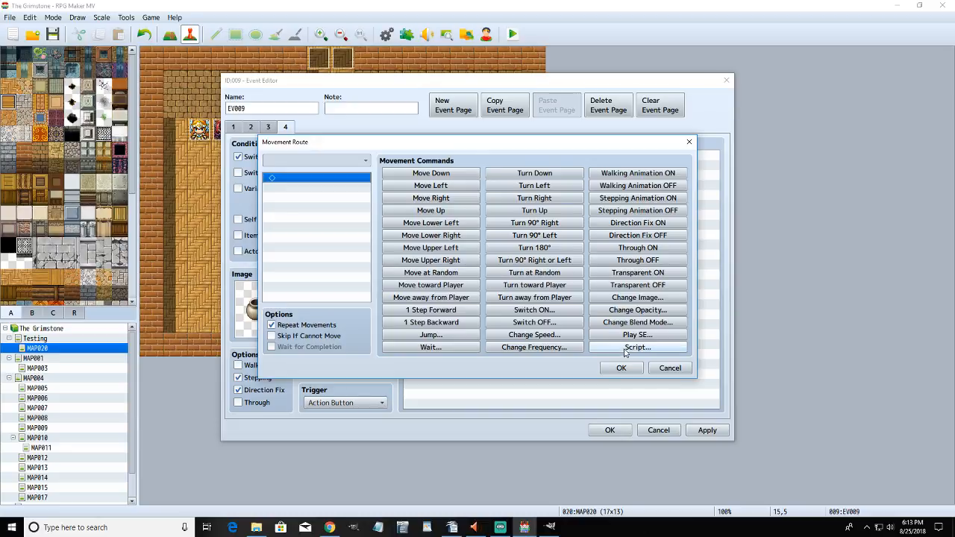
click(693, 374)
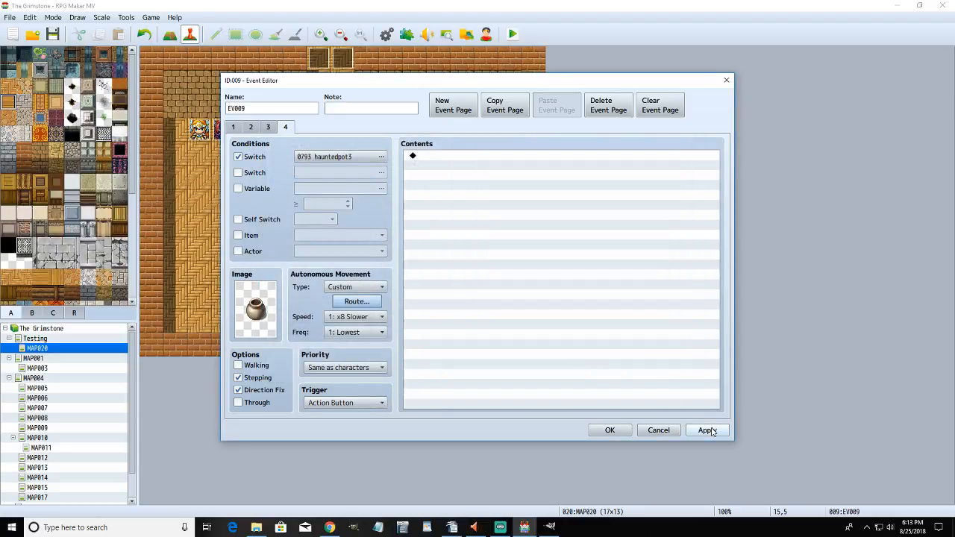
- Switch to the pot sprite sheet in GIMP, zoom it to 800% and show the !Other1.png layer
click(550, 527)
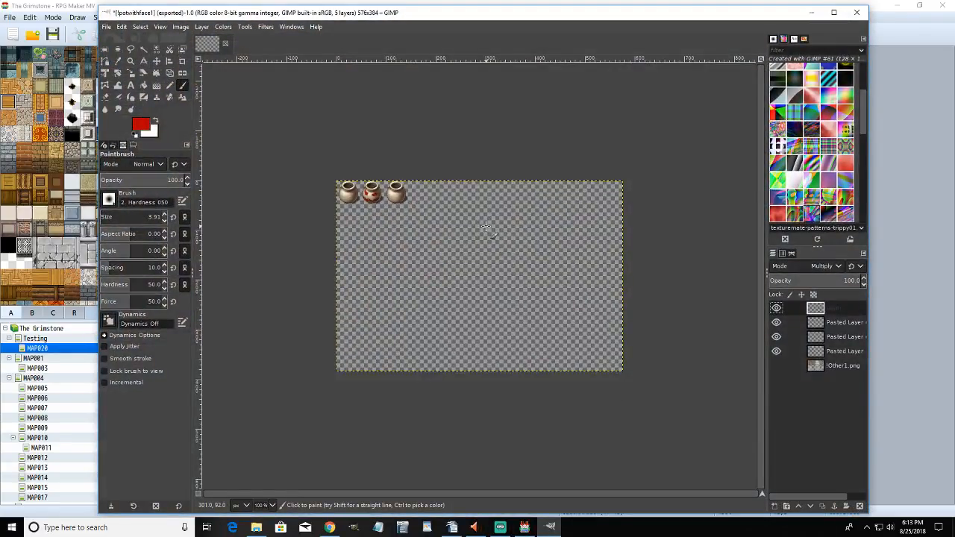
click(271, 505)
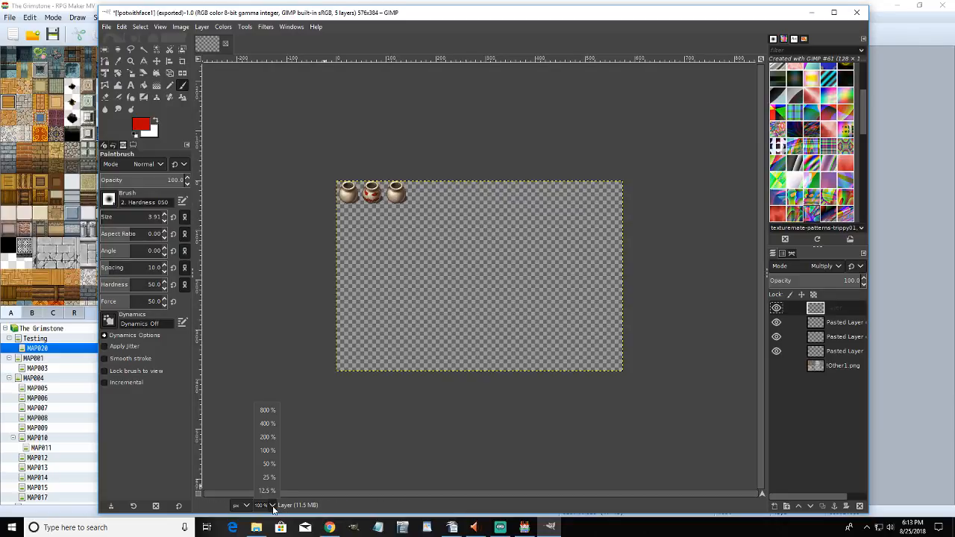
click(267, 410)
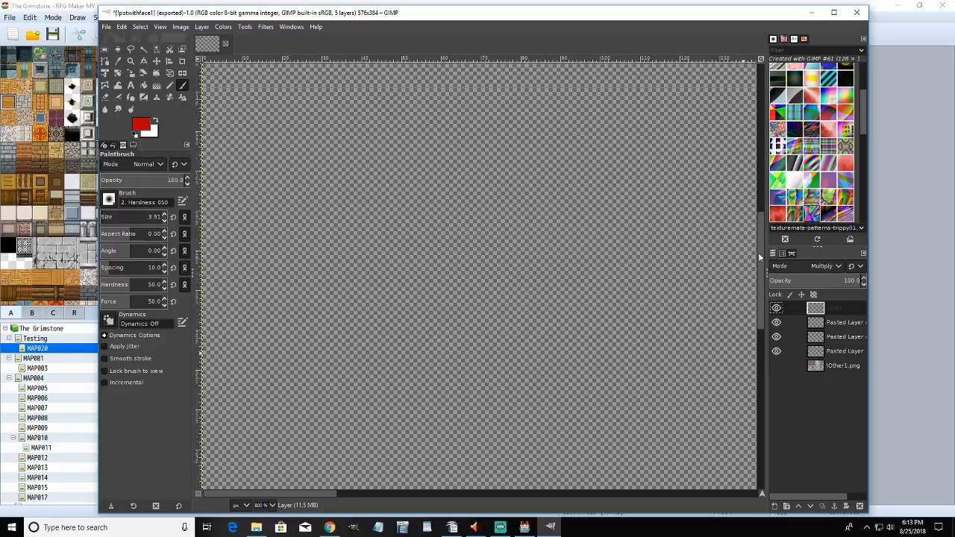
click(776, 366)
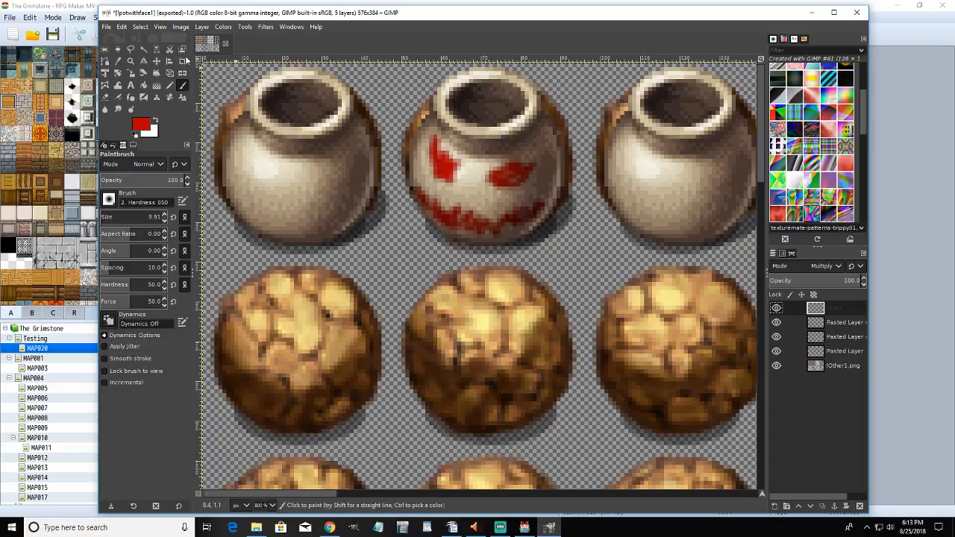
- Move the middle pot's Pasted Layer copy #1 onto the first boulder in the second row
click(155, 64)
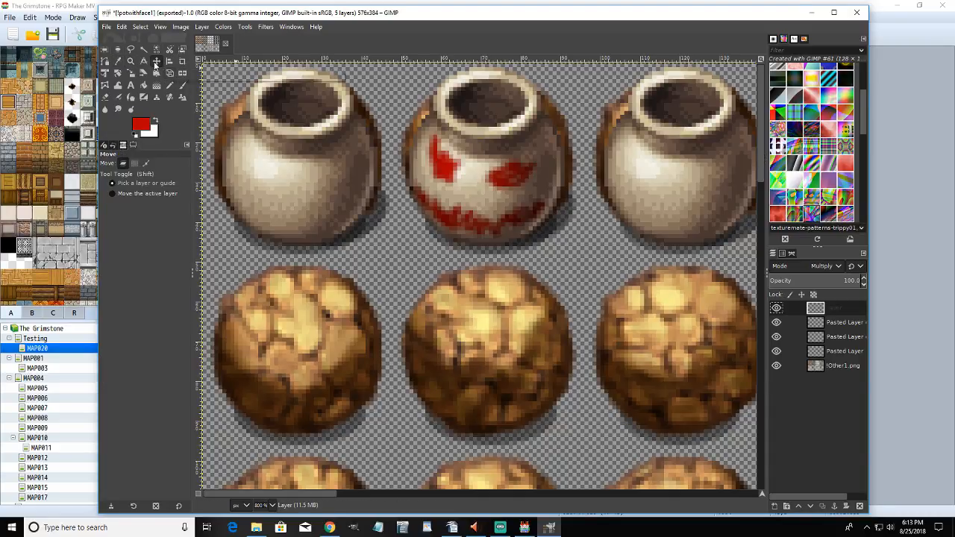
click(828, 324)
drag(469, 151, 297, 346)
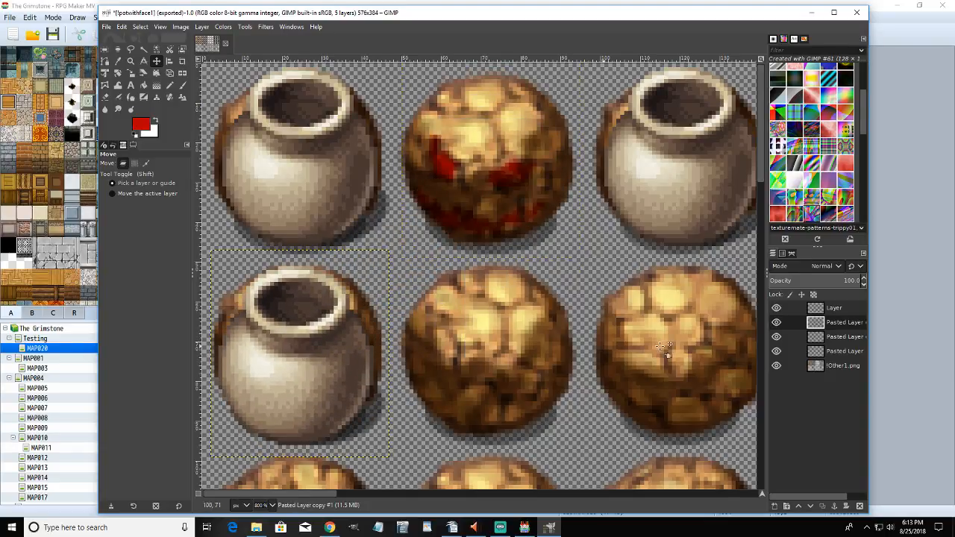
- Move the third pot's Pasted Layer copy onto the first boulder in the third row
click(820, 336)
drag(693, 164, 457, 418)
scroll(505, 194, down, 5)
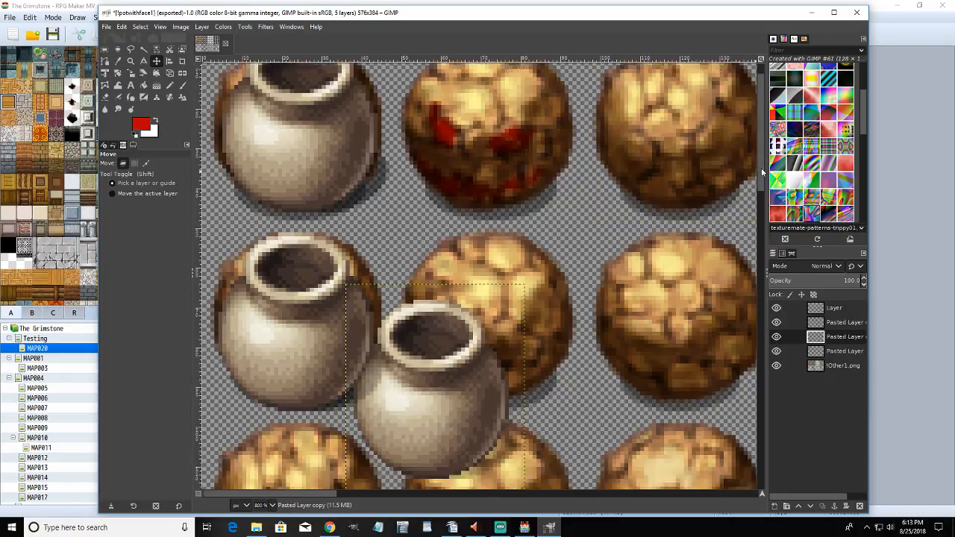
drag(434, 209, 303, 328)
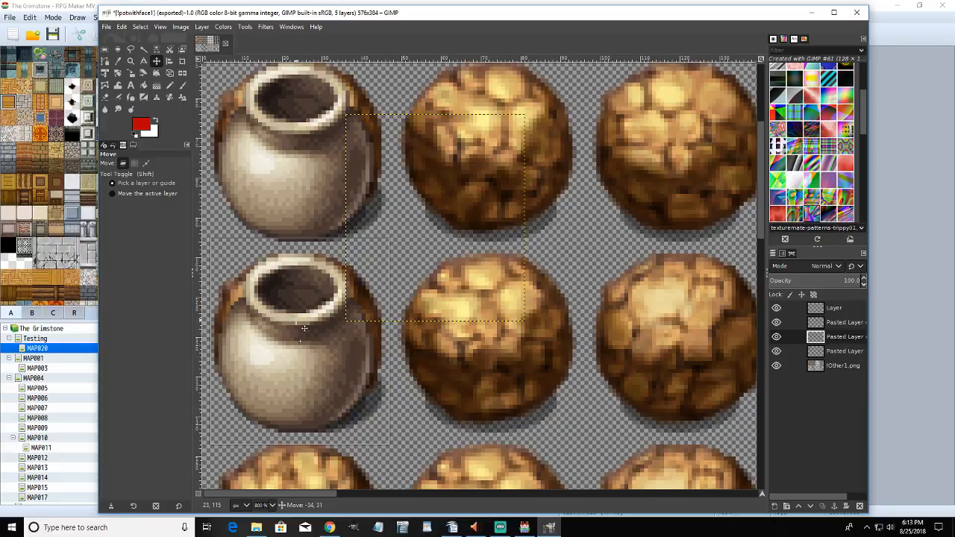
drag(297, 321, 296, 320)
drag(297, 321, 297, 321)
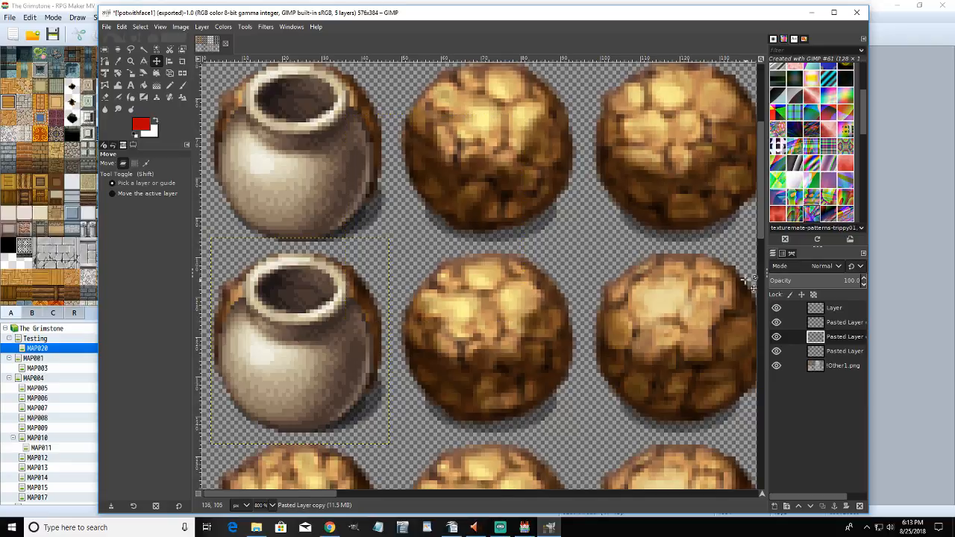
- Nudge the three stacked pots in the first column so each sits aligned within its sprite cell
drag(761, 234, 766, 129)
drag(315, 170, 302, 171)
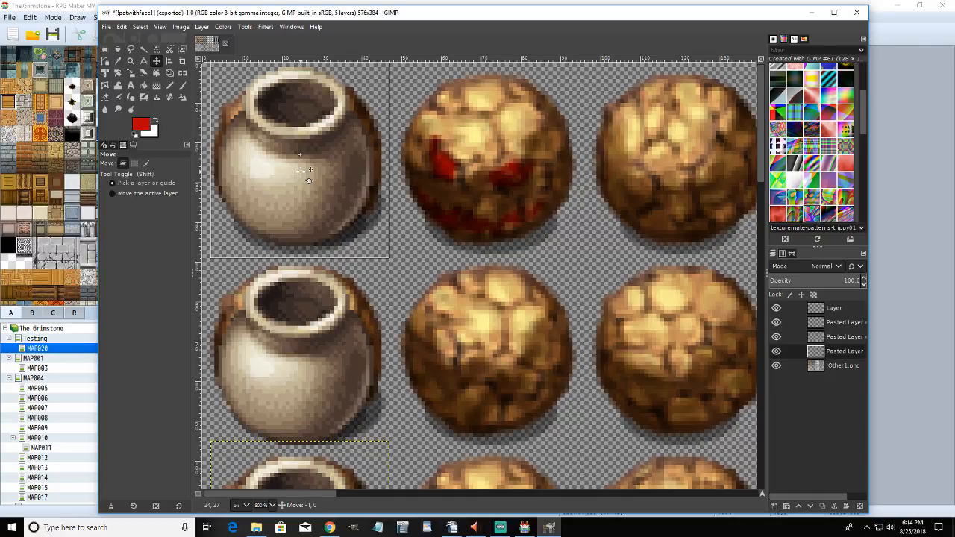
mouse_move(308, 181)
mouse_down()
mouse_move(308, 191)
mouse_move(300, 172)
mouse_up()
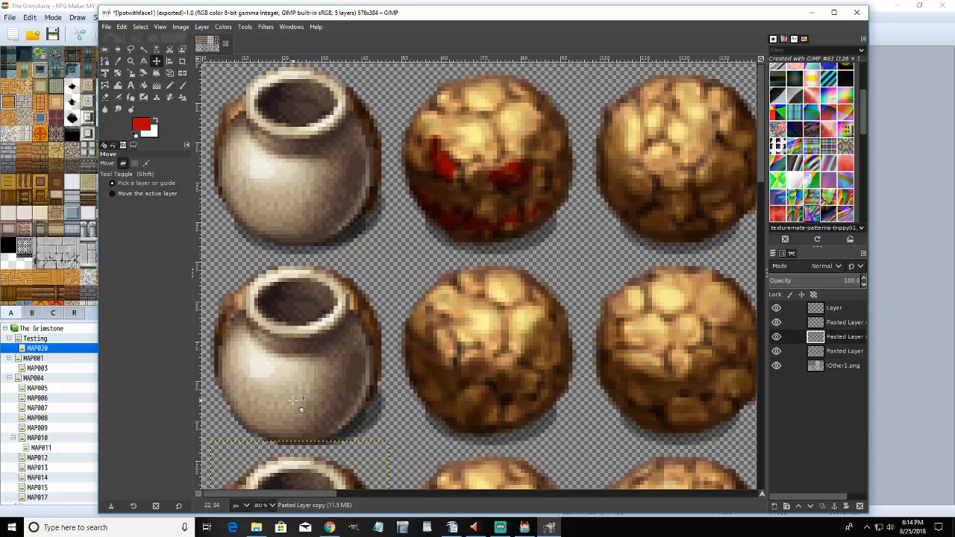
drag(293, 400, 293, 388)
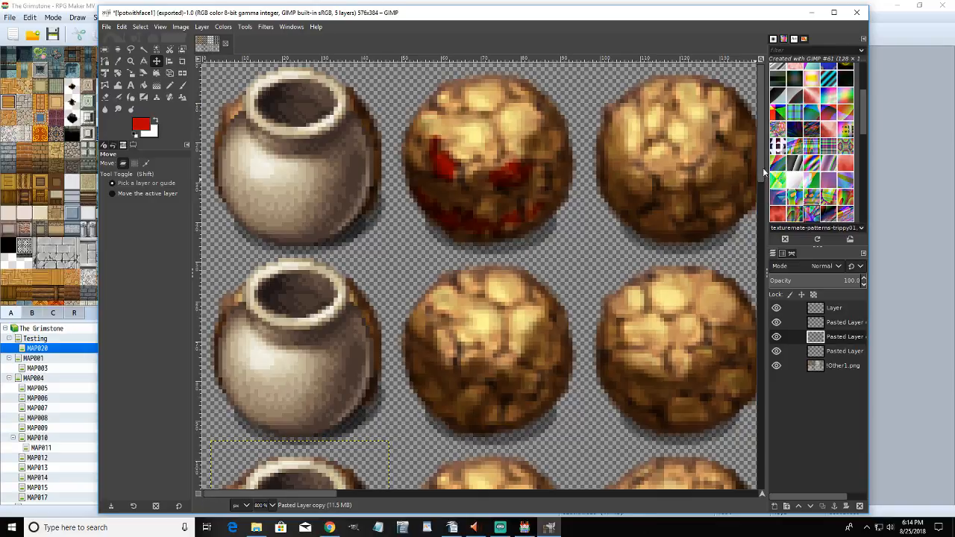
scroll(610, 233, down, 3)
mouse_move(264, 278)
mouse_down()
mouse_move(270, 260)
mouse_move(267, 269)
mouse_up()
scroll(752, 159, up, 5)
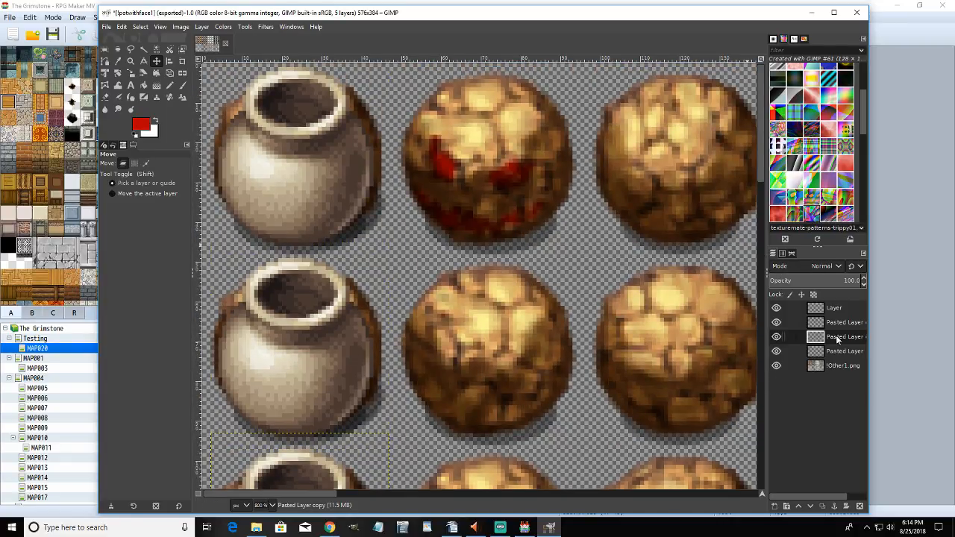
- Move the red face layer onto the second-row pot and hide the !Other1.png layer
click(824, 309)
drag(508, 172, 319, 351)
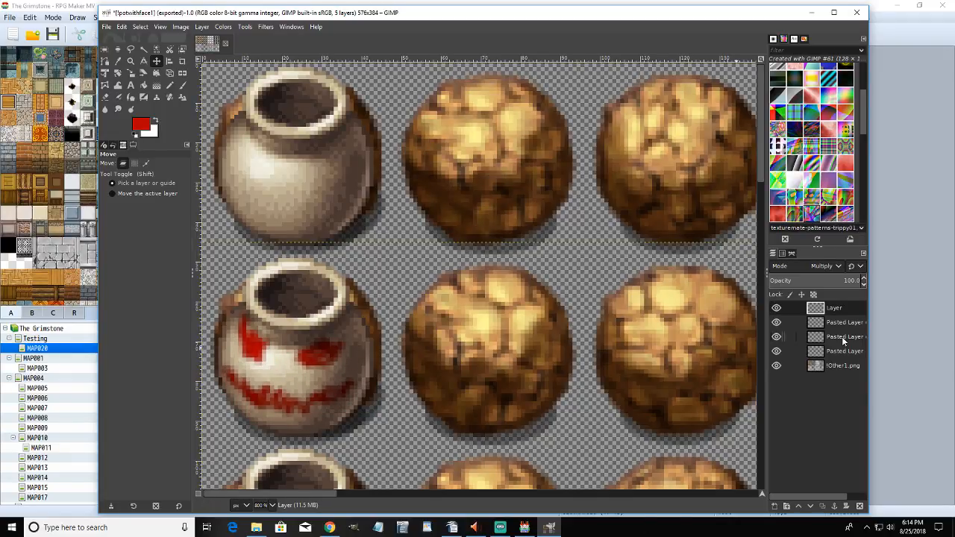
click(776, 366)
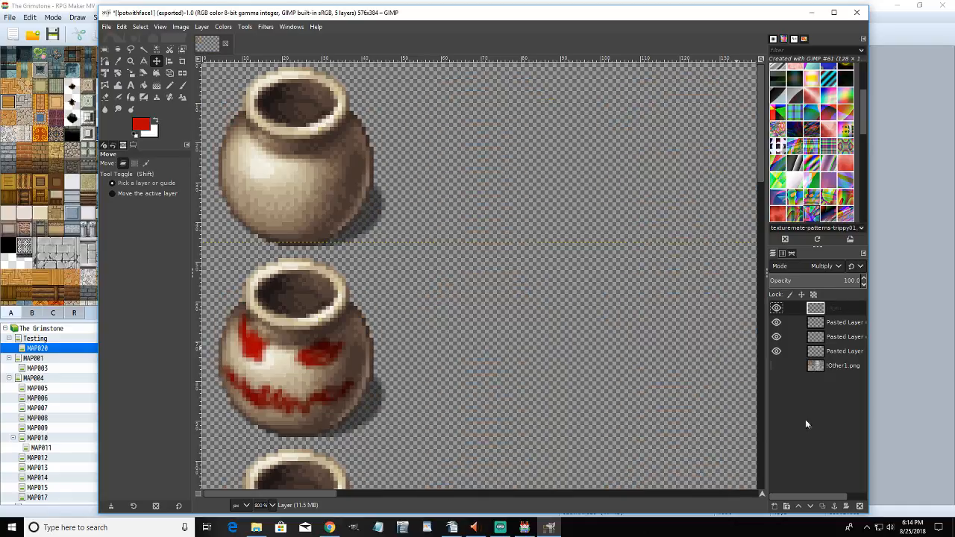
- Export the sheet over !potwithface1.png and check it in the image picker for EV009's page 4 in RPG Maker MV
click(108, 28)
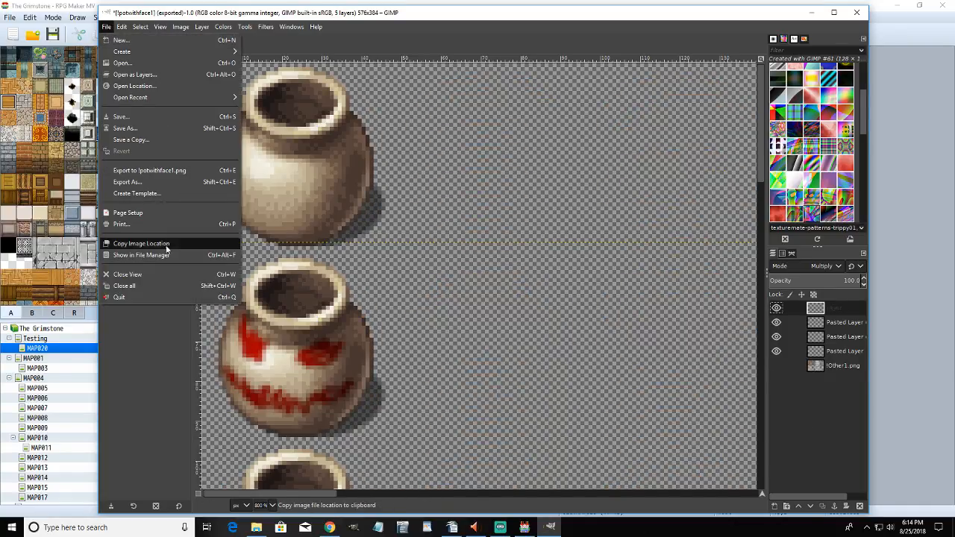
click(154, 171)
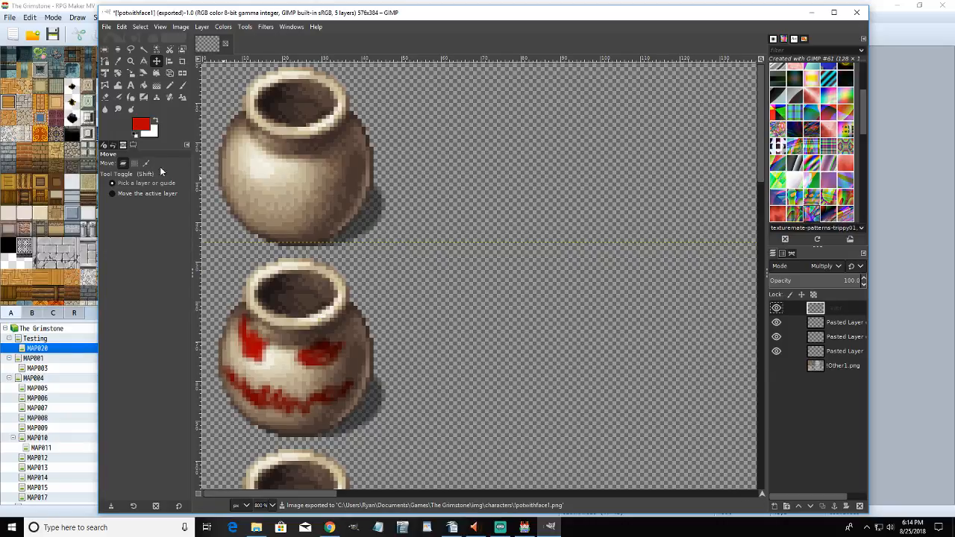
click(811, 13)
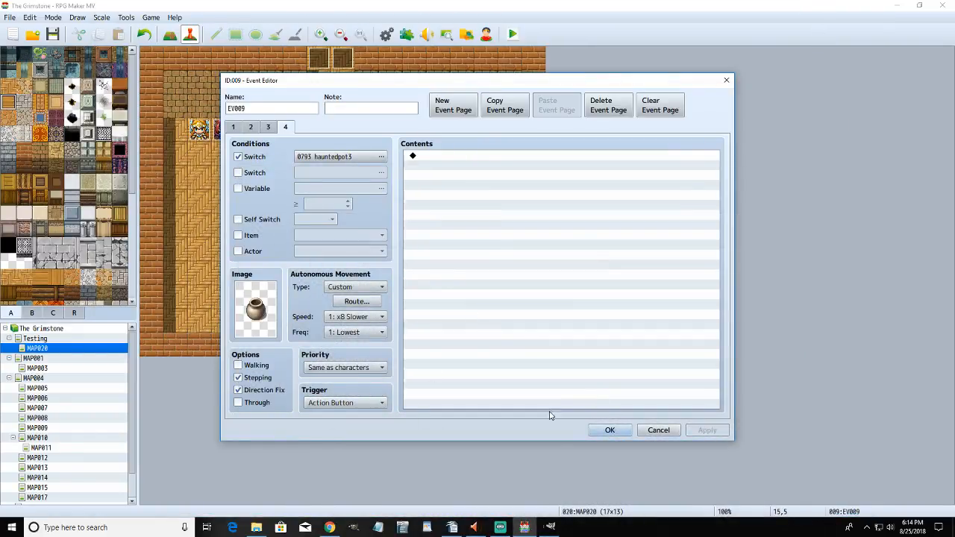
double_click(261, 313)
click(582, 367)
double_click(256, 308)
- Switch back to GIMP and export the vertical pot sheet as !potwithface2.png in the characters folder
click(550, 528)
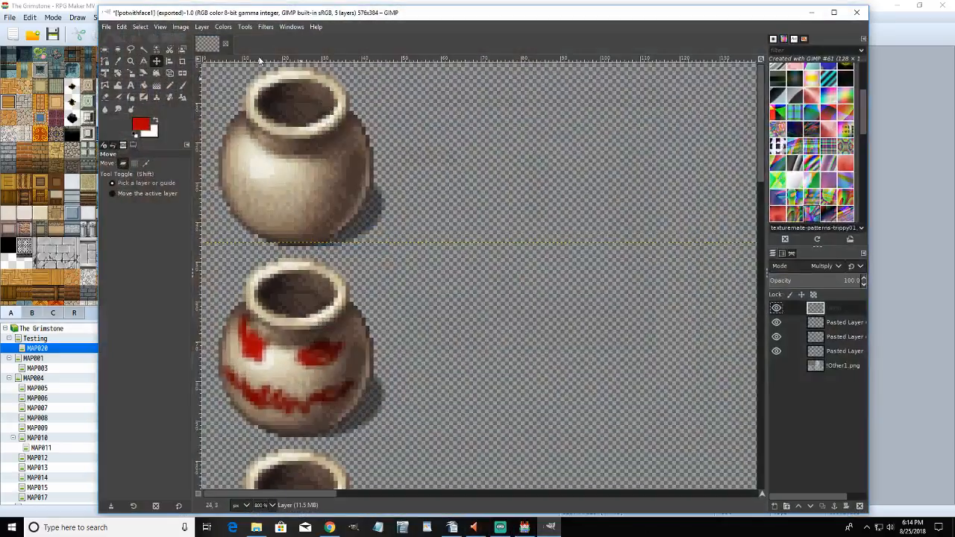
click(106, 26)
click(129, 182)
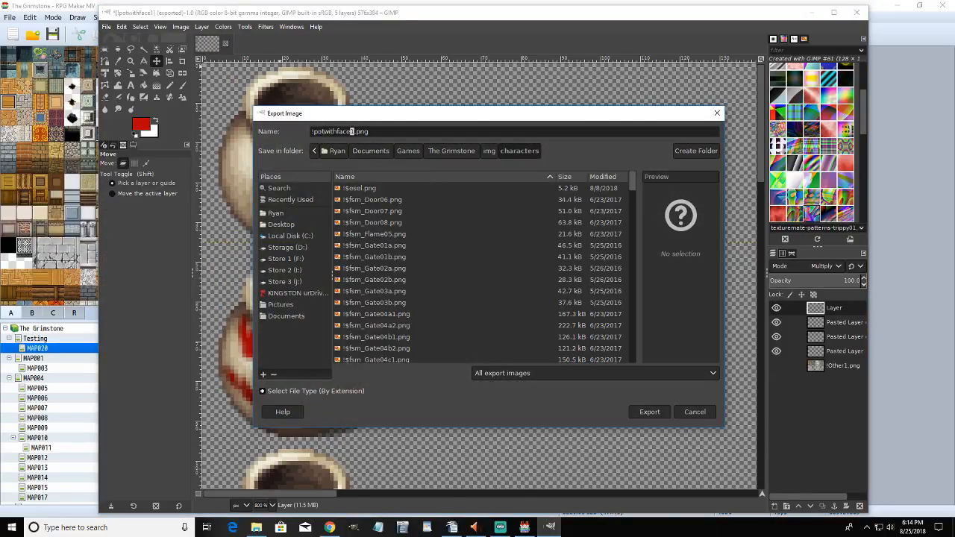
click(648, 411)
click(493, 363)
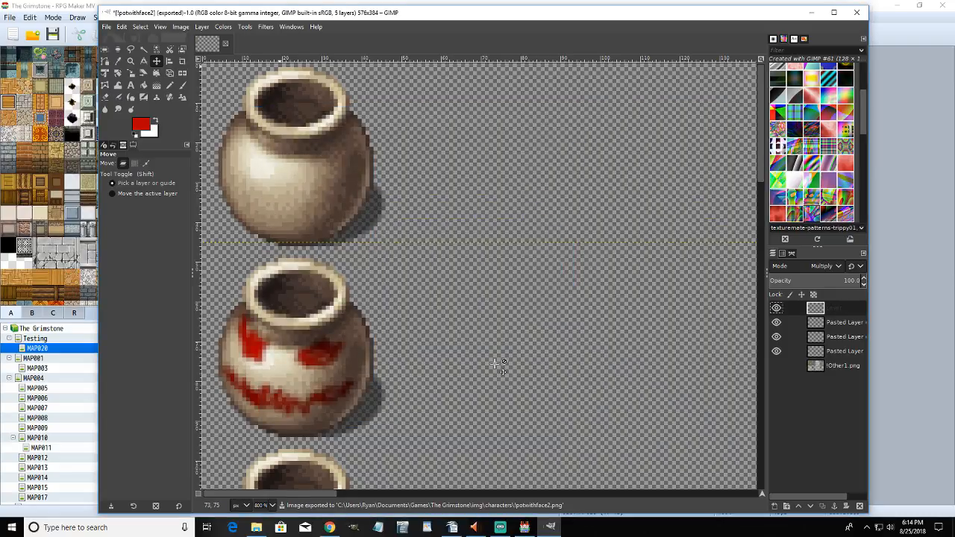
- Return to RPG Maker MV and set page 4's image to the first pot in !potwithface2
click(813, 12)
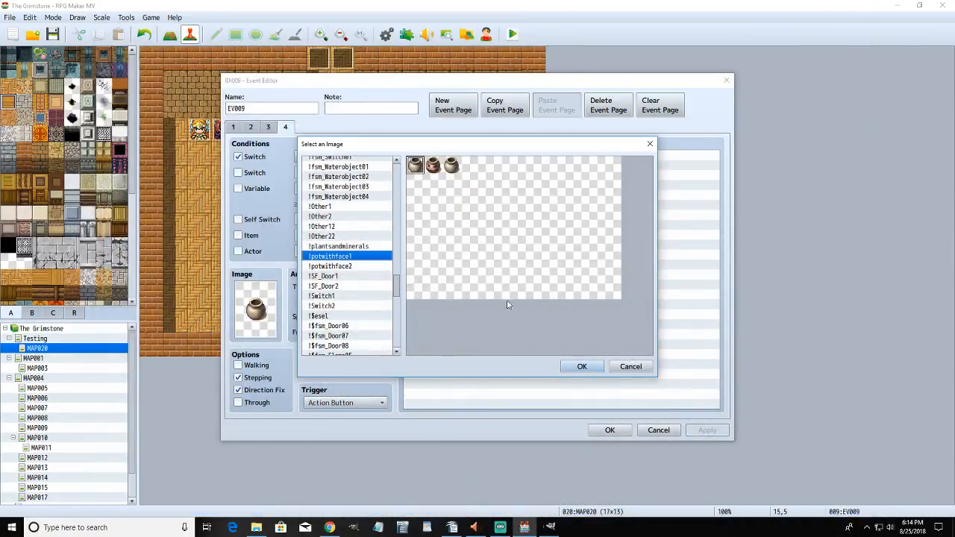
click(580, 366)
double_click(257, 323)
click(344, 269)
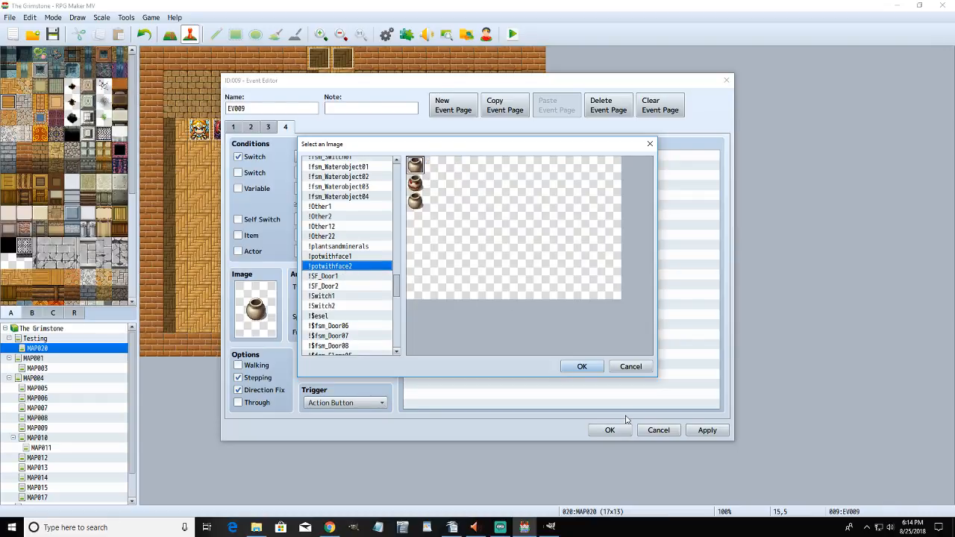
click(582, 366)
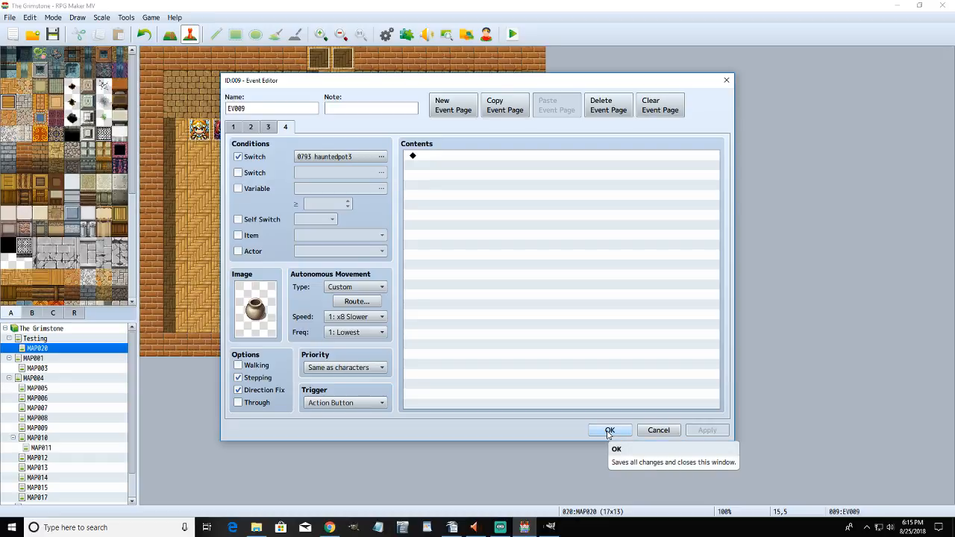
- Compare the !potwithface1 and !potwithface2 layouts in the image picker, keeping !potwithface2 selected
double_click(273, 313)
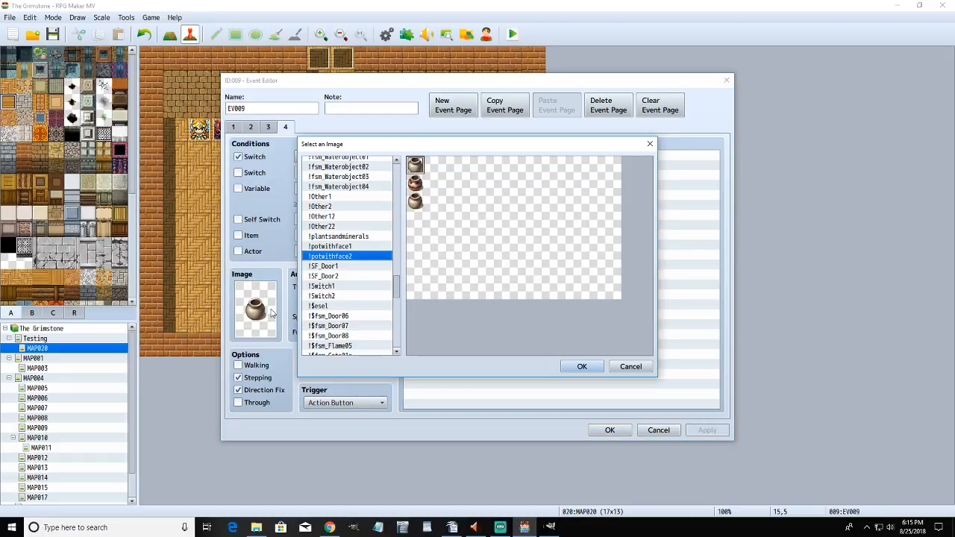
click(352, 247)
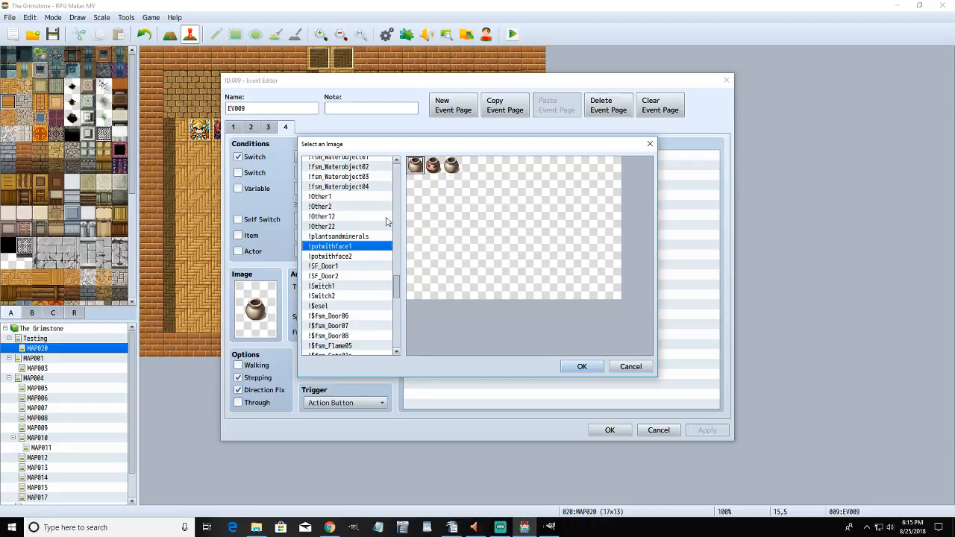
click(358, 258)
click(582, 366)
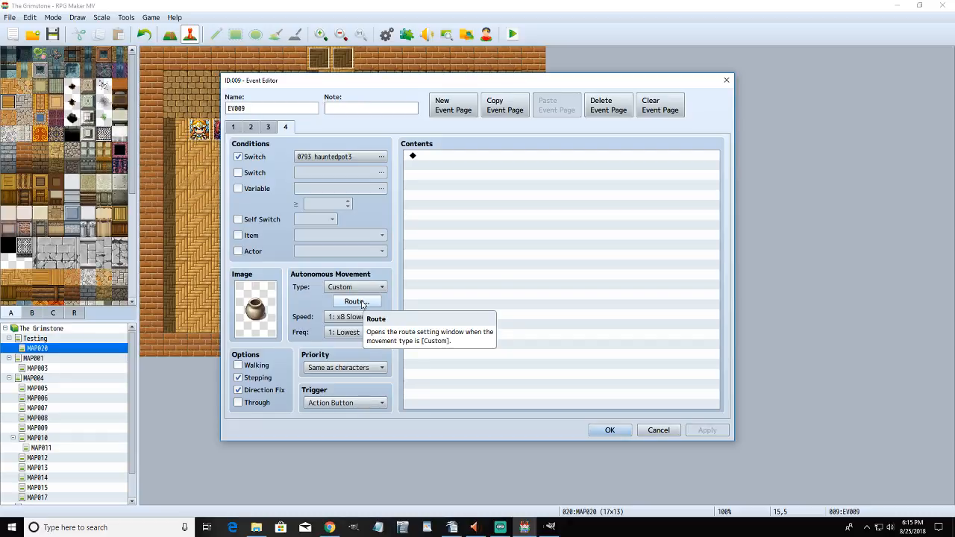
- Examine the direction rows of the Actor1 sprite sheet, then reselect !potwithface2 as page 4's image
double_click(256, 307)
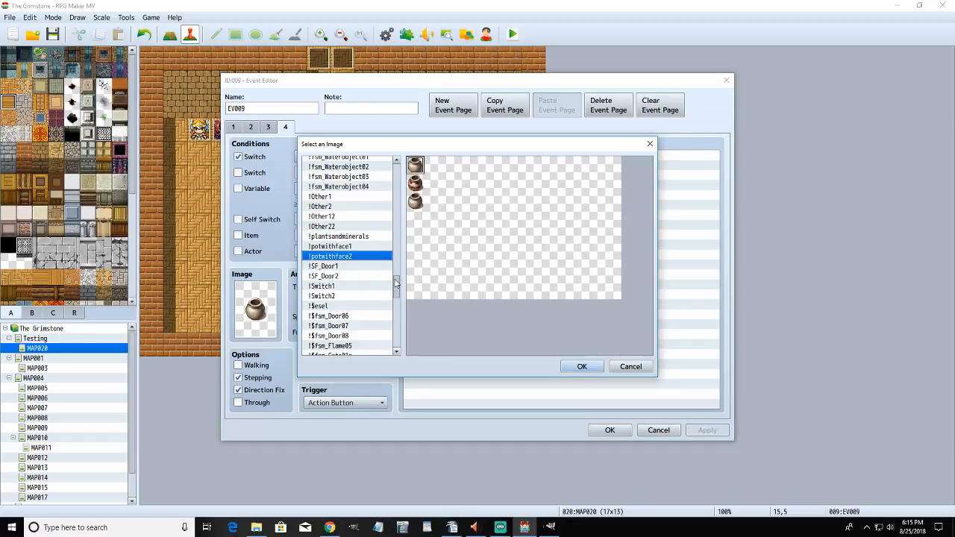
drag(398, 289, 326, 174)
click(326, 174)
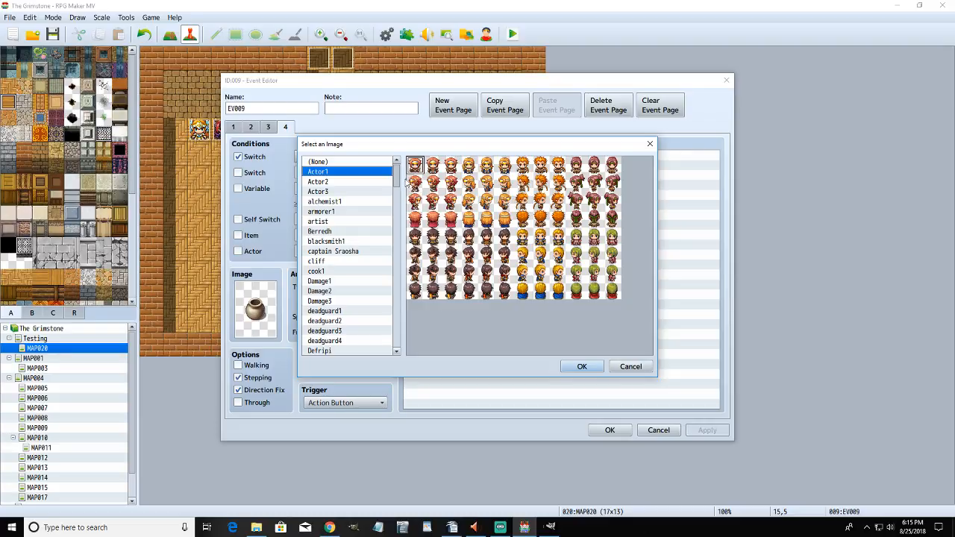
drag(398, 179, 399, 297)
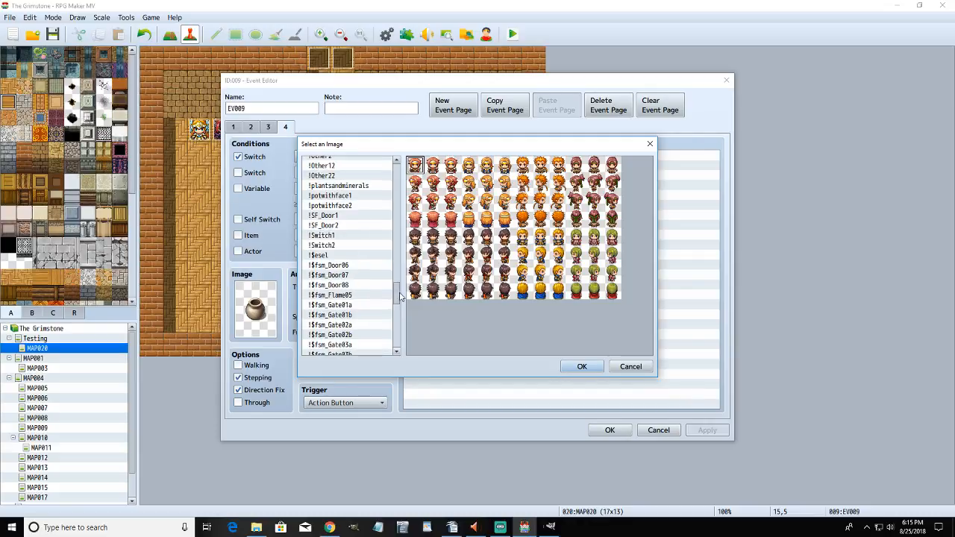
click(353, 207)
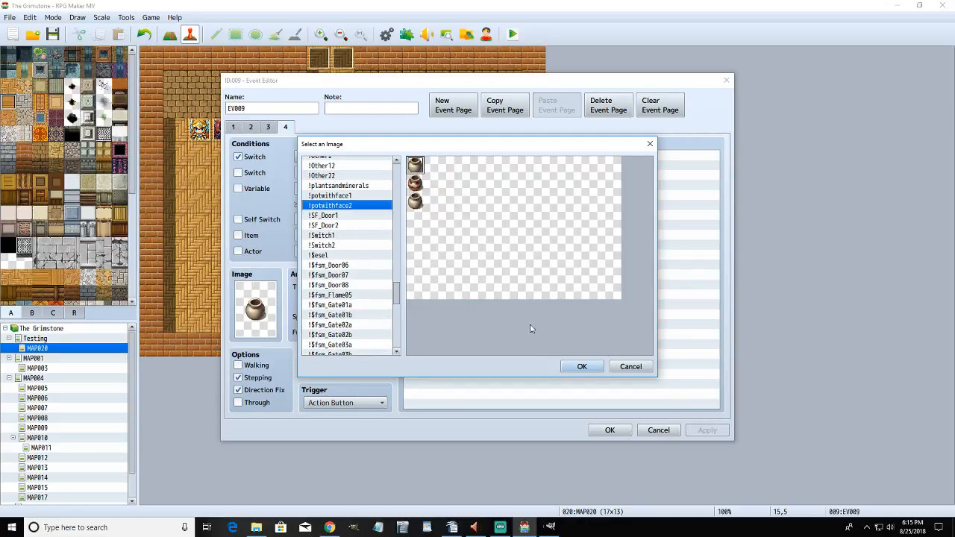
click(582, 366)
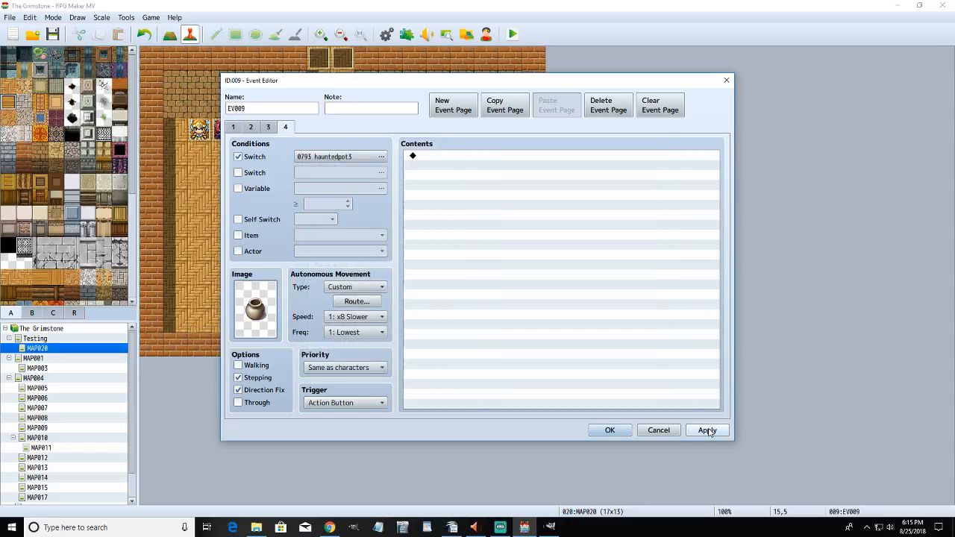
- Save the EV009 changes, reopen the event and open page 4's custom movement route
click(610, 430)
double_click(510, 178)
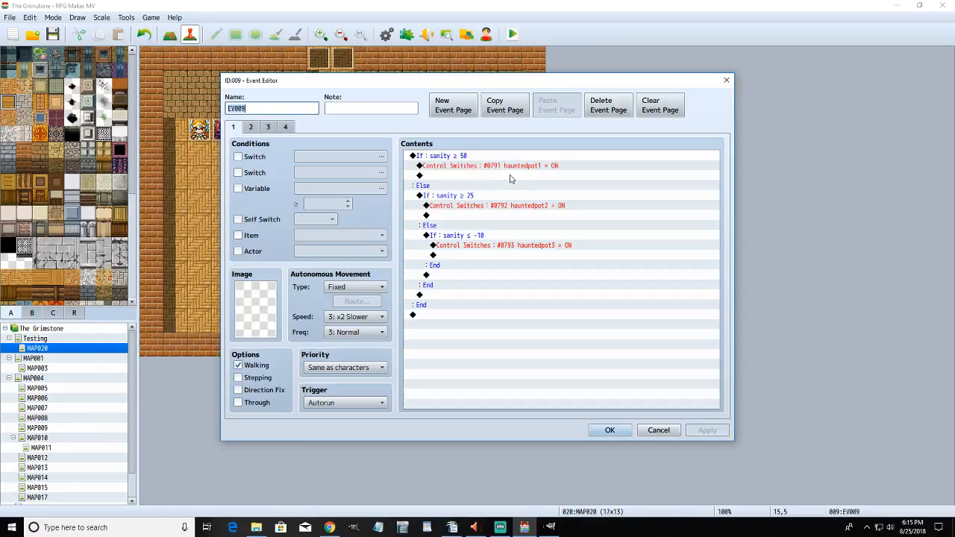
click(285, 127)
click(355, 301)
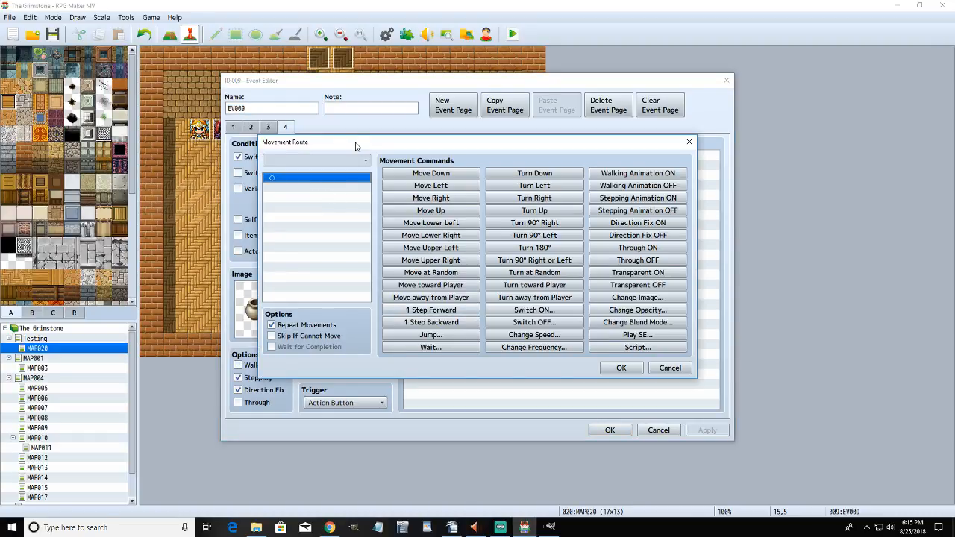
drag(356, 147, 336, 139)
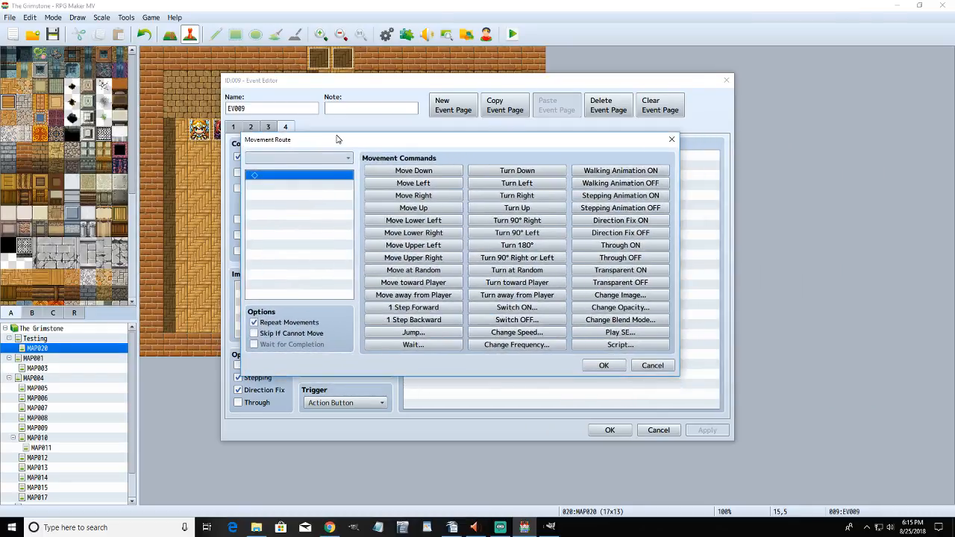
- Add Change Frequency 1 and Change Speed 1 commands to page 4's movement route
click(514, 345)
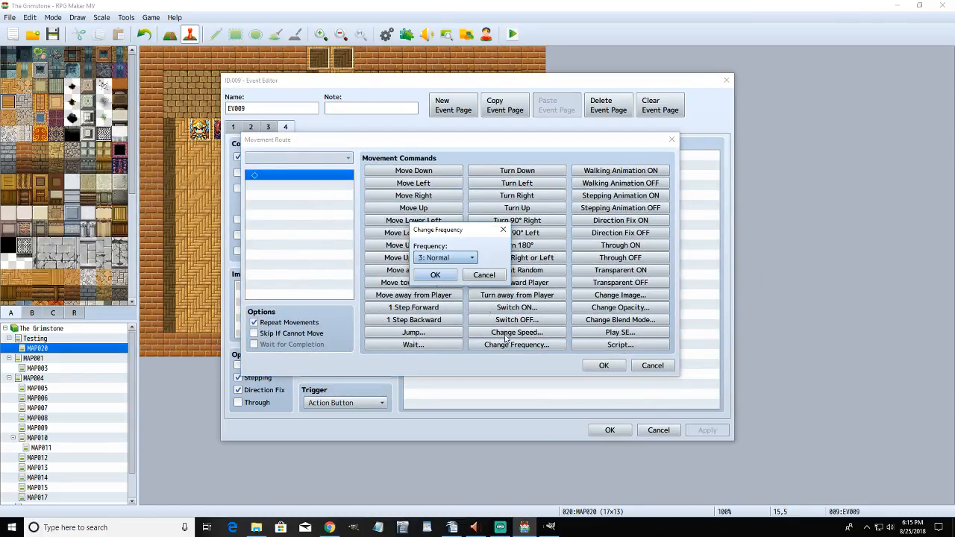
click(462, 261)
click(456, 270)
click(435, 275)
click(516, 332)
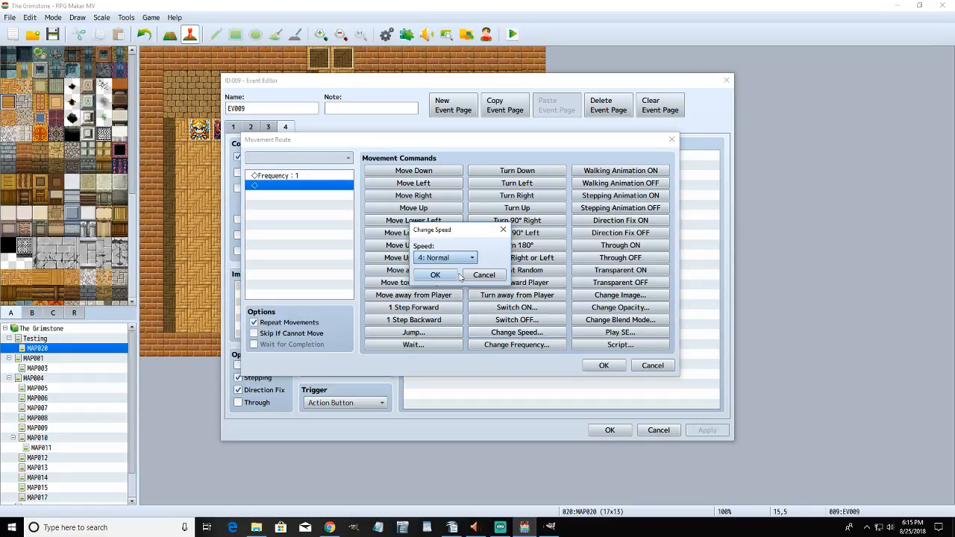
click(446, 258)
click(448, 271)
click(435, 274)
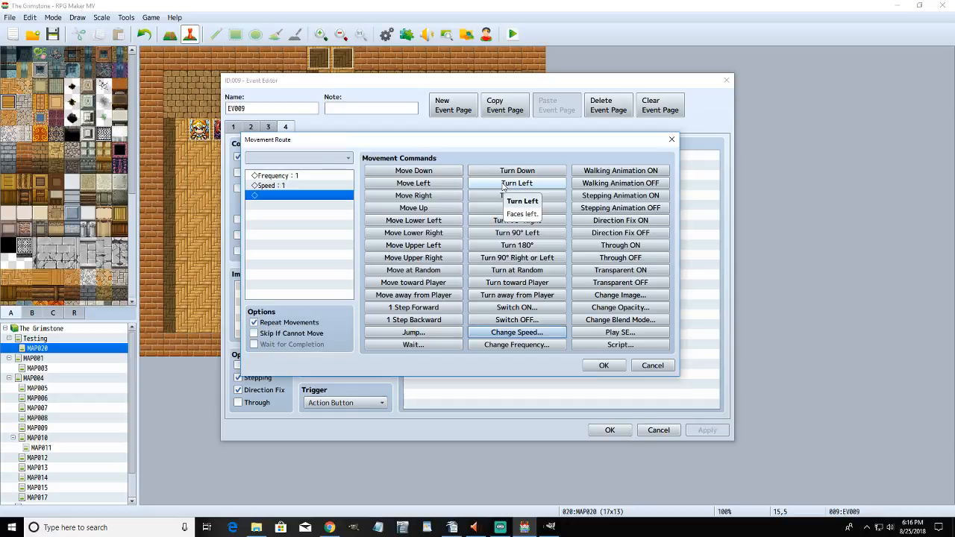
- Add a 600-frame Wait followed by a Turn Left command to the movement route
click(412, 345)
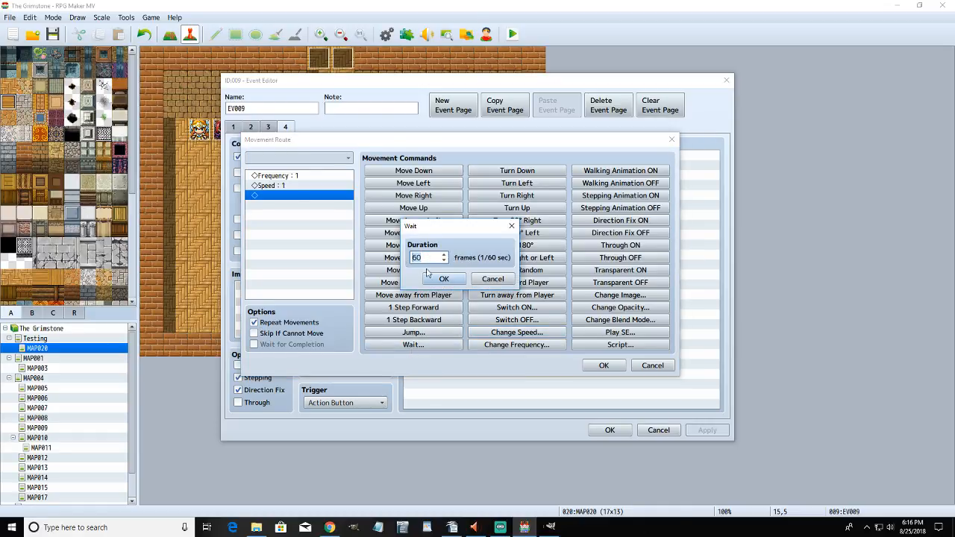
text(6)
click(445, 279)
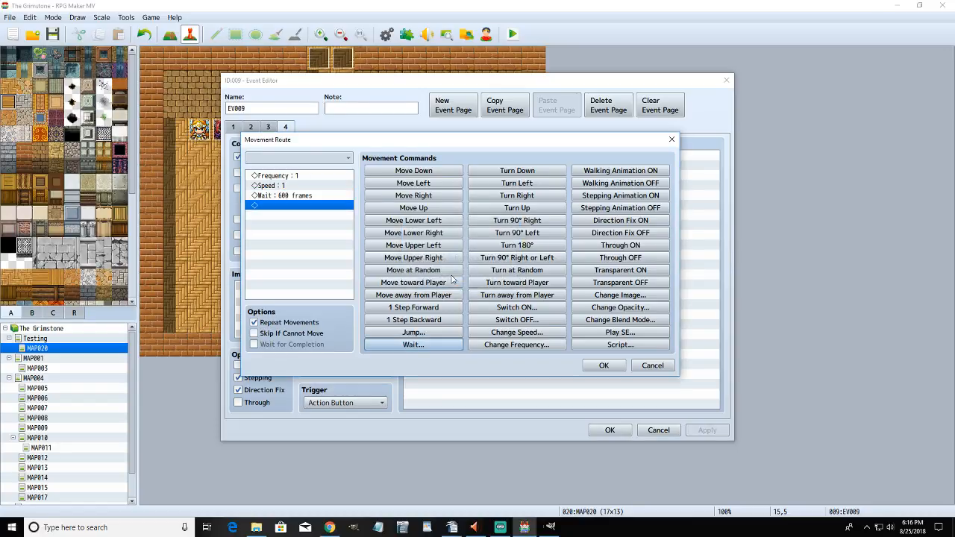
click(515, 186)
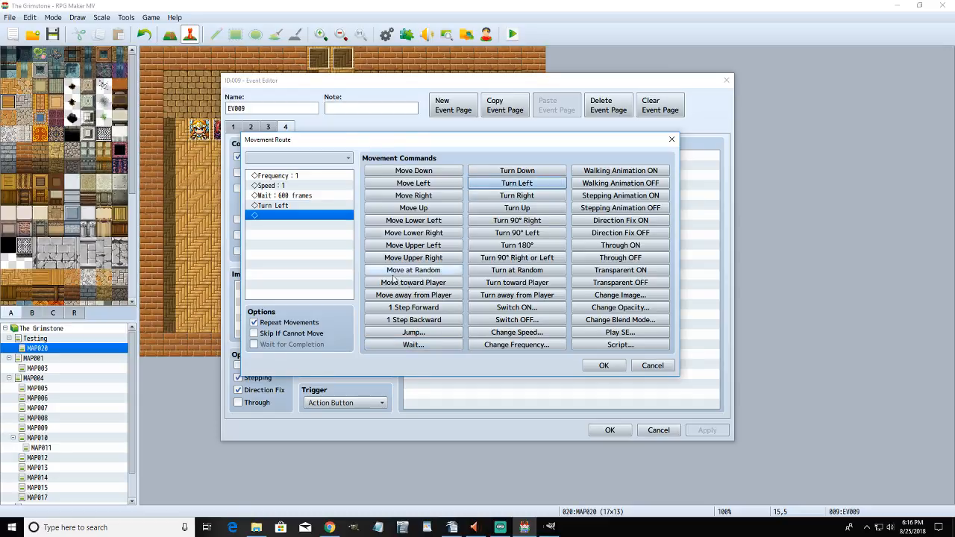
- Add a 60-frame Wait and a Turn Down command to page 4's movement route and accept the route
click(413, 345)
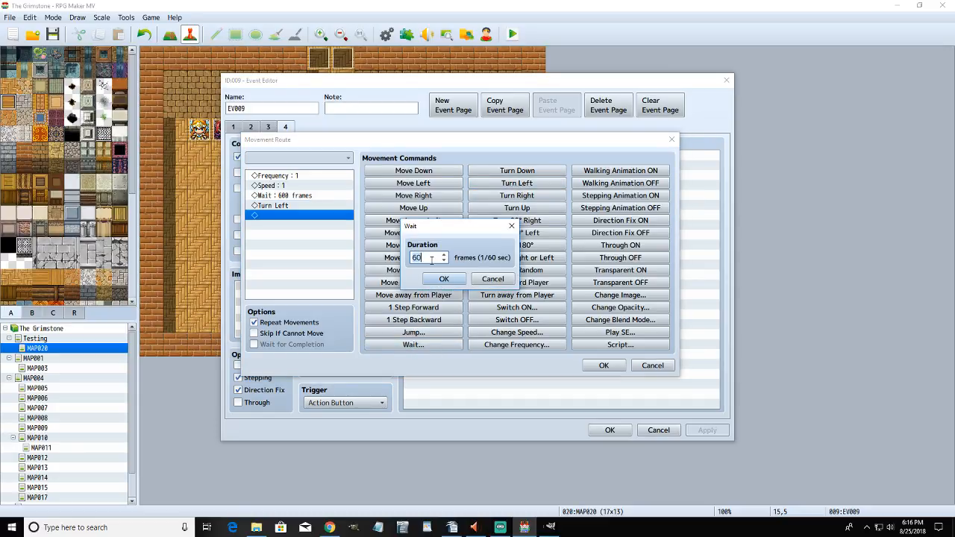
click(444, 279)
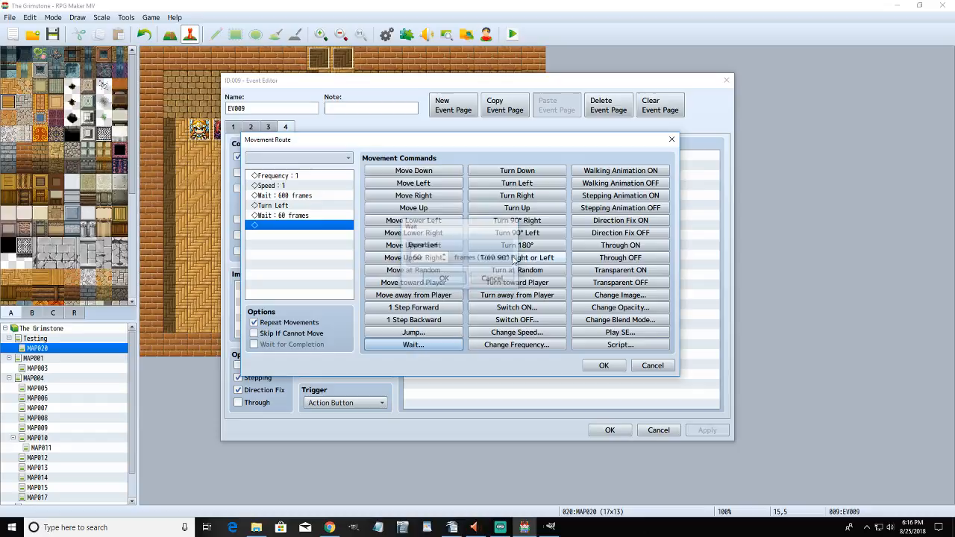
click(533, 173)
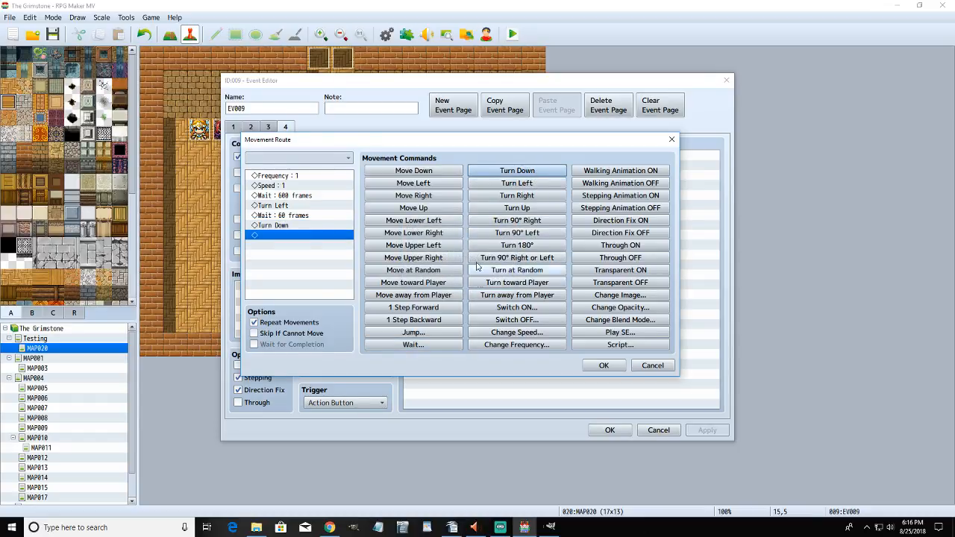
click(604, 366)
- Set page 4's trigger to Parallel and save the EV009 event
click(345, 405)
click(338, 460)
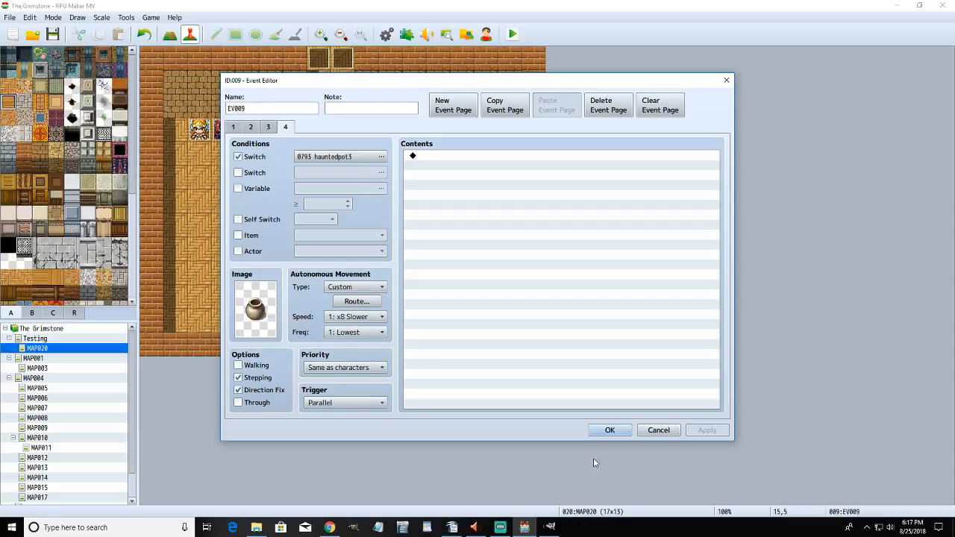
click(610, 430)
- Launch a playtest, saving the changes to the game, and start a new game
click(513, 36)
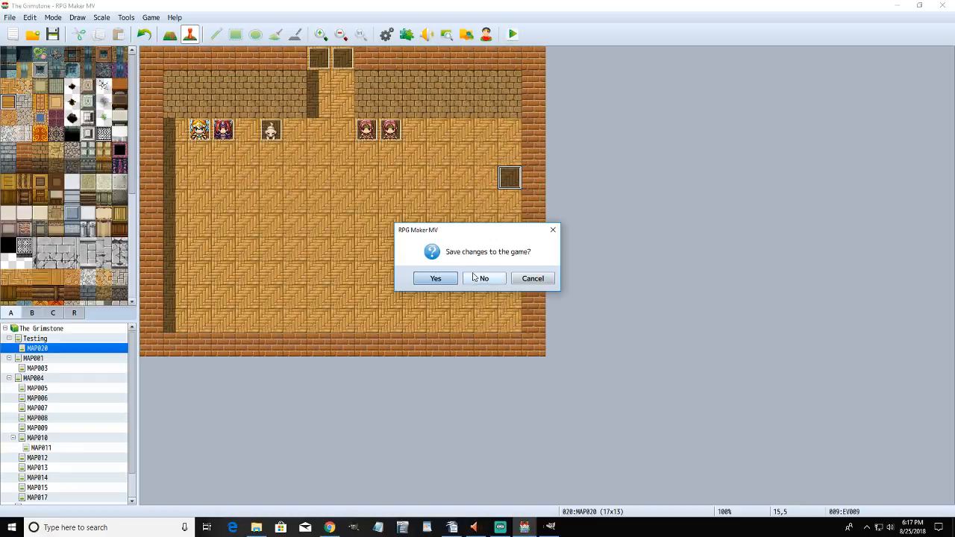
click(441, 276)
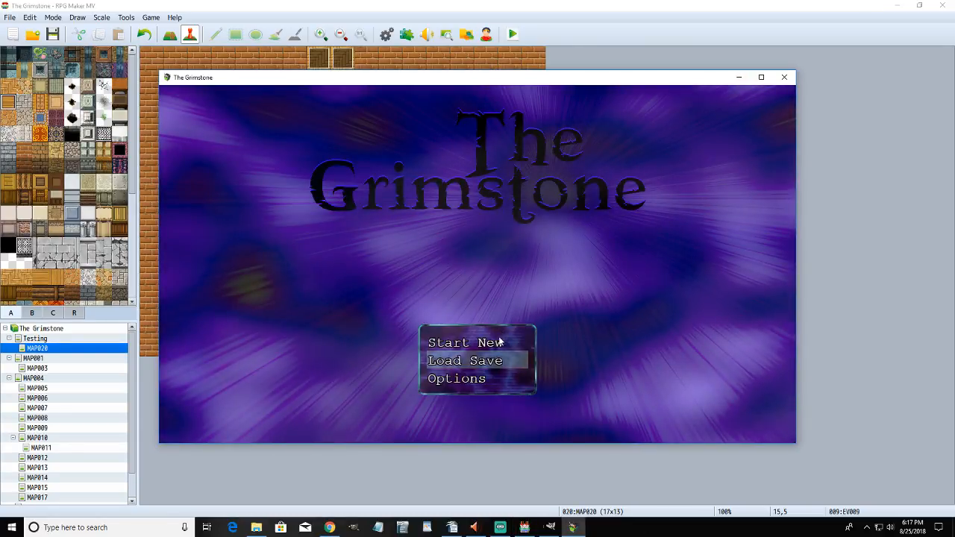
double_click(499, 342)
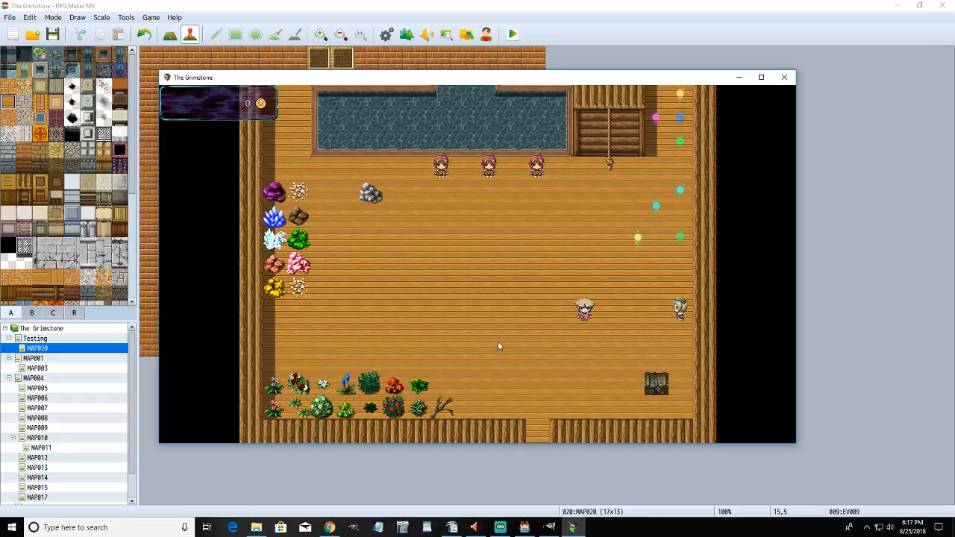
- Talk to the sanity NPC beside the east wall and choose Decrease when asked about altering sanity
click(679, 314)
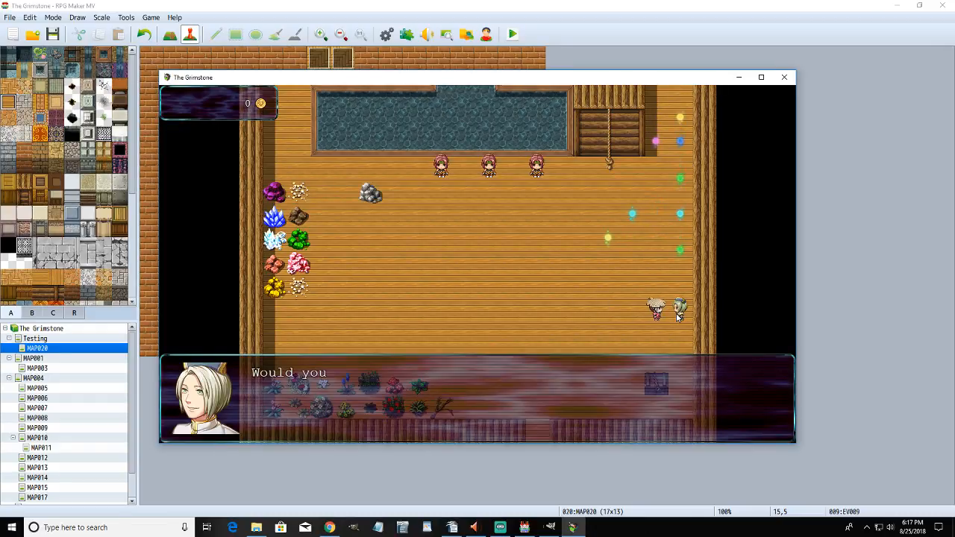
key(Return)
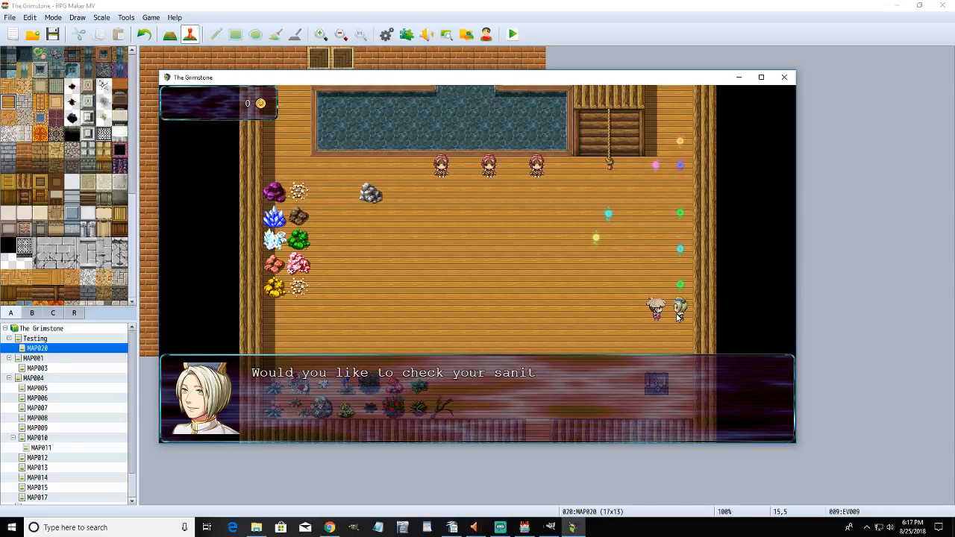
key(Return)
key(Return)
key(Return)
key(Return)
key(Down)
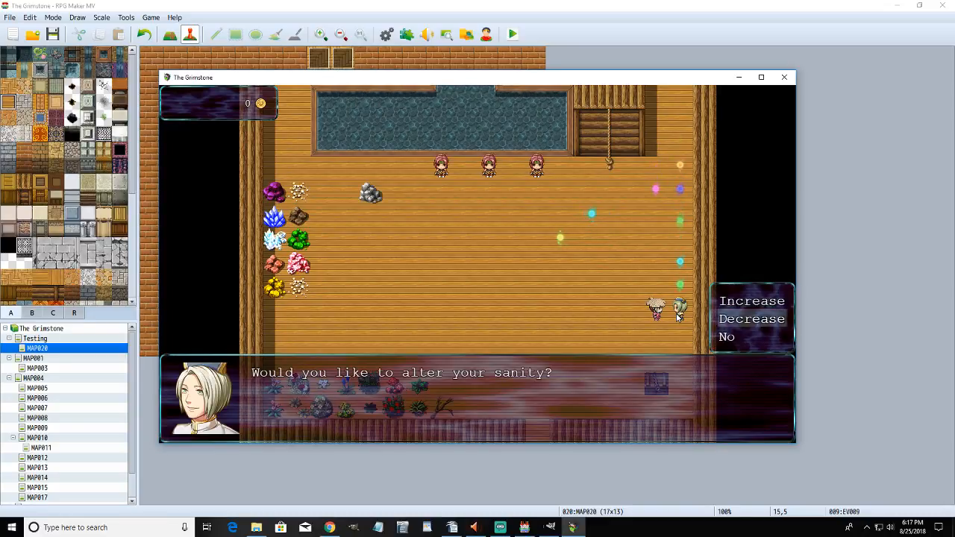
key(Return)
key(Return)
key(Return)
key(Return)
key(Return)
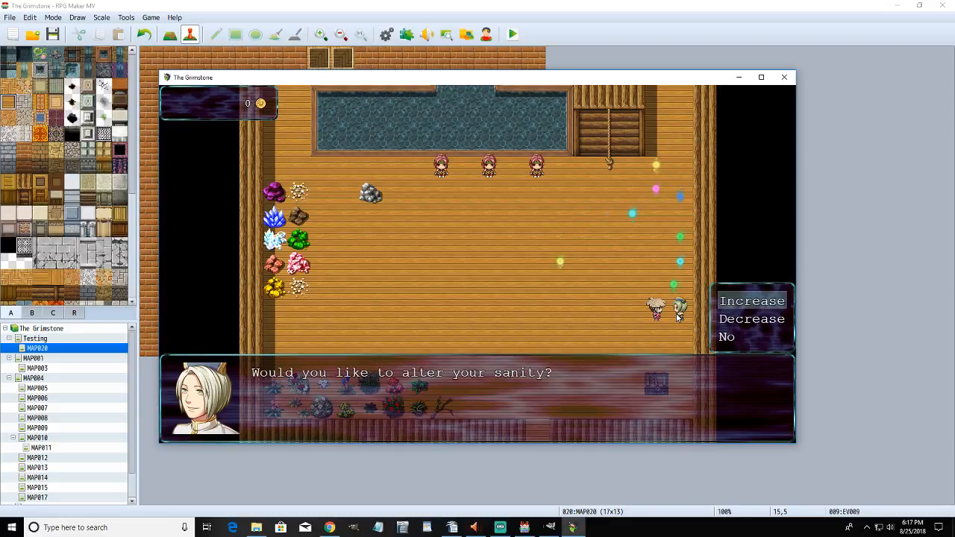
- Talk to the sanity NPC again and check the character's current sanity
key(Return)
key(Return)
key(Return)
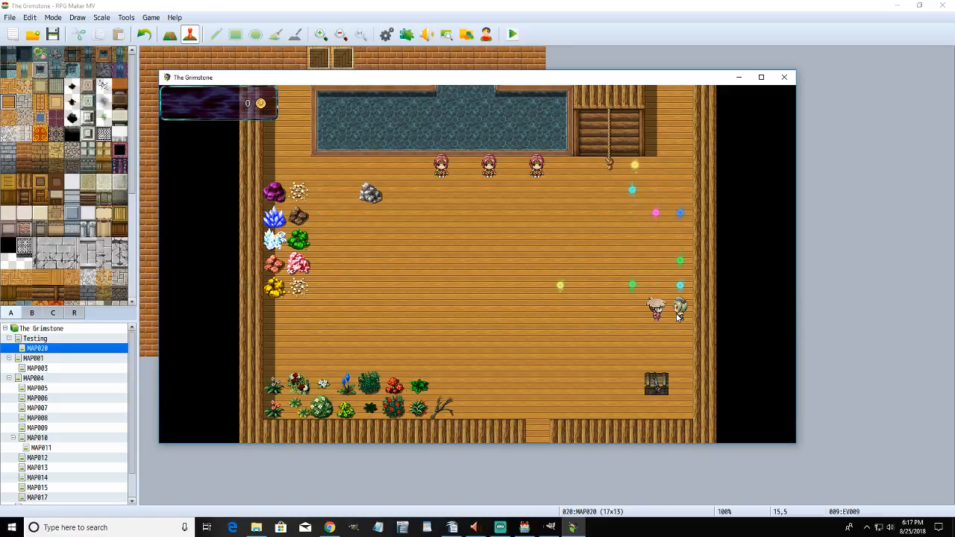
key(Return)
key(Return)
key(Return)
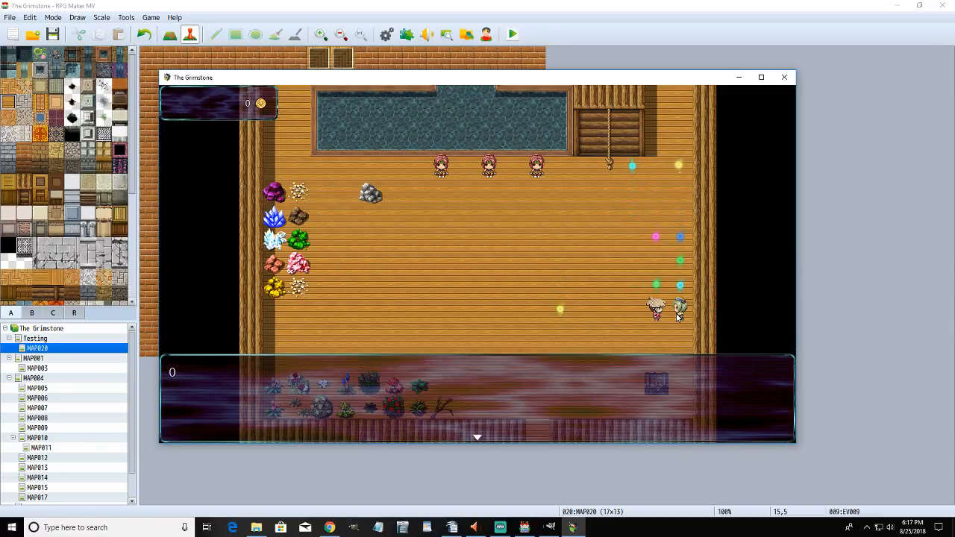
key(Return)
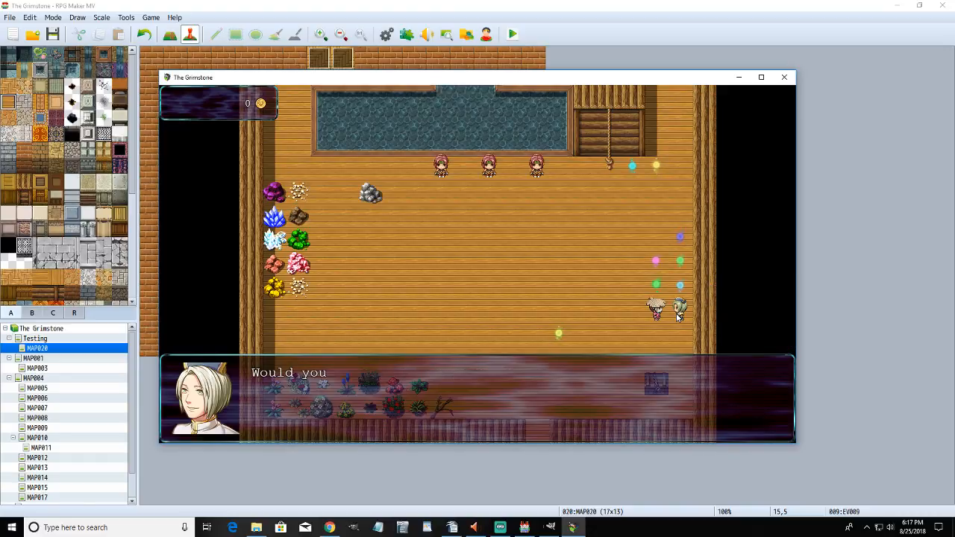
- Skip the sanity checks to decrease sanity further through the NPC, then check the new sanity value
key(Down)
key(Return)
key(Return)
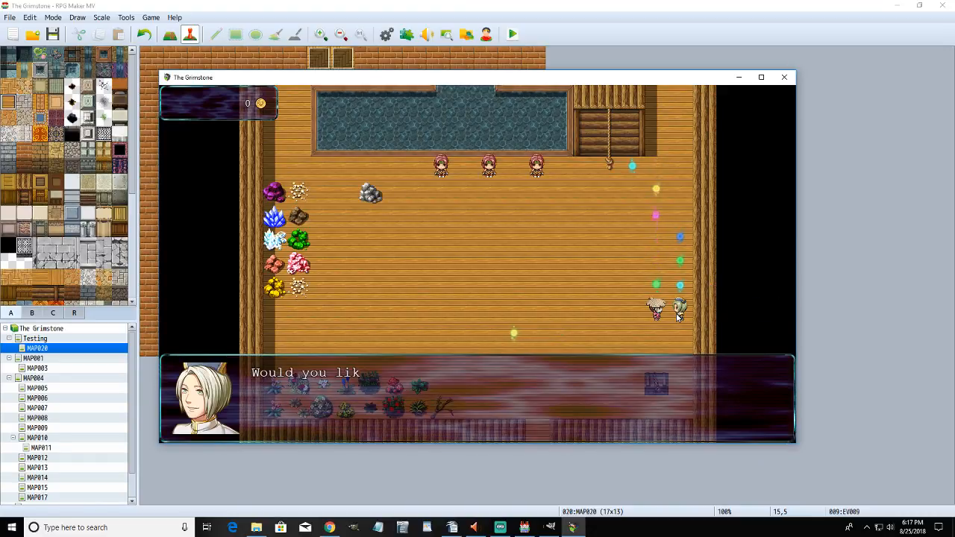
key(Return)
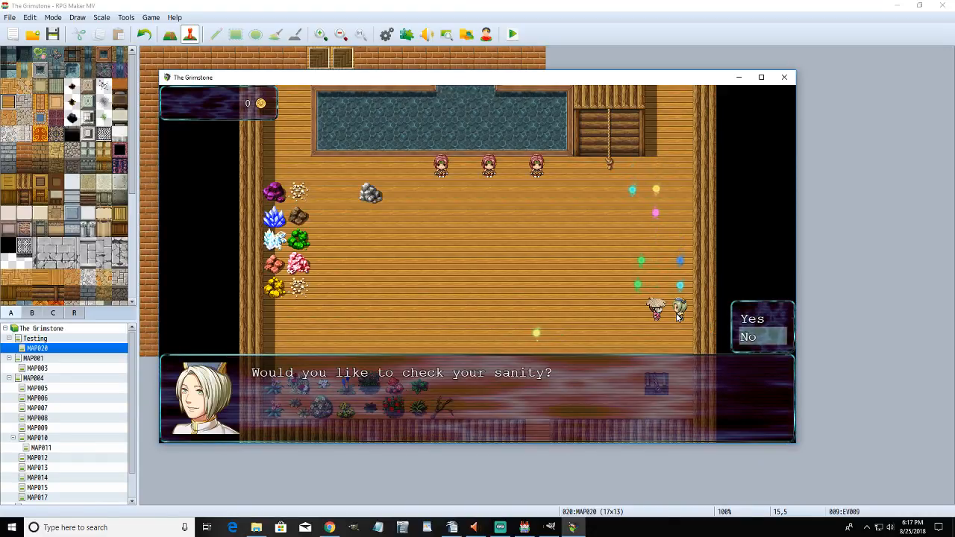
key(Return)
key(Return)
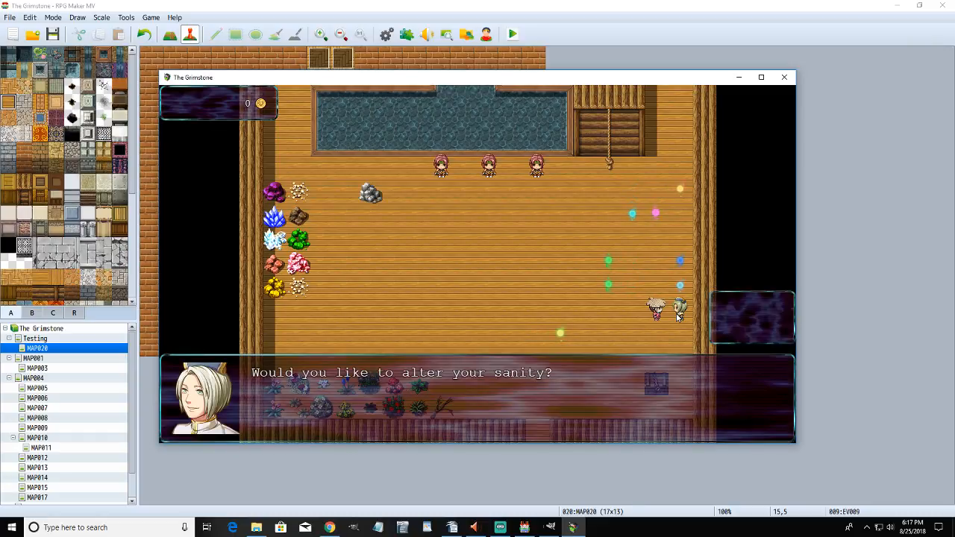
key(Return)
key(Down)
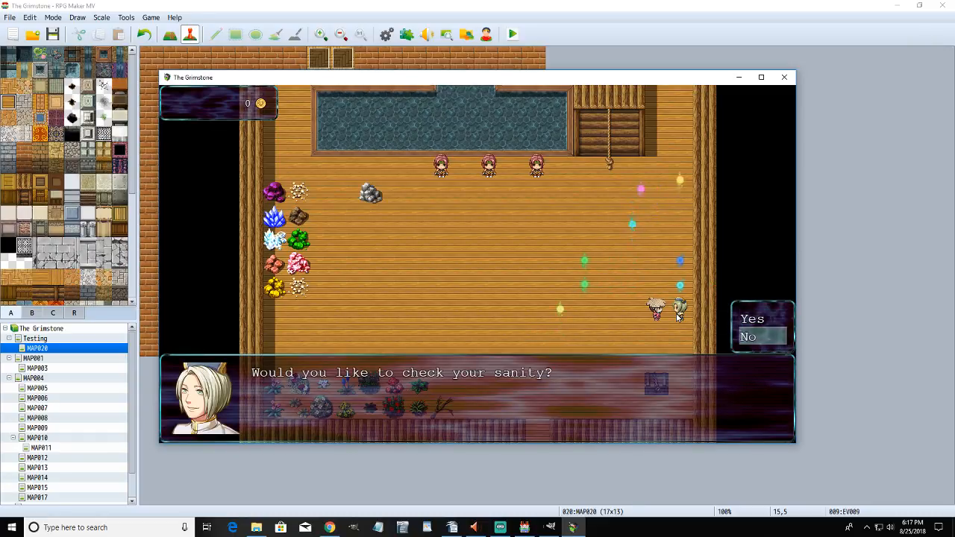
key(Return)
key(Return)
key(Return)
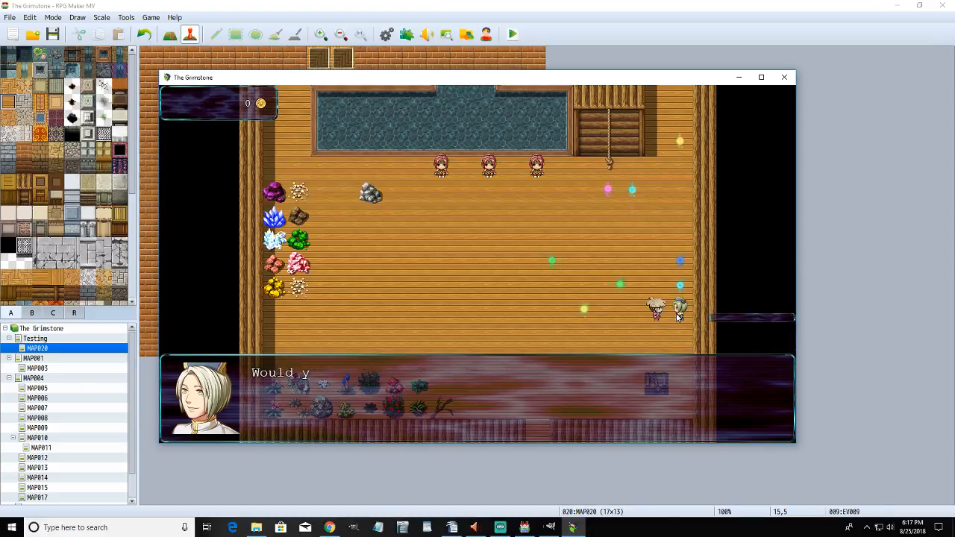
key(Return)
key(Return)
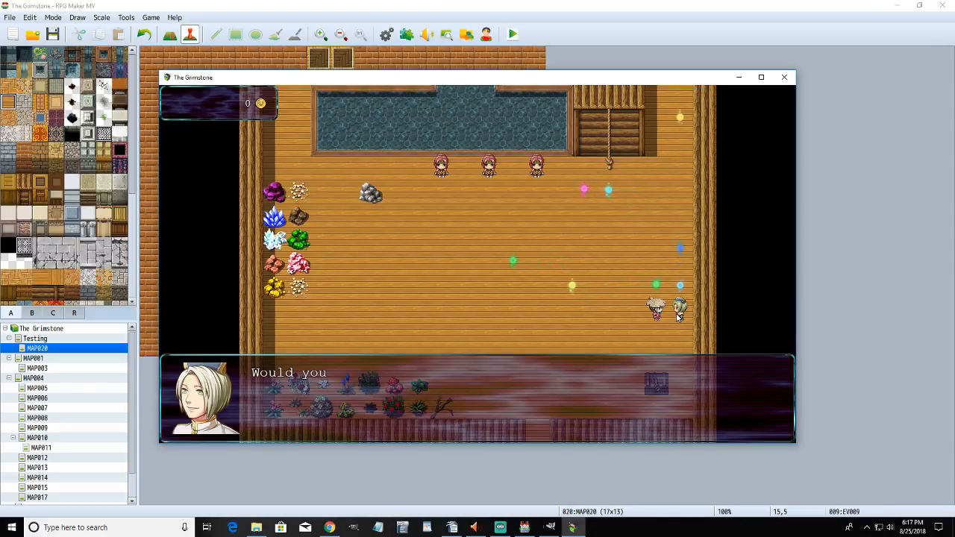
key(Return)
key(Return)
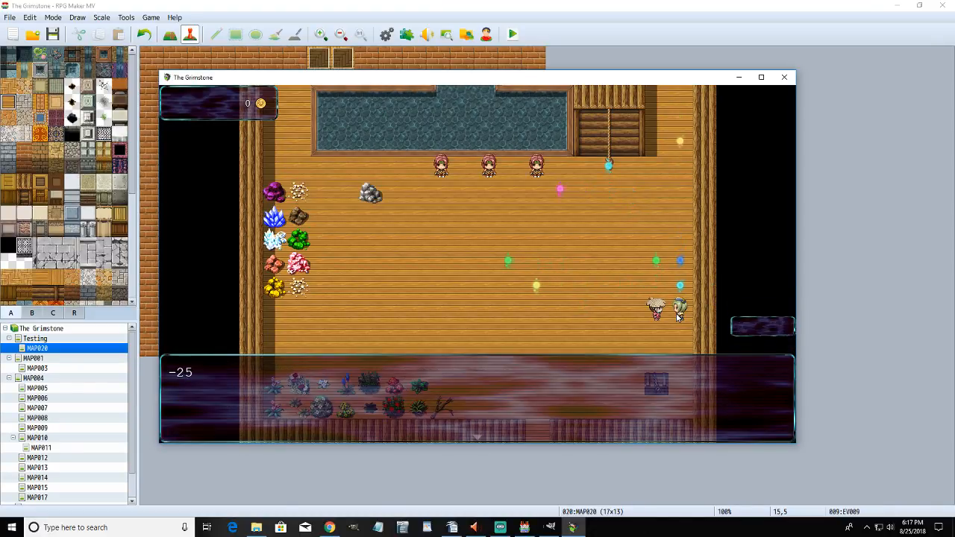
key(Return)
- Walk the character out through the room's south exit into the haunted pot's room
key(Left)
key(Left)
key(Left)
key(Left)
key(Left)
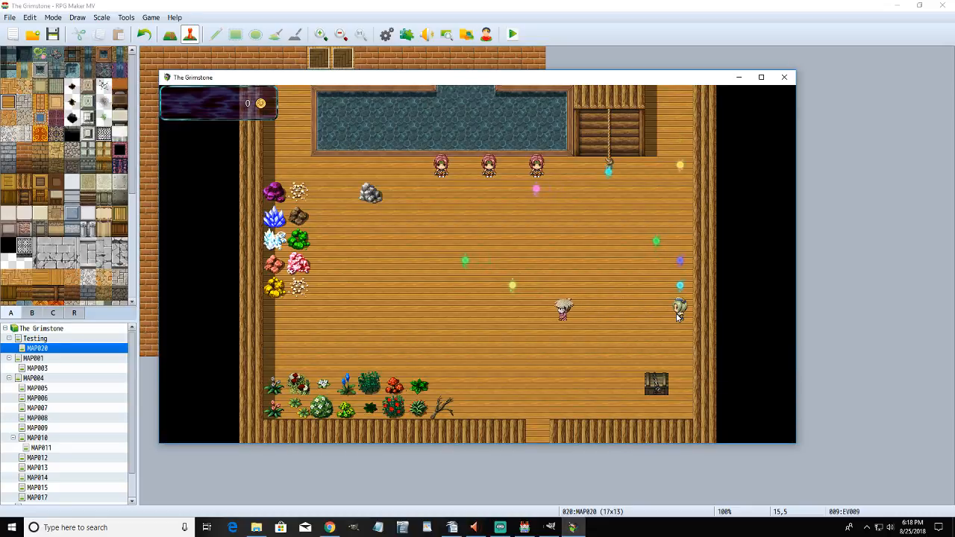
key(Down)
key(Down)
key(Down)
key(Down)
key(Down)
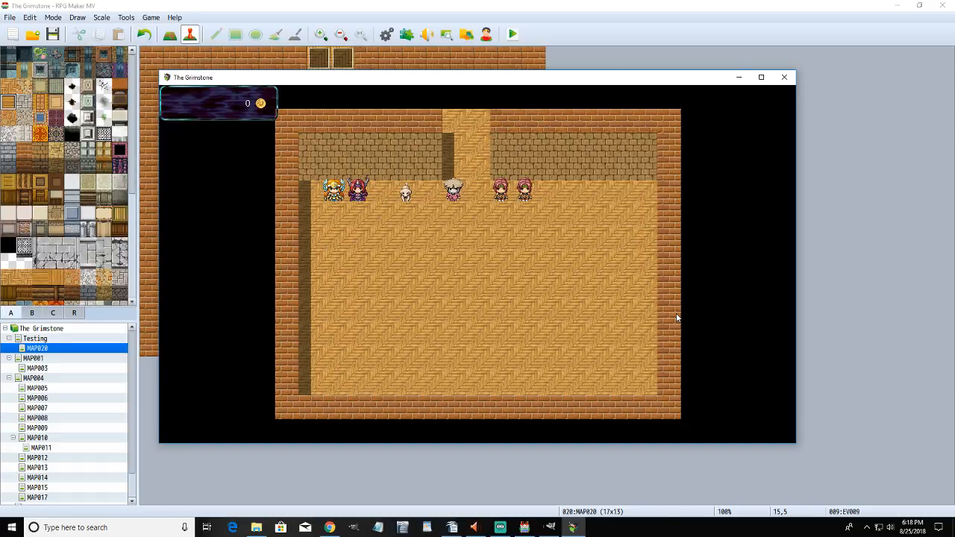
- Walk around the middle of the room to test how the haunted pot appears and turns
key(Down)
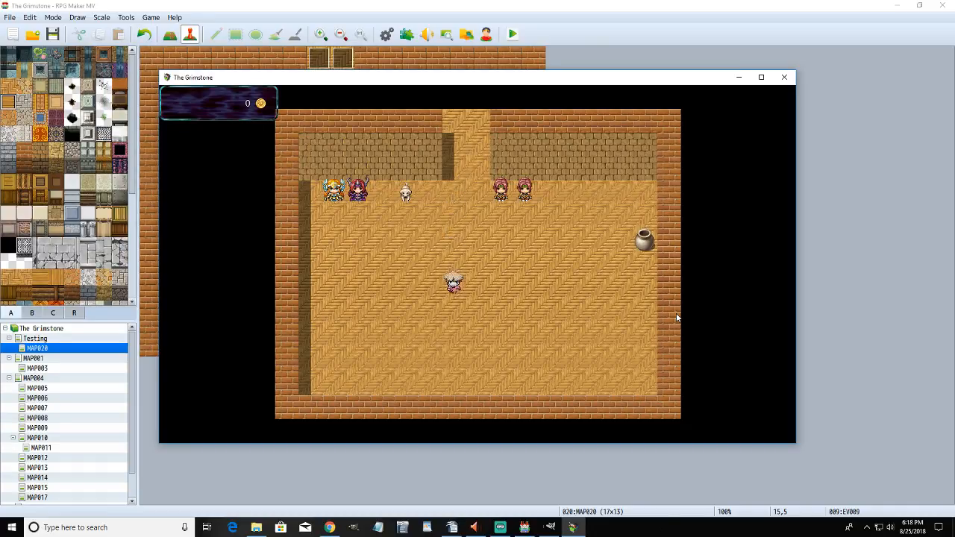
key(Right)
key(Up)
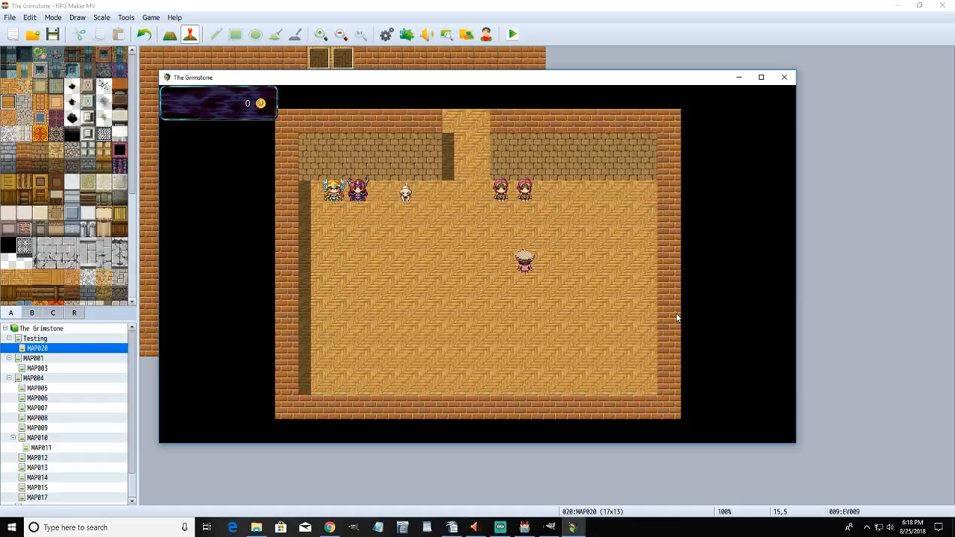
key(Up)
key(Left)
key(Down)
key(Right)
key(Up)
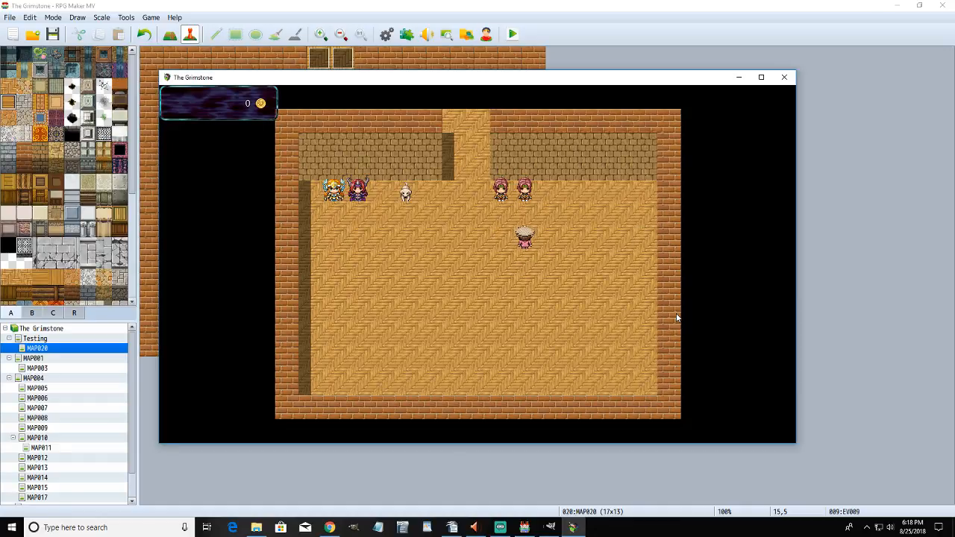
key(Left)
key(Down)
key(Right)
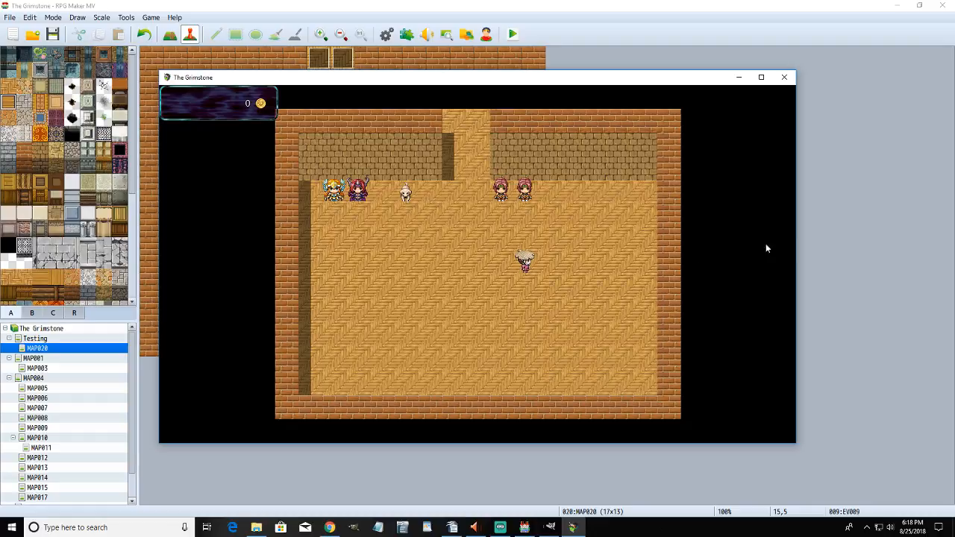
- Close the playtest and reopen the custom movement route on page 4 of EV009
click(784, 79)
double_click(510, 183)
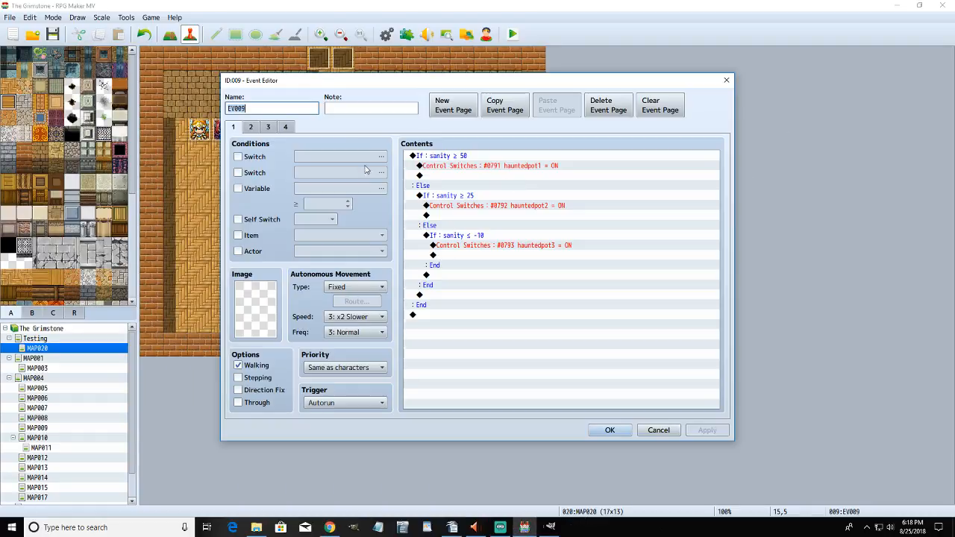
click(285, 128)
click(357, 300)
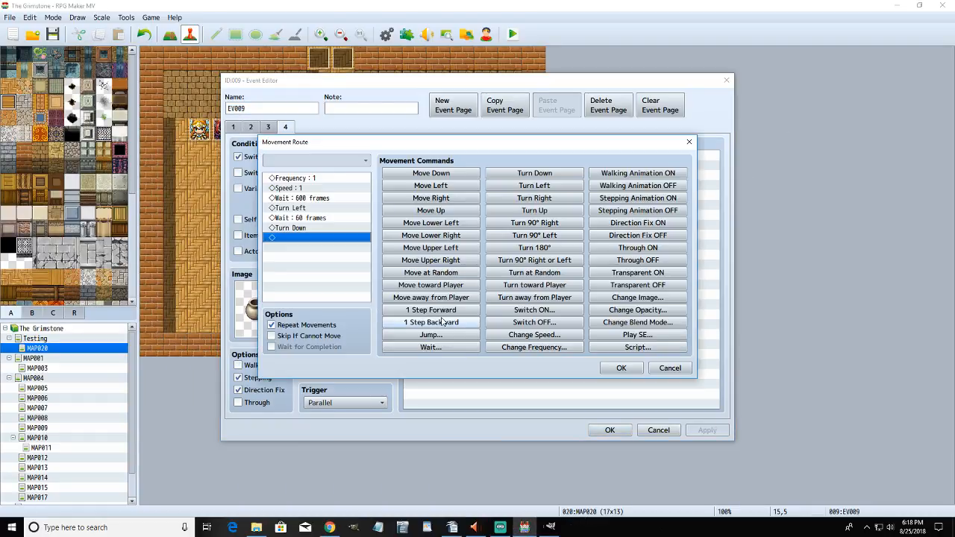
- Review the duration of the movement route's first Wait command and accept the route
click(310, 198)
right_click(310, 199)
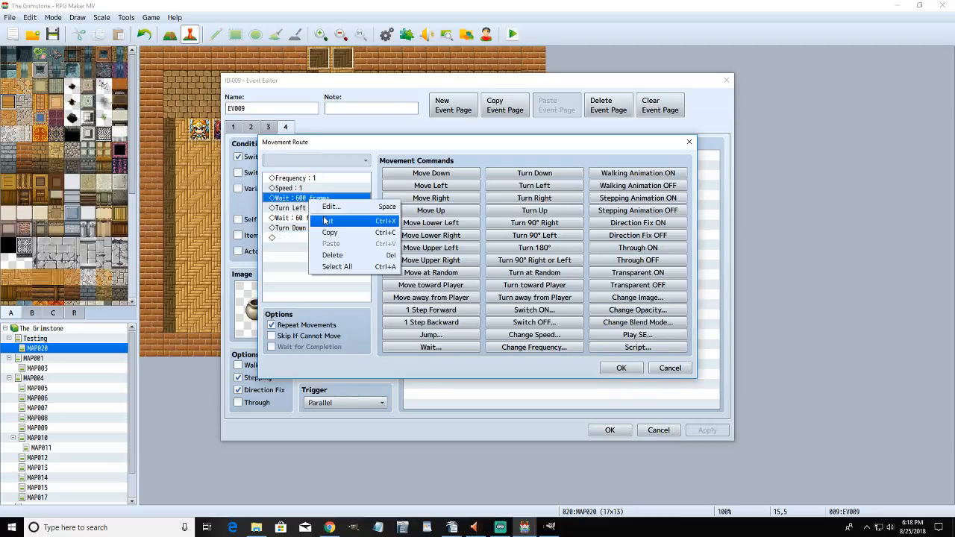
click(323, 204)
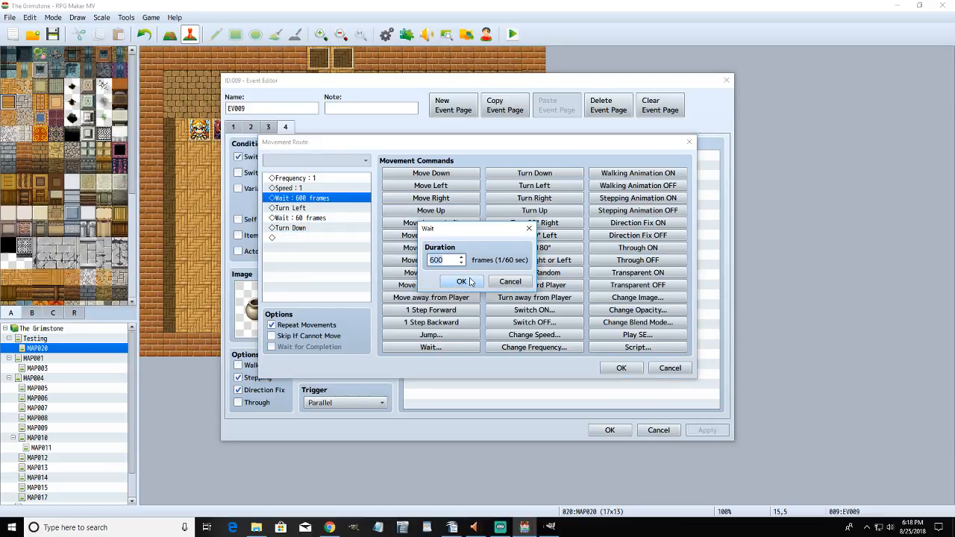
click(463, 282)
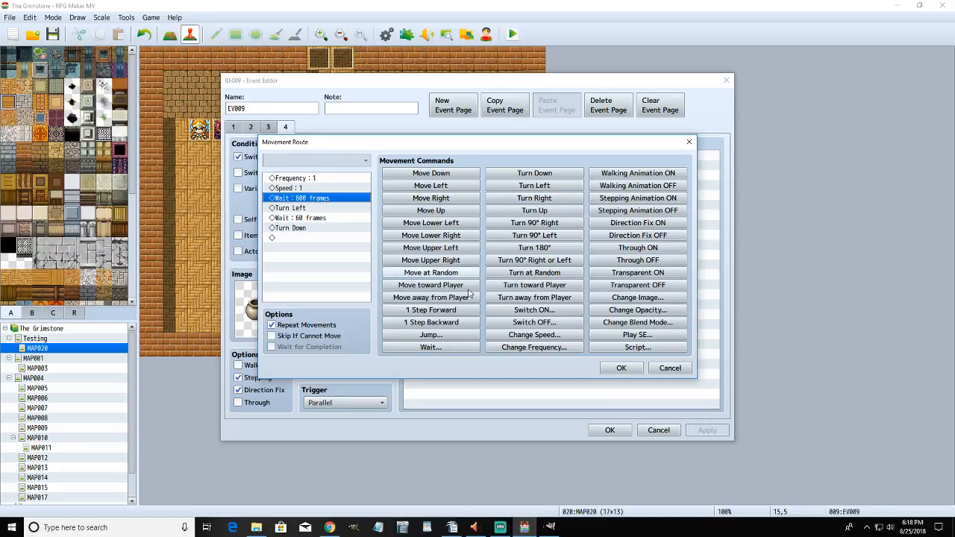
click(618, 369)
- Examine the !potwithface2 sprite rows used for page 4's image, then reopen its custom movement route
double_click(259, 298)
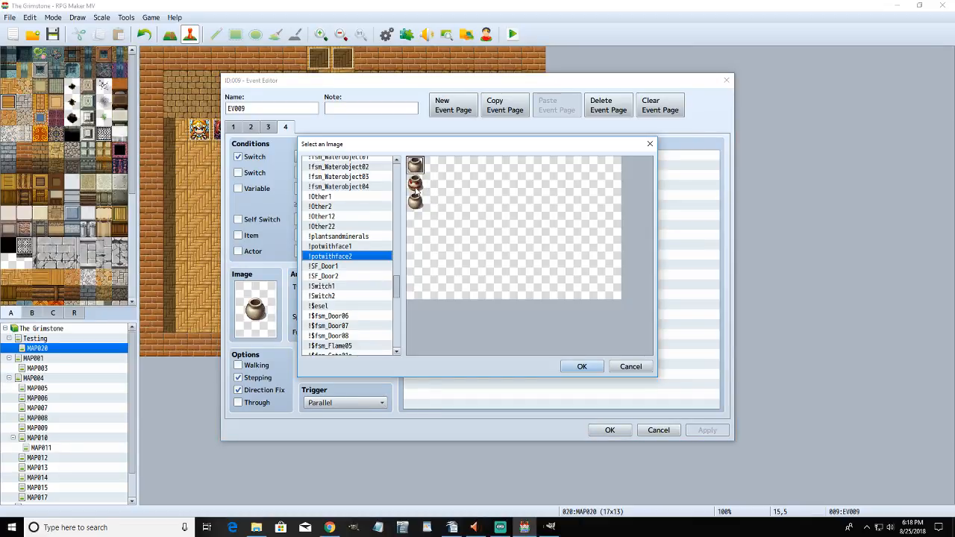
click(582, 366)
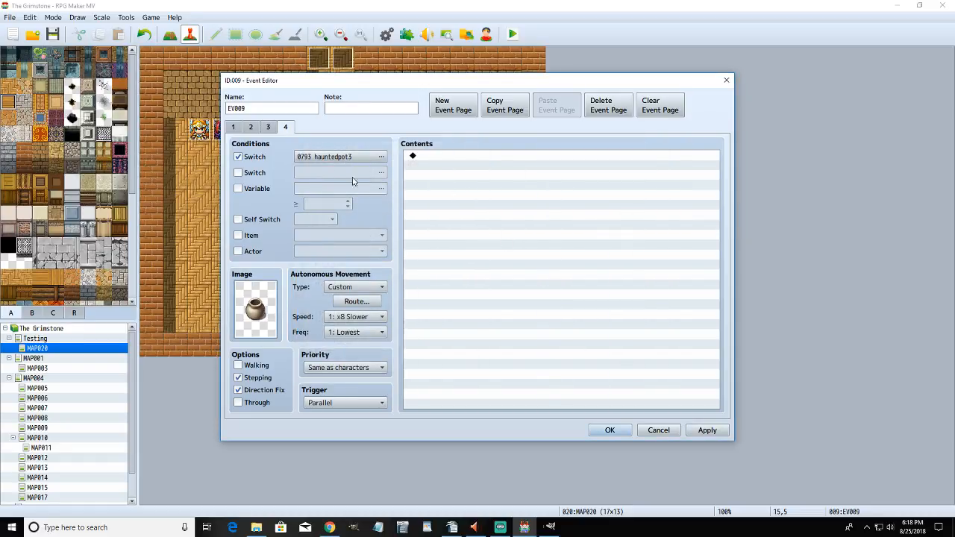
click(356, 302)
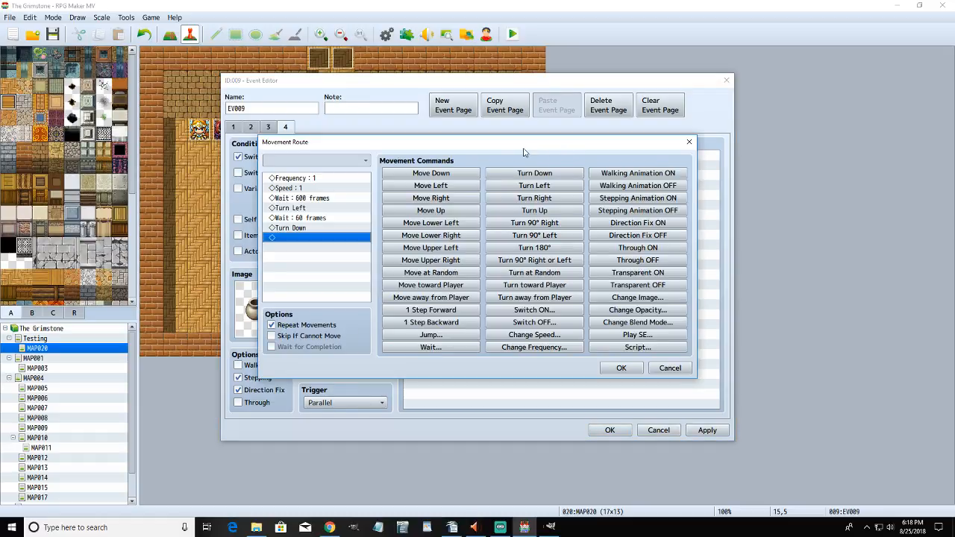
- Accept page 4's movement route, turn Stepping off and Walking on for the page, and save EV009
click(621, 368)
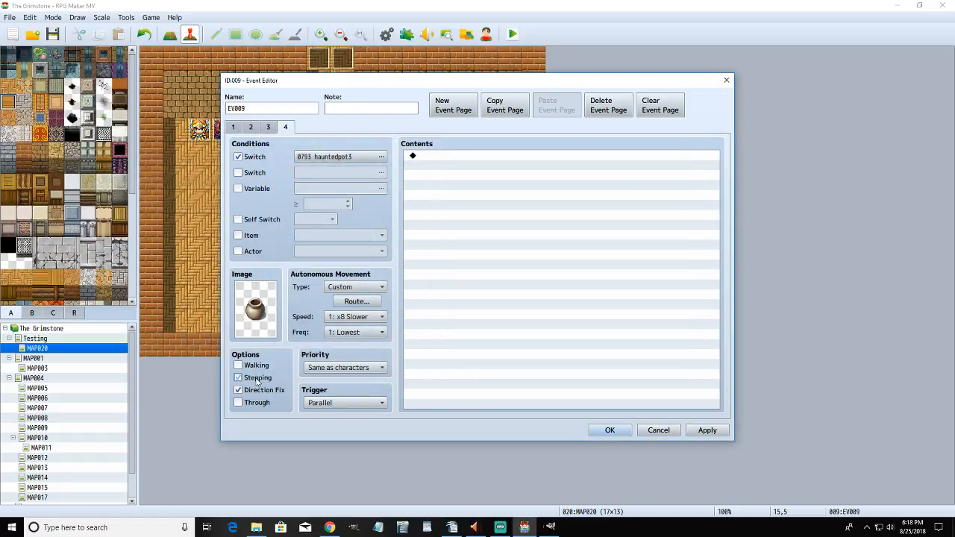
click(715, 425)
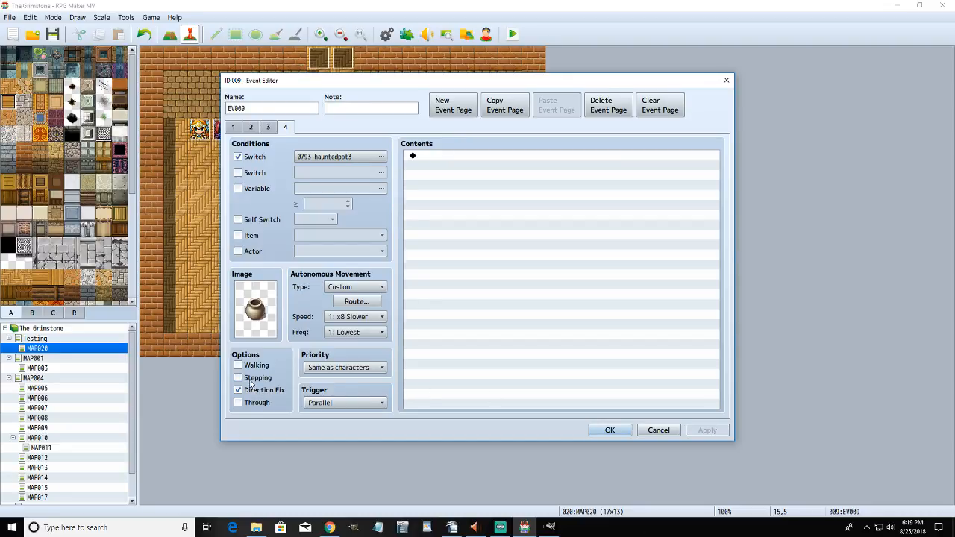
click(606, 432)
- Start a playtest with the project changes saved and load the saved game
click(512, 34)
click(441, 277)
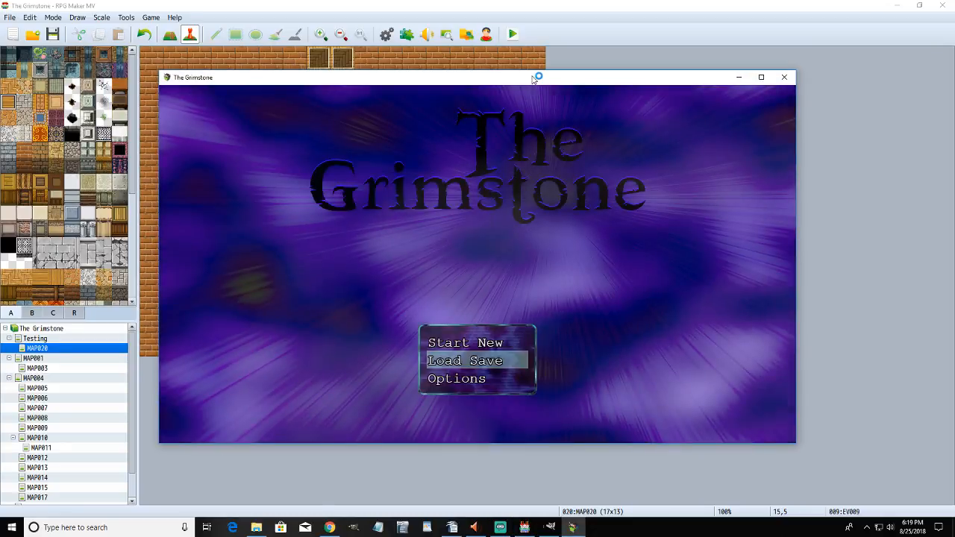
key(Return)
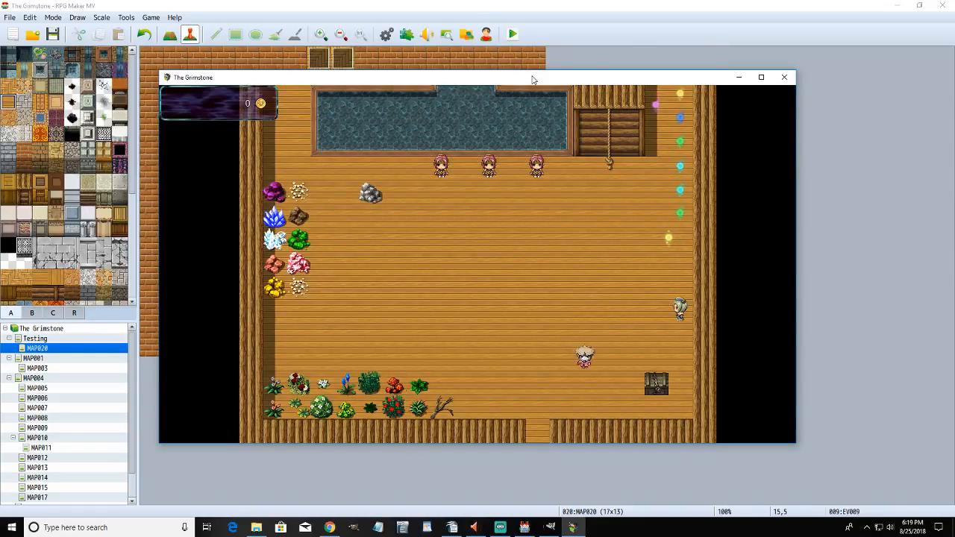
- Walk to the white-haired character and go through his prompts to alter and check sanity
key(Up)
key(Right)
key(Return)
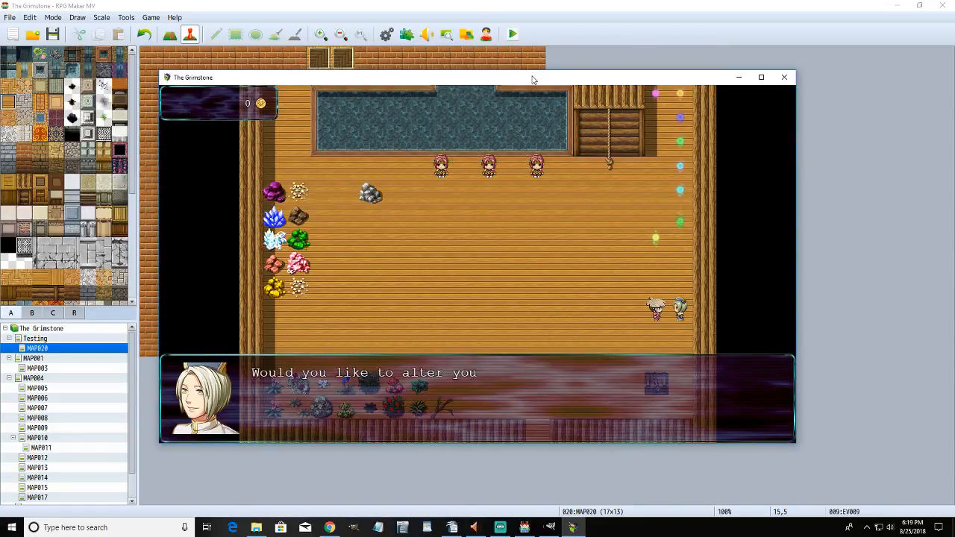
key(Return)
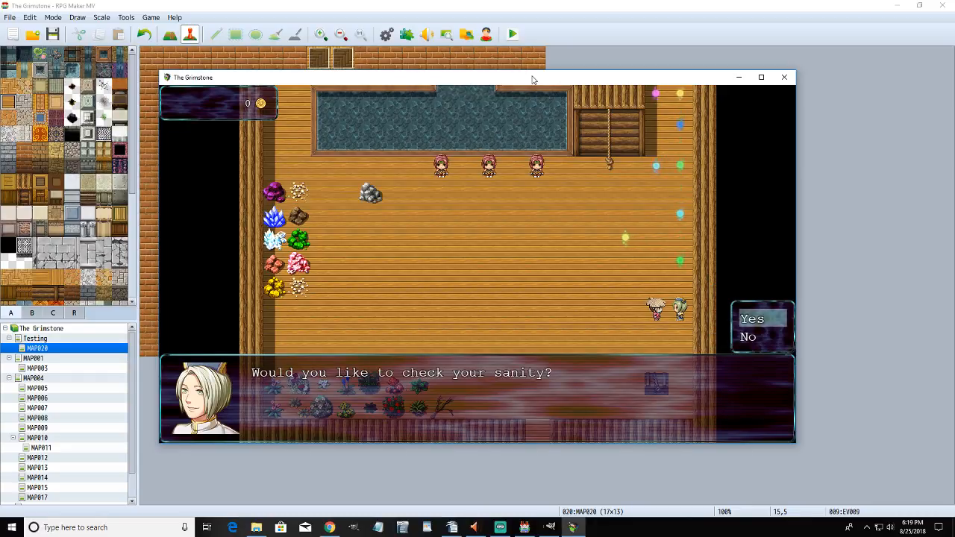
key(Return)
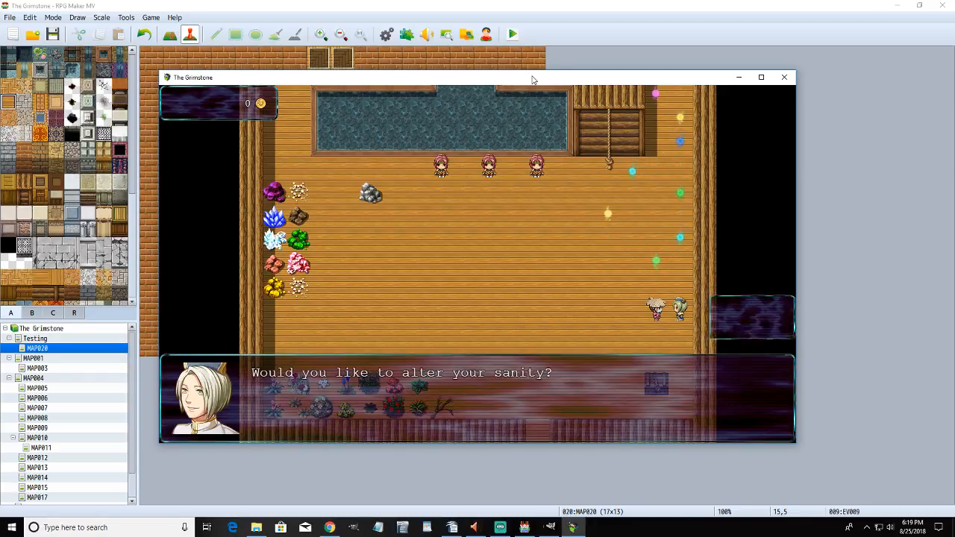
key(Return)
key(Return)
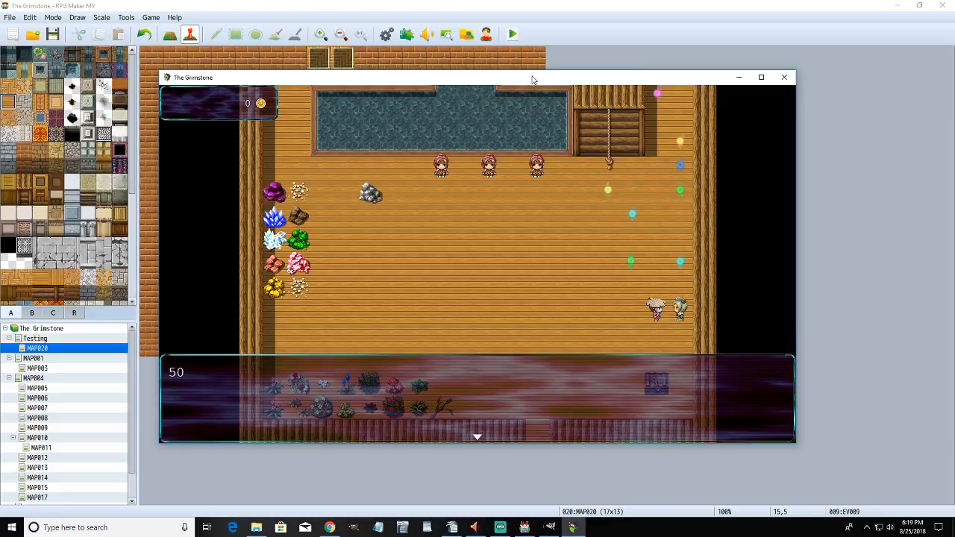
- Continue through the repeated alter-sanity prompts and end the conversation by declining the sanity check
key(Return)
key(Return)
key(Return)
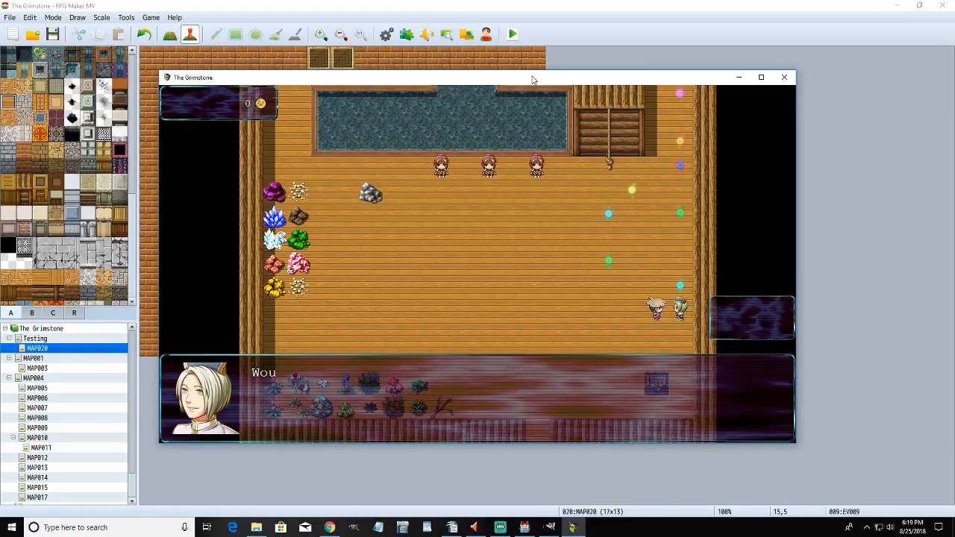
key(Return)
key(Return)
key(Return)
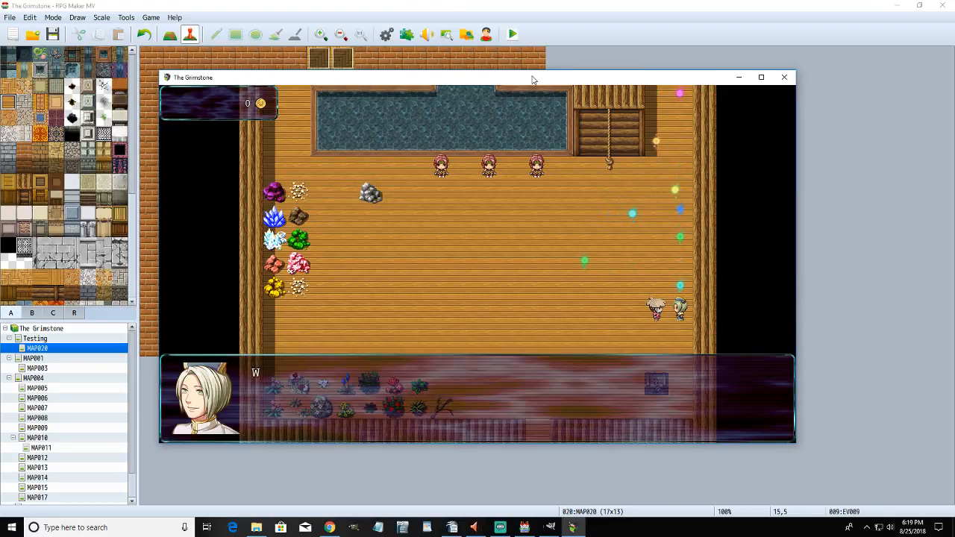
key(Return)
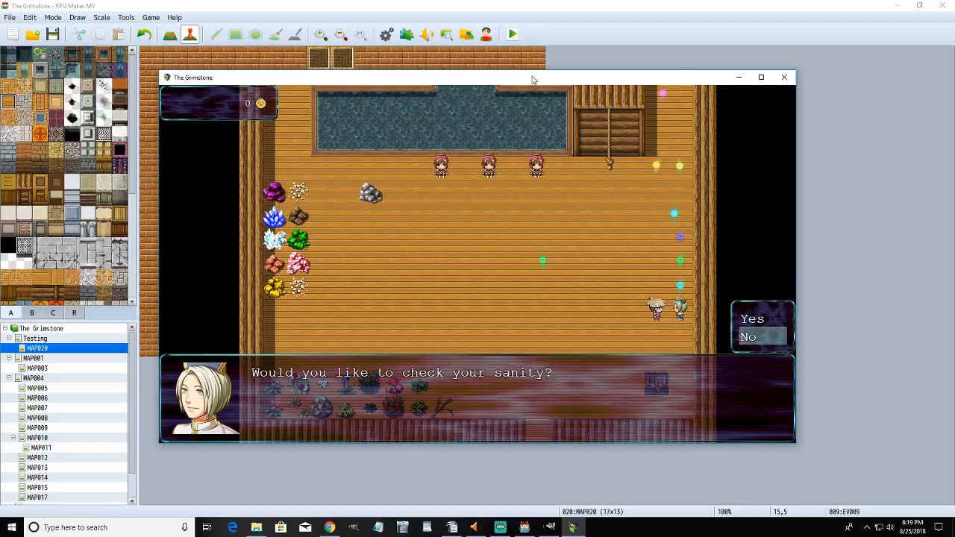
key(Return)
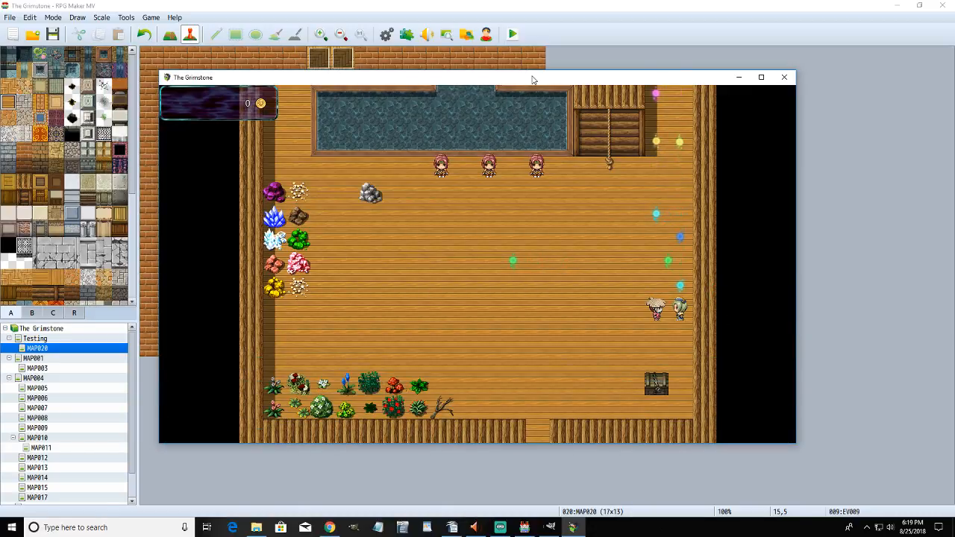
- Talk to the white-haired character again and finish his sanity prompts
key(Return)
key(Down)
key(Return)
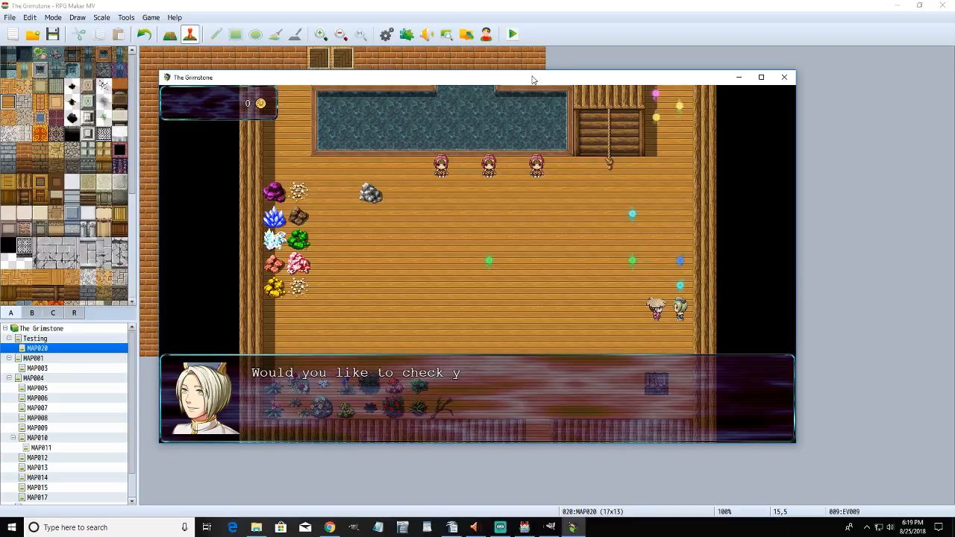
key(Return)
key(Return)
- Leave the room through its lower exit and walk into the haunted pot's room
key(Left)
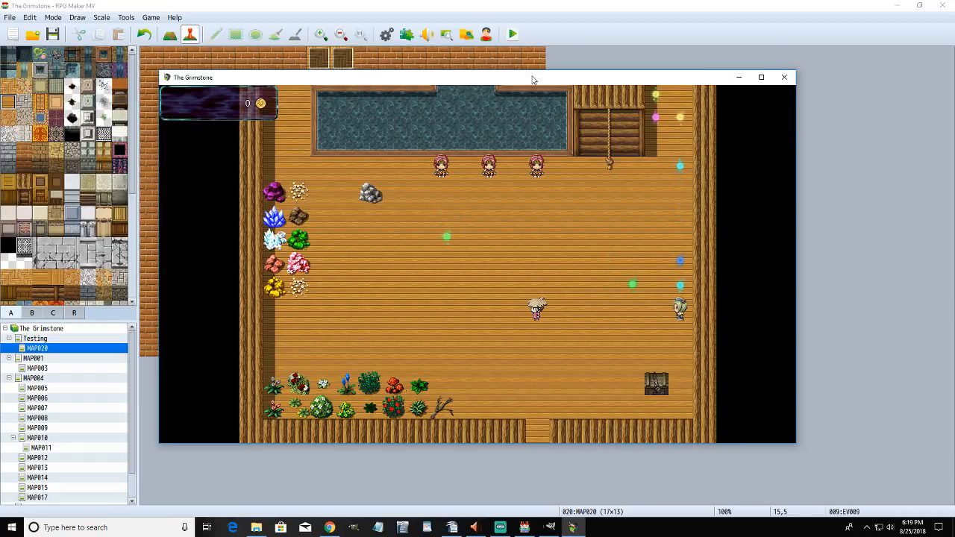
key(Down)
key(Down)
key(Down)
key(Down)
key(Down)
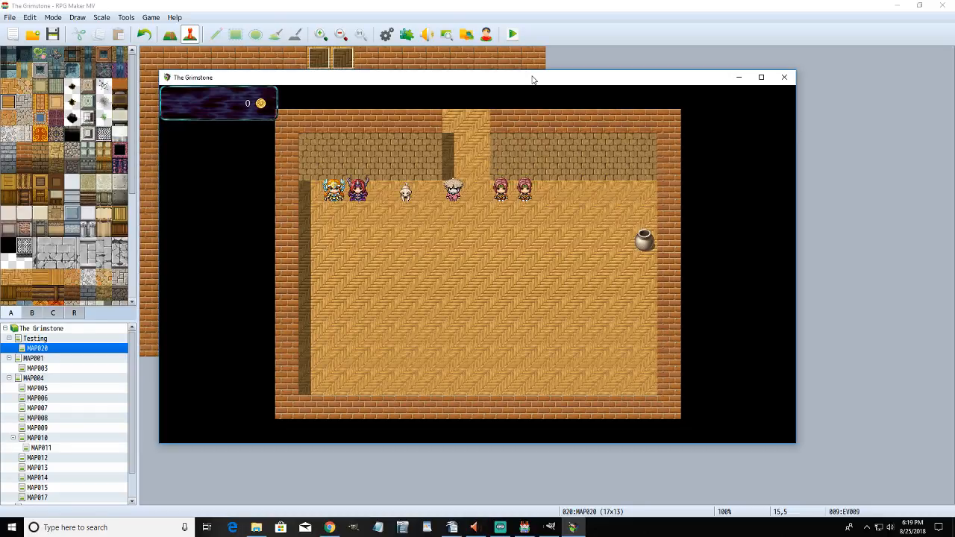
key(Down)
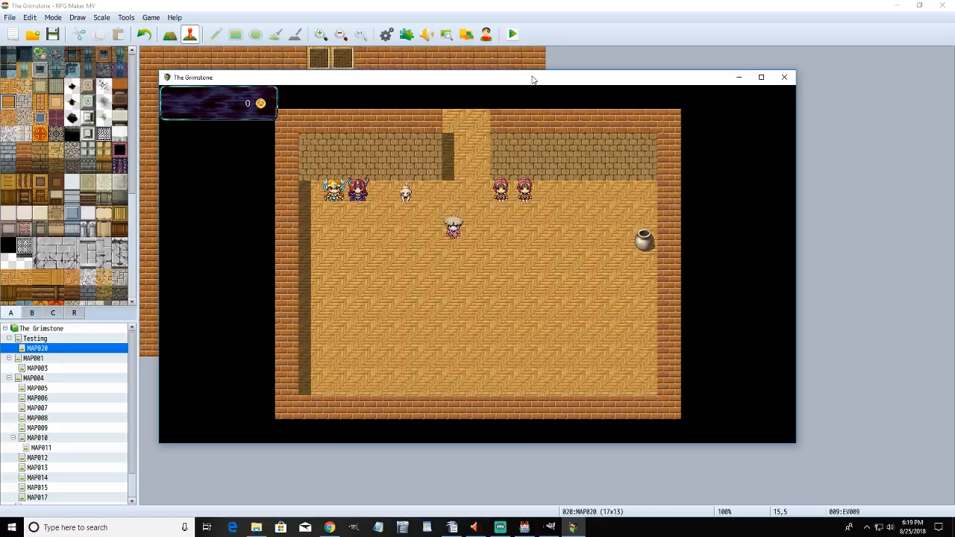
- Walk around the middle and along the lower wall of the room while watching the haunted pot
key(Up)
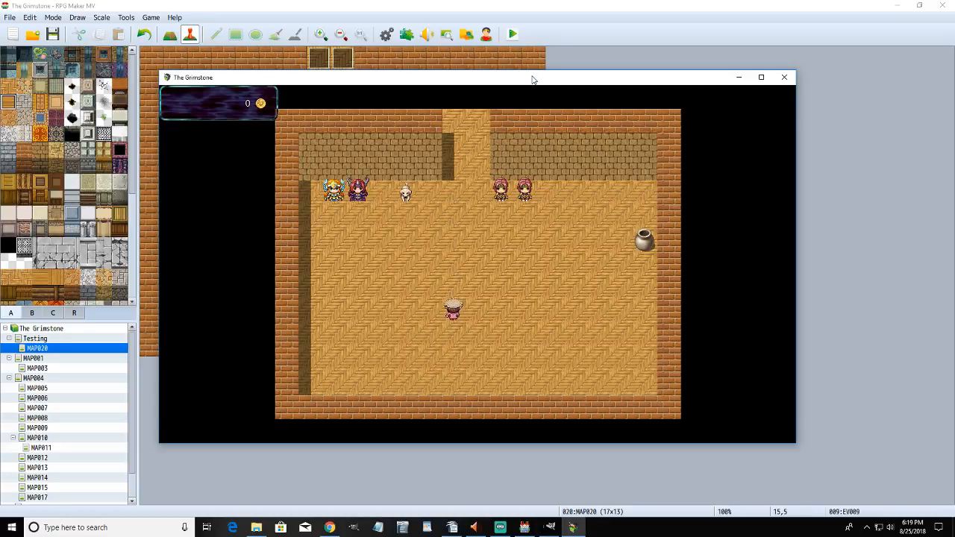
key(Right)
key(Right)
key(Down)
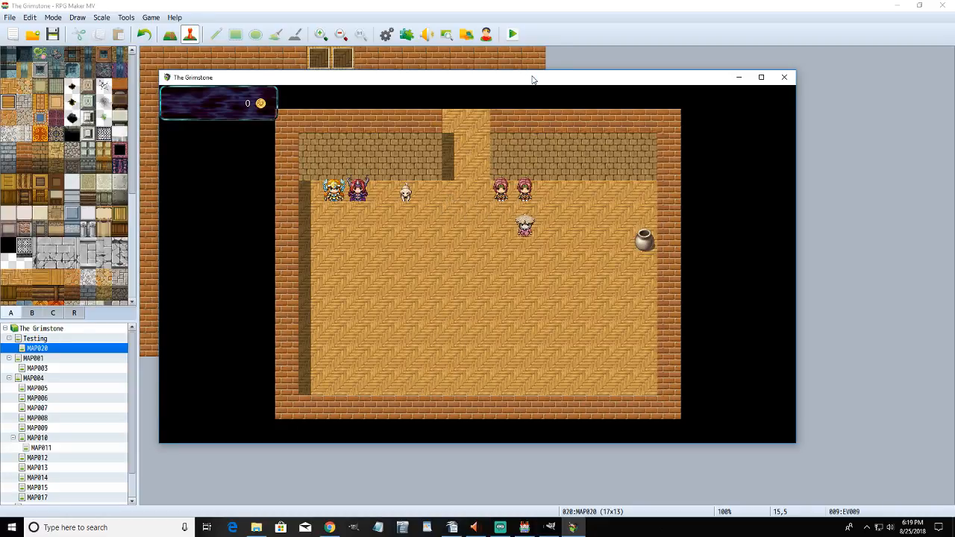
key(Down)
key(Left)
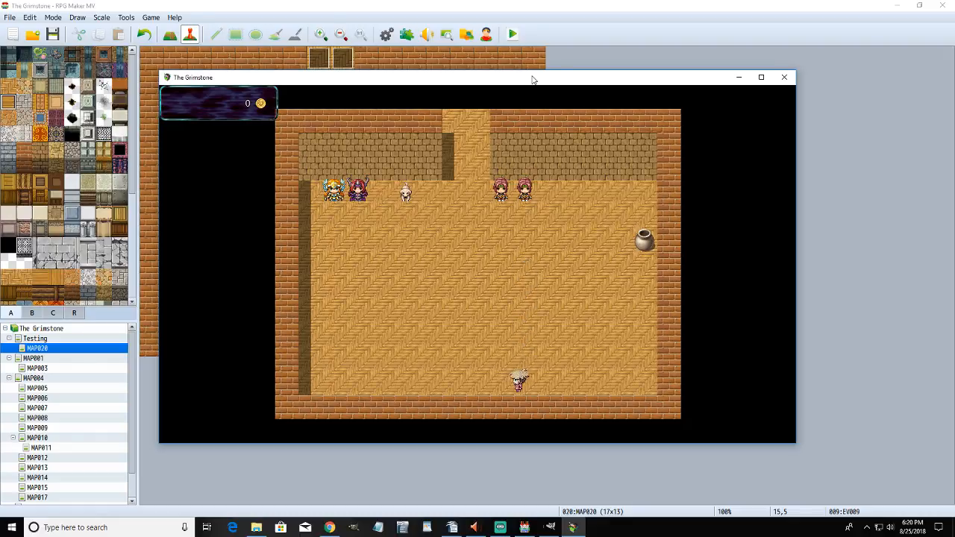
key(Right)
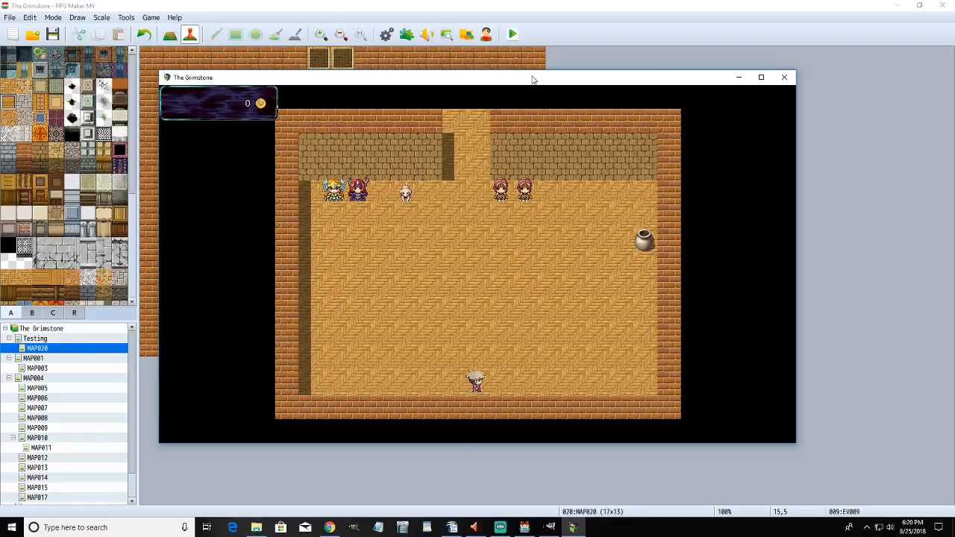
key(Right)
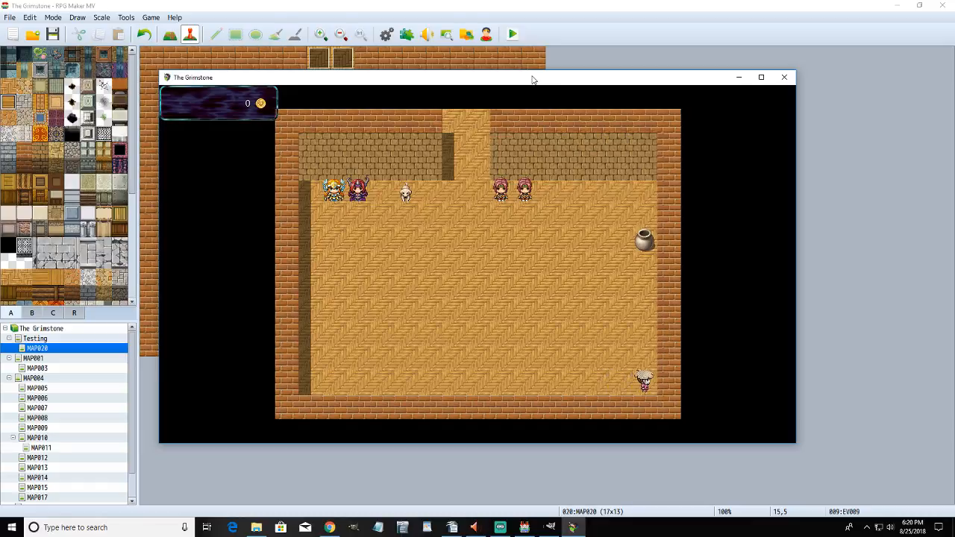
- Pace along the lower wall, approach the haunted pot from below, and move away to test its turning
key(Left)
key(Left)
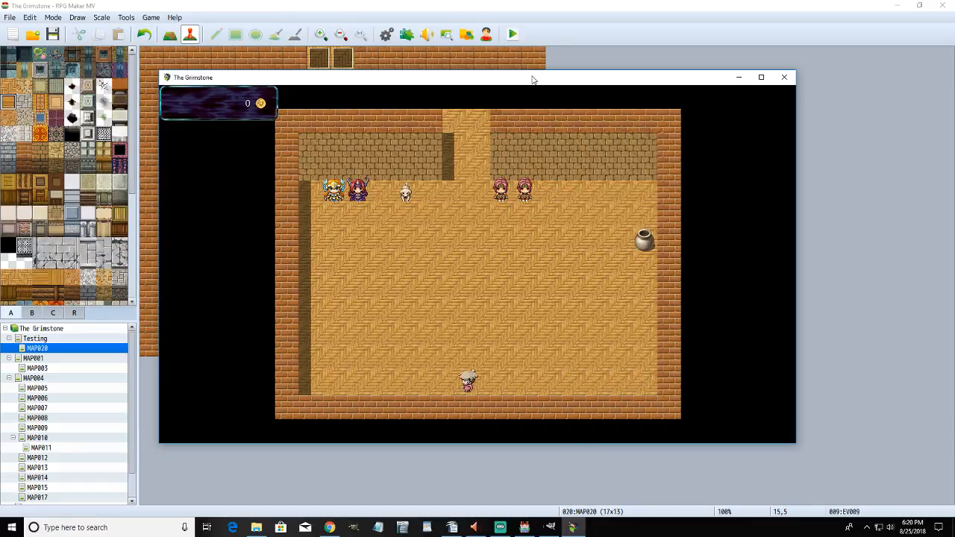
key(Right)
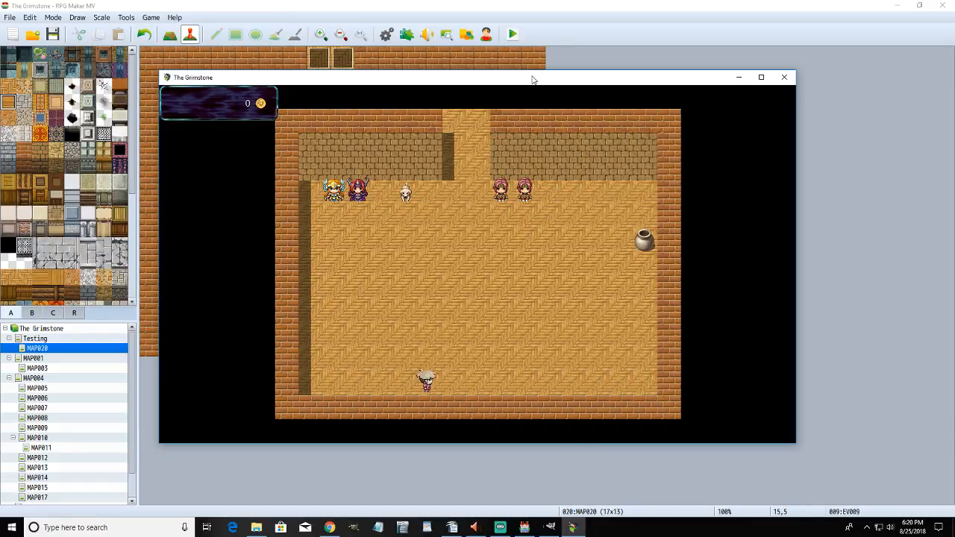
key(Right)
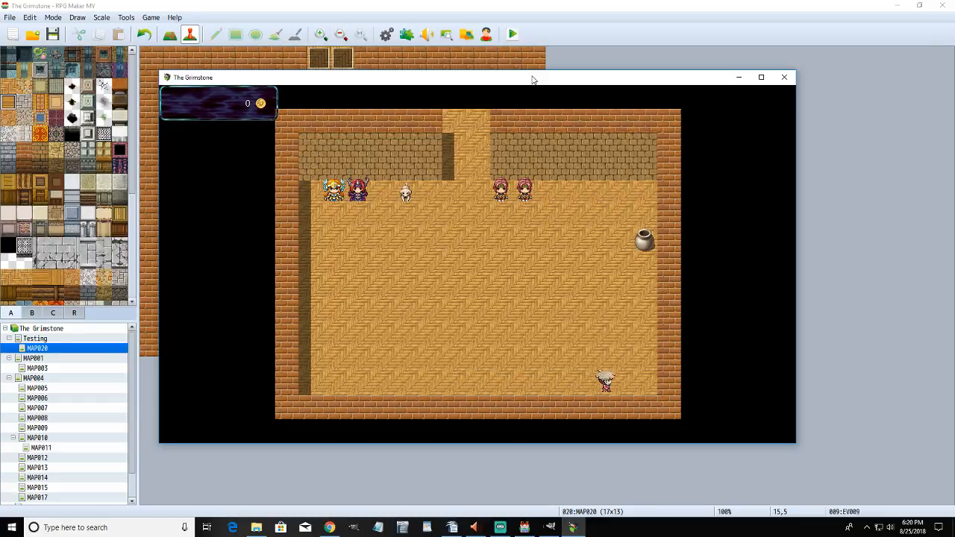
key(Up)
key(Up)
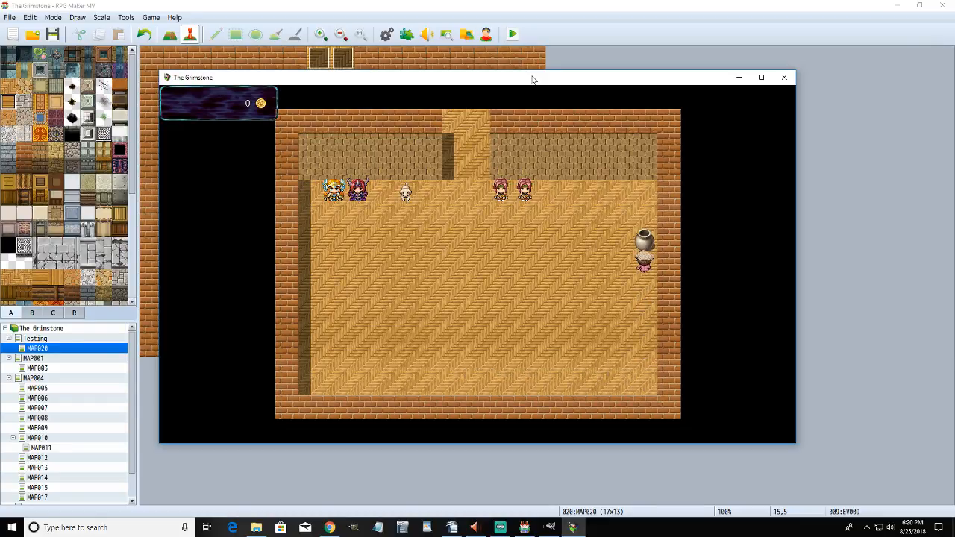
key(Left)
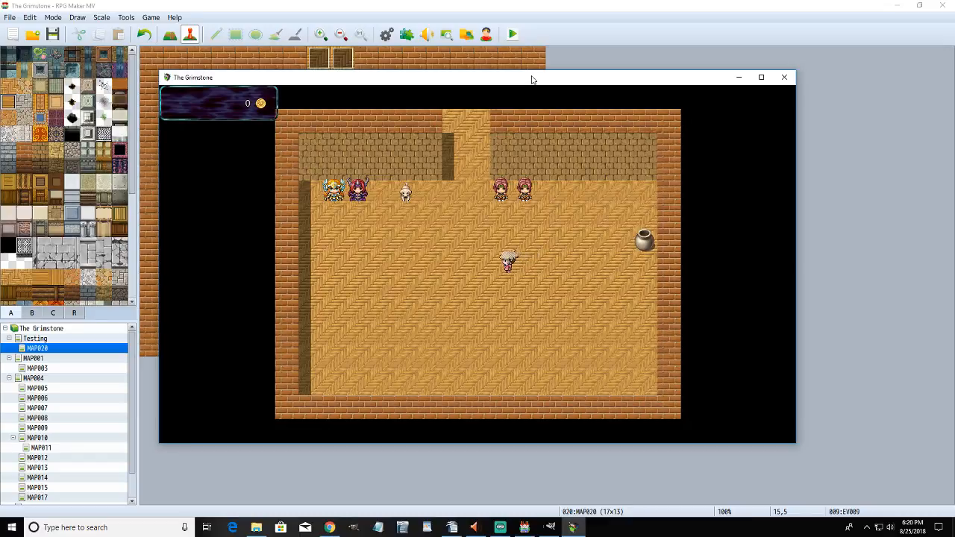
key(Down)
key(Up)
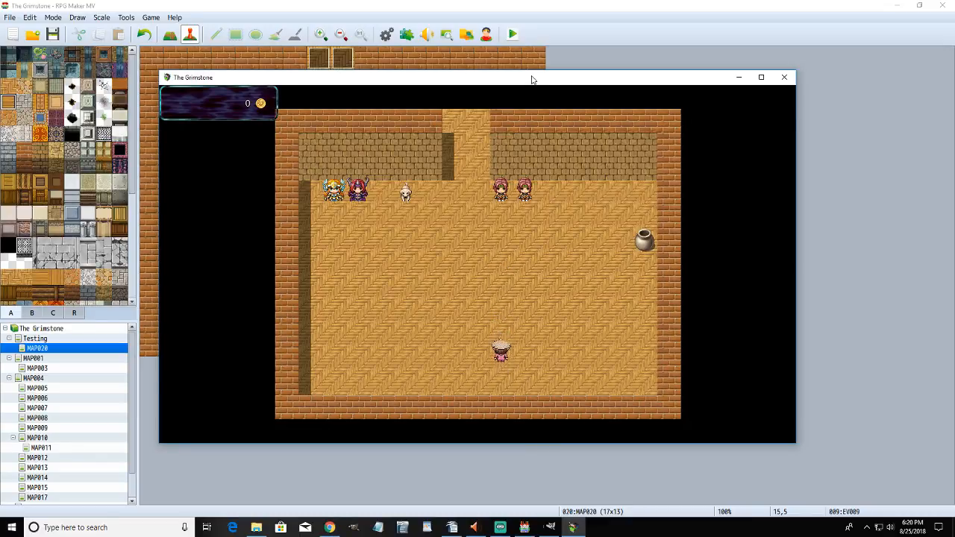
key(Right)
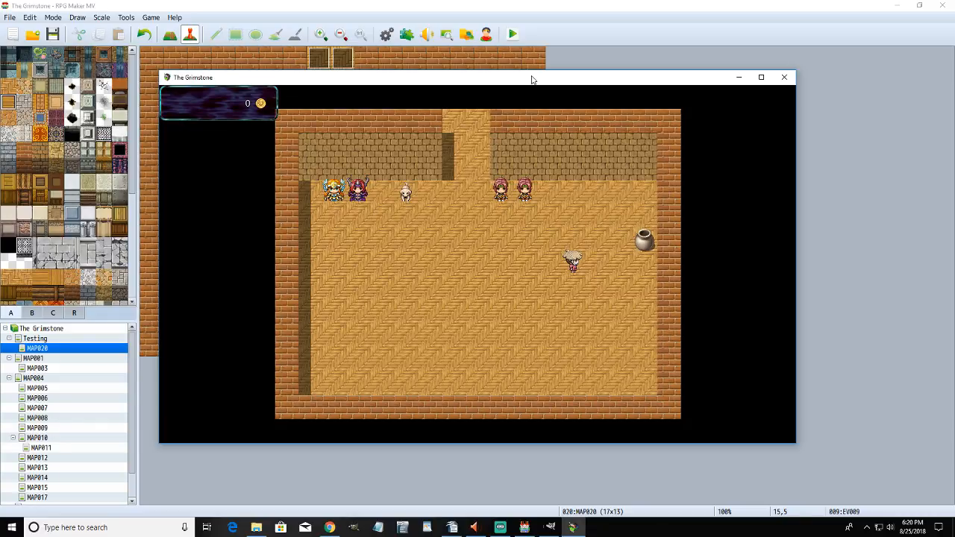
- Close the playtest and check the !potwithface2 sprite rows used for EV009's page 4 image
click(785, 77)
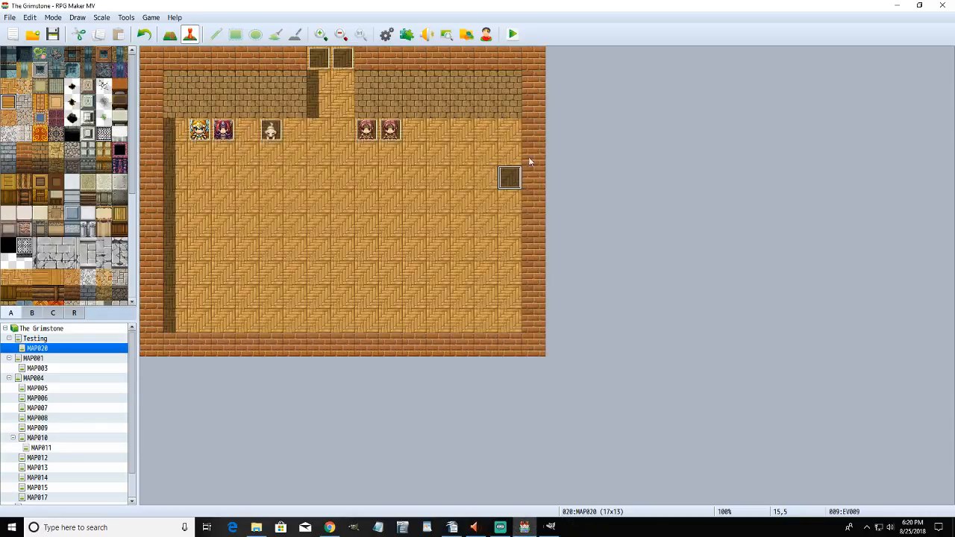
double_click(511, 179)
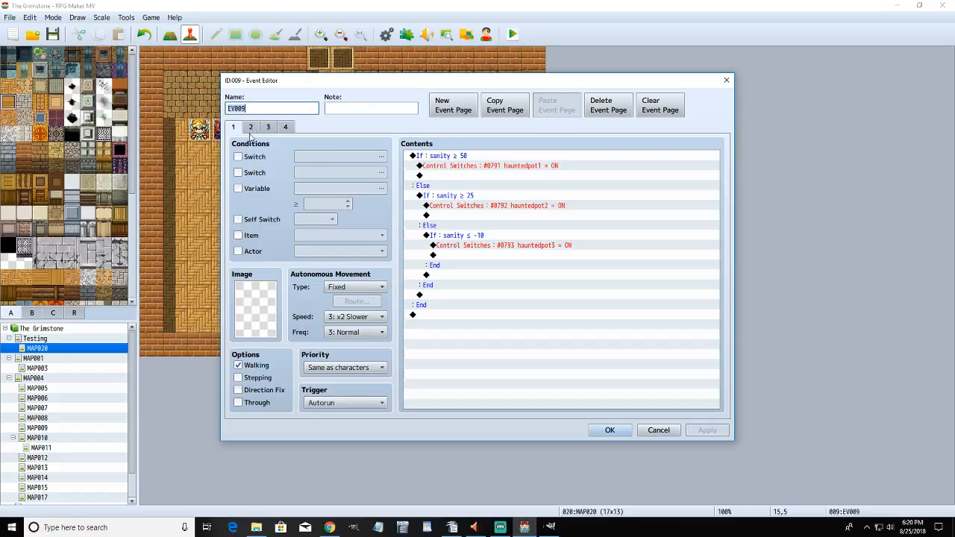
click(288, 129)
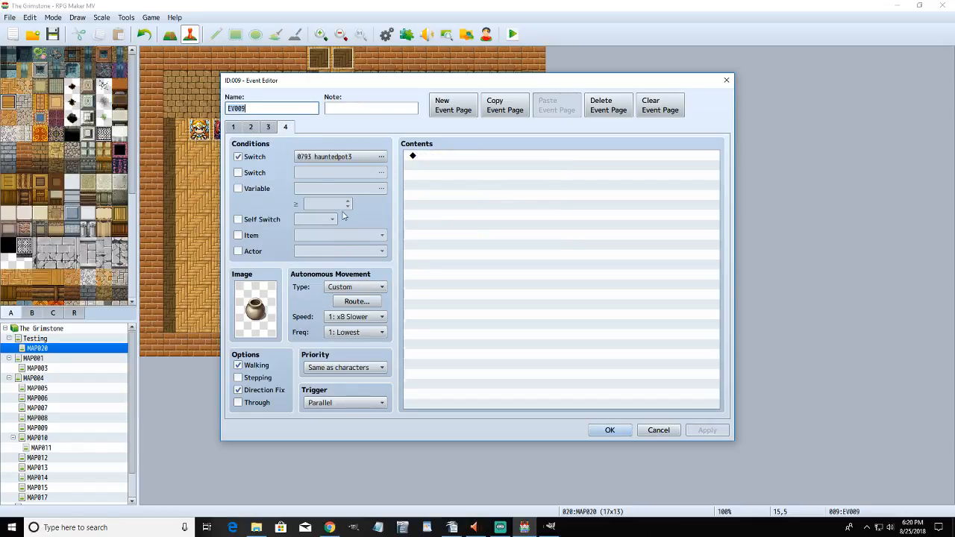
double_click(261, 312)
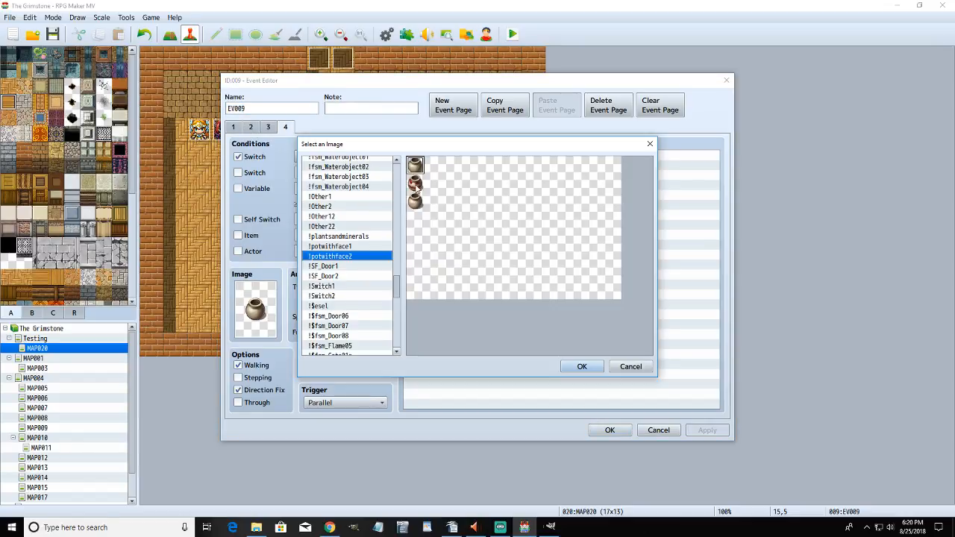
click(582, 366)
- Replace the Turn Left command with Turn Right in page 4's custom movement route
click(357, 302)
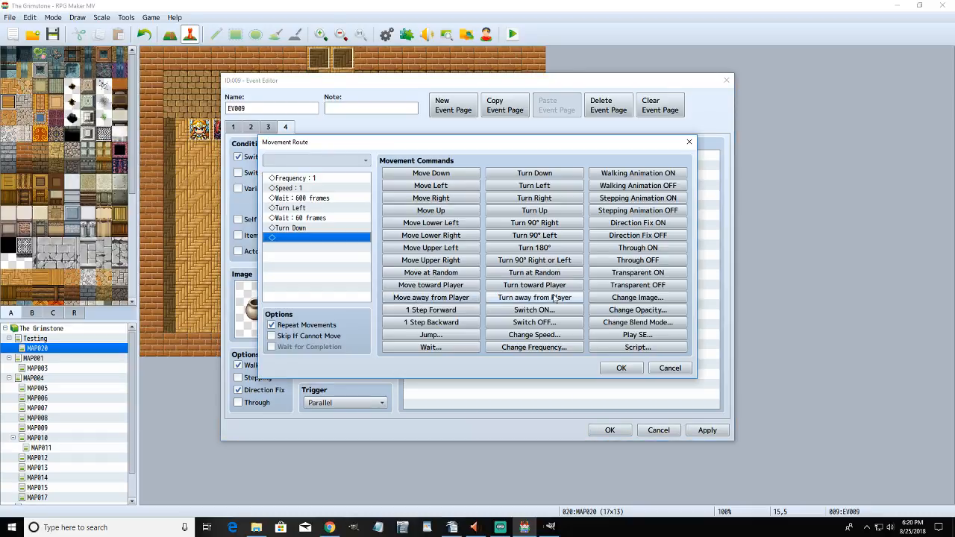
click(306, 208)
key(Delete)
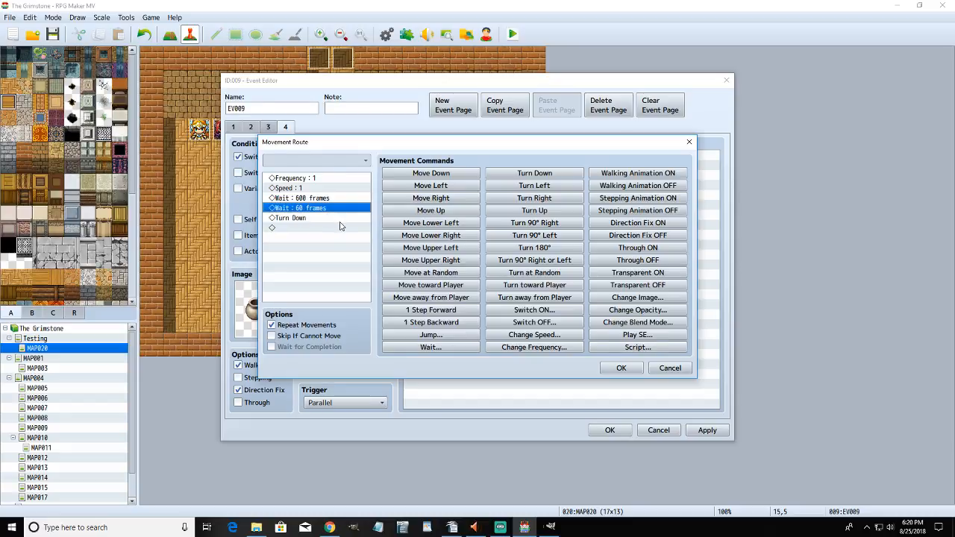
click(532, 199)
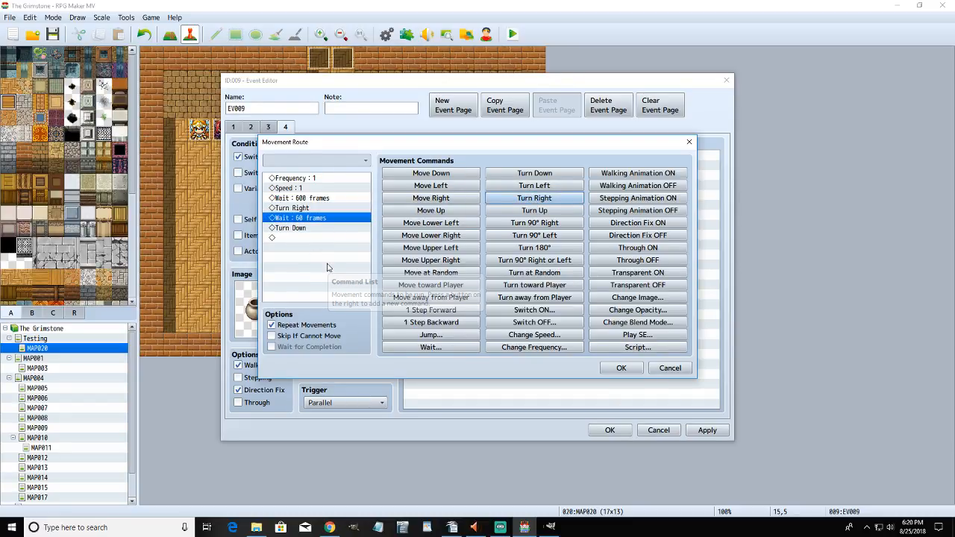
- Open the duration of the Wait command that follows Turn Right for editing
right_click(331, 217)
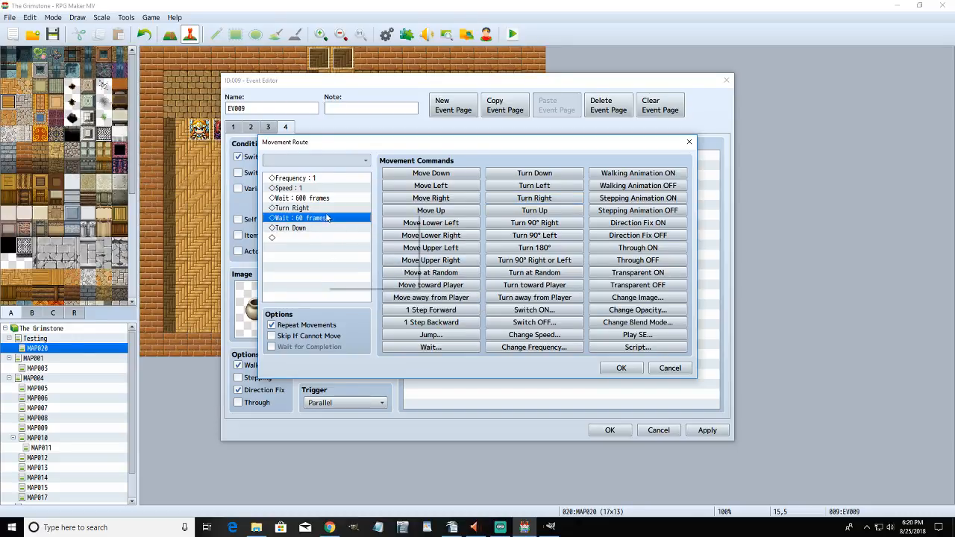
click(348, 221)
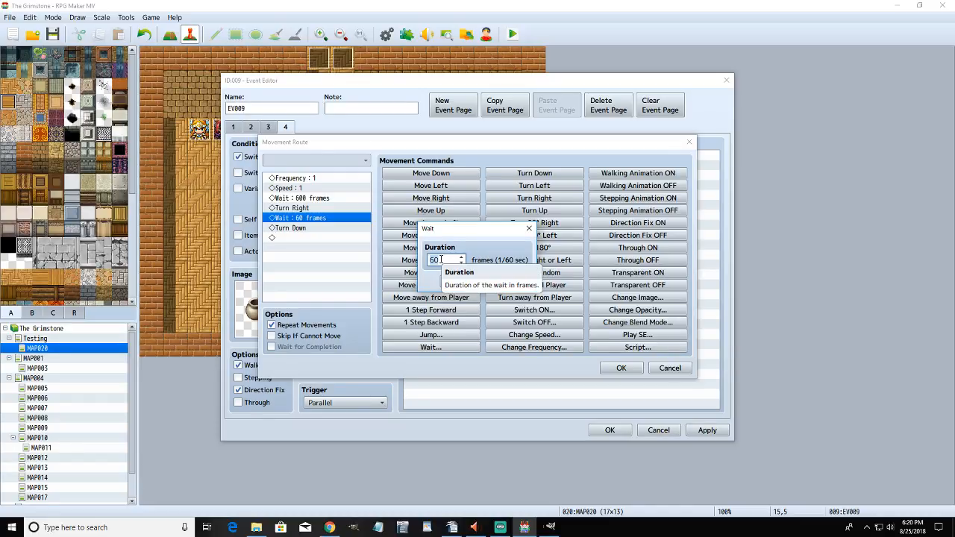
- Set the wait between Turn Right and Turn Down in the pot event's page 4 route to 90 frames and apply it
text(90)
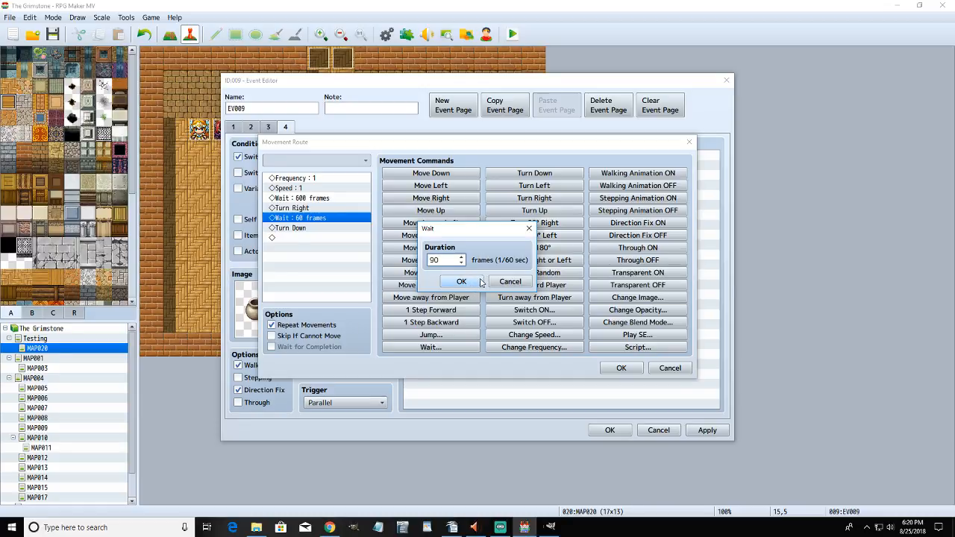
click(470, 284)
click(621, 368)
click(705, 431)
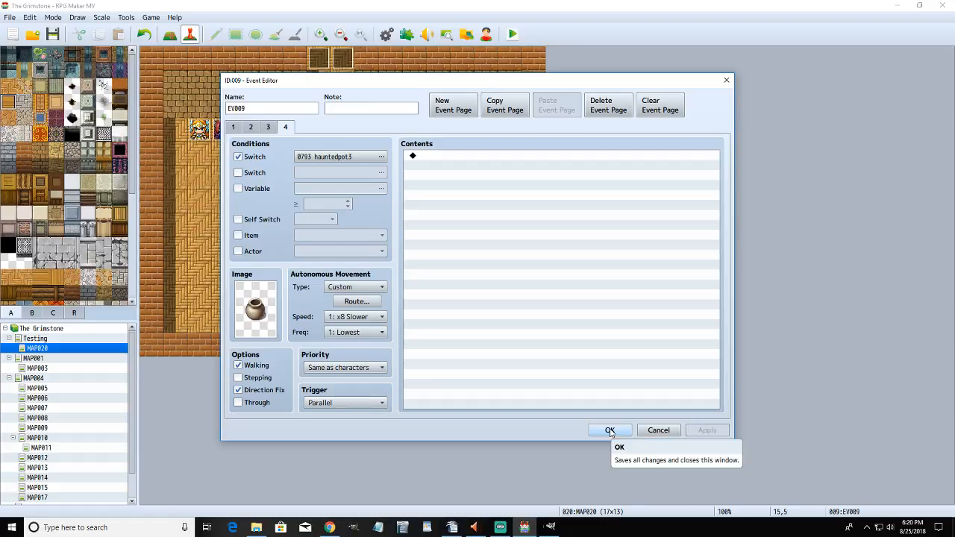
- Turn off Direction Fix on page 4 of the pot event and save the event
click(262, 391)
click(706, 430)
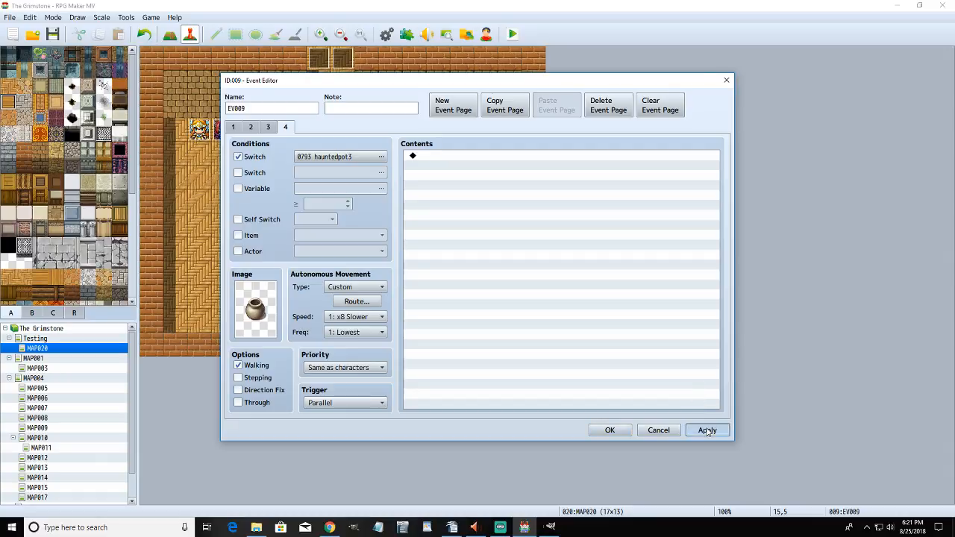
click(610, 431)
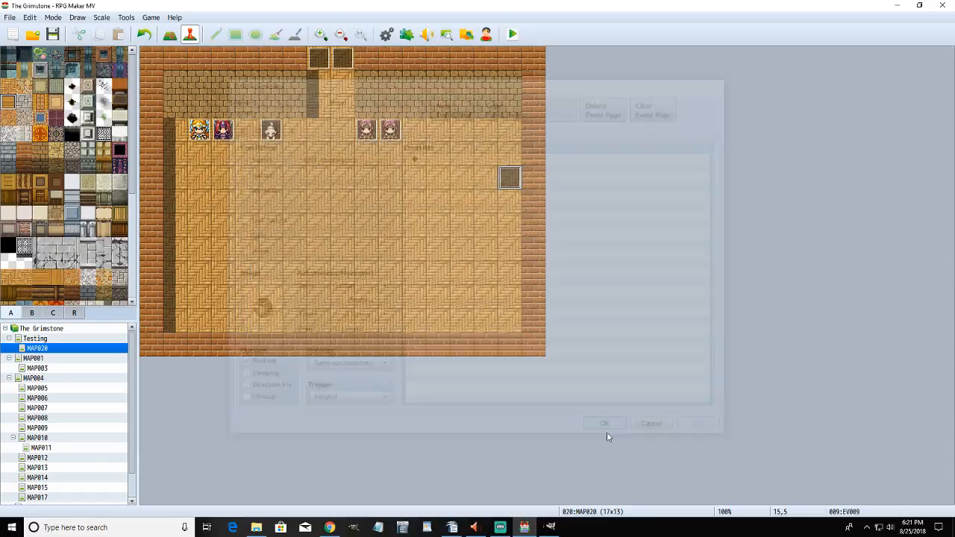
- Save the changes to the game, launch a playtest and start a new game
click(512, 34)
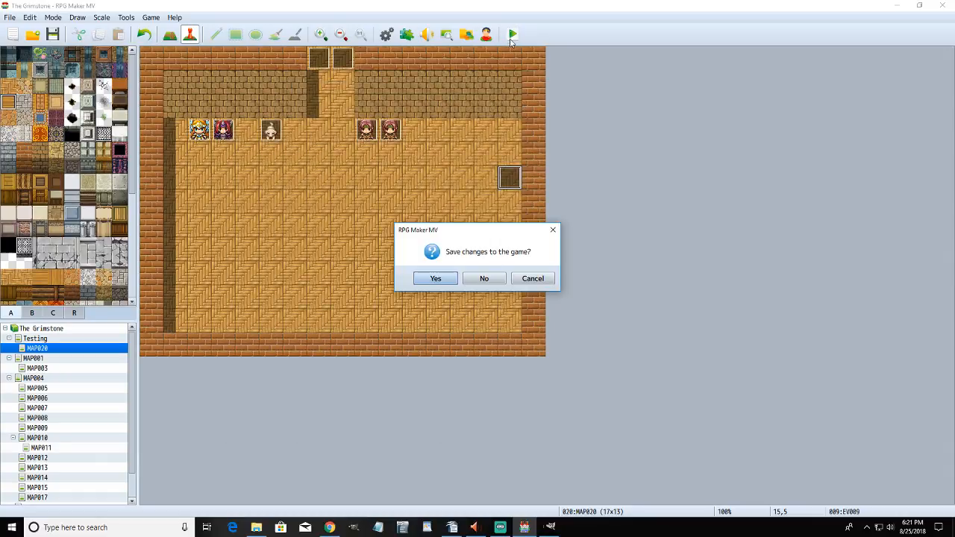
click(436, 279)
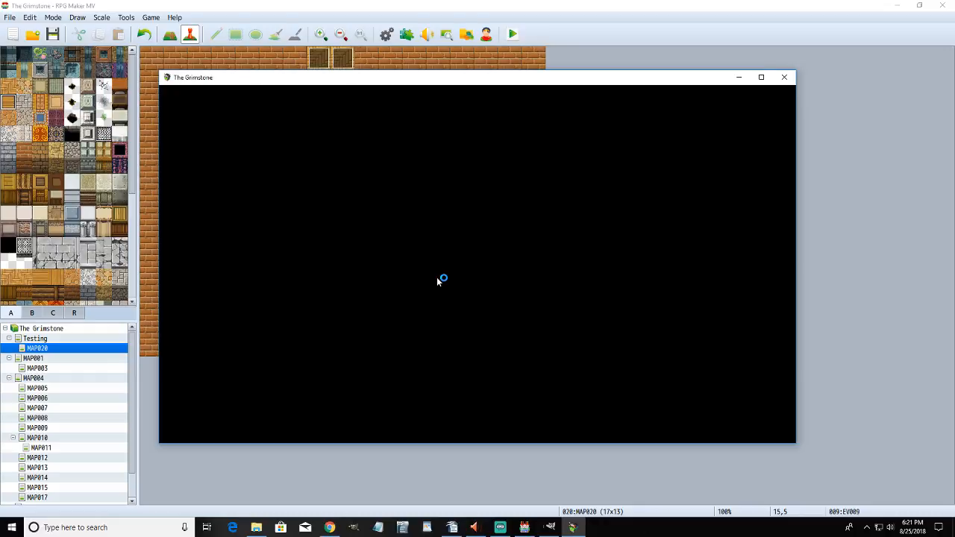
key(Return)
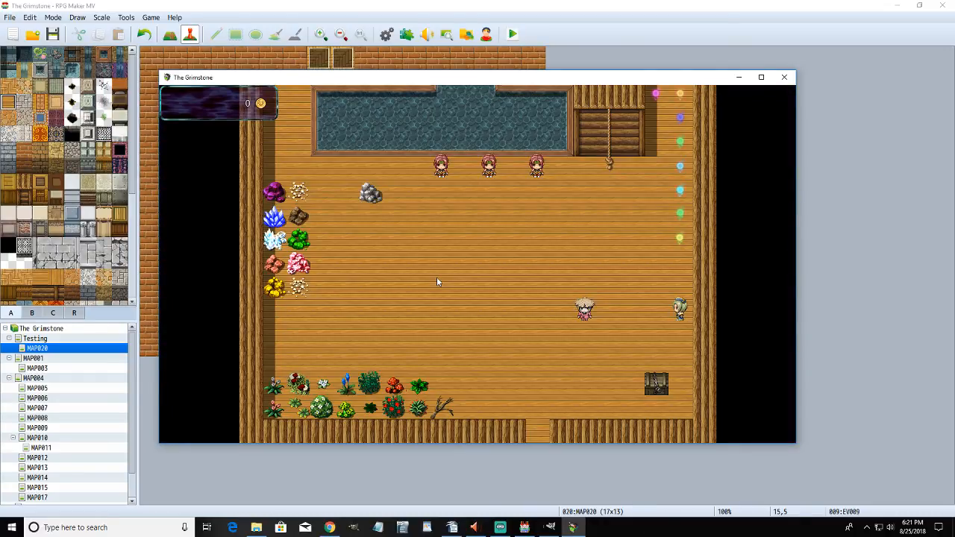
- Talk repeatedly to the white-haired character at the east wall to alter and check the player's sanity
key(Return)
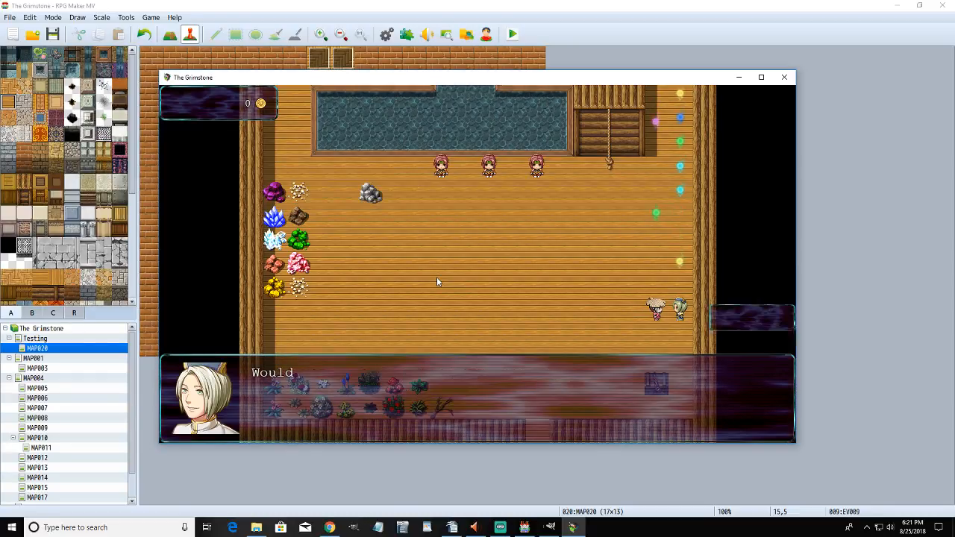
key(Return)
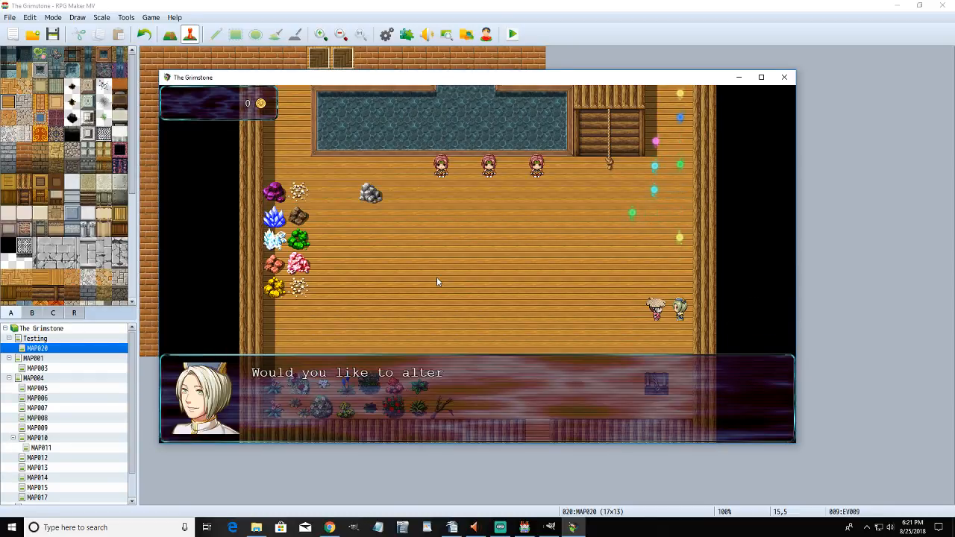
key(Return)
key(Return)
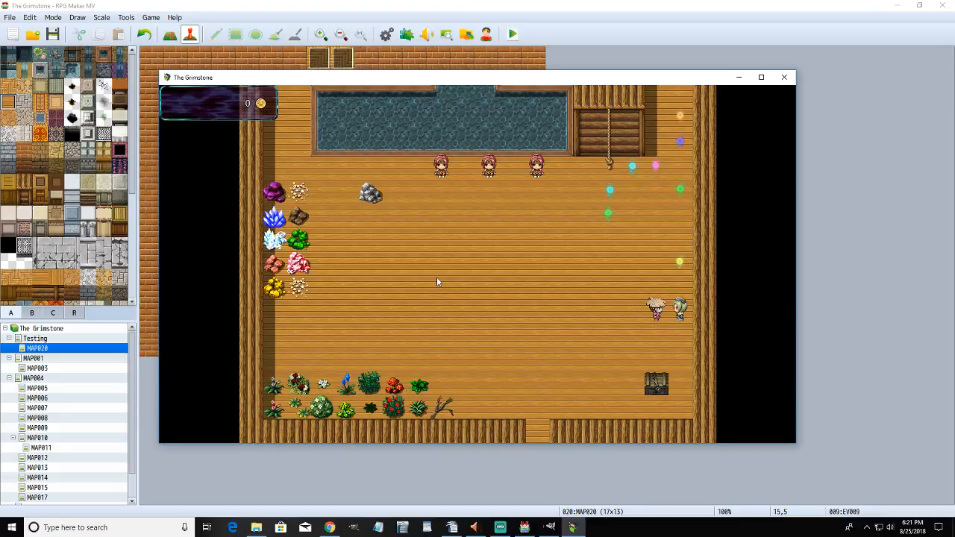
key(Return)
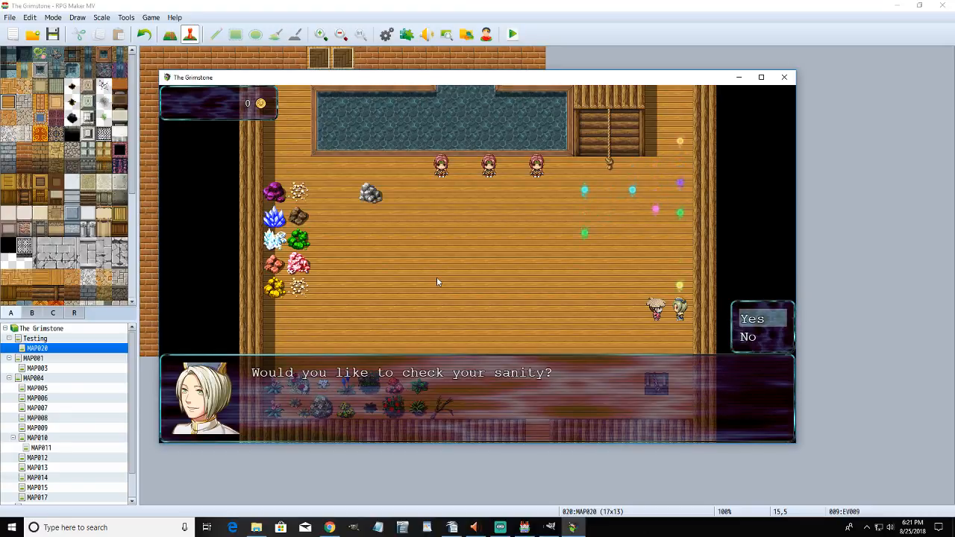
key(Return)
key(Return)
key(Return)
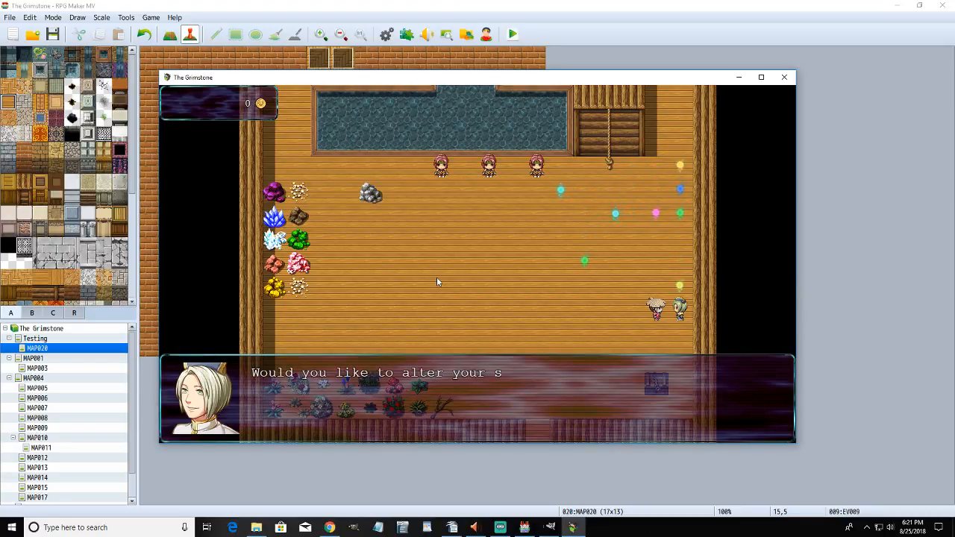
key(Down)
key(Return)
key(Return)
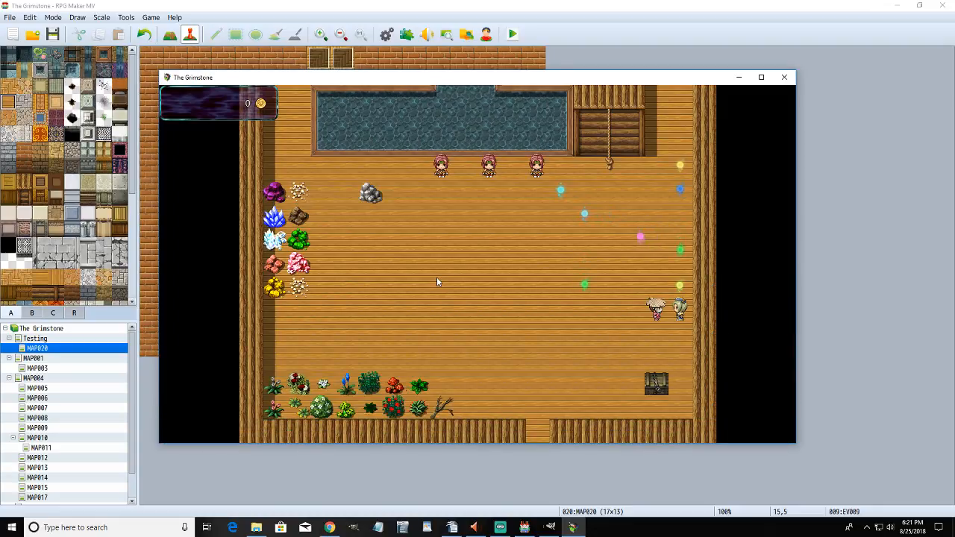
key(Down)
key(Return)
key(Return)
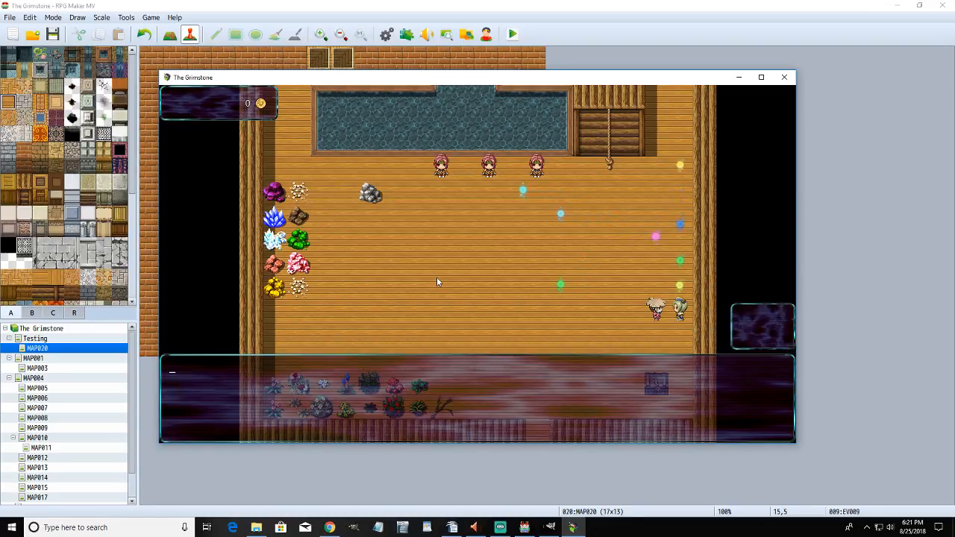
key(Return)
- Walk through the south exit into the brick room, watch the haunted pot's movement from nearby, and end the playtest
key(Left)
key(Left)
key(Down)
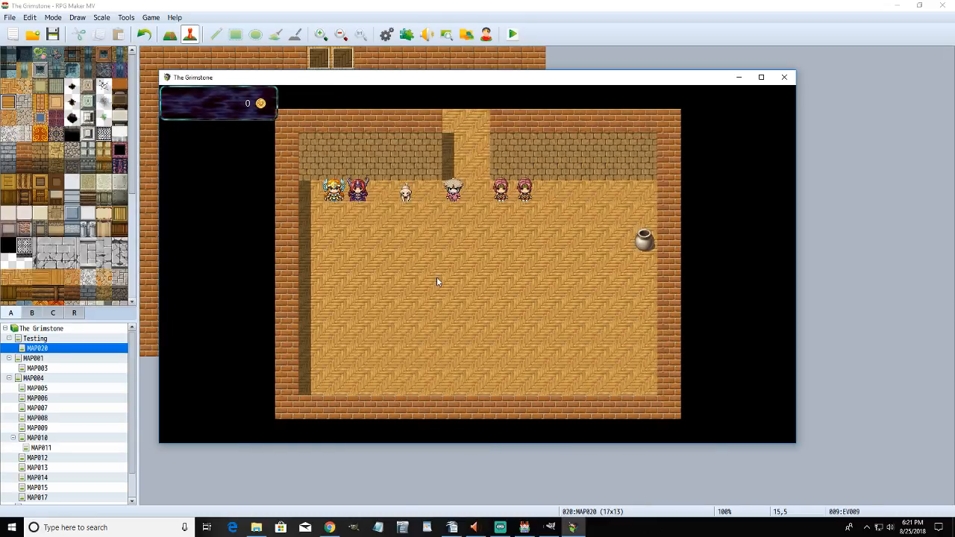
key(Down)
key(Down)
key(Down)
key(Down)
key(Down)
key(Right)
key(Right)
key(Right)
key(Right)
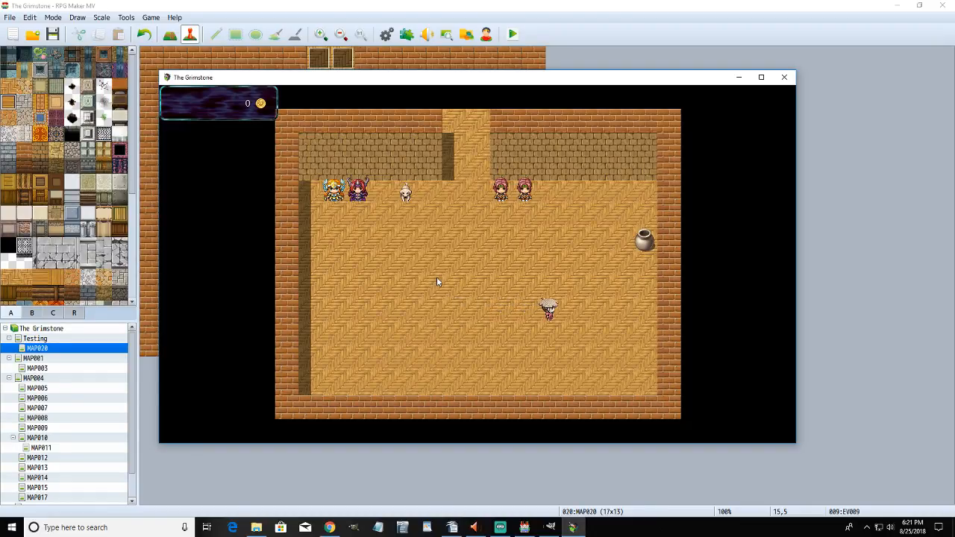
click(784, 78)
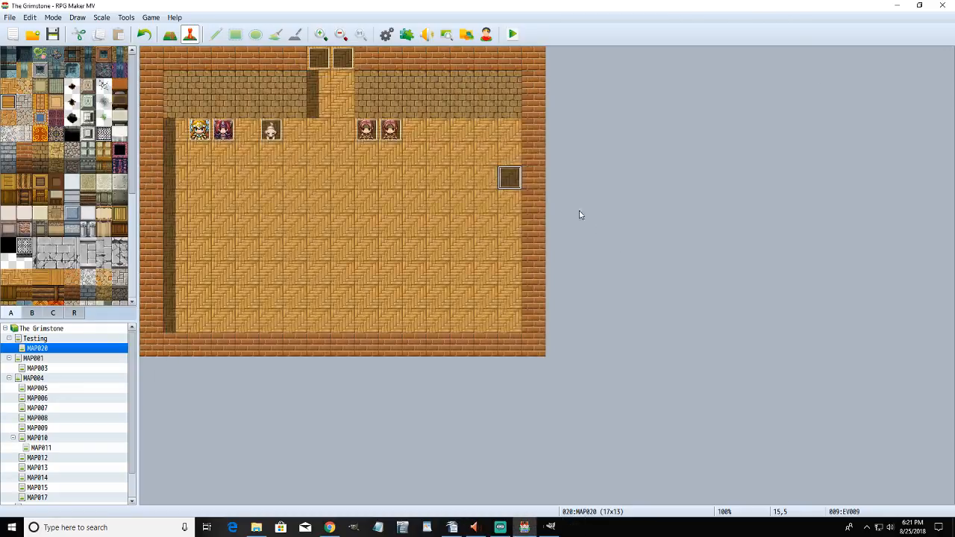
- Replace Turn Right with Turn Left in the movement route on page 4 of the pot event and save the event
double_click(511, 178)
click(286, 129)
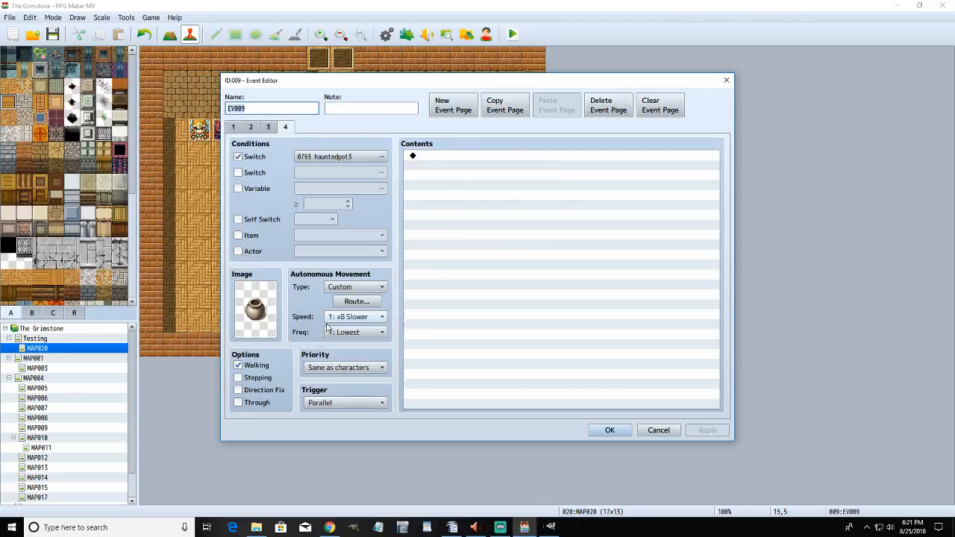
click(358, 301)
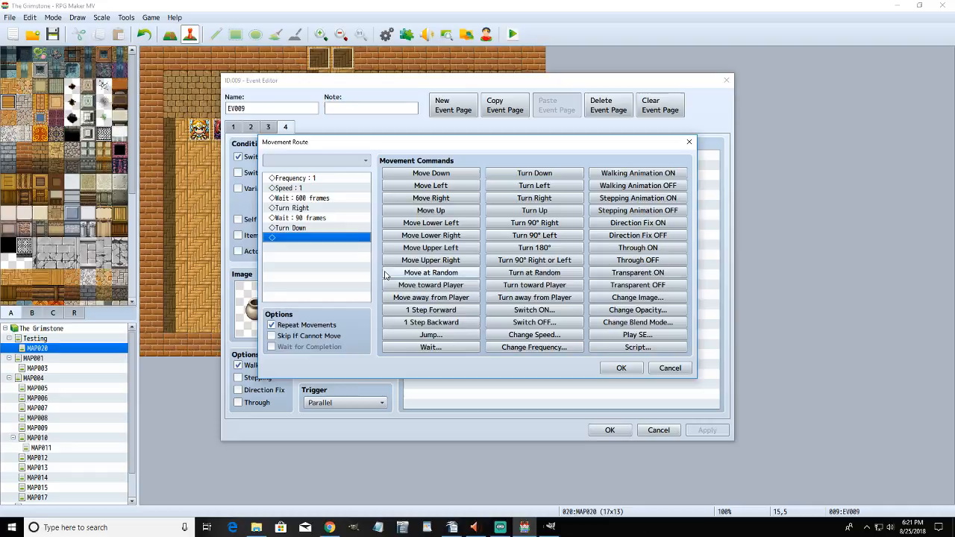
click(313, 209)
click(516, 188)
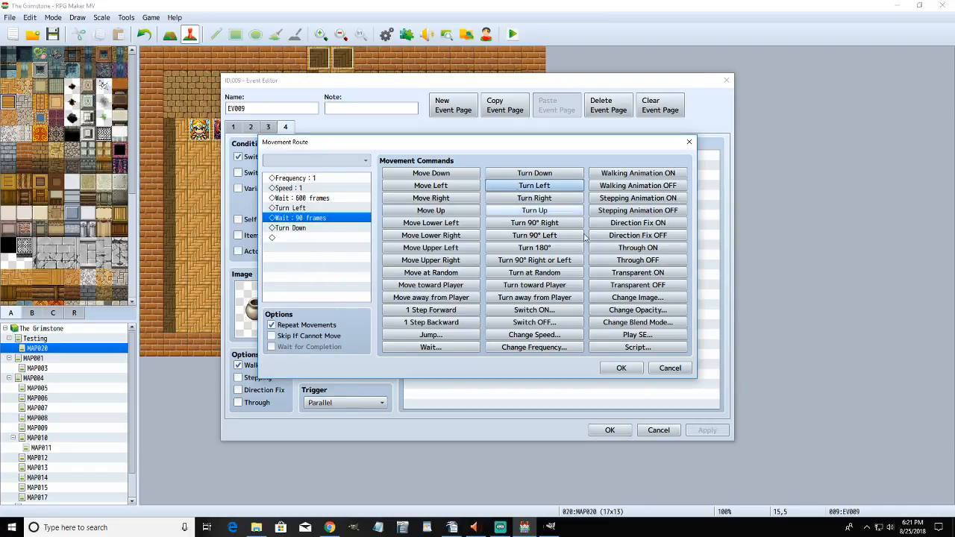
click(621, 368)
click(624, 428)
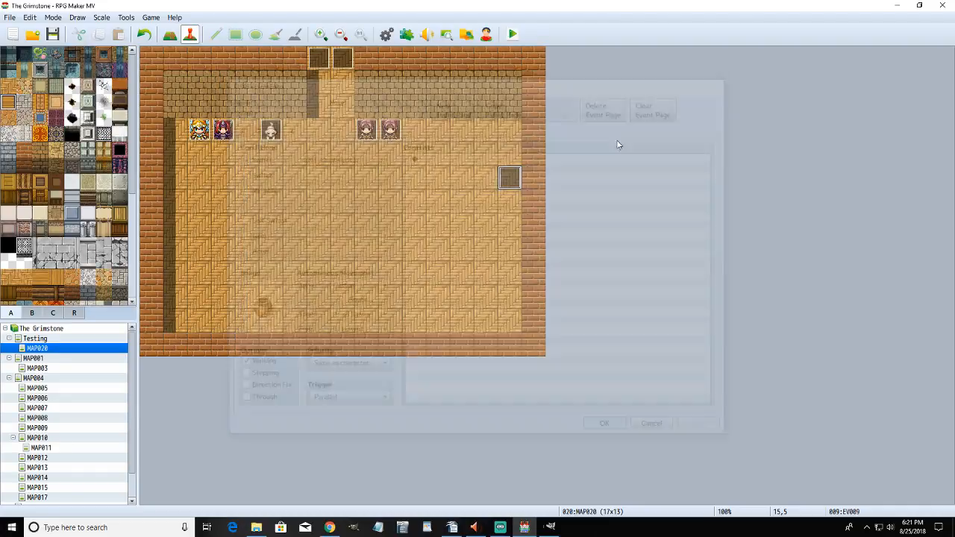
- Save the route change, launch another playtest and start a new game
click(512, 34)
click(435, 279)
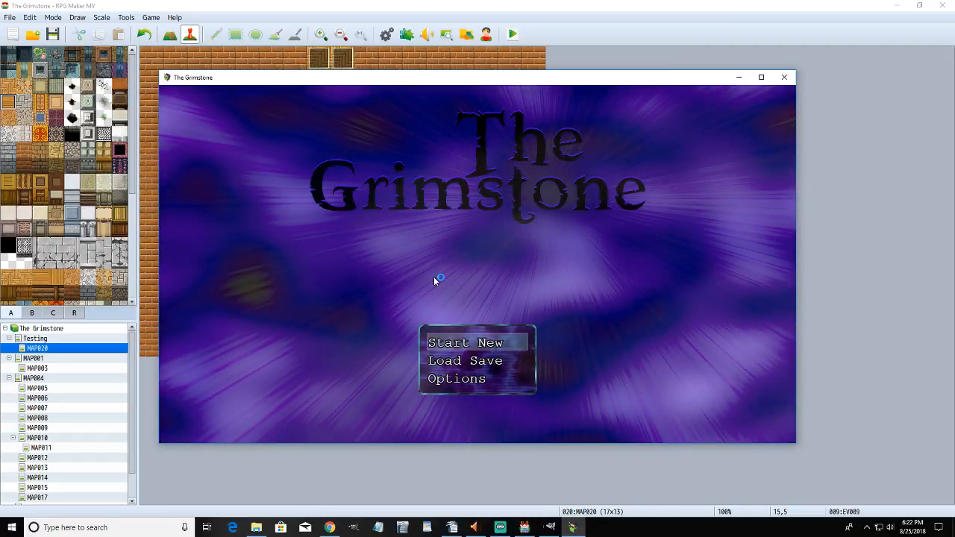
key(Return)
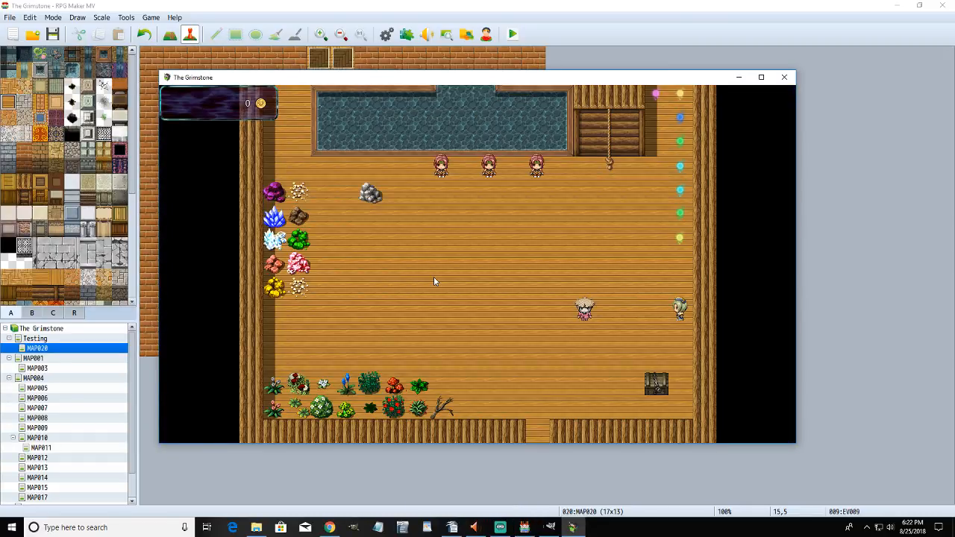
- Walk east to the white-haired character and use the dialogue choices to alter and check the player's sanity again
key(Right)
key(Return)
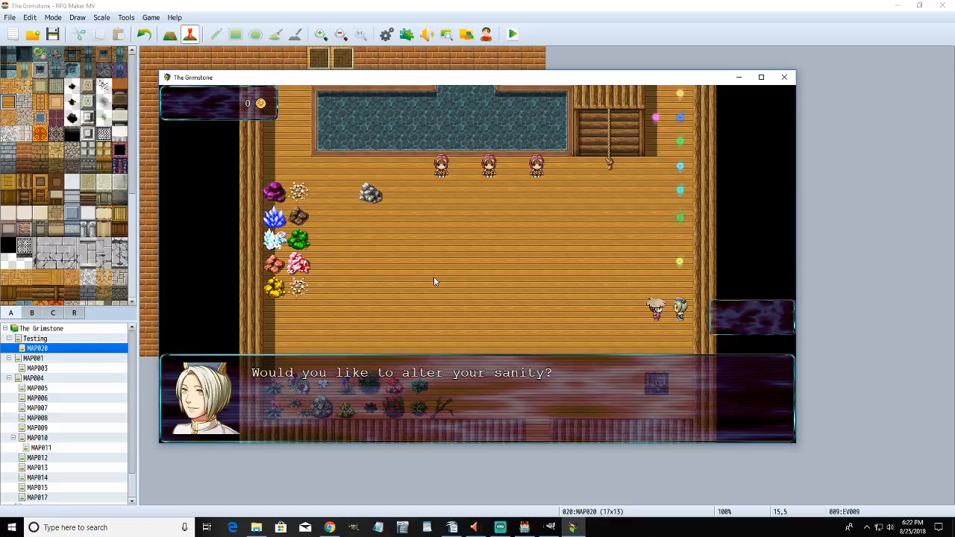
key(Return)
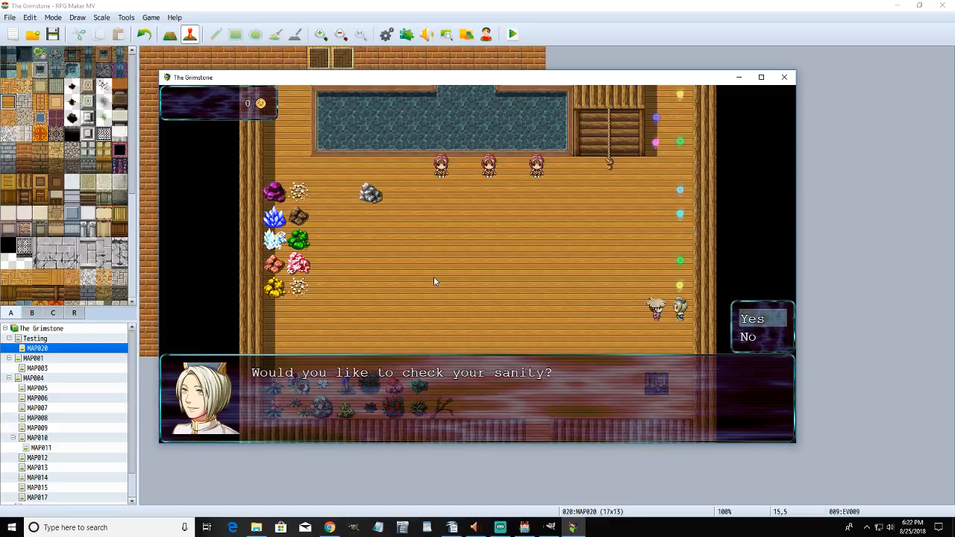
key(Return)
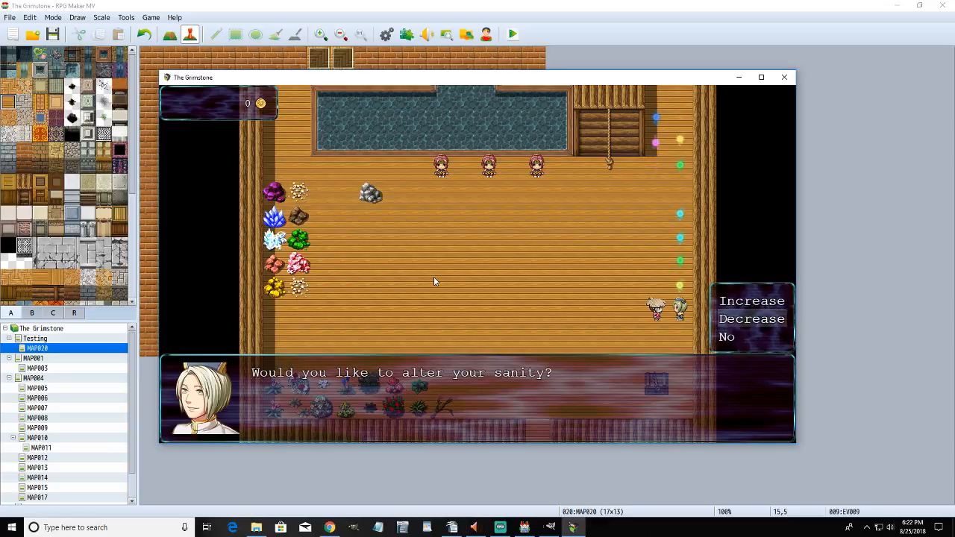
key(Return)
key(Return)
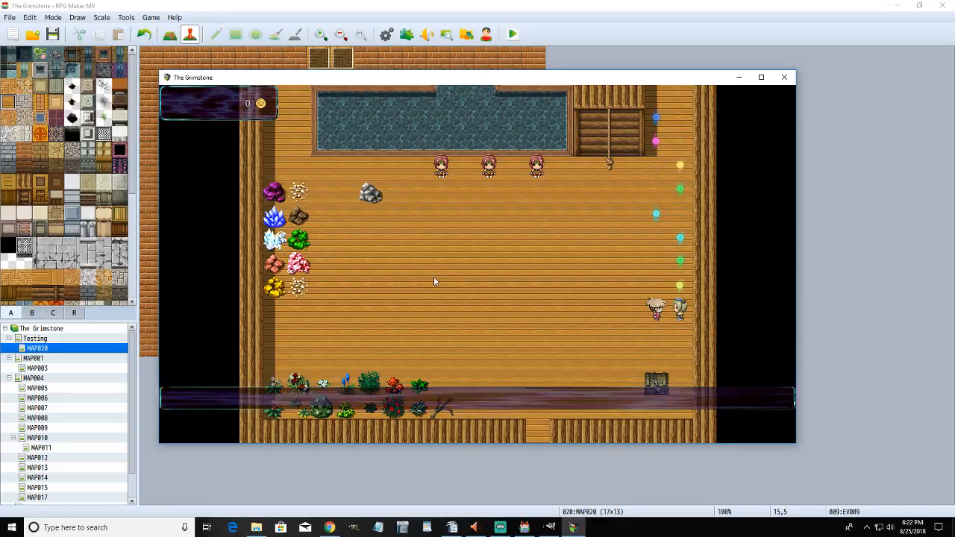
key(Return)
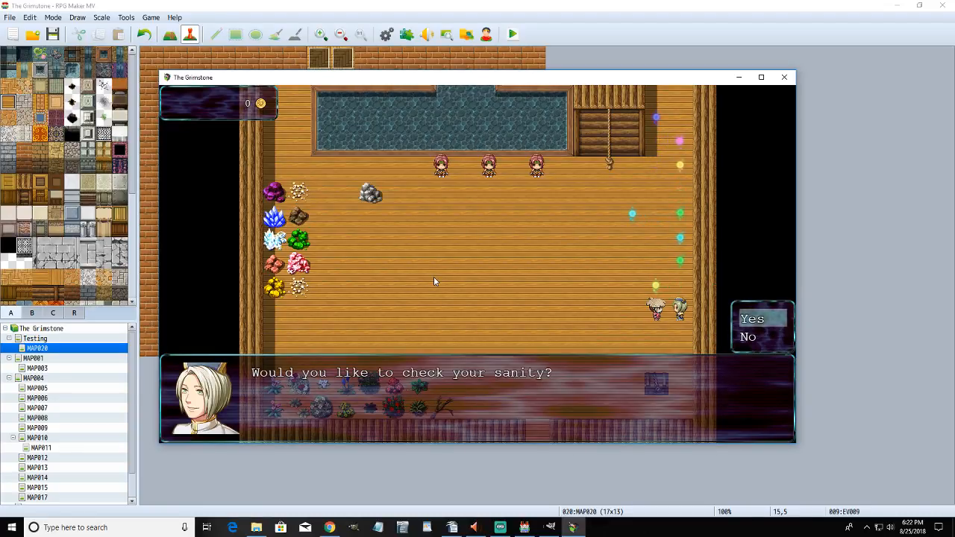
key(Return)
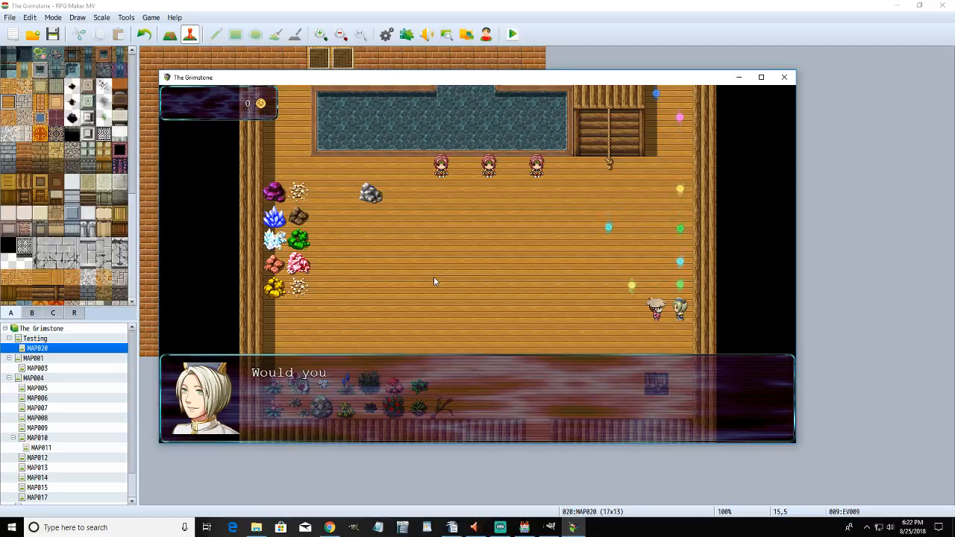
key(Return)
key(Return)
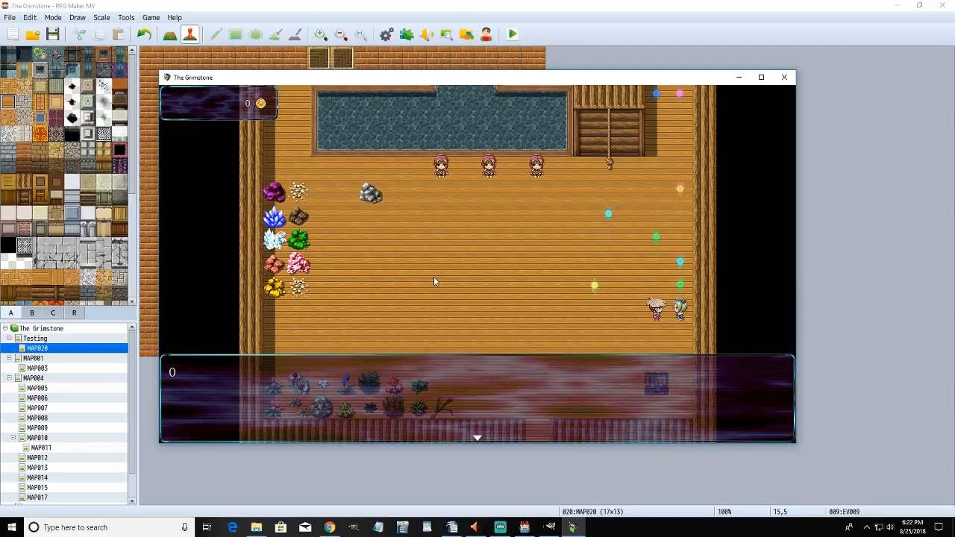
key(Return)
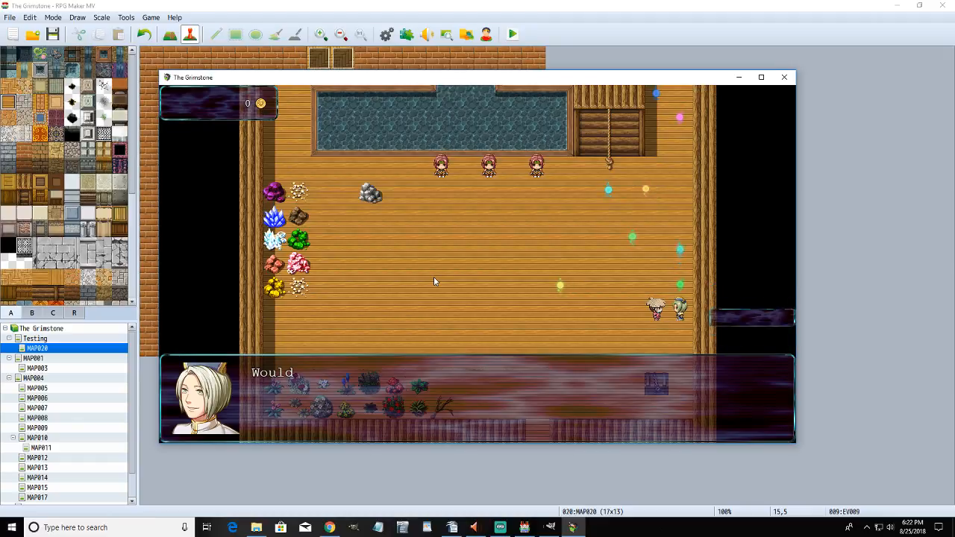
key(Return)
- Leave the white-haired character and walk through the south exit into the brick room
key(Left)
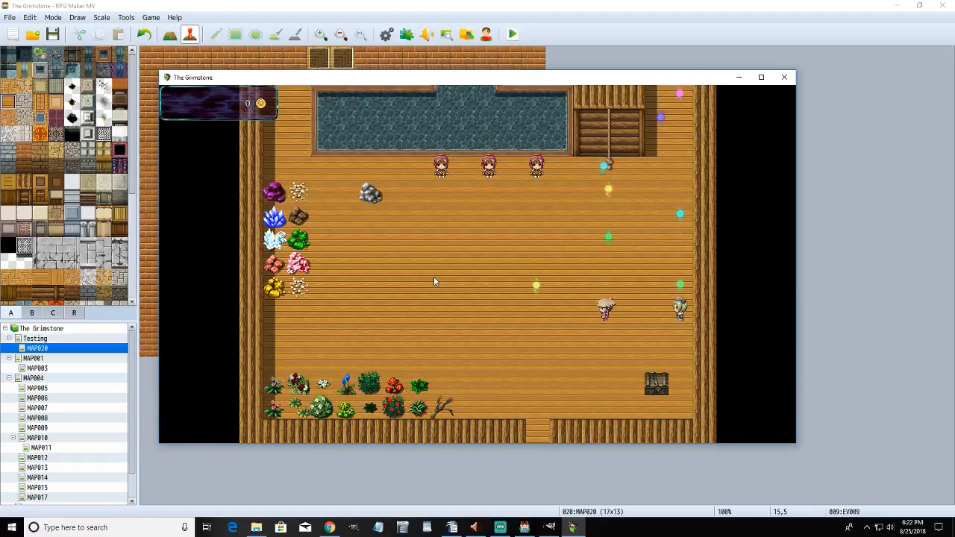
key(Down)
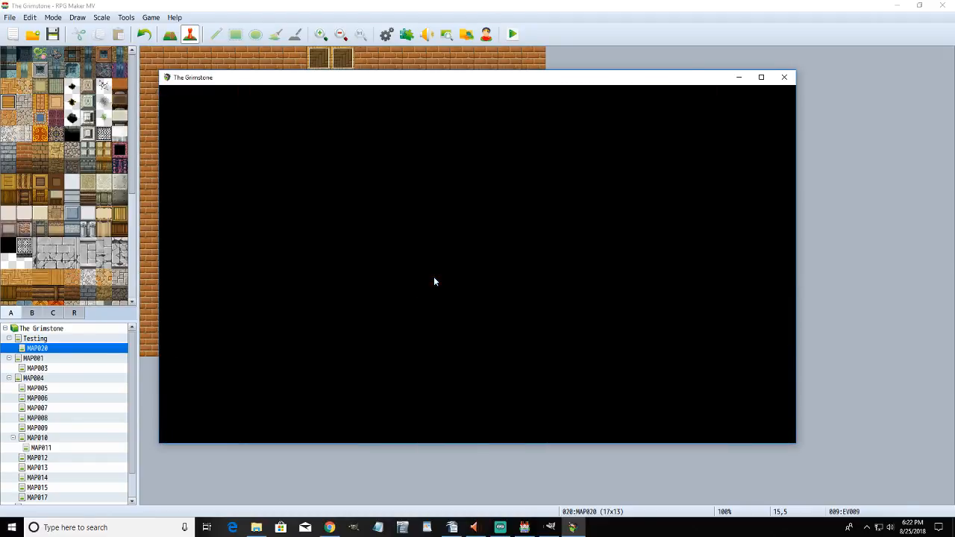
key(Down)
key(Right)
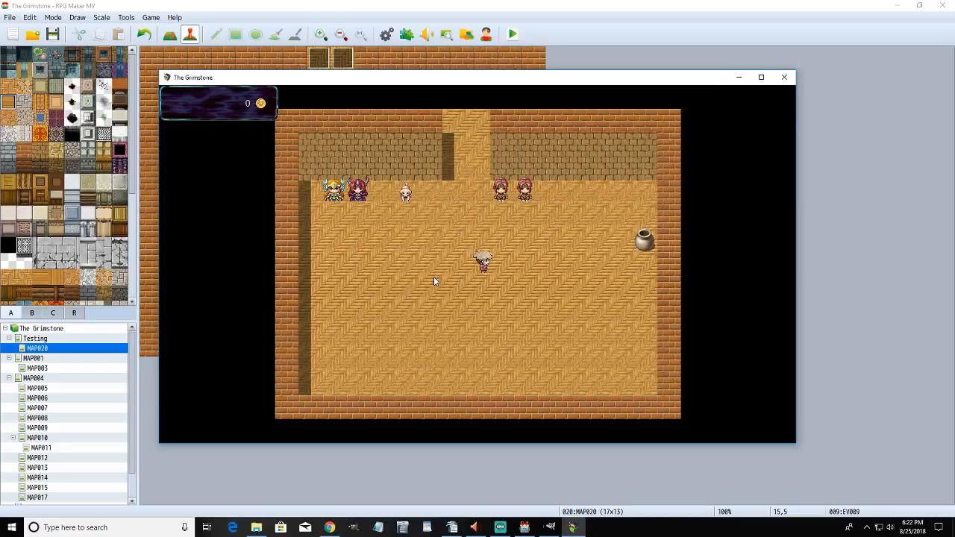
- Walk back and forth across the brick room's open floor while watching how the haunted pot turns by the east wall
key(Down)
key(Left)
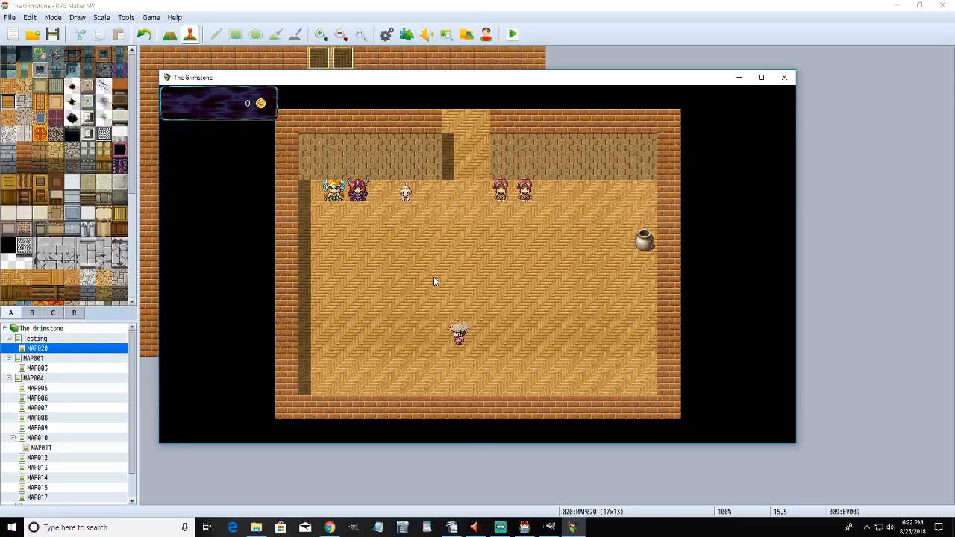
key(Up)
key(Right)
key(Right)
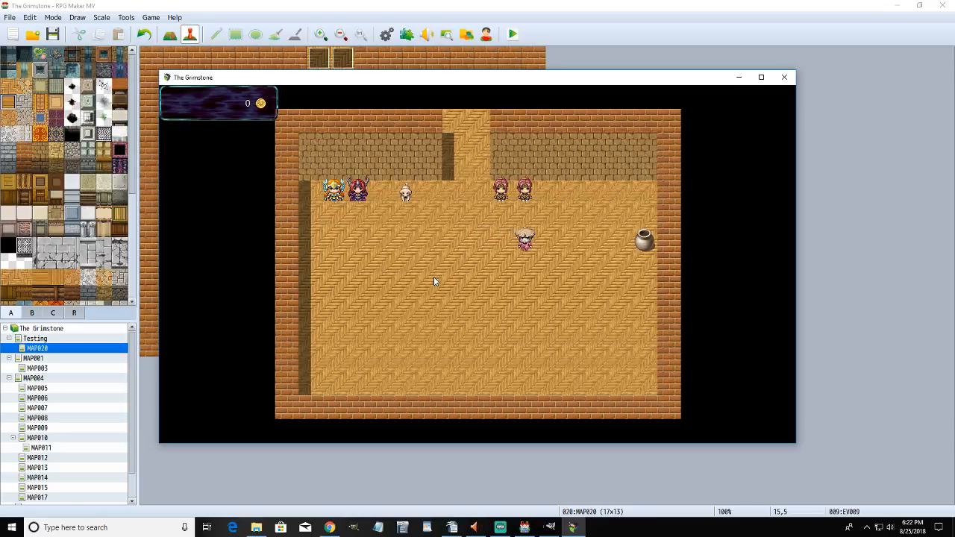
key(Down)
key(Left)
key(Left)
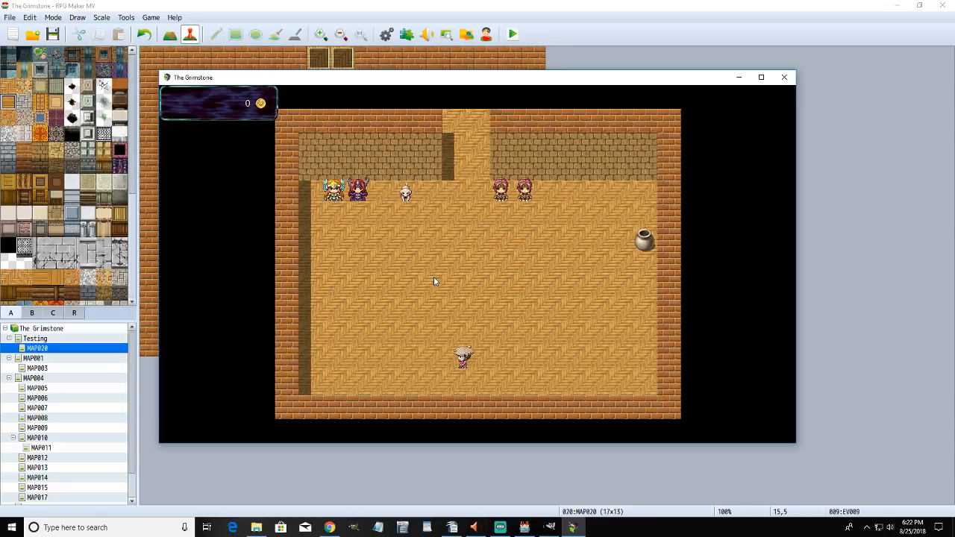
key(Right)
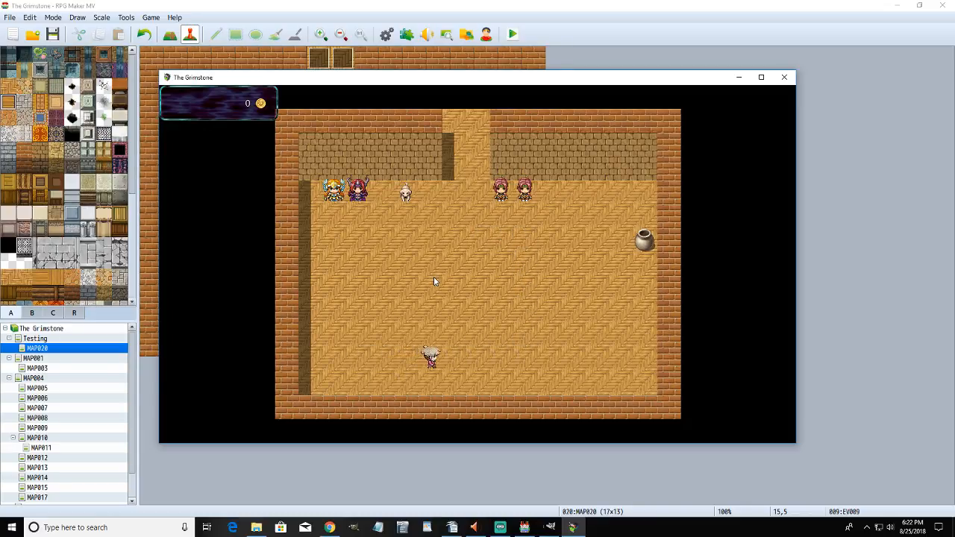
key(Up)
key(Up)
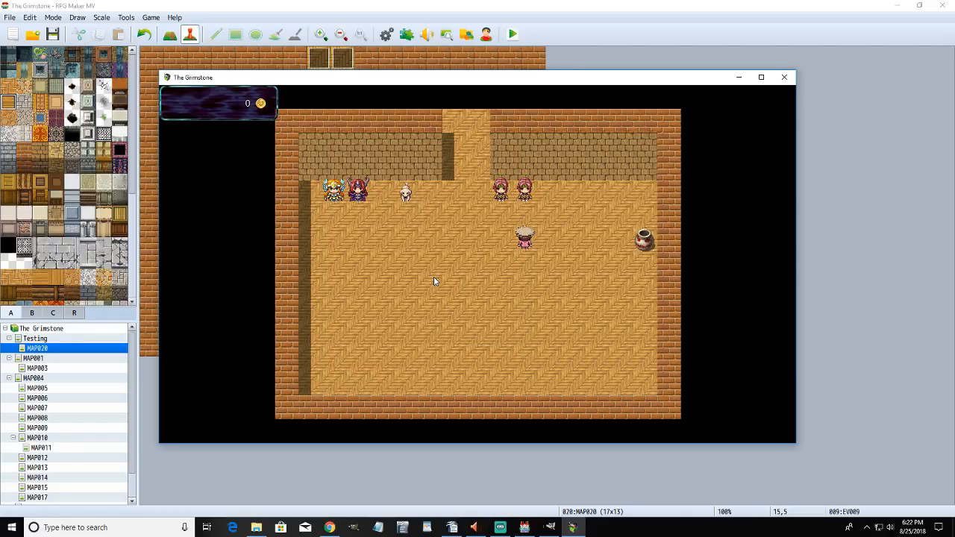
key(Left)
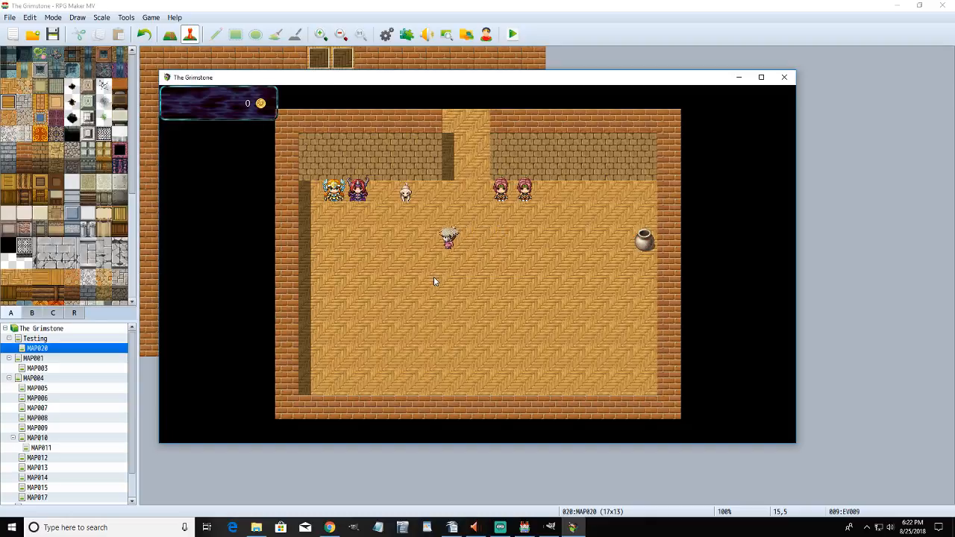
key(Right)
key(Down)
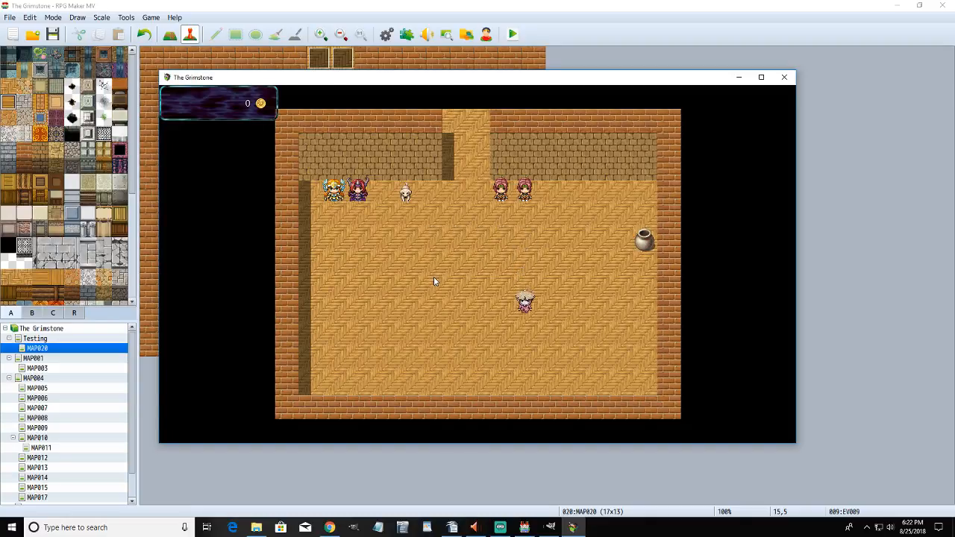
key(Left)
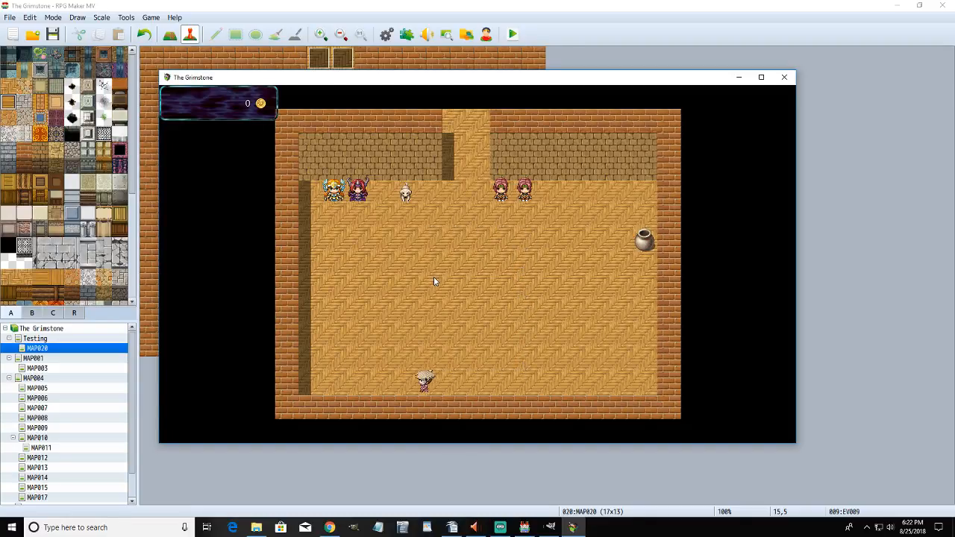
key(Right)
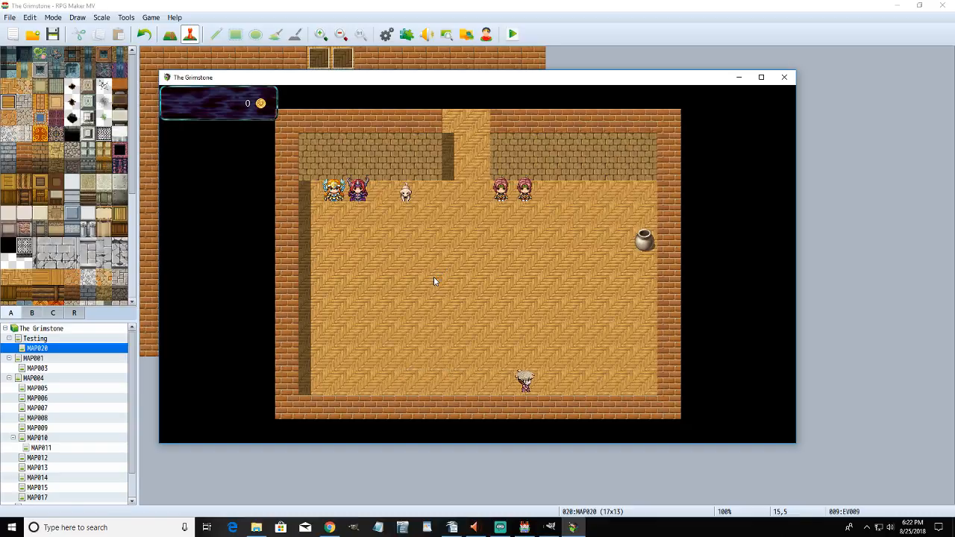
key(Up)
key(Left)
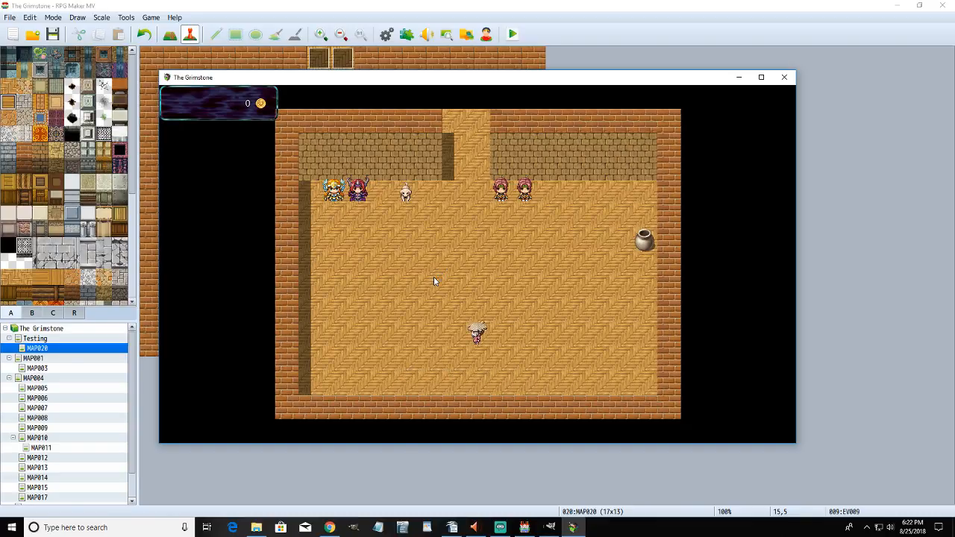
key(Right)
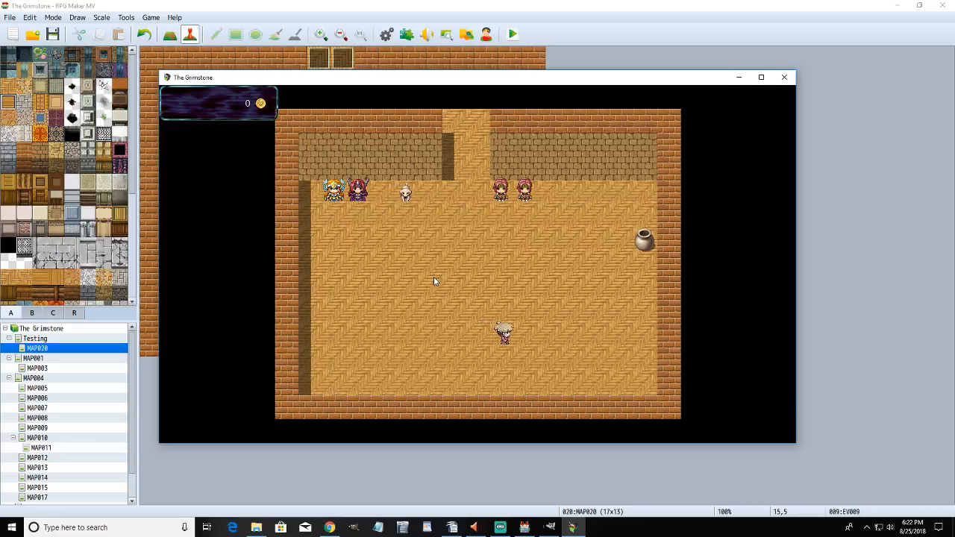
key(Up)
key(Left)
key(Up)
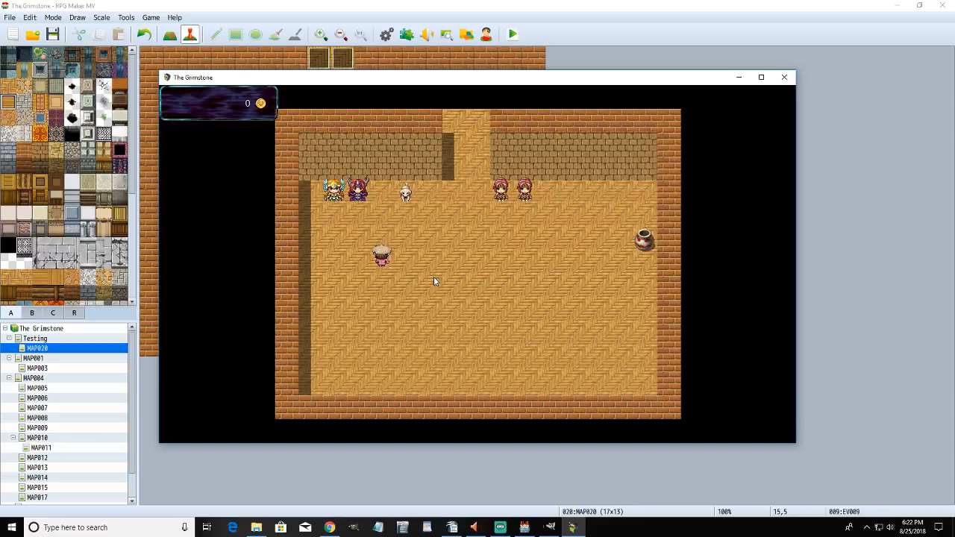
key(Right)
key(Right)
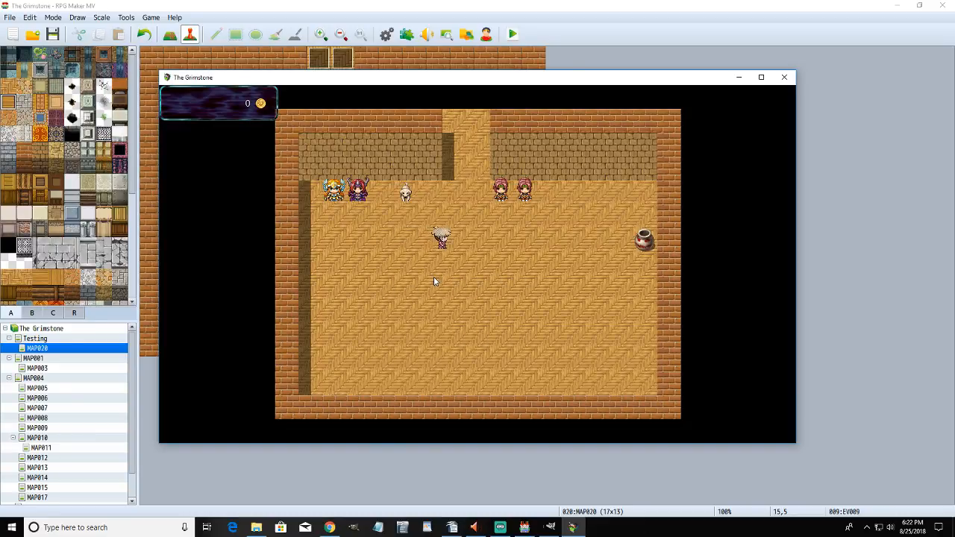
key(Left)
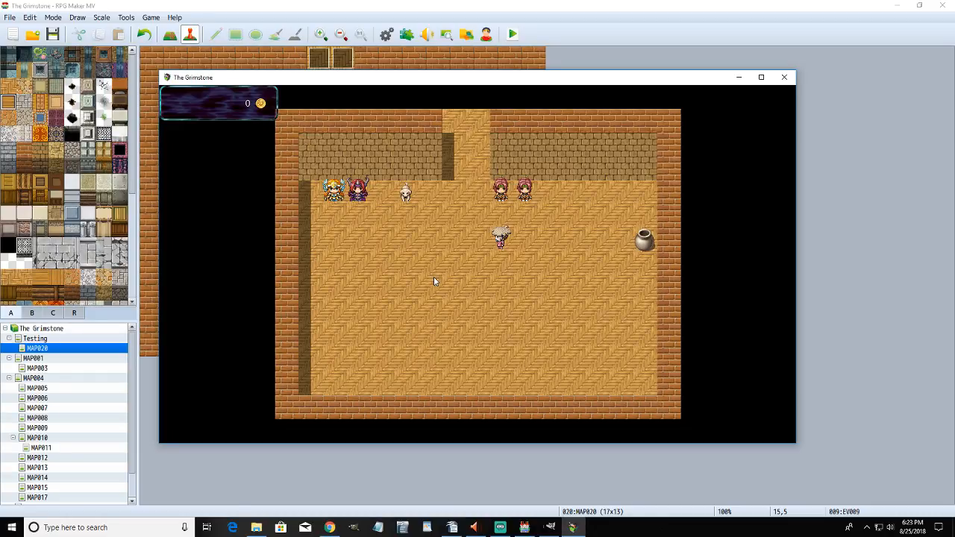
- Walk around the western half of the room, stop below the winged-helmet character and observe the distant pot
key(Down)
key(Left)
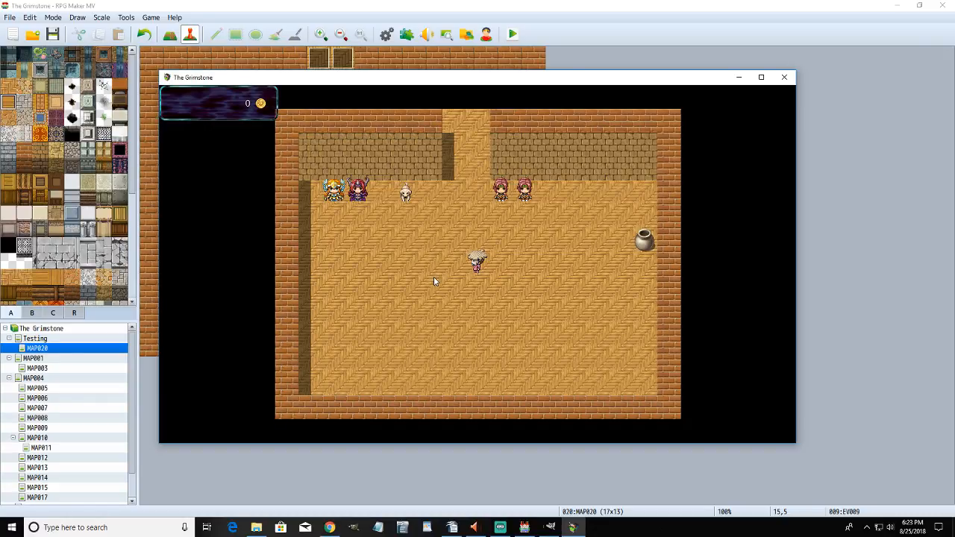
key(Left)
key(Left)
key(Left)
key(Left)
key(Up)
key(Up)
key(Right)
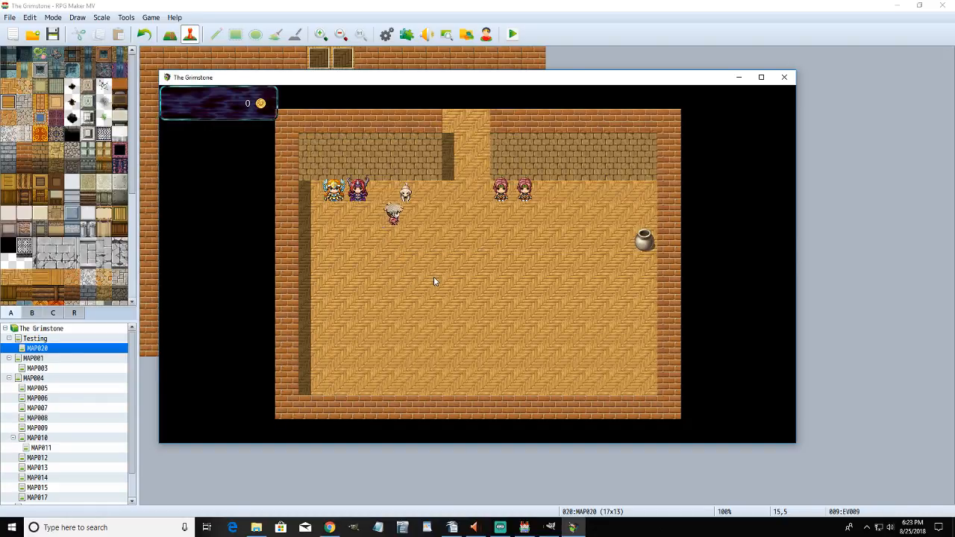
key(Right)
key(Down)
key(Down)
key(Down)
key(Down)
key(Right)
key(Right)
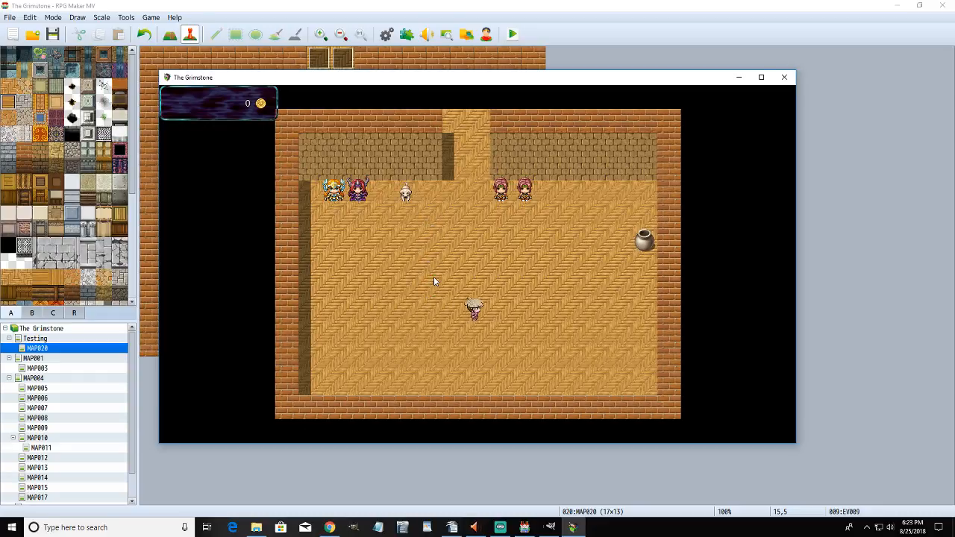
key(Left)
key(Left)
key(Left)
key(Left)
key(Left)
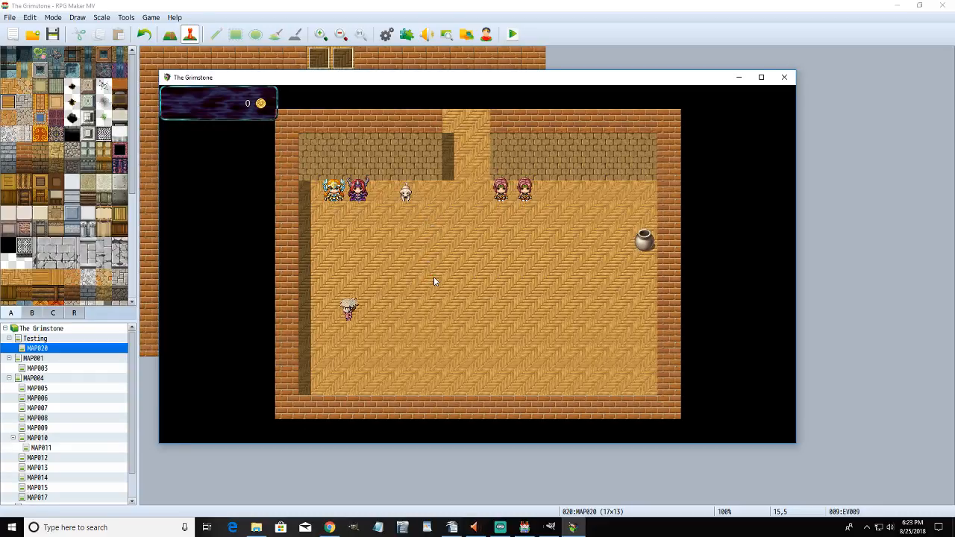
key(Up)
key(Up)
key(Up)
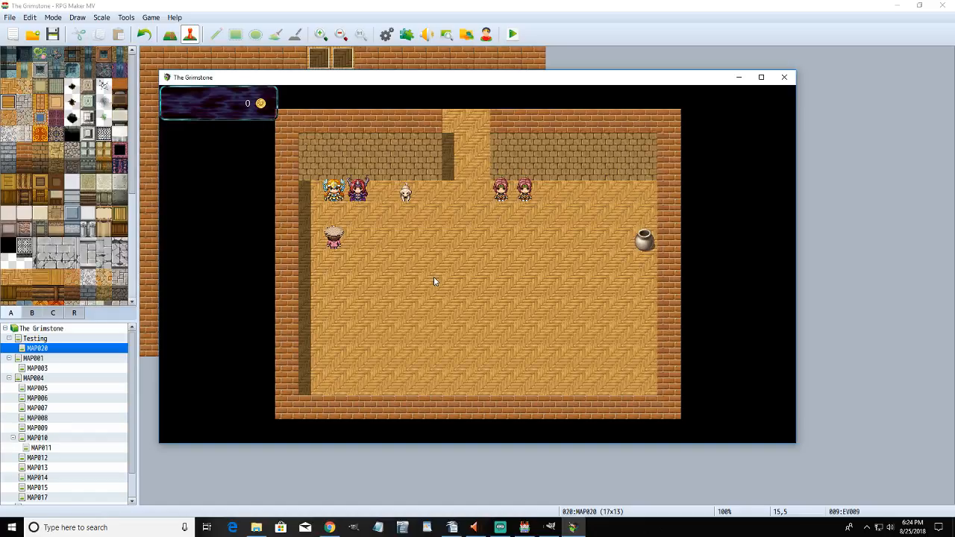
- Send the player between the north wall tiles and the floor to test wall passability, and end the playtest
click(335, 152)
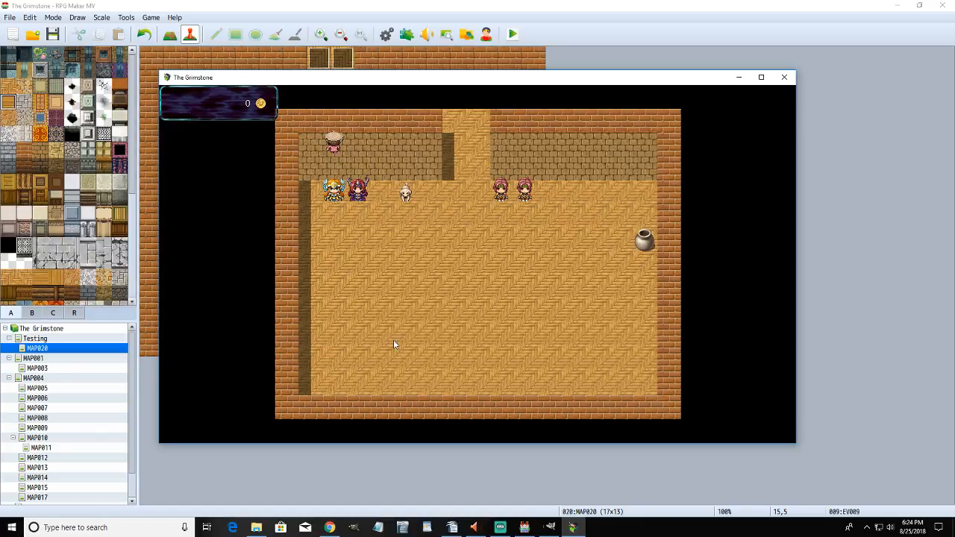
click(453, 312)
click(380, 119)
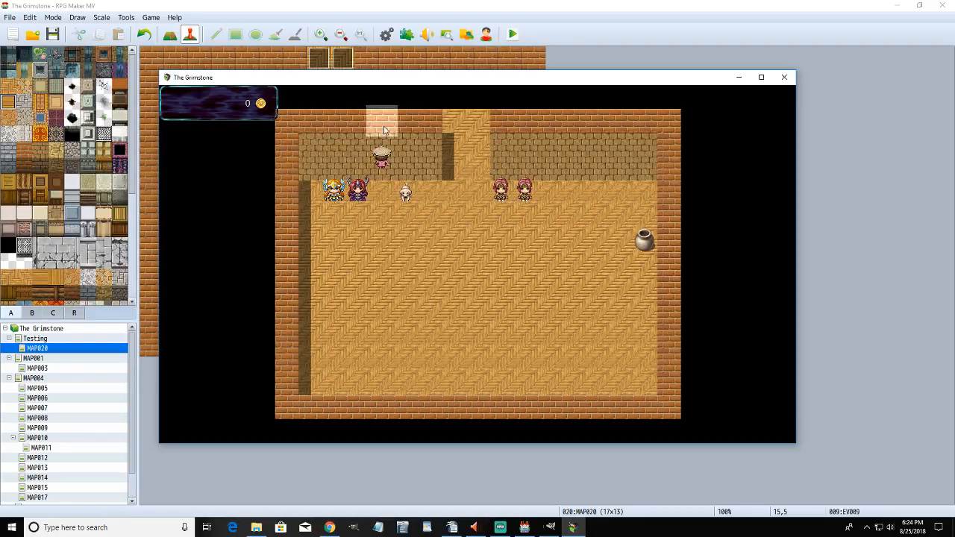
click(385, 253)
click(391, 107)
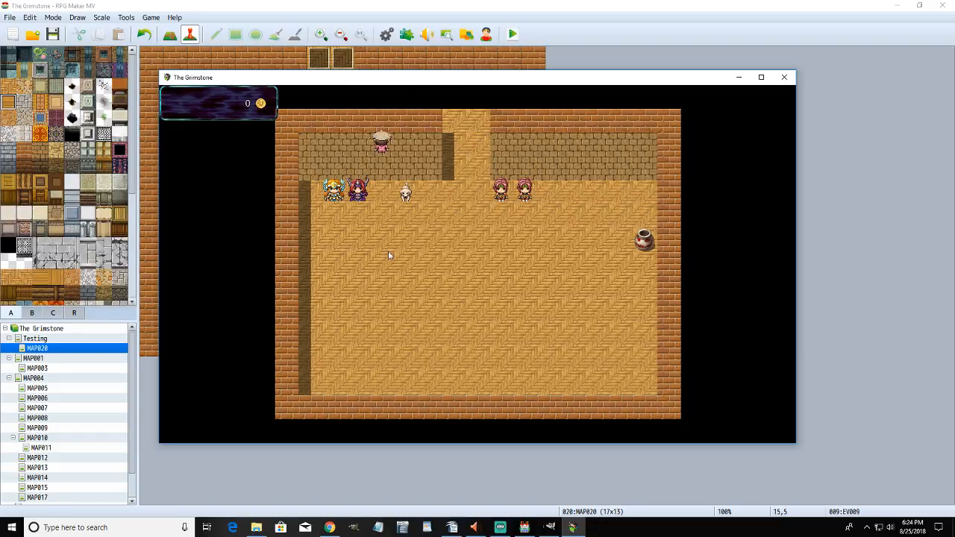
click(372, 288)
click(459, 290)
click(430, 289)
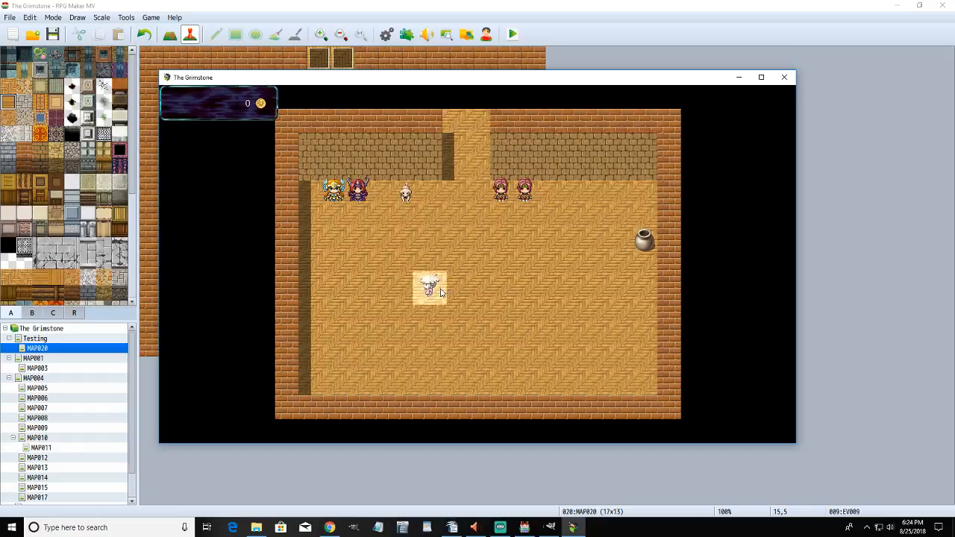
click(474, 292)
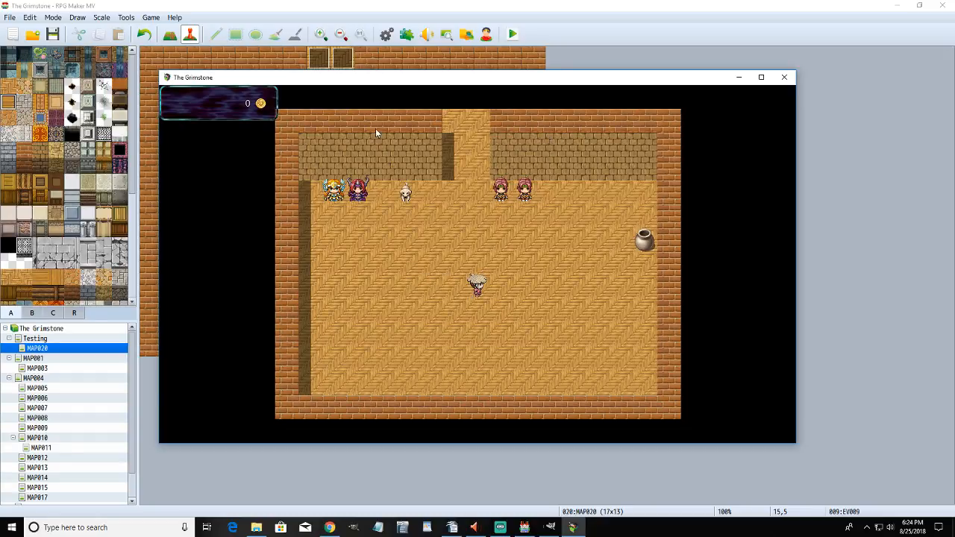
click(377, 128)
click(457, 326)
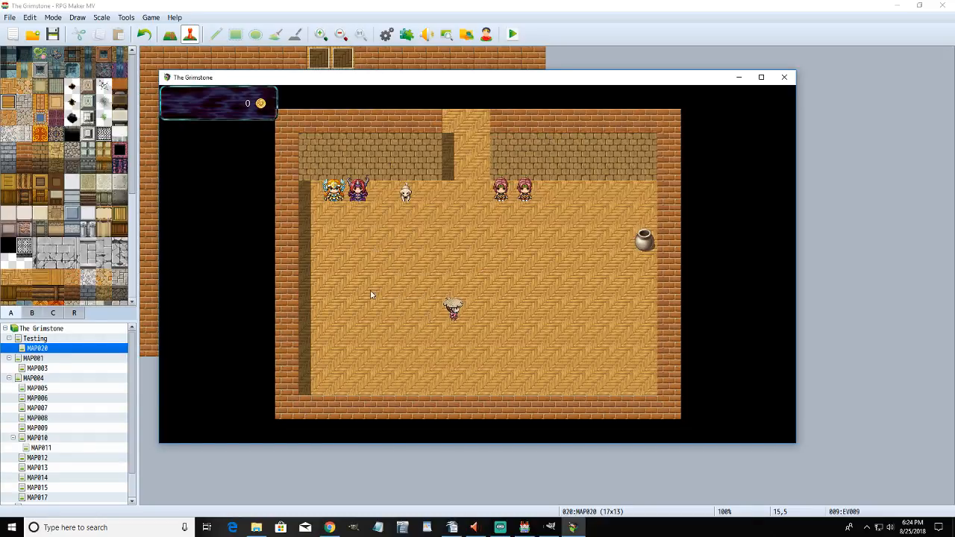
click(298, 273)
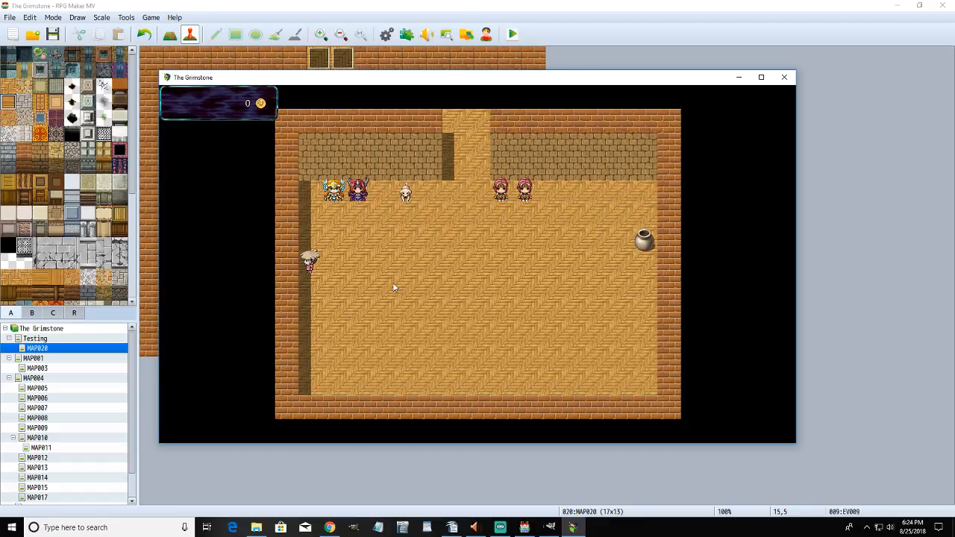
click(452, 285)
click(784, 77)
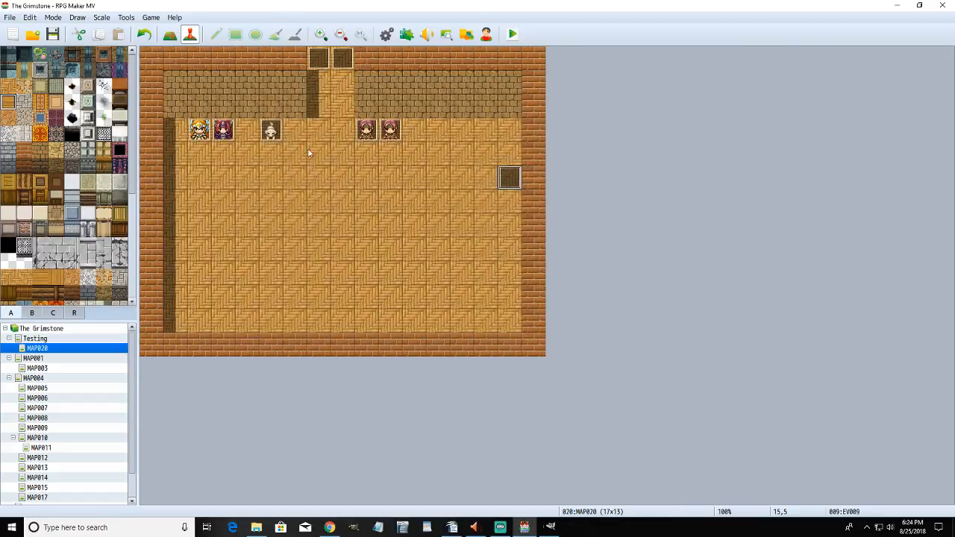
- Flood-fill the north wall sections on both sides of the doorway with the dark brown brick wall tile and save the project
click(170, 34)
click(275, 34)
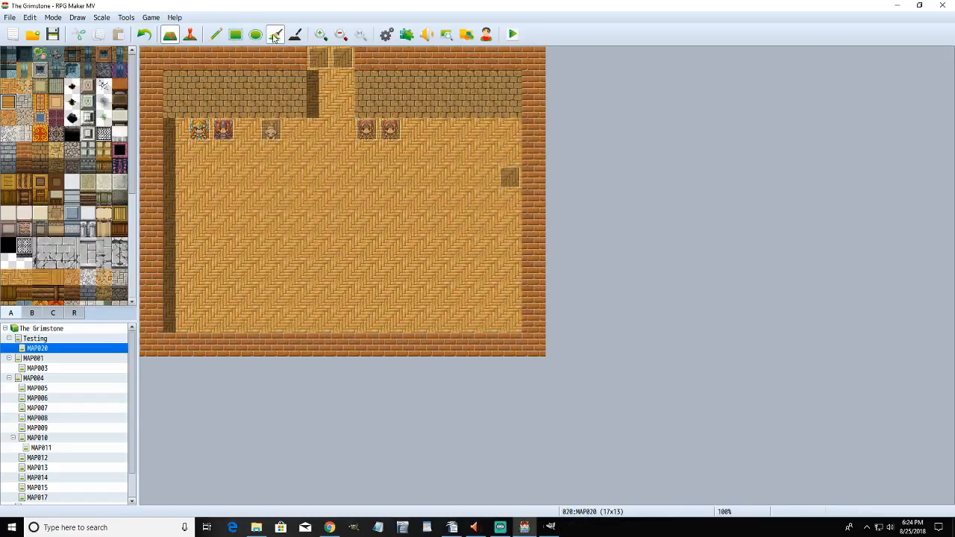
click(26, 154)
click(40, 165)
click(217, 97)
click(437, 81)
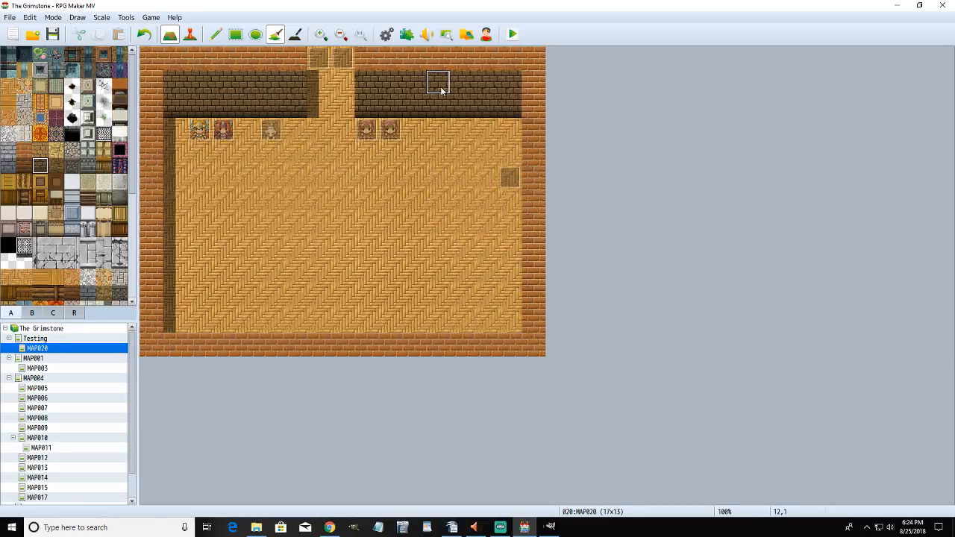
click(52, 35)
click(52, 35)
- Save the project again, return to event editing and switch to the pot sprite sheet in GIMP
click(215, 34)
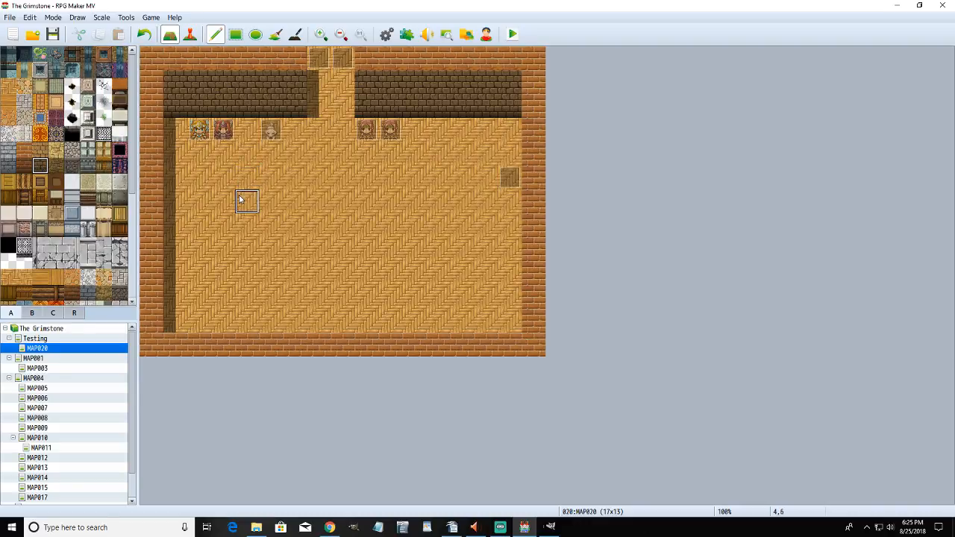
key(ctrl+s)
click(190, 34)
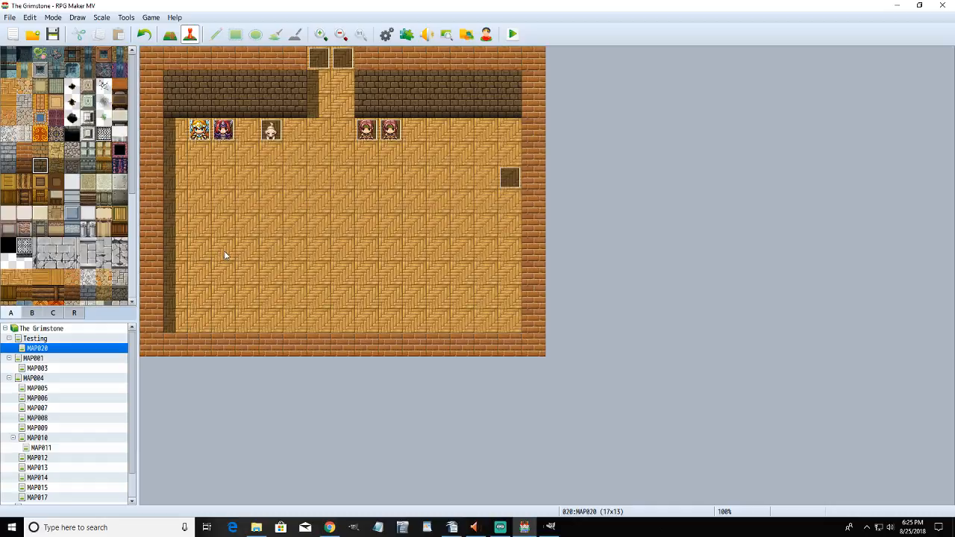
click(552, 528)
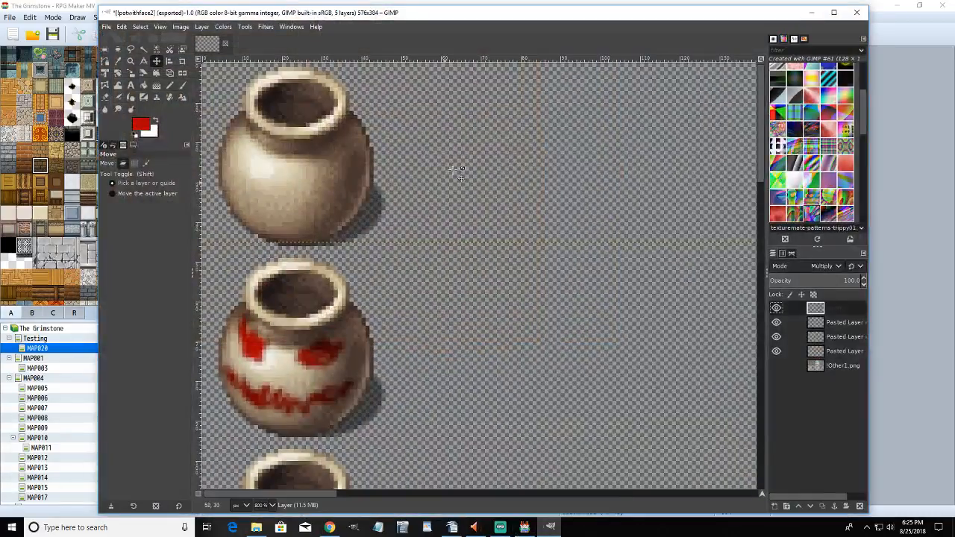
- Set the sprite sheet zoom to 400%, hide the uppermost pot's layer and show the !Other1.png layer
click(270, 505)
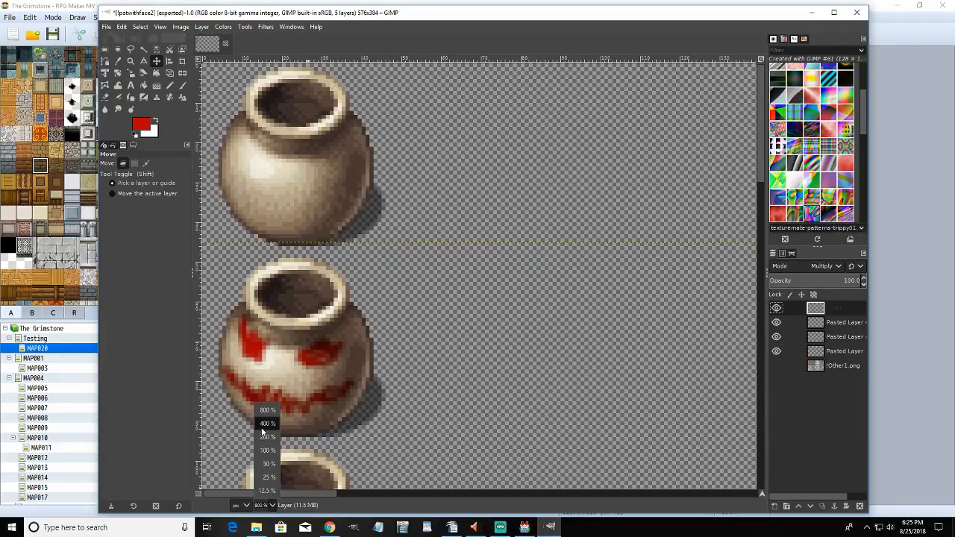
click(263, 424)
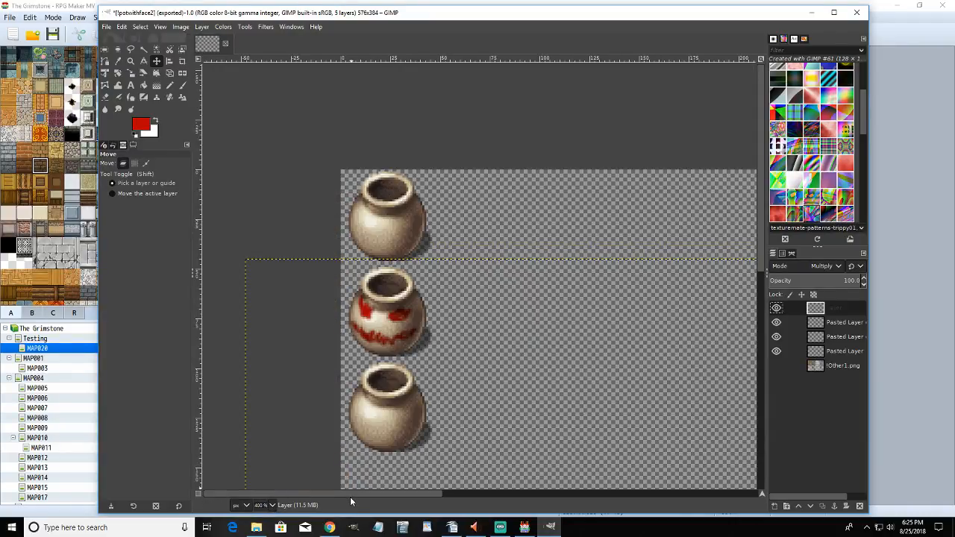
scroll(350, 497, right, 3)
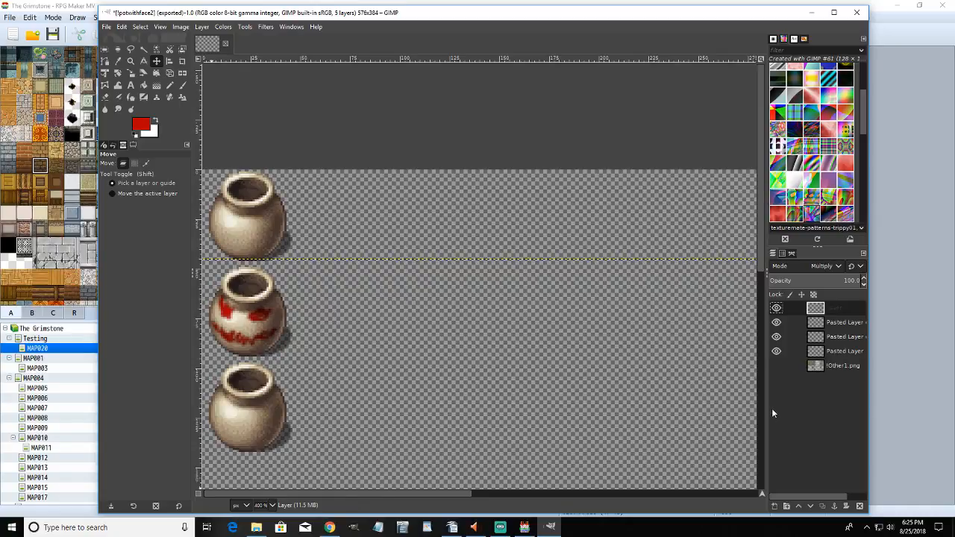
click(776, 351)
click(776, 365)
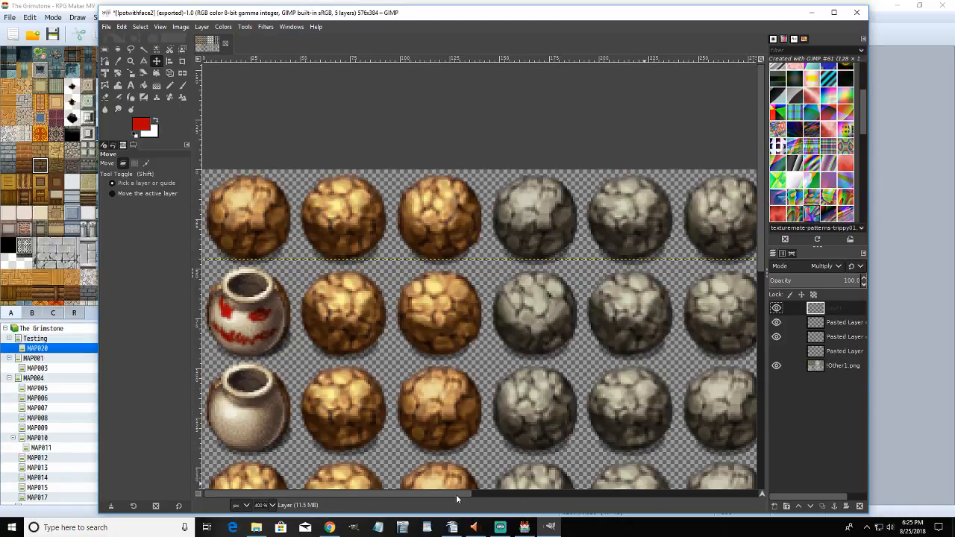
- Compare the pots with the boulder sprites around them, show the uppermost pot's layer again and switch to RPG Maker MV
drag(457, 495, 447, 500)
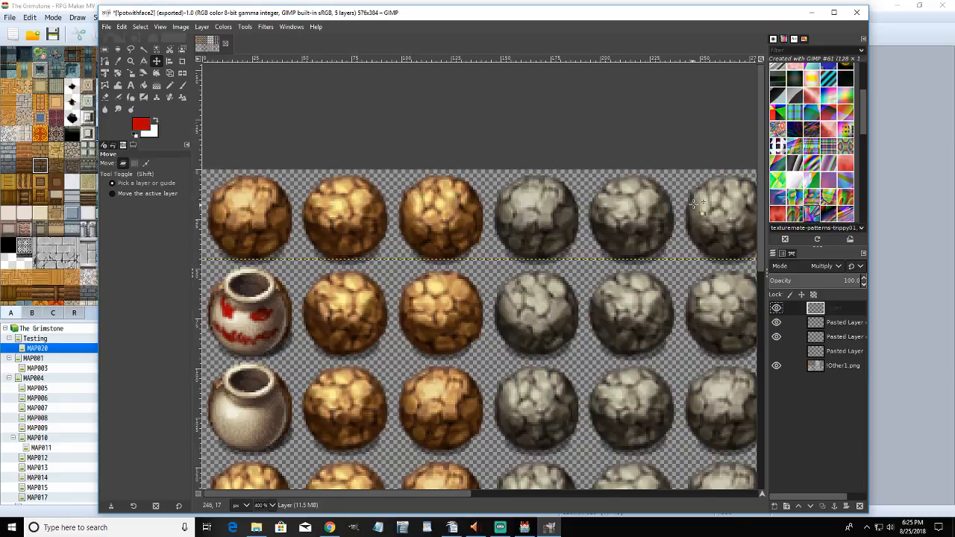
scroll(762, 158, down, 3)
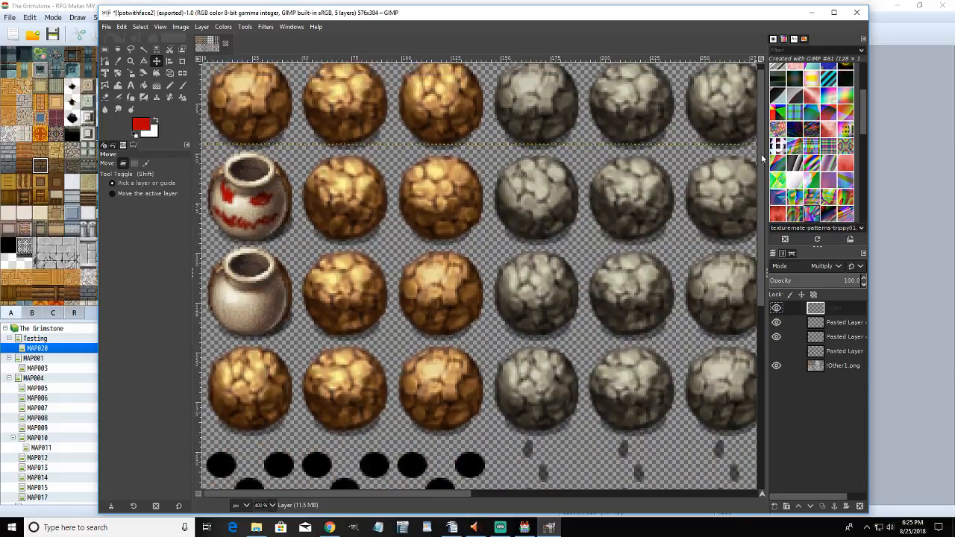
drag(761, 155, 762, 150)
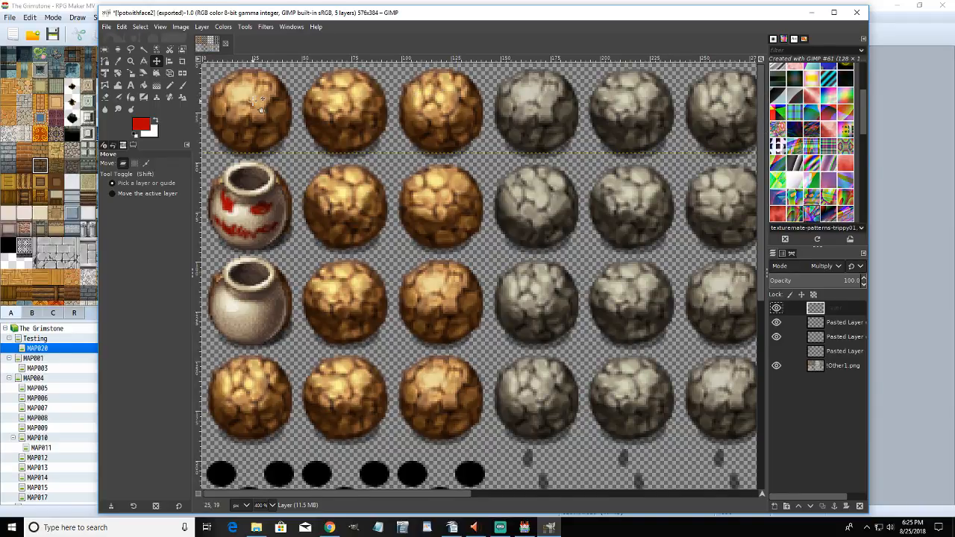
click(779, 351)
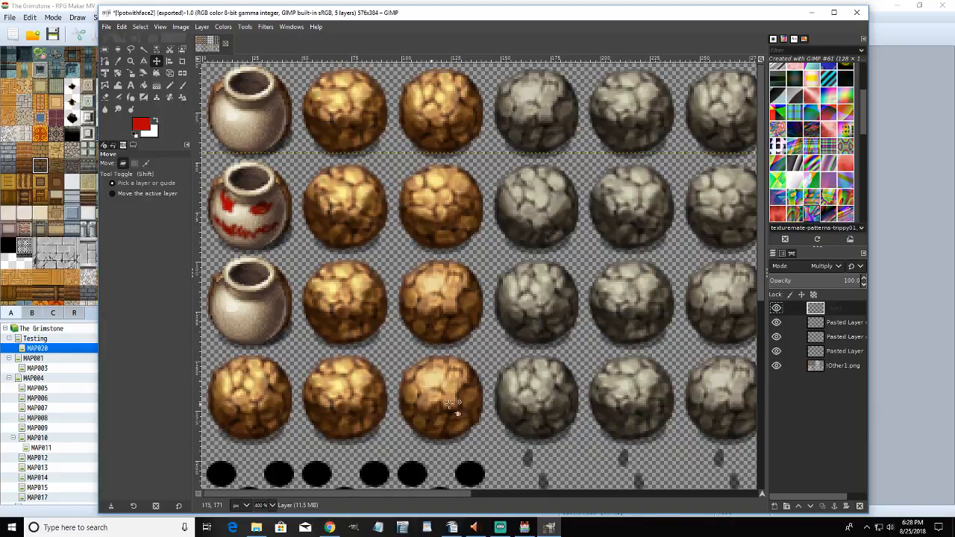
click(812, 12)
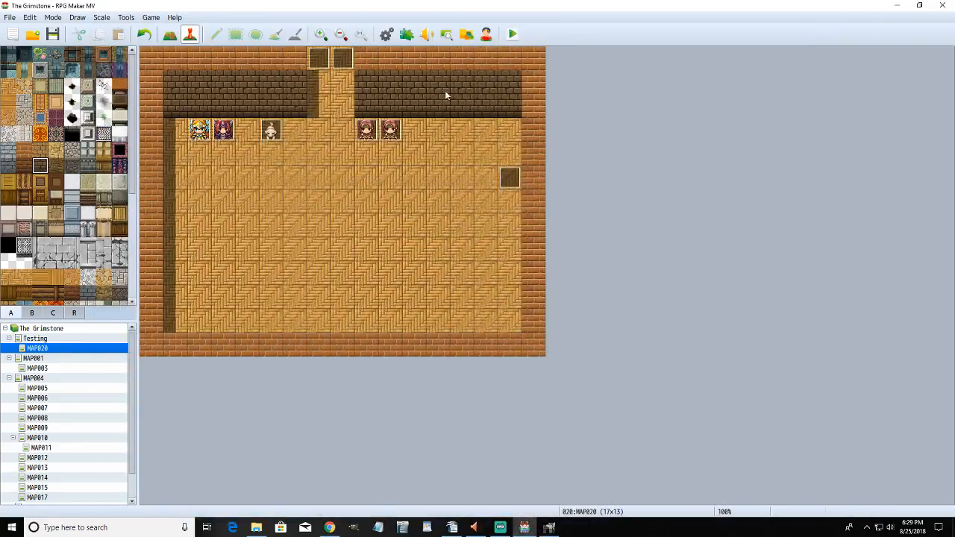
- Create an event on the north wall east of the doorway, using the first brown boulder from !Other1 as its image
double_click(415, 83)
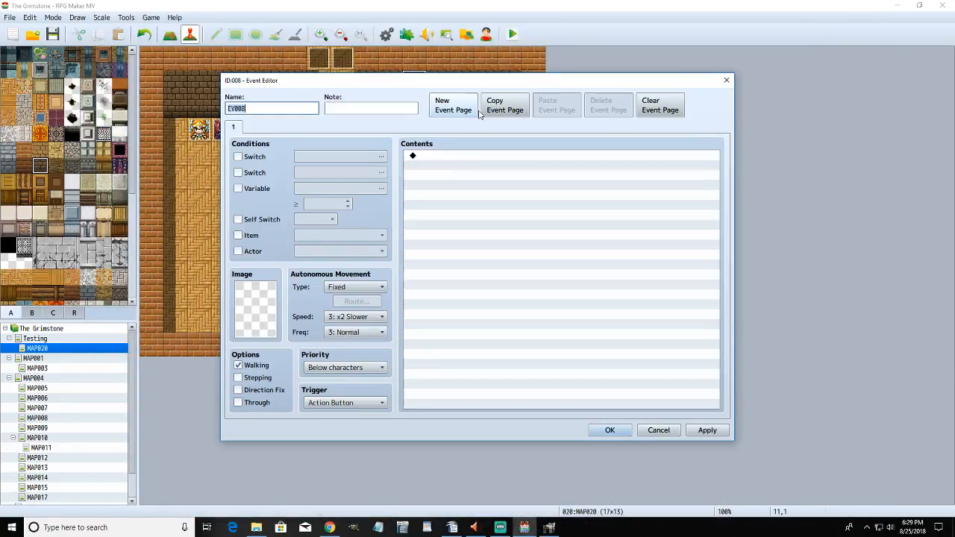
double_click(255, 308)
drag(397, 187, 396, 281)
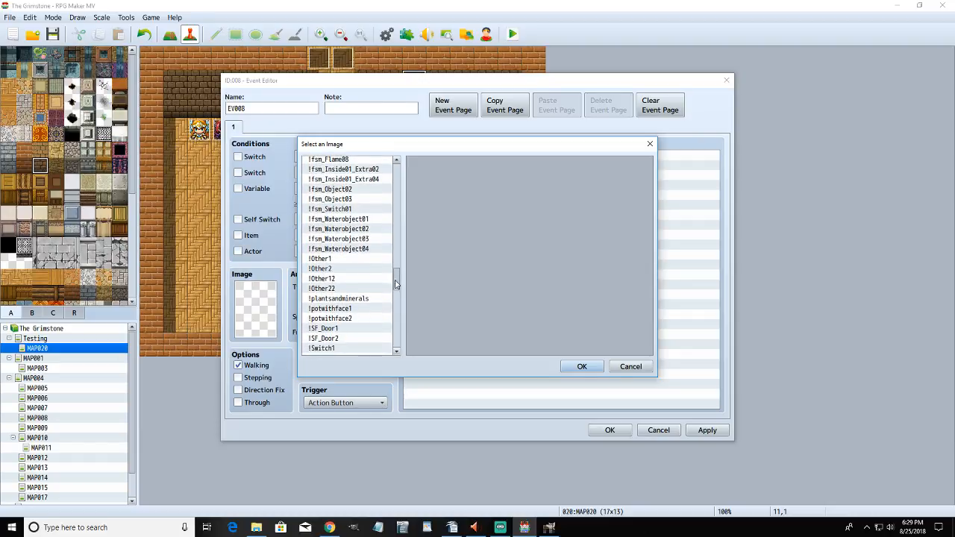
click(335, 259)
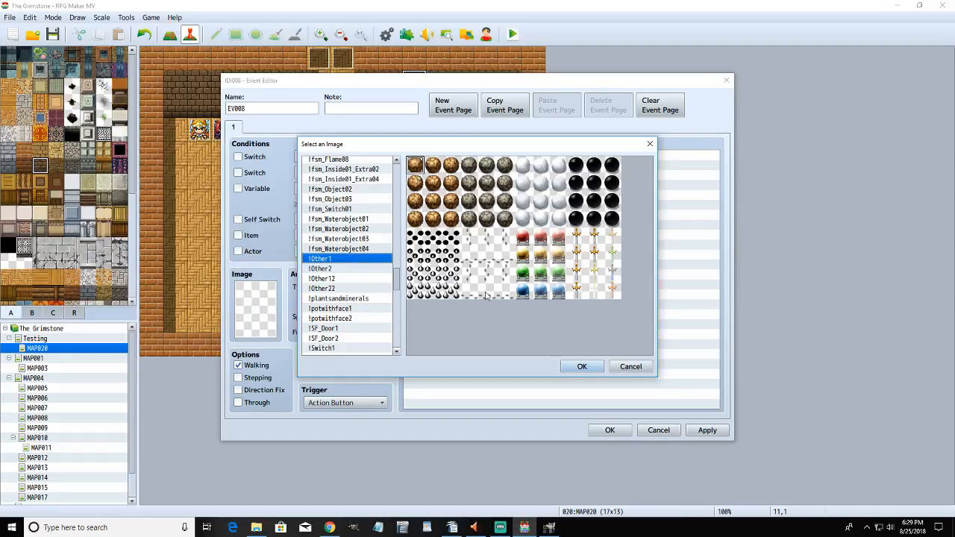
click(582, 367)
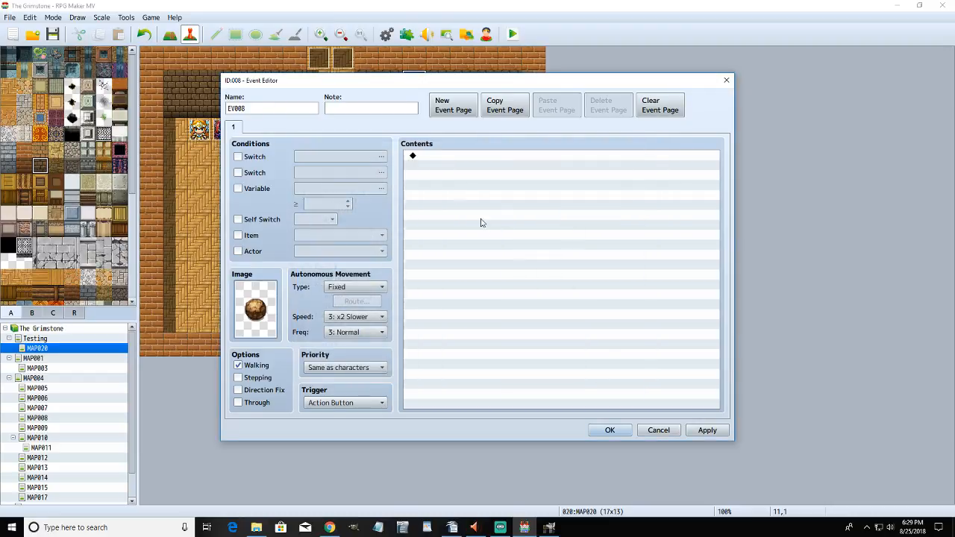
click(607, 431)
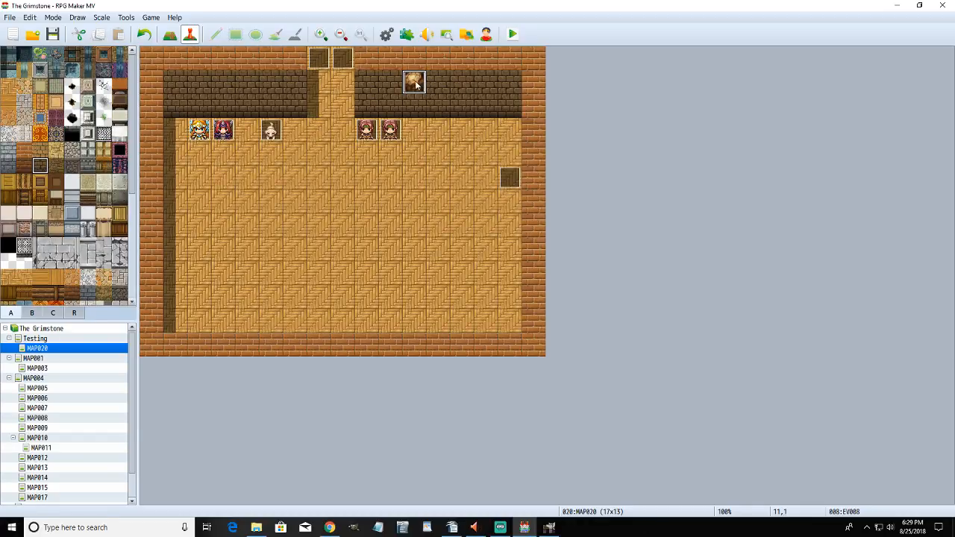
- Change the boulder event's image to the parchment wall picture from Tileset B
double_click(415, 82)
double_click(261, 298)
drag(395, 277, 397, 339)
click(339, 341)
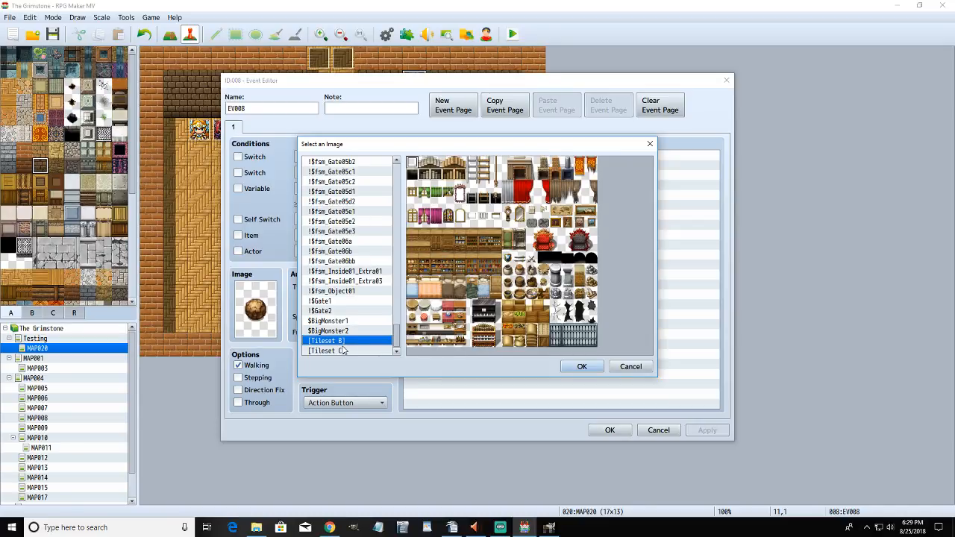
click(558, 215)
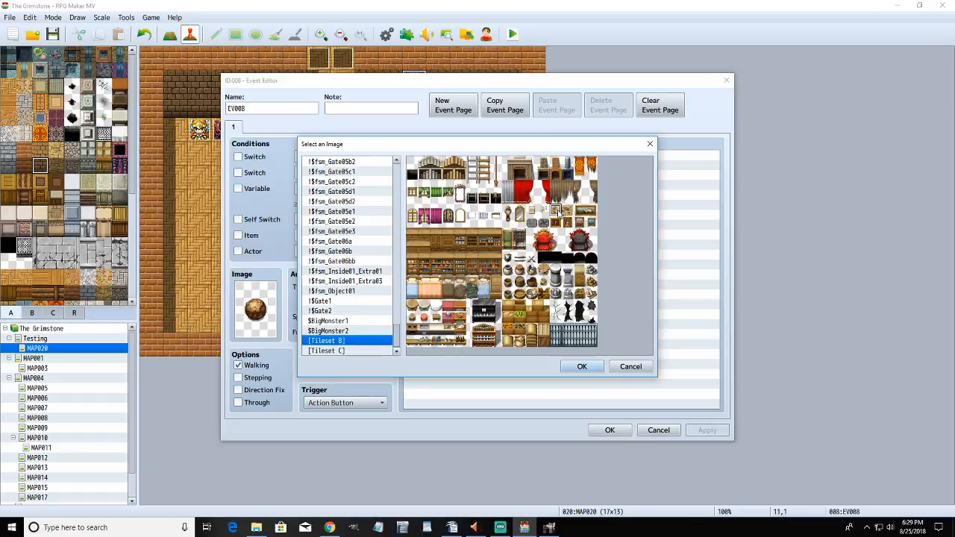
click(581, 366)
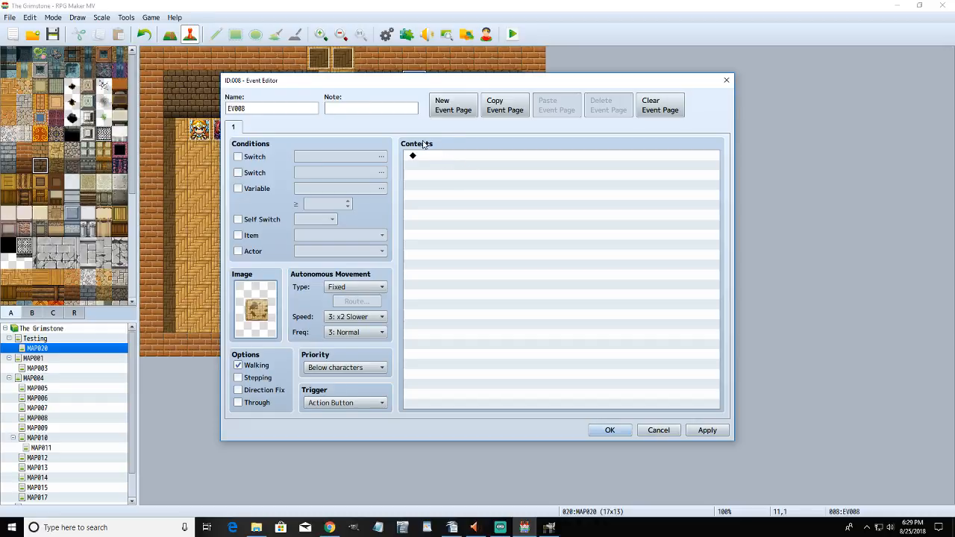
- Add a second event page with a switch condition, name switch 0794 hauntedpainting1 and copy that name
click(453, 110)
click(252, 158)
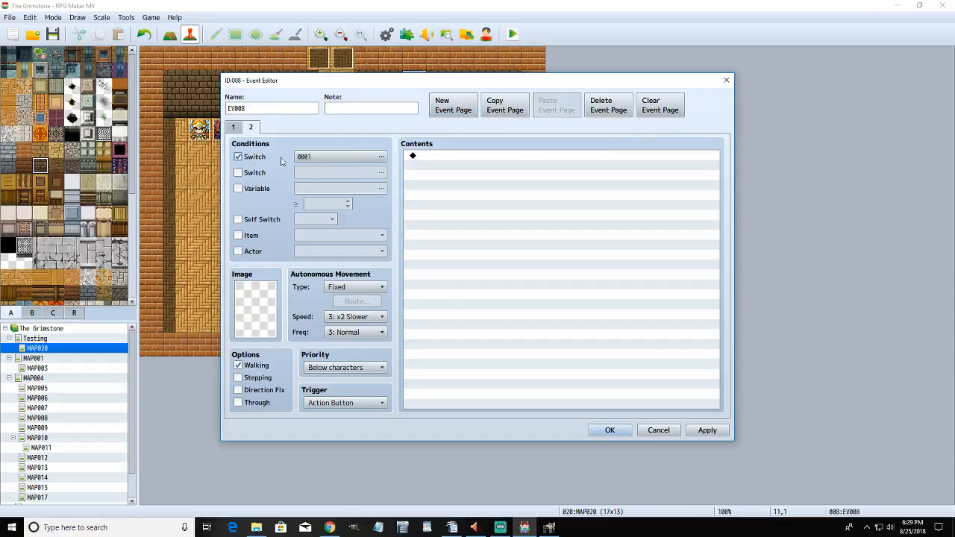
click(339, 157)
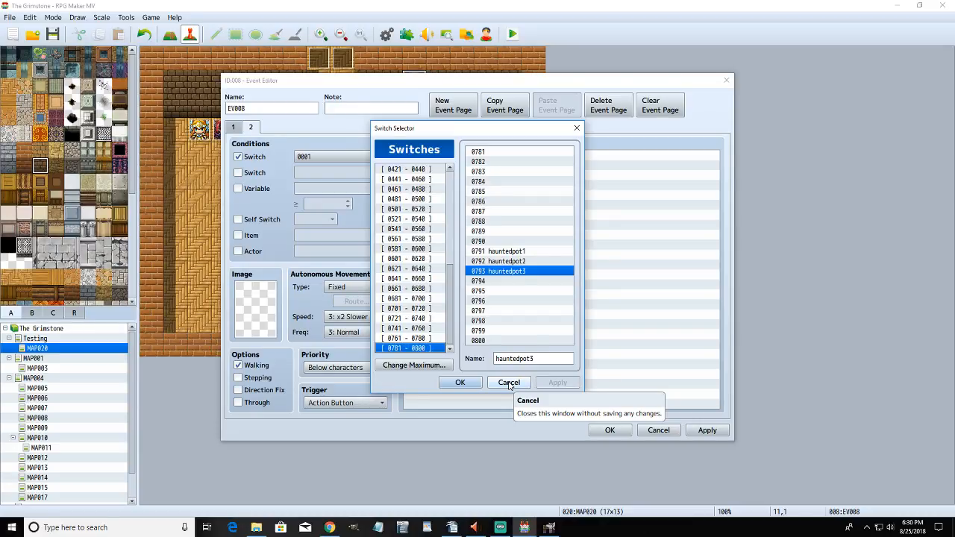
click(510, 282)
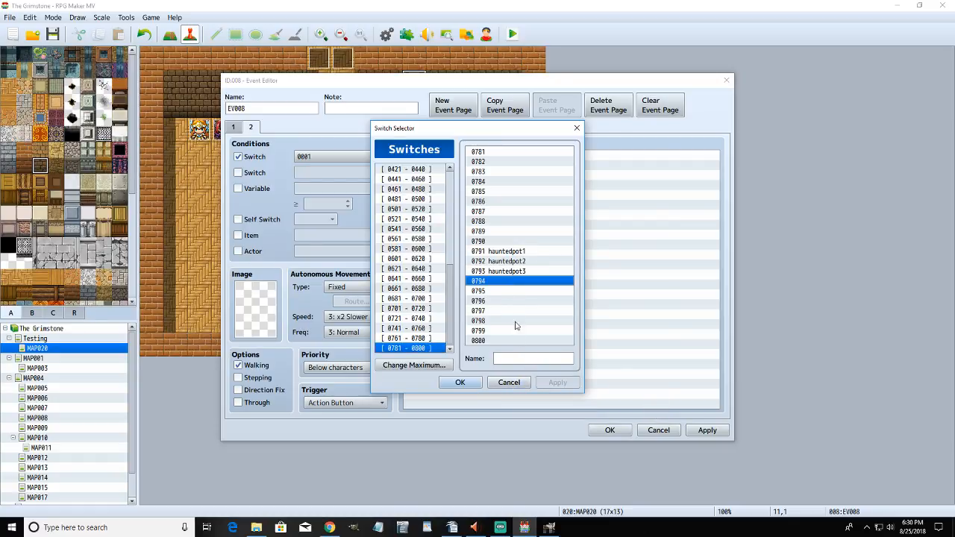
click(520, 360)
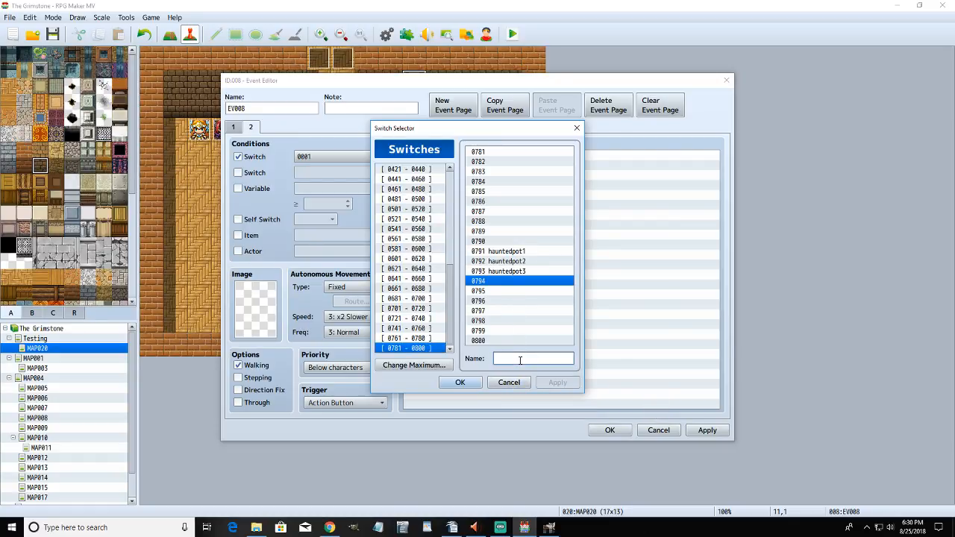
text(haunted)
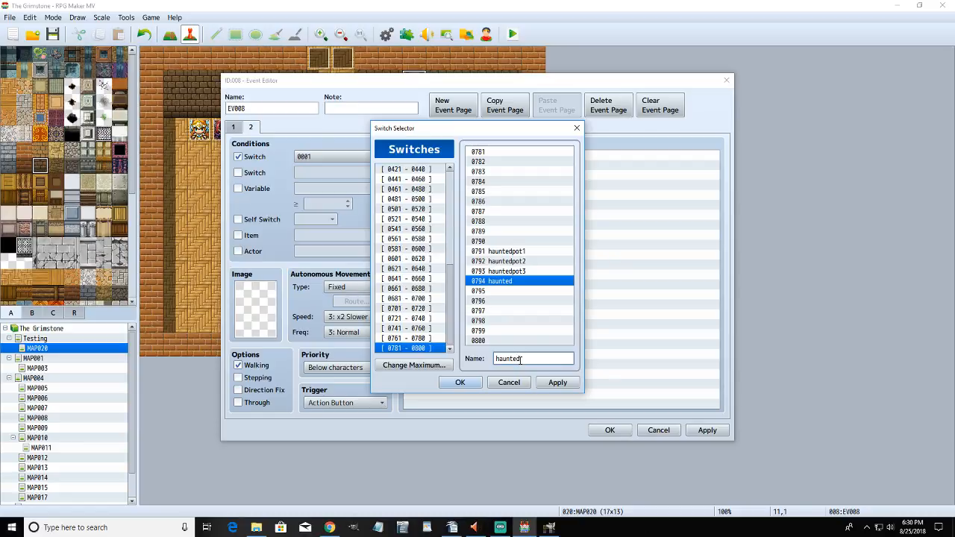
text(painting1)
drag(555, 358, 485, 360)
key(ctrl+c)
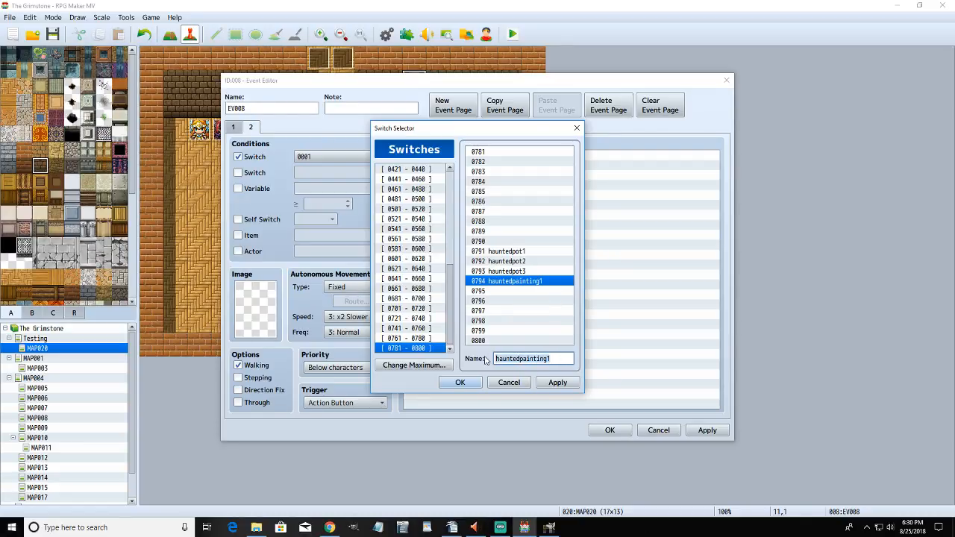
- Name switch 0795 hauntedpainting2 and assign 0794 hauntedpainting1 as the second page's switch condition
click(539, 292)
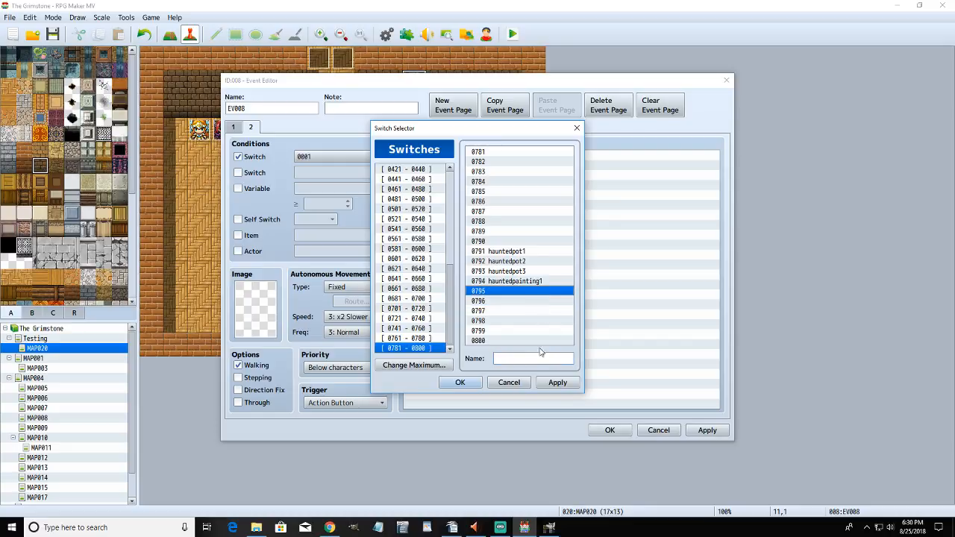
click(541, 355)
key(ctrl+v)
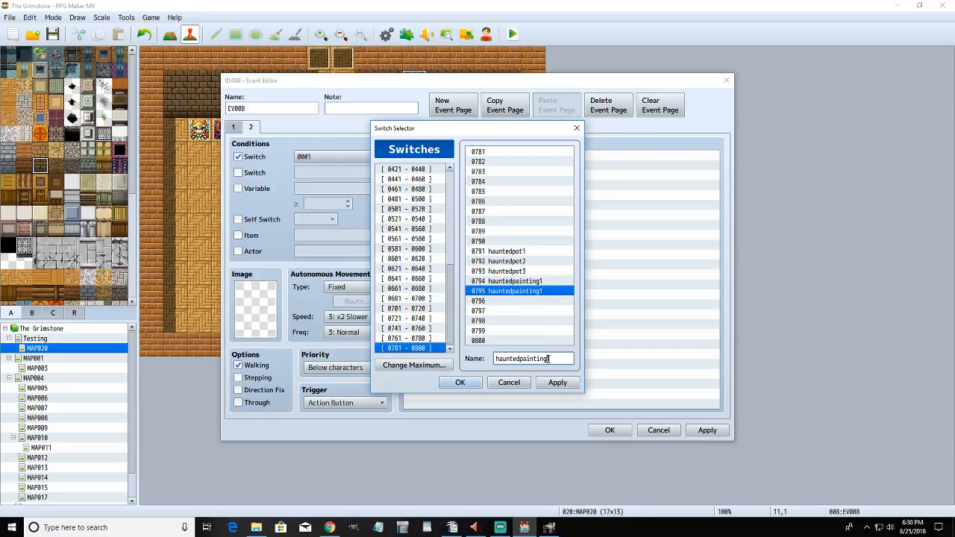
key(BackSpace)
text(2)
click(557, 382)
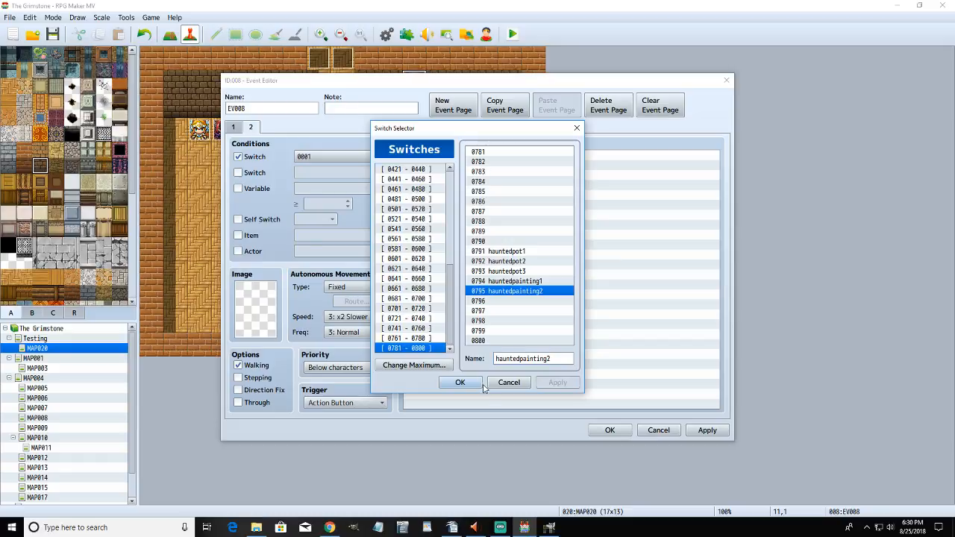
key(Up)
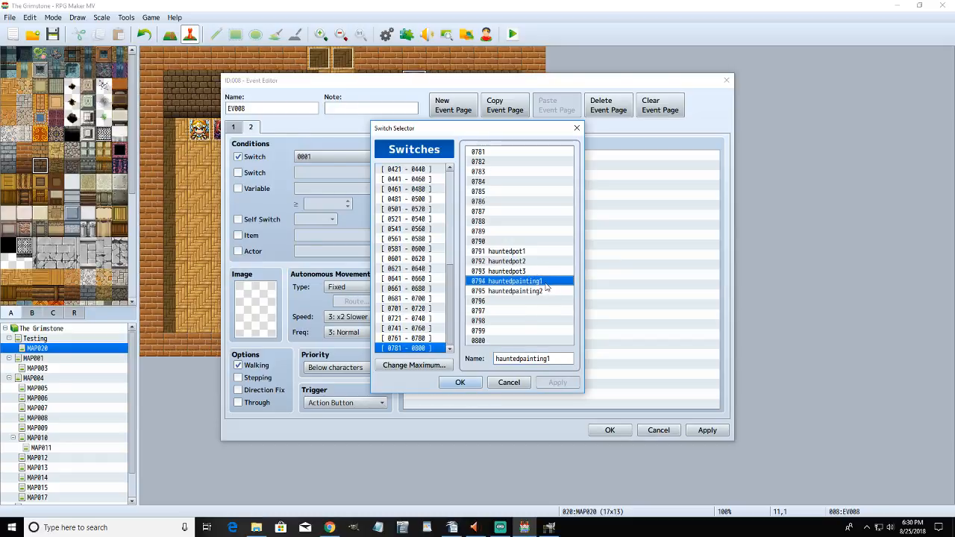
click(477, 381)
- Add a third event page conditioned on switch 0795 hauntedpainting2
click(233, 127)
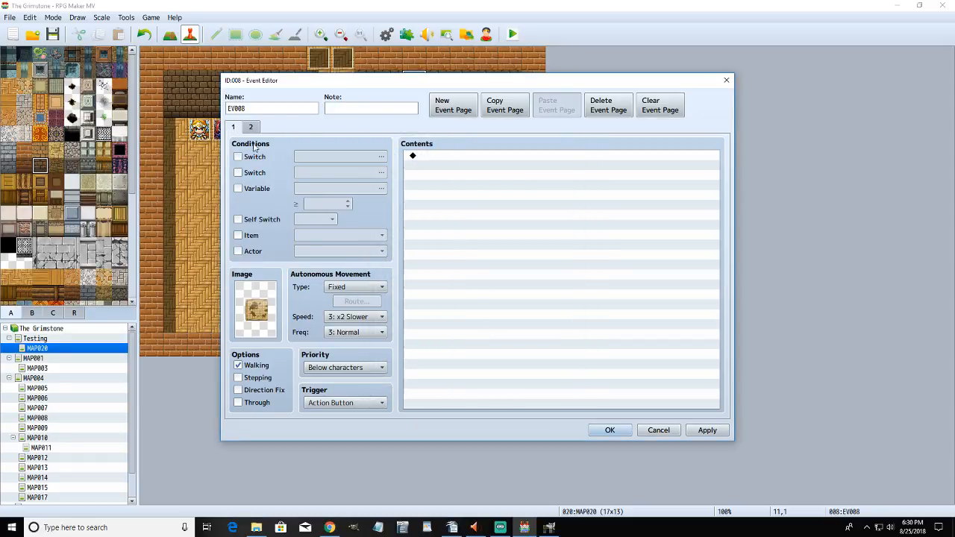
click(251, 127)
click(453, 105)
click(237, 156)
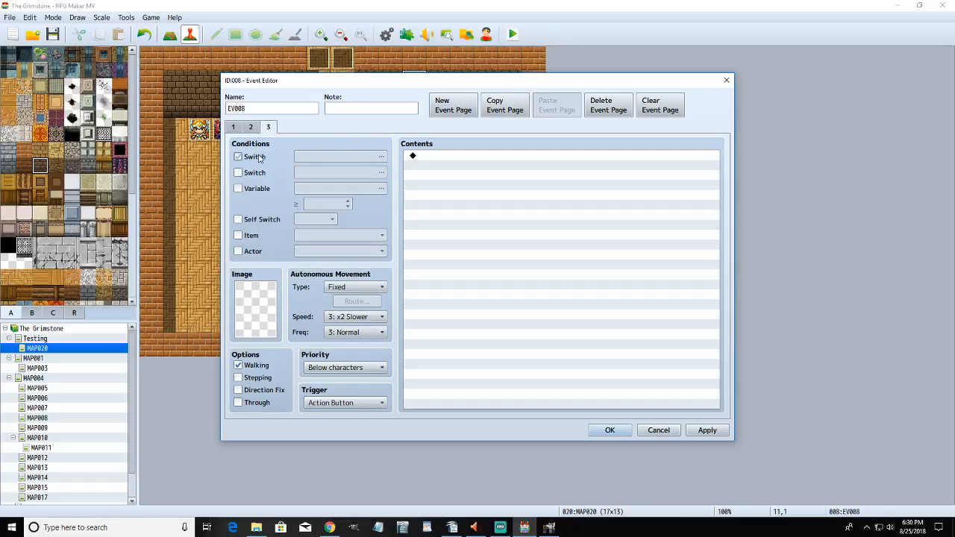
click(339, 157)
click(532, 289)
click(478, 381)
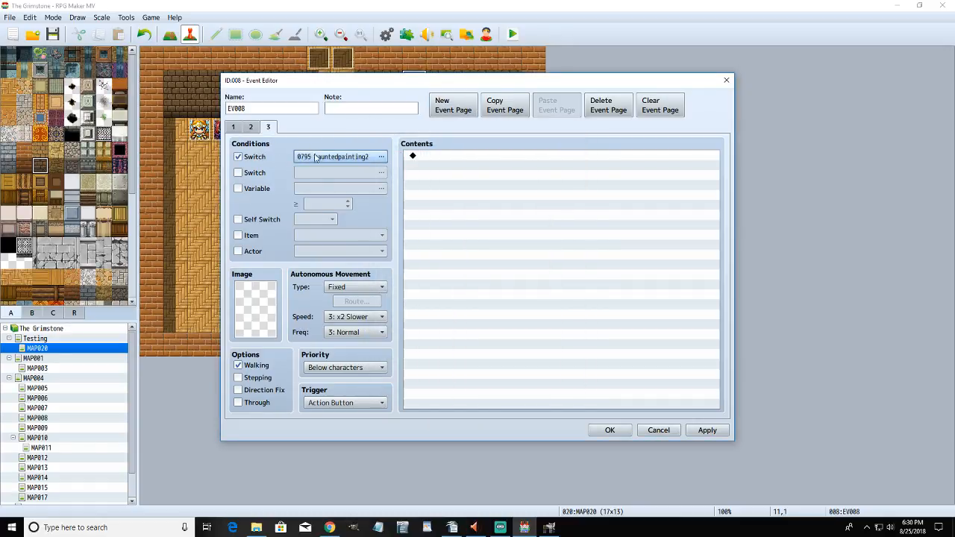
- Set the first event page's image to (None) and apply the event changes
click(233, 126)
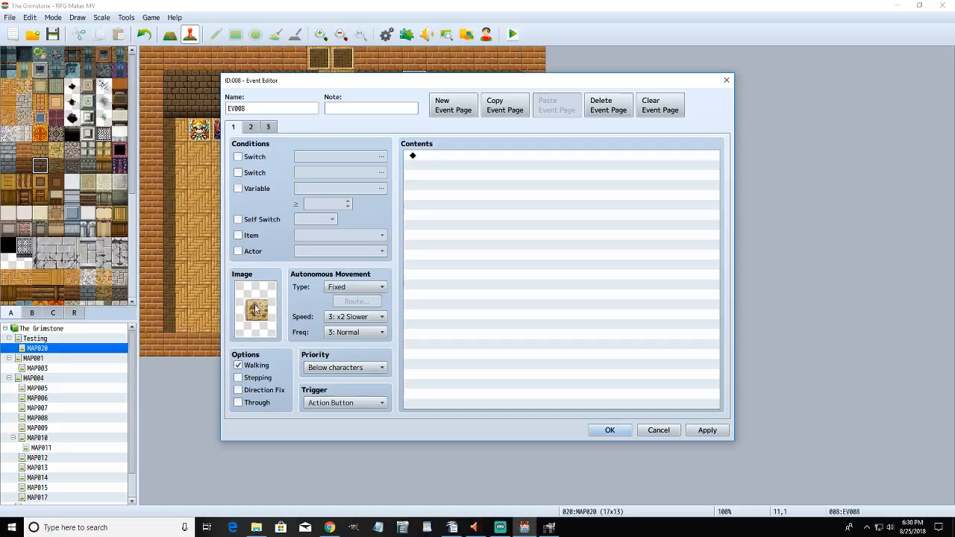
double_click(256, 308)
click(412, 164)
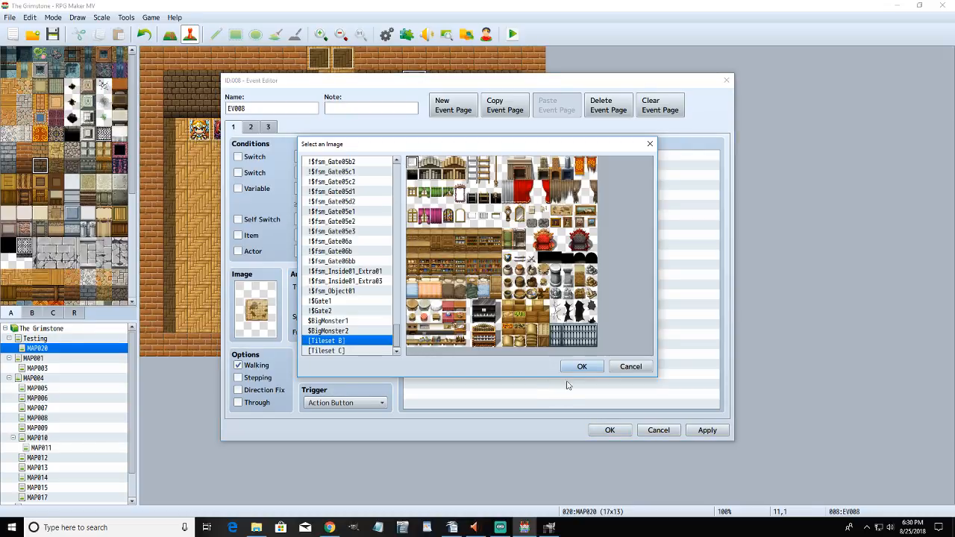
drag(396, 335, 397, 170)
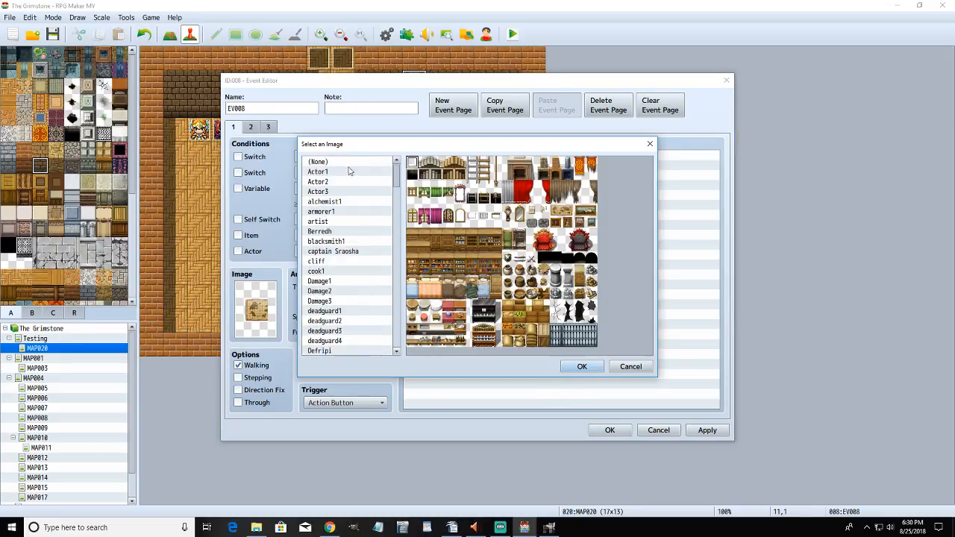
click(348, 163)
click(582, 367)
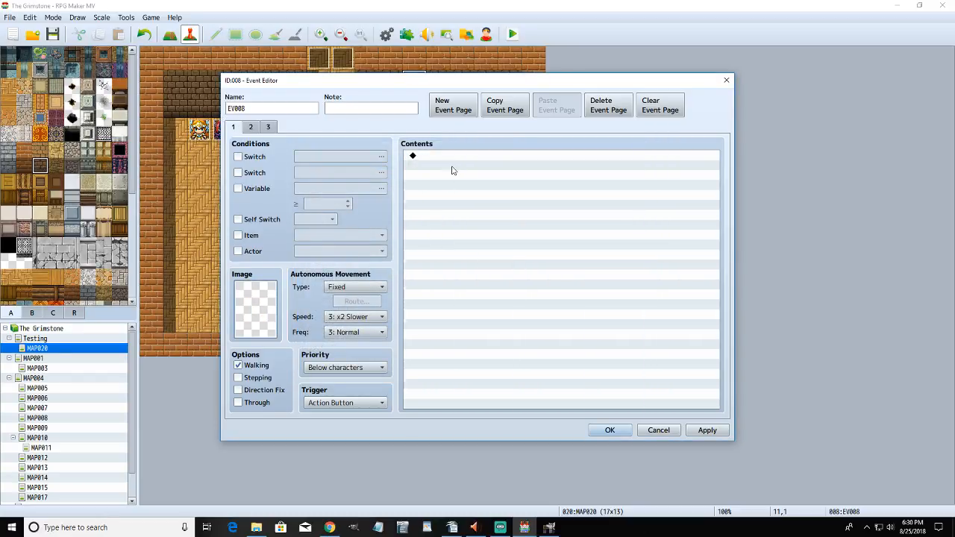
click(706, 430)
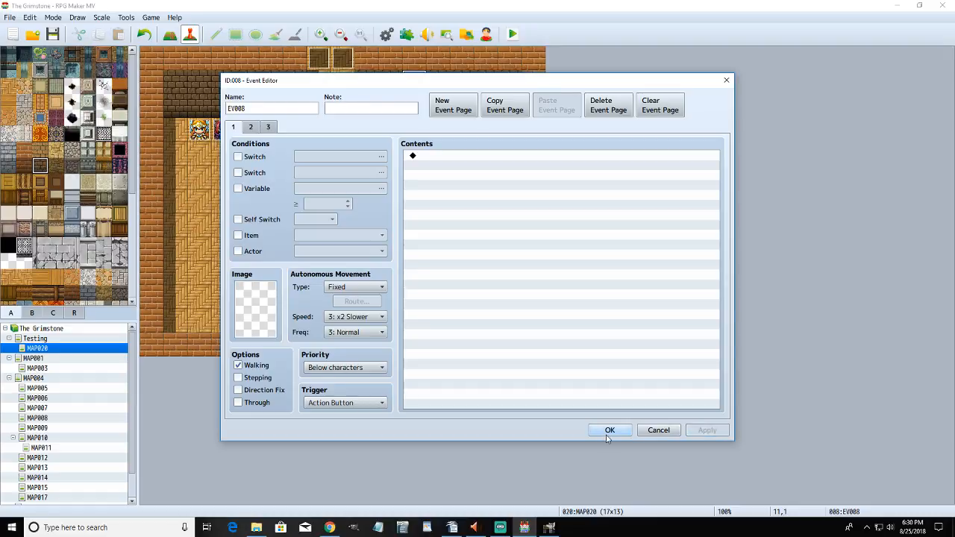
- Copy the whole sanity conditional branch from the first page of EV009 into the first page of EV008
click(608, 430)
double_click(503, 174)
click(487, 164)
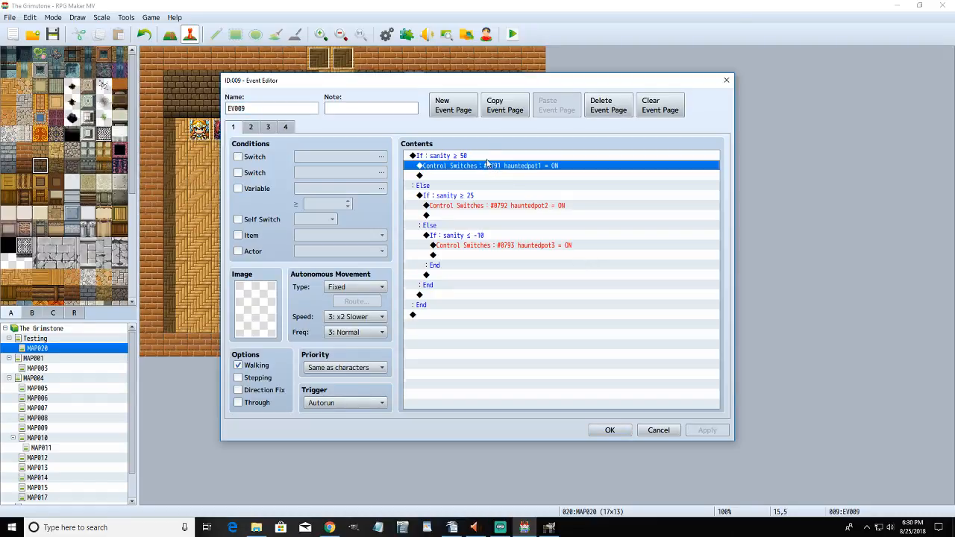
click(485, 155)
click(609, 429)
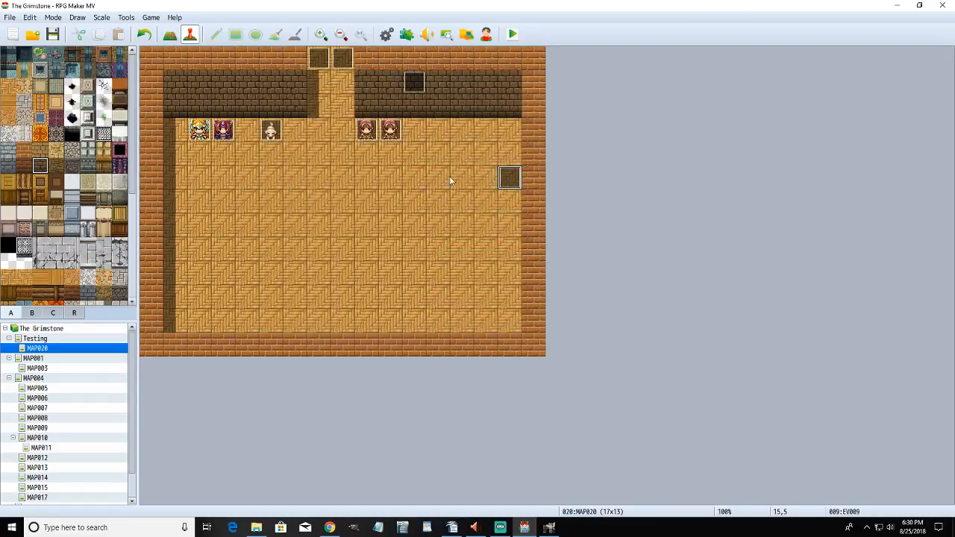
double_click(414, 84)
key(ctrl+v)
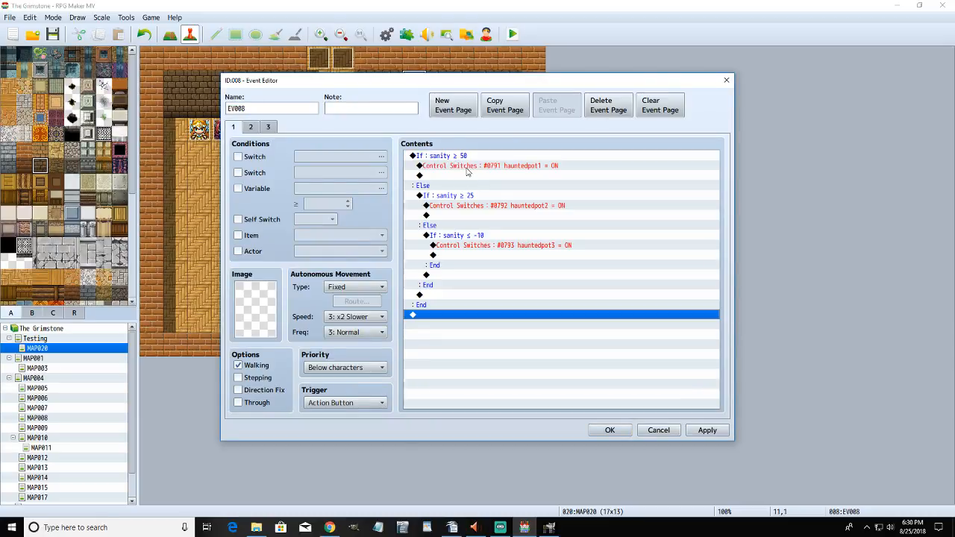
- Delete the innermost sanity ≤ -10 branch, including its hauntedpot3 switch command, from EV008's first page
click(482, 166)
click(480, 225)
click(473, 236)
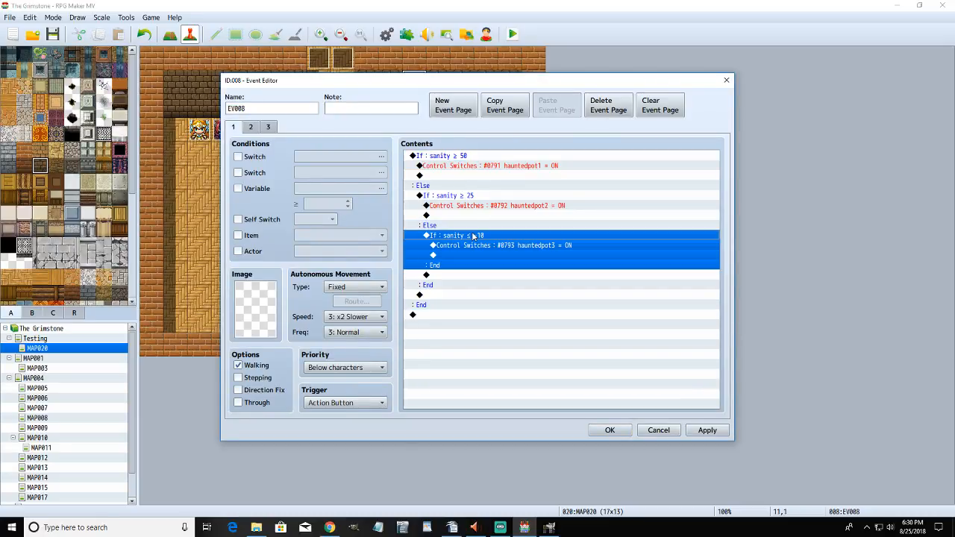
key(Delete)
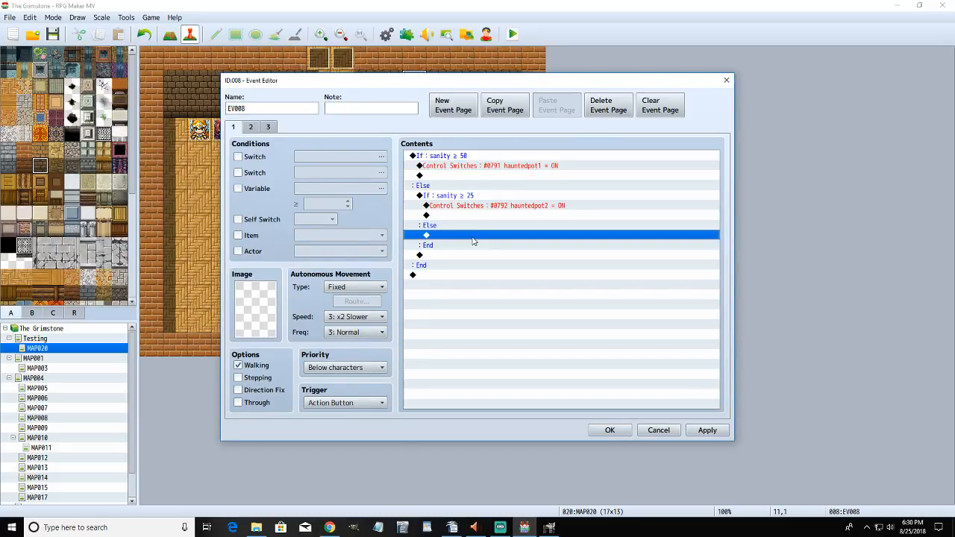
- Remove the Else branch from the nested sanity ≥ 25 conditional branch
click(458, 195)
right_click(459, 196)
click(475, 216)
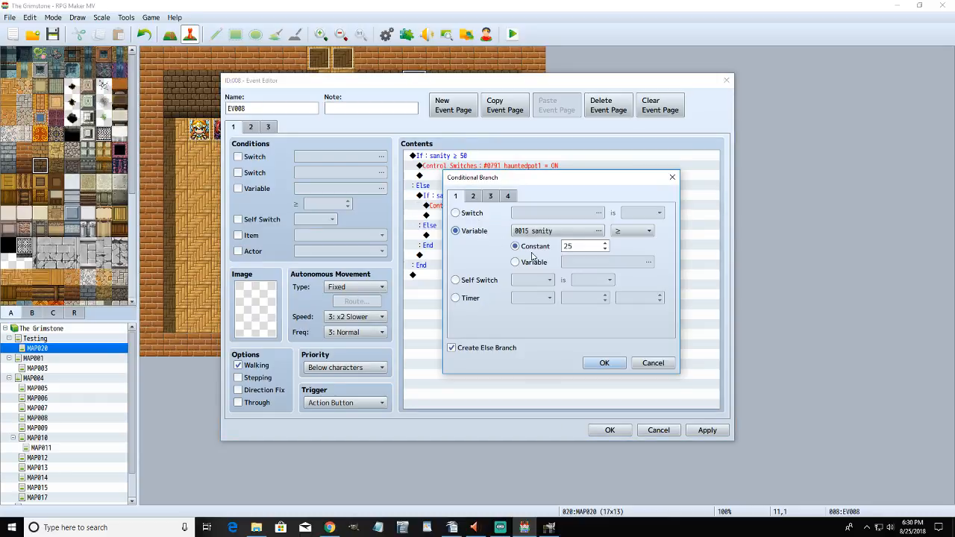
click(513, 349)
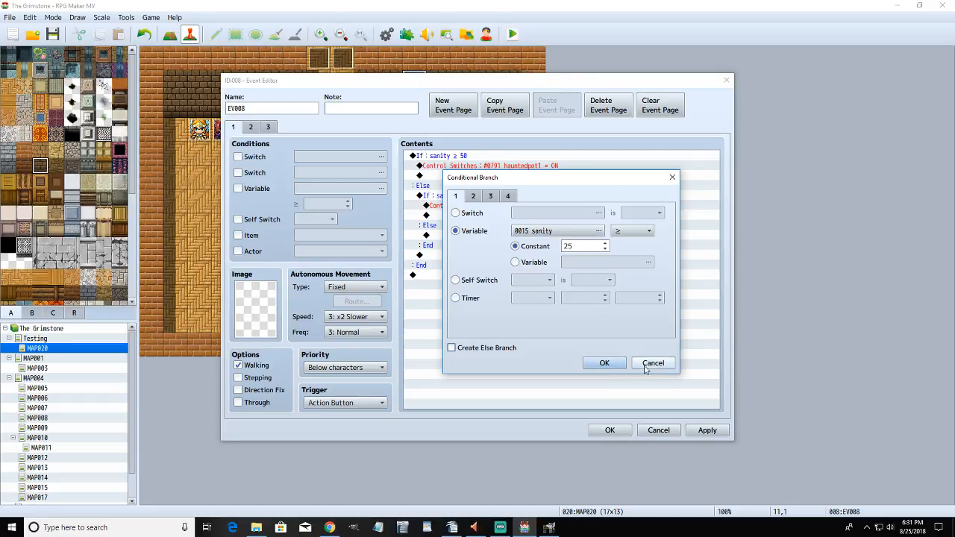
click(601, 364)
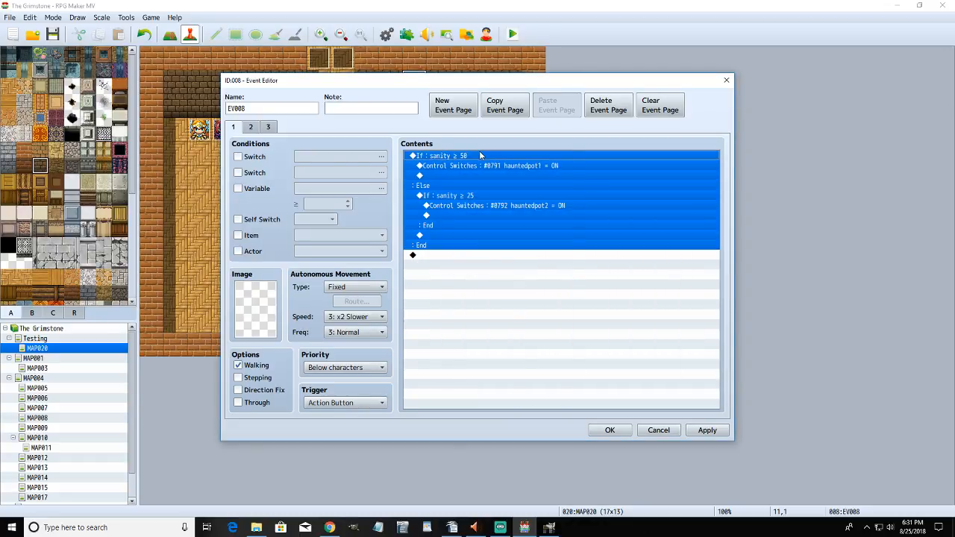
- Set the outer conditional branch's sanity constant to 1
double_click(479, 155)
double_click(579, 247)
text(1)
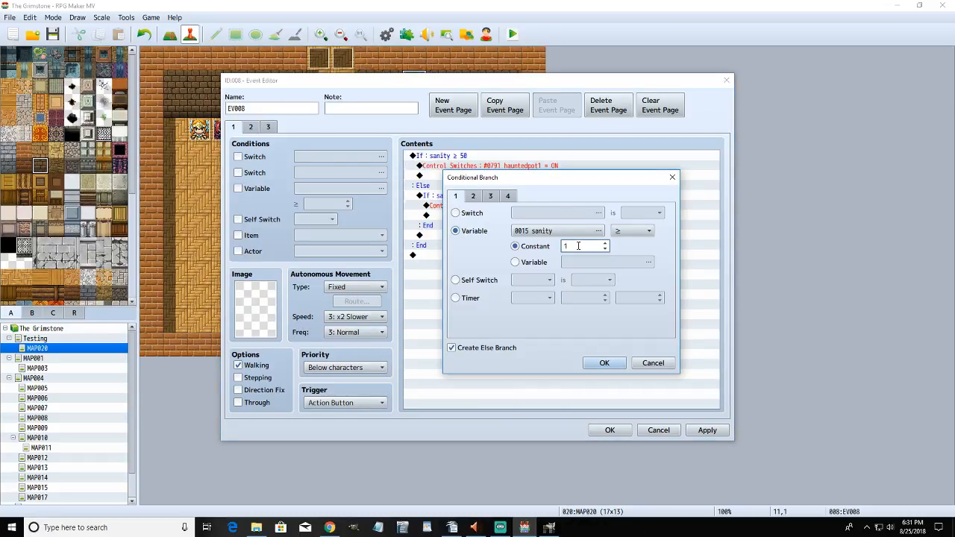
click(604, 363)
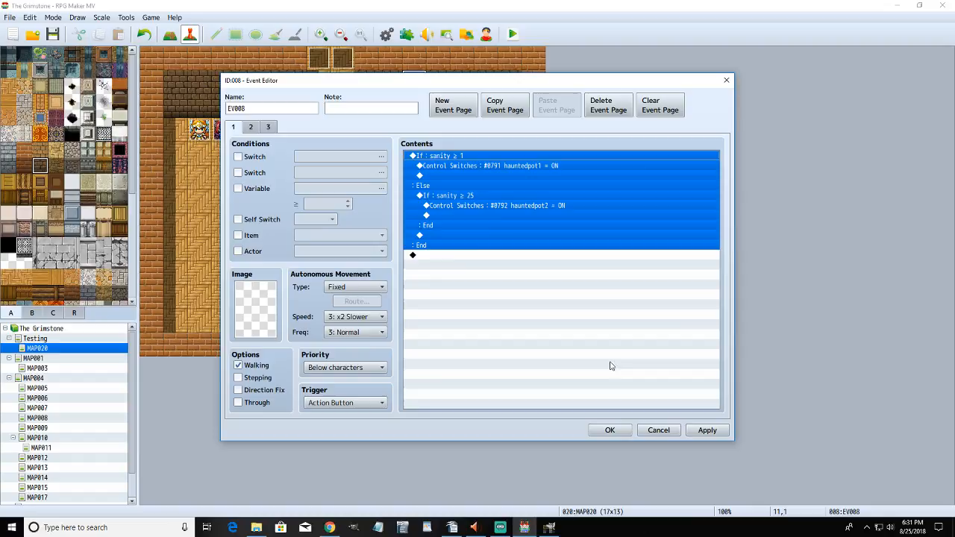
- Set the nested conditional branch's sanity constant to -1
right_click(483, 197)
click(514, 217)
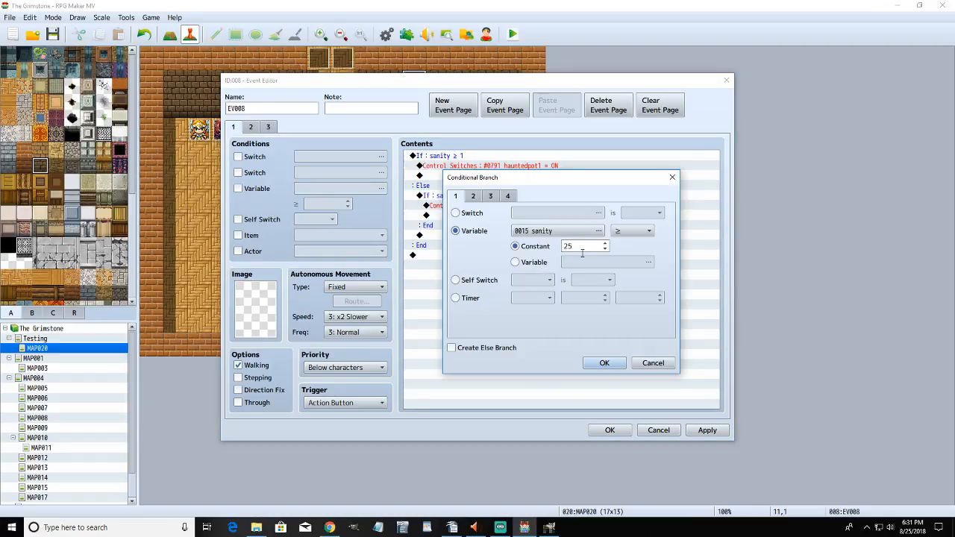
double_click(586, 246)
text(-1)
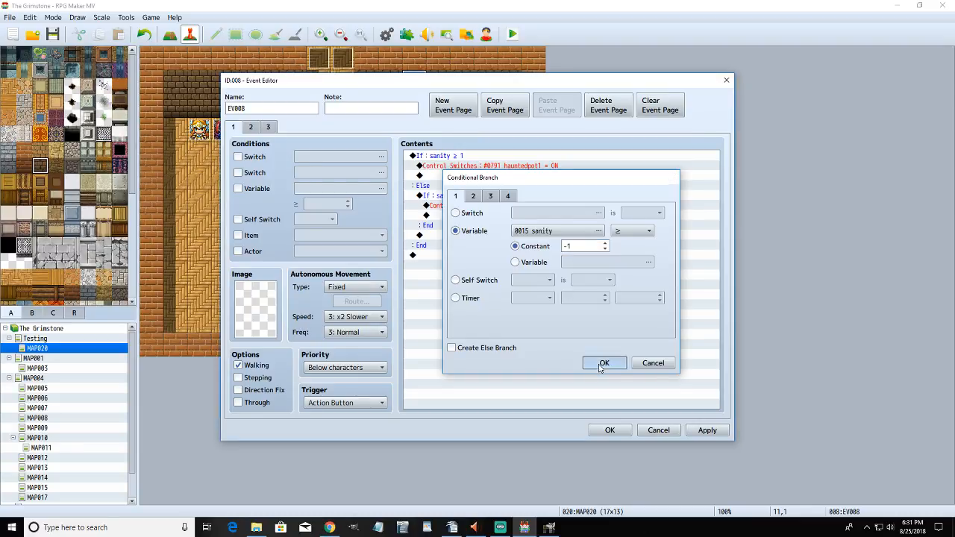
click(604, 362)
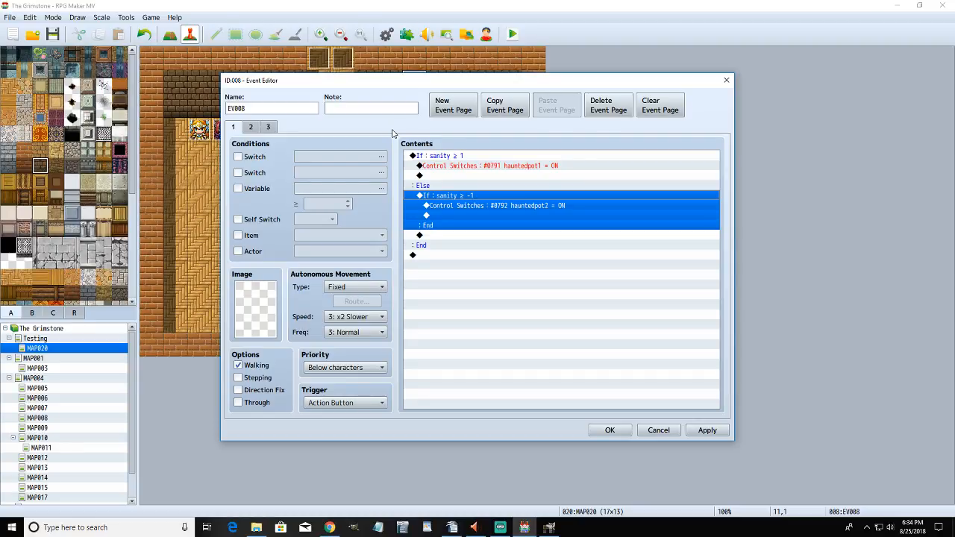
- Make the outer branch's Control Switches command turn on 0794 hauntedpainting1 instead of hauntedpot1
click(265, 129)
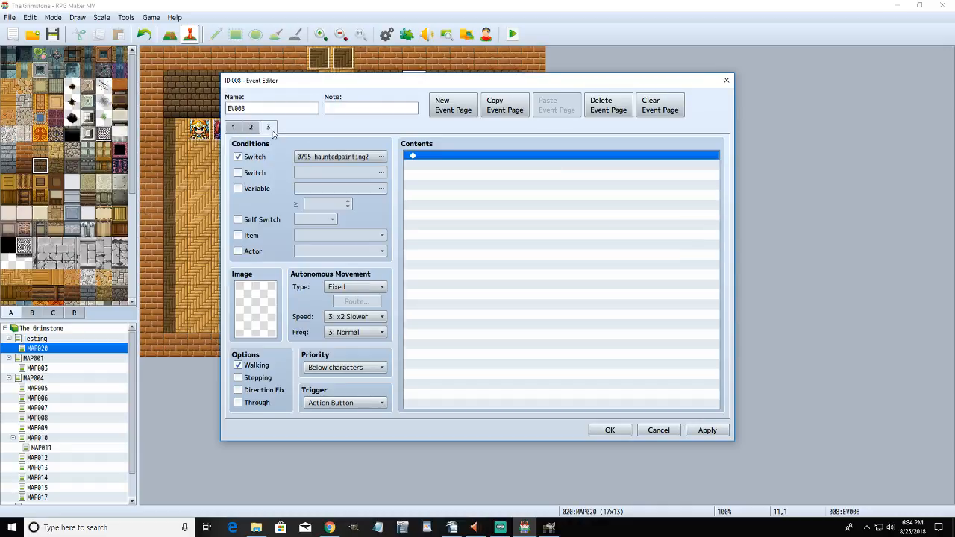
click(233, 126)
click(523, 174)
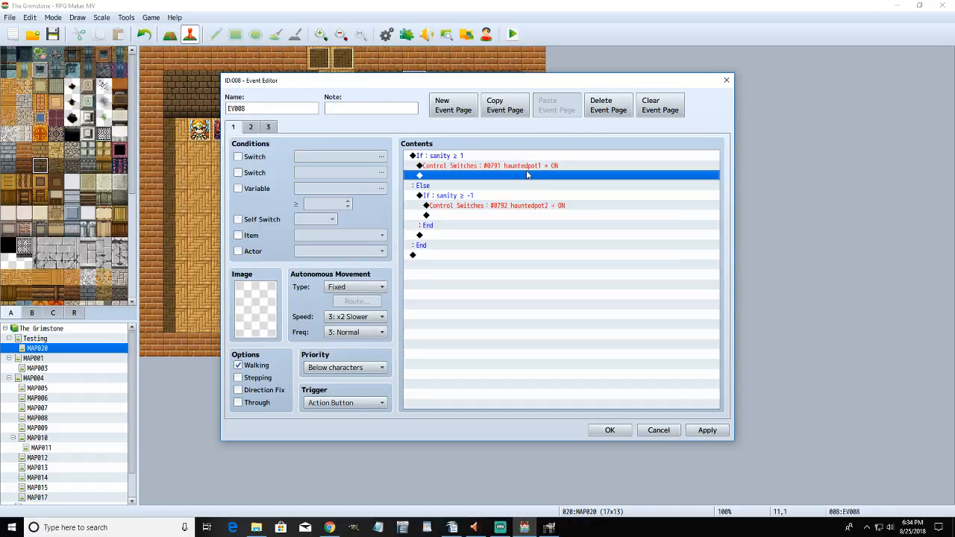
right_click(524, 165)
click(545, 183)
click(596, 254)
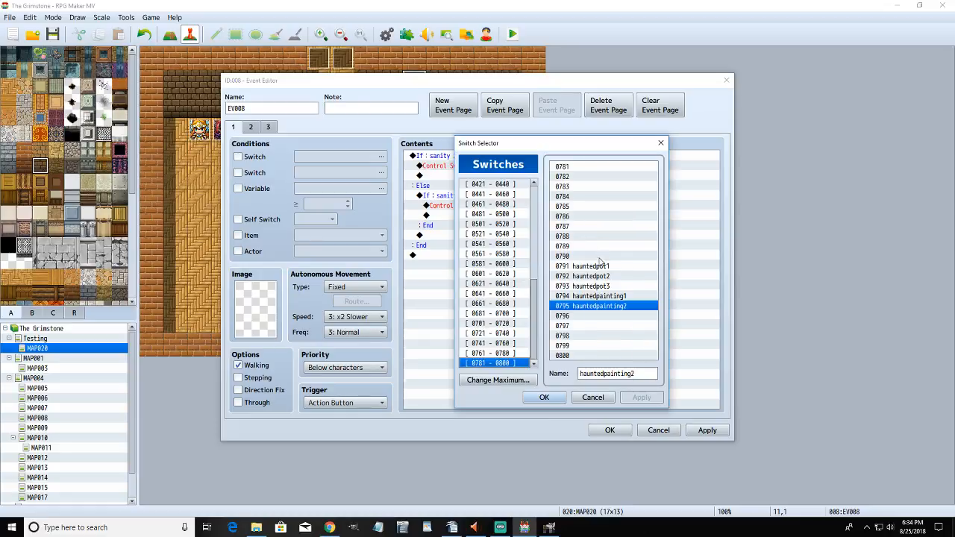
click(601, 296)
click(544, 400)
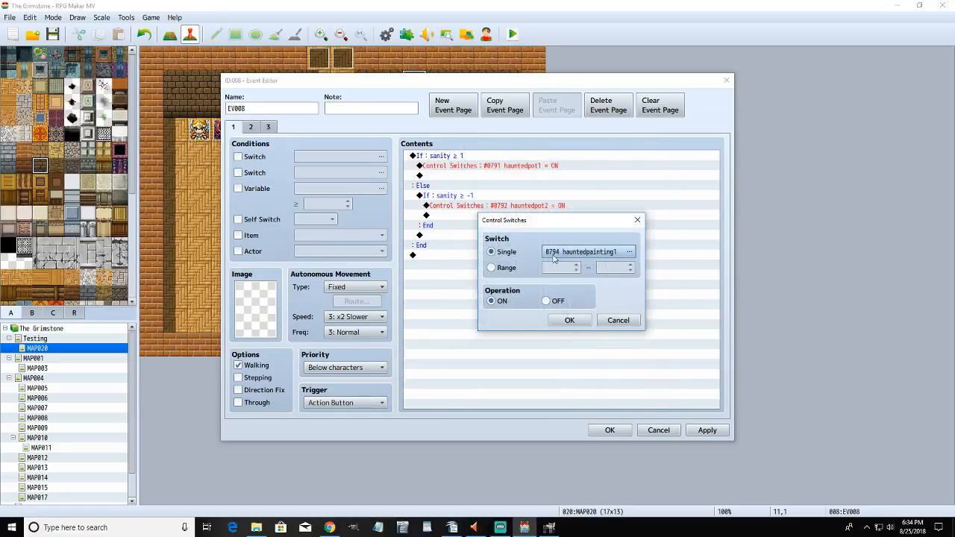
click(569, 320)
- Make the nested branch's Control Switches command turn on 0795 hauntedpainting2 and apply the event changes
click(490, 209)
right_click(491, 208)
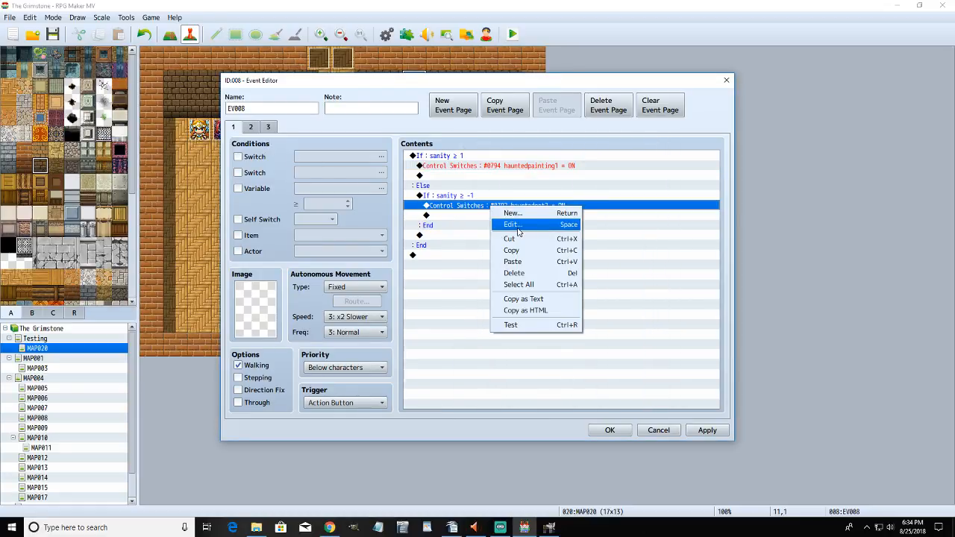
click(512, 225)
click(589, 251)
click(619, 306)
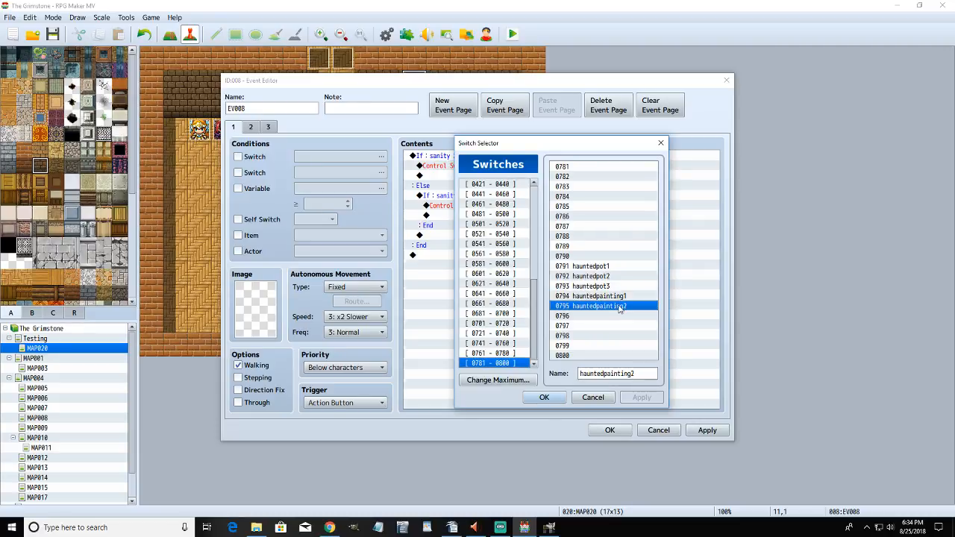
click(544, 397)
click(569, 320)
click(713, 430)
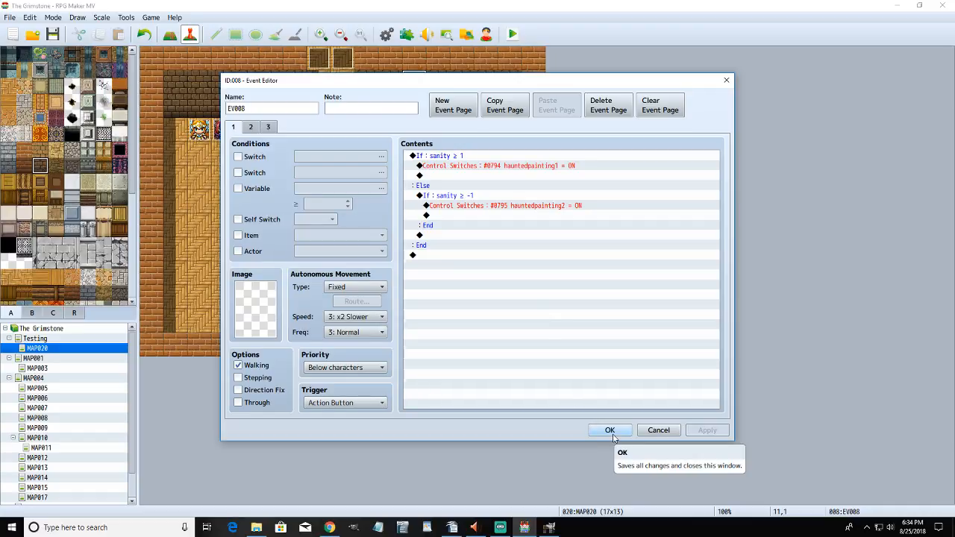
- Change the nested sanity branch's comparison to ≤ and save the event
click(468, 192)
double_click(469, 192)
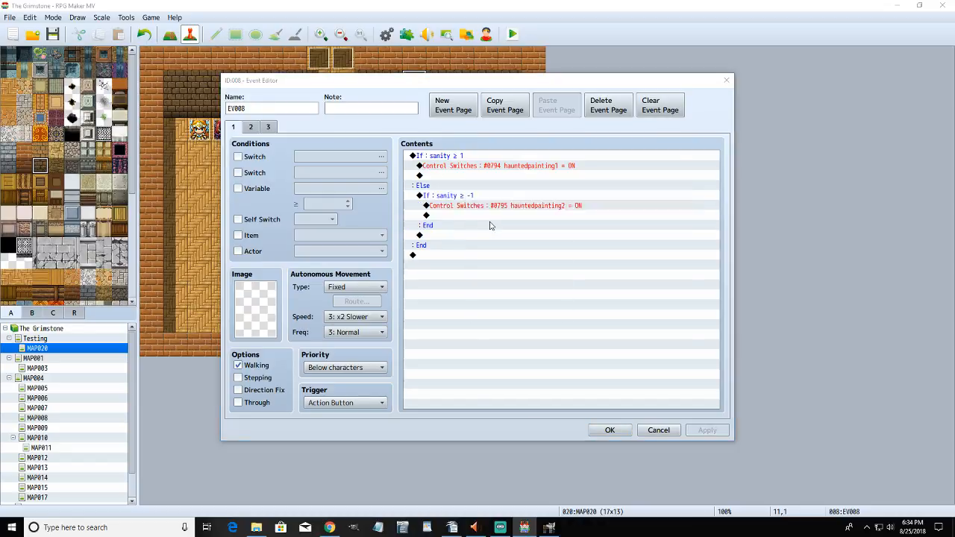
click(632, 231)
click(636, 266)
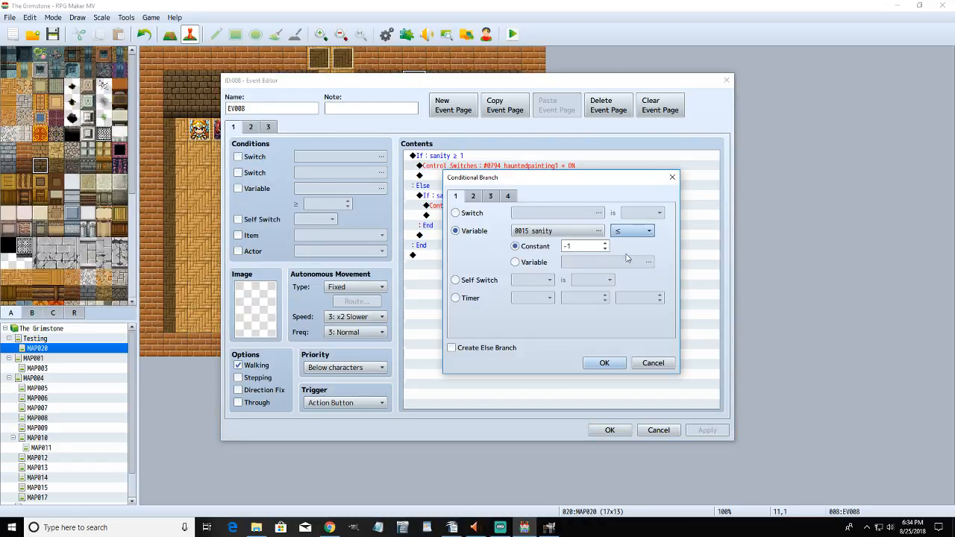
click(601, 364)
click(706, 429)
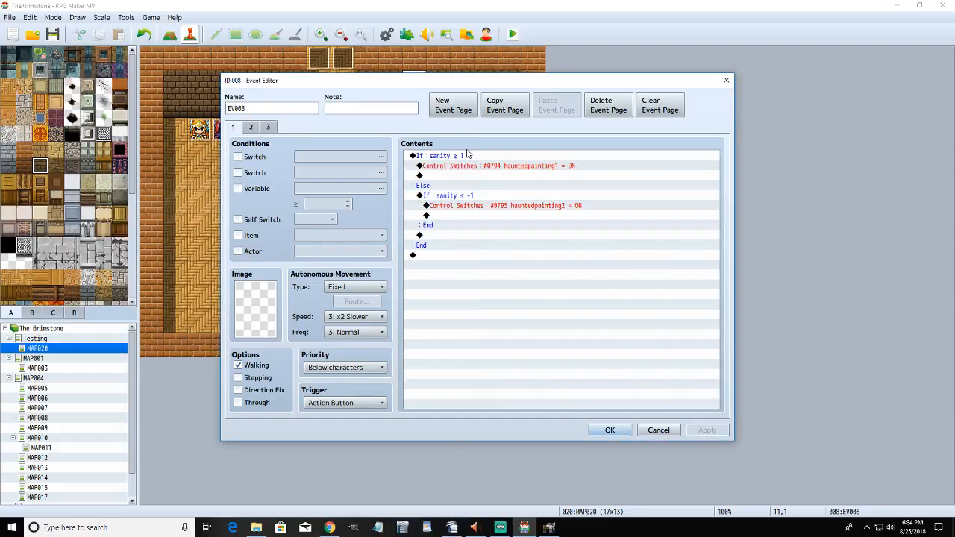
click(610, 429)
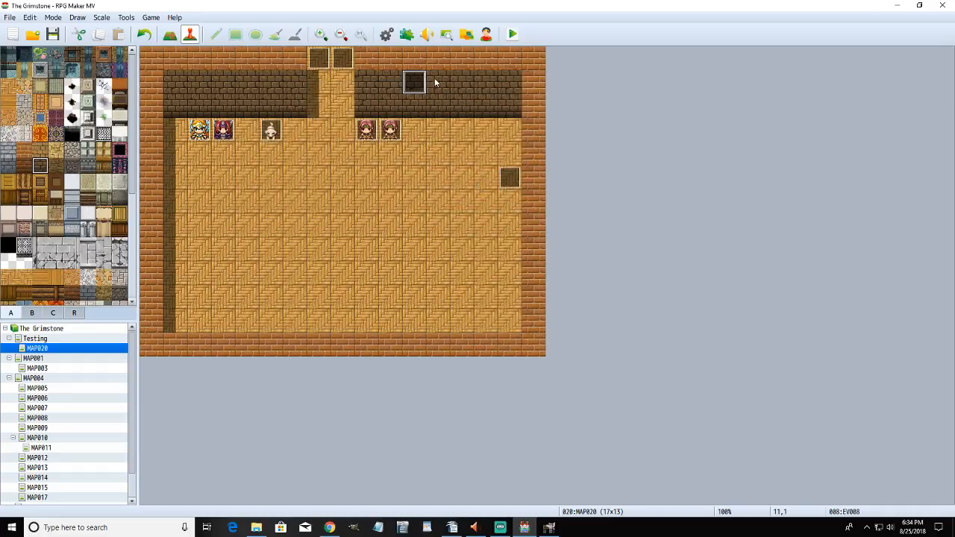
- Set the image of EV008's second page to the wall map tile from Tileset B
double_click(413, 83)
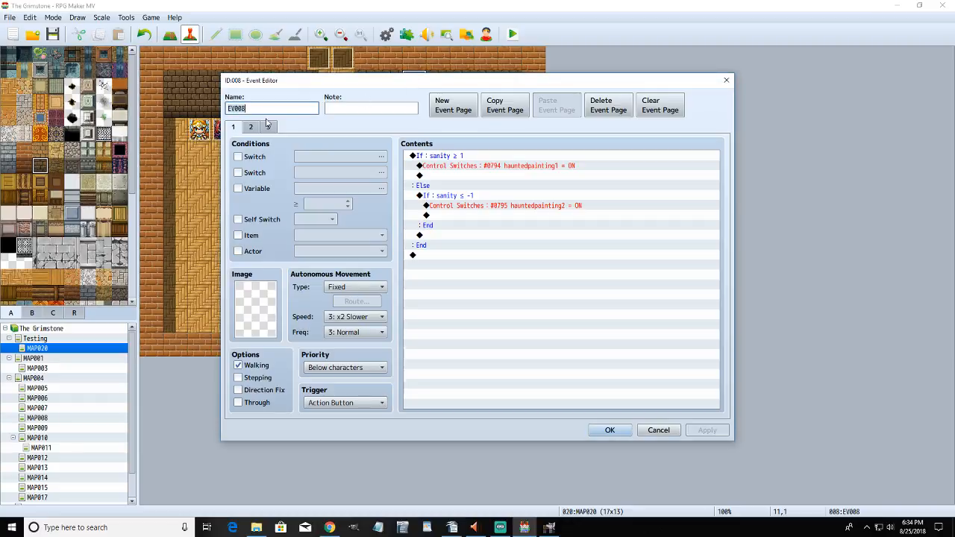
click(250, 127)
double_click(255, 308)
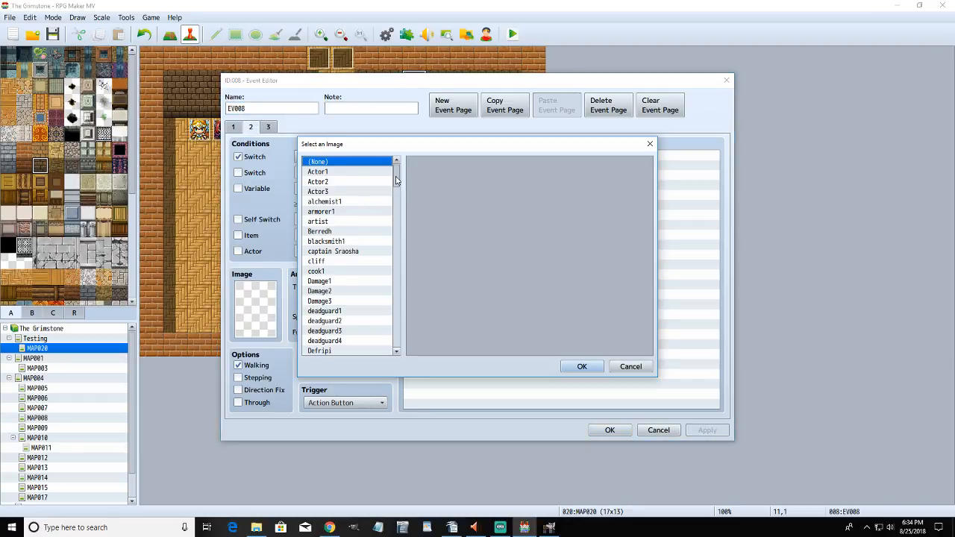
drag(397, 179, 398, 343)
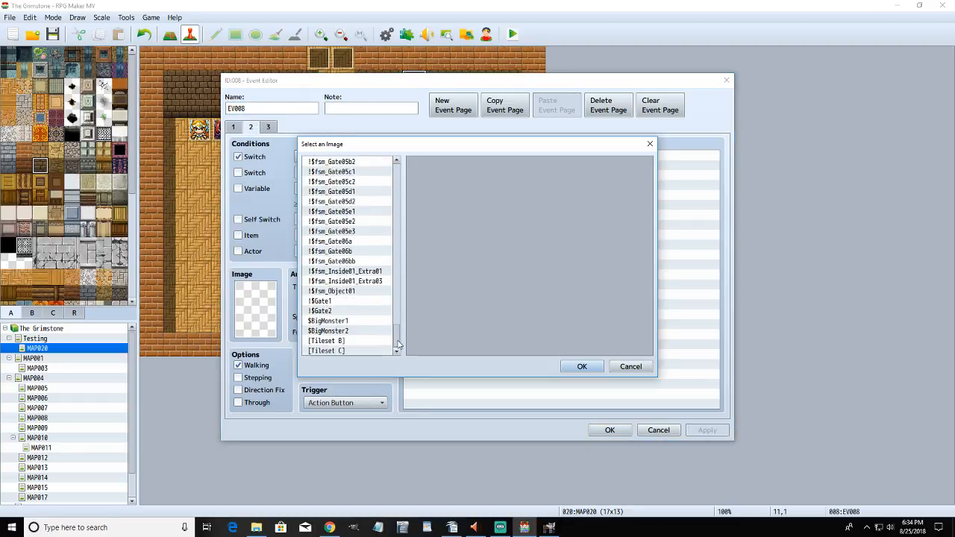
click(348, 341)
click(556, 211)
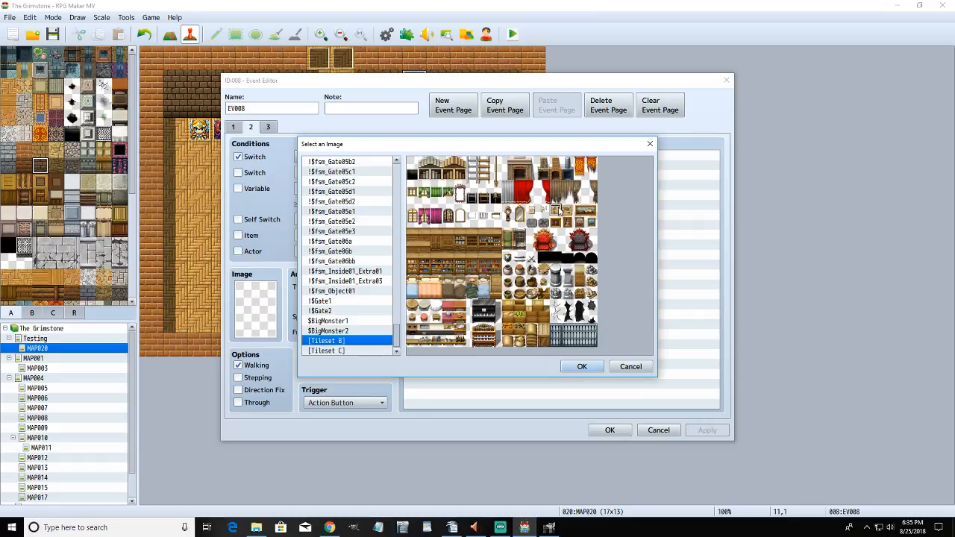
click(581, 367)
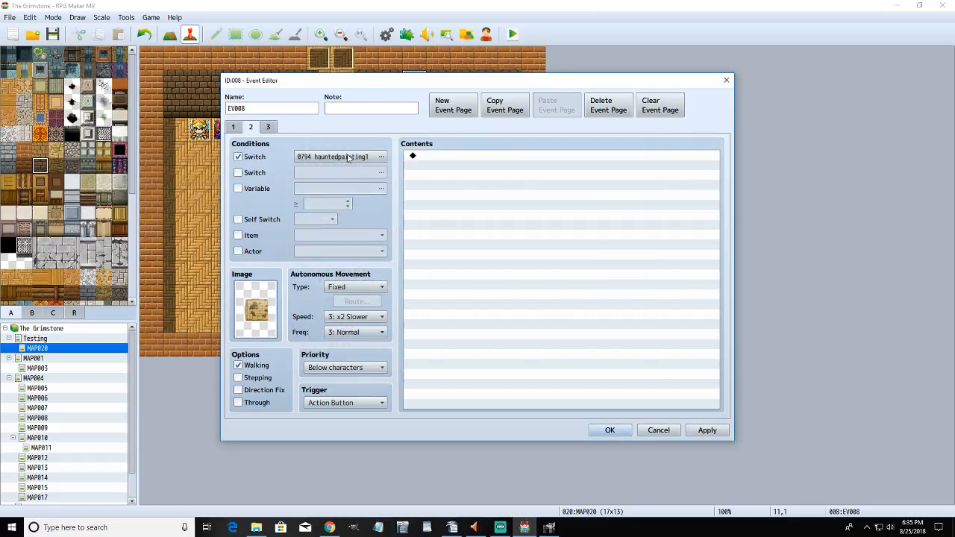
- Try the neighbouring wall map tile from Tileset B as the third page's image
click(267, 127)
double_click(263, 307)
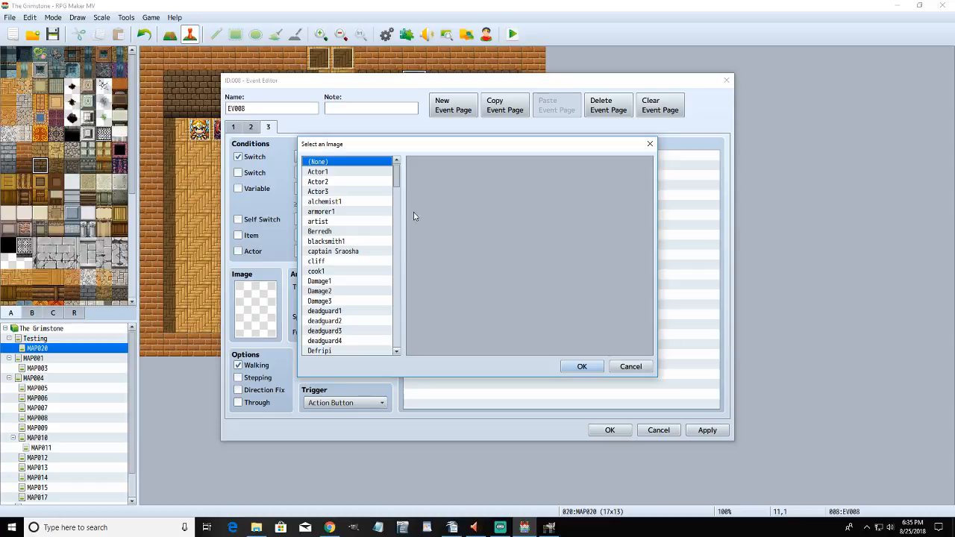
drag(398, 173, 400, 335)
double_click(346, 341)
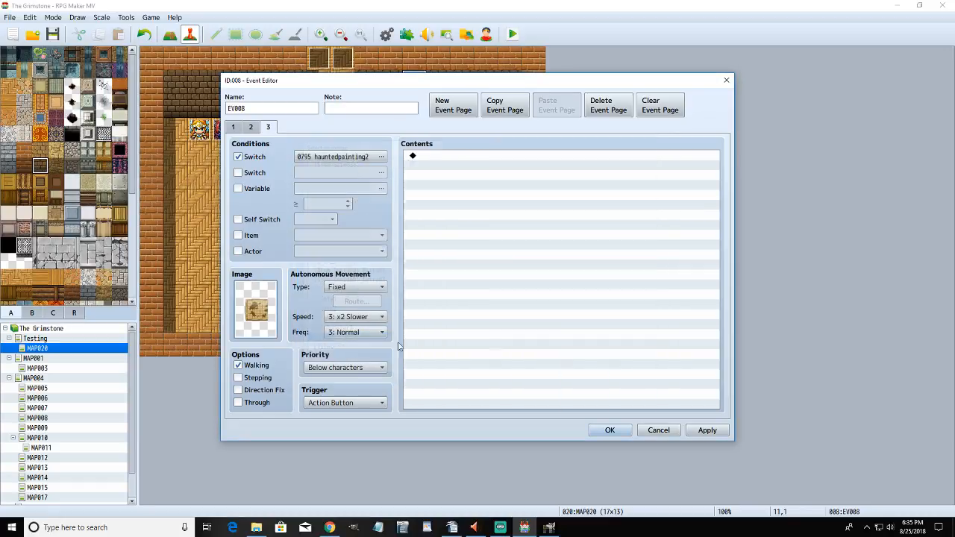
double_click(265, 315)
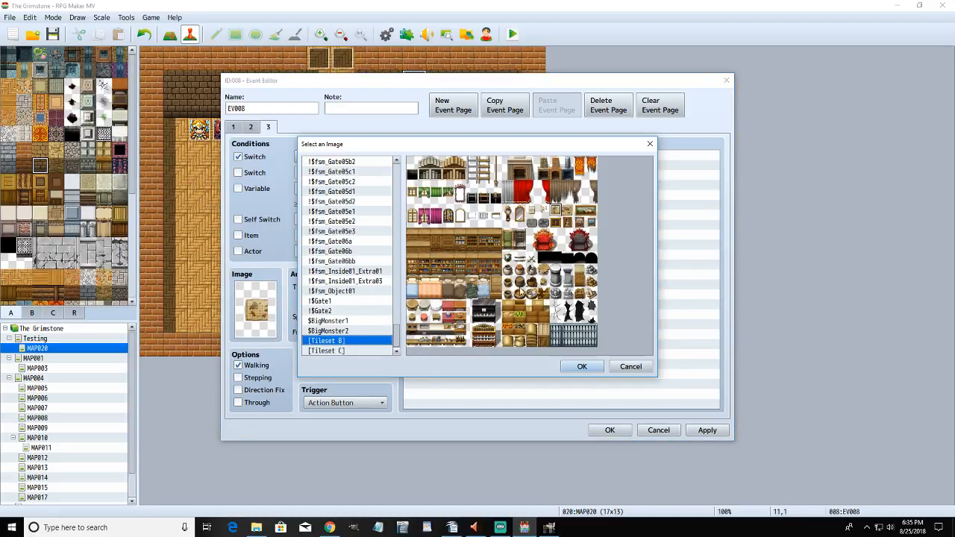
click(568, 213)
click(569, 369)
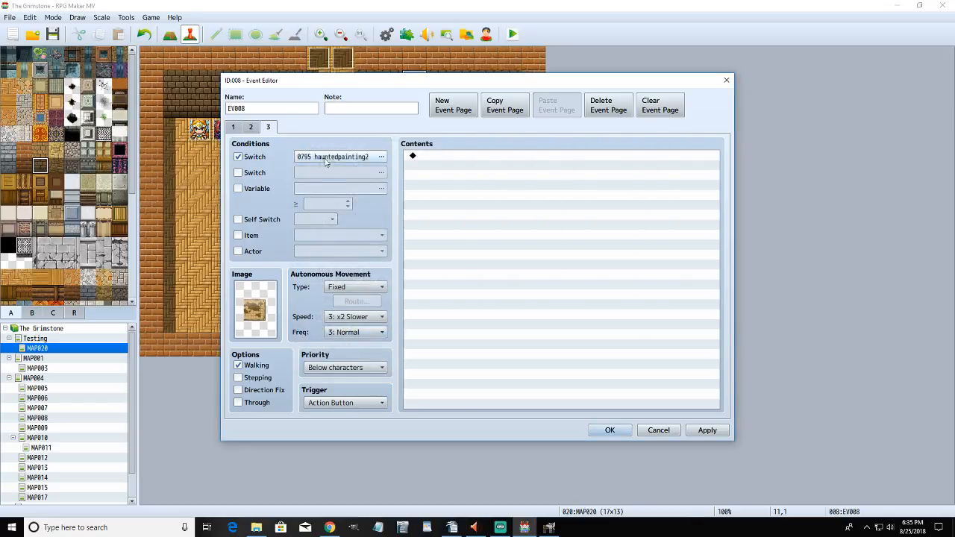
- Set the third page's image to the framed landscape painting tile from Tileset B
click(252, 125)
click(261, 125)
double_click(253, 313)
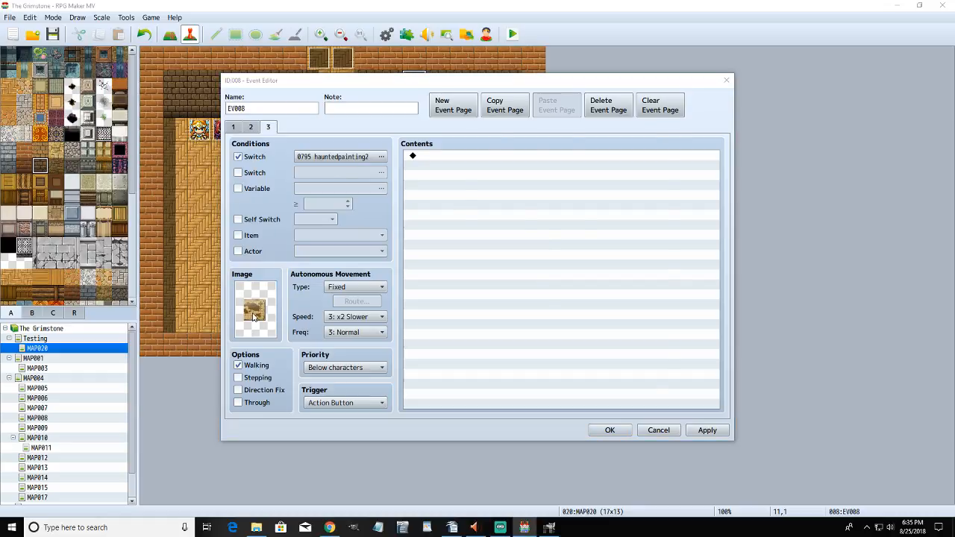
click(581, 217)
click(576, 364)
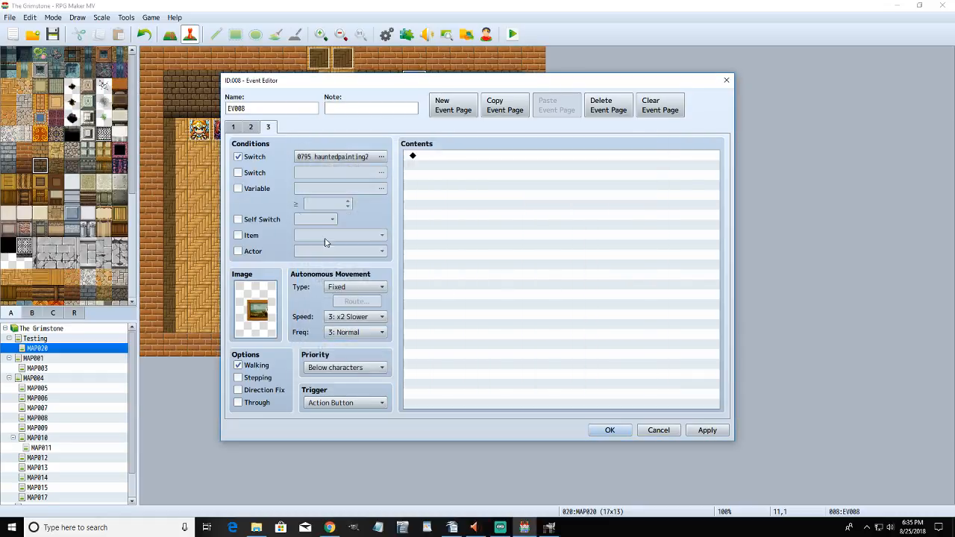
- Save EV008, then set the image of EV010's second page to the other half of the wall map from Tileset B
click(593, 431)
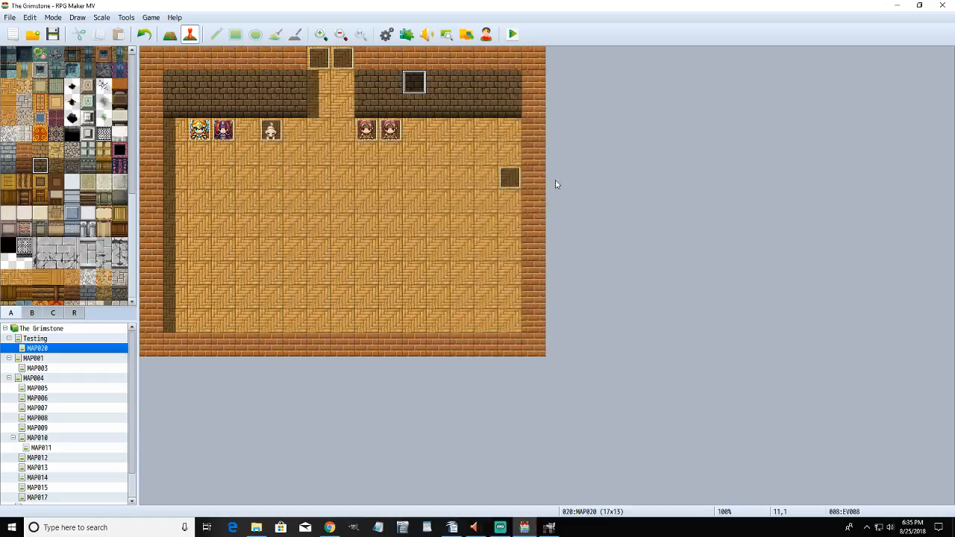
double_click(439, 82)
double_click(440, 82)
click(255, 128)
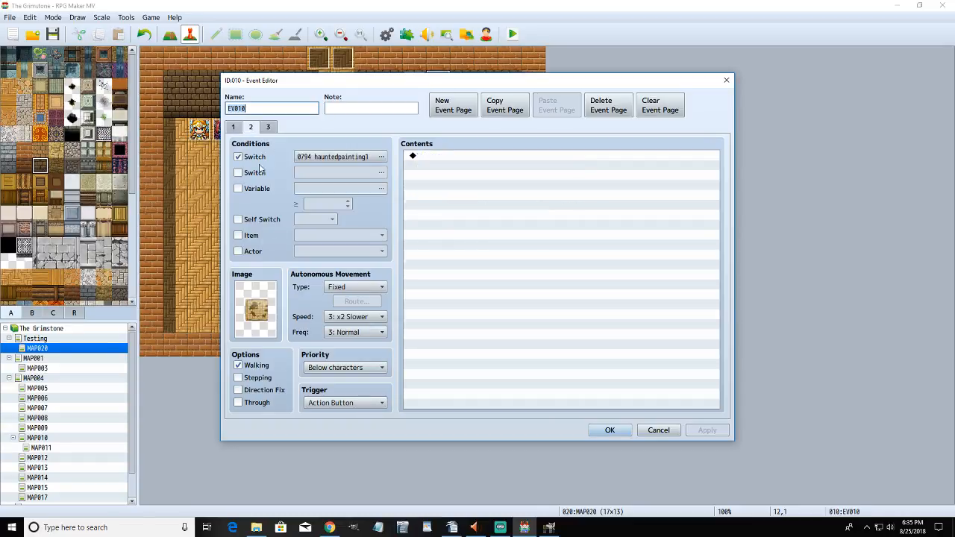
double_click(255, 310)
click(562, 211)
click(580, 365)
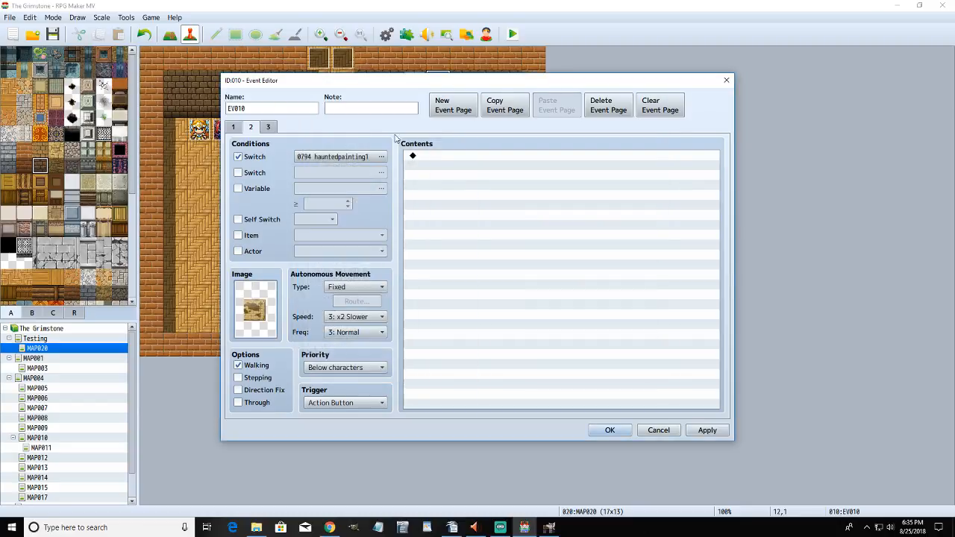
- Set the image of EV010's third page to the other framed painting tile from Tileset B and save the event
click(268, 127)
double_click(257, 311)
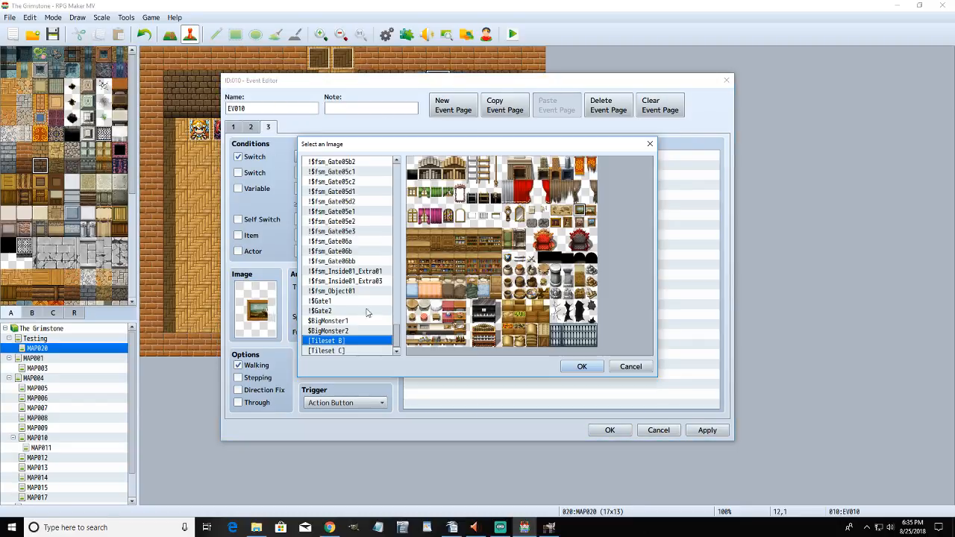
click(589, 216)
click(582, 366)
click(707, 429)
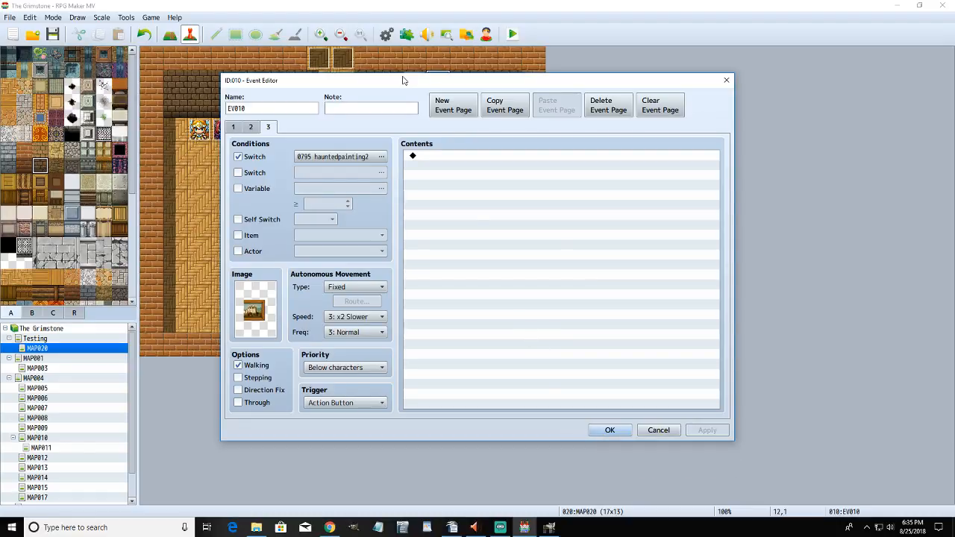
drag(412, 82, 415, 104)
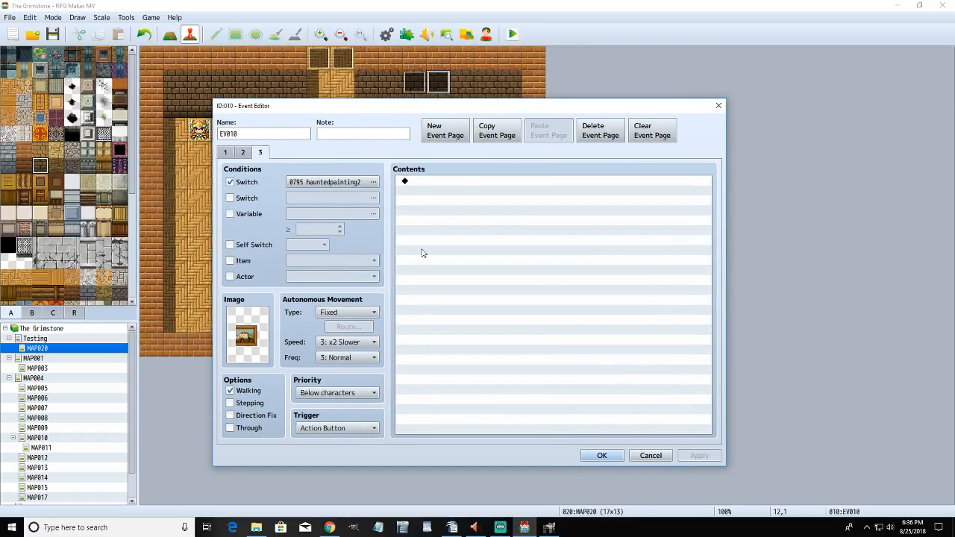
click(601, 455)
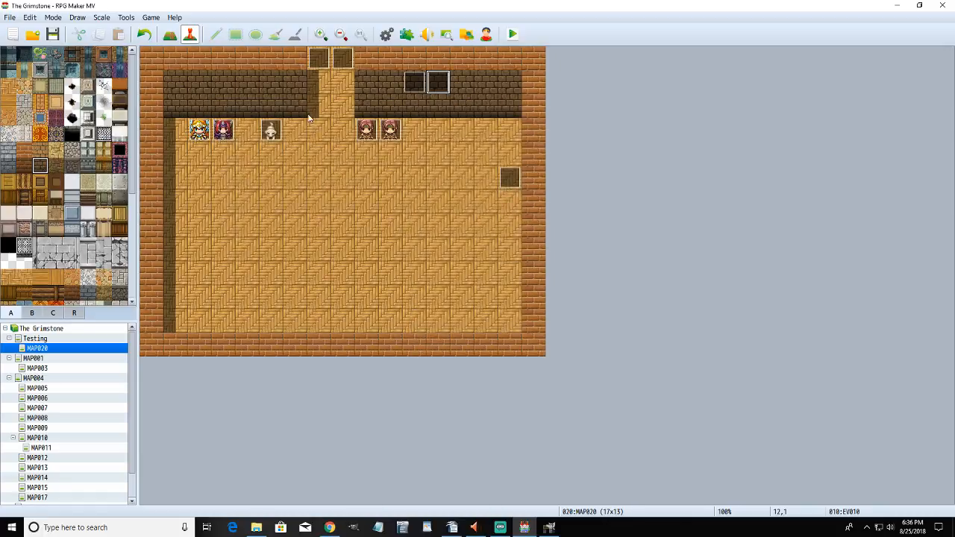
- Insert a Control Switches command in EV001 before the Play SE line, turning switch 0794 hauntedpainting1 OFF
double_click(319, 57)
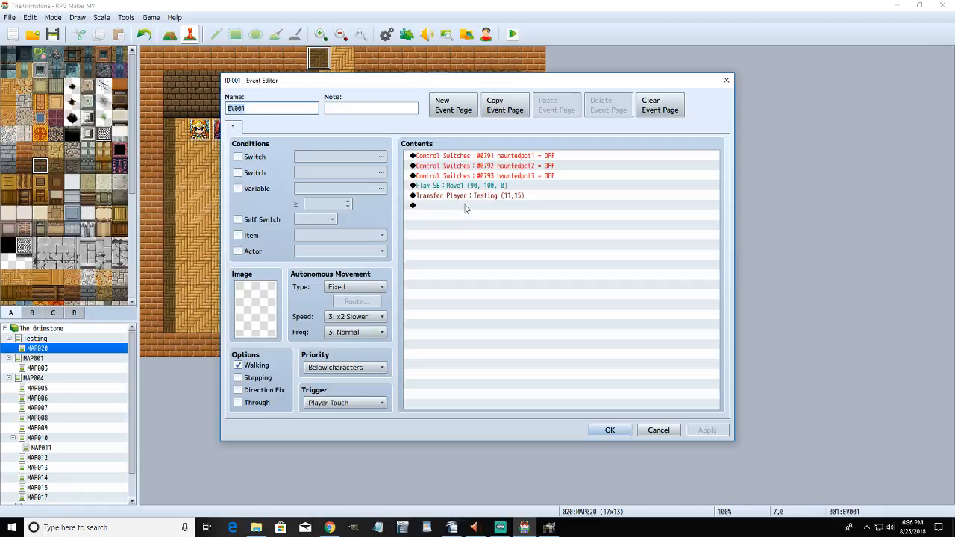
double_click(471, 185)
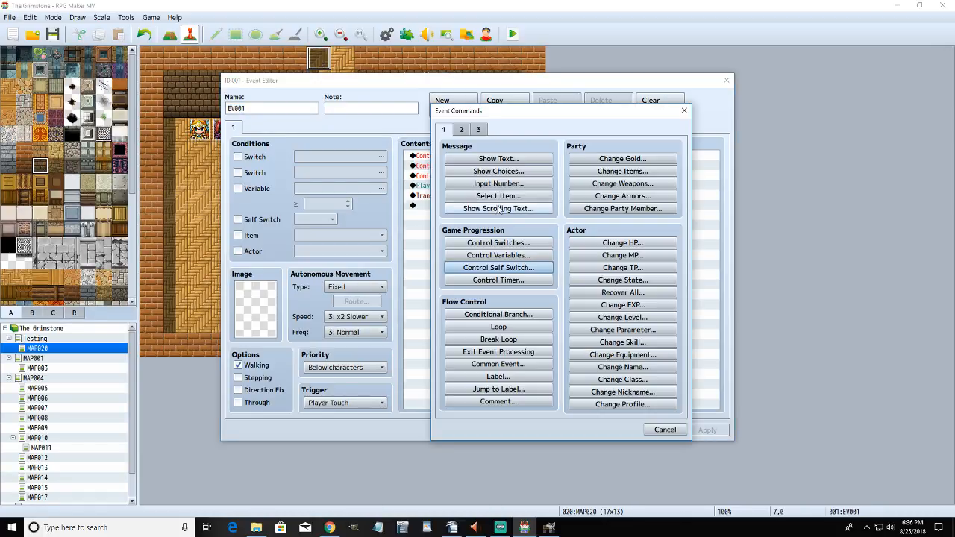
click(508, 253)
click(646, 370)
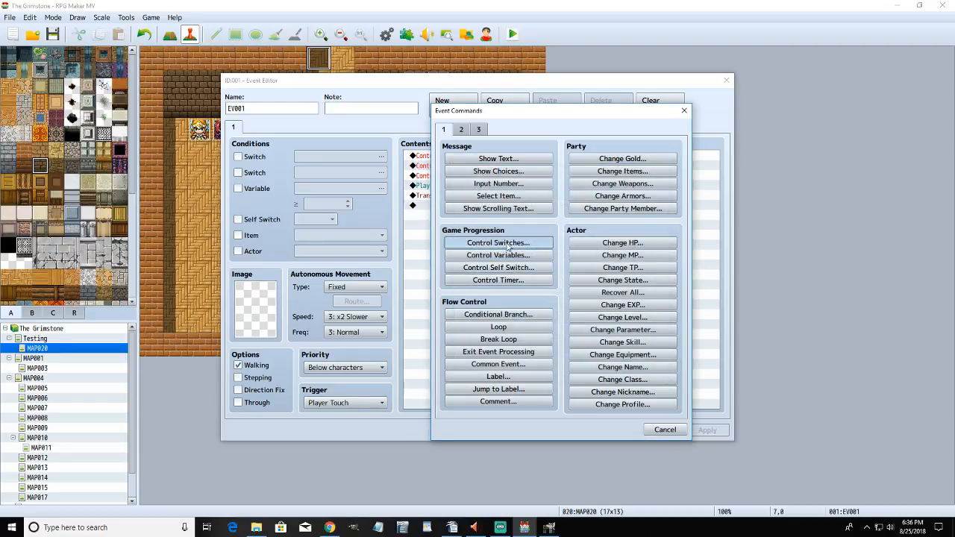
click(498, 243)
click(594, 256)
click(635, 295)
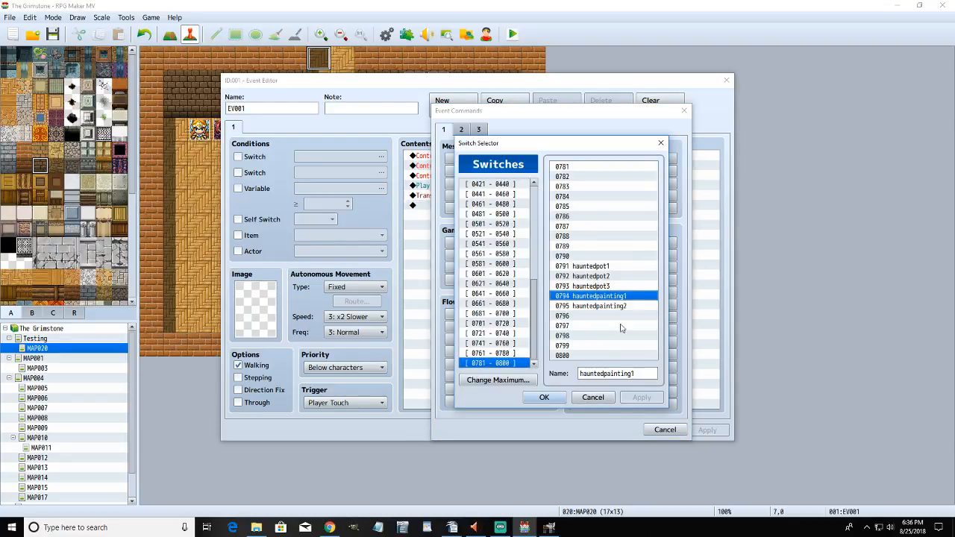
click(544, 396)
click(569, 320)
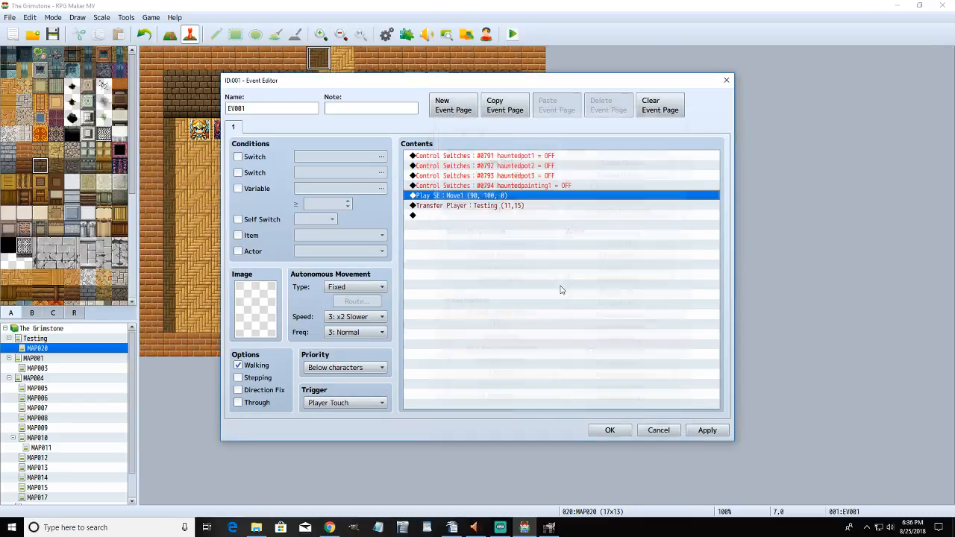
- Add a Control Switches command to EV001 that turns switch 0795 hauntedpainting2 OFF, and save the event
double_click(557, 213)
click(499, 267)
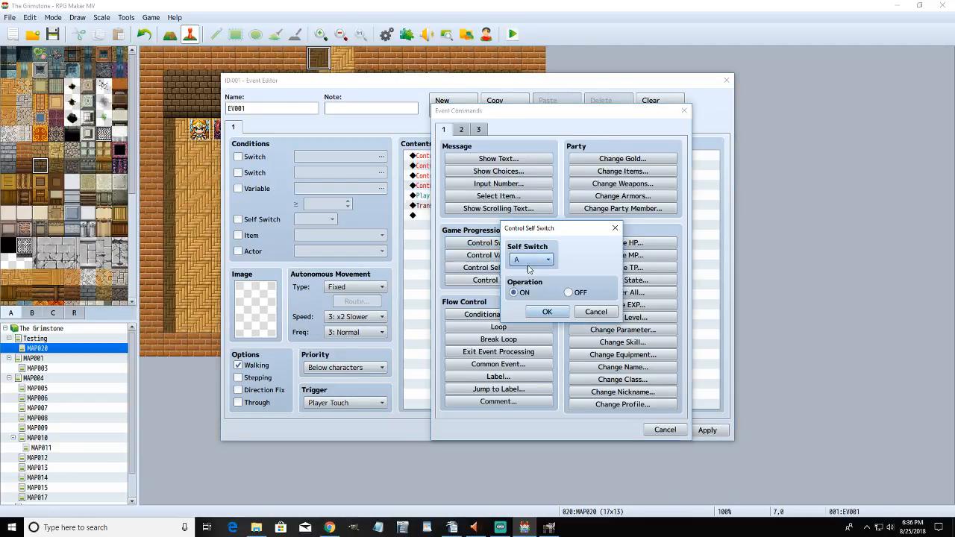
click(595, 310)
click(522, 255)
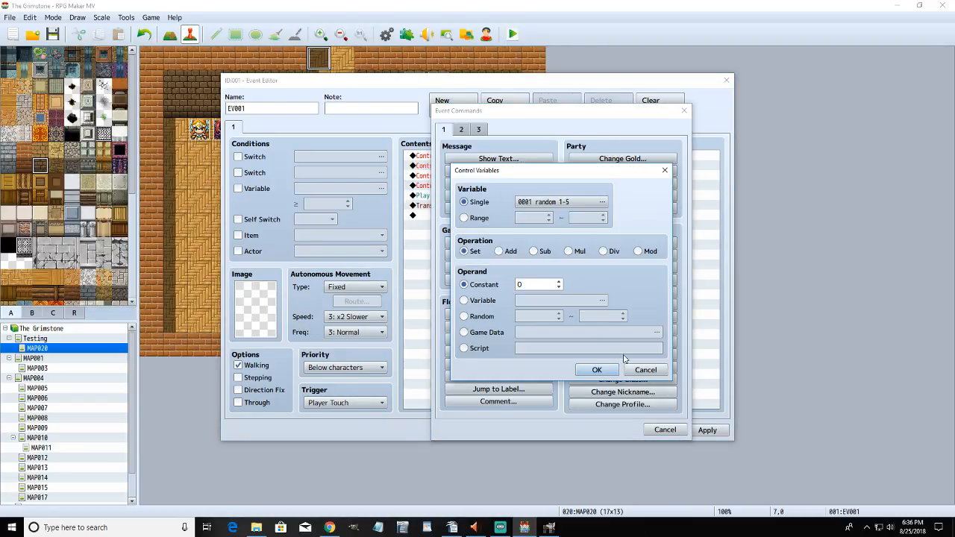
click(643, 366)
click(515, 243)
click(569, 251)
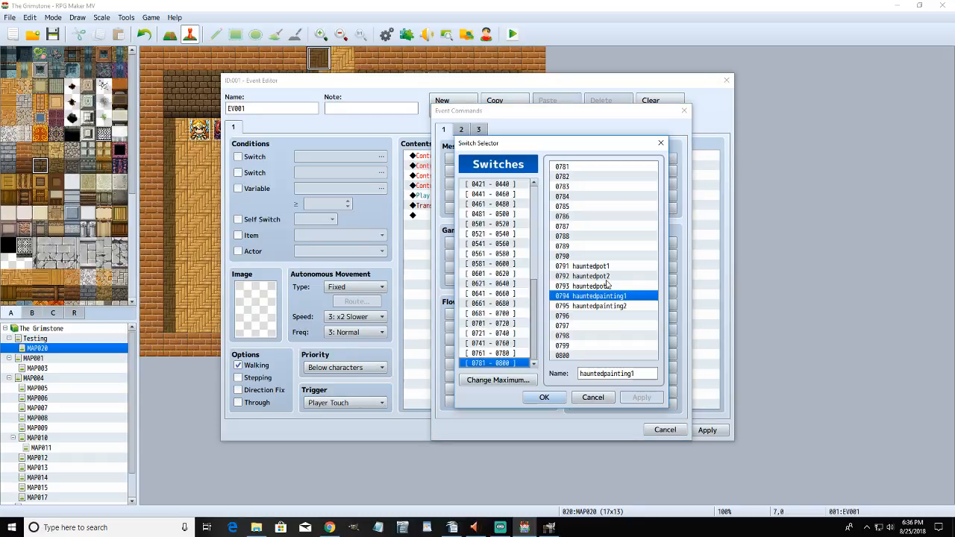
click(606, 306)
click(544, 397)
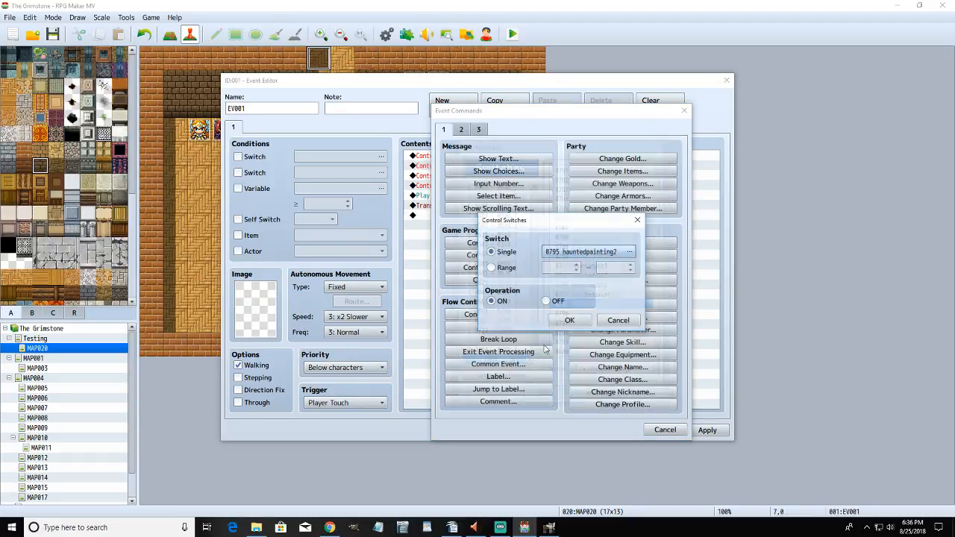
click(547, 301)
click(570, 321)
click(713, 431)
click(609, 430)
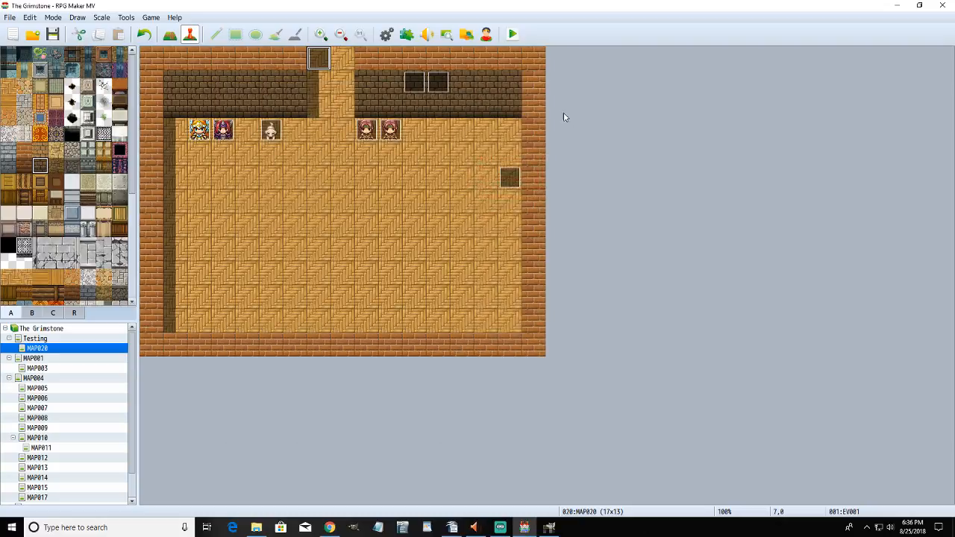
- Save the game and playtest it, entering the brick-walled room to check the haunted painting, then close the test
click(513, 35)
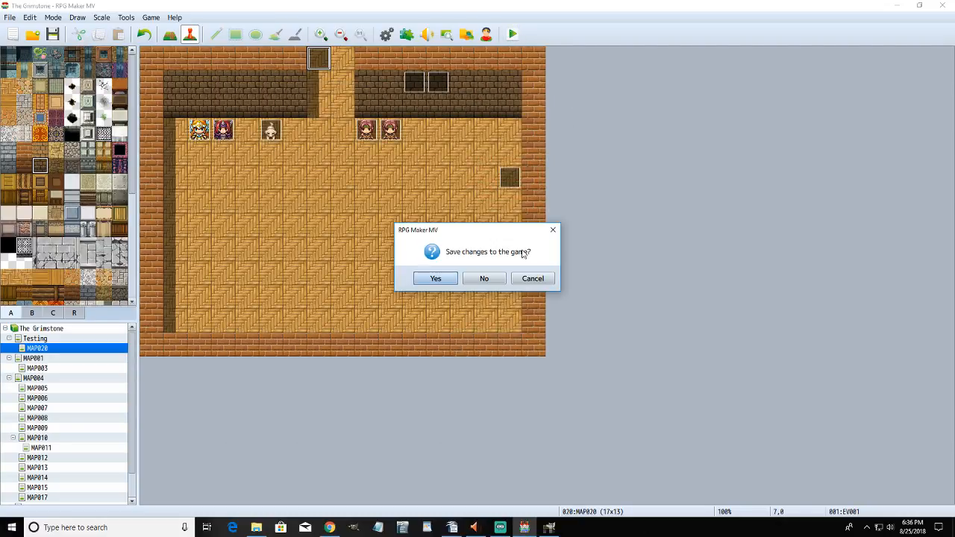
click(443, 277)
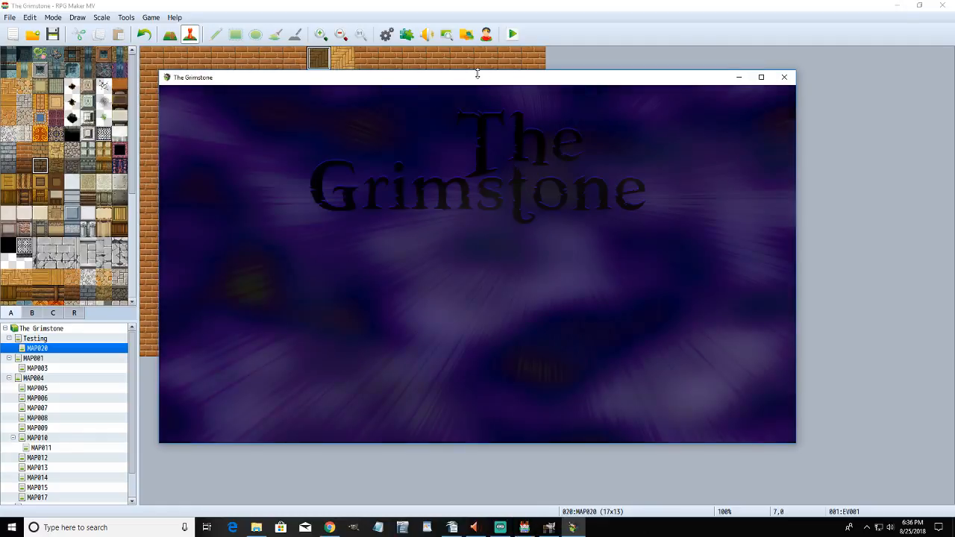
key(Up)
key(Return)
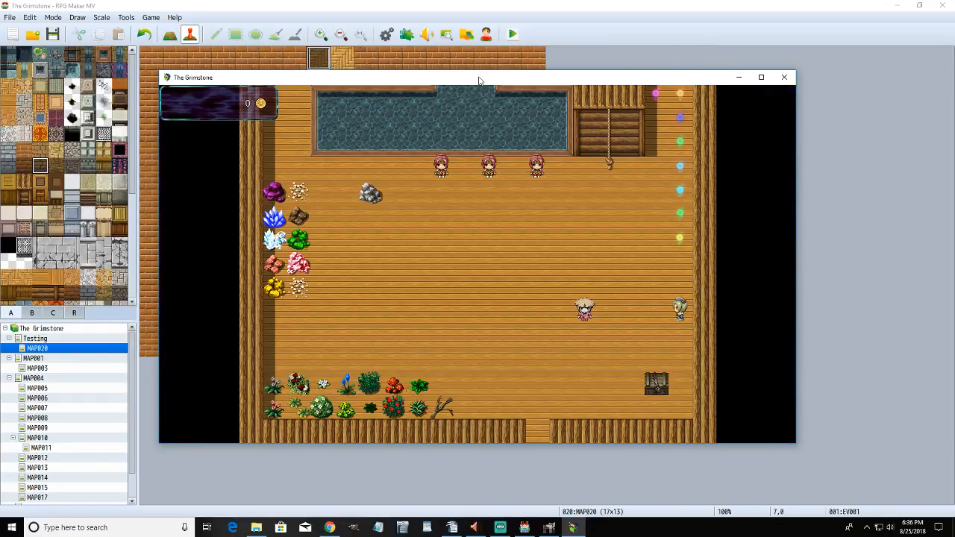
key(Left)
key(Down)
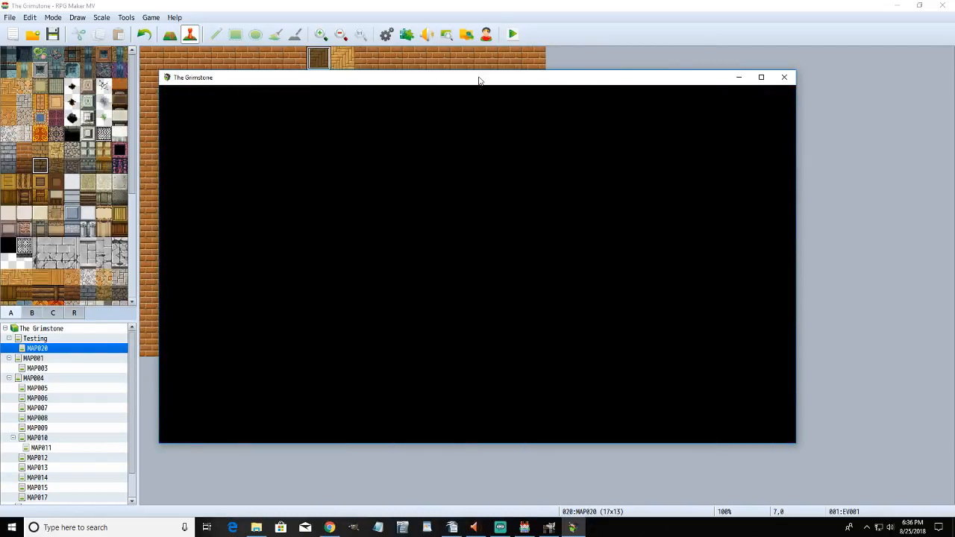
key(Down)
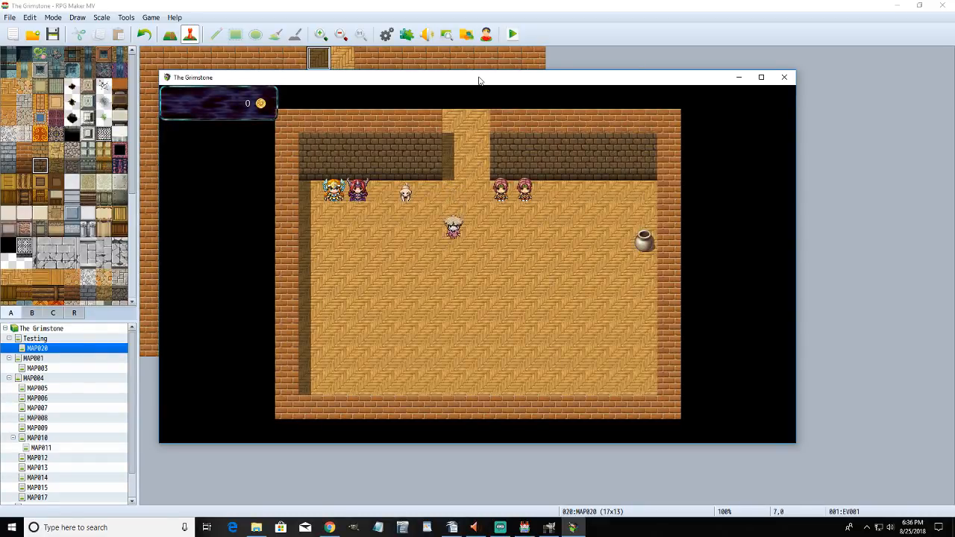
key(Right)
key(Up)
click(783, 76)
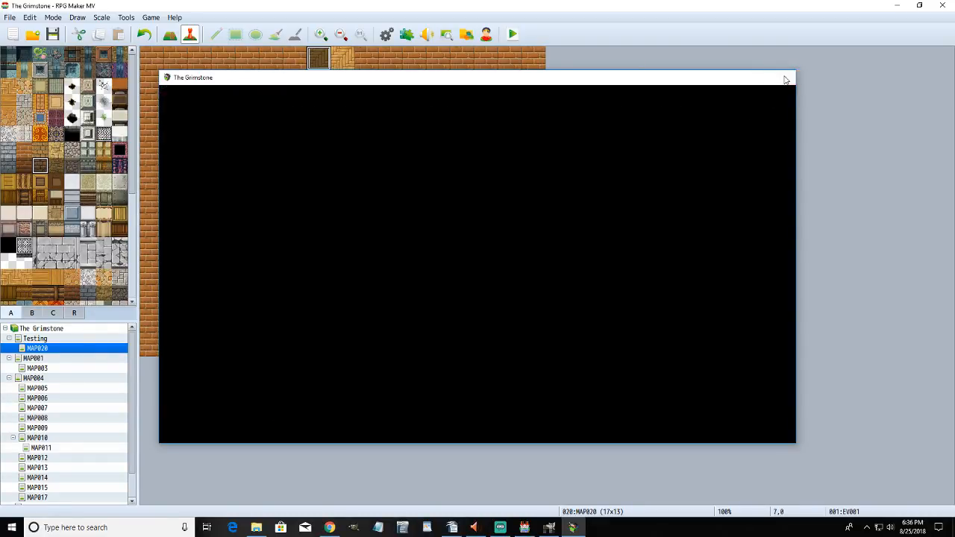
- Set EV008's first page to Same as characters priority and the Autorun trigger, and save the event
click(342, 403)
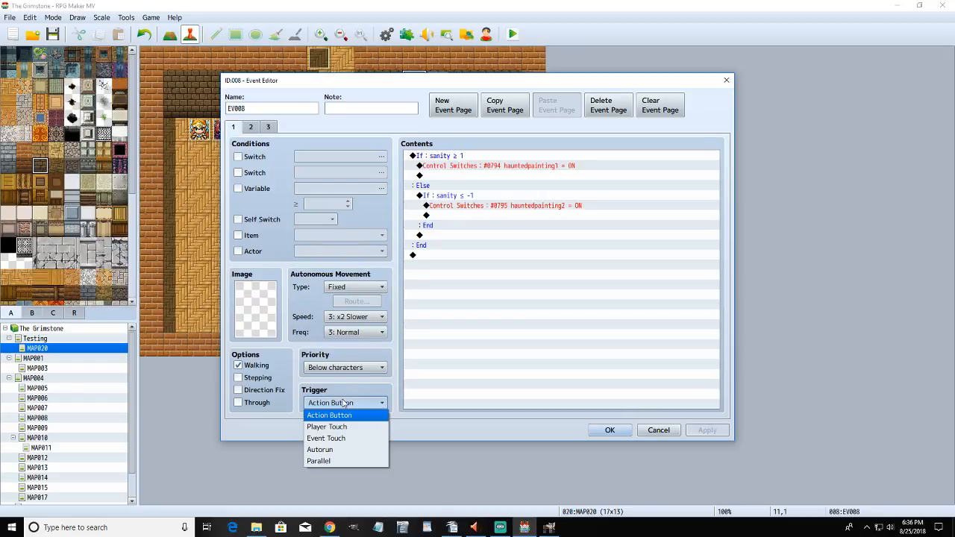
click(333, 456)
click(343, 367)
click(338, 391)
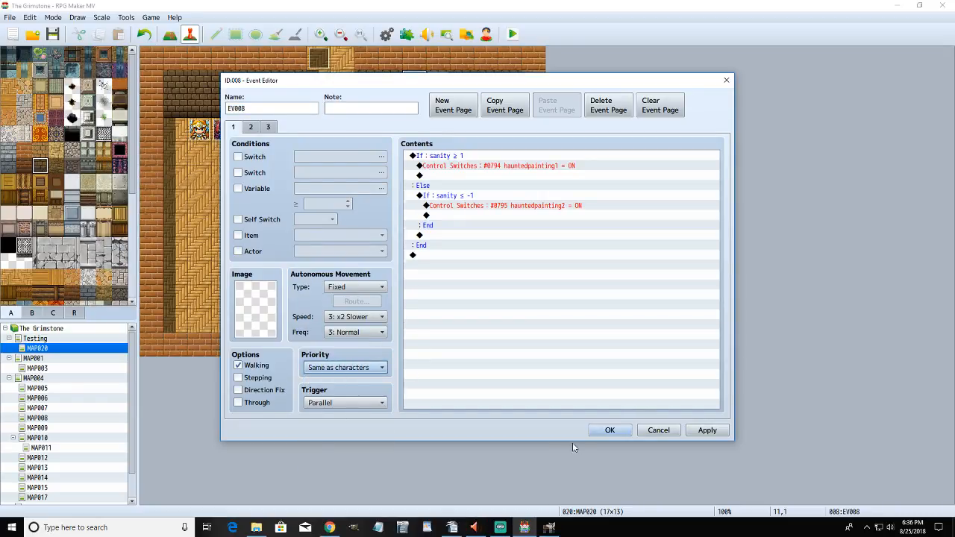
click(342, 403)
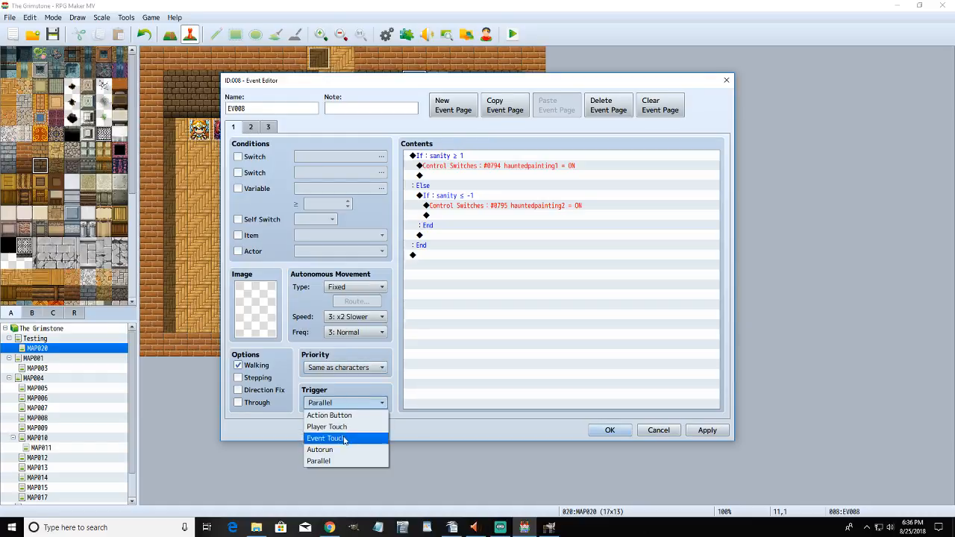
click(342, 448)
click(694, 430)
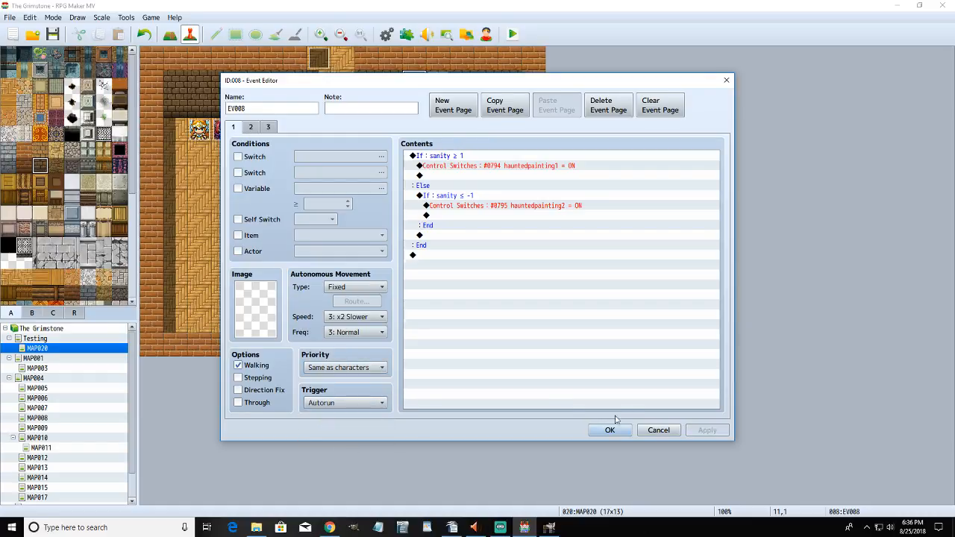
click(610, 430)
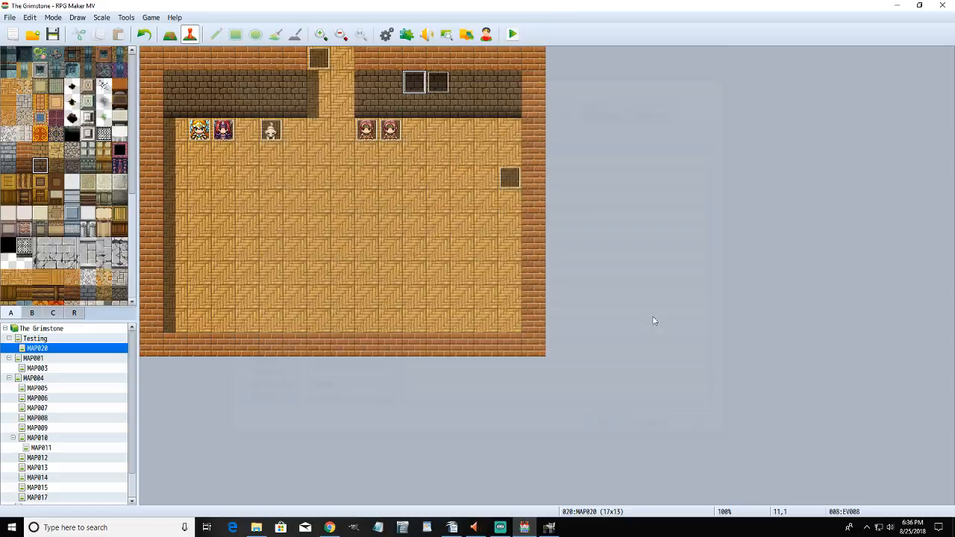
- Save and playtest the game again, entering the brick-walled room to check the painting on the wall
click(511, 35)
click(434, 279)
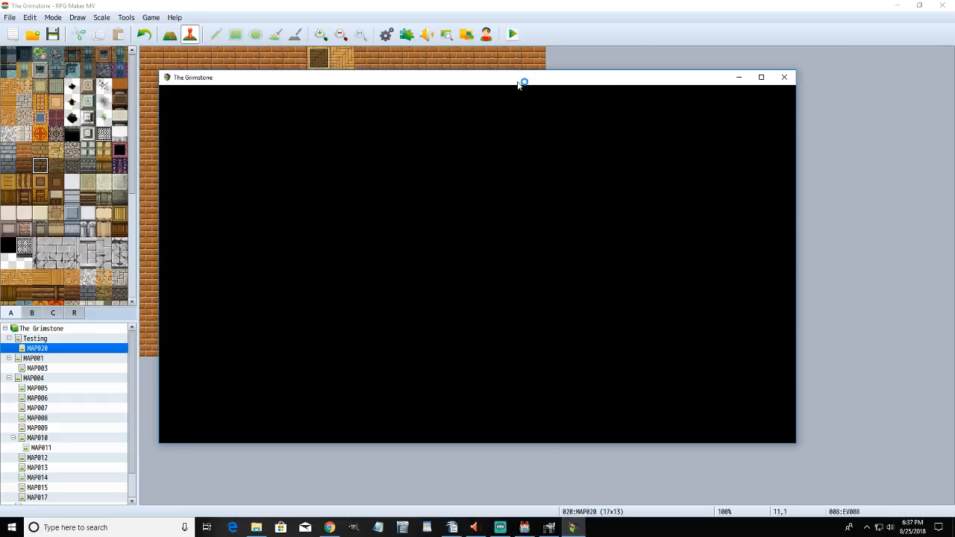
key(Return)
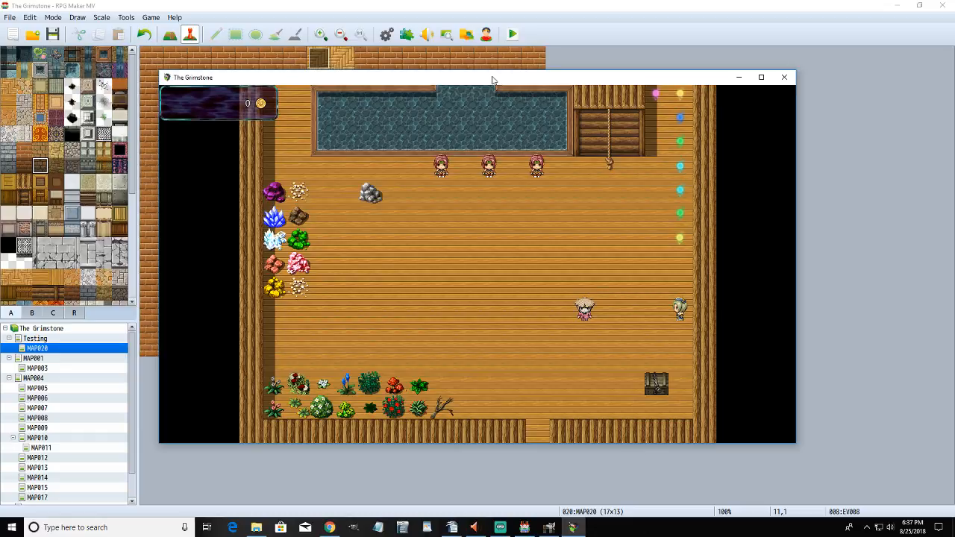
key(Down)
key(Left)
key(Down)
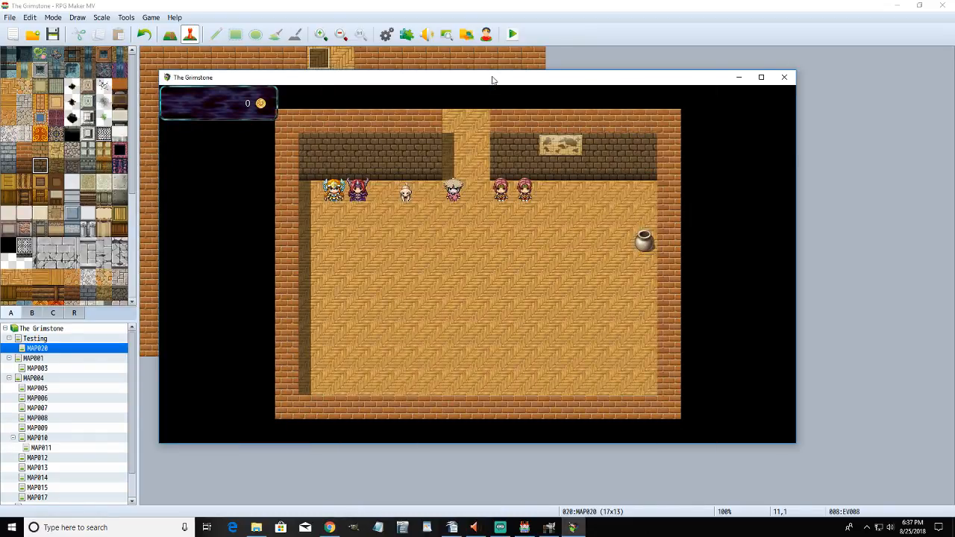
- Return to the wooden testing room and have the sanity character decrease the player's sanity
key(Up)
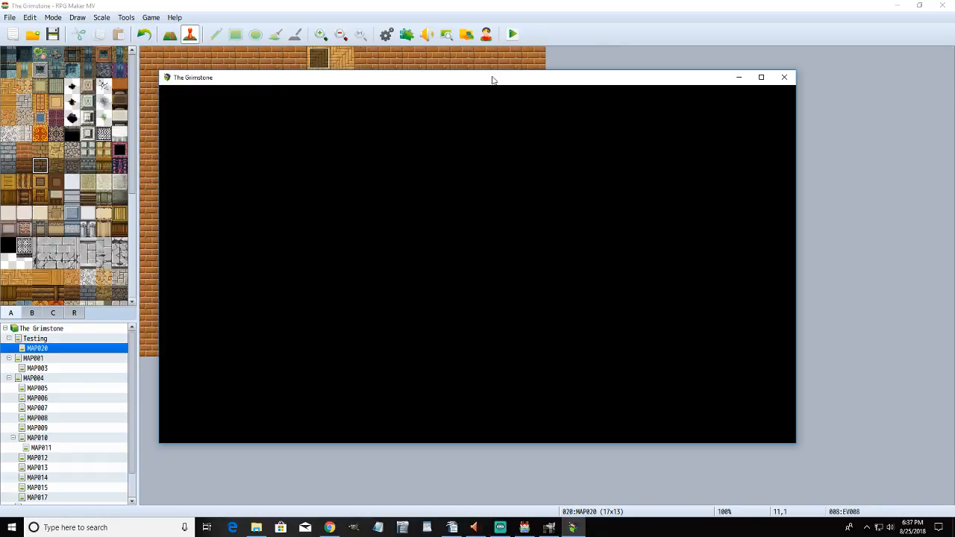
key(Up)
key(Right)
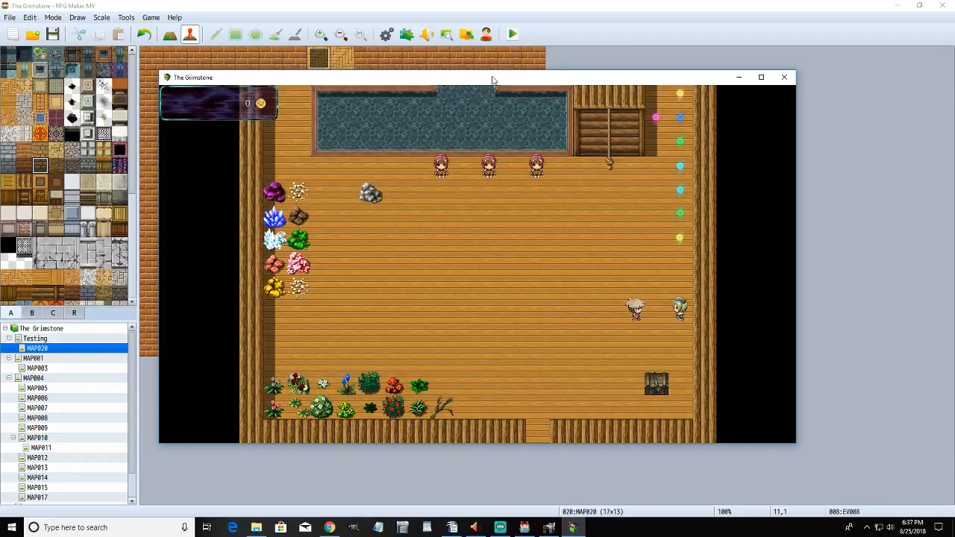
key(Down)
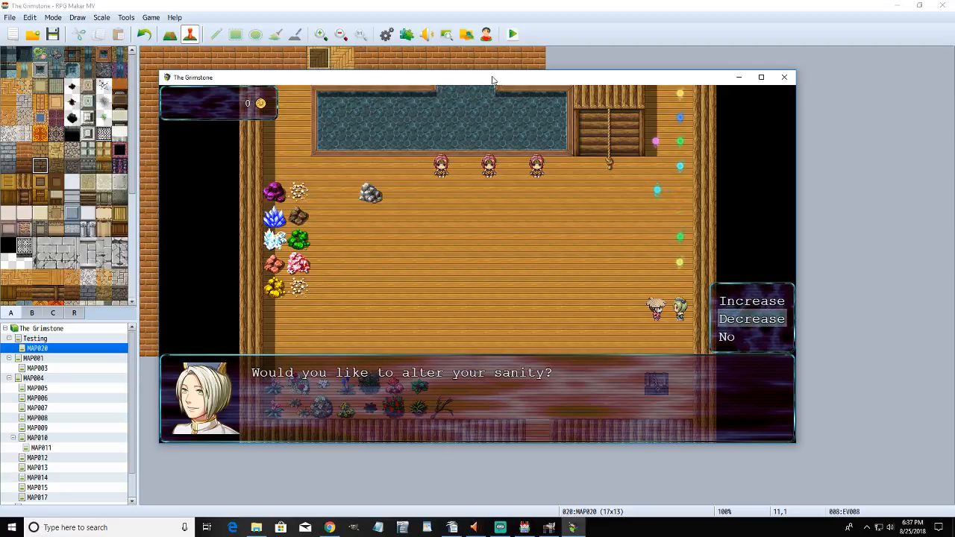
key(Return)
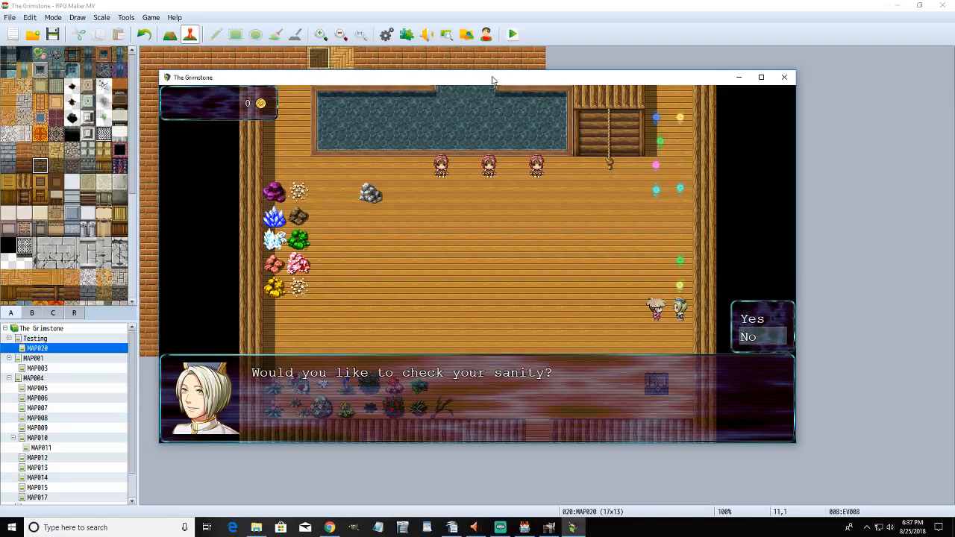
- Finish the sanity conversation and enter the brick-walled room to check the haunted pot and painting
key(Return)
key(Return)
key(Left)
key(Down)
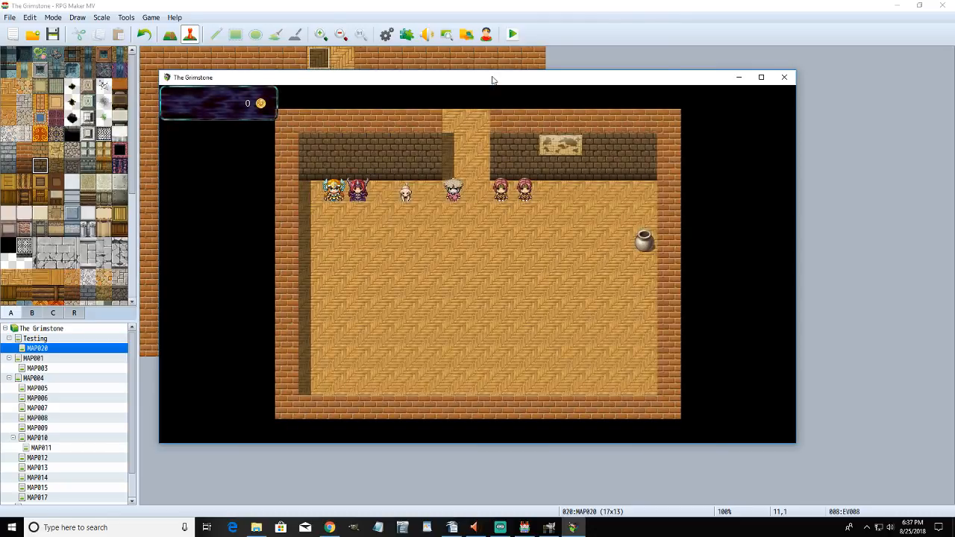
- Go back to the wooden testing room and have the sanity character decrease the player's sanity again
key(Up)
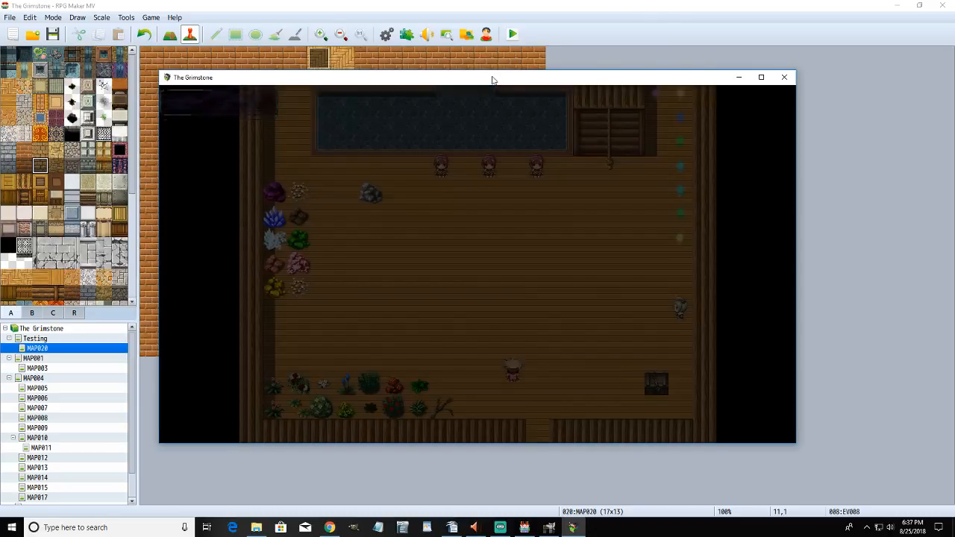
key(Right)
key(Return)
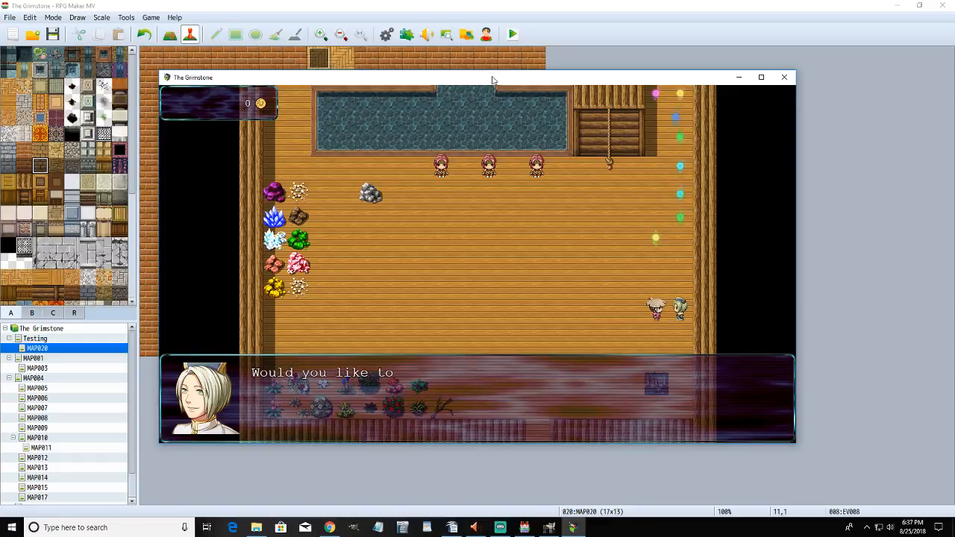
key(Down)
key(Return)
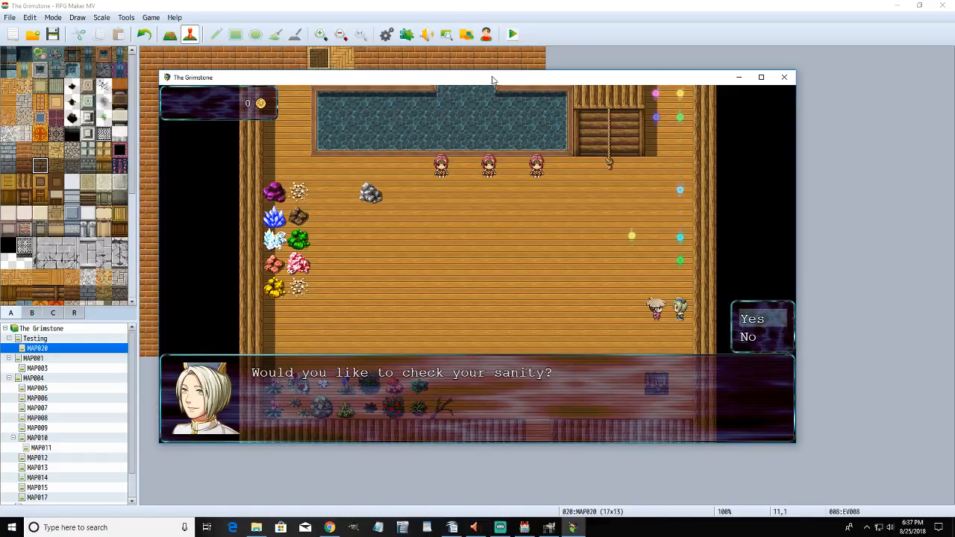
- Answer the sanity check and re-enter the brick-walled room to inspect the pot and painting at the lowered sanity
key(Return)
key(Return)
key(Left)
key(Down)
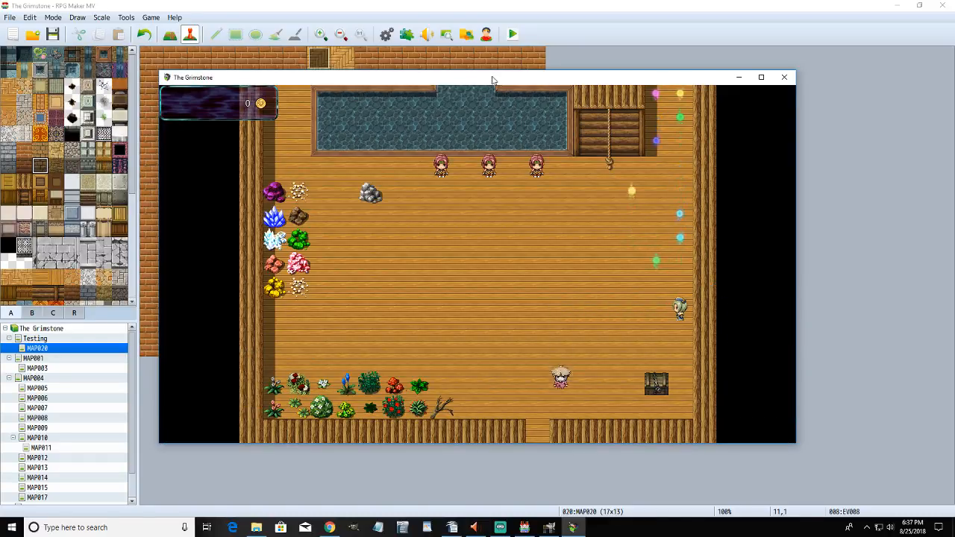
- Leave the brick-walled room and have the sanity character decrease the player's sanity once more
key(Up)
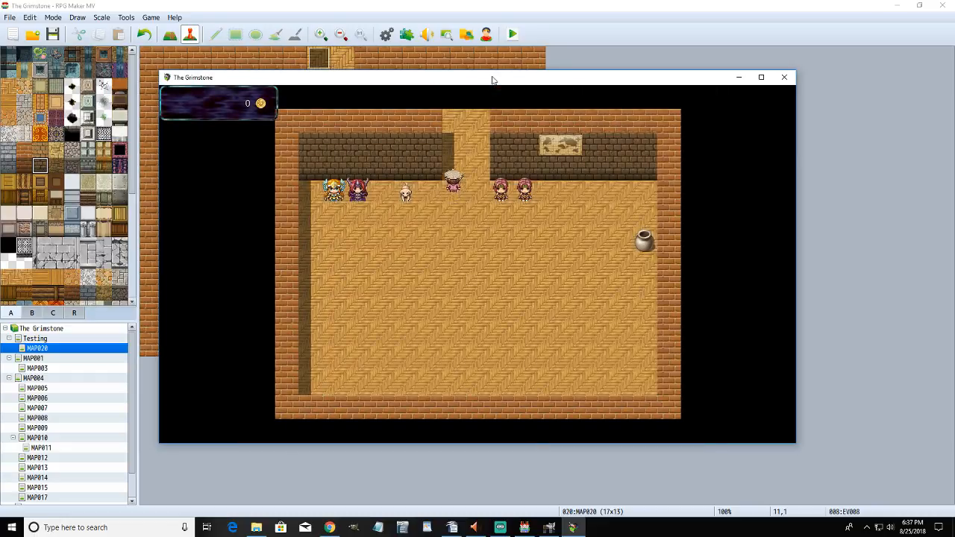
key(Up)
key(Right)
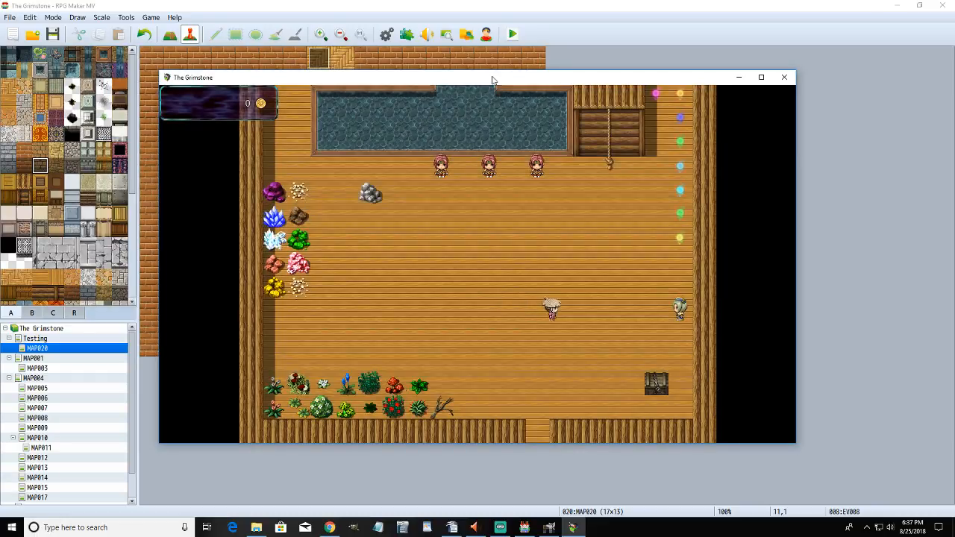
key(Right)
key(Return)
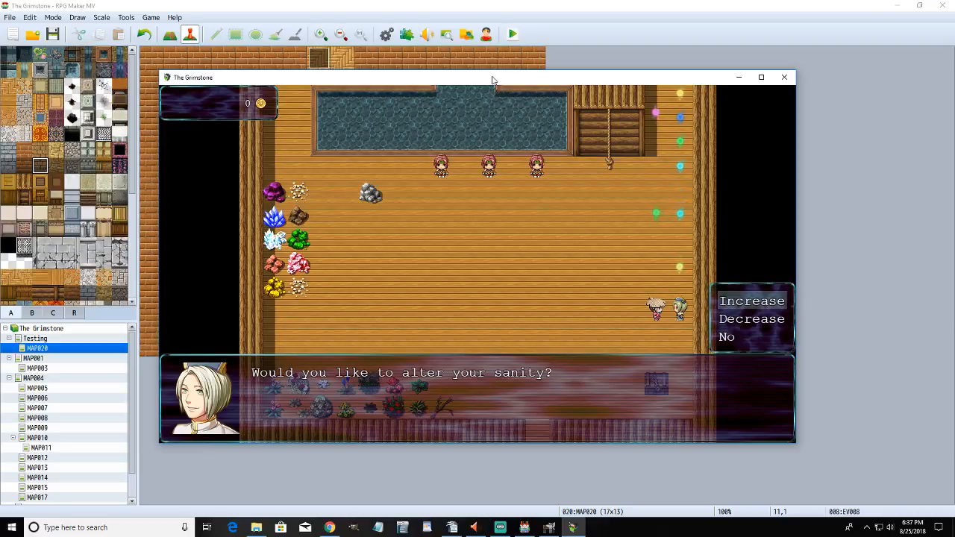
key(Down)
key(Return)
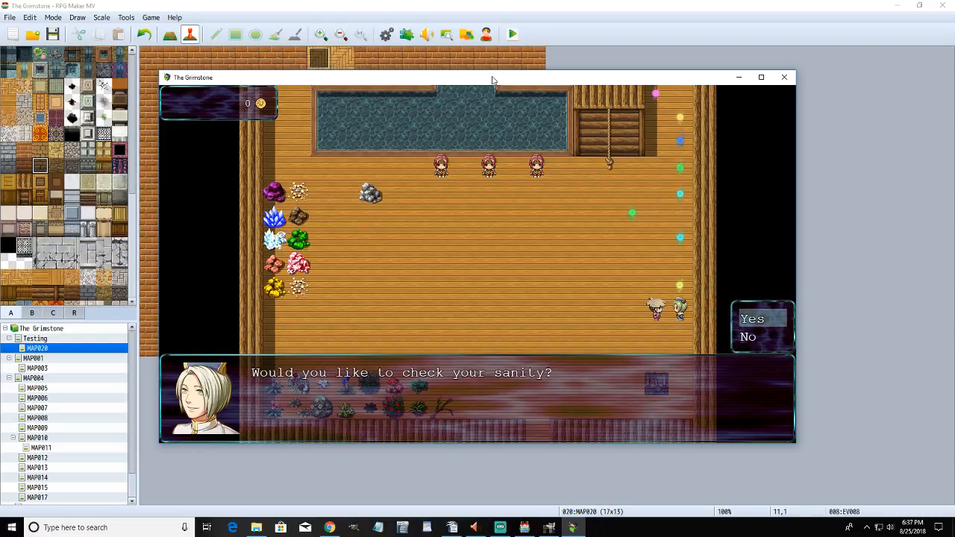
- Close the sanity conversation and walk into the brick-walled room to check whether the pot and painting change
key(Return)
key(Return)
key(Left)
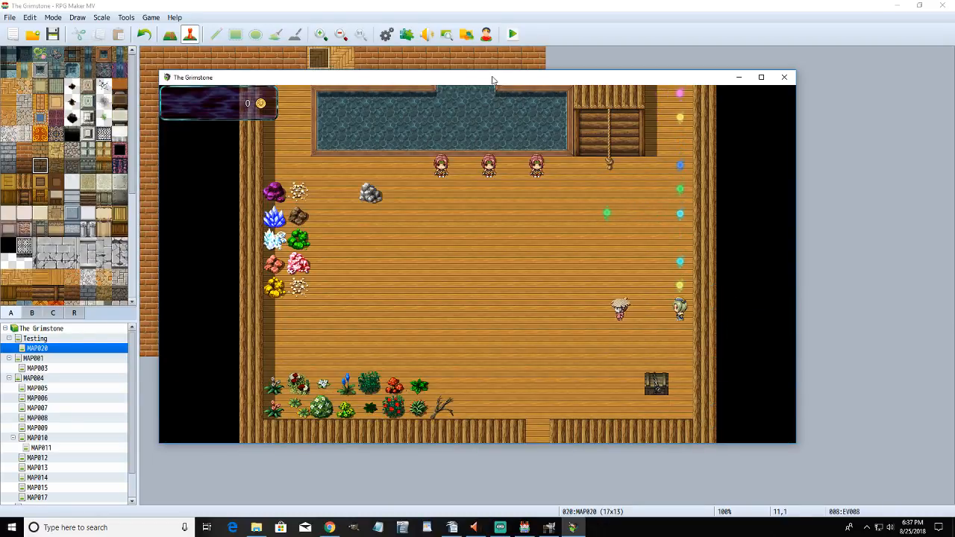
key(Down)
key(Down)
key(Left)
key(Down)
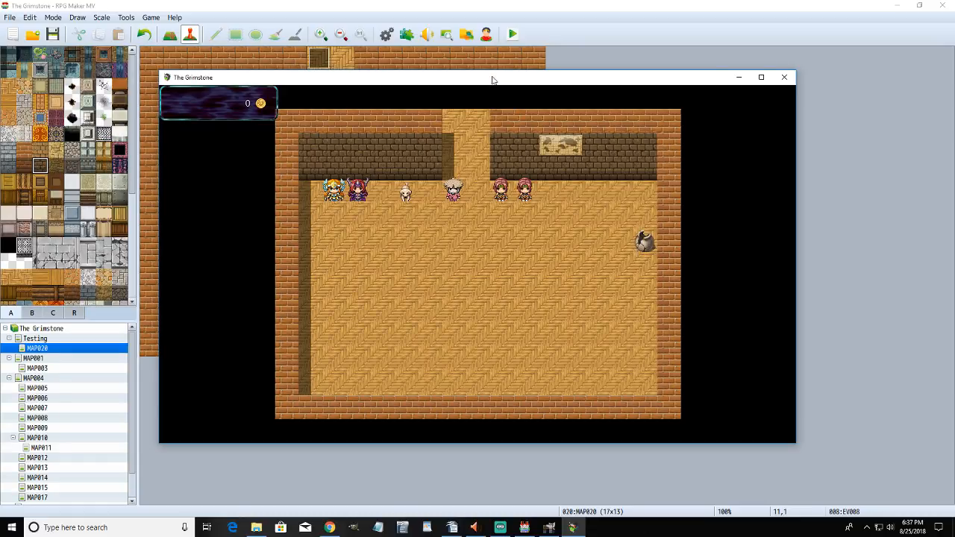
- Return to the wooden testing room and have the sanity character increase the player's sanity, completing the sanity check
key(Up)
key(Up)
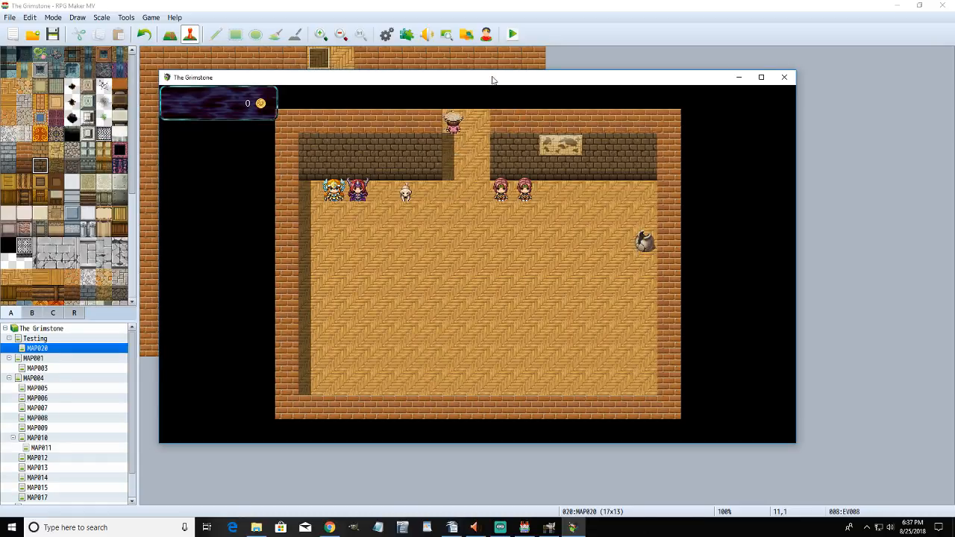
key(Up)
key(Up)
key(Up)
key(Right)
key(Right)
key(Up)
key(Up)
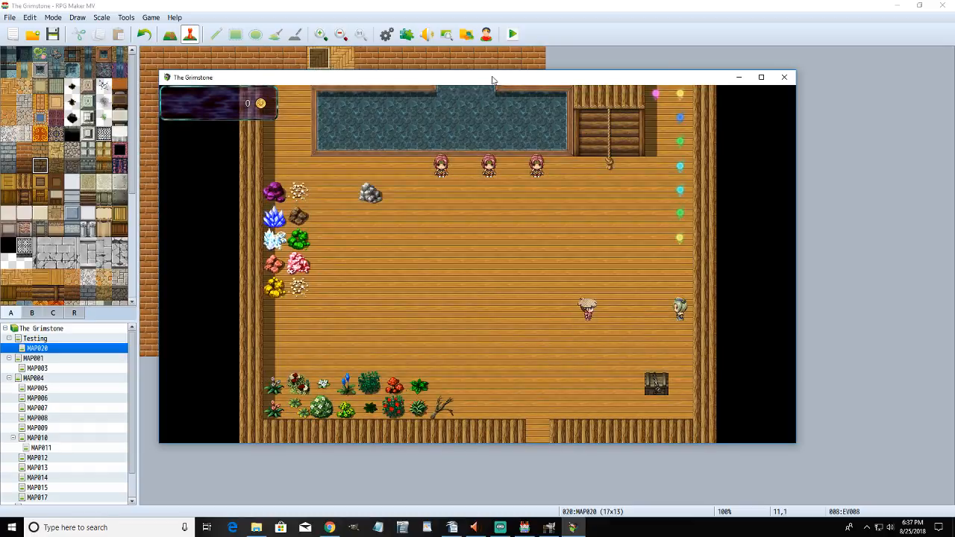
key(Right)
key(Right)
key(Right)
key(Return)
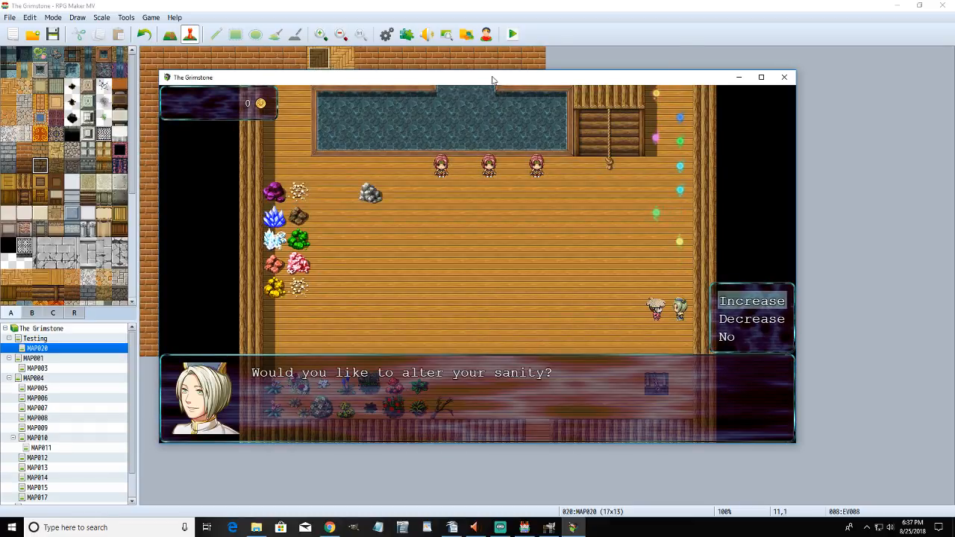
key(Return)
key(Return)
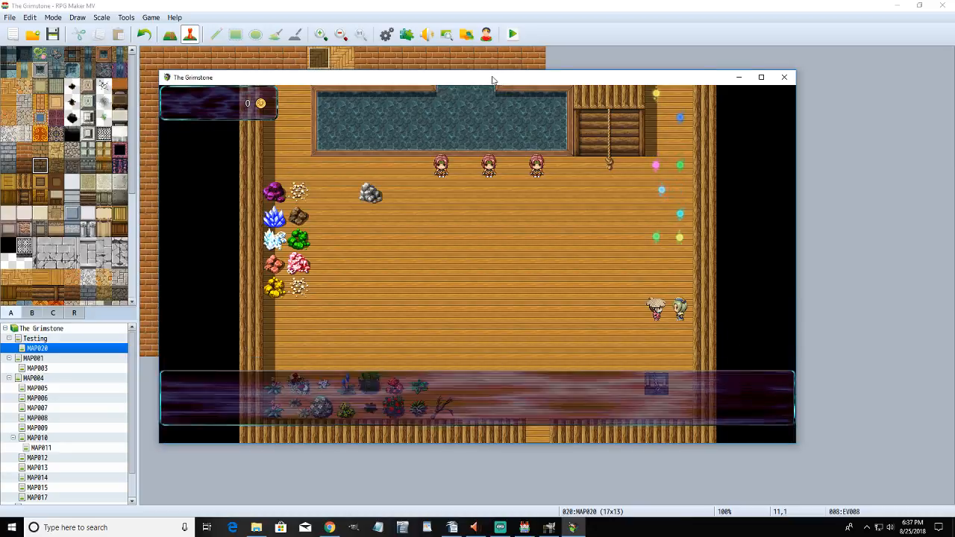
- Enter the brick-walled room to check the pot and painting at the raised sanity, and close the playtest
key(Left)
key(Left)
key(Left)
key(Down)
key(Down)
key(Down)
key(Down)
key(Down)
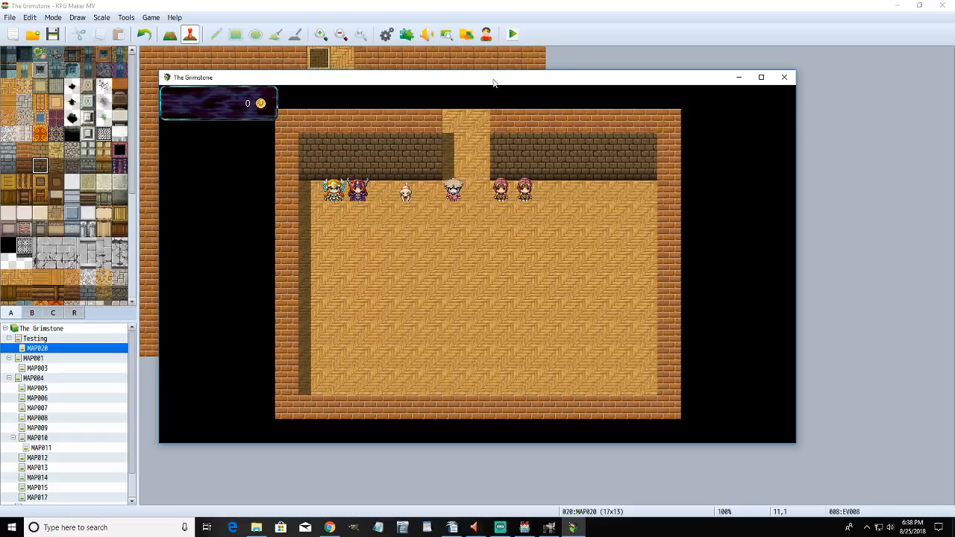
click(784, 77)
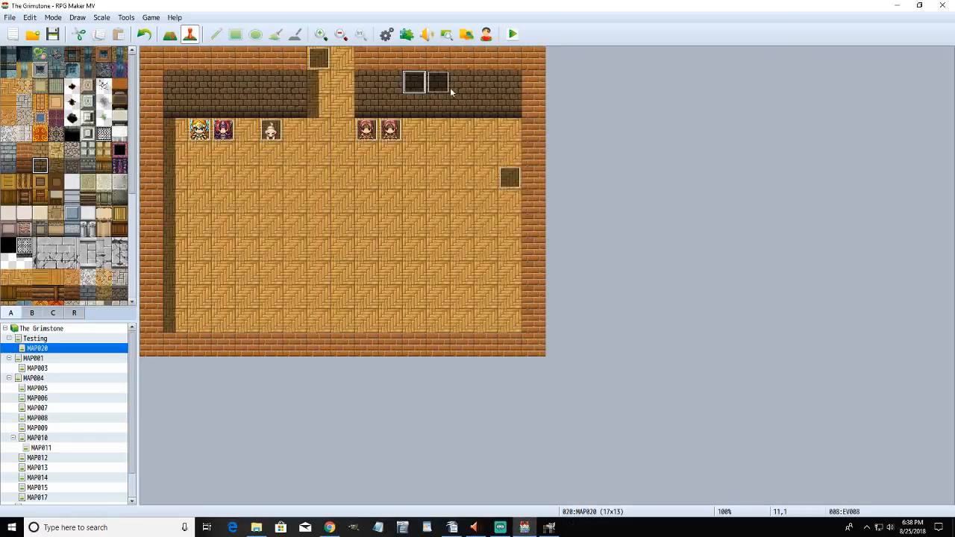
- Set the second conditional branch on the first page of the haunted pot event EV009 to sanity ≥ 0 and save the event
double_click(511, 179)
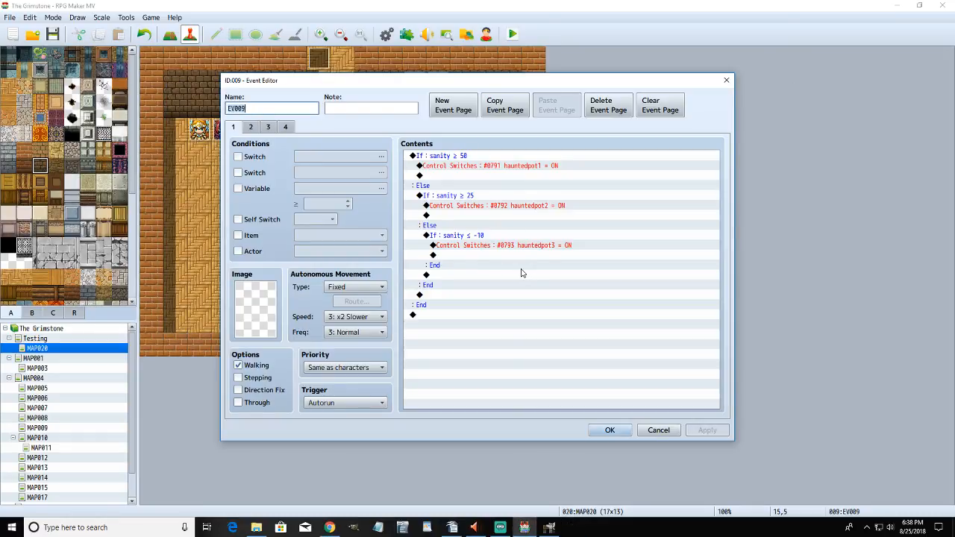
click(480, 196)
right_click(480, 197)
click(508, 220)
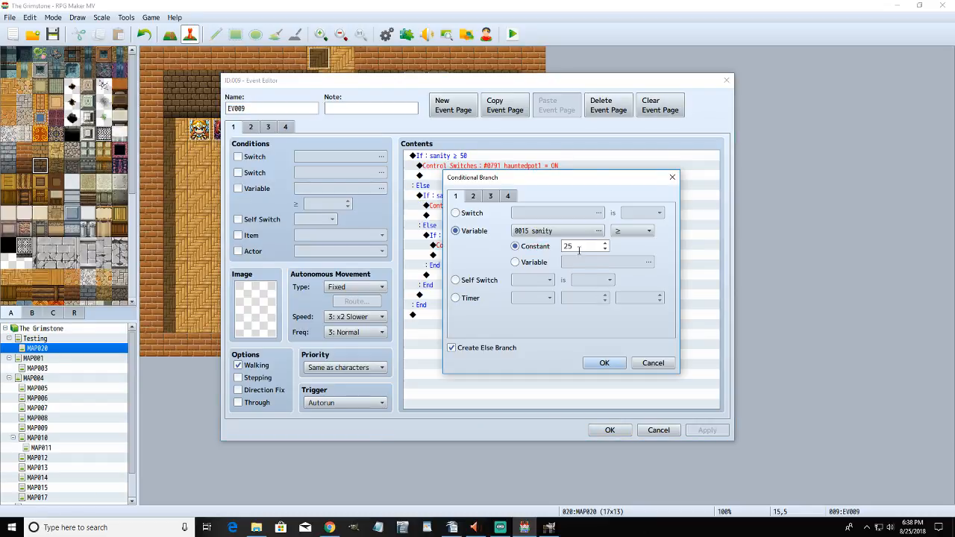
drag(579, 248, 563, 245)
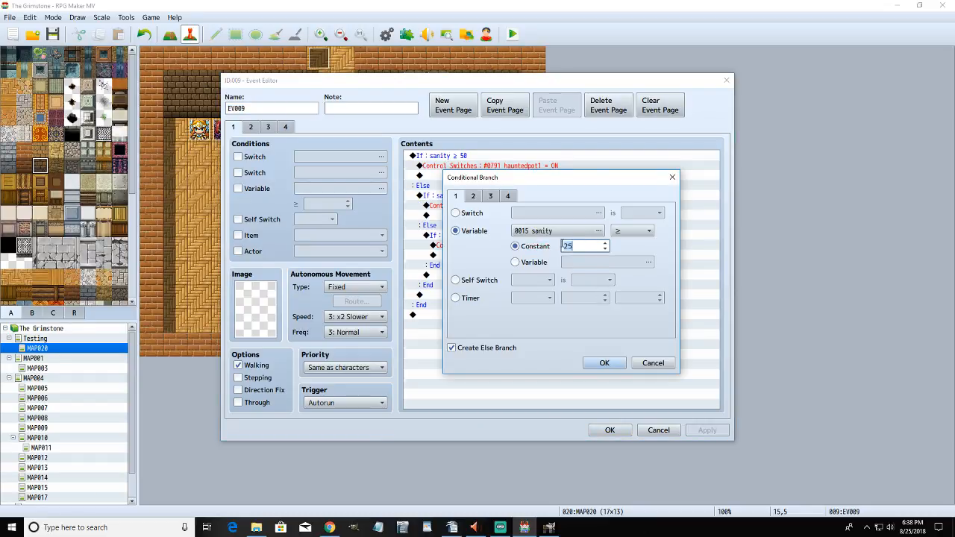
click(616, 362)
click(485, 213)
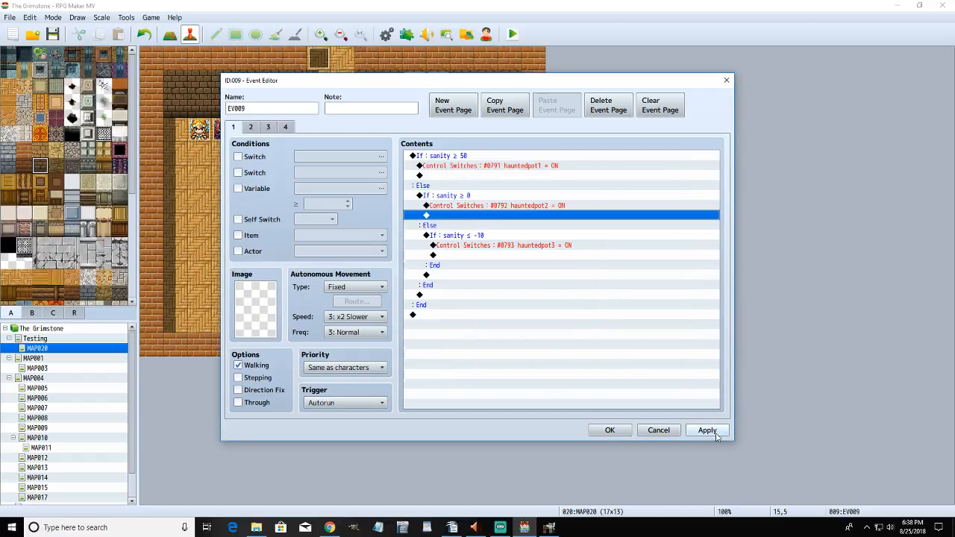
click(707, 430)
click(609, 430)
- Set the first conditional branch of the haunted painting event EV008 to sanity ≥ 0 and save the event
double_click(422, 88)
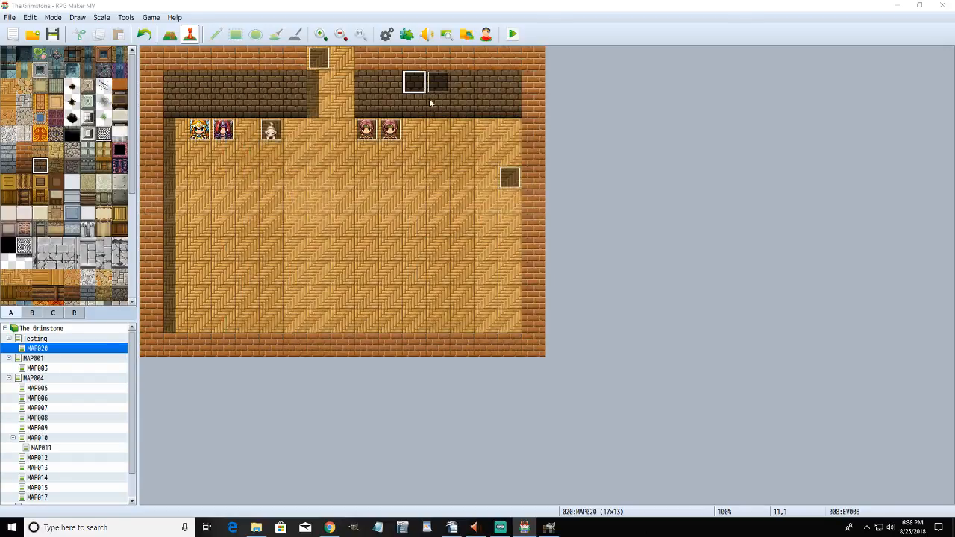
right_click(464, 158)
click(508, 172)
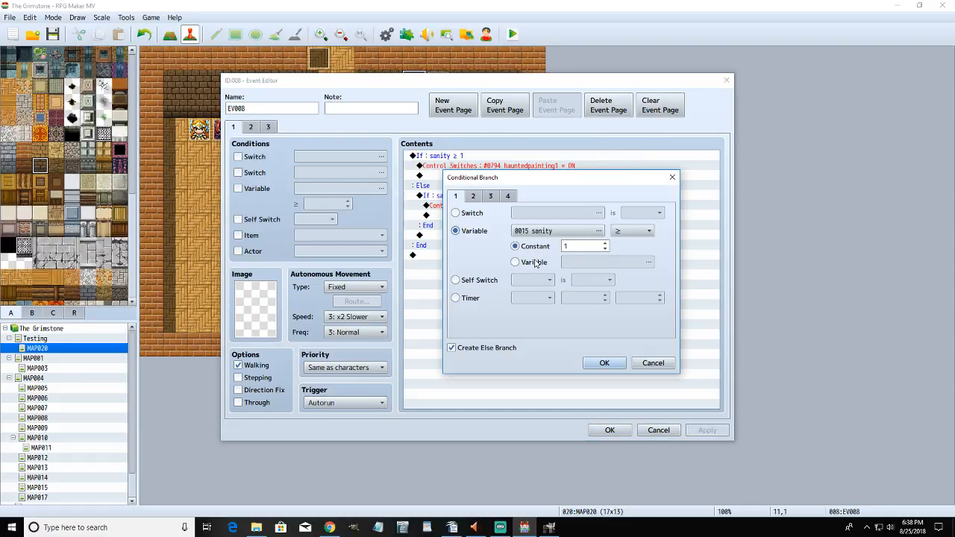
click(605, 363)
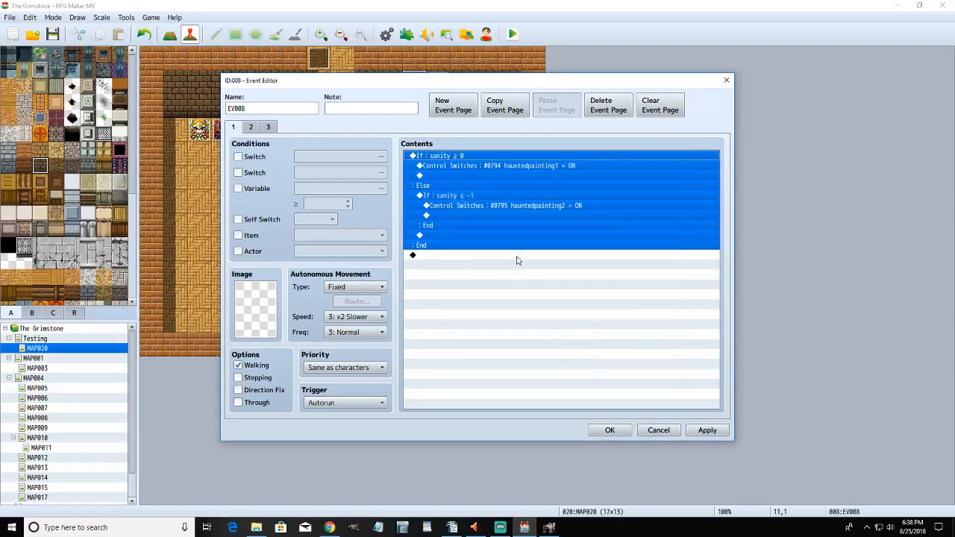
click(608, 430)
- Set the first conditional branch of the neighbouring painting event EV010 to sanity ≥ 0 and save the event
double_click(438, 82)
click(463, 158)
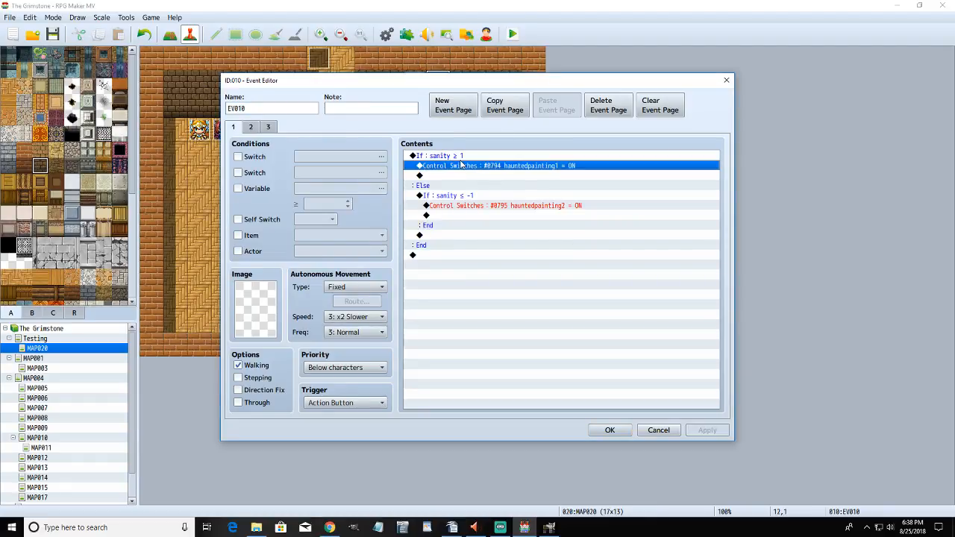
right_click(463, 157)
click(489, 172)
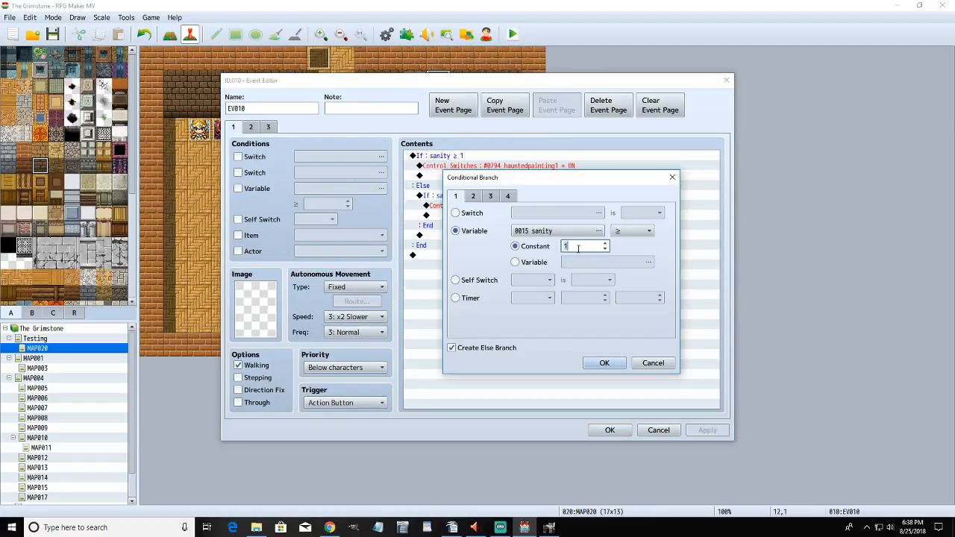
click(604, 362)
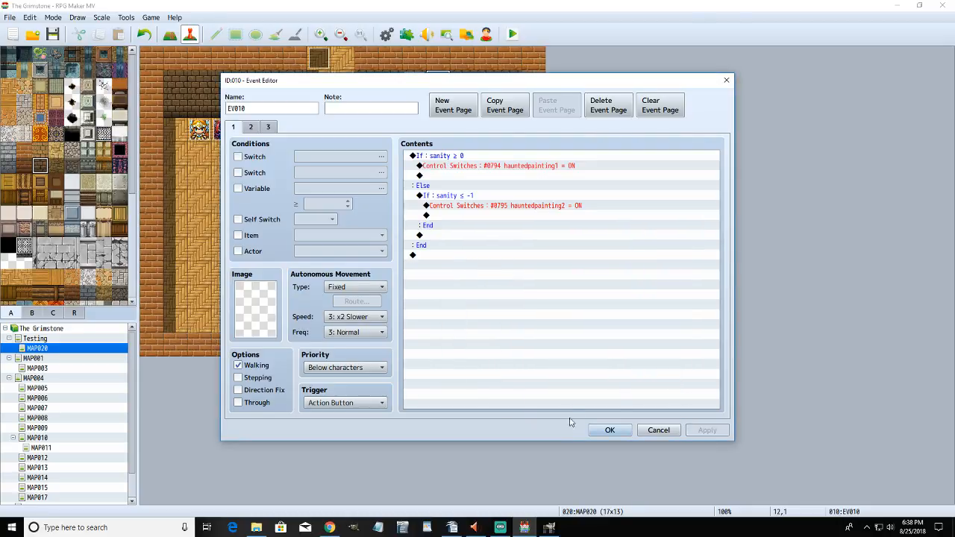
click(597, 429)
- Save the changes, playtest with a new game, and enter the brick-walled room to check the haunted objects
click(513, 35)
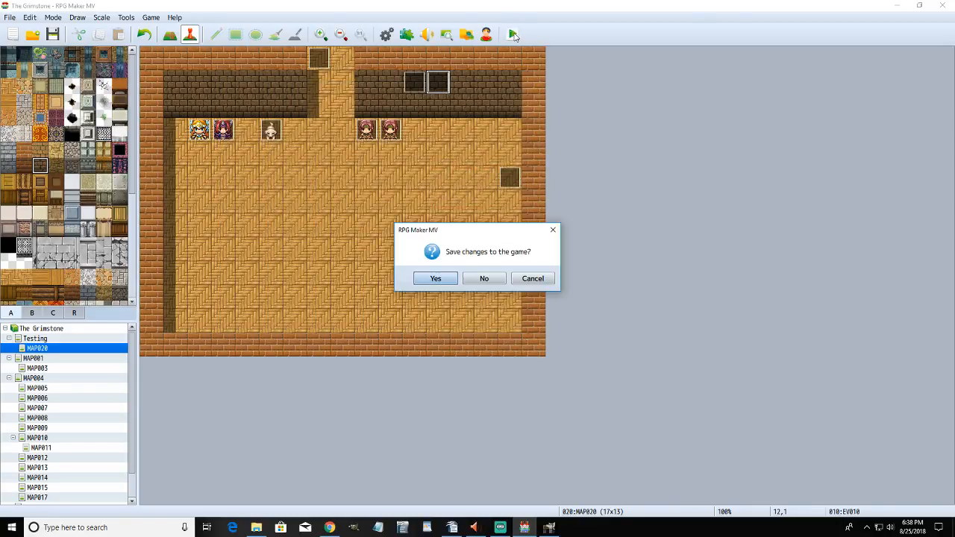
click(438, 278)
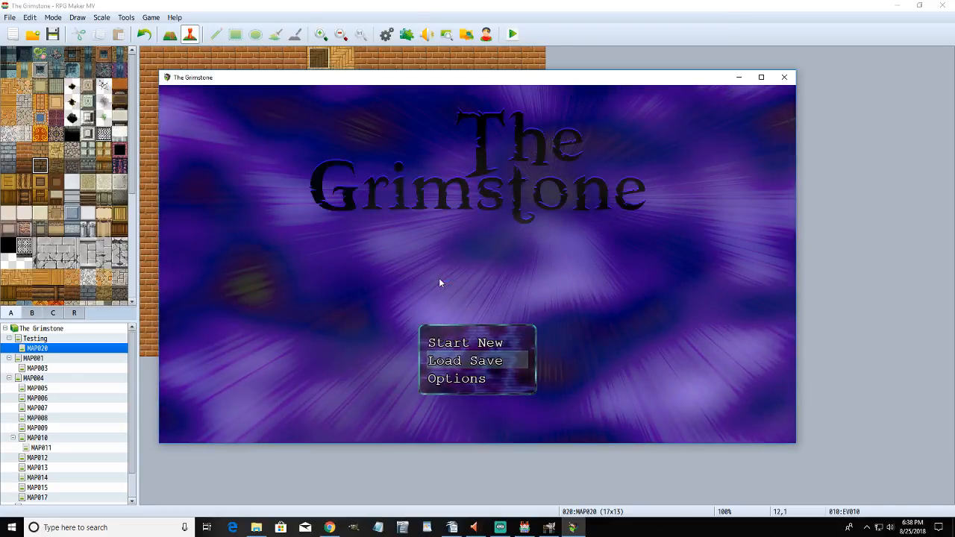
click(509, 342)
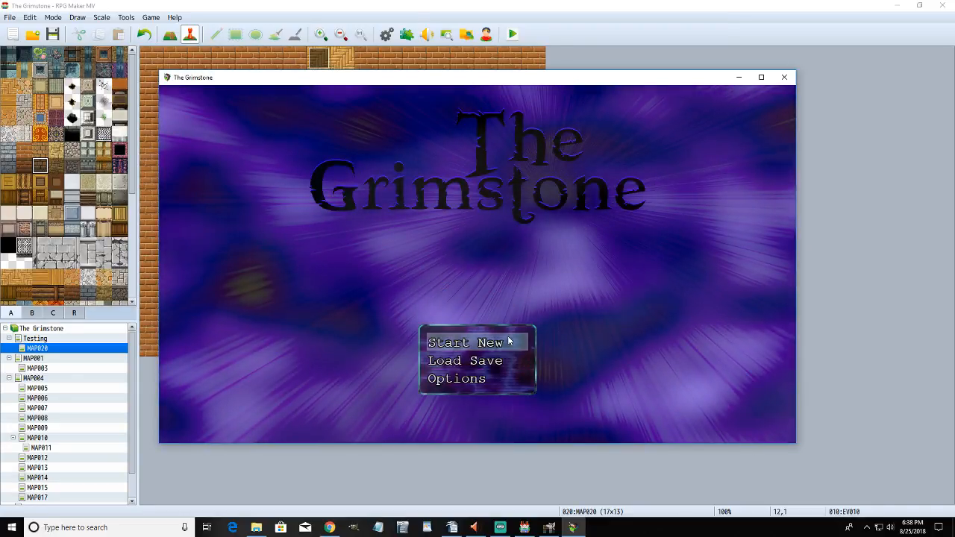
click(510, 342)
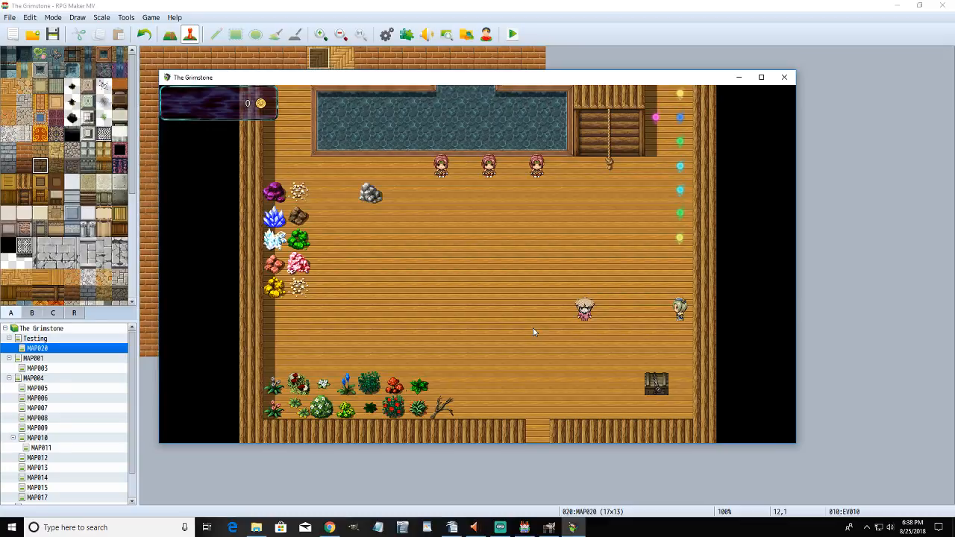
click(533, 332)
key(Down)
key(Left)
key(Right)
key(Down)
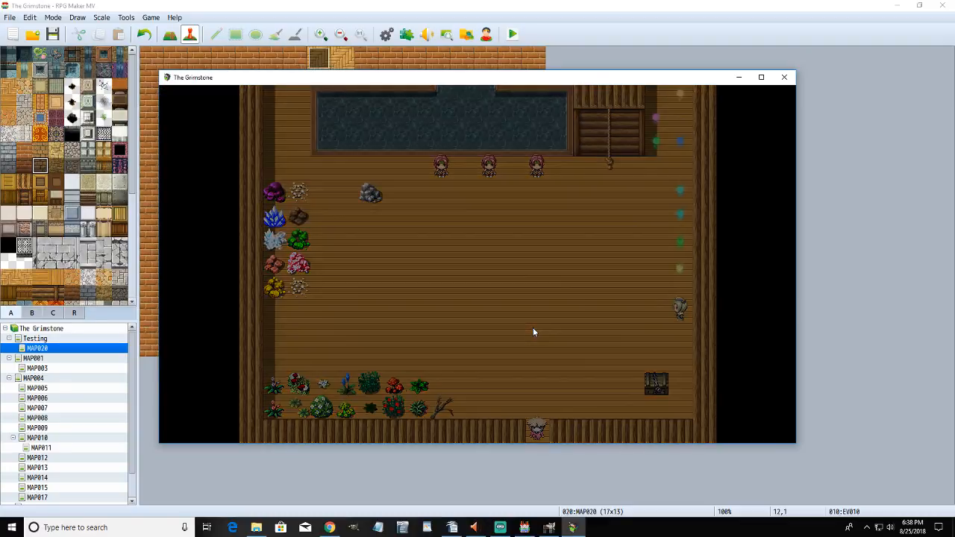
- Return to the wooden testing room and have the sanity character increase the player's sanity
key(Up)
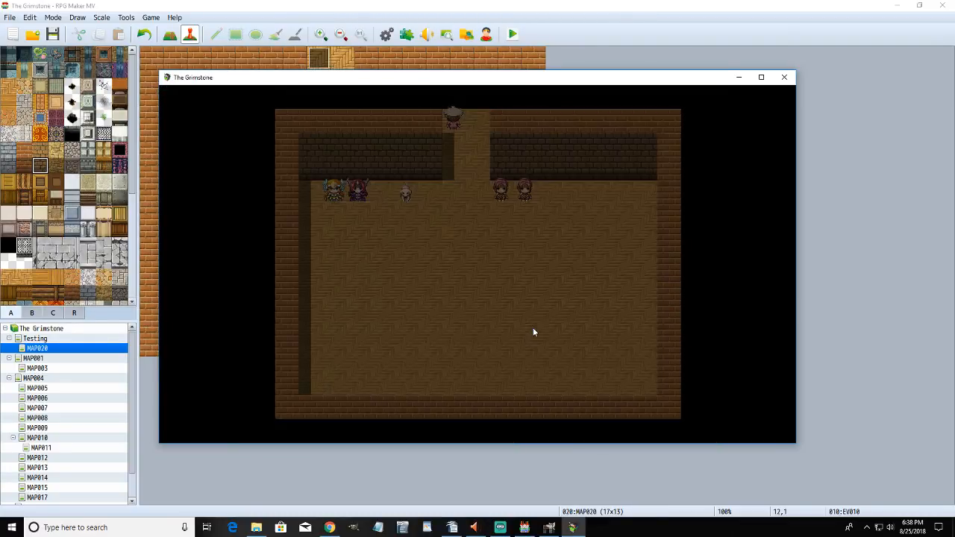
key(Up)
key(Right)
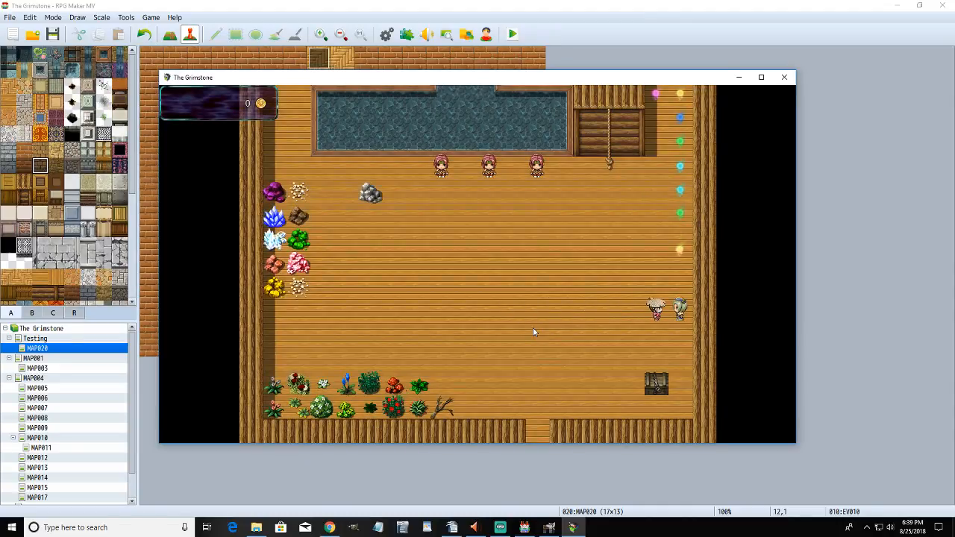
key(Return)
key(Return)
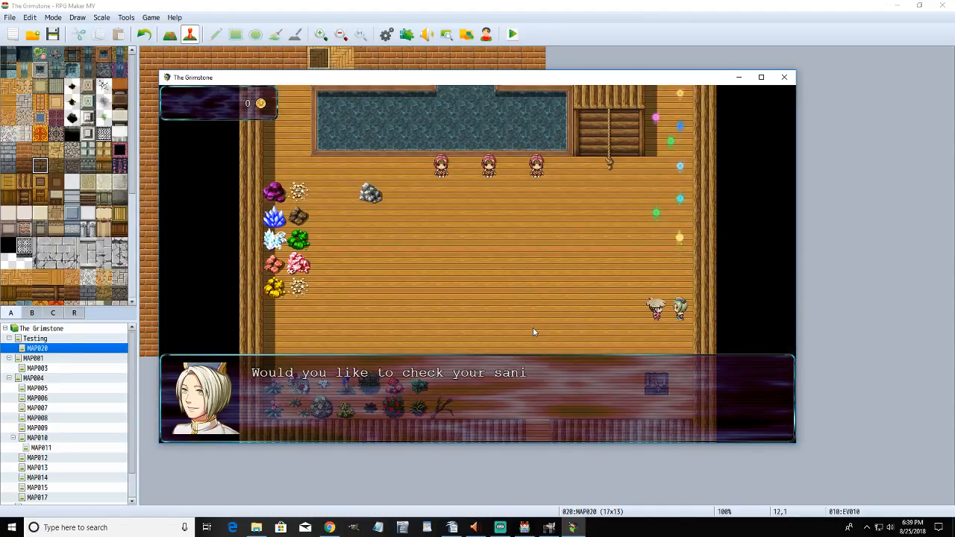
- Have the sanity character increase the player's sanity several more times and check the resulting sanity value
key(Return)
key(Return)
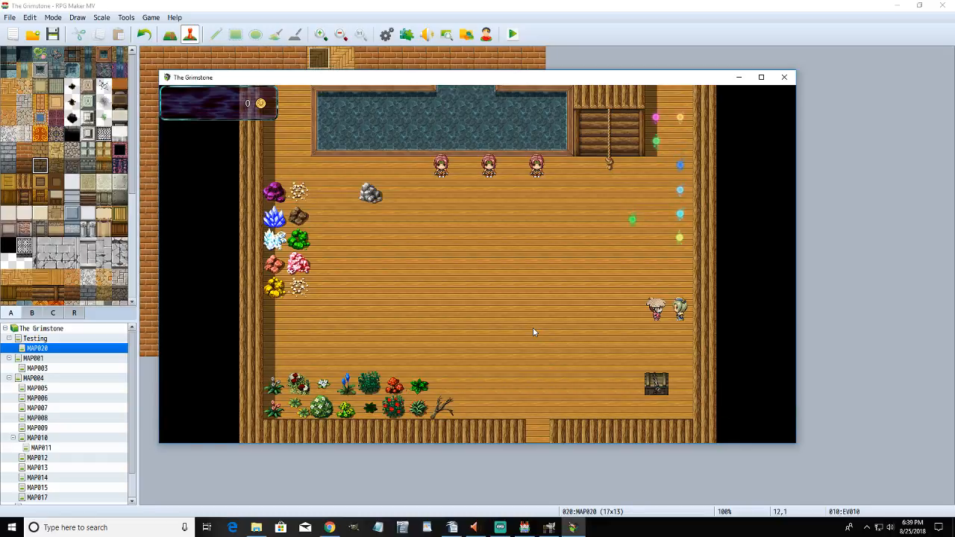
key(Return)
key(Return)
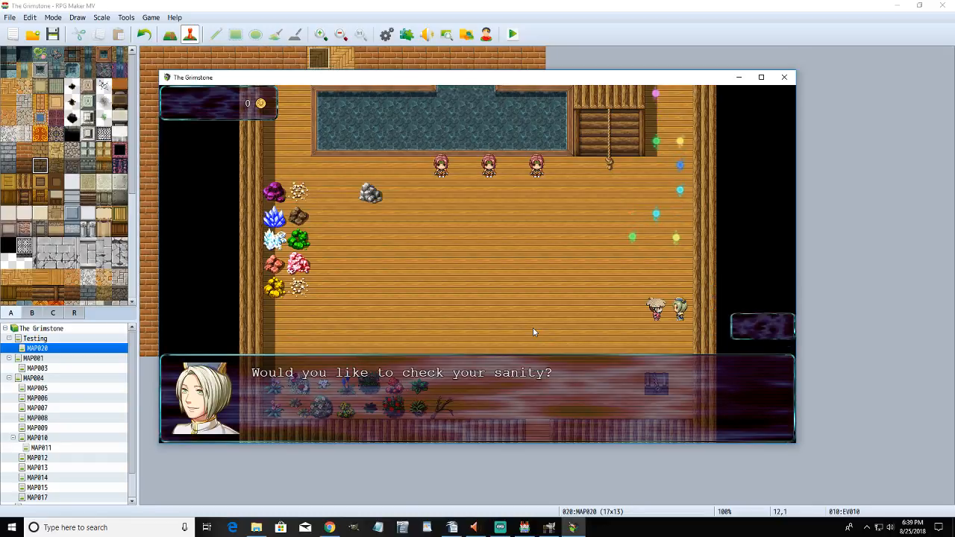
key(Return)
key(Return)
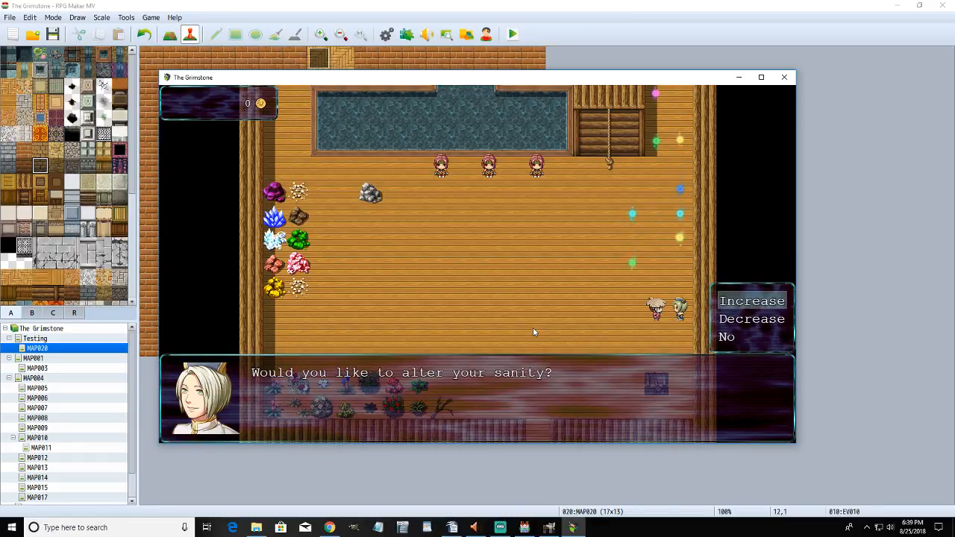
key(Return)
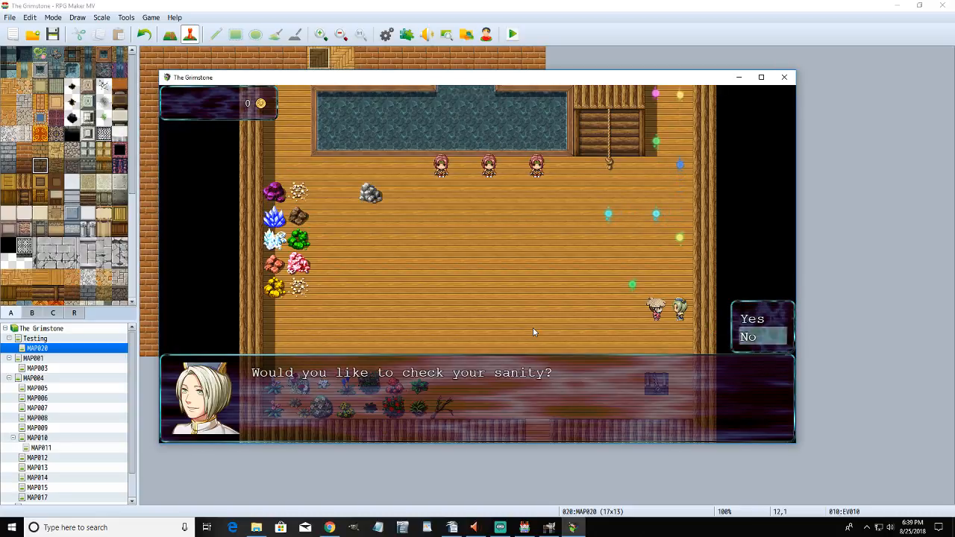
key(Return)
key(Return)
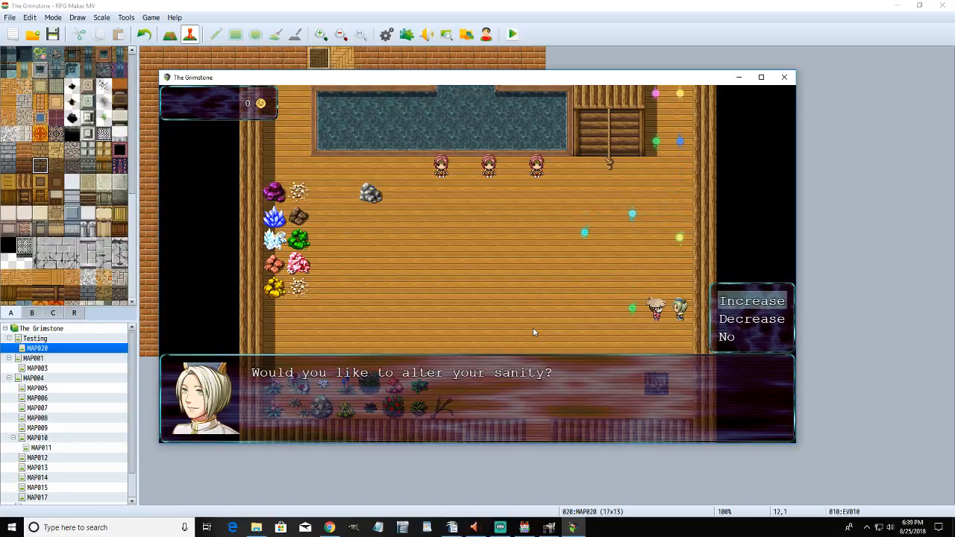
key(Return)
key(Return)
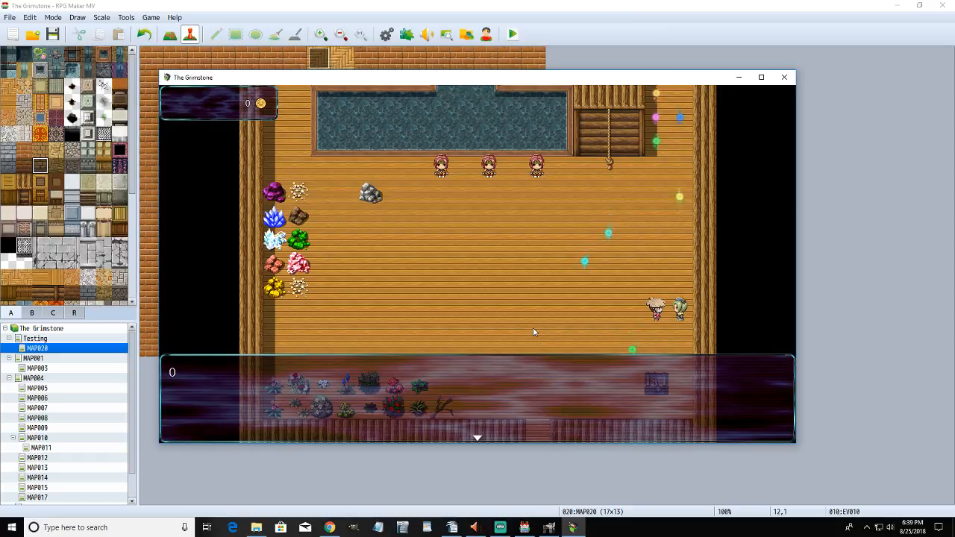
key(Return)
- Walk through the doorway to the brick-walled room to check the haunted pot and painting at the raised sanity
key(Left)
key(Down)
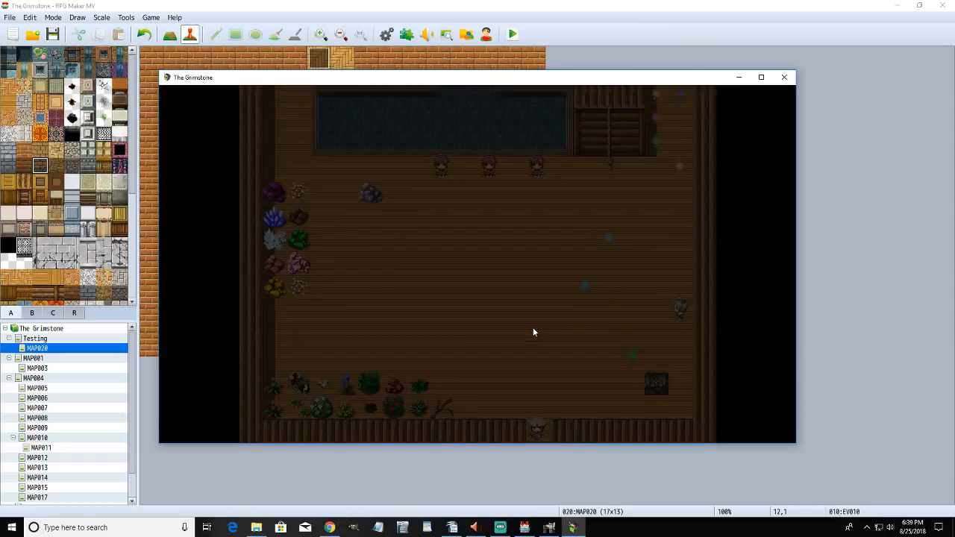
key(Down)
key(Up)
key(Down)
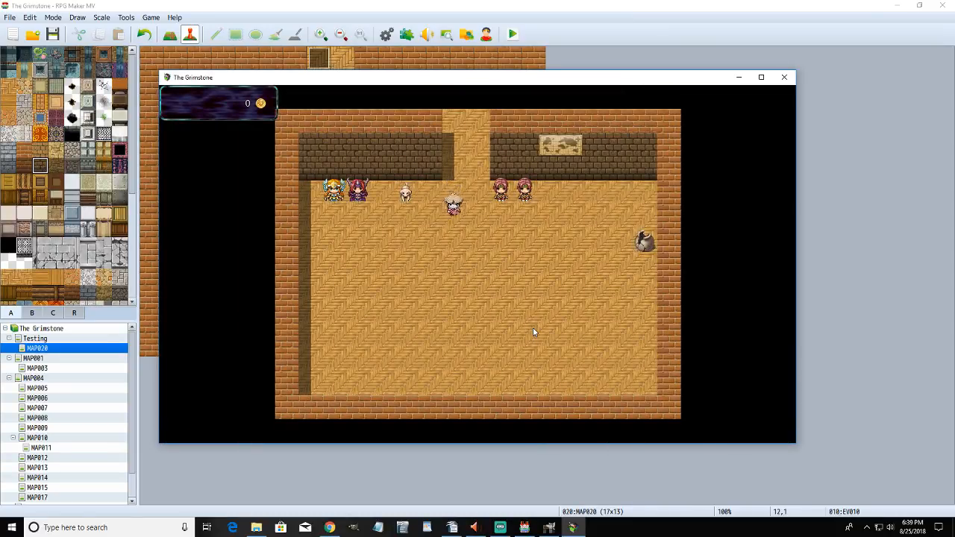
- Return to the wooden testing room, have the sanity character decrease the player's sanity once, and check the value
key(Up)
key(Up)
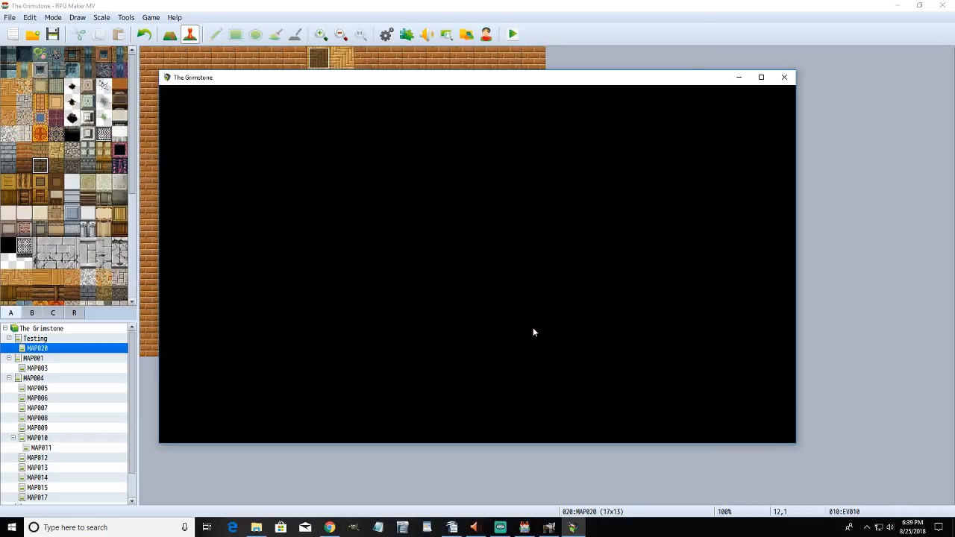
key(Right)
key(Return)
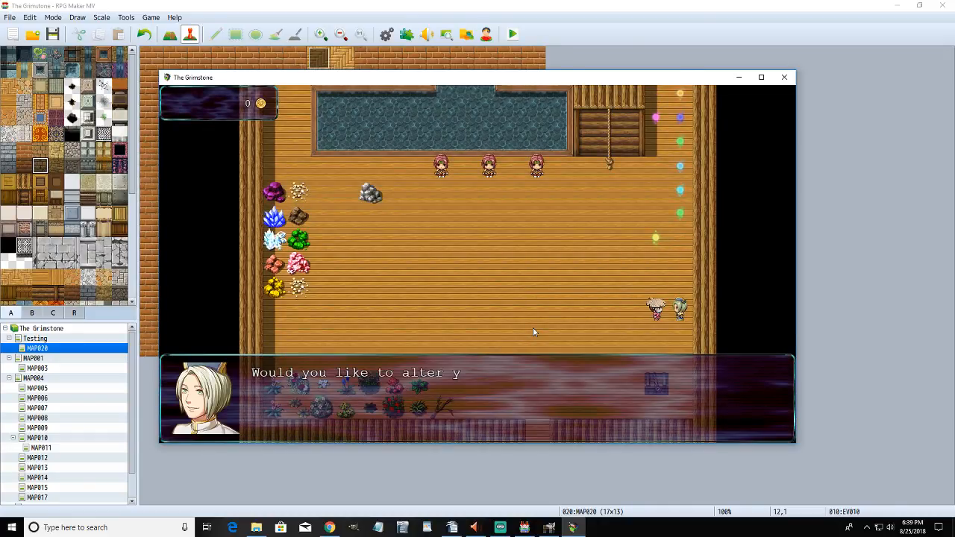
key(Down)
key(Return)
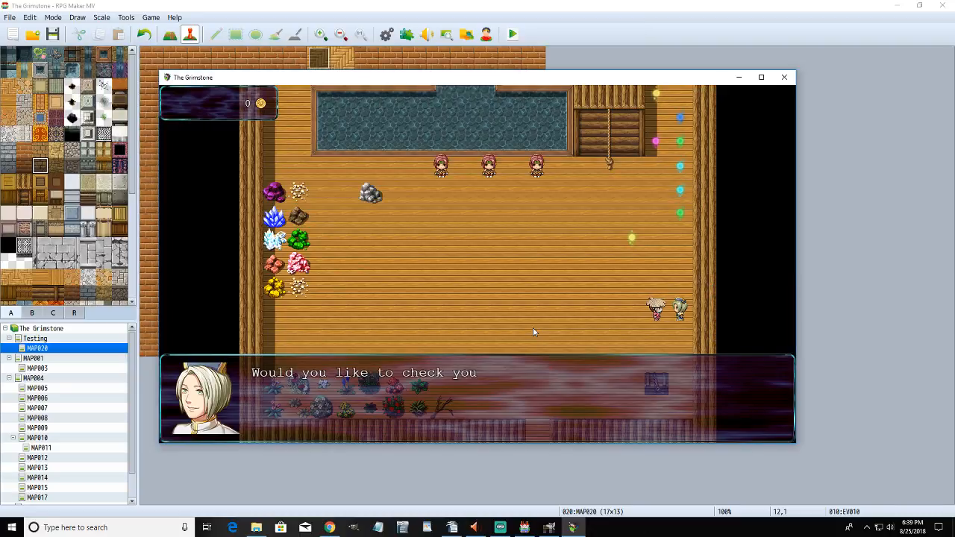
key(Return)
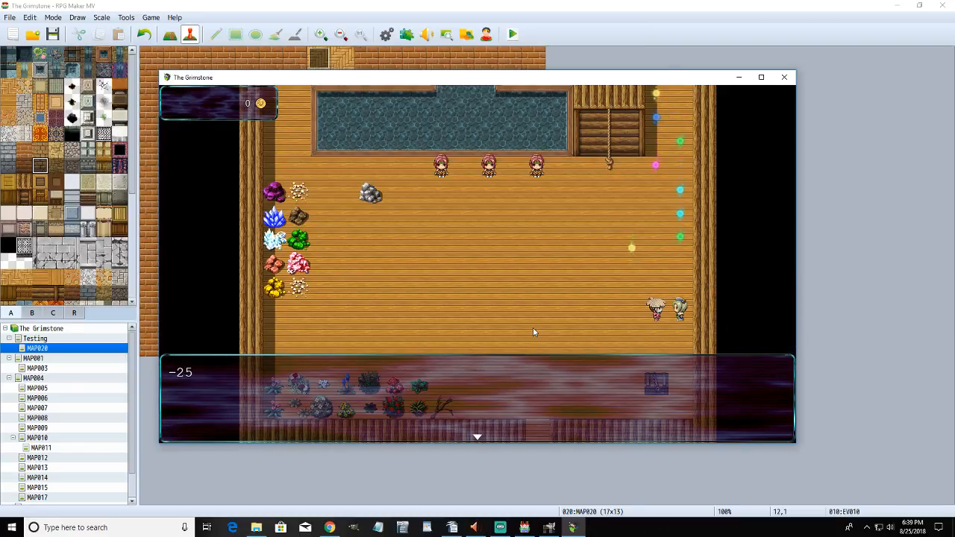
key(Return)
- Re-enter the brick-walled room to check the haunted pot and painting at the lowered sanity
key(Left)
key(Down)
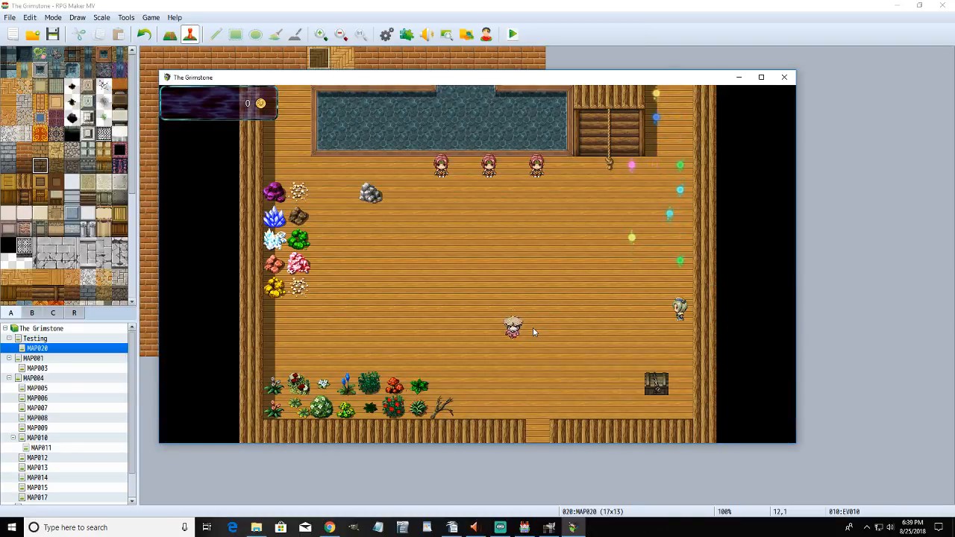
key(Down)
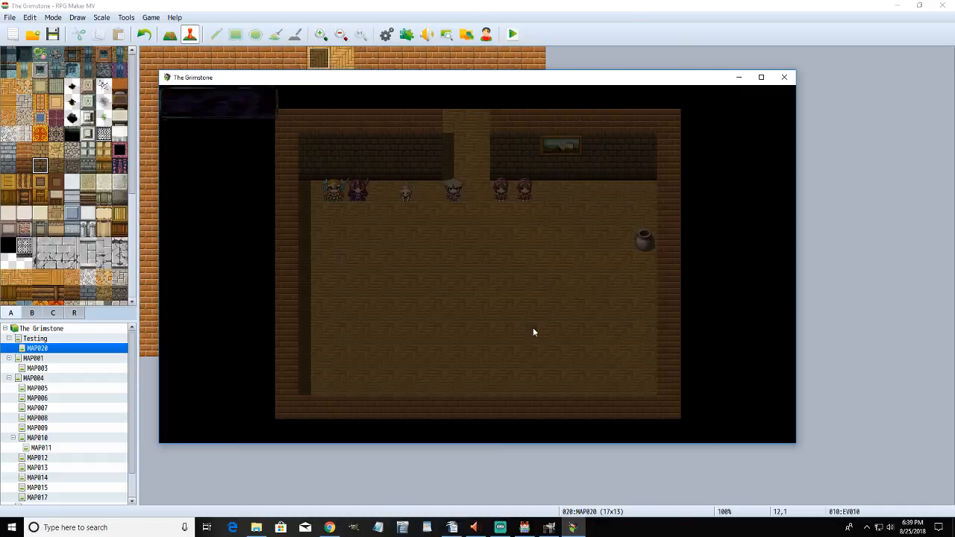
key(Down)
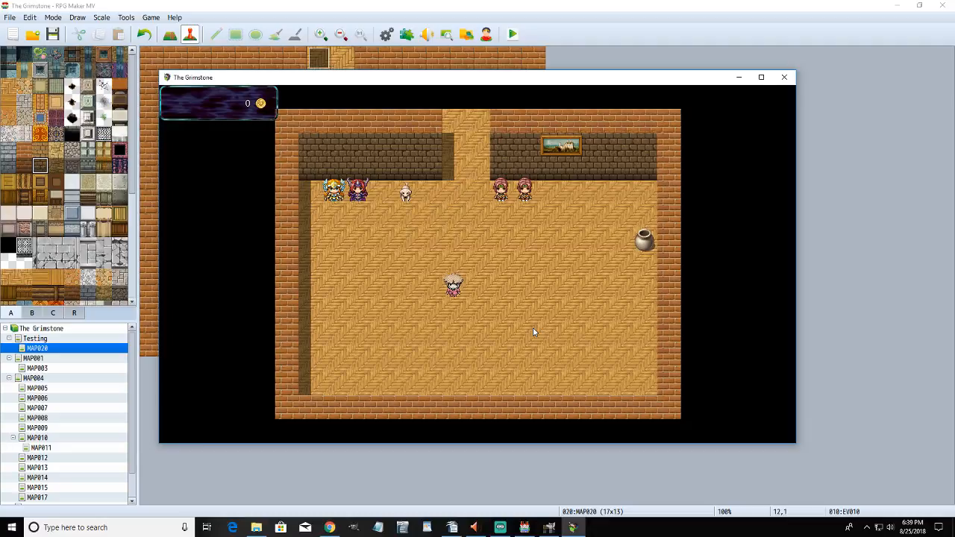
- Walk around the brick-walled room to watch how the haunted pot and painting behave, and close the playtest
key(Up)
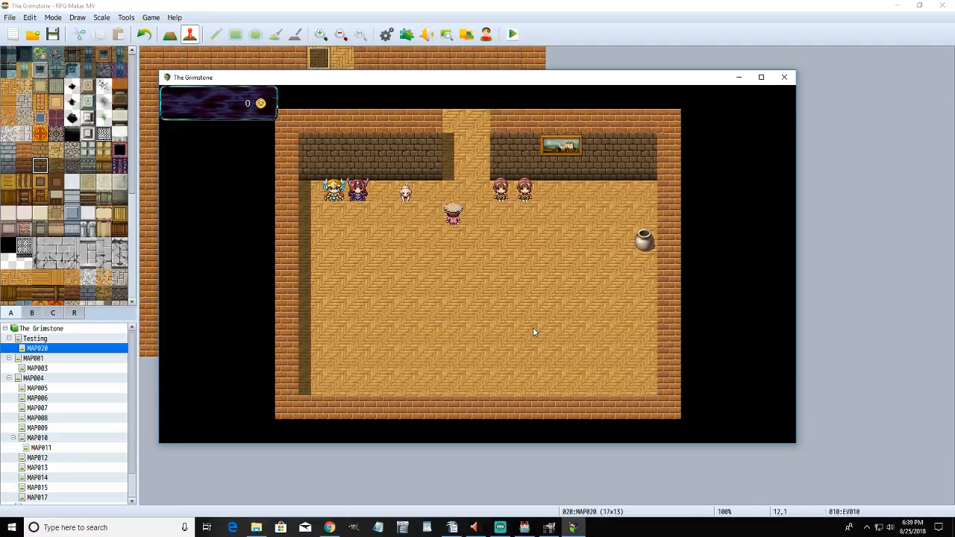
key(Left)
key(Down)
key(Right)
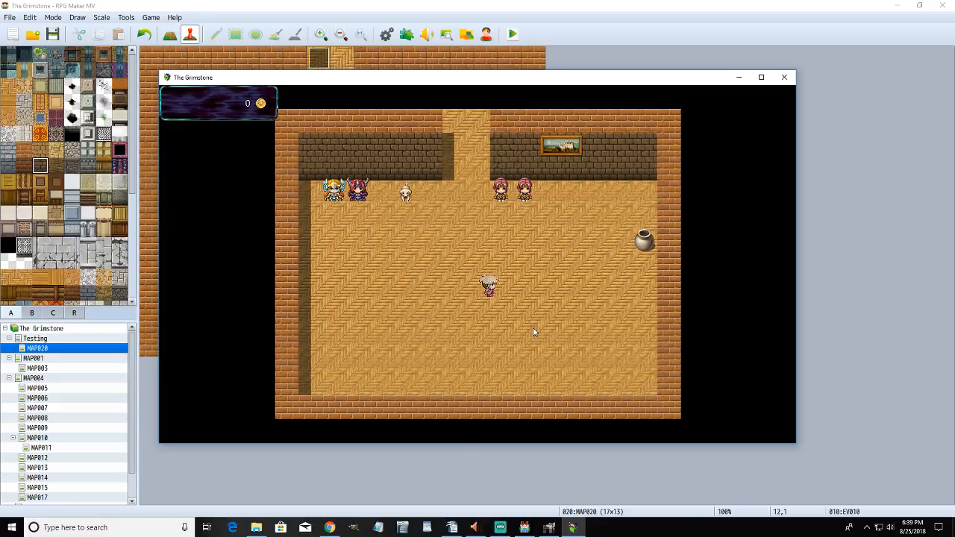
key(Up)
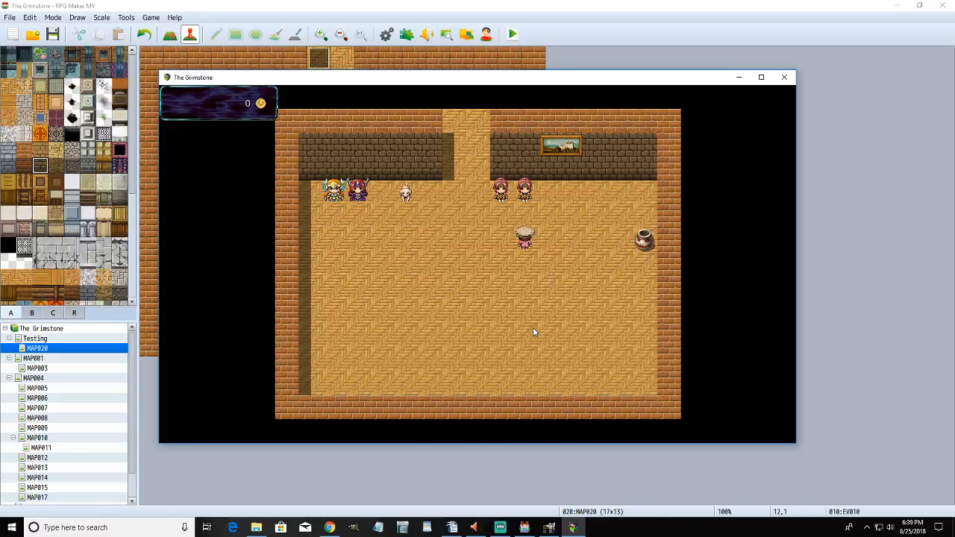
key(Left)
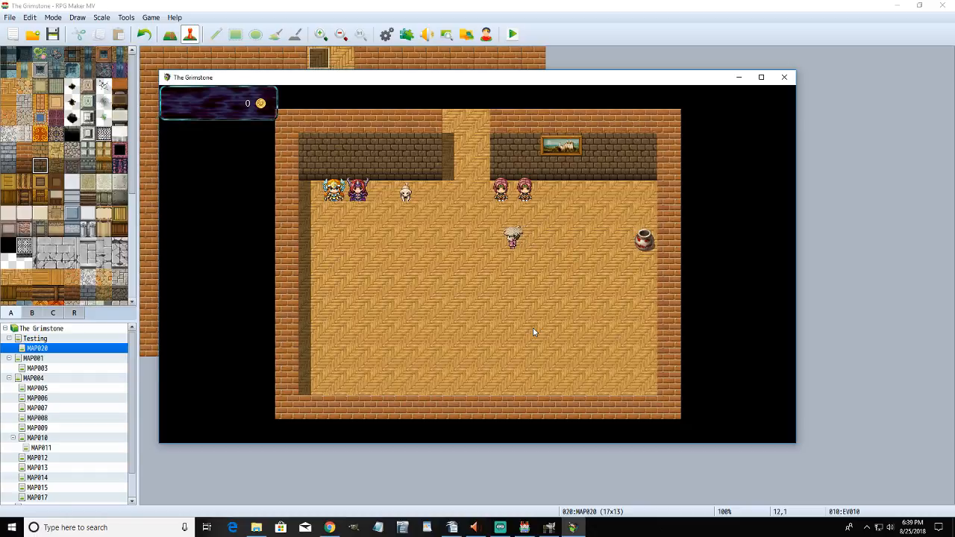
key(Down)
key(Right)
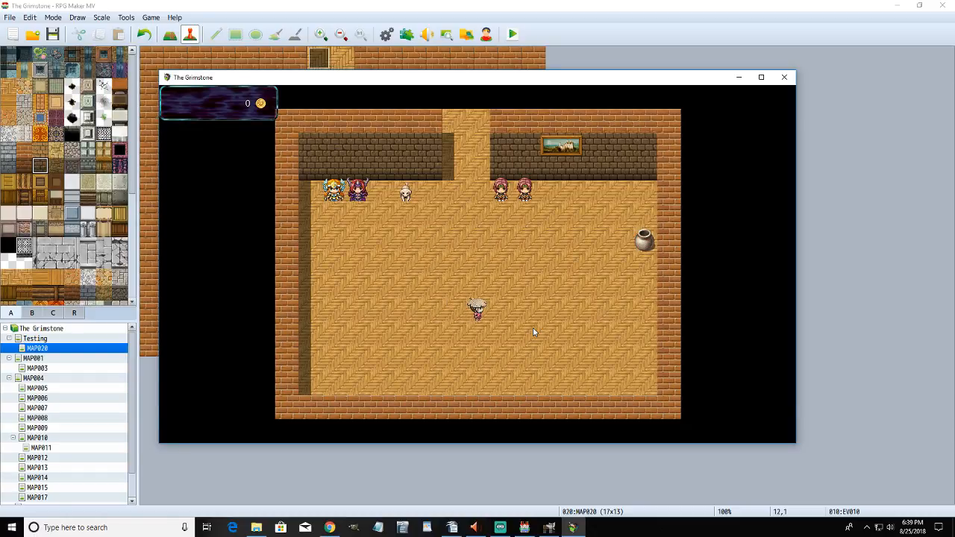
key(Up)
key(Left)
key(Down)
key(Down)
key(Right)
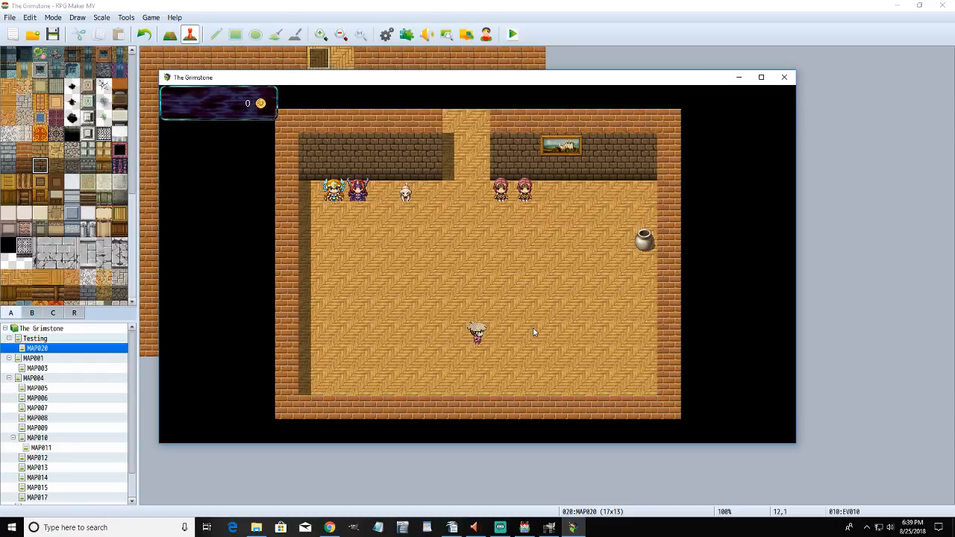
click(784, 76)
click(320, 130)
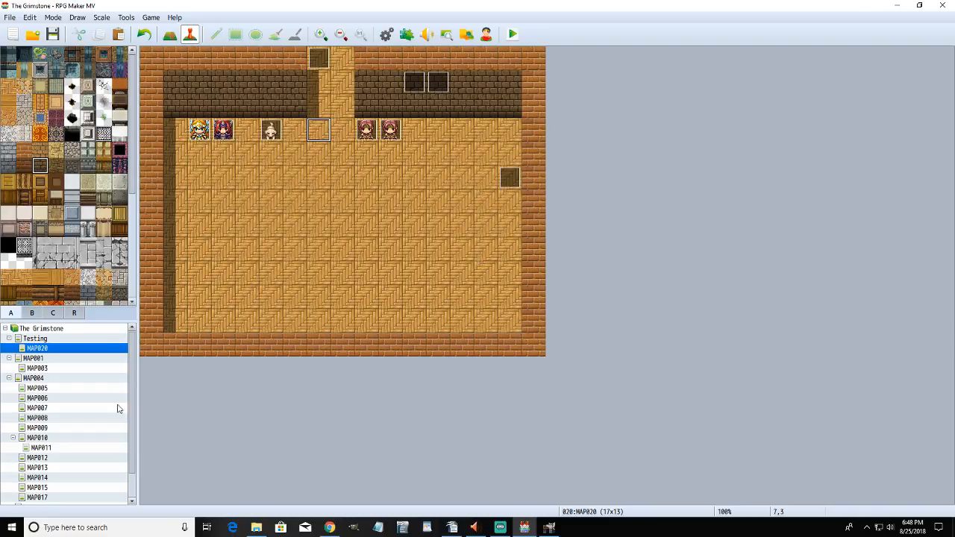
- In the Testing map's climbing rope event EV001, start a Control Variables command on variable 0017, naming it D20
click(53, 338)
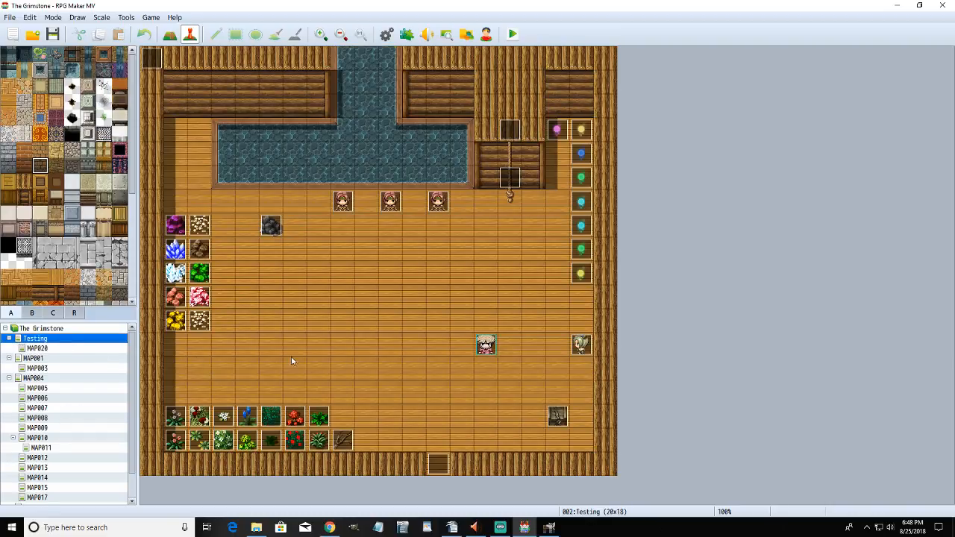
double_click(508, 175)
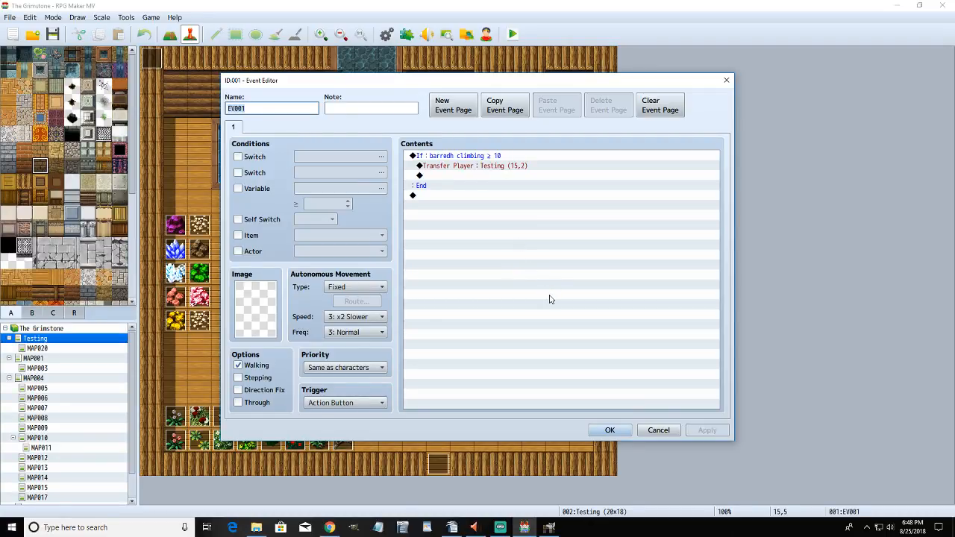
click(464, 158)
double_click(464, 158)
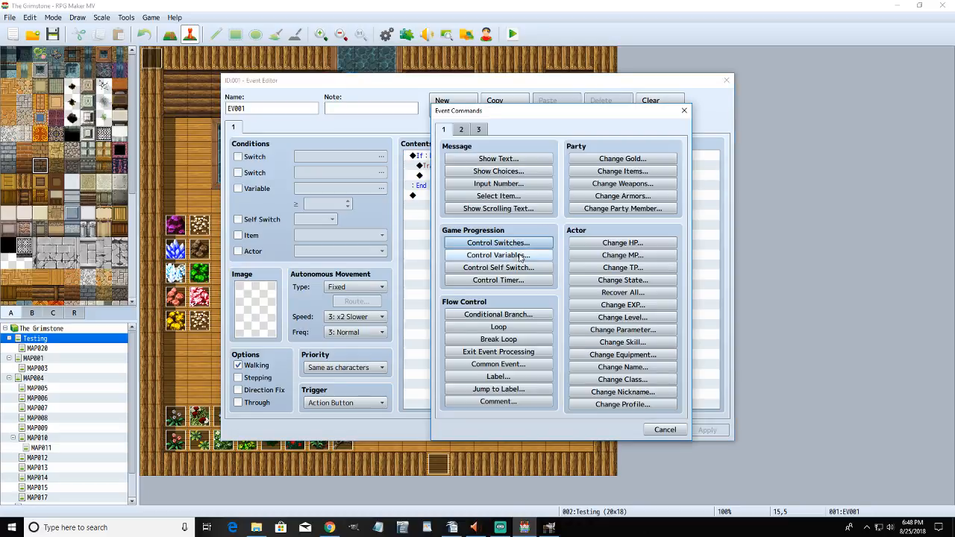
click(483, 255)
click(573, 207)
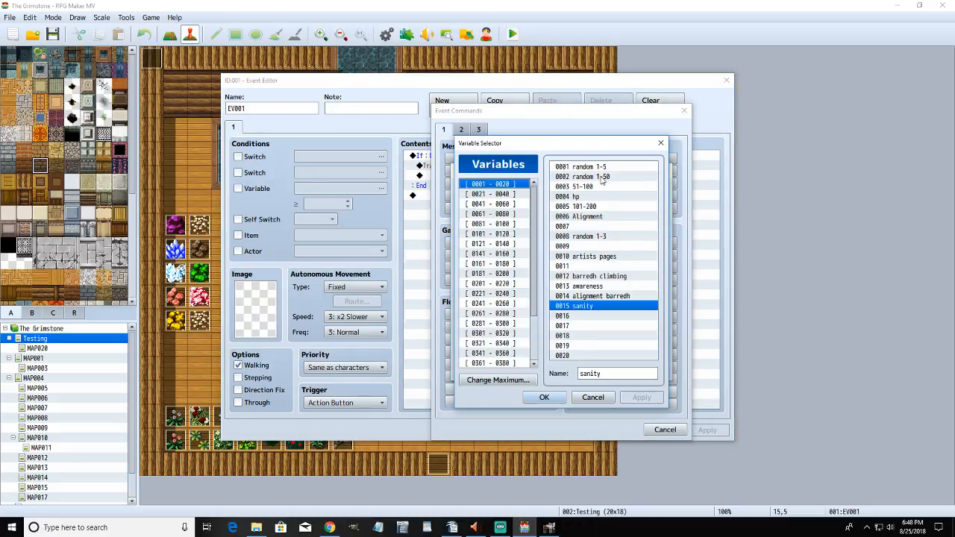
click(597, 326)
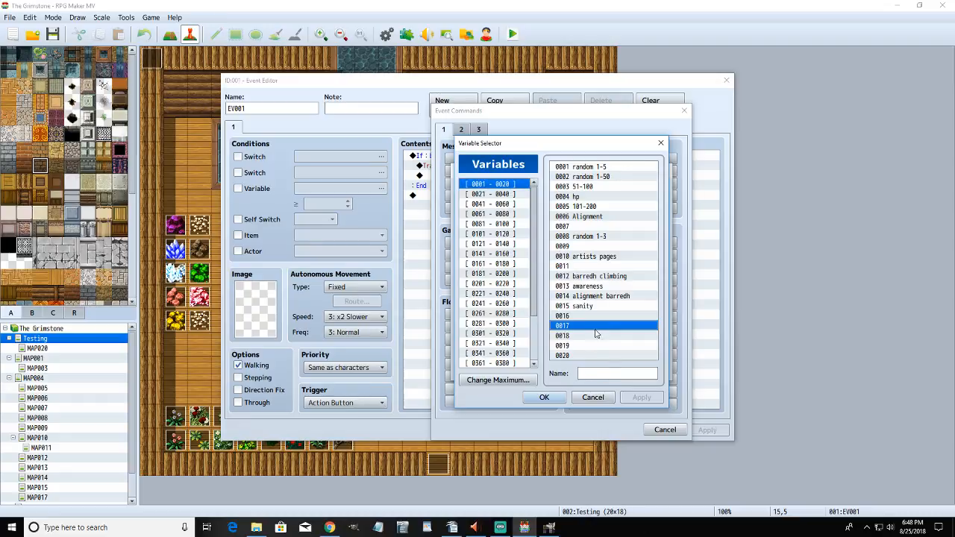
click(601, 374)
text(D20)
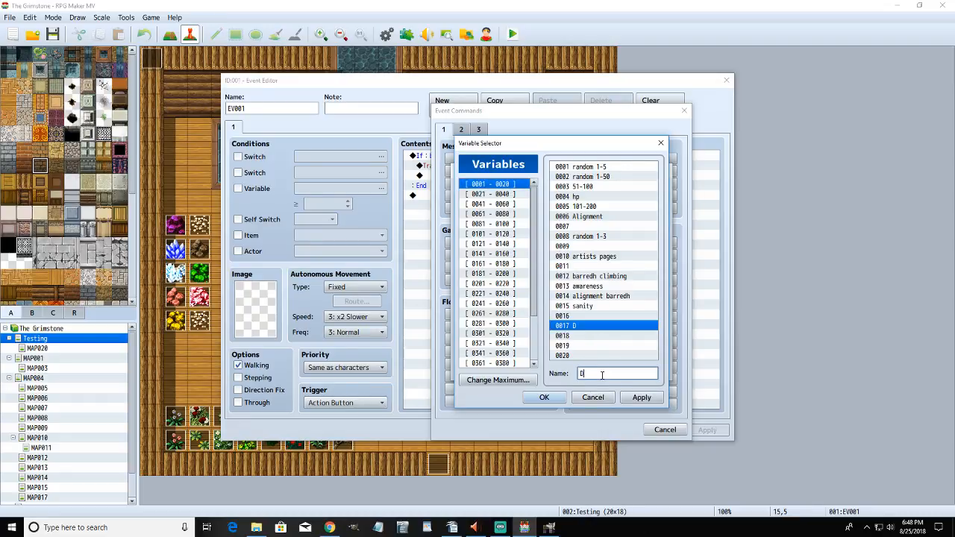
click(544, 396)
- Make the command add a random value from 1 to 20 to D20 and insert it above the climbing conditional branch
click(484, 316)
click(552, 320)
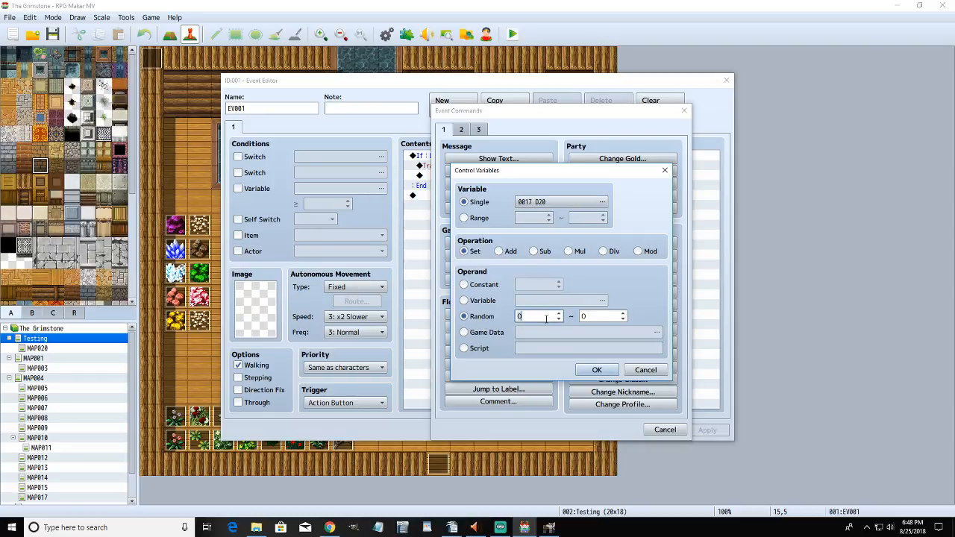
text(1)
click(595, 317)
text(20)
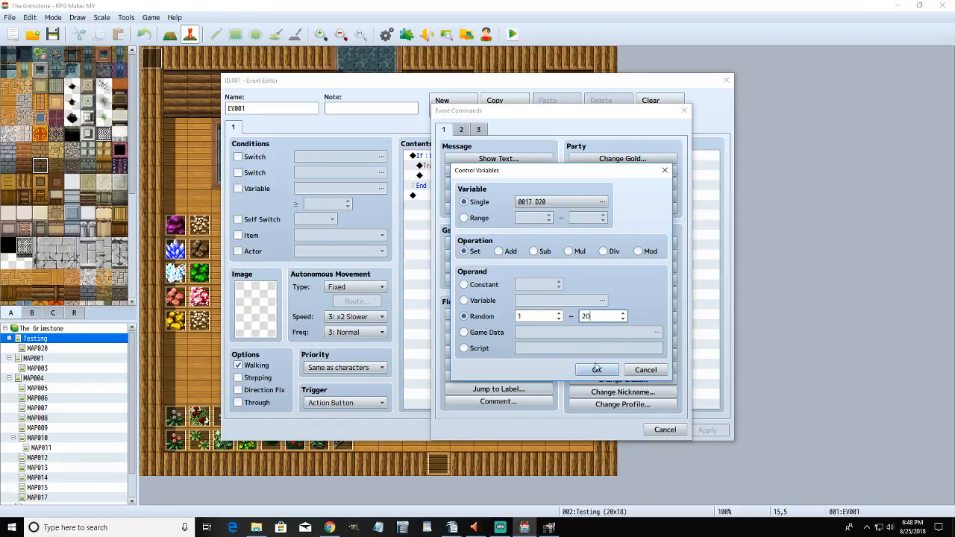
click(510, 251)
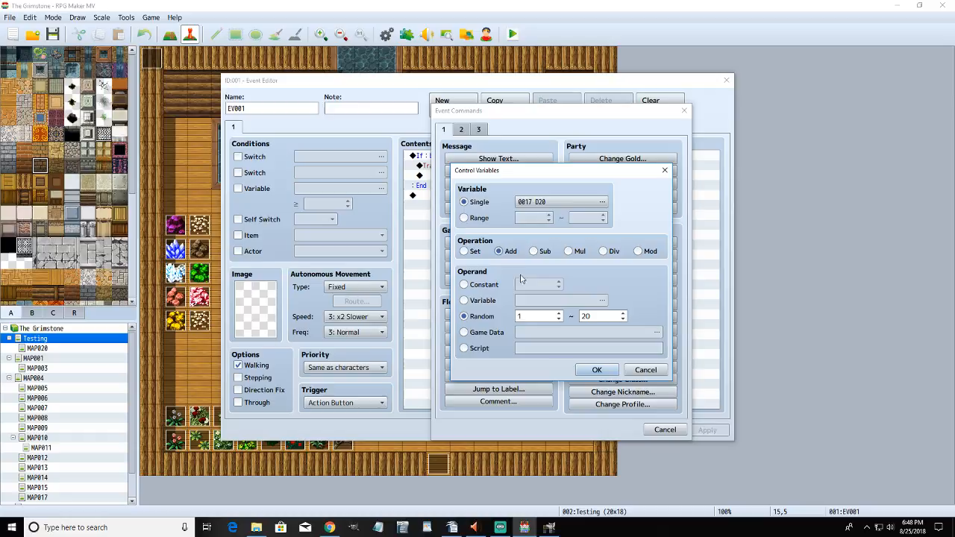
click(593, 370)
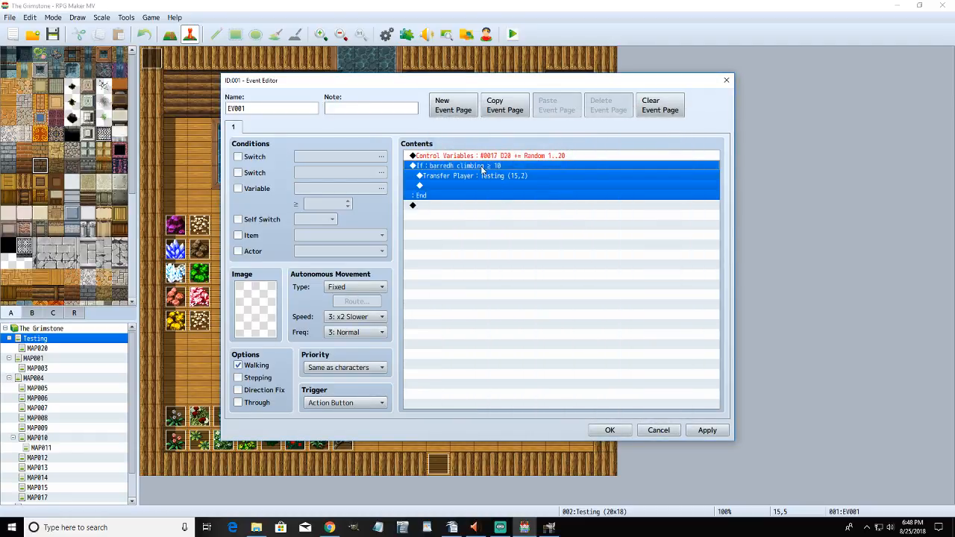
- Insert a Control Variables command above the conditional branch that adds variable 0017 D20 to variable 0012 barredh climbing
key(Return)
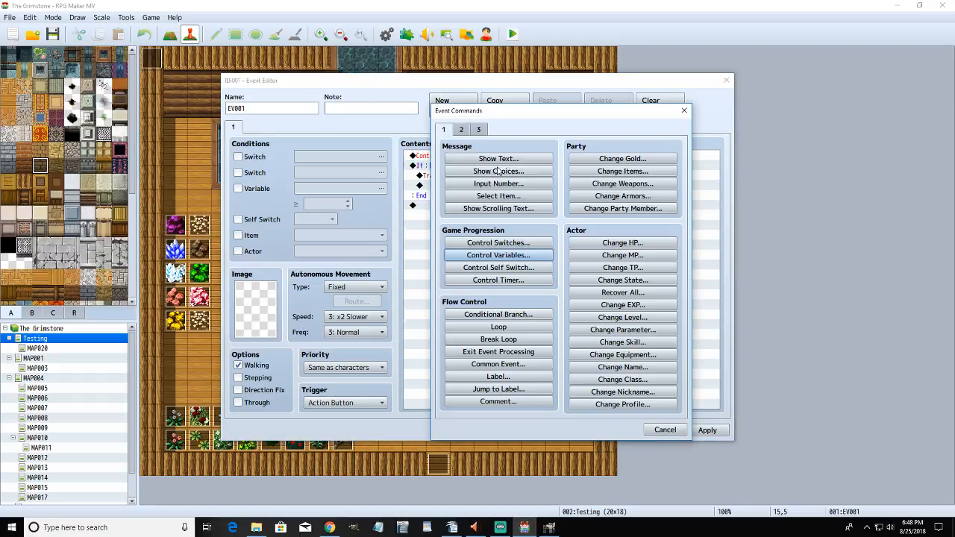
click(513, 254)
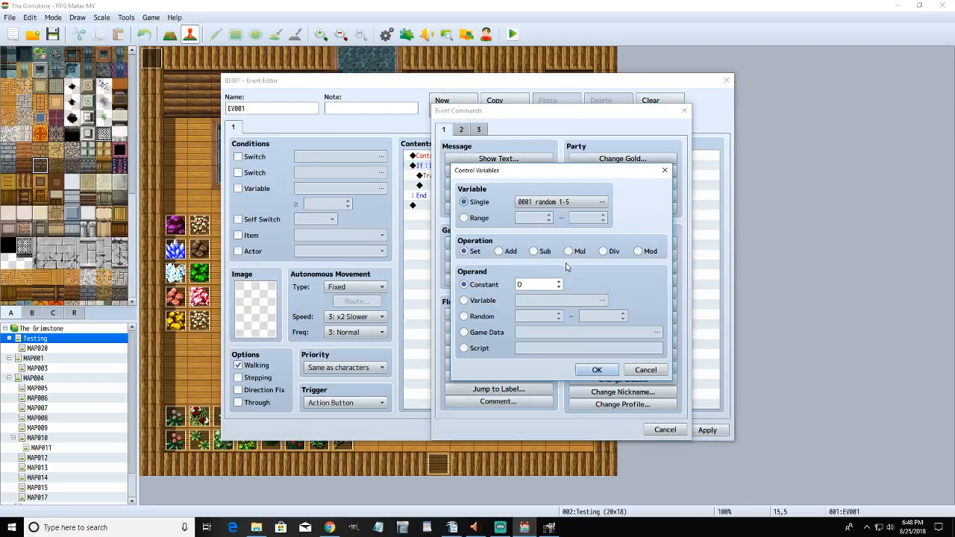
click(601, 202)
click(597, 276)
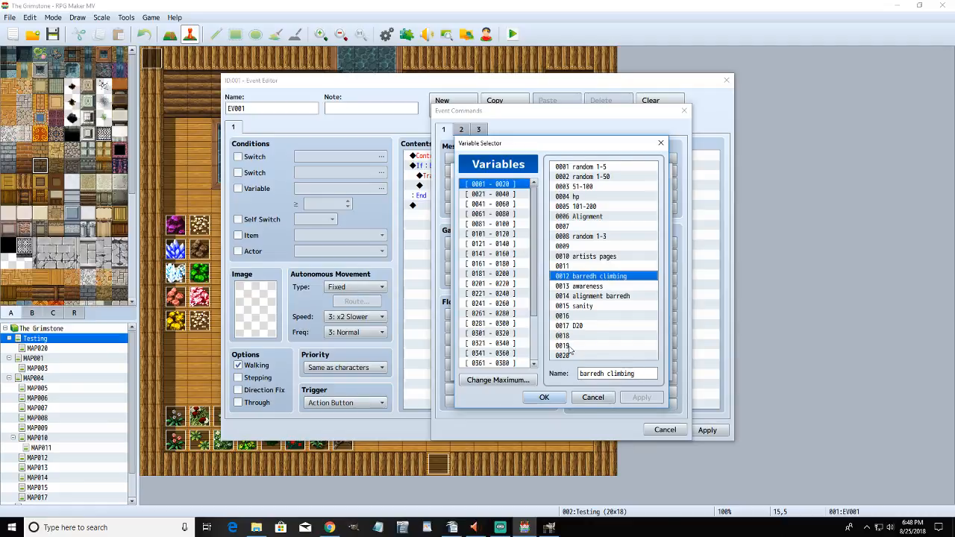
click(544, 397)
click(498, 251)
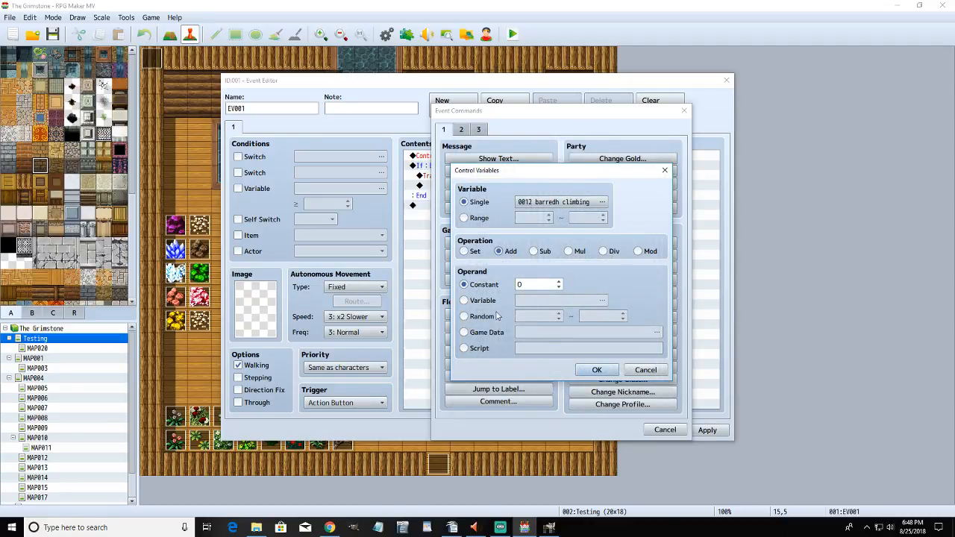
click(464, 300)
click(601, 300)
click(576, 326)
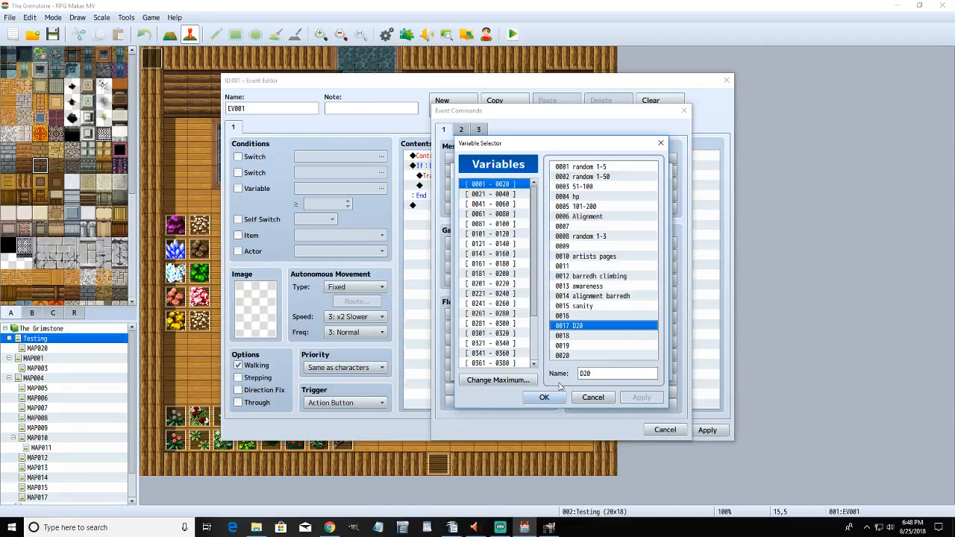
click(544, 397)
click(602, 366)
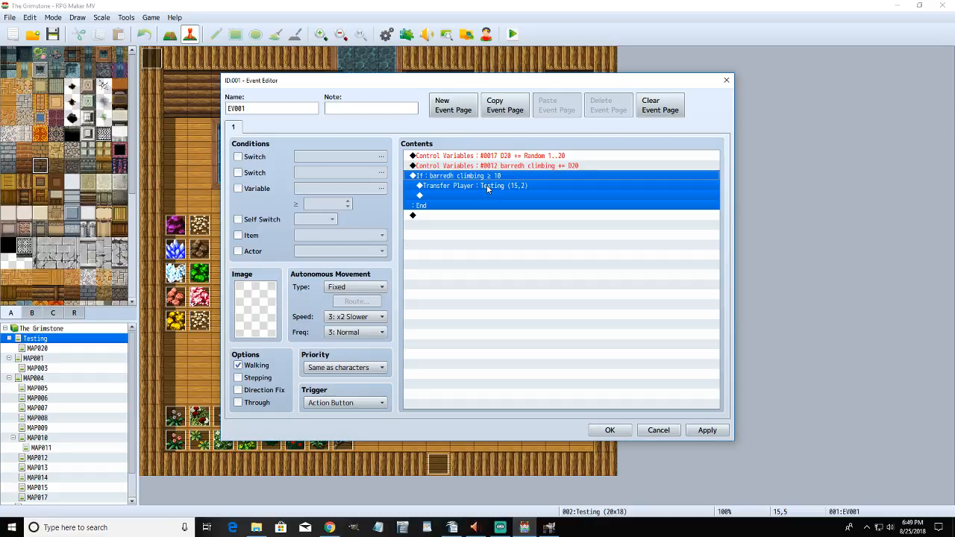
- Edit the climbing conditional branch so barredh climbing must be at least 18
right_click(487, 180)
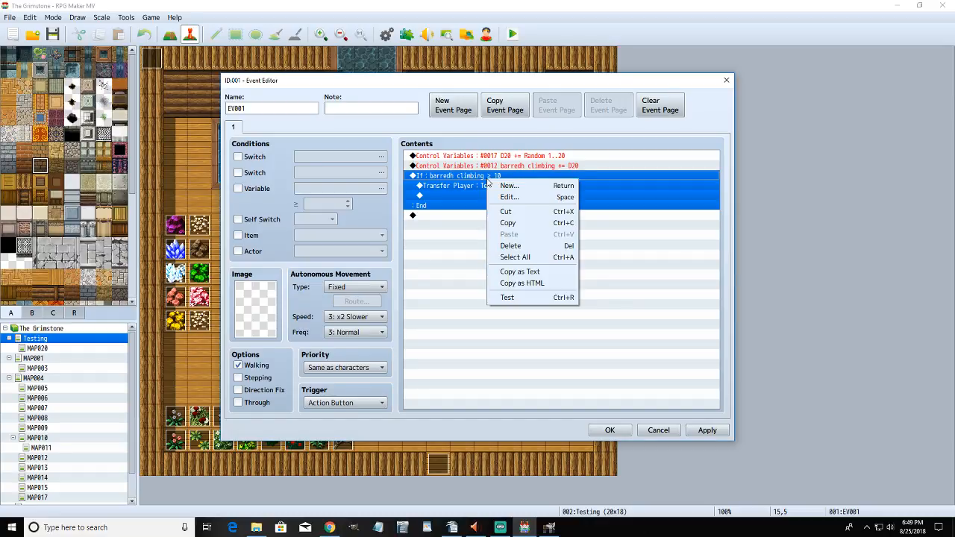
click(474, 206)
click(485, 176)
right_click(486, 182)
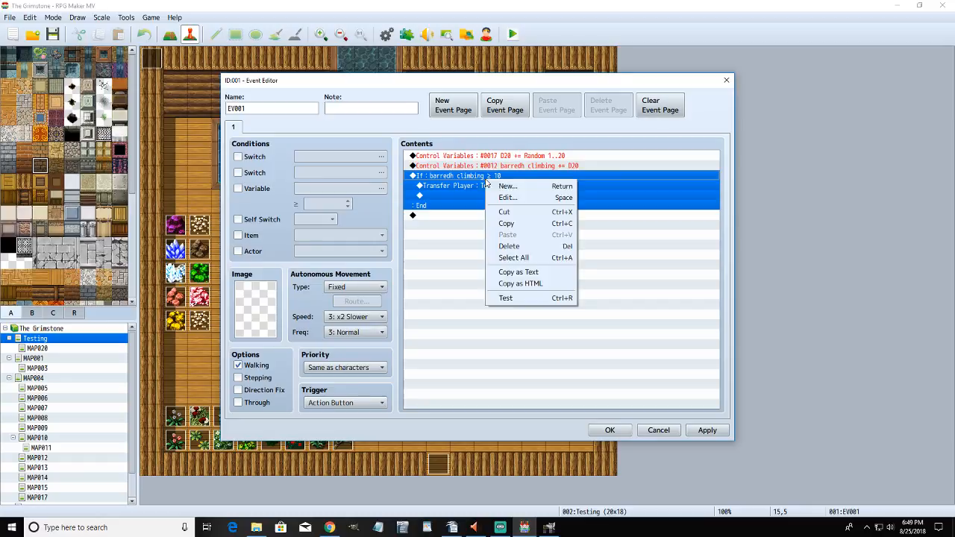
click(508, 197)
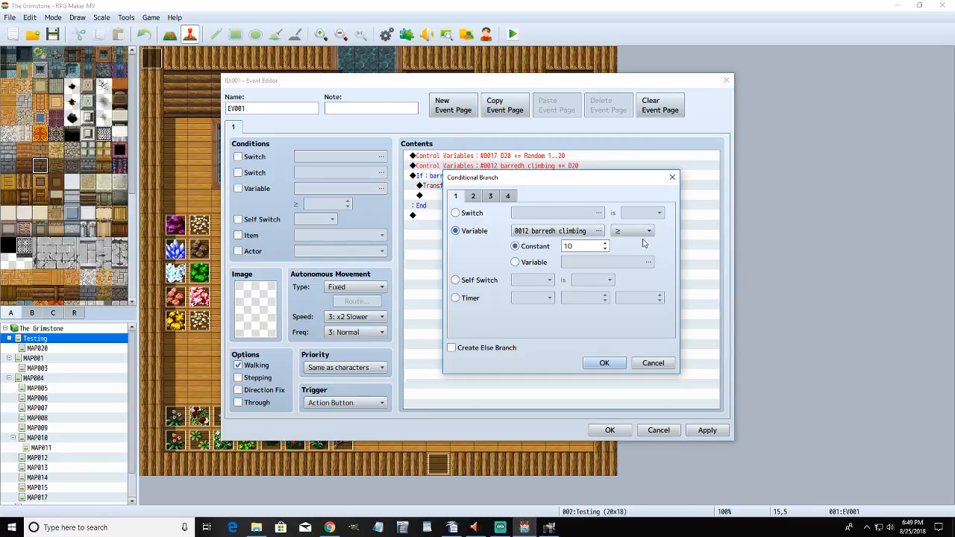
double_click(582, 247)
text(8)
key(BackSpace)
text(18)
click(605, 363)
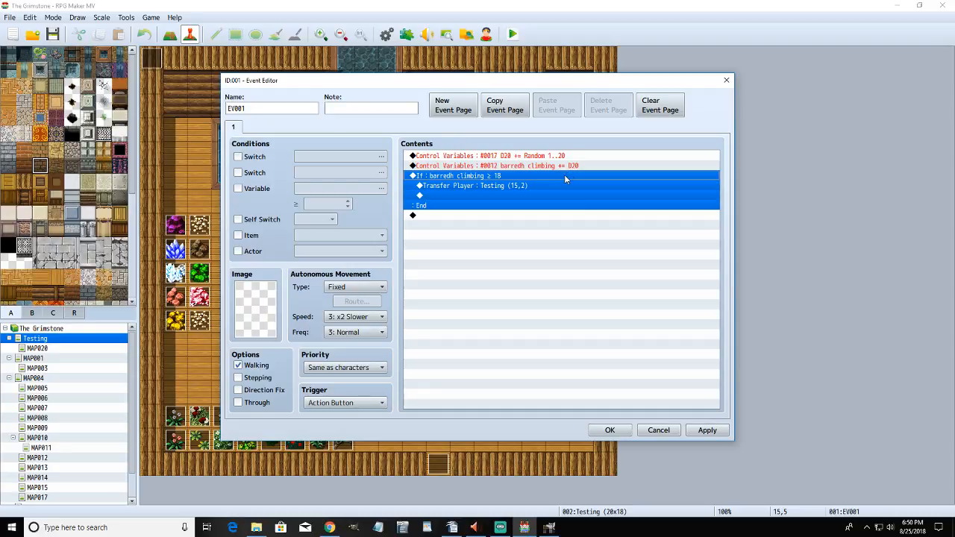
- Copy the barredh climbing command below the conditional branch, change the copy to subtract D20, and save the event
click(511, 168)
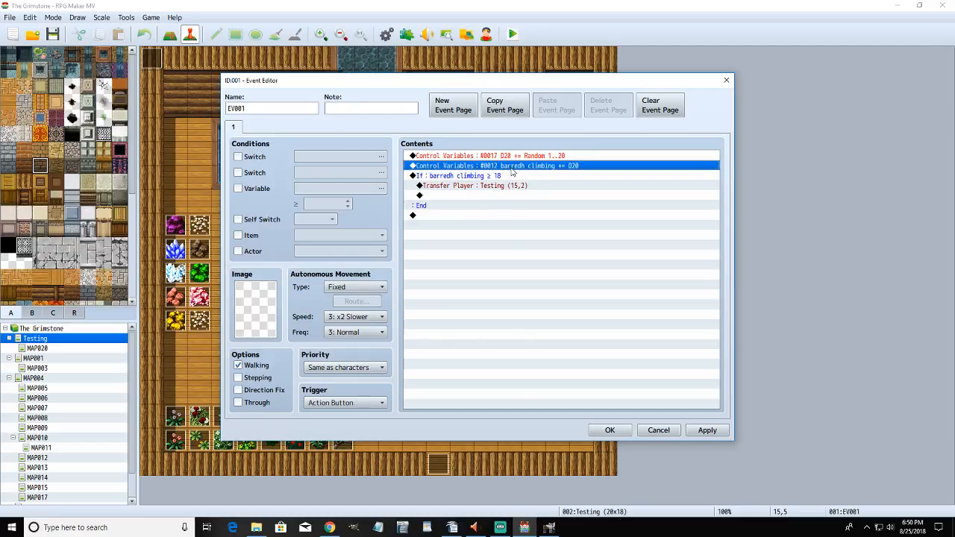
click(495, 219)
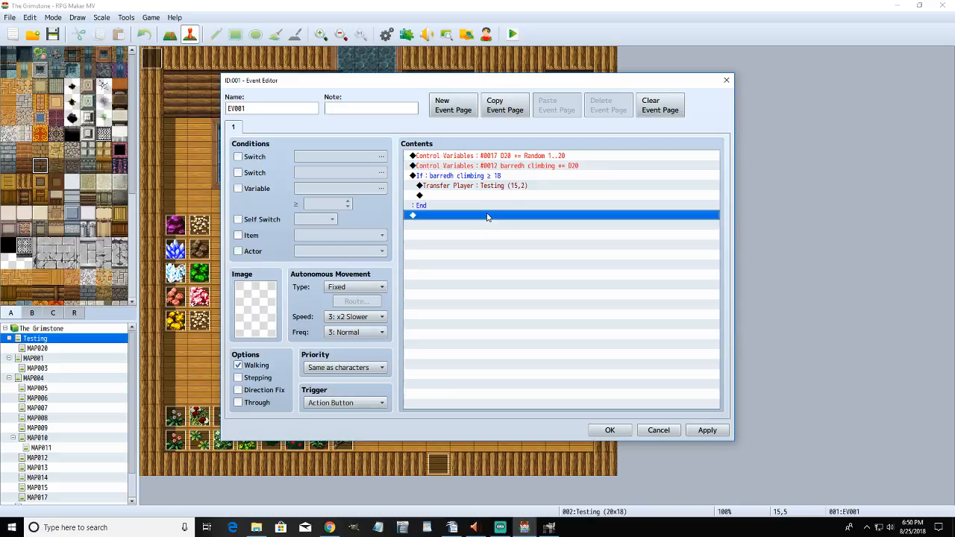
key(ctrl+v)
right_click(489, 218)
click(510, 236)
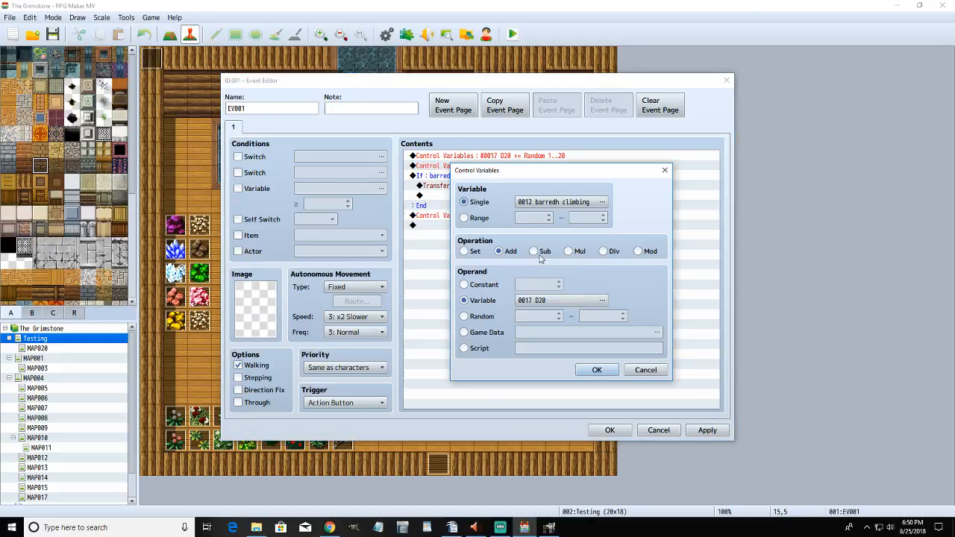
click(534, 251)
click(598, 370)
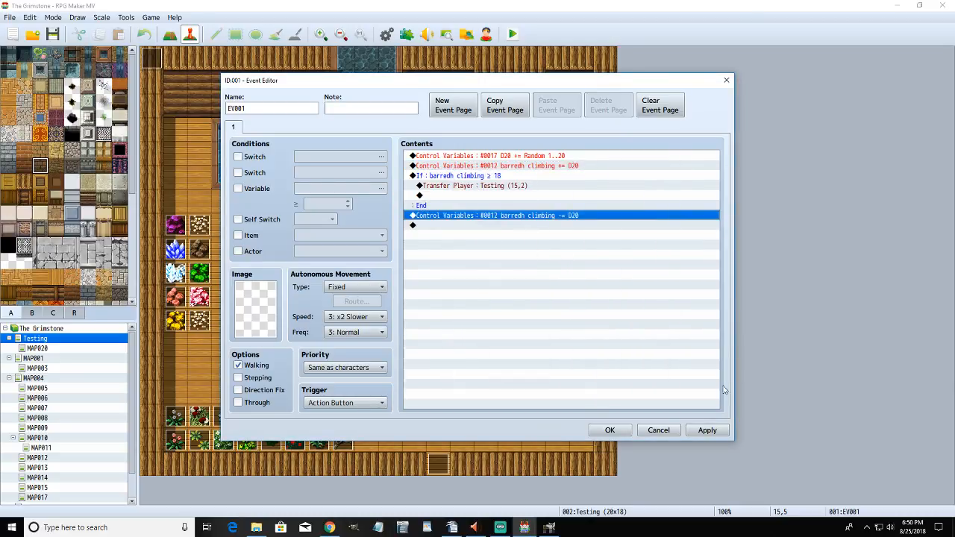
click(706, 430)
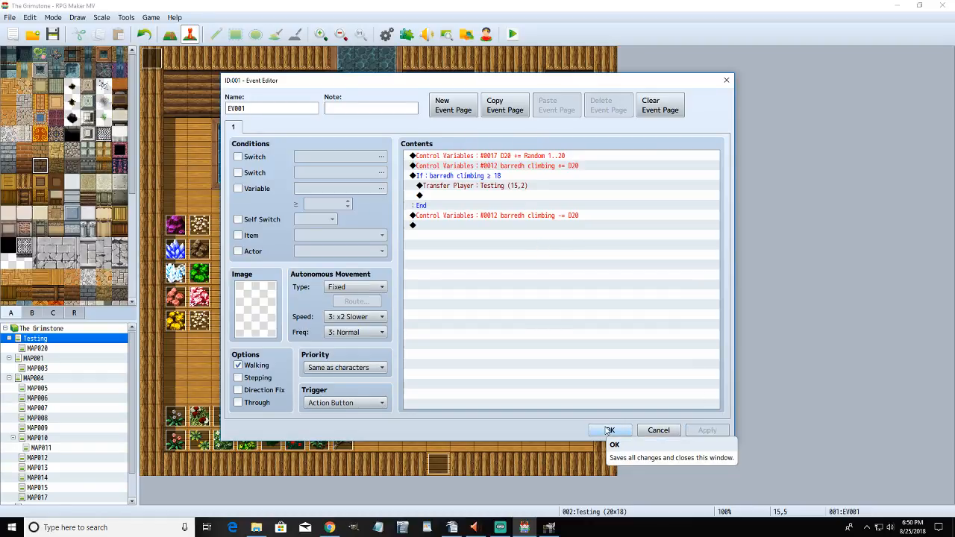
click(608, 430)
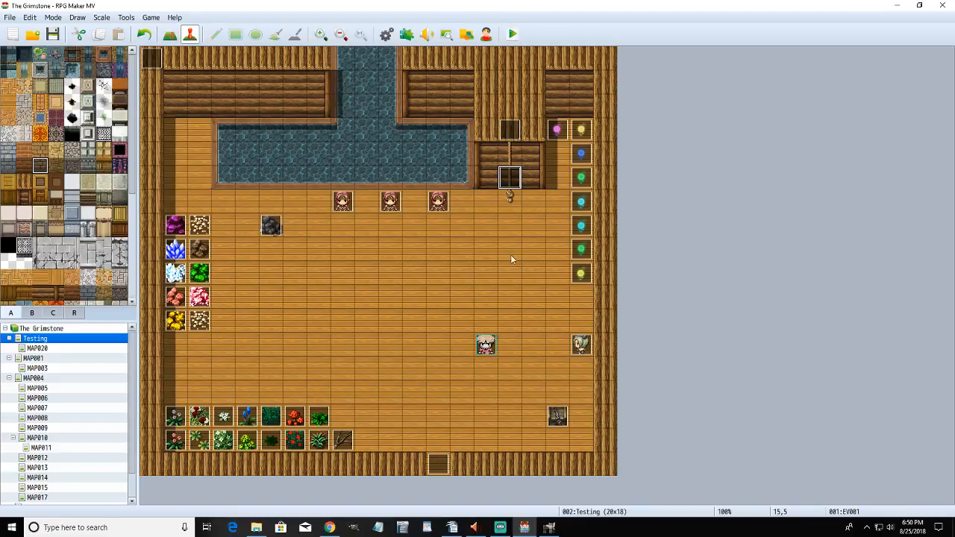
click(513, 34)
click(435, 277)
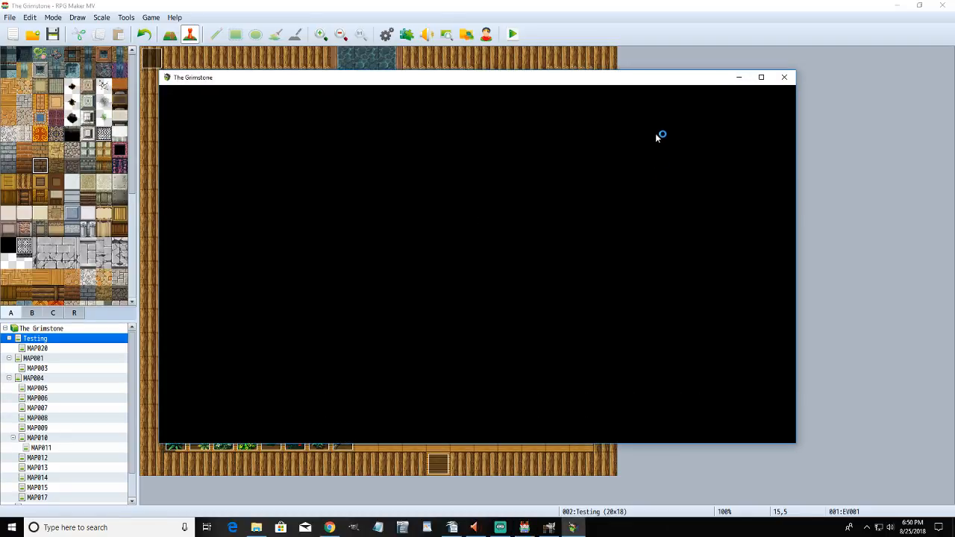
click(783, 77)
- Reopen the climbing rope event EV001 and add an Else branch to its climbing conditional branch
double_click(512, 178)
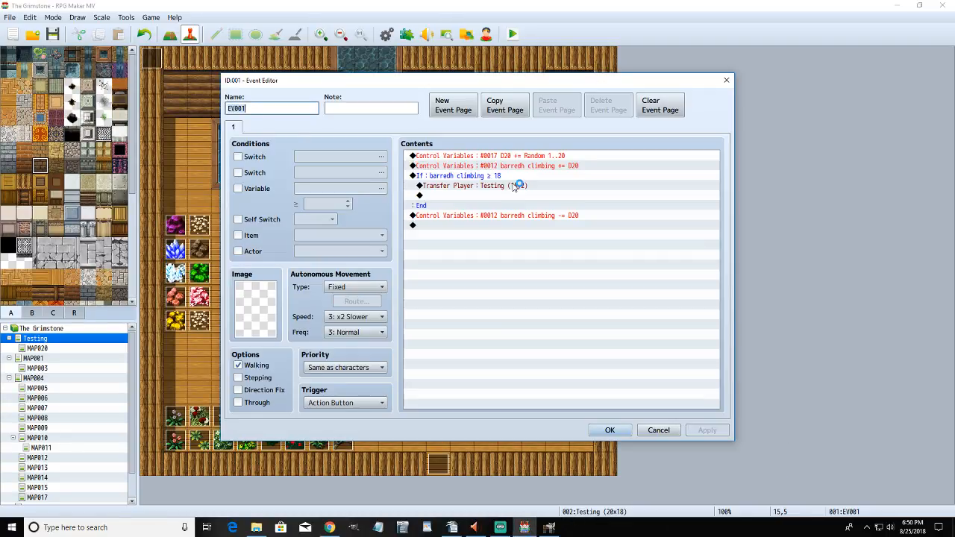
right_click(473, 179)
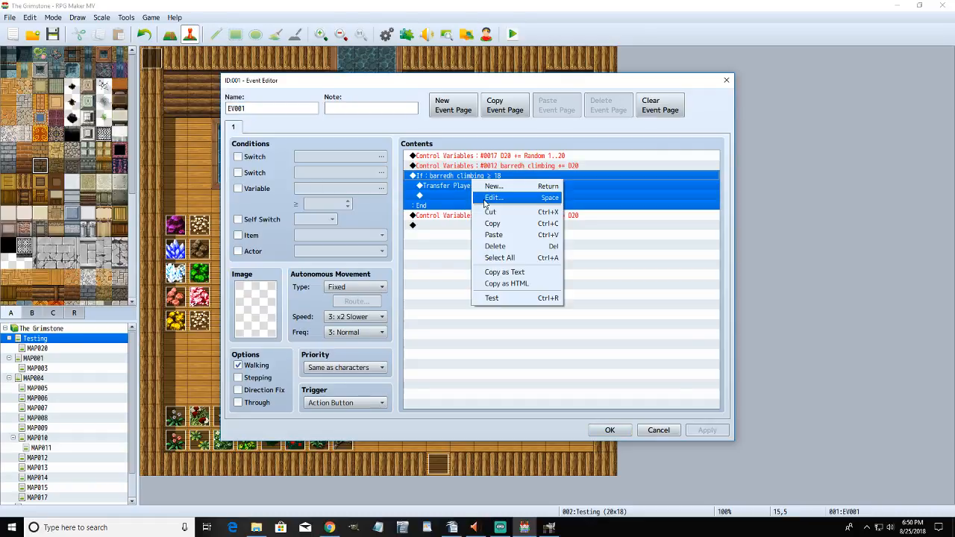
click(484, 199)
click(483, 348)
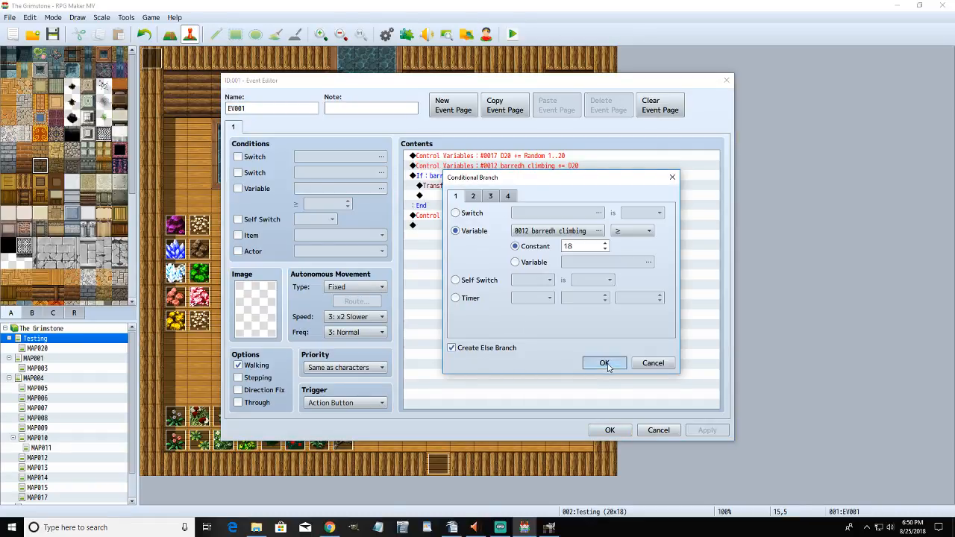
click(605, 362)
- Add a Show Text command in the Else branch reading "You cannot climb this."
click(460, 215)
double_click(460, 216)
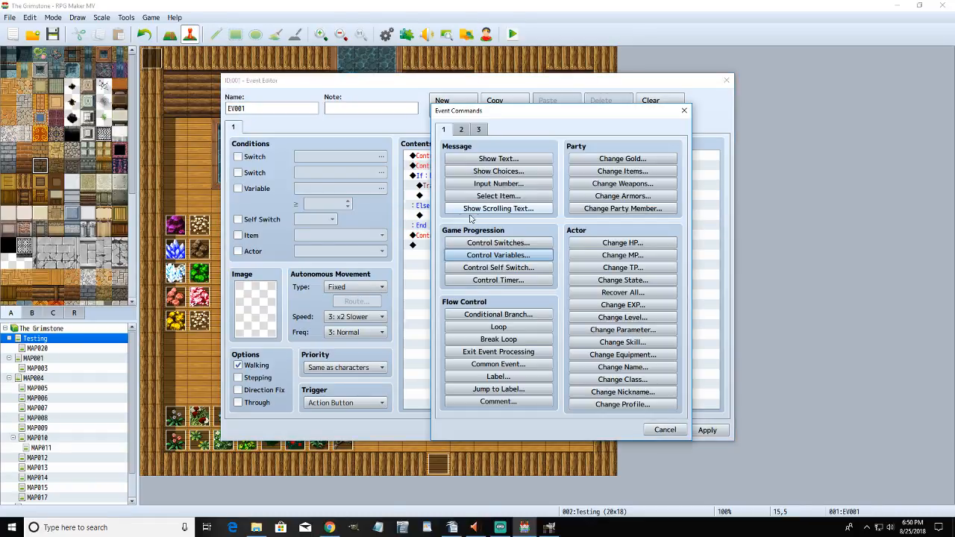
click(498, 159)
text(Youc an't)
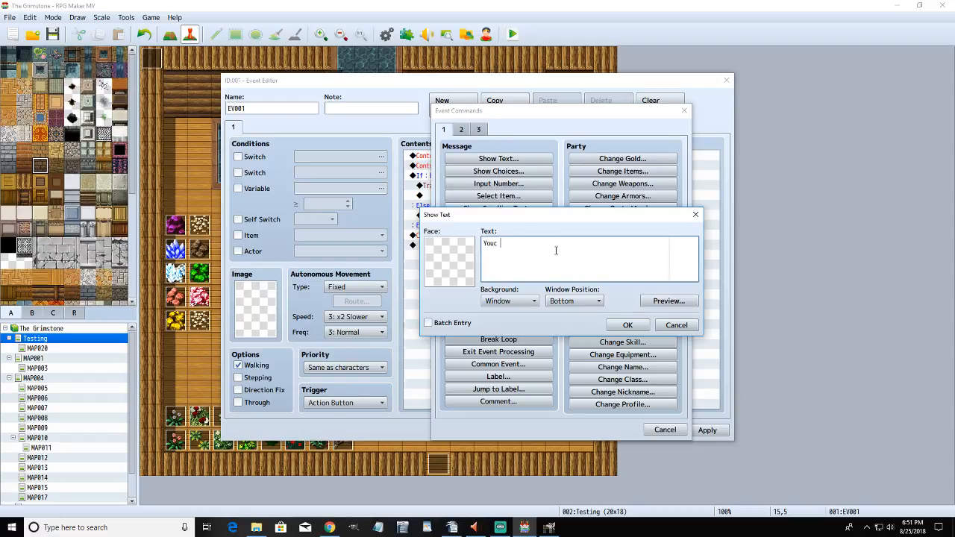
key(BackSpace)
key(BackSpace)
key(BackSpace)
key(BackSpace)
key(BackSpace)
key(BackSpace)
key(BackSpace)
text(cannot climb this)
click(628, 326)
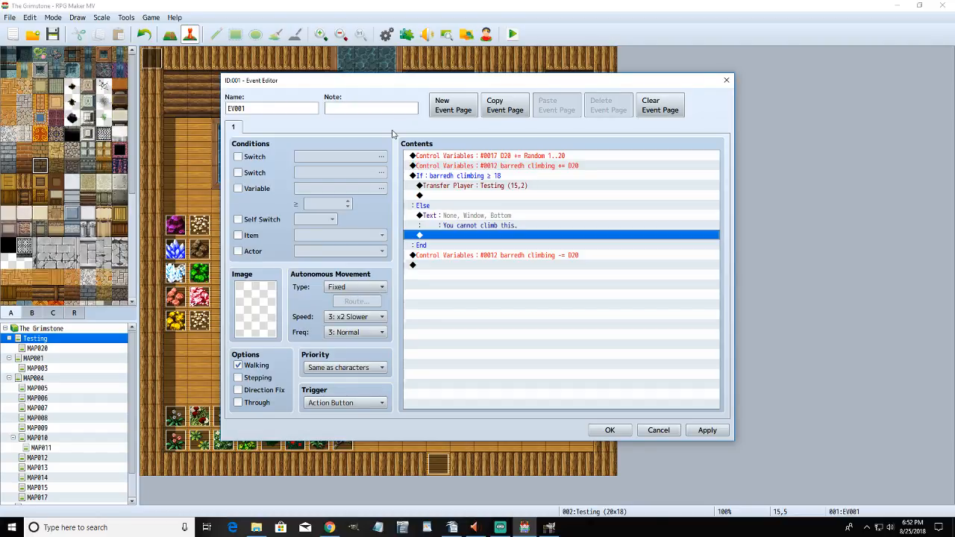
- Turn Self Switch A on after the Else branch's text, and create a second event page conditioned on Self Switch A
double_click(509, 241)
click(498, 267)
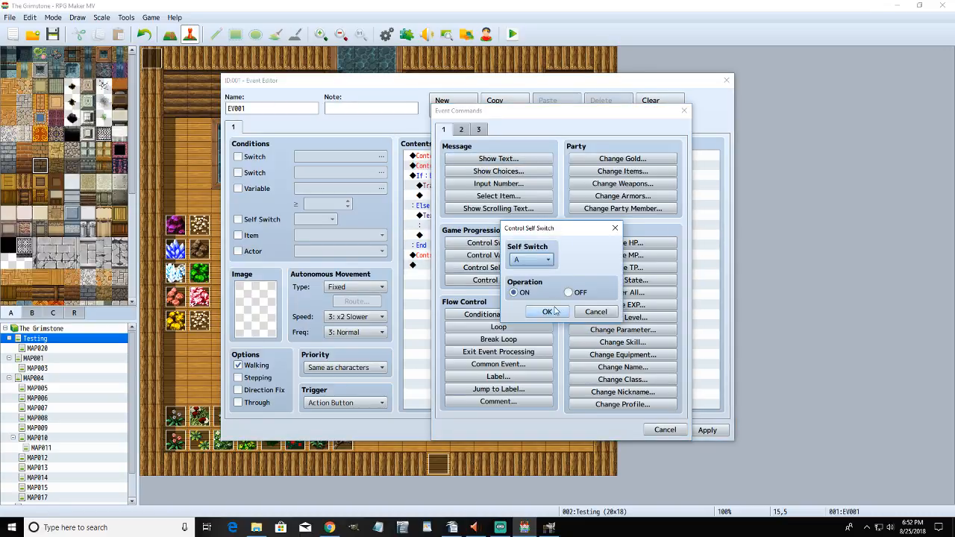
click(548, 311)
click(453, 105)
click(267, 222)
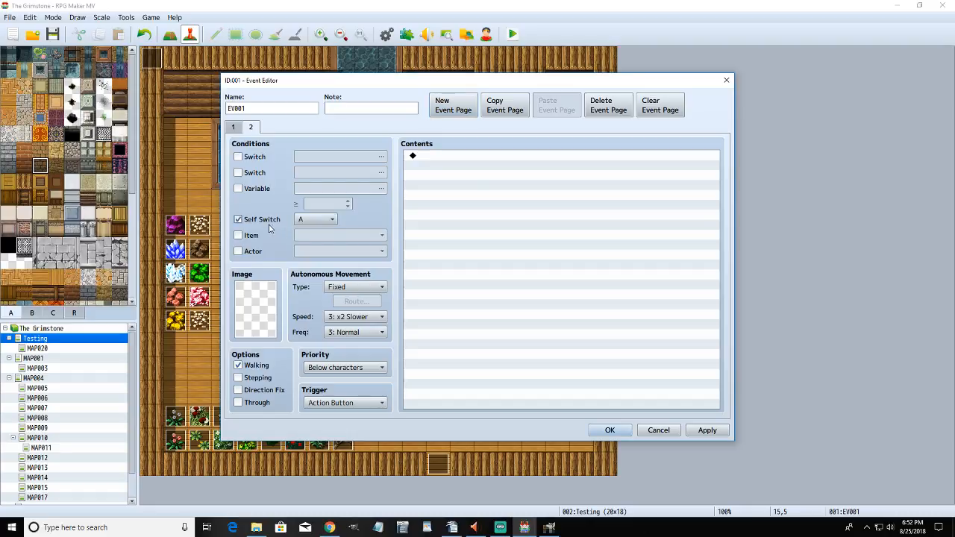
- On page 2, add a Show Text command reading "You were unable to climb this!" and save the event
double_click(471, 158)
click(499, 159)
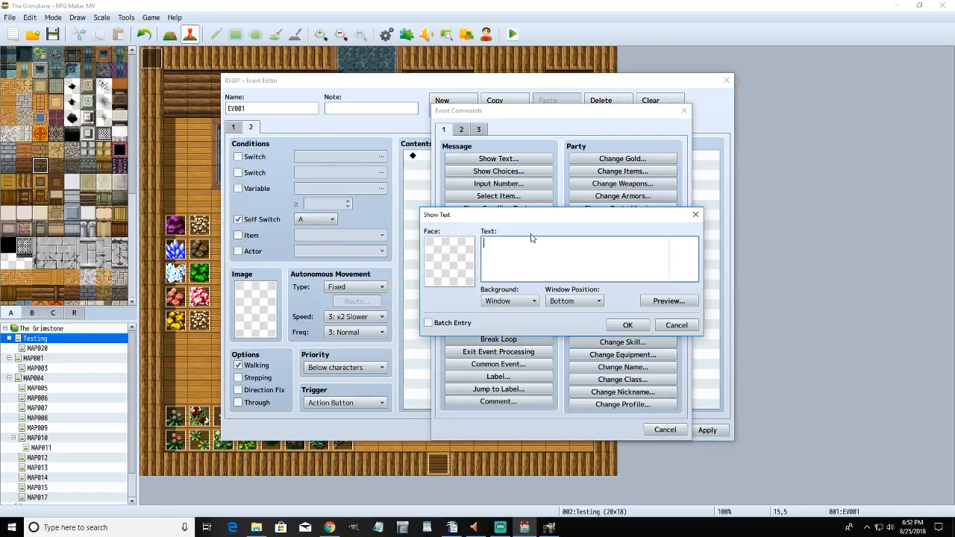
text(You were unable to climb this!)
click(625, 324)
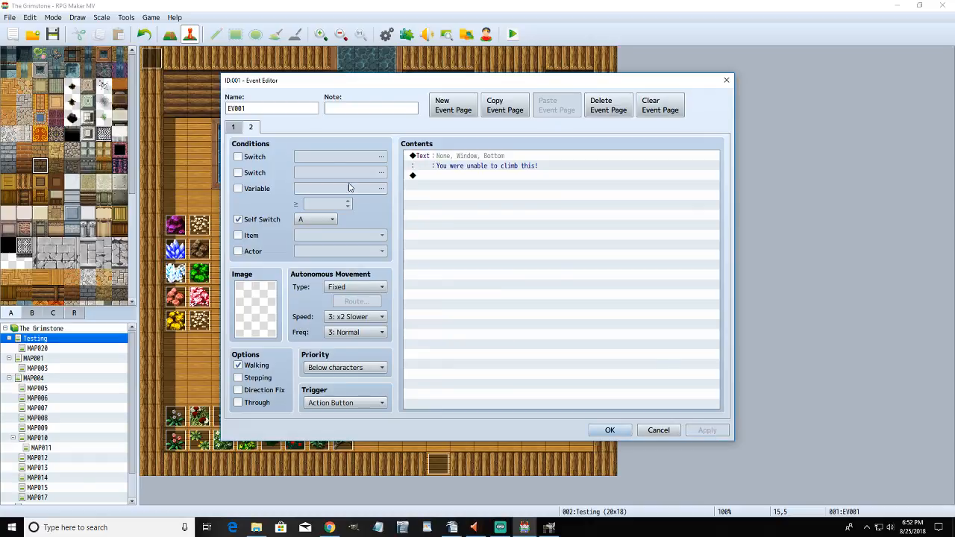
click(234, 127)
click(608, 429)
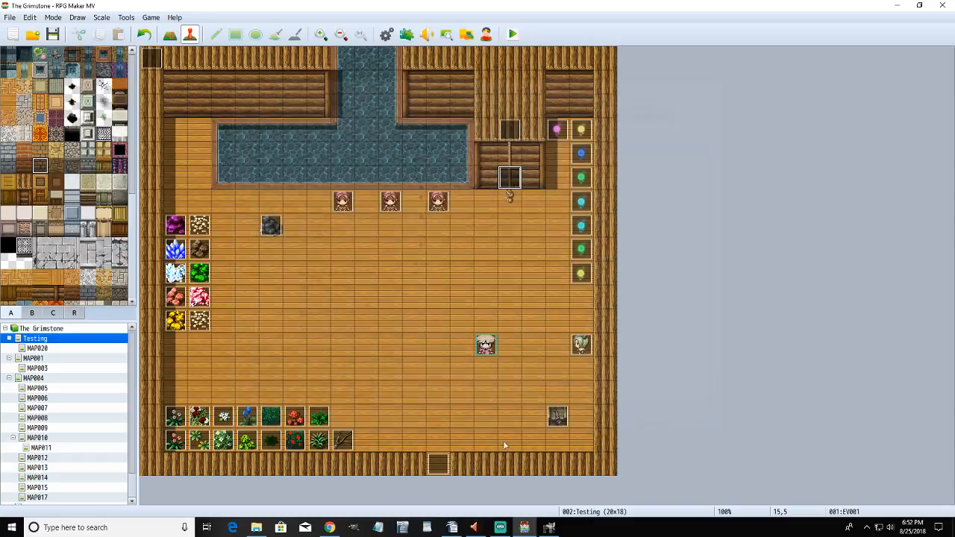
- Review the transfer event EV041 in the map's bottom wall and both pages of the climbing rope event EV001
double_click(438, 463)
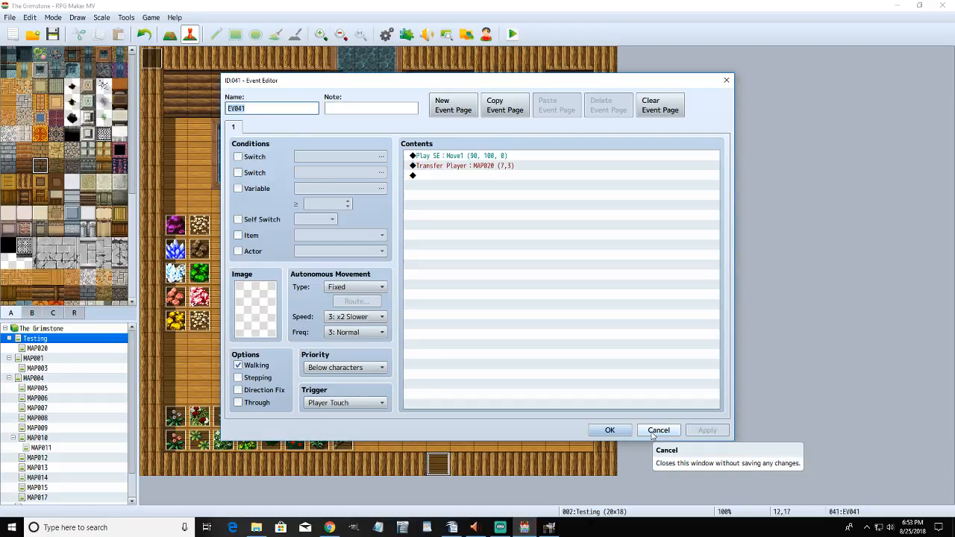
click(610, 431)
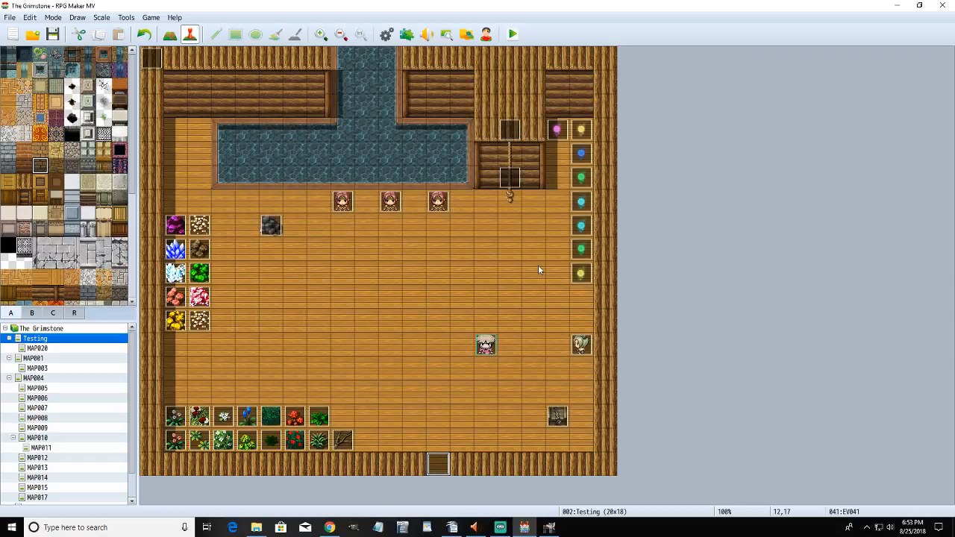
double_click(508, 178)
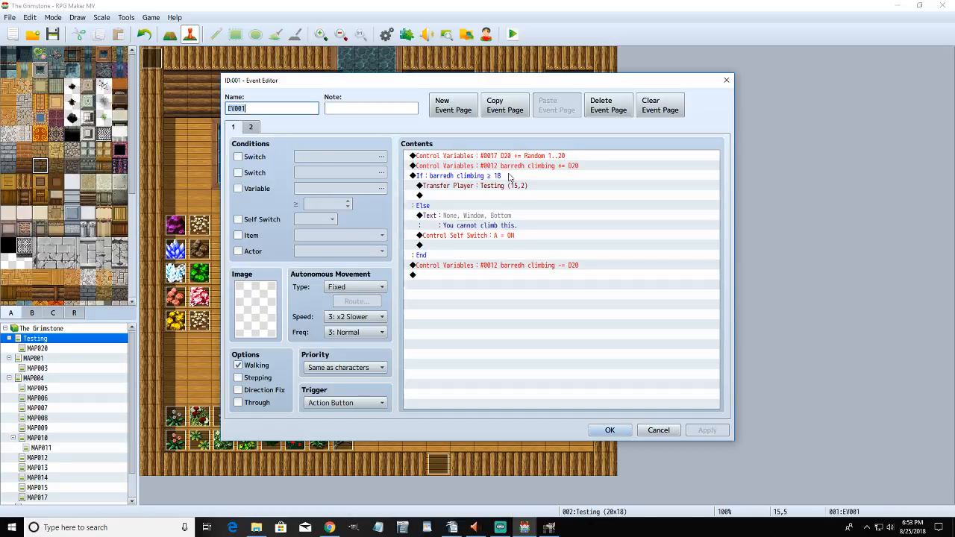
click(252, 128)
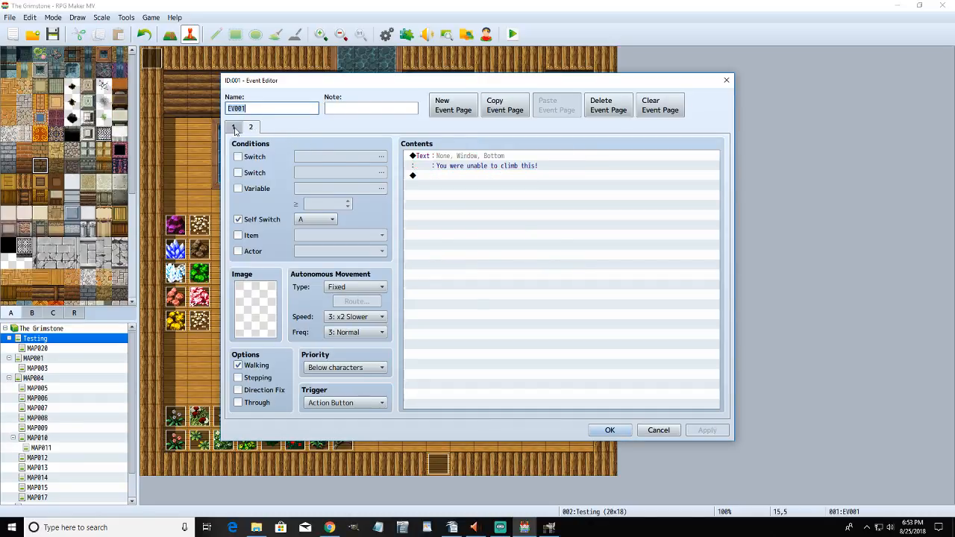
click(234, 128)
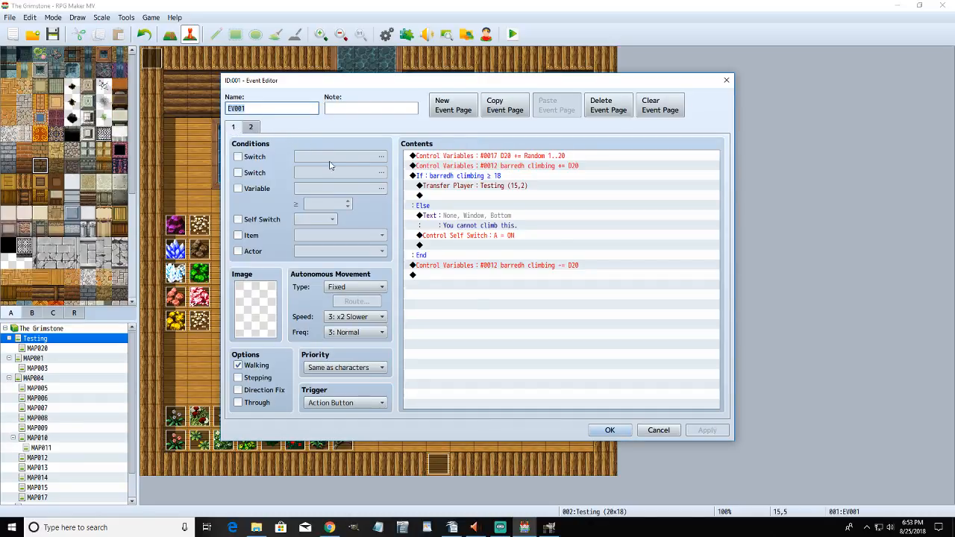
click(610, 430)
- Save the changes to the game and start a playtest
click(512, 34)
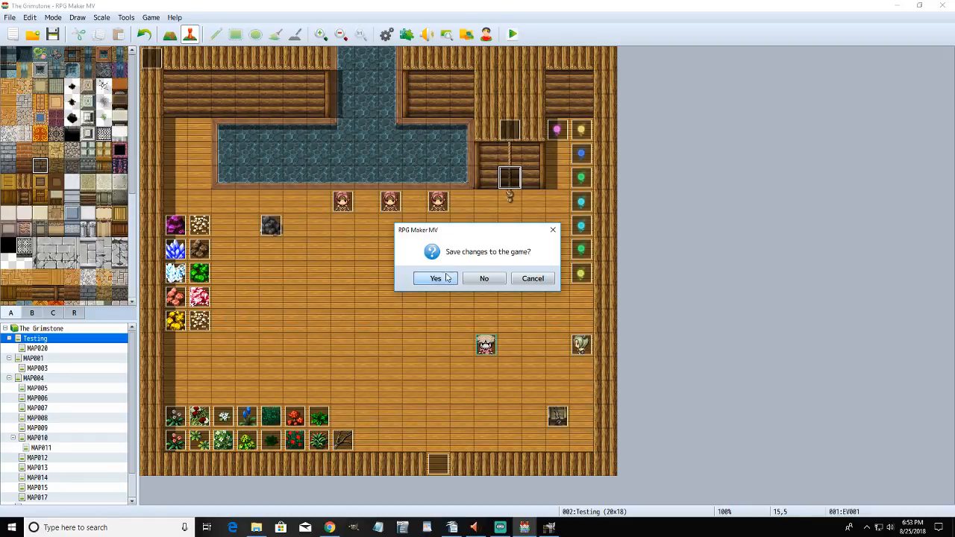
click(437, 279)
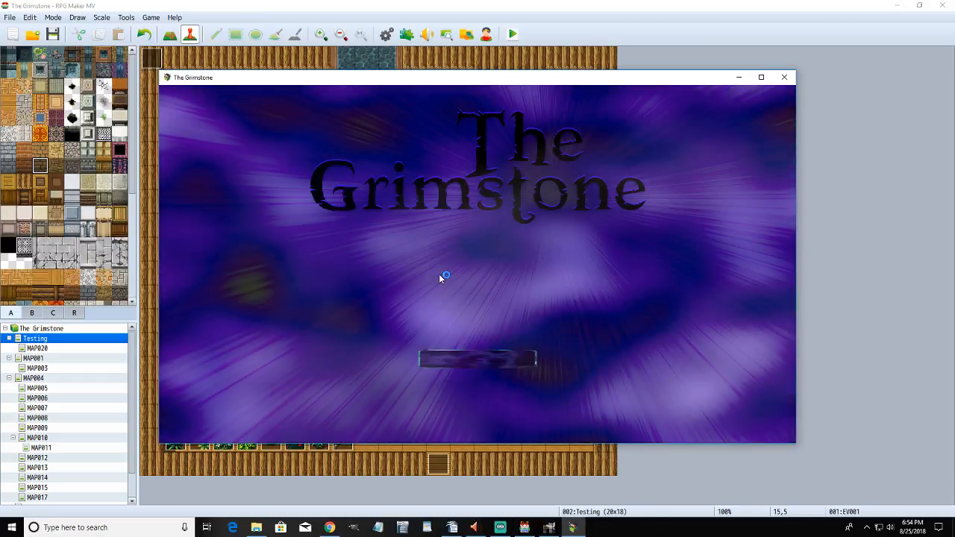
- Start a new game in the playtest, walk the character to the climbing rope, try to climb it, and close the playtest
key(Return)
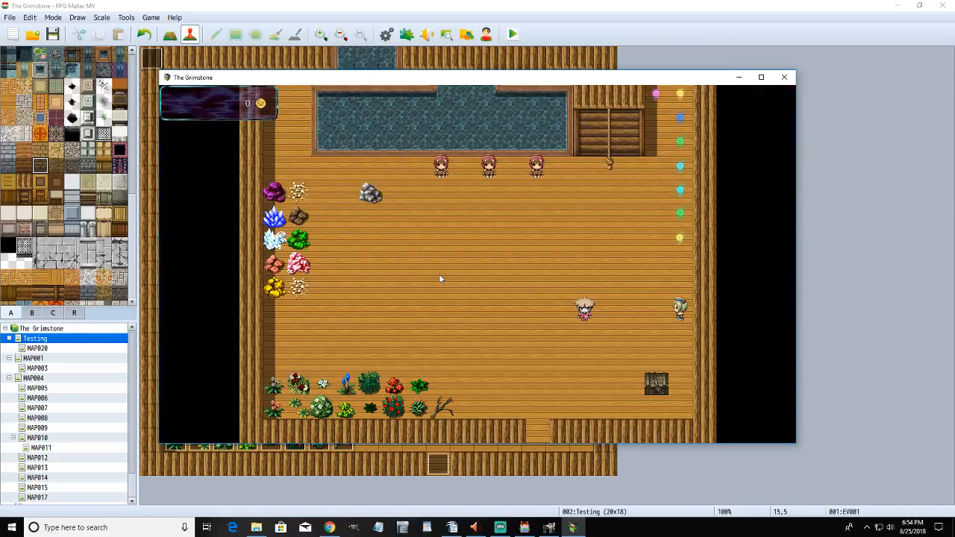
key(Up)
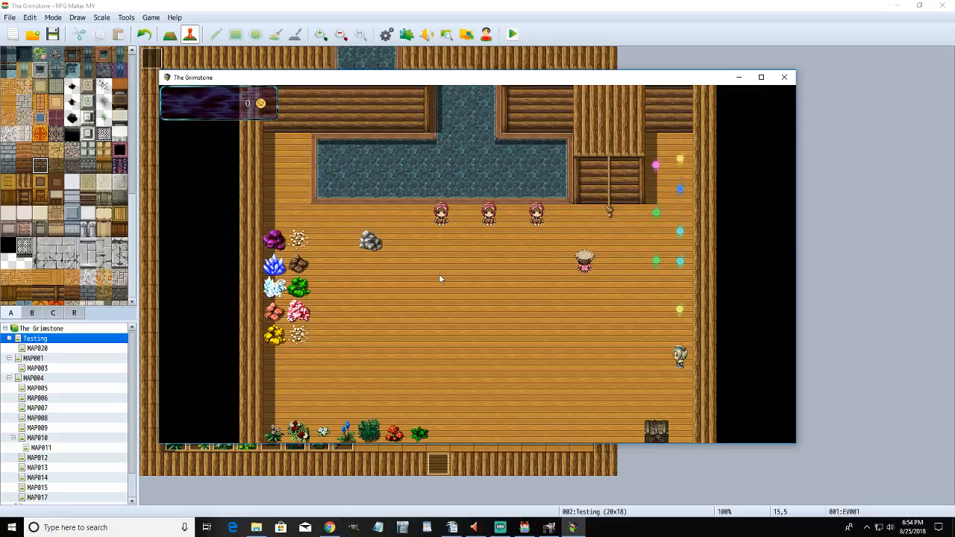
key(Right)
key(Up)
key(Up)
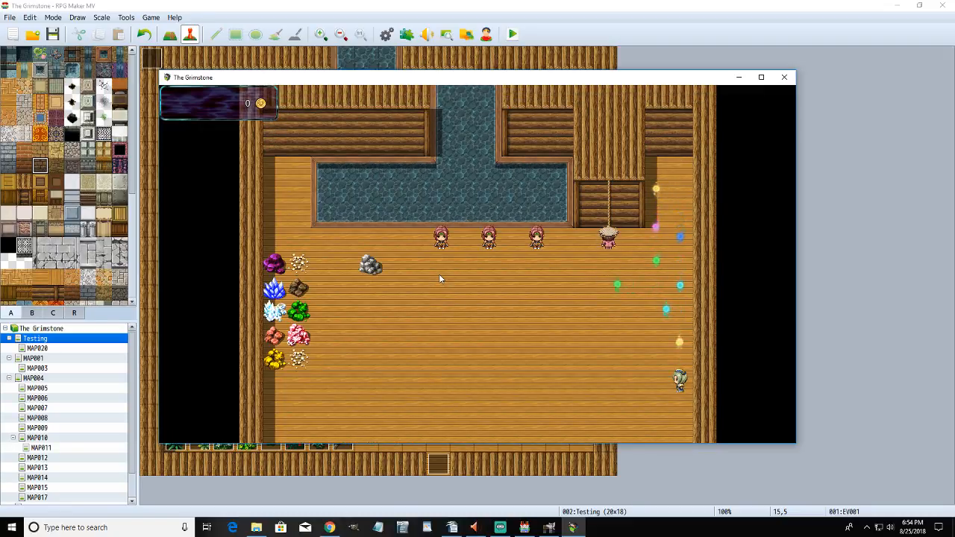
key(Return)
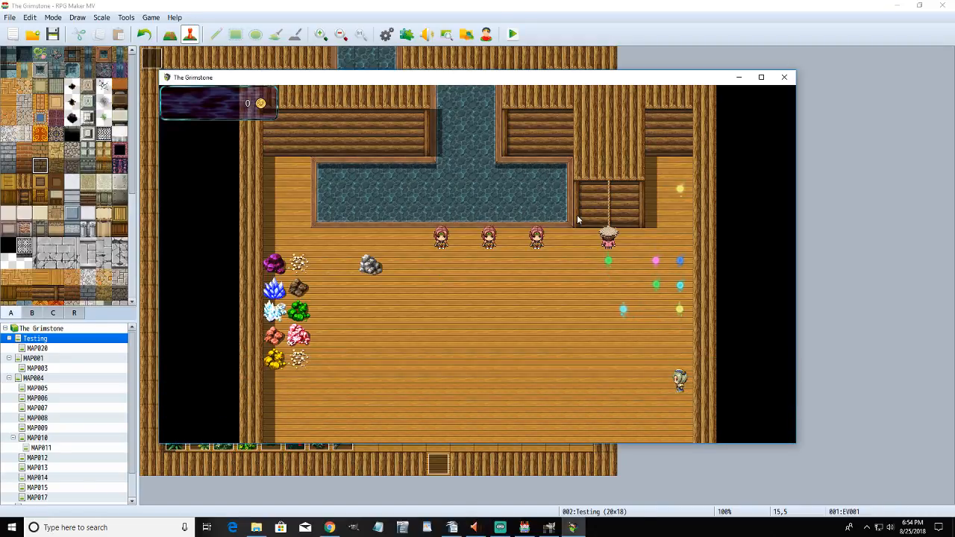
click(783, 79)
- Set the priority of page 2 in the climbing rope event to Same as characters and save the event
double_click(501, 176)
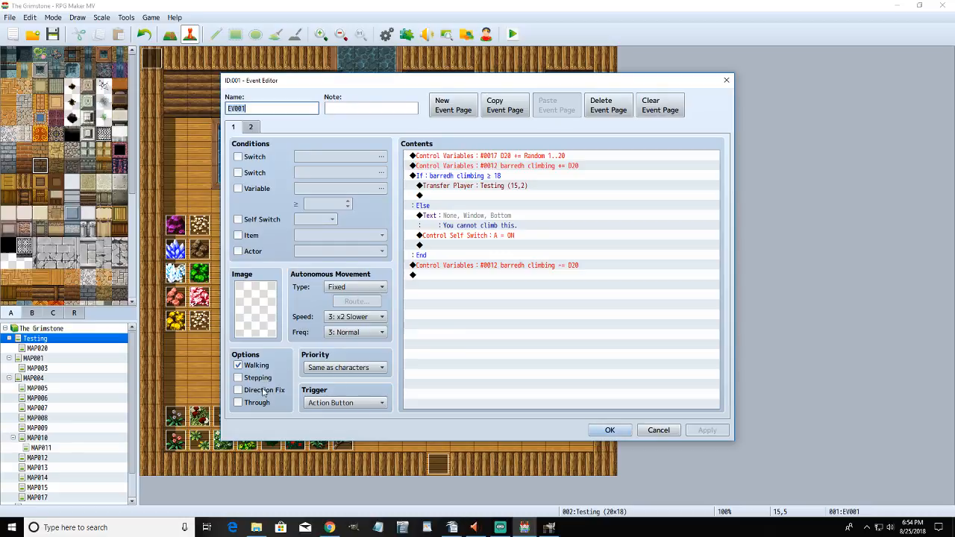
click(254, 128)
click(325, 369)
click(338, 389)
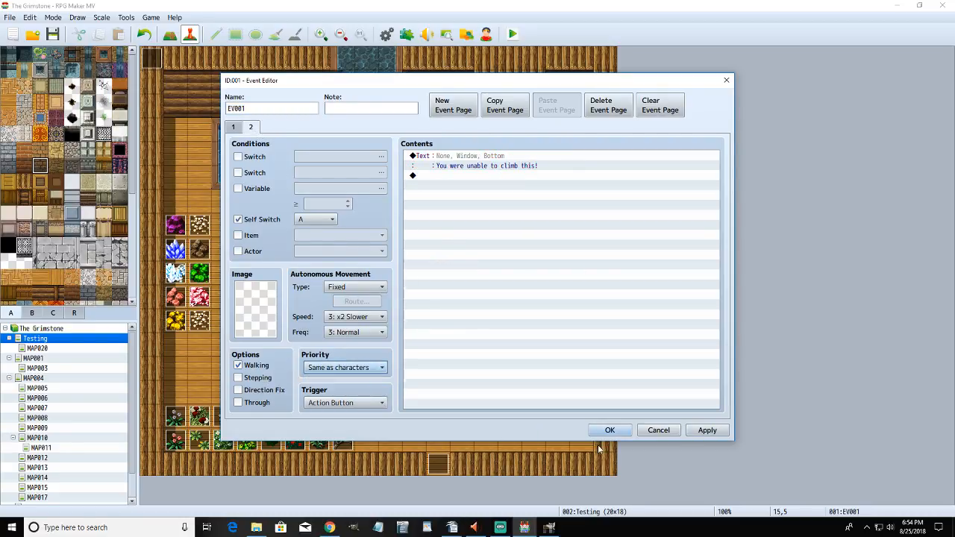
click(706, 431)
click(610, 430)
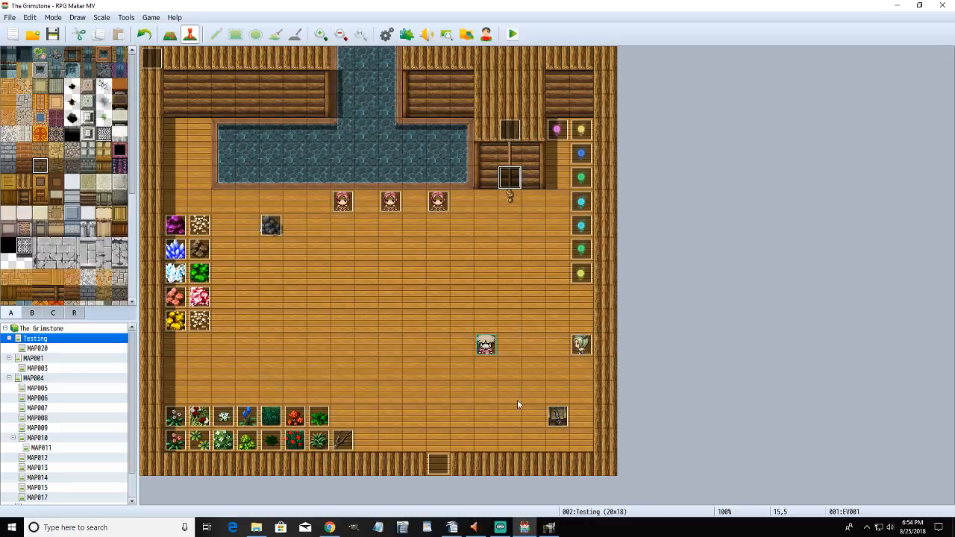
- Add a Control Switches command to the transfer event in the map's bottom wall, turning ON switch 0796 named "climbing", and save it
double_click(445, 463)
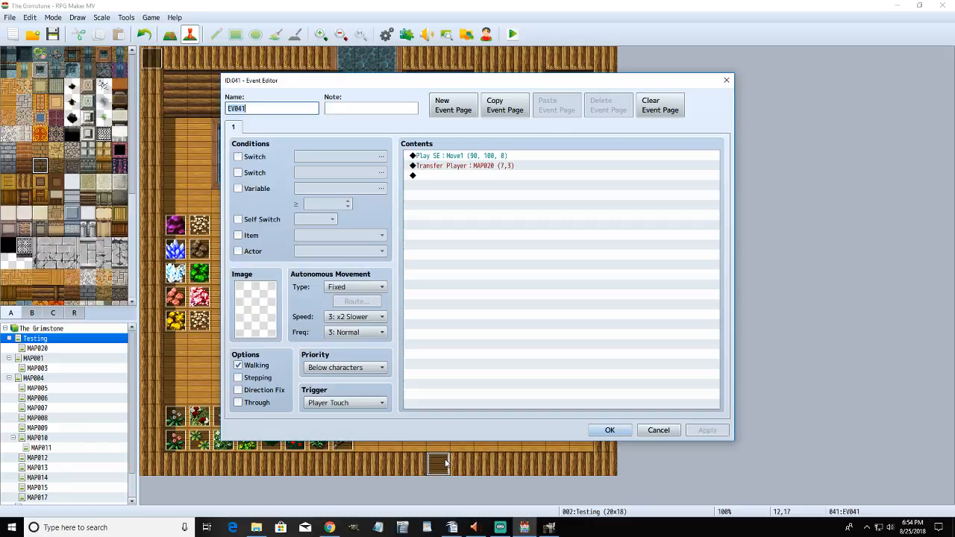
double_click(485, 178)
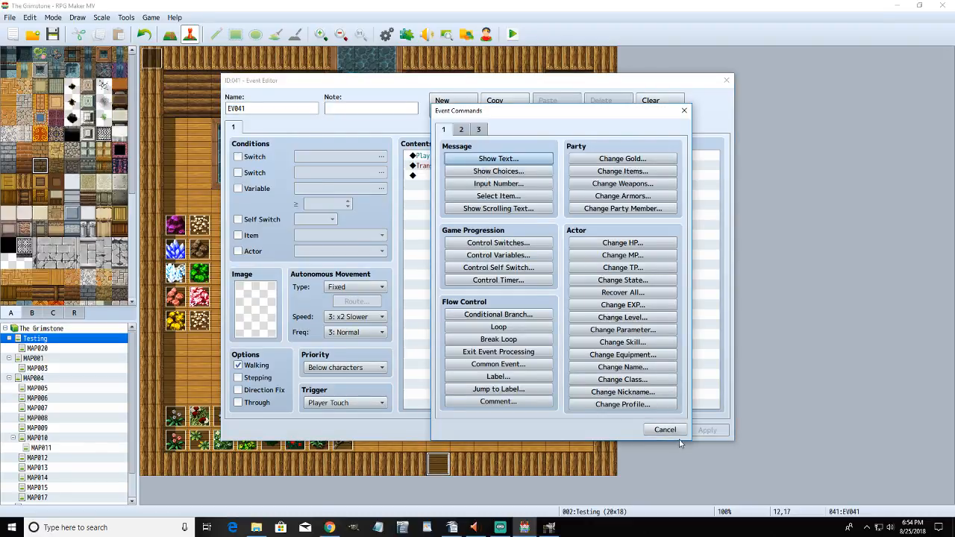
click(498, 243)
click(613, 258)
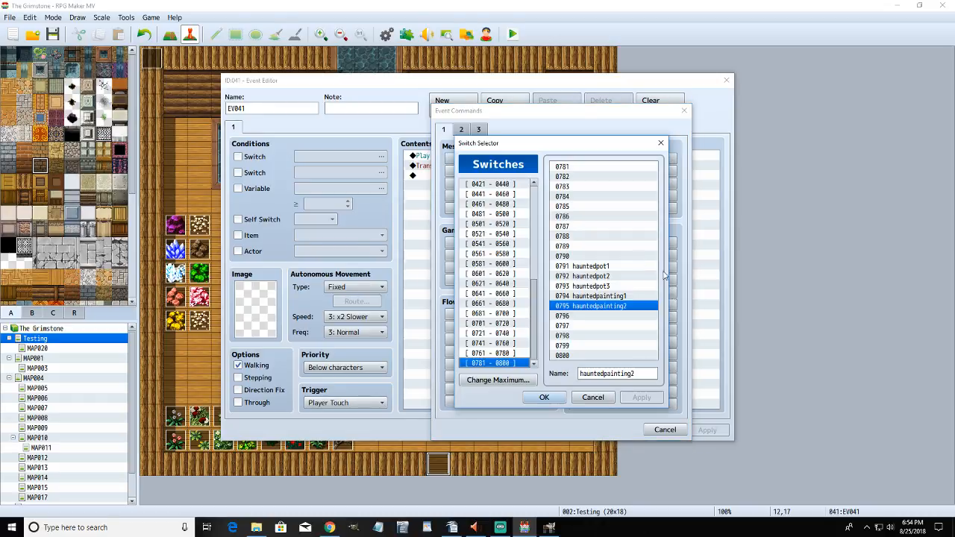
click(597, 317)
click(609, 373)
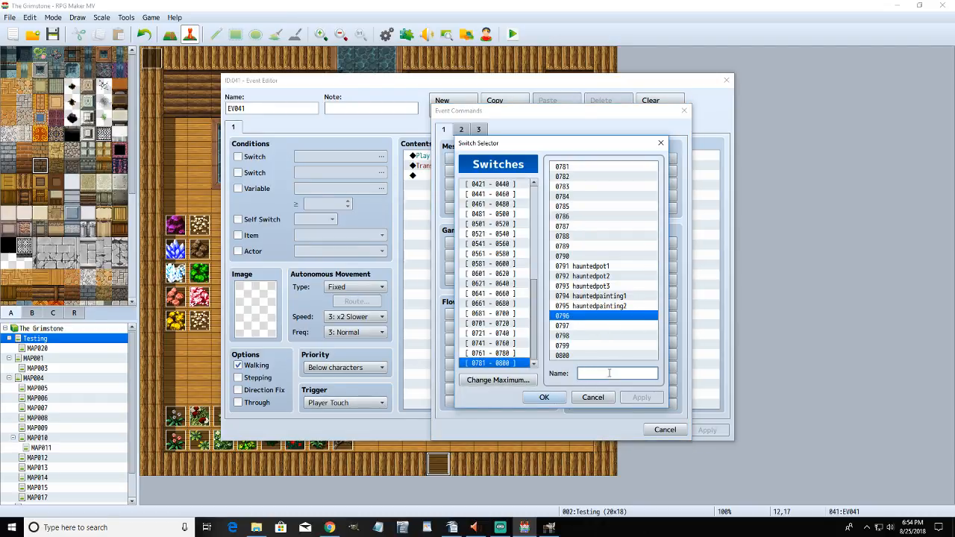
text(climbing)
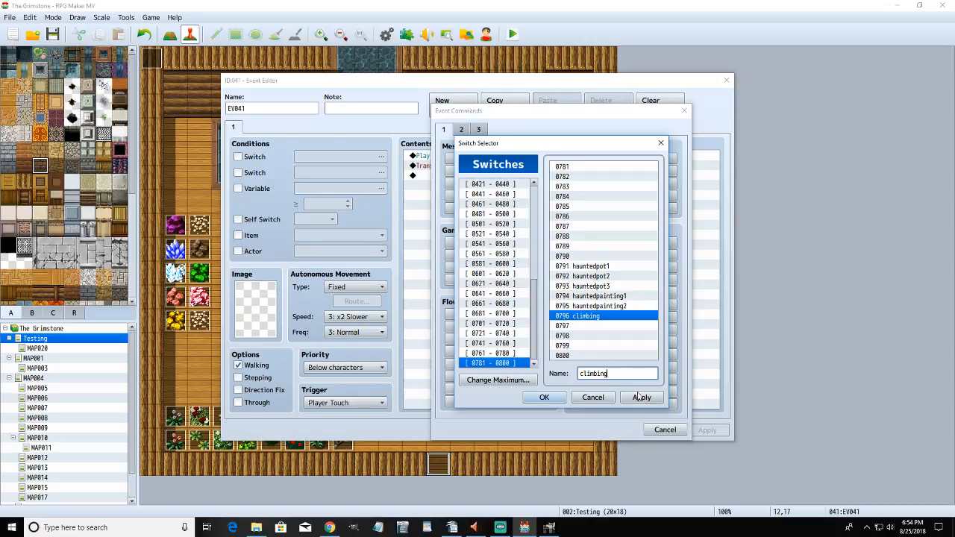
click(639, 397)
click(544, 397)
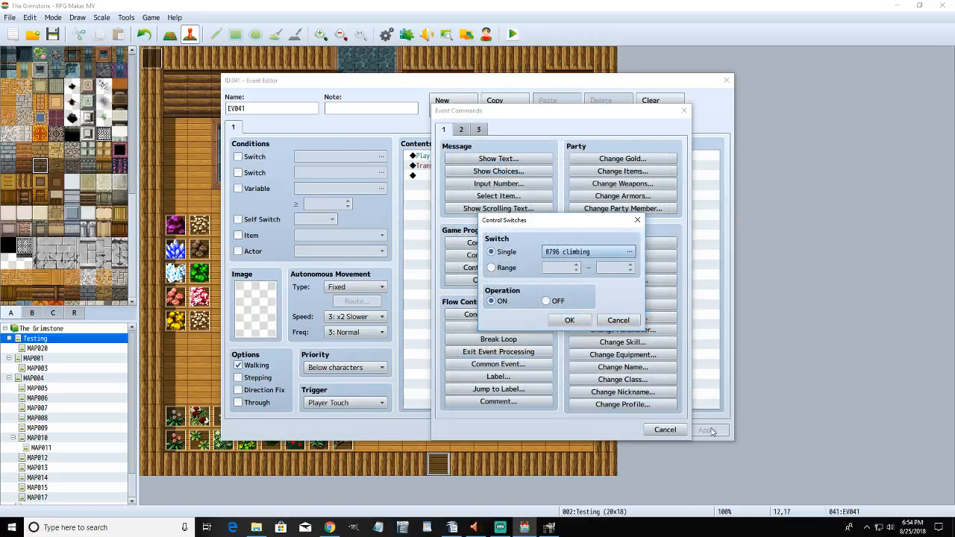
click(570, 380)
click(706, 430)
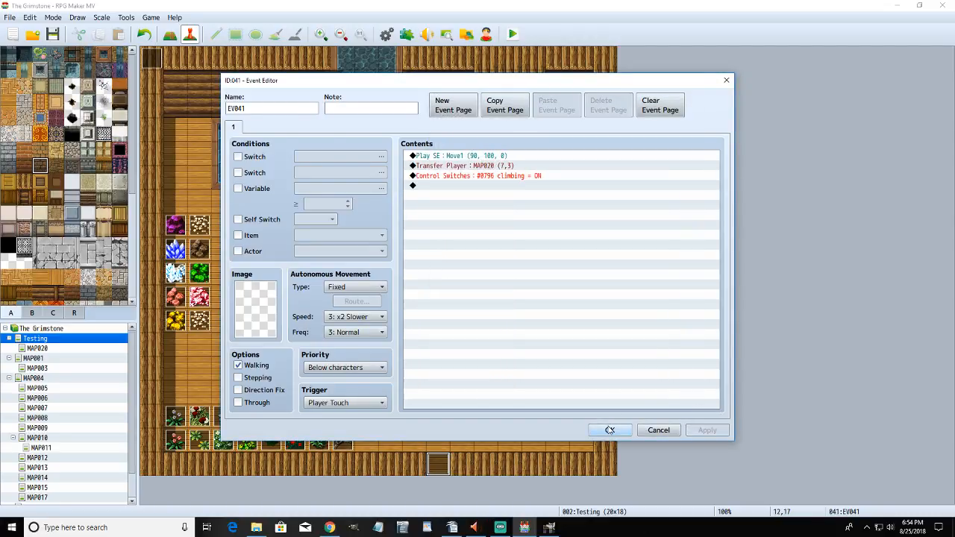
click(609, 430)
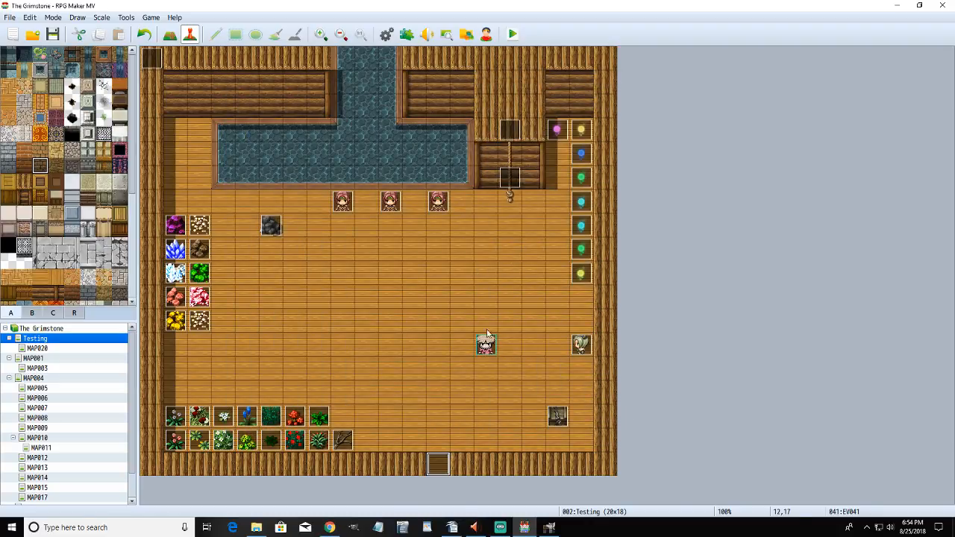
- On page 2 of the climbing rope event, replace the Self Switch A condition with switch 0796 climbing and save the event
double_click(440, 465)
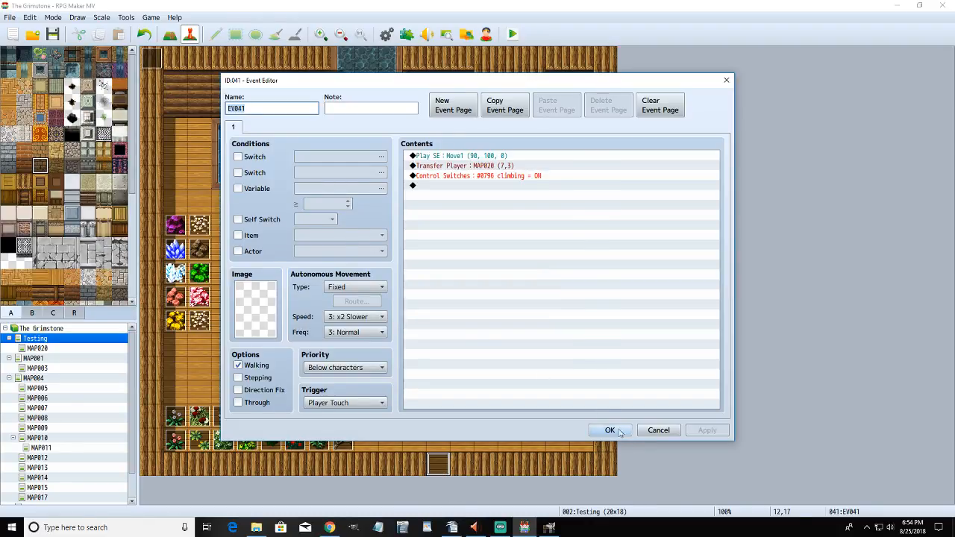
click(618, 431)
double_click(511, 179)
click(251, 127)
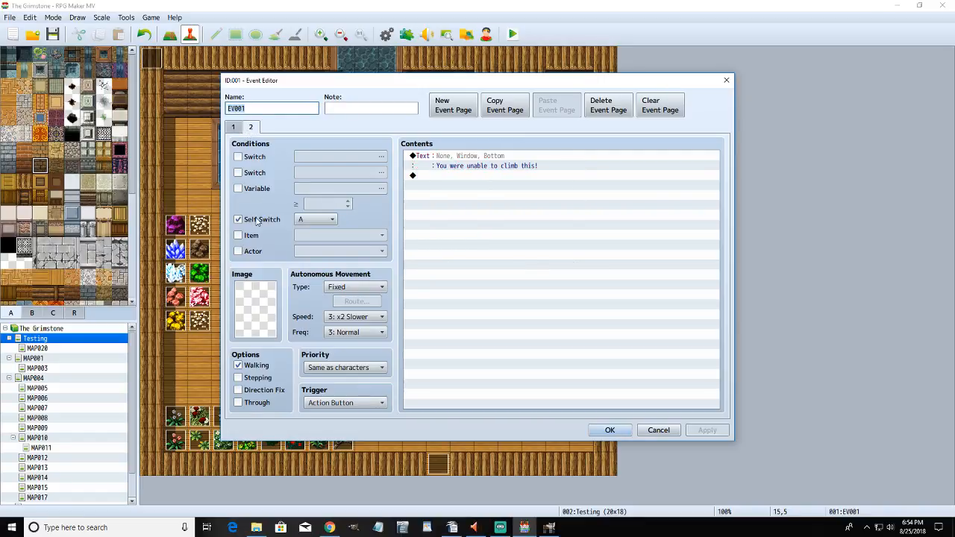
click(258, 220)
click(252, 156)
click(381, 156)
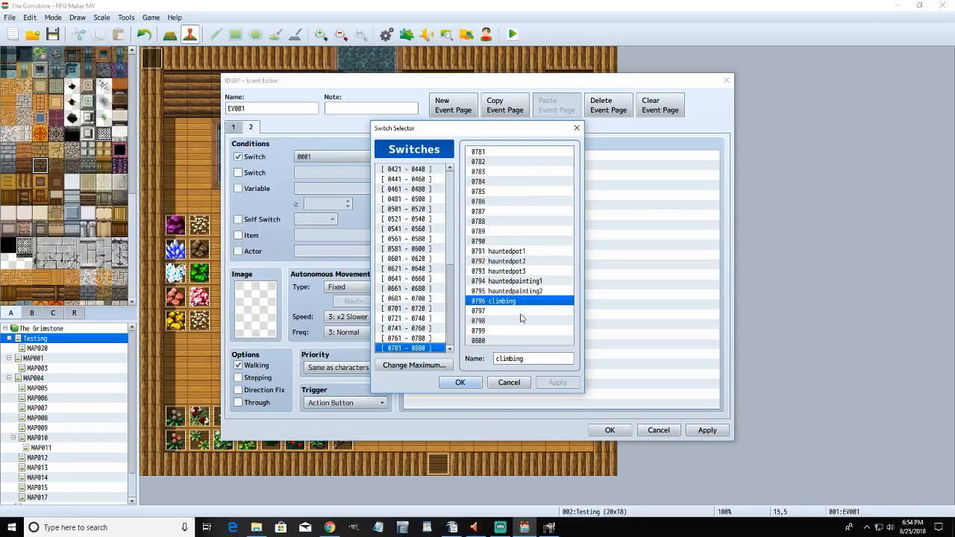
click(460, 383)
click(609, 430)
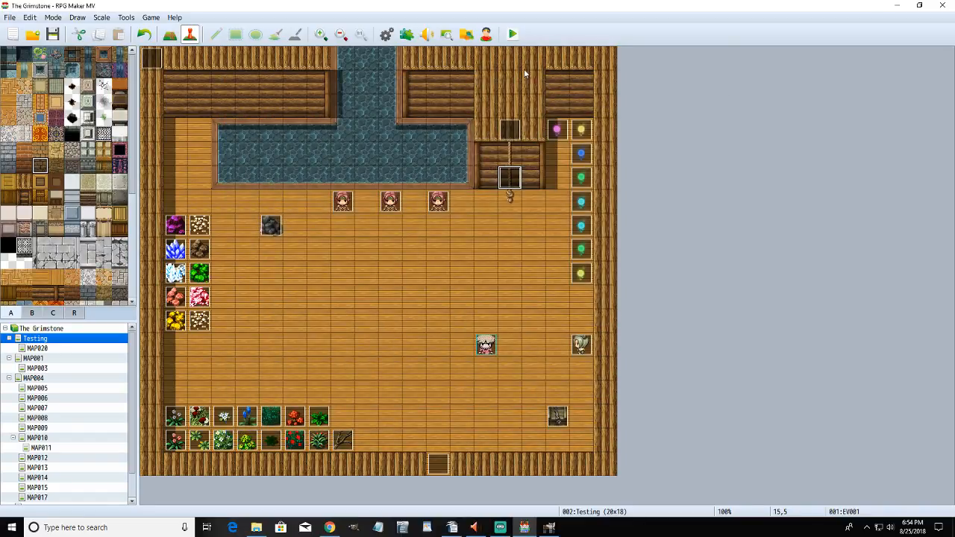
- Change the climbing switch command in the bottom-wall transfer event to OFF and apply the change
double_click(438, 463)
right_click(470, 174)
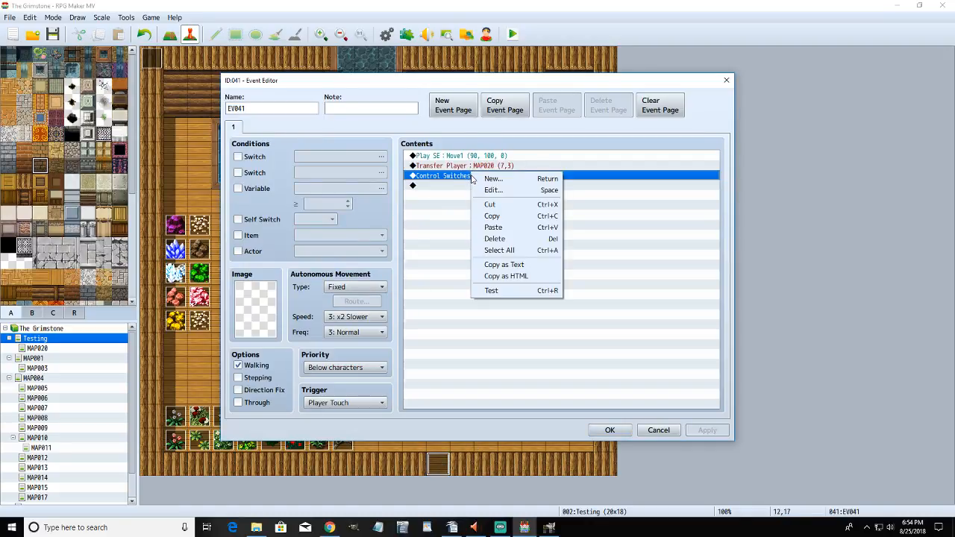
click(491, 190)
click(546, 301)
click(570, 321)
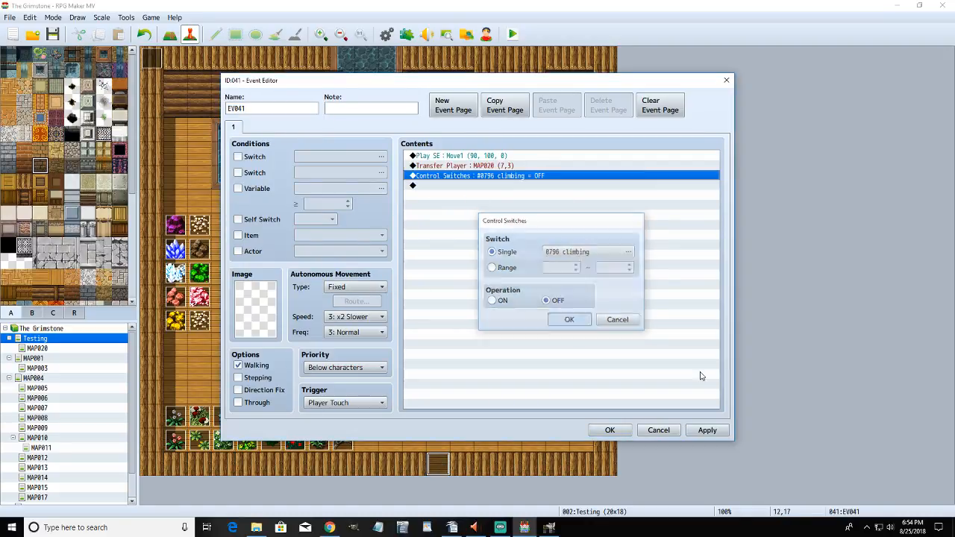
click(707, 432)
key(Escape)
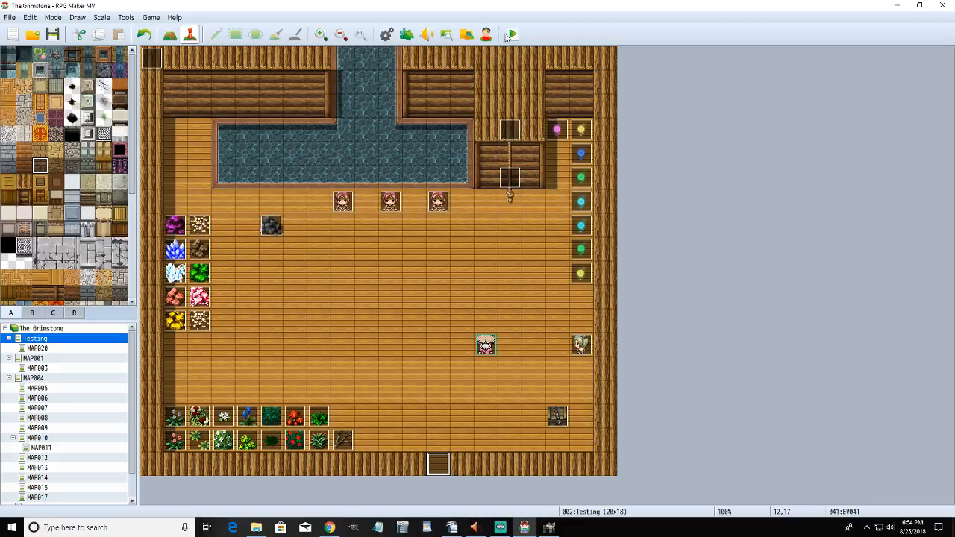
click(511, 35)
click(451, 279)
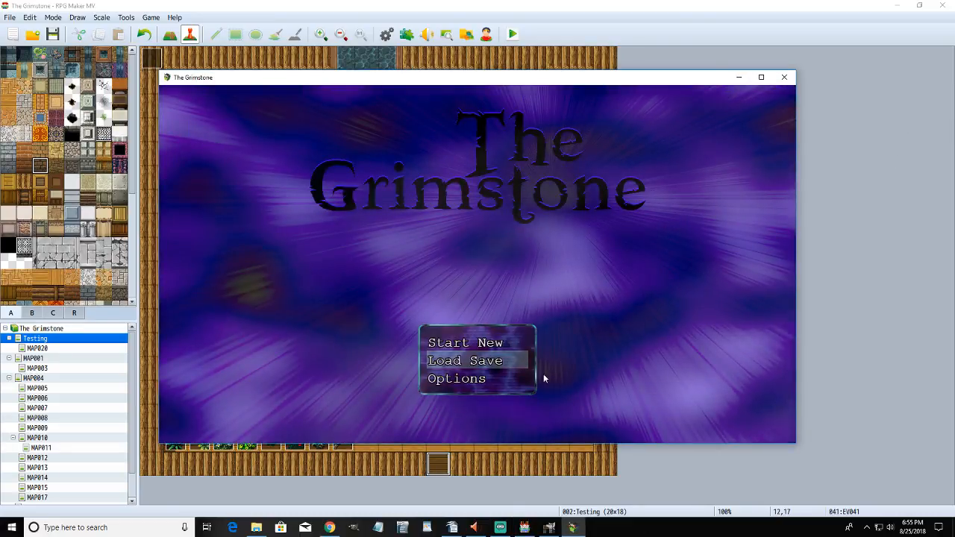
click(784, 77)
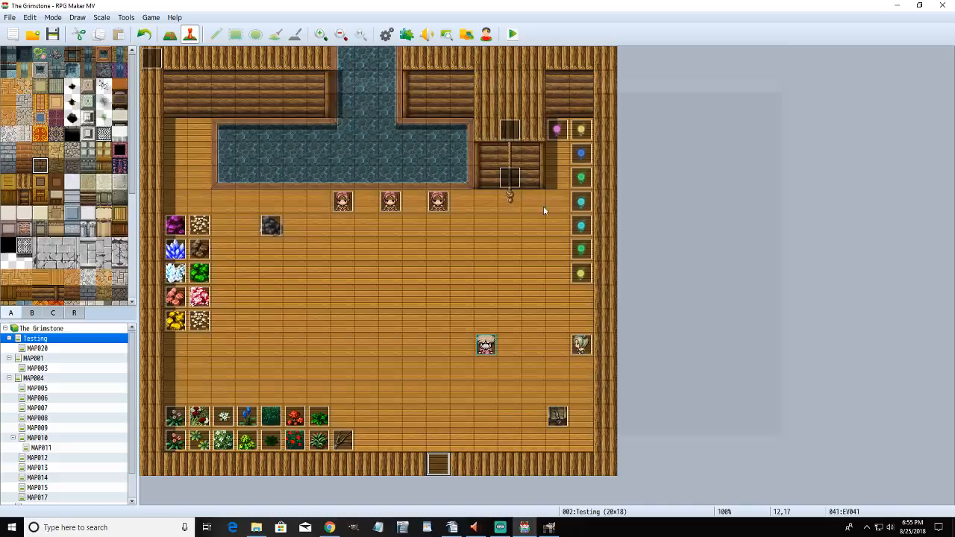
- Set the barredh climbing conditional branch constant to 21 on page 1 of the climbing rope event and save it
double_click(511, 180)
right_click(500, 181)
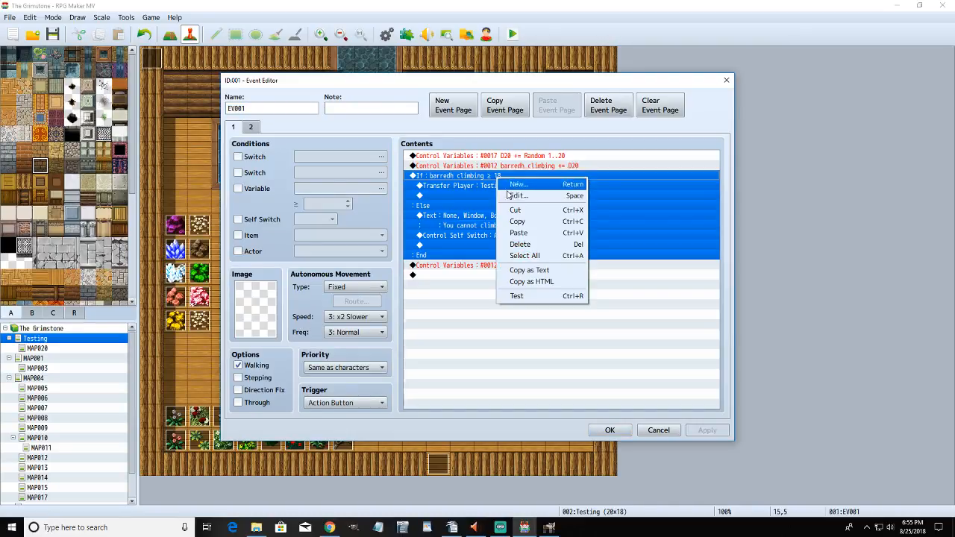
click(513, 192)
double_click(585, 246)
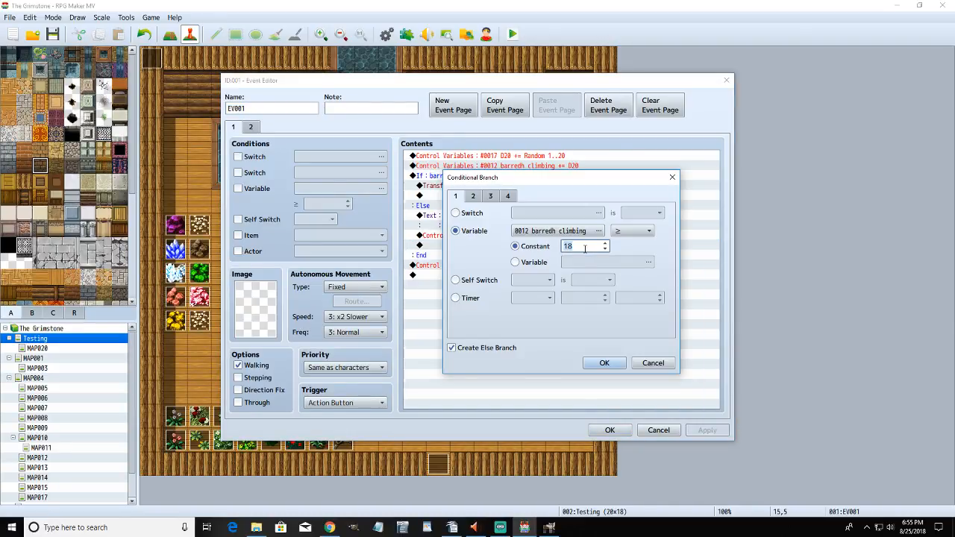
text(21)
click(604, 363)
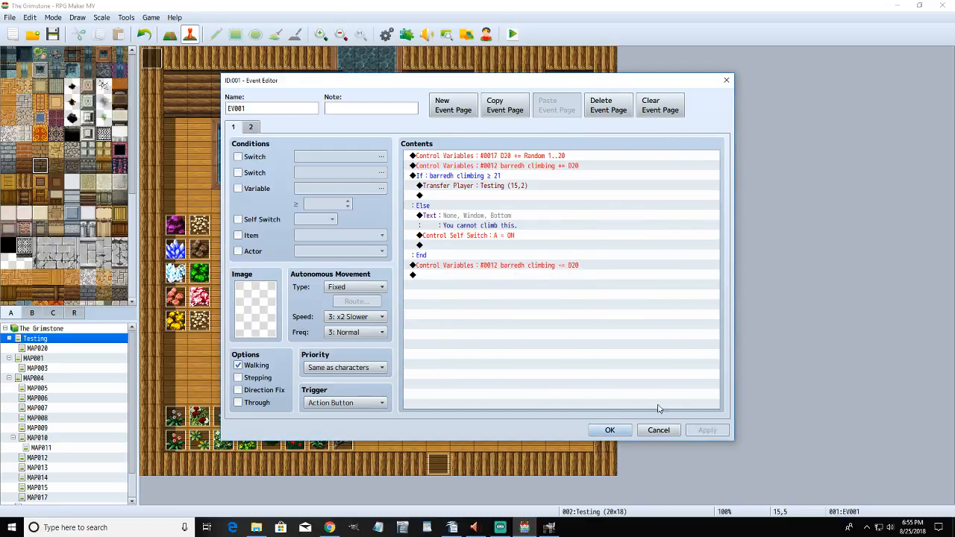
click(609, 430)
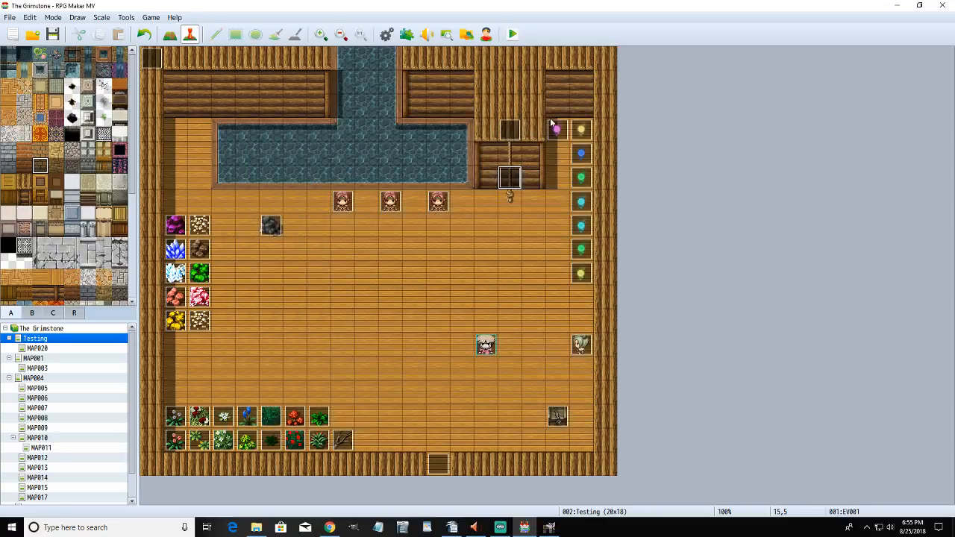
- Save the changes, launch a playtest and start a new game
click(512, 35)
click(443, 278)
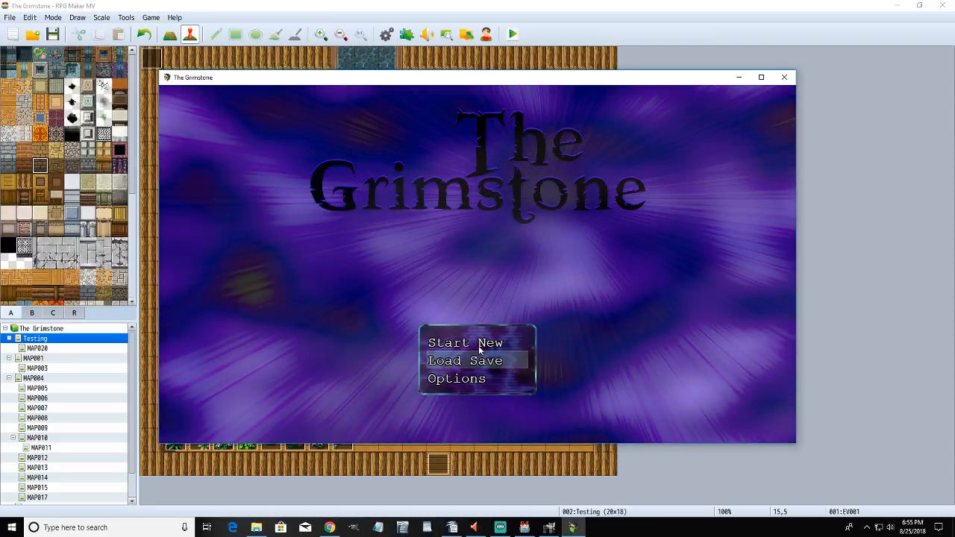
click(485, 345)
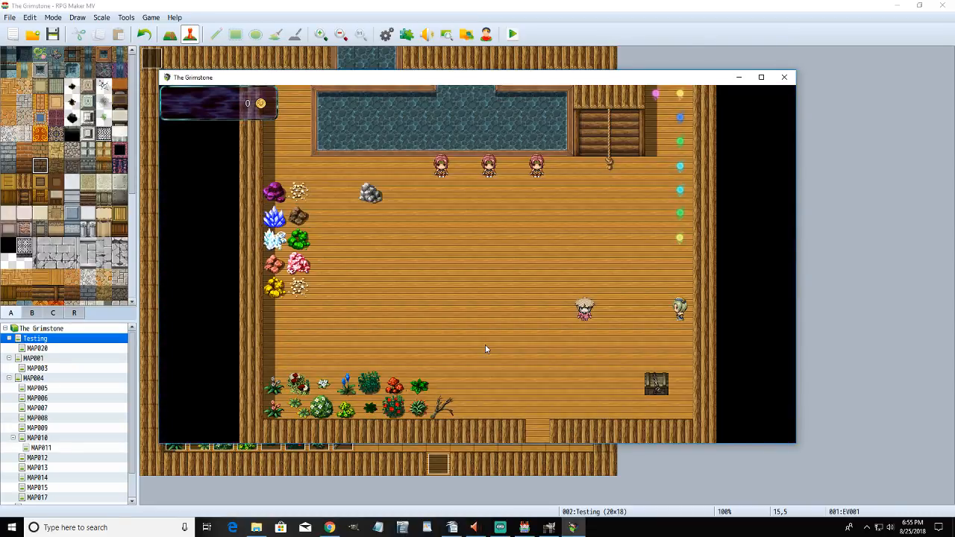
- Walk the character to the climbing rope, try to climb it repeatedly, and close the playtest
click(491, 270)
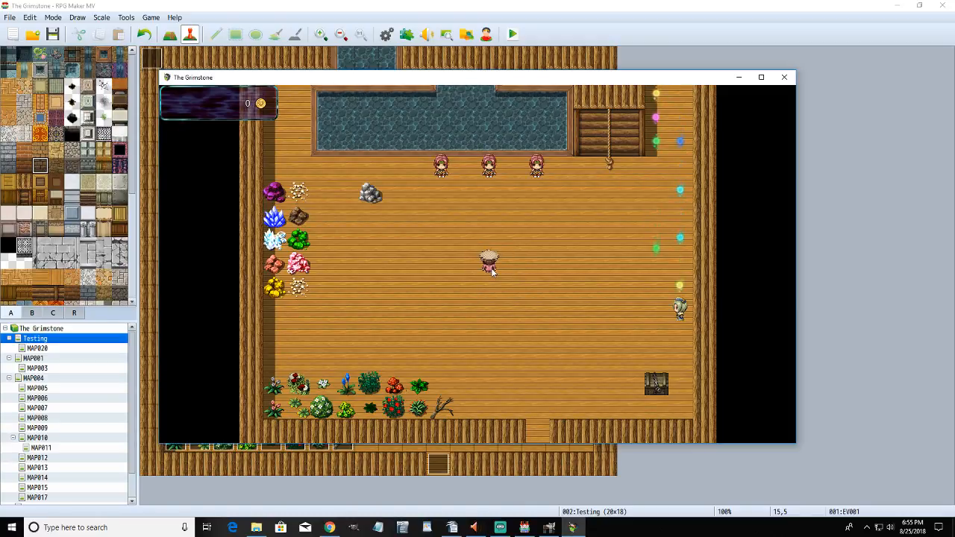
click(612, 200)
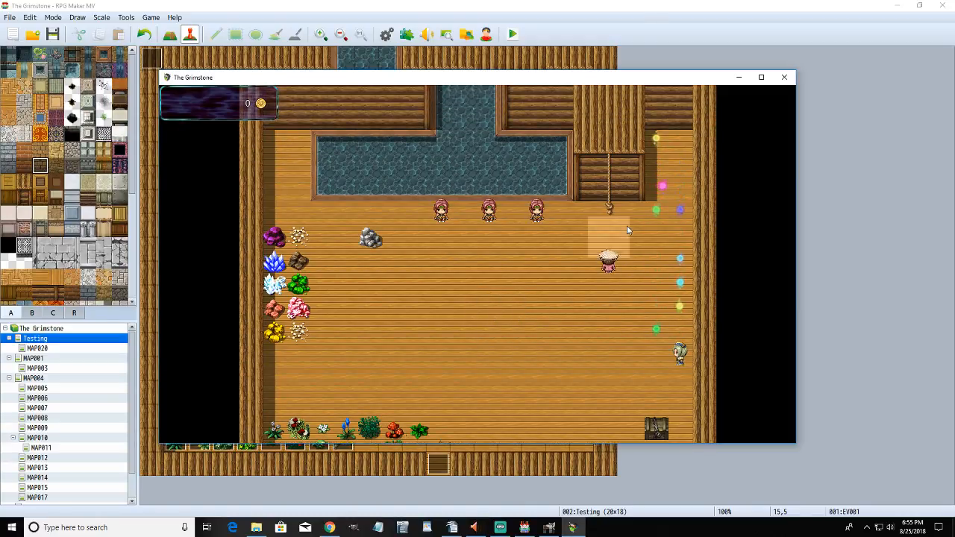
key(space)
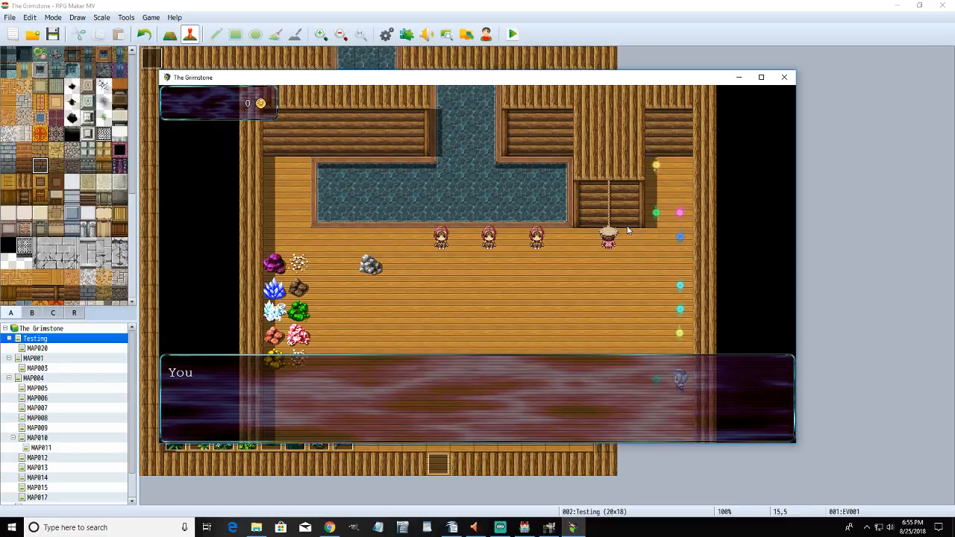
key(space)
key(space)
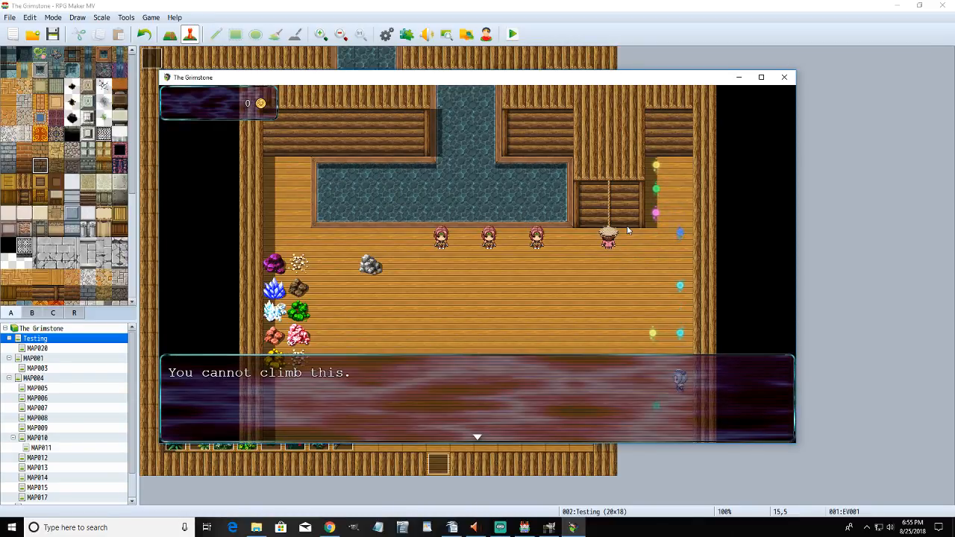
key(space)
key(space)
click(784, 77)
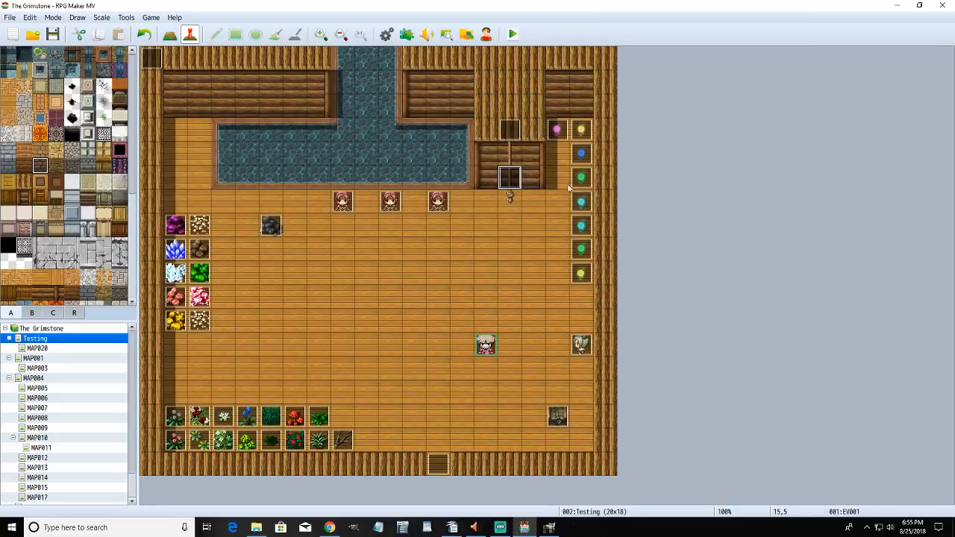
- Replace the Control Self Switch command in the Else branch of the climbing rope event's page 1 with a Control Switches command
double_click(513, 174)
click(522, 235)
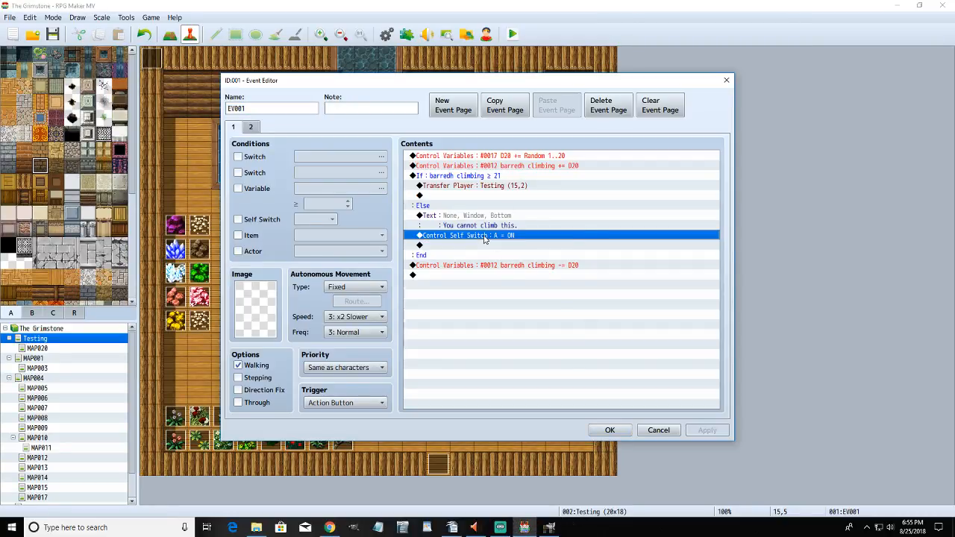
right_click(548, 237)
click(565, 254)
click(543, 261)
click(548, 272)
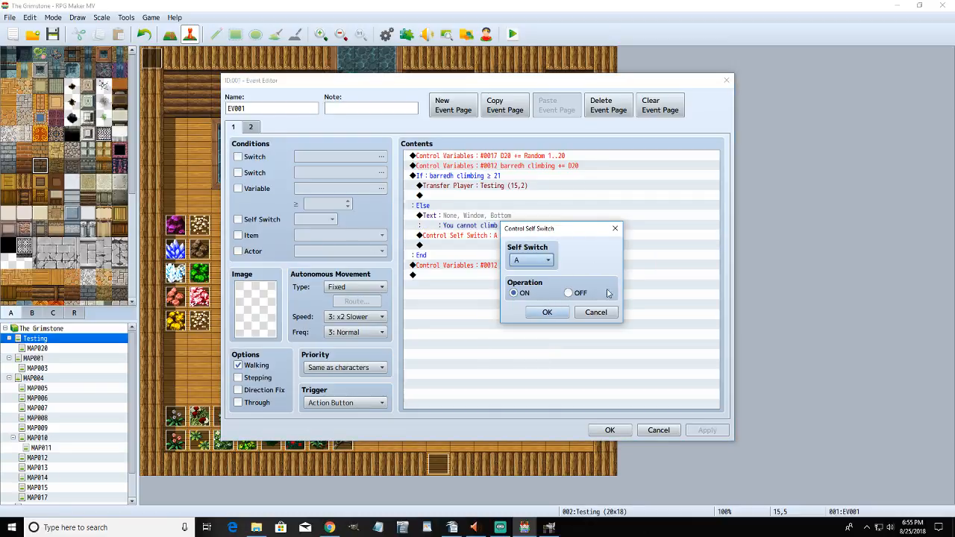
click(578, 314)
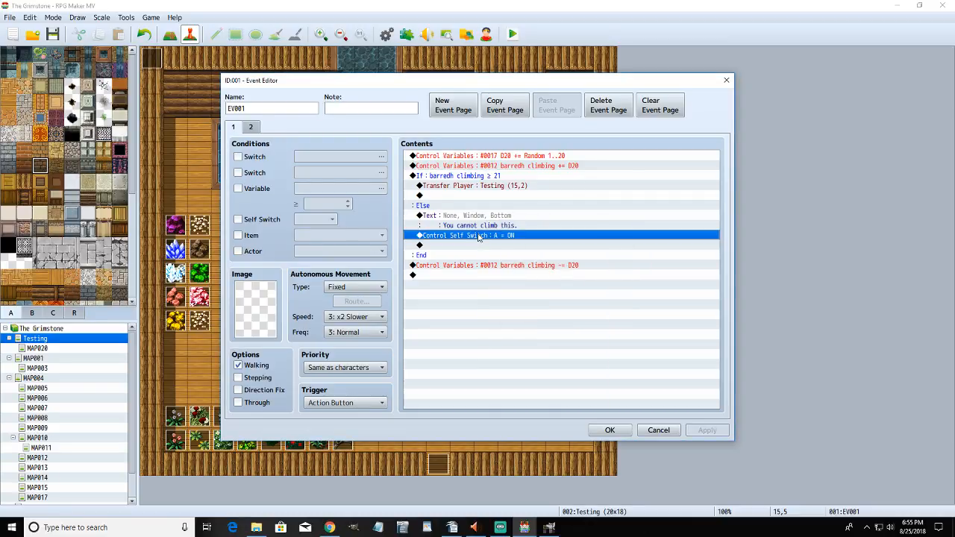
double_click(421, 245)
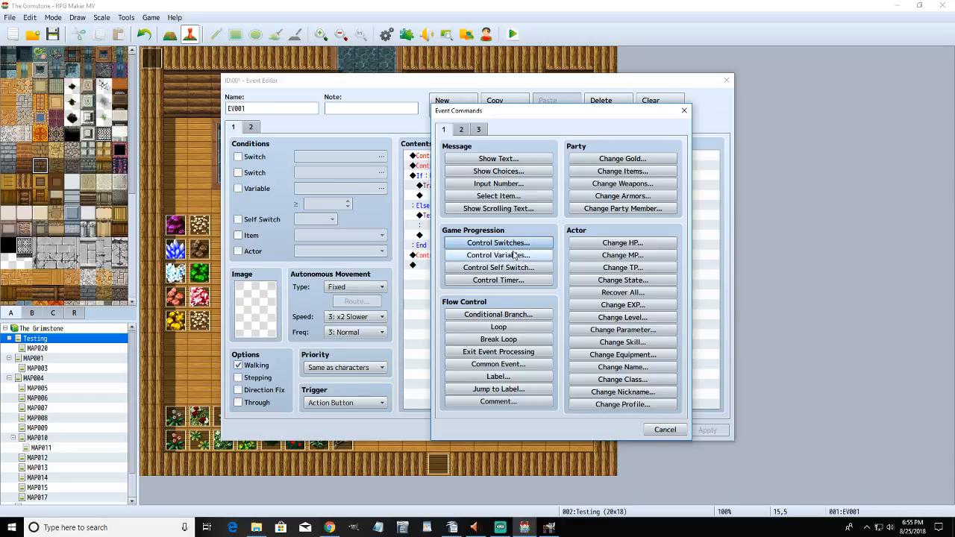
click(515, 243)
click(569, 320)
- Point the new Control Switches command at switch 0796 climbing, set to ON, and save the rope event
click(507, 236)
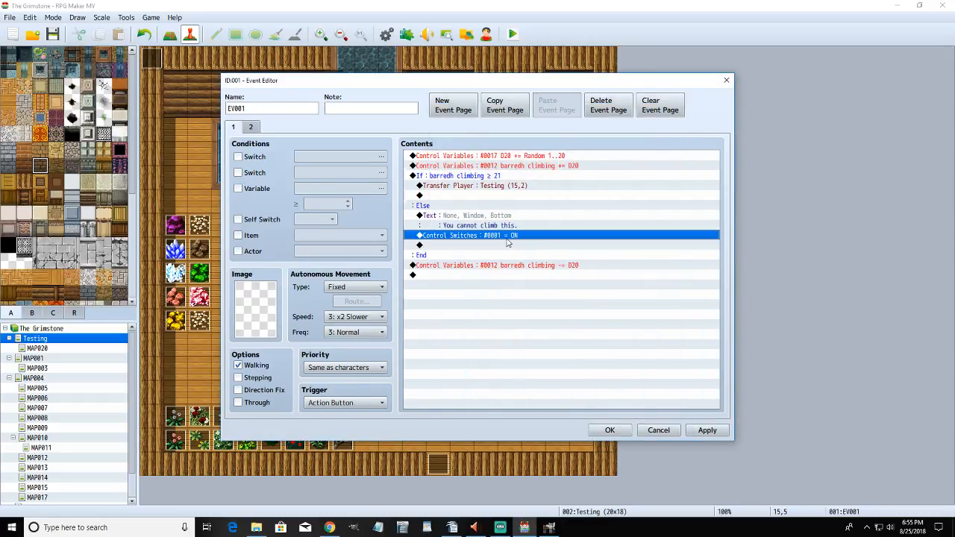
right_click(508, 238)
click(520, 259)
click(596, 254)
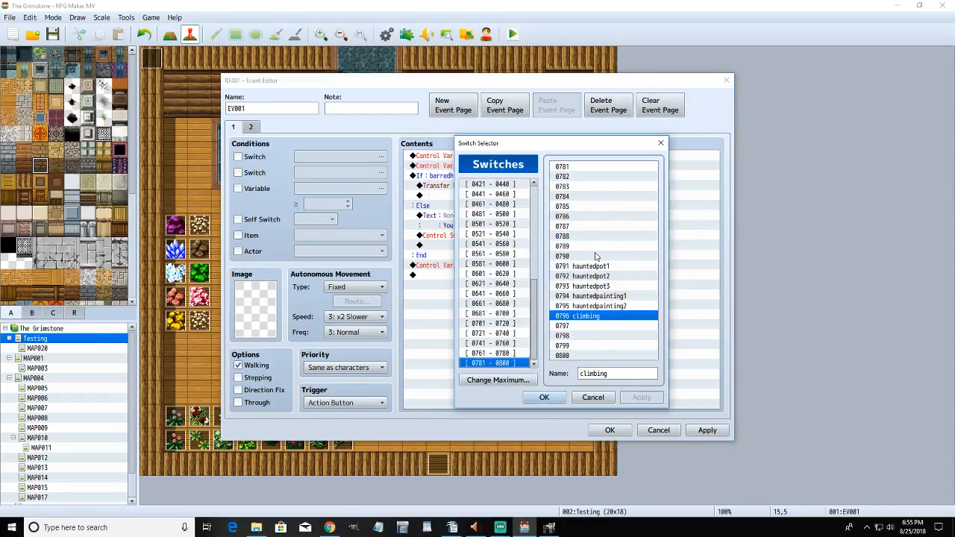
click(559, 396)
click(567, 320)
click(618, 430)
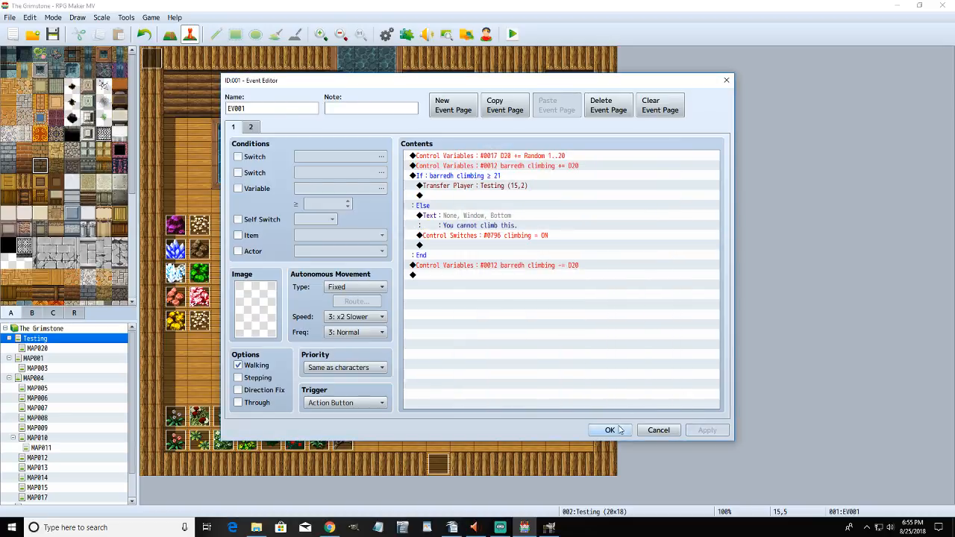
- Save the changes to the game, launch a playtest and start a new game
click(514, 33)
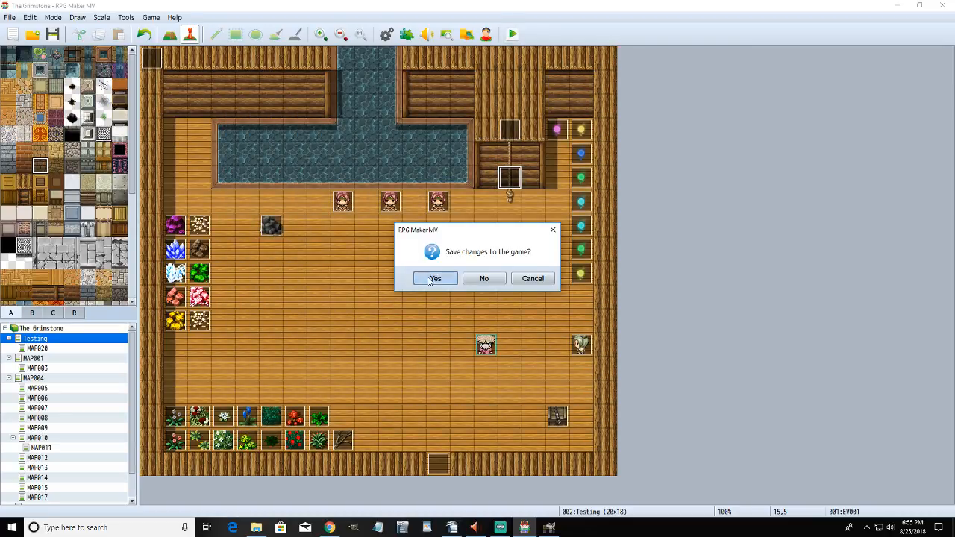
click(430, 276)
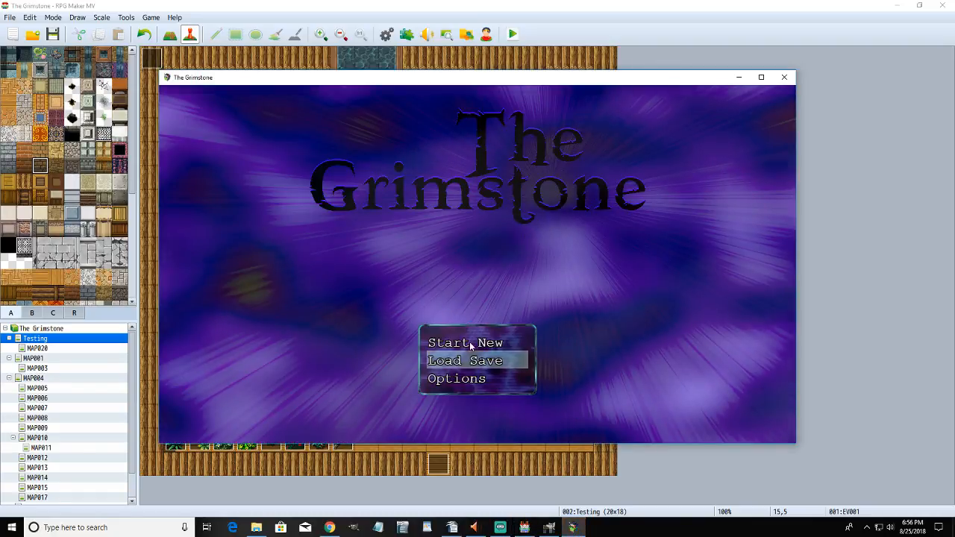
double_click(471, 341)
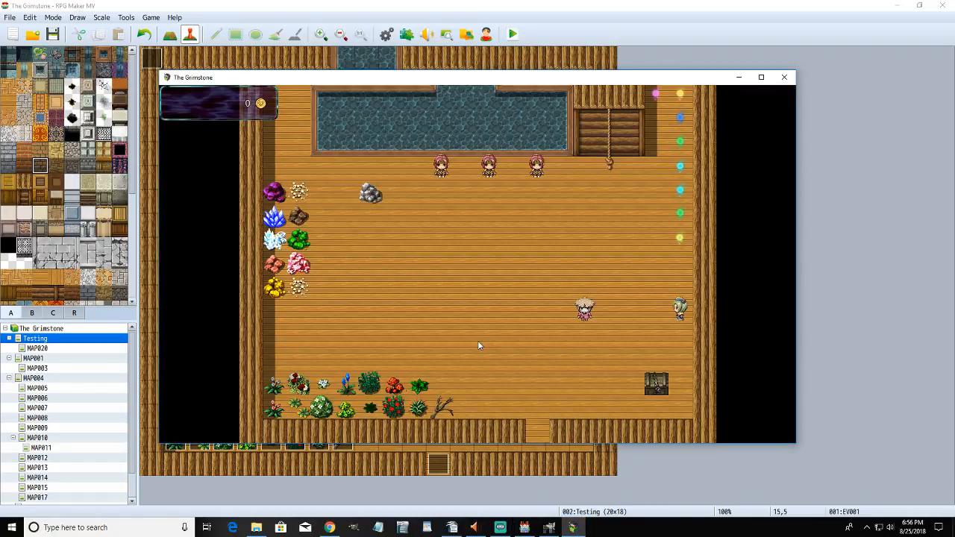
- Walk the character up to the climbing rope and try to climb it twice
key(Up)
key(Right)
key(Up)
key(Return)
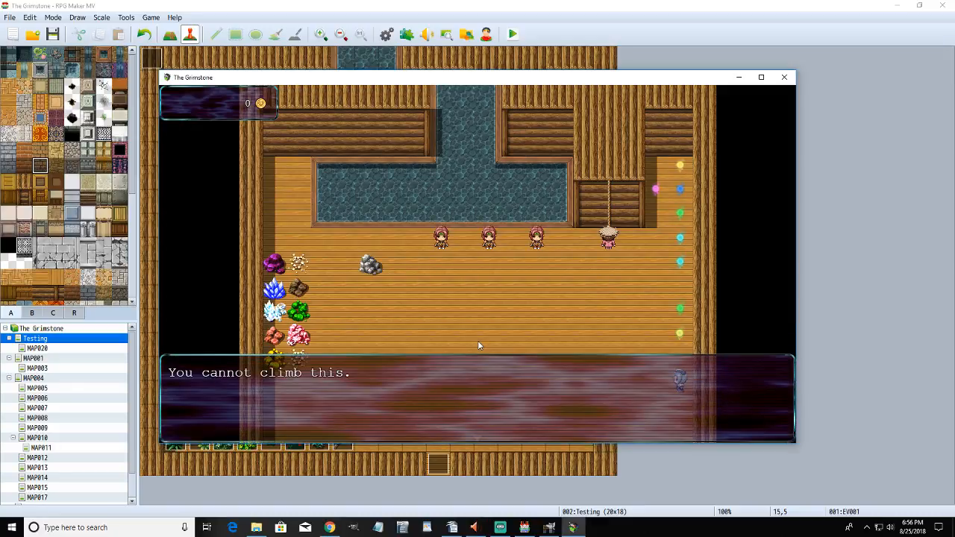
key(Return)
key(Return)
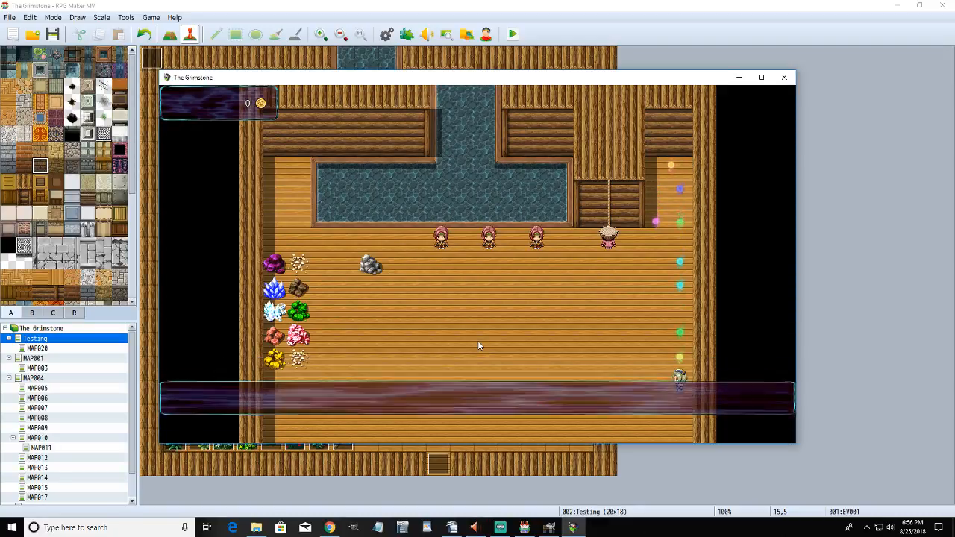
- Walk the character through the bottom-wall transfer exit and return to the row of red-haired characters
key(Down)
key(Left)
key(Down)
key(Down)
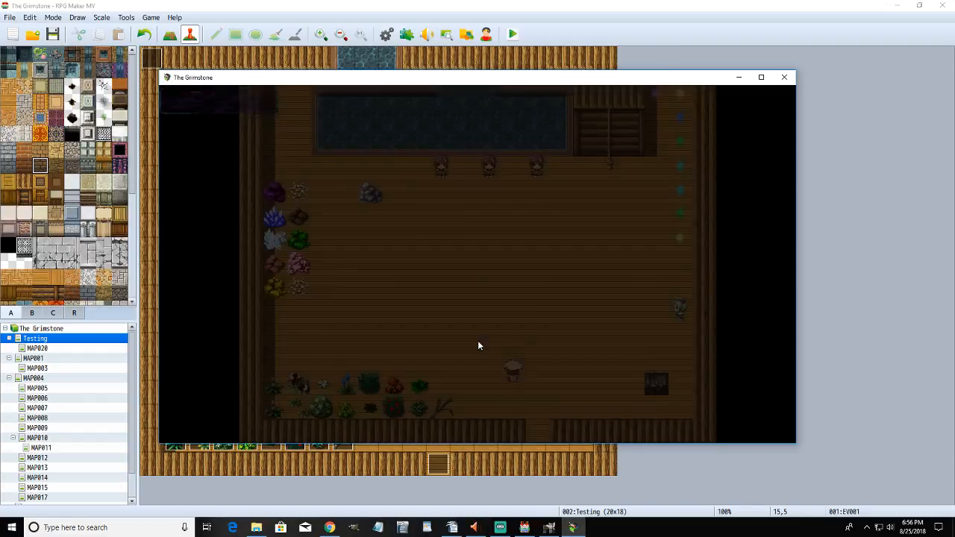
key(Up)
key(Up)
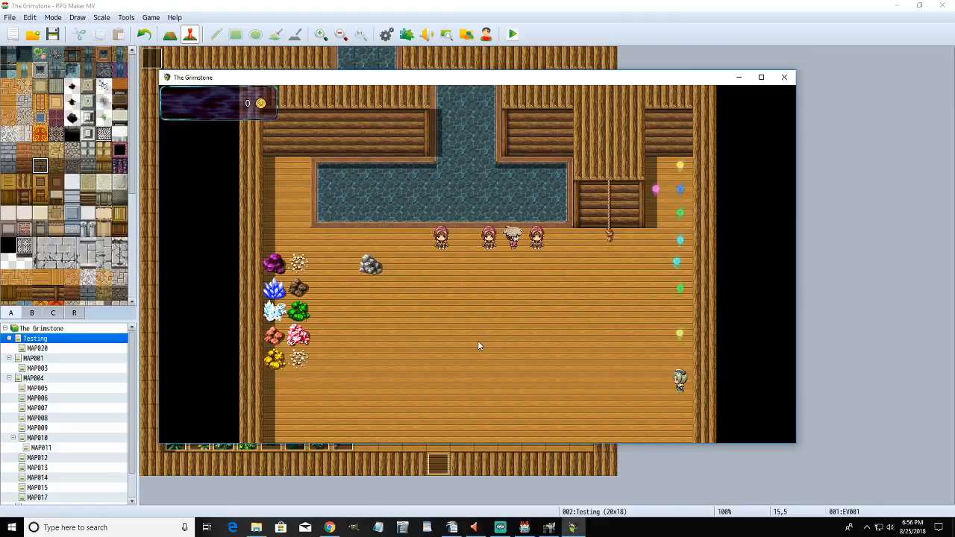
- Talk to the middle red-haired character and answer the question about seeing the awareness skill
key(Right)
key(Return)
key(Return)
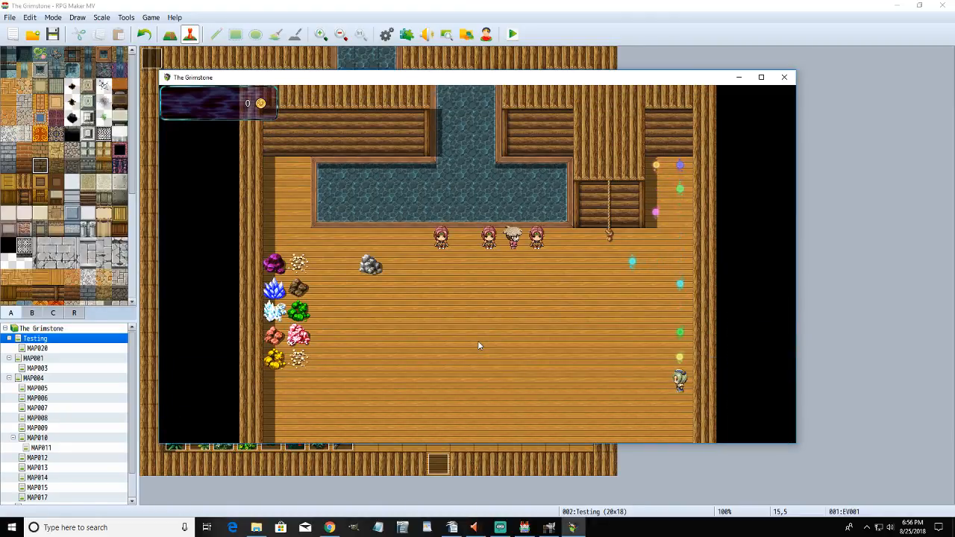
key(Down)
key(Left)
key(Up)
key(Return)
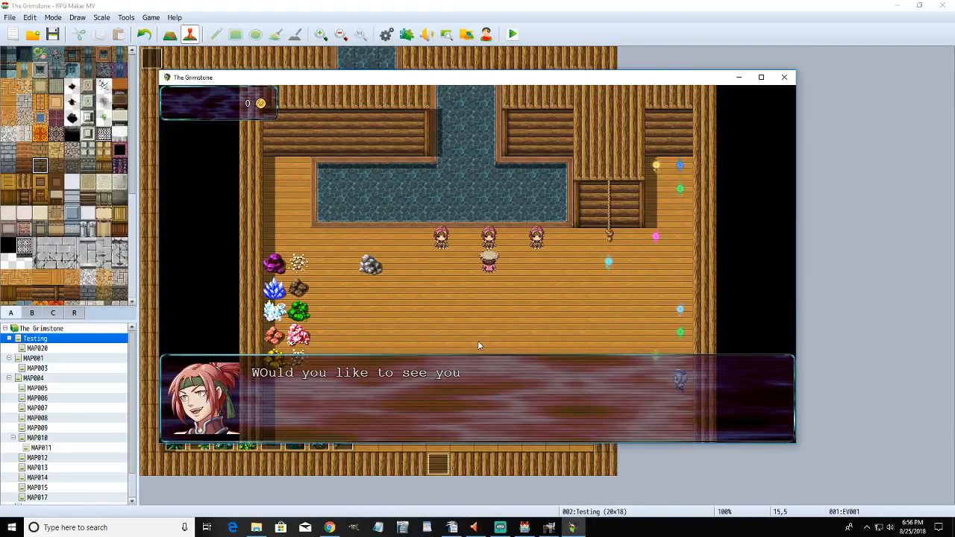
key(Return)
key(Return)
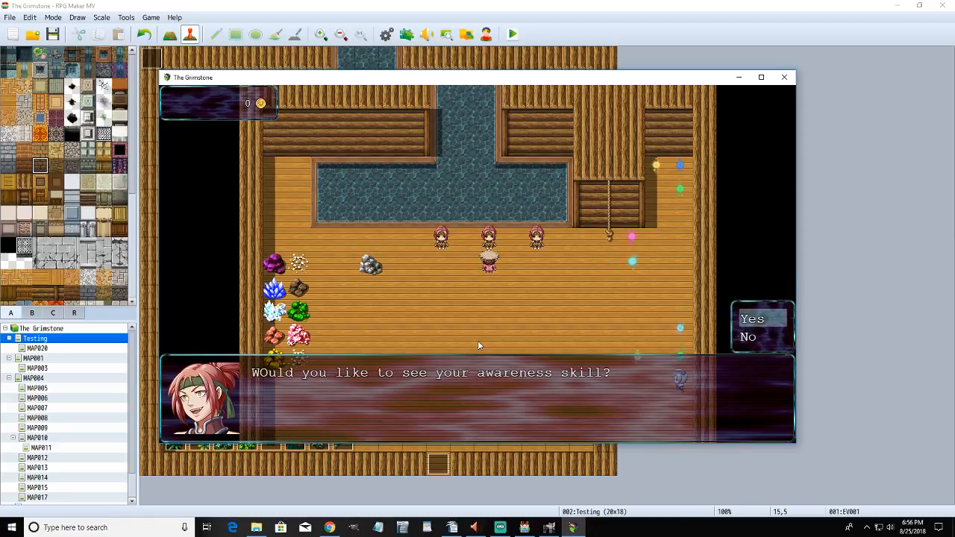
key(Return)
- Climb the rope, walk along the upper ledge, and climb back down to the room
key(Right)
key(Up)
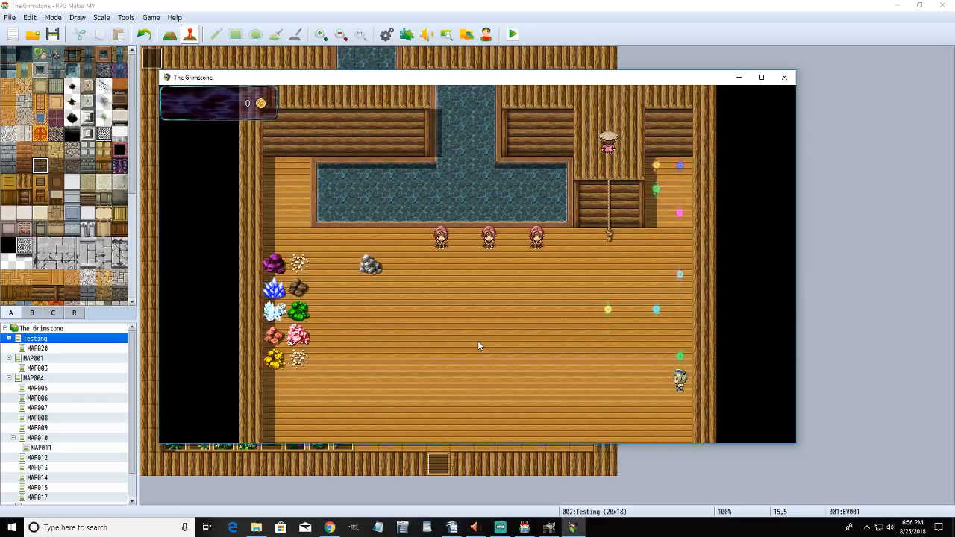
key(Up)
key(Left)
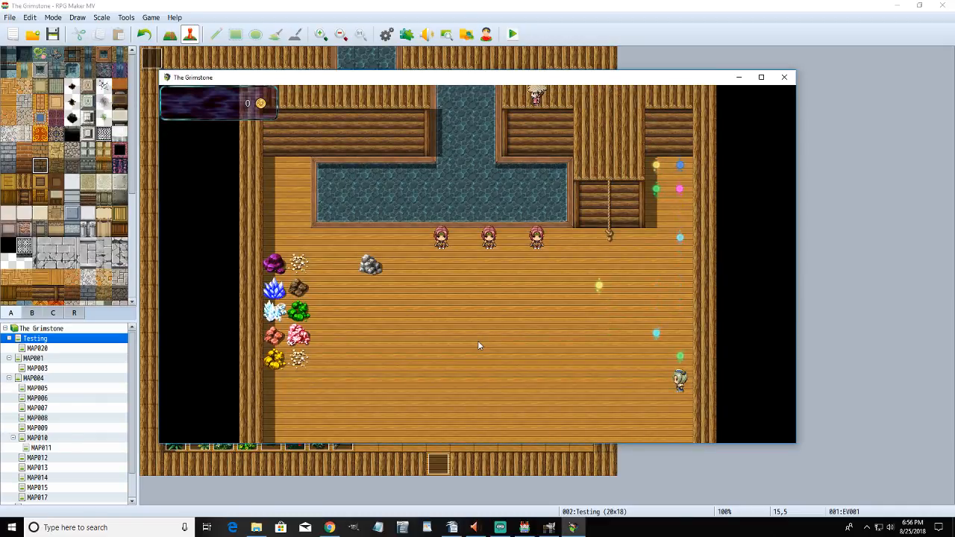
key(Right)
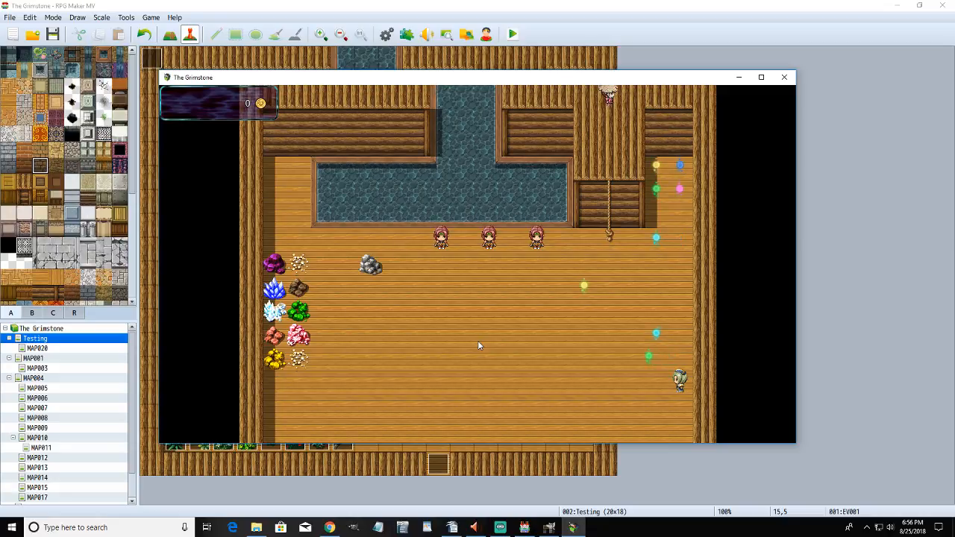
key(Down)
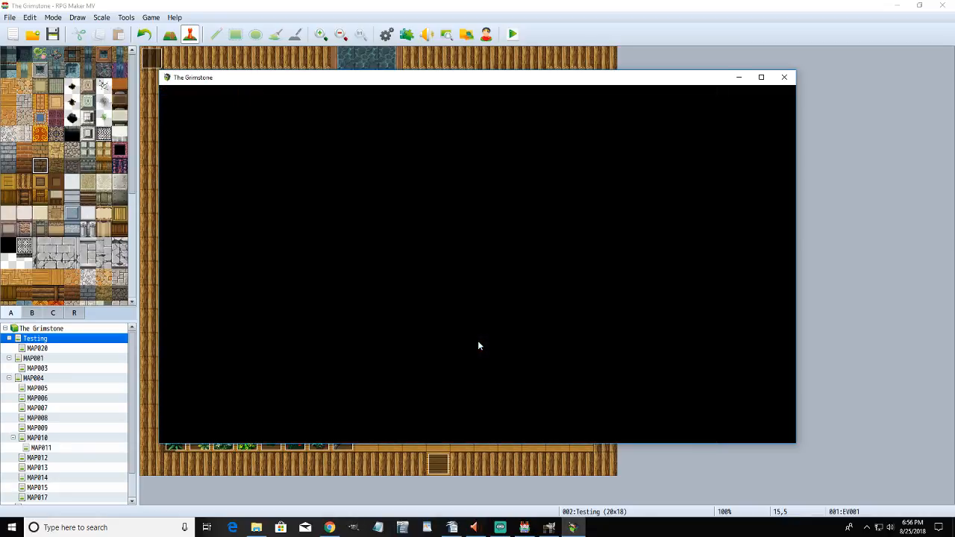
key(Left)
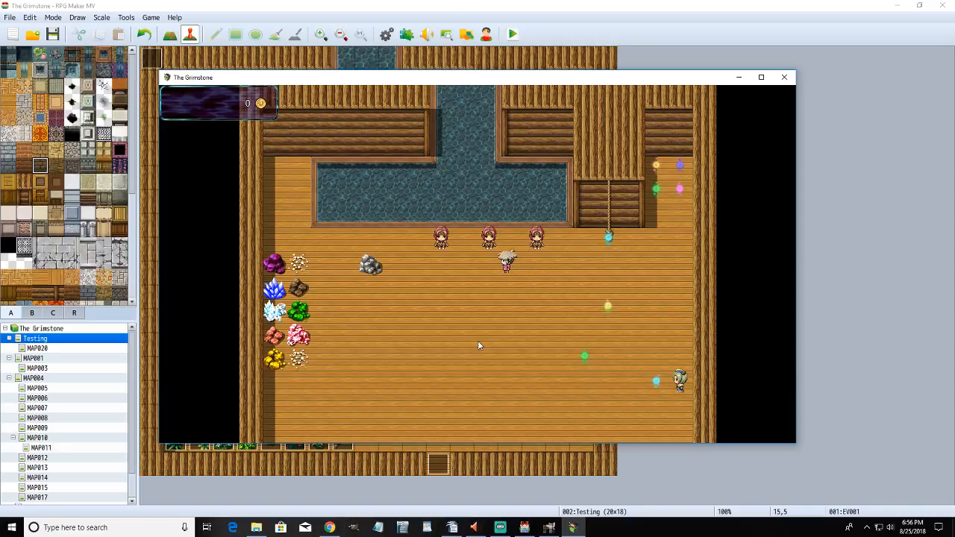
- Talk to the middle red-haired character again, view the skill value, and close the dialogue
key(Up)
key(Return)
key(Return)
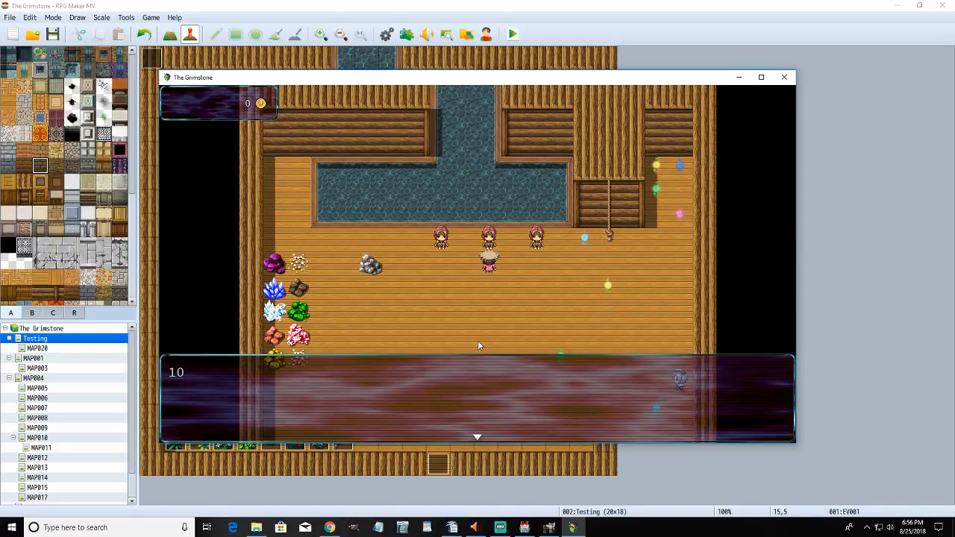
key(Return)
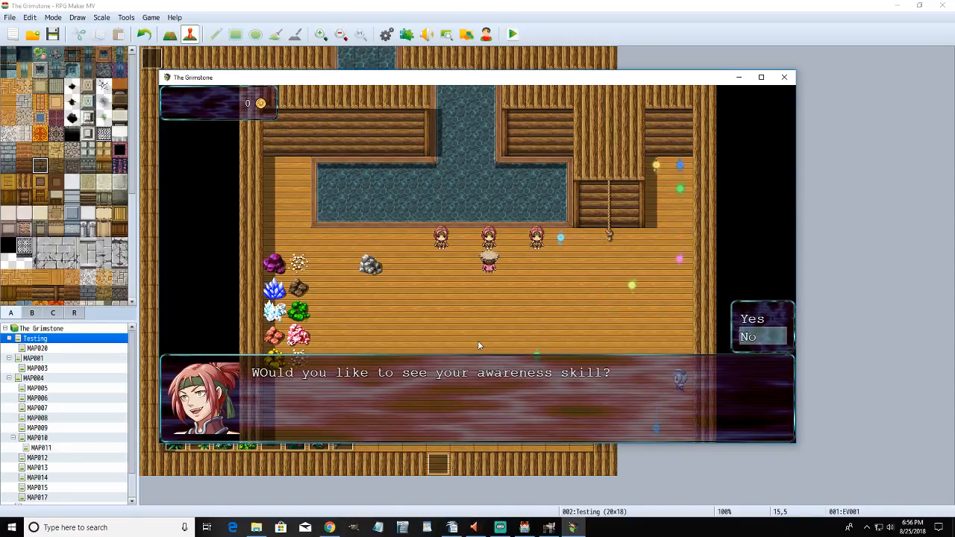
key(Return)
- Walk back to the climbing rope, try it once more, and close the playtest
key(Right)
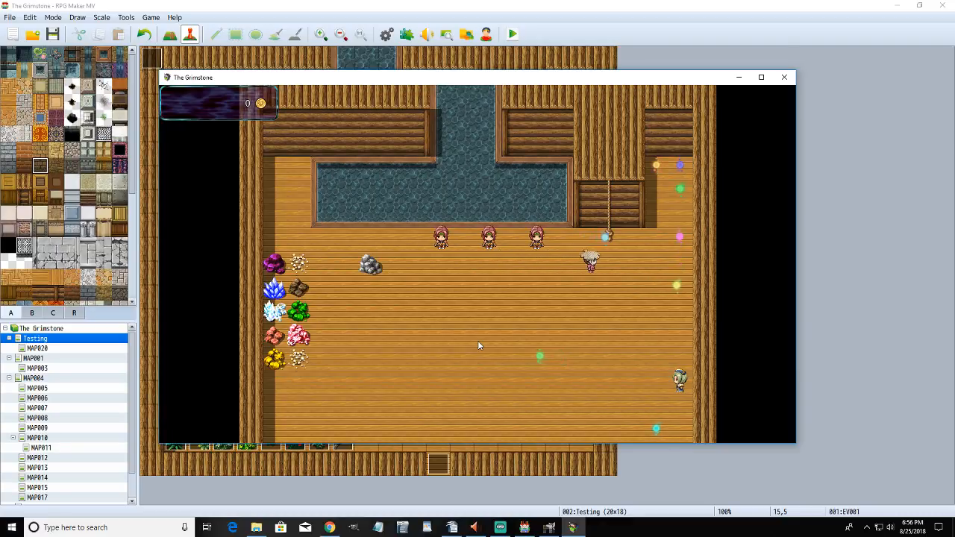
key(Left)
key(Up)
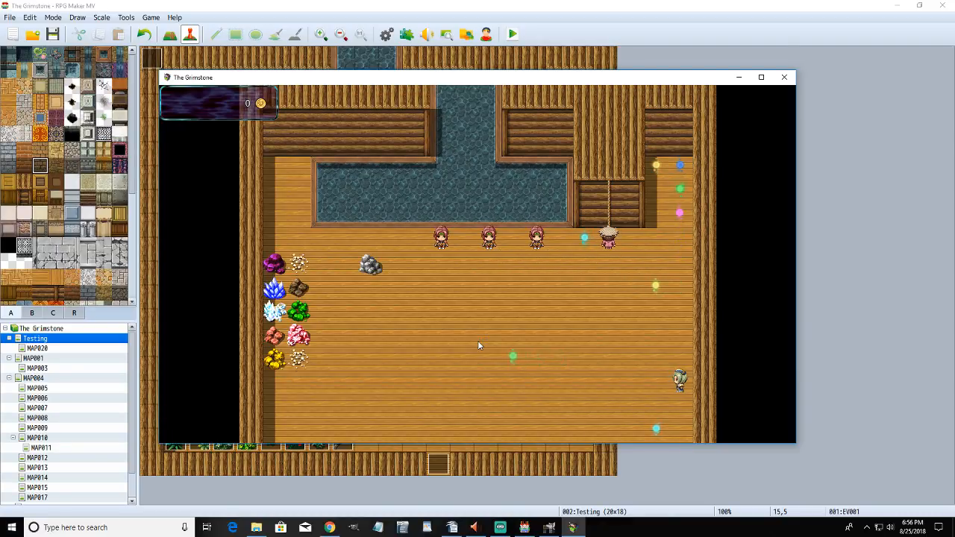
key(Return)
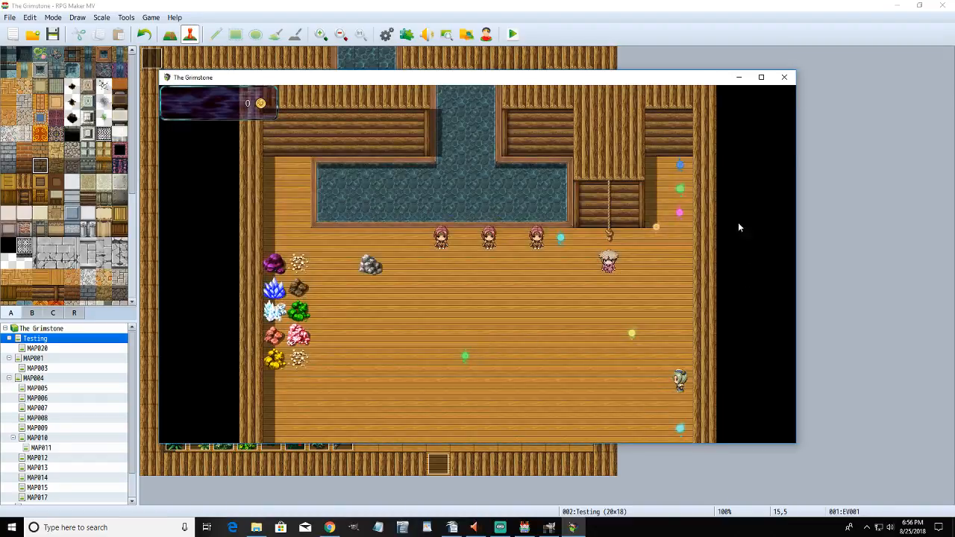
click(784, 77)
- Review page 2 of the climbing rope event and add a new third event page
double_click(510, 176)
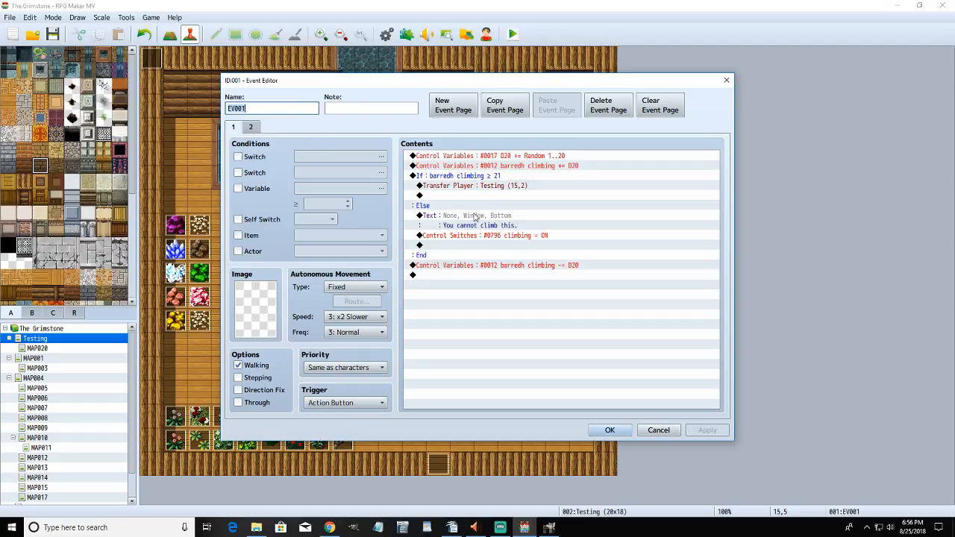
click(254, 129)
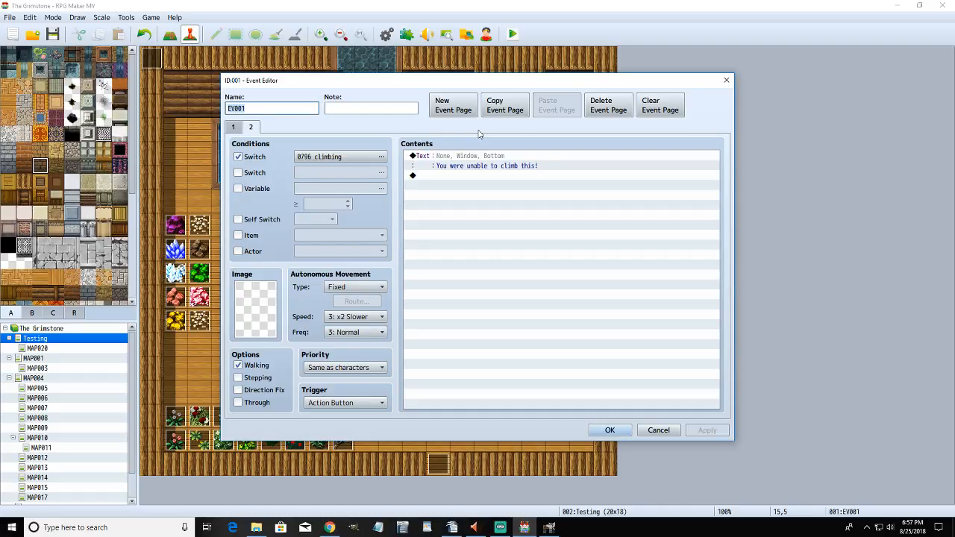
click(453, 105)
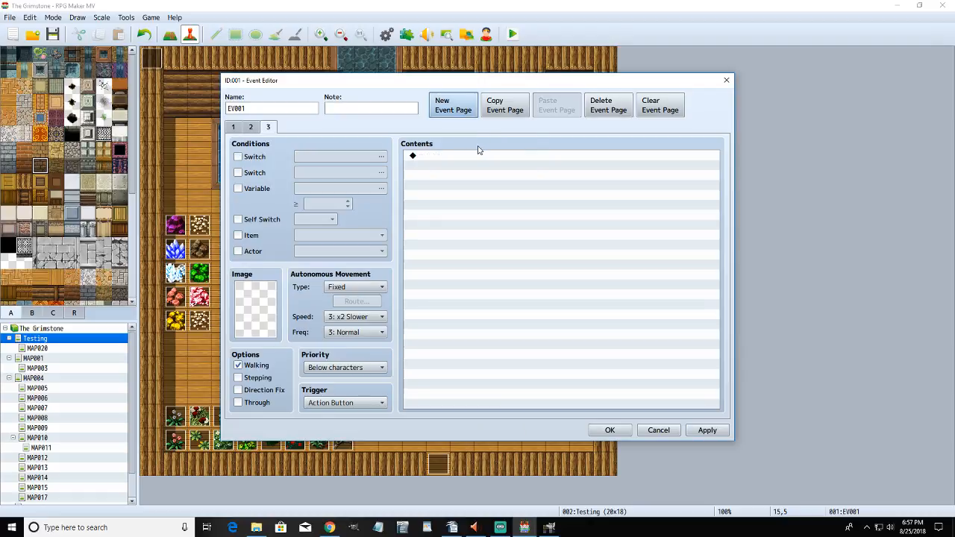
- Copy the Transfer Player command to Testing (15,2) from page 1 into page 3 and make Self Switch A the page's condition
click(233, 128)
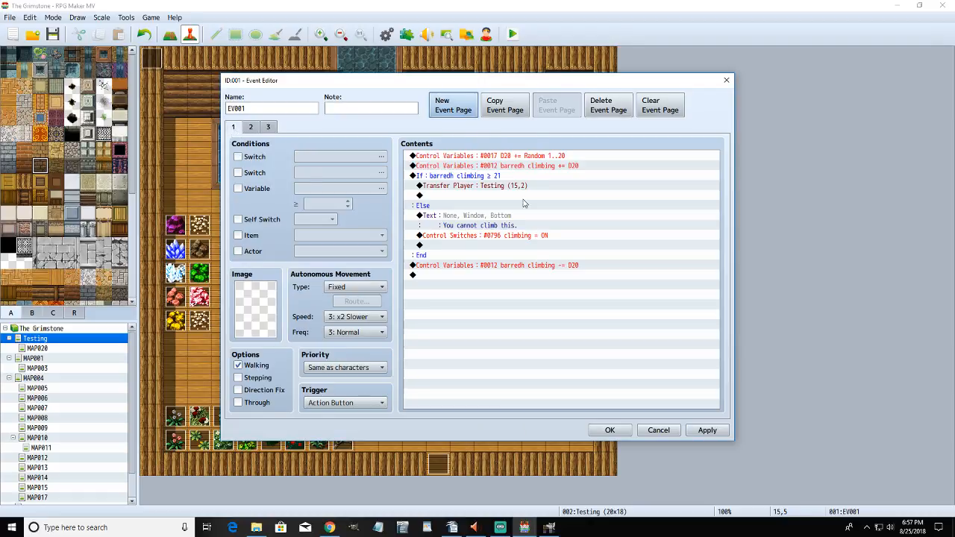
click(475, 187)
click(480, 177)
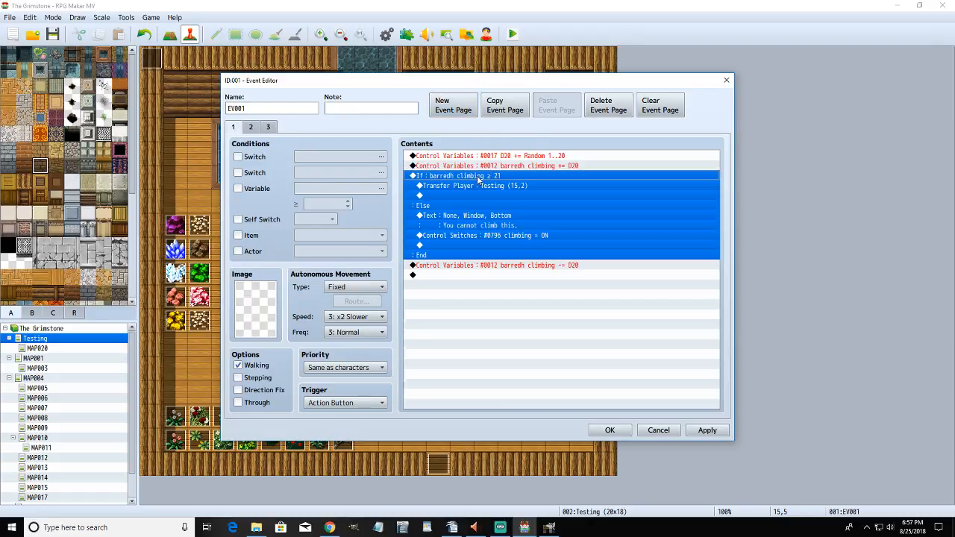
click(482, 187)
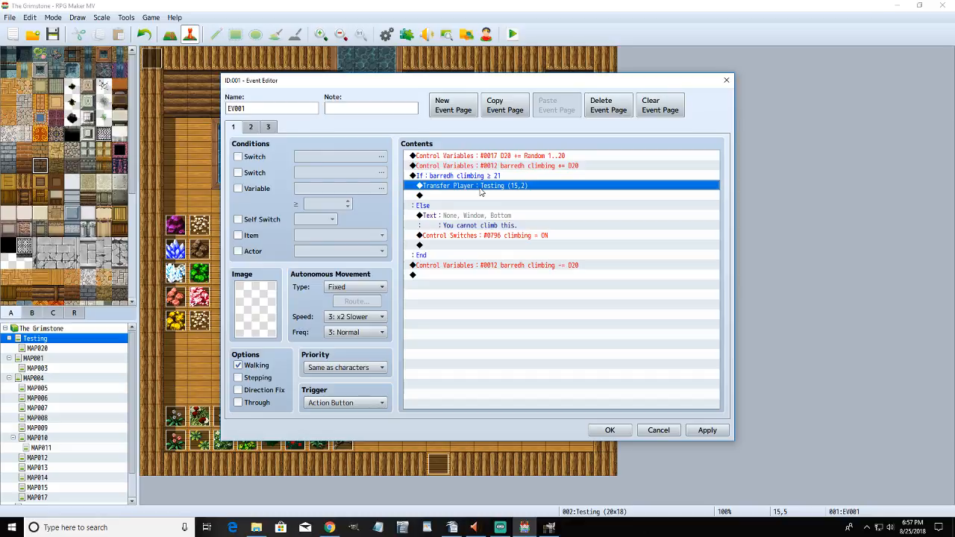
click(267, 128)
key(ctrl+v)
click(259, 223)
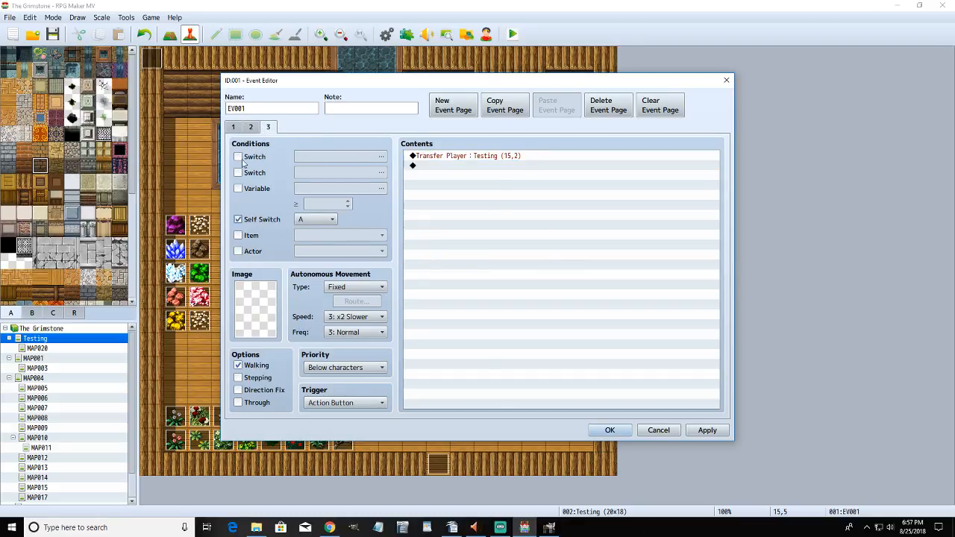
- Add a Control Self Switch A = ON command after Transfer Player in page 1's success branch and save the rope event
click(237, 129)
click(493, 197)
double_click(481, 196)
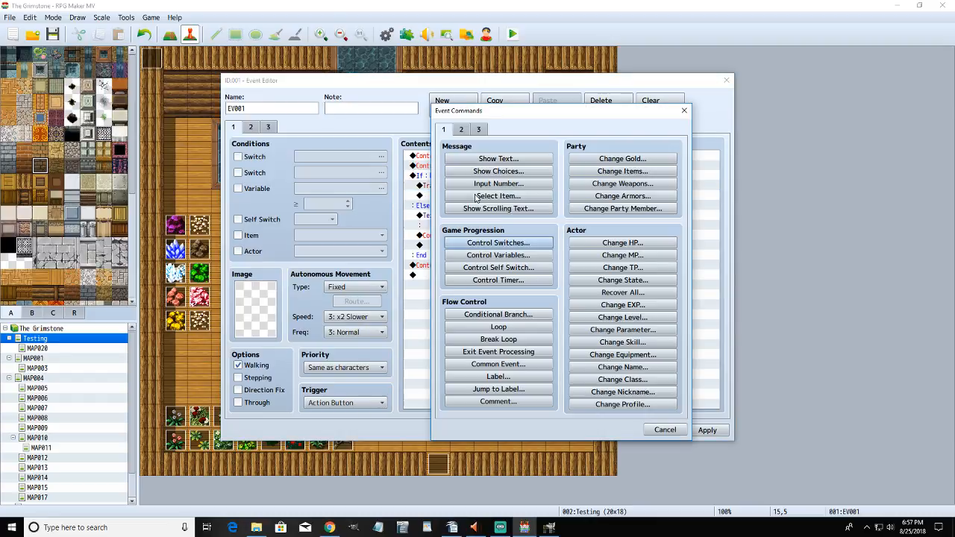
click(498, 267)
click(544, 313)
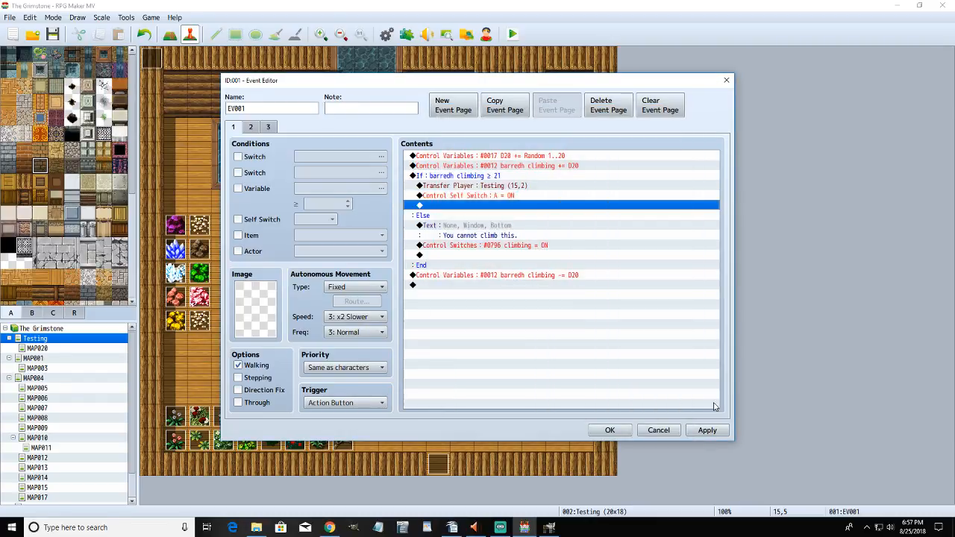
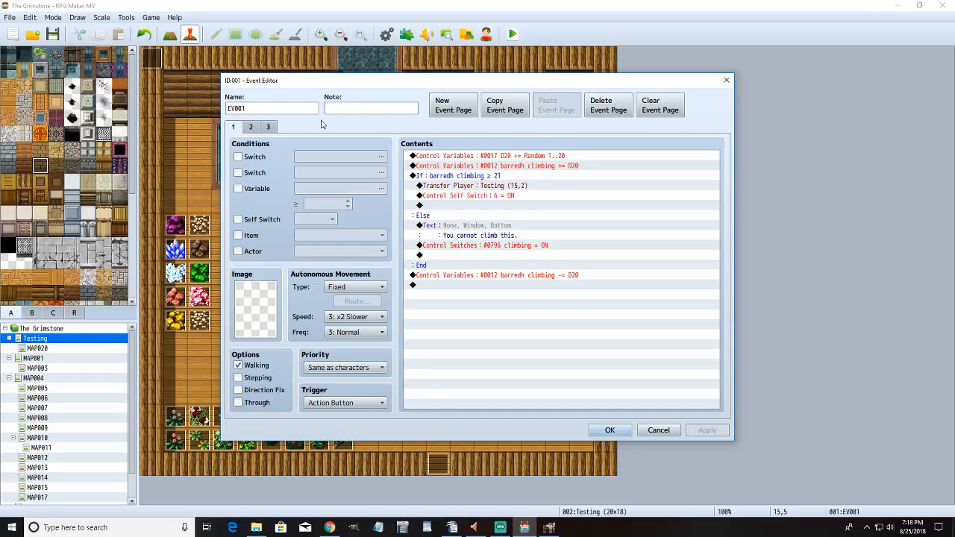
click(611, 430)
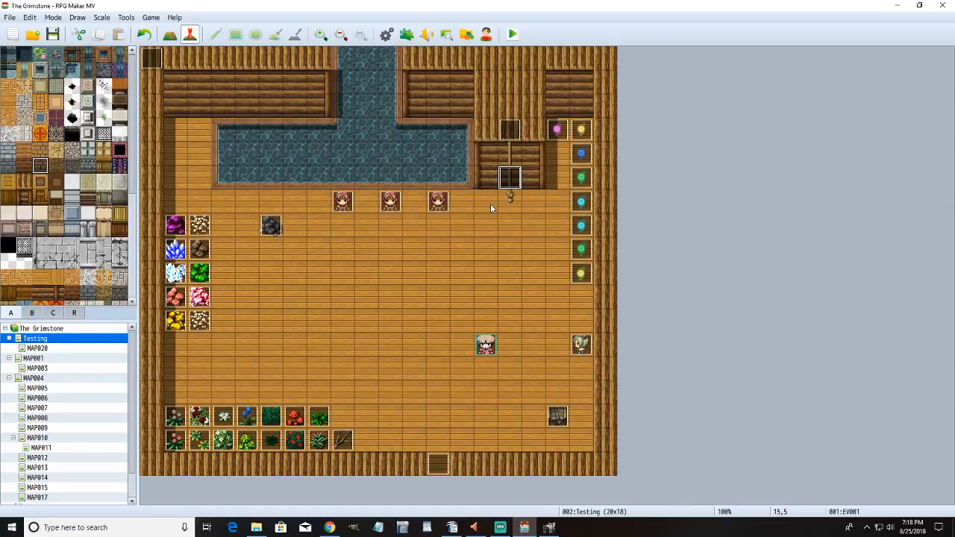